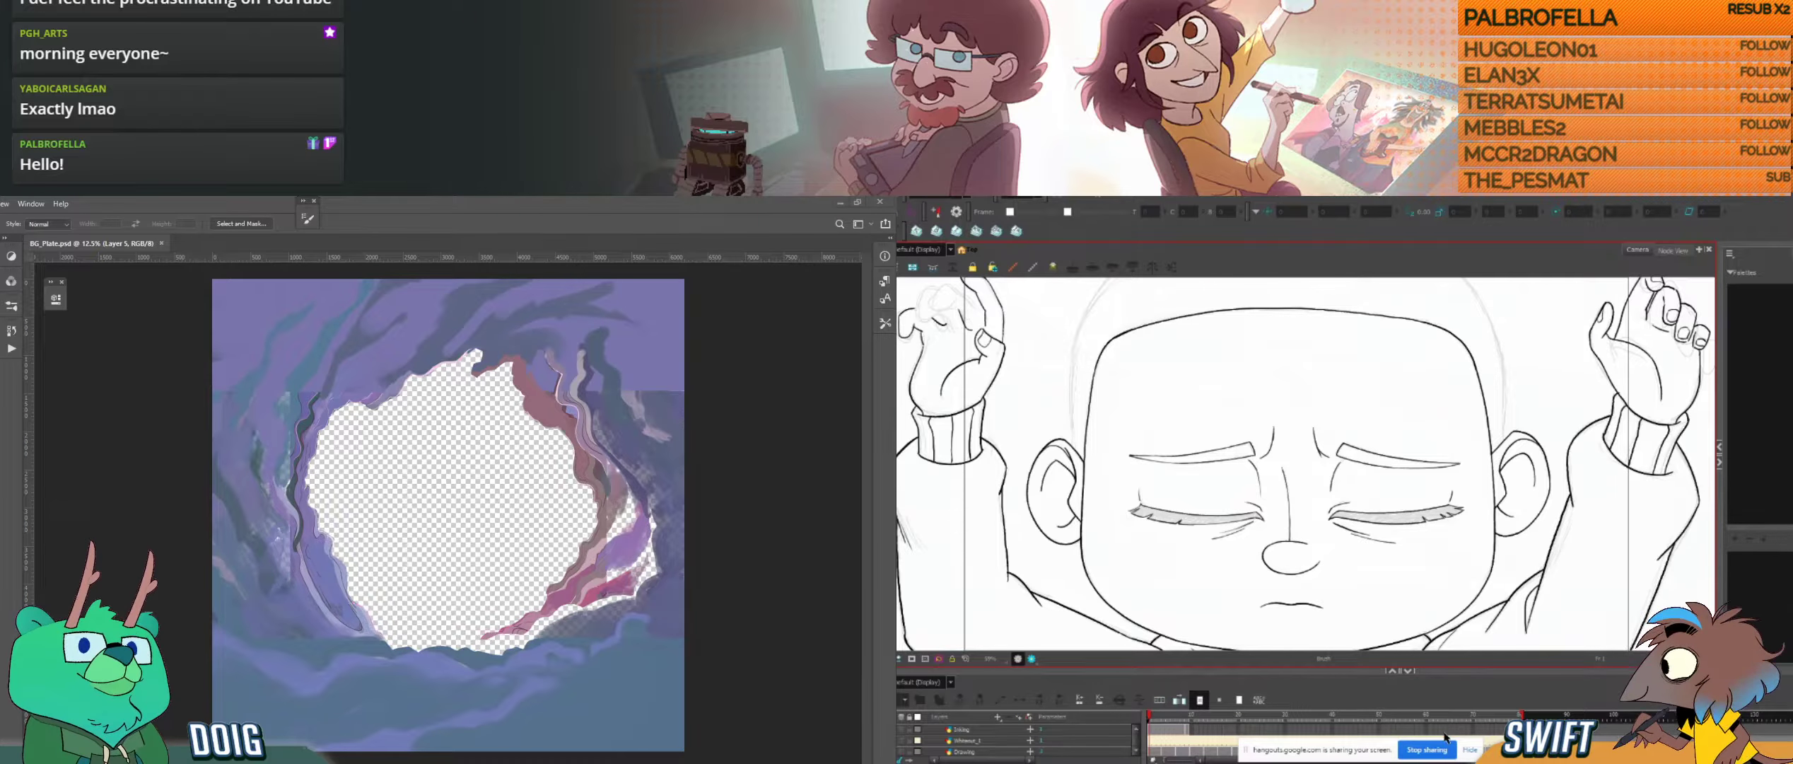
Step: Dismiss the screen-sharing notice and go to the tilted-face drawing, framing the unfinished eyebrow above the left closed eye
click(1473, 749)
click(1185, 731)
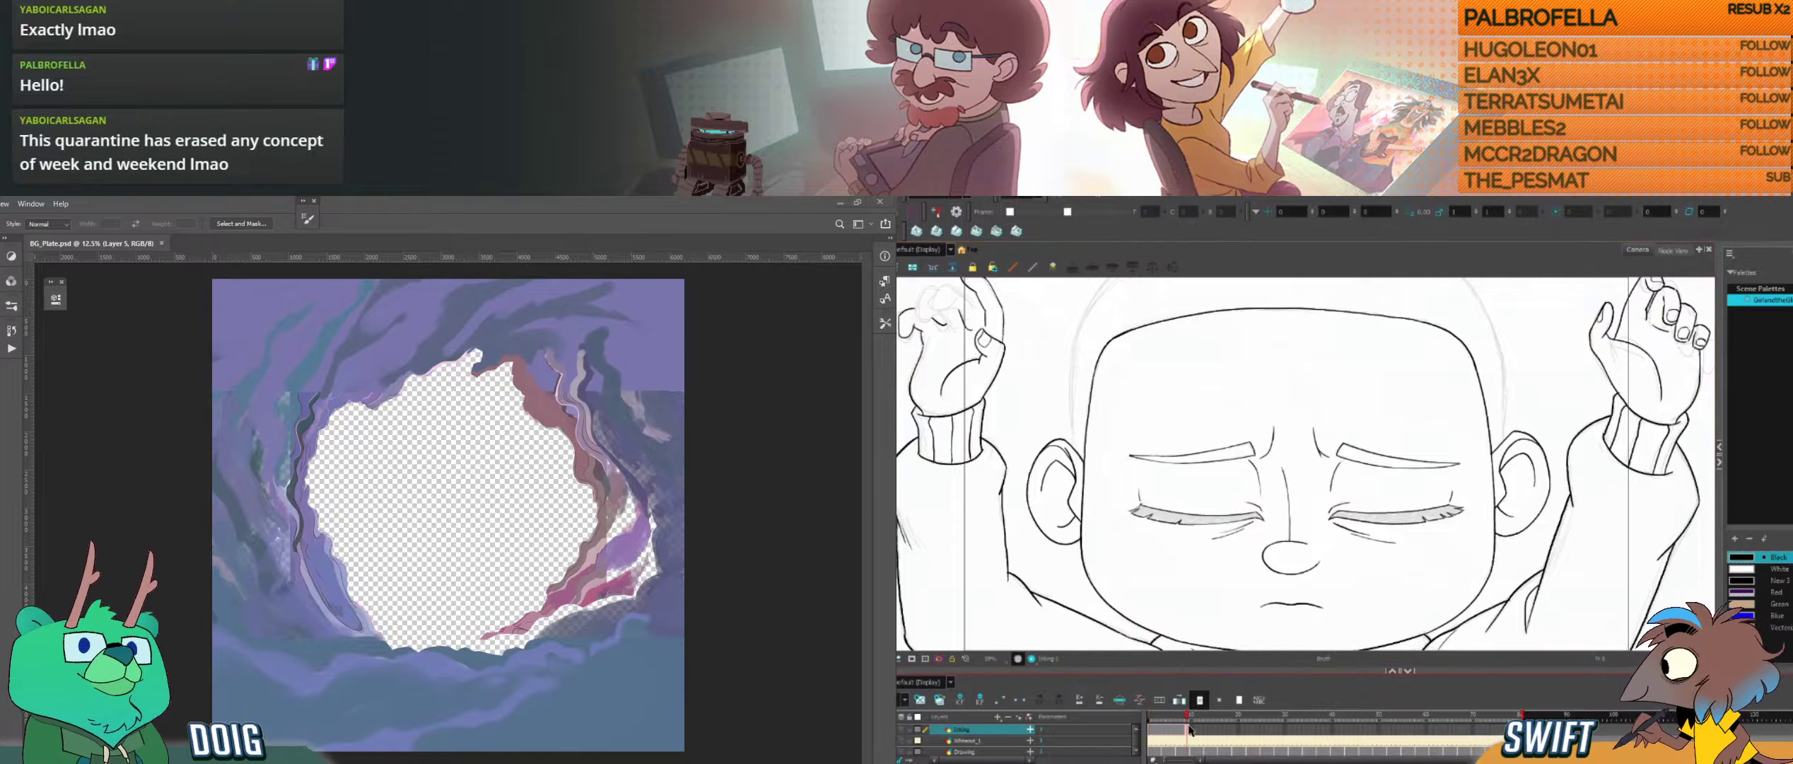
drag(1460, 561, 1498, 503)
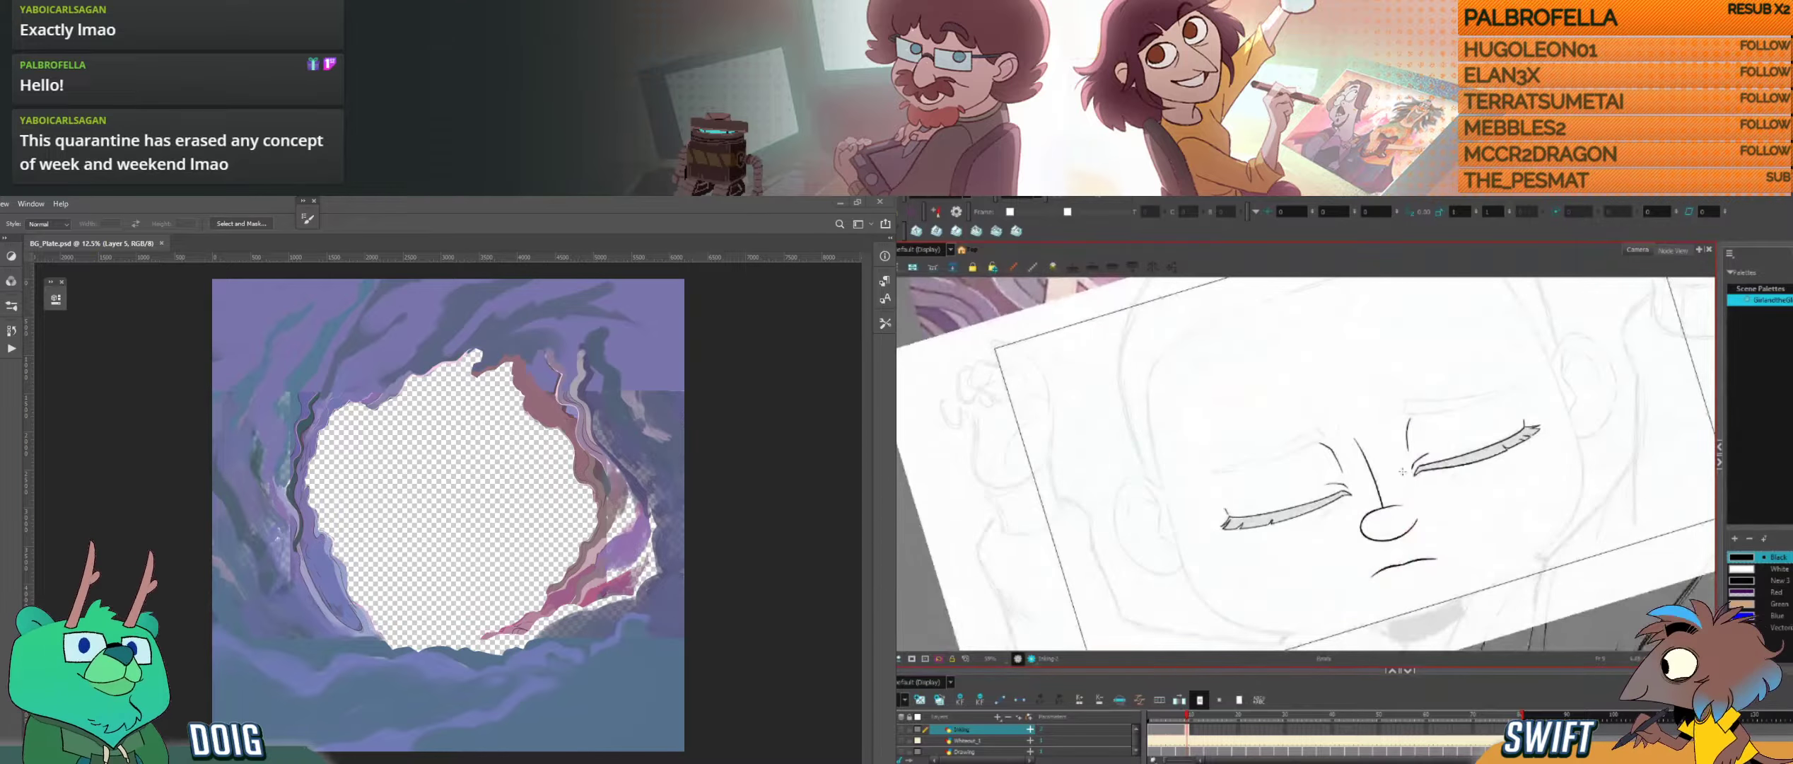
scroll(1275, 476, up, 2)
key(ctrl+alt)
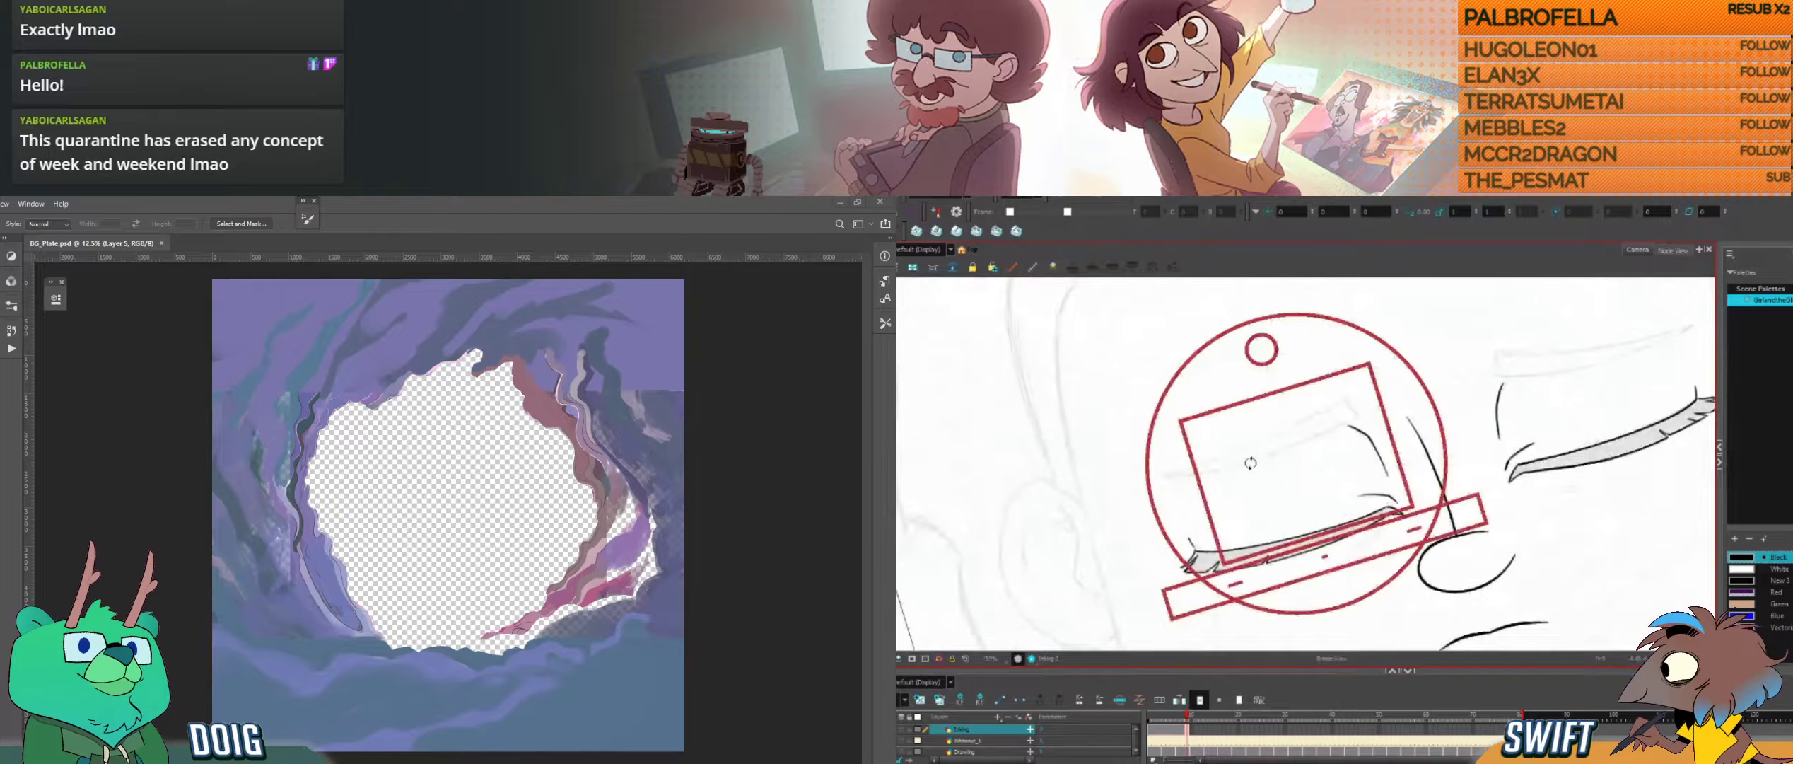
key(space)
drag(1244, 451, 1273, 496)
key(ctrl+alt)
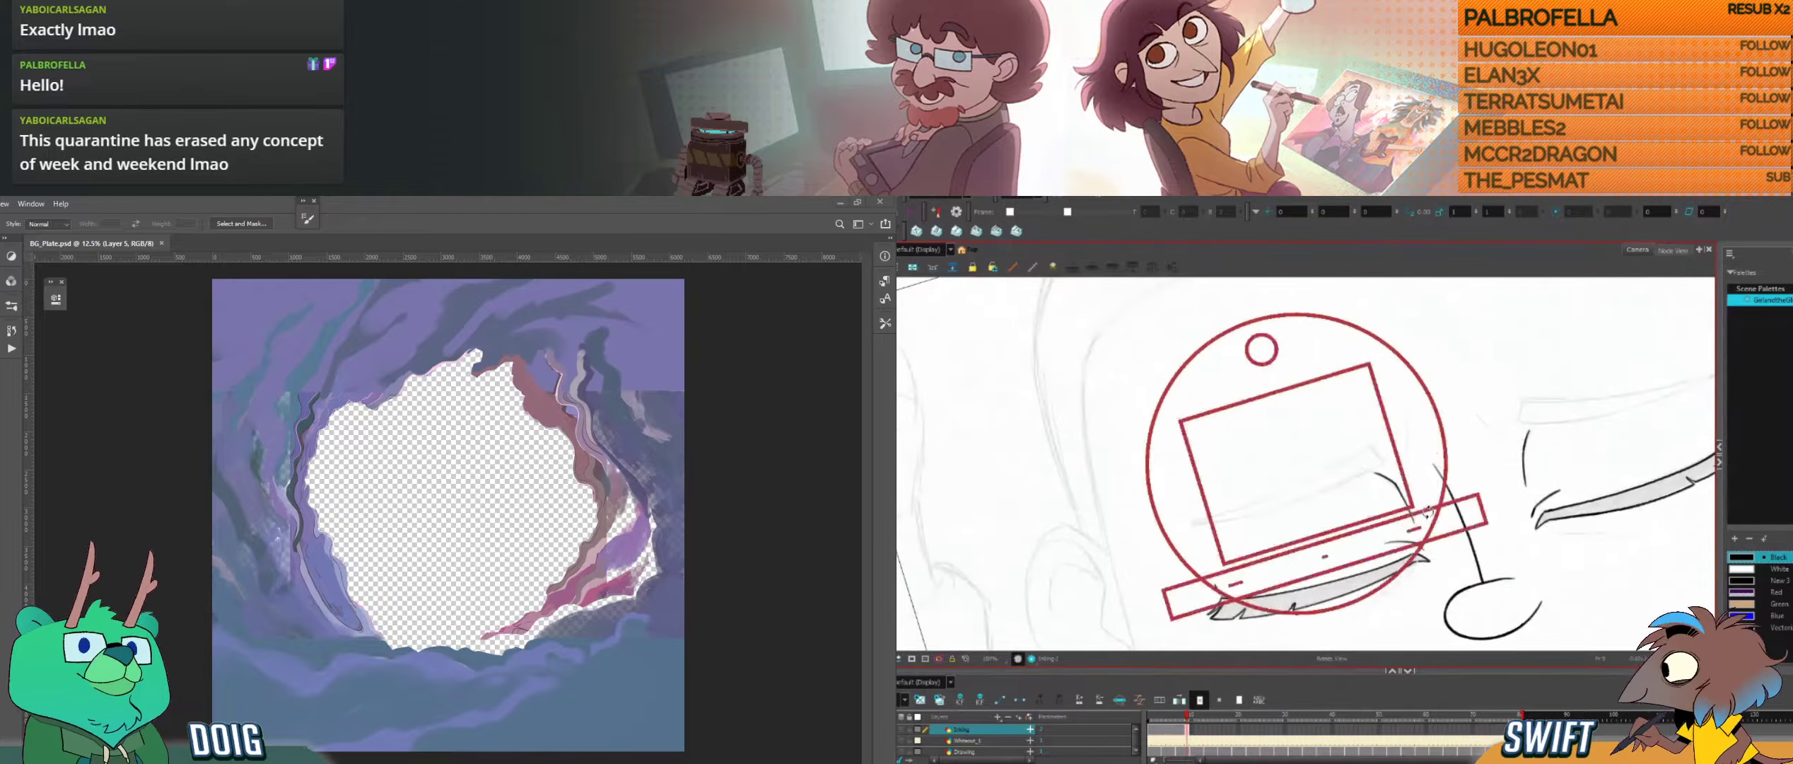
drag(1449, 516, 1436, 355)
mouse_move(1420, 428)
mouse_down()
mouse_move(1434, 445)
mouse_move(1438, 412)
mouse_up()
key(ctrl+alt)
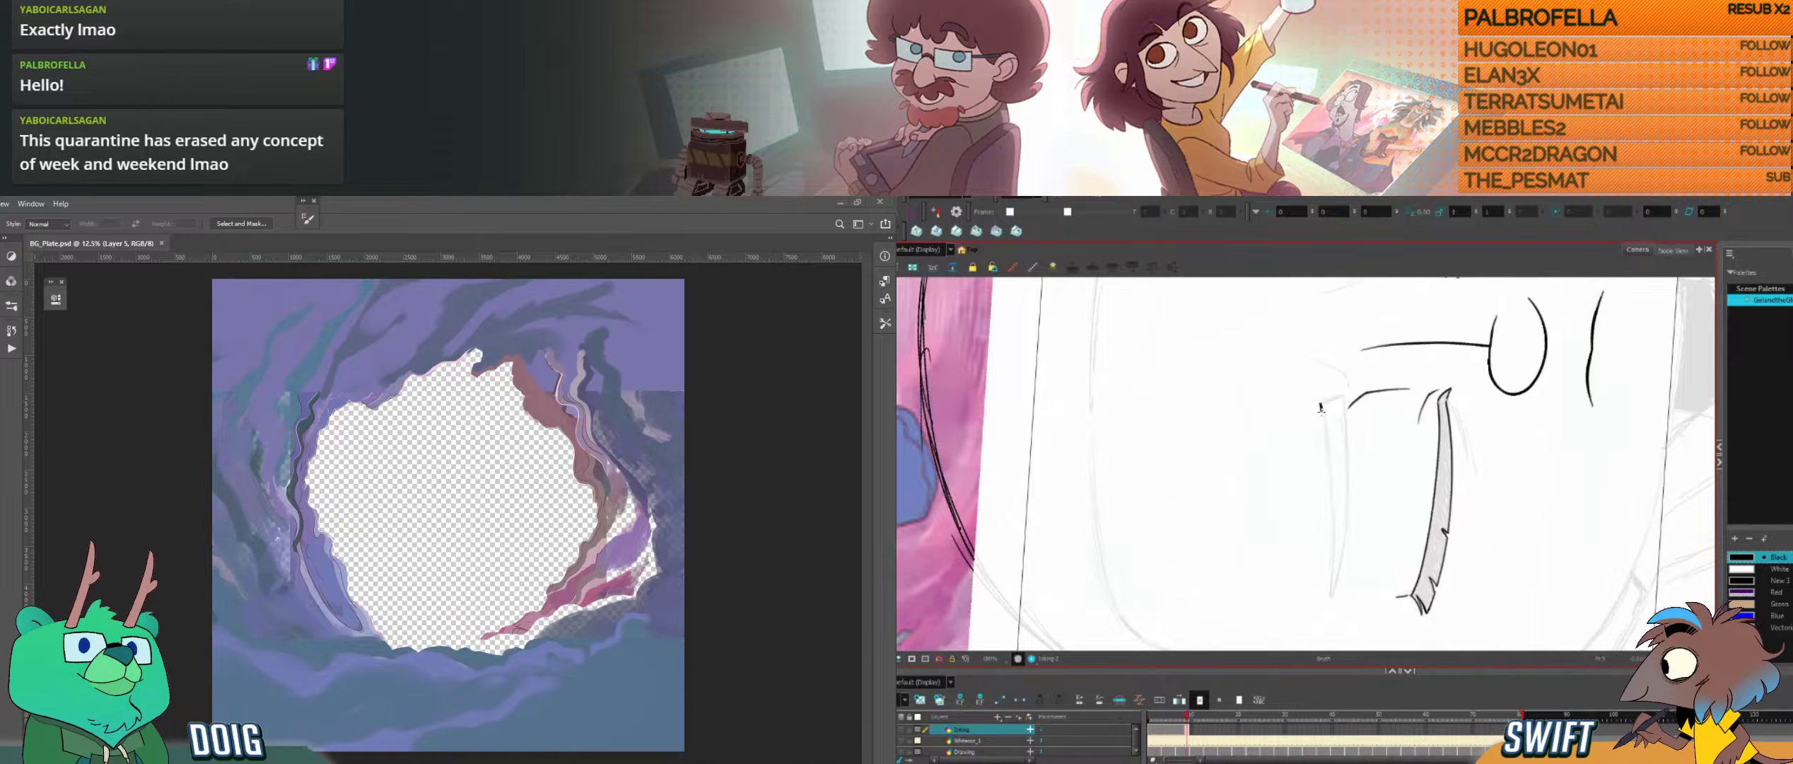
drag(1329, 559, 1327, 601)
key(ctrl+z)
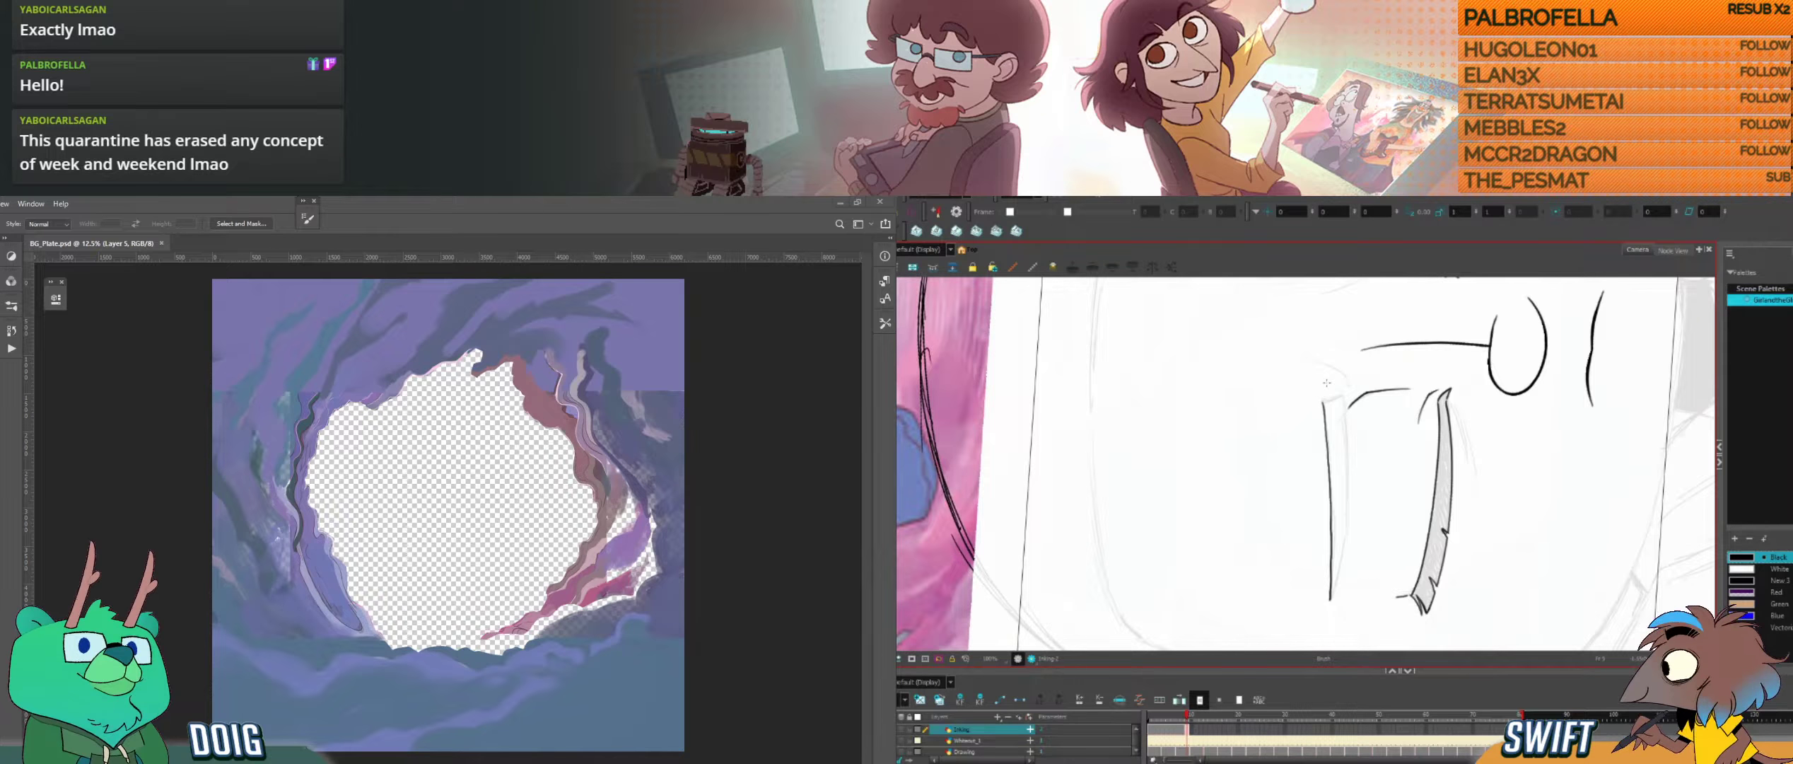
key(ctrl+z)
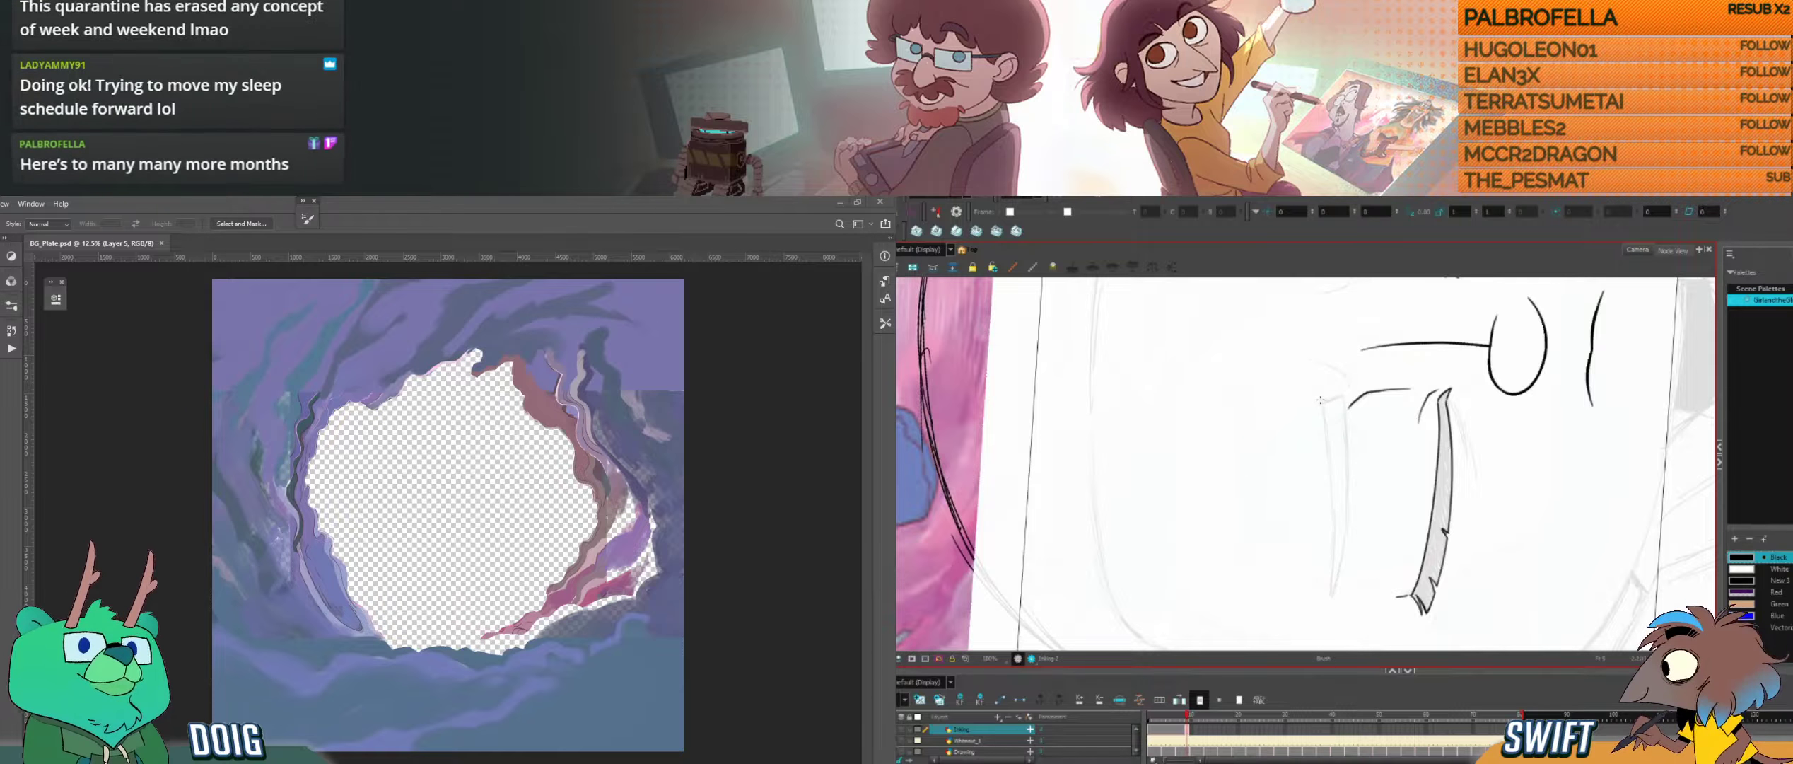
Step: Ink the upper edge and inner end of the left eyebrow over the rough sketch, comparing it with the neighbouring drawings
drag(1321, 401, 1322, 412)
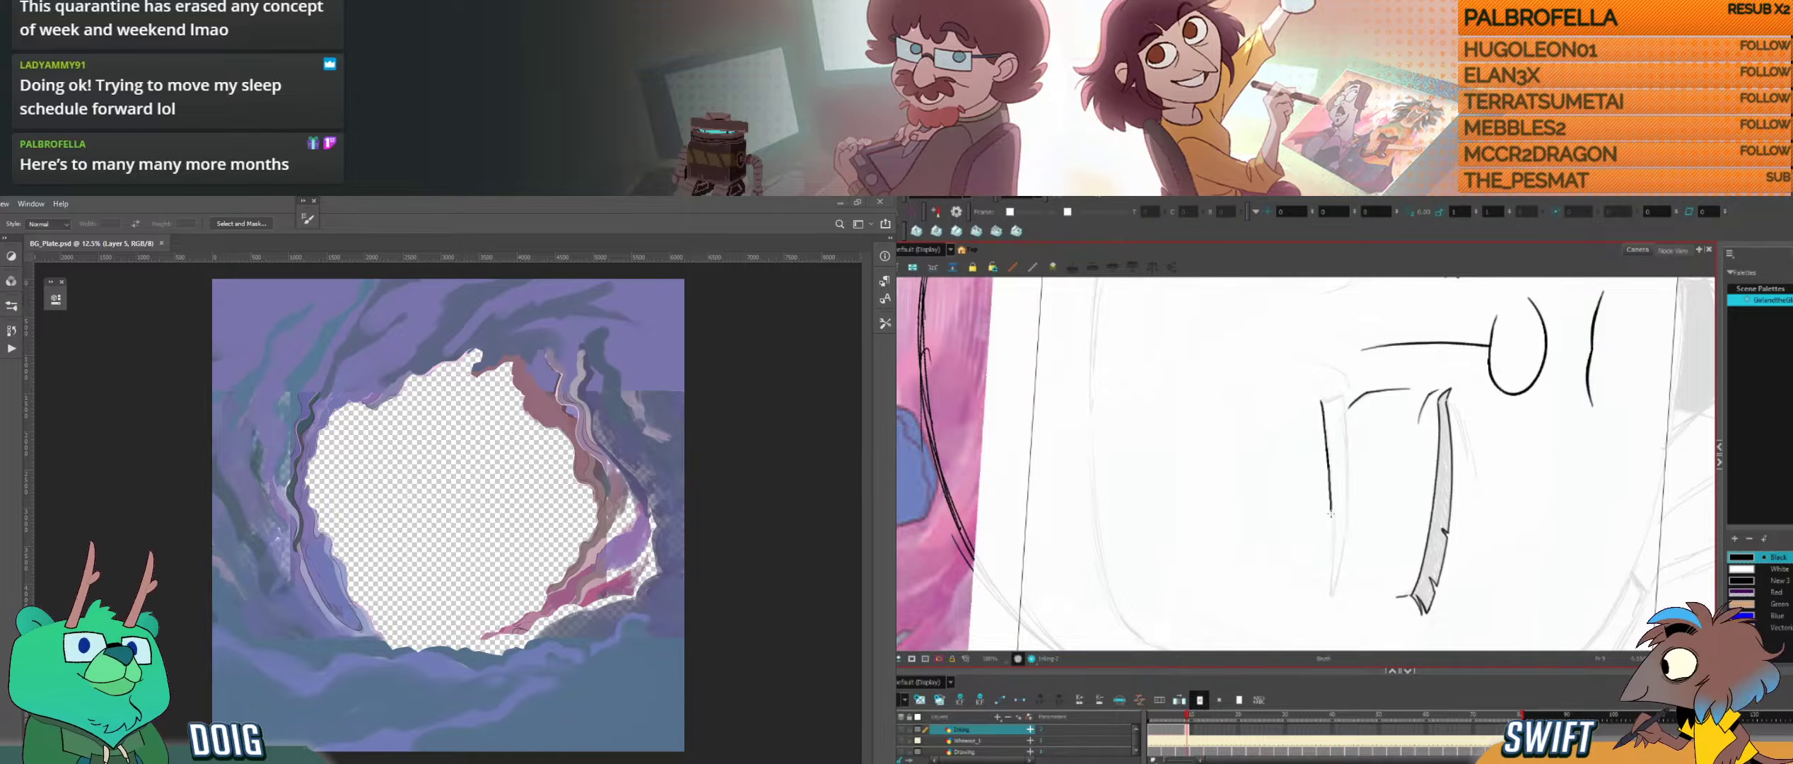
drag(1328, 602, 1329, 604)
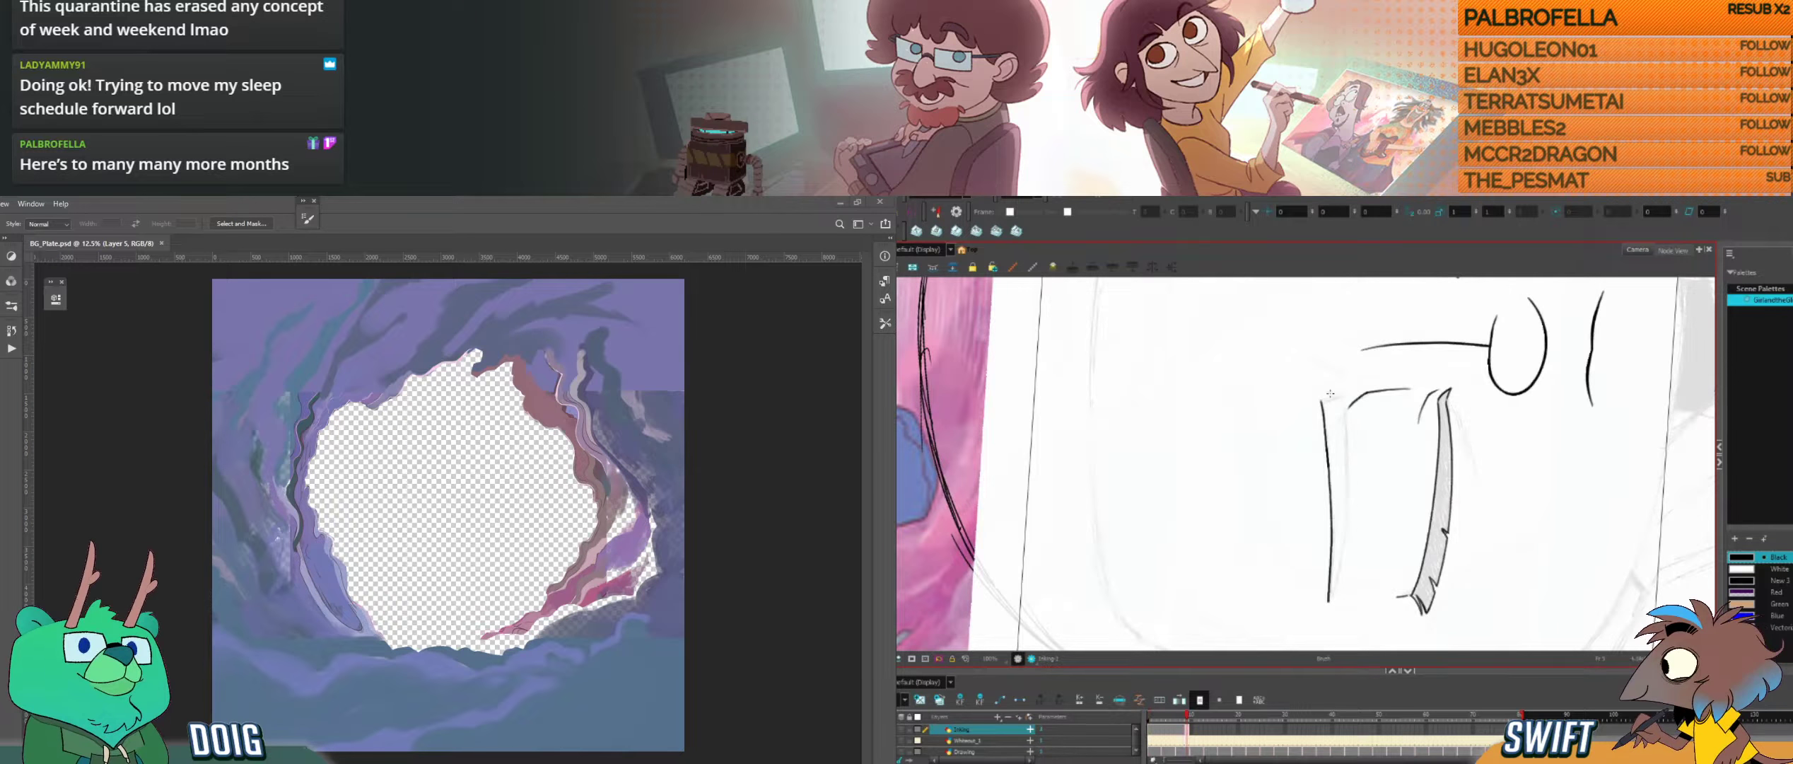
drag(1321, 400, 1345, 394)
key(f)
key(g)
key(f)
key(g)
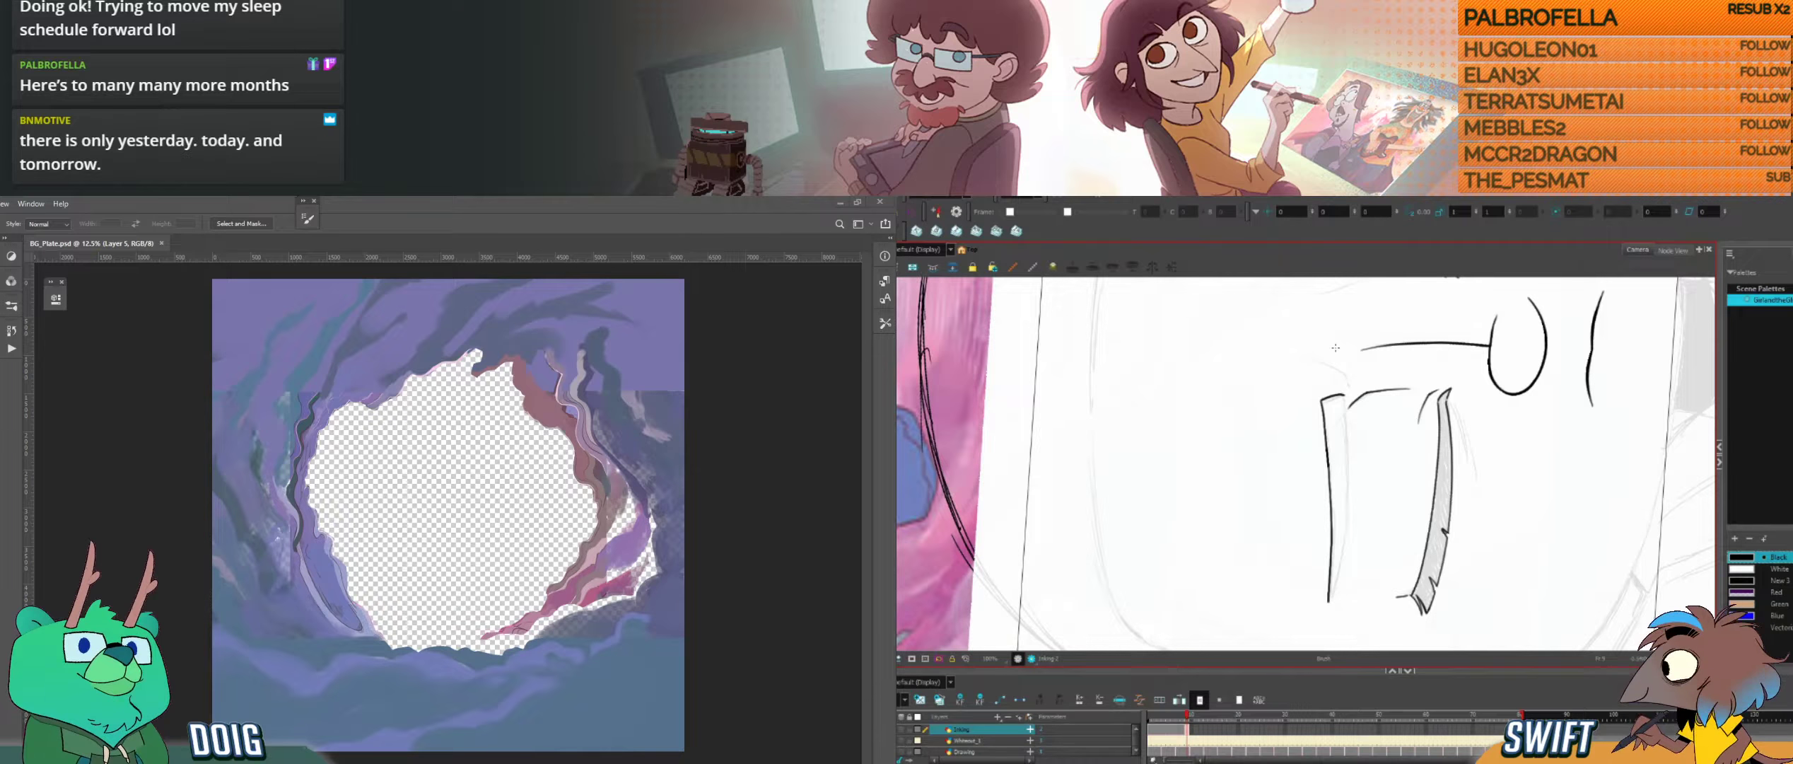
key(f)
key(g)
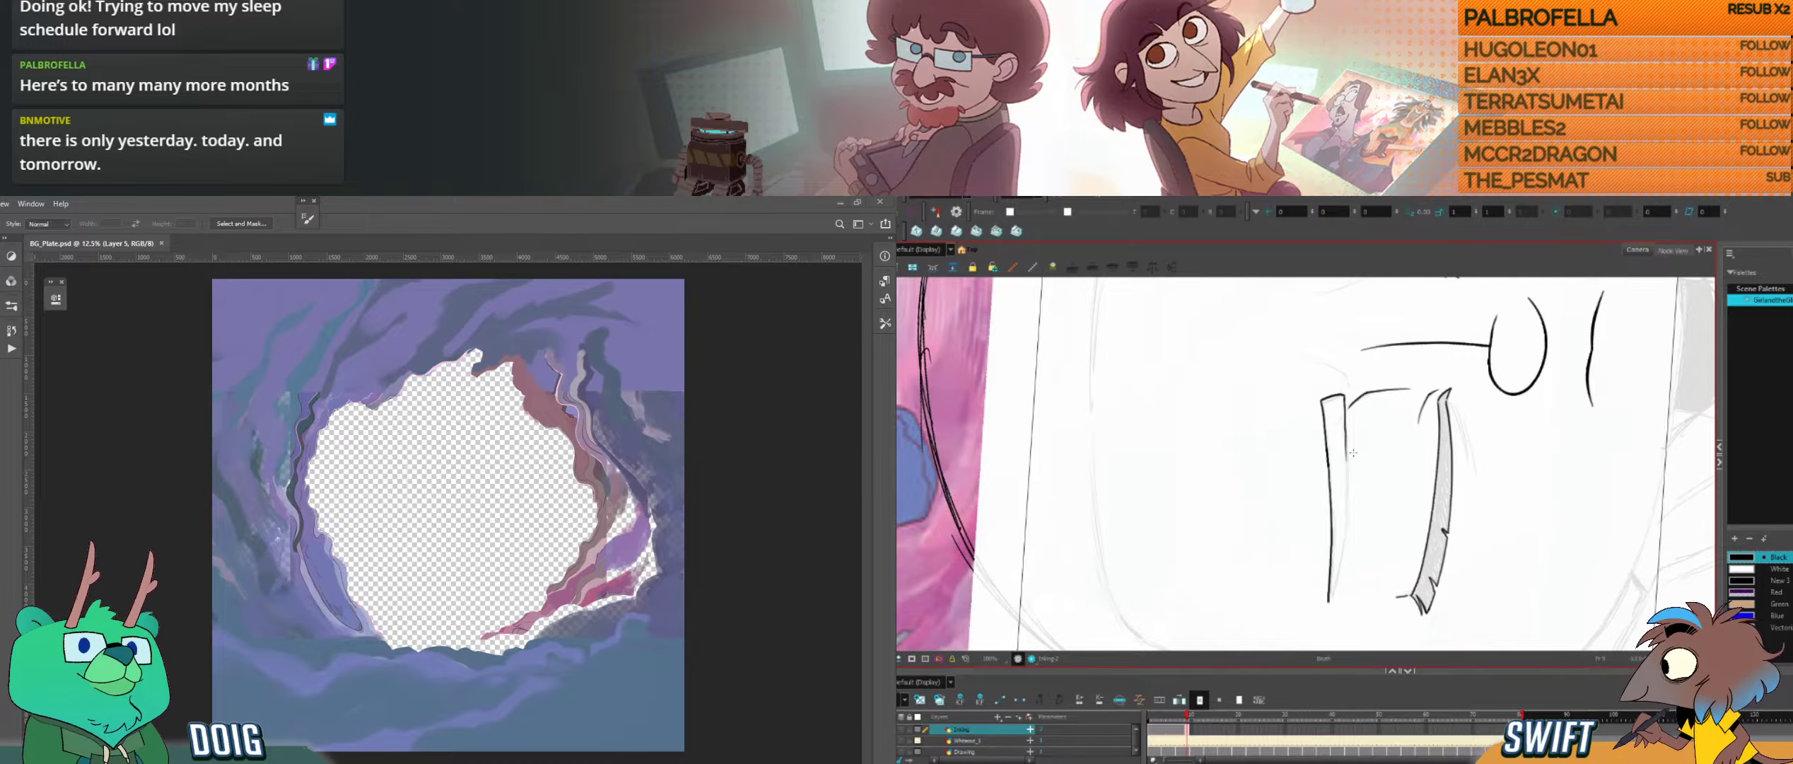
key(alt+b)
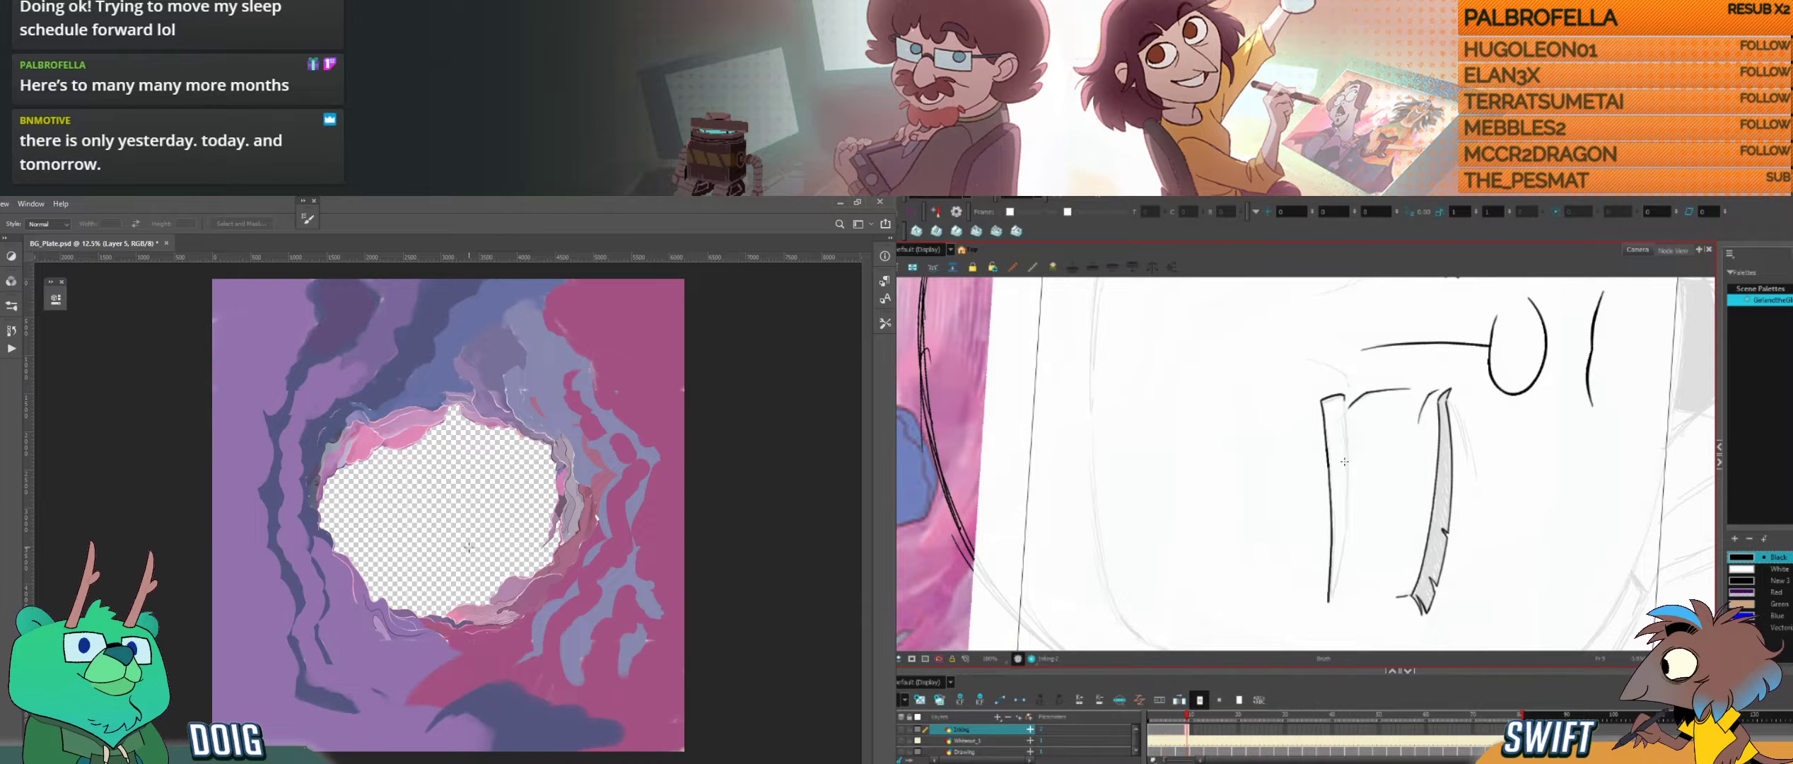
Step: Switch to the background plate in Photoshop and delete the ragged fringe beneath the pink cloud at the hole's upper edge
scroll(468, 546, up, 1)
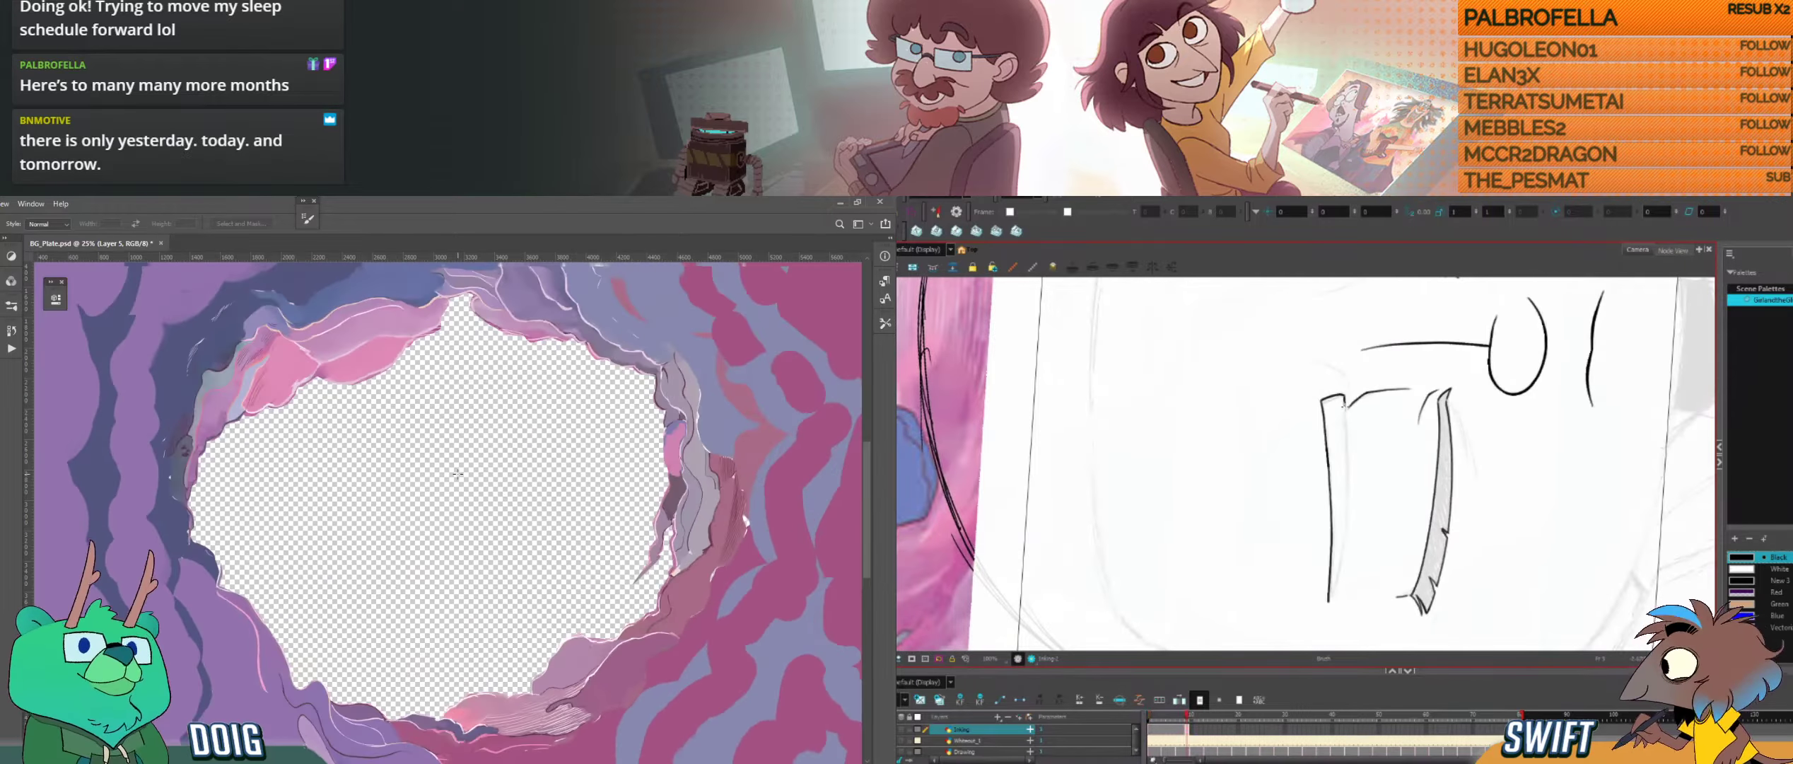
scroll(457, 474, up, 1)
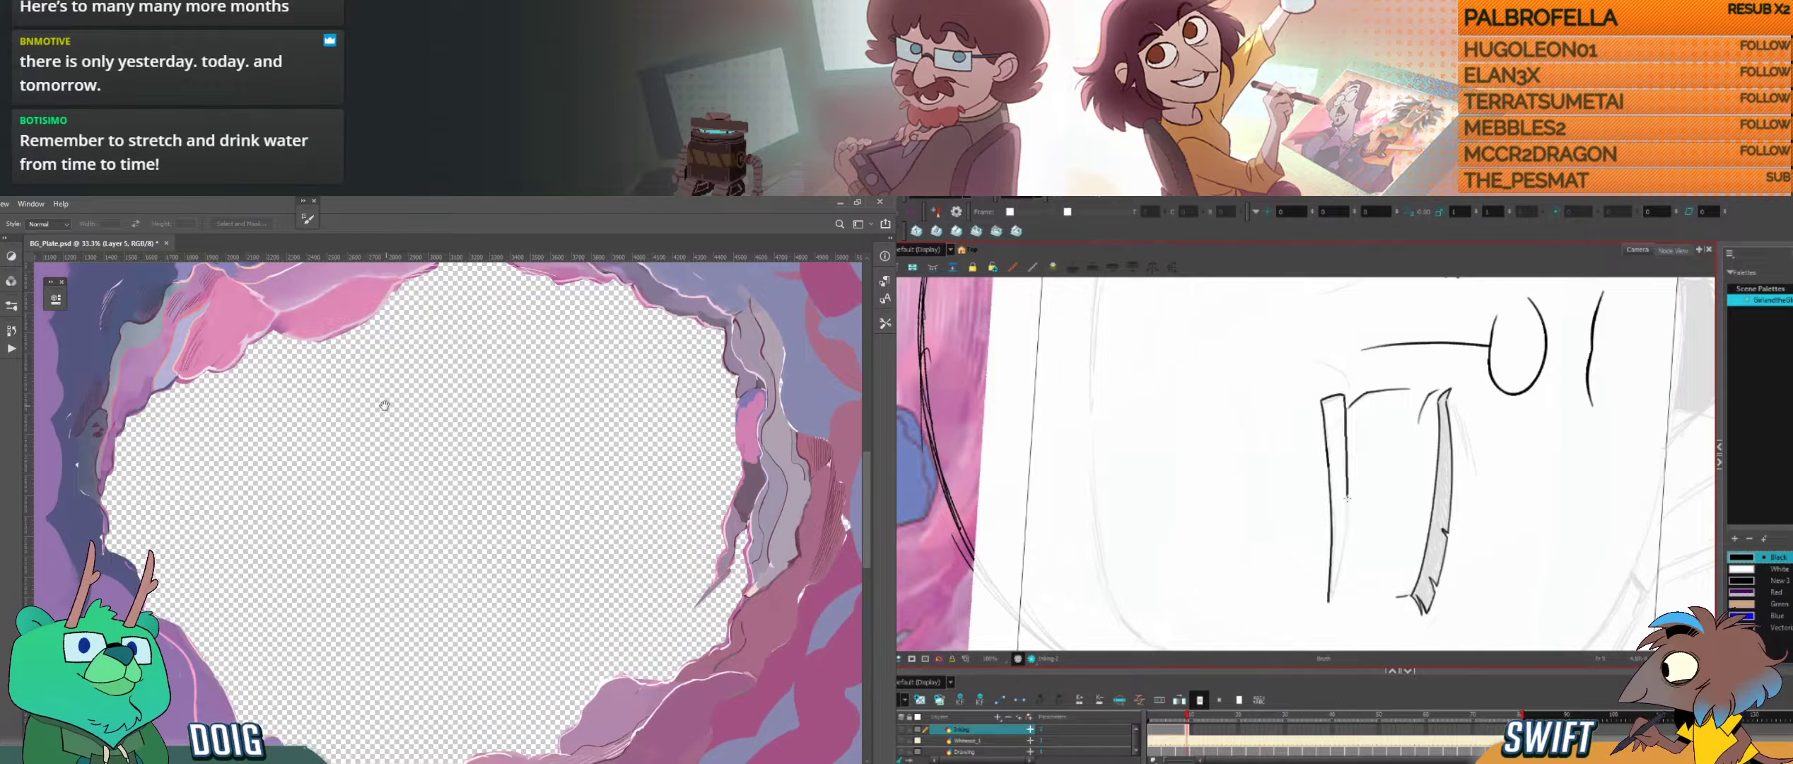
drag(384, 405, 415, 565)
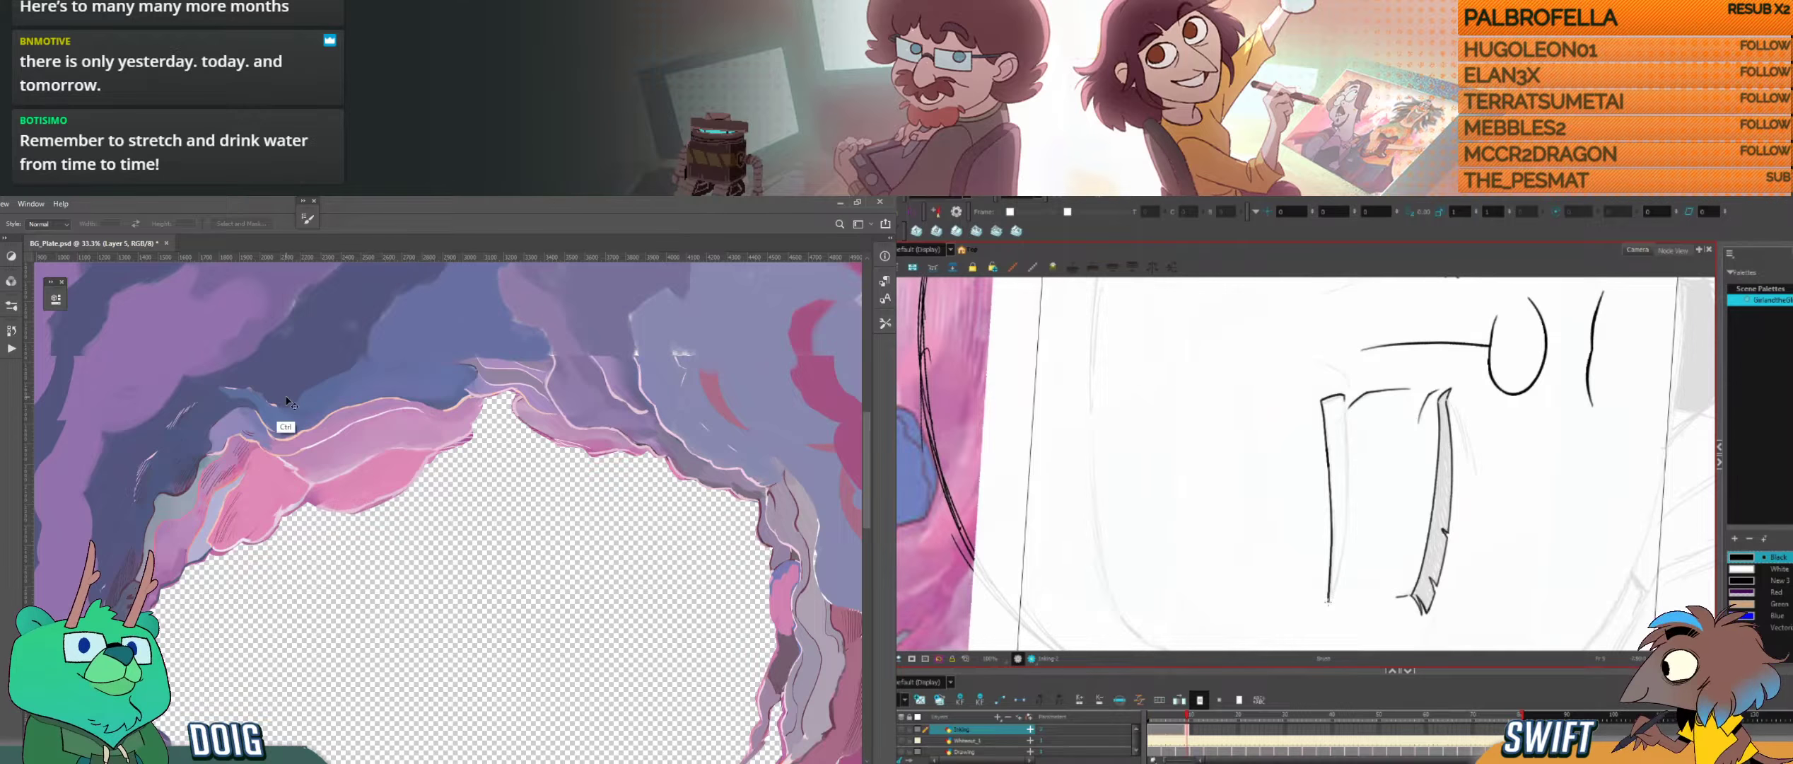
key(ctrl+plus)
drag(471, 423, 432, 503)
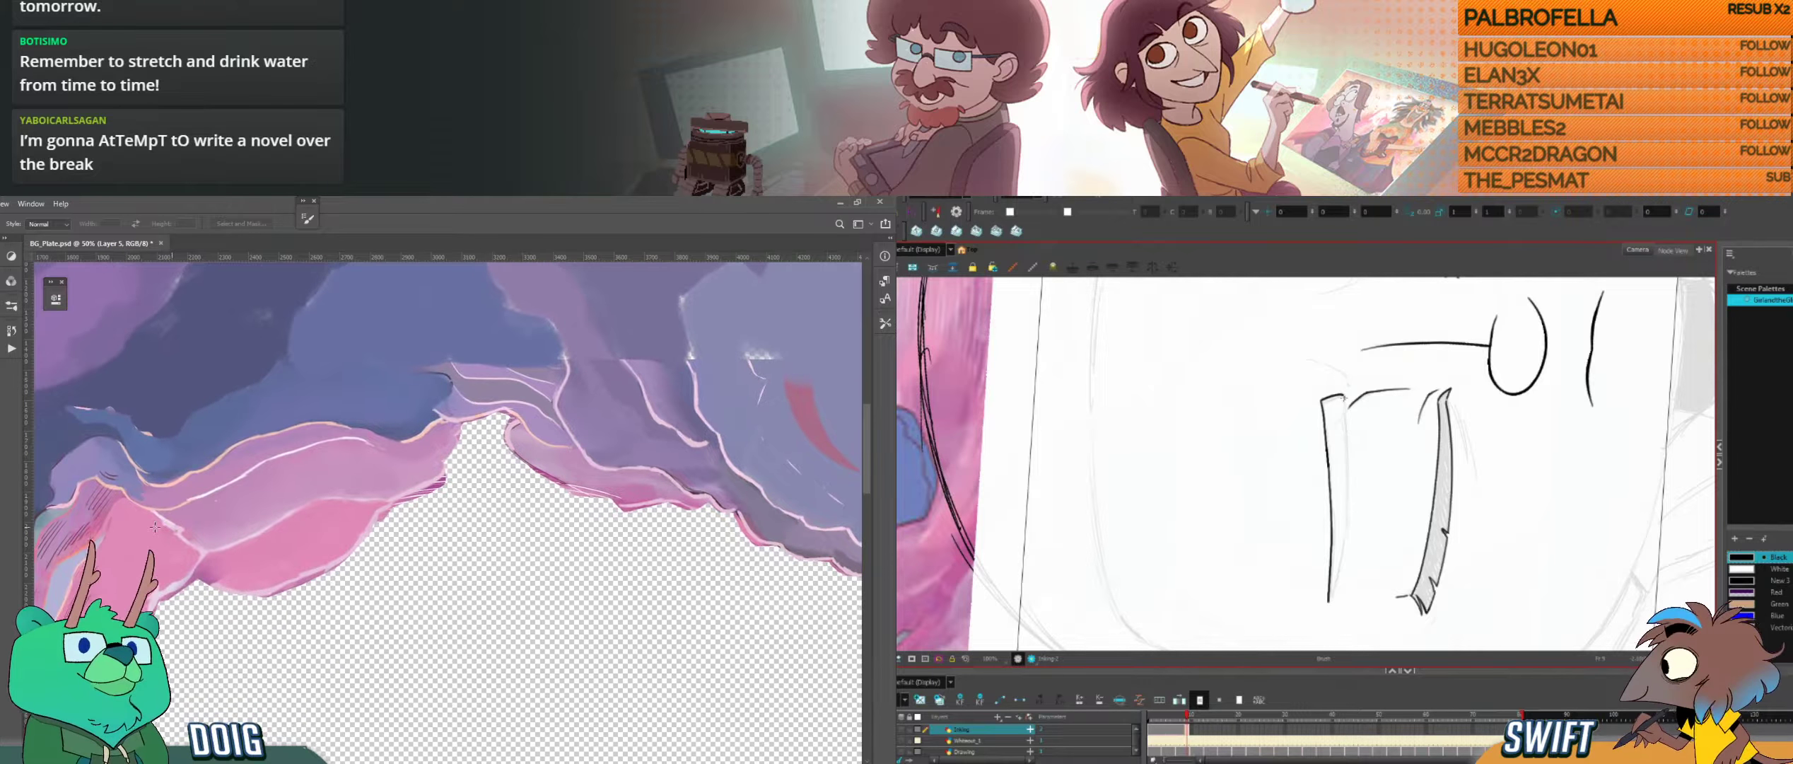
key(Delete)
key(ctrl+z)
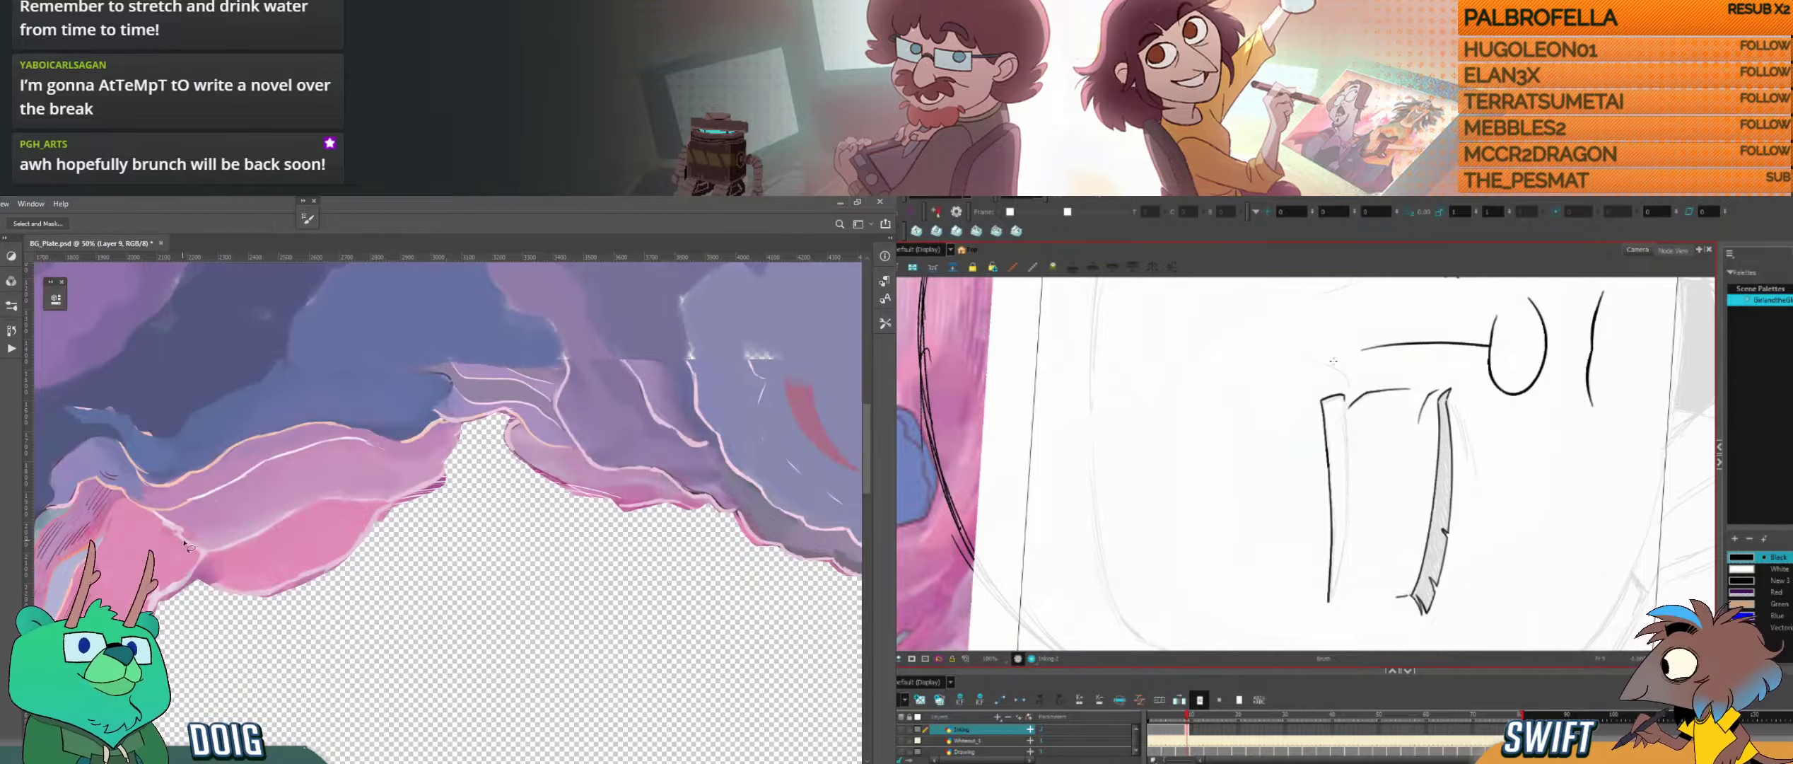
scroll(225, 530, up, 1)
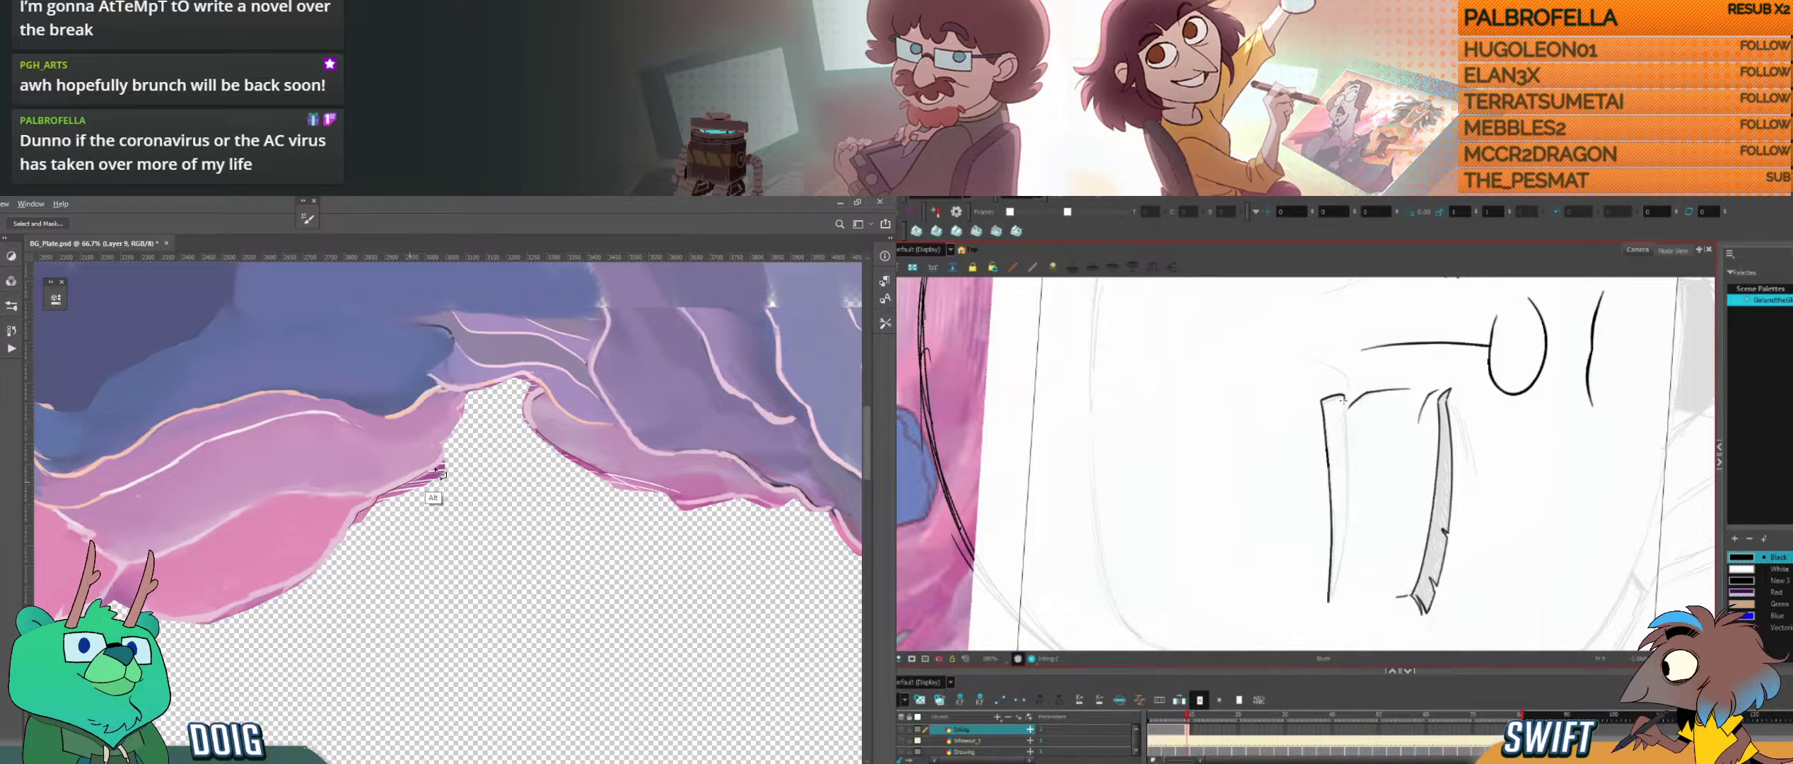
mouse_move(435, 469)
mouse_down()
mouse_move(446, 454)
mouse_move(432, 526)
mouse_move(368, 558)
mouse_move(438, 466)
mouse_up()
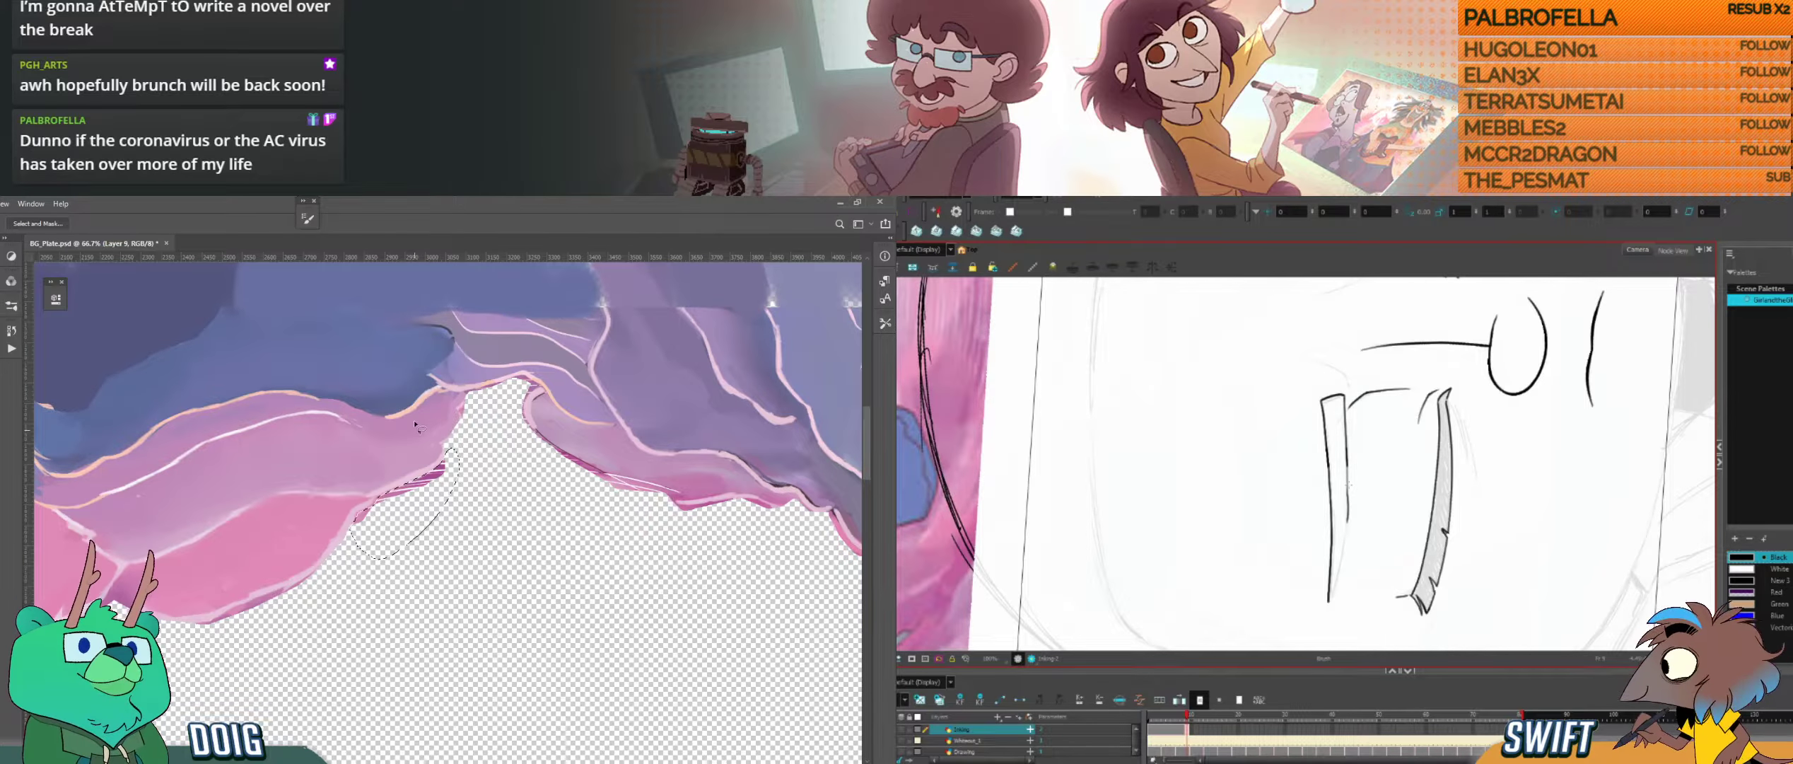
key(Delete)
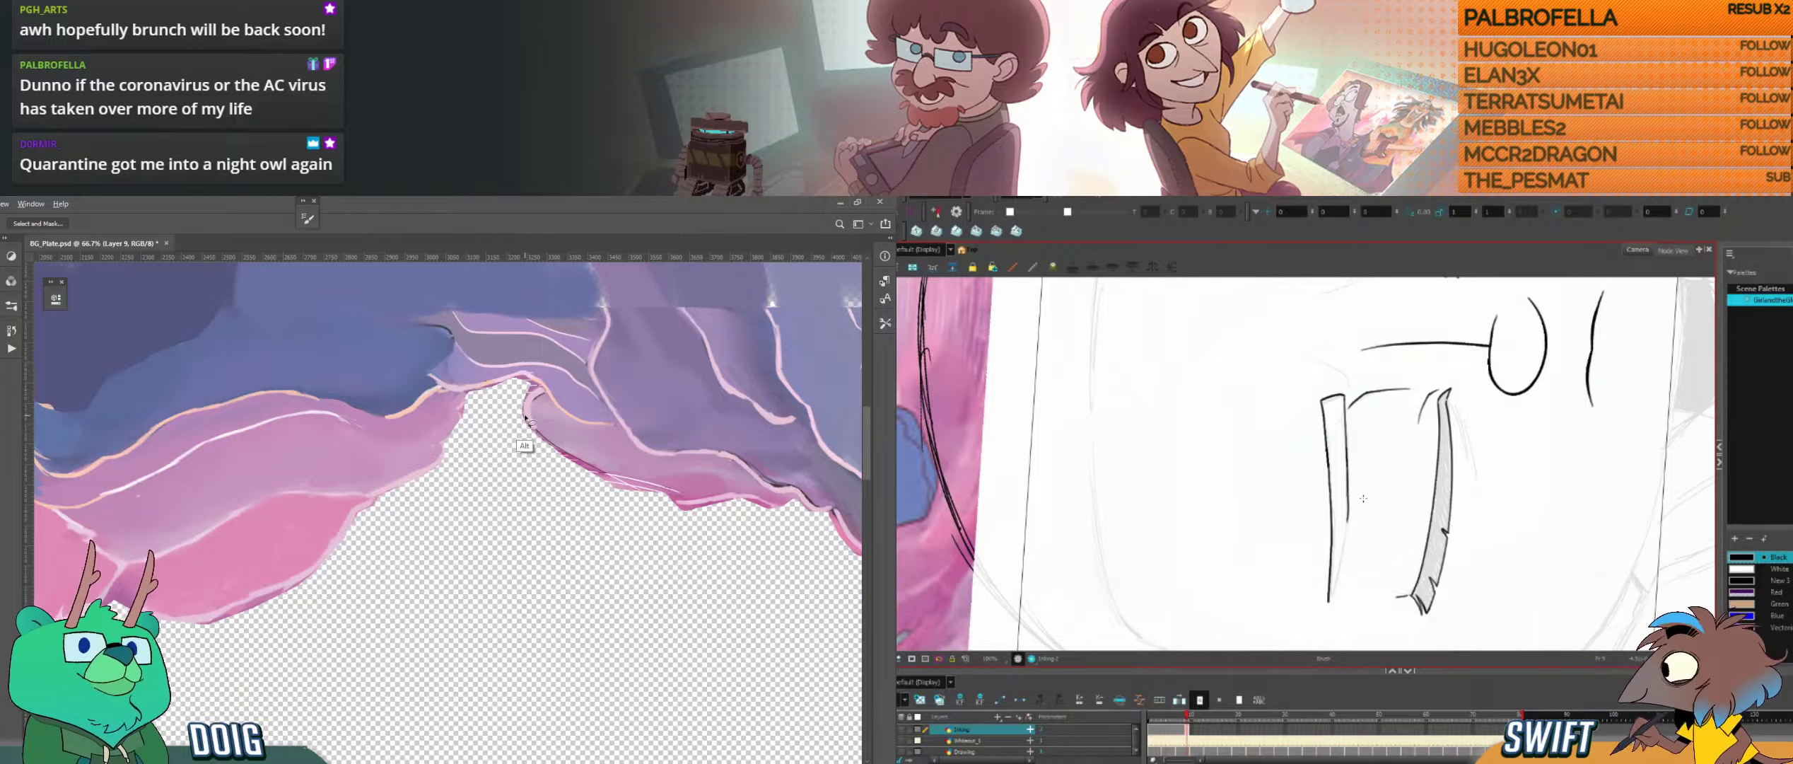
Step: Start lassoing the fringe at the peak of the hole in Photoshop and try inking the eyebrow's outer tip in Harmony
key(f)
mouse_move(525, 417)
mouse_down()
mouse_move(543, 386)
mouse_move(523, 377)
mouse_up()
key(g)
key(f)
key(g)
drag(1330, 597, 1347, 543)
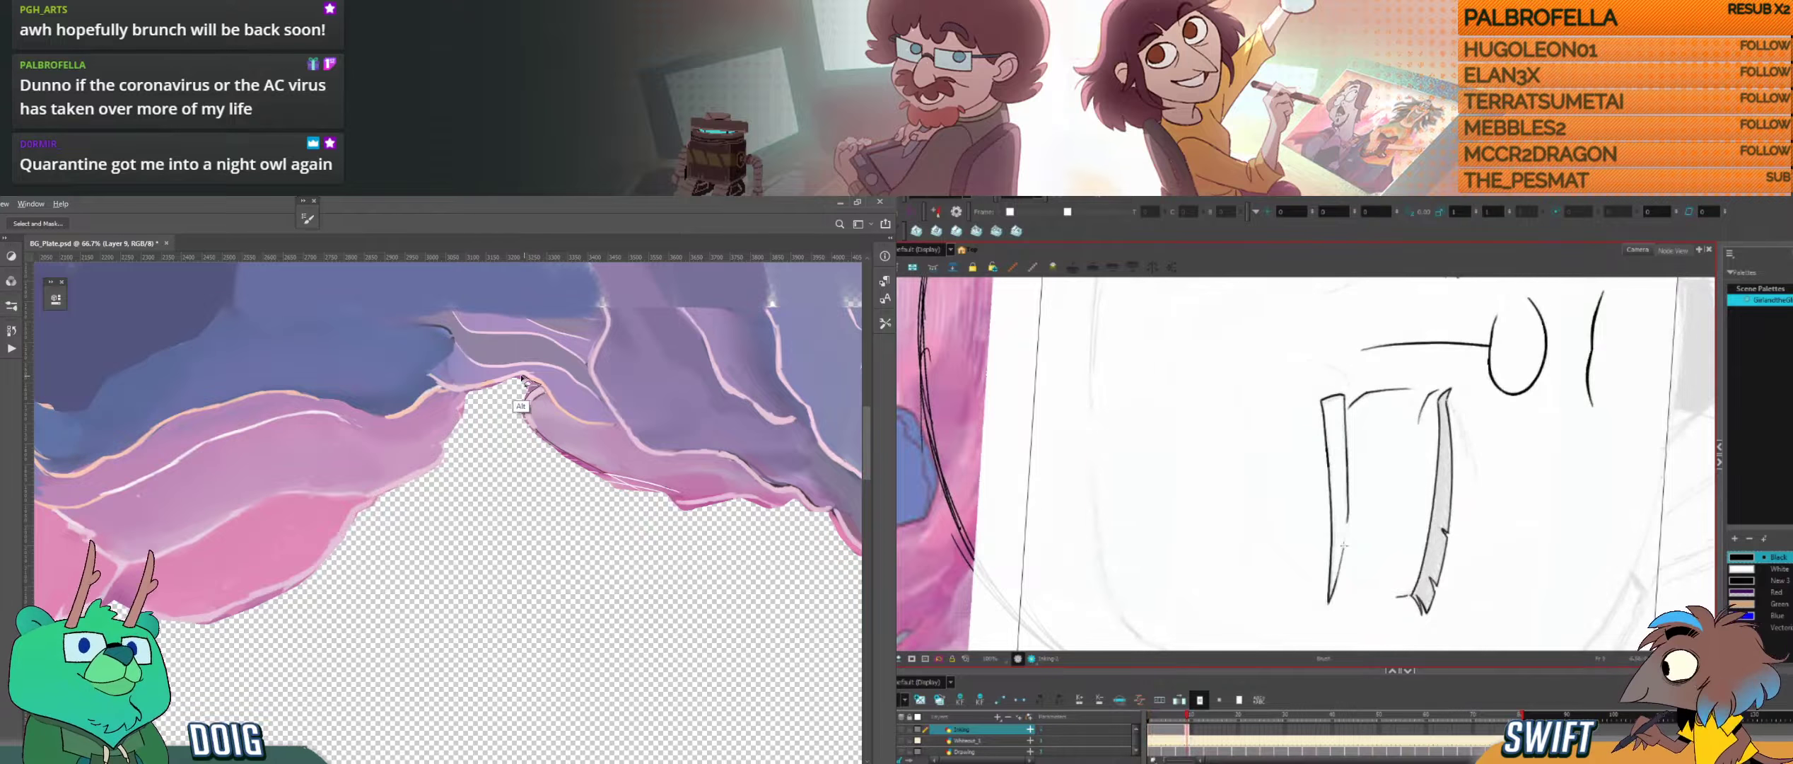
drag(523, 377, 479, 391)
key(ctrl+z)
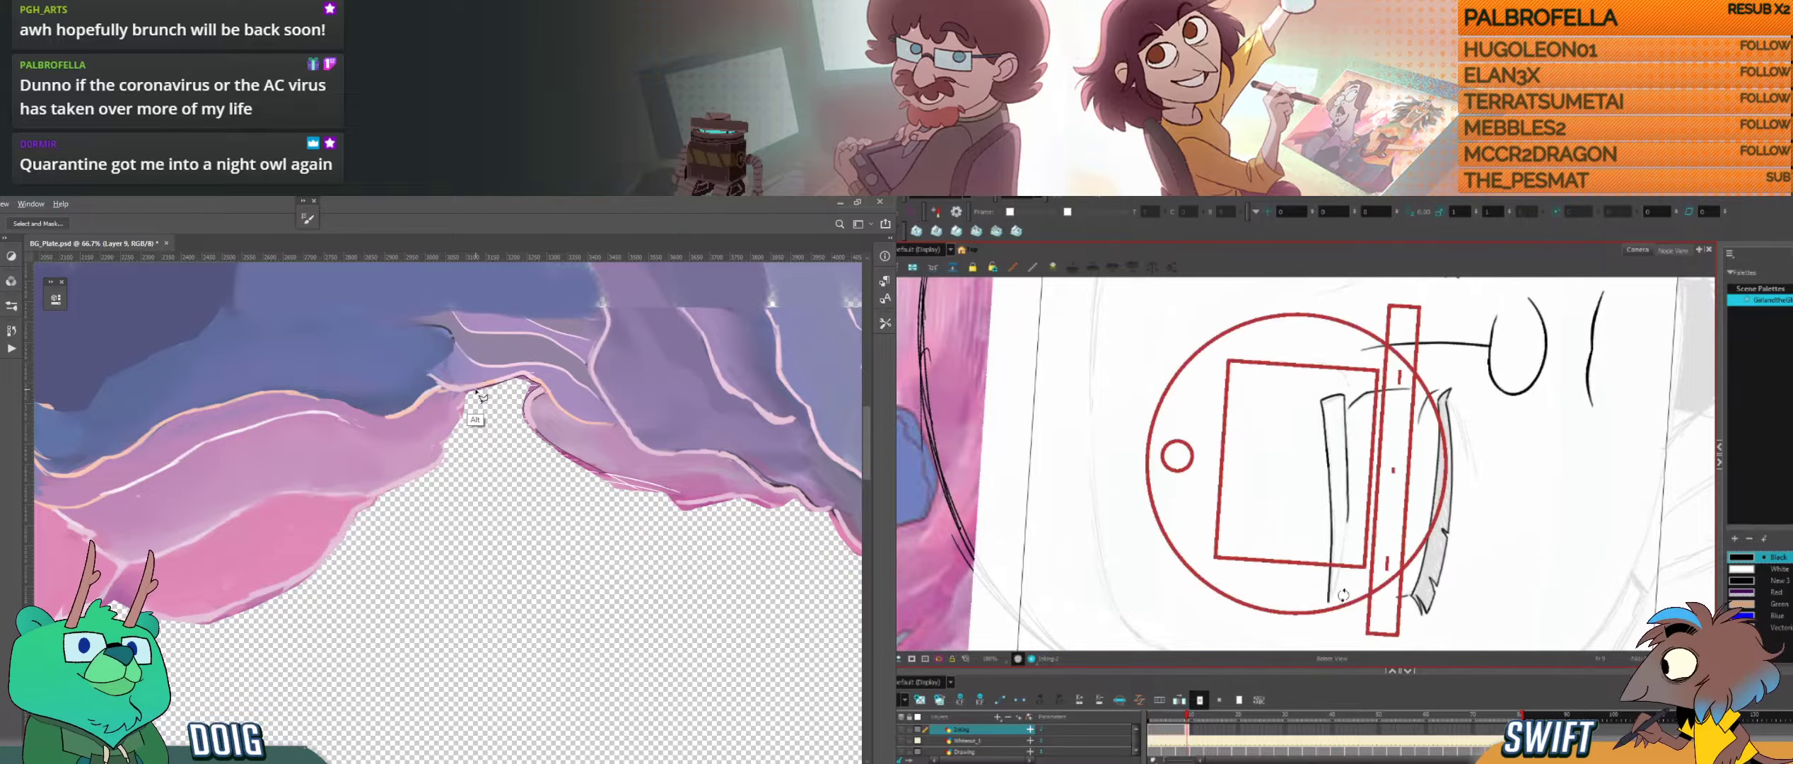
Step: Ink the eyebrow's lower edge to a pointed outer tip and finish lassoing the fringe right of the hole's peak
drag(1362, 571, 1397, 545)
drag(479, 391, 471, 394)
drag(1397, 545, 1404, 506)
drag(470, 394, 464, 406)
drag(1372, 458, 1378, 482)
drag(464, 407, 469, 448)
drag(1373, 463, 1383, 515)
mouse_move(469, 448)
mouse_down()
mouse_move(682, 544)
mouse_move(713, 514)
mouse_move(771, 514)
mouse_move(643, 502)
mouse_move(667, 499)
mouse_move(614, 481)
mouse_move(527, 405)
mouse_move(532, 429)
mouse_move(612, 483)
mouse_move(606, 424)
mouse_move(558, 396)
mouse_up()
key(alt+s)
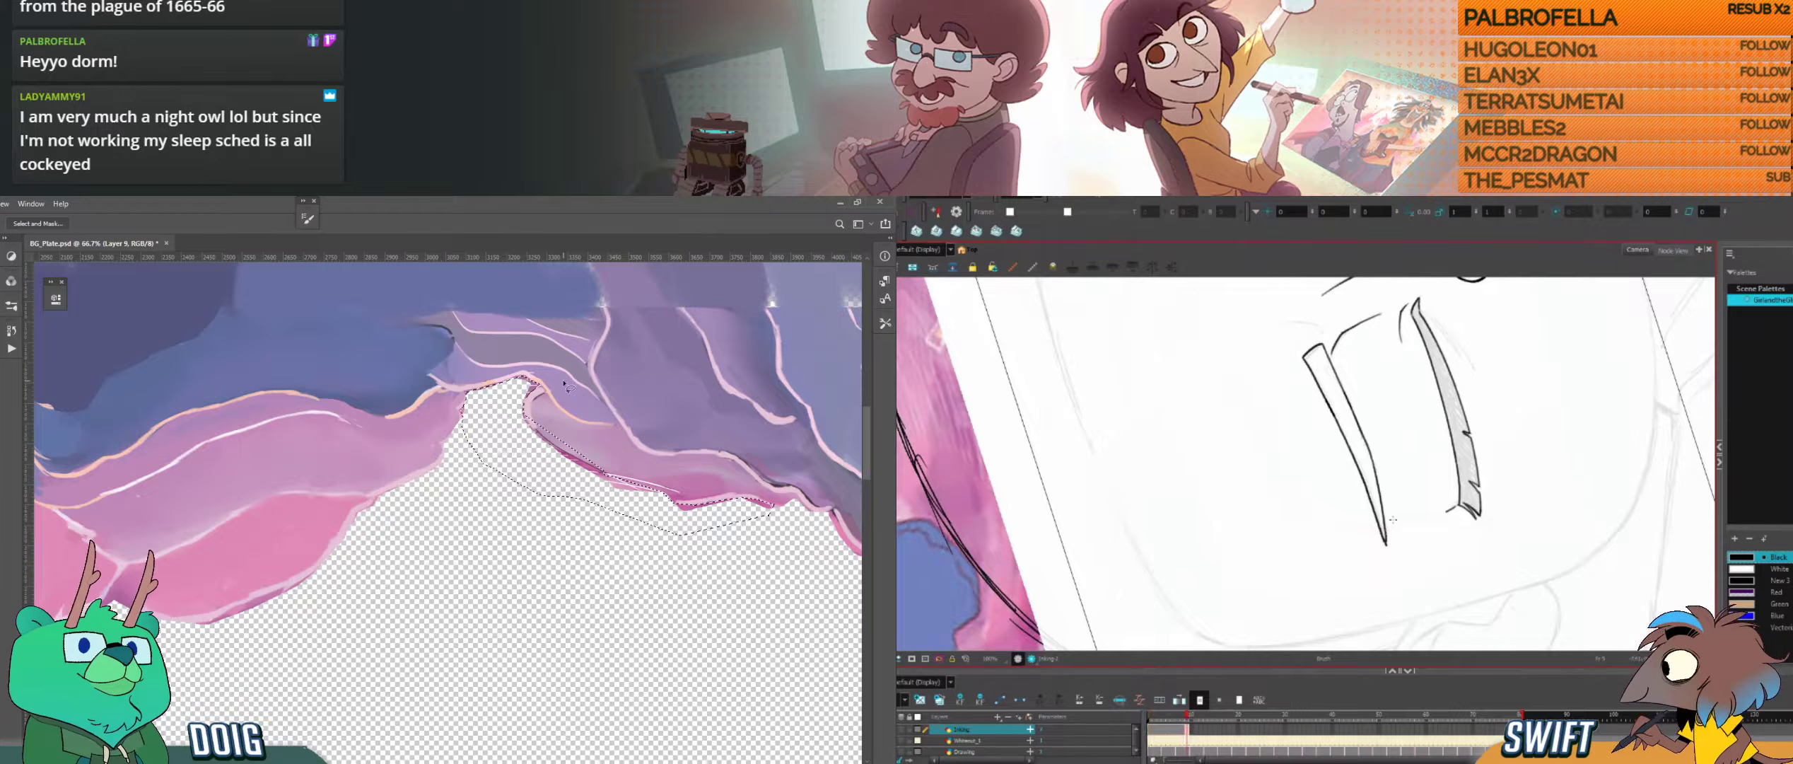
Step: Trim the lasso selection to exclude the purple cloud, delete the fringe right of the hole's peak and deselect
key(Delete)
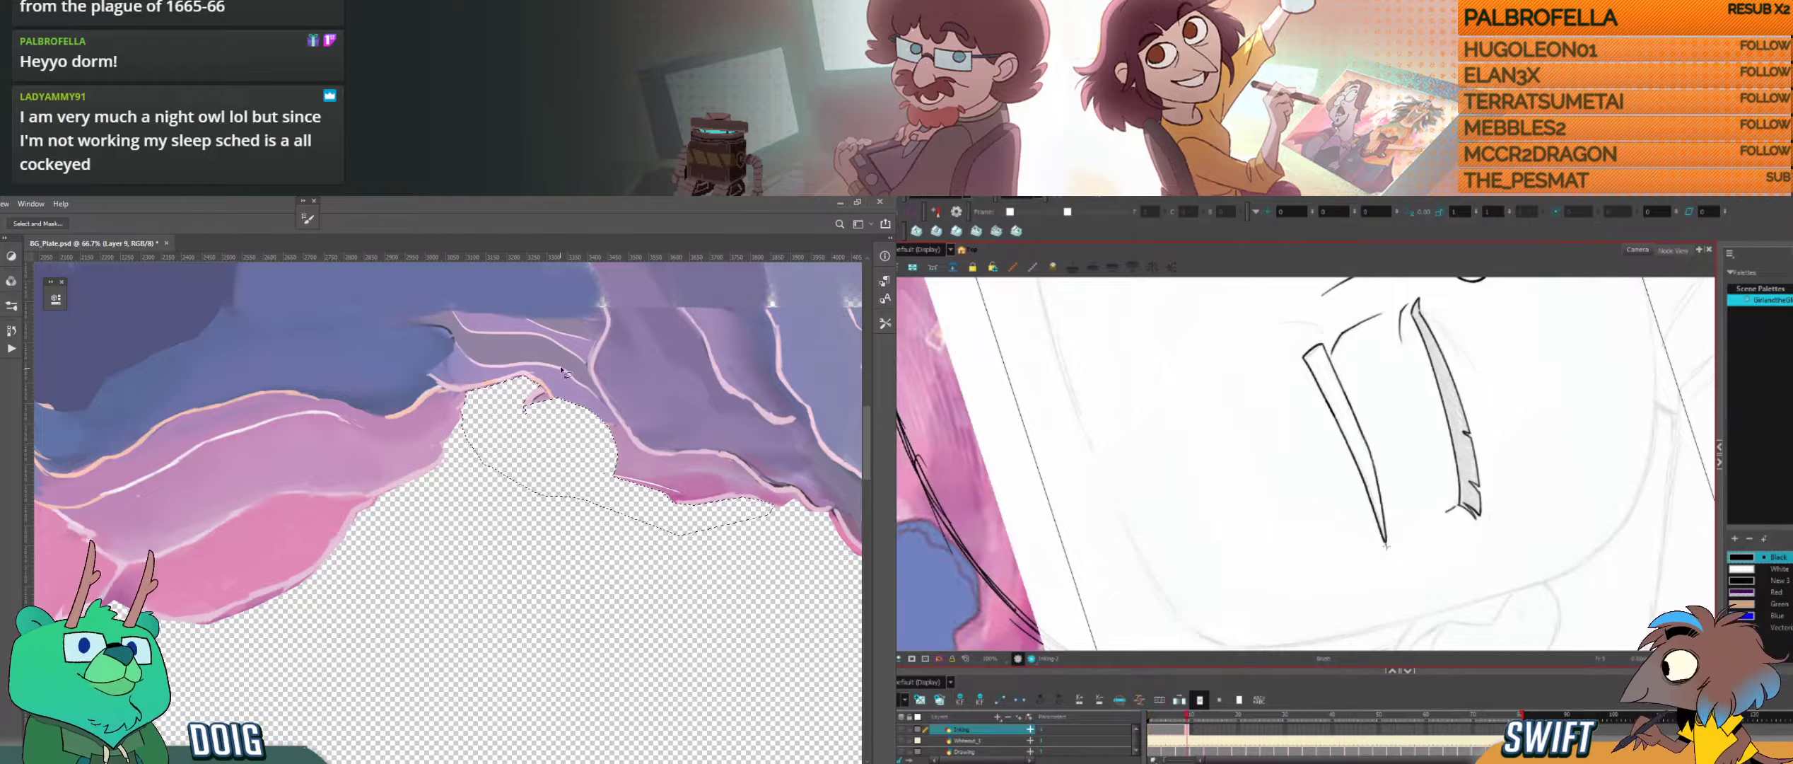
key(ctrl+z)
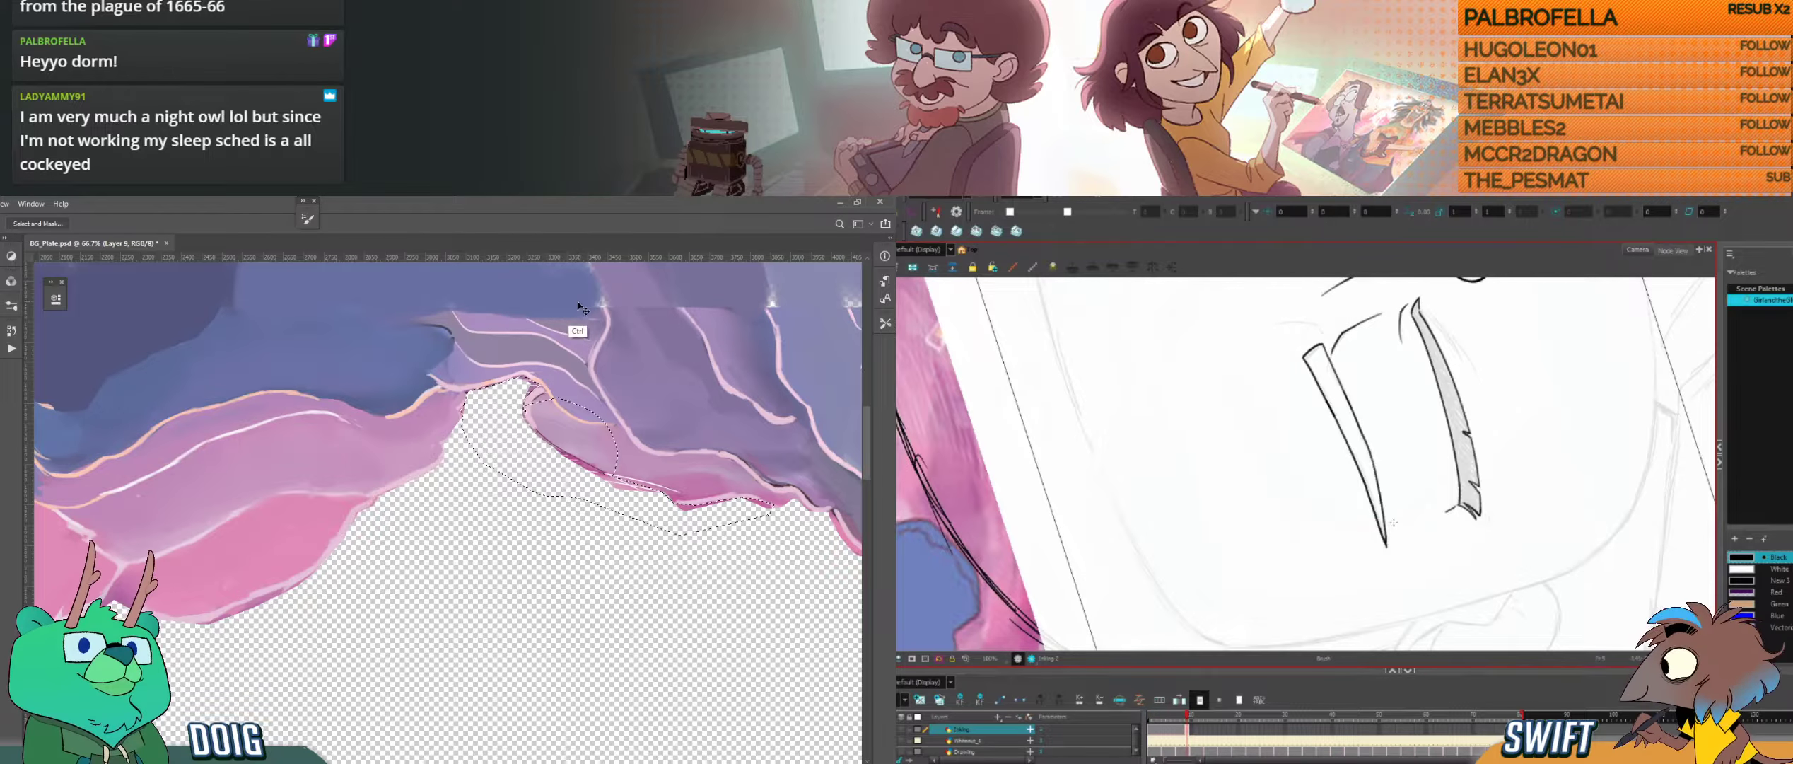
key(ctrl+z)
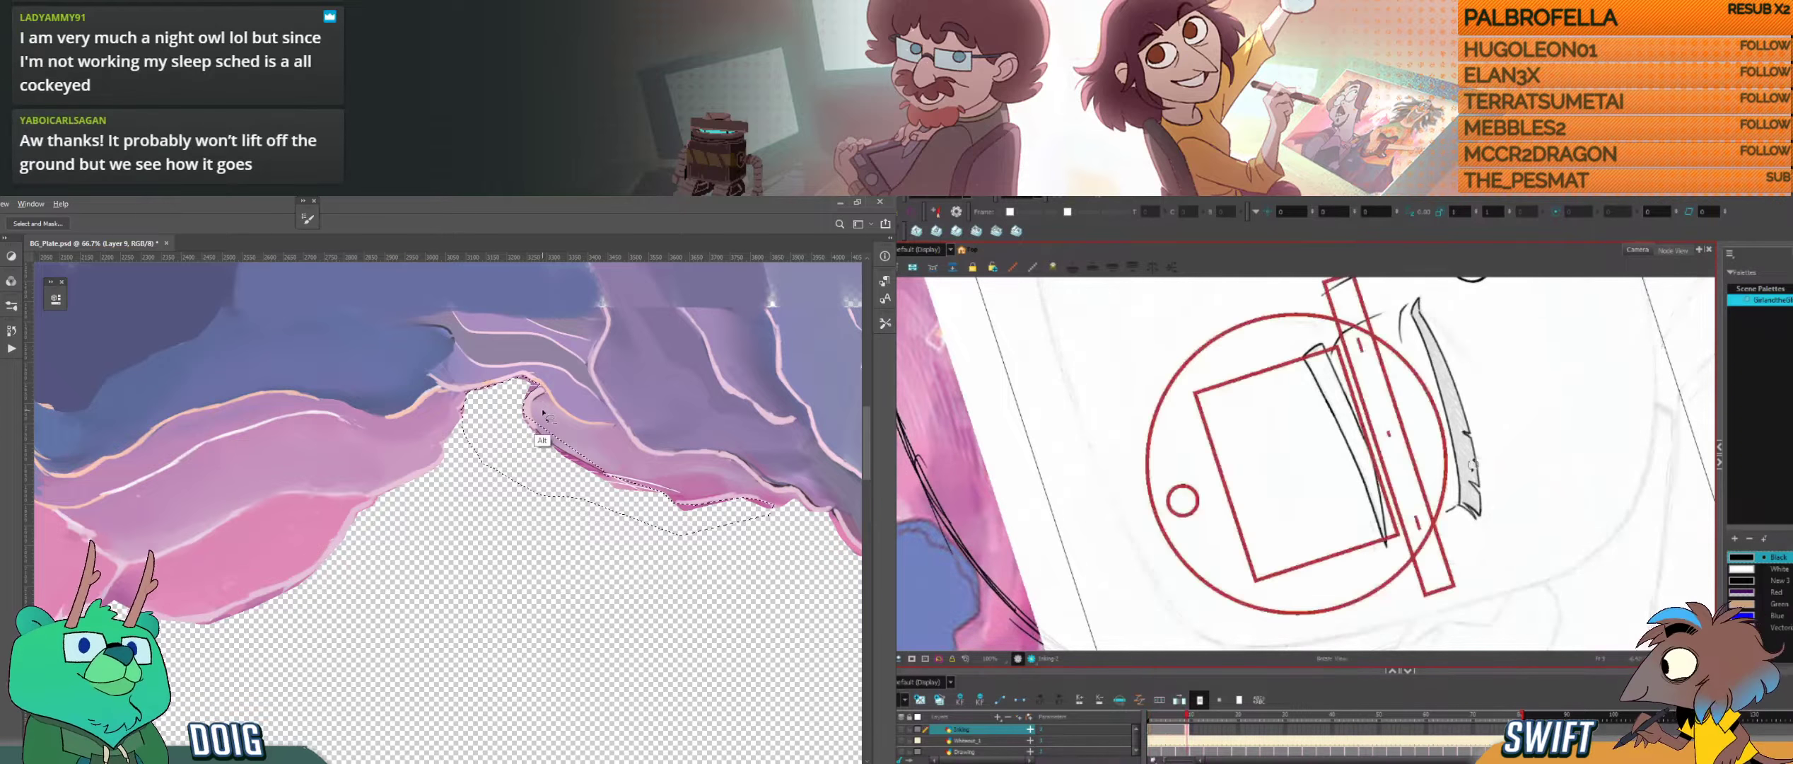
key(alt)
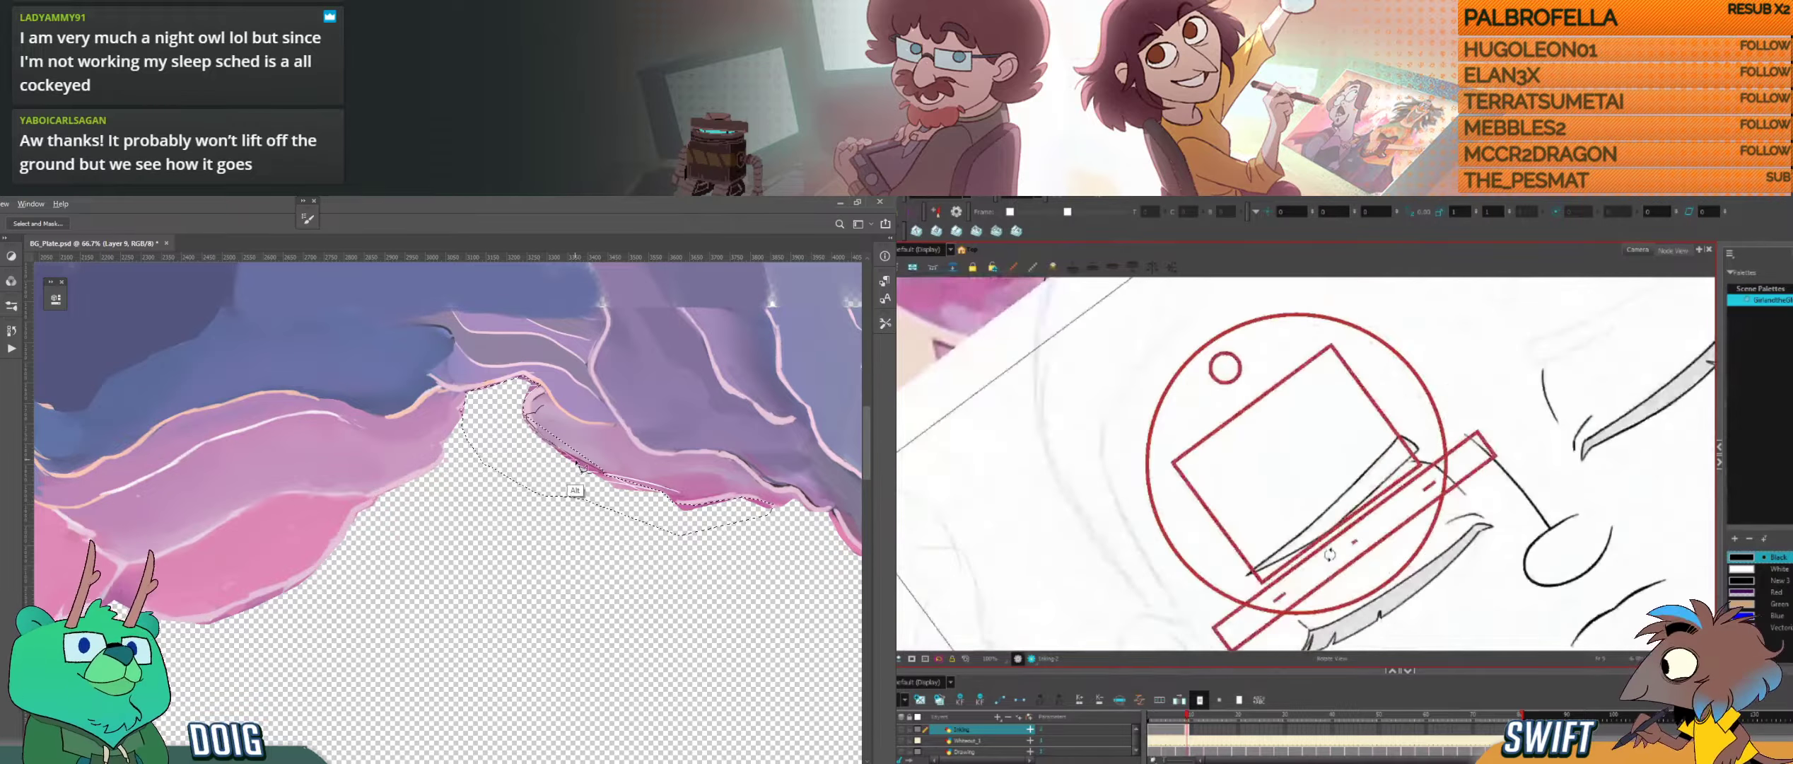
mouse_move(580, 465)
mouse_down()
mouse_move(633, 463)
mouse_move(574, 380)
mouse_move(548, 408)
mouse_up()
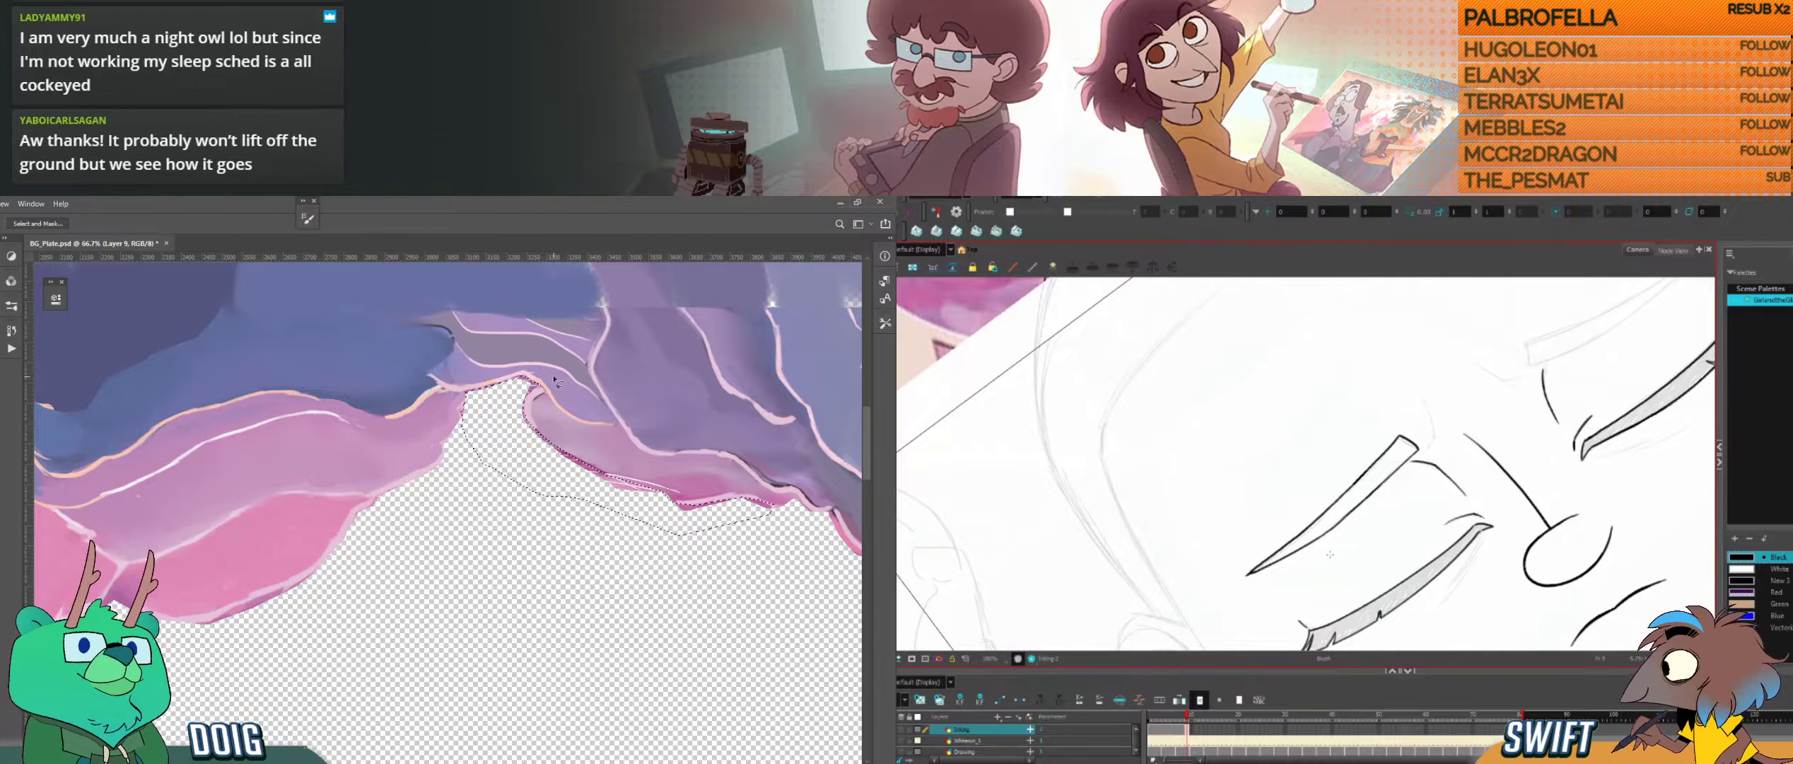
key(Delete)
key(ctrl+d)
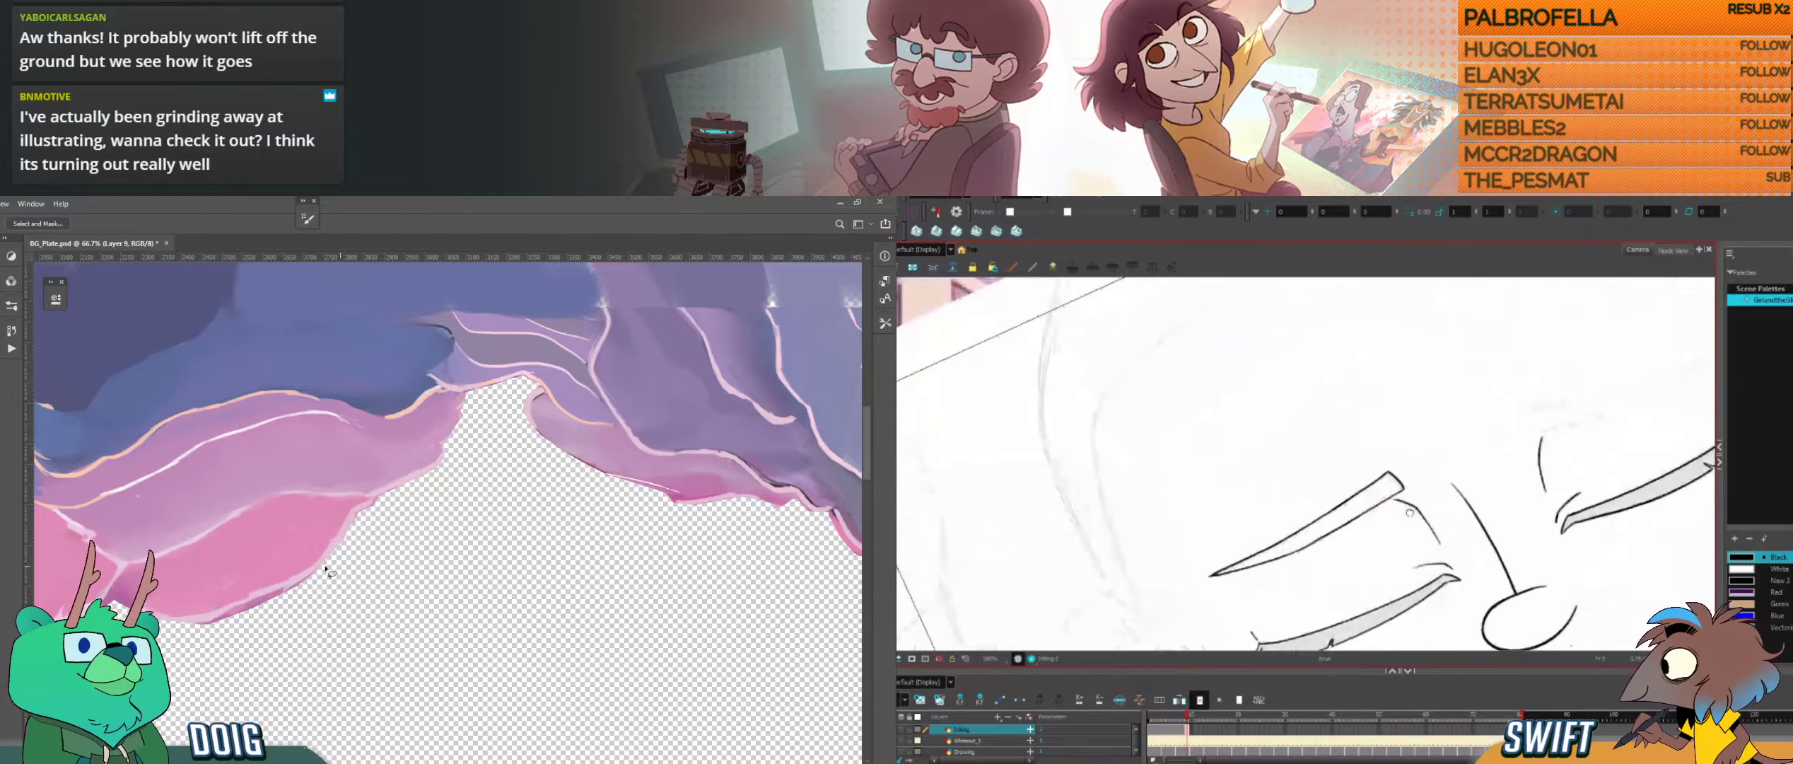
Step: Lasso the dark fringe along the underside of the right pink cloud lobe, delete it and deselect
drag(201, 562, 389, 502)
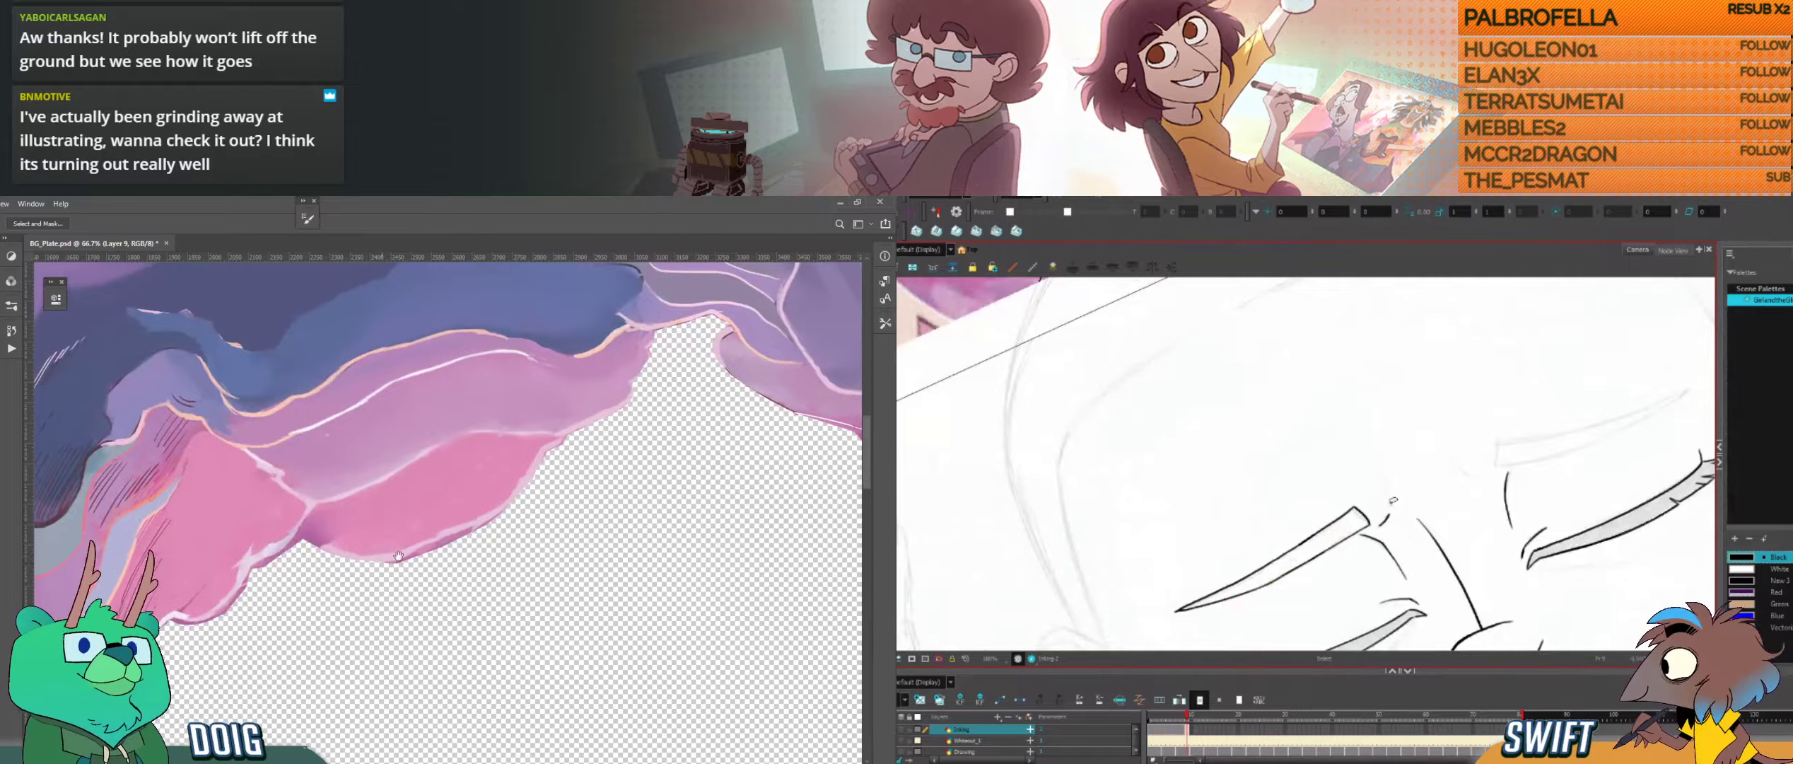
drag(363, 563, 391, 546)
drag(537, 493, 480, 527)
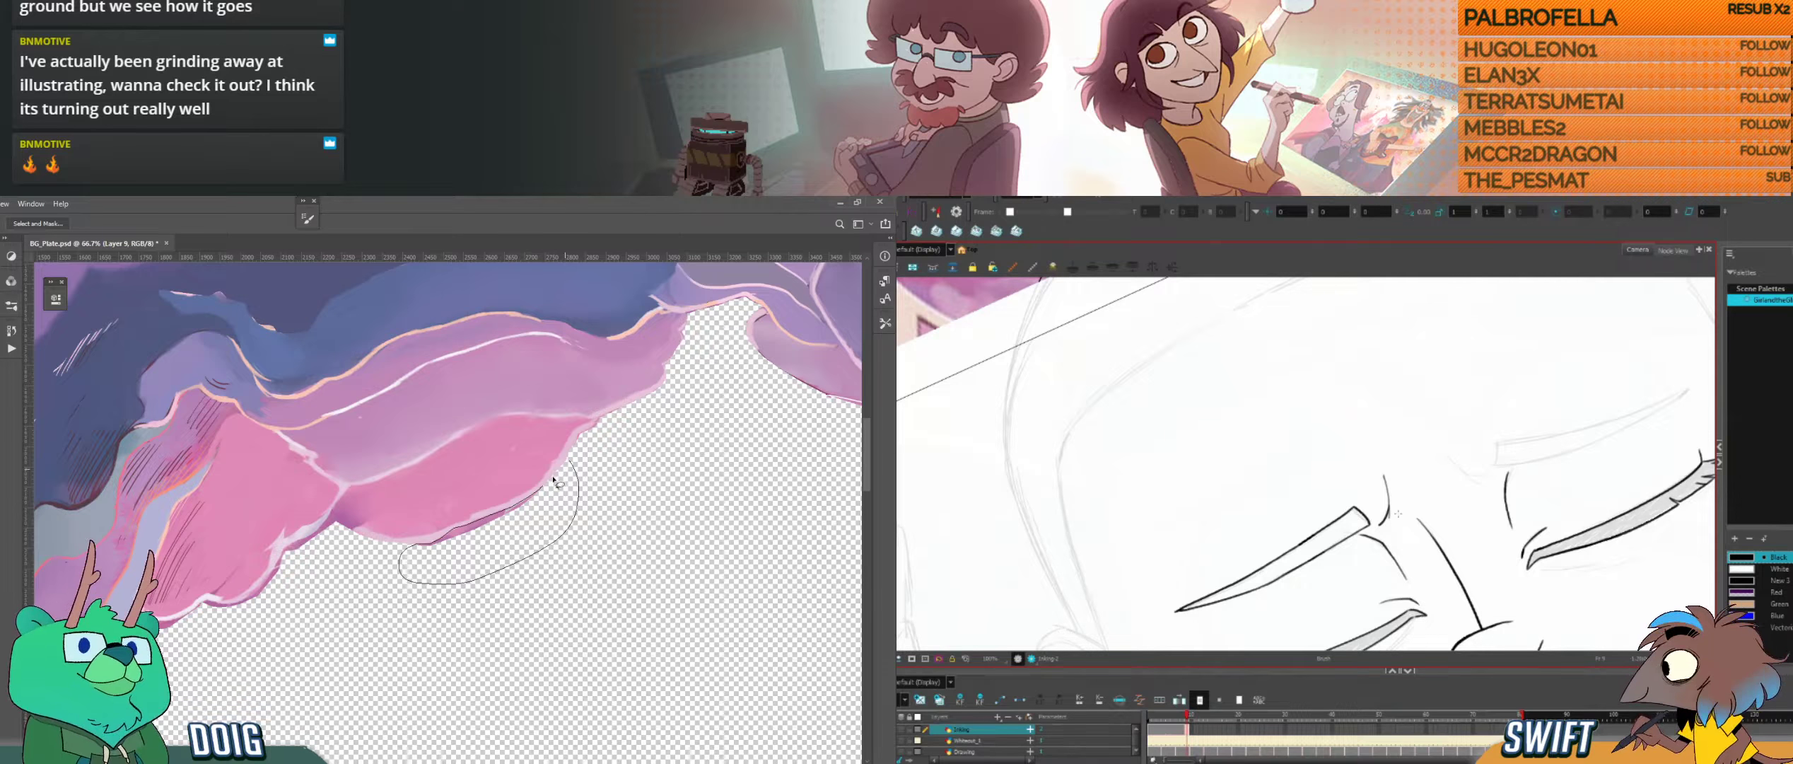
drag(554, 480, 558, 473)
key(Delete)
key(ctrl+d)
Step: Ink a short crease beside the inner corner of the left closed eye in Harmony, comparing it with the neighbouring drawings
mouse_move(1397, 513)
mouse_down()
mouse_move(1341, 562)
mouse_move(1444, 490)
mouse_up()
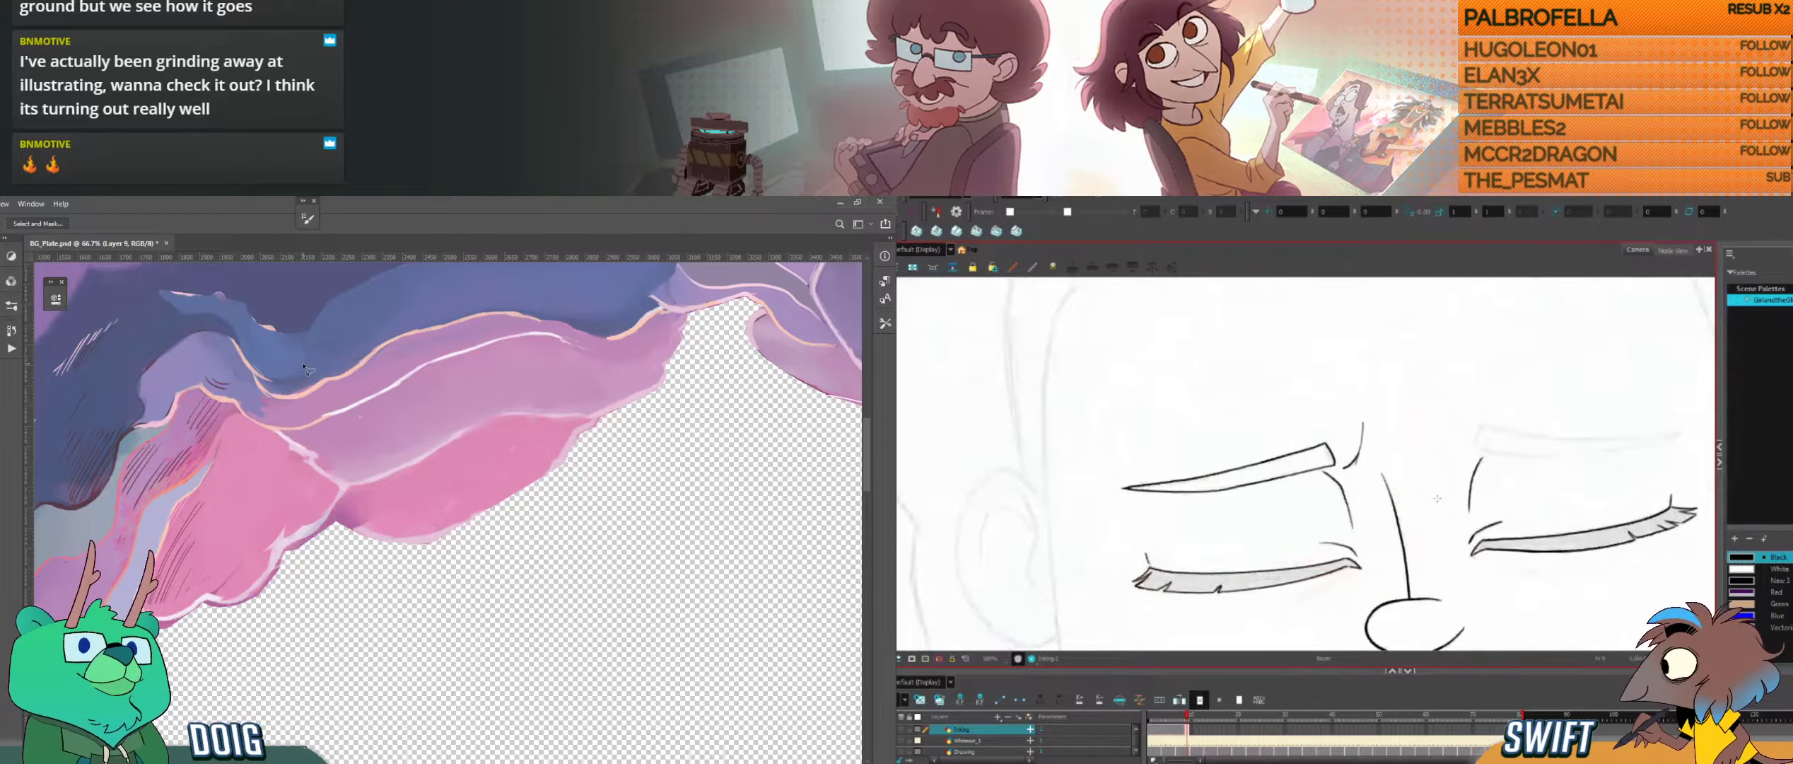
key(comma)
key(period)
drag(1402, 542, 1425, 495)
drag(1382, 589, 1379, 561)
drag(205, 550, 367, 471)
drag(1378, 561, 1425, 478)
key(f)
key(g)
key(f)
Step: Lasso the dark fringe along the underside of the hatched pink cloud in Photoshop and delete it
mouse_move(497, 443)
mouse_down()
mouse_move(423, 516)
mouse_move(374, 524)
mouse_up()
key(g)
key(f)
click(369, 523)
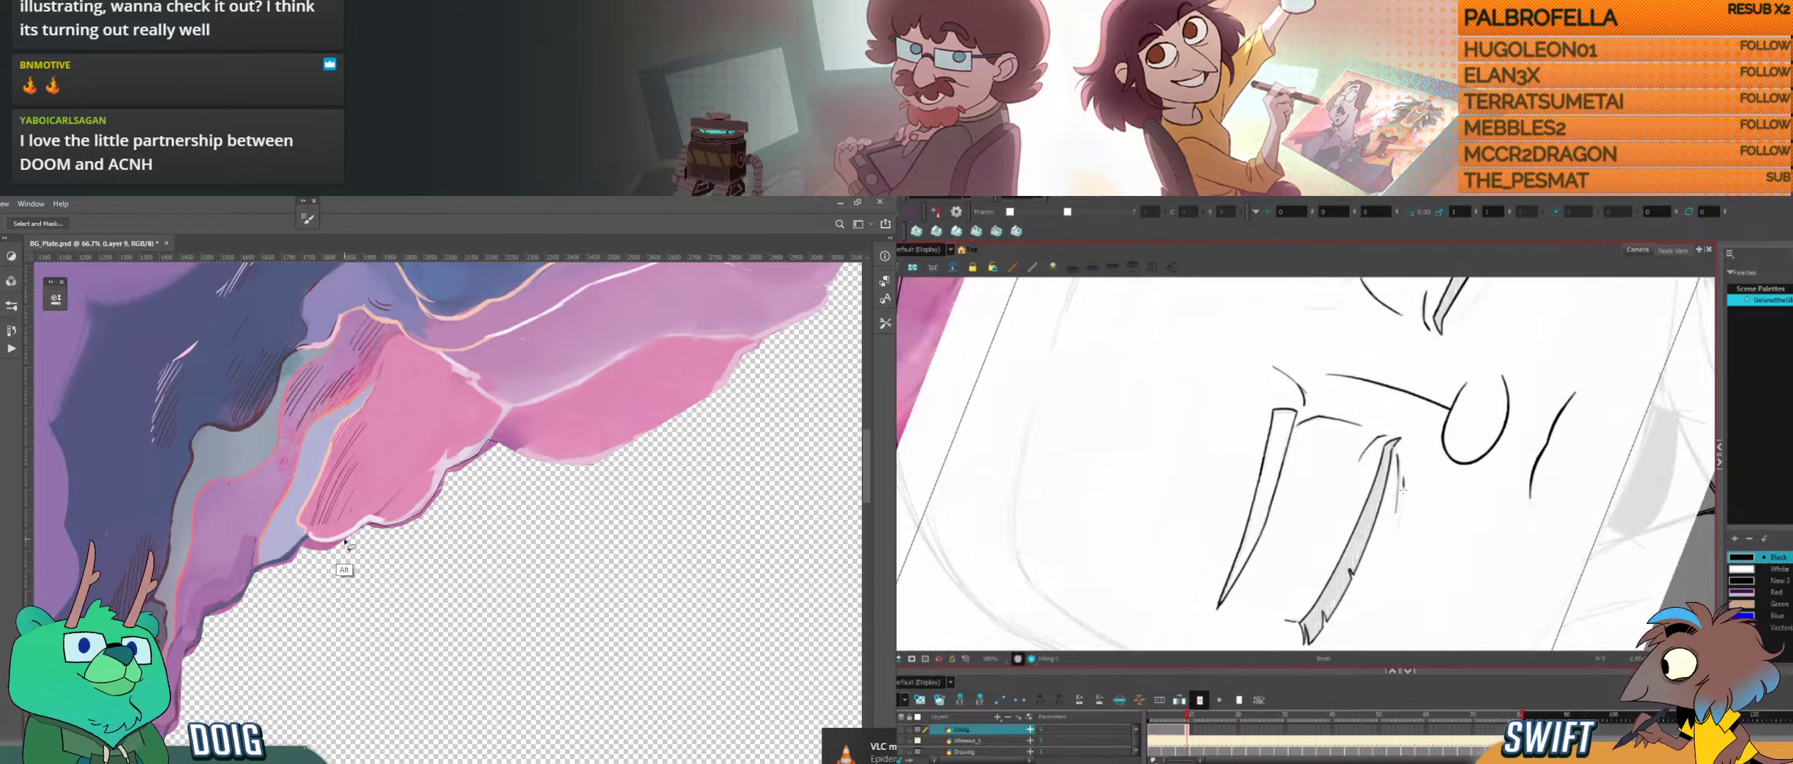
mouse_move(342, 540)
mouse_down()
mouse_move(255, 575)
mouse_move(265, 614)
mouse_move(331, 631)
mouse_move(494, 566)
mouse_move(529, 510)
mouse_move(498, 444)
mouse_up()
key(g)
key(f)
key(g)
key(f)
key(alt+s)
click(1404, 488)
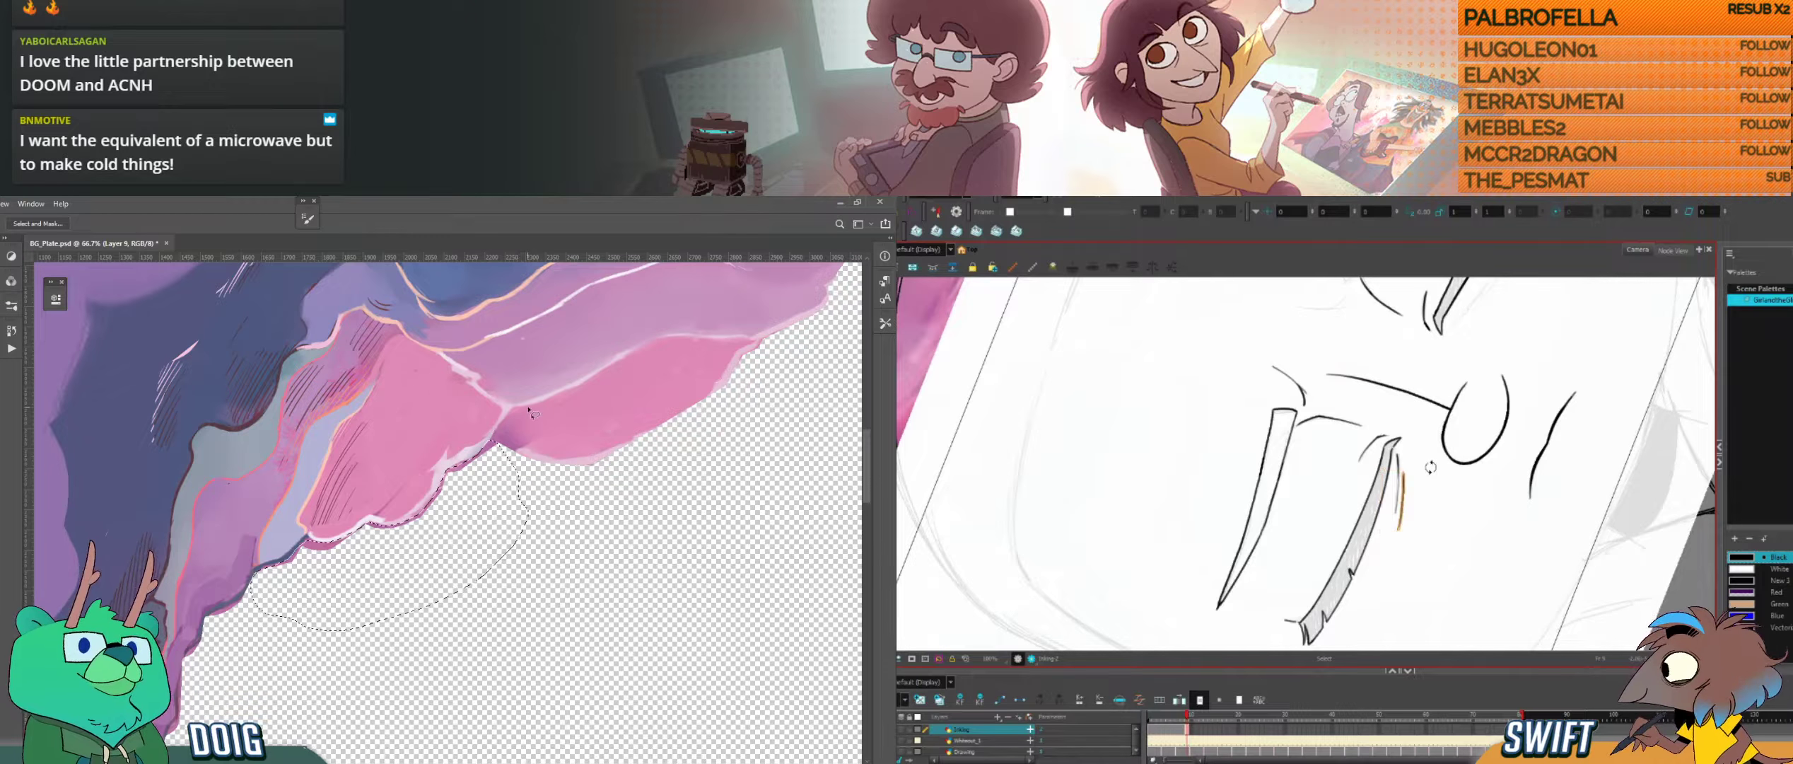
click(1452, 469)
key(alt+b)
key(Delete)
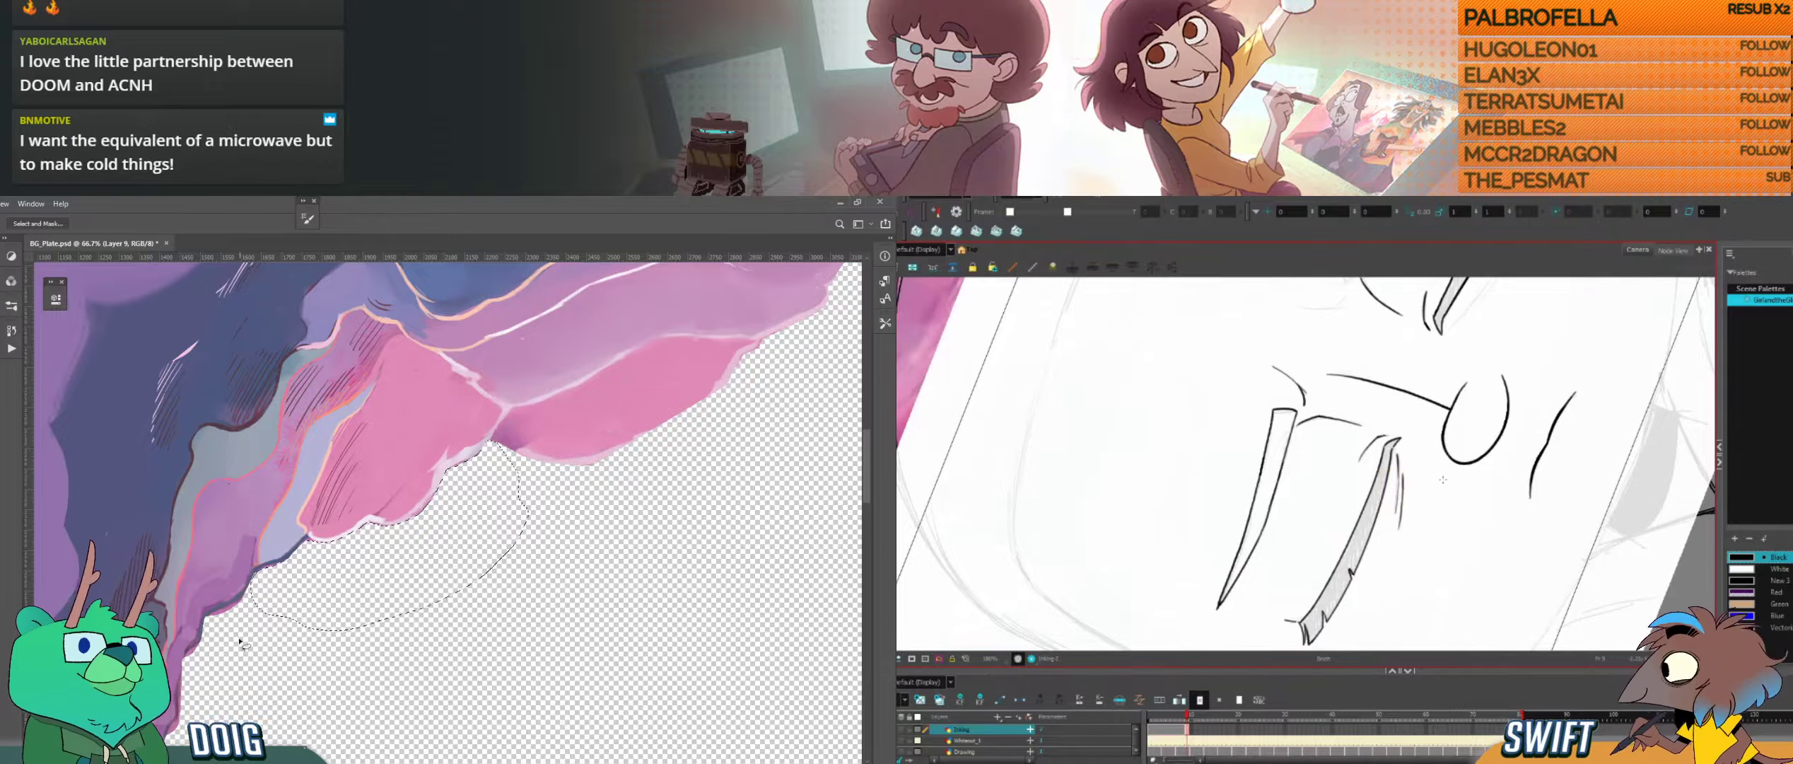
Step: Deselect the trimmed cloud edge in Photoshop and compare the closed-eye linework in Harmony with the neighbouring drawings
key(ctrl+d)
key(f)
key(g)
key(f)
key(g)
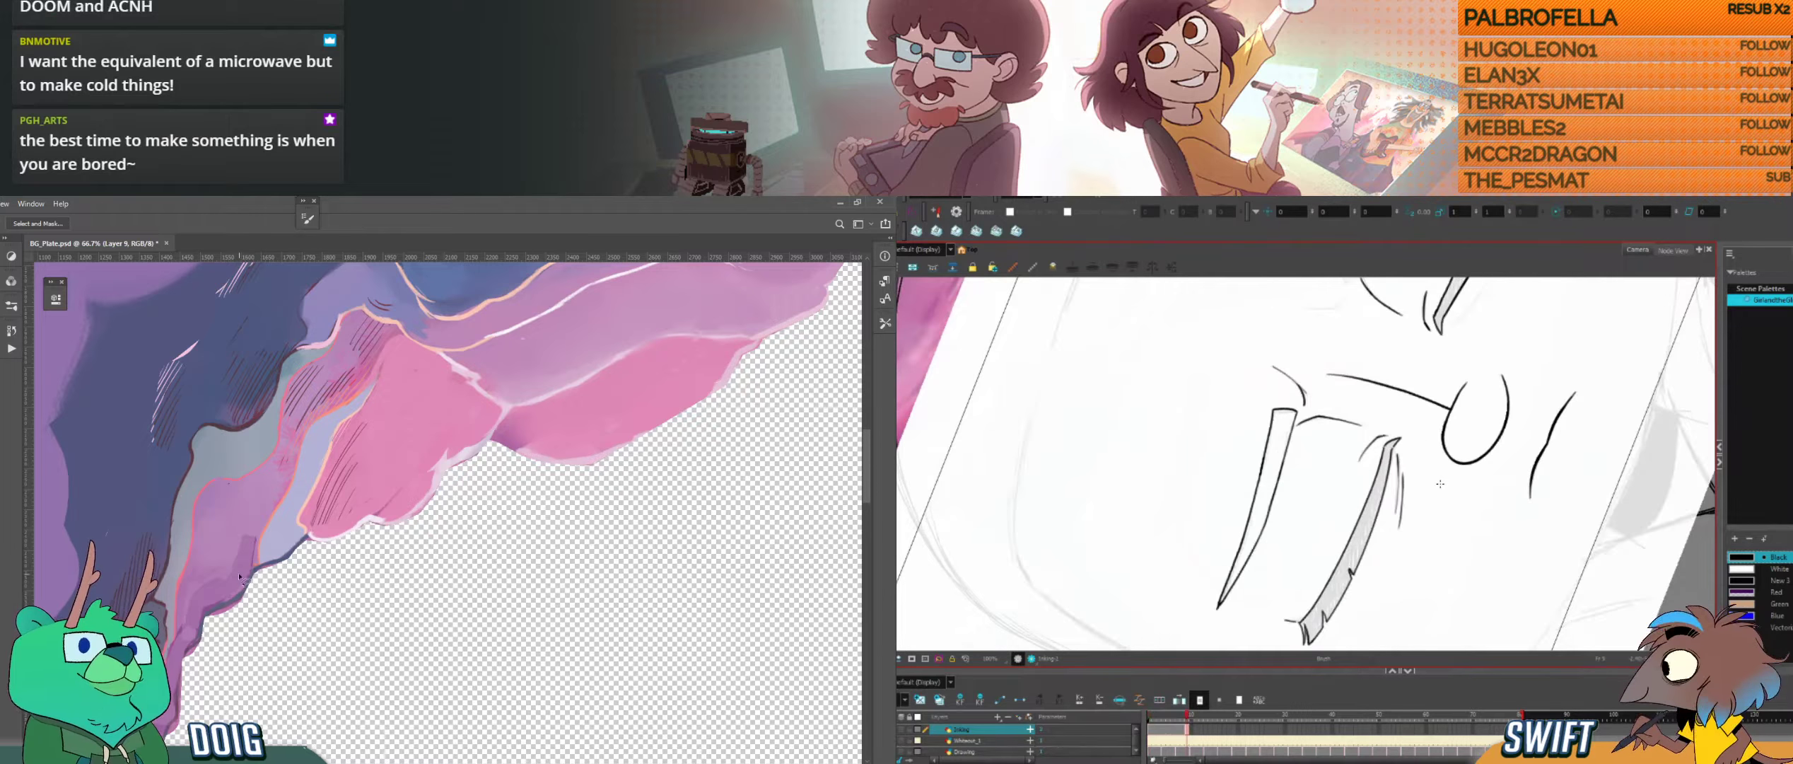
key(f)
key(g)
key(f)
drag(274, 459, 352, 404)
key(g)
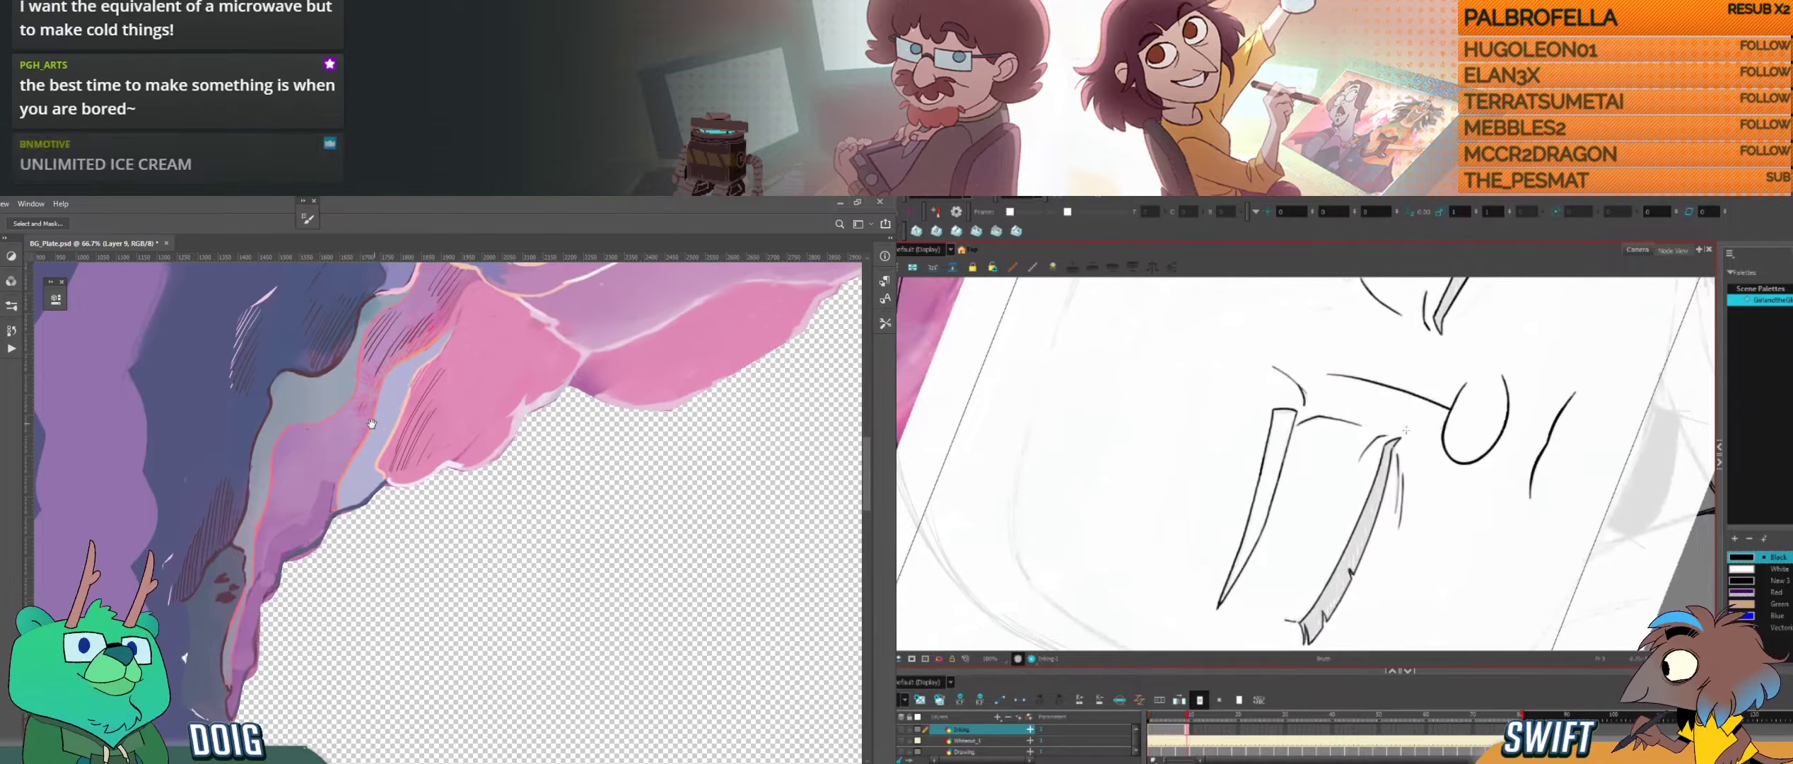
key(f)
key(g)
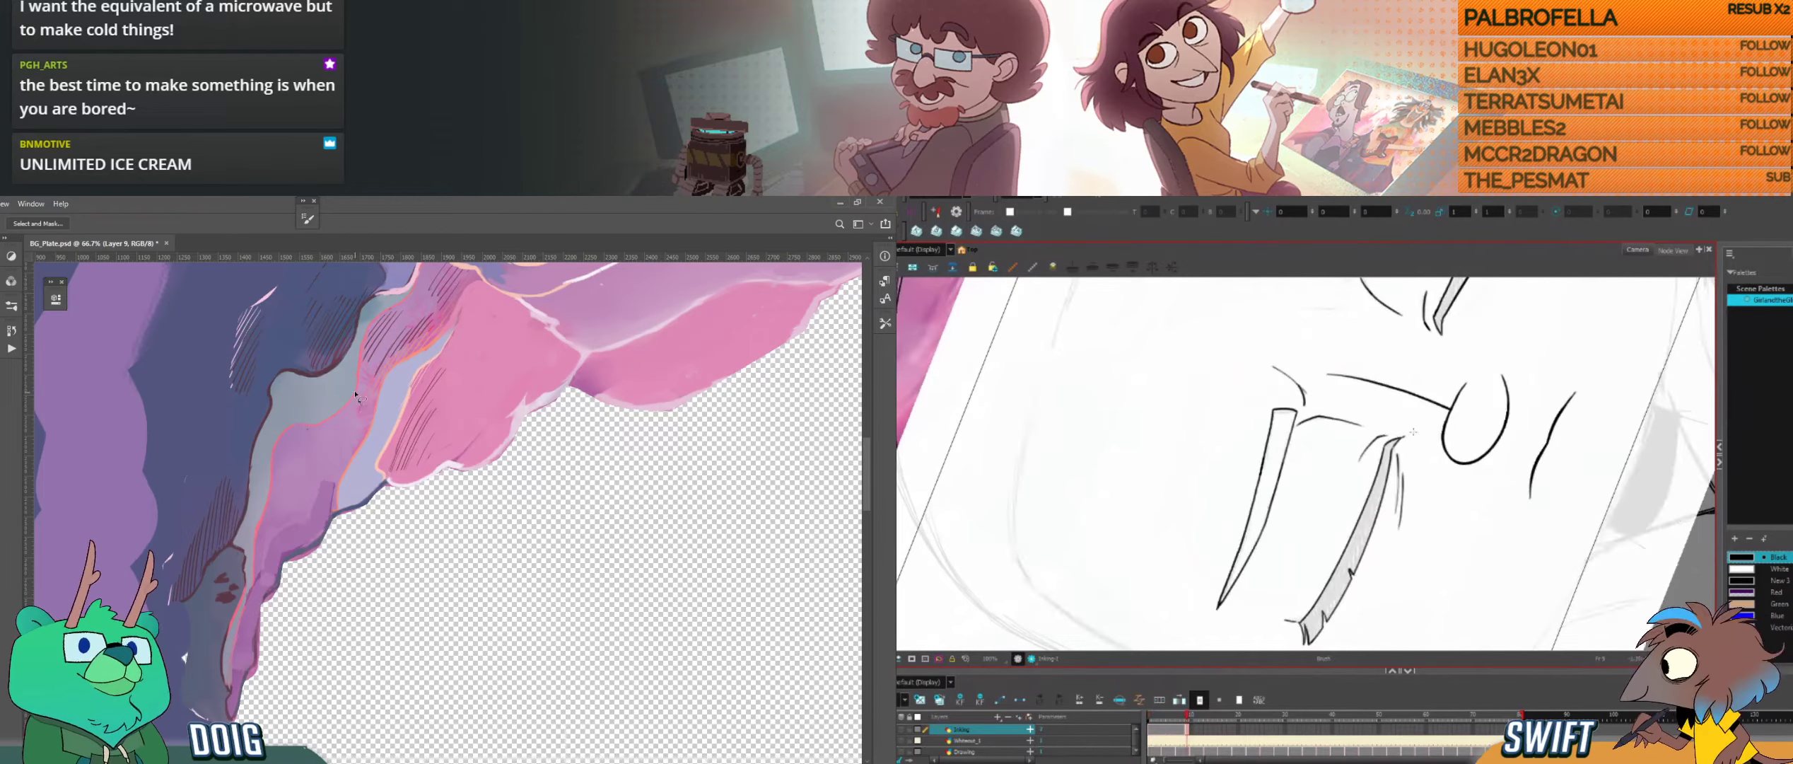
drag(1451, 433, 1456, 507)
key(alt+b)
key(f)
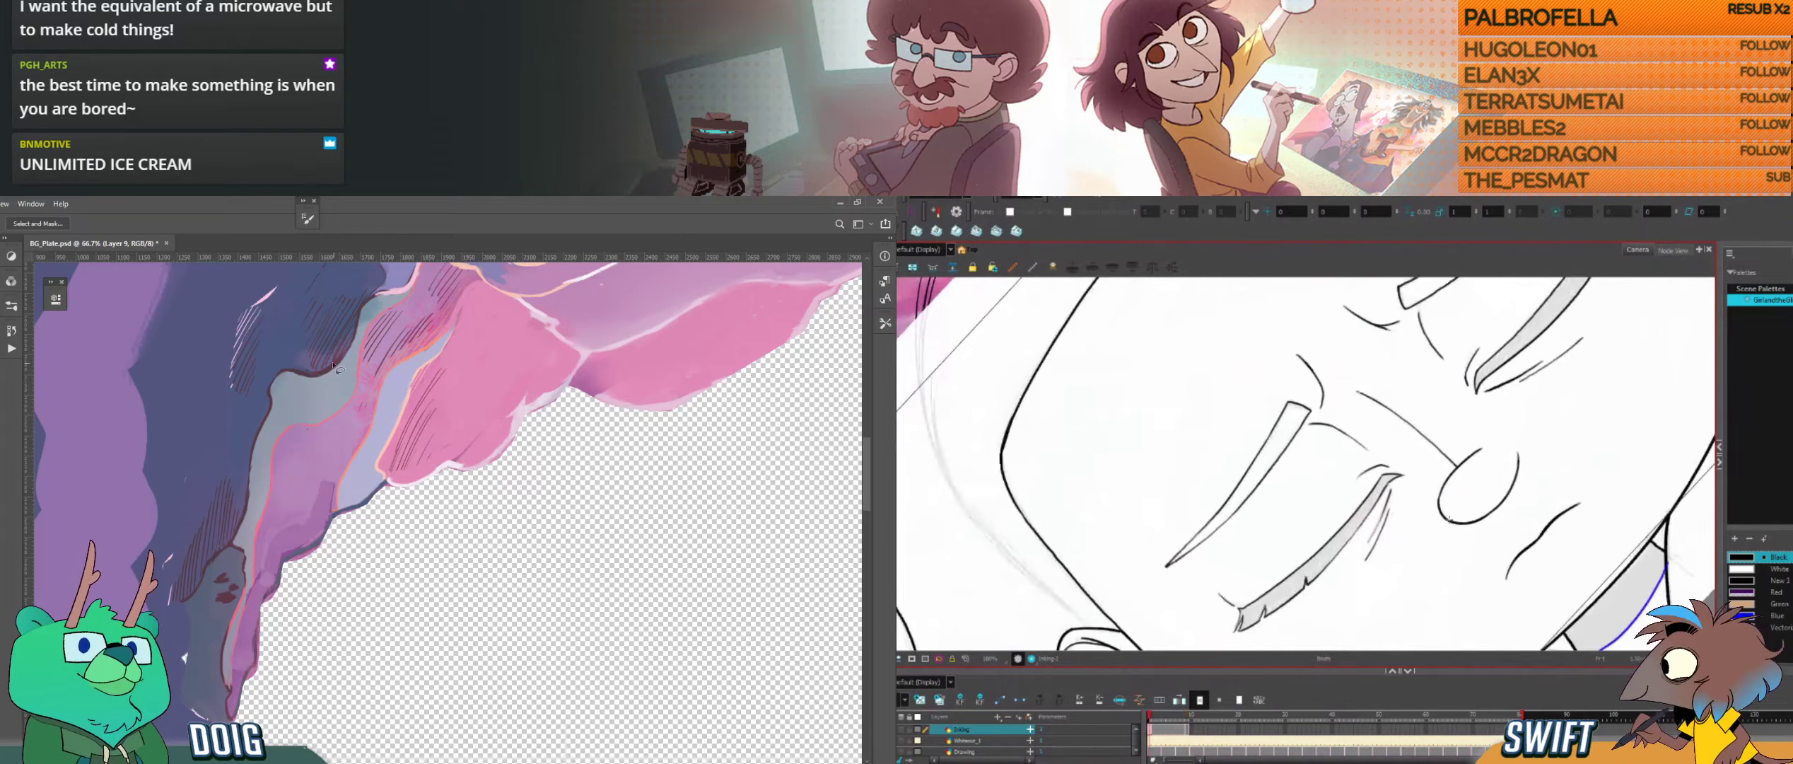
key(g)
key(f)
key(g)
key(f)
key(g)
Step: Lasso the dark fringe along the underside of the lavender and purple cloud edge in Photoshop, delete it and deselect
drag(1481, 497, 1412, 528)
drag(339, 520, 369, 488)
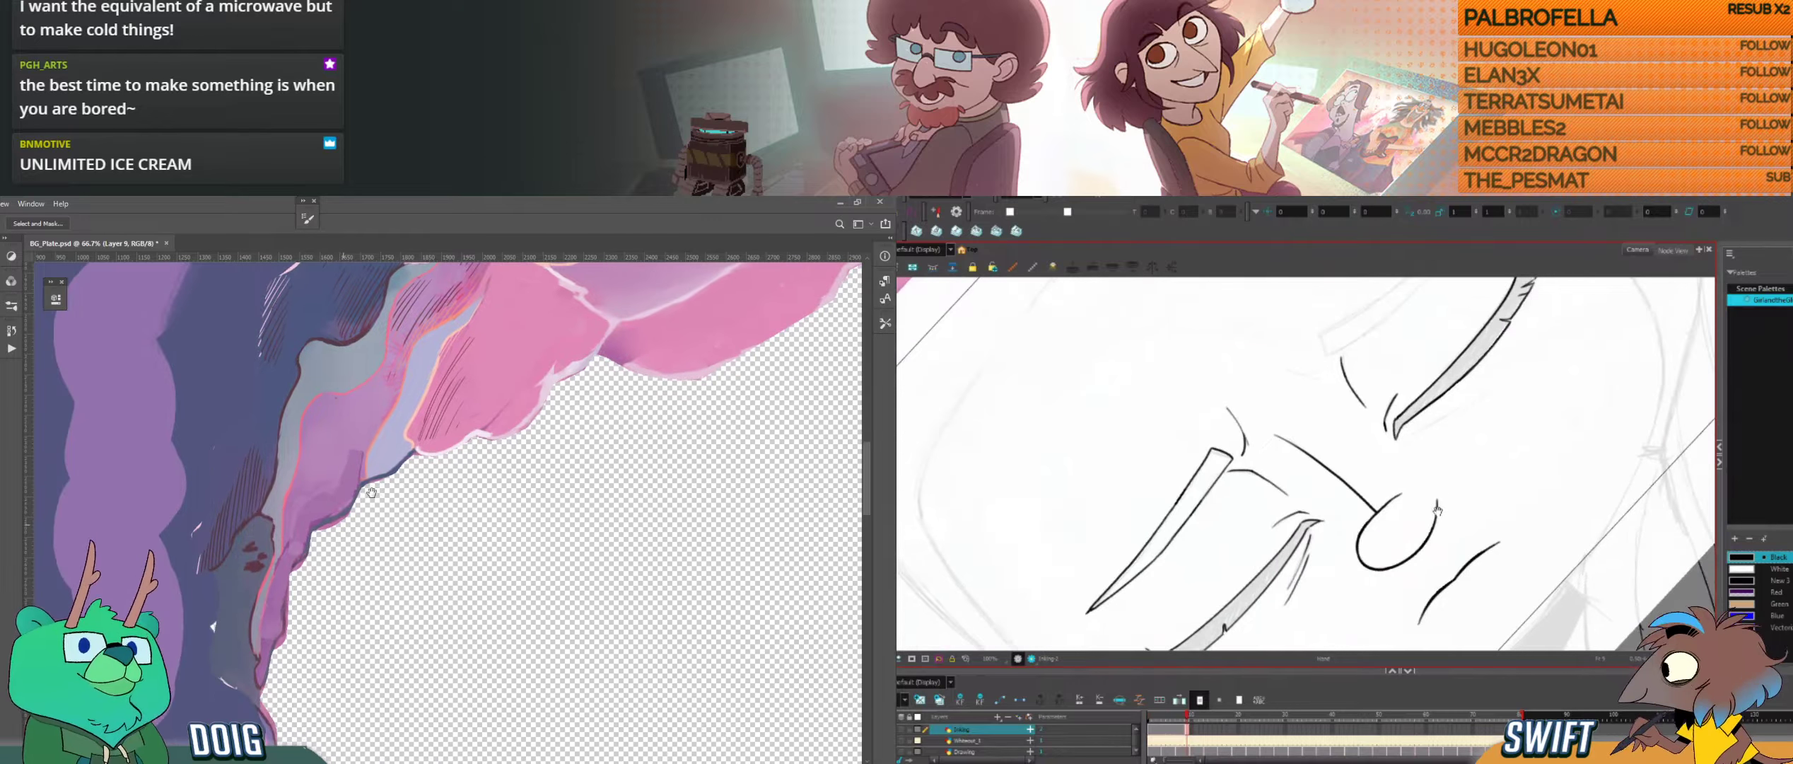
mouse_move(1412, 527)
mouse_down()
mouse_move(1401, 538)
mouse_move(1434, 518)
mouse_up()
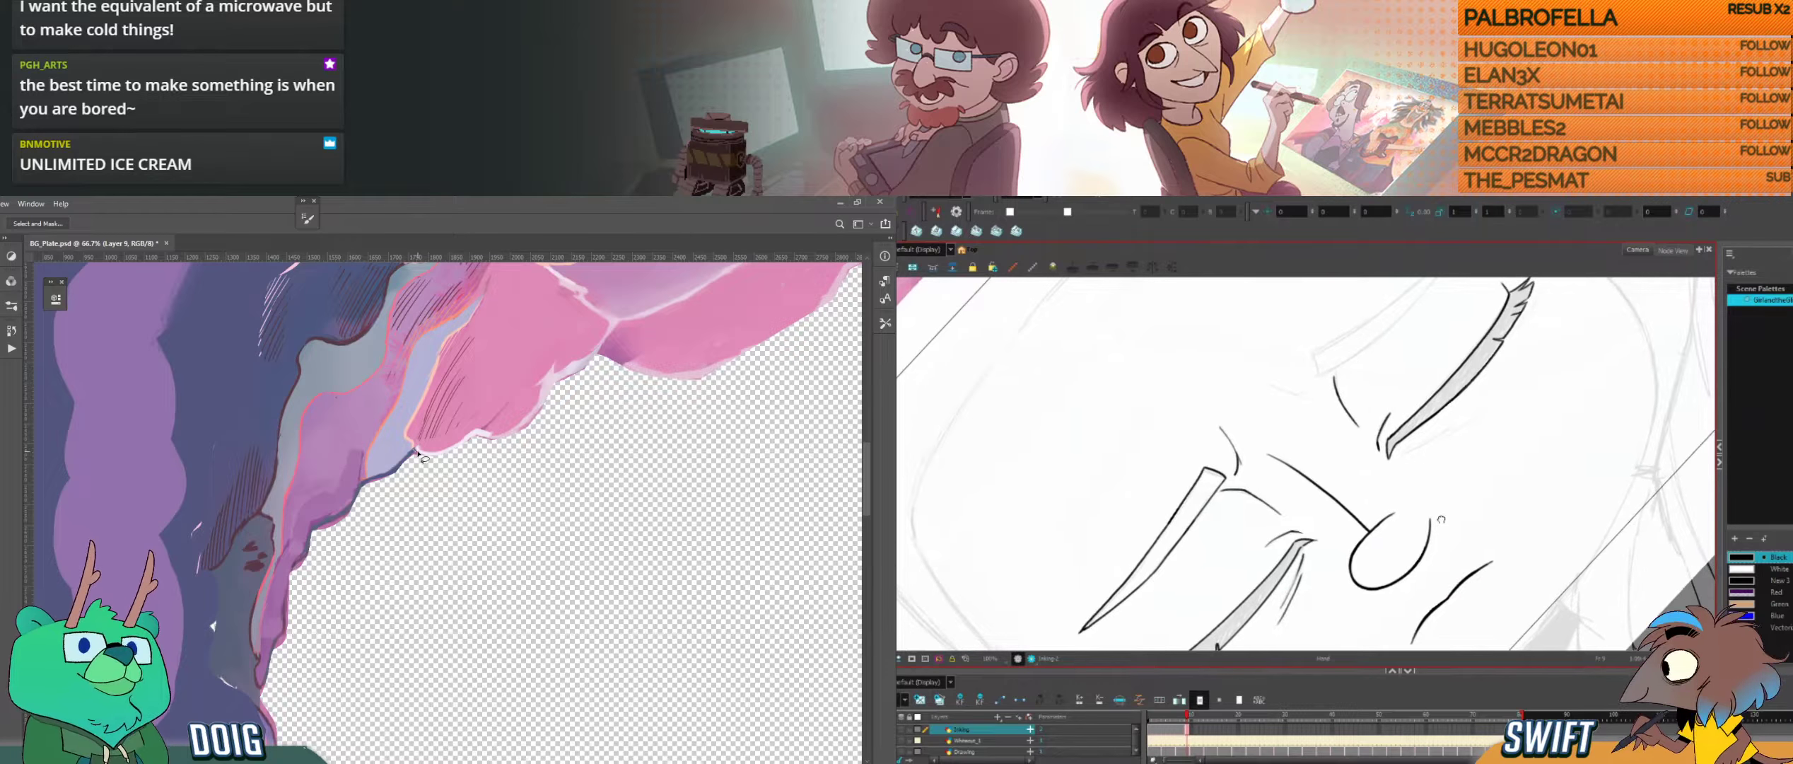
mouse_move(1446, 505)
mouse_down()
mouse_move(1435, 550)
mouse_move(1454, 491)
mouse_move(1426, 402)
mouse_move(1313, 530)
mouse_up()
mouse_move(353, 503)
mouse_down()
mouse_move(313, 527)
mouse_move(291, 577)
mouse_move(360, 588)
mouse_move(437, 454)
mouse_up()
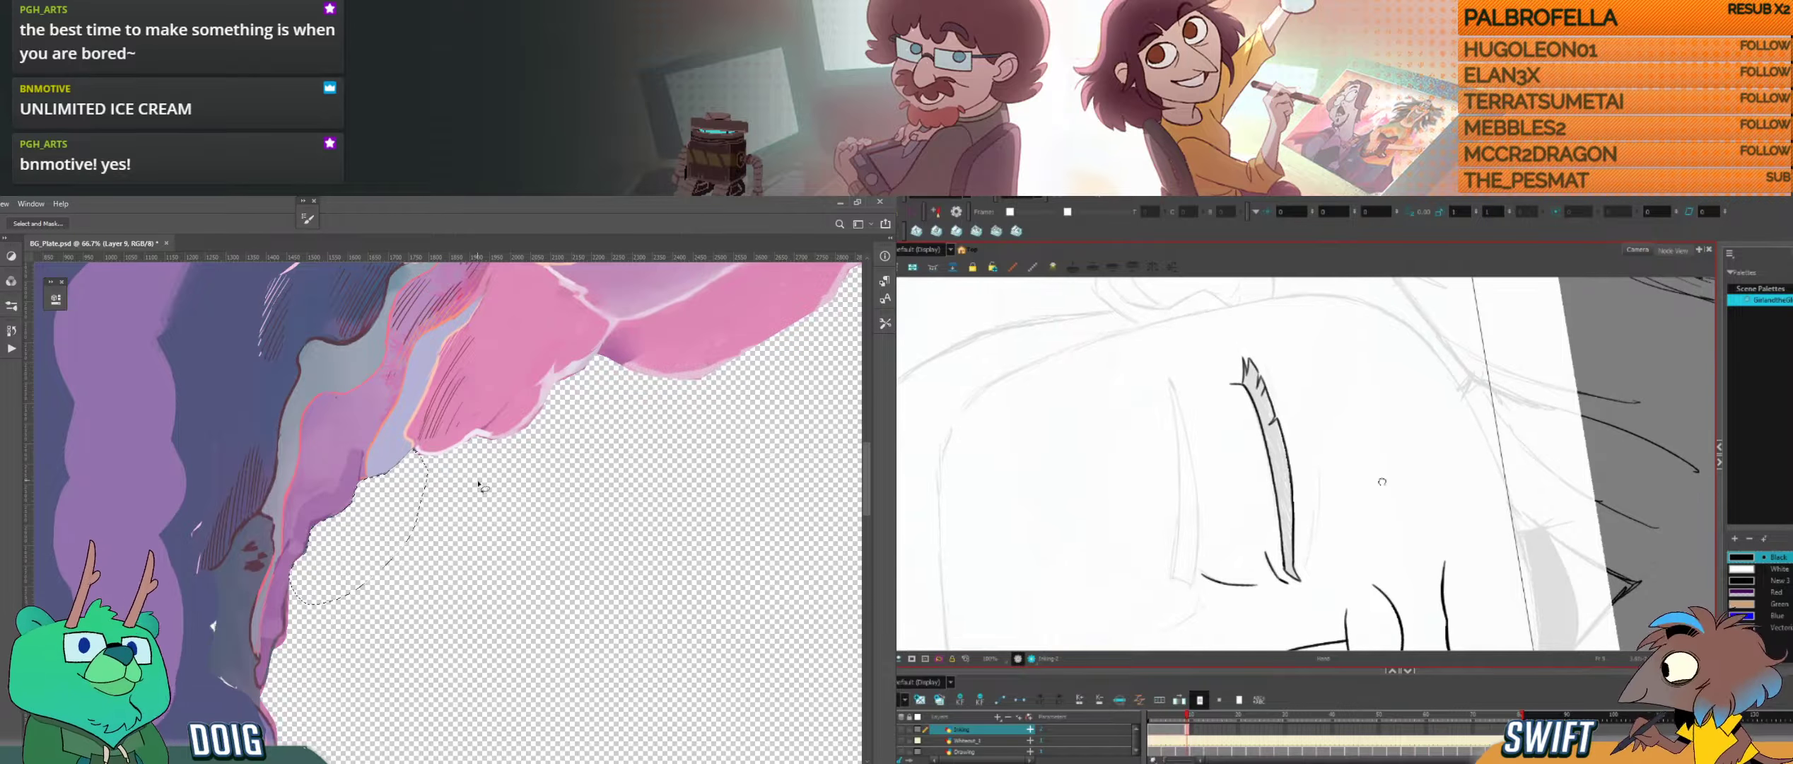
key(ctrl+d)
Step: Ink short crease lines beneath the inner corner of the right closed eye in Harmony
drag(261, 562, 359, 440)
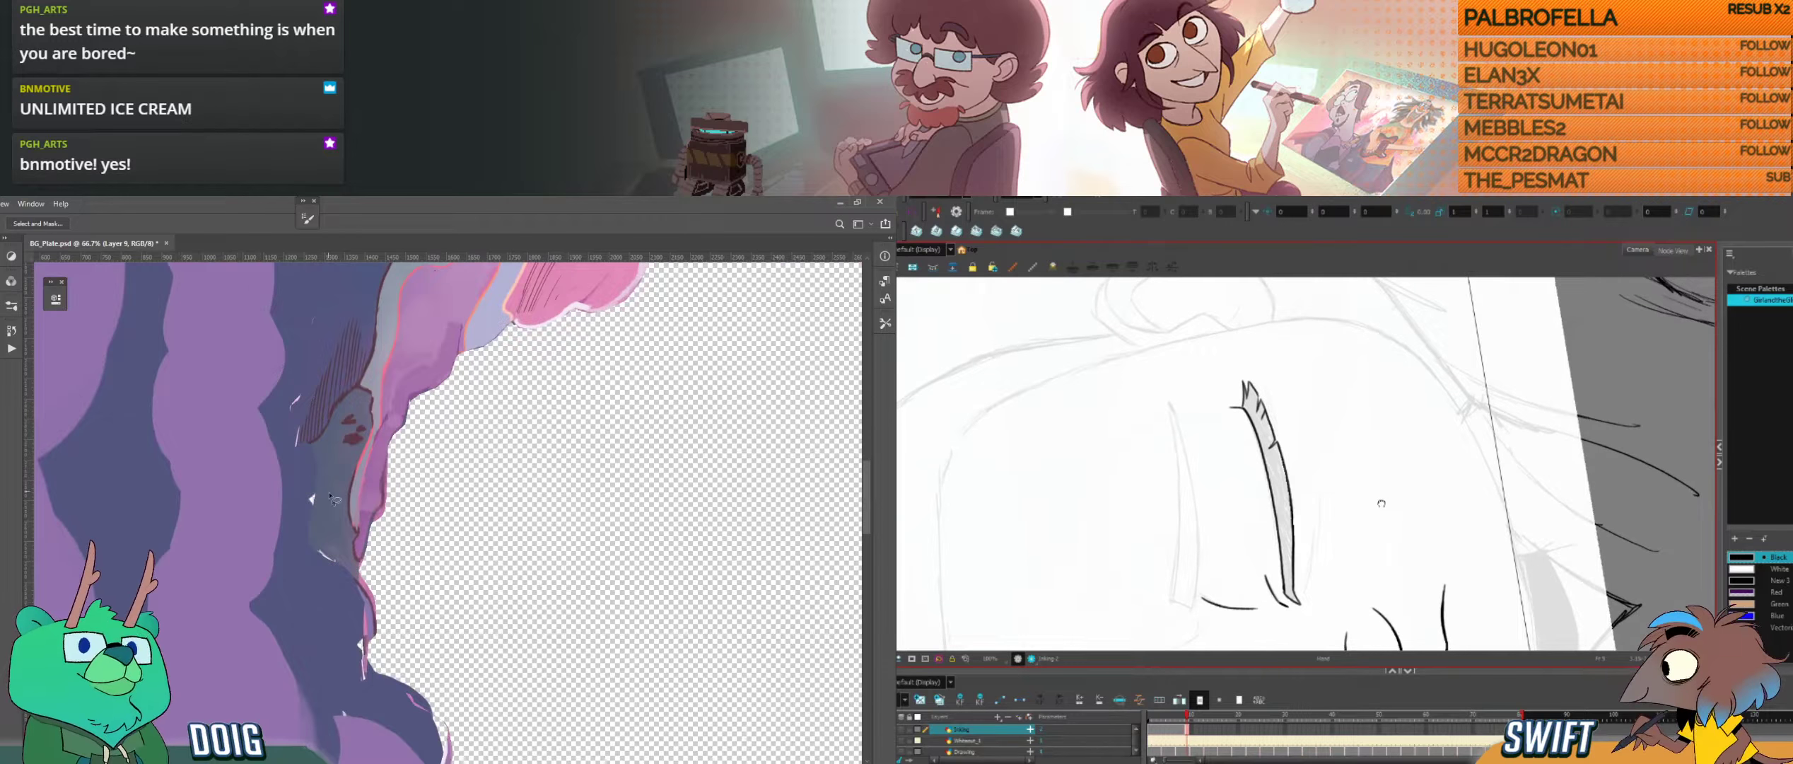
key(b)
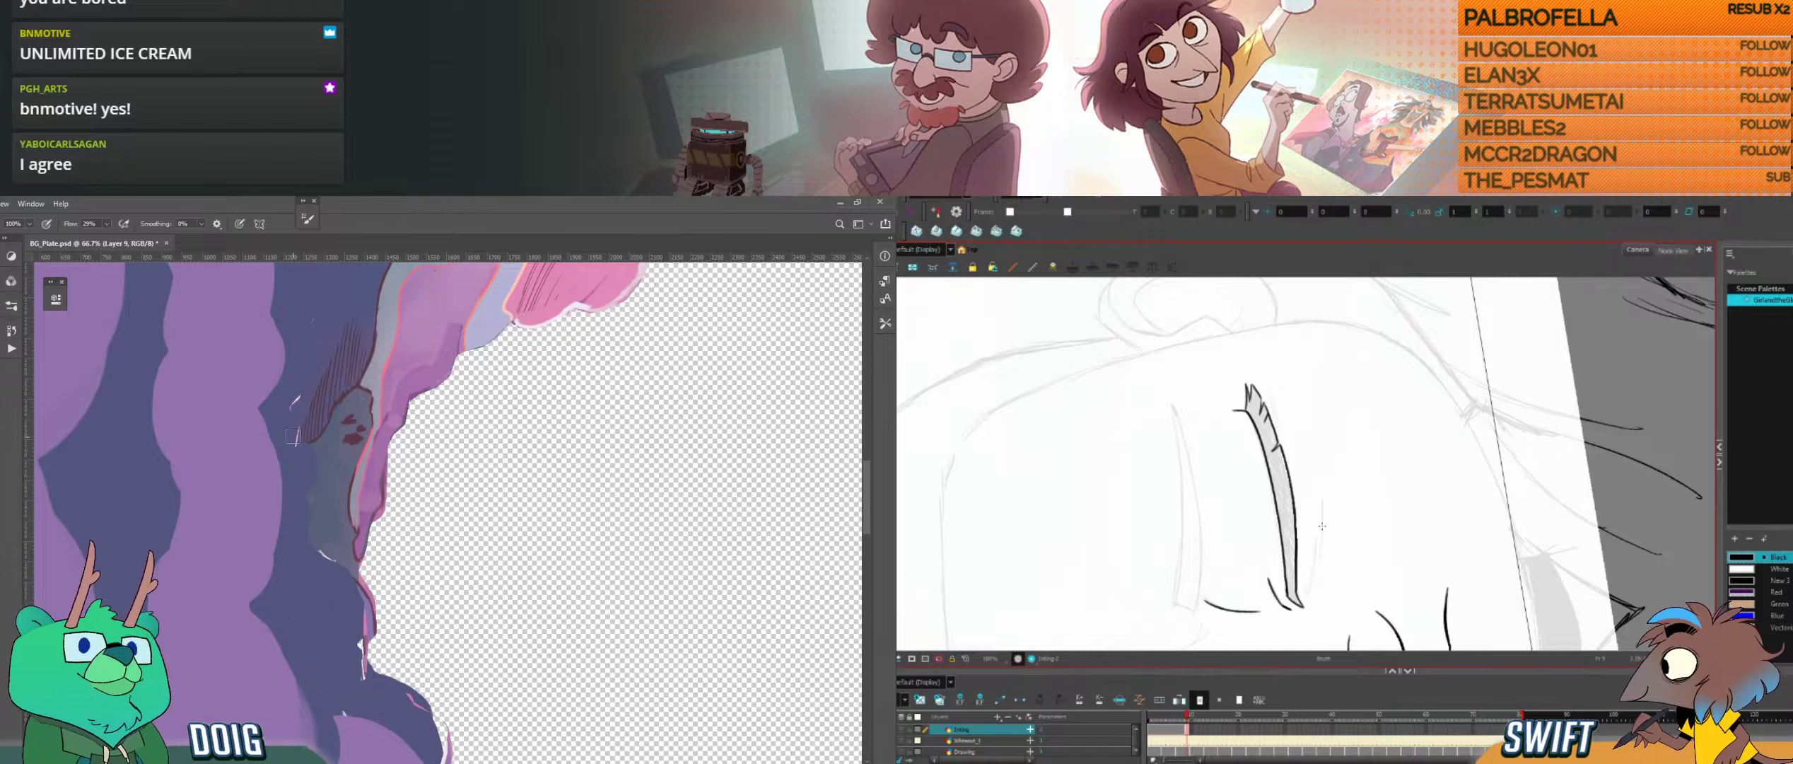
drag(1313, 582, 1309, 596)
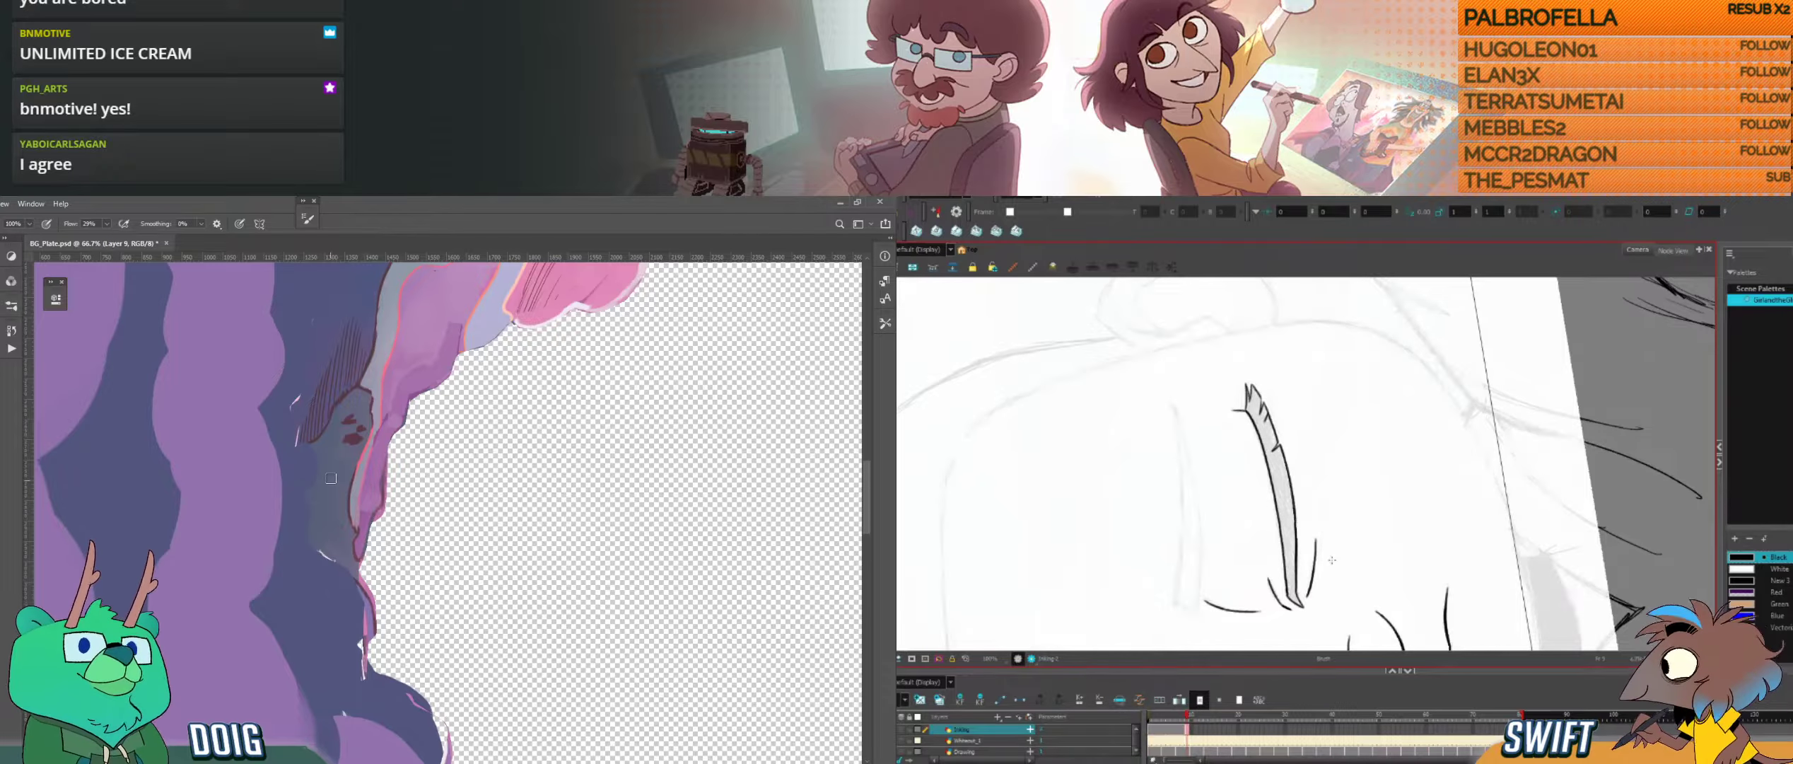
drag(1335, 579, 1370, 551)
Step: Sample a purple from the hole's edge in Photoshop and brush it over the purple cloud band beside the hole
drag(412, 584, 387, 422)
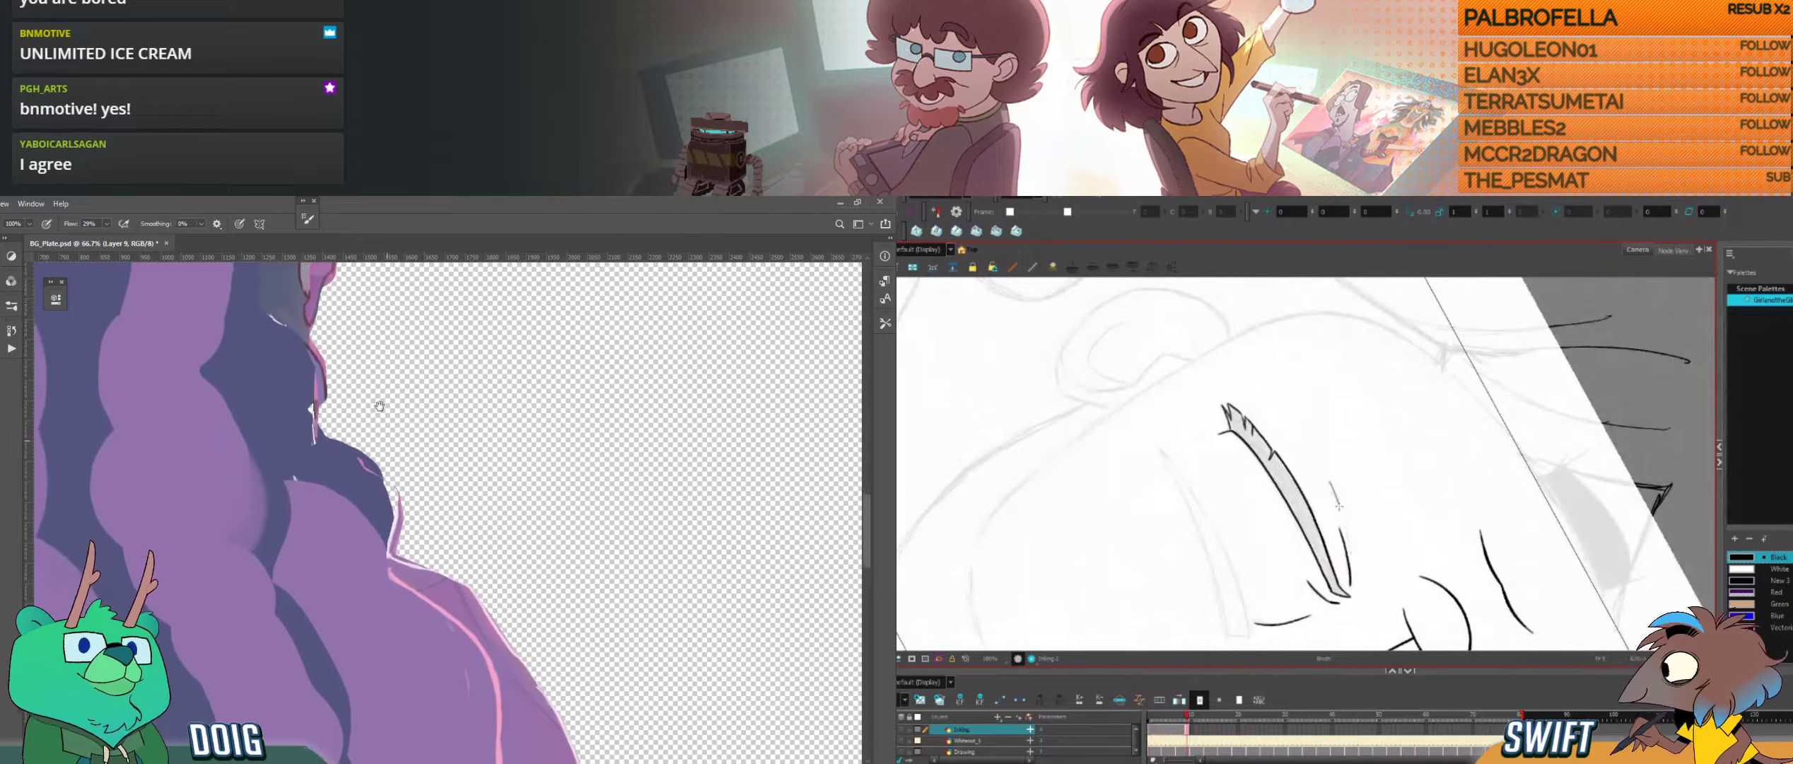
key(i)
click(397, 539)
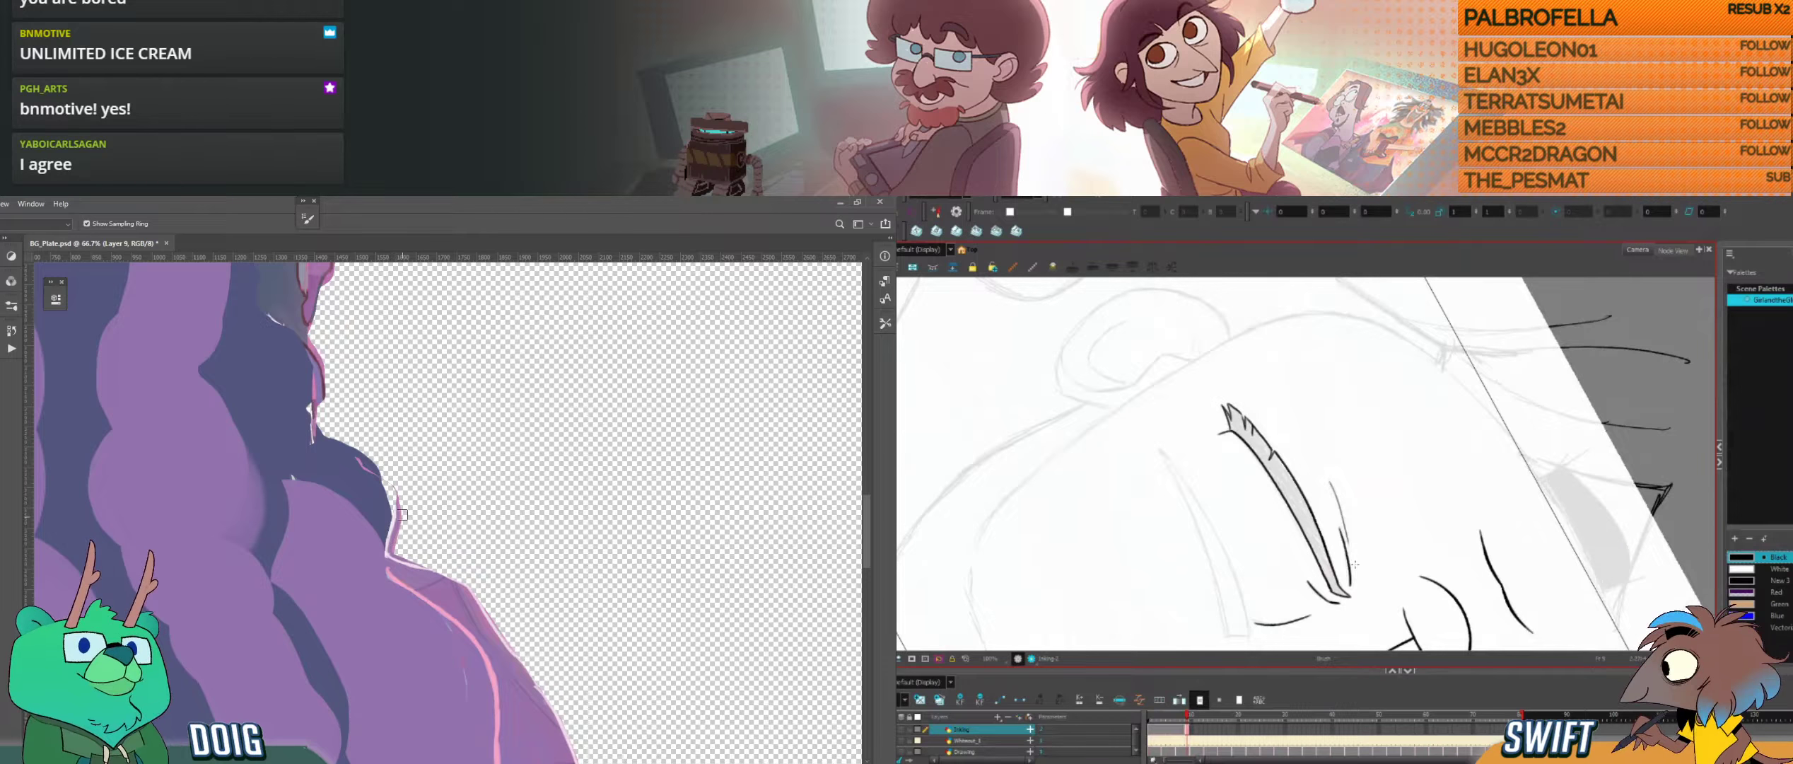
key(b)
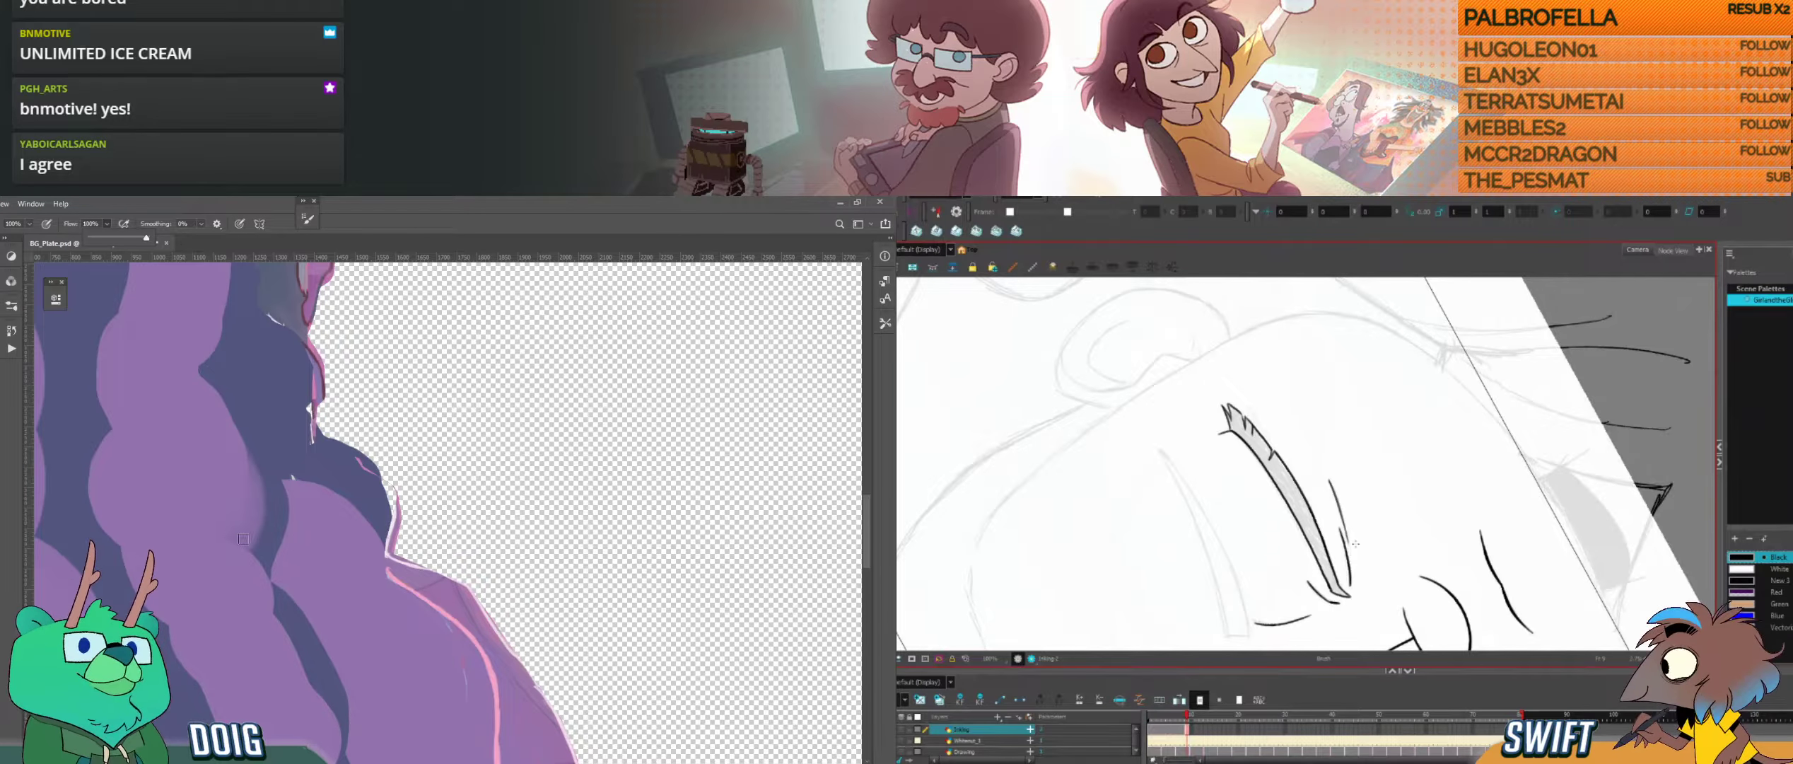
drag(196, 427, 210, 490)
Step: Ink the upper edge of the right eyebrow in Harmony, checking it against the neighbouring drawings
key(comma)
key(period)
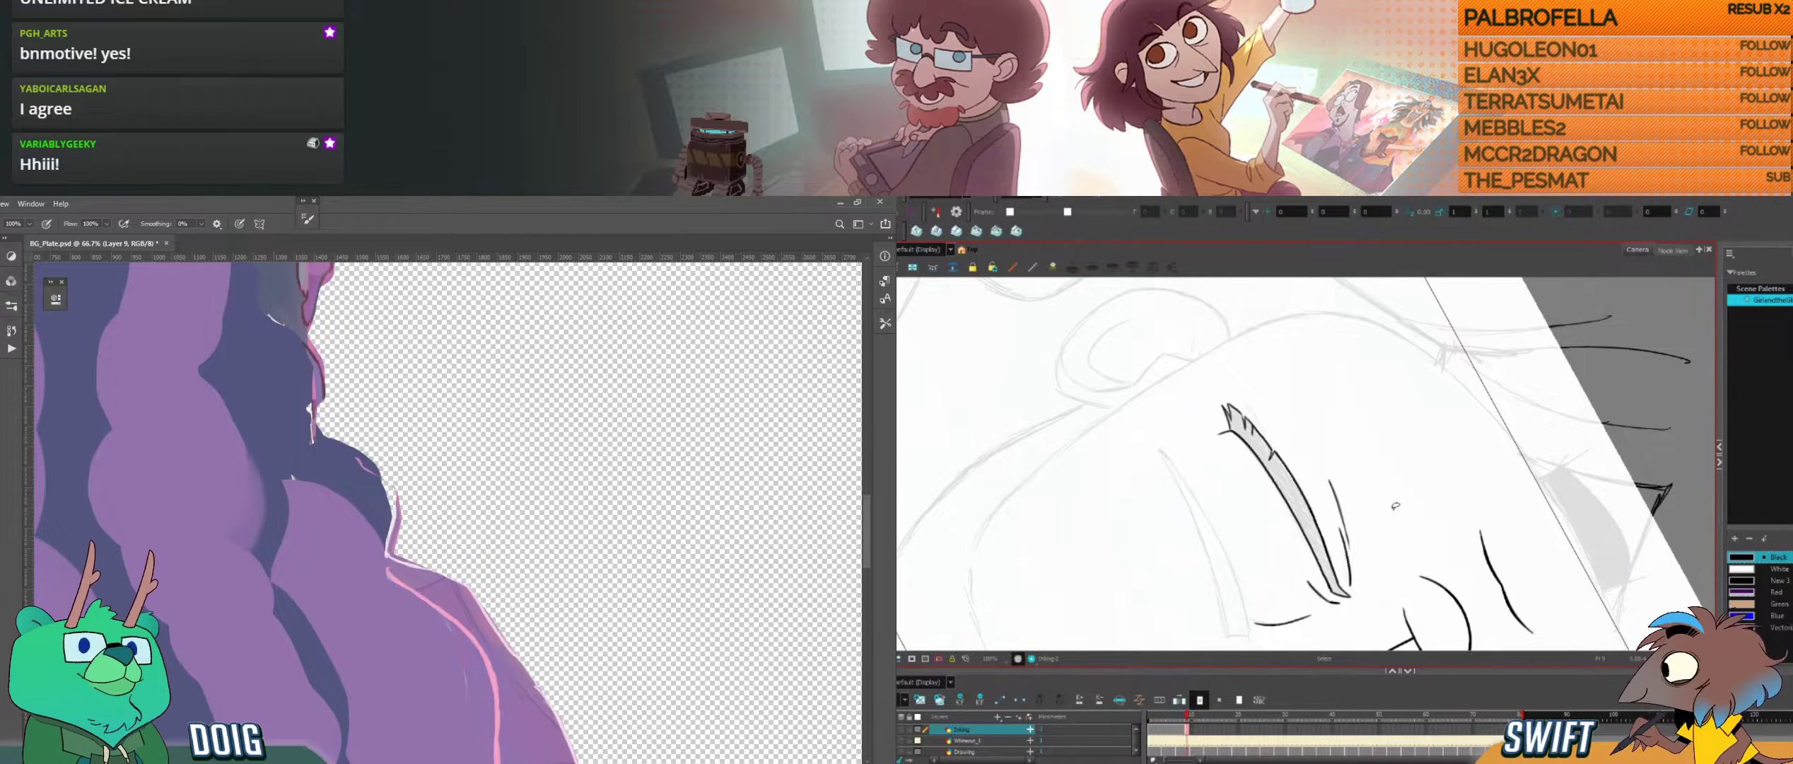
mouse_move(1406, 508)
mouse_down()
mouse_move(1289, 536)
mouse_move(1356, 512)
mouse_move(1403, 546)
mouse_move(1334, 536)
mouse_move(1370, 503)
mouse_move(1366, 579)
mouse_move(1312, 550)
mouse_move(1370, 519)
mouse_move(1375, 546)
mouse_up()
key(comma)
key(period)
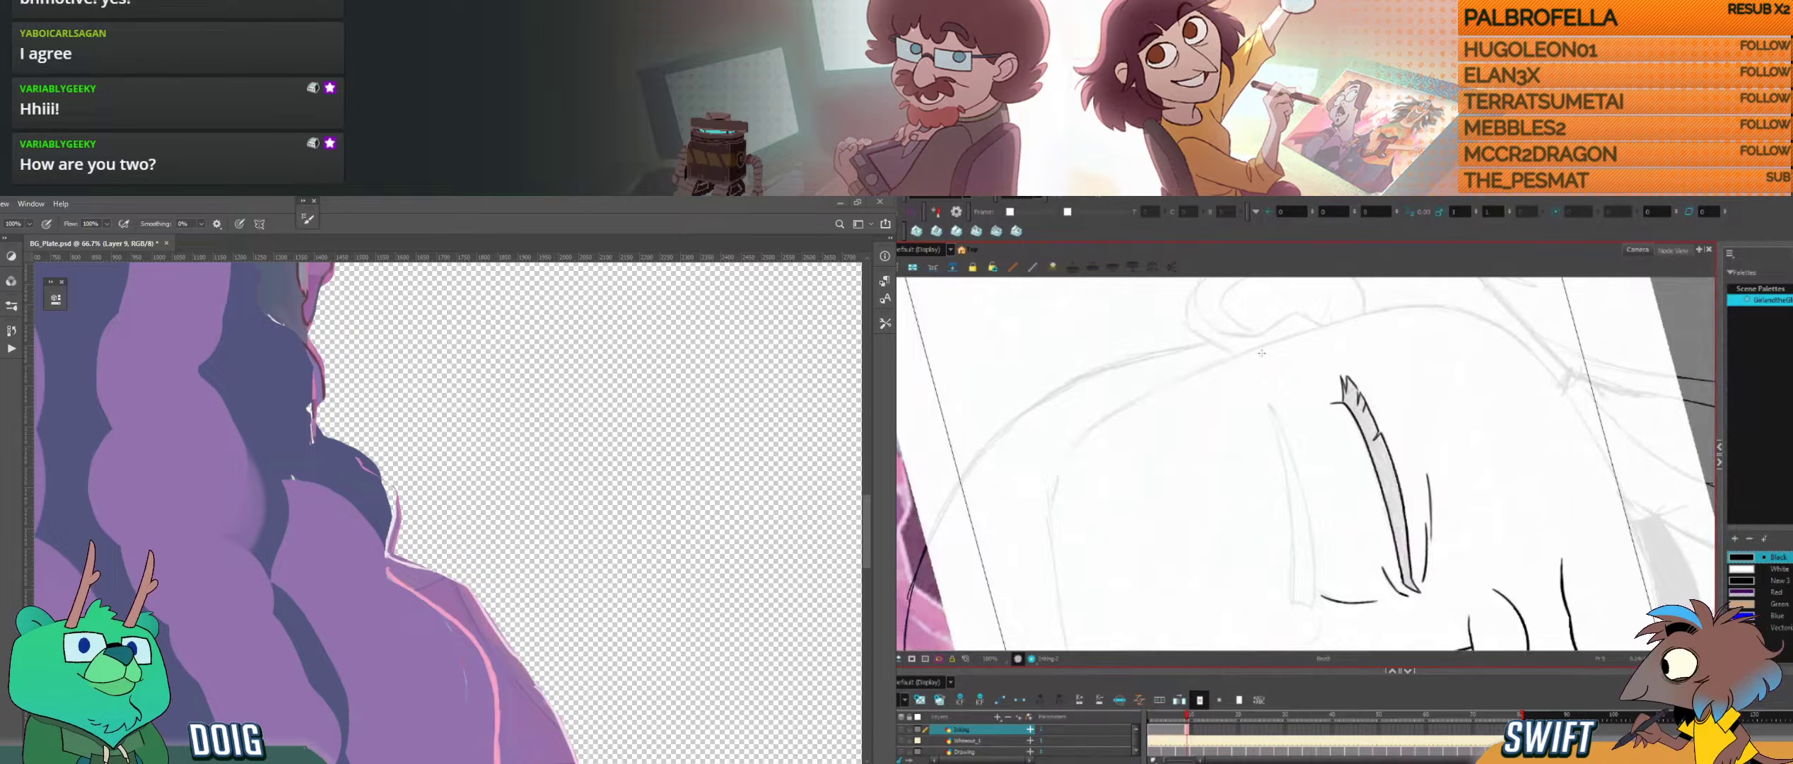
drag(1273, 420, 1282, 462)
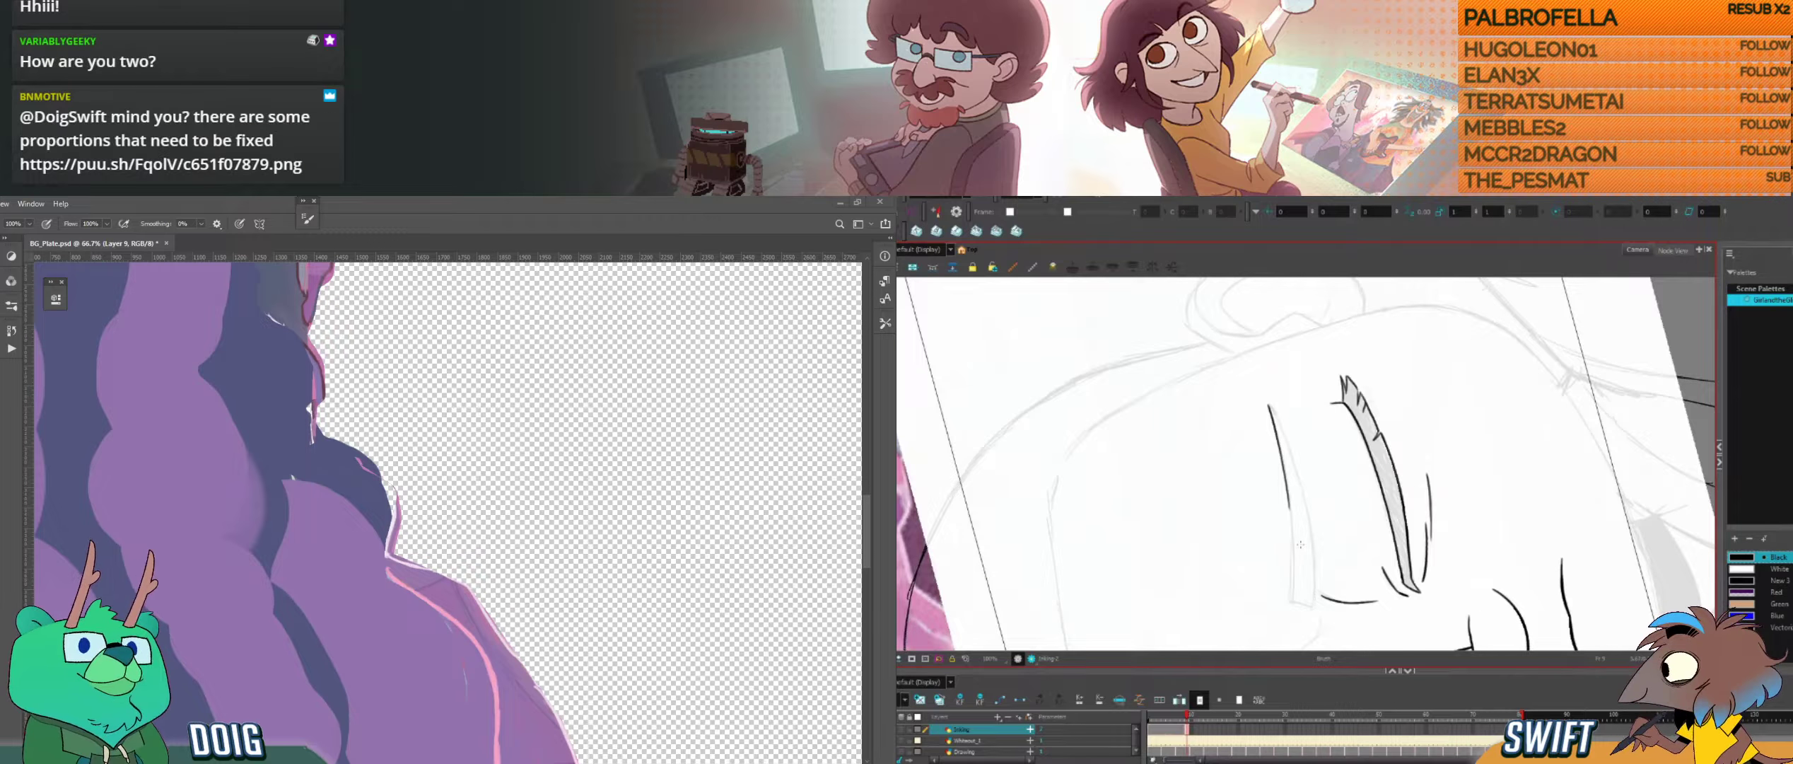
key(comma)
key(period)
drag(1292, 548, 1296, 588)
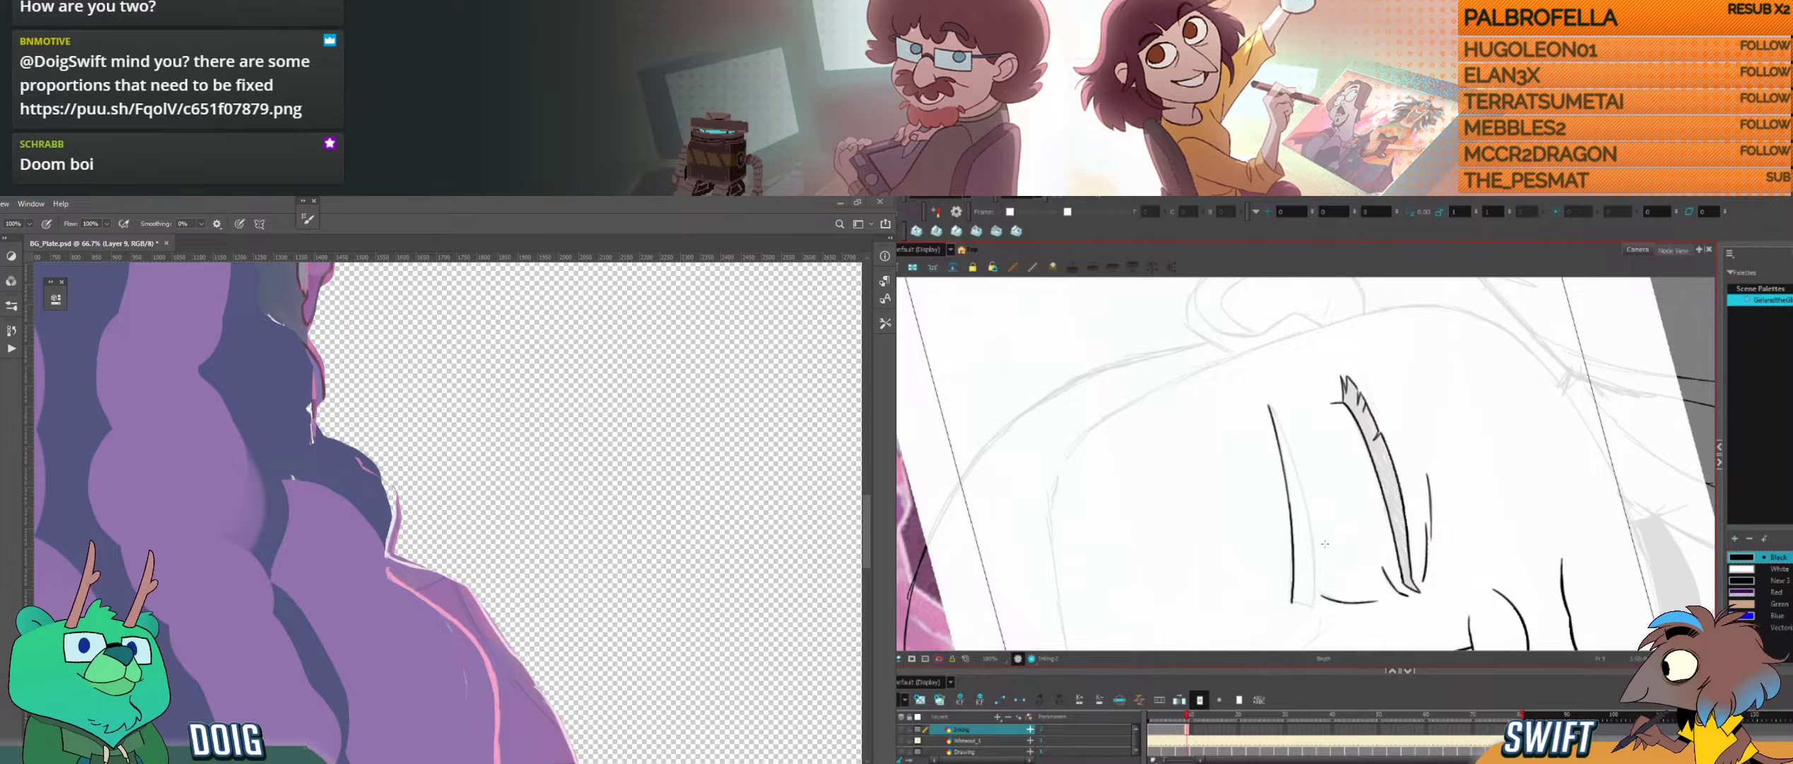
Step: Delete the inner stretch of the right eyebrow's upper edge and try to redraw it
click(1295, 548)
key(alt+b)
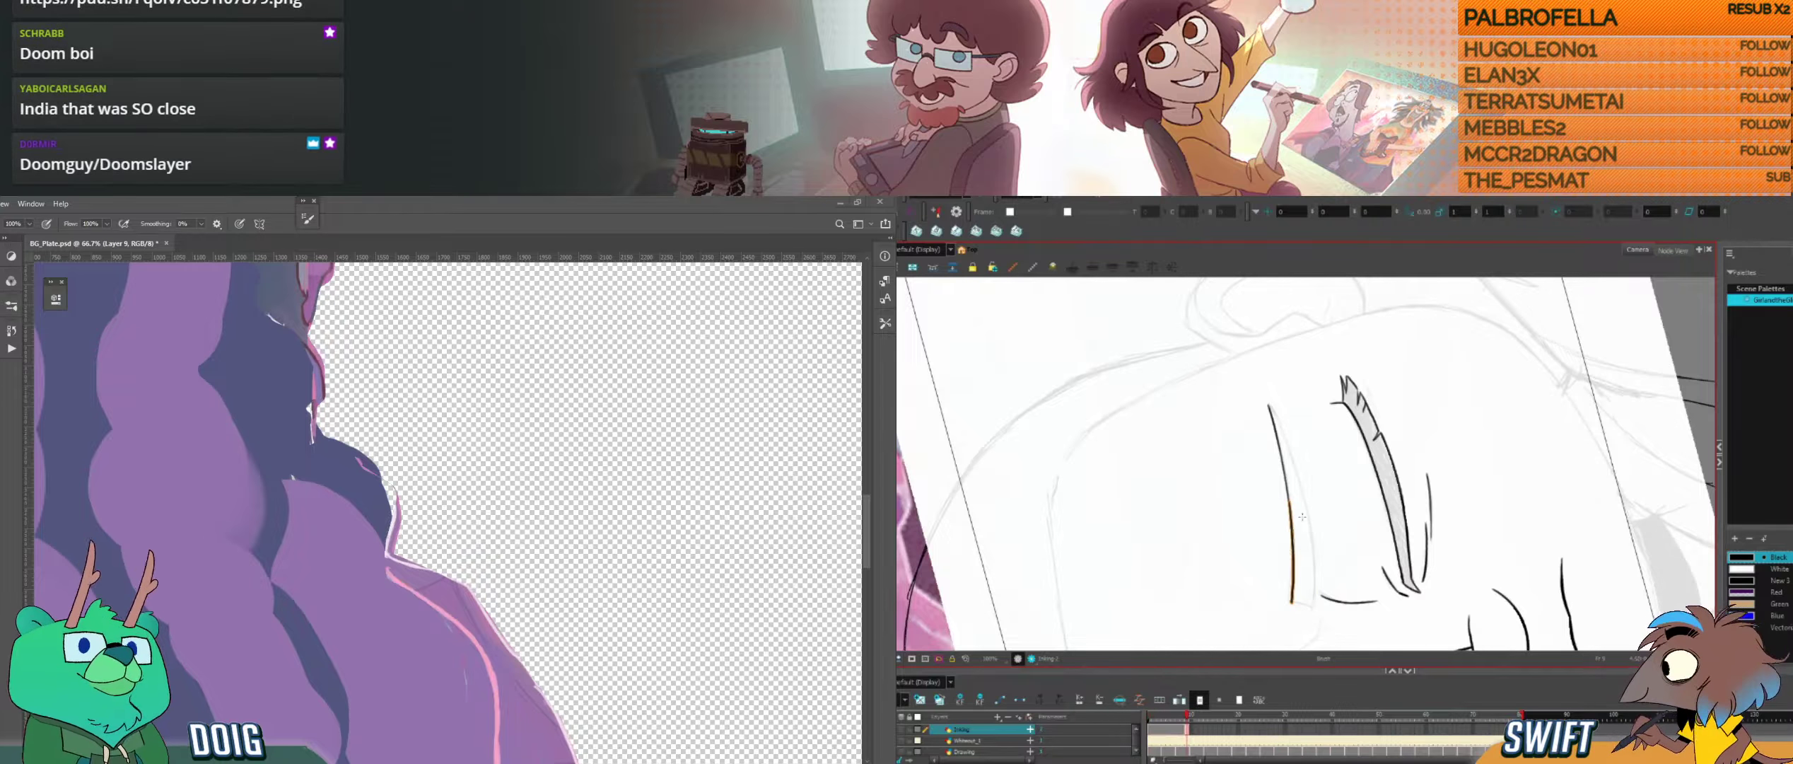
key(Delete)
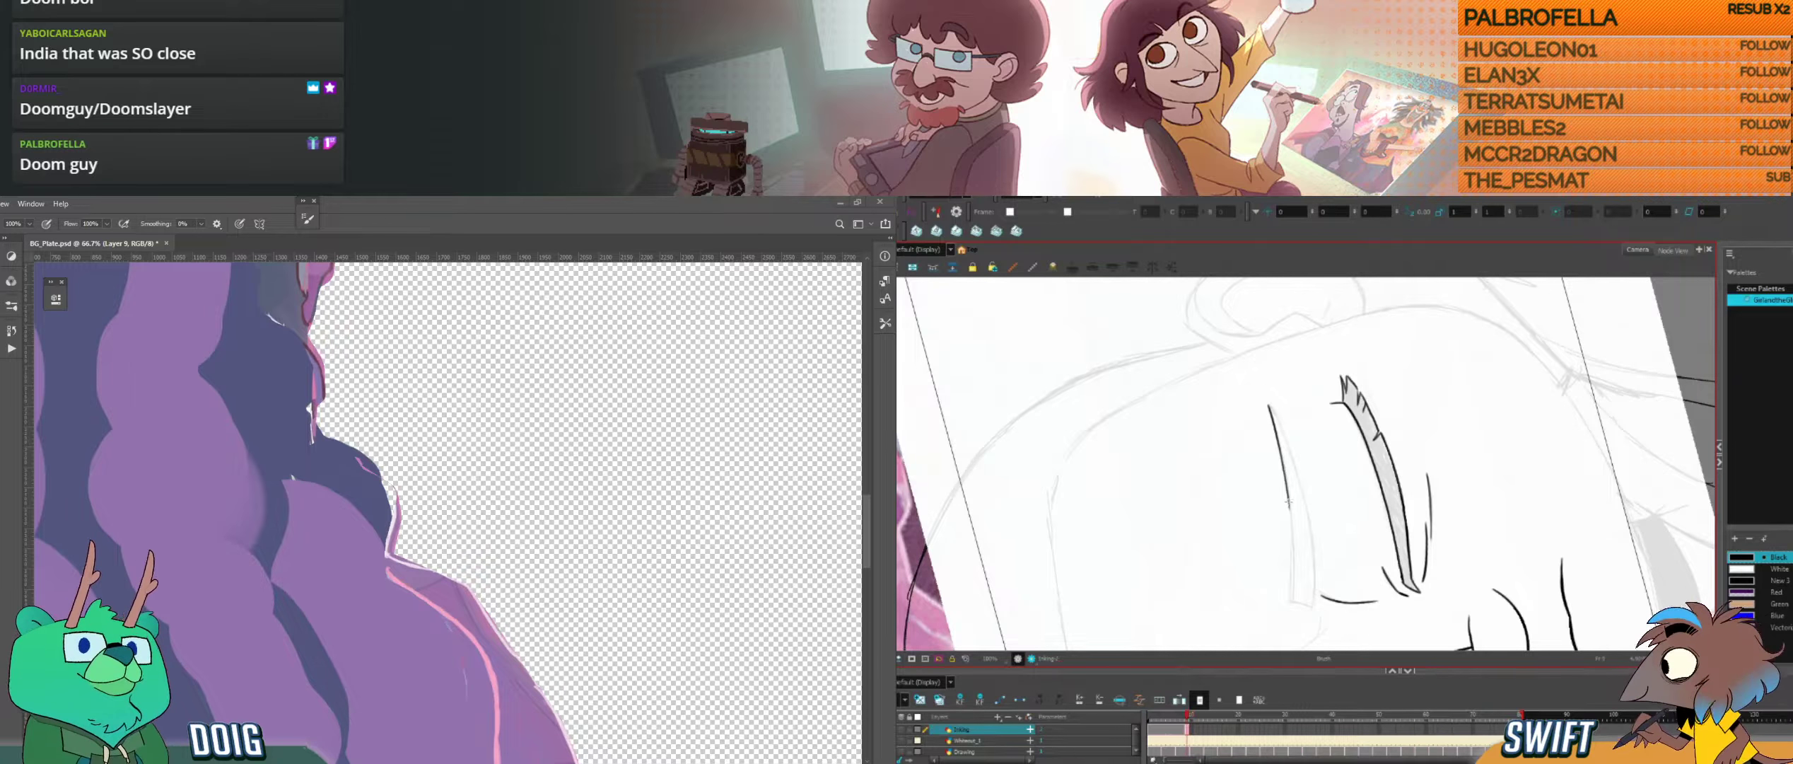
drag(1288, 502, 1291, 545)
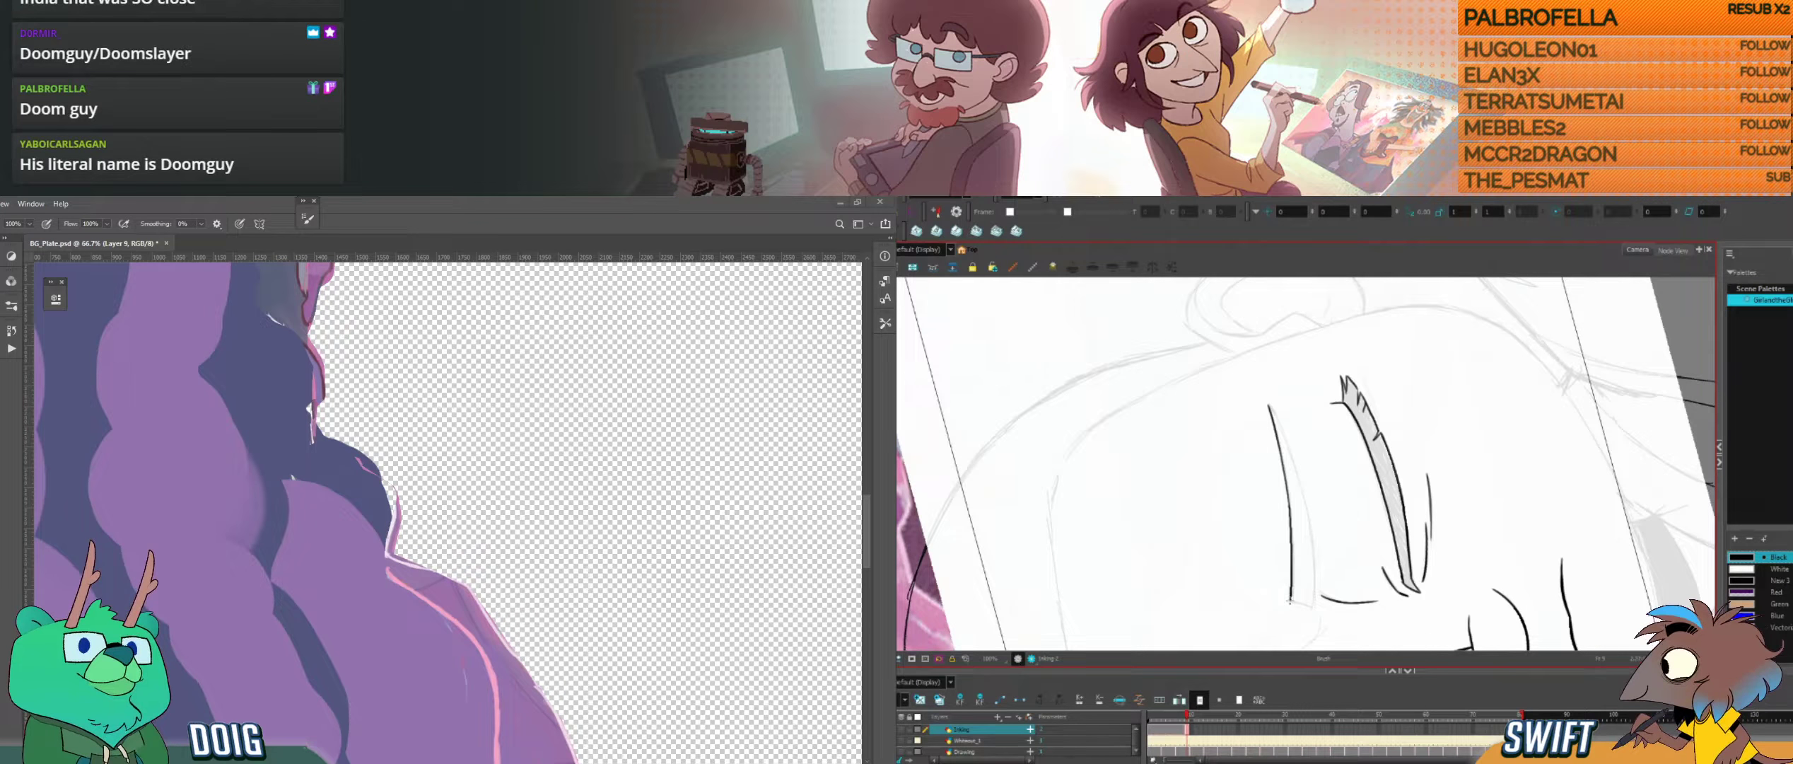
mouse_move(1360, 552)
mouse_down()
mouse_move(1335, 564)
mouse_move(1360, 547)
mouse_up()
key(ctrl+z)
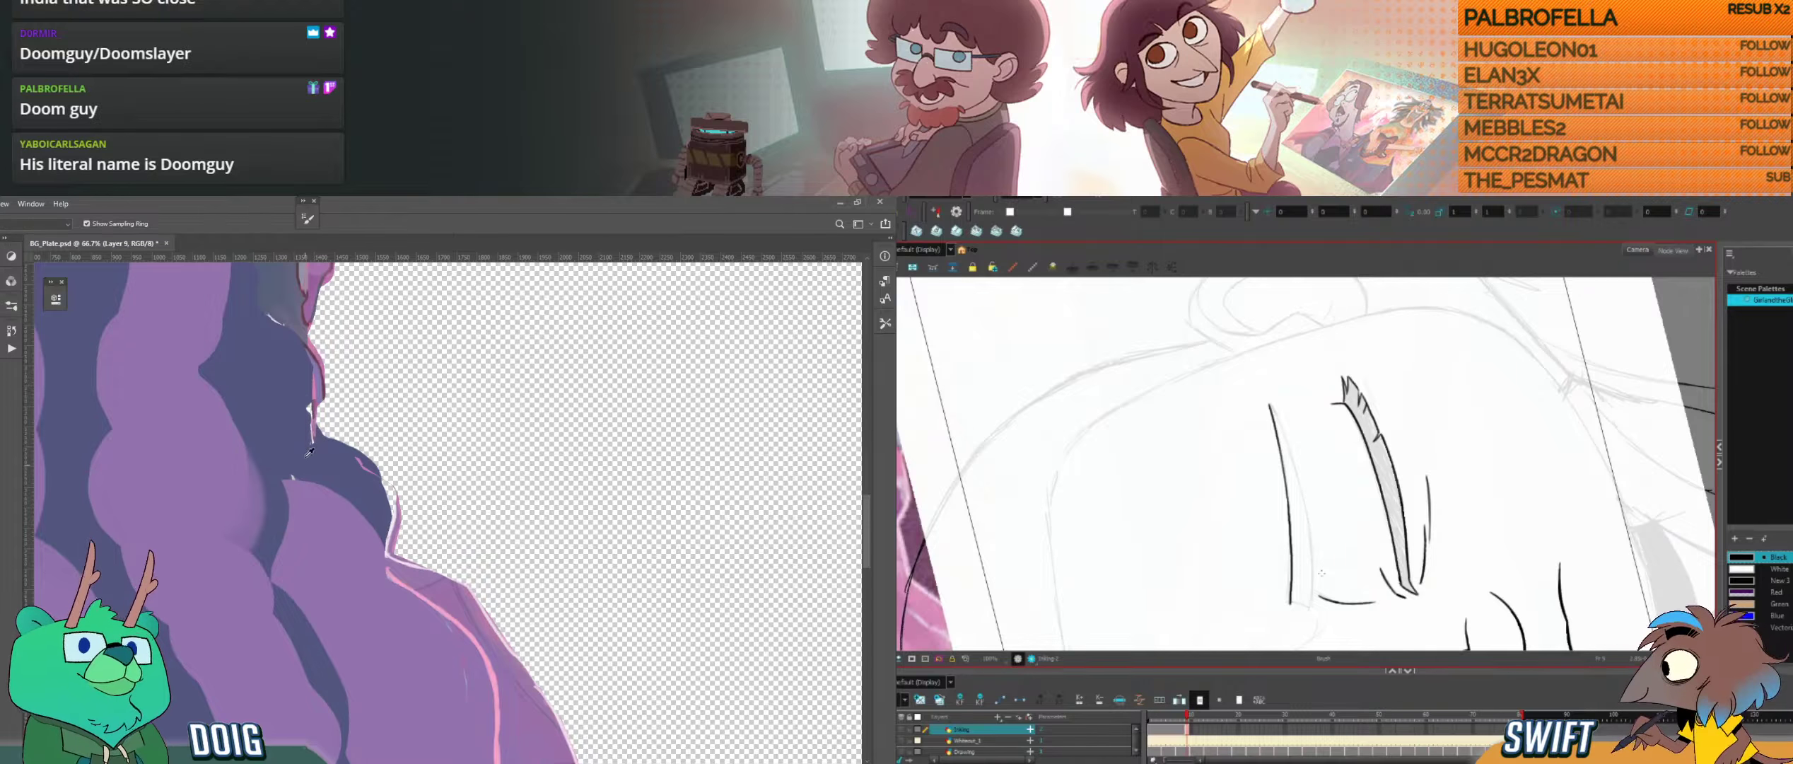
Step: Undo the faulty strokes and extend the right eyebrow's upper edge to its inner end
drag(1323, 568, 1274, 458)
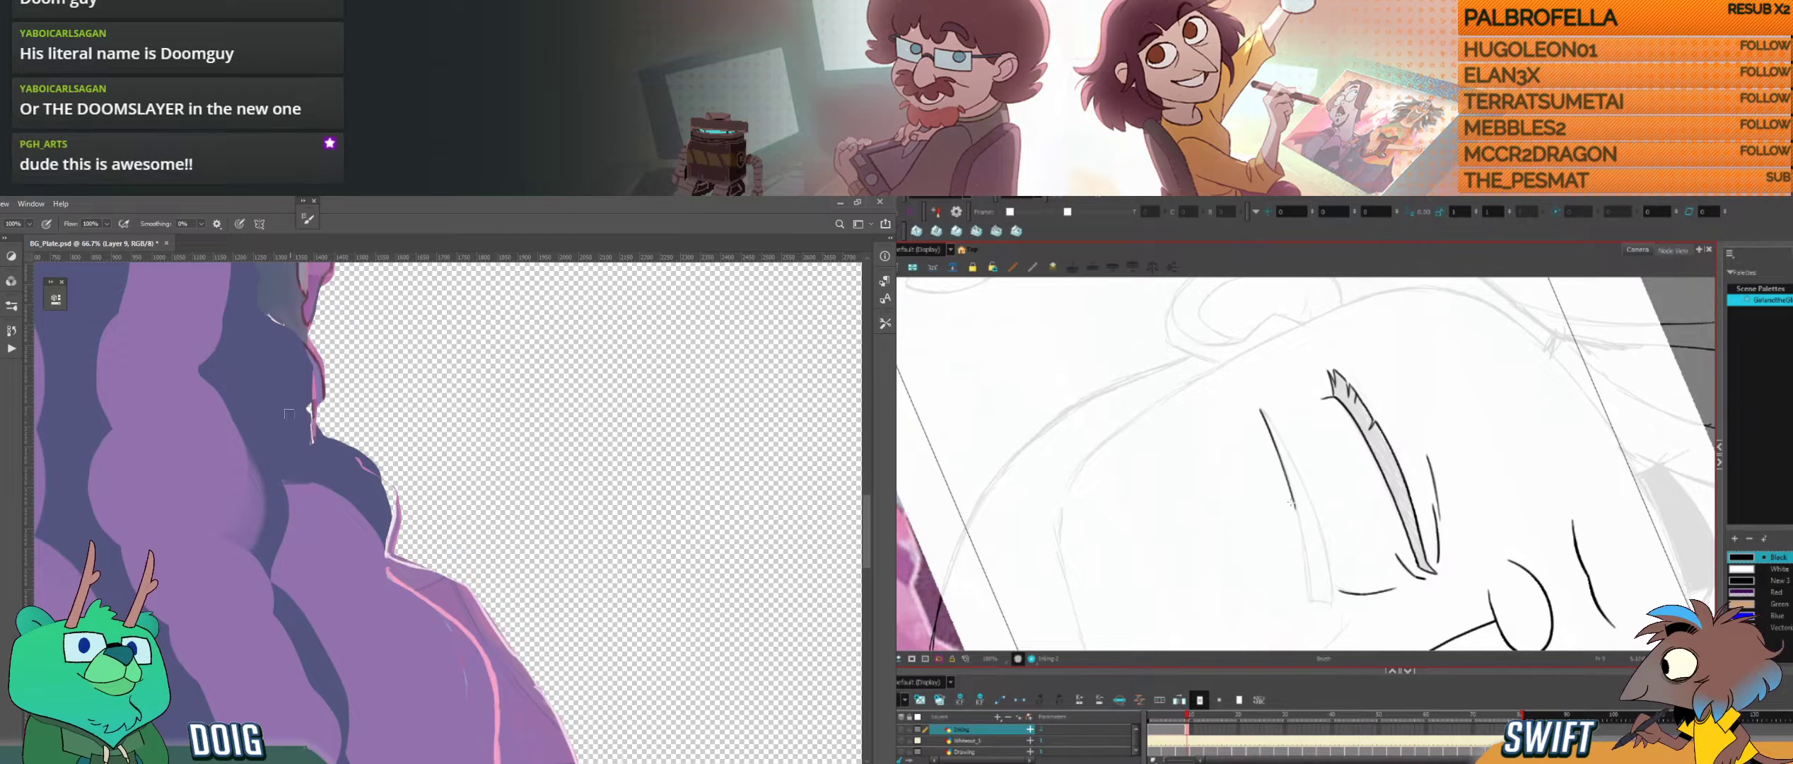
drag(1299, 530, 1303, 543)
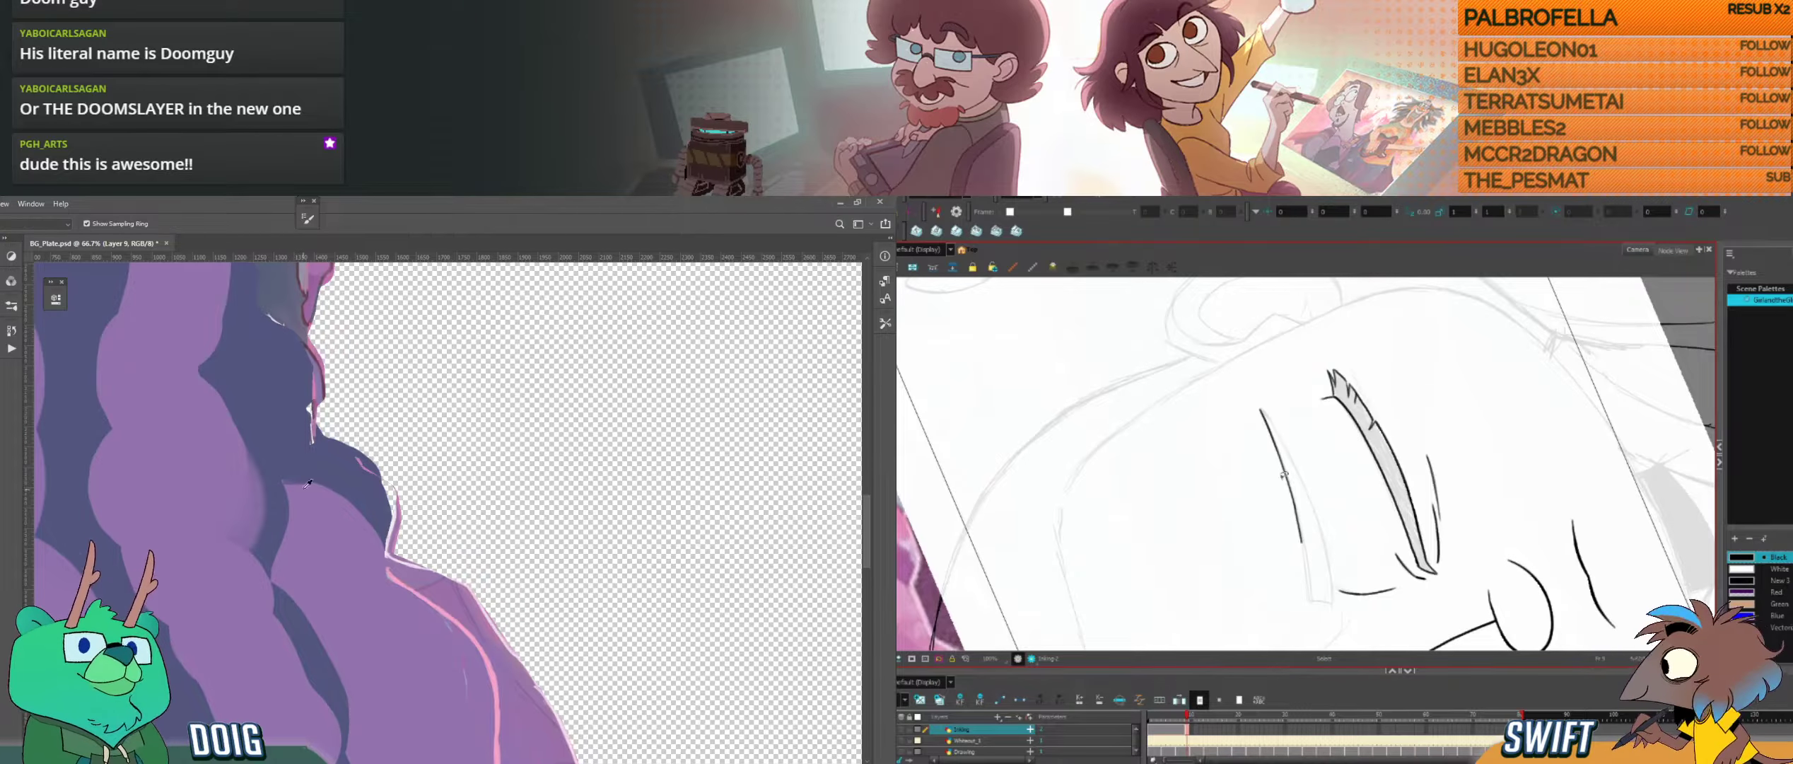
key(ctrl+z)
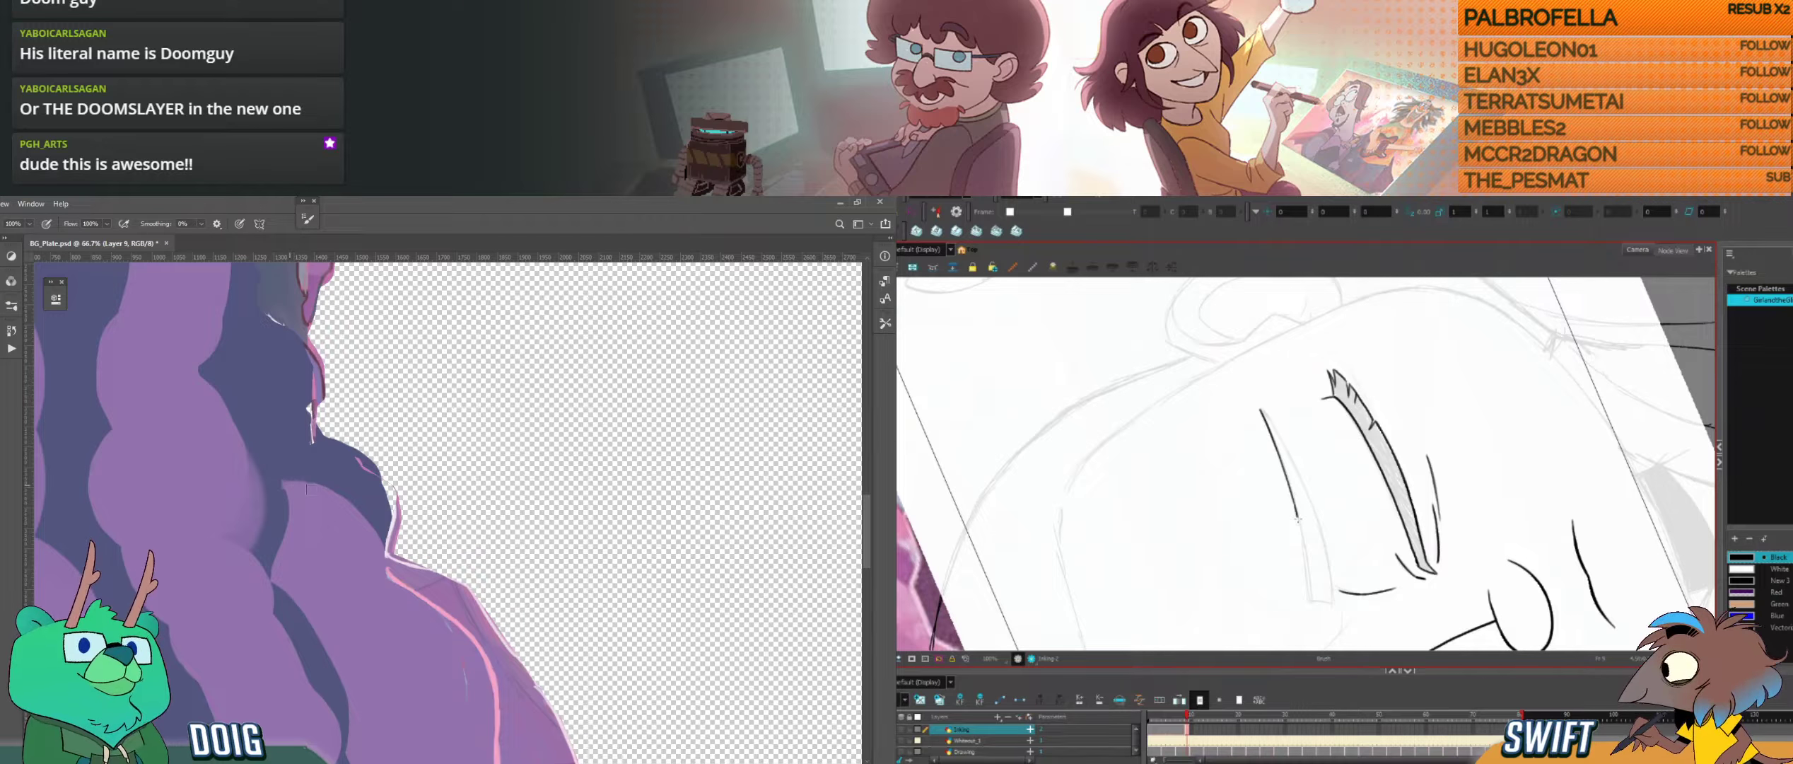
drag(268, 421, 440, 403)
key(ctrl+z)
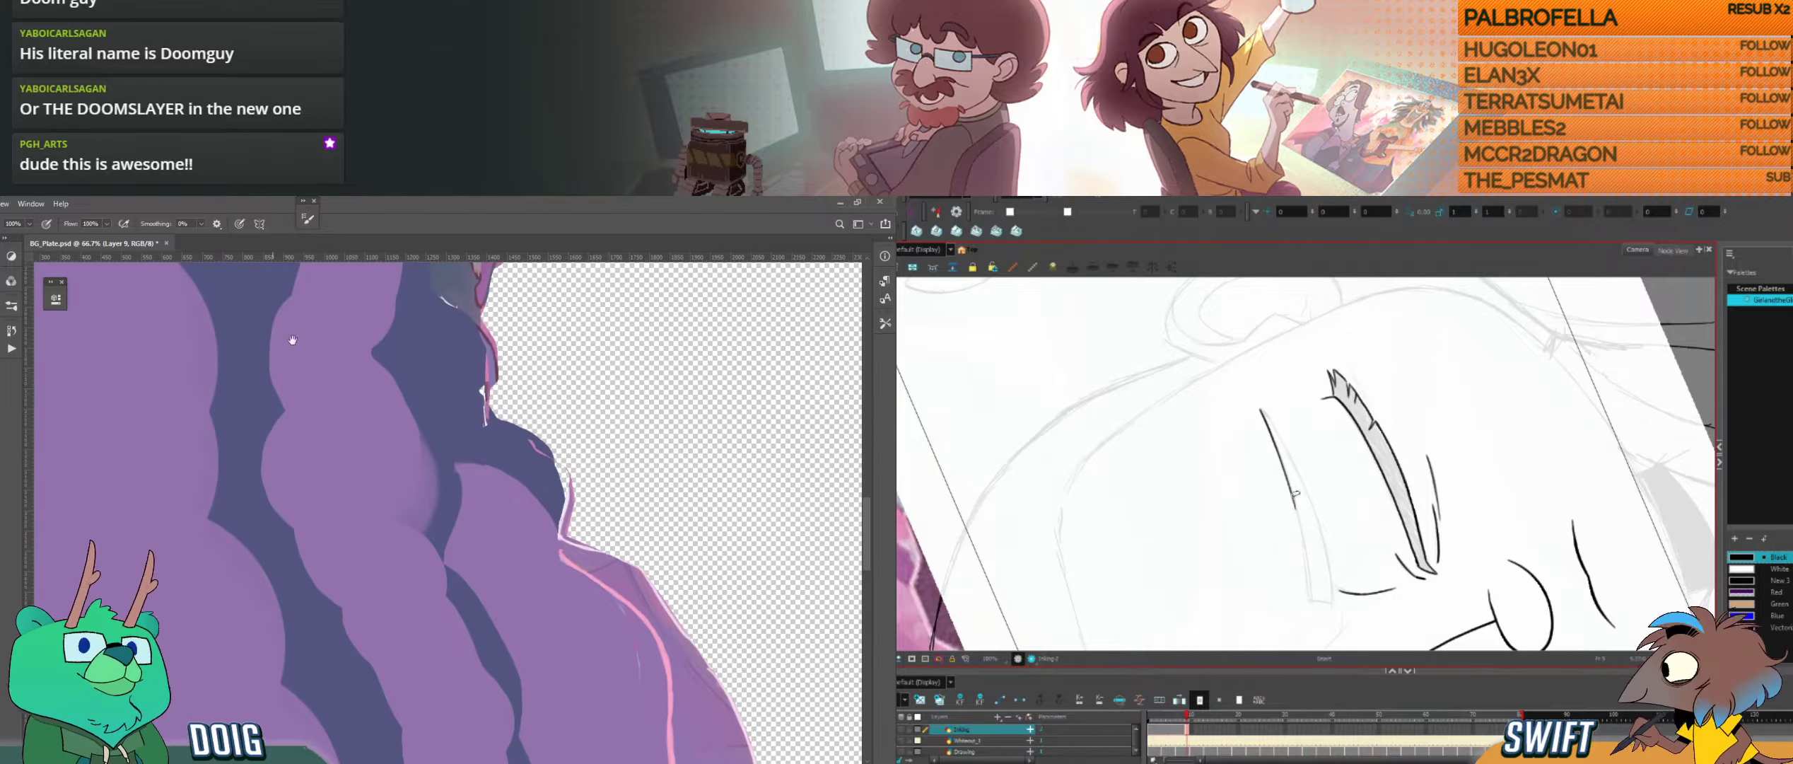
drag(321, 448, 205, 311)
mouse_move(396, 555)
mouse_down()
mouse_move(172, 296)
mouse_move(299, 444)
mouse_move(254, 389)
mouse_up()
mouse_move(1294, 502)
mouse_down()
mouse_move(1304, 558)
mouse_move(1226, 472)
mouse_up()
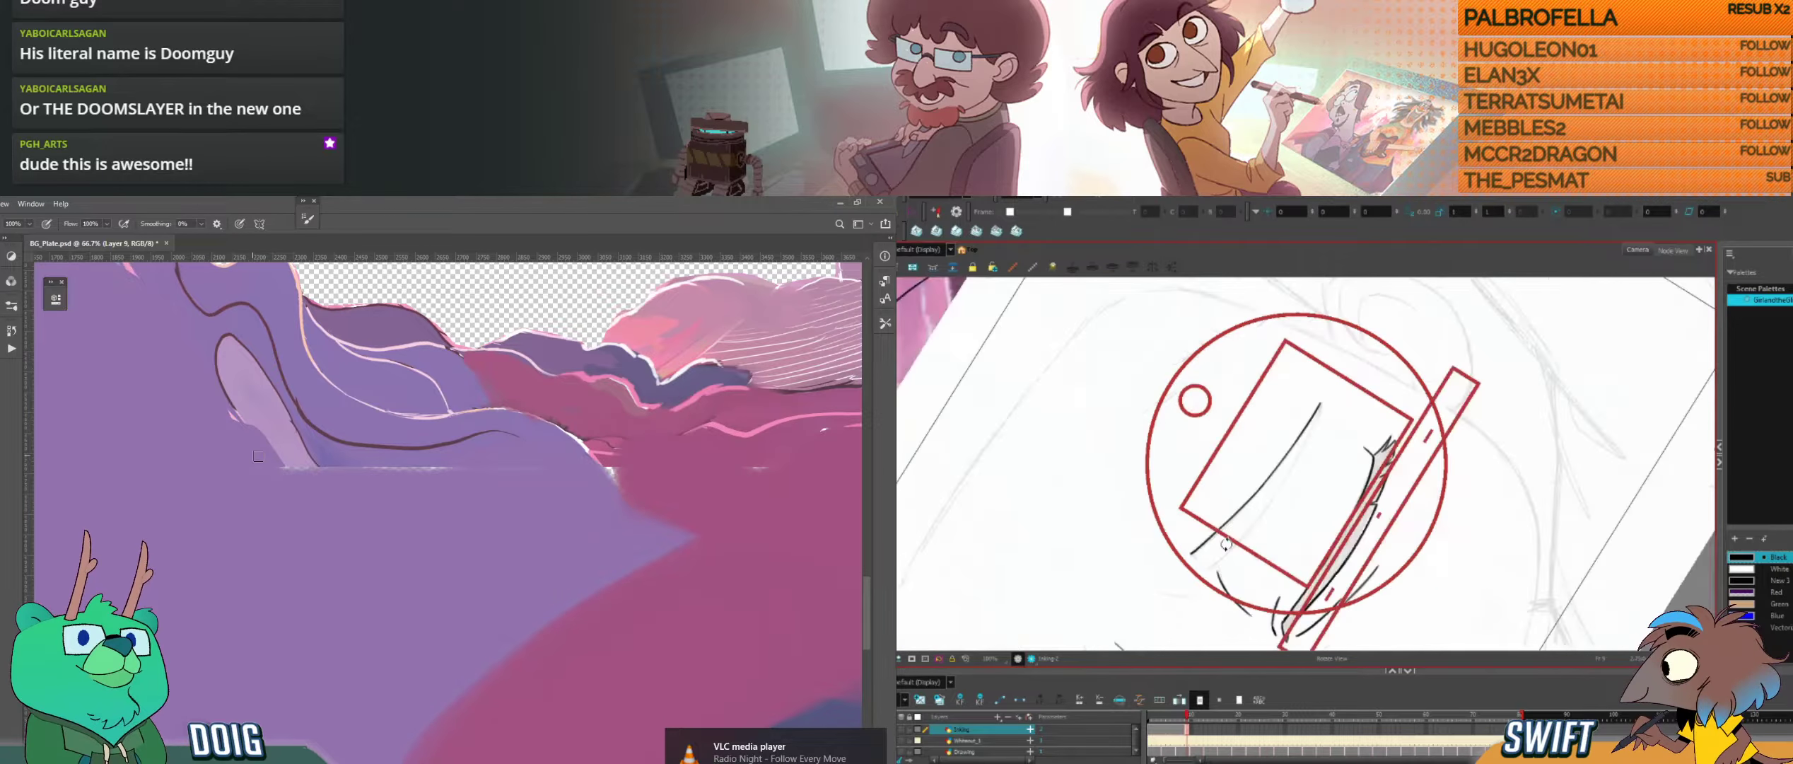
Step: Close the inner end of the right eyebrow with a short stroke, compare it with the neighbouring drawings and select that stroke
mouse_move(256, 467)
mouse_down()
mouse_move(276, 467)
mouse_move(309, 701)
mouse_up()
key(comma)
key(period)
drag(256, 519, 316, 558)
drag(1190, 554, 1197, 573)
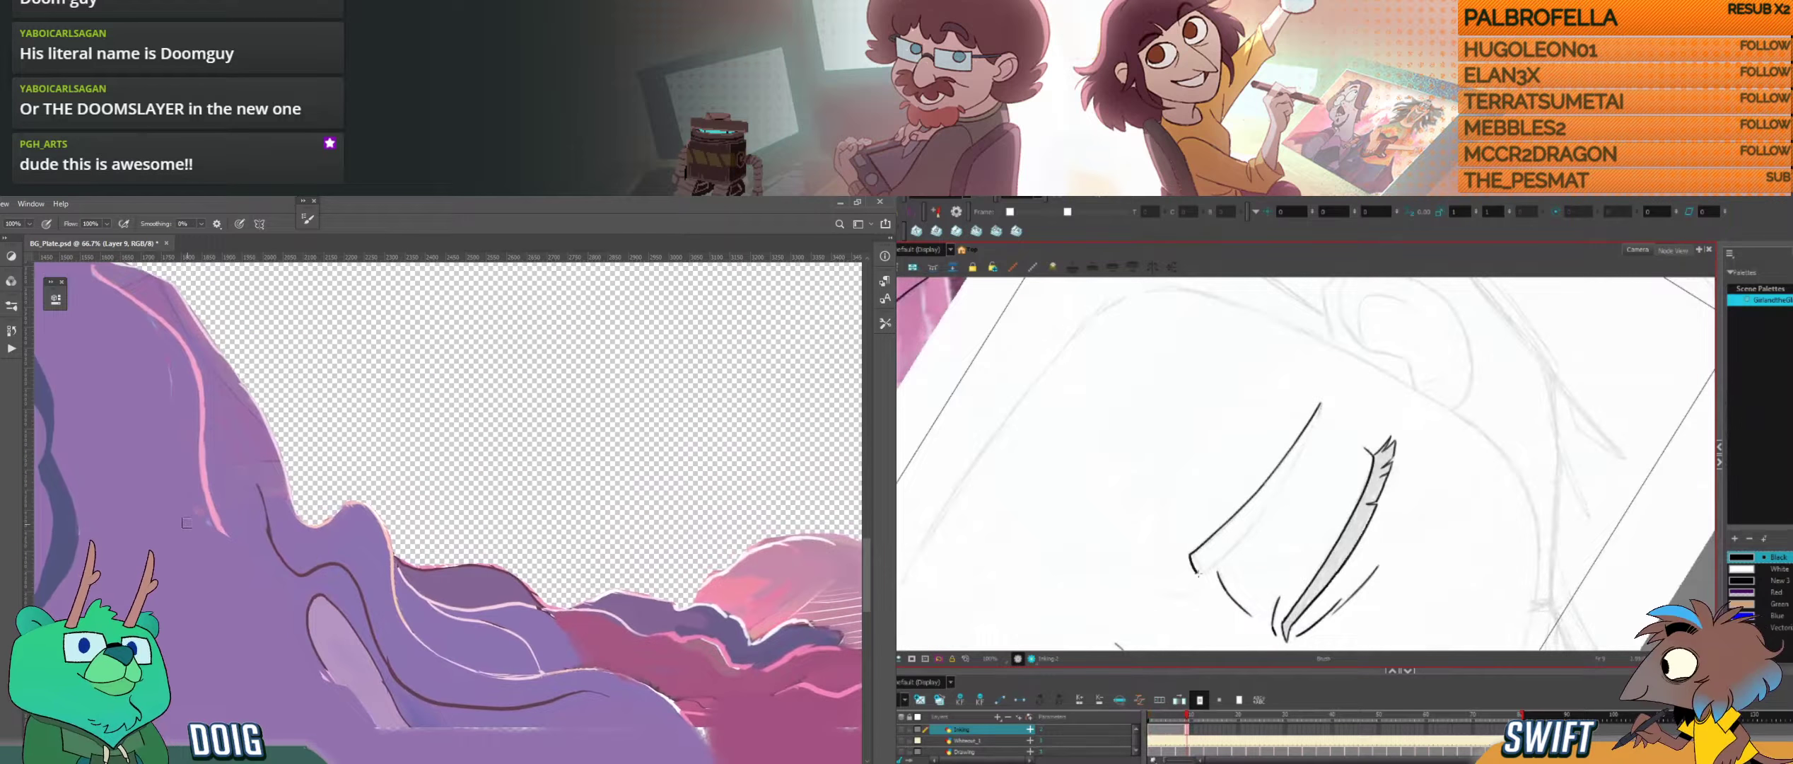
key(comma)
drag(199, 509, 224, 542)
key(period)
key(comma)
key(period)
click(1196, 566)
drag(166, 415, 247, 478)
drag(1241, 575, 1200, 538)
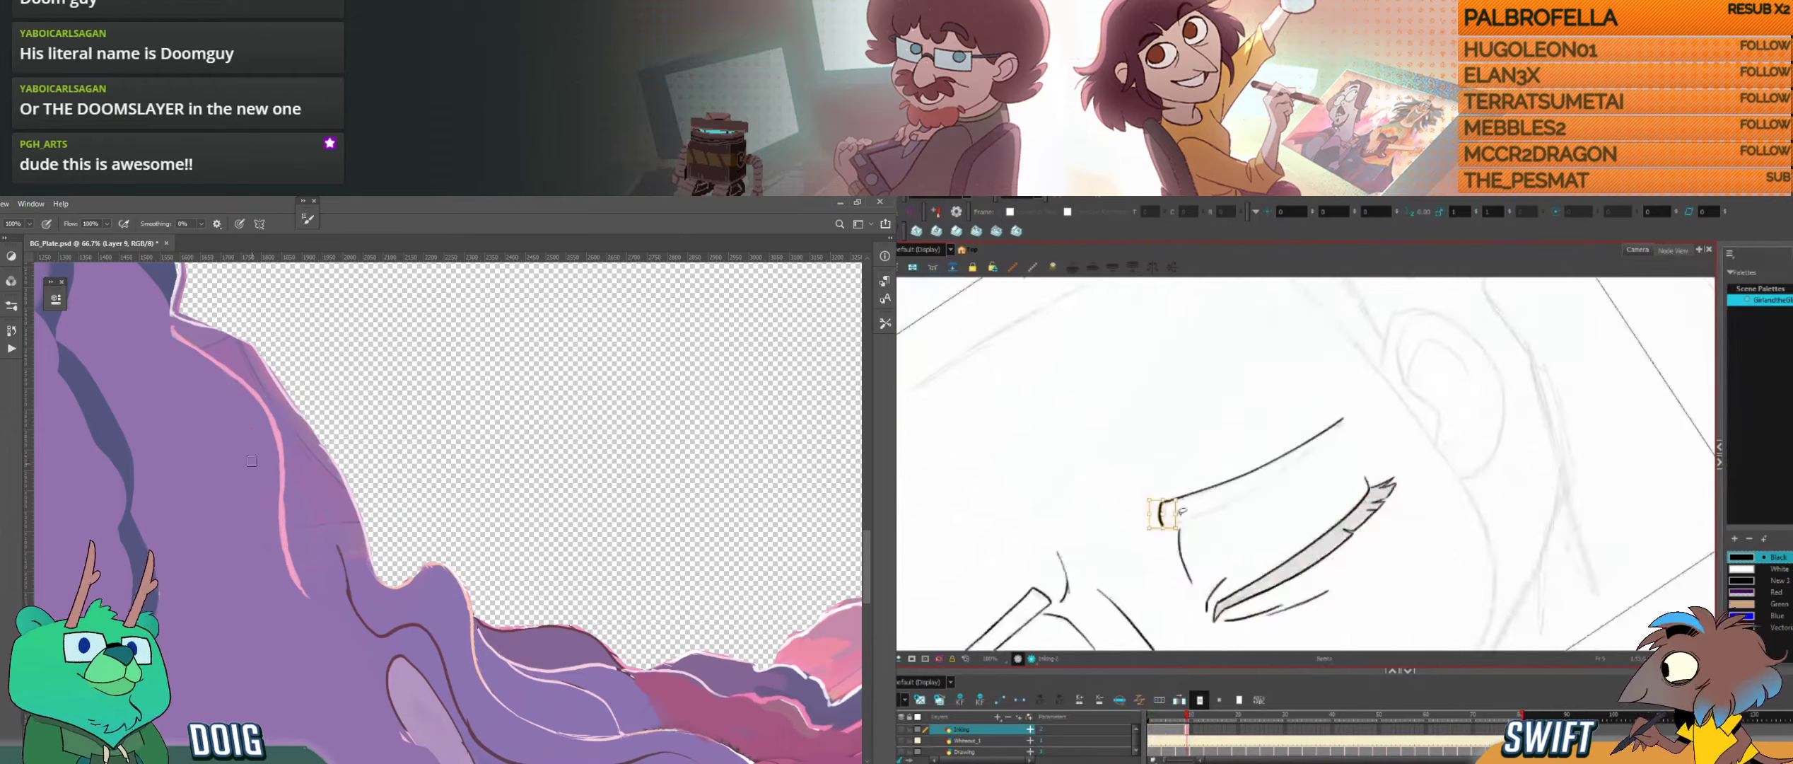
Step: Brush purple over the white gap and pink sliver where the purple cloud meets the hole's edge in Photoshop
drag(282, 343, 280, 420)
drag(1205, 532, 1235, 531)
drag(279, 421, 292, 454)
drag(1235, 531, 1356, 530)
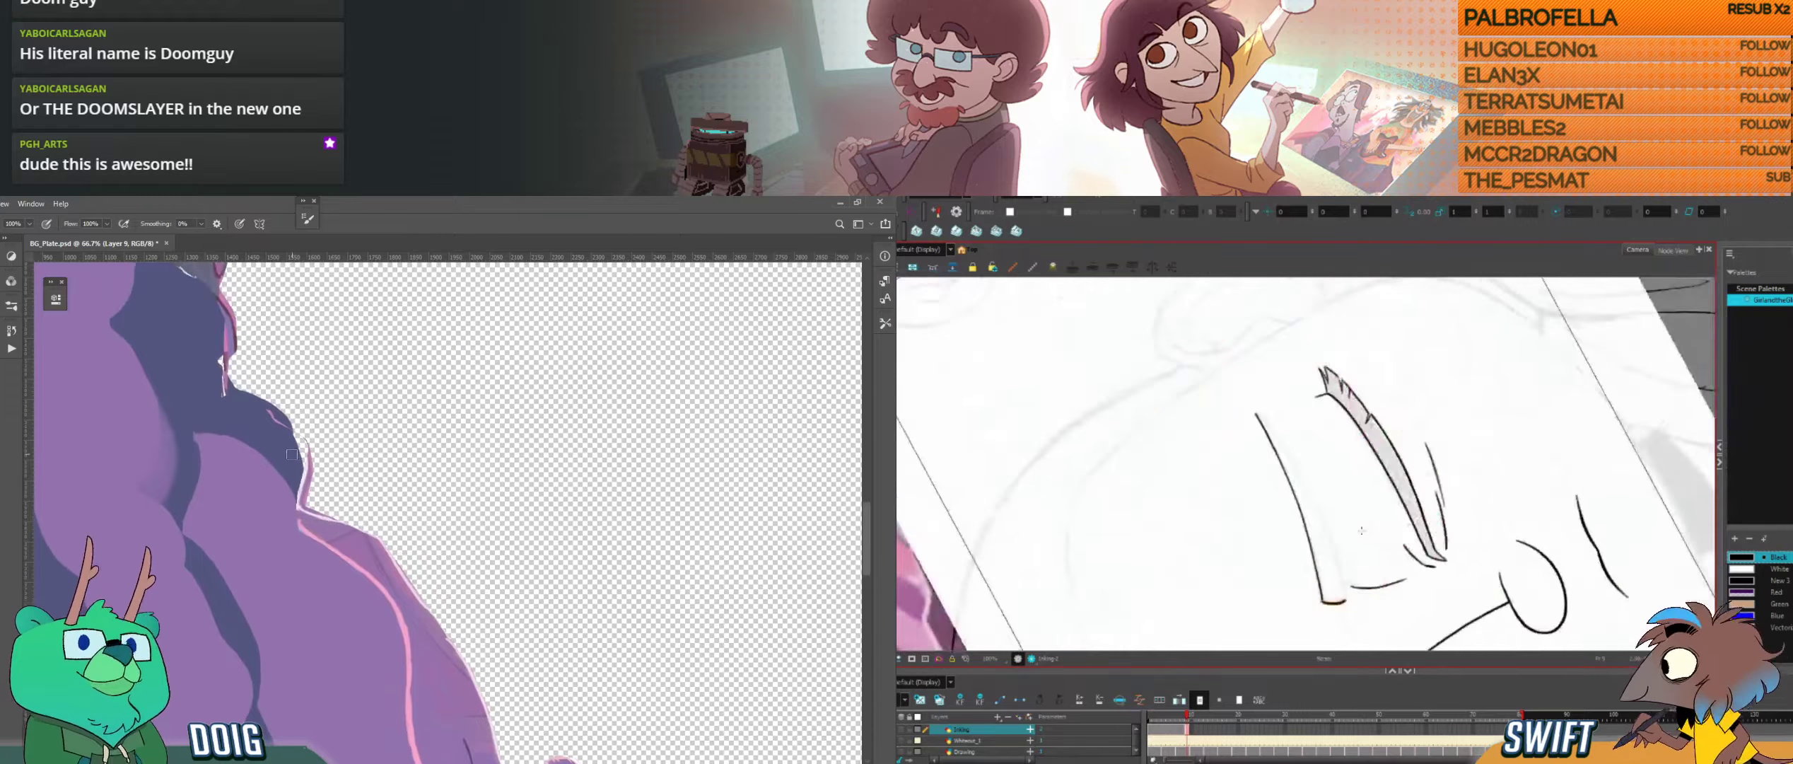
alt+click(302, 493)
drag(303, 492, 307, 503)
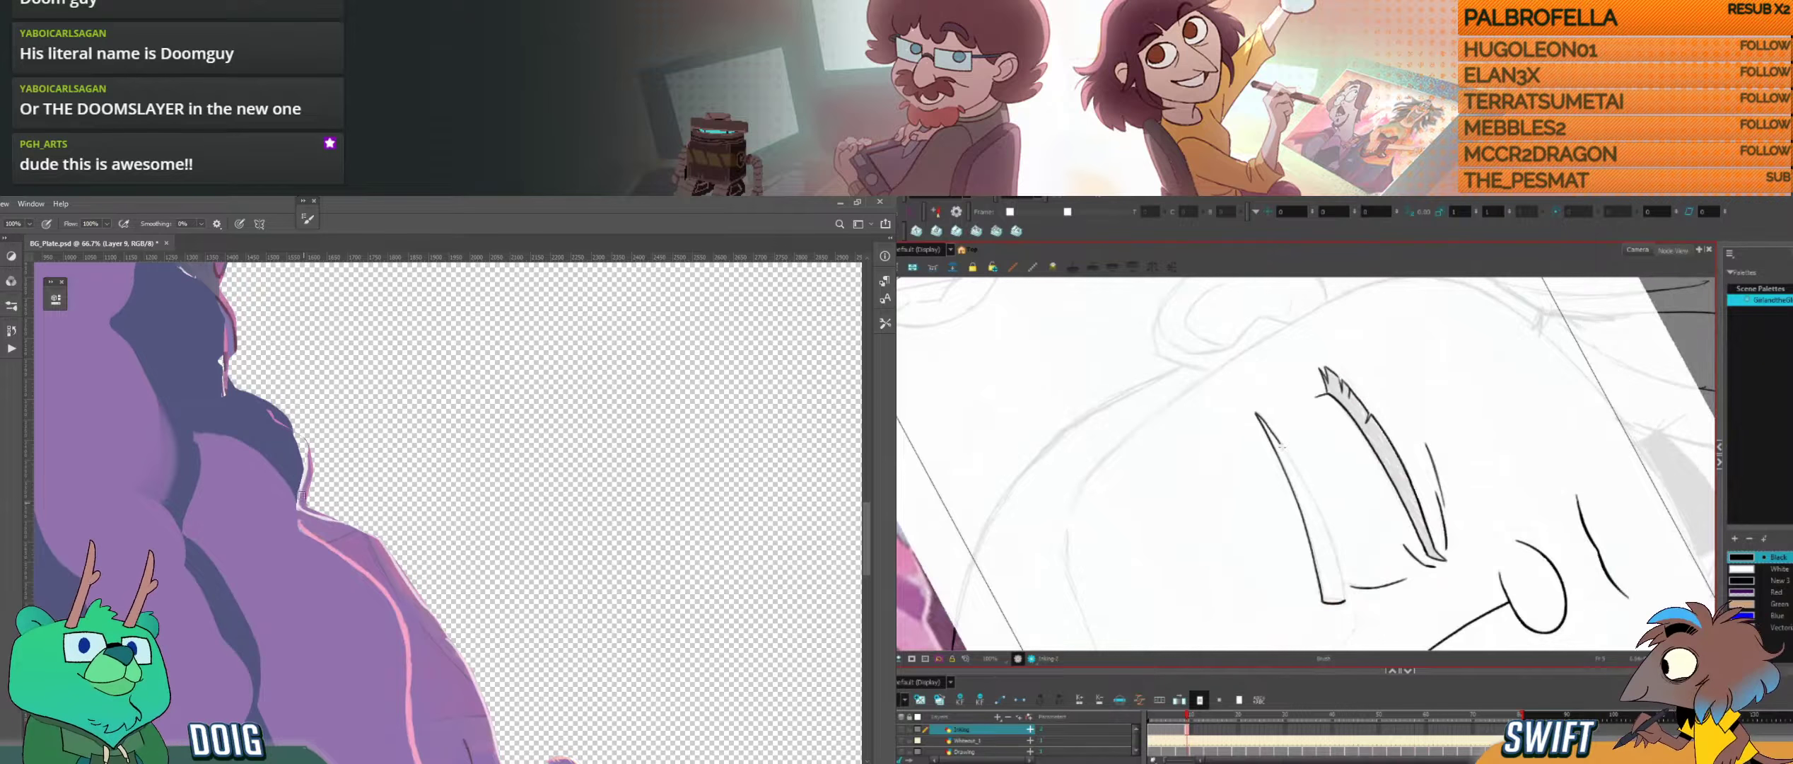
drag(305, 448, 305, 442)
drag(1256, 412, 1262, 419)
drag(305, 442, 306, 463)
drag(1262, 418, 1278, 441)
drag(304, 452, 292, 430)
Step: Undo the false start on the right eyebrow in Harmony and ink its lower edge from the outer to the inner end
key(ctrl+z)
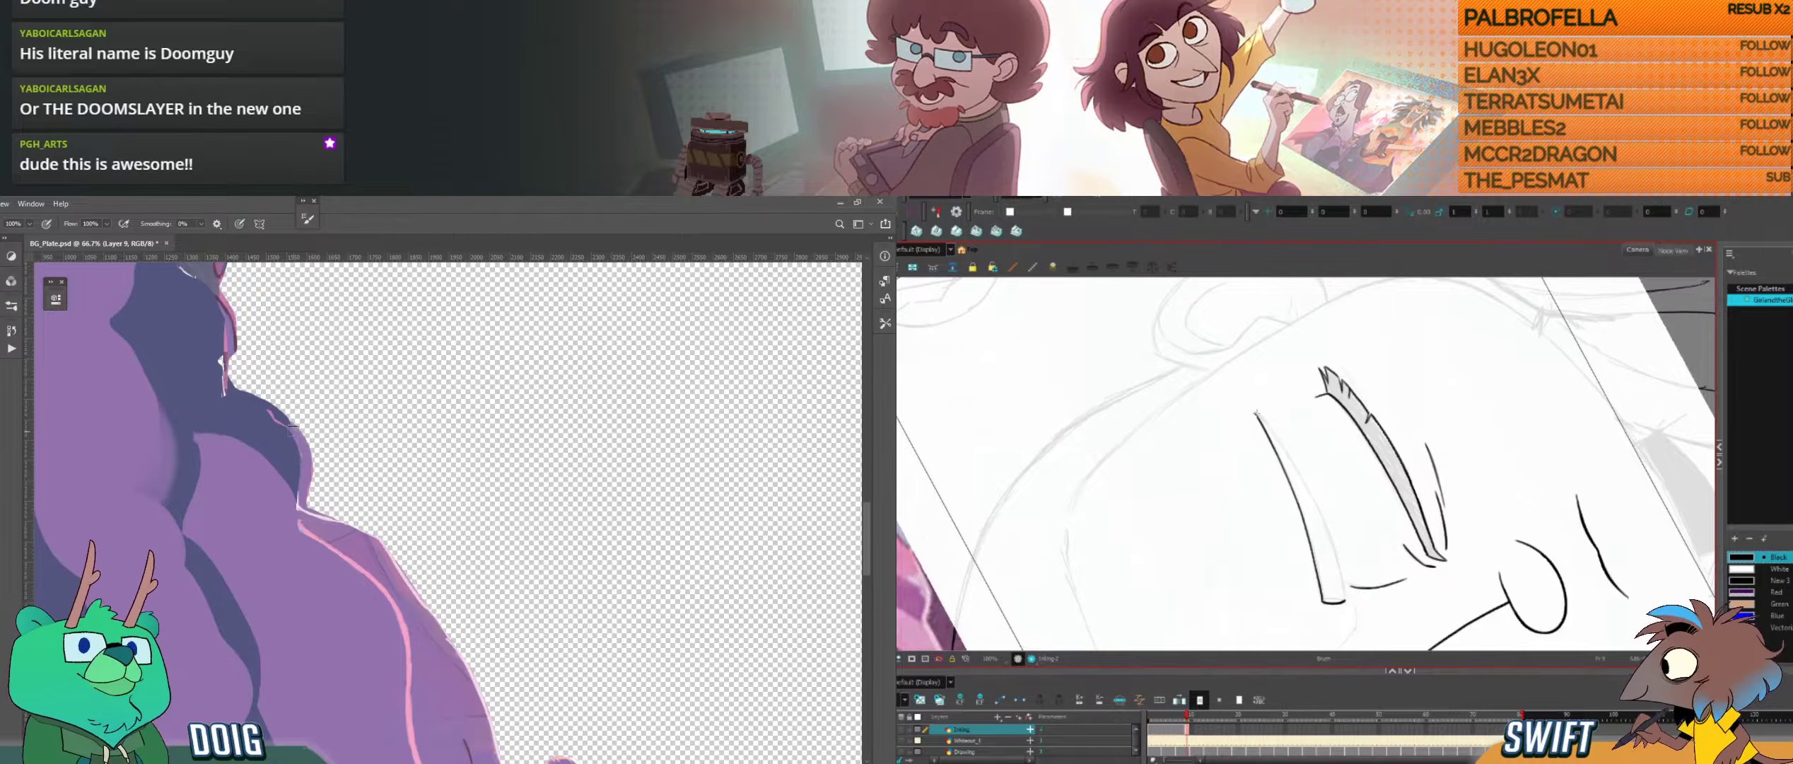
key(ctrl+z)
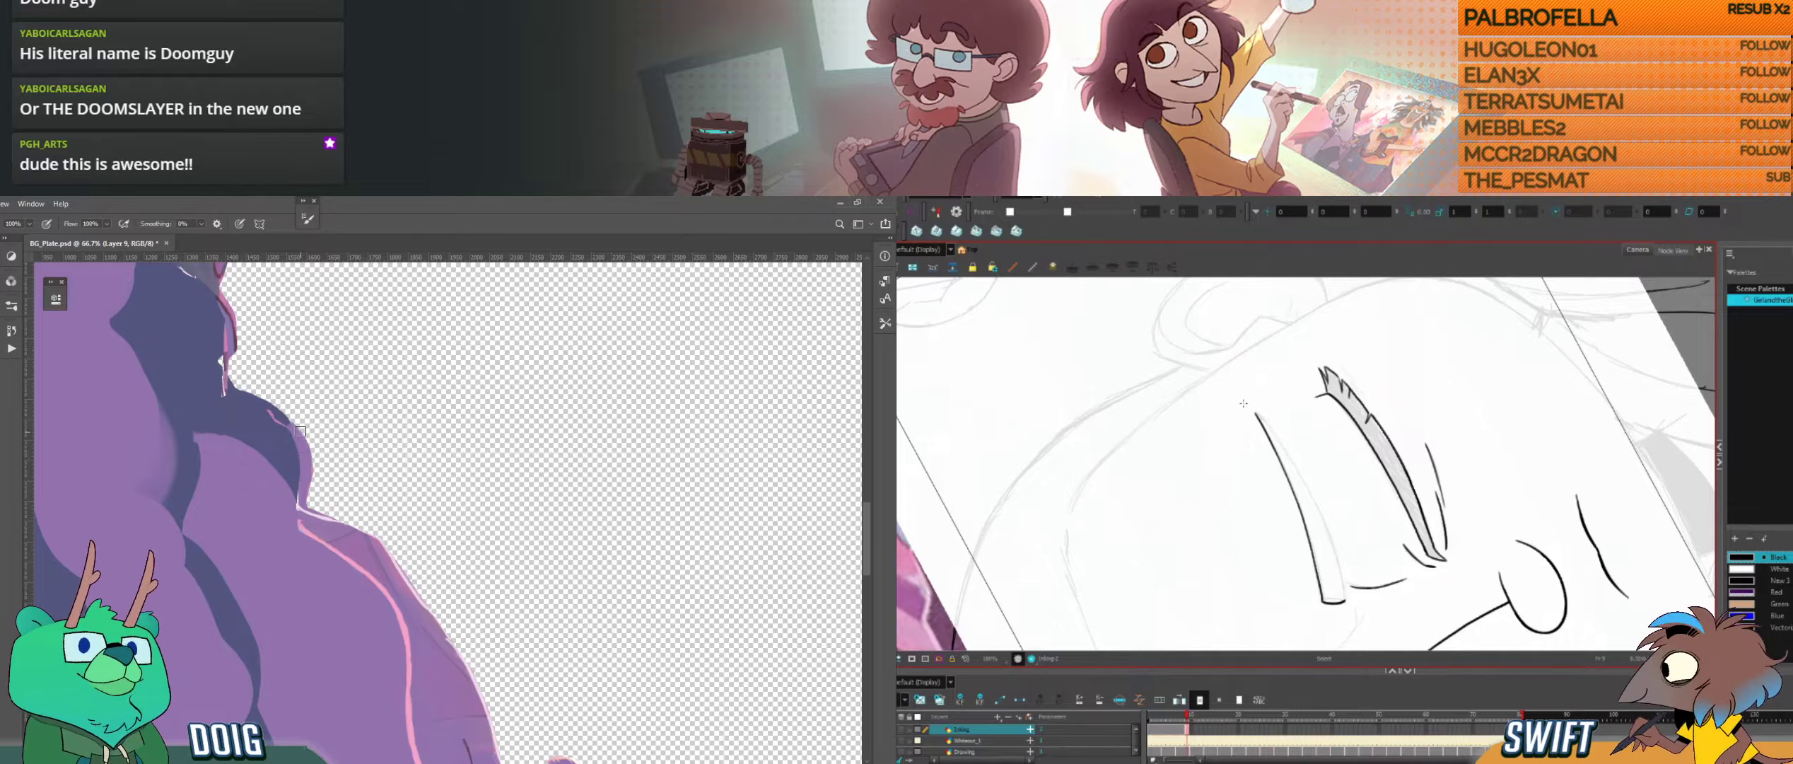
mouse_move(1255, 414)
mouse_down()
mouse_move(1319, 509)
mouse_move(1342, 597)
mouse_up()
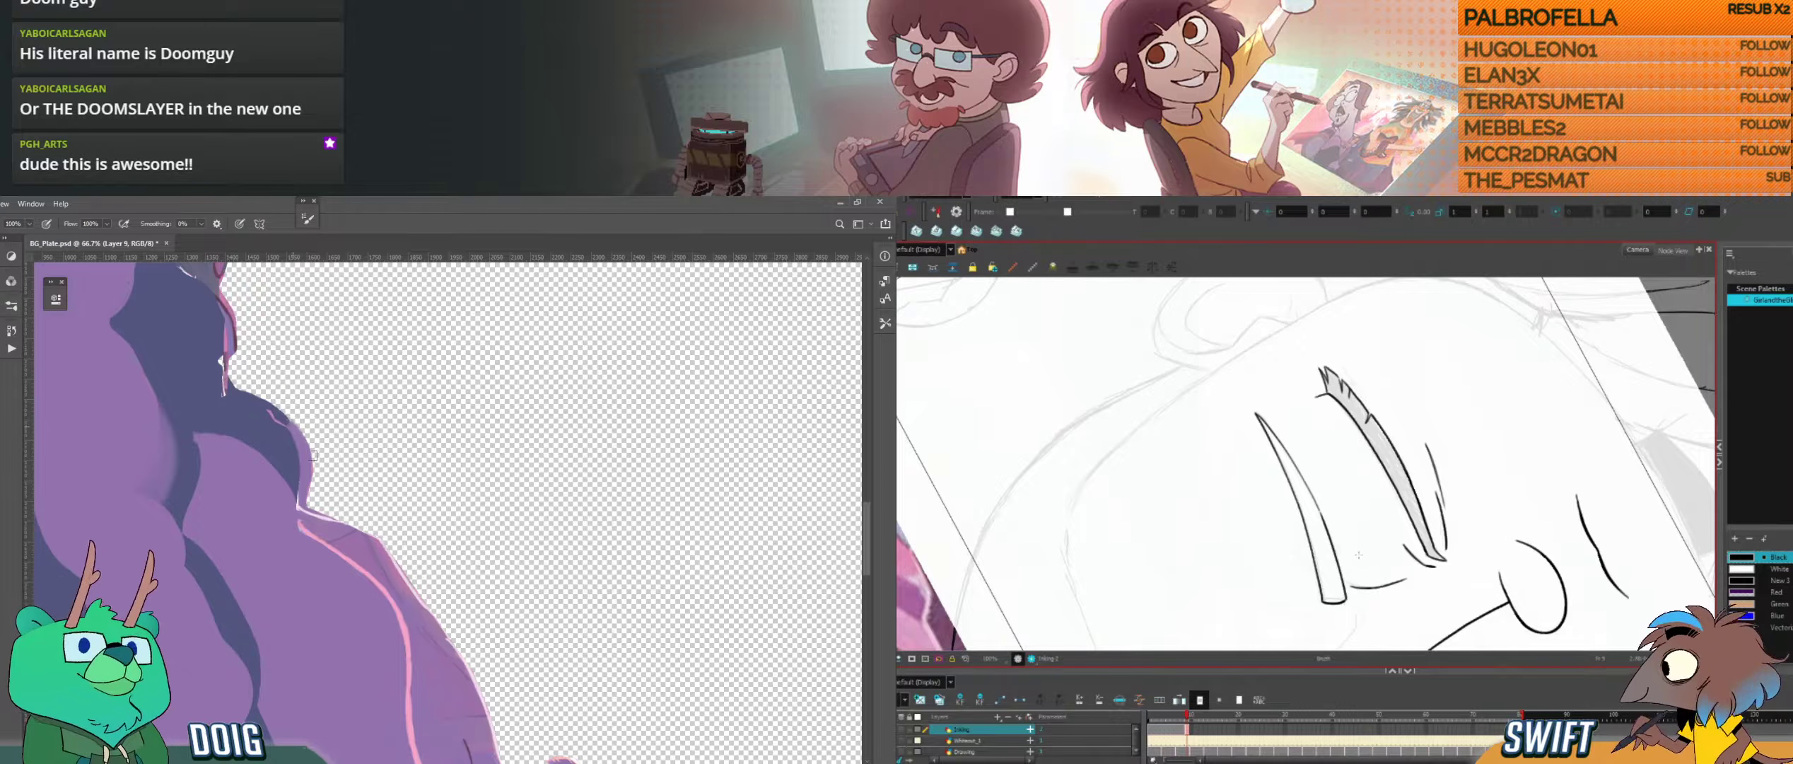
key(ctrl+z)
Step: Sample the dark blue in Photoshop and brush it over the greyish patch beside the hole's ragged edge
mouse_move(273, 387)
mouse_down()
mouse_move(336, 448)
mouse_move(298, 354)
mouse_move(284, 463)
mouse_move(252, 439)
mouse_move(287, 390)
mouse_up()
key(i)
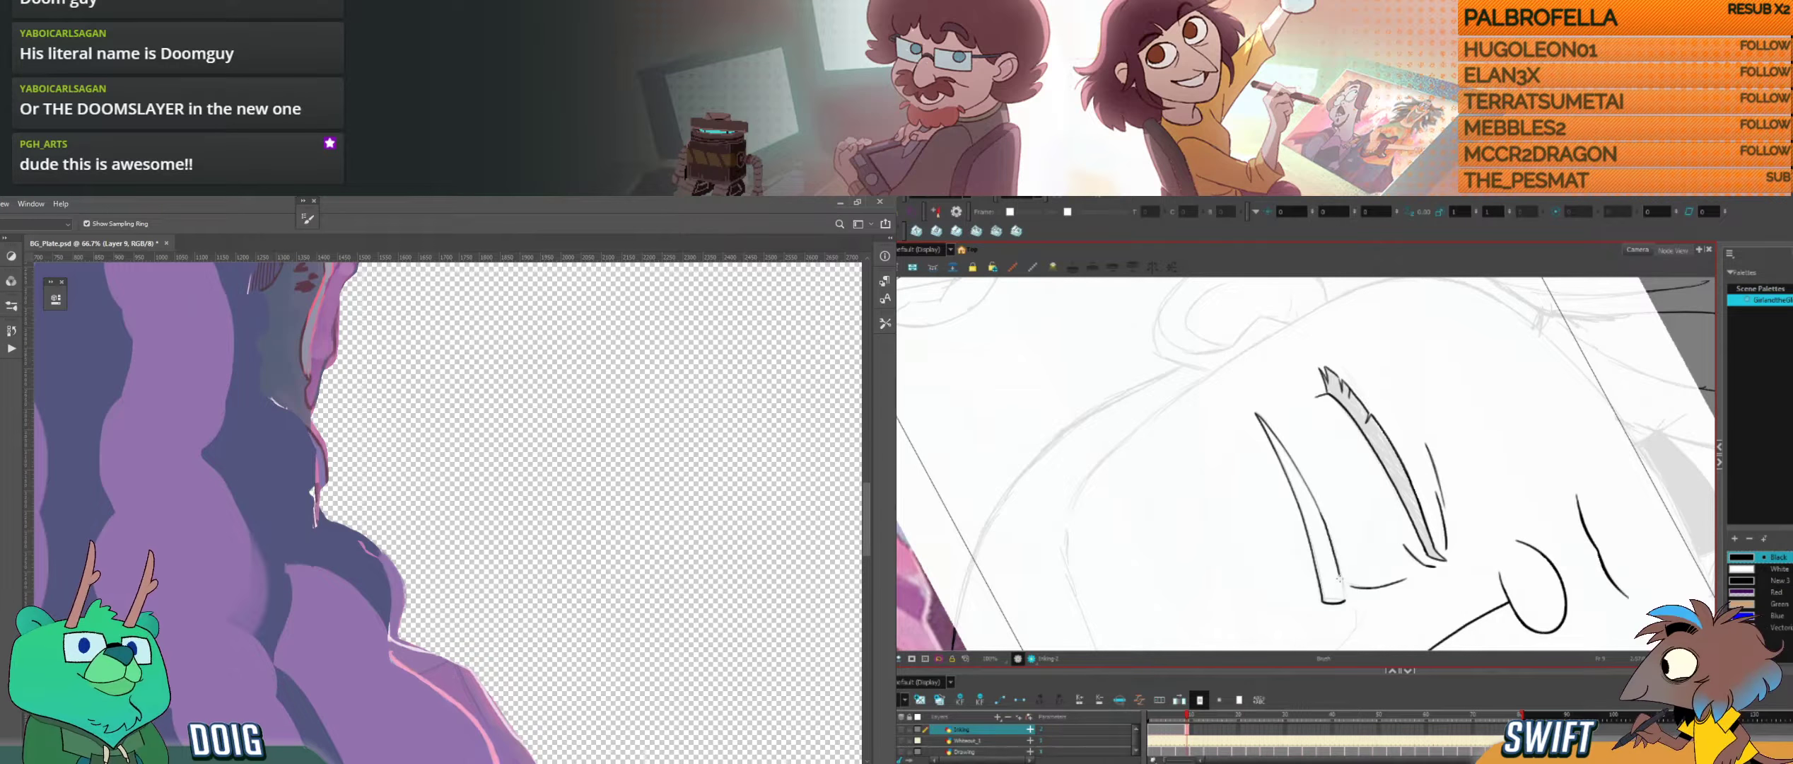
key(ctrl+z)
key(b)
drag(1362, 545, 1264, 553)
mouse_move(257, 425)
mouse_down()
mouse_move(301, 514)
mouse_move(295, 431)
mouse_move(263, 404)
mouse_up()
key(alt+s)
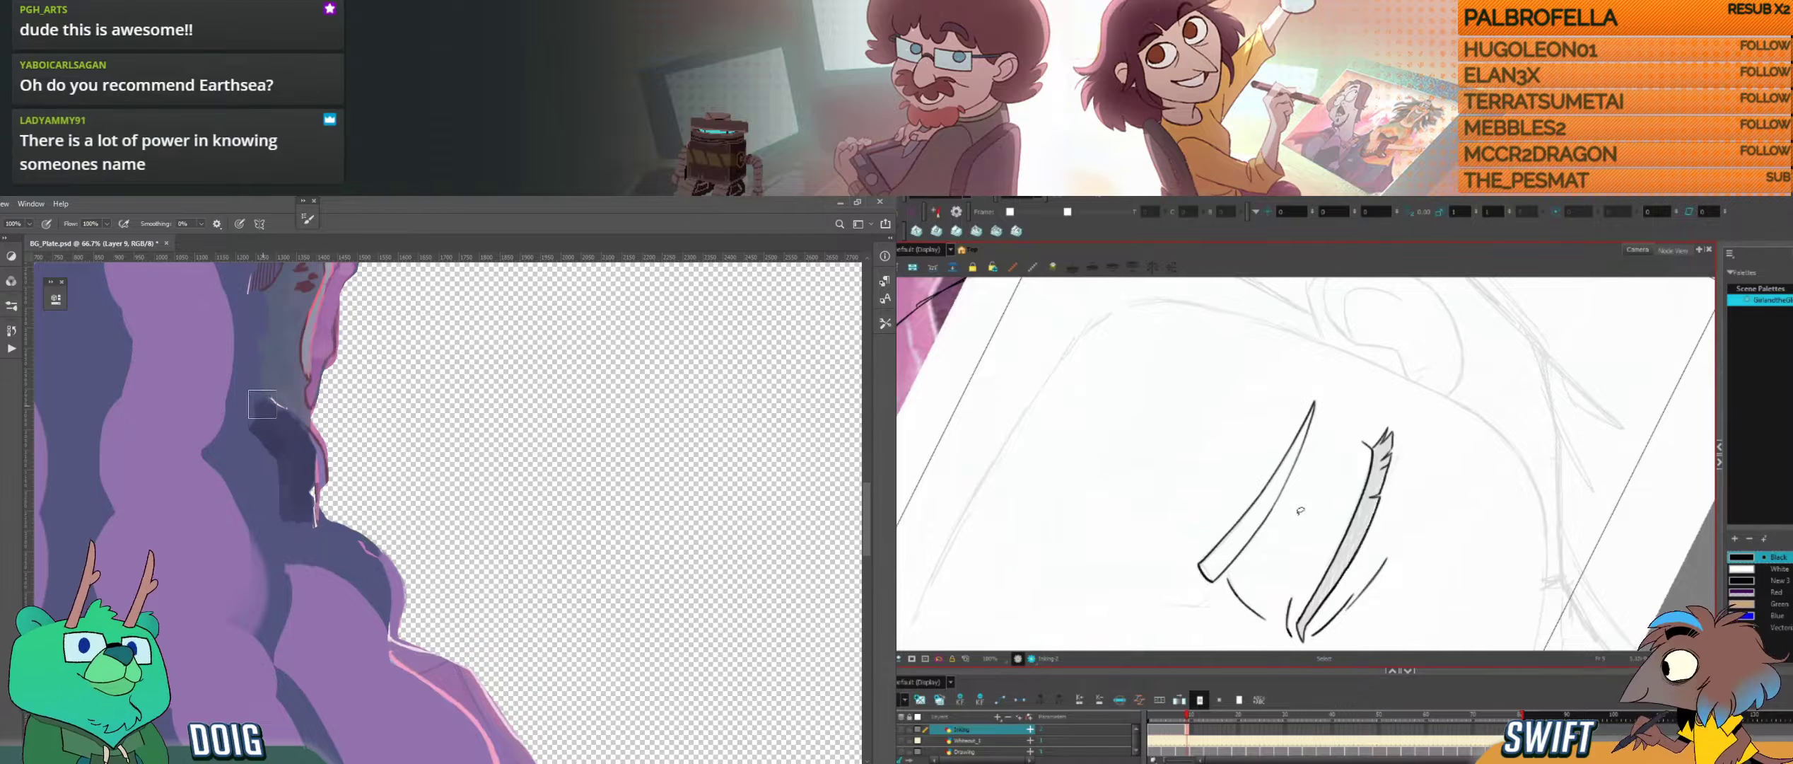
Step: Adjust the short stroke closing the right eyebrow's inner end in Harmony to meet both brow edges
mouse_move(1301, 511)
mouse_down()
mouse_move(1298, 531)
mouse_move(1250, 495)
mouse_move(1327, 543)
mouse_move(1369, 532)
mouse_move(1308, 561)
mouse_up()
drag(1369, 553, 1391, 565)
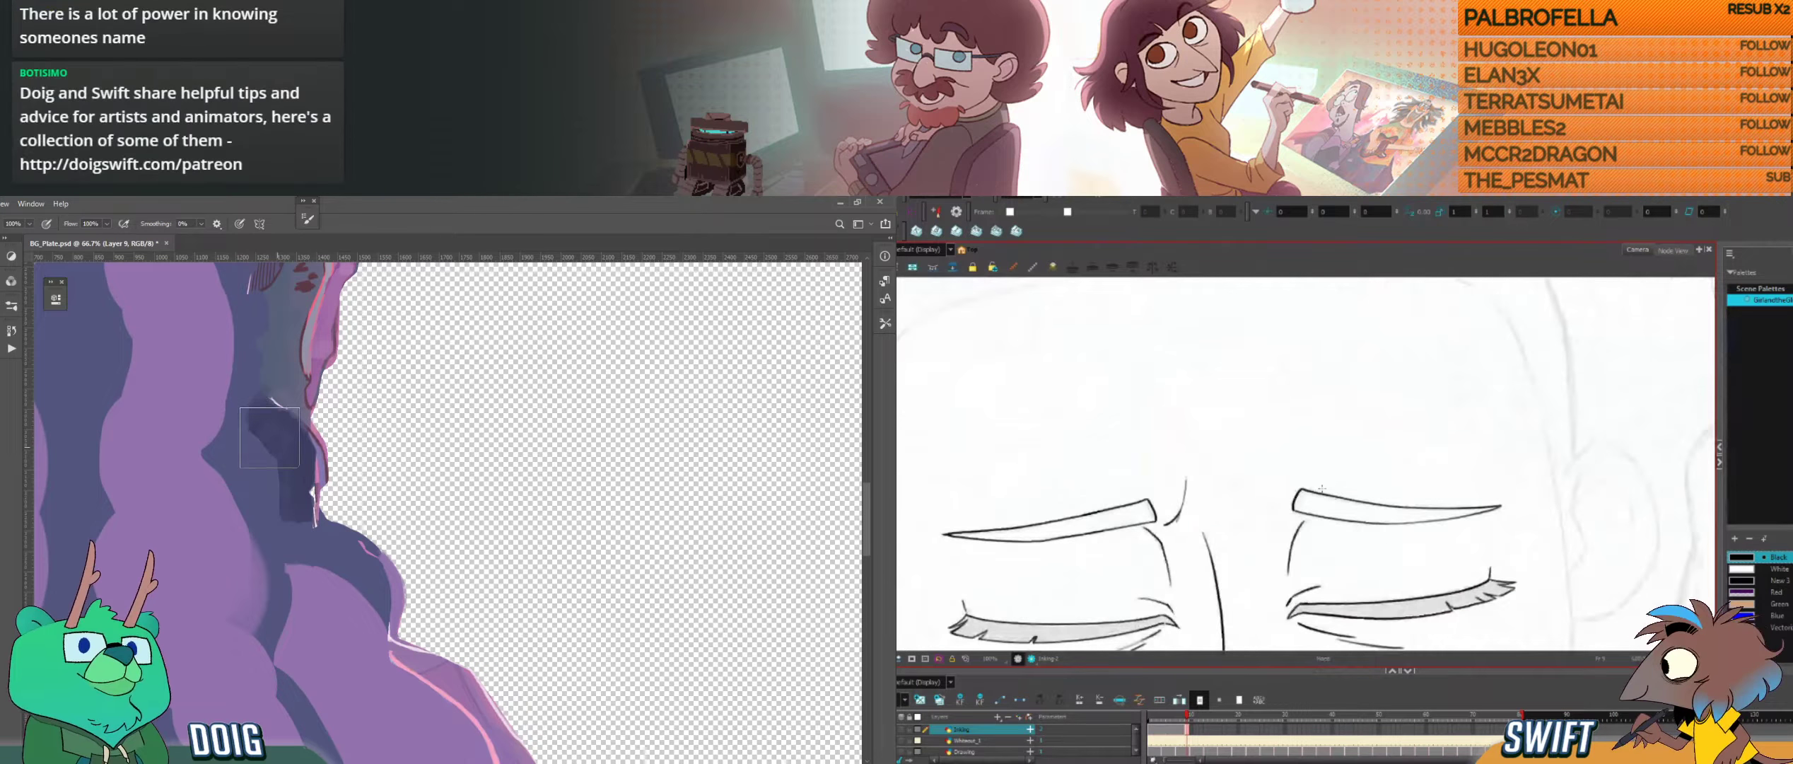
click(1295, 502)
mouse_move(1297, 512)
mouse_down()
mouse_move(1299, 481)
mouse_move(1365, 468)
mouse_move(1295, 485)
mouse_move(1293, 547)
mouse_up()
click(1315, 481)
key(alt+b)
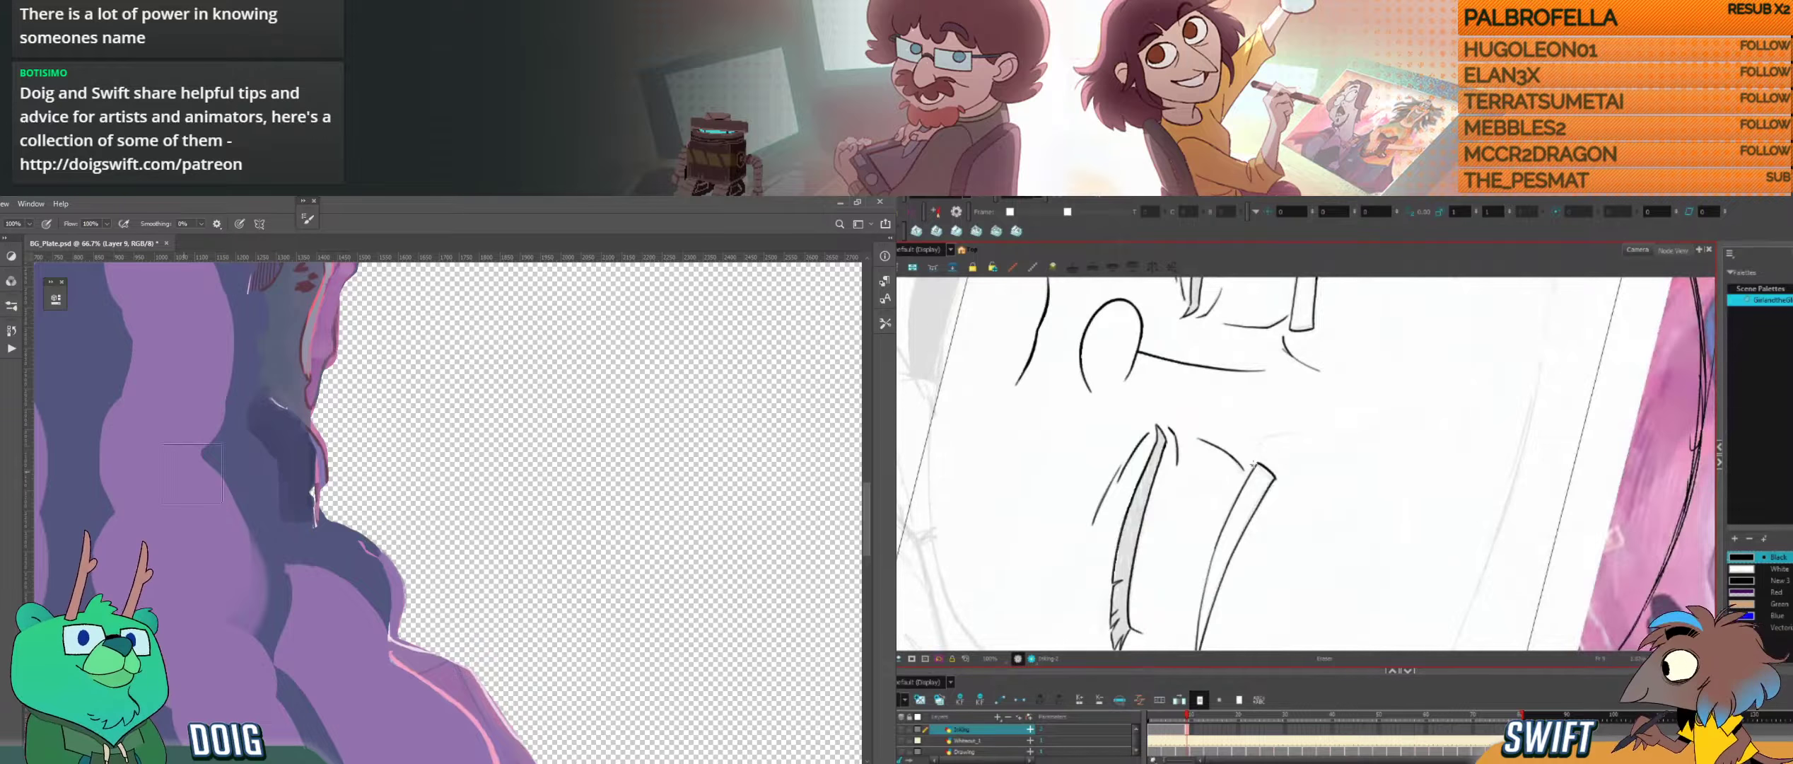
Step: Brush more dark blue into the shadow beside the hole in Photoshop, reducing the brush size for finer strokes
alt+click(282, 440)
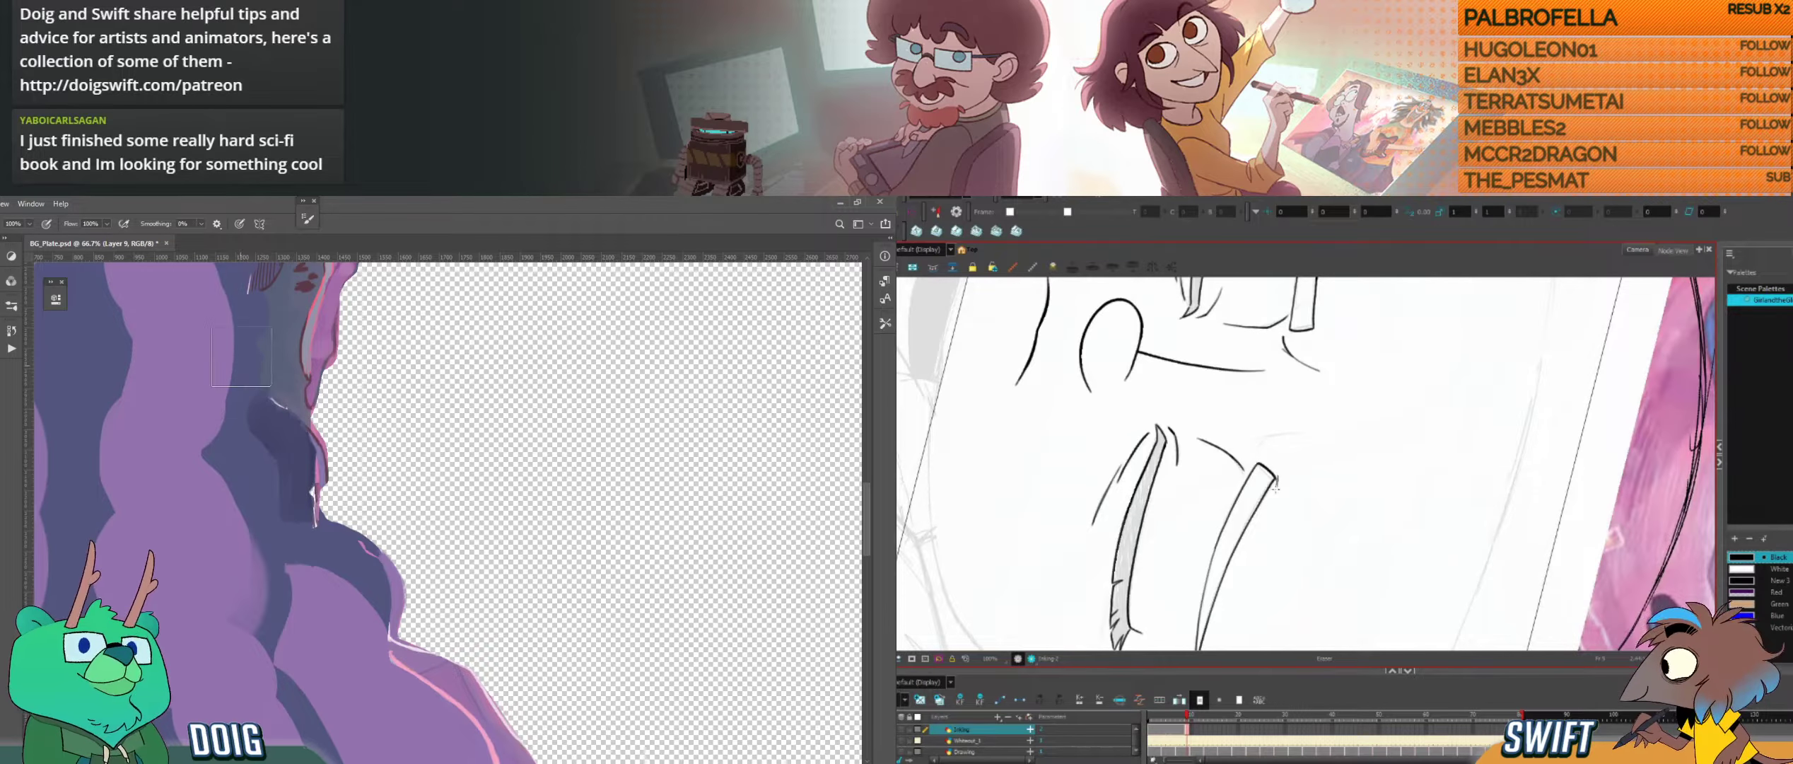
drag(1281, 518, 1444, 468)
key(alt+b)
key(bracketleft)
key(bracketleft)
key(bracketleft)
drag(265, 412, 267, 433)
key(bracketleft)
key(bracketleft)
key(bracketleft)
key(bracketleft)
key(bracketleft)
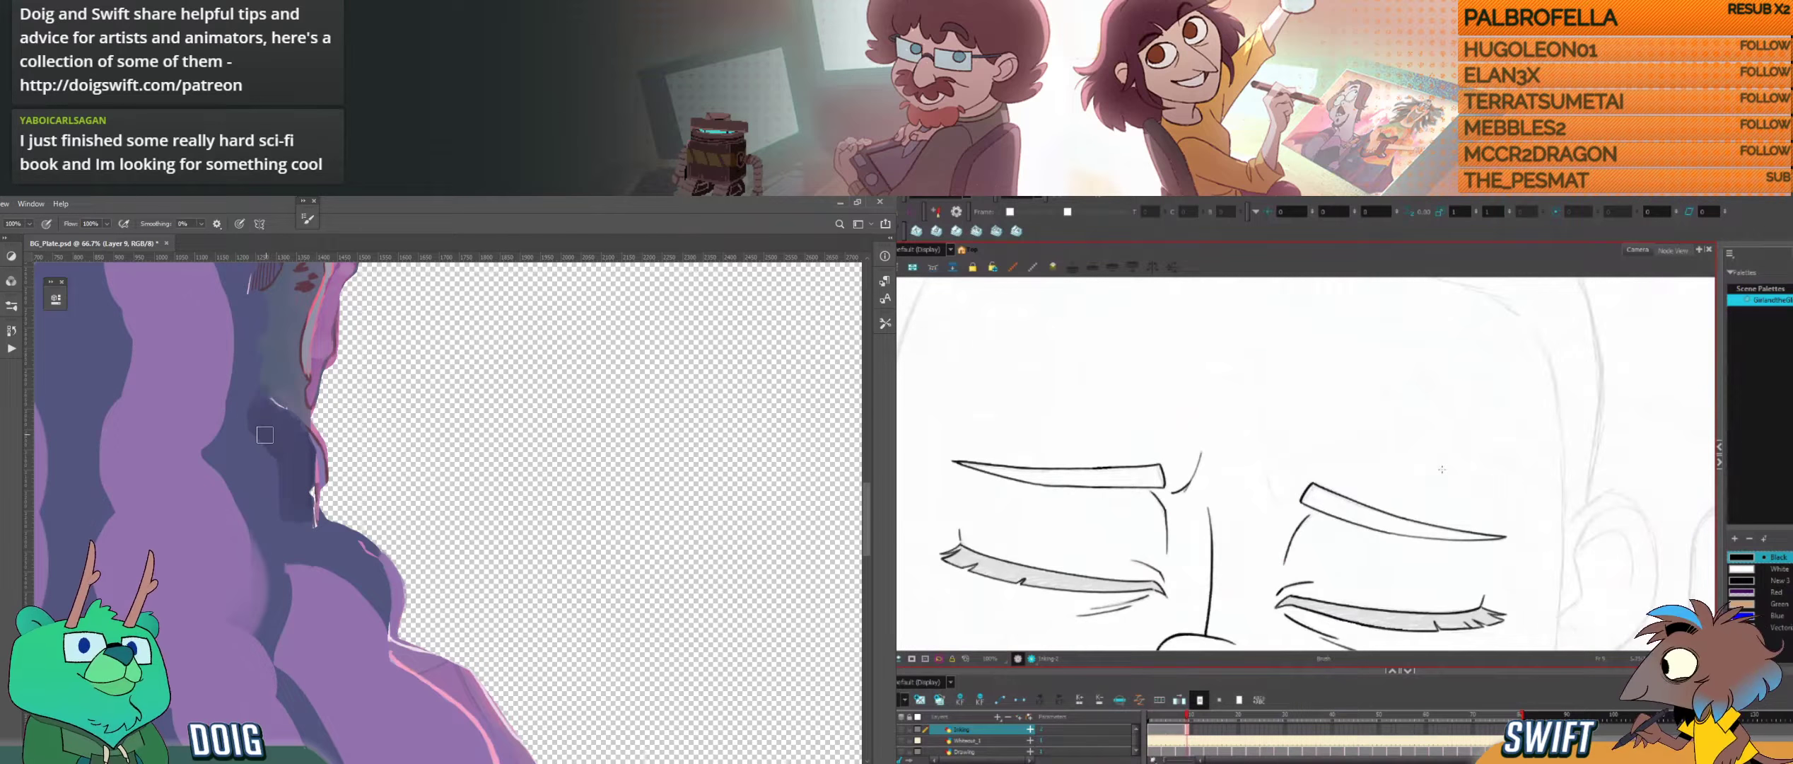
Step: Finish the pointed outer tip of the right eyebrow in Harmony and compare the drawing with its neighbours
drag(1442, 469, 1360, 423)
drag(1443, 517, 1452, 484)
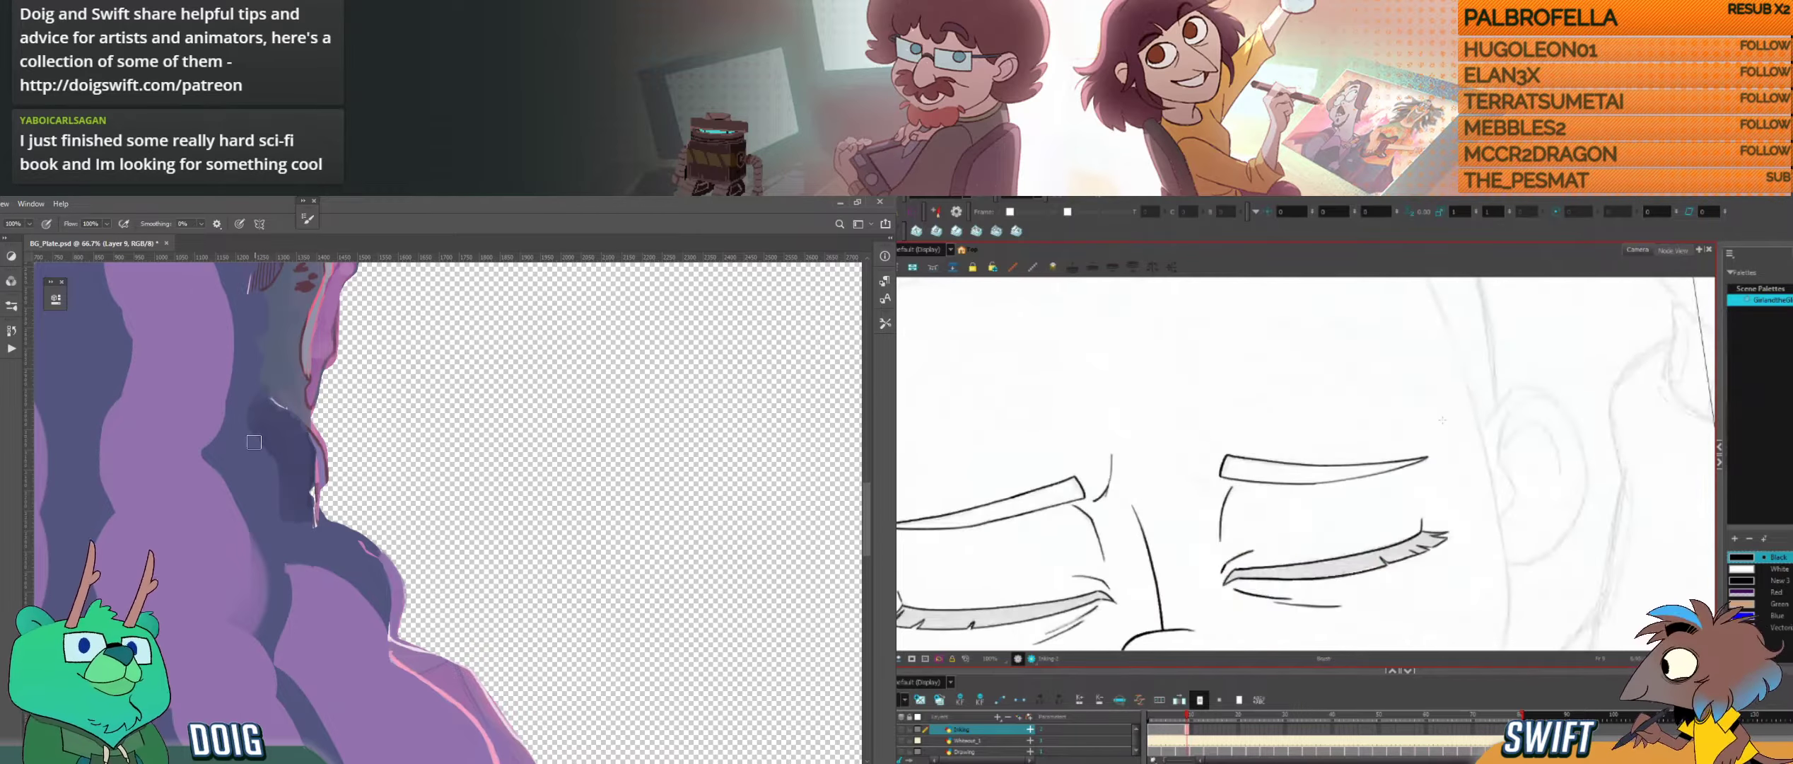
ctrl+click(1427, 457)
drag(1432, 460, 1436, 460)
key(comma)
drag(281, 502, 251, 433)
key(period)
key(comma)
key(period)
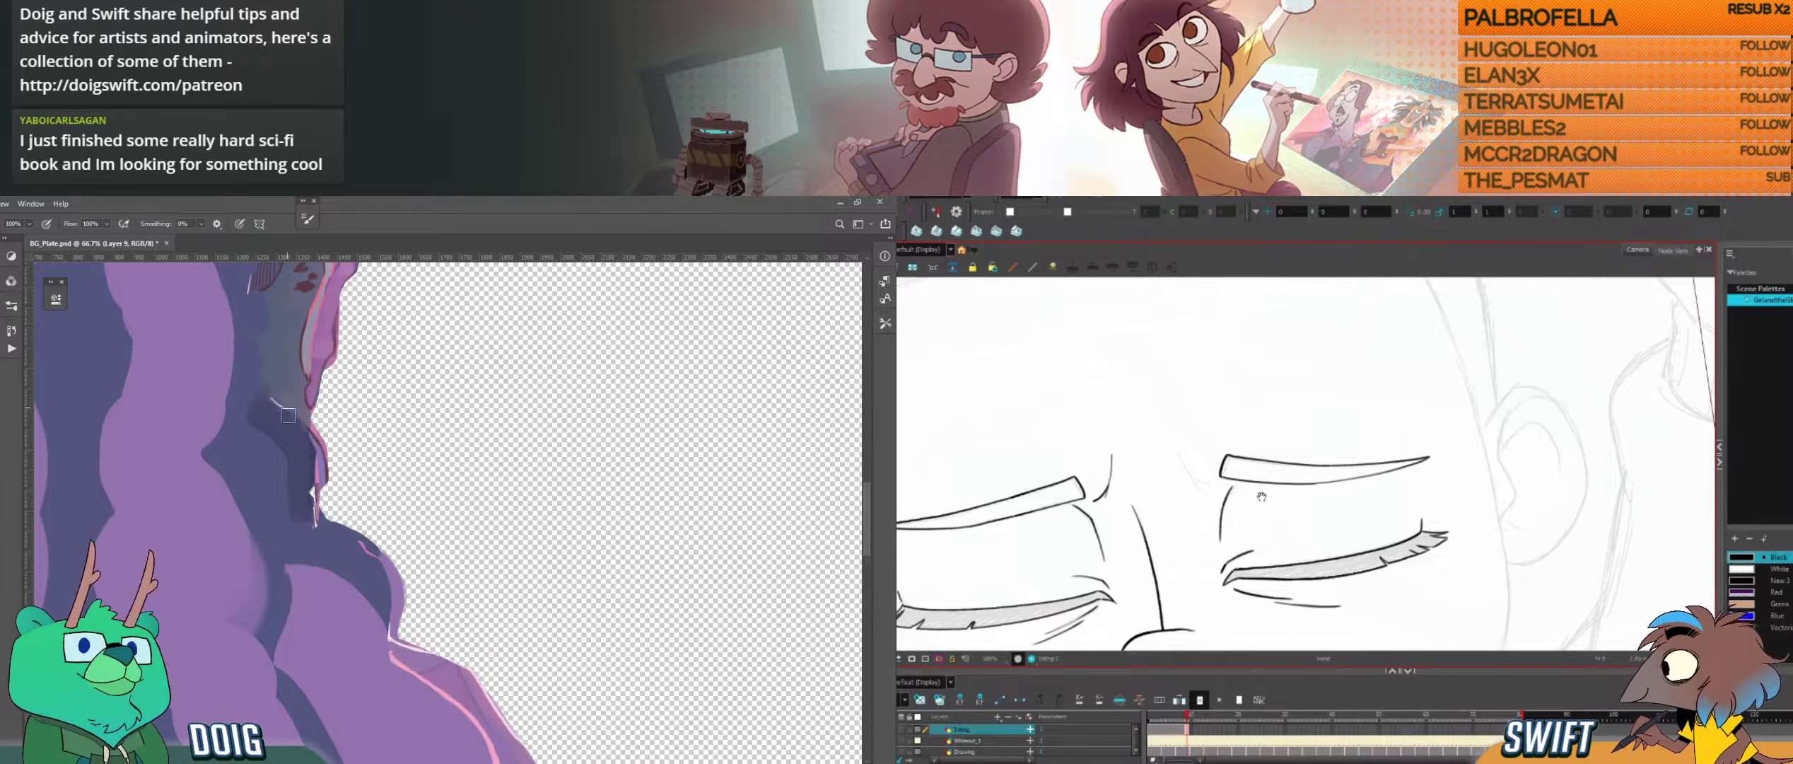
Step: Ink a short frown crease beside the right eyebrow's inner end, comparing neighbouring drawings and undoing faulty strokes
mouse_move(1250, 504)
mouse_down()
mouse_move(1290, 522)
mouse_move(1221, 532)
mouse_move(1210, 501)
mouse_up()
key(alt)
drag(295, 535, 367, 439)
drag(1239, 515, 1245, 529)
drag(367, 439, 364, 463)
drag(1245, 530, 1246, 532)
drag(364, 463, 362, 475)
drag(1246, 532, 1245, 532)
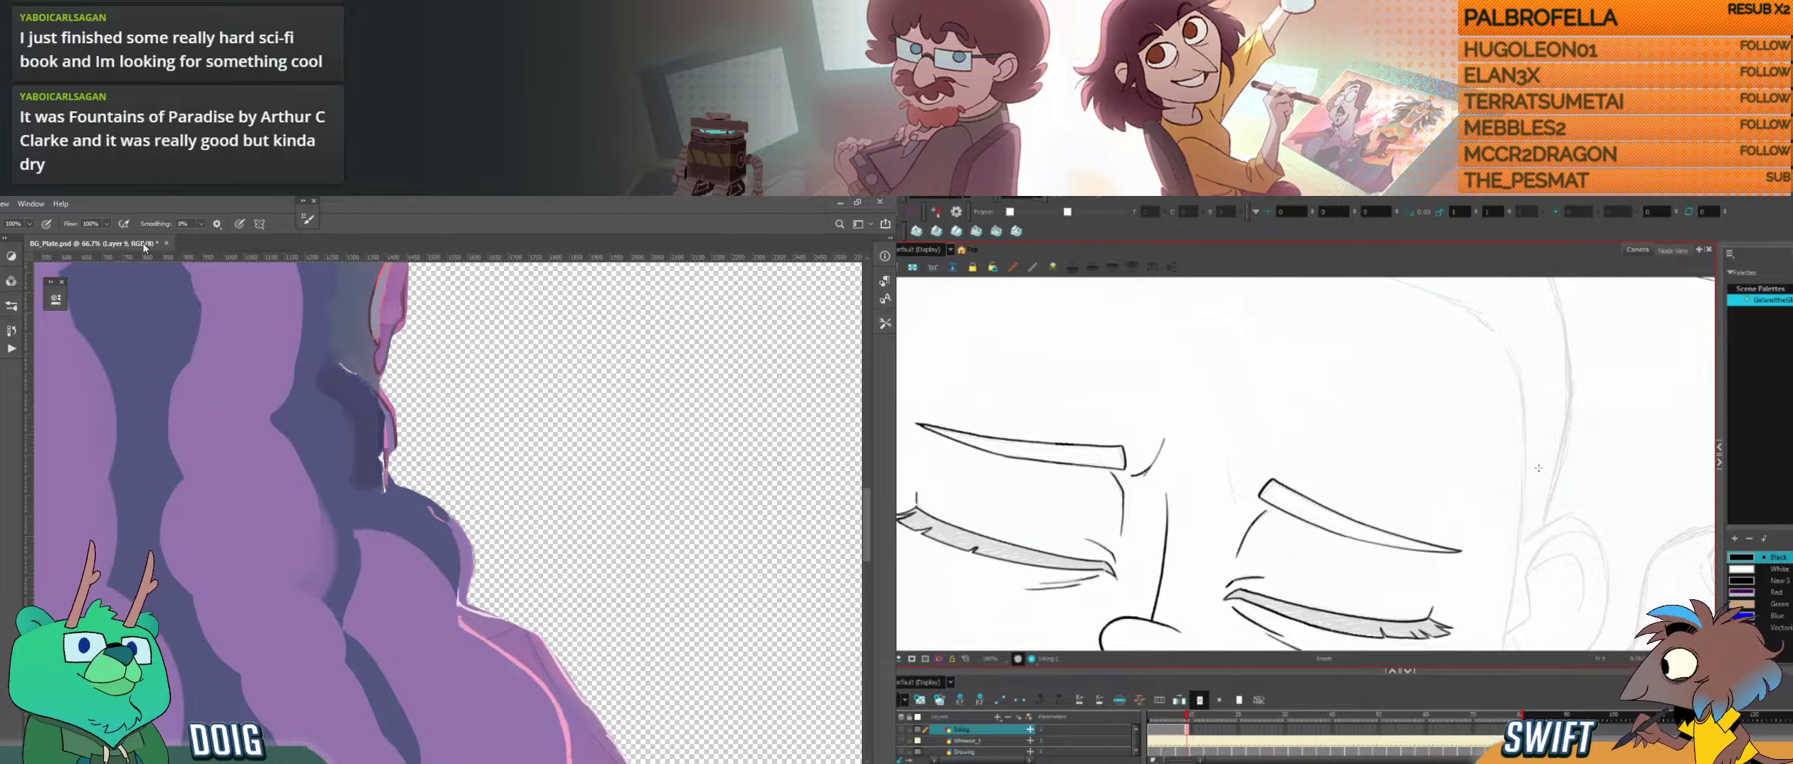
mouse_move(1237, 468)
mouse_down()
mouse_move(1244, 517)
mouse_move(1226, 489)
mouse_move(1234, 508)
mouse_move(1250, 473)
mouse_up()
key(f)
key(g)
key(ctrl+z)
key(ctrl+z)
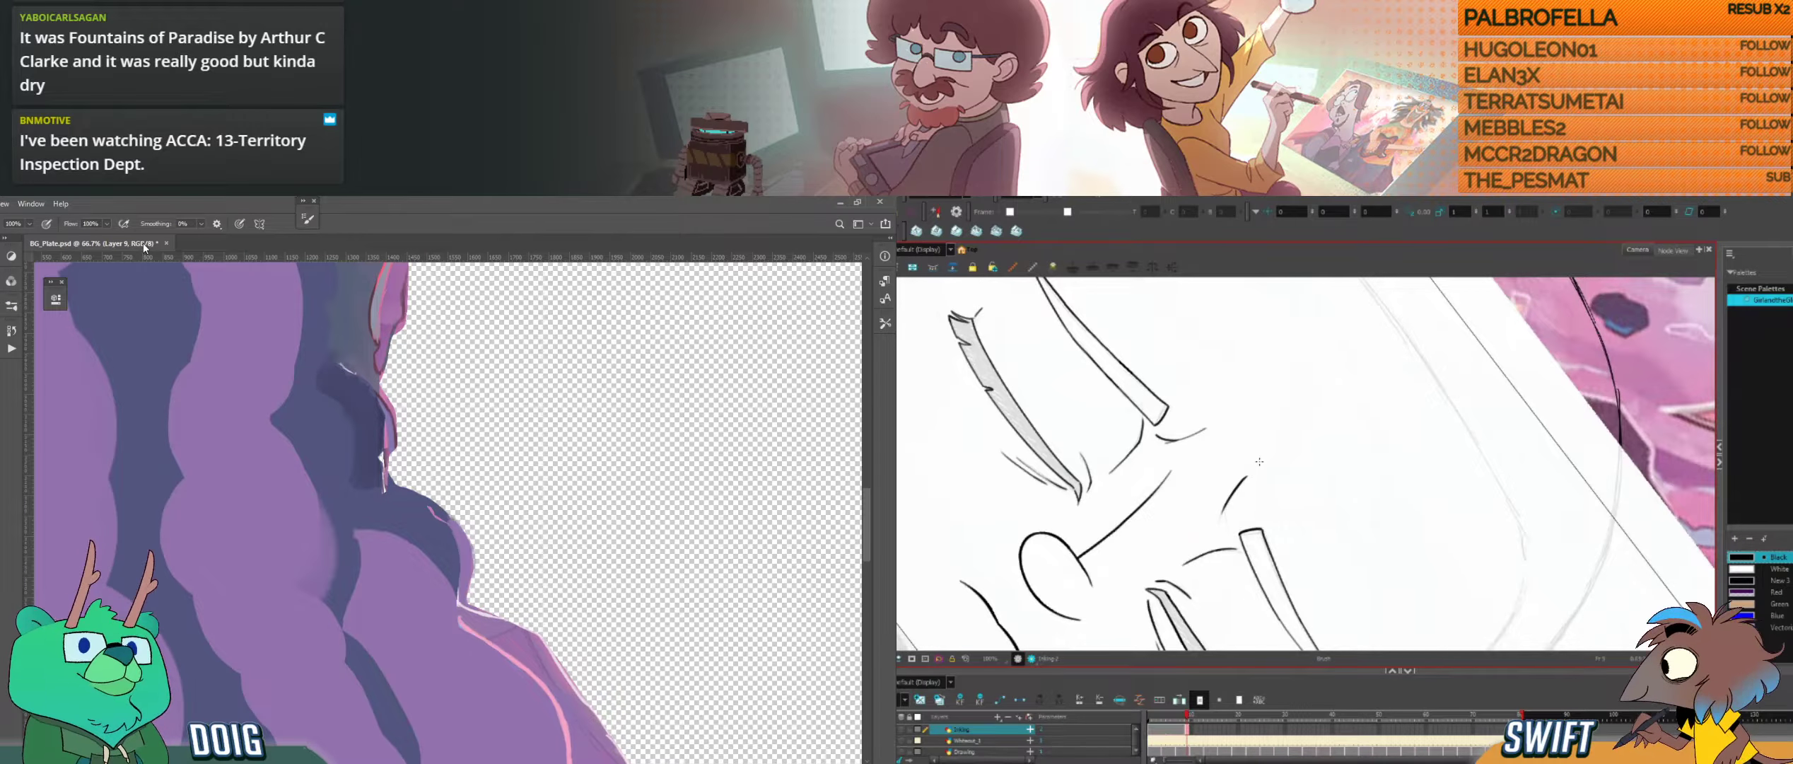
key(ctrl+z)
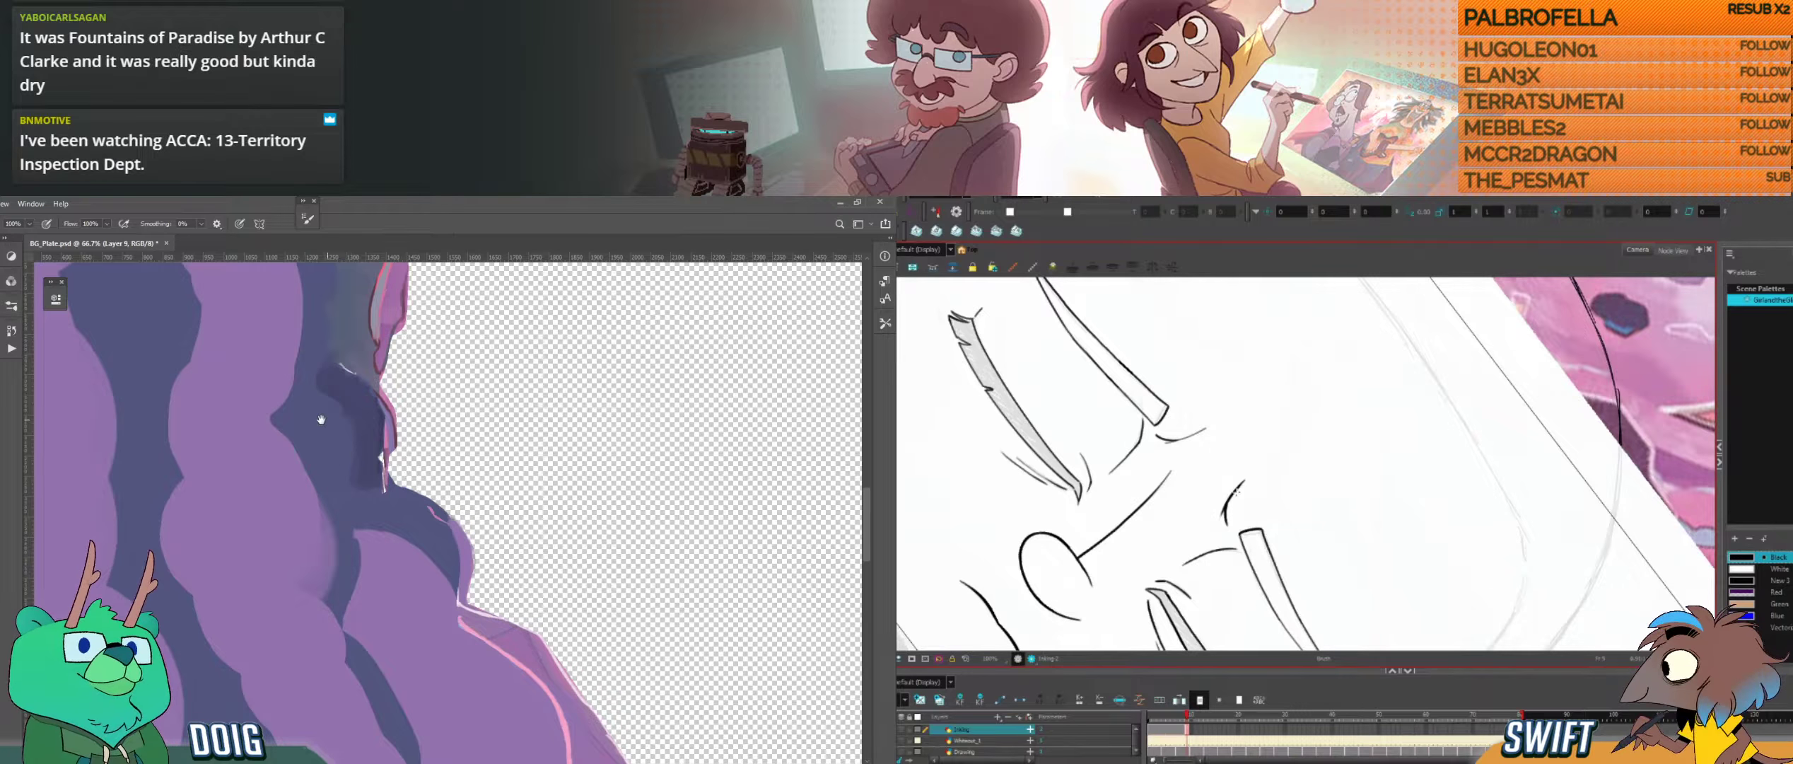
Step: Sample the dark blue in Photoshop again and touch up the shadow beside the hole's edge below the grey rock
drag(321, 419, 376, 528)
key(i)
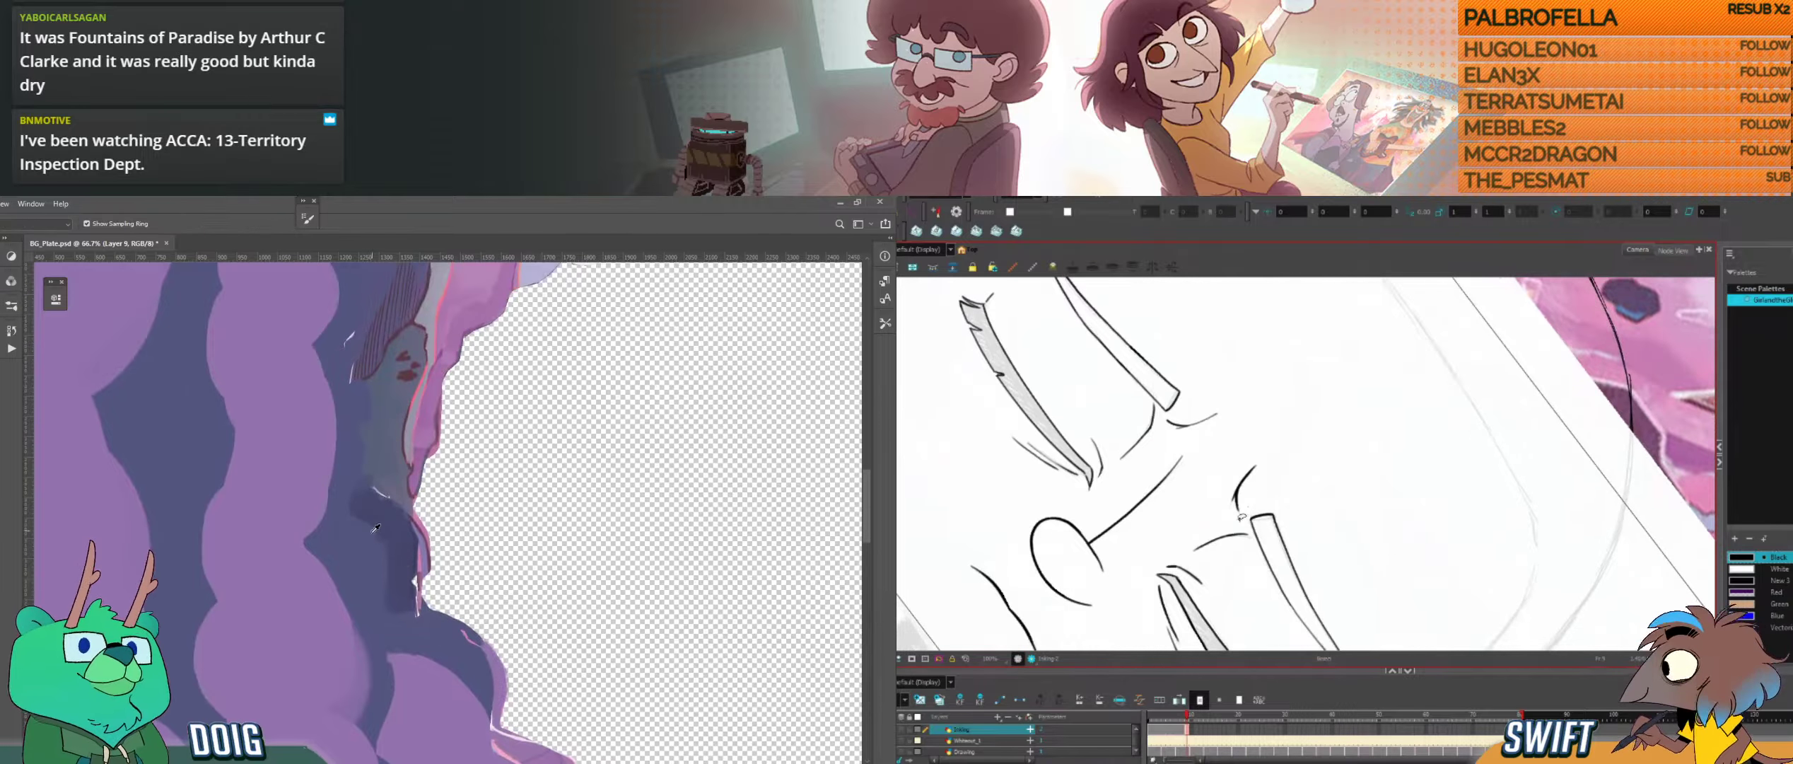
click(376, 528)
key(b)
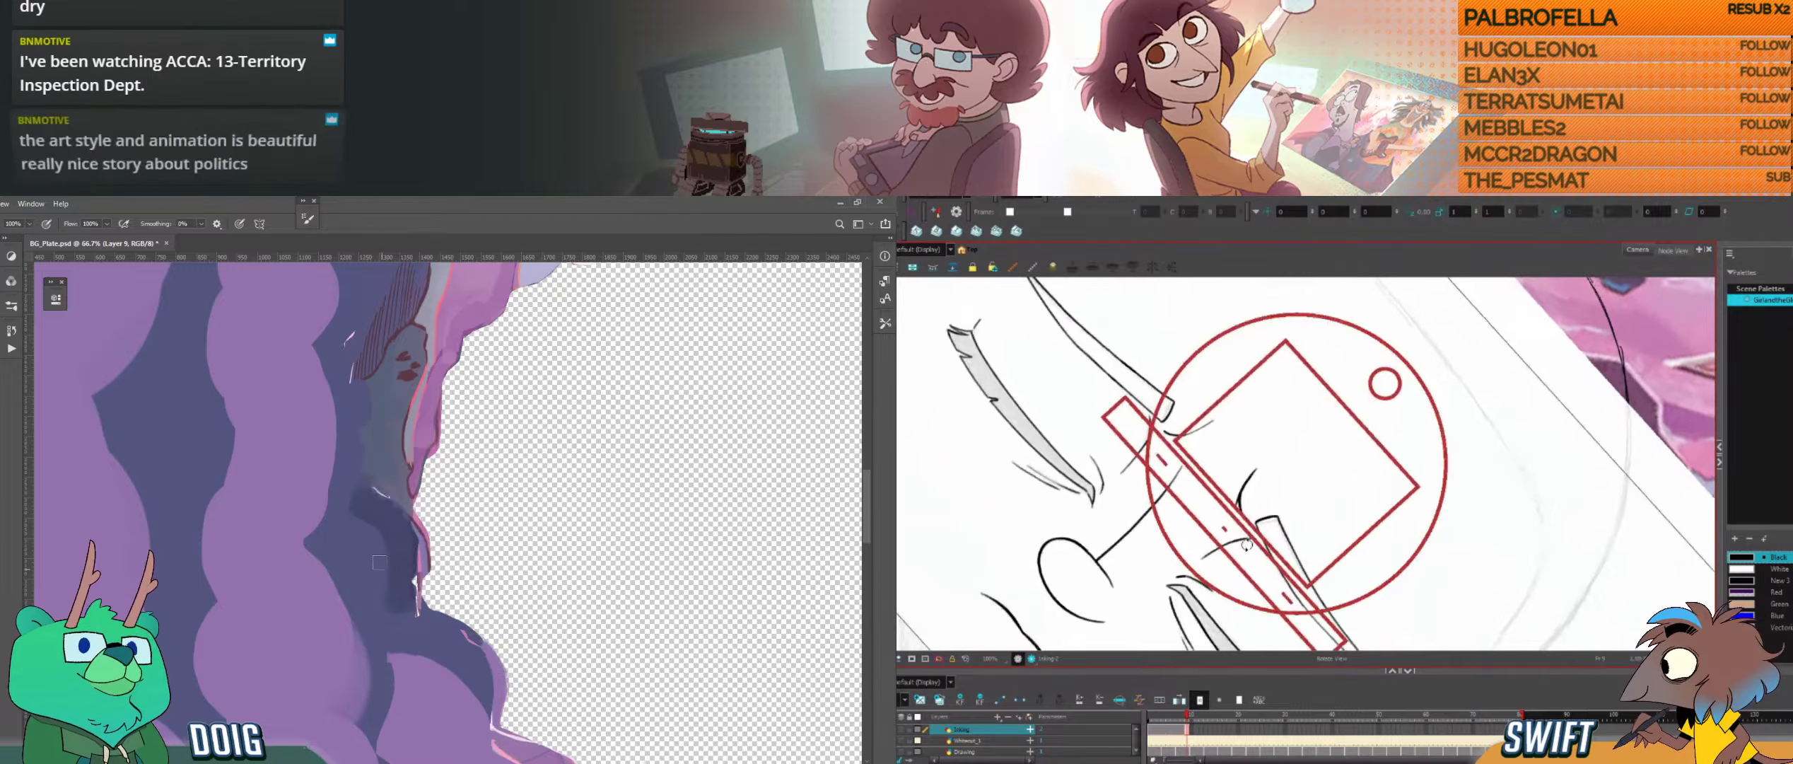
drag(1246, 545, 1255, 536)
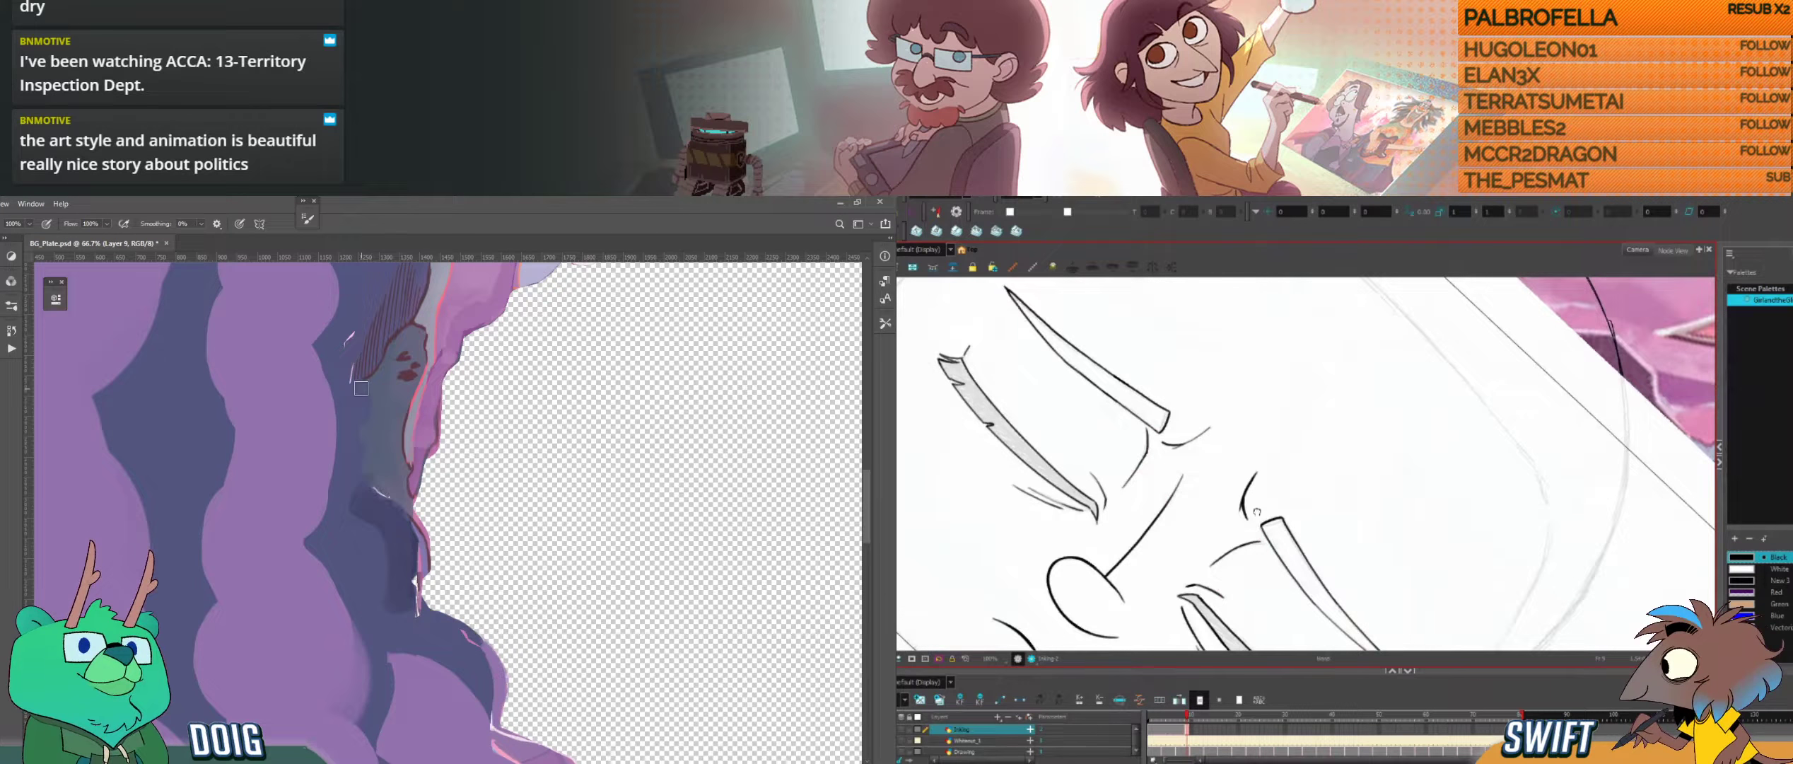
drag(1256, 512, 1260, 515)
mouse_move(380, 500)
mouse_down()
mouse_move(360, 459)
mouse_move(363, 502)
mouse_up()
alt+click(353, 490)
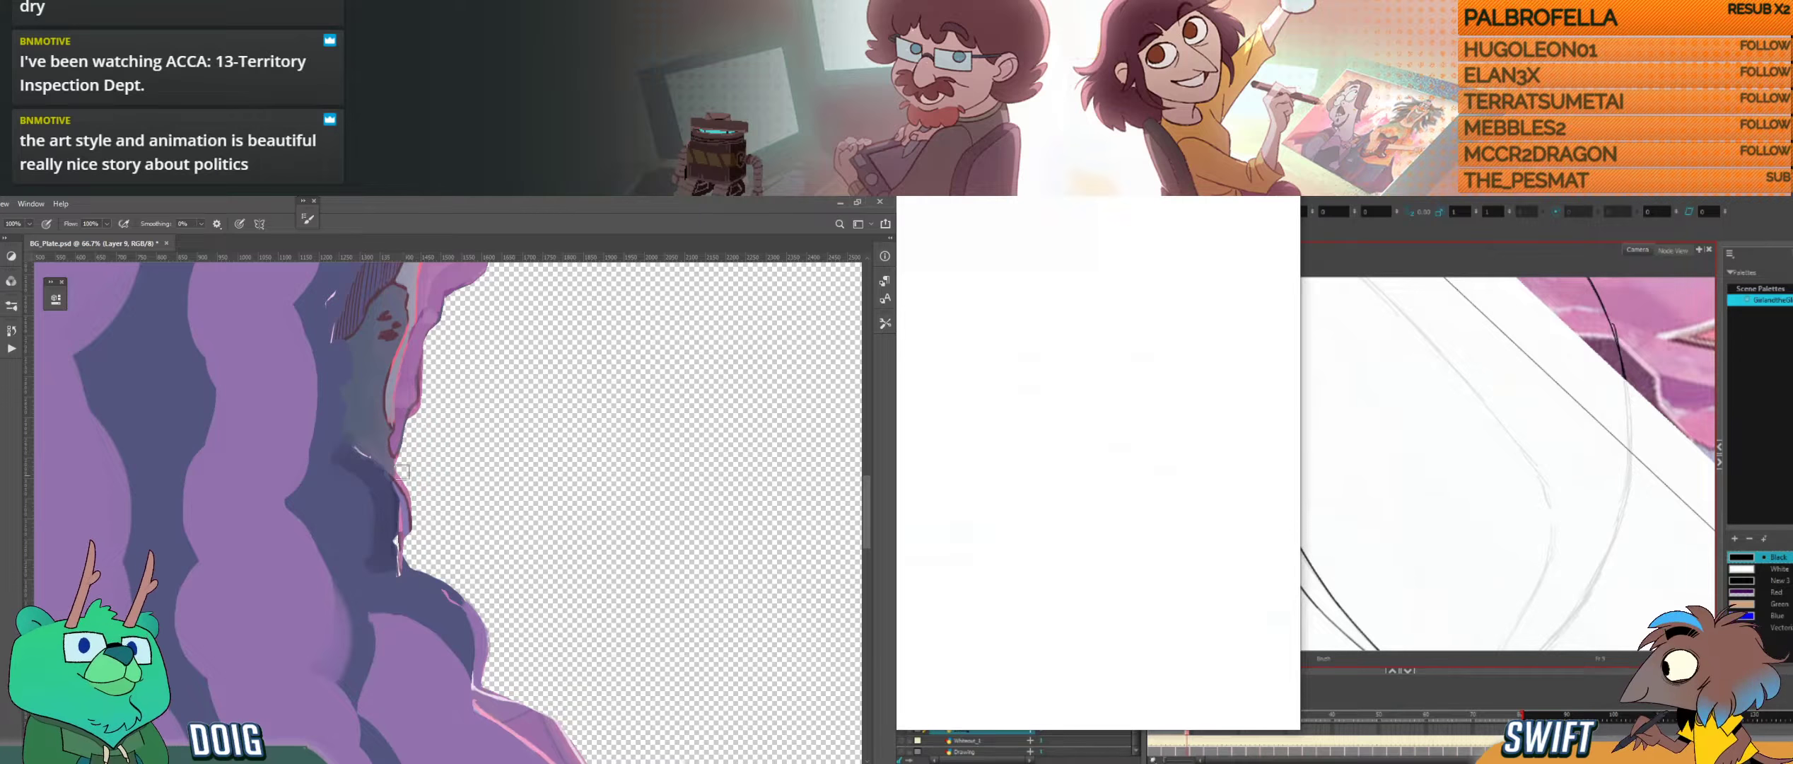
Step: Sample the light lilac and extend the pale highlight down the purple slope below the hole, widening its lower end
drag(432, 322, 299, 470)
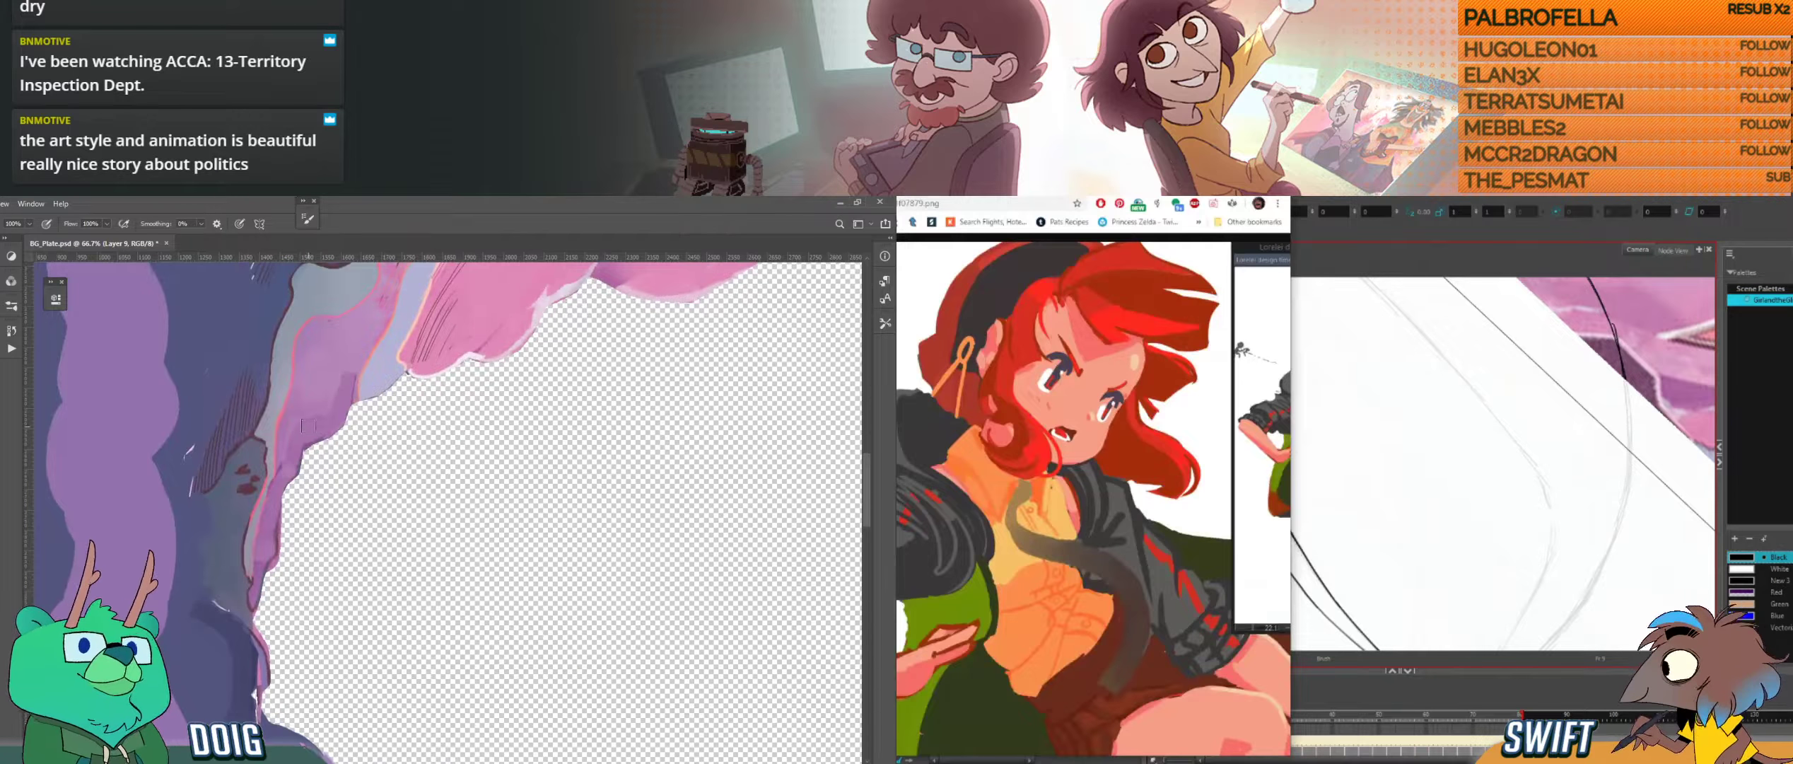
key(ctrl+minus)
key(ctrl+minus)
drag(417, 639, 233, 297)
drag(447, 452, 280, 448)
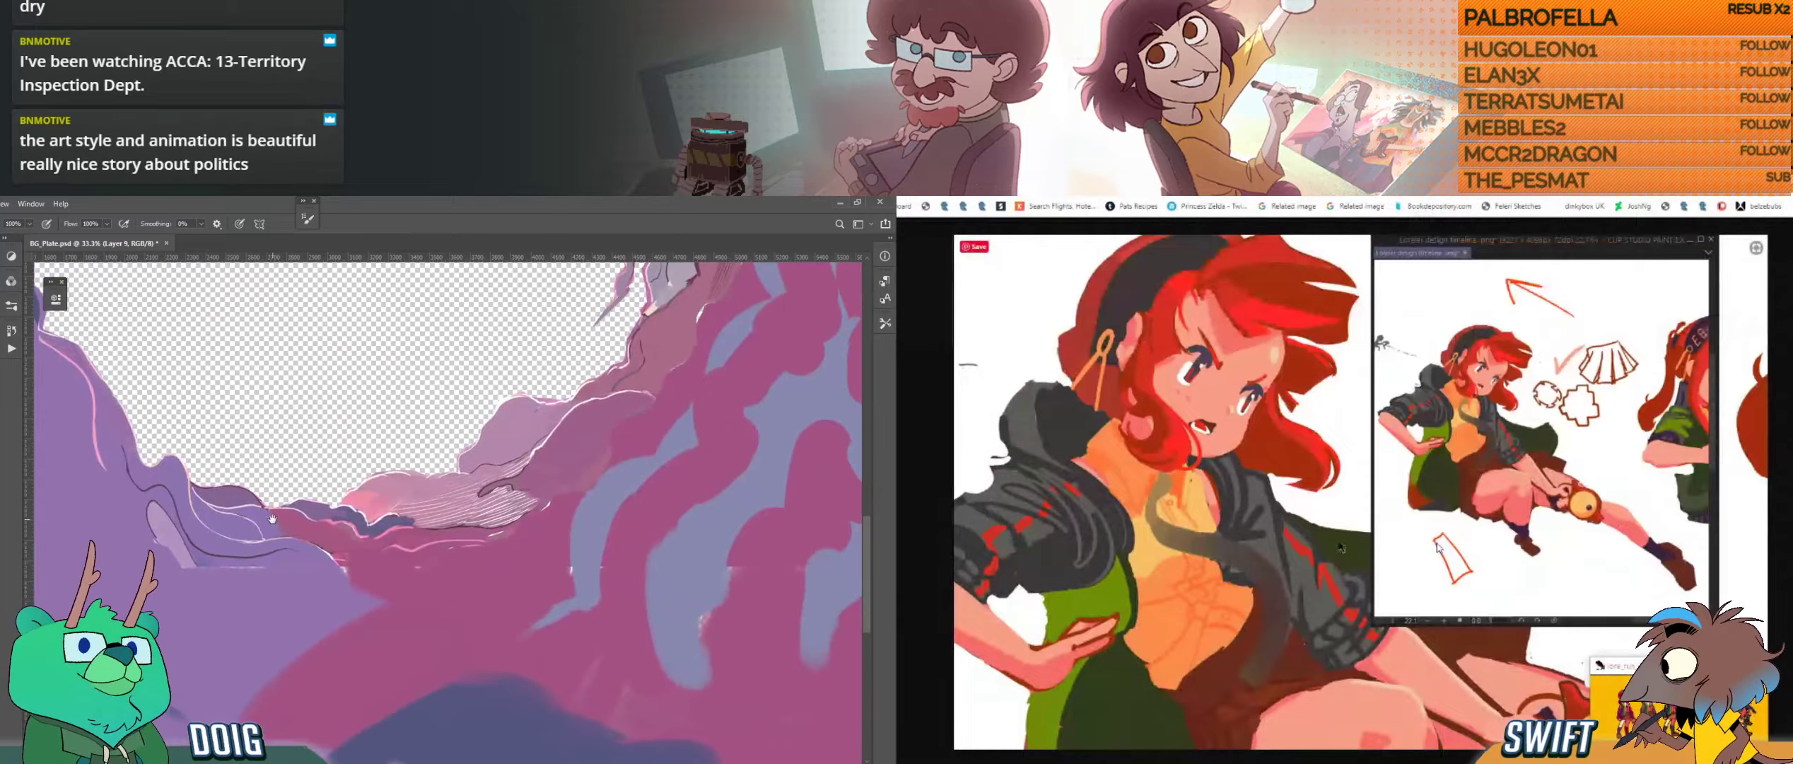
drag(272, 519, 280, 454)
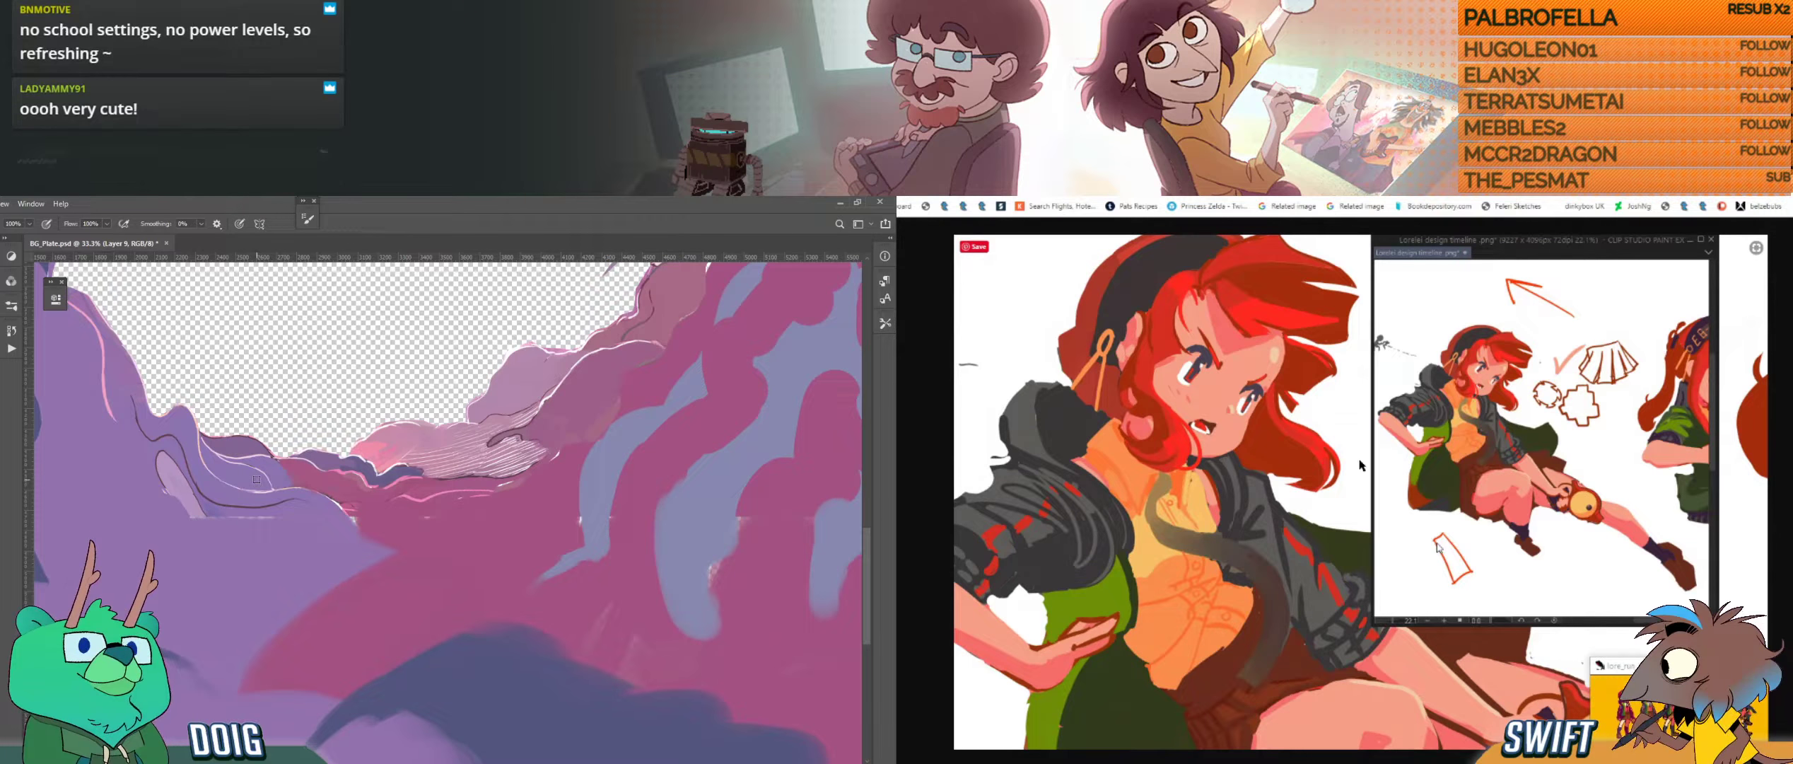
drag(270, 523, 356, 448)
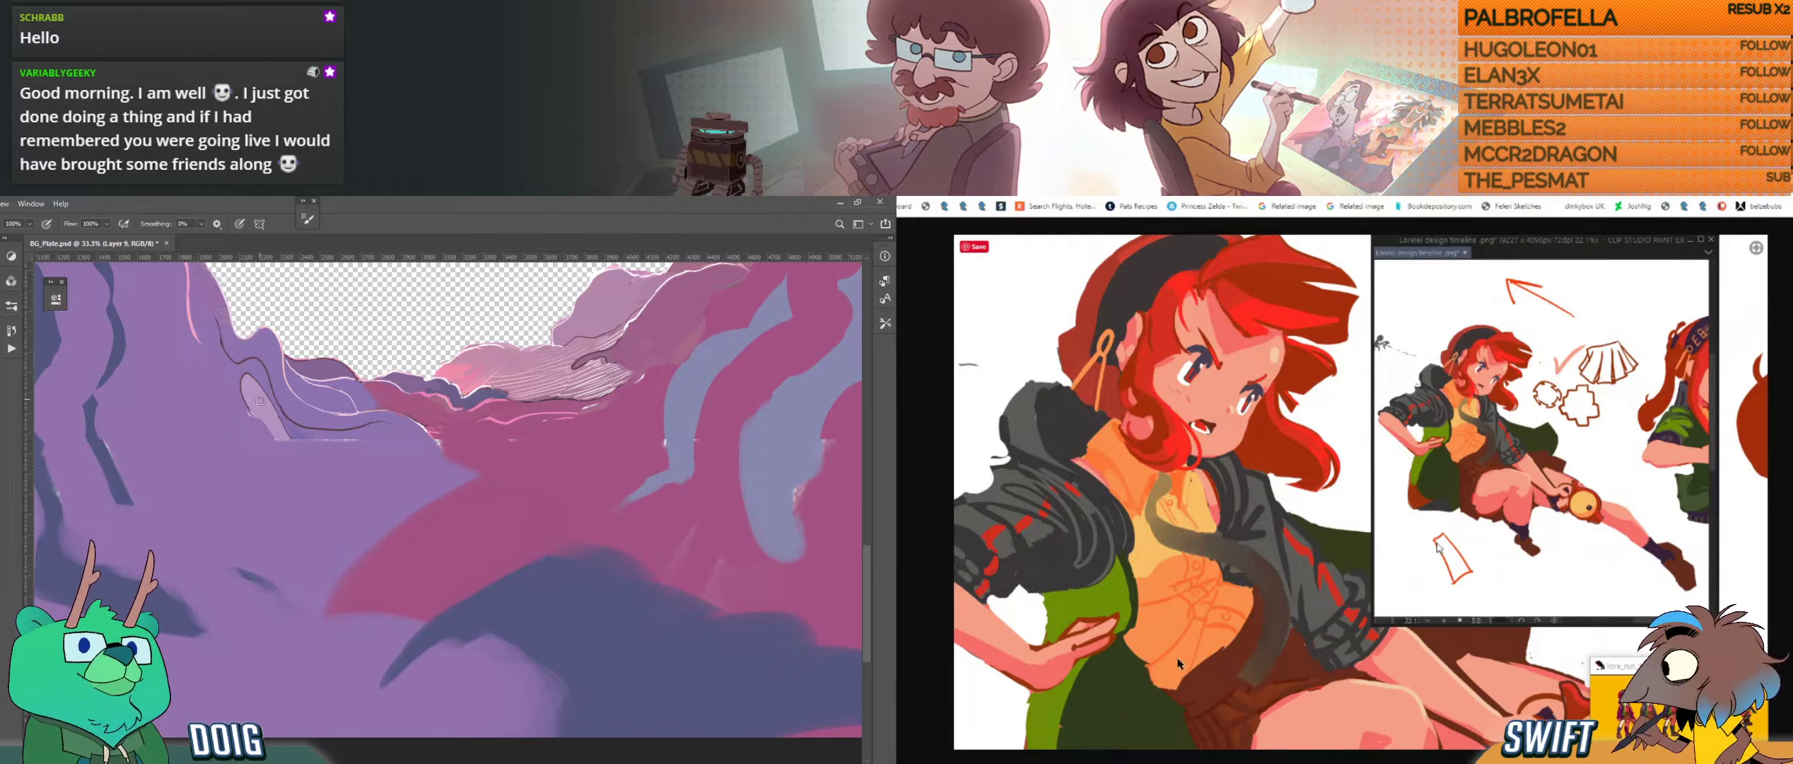
key(alt)
alt+click(280, 432)
drag(278, 434, 318, 477)
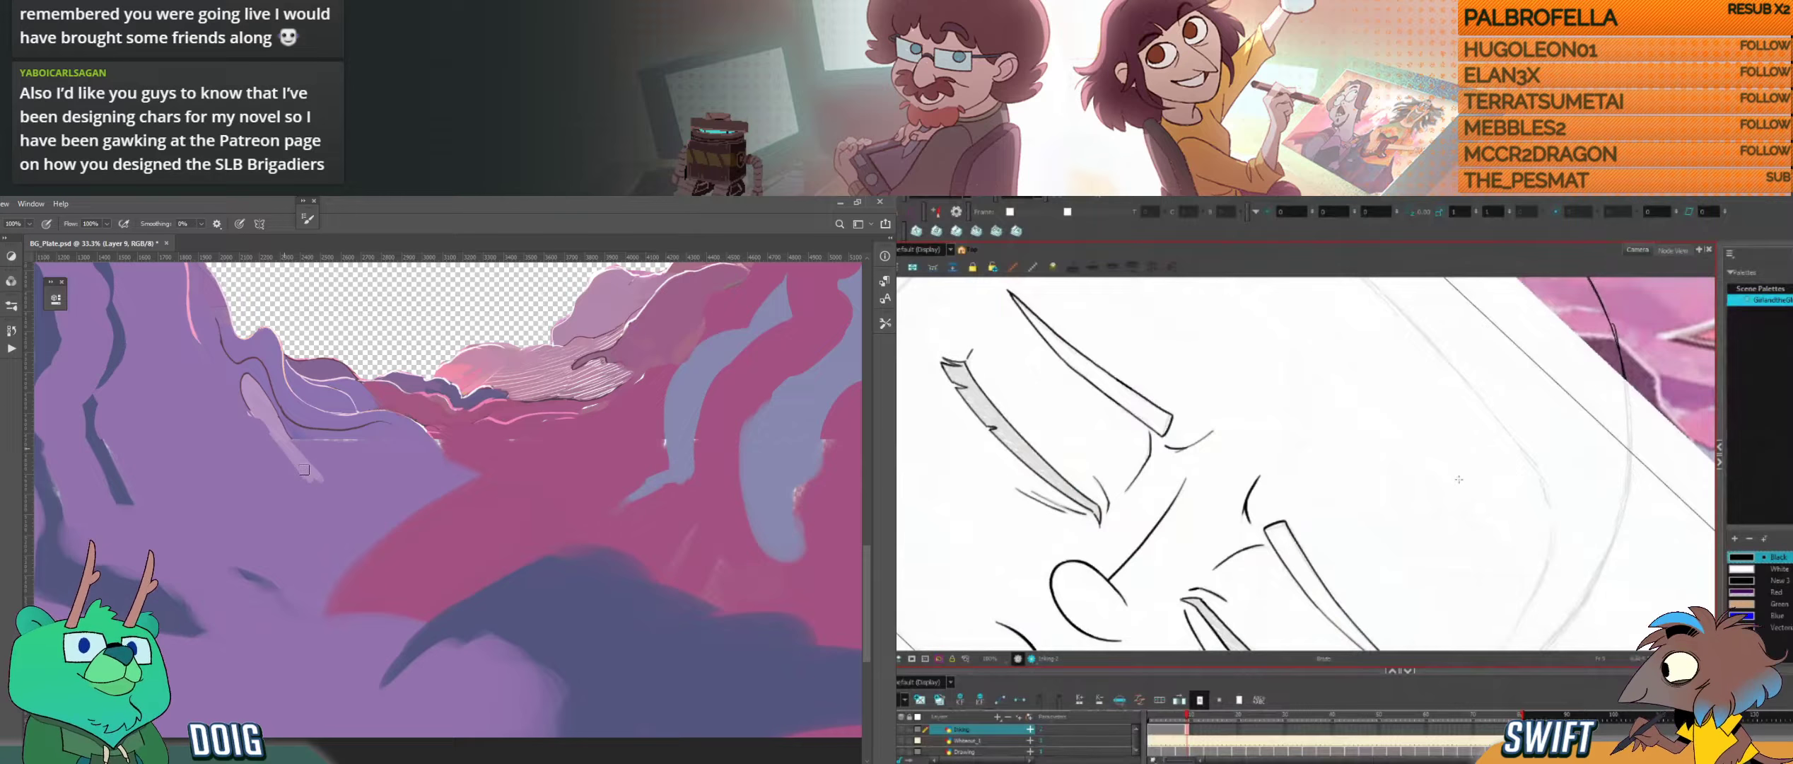
drag(304, 470, 327, 500)
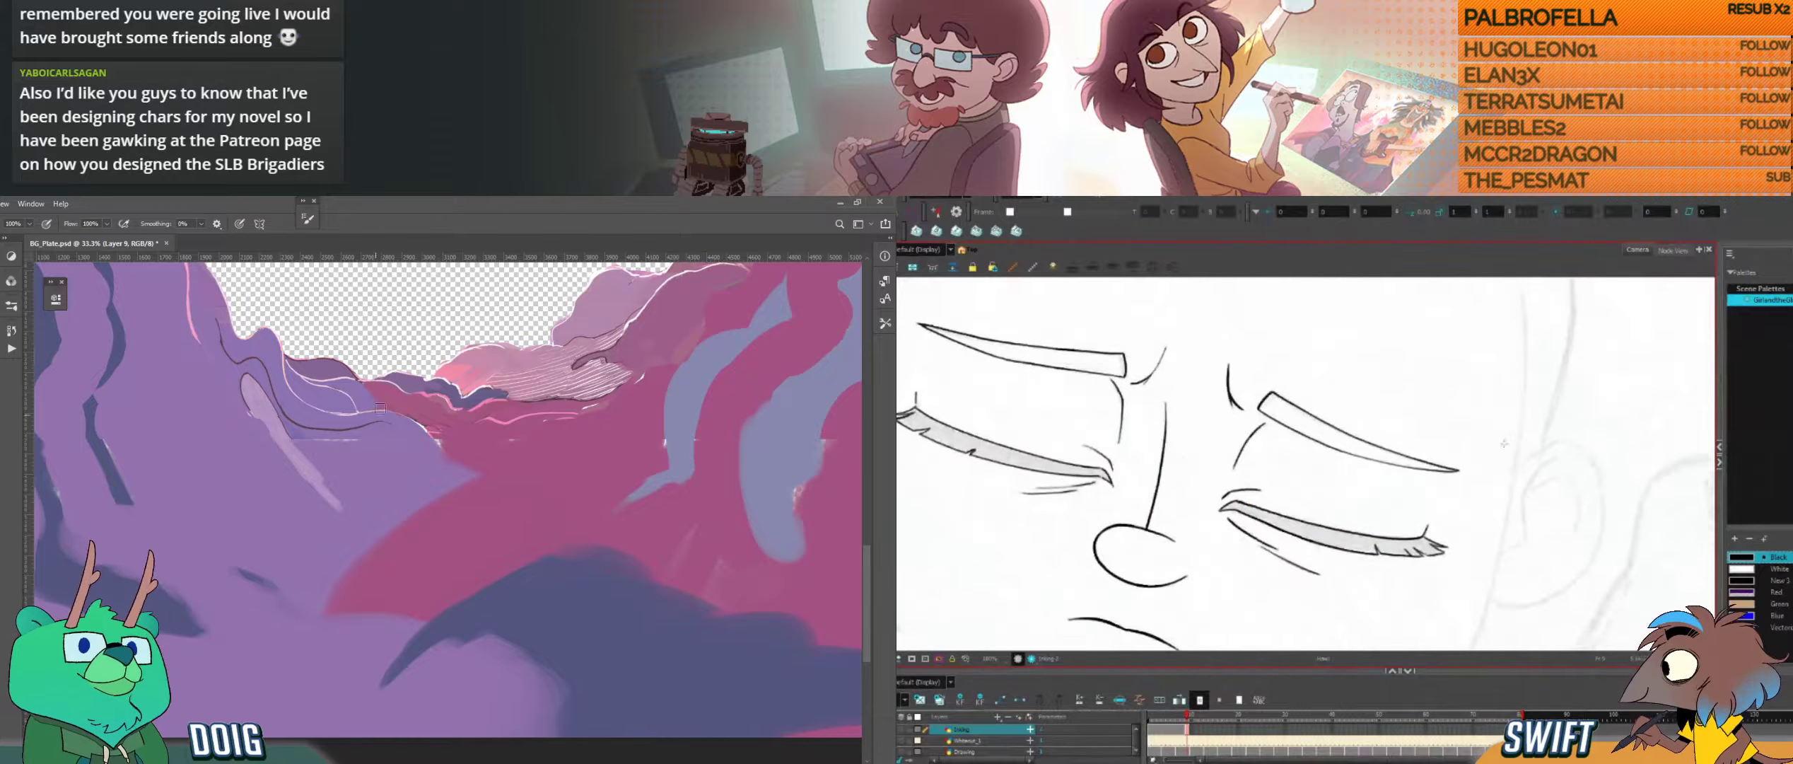
mouse_move(384, 495)
mouse_down()
mouse_move(374, 512)
mouse_move(345, 494)
mouse_move(390, 490)
mouse_move(376, 521)
mouse_up()
drag(300, 458, 316, 470)
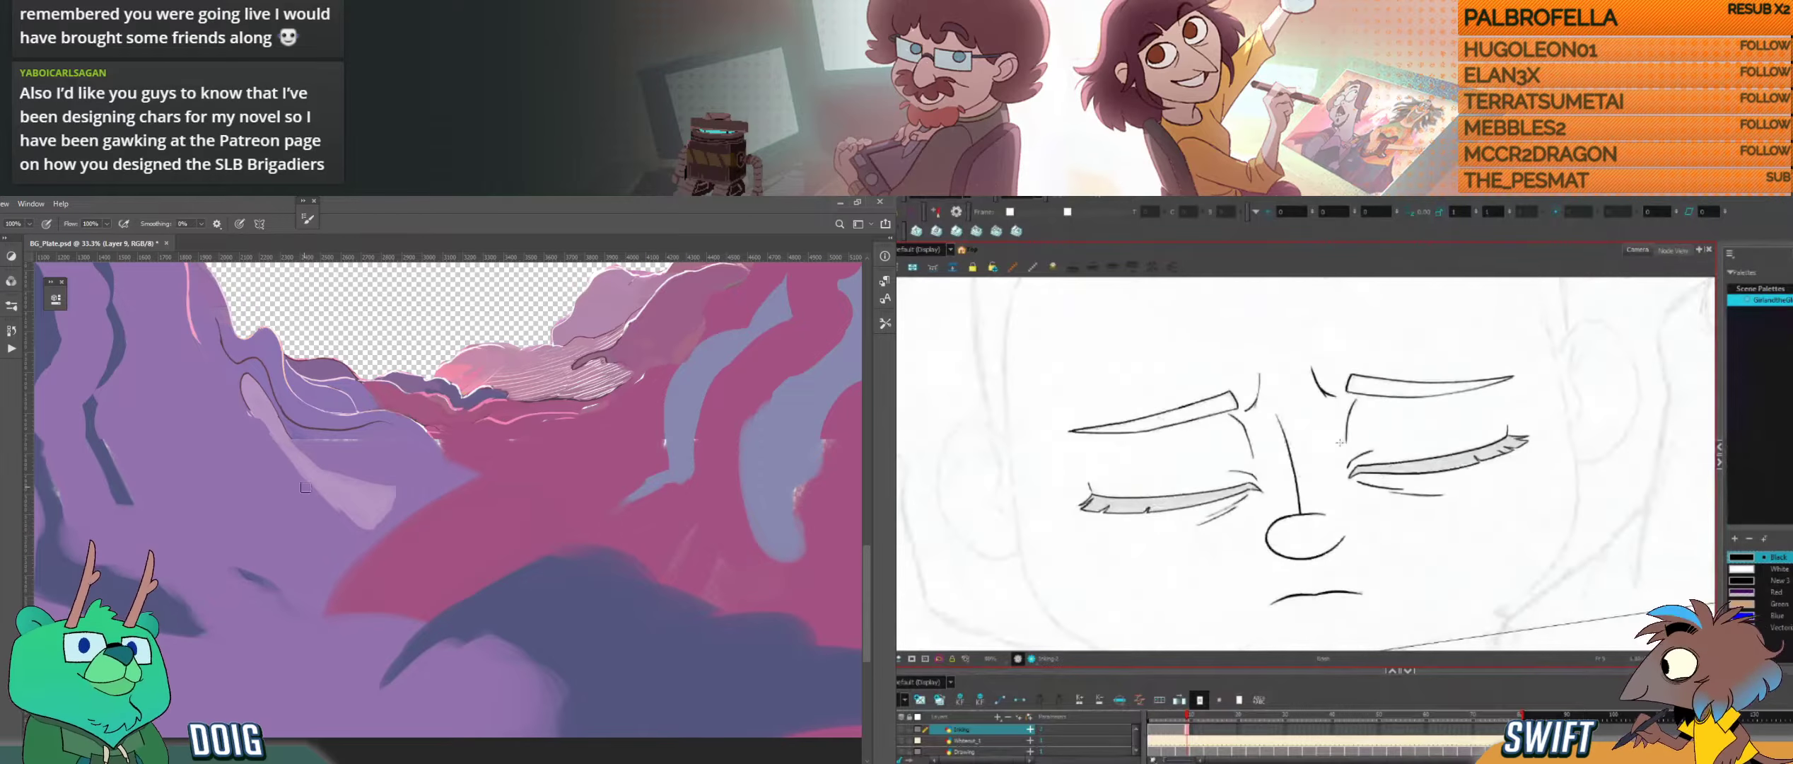
Step: Sample the dark blue and extend the shadow strip down the purple slope toward the dark patch
key(ctrl+minus)
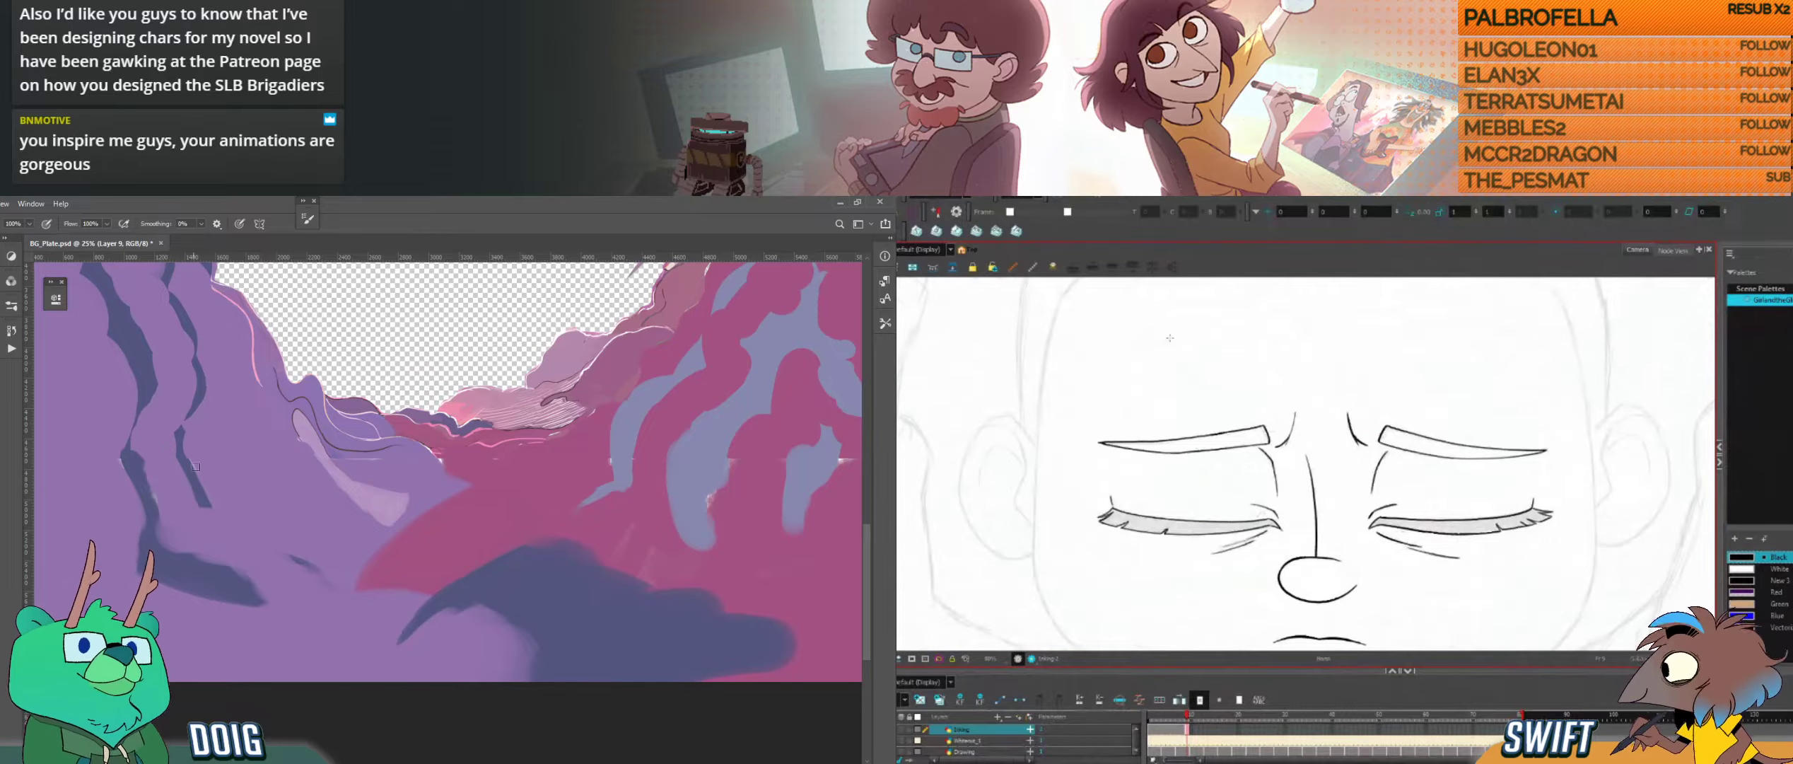
key(i)
key(b)
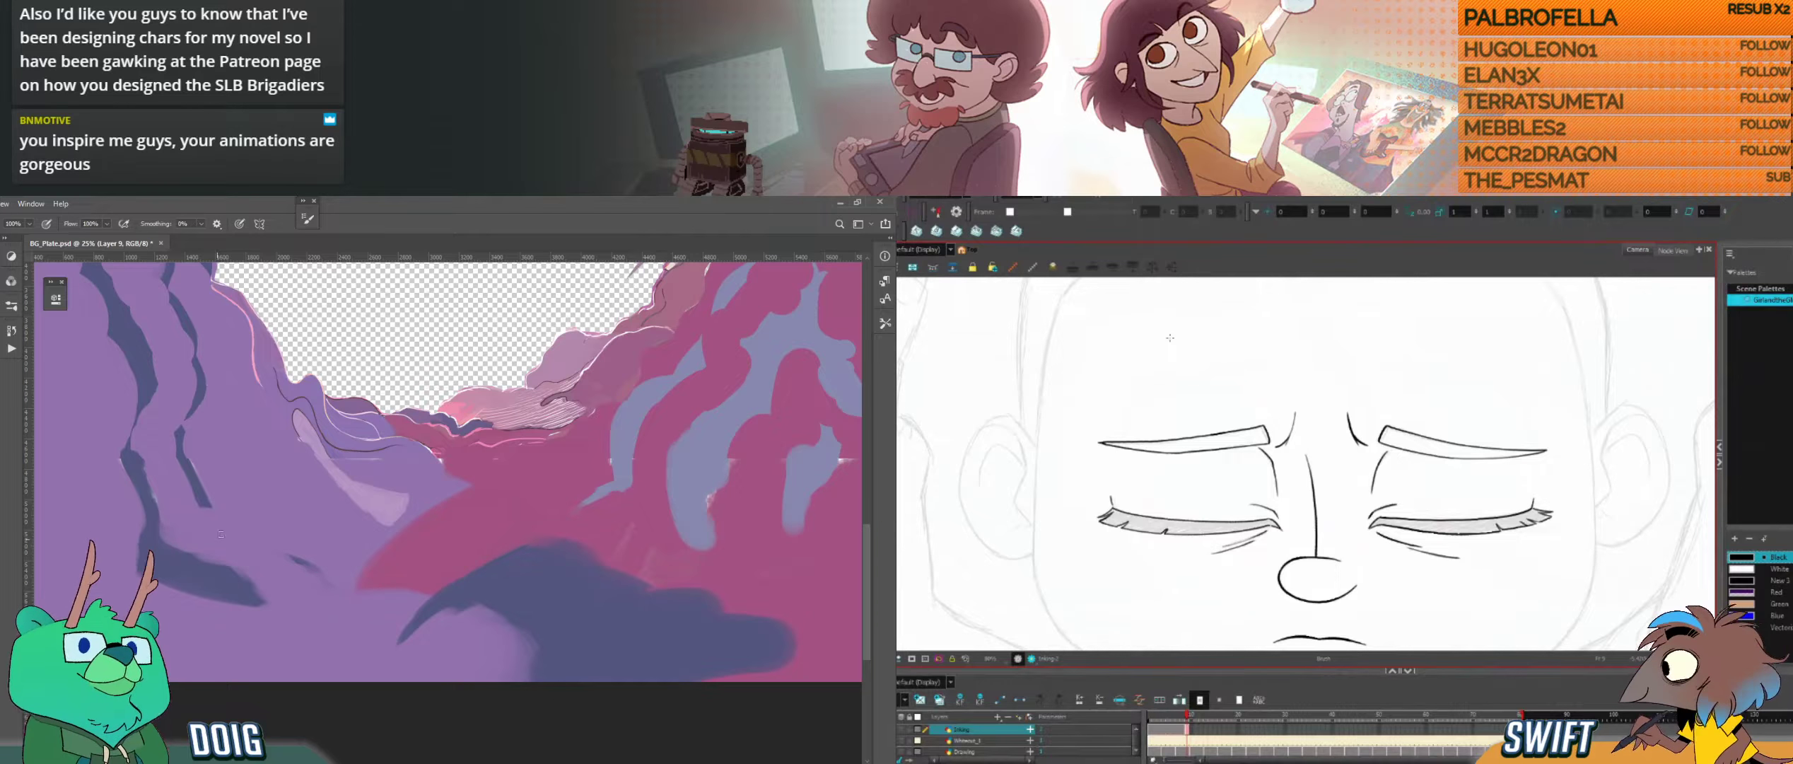
drag(471, 387, 344, 457)
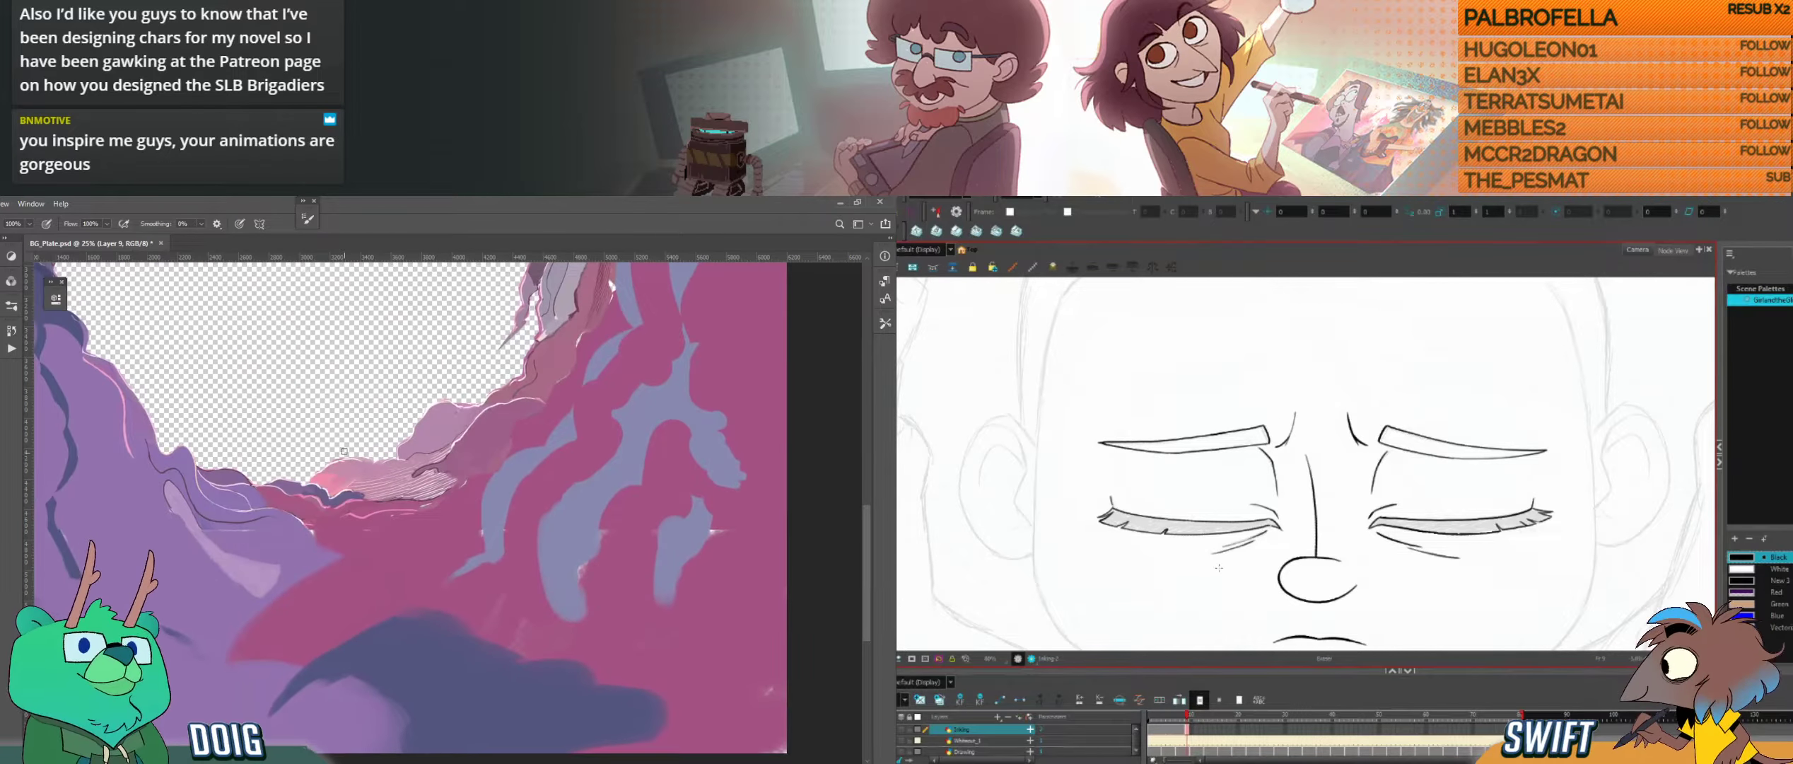
key(ctrl+plus)
key(ctrl+plus)
key(ctrl+plus)
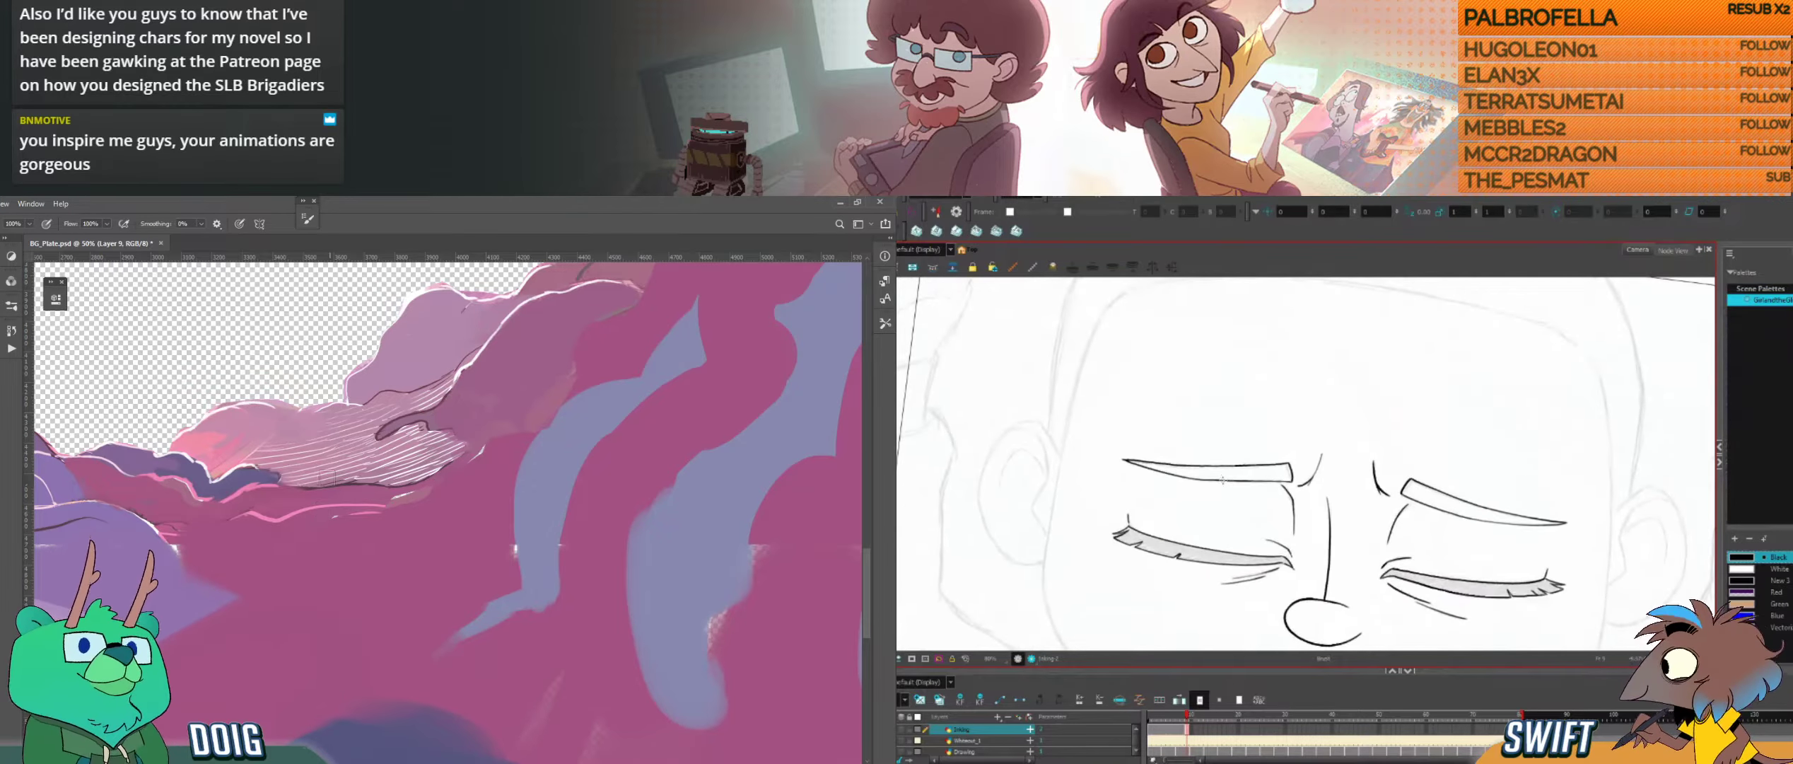
key(i)
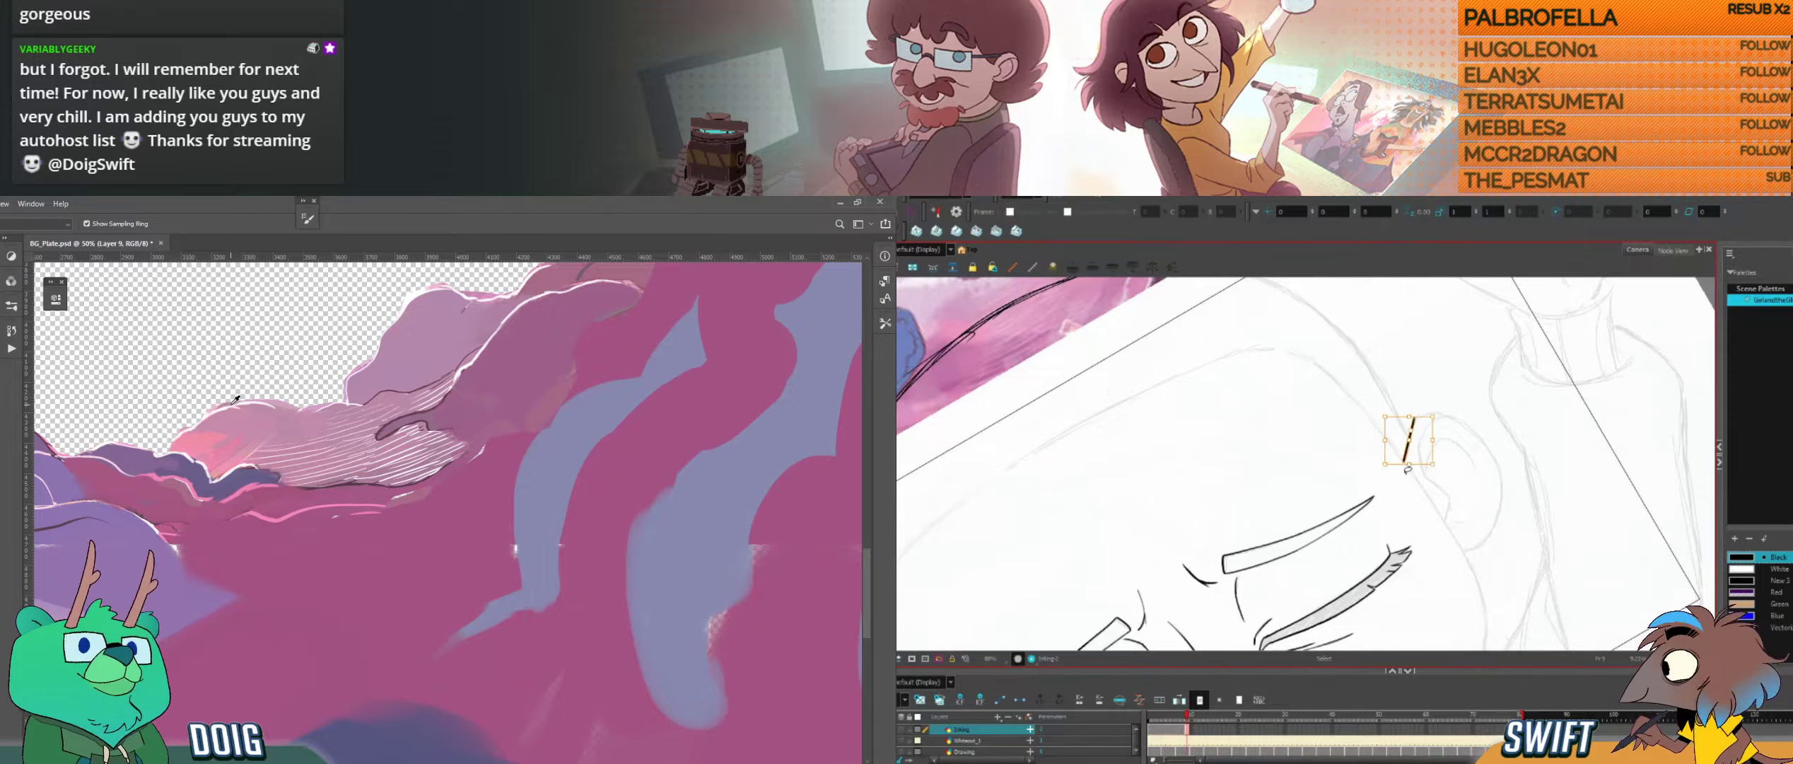
Step: Adjust the short ink stroke where the right ear meets the head in Harmony and compare it with the neighbouring drawings
click(1410, 438)
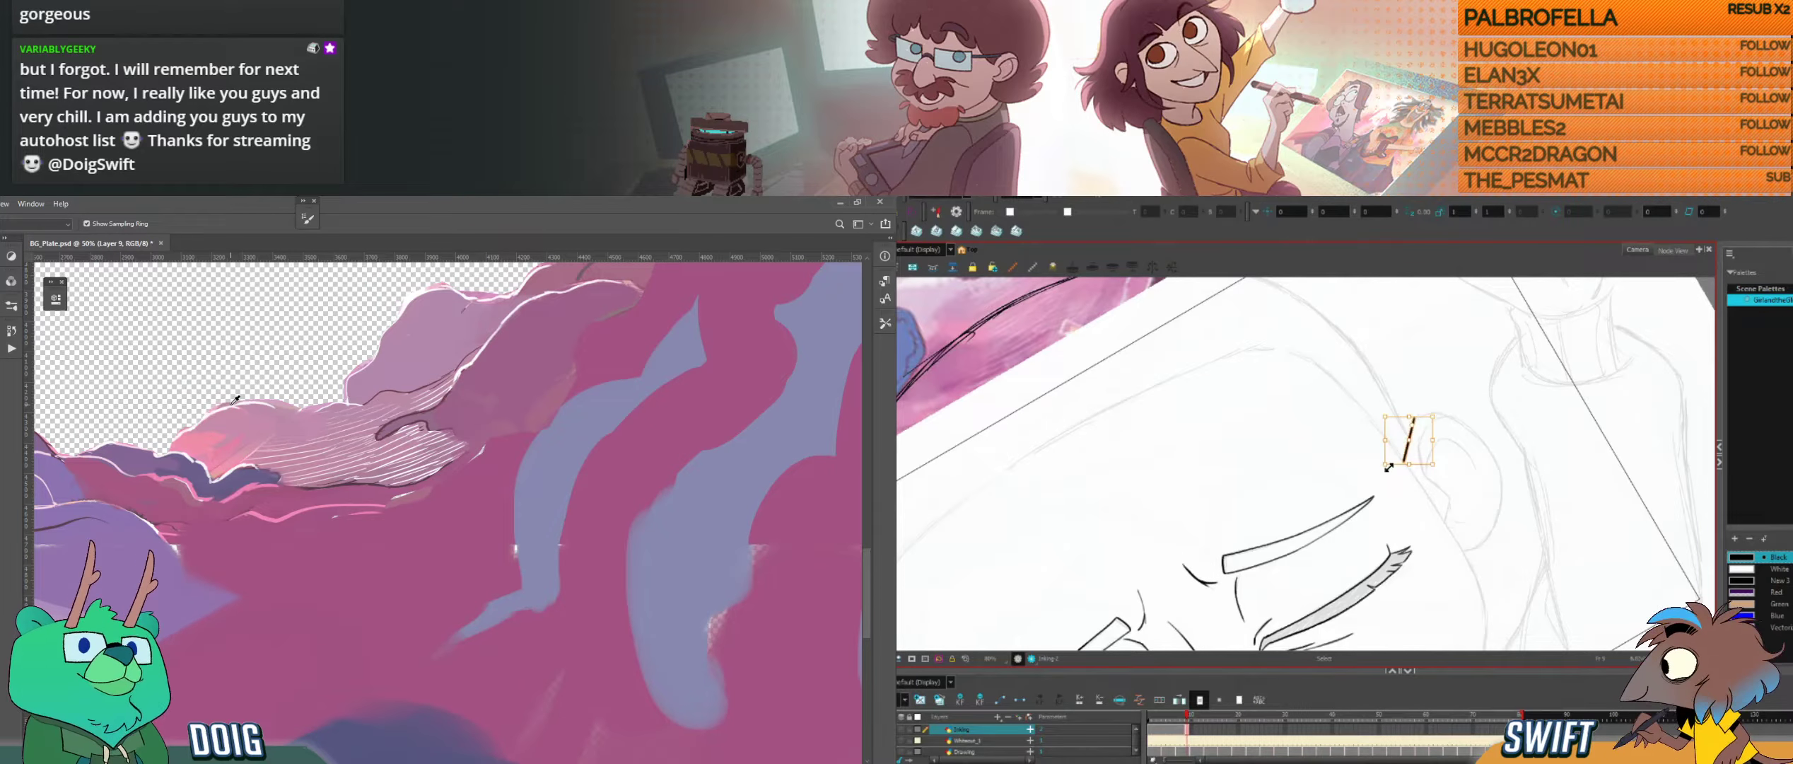
drag(1393, 473, 1389, 475)
click(1438, 482)
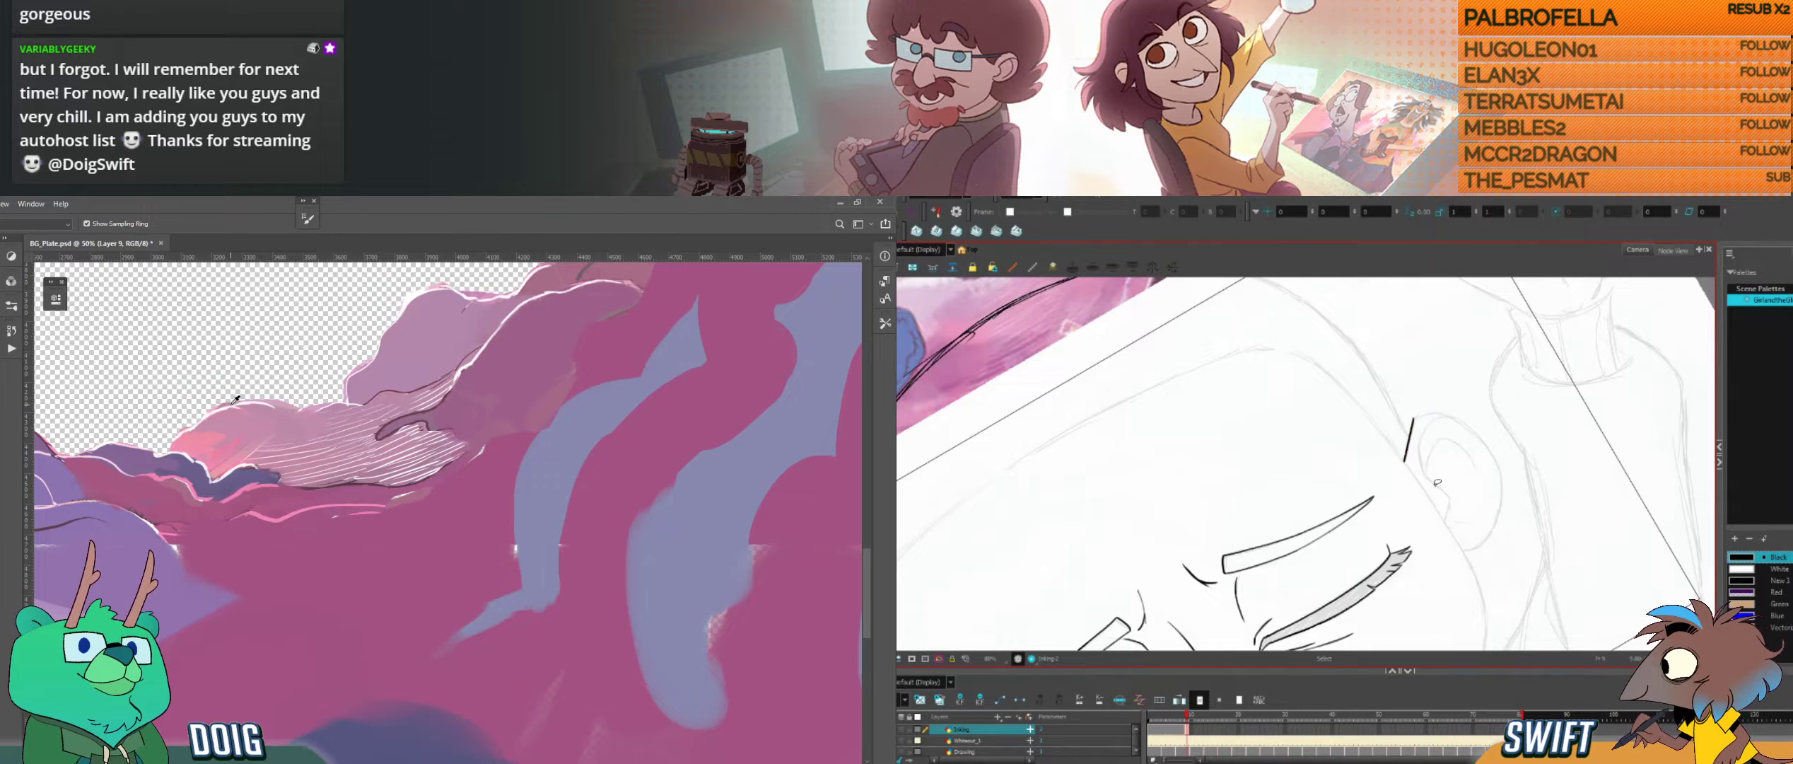
key(ctrl+alt)
drag(1450, 488, 1429, 541)
drag(1414, 453, 1412, 471)
key(g)
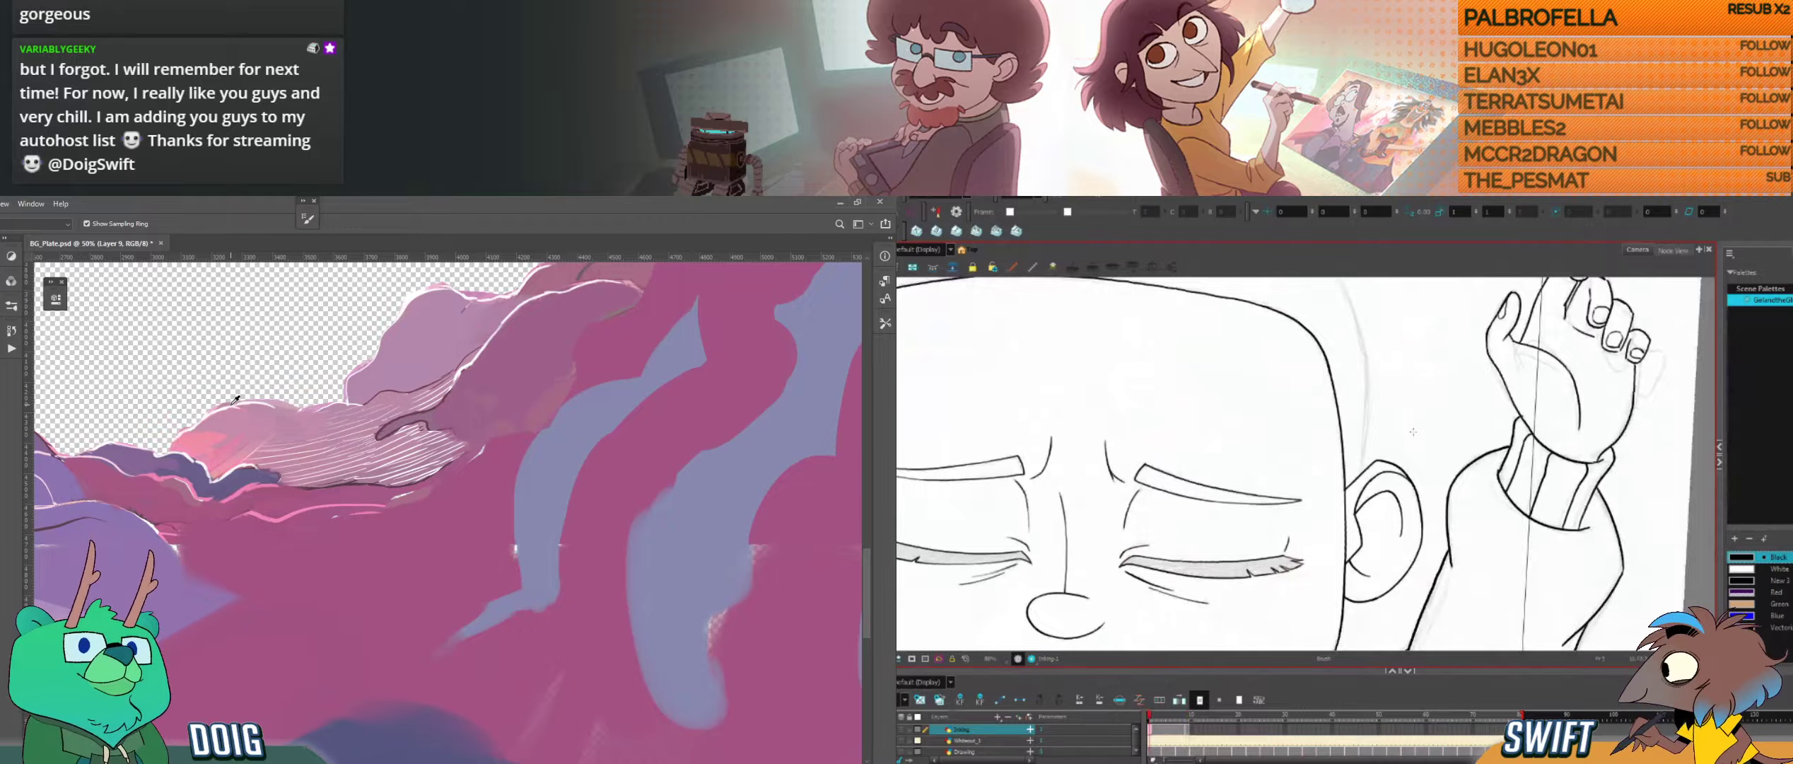
key(g)
key(f)
key(g)
key(f)
key(g)
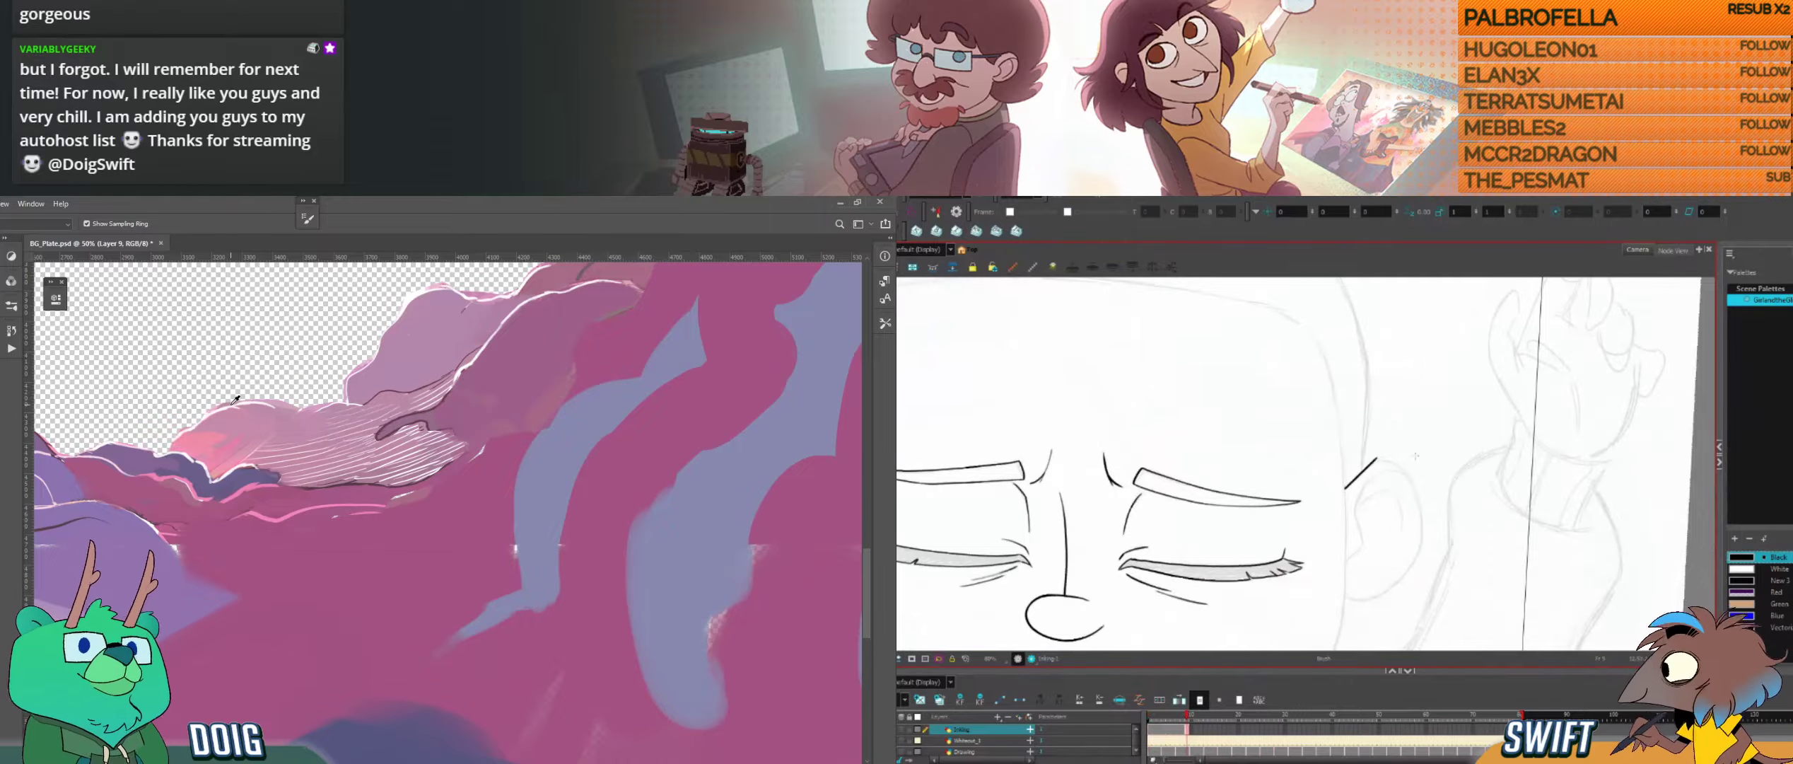
Step: Ink the curved upper rim of the right ear from that short stroke and select the new curve
key(ctrl+alt)
drag(1415, 456, 1385, 507)
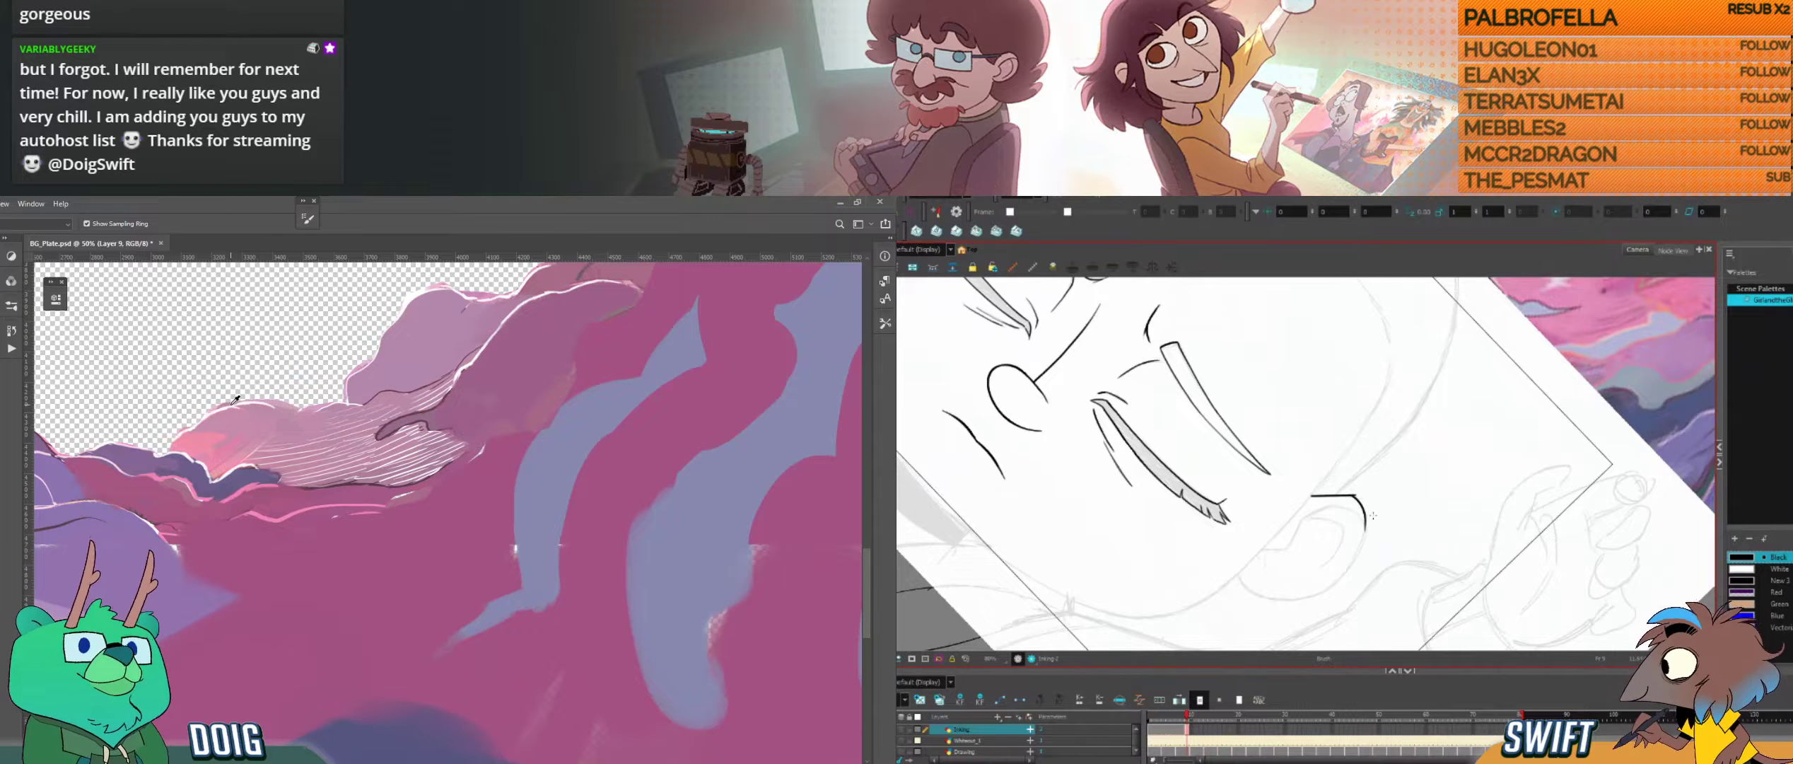
drag(1371, 539, 1370, 532)
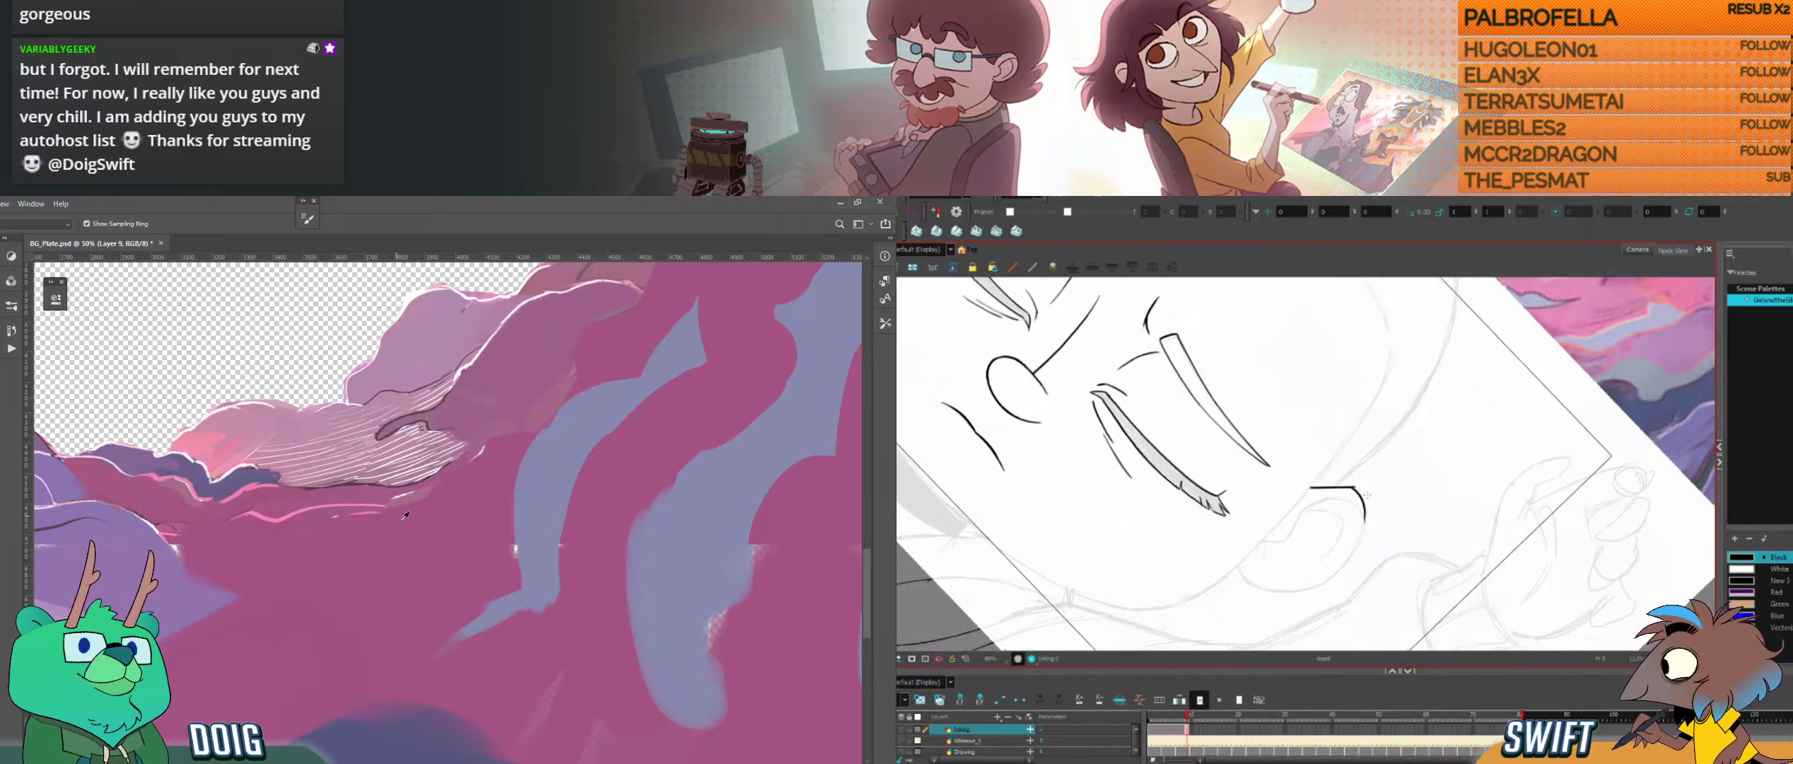
alt+click(462, 585)
click(1365, 510)
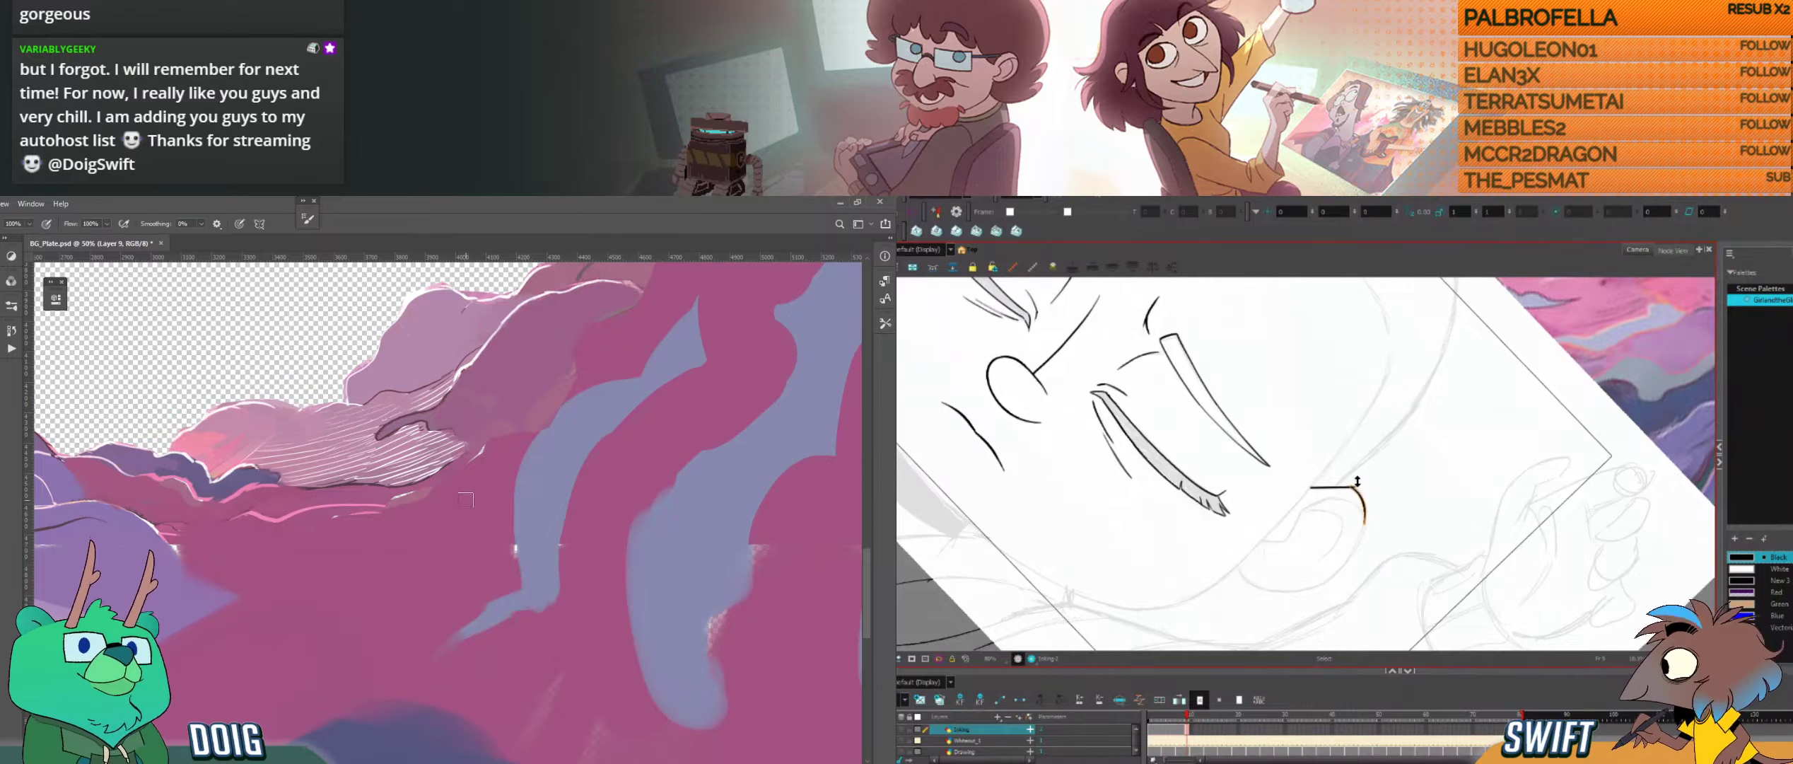
key(alt+b)
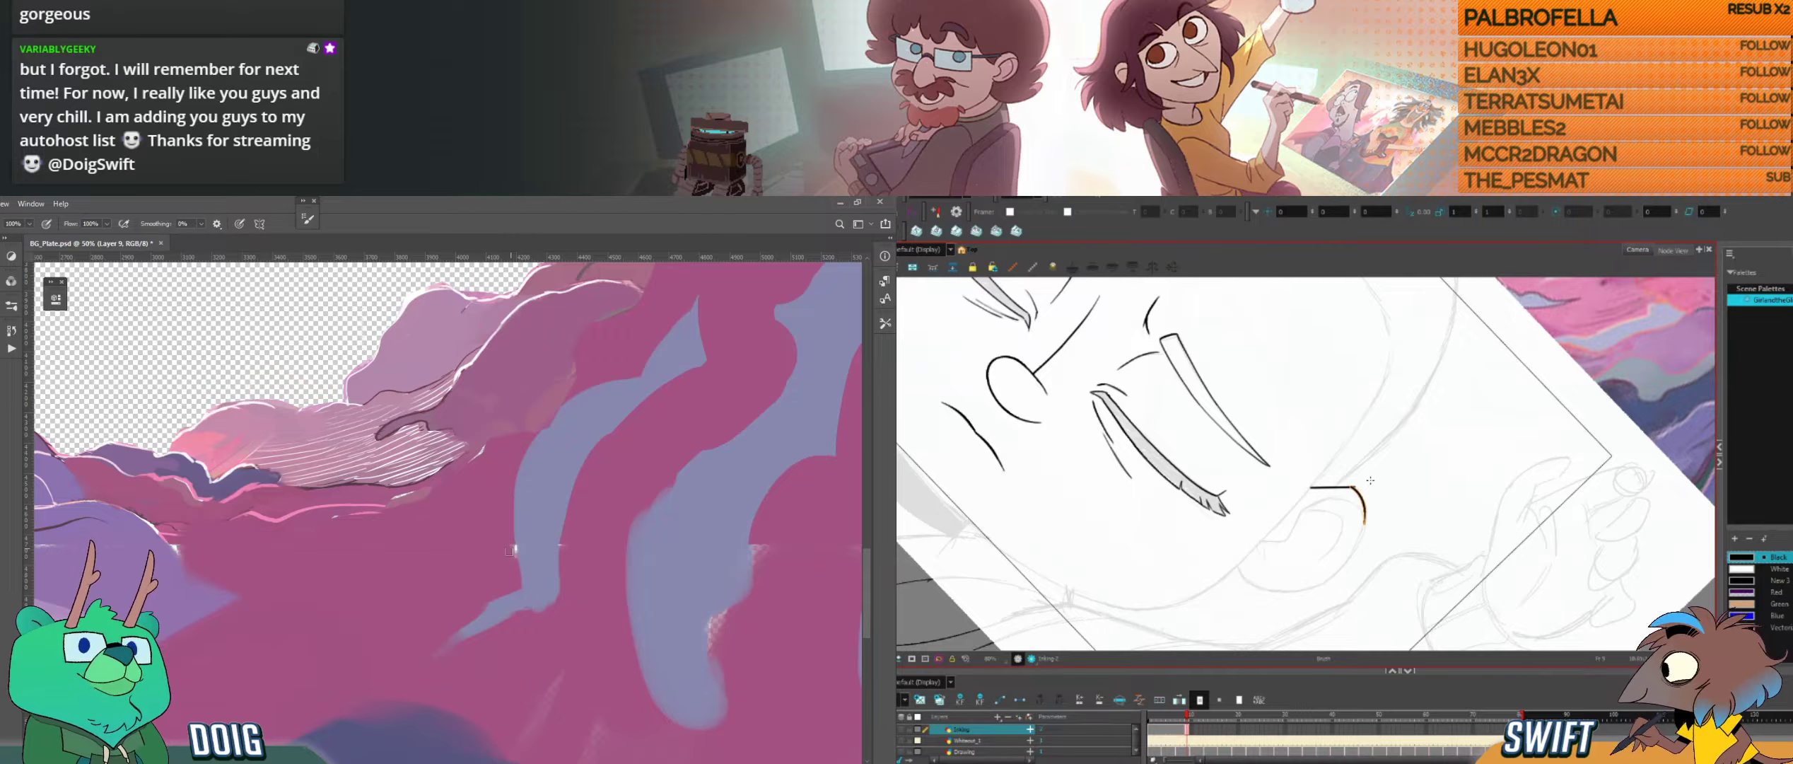
Step: Paint over the white speck on the lilac strip's edge in Photoshop and compare the ear rim with the neighbouring drawing in Harmony
drag(520, 557, 520, 577)
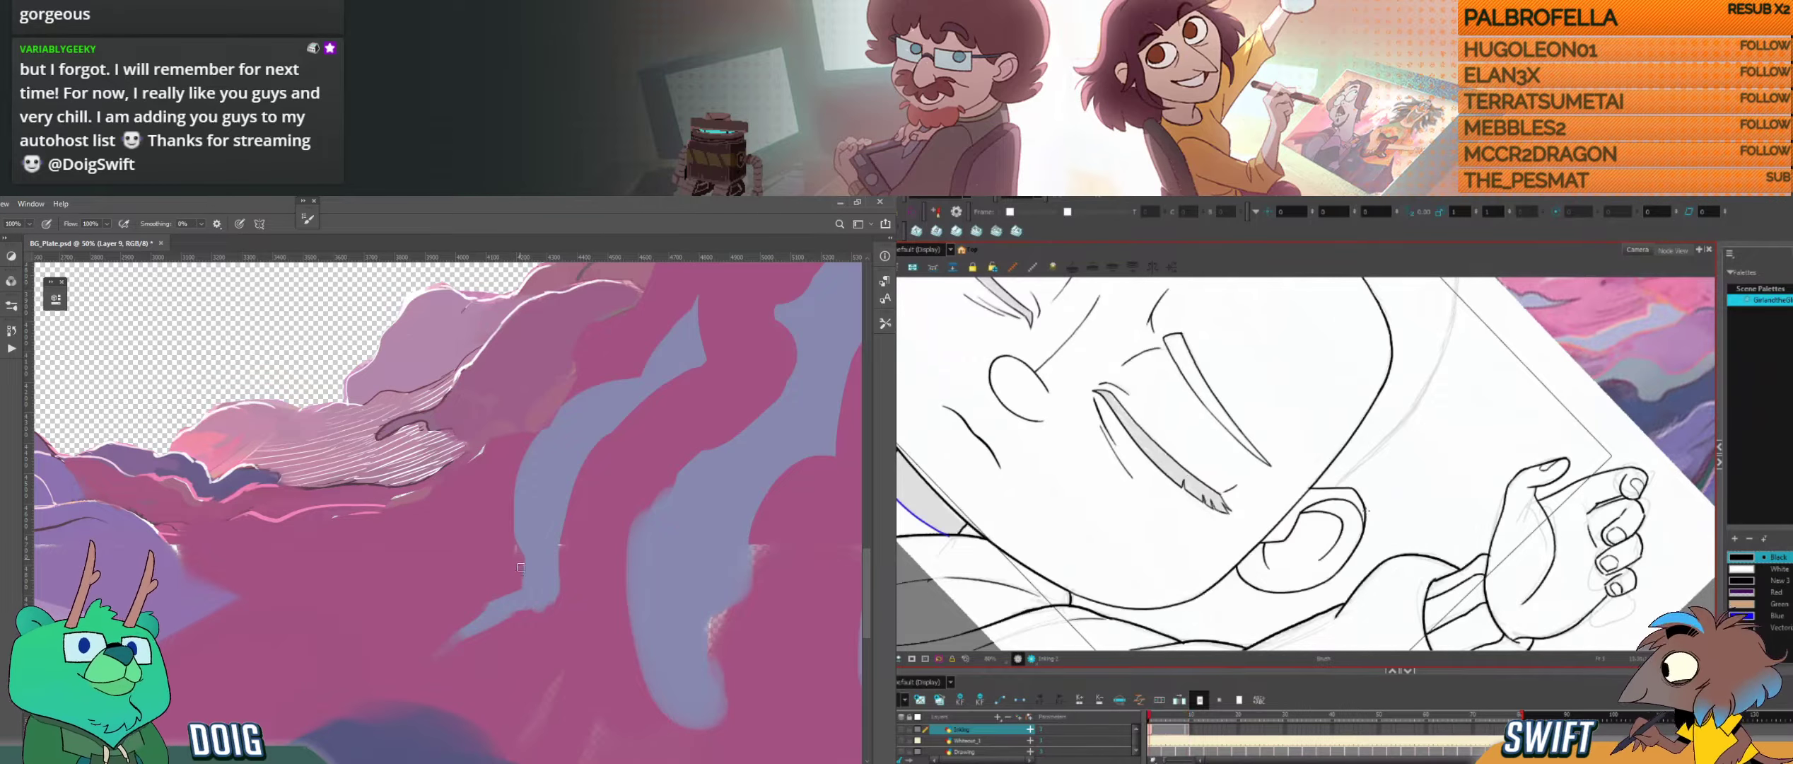
key(g)
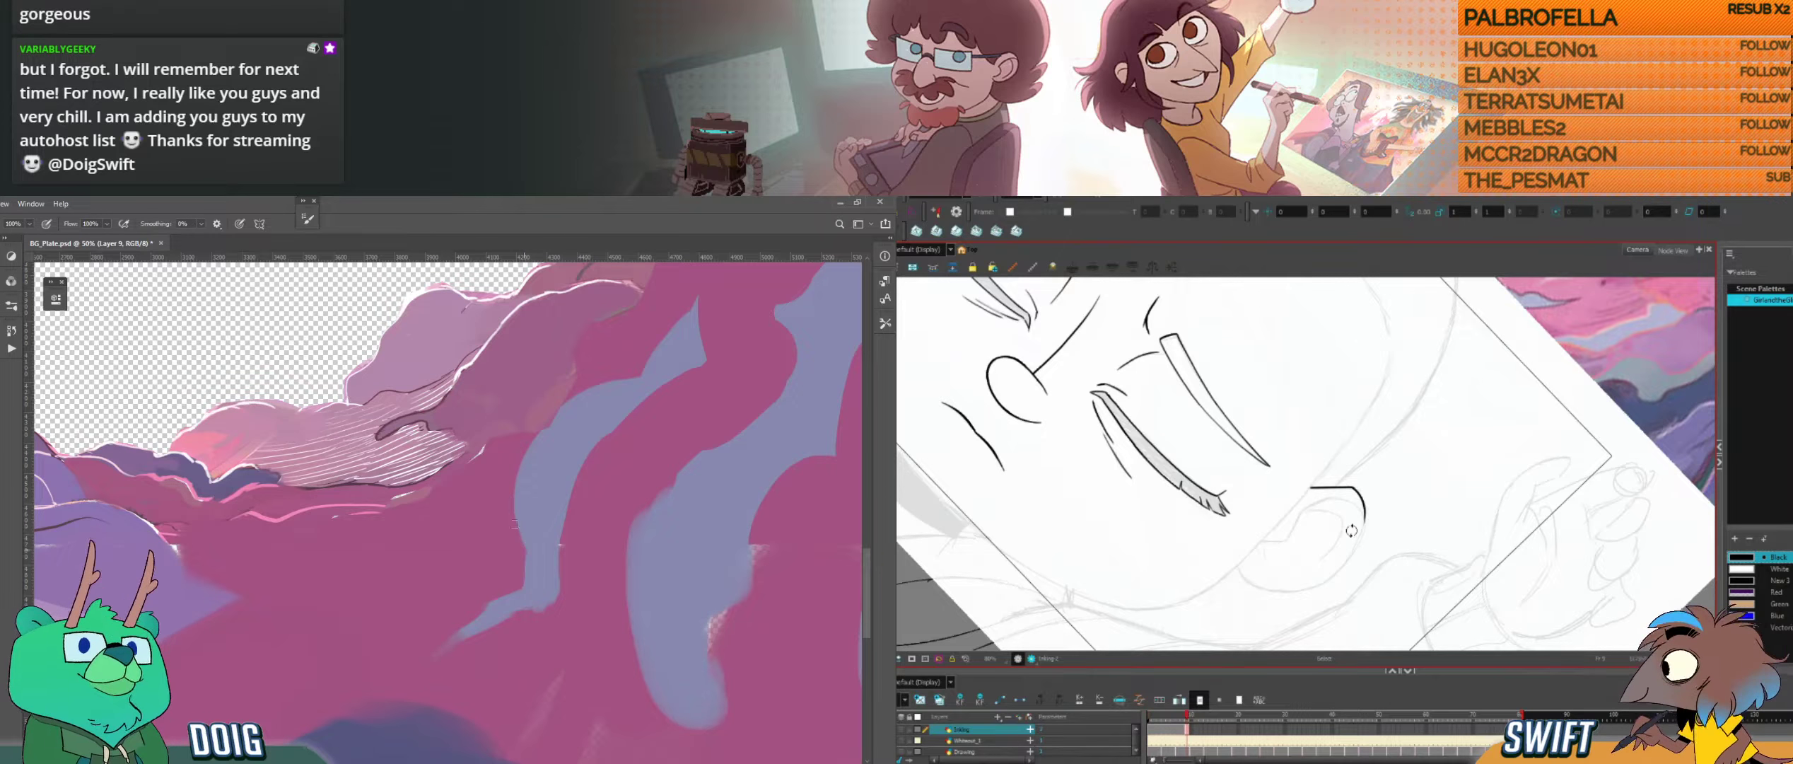
drag(1351, 530, 1407, 454)
drag(1411, 457, 1373, 494)
key(f)
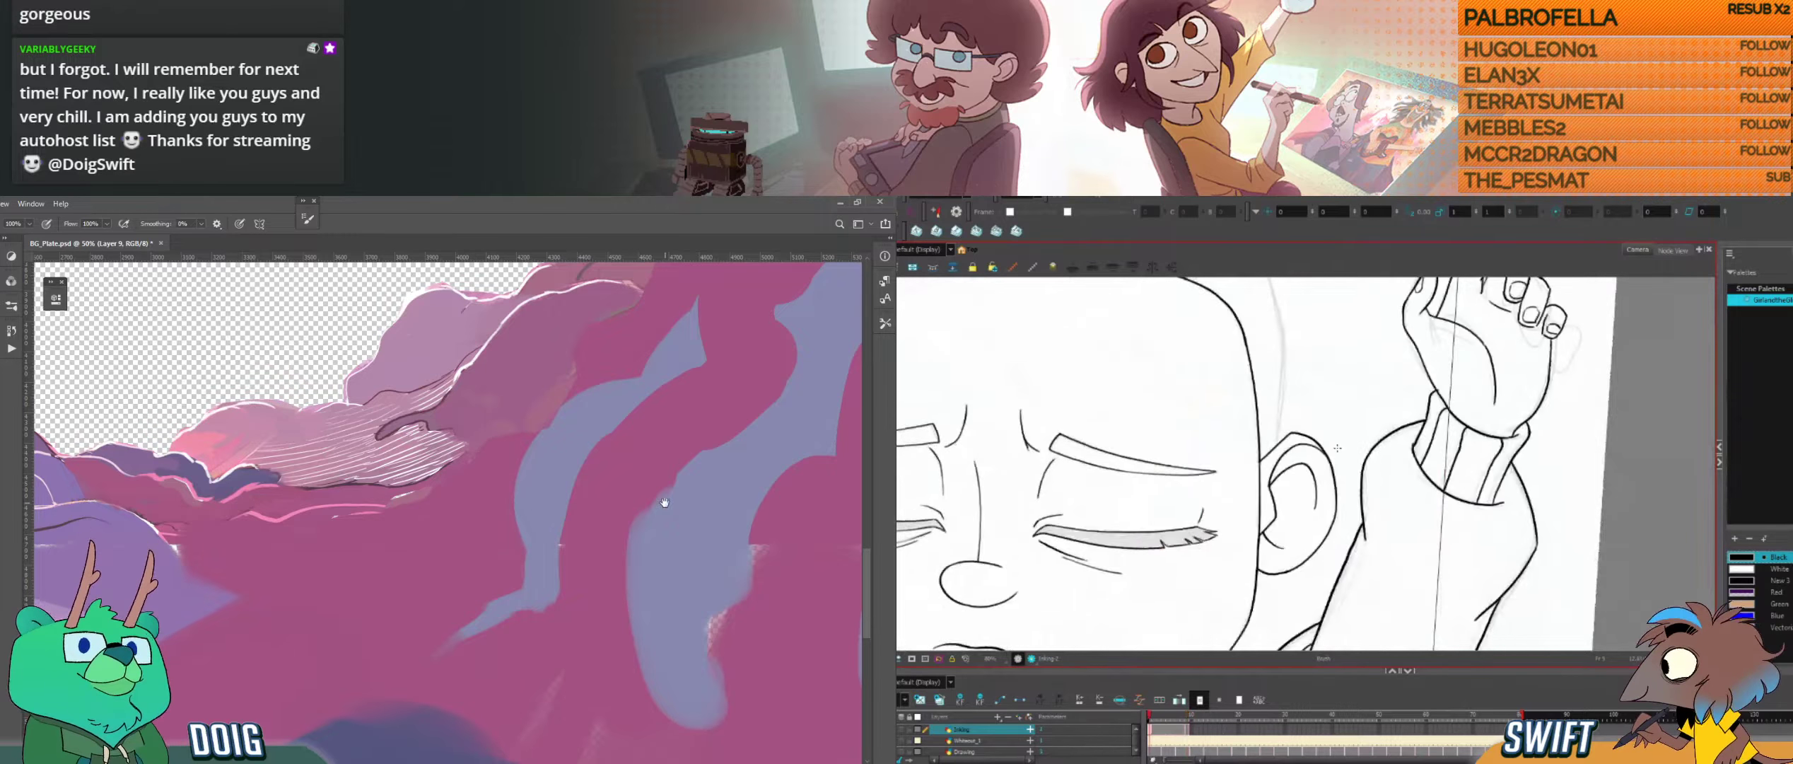
drag(664, 501, 397, 409)
key(g)
key(f)
key(g)
key(f)
key(g)
Step: Extend the inked rim of the right ear down its outer side and compare it with the neighbouring drawing
mouse_move(1260, 460)
mouse_down()
mouse_move(1324, 453)
mouse_move(1336, 491)
mouse_up()
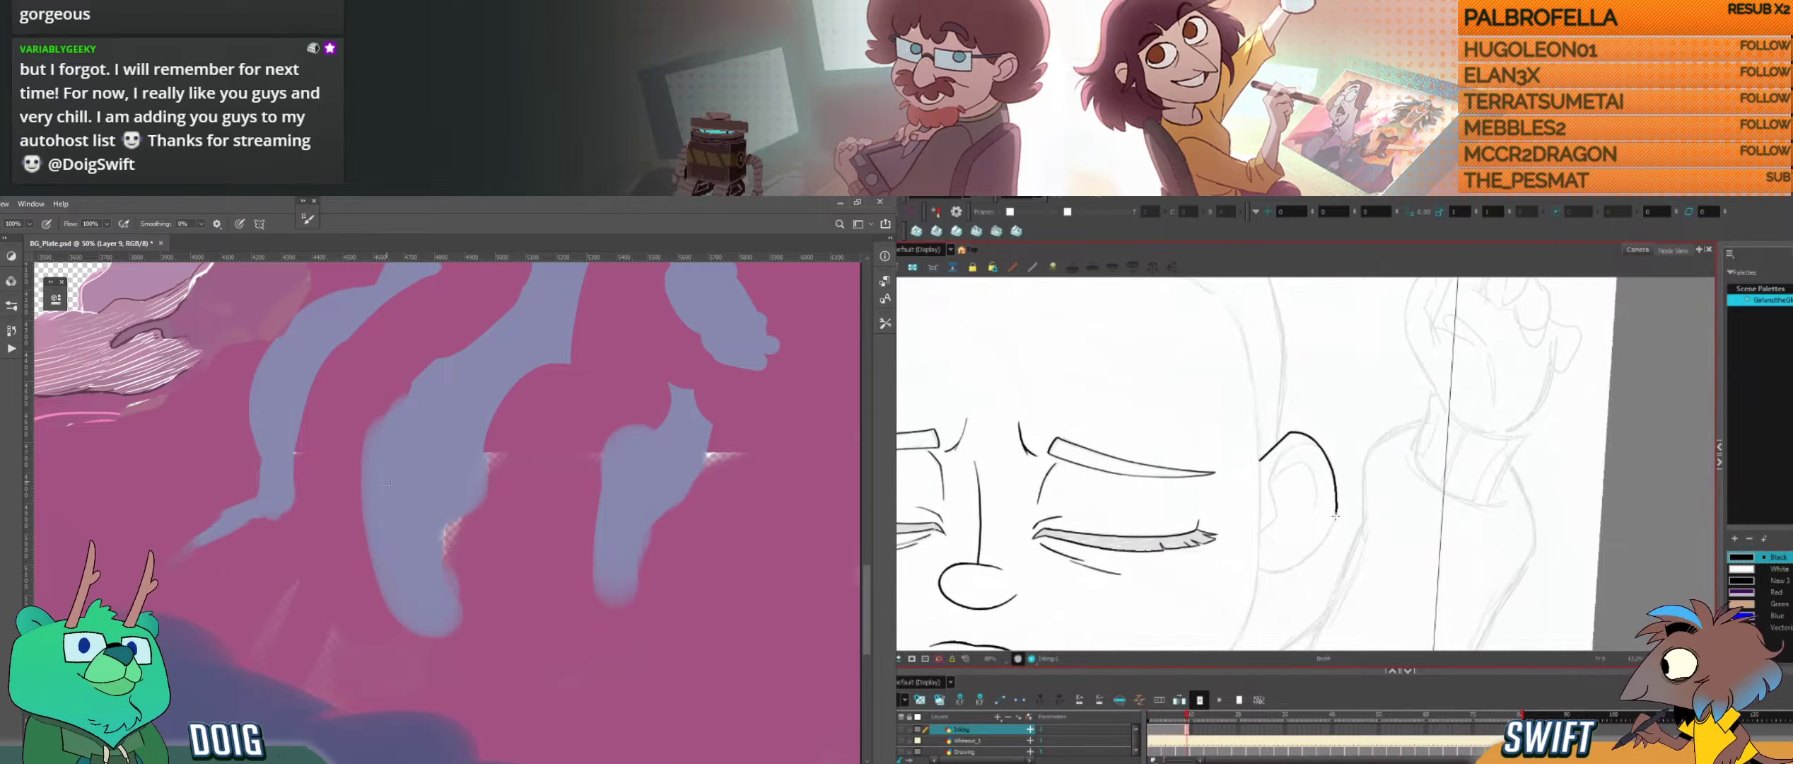
key(f)
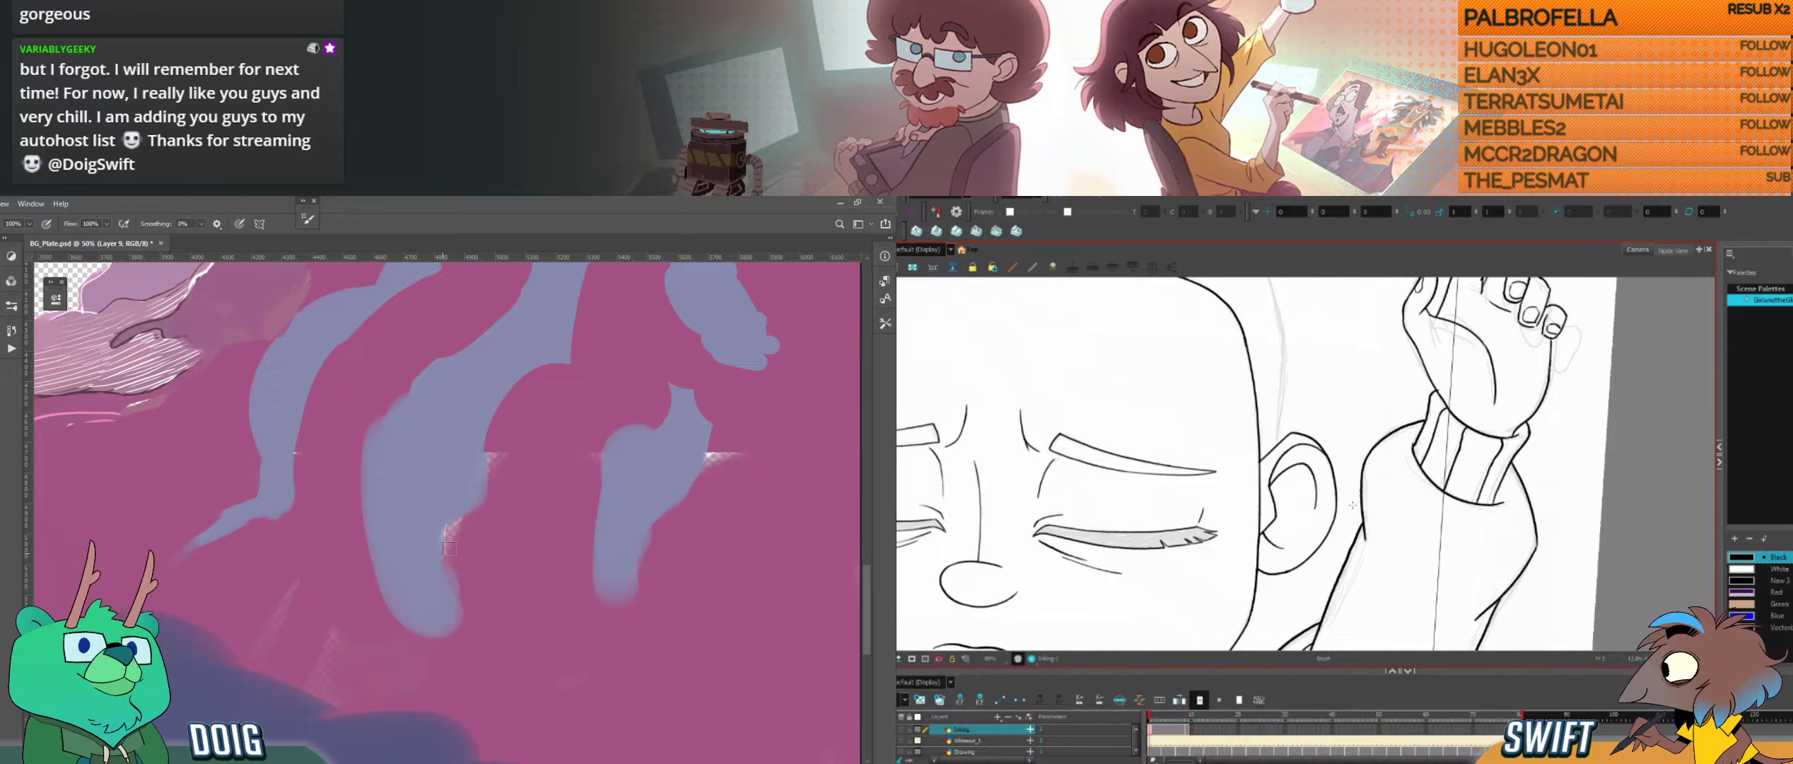
key(g)
drag(1341, 539, 1359, 516)
Step: Cover the white seam streak beside the small lilac shape on the magenta slope of the background plate in Photoshop
mouse_move(738, 458)
mouse_down()
mouse_move(719, 454)
mouse_move(709, 484)
mouse_up()
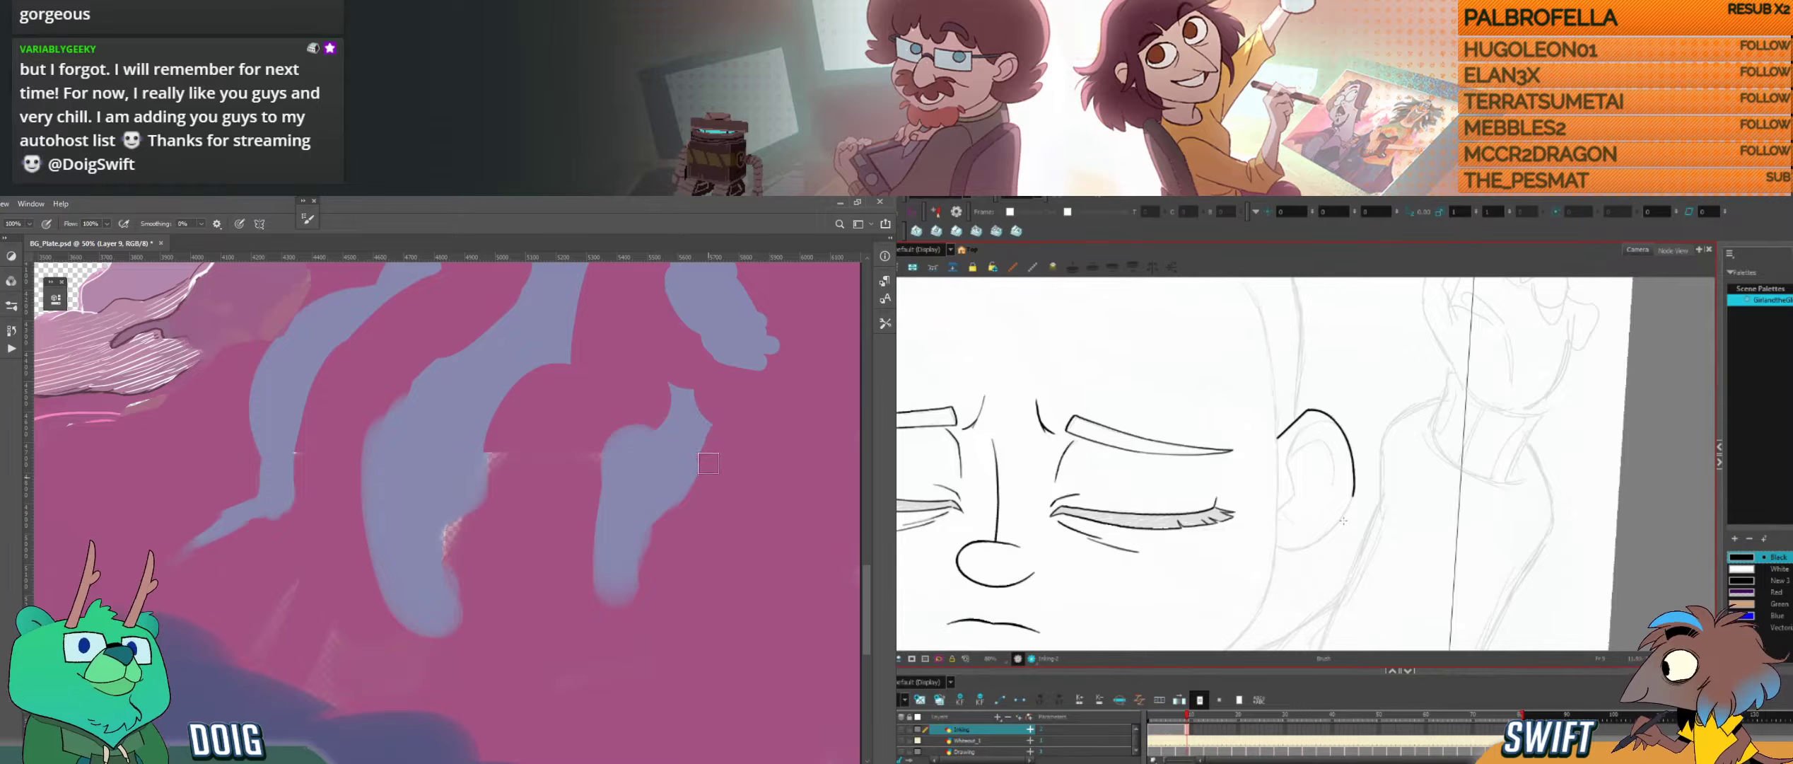
drag(706, 475, 709, 449)
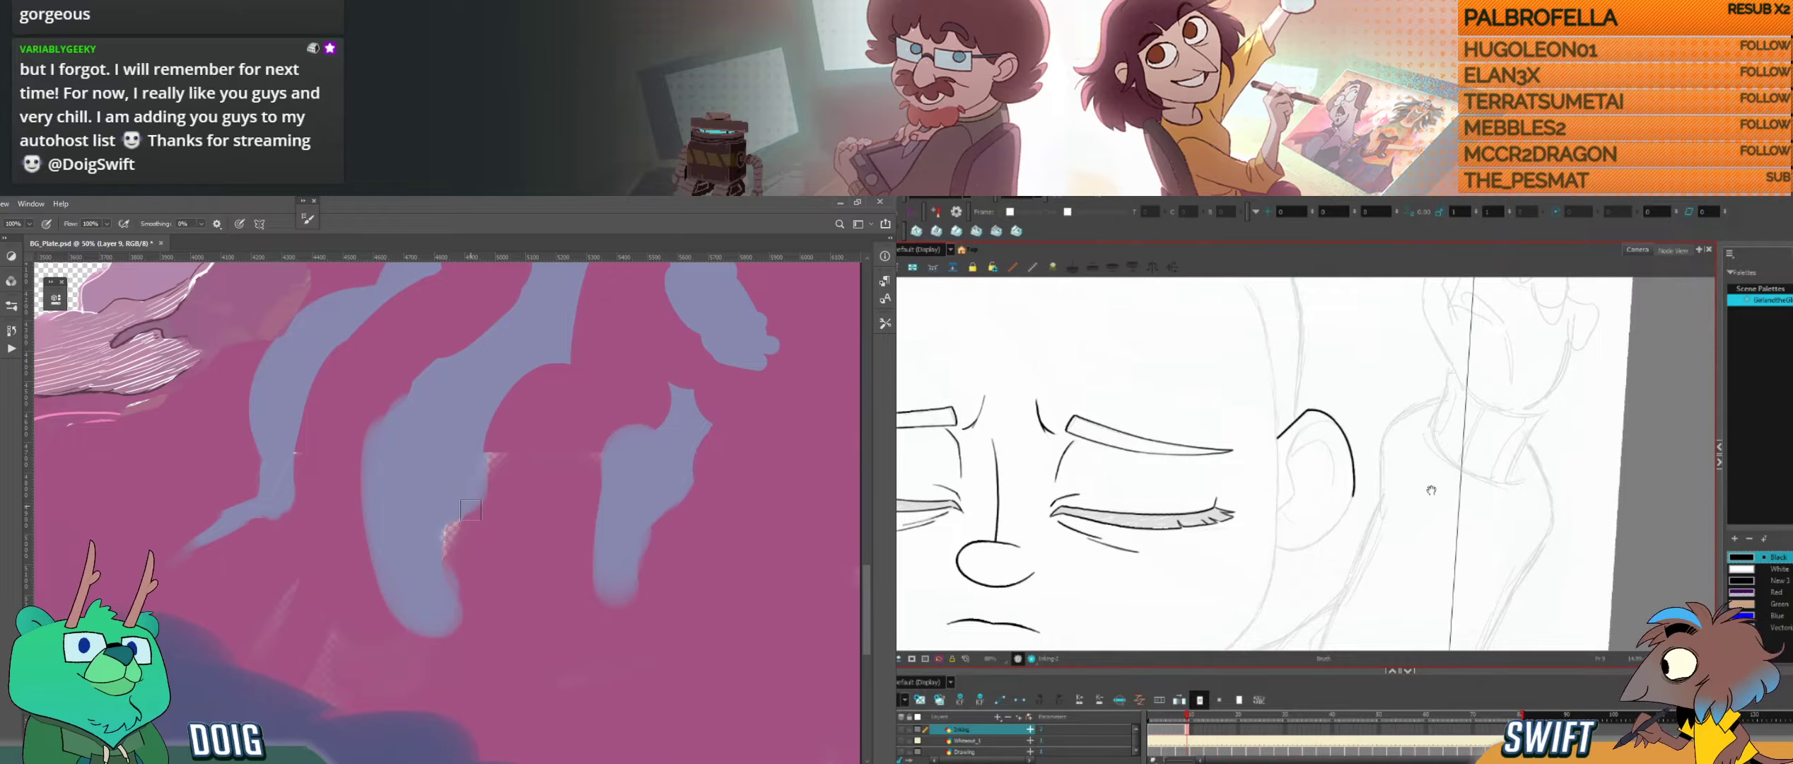
Step: Compare the partly inked ear rim in Harmony with the finished ear in the neighbouring drawing
drag(1424, 510, 1450, 511)
key(f)
key(g)
key(f)
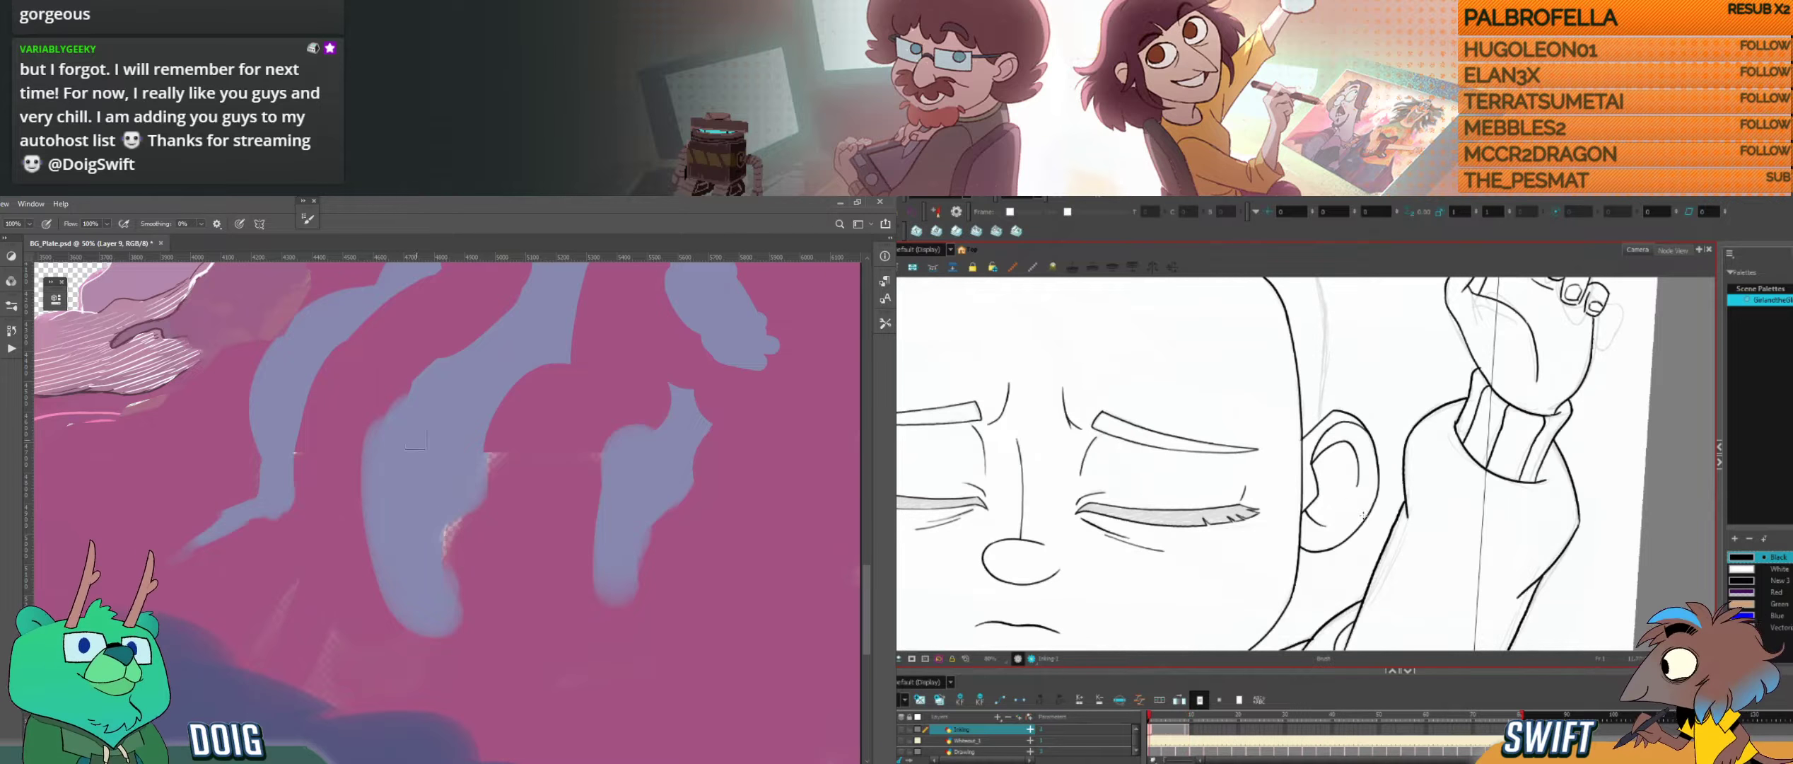
key(g)
key(alt+s)
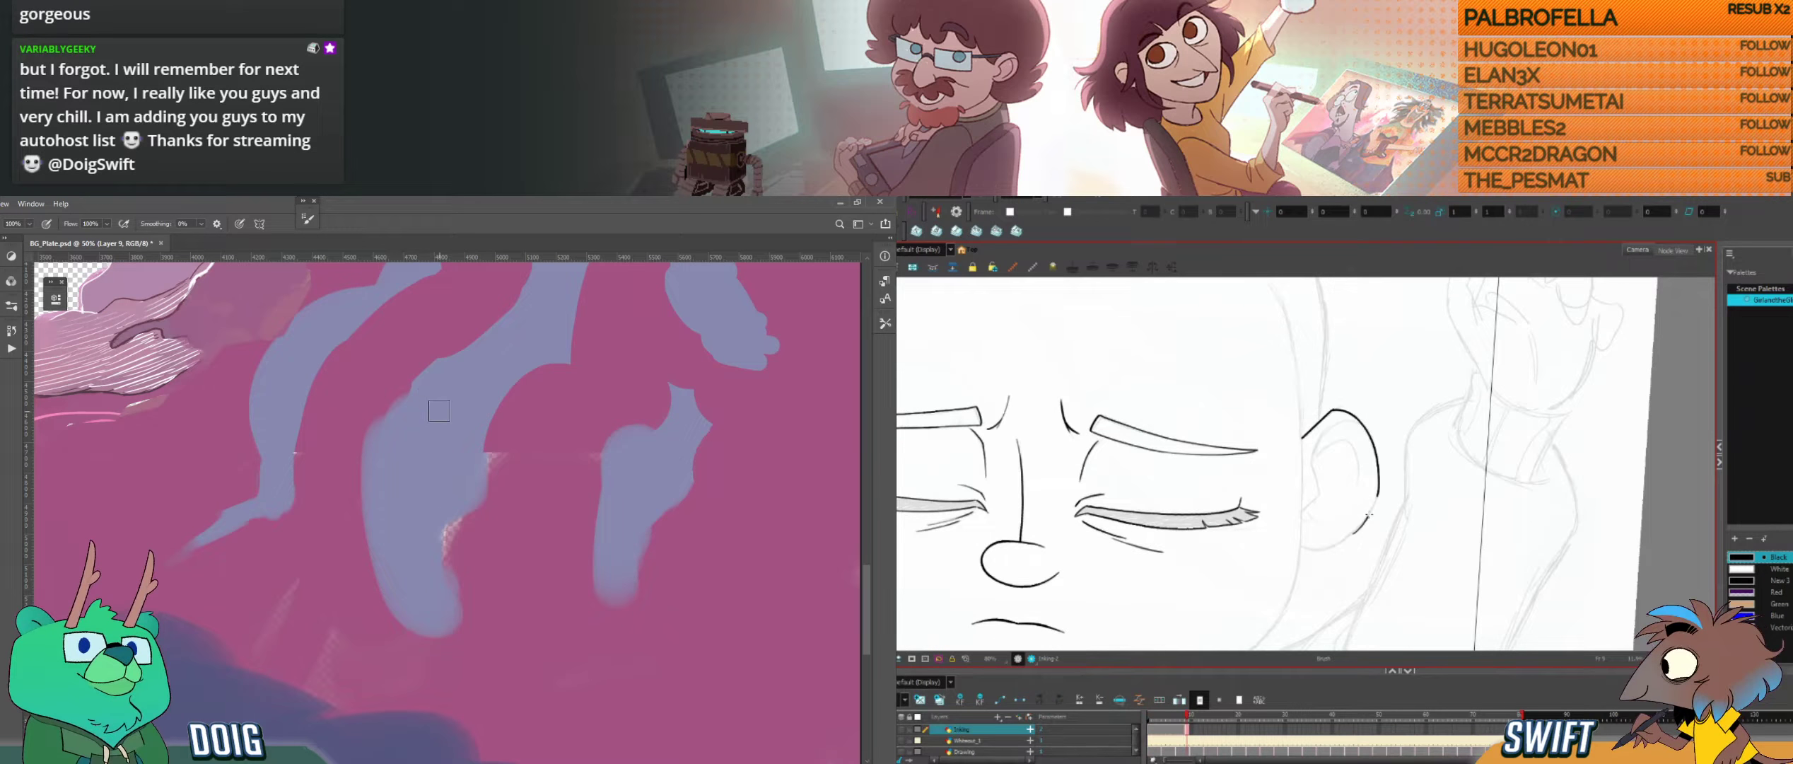
drag(1364, 524, 1406, 487)
key(f)
key(g)
key(f)
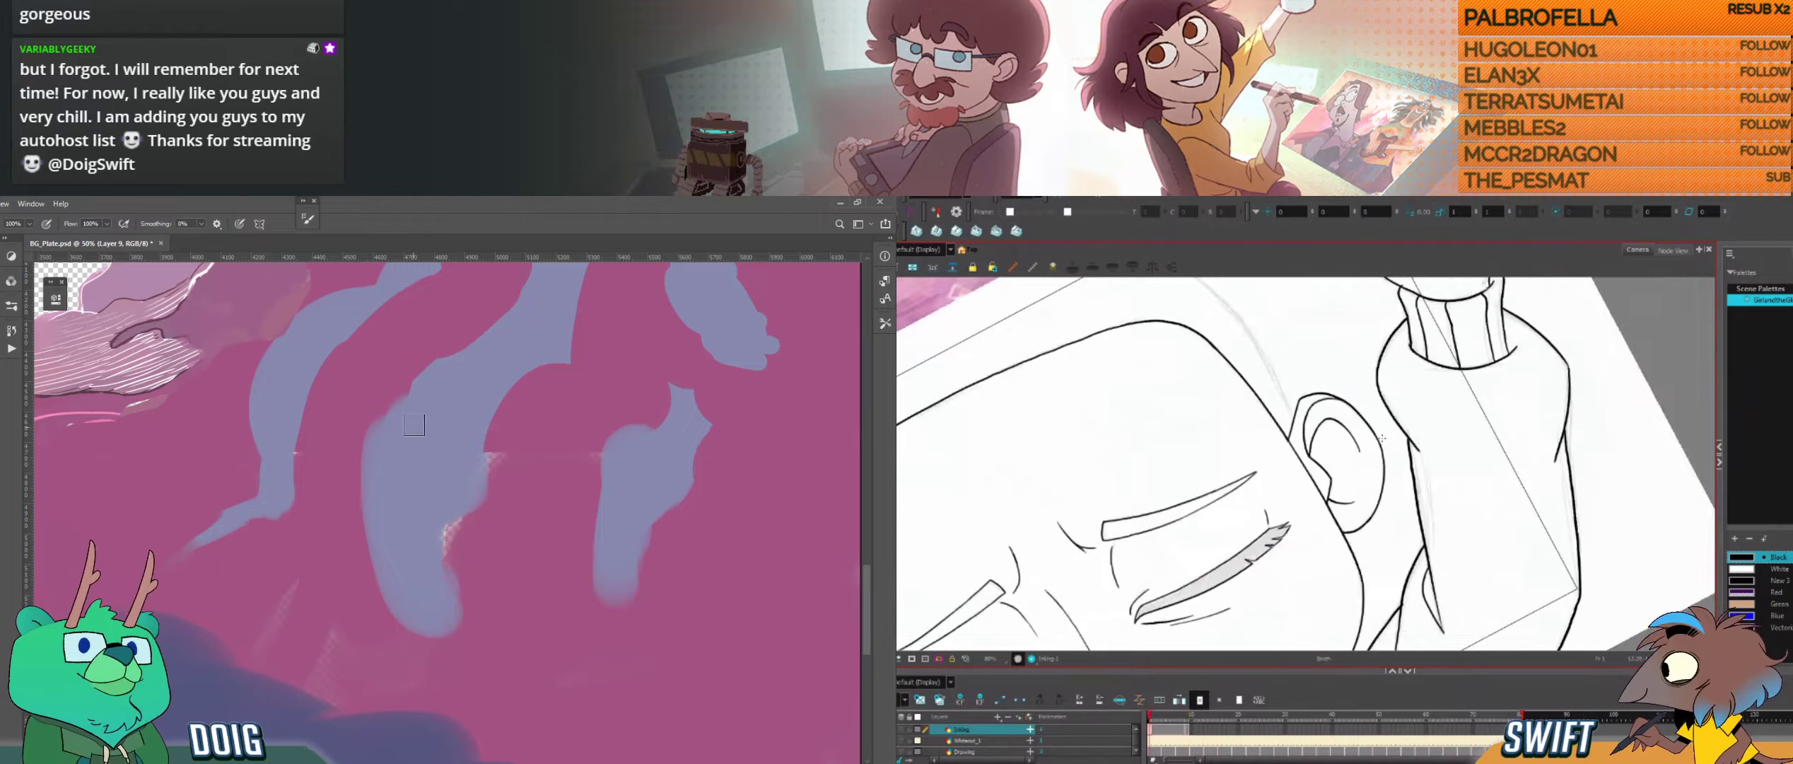
key(g)
mouse_move(363, 477)
mouse_down()
mouse_move(407, 566)
mouse_move(432, 574)
mouse_up()
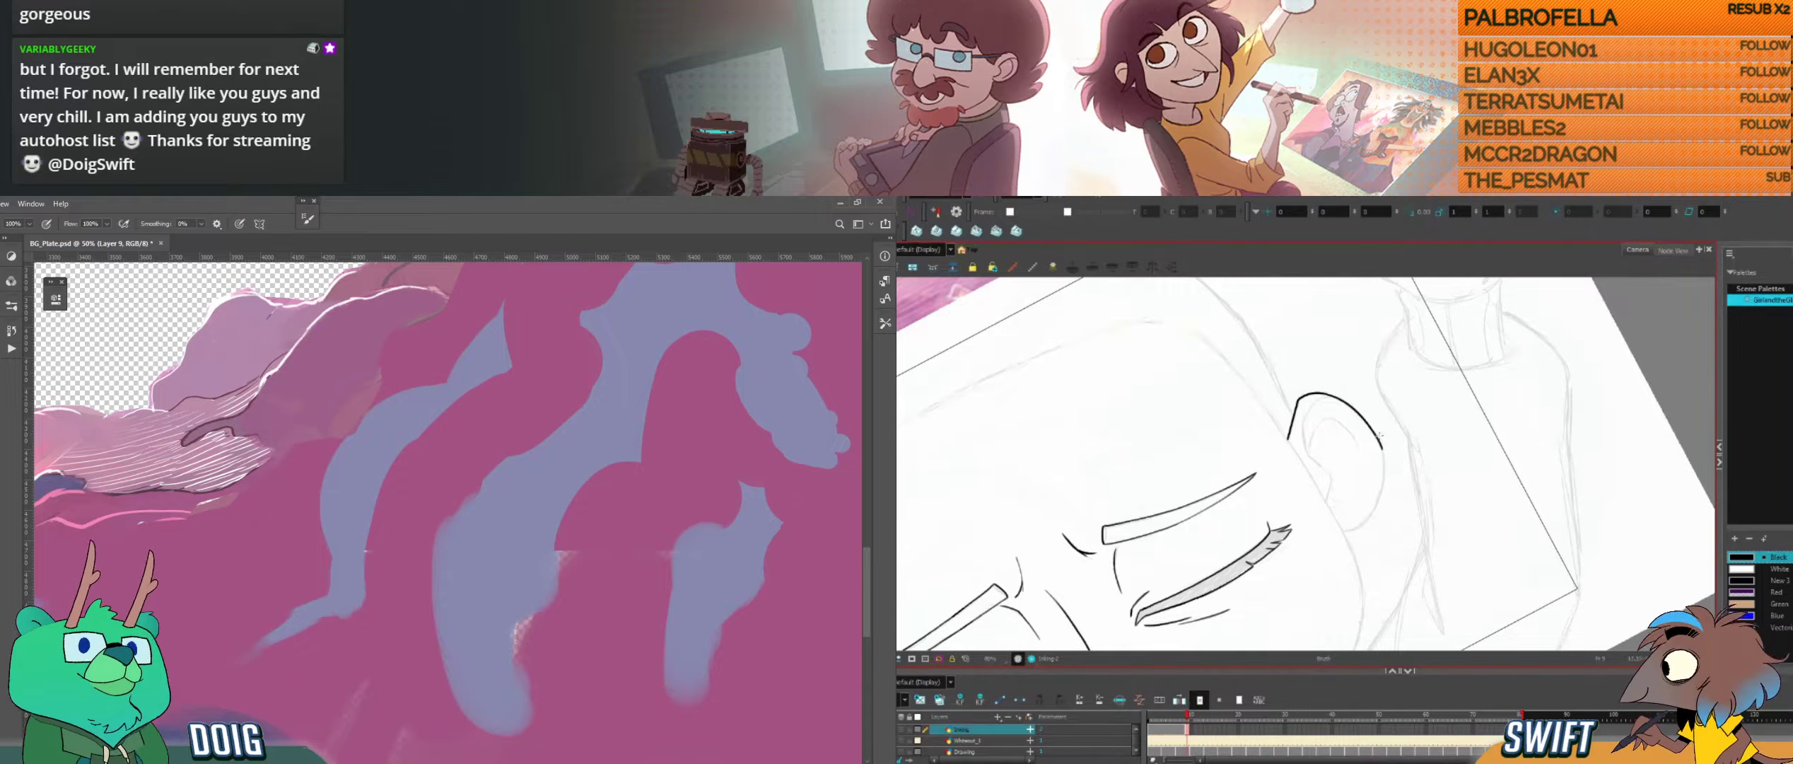
key(f)
key(g)
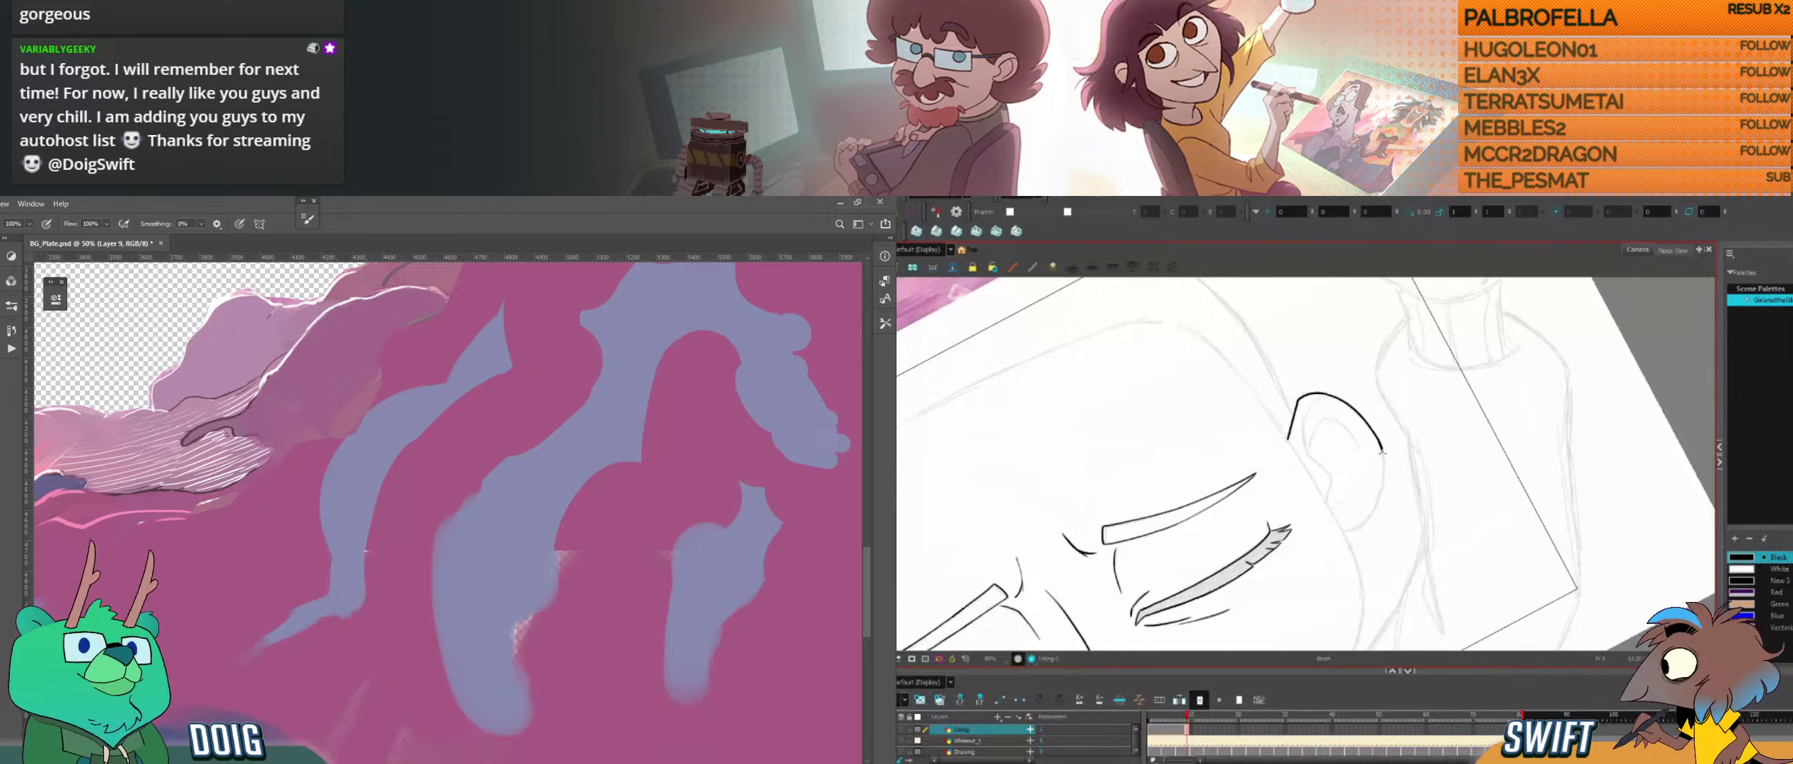
Step: Ink a short downward extension of the ear's outer rim and check it against the adjacent drawings
drag(1383, 464, 1381, 487)
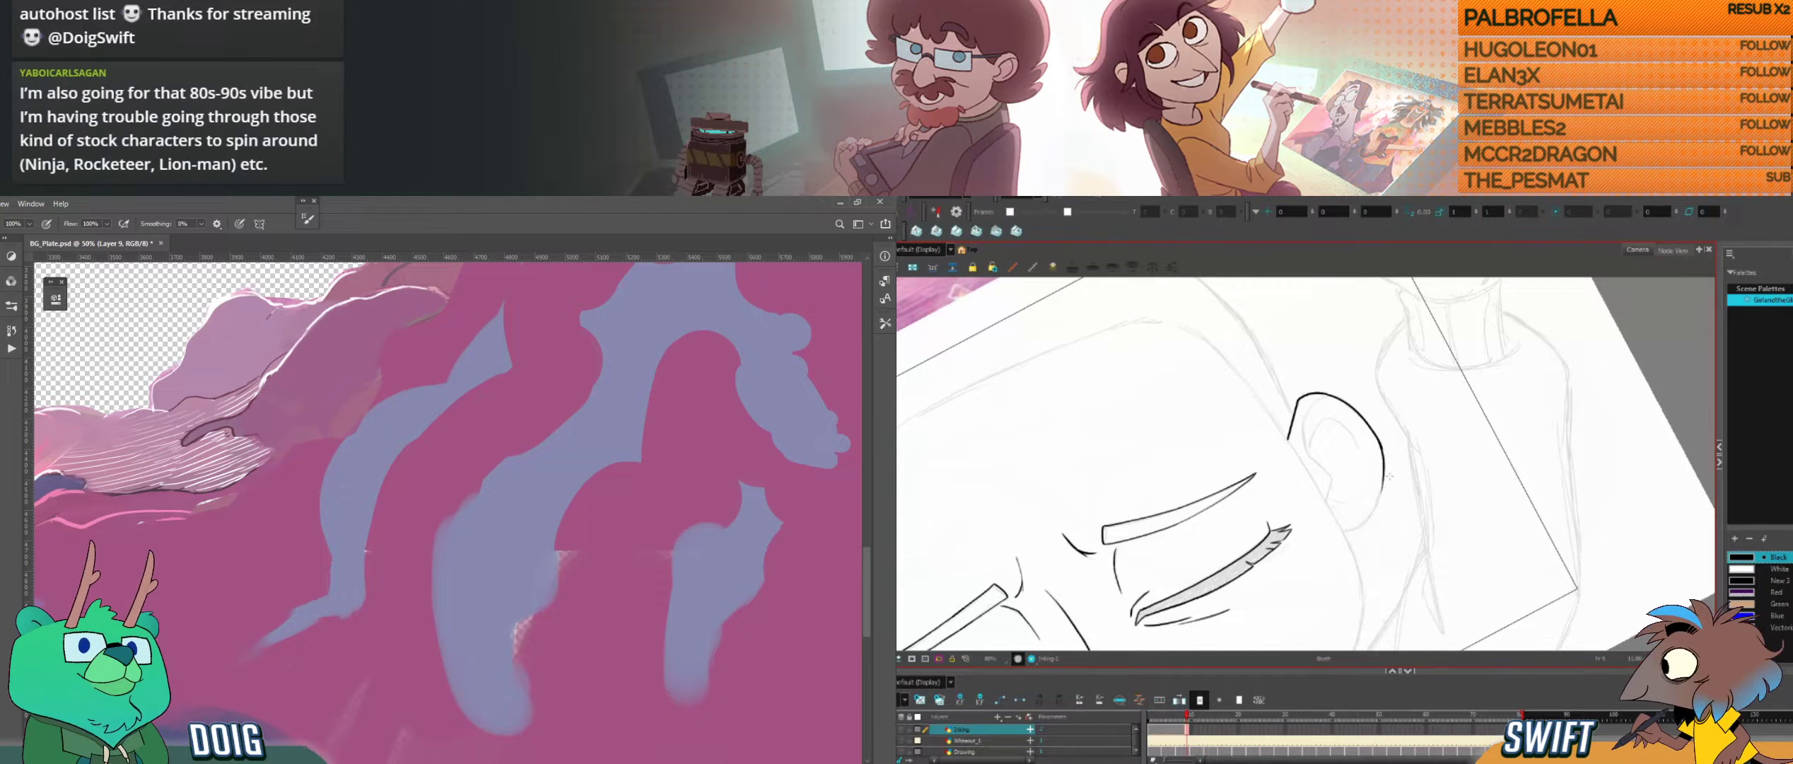
key(period)
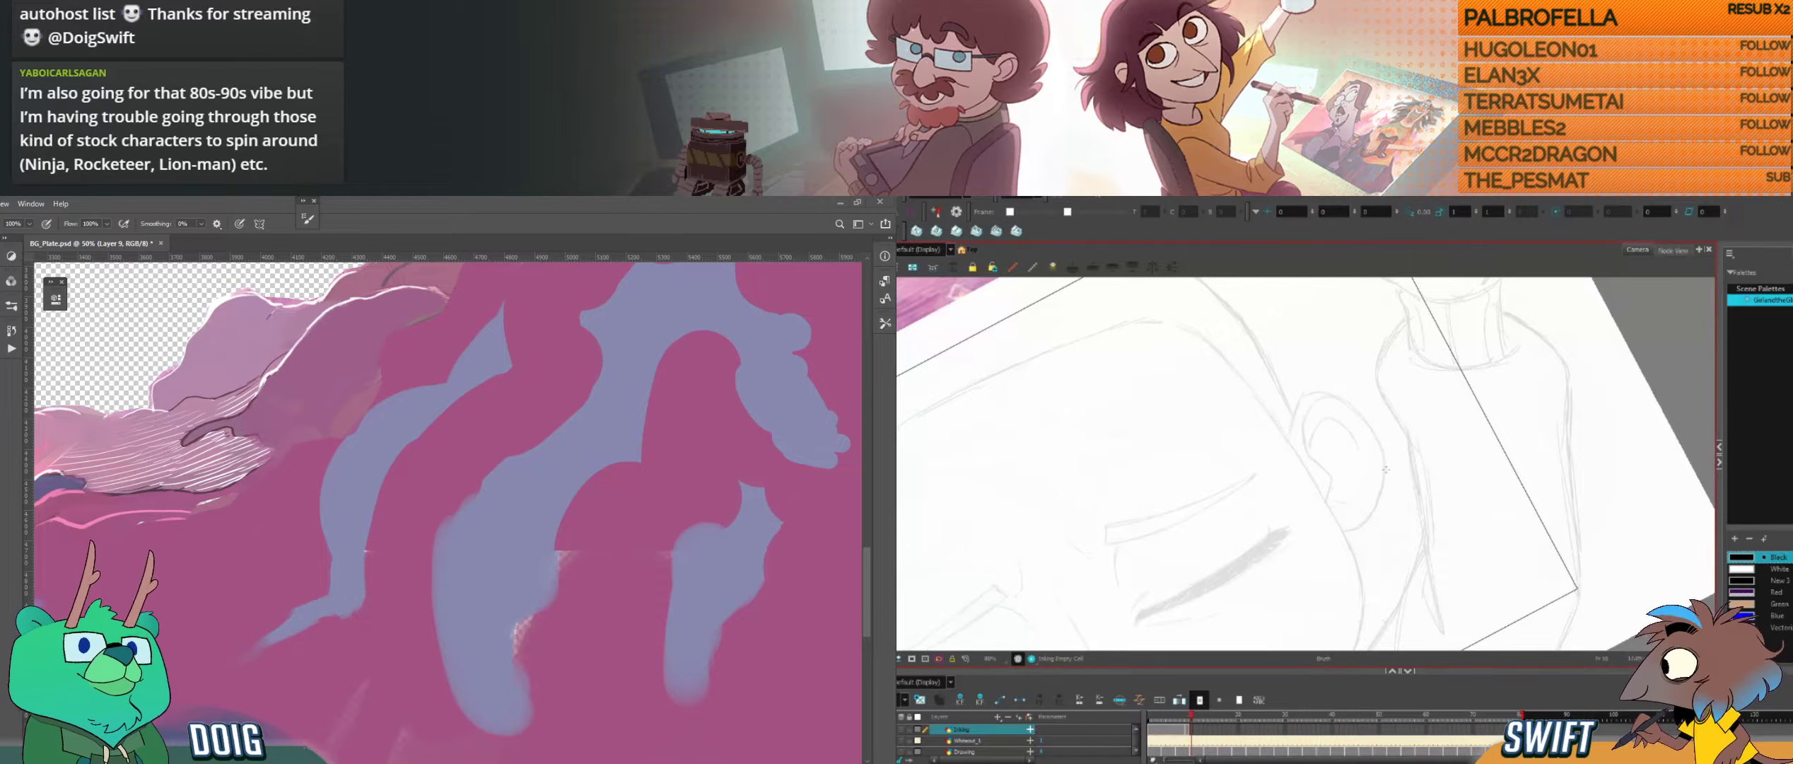
key(comma)
key(period)
key(comma)
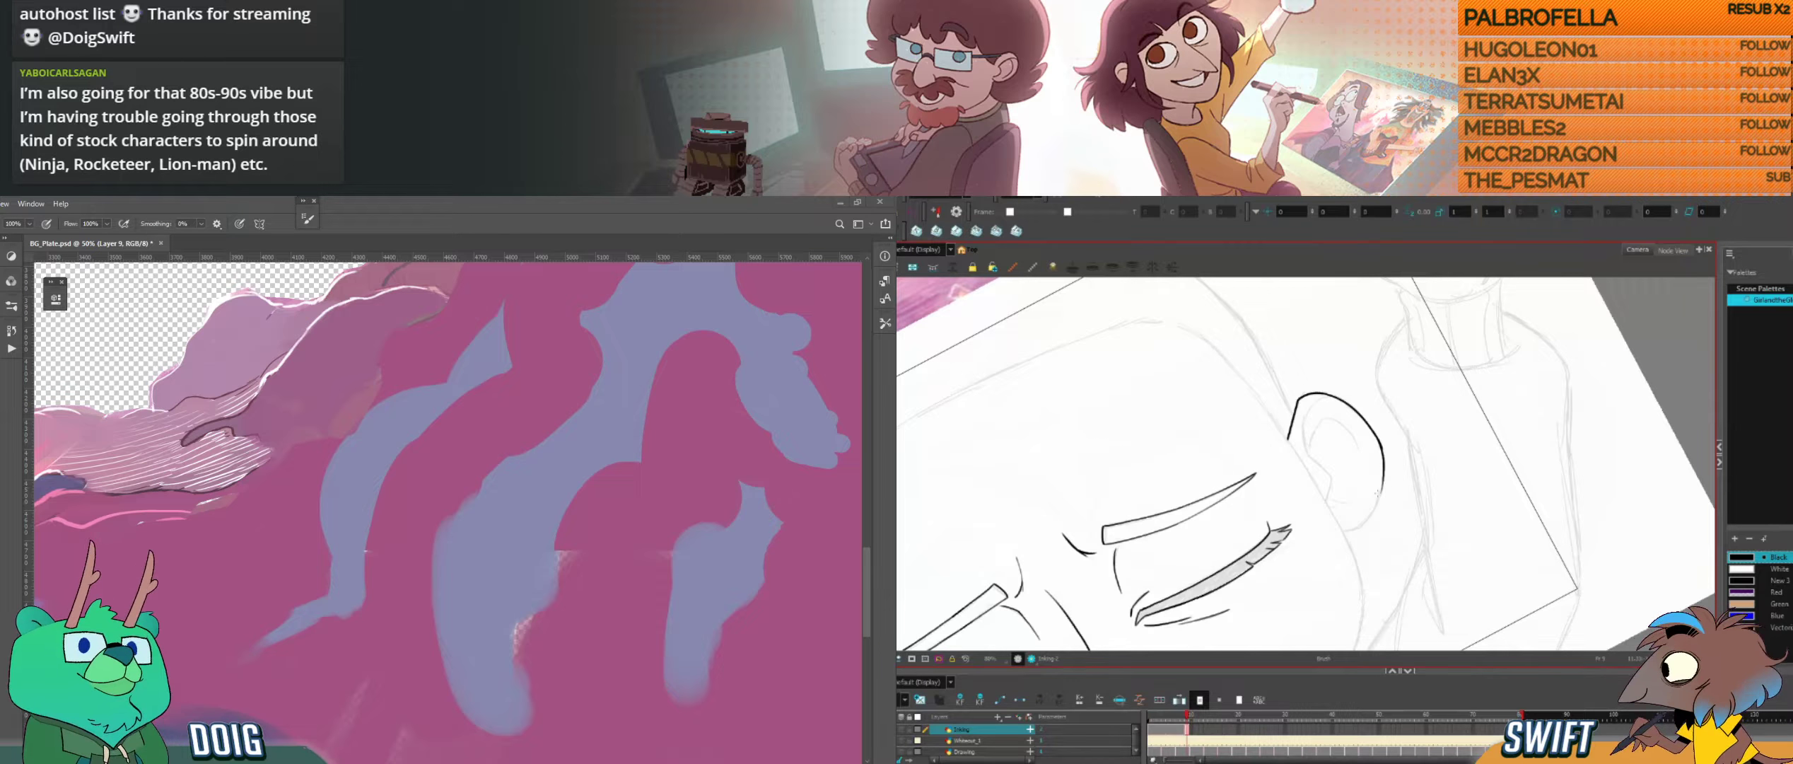
key(period)
key(comma)
key(period)
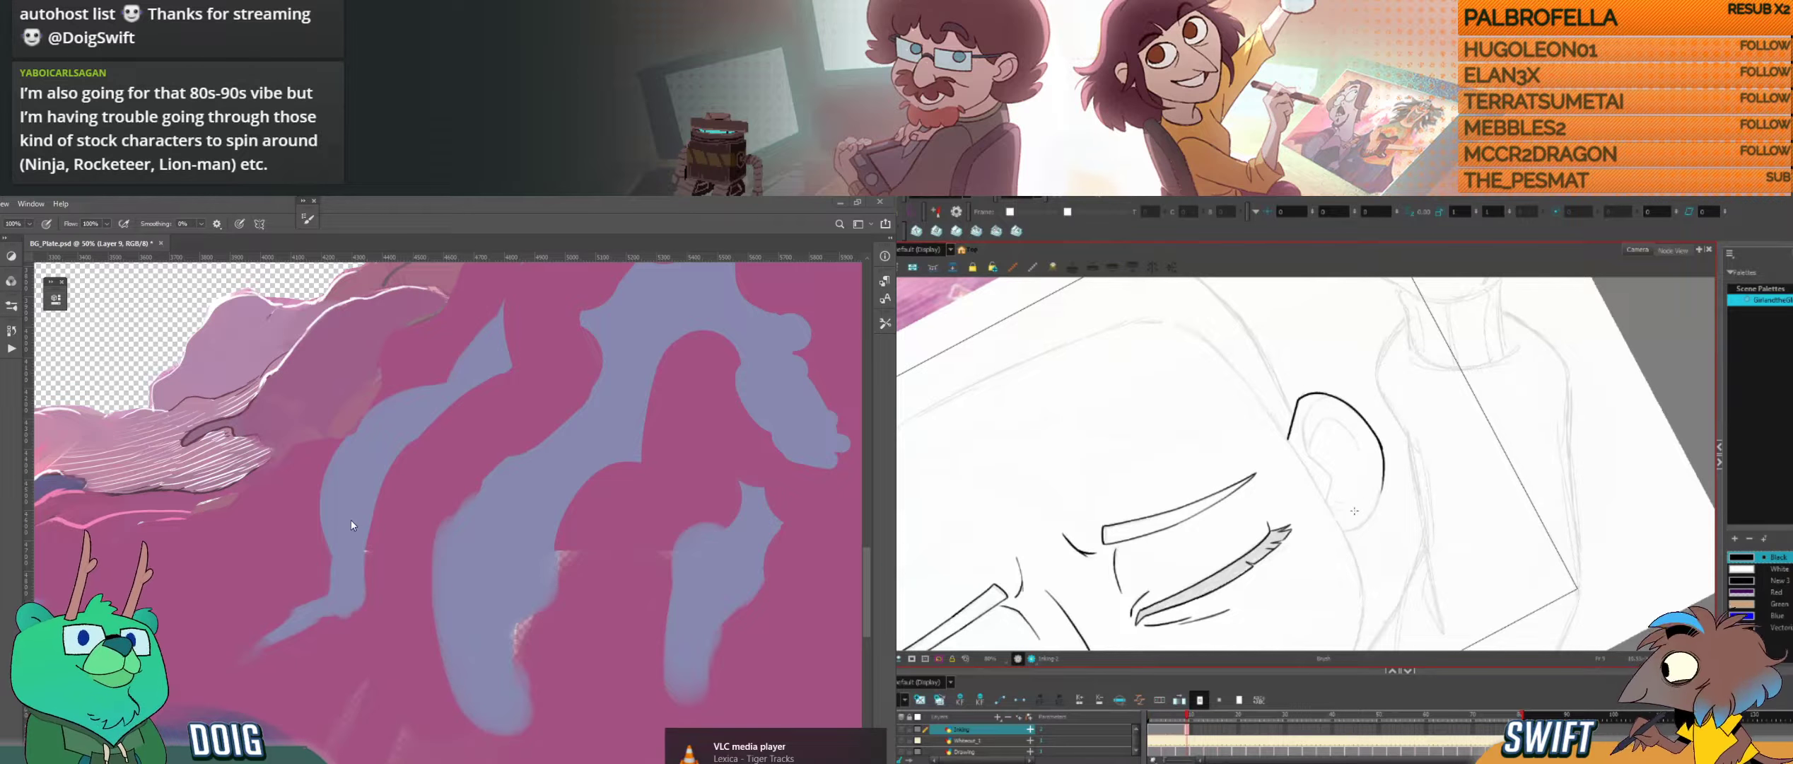
key(ctrl+minus)
key(ctrl+minus)
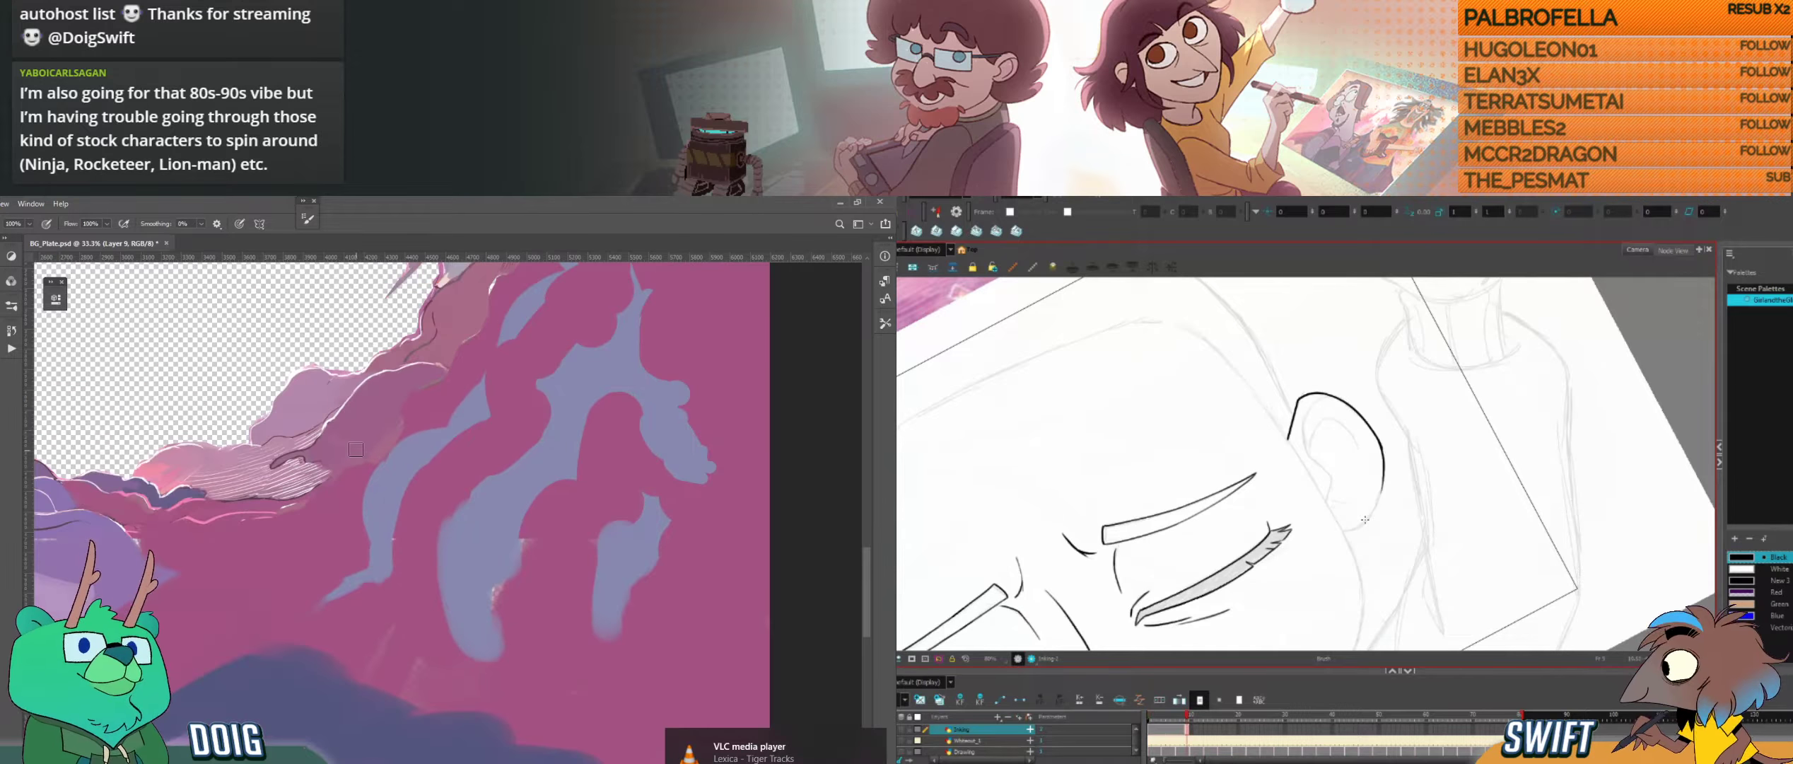
drag(319, 274, 307, 497)
key(f)
key(ctrl+plus)
key(ctrl+plus)
key(g)
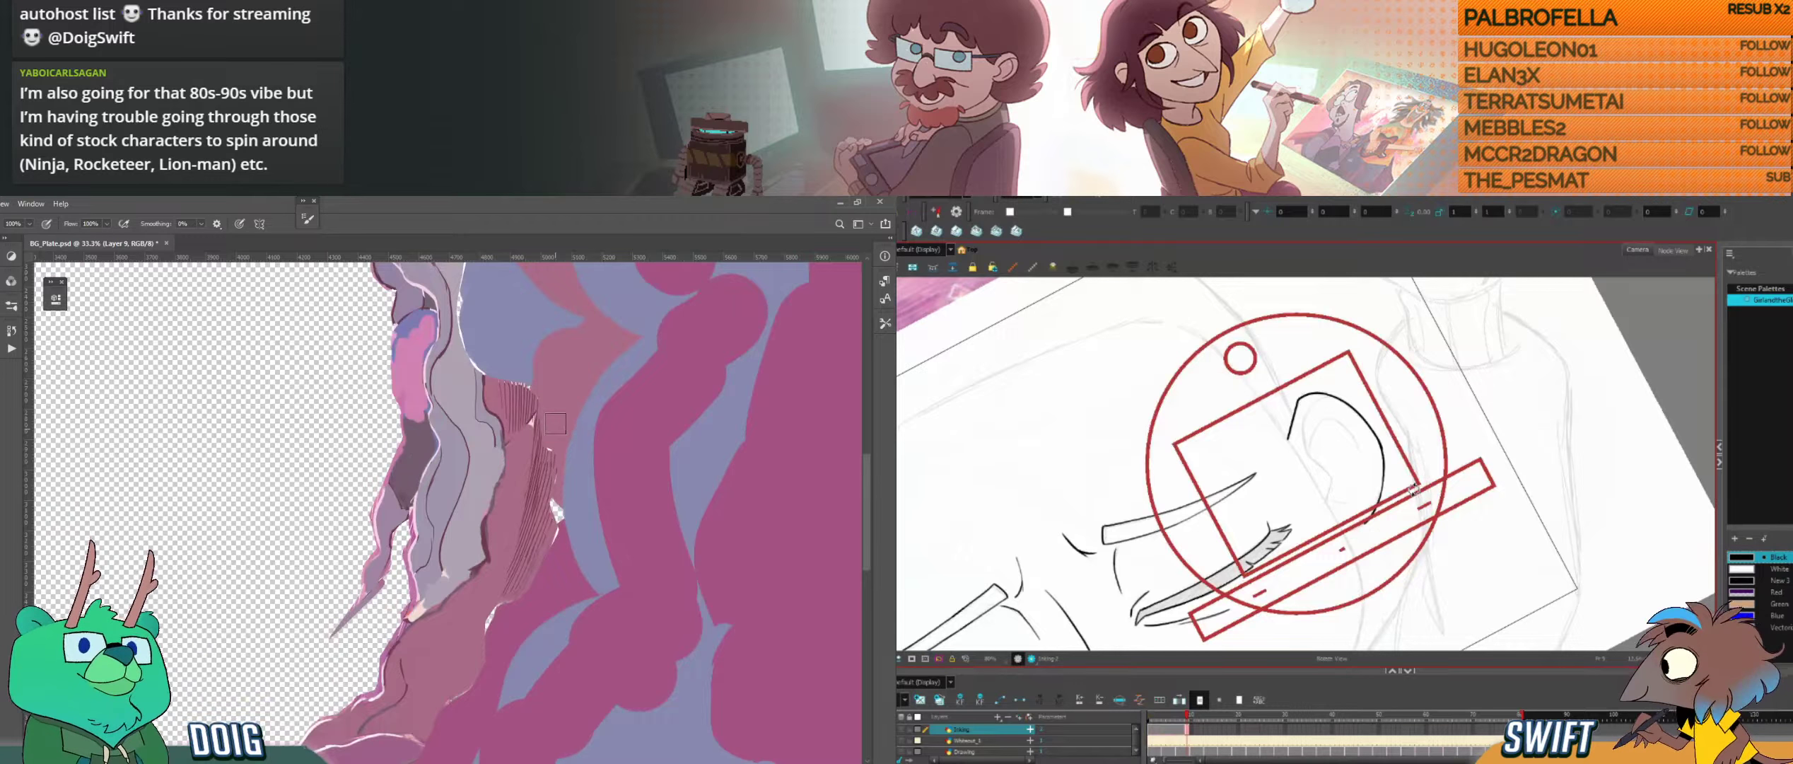
Step: Ink the lower part of the ear's outline around the lobe and compare it with the neighbouring drawing
drag(1413, 490, 1319, 507)
scroll(1320, 508, up, 4)
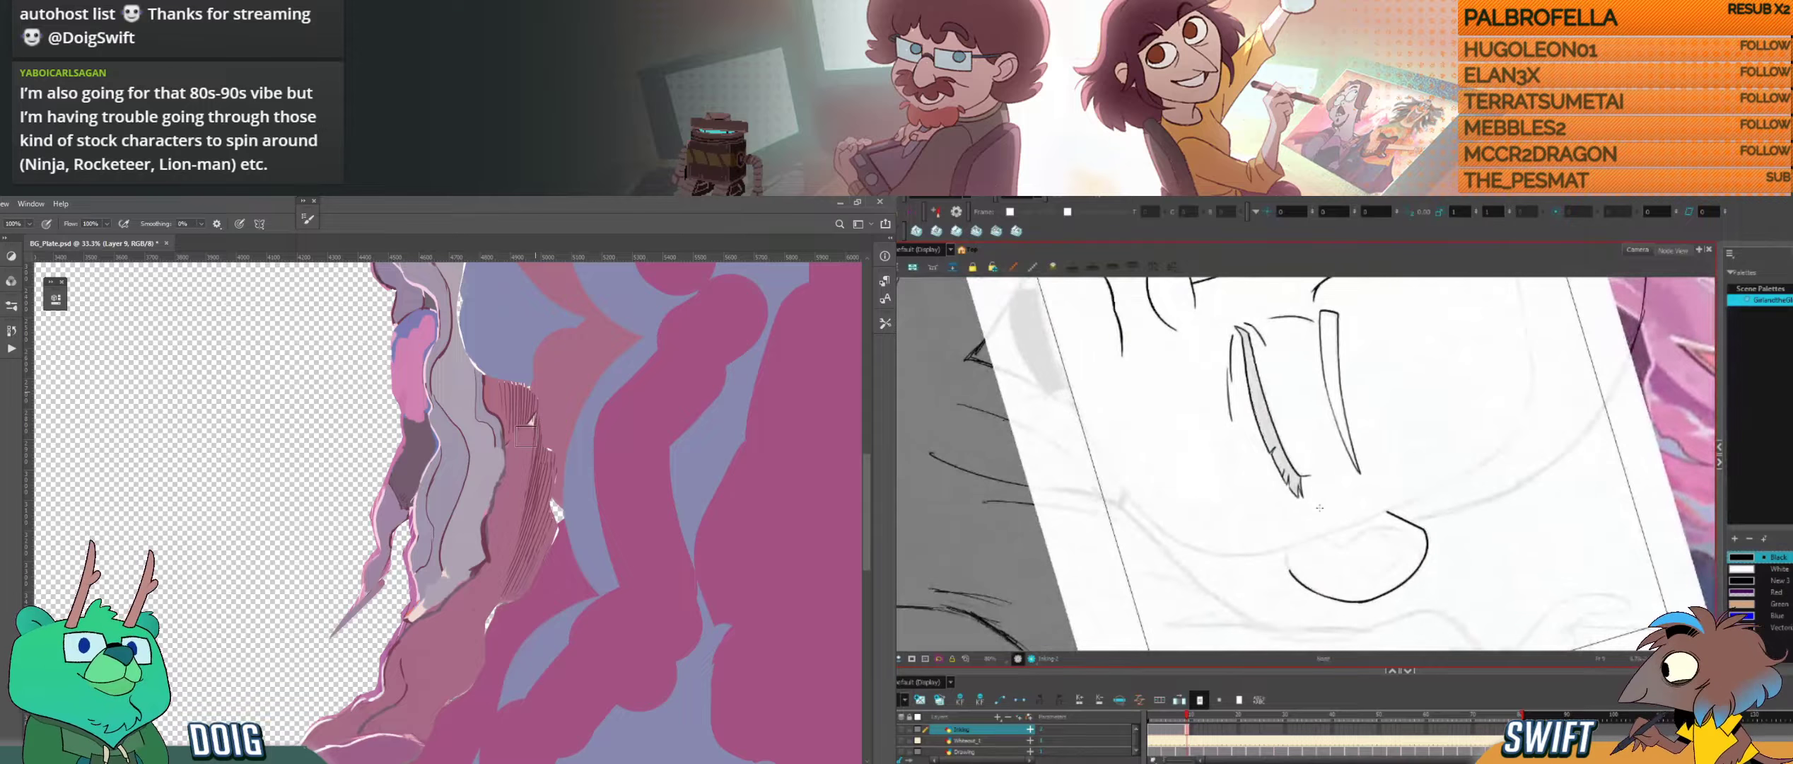
key(g)
key(f)
key(g)
key(f)
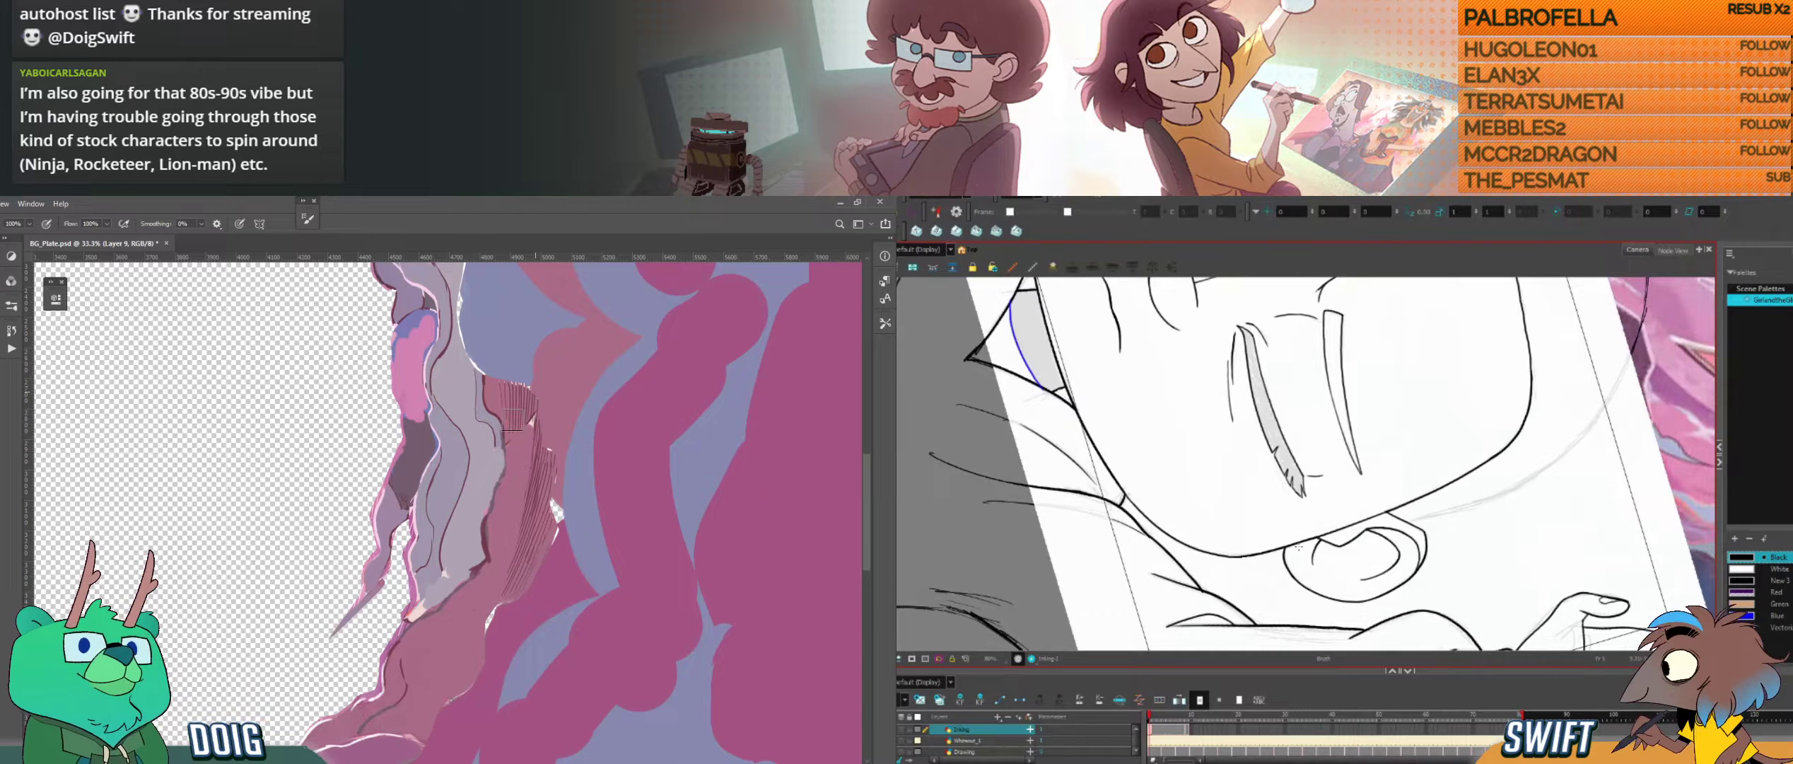
Step: Undo the last ear stroke and redraw the lobe's curve back toward the head
key(g)
key(ctrl+z)
mouse_move(1285, 548)
mouse_down()
mouse_move(1292, 574)
mouse_move(1442, 417)
mouse_move(1363, 502)
mouse_up()
drag(1415, 499, 1406, 518)
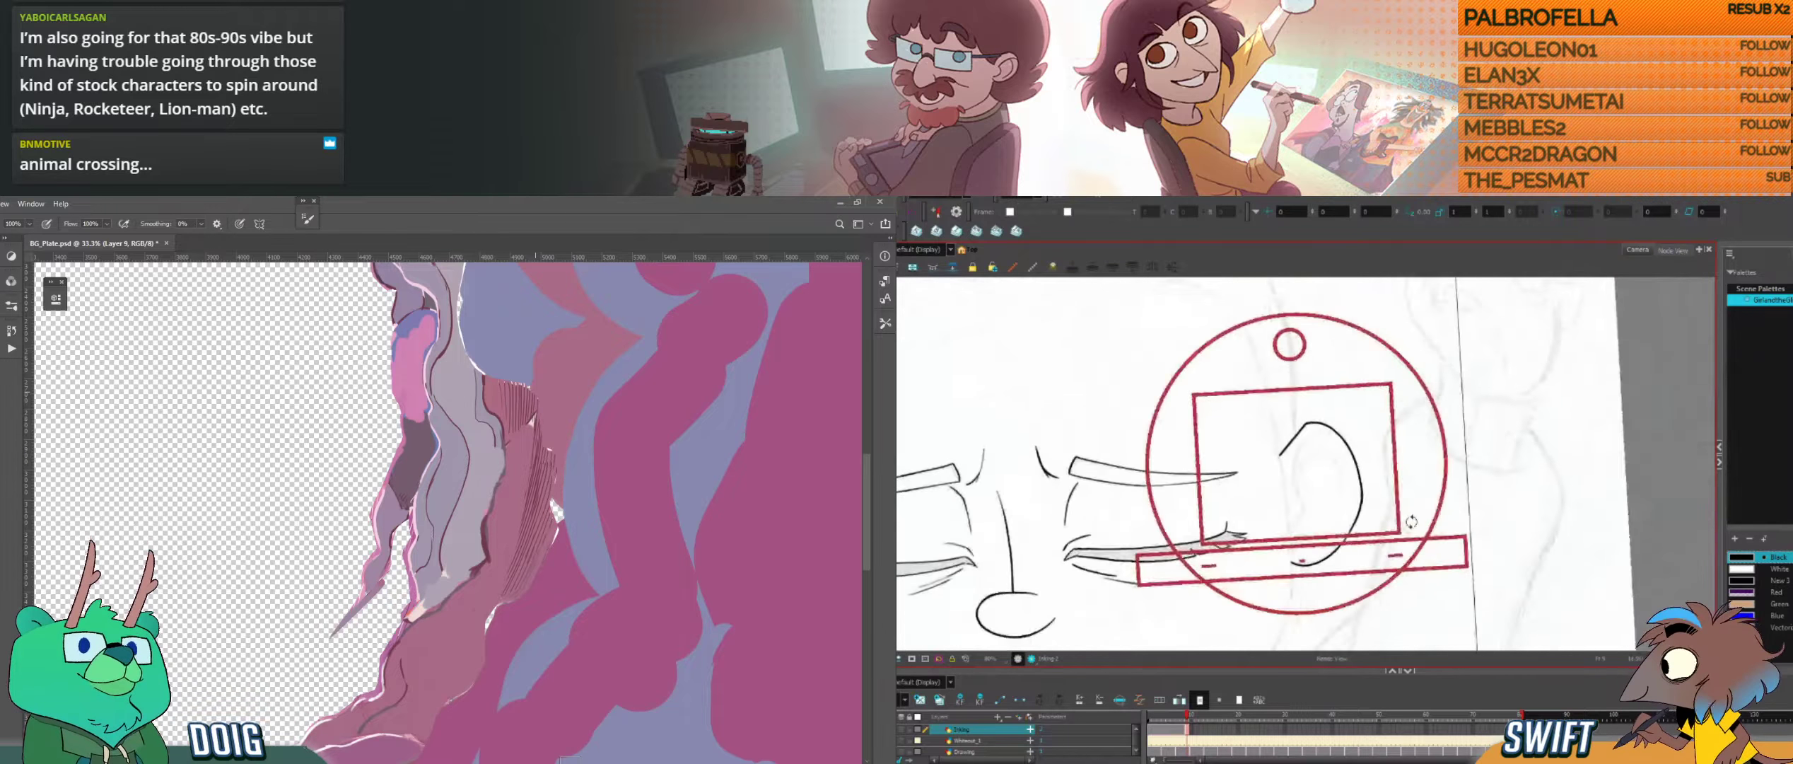
Step: Trim the outer edge of the ear's rim line with the eraser and compare the ear with the neighbouring drawings
key(comma)
key(period)
key(alt+b)
key(alt+e)
drag(1366, 511, 1367, 469)
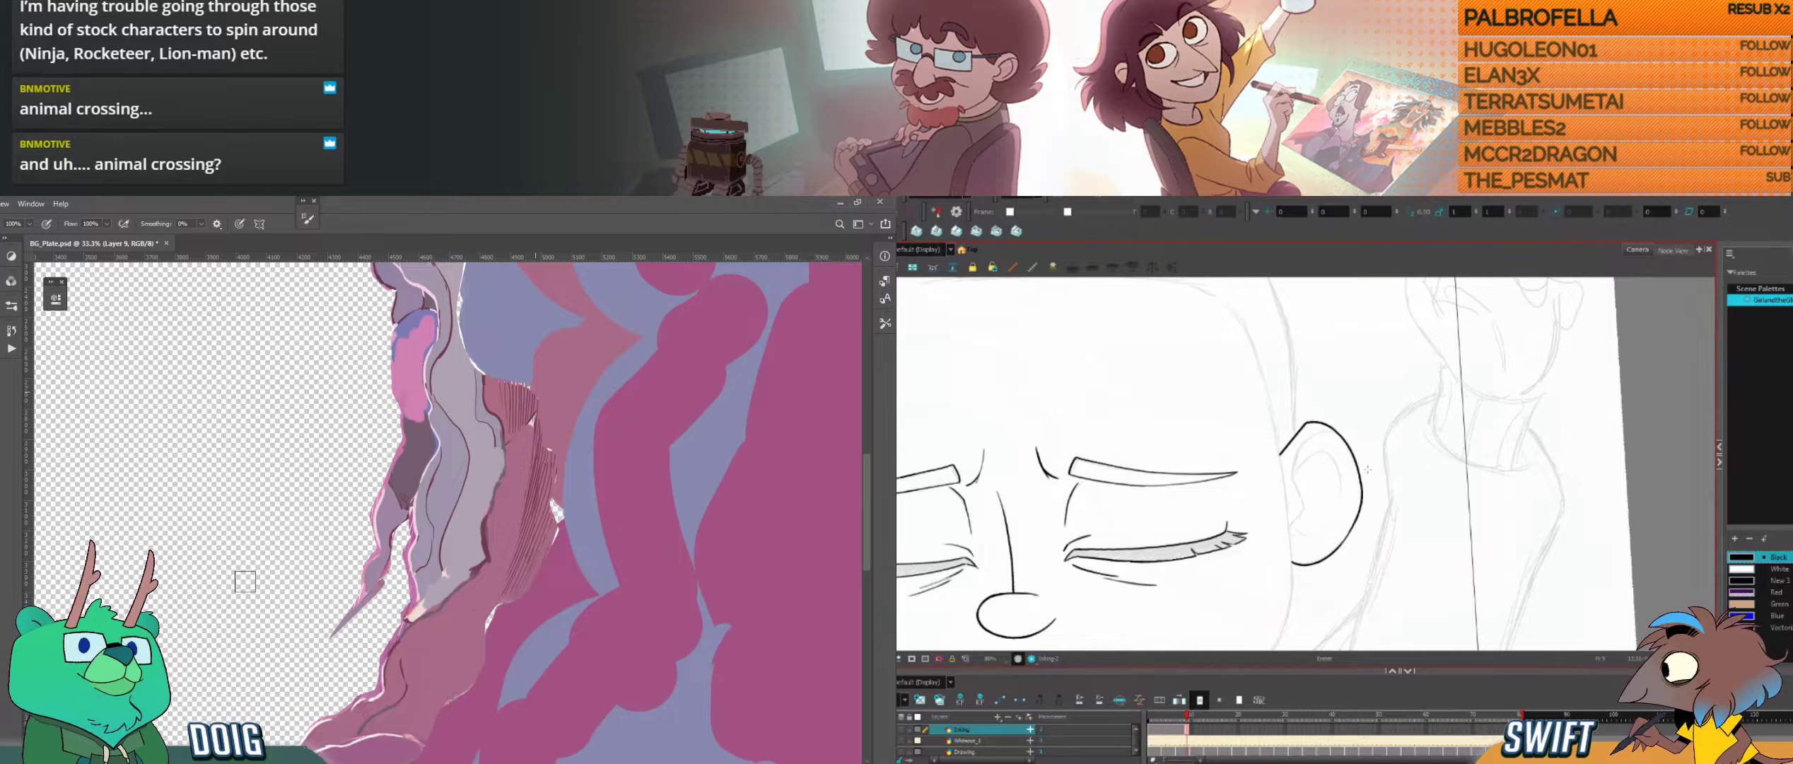
key(f)
key(g)
key(alt+b)
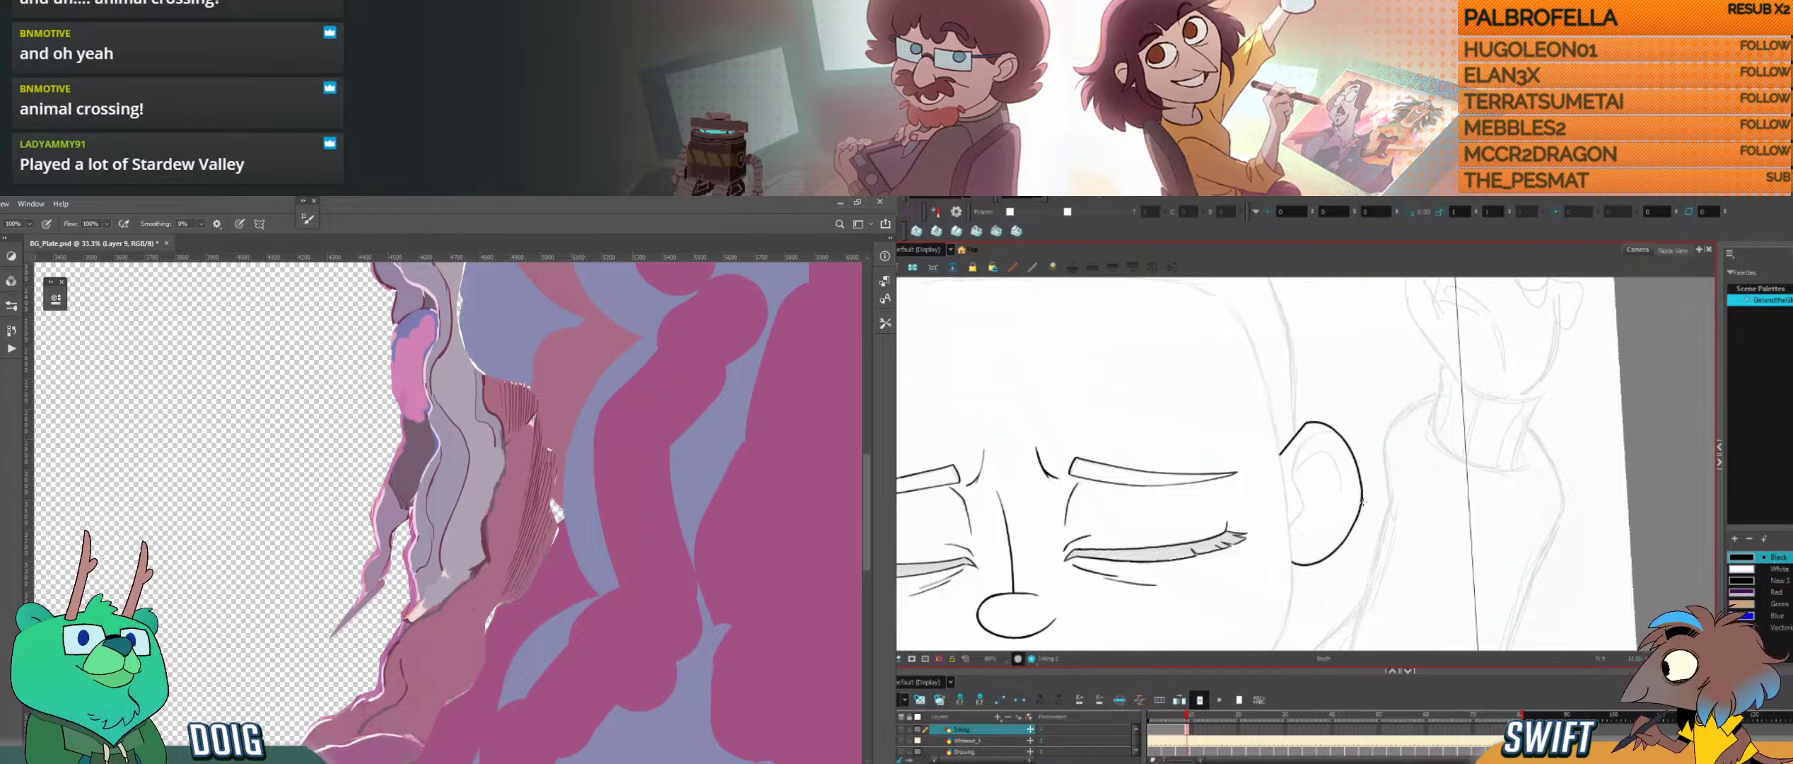
Step: Select the ear's outer rim stroke and examine the ear's shape against the neighbouring drawings
mouse_move(297, 762)
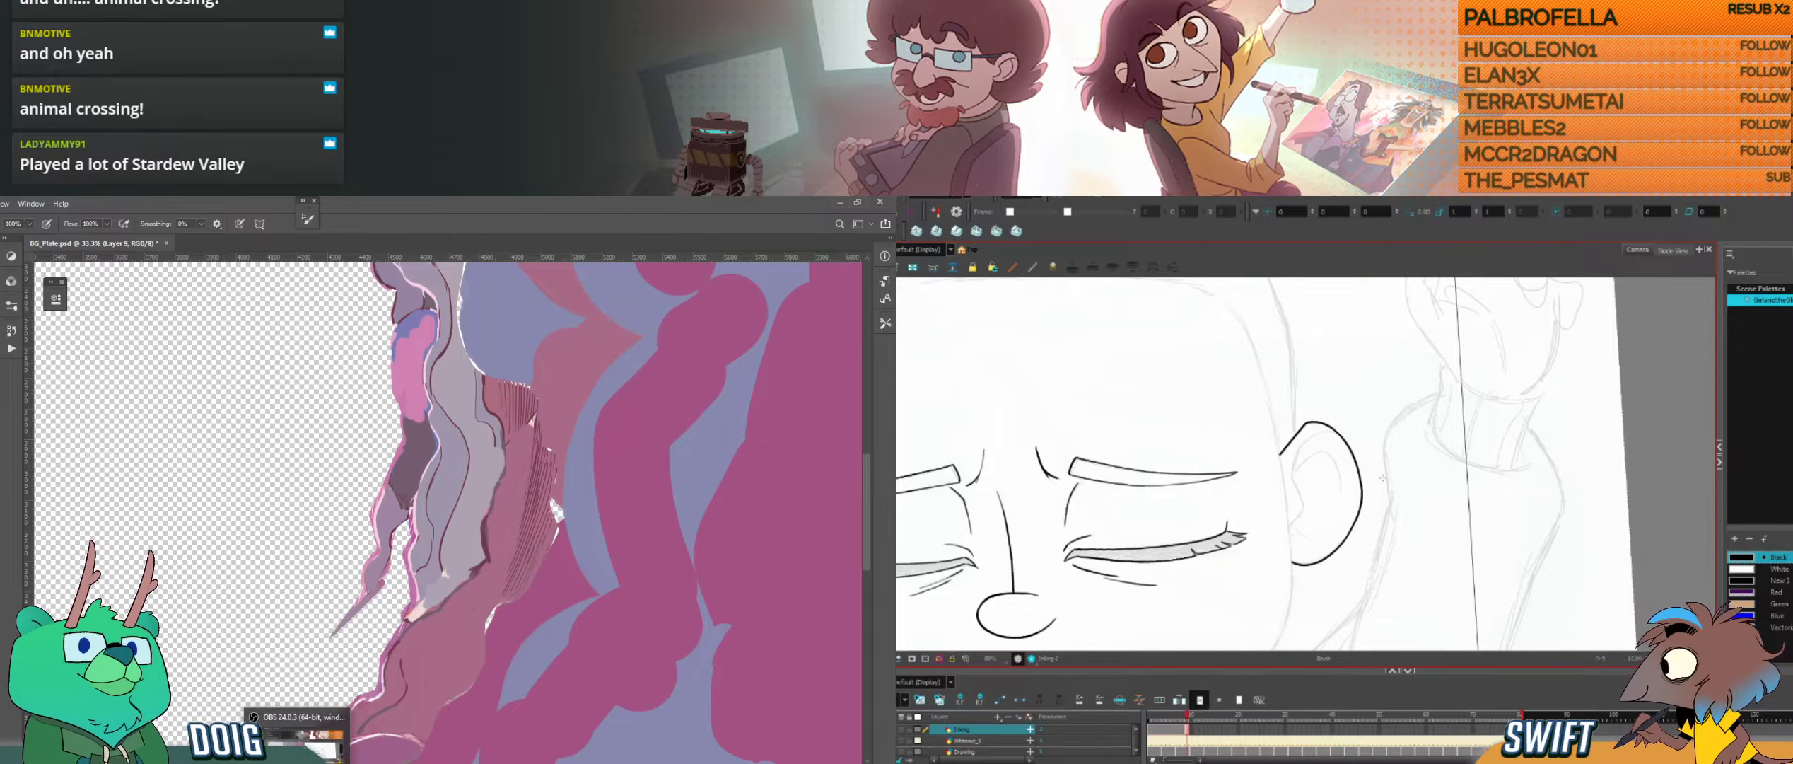
key(alt+s)
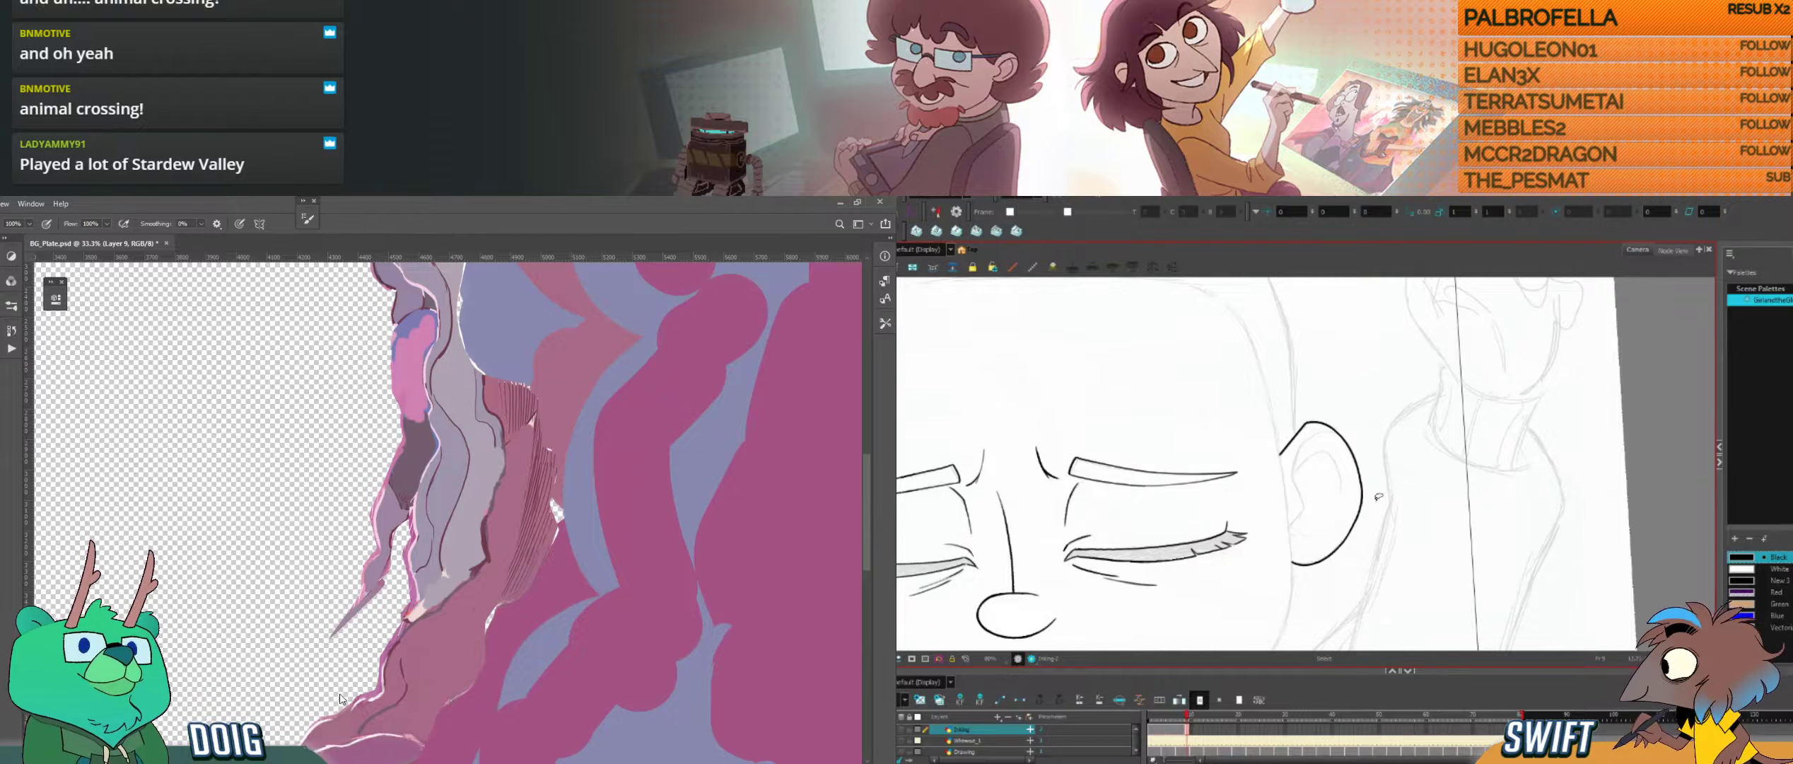
click(1362, 501)
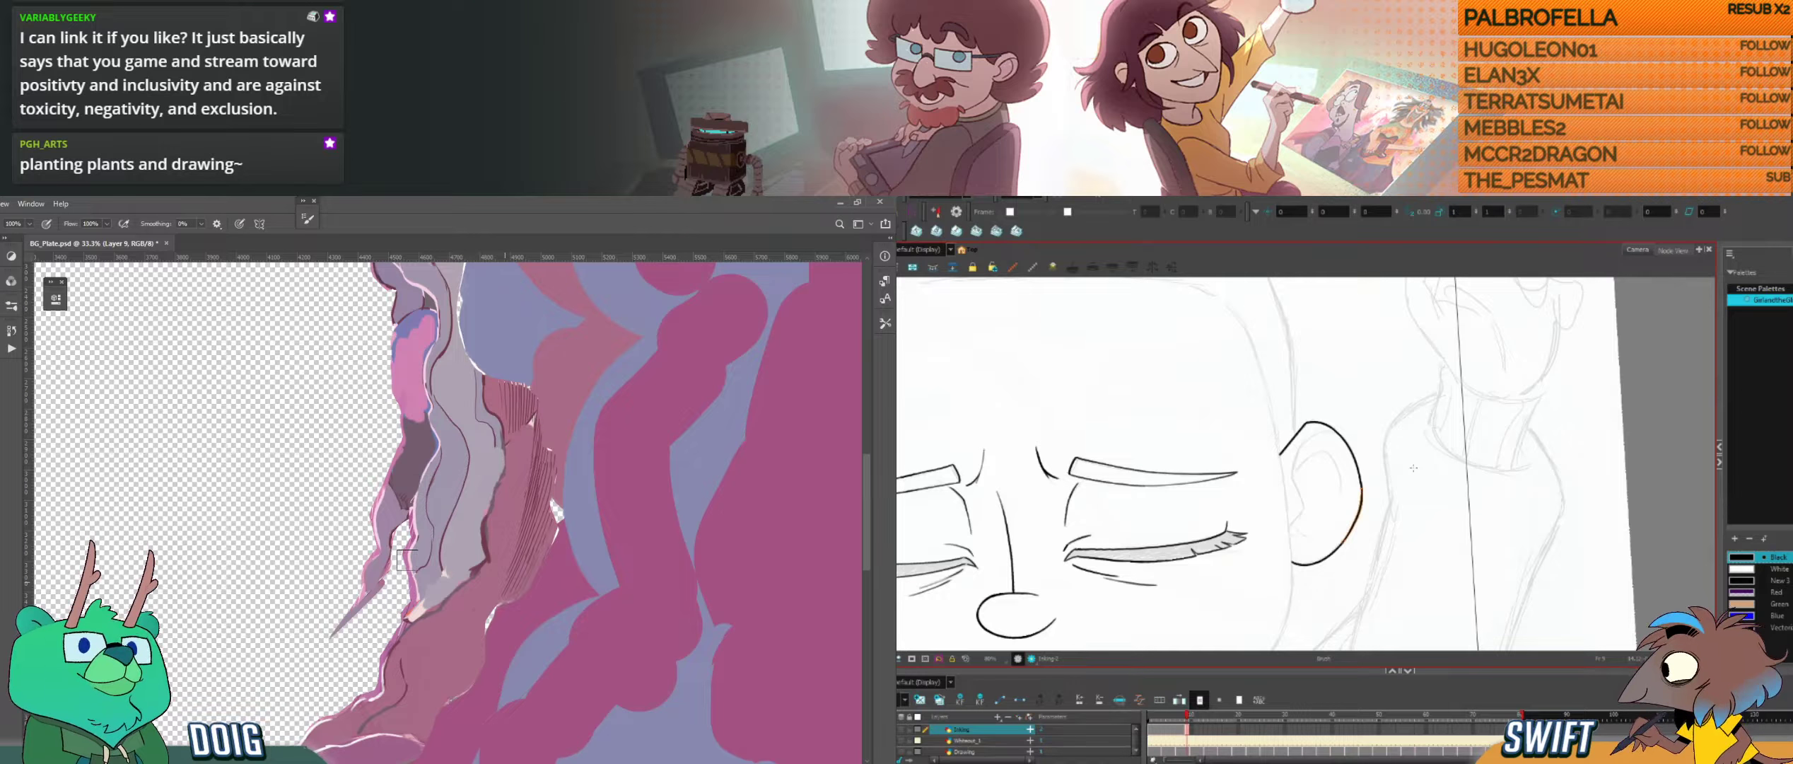
key(alt+b)
key(comma)
key(period)
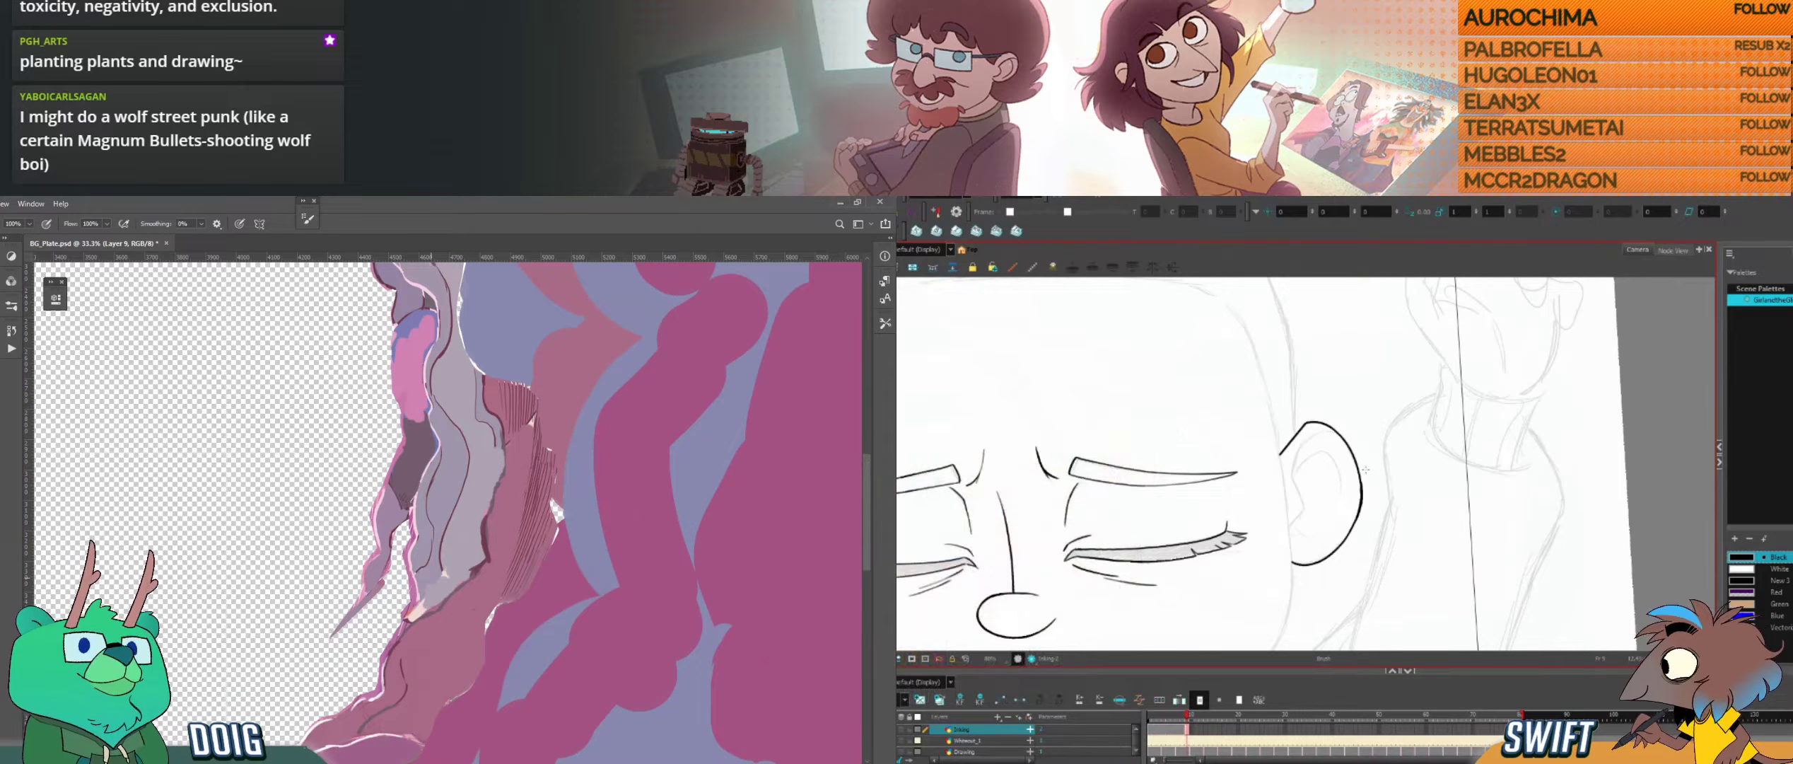
key(f)
key(g)
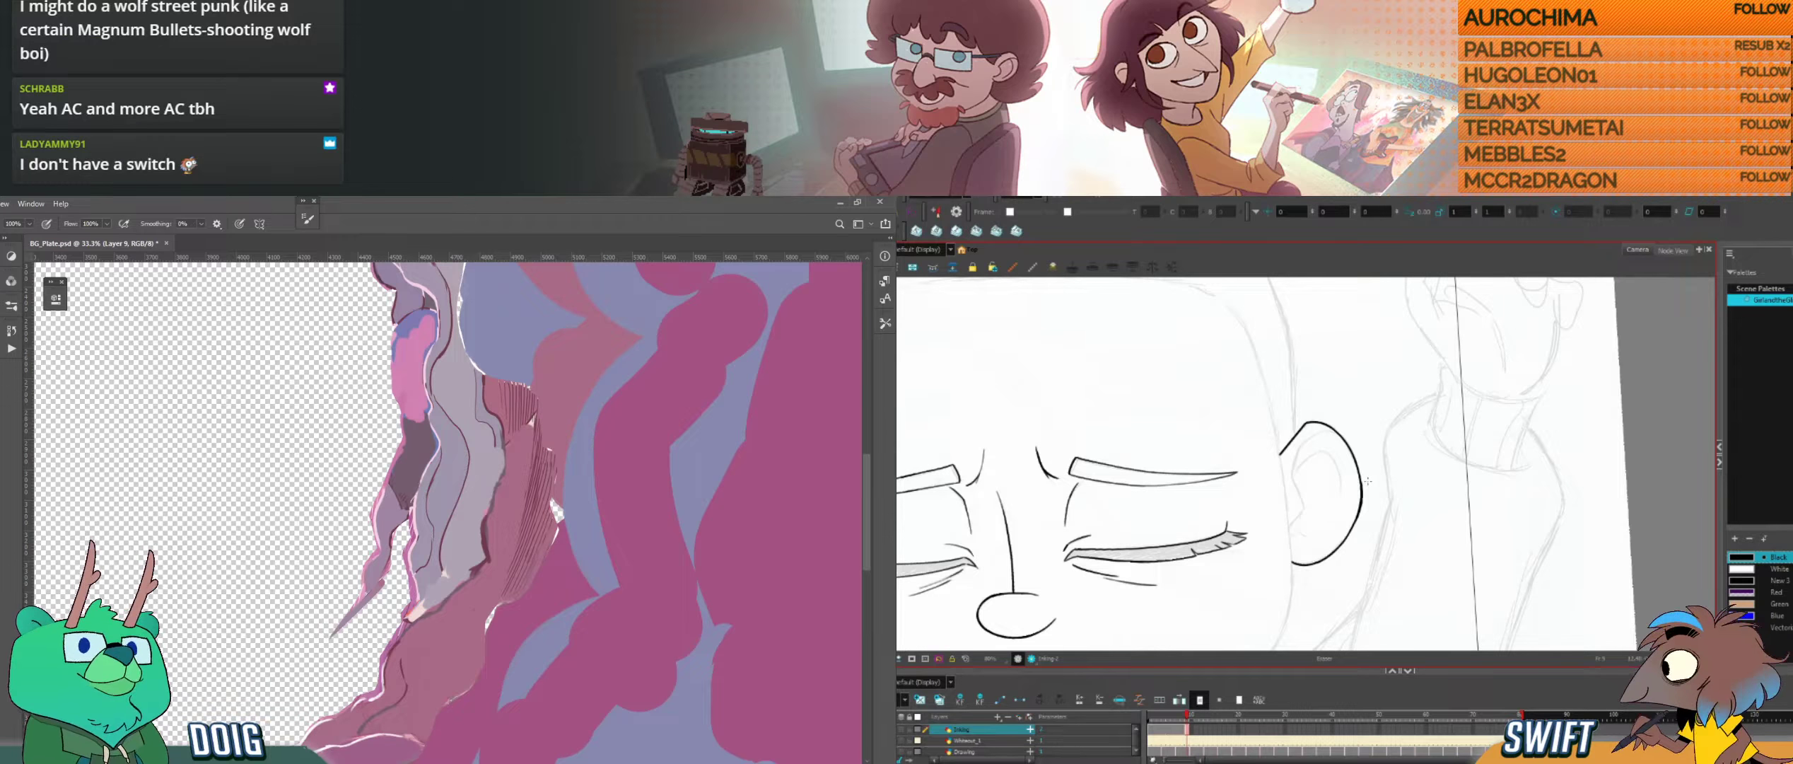
key(f)
key(g)
Step: Sample the pink of the small ridge along the hole's lower edge in Photoshop for the brush
drag(413, 587, 504, 583)
scroll(374, 509, up, 1)
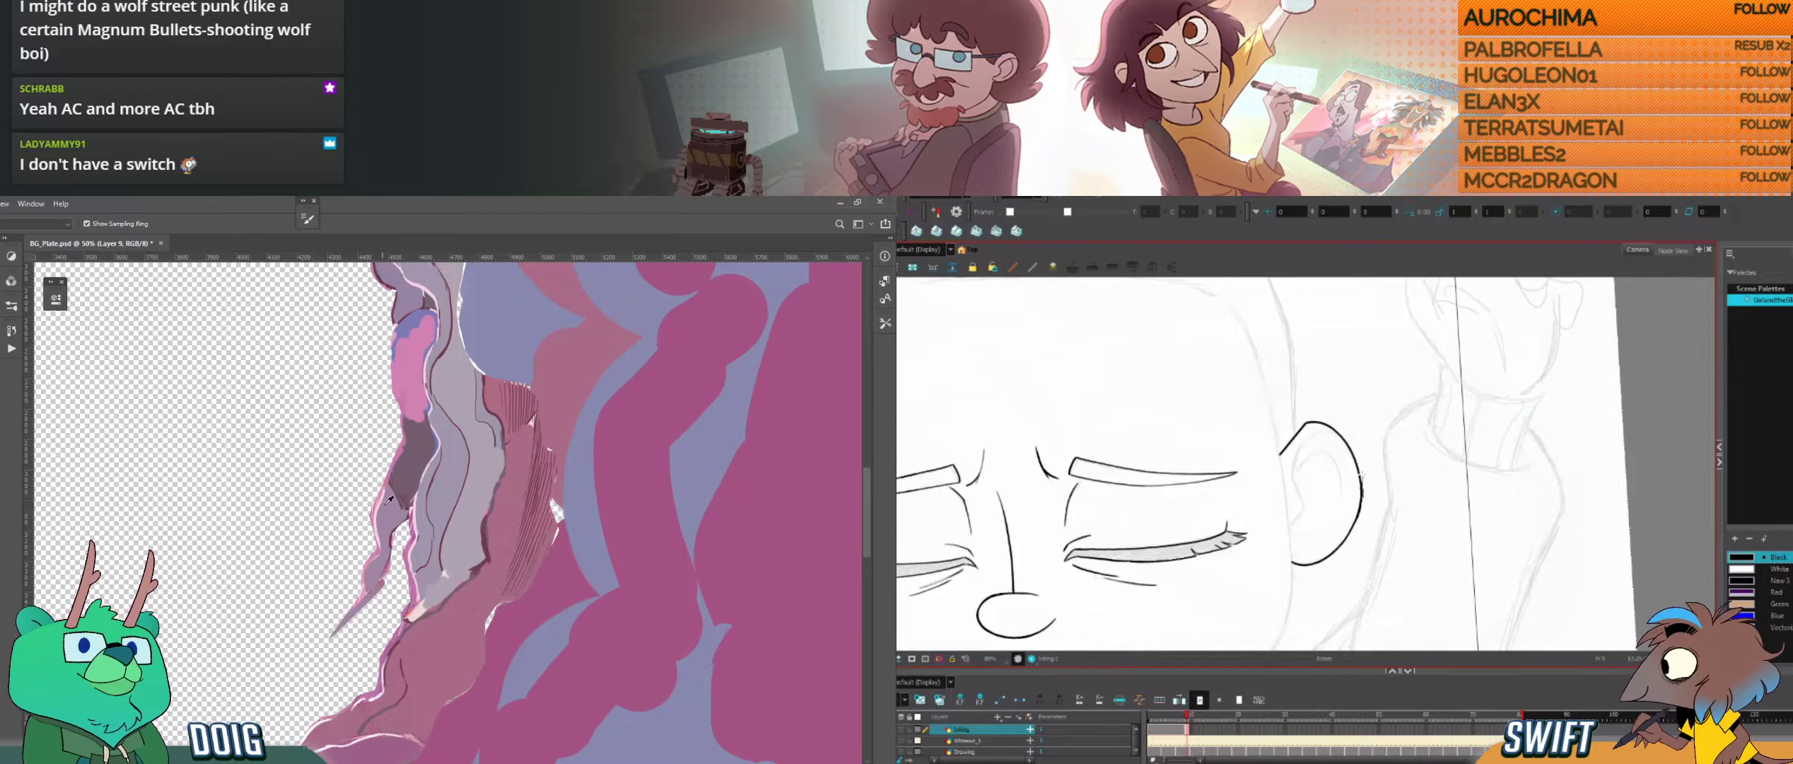
drag(396, 484, 398, 474)
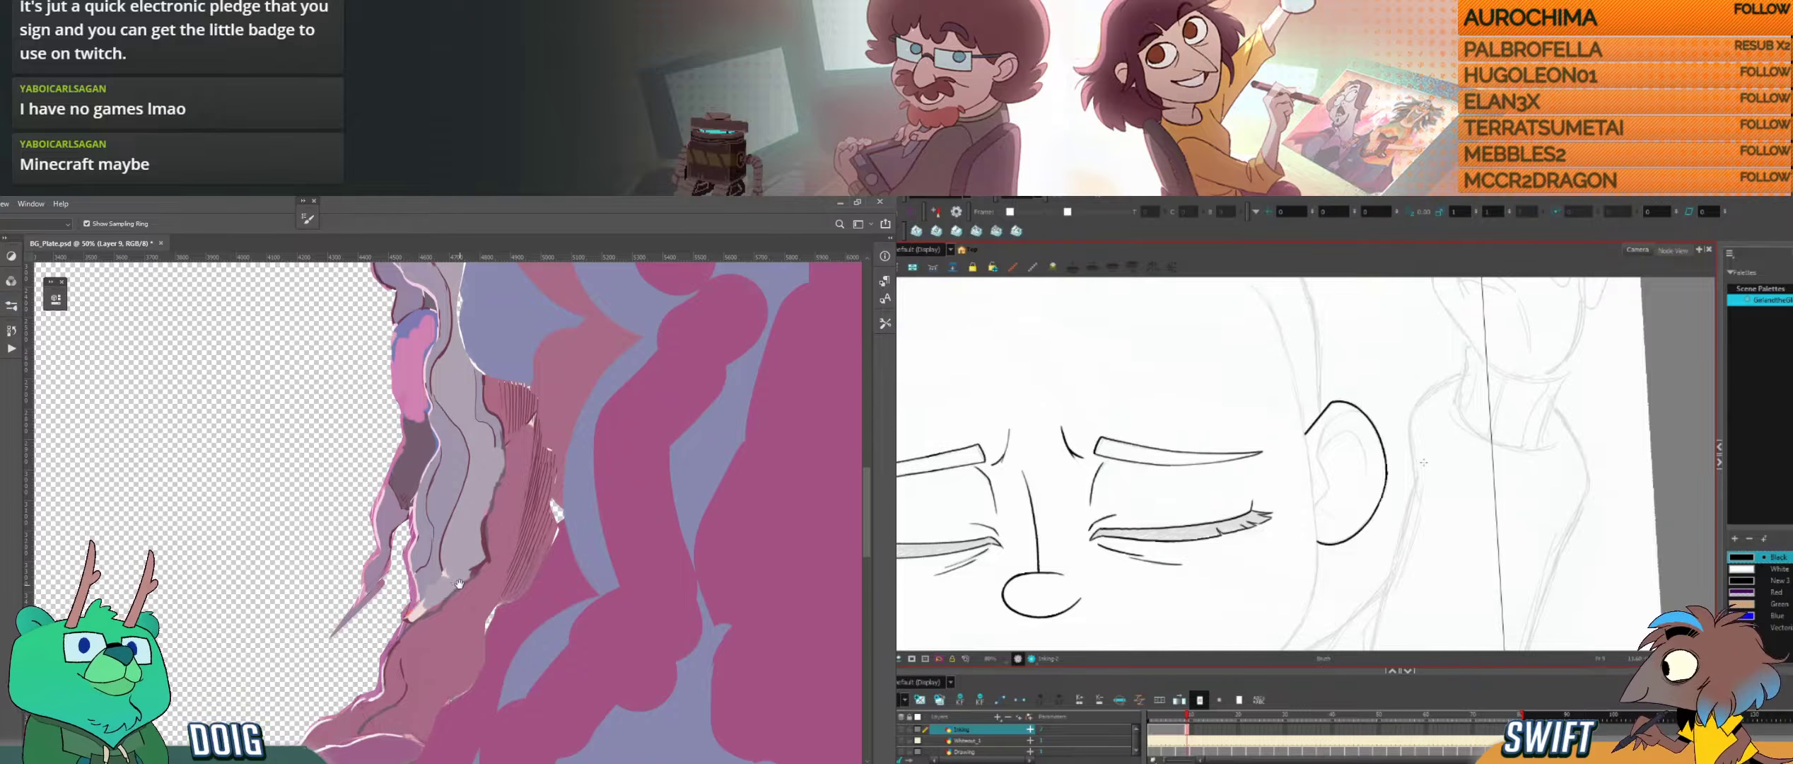
drag(451, 558, 715, 353)
click(367, 508)
key(b)
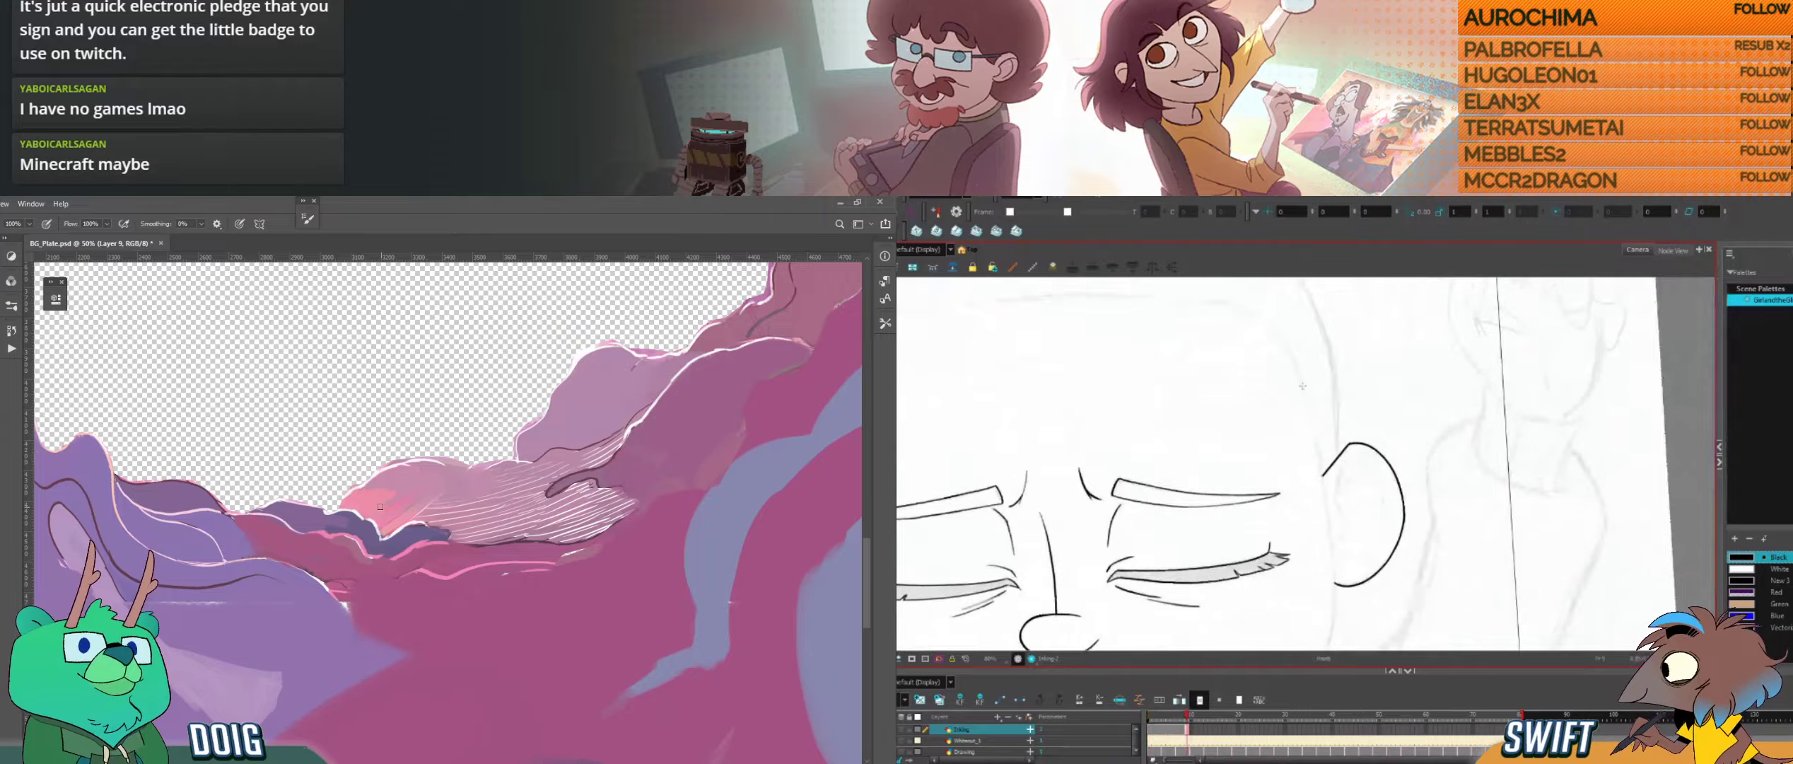
Step: Ink the side of the head in Harmony as one long line passing the inner edge of the ear and select it
drag(1305, 395, 1335, 610)
key(alt)
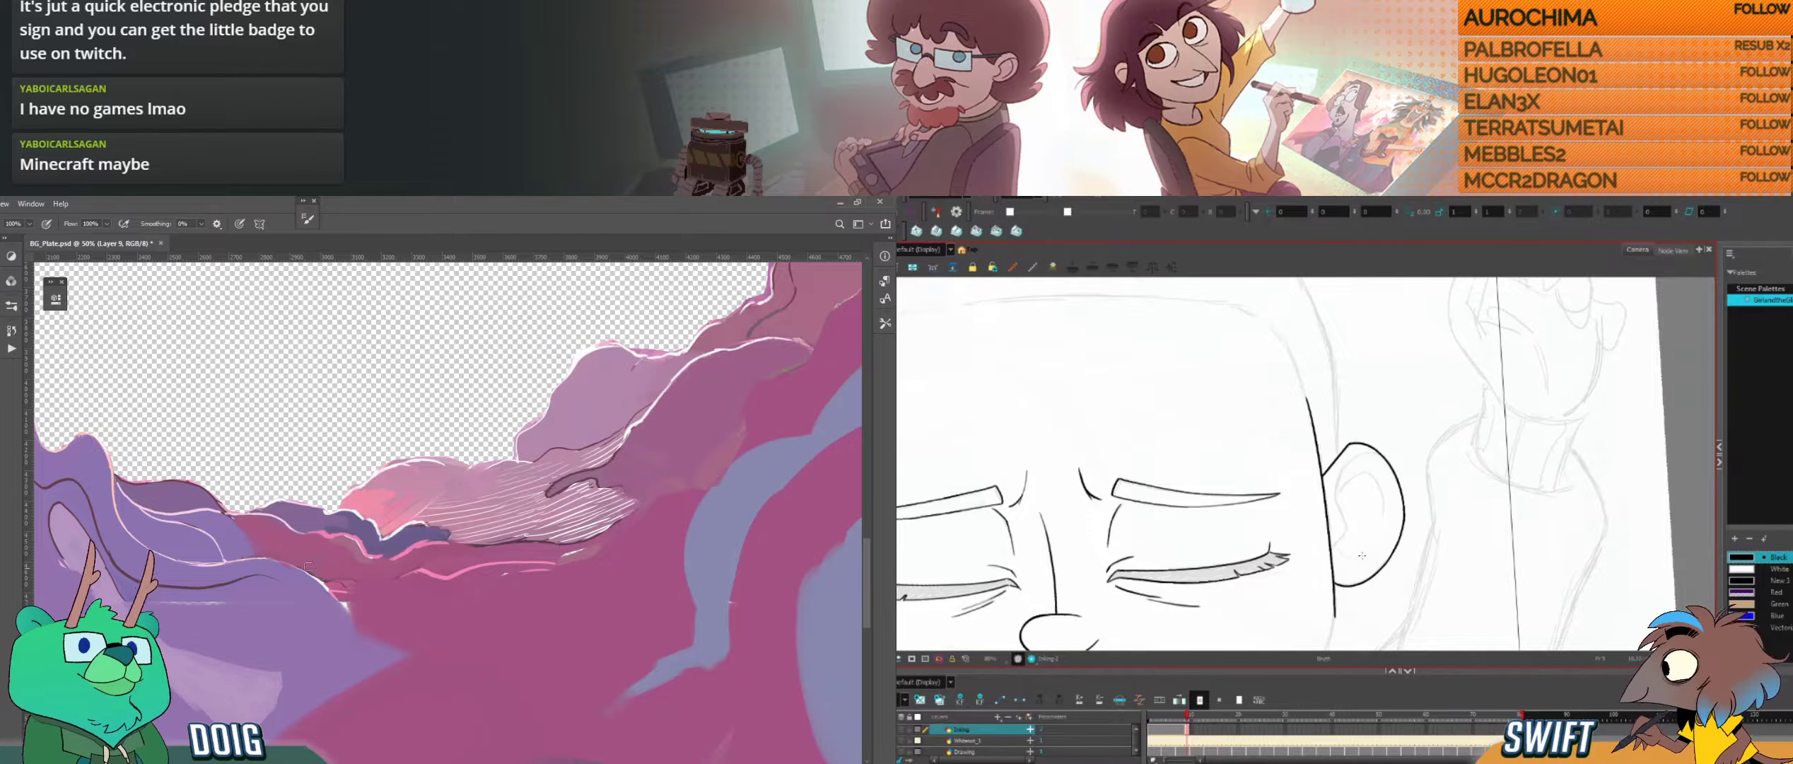
drag(1333, 500, 1319, 515)
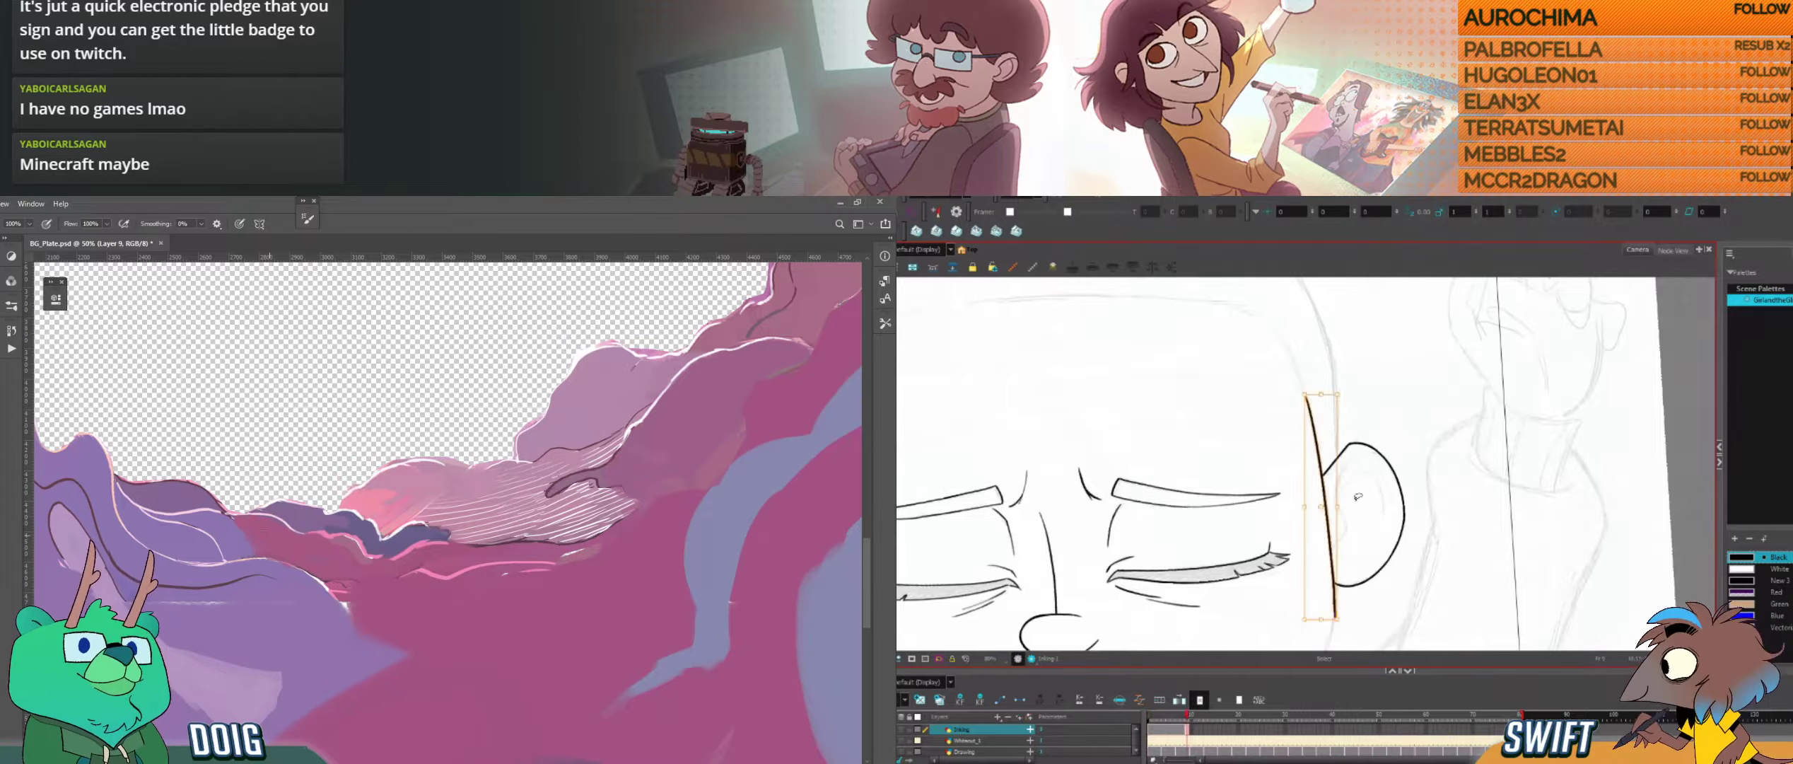
Step: Paint a soft blue shadow on the purple hillside in Photoshop, between the dark contour line and the pale slope
drag(308, 523, 469, 462)
alt+click(294, 532)
click(1364, 576)
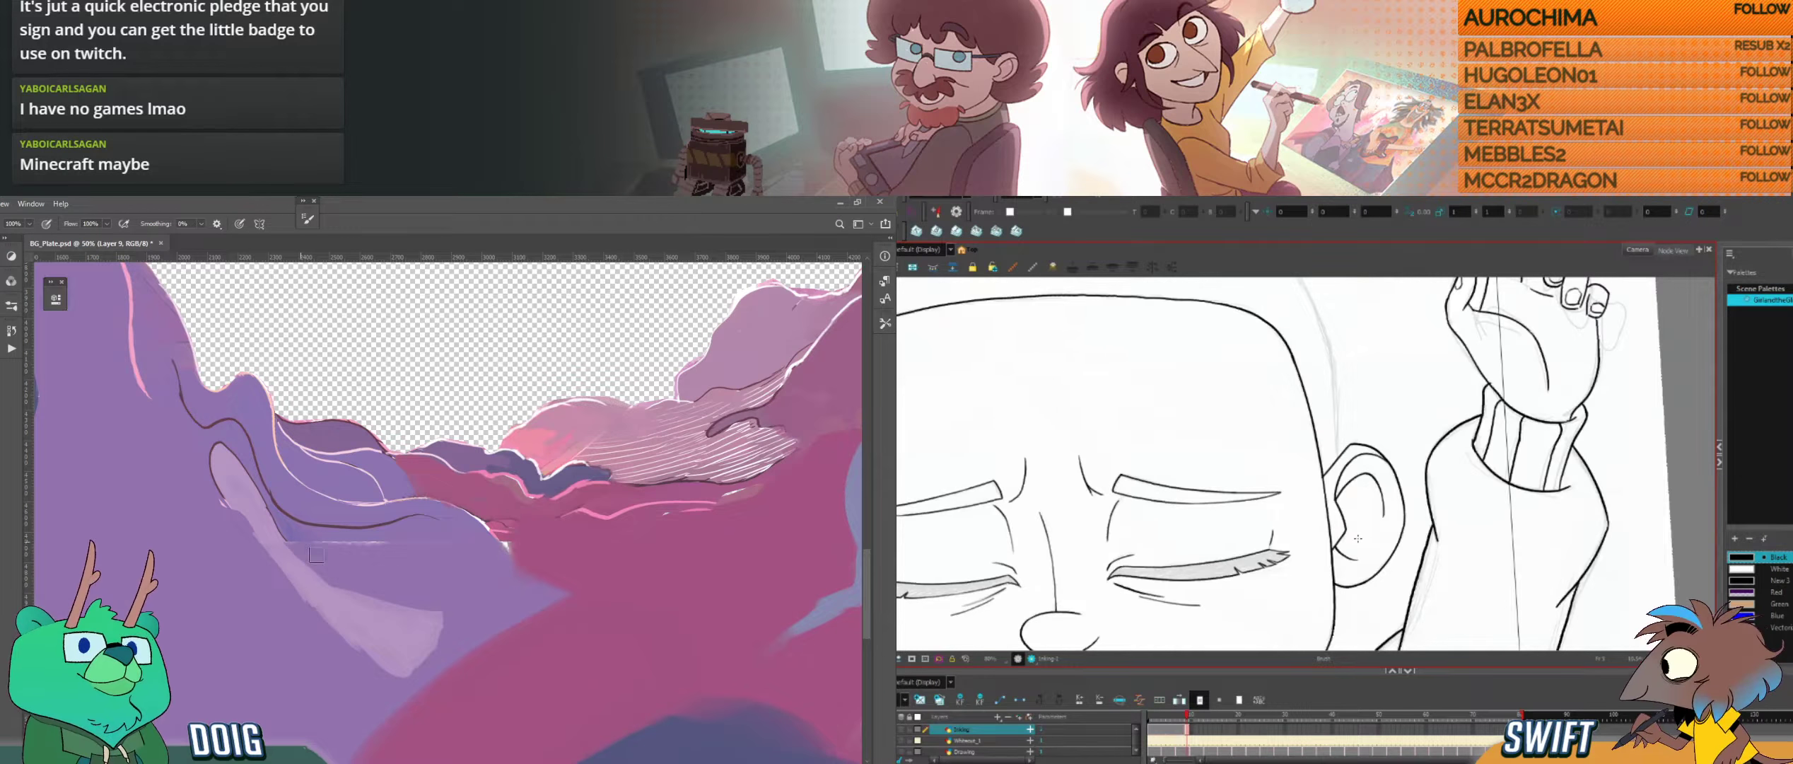
key(comma)
drag(290, 546, 343, 547)
key(period)
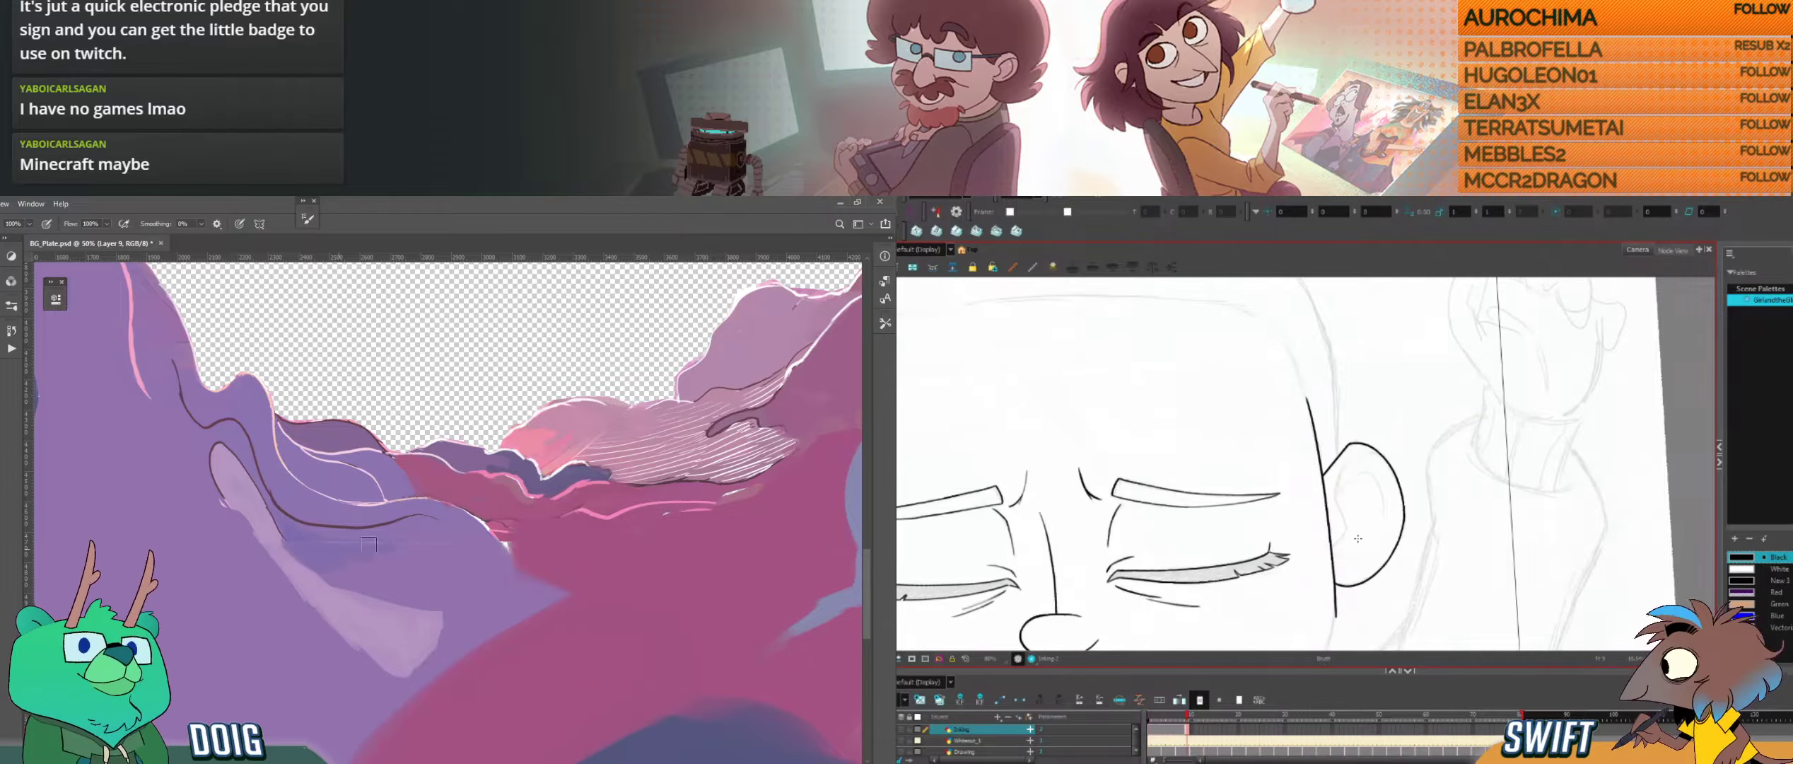
key(bracketright)
key(bracketright)
key(bracketright)
key(bracketright)
key(bracketright)
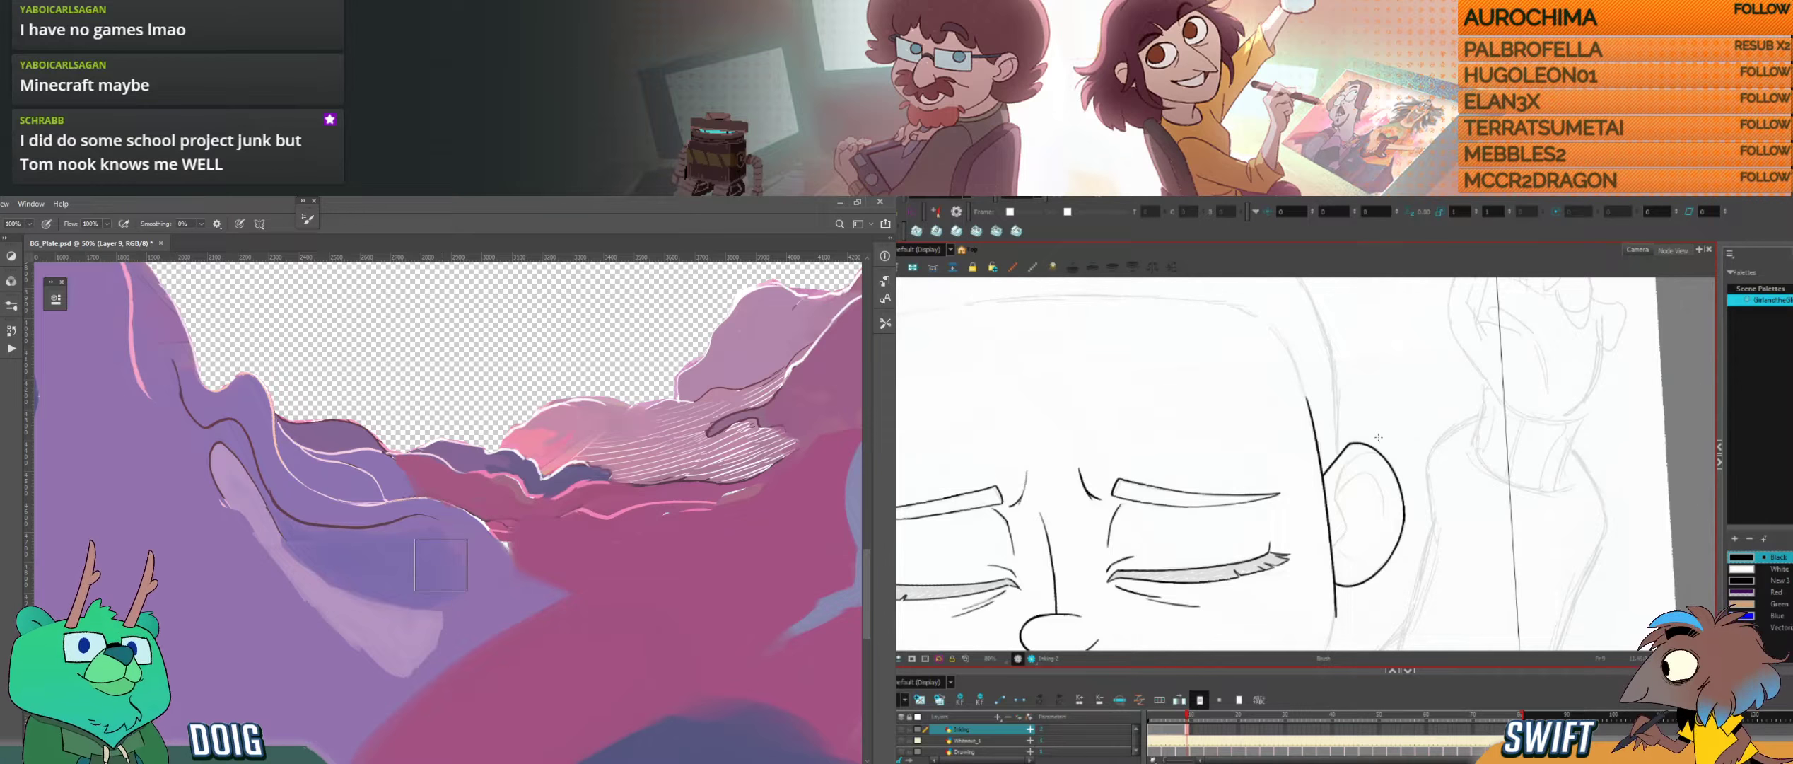
Step: Ink the inner fold beneath the ear's upper rim in Harmony as a short curve, undoing and redrawing it to follow the sketch
key(space)
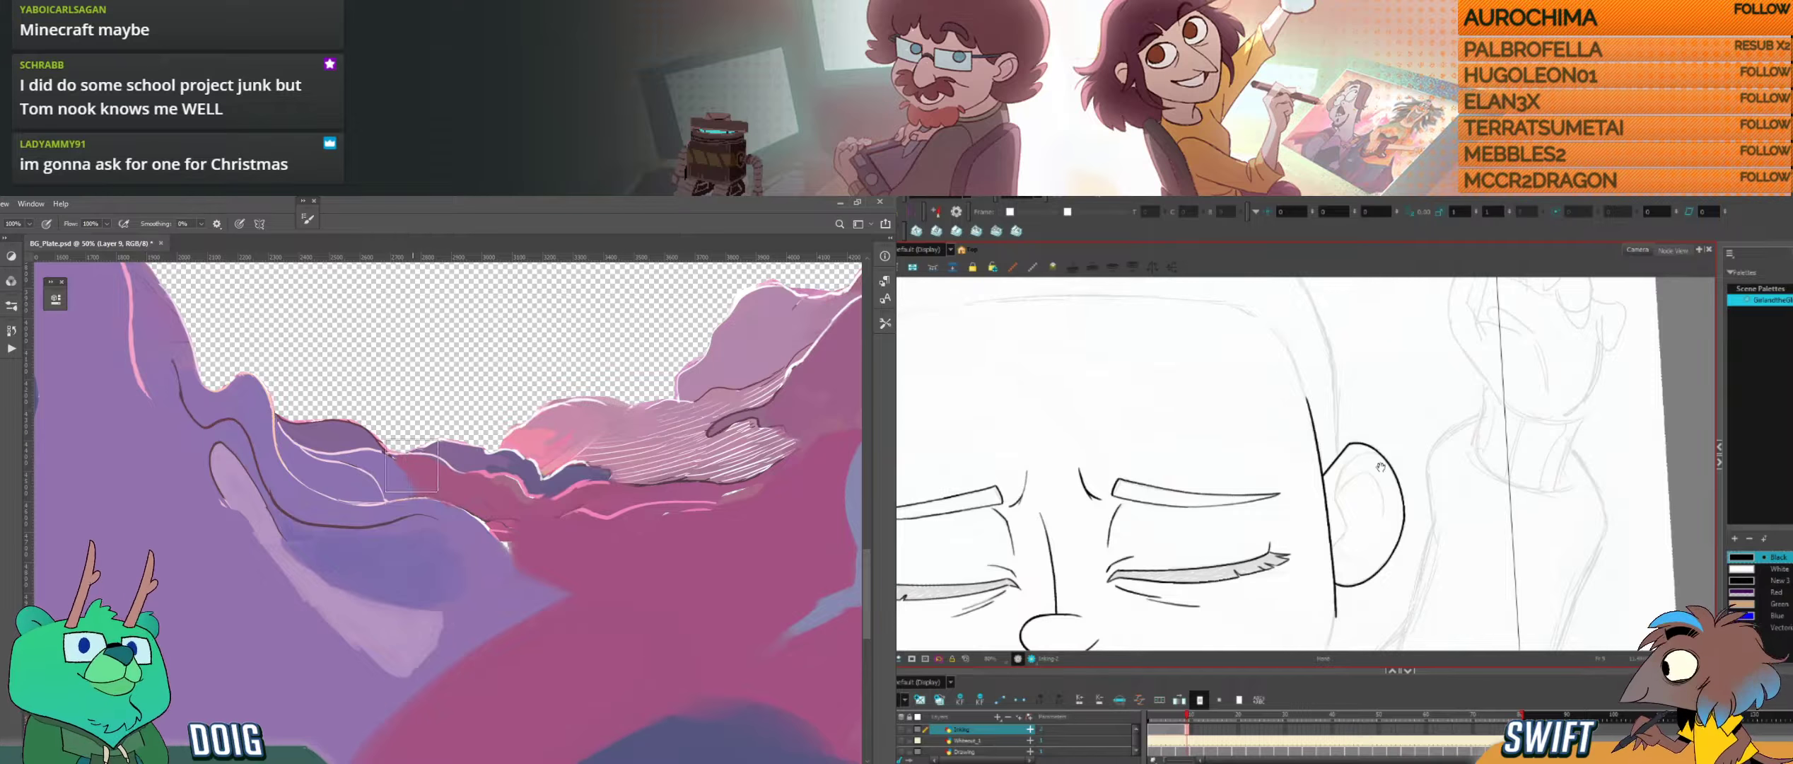
drag(1380, 466, 1379, 413)
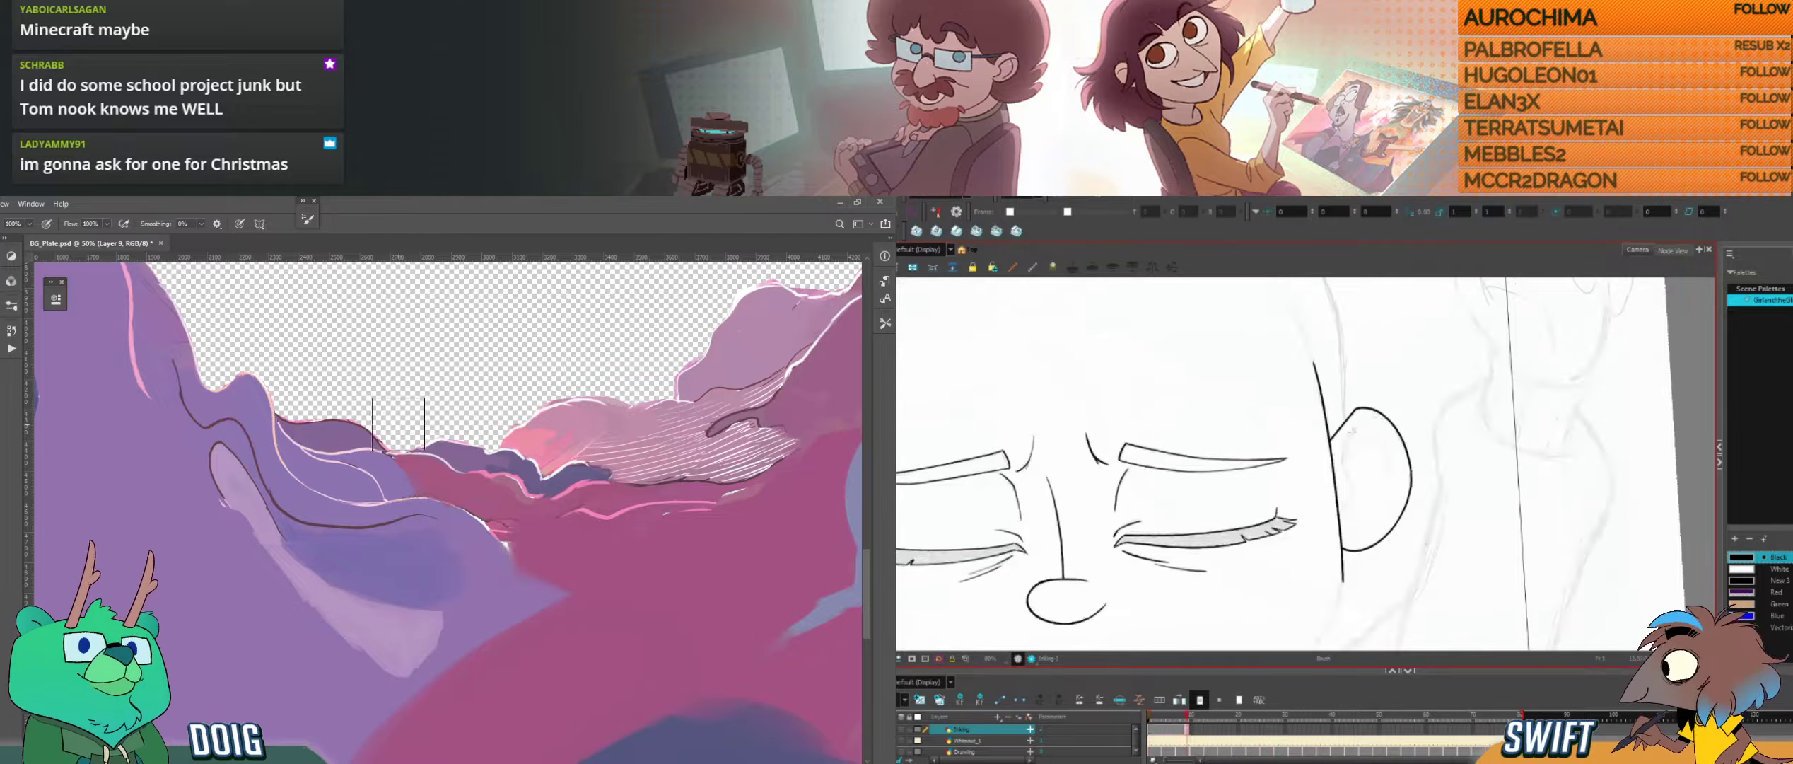
key(f)
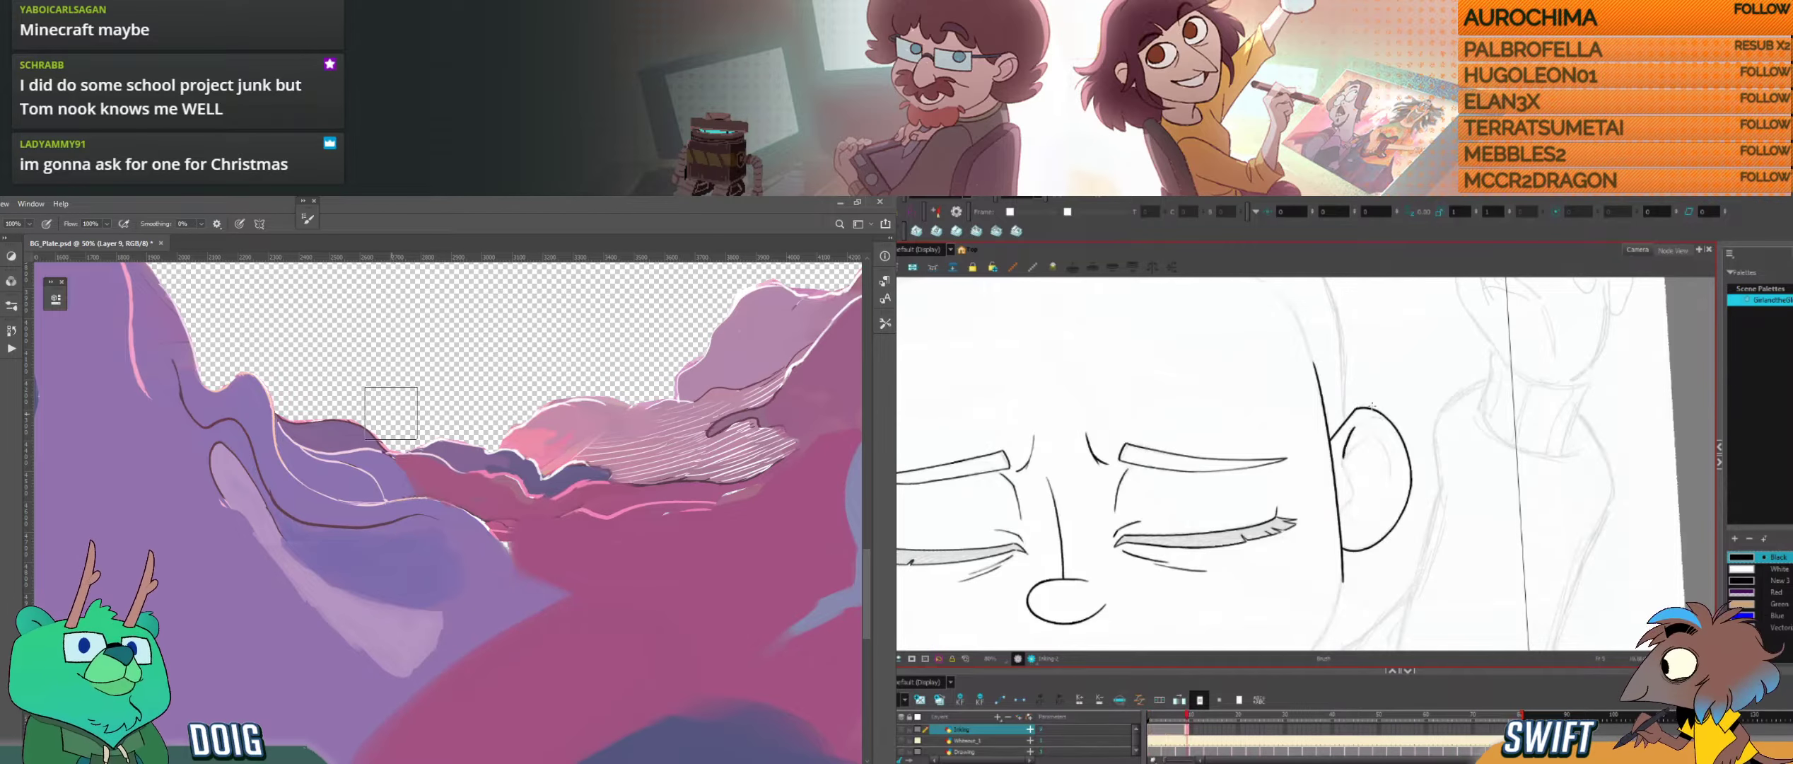
key(f)
key(g)
key(ctrl+z)
drag(1341, 464, 1375, 418)
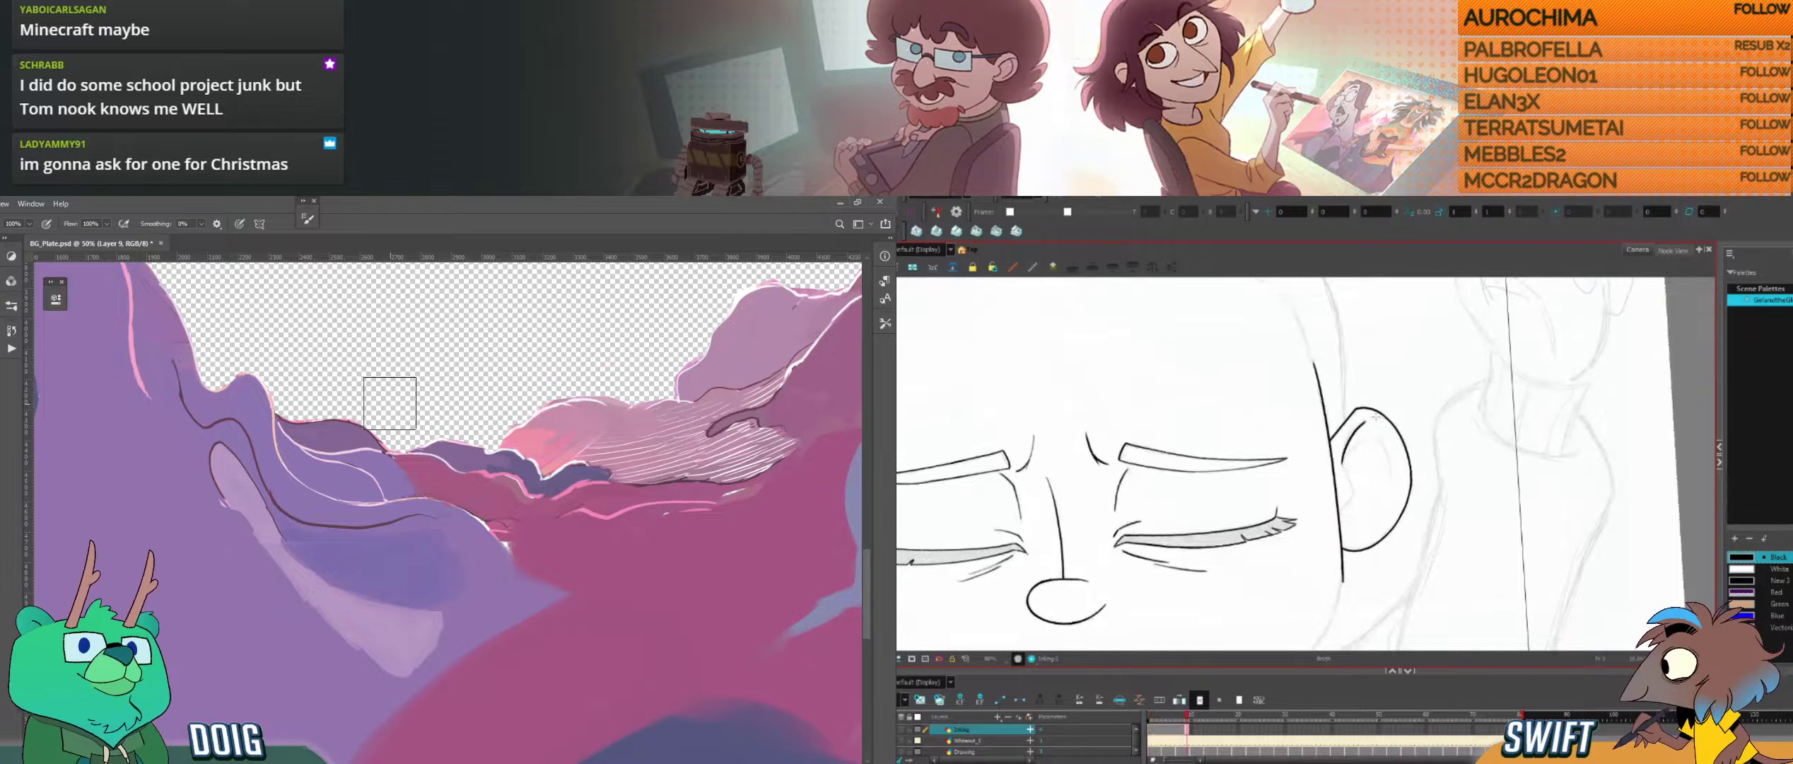
key(f)
key(g)
key(ctrl+z)
drag(1342, 463, 1358, 425)
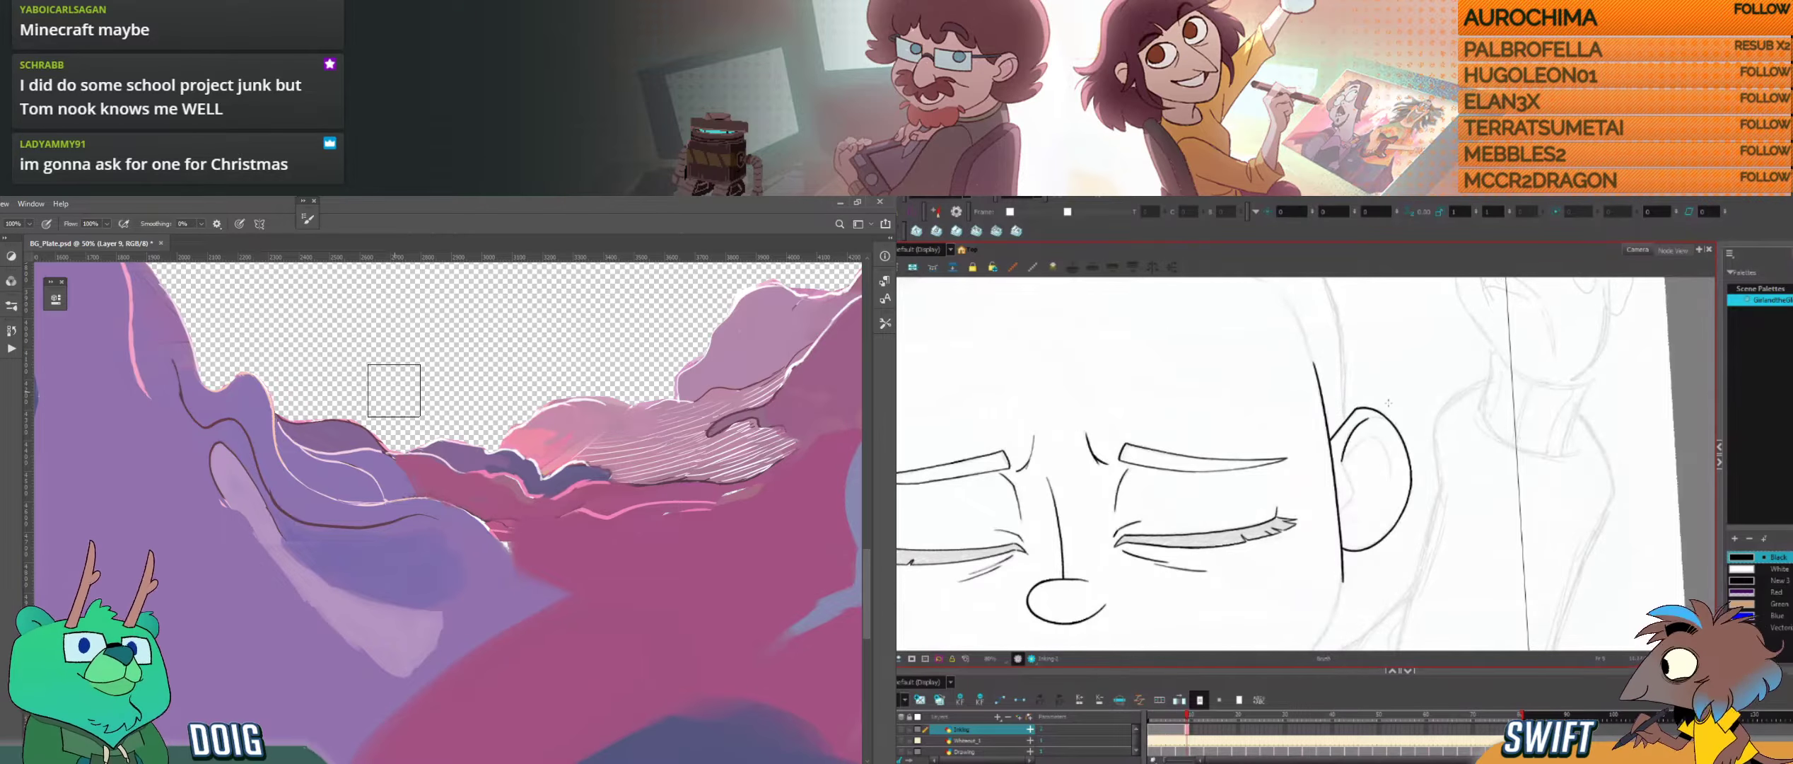
Step: Select the ear's inner fold stroke and compare its curve with the neighbouring drawings
key(f)
key(g)
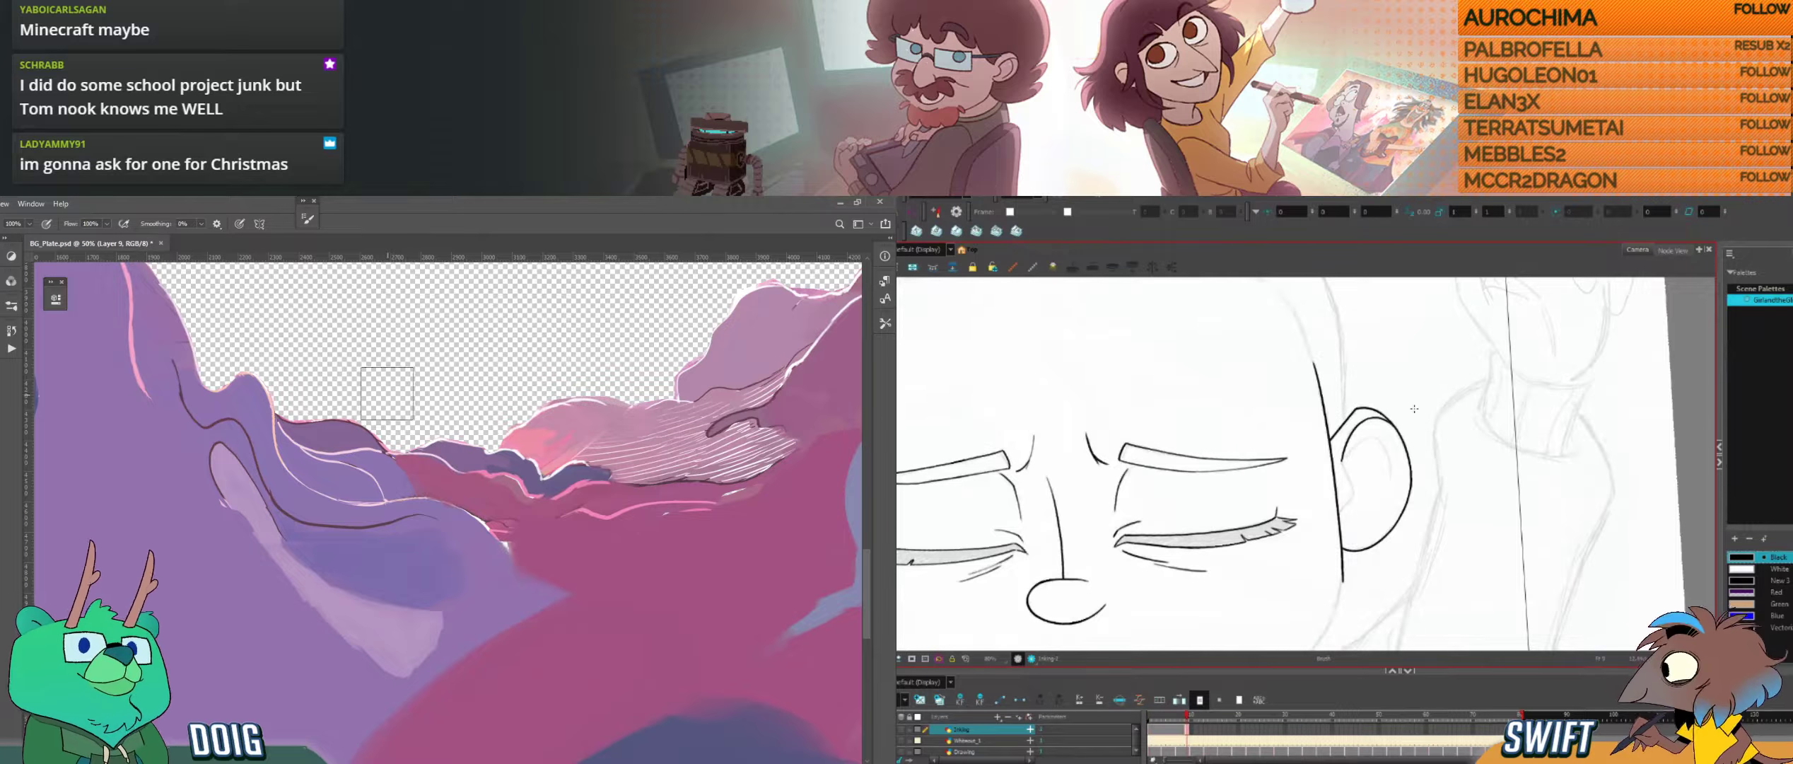
key(f)
key(g)
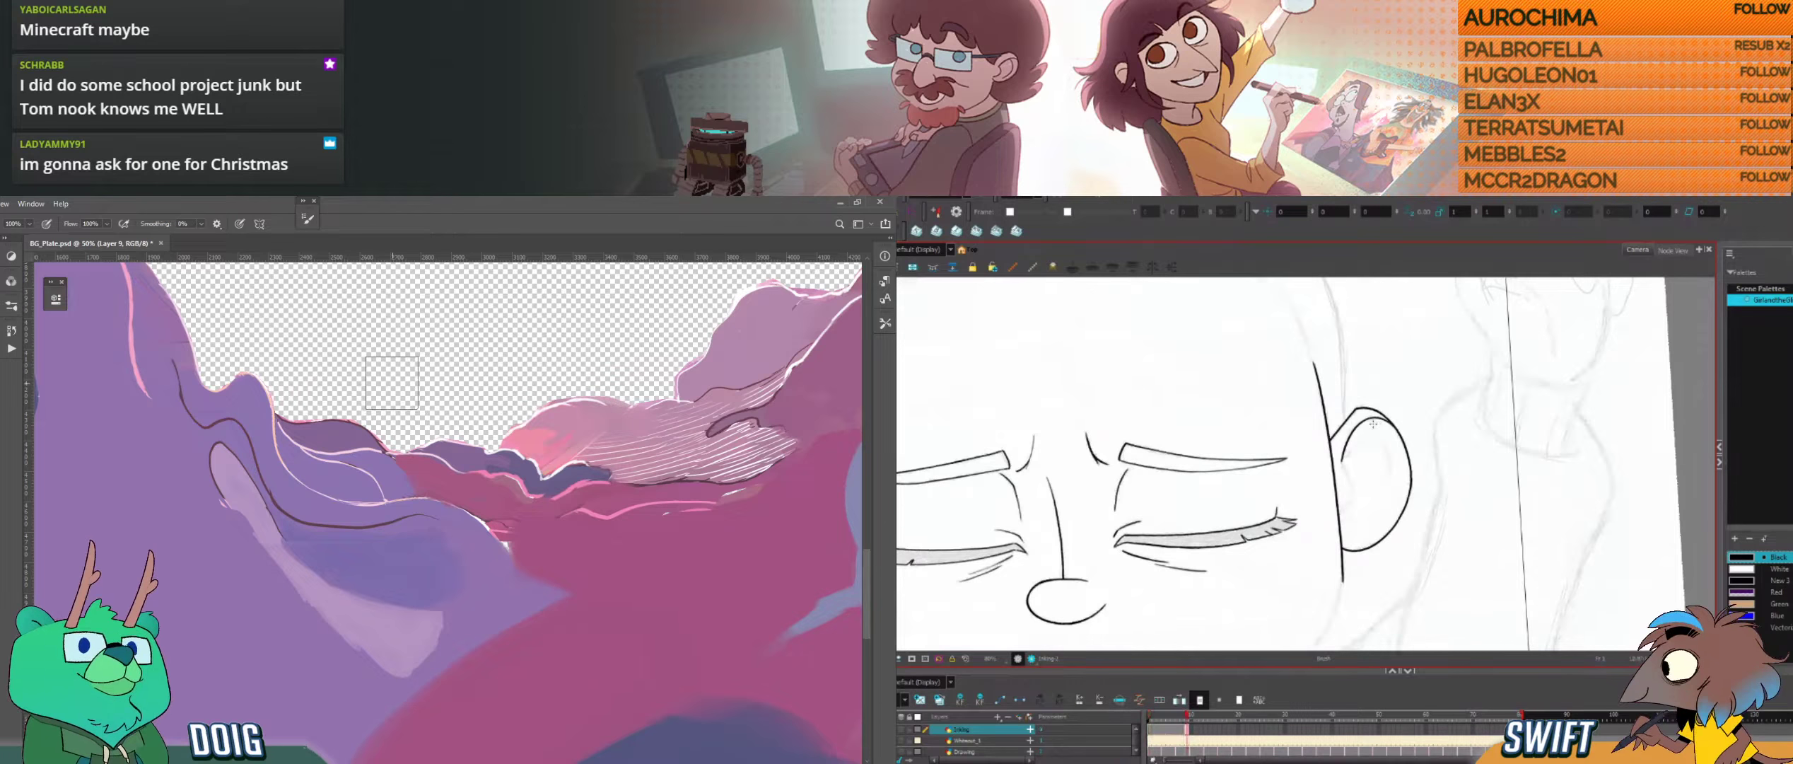
click(1365, 411)
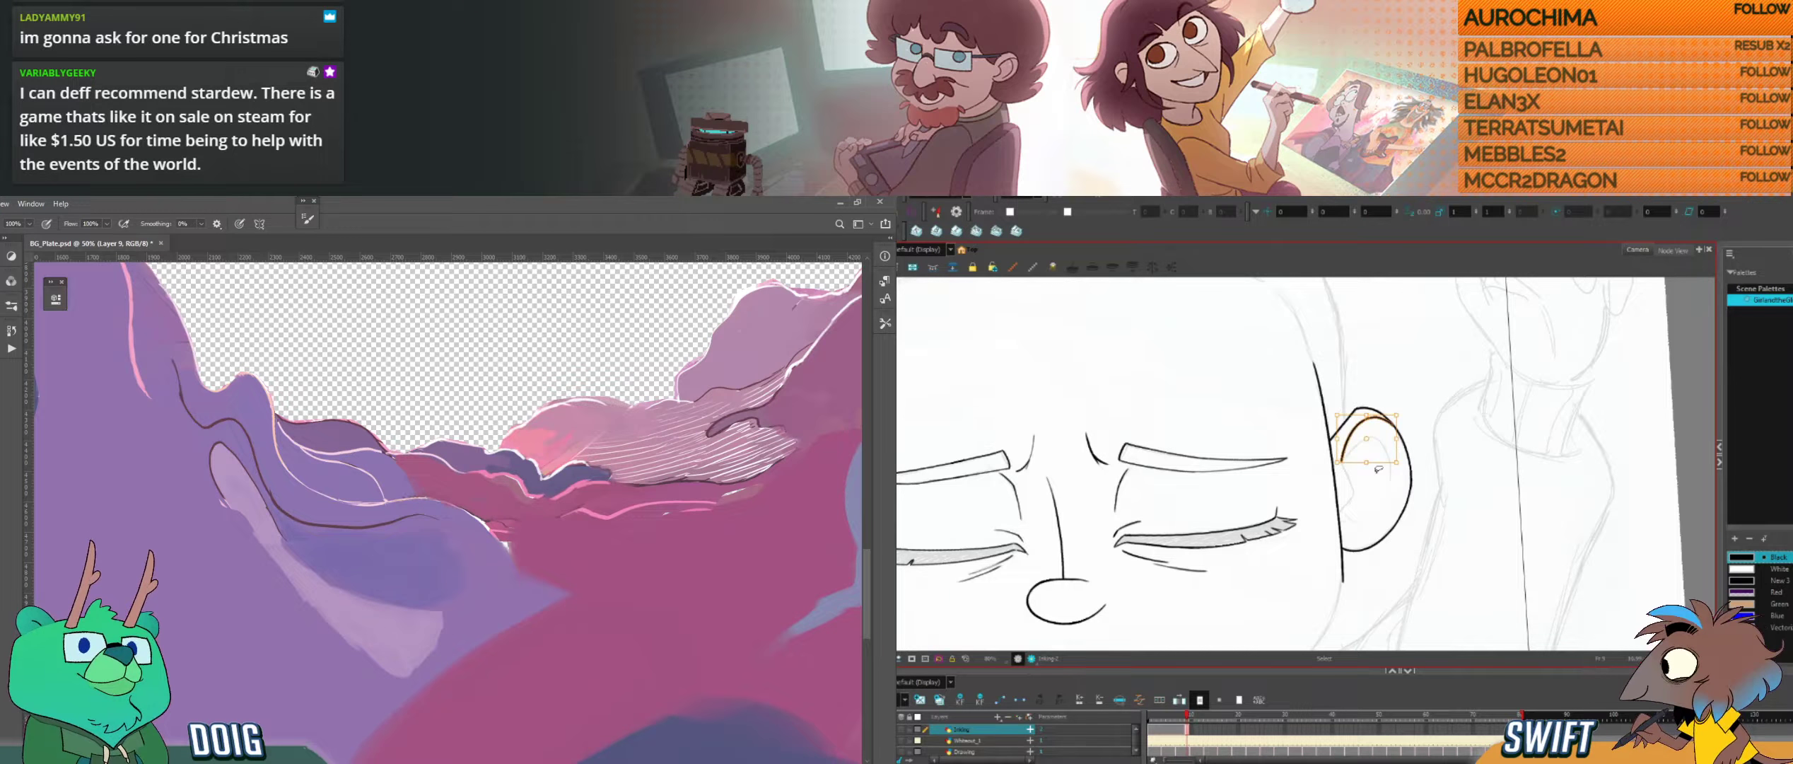
key(alt+b)
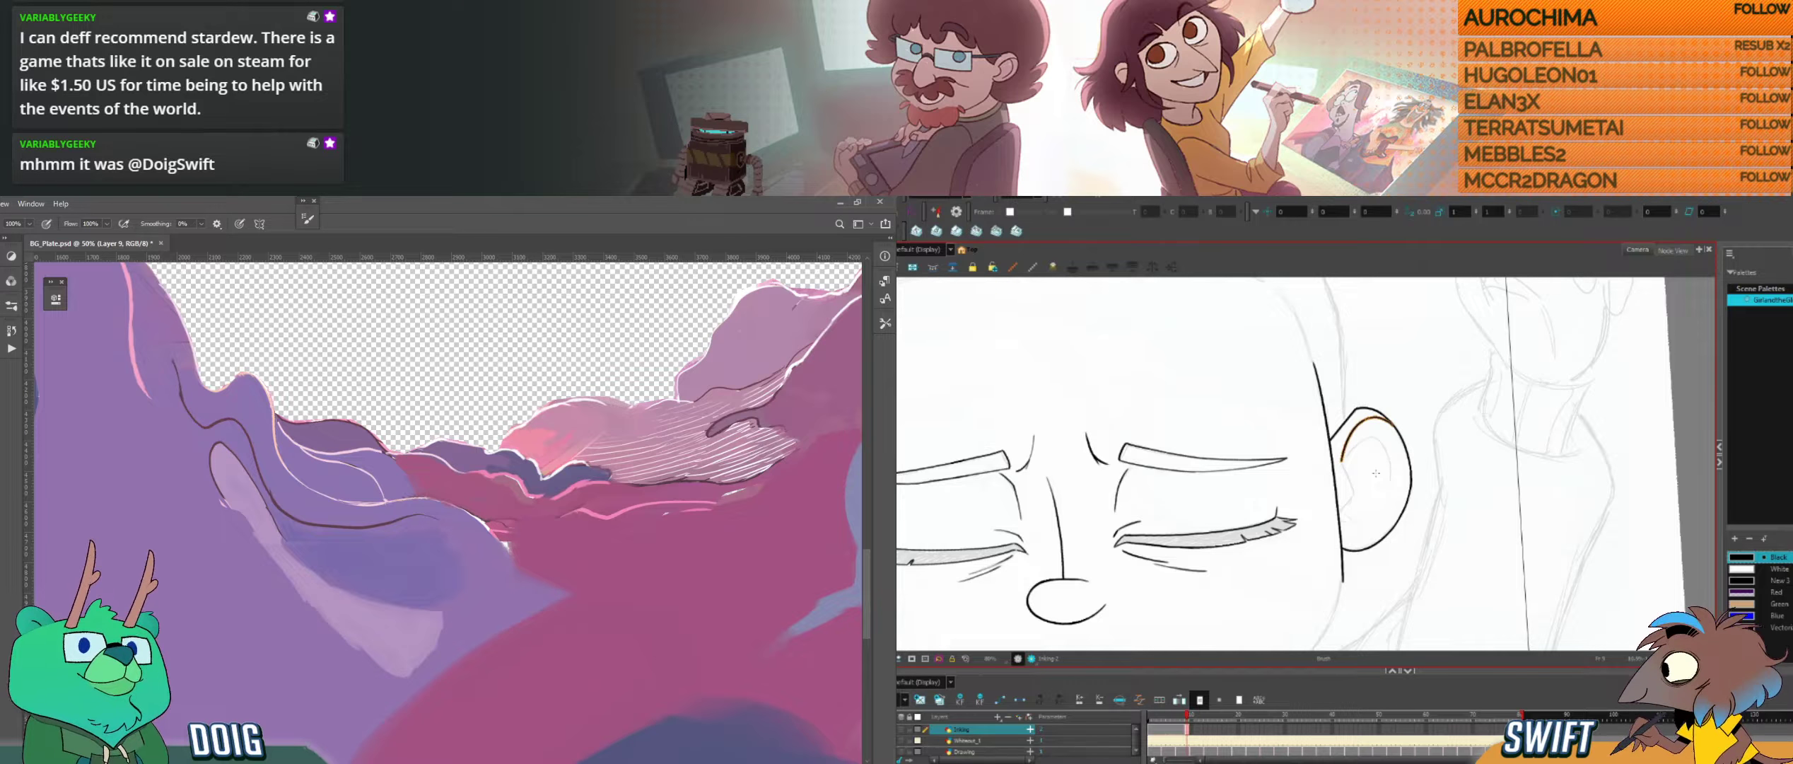
key(ctrl+z)
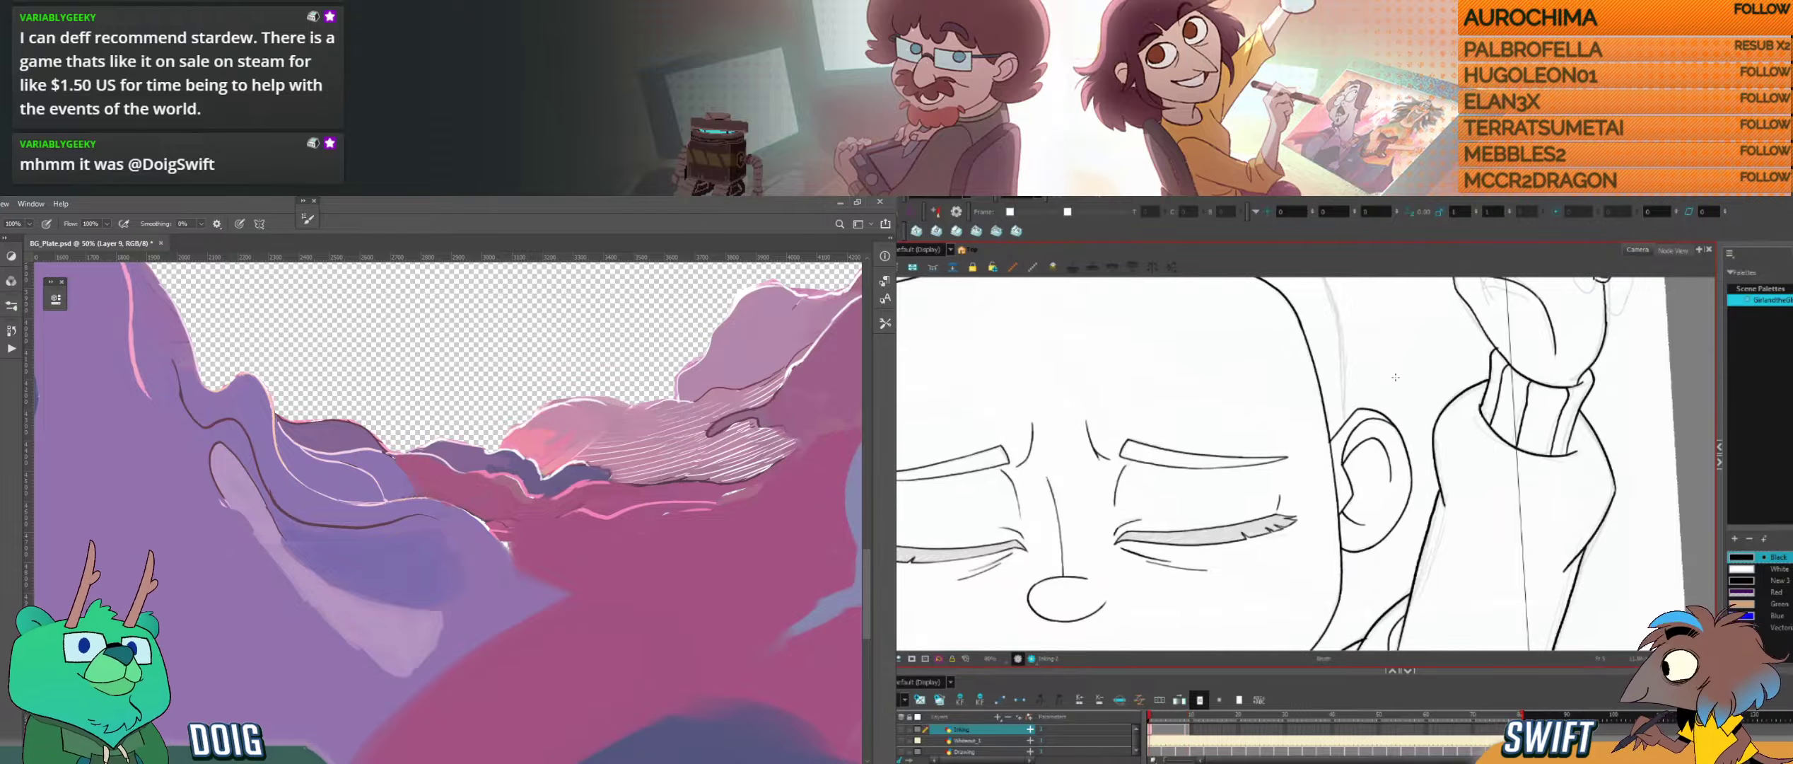
key(f)
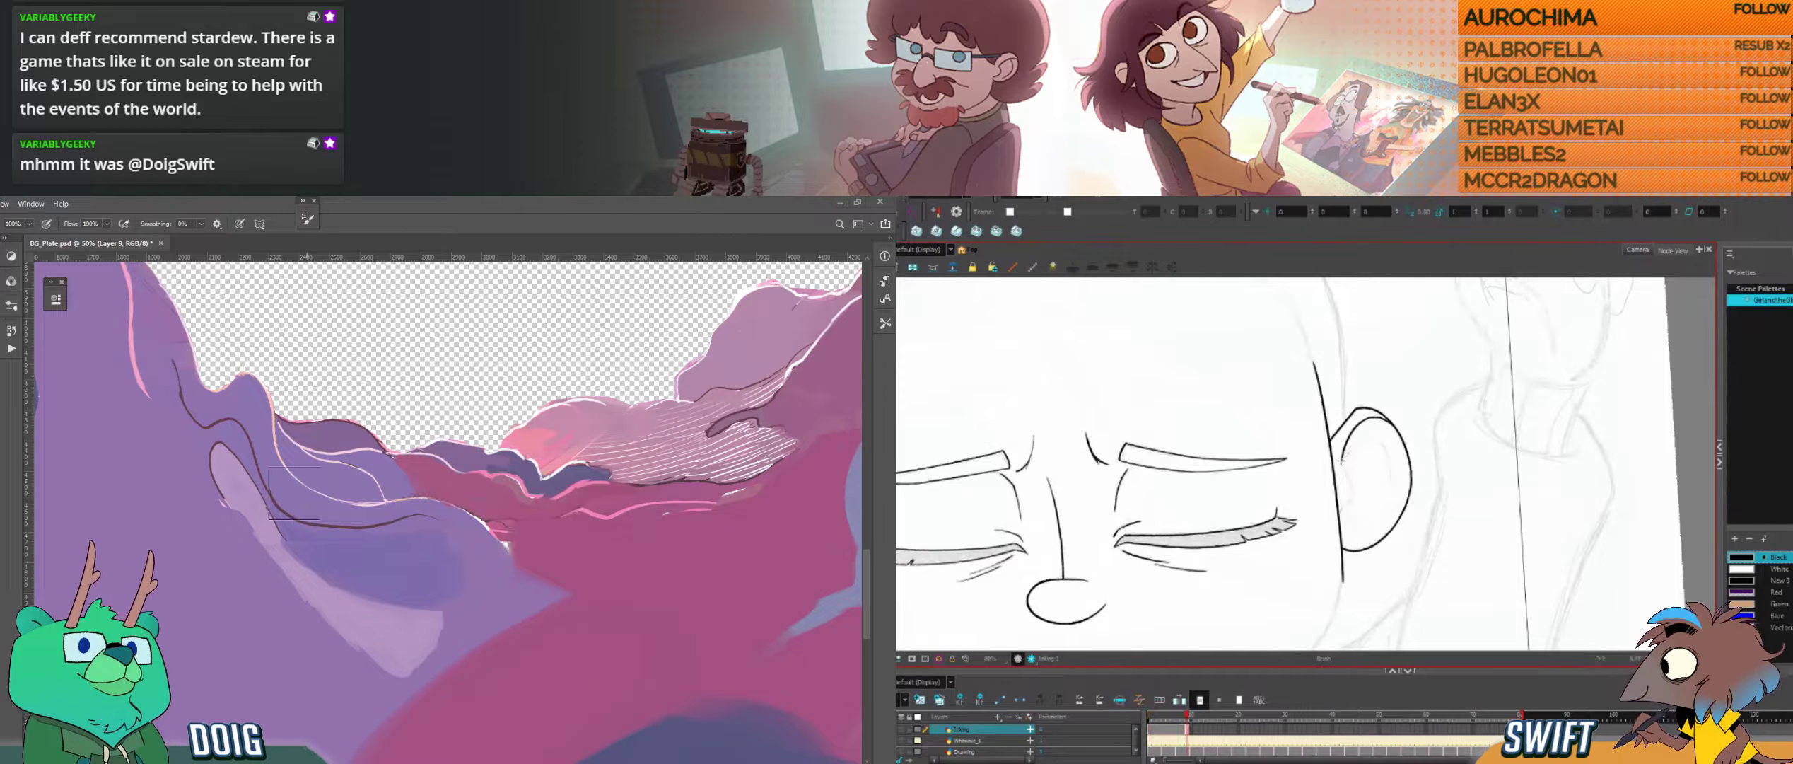
Step: Rework the edge of the pale slope in Photoshop where it meets the blue shadow, using a smaller brush and a sampled colour
scroll(369, 517, left, 3)
key(i)
key(b)
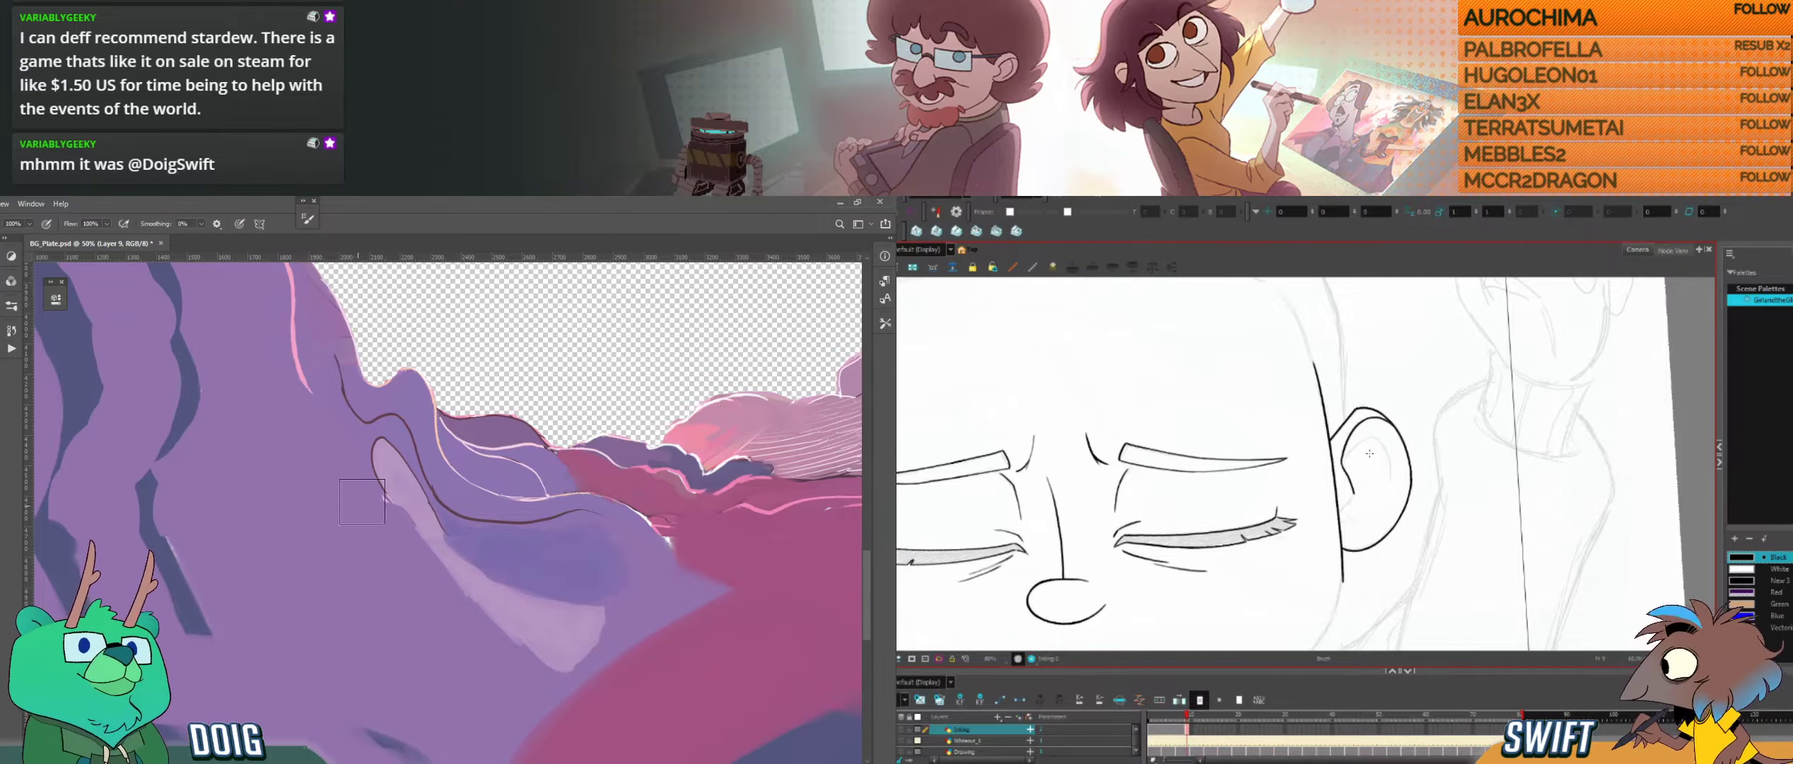
key([)
key([)
key([)
key(ctrl+z)
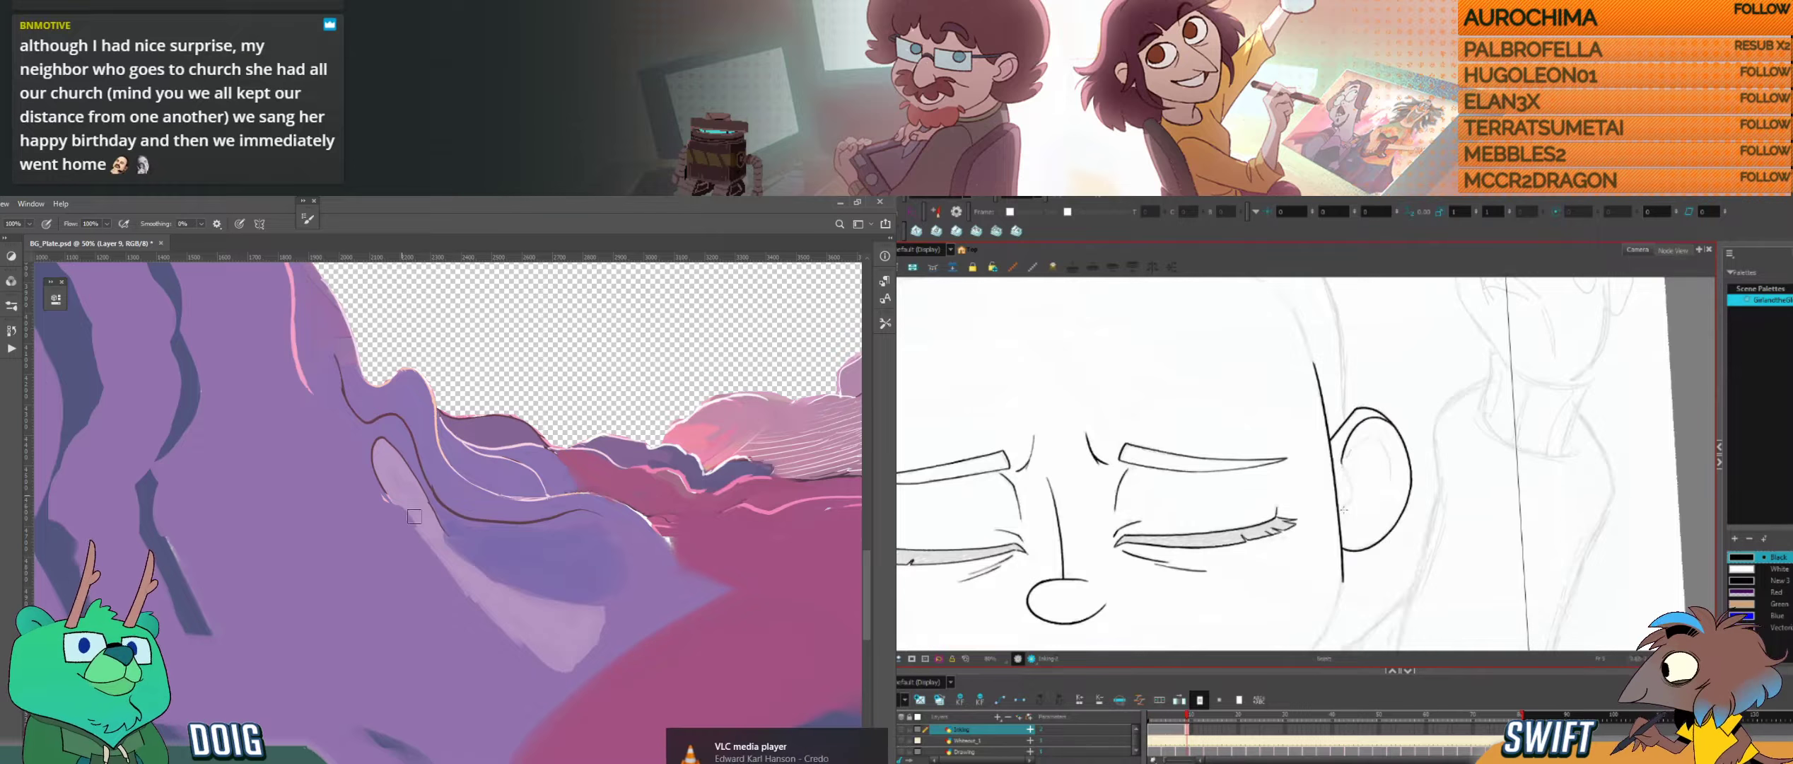
drag(411, 508, 441, 572)
Step: Ink the short lower line inside the front of the ear in Harmony, redrawing it, and touch up the pale slope's edge in Photoshop
drag(1340, 516, 1351, 500)
drag(440, 572, 447, 587)
key(ctrl+z)
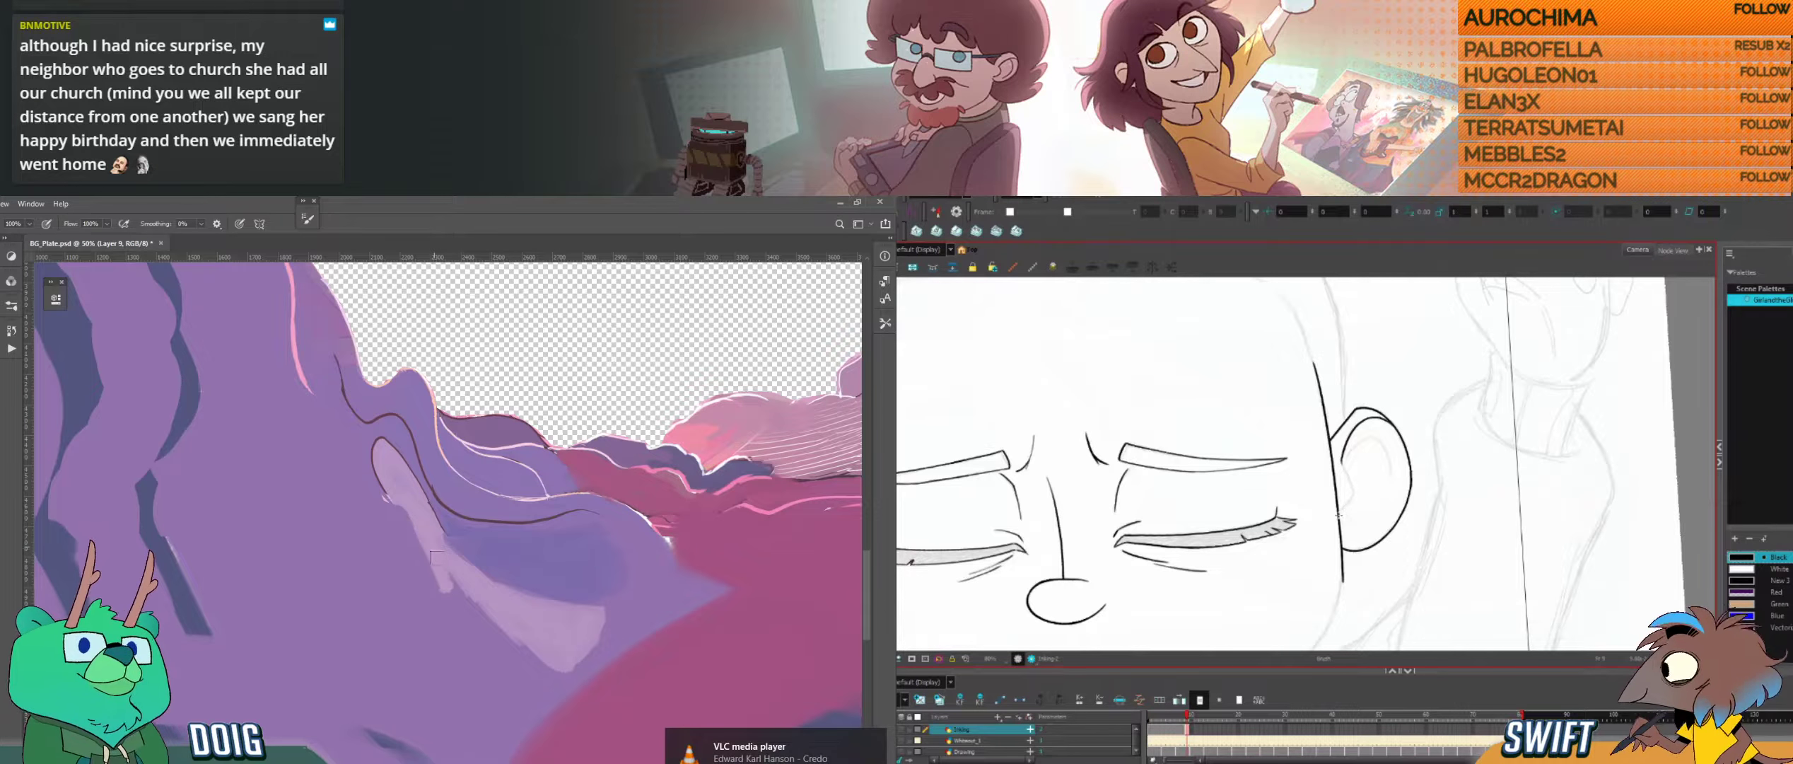
drag(1340, 515, 1351, 499)
drag(444, 570, 451, 582)
drag(1351, 498, 1355, 492)
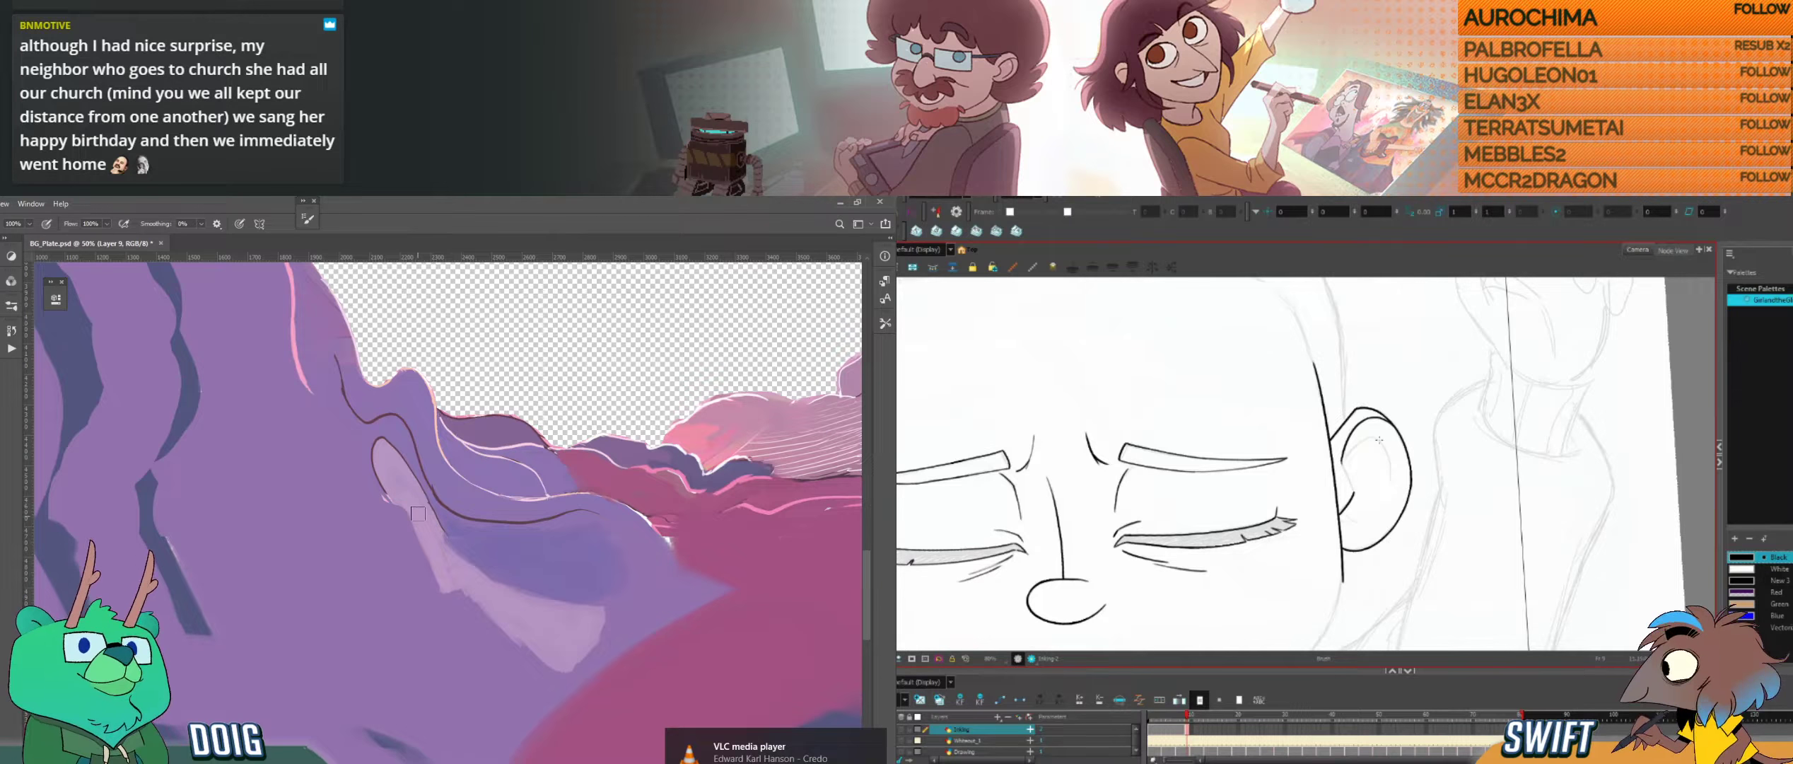
alt+click(432, 588)
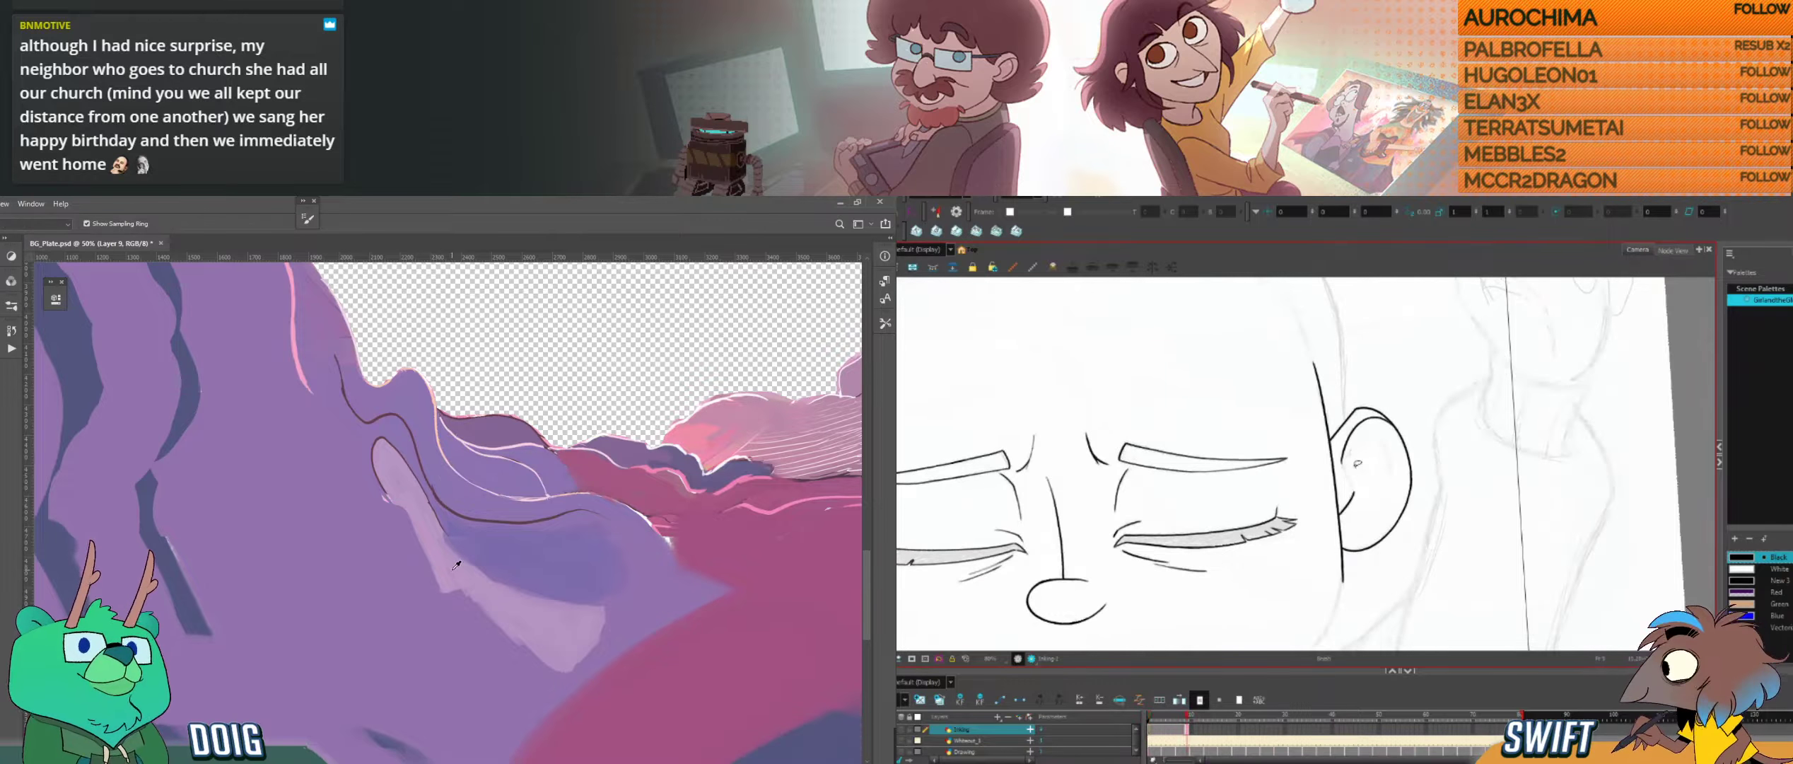
key(ctrl+z)
drag(1353, 494, 1338, 516)
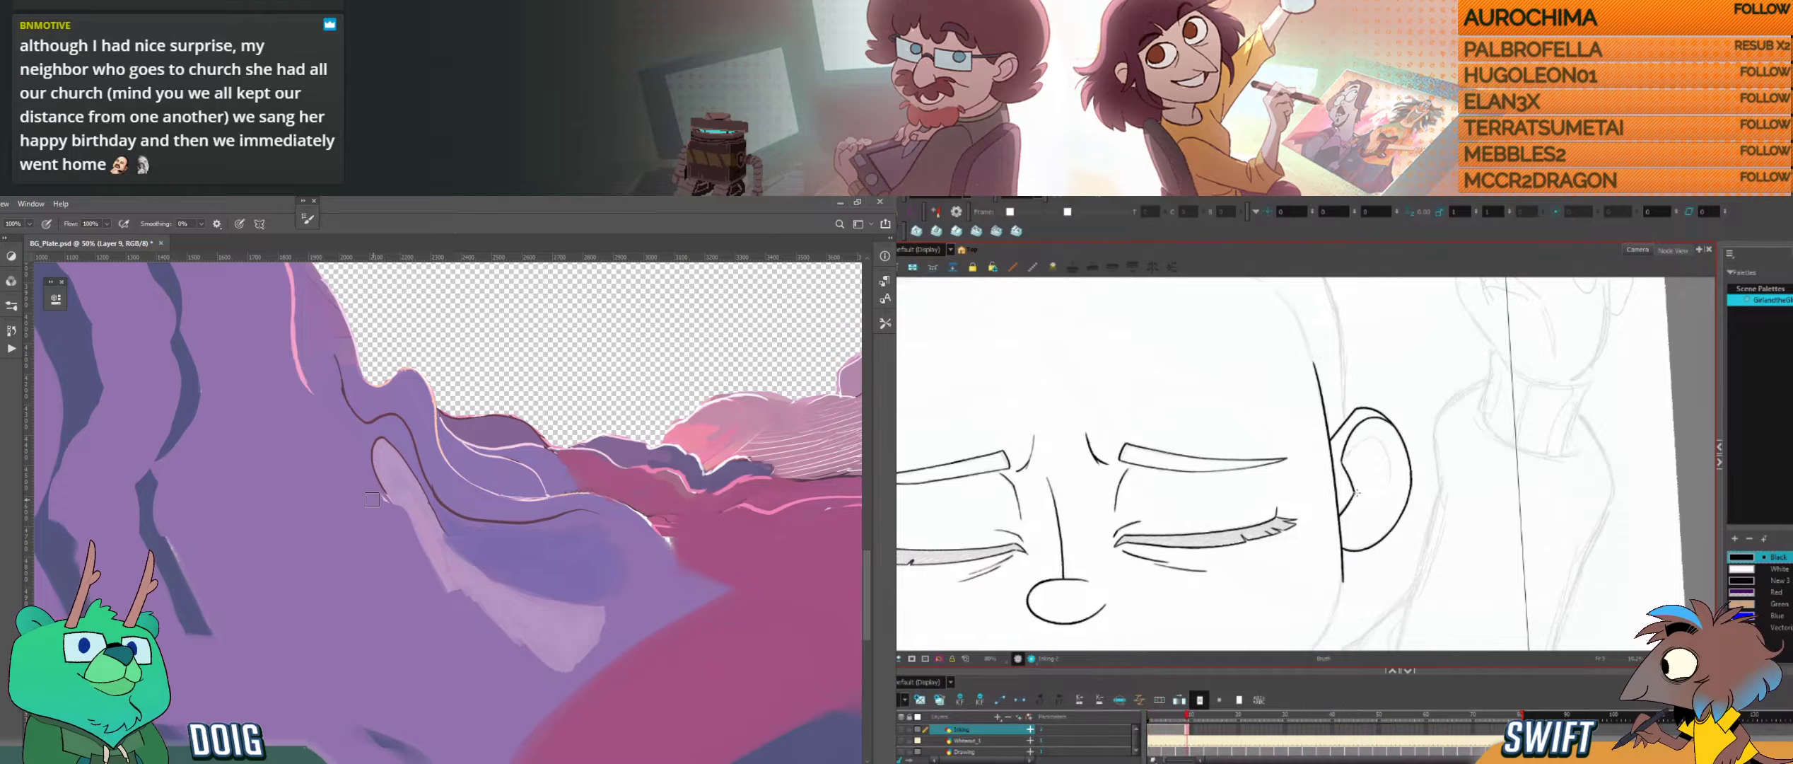
key(ctrl+z)
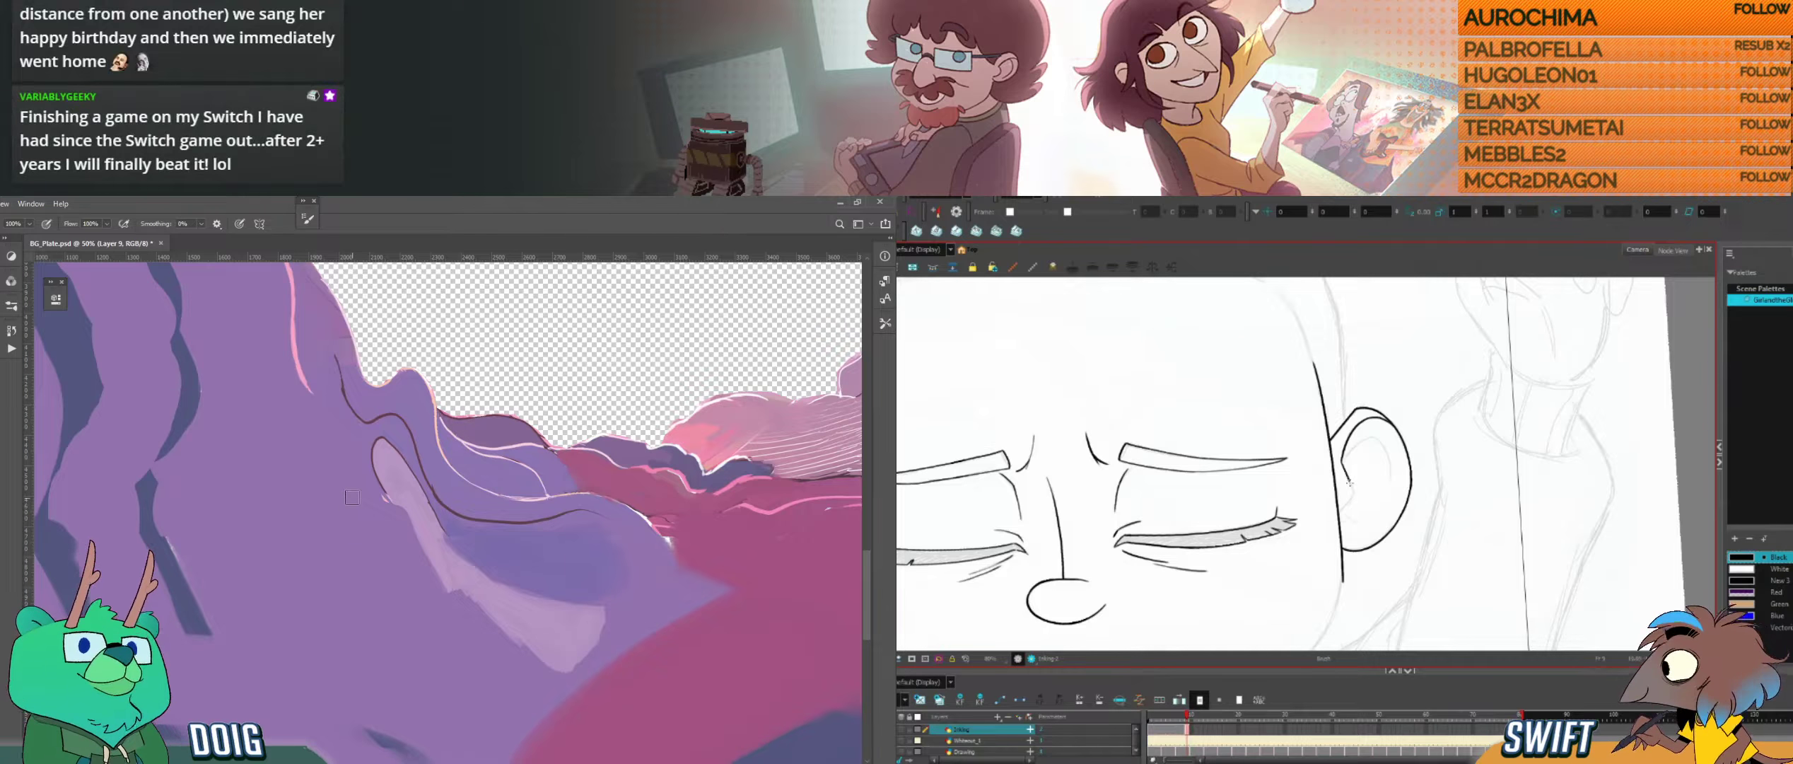
Step: Compare the ear's inner lines with the neighbouring drawing in Harmony
key(comma)
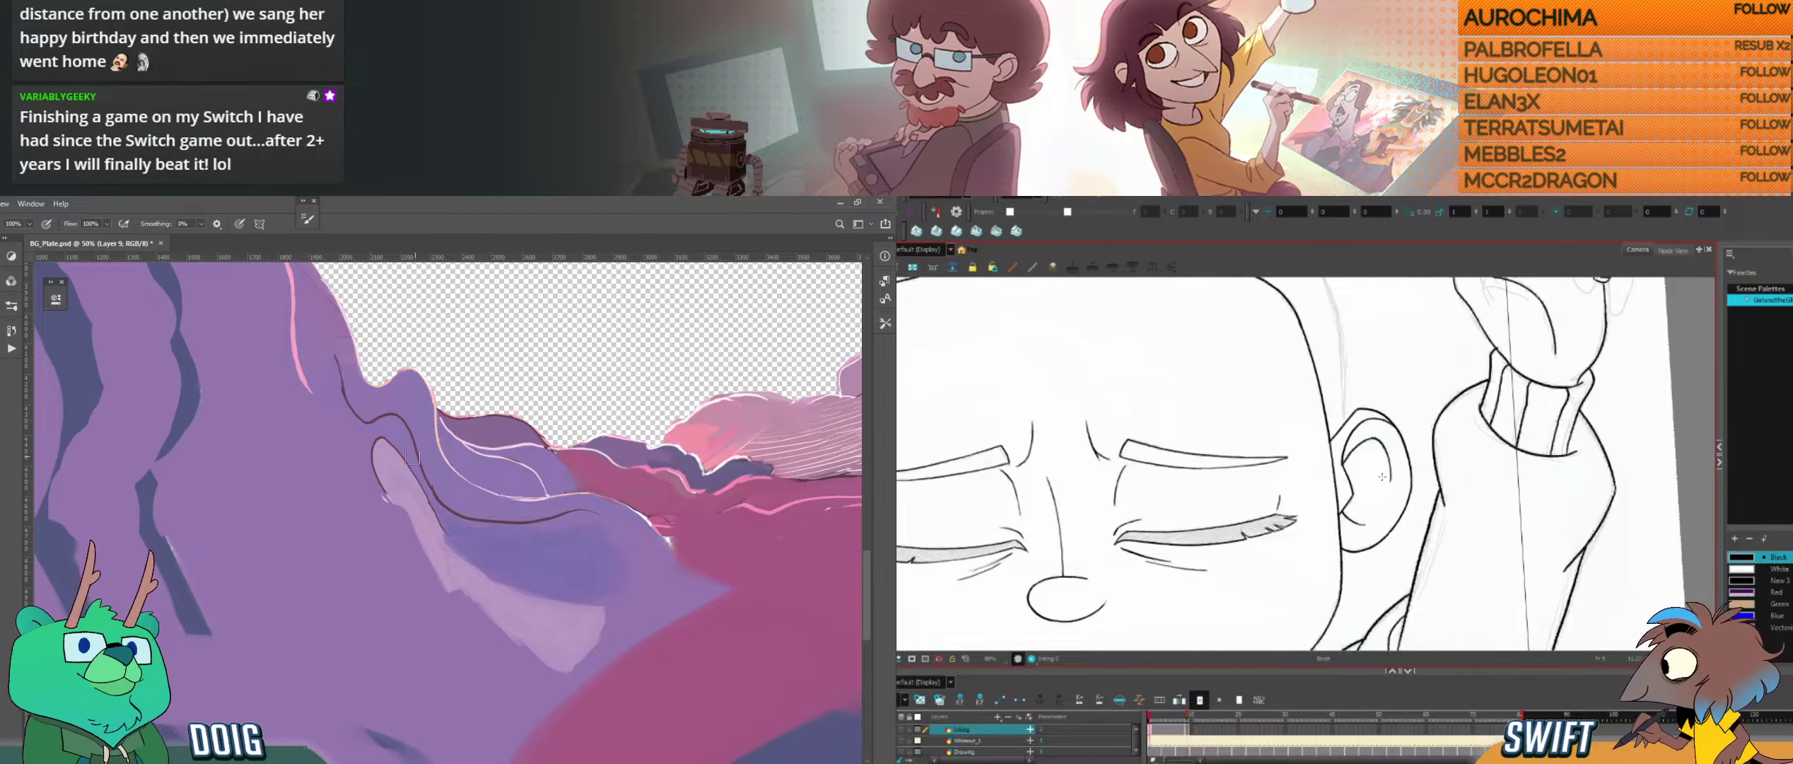
key(period)
key(comma)
mouse_move(182, 514)
mouse_down()
mouse_move(364, 488)
mouse_move(393, 462)
mouse_up()
key(period)
Step: Extend the lower end of the shorter dark blue streak in Photoshop with its sampled colour and a larger brush, checking the ear in Harmony
alt+click(380, 514)
key(comma)
key(period)
key(comma)
key(period)
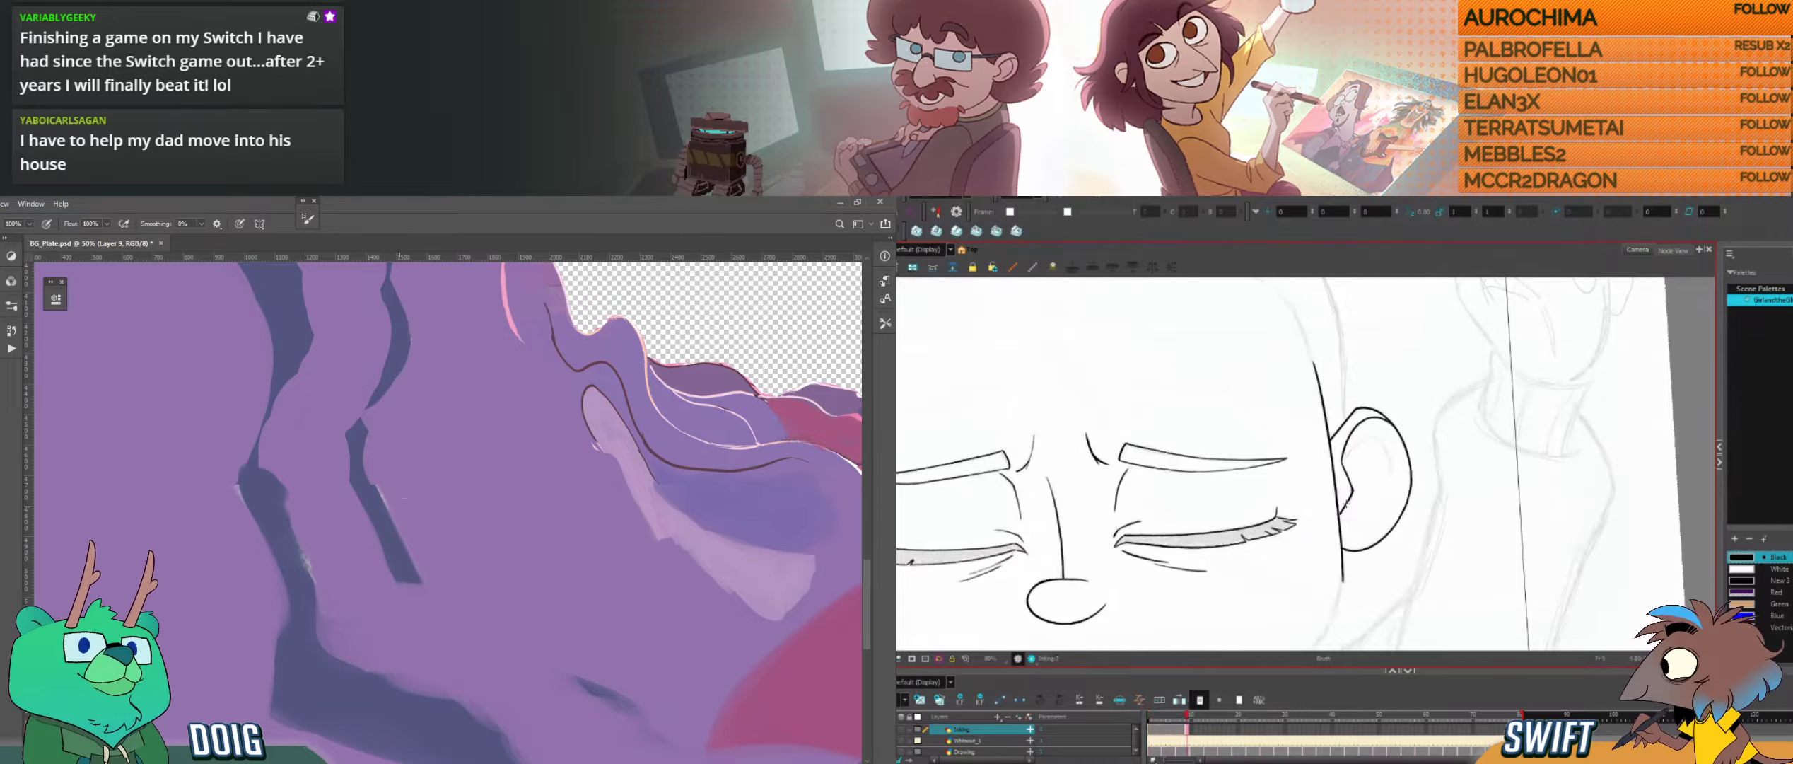
mouse_move(369, 493)
mouse_down()
mouse_move(444, 521)
mouse_move(441, 586)
mouse_up()
key(comma)
key(period)
key(bracketright)
key(bracketright)
key(bracketright)
key(bracketright)
key(bracketright)
drag(401, 534, 483, 588)
drag(453, 543, 493, 566)
Step: Carve back the upper edge of the streak's new lower end with the sampled surrounding purple
key(comma)
key(period)
key(comma)
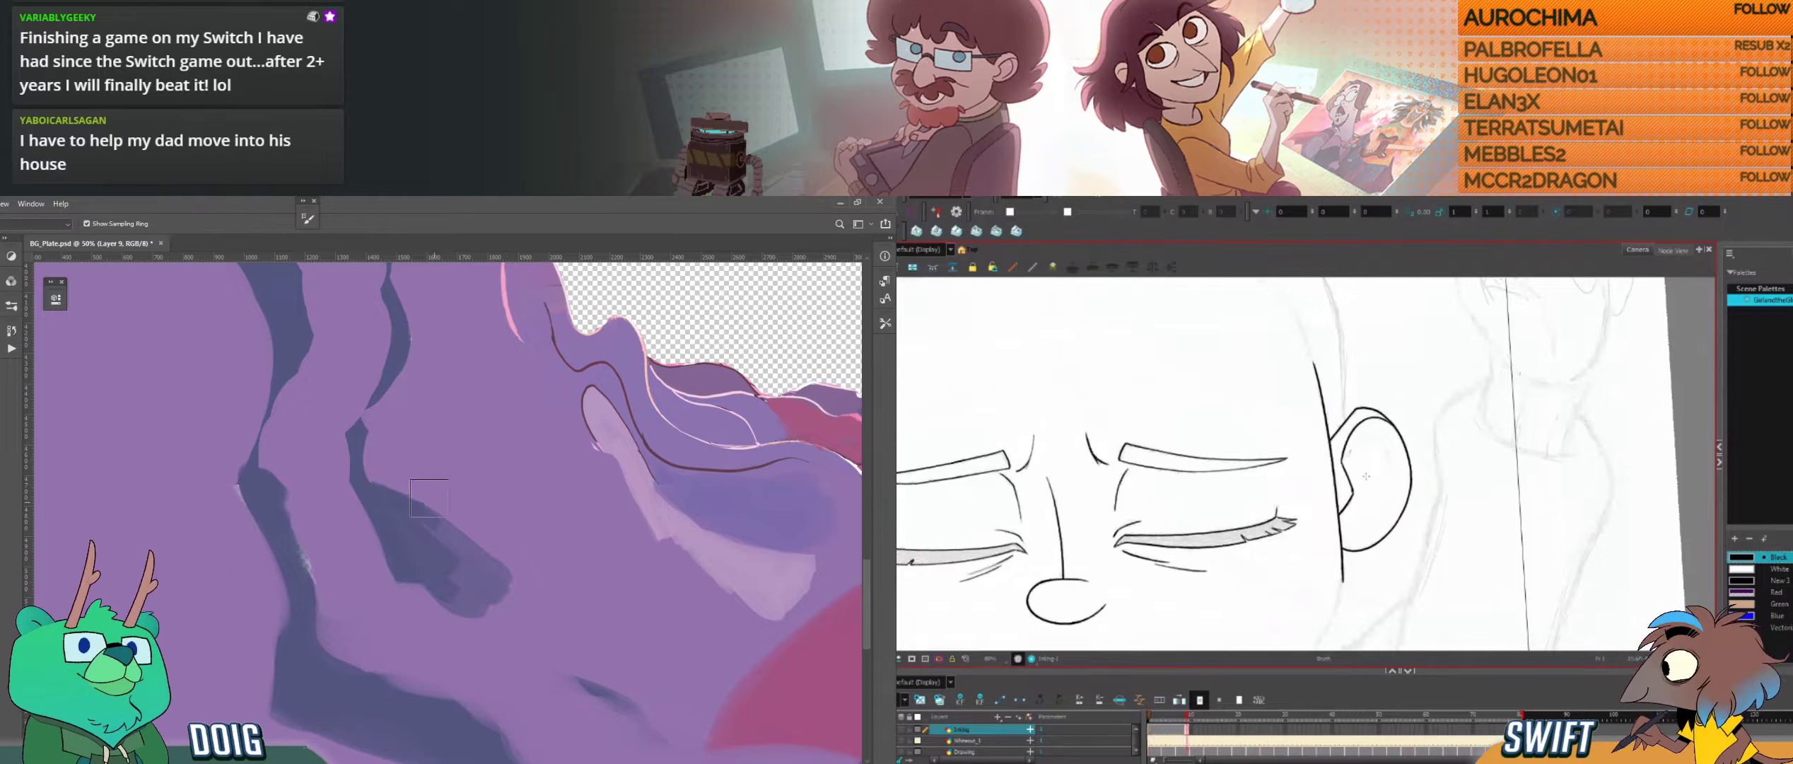
alt+click(429, 498)
key(period)
mouse_move(420, 497)
mouse_down()
mouse_move(386, 463)
mouse_move(412, 511)
mouse_up()
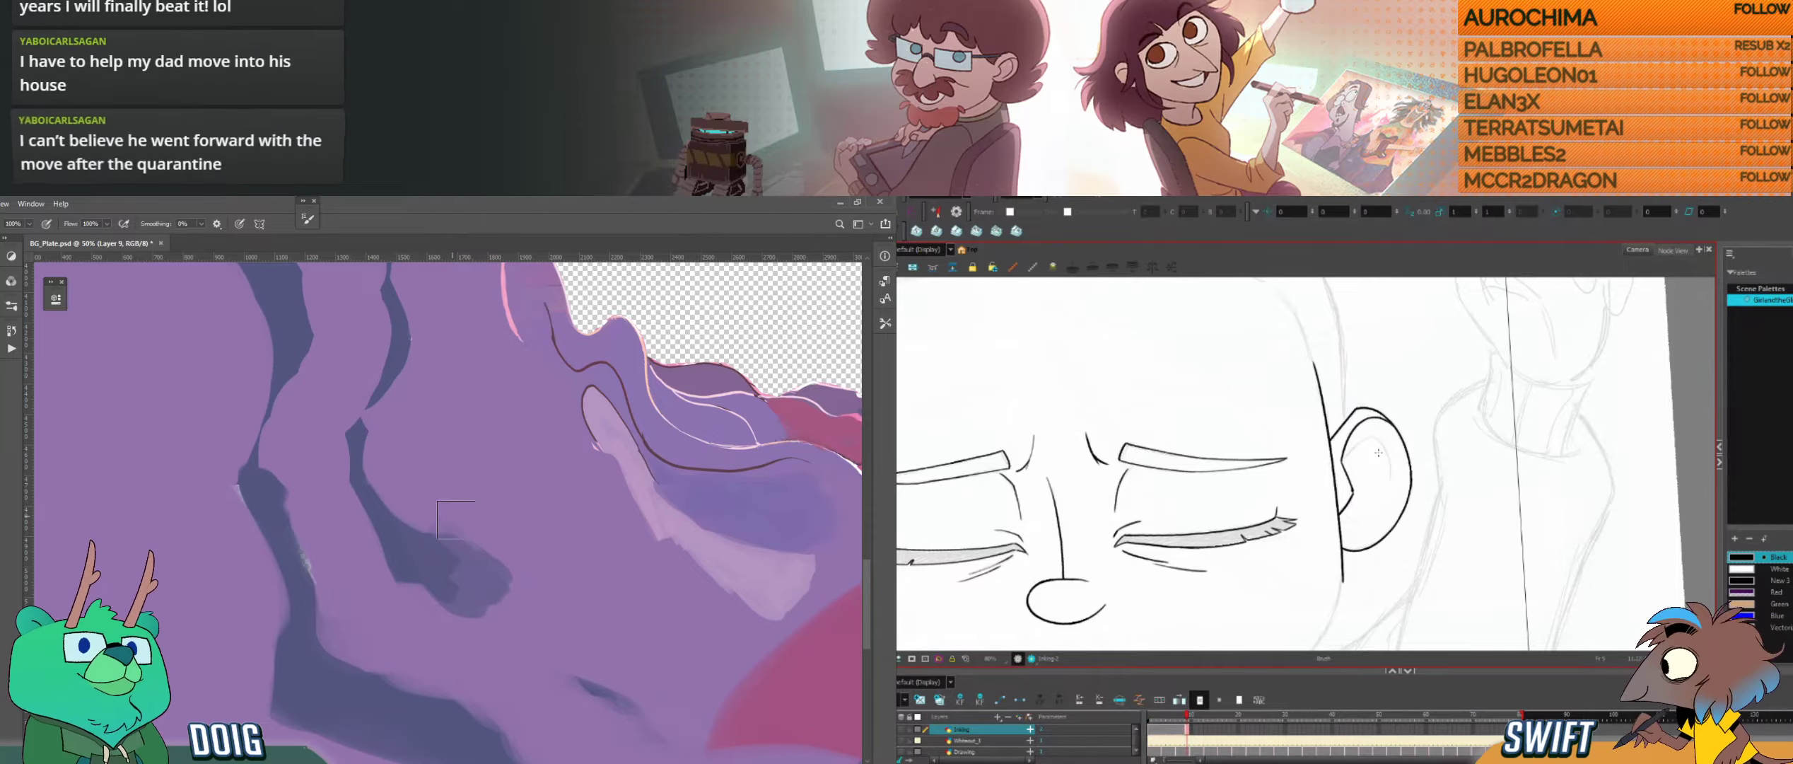
Step: Trim the rounded lower end of the dark blue streak into a narrow tapered point with the surrounding purple
key(alt+e)
key(alt+b)
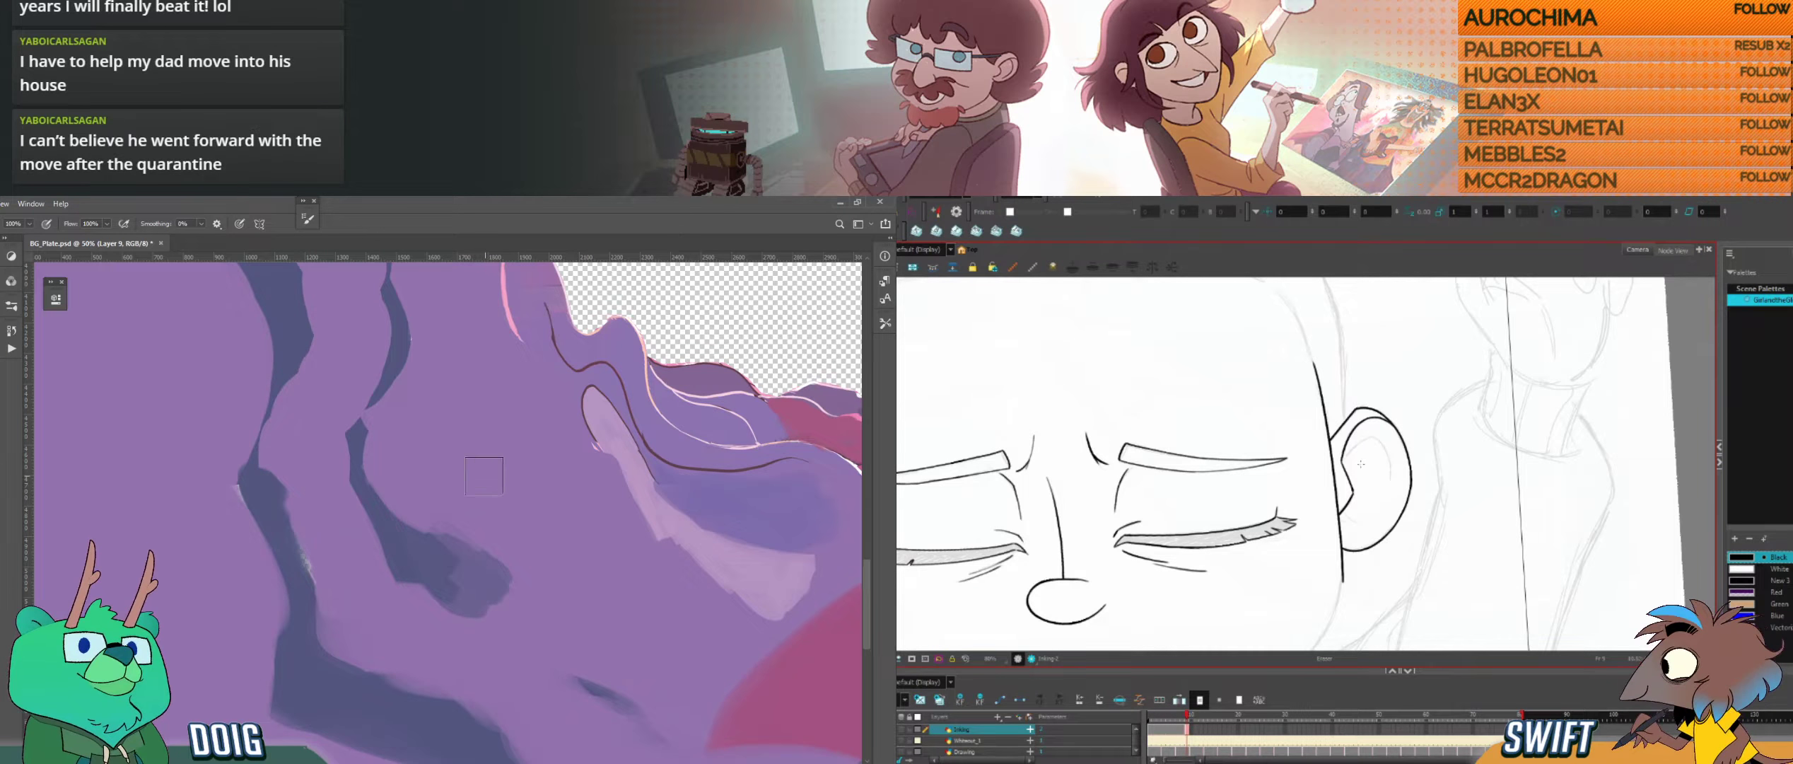
mouse_move(495, 559)
mouse_down()
mouse_move(489, 595)
mouse_move(452, 532)
mouse_move(467, 577)
mouse_up()
key(alt+e)
key(f)
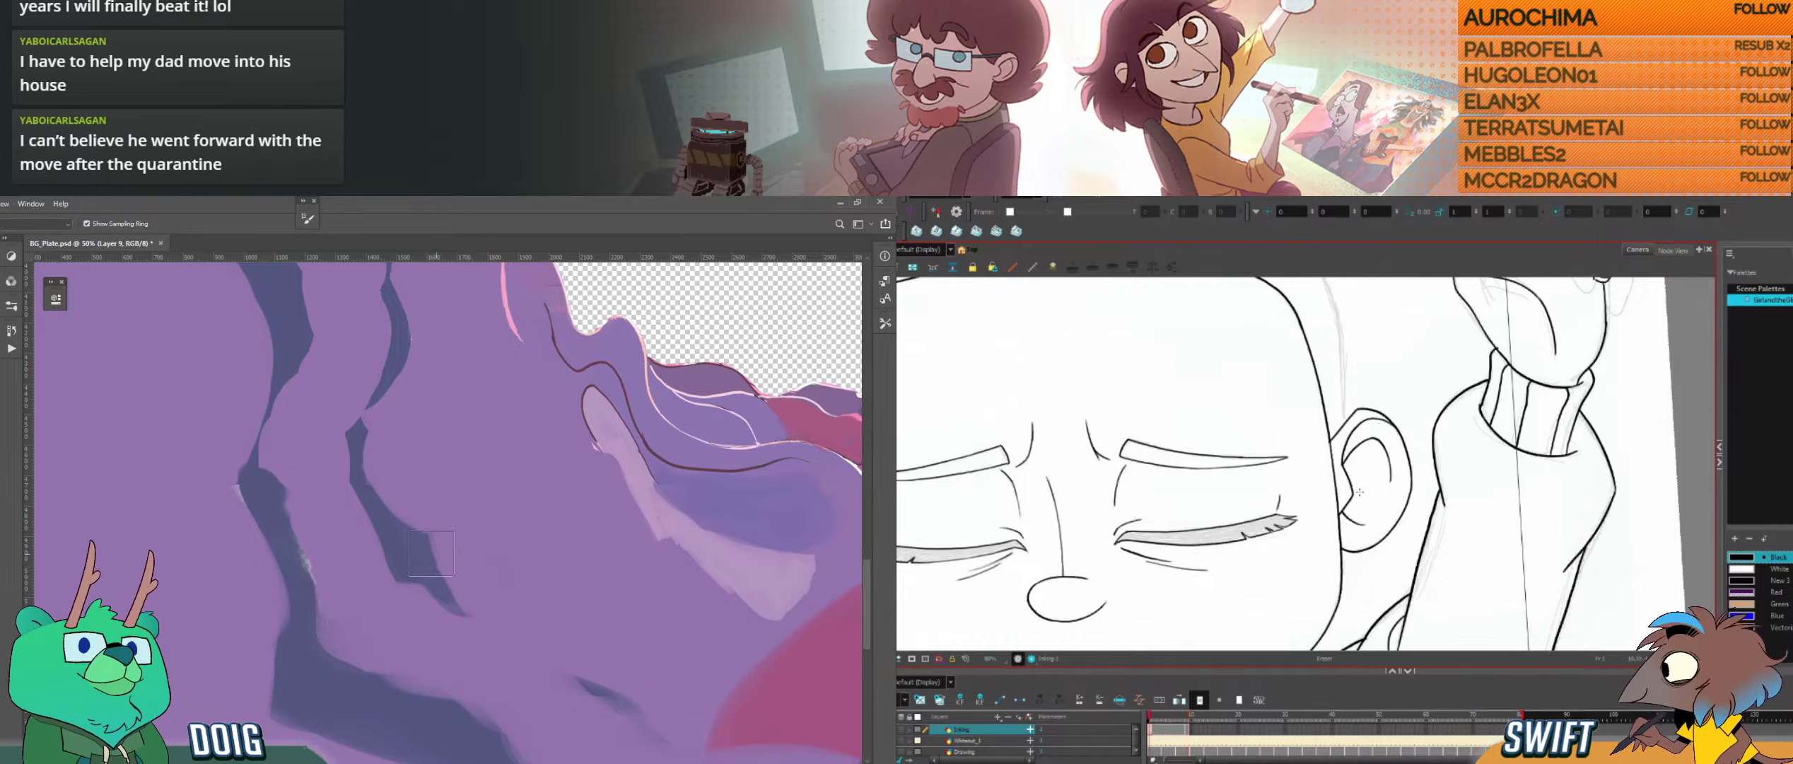
alt+click(431, 553)
key(g)
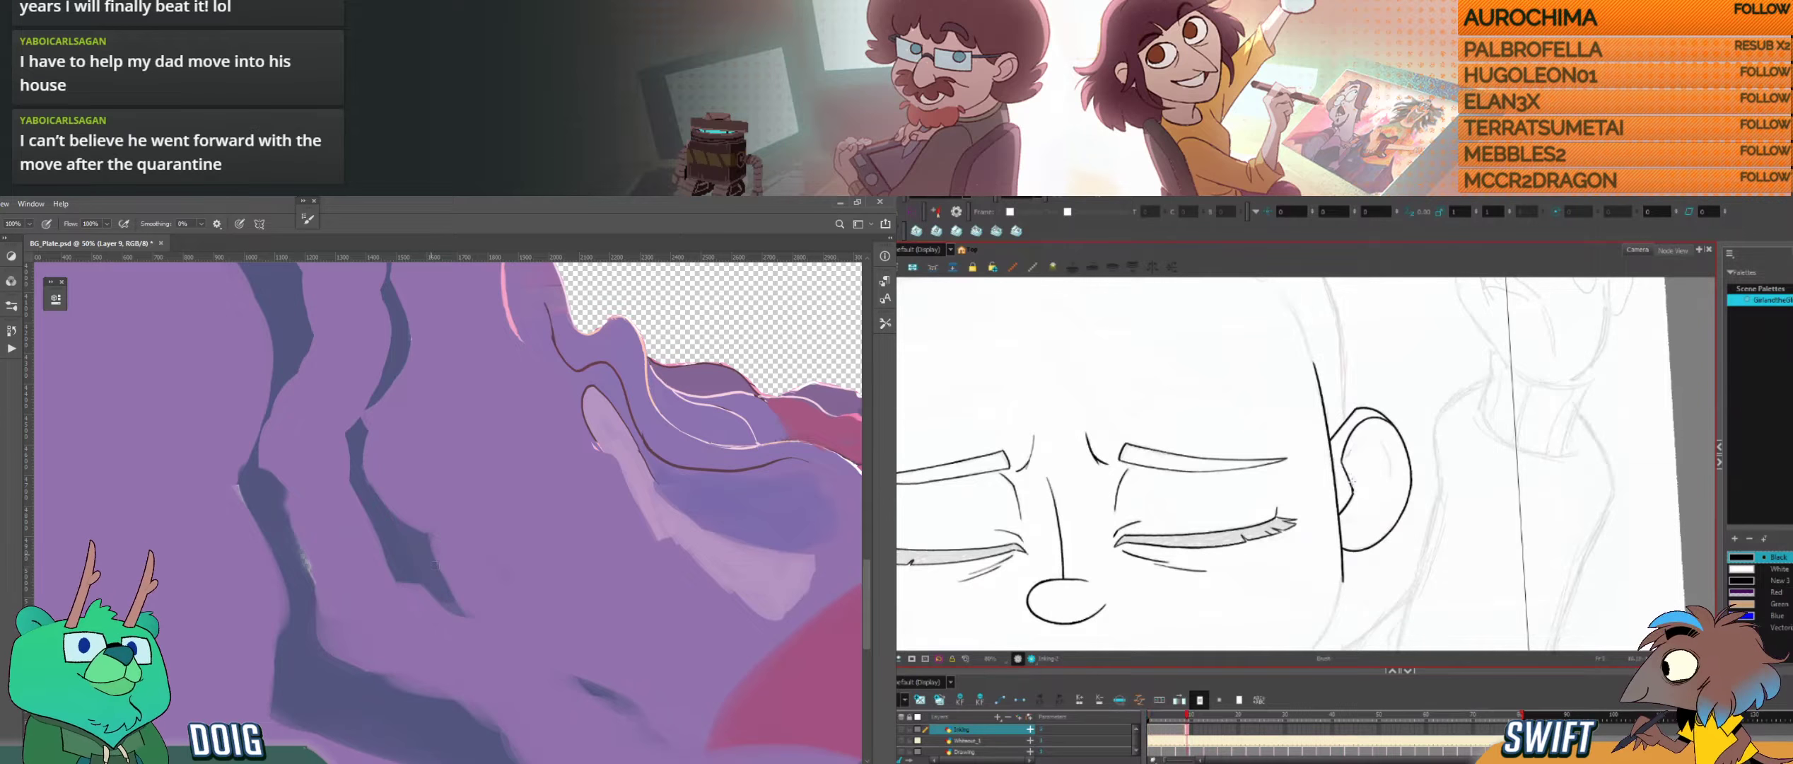
Step: Examine the whole background plate in Photoshop, from the purple hillside across to the far side of the hole
key(ctrl+minus)
key(ctrl+minus)
key(ctrl+minus)
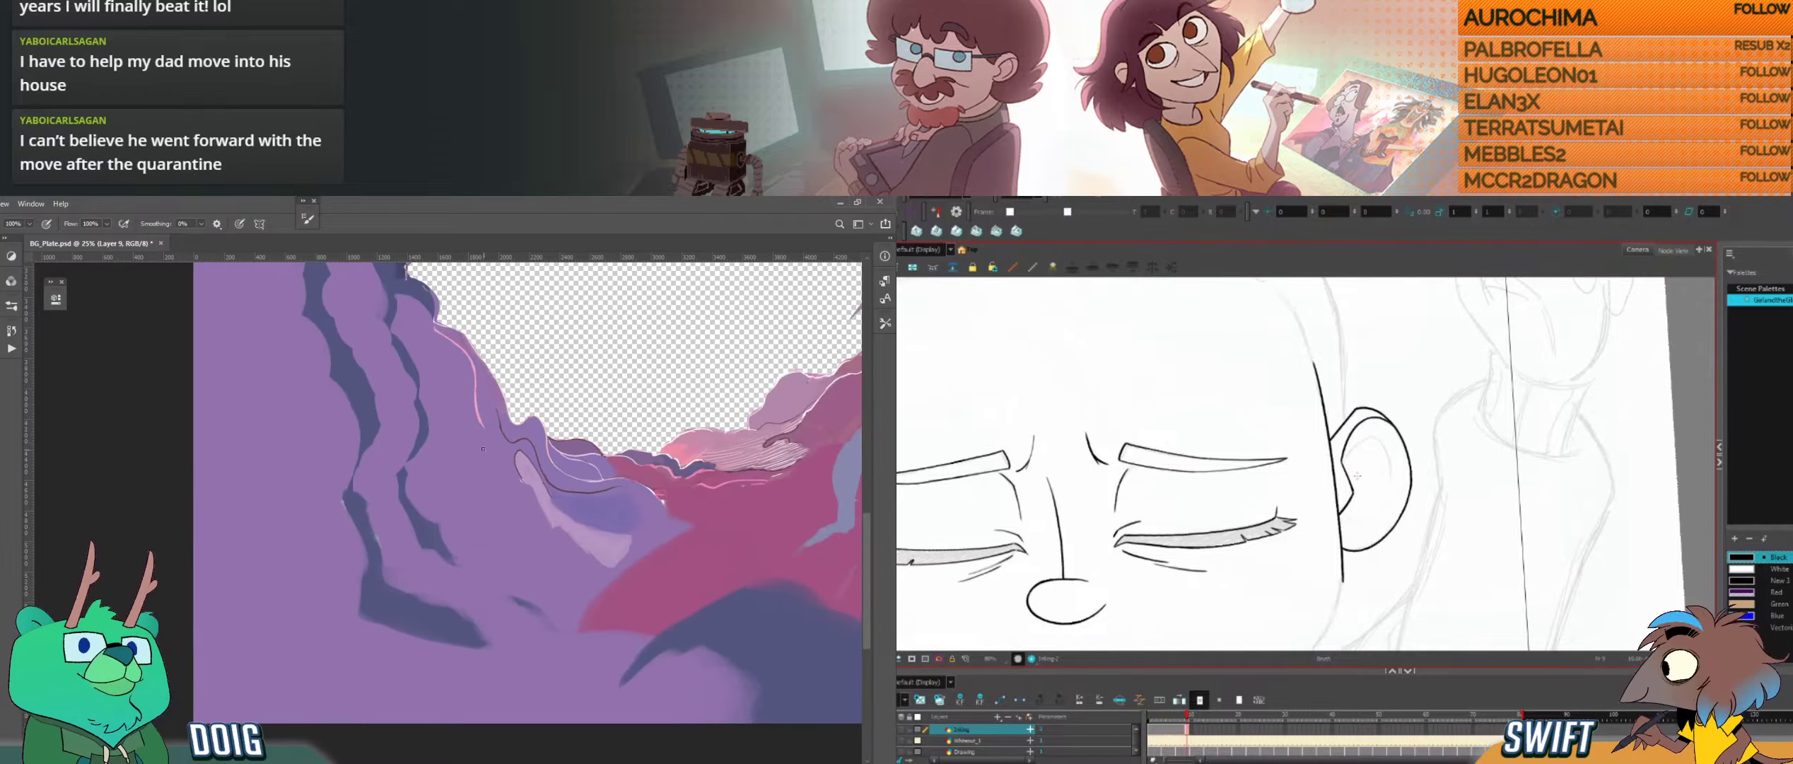
key(ctrl+minus)
drag(562, 311, 360, 549)
drag(510, 530, 360, 485)
key(f)
key(ctrl+plus)
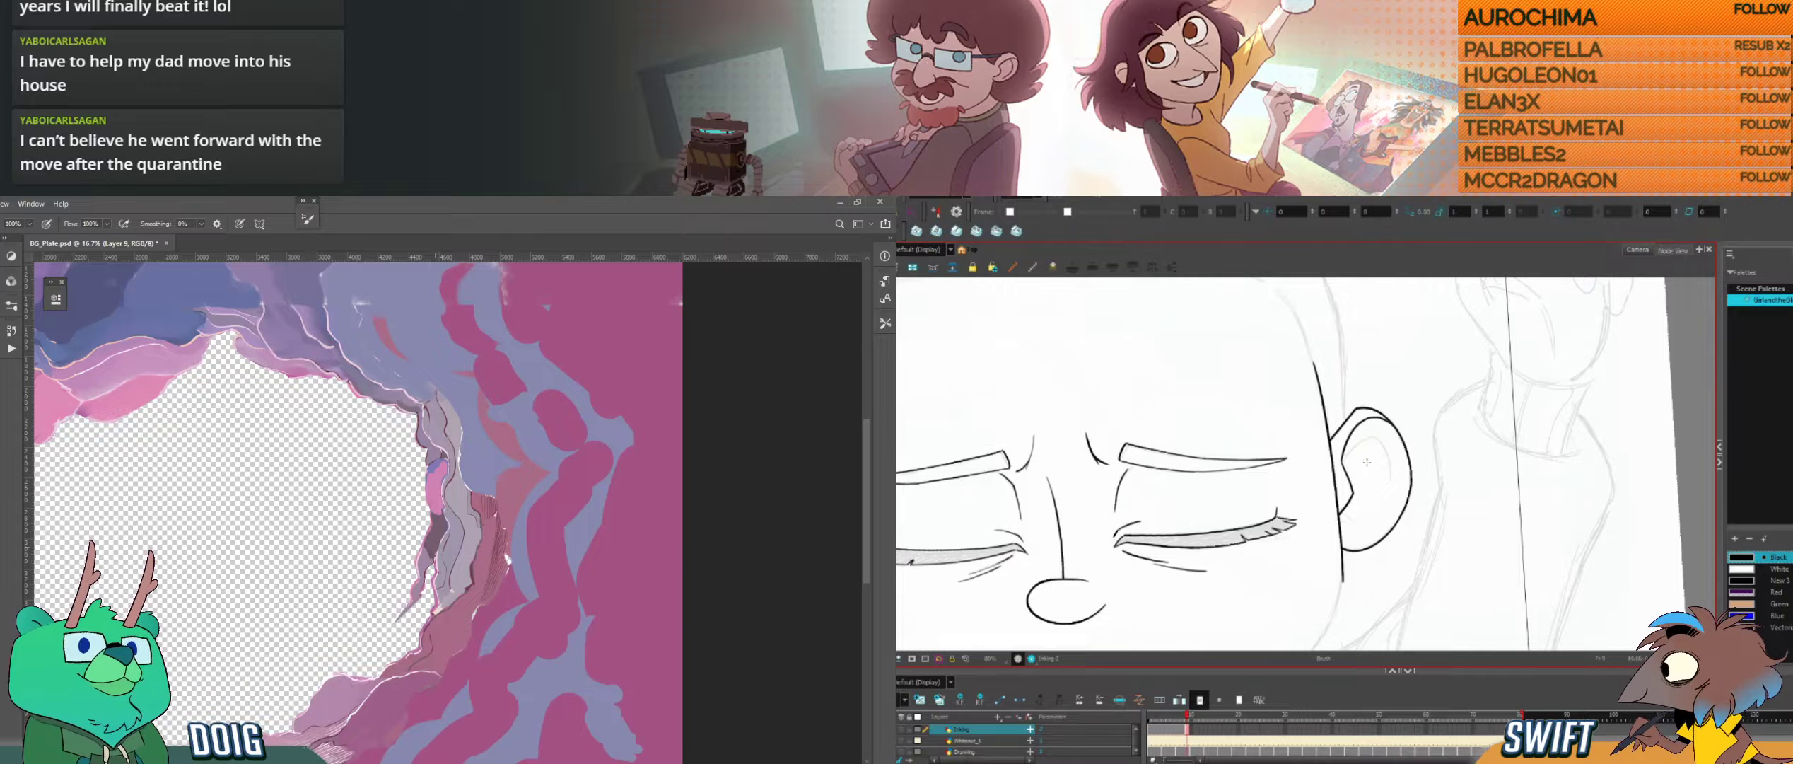
Step: Compare the inked ear and side of the head with the neighbouring drawings and rough sketch in Harmony
key(f)
key(g)
key(g)
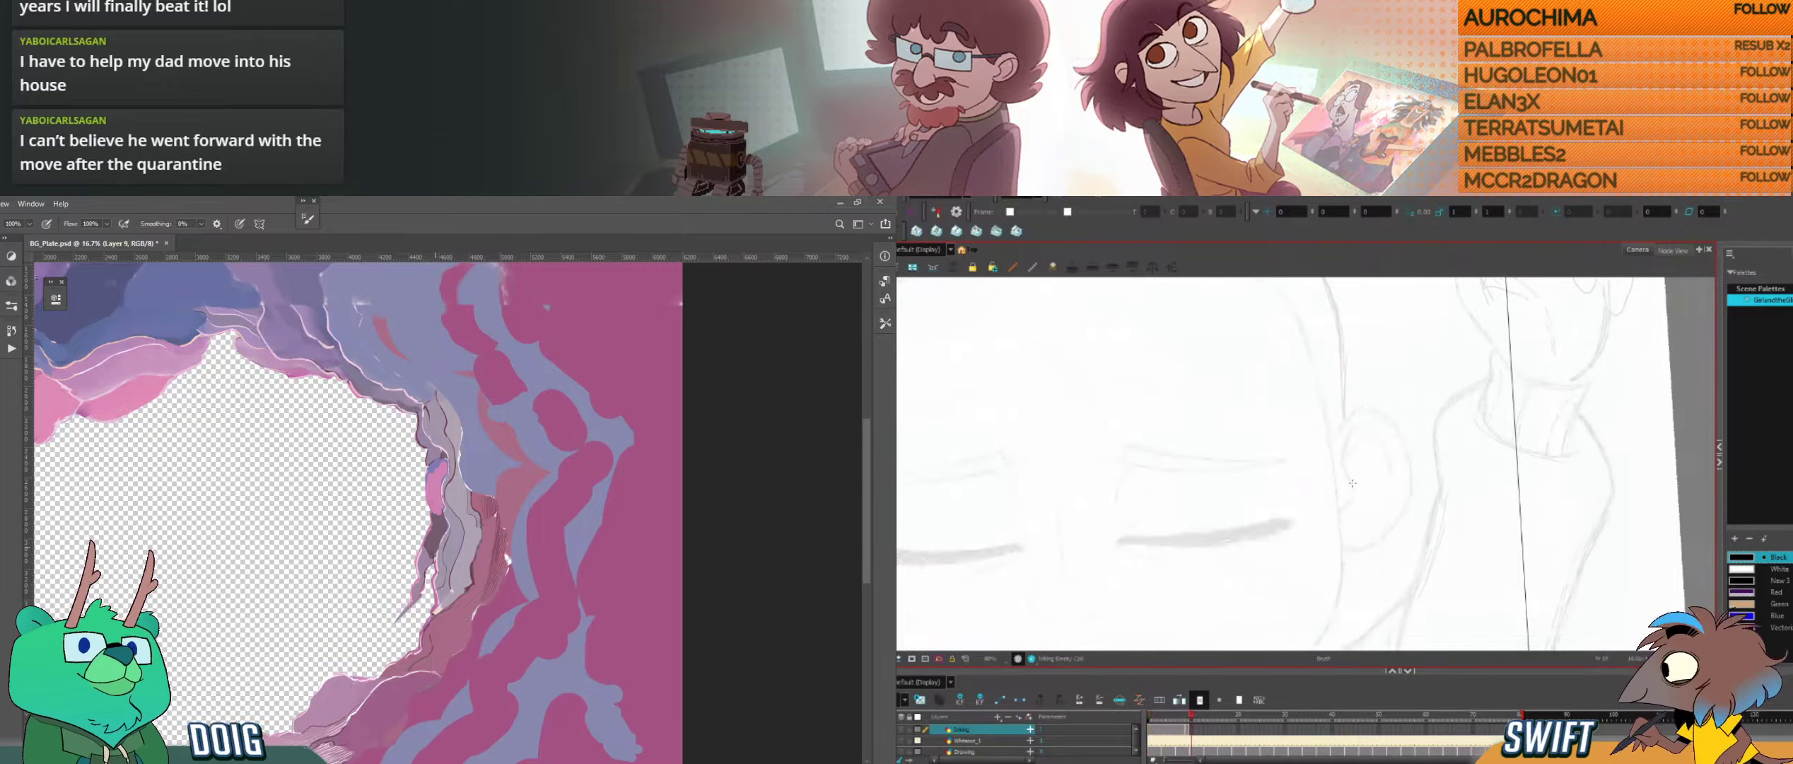
key(f)
key(f)
key(g)
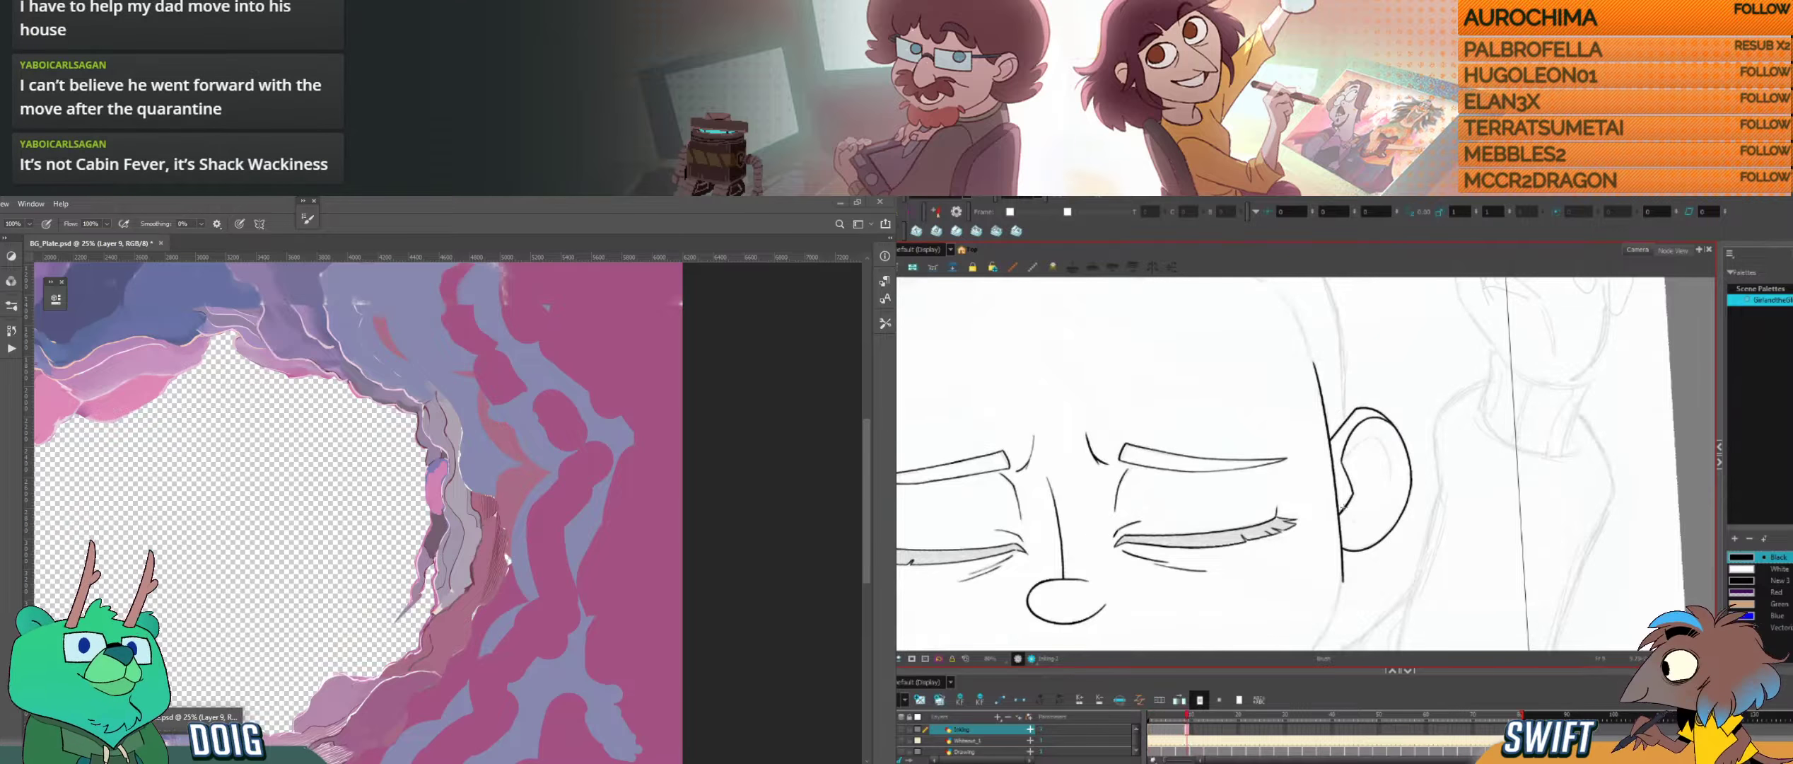
key(f)
key(g)
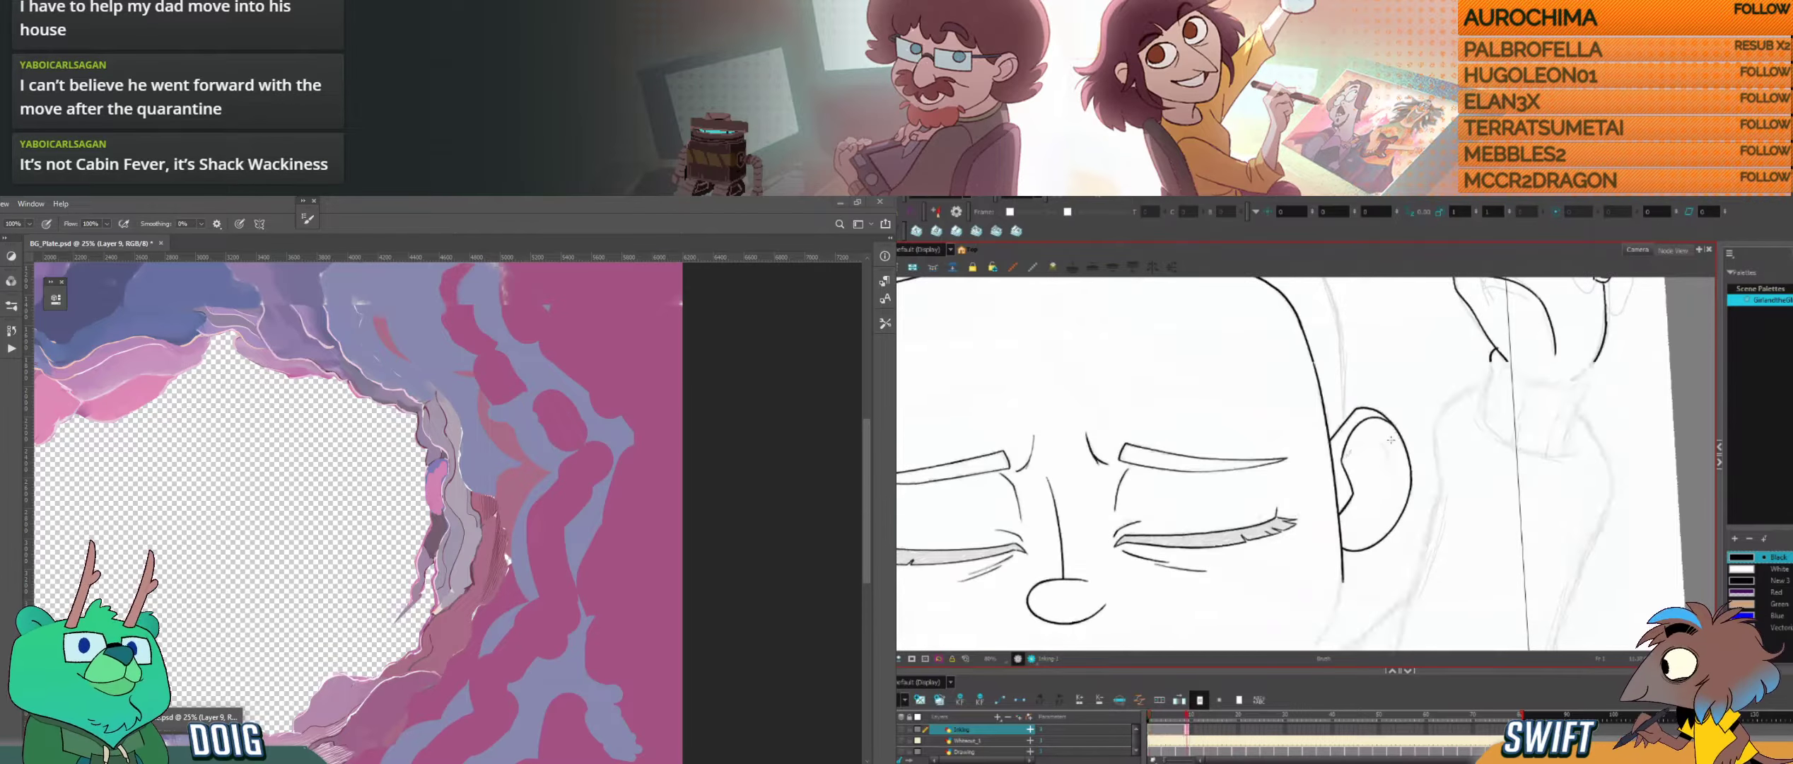
Step: Inspect the rock strands beside the hole in Photoshop and check the head outline around the ear against the neighbouring drawing in Harmony
key(alt+Tab)
key(alt+Tab)
key(ctrl+plus)
mouse_move(1375, 456)
mouse_down()
mouse_move(1379, 441)
mouse_move(1385, 547)
mouse_up()
key(f)
key(g)
key(f)
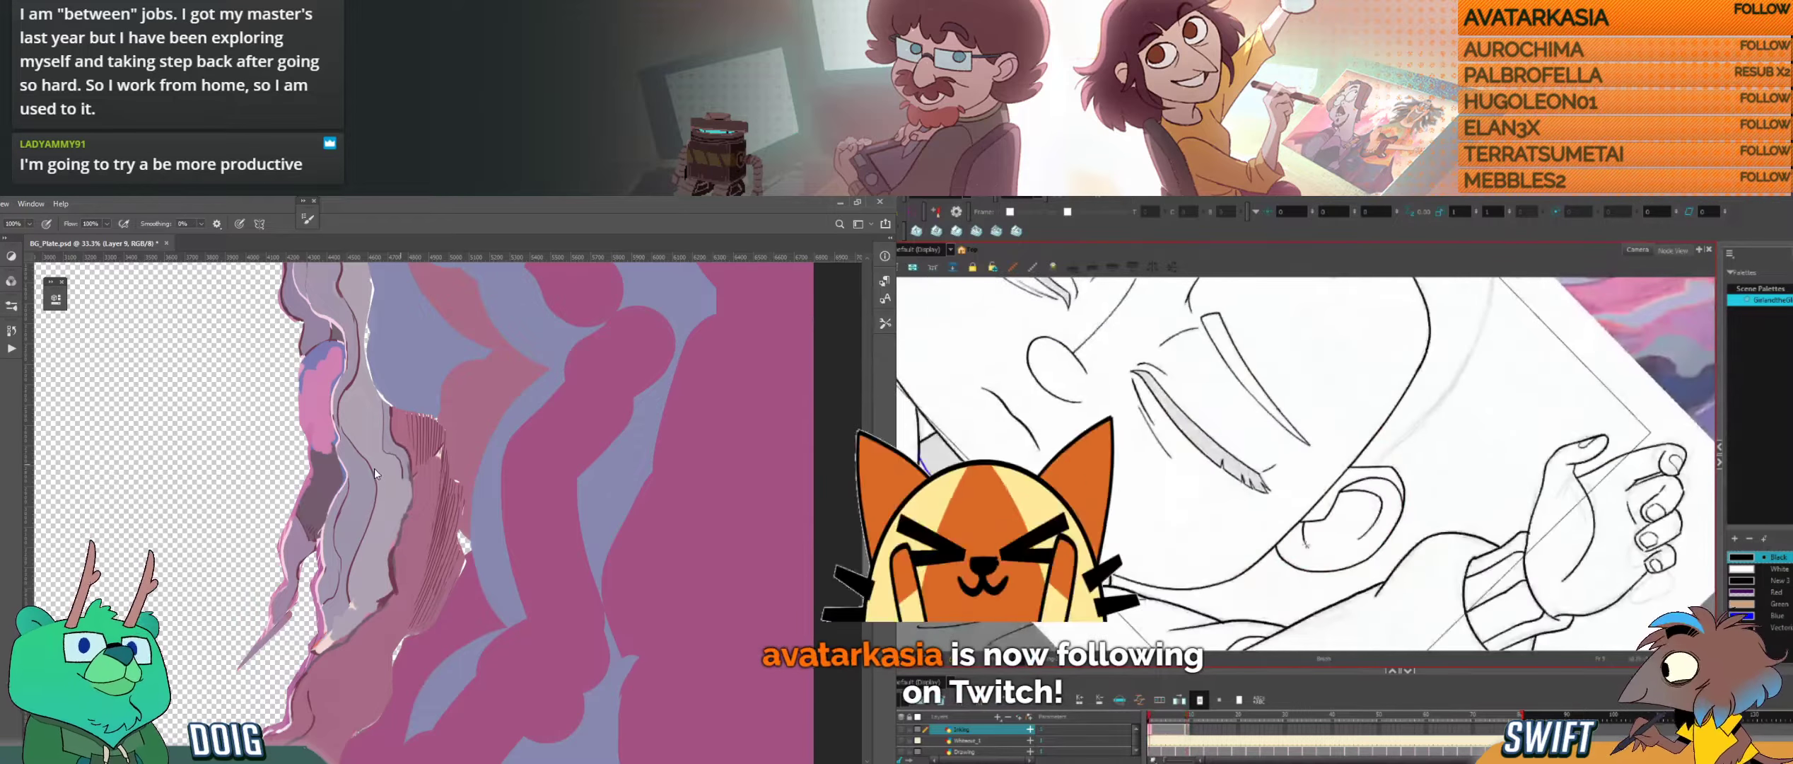
key(g)
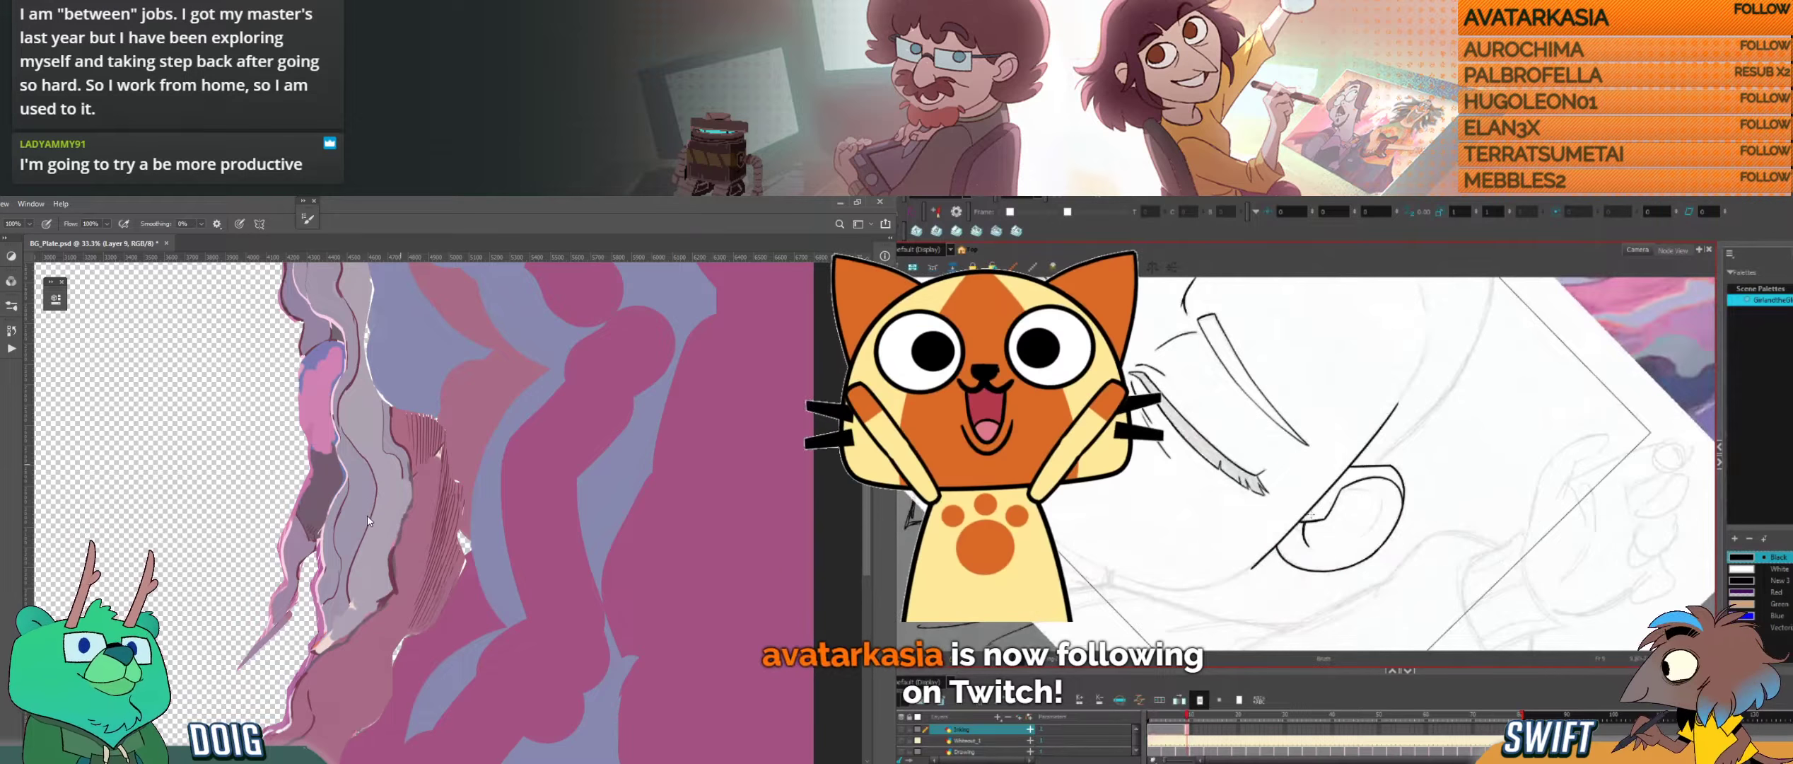
Step: Ink the curved inner fold line of the closed-eyed character's ear and compare it with the neighbouring drawing
key(alt+s)
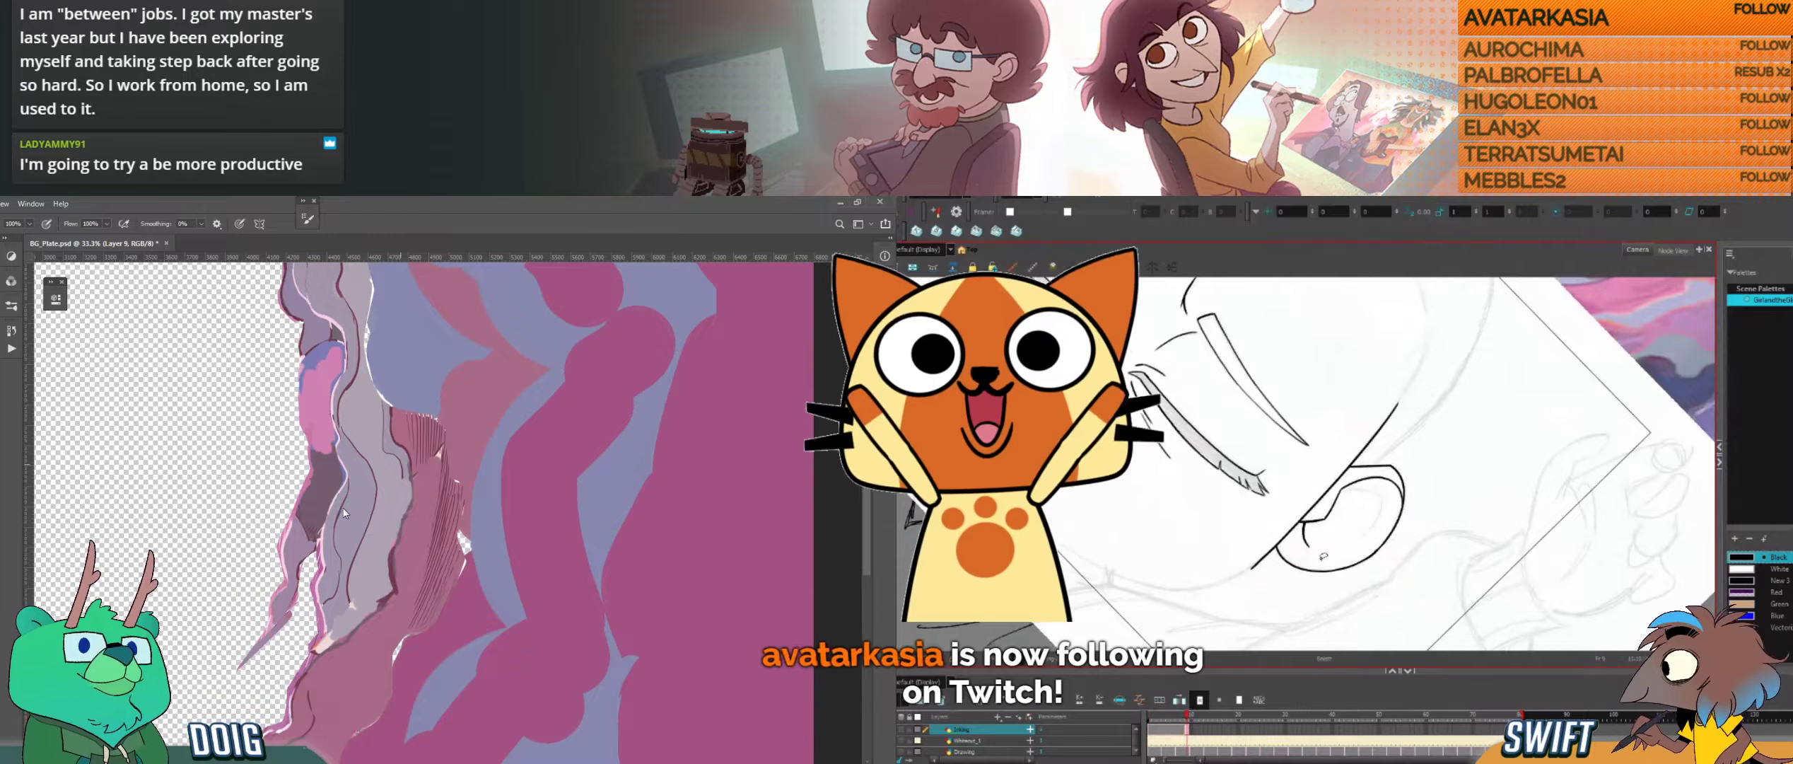
drag(1380, 522, 1344, 375)
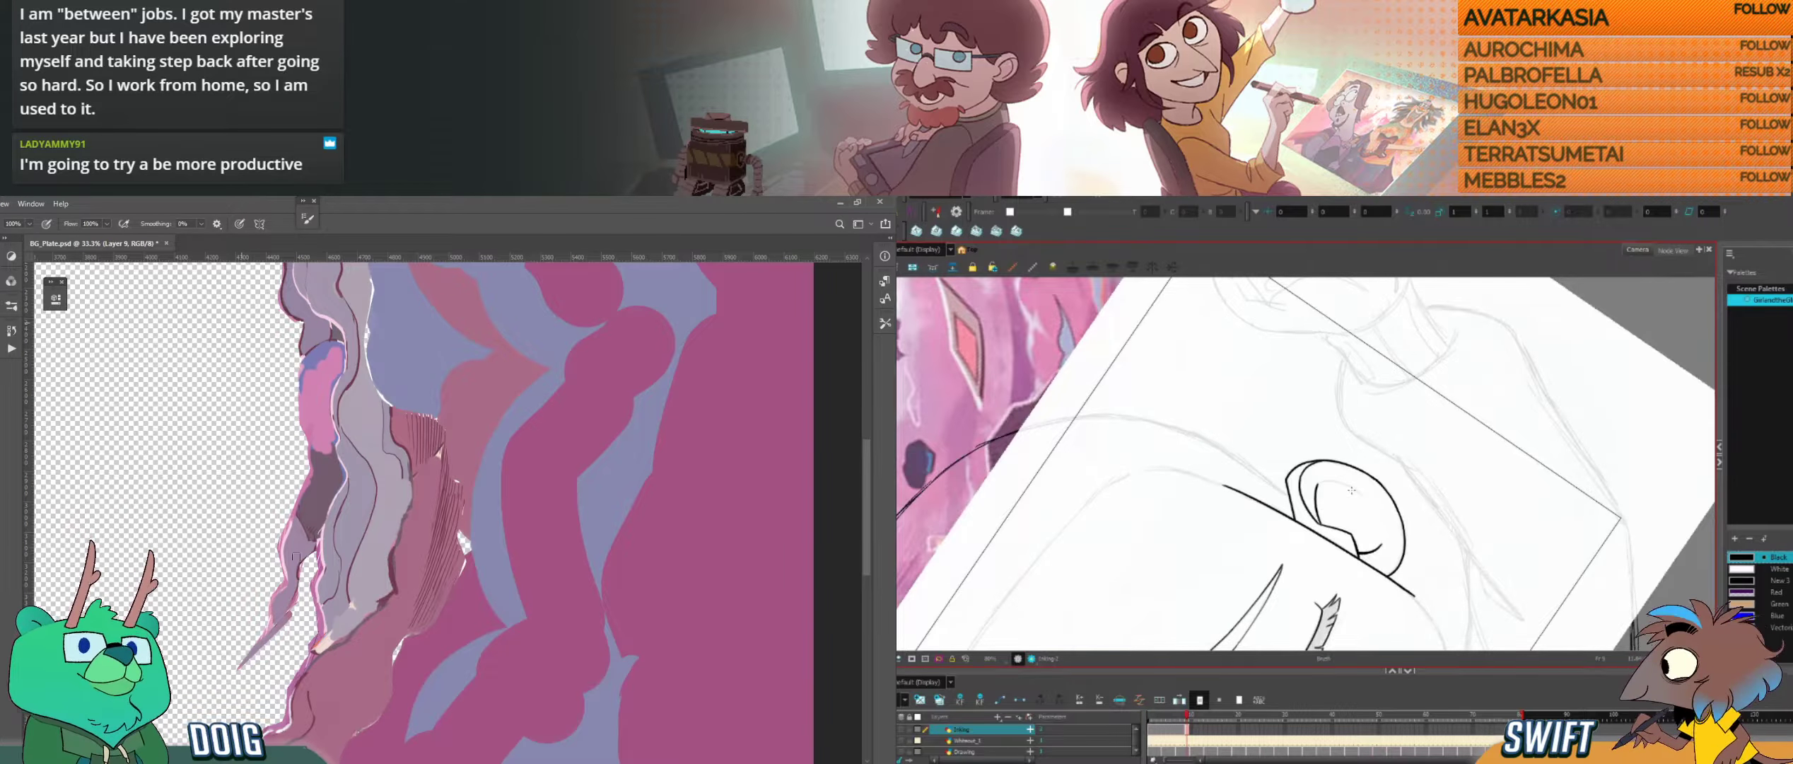
drag(1384, 490, 1328, 544)
key(f)
key(g)
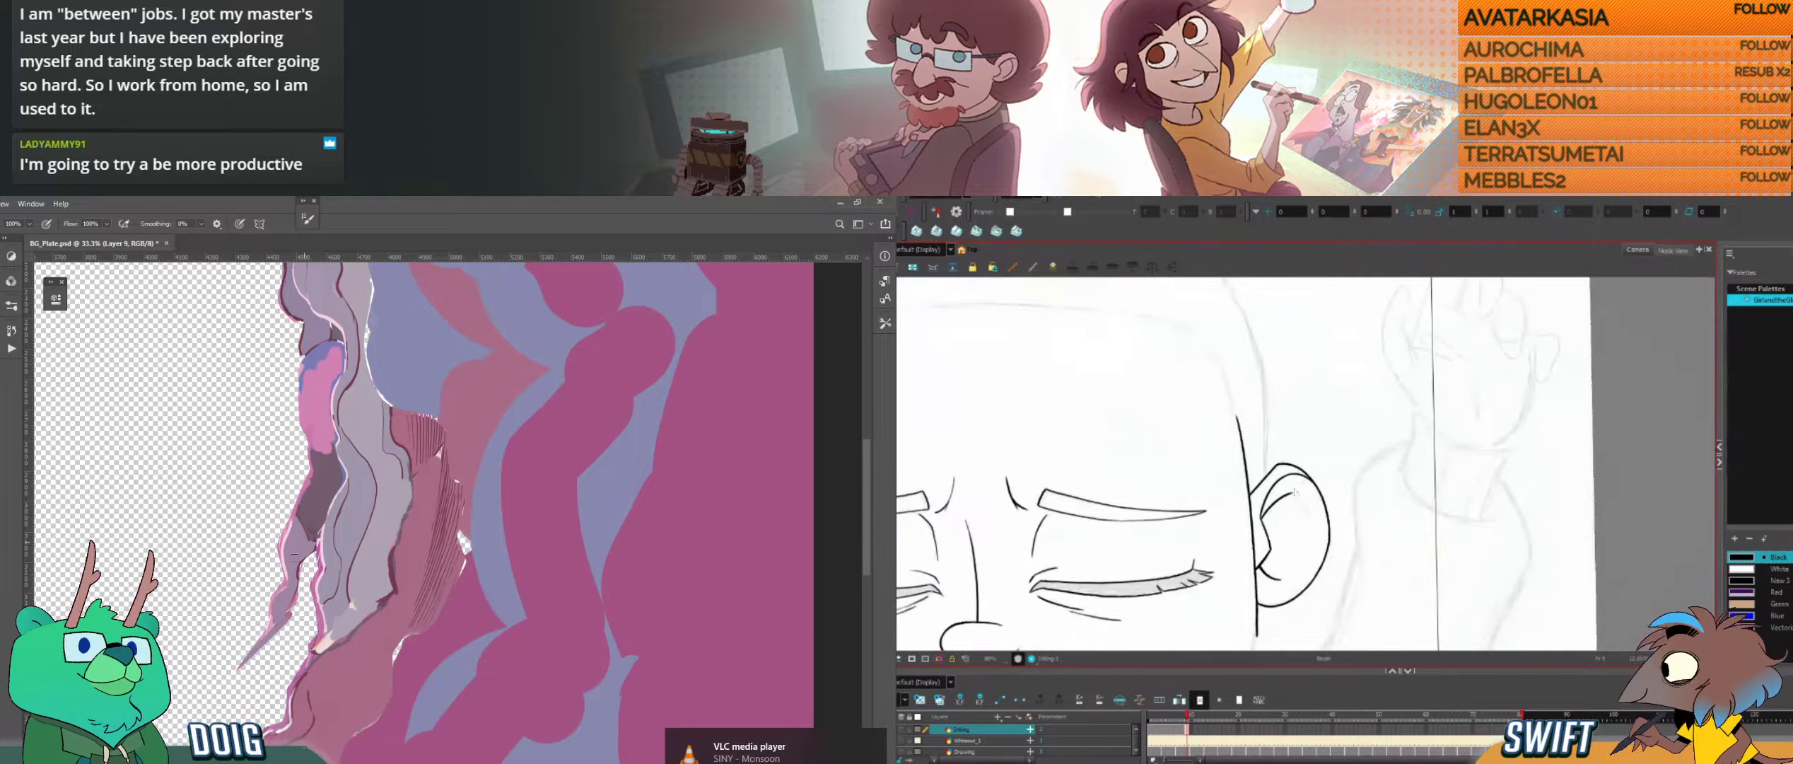
key(ctrl+plus)
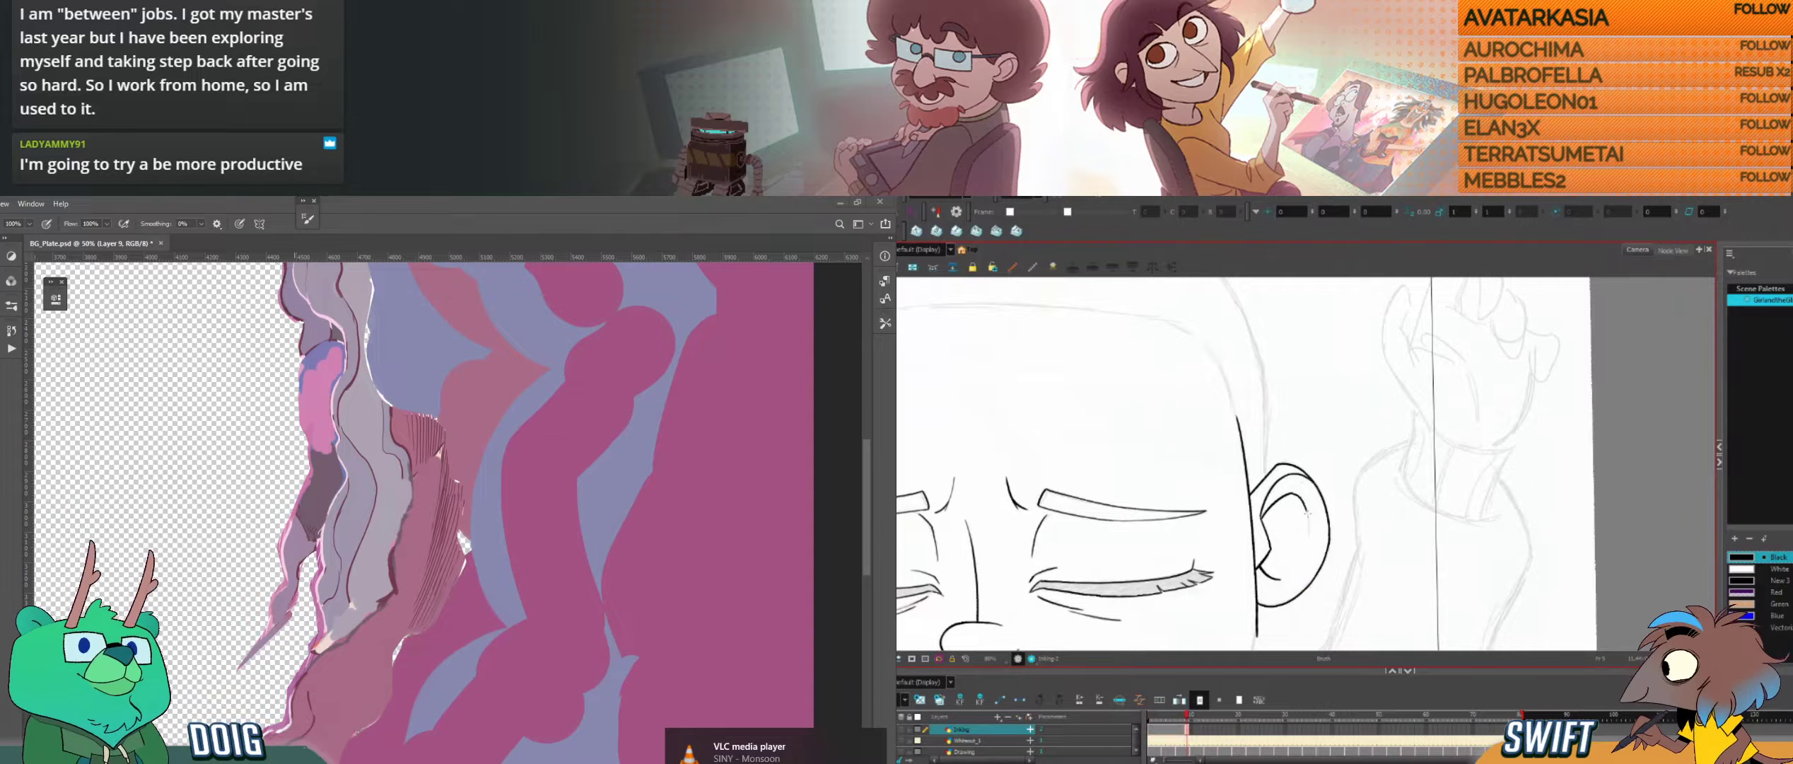
drag(1308, 514, 1309, 536)
Step: Sample the purple of the lower rock strand in Photoshop and undo the last stroke on the ear in Harmony
key(alt+Tab)
key(alt+Tab)
key(f)
key(i)
key(g)
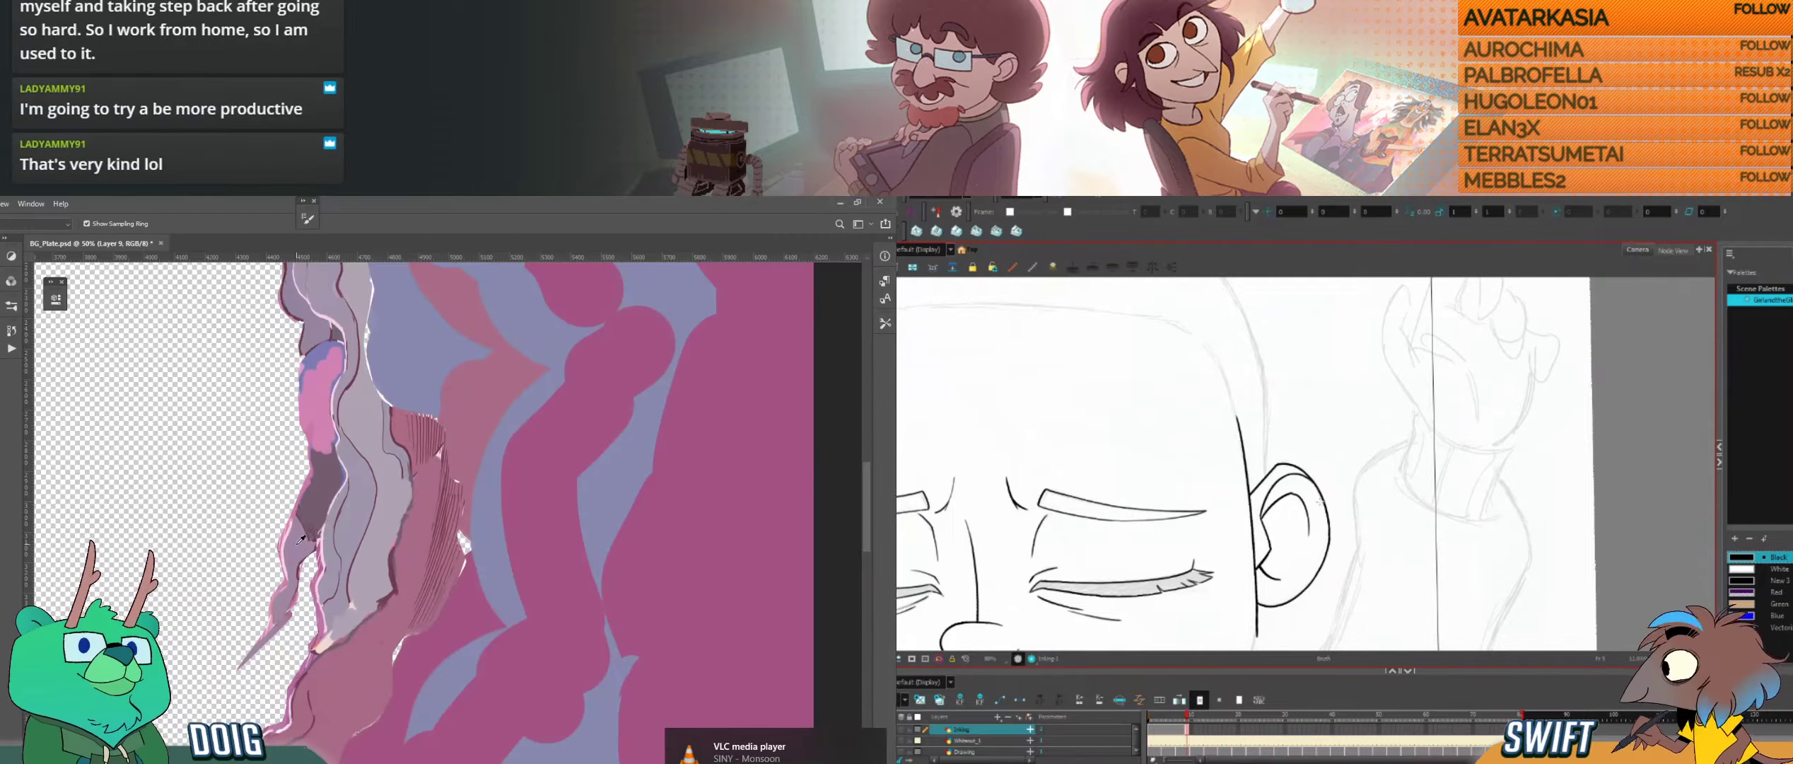
alt+click(298, 544)
key(f)
key(g)
key(f)
key(g)
key(ctrl+z)
Step: Purge all of Photoshop's cached data while the Harmony drawing is turned for inking the ear
key(ctrl+alt)
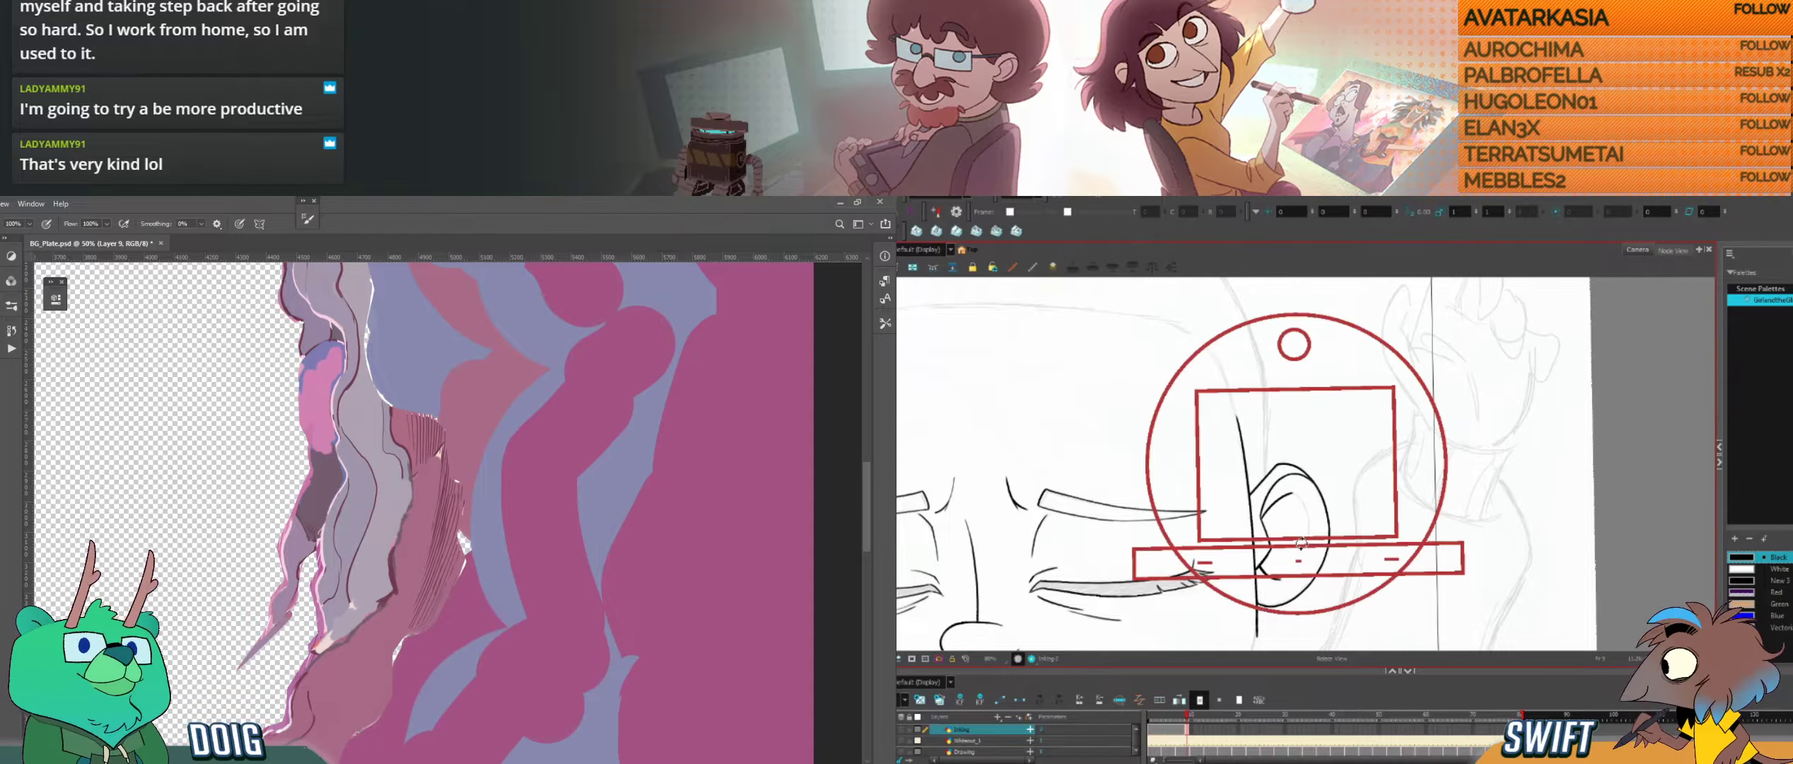
drag(1301, 543, 1362, 553)
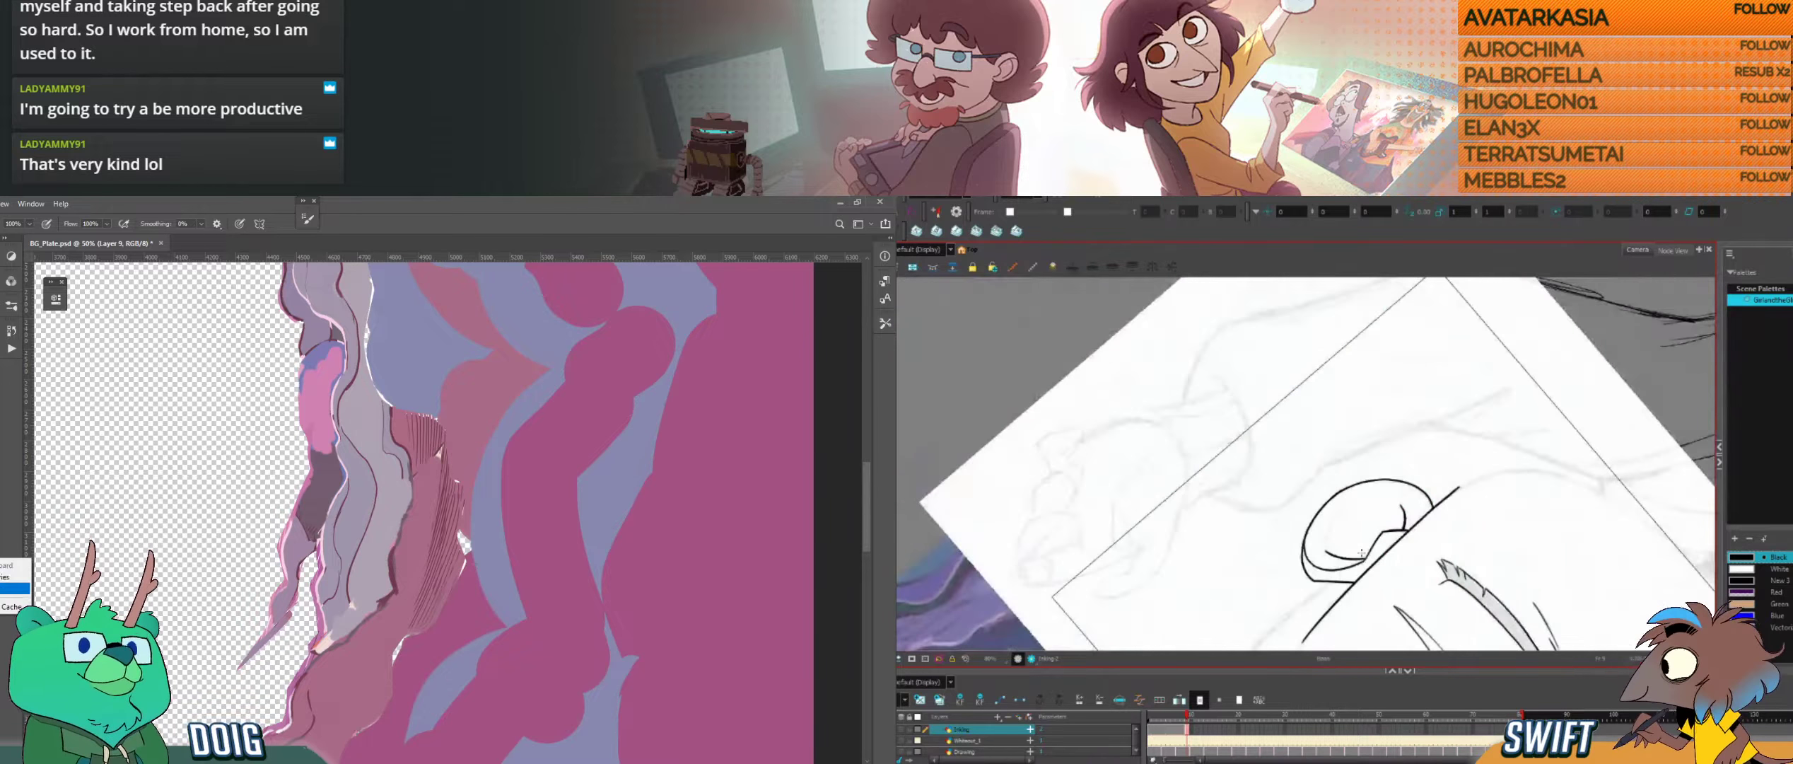
click(14, 588)
key(f)
key(g)
click(275, 425)
Step: Ink the inner ear curve in Harmony and paint over the upper end of the rock strand's dark patch in Photoshop
key(ctrl+alt)
drag(1323, 605, 1357, 587)
key(f)
key(g)
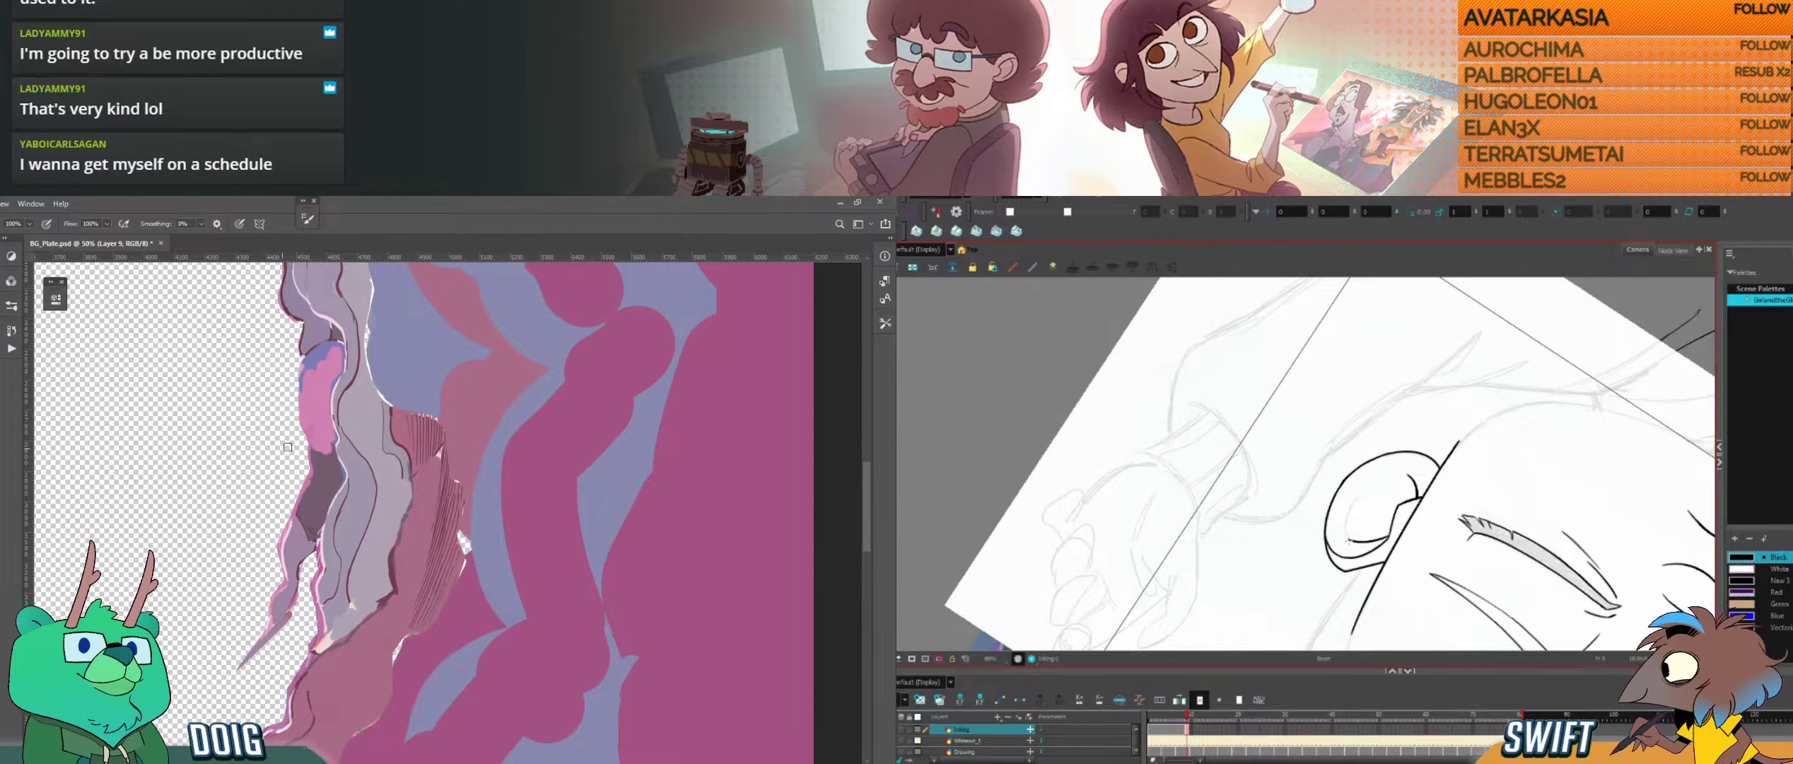
drag(1349, 541, 1358, 495)
key(alt+s)
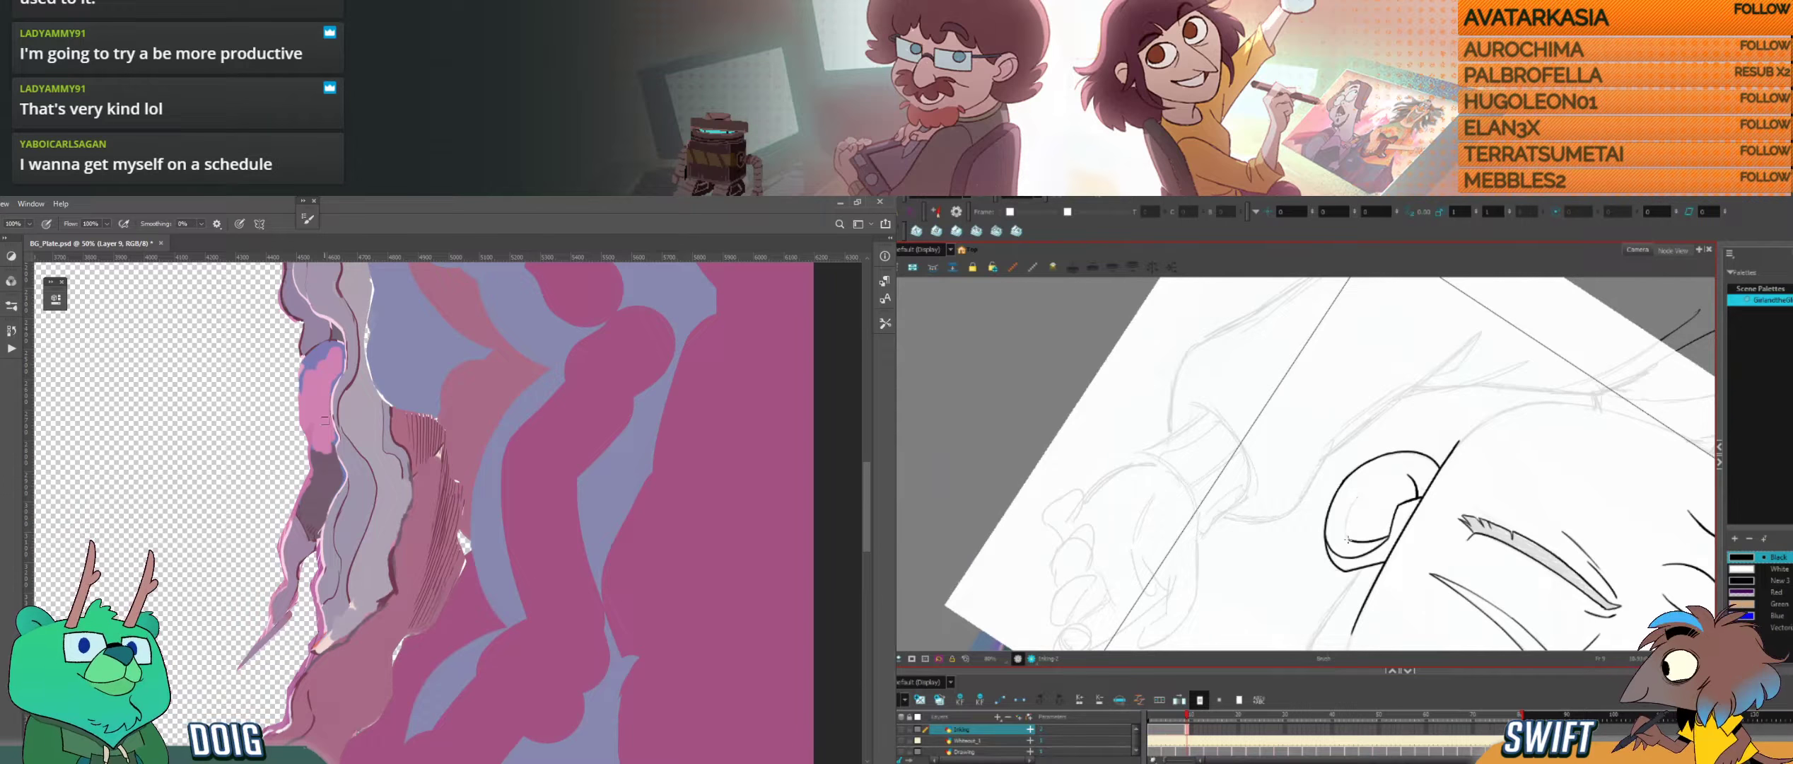
key(alt+b)
mouse_move(319, 456)
mouse_down()
mouse_move(335, 483)
mouse_move(336, 468)
mouse_up()
drag(1346, 525, 1354, 500)
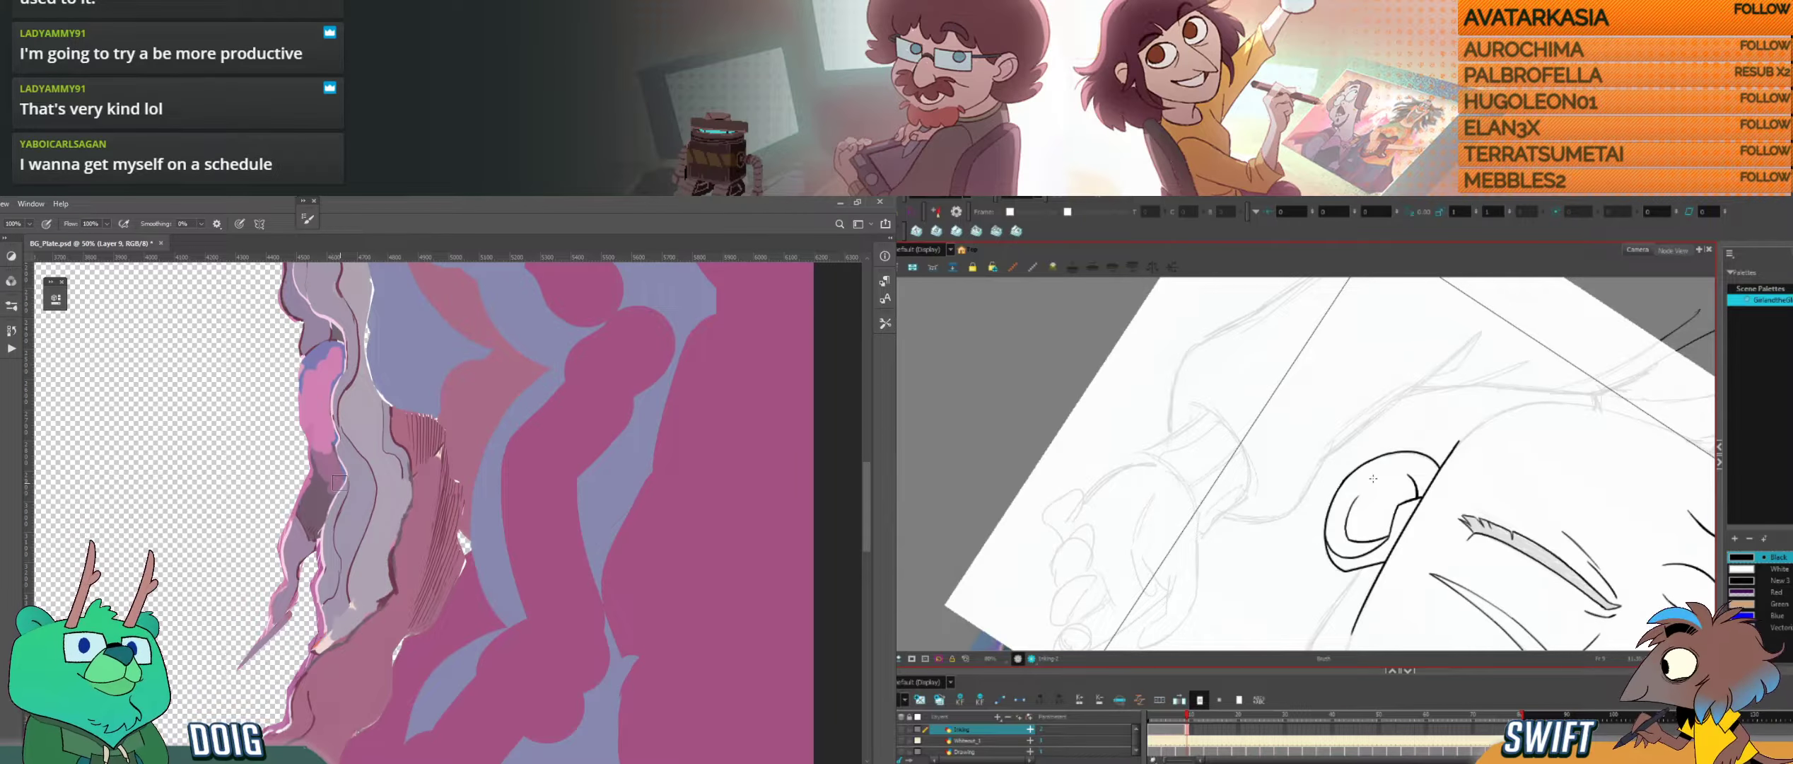
Step: Cover the rest of the strand's dark patch with lighter purple in Photoshop and check the ear against the neighbouring drawing in Harmony
key(ctrl+alt)
drag(1411, 543, 1293, 569)
drag(311, 532, 319, 486)
key(f)
key(g)
key(f)
key(g)
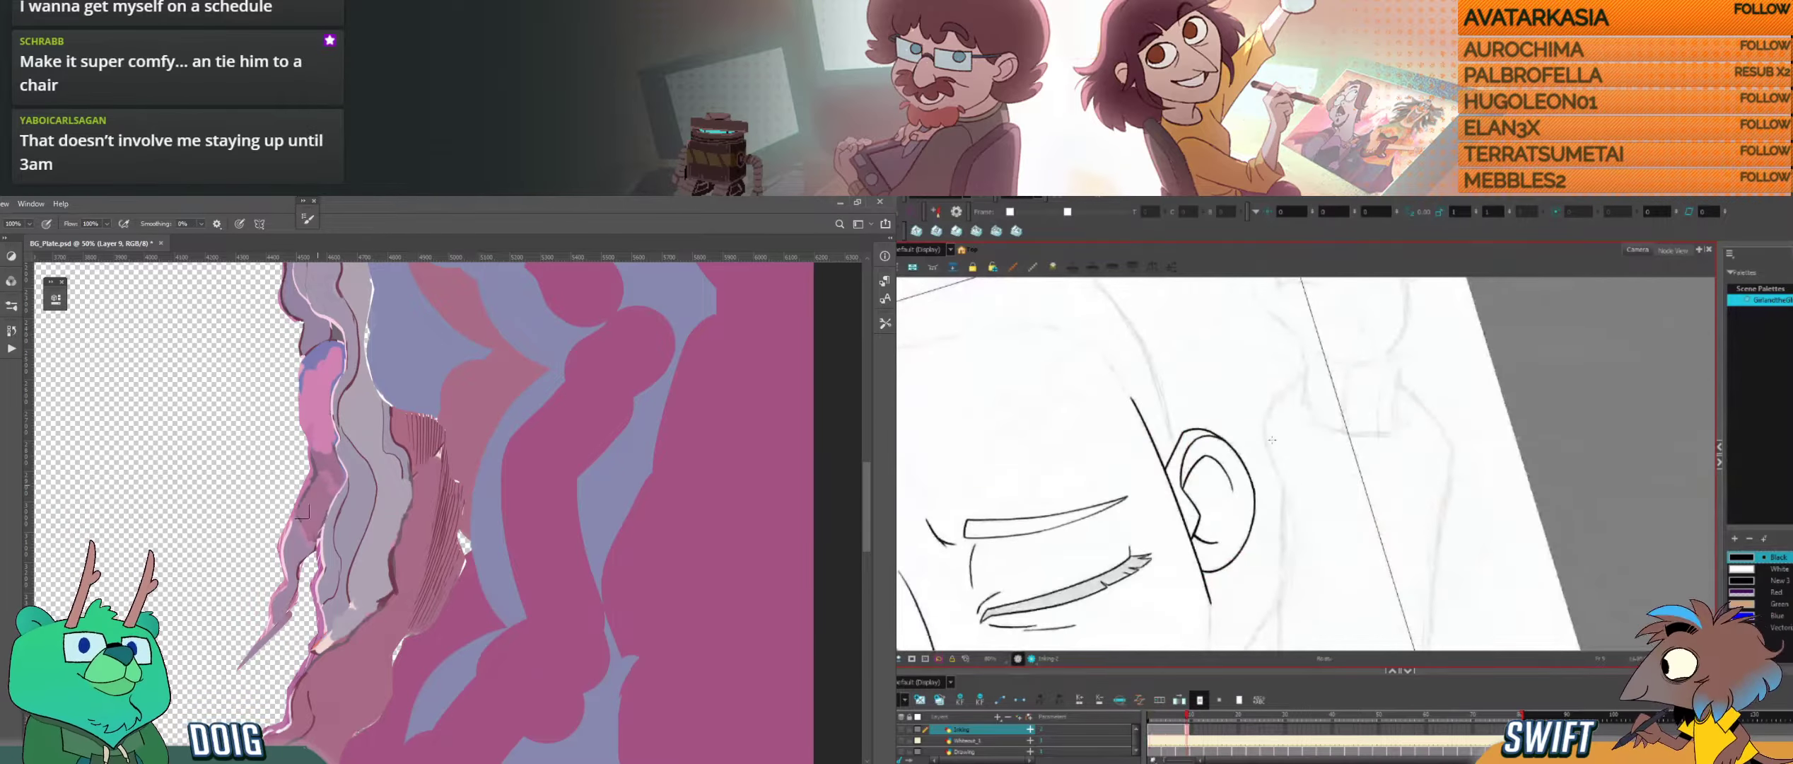
Step: Select the short curved line inside the ear and adjust its lower end in Harmony
key(f)
key(g)
click(1233, 475)
key(alt)
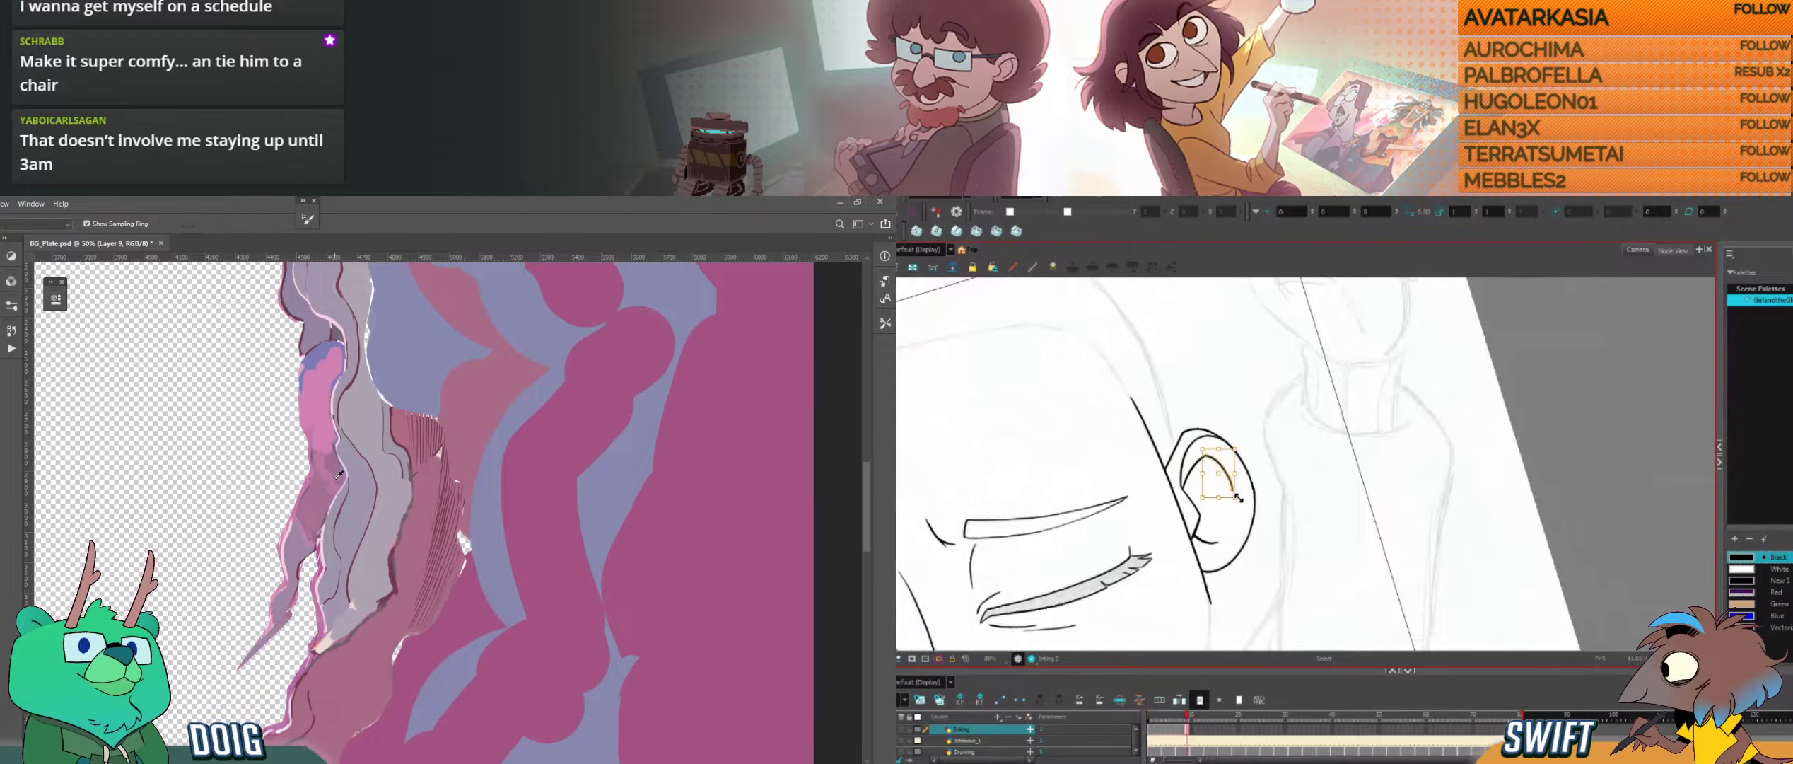
click(1238, 495)
click(1234, 488)
click(1240, 481)
key(alt+b)
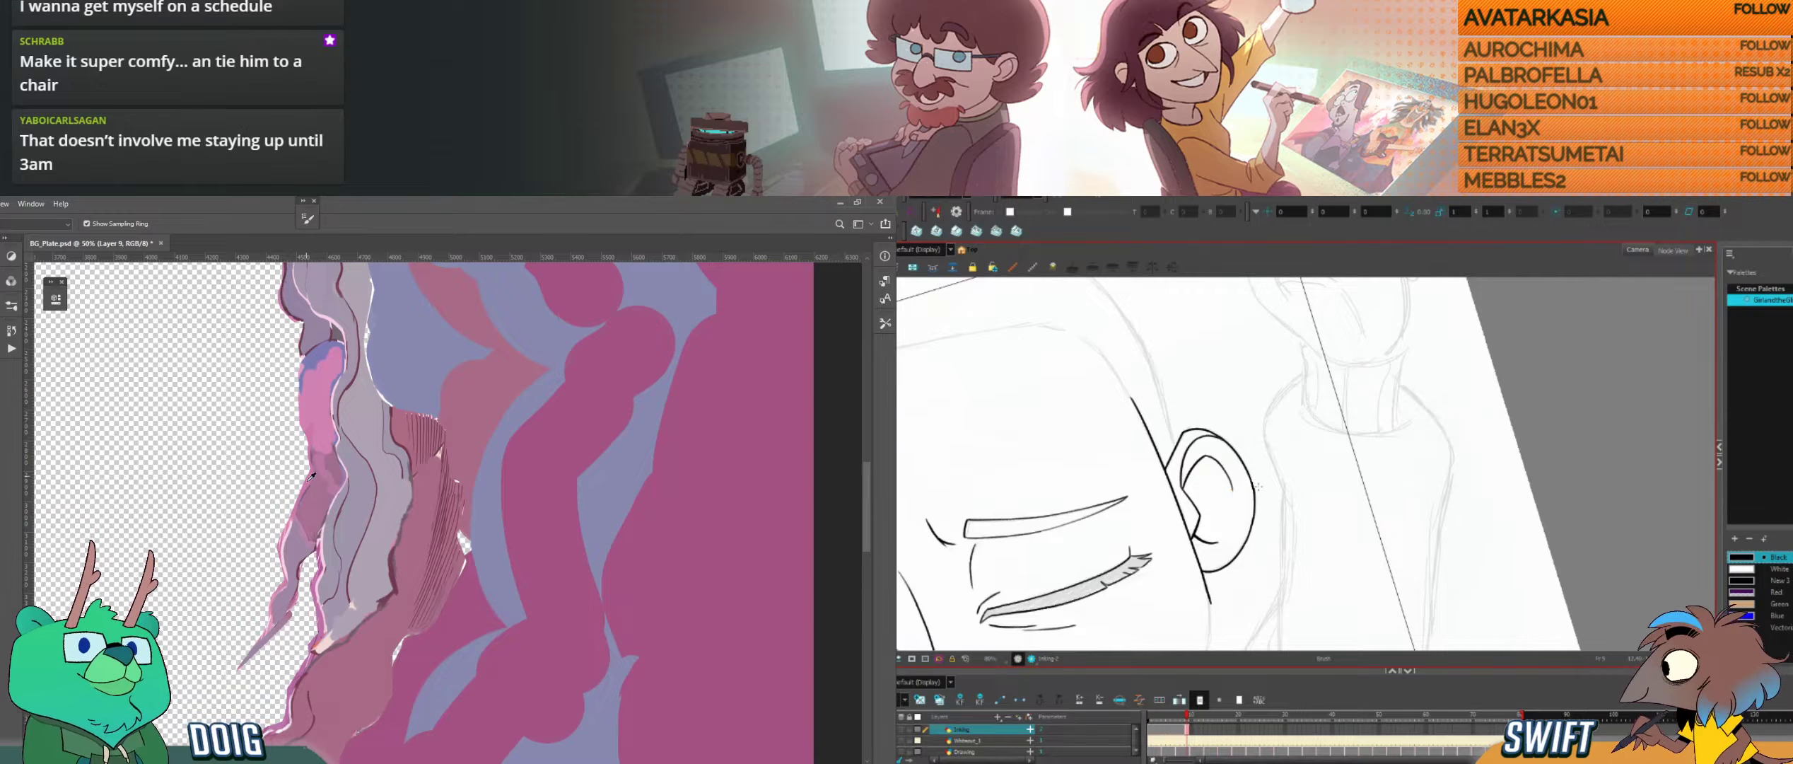
Step: Blend the pink into the purple on the middle of the rock strand in Photoshop, comparing the ear between drawings in Harmony
drag(309, 529, 307, 542)
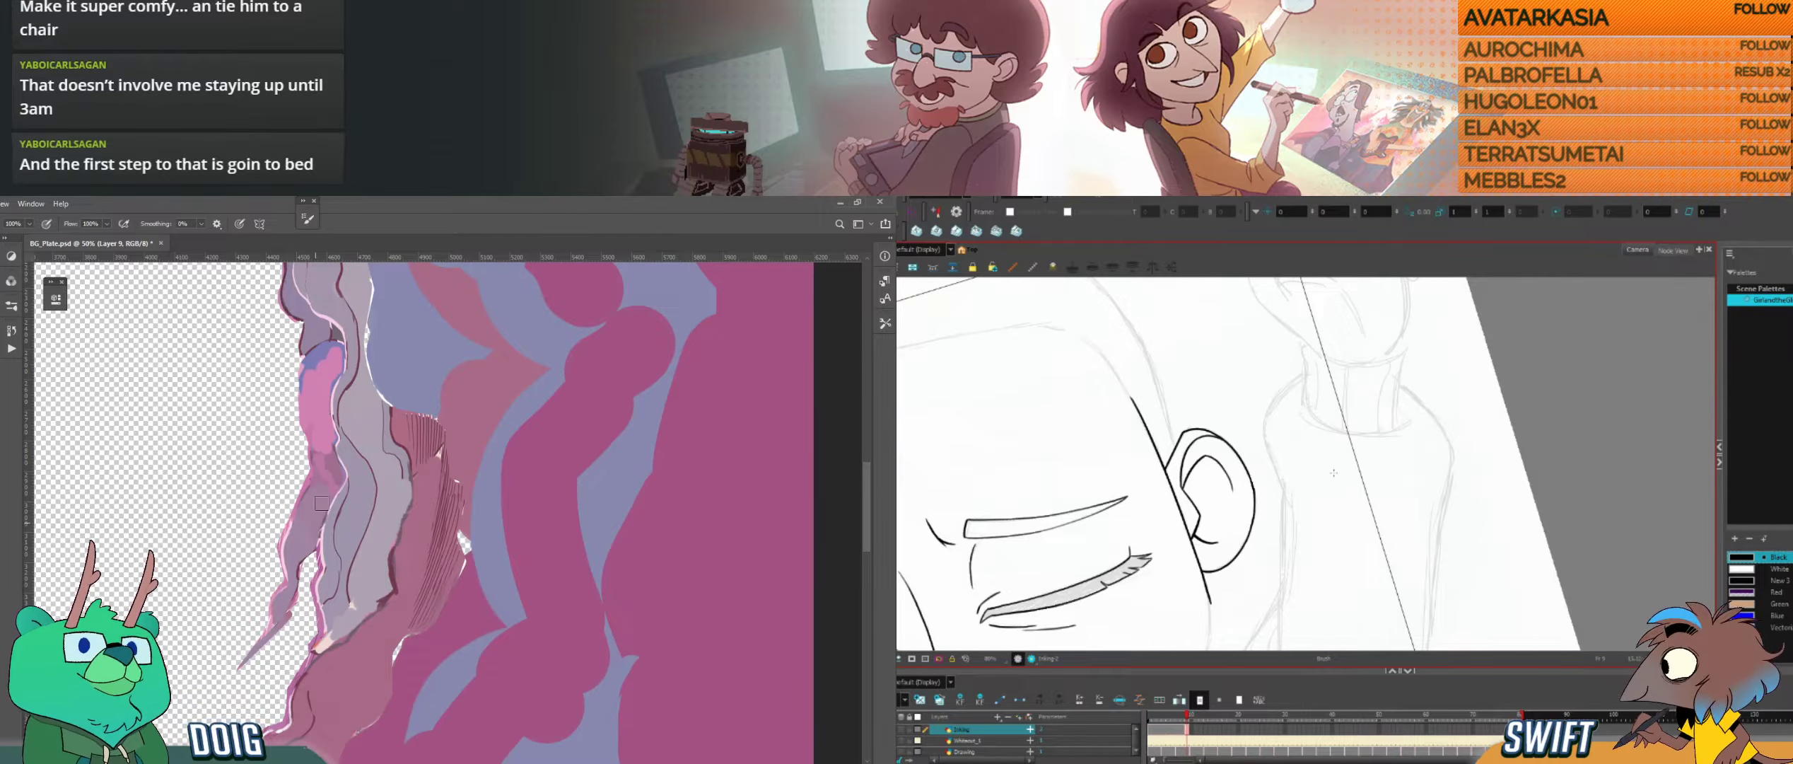
key(comma)
key(period)
key(comma)
key(period)
drag(339, 479, 330, 459)
Step: Touch up the curve inside the ear with a short stroke, comparing it with the neighbouring drawing
key(ctrl+alt)
mouse_move(1321, 517)
mouse_down()
mouse_move(1296, 493)
mouse_move(1358, 550)
mouse_up()
key(space)
key(ctrl+alt)
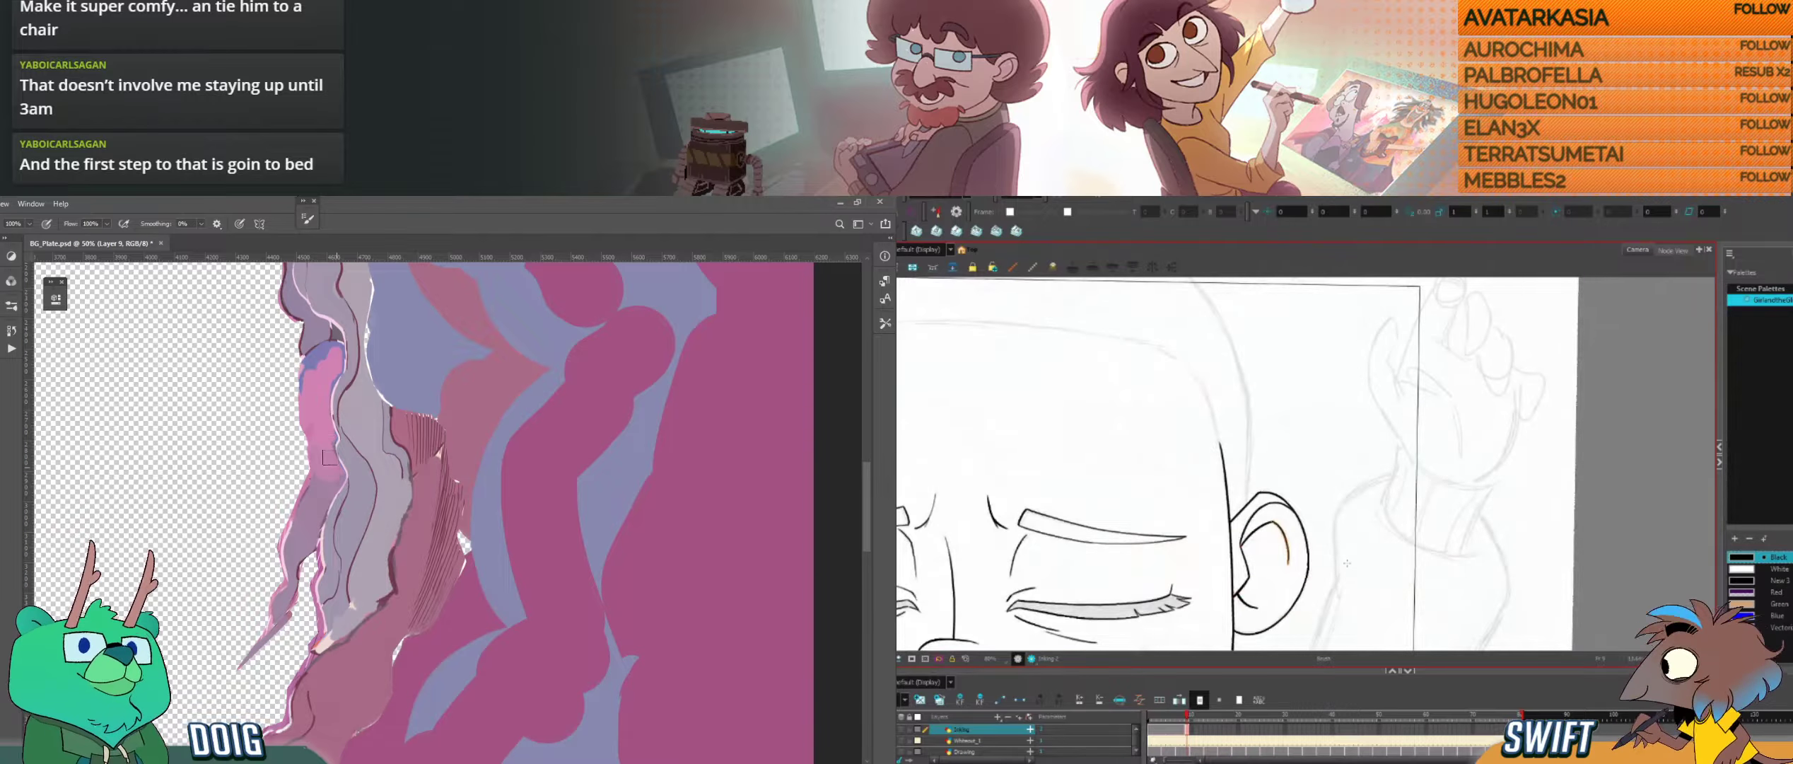
key(comma)
key(period)
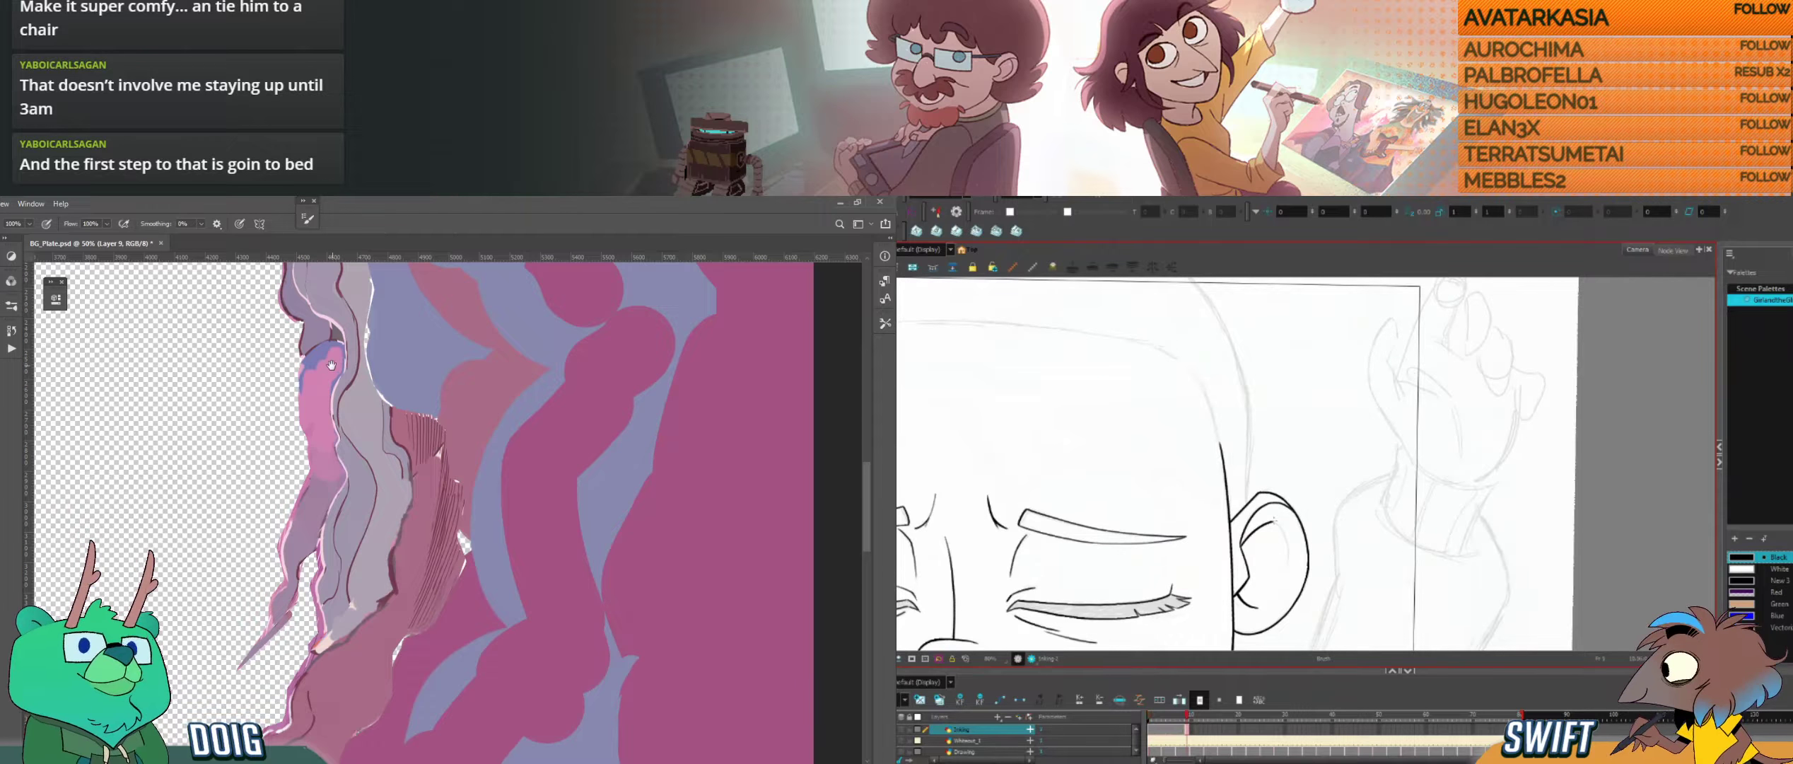
key(space)
drag(332, 392, 348, 563)
drag(312, 426, 343, 455)
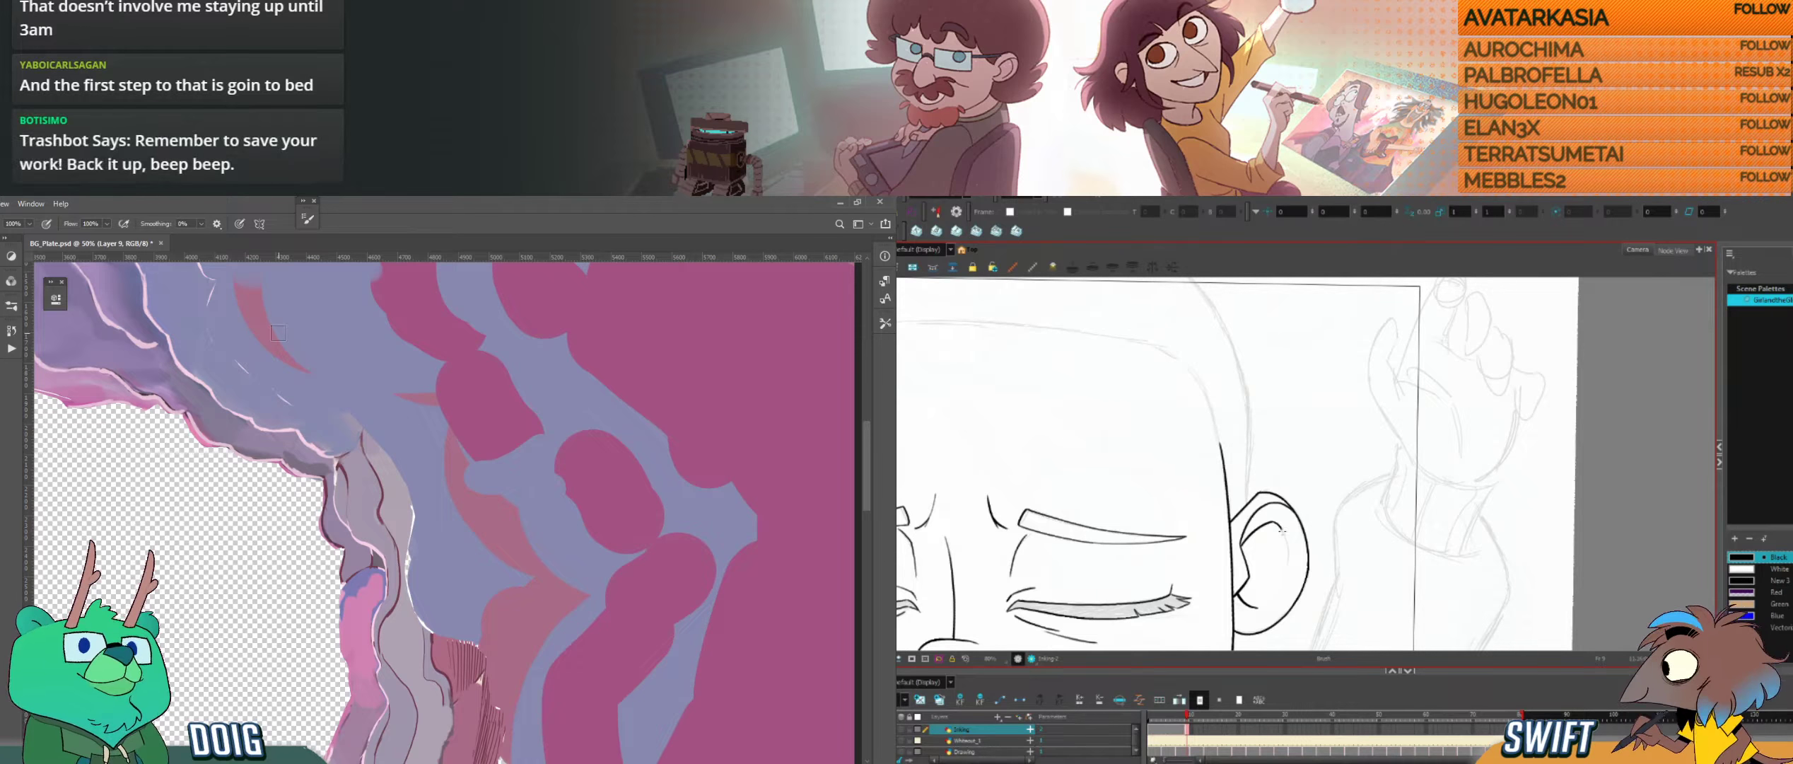
drag(1287, 541, 1288, 558)
Step: Check the whole face against the first inked drawing in Harmony and inspect the hillside above the hole in Photoshop
key(f)
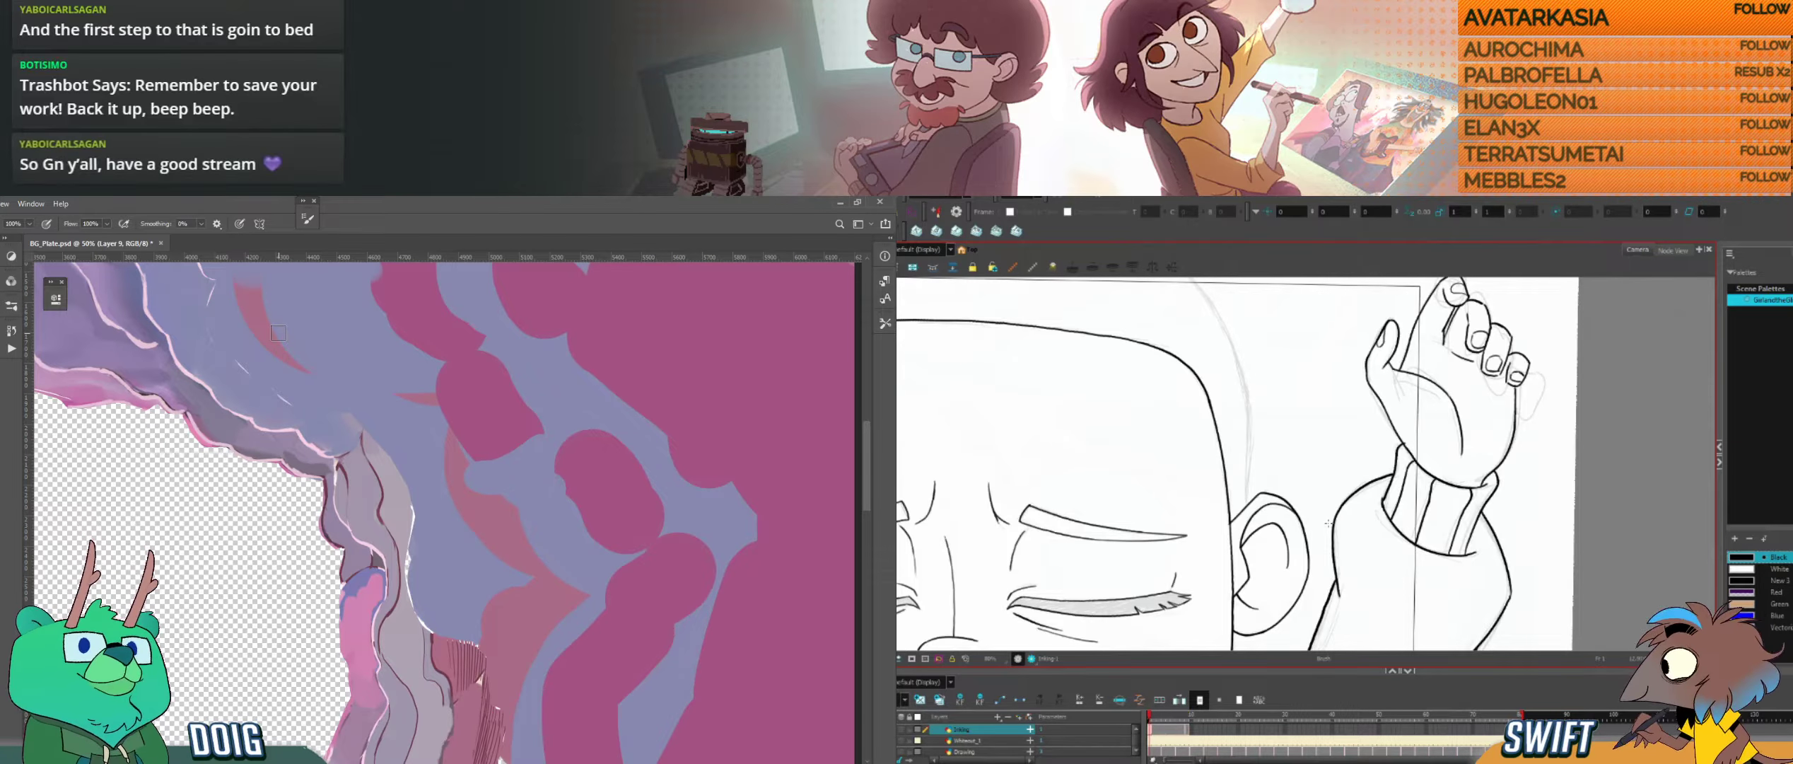
key(g)
mouse_move(1145, 576)
mouse_down()
mouse_move(1149, 559)
mouse_move(1338, 515)
mouse_move(1441, 409)
mouse_move(1369, 416)
mouse_up()
mouse_move(238, 403)
mouse_down()
mouse_move(343, 490)
mouse_move(382, 559)
mouse_up()
scroll(1470, 429, down, 2)
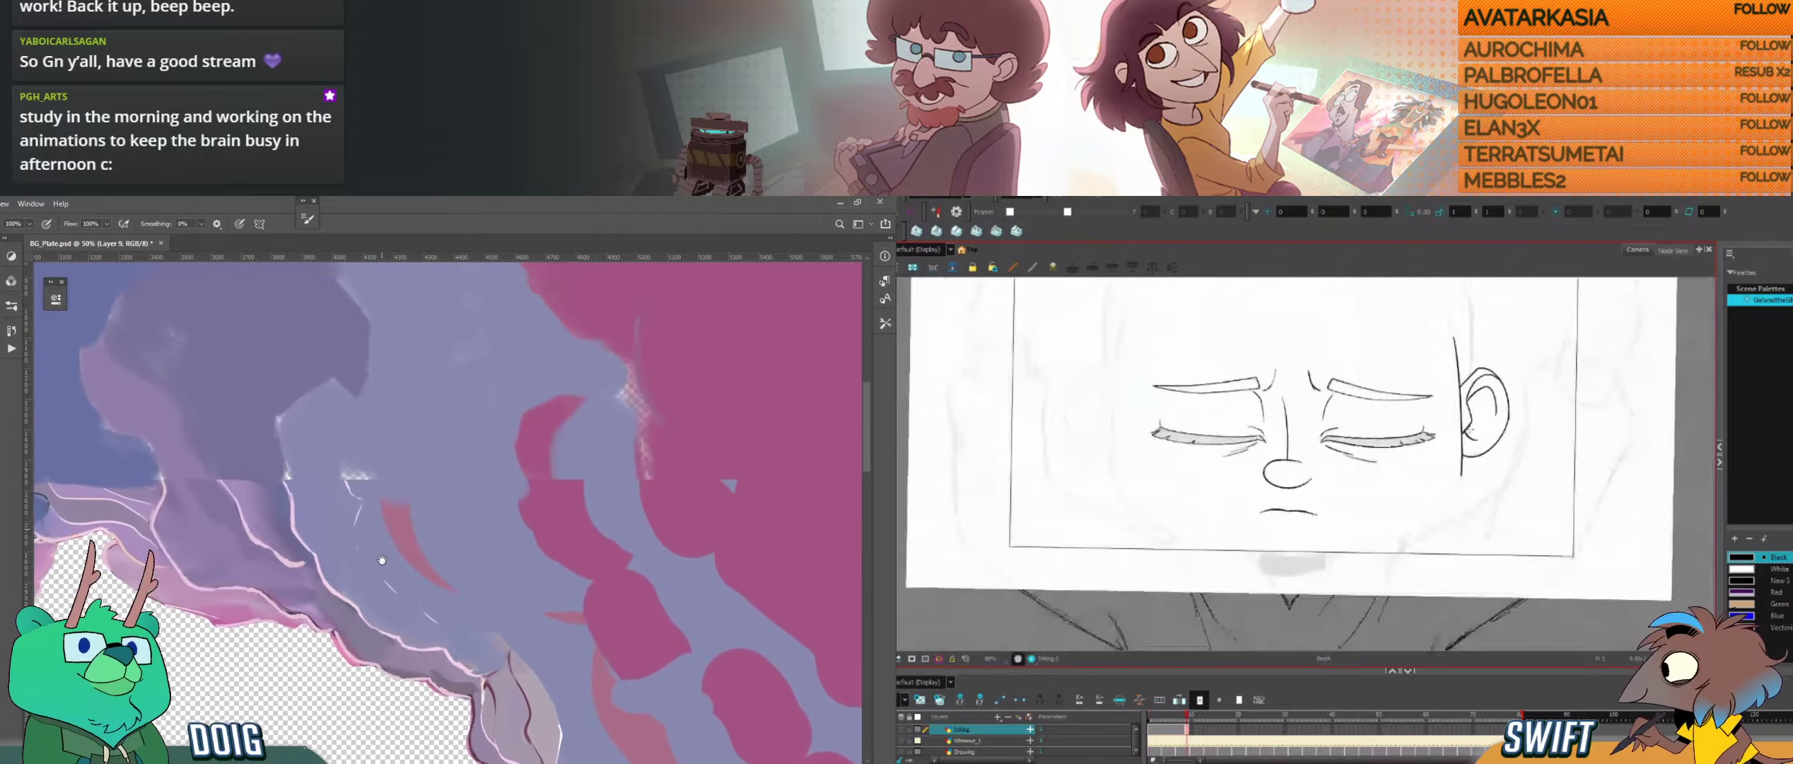
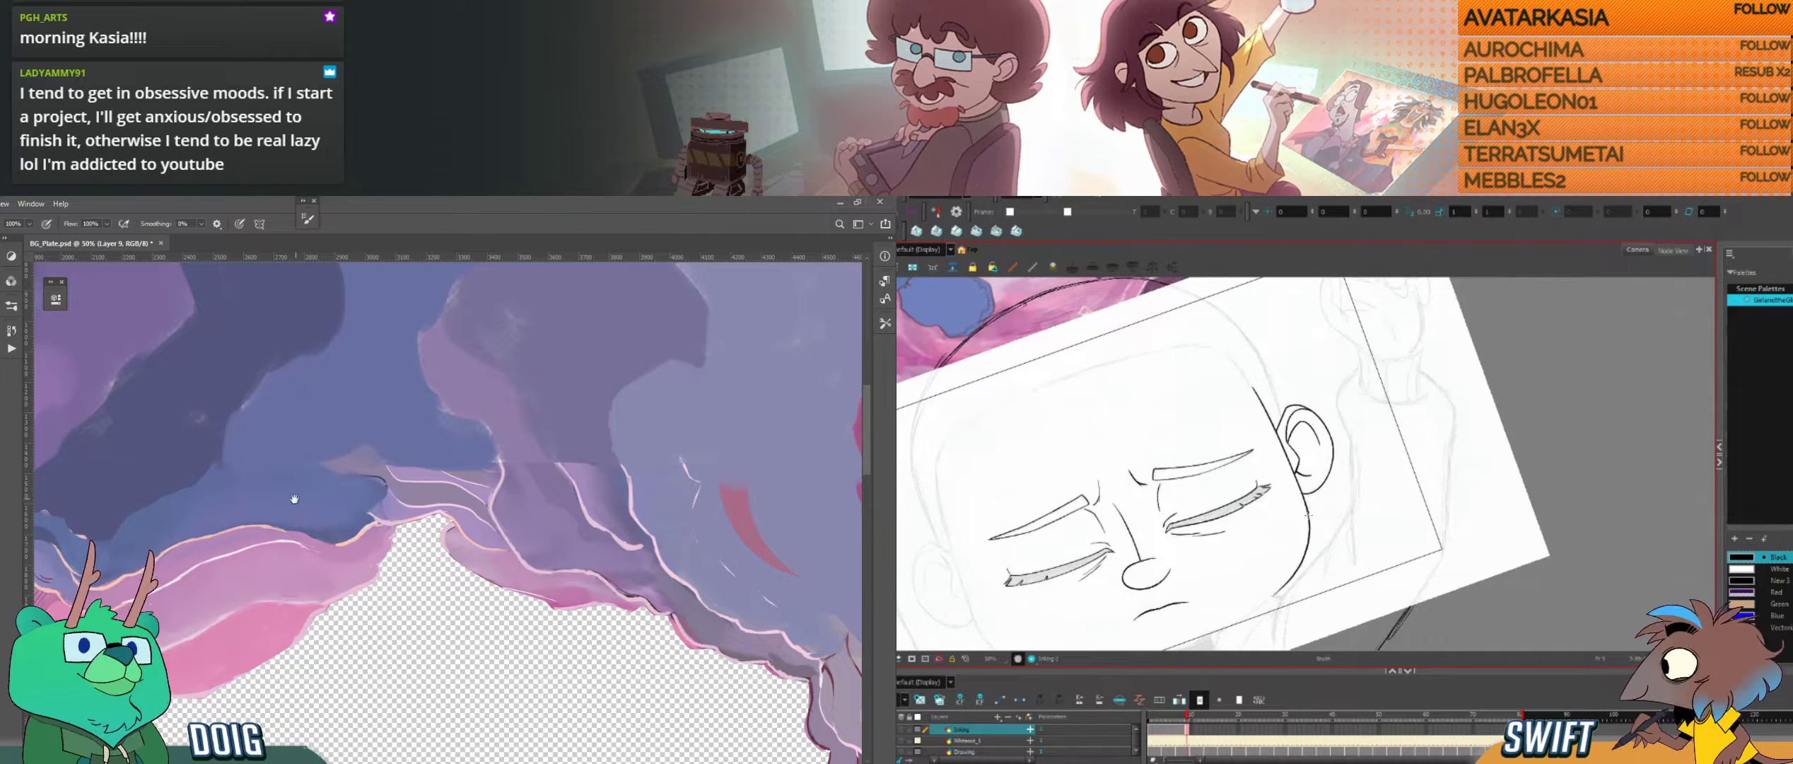
Step: Start a lasso selection along the rocky edge beside the lower part of the hole in Photoshop
drag(294, 499, 509, 422)
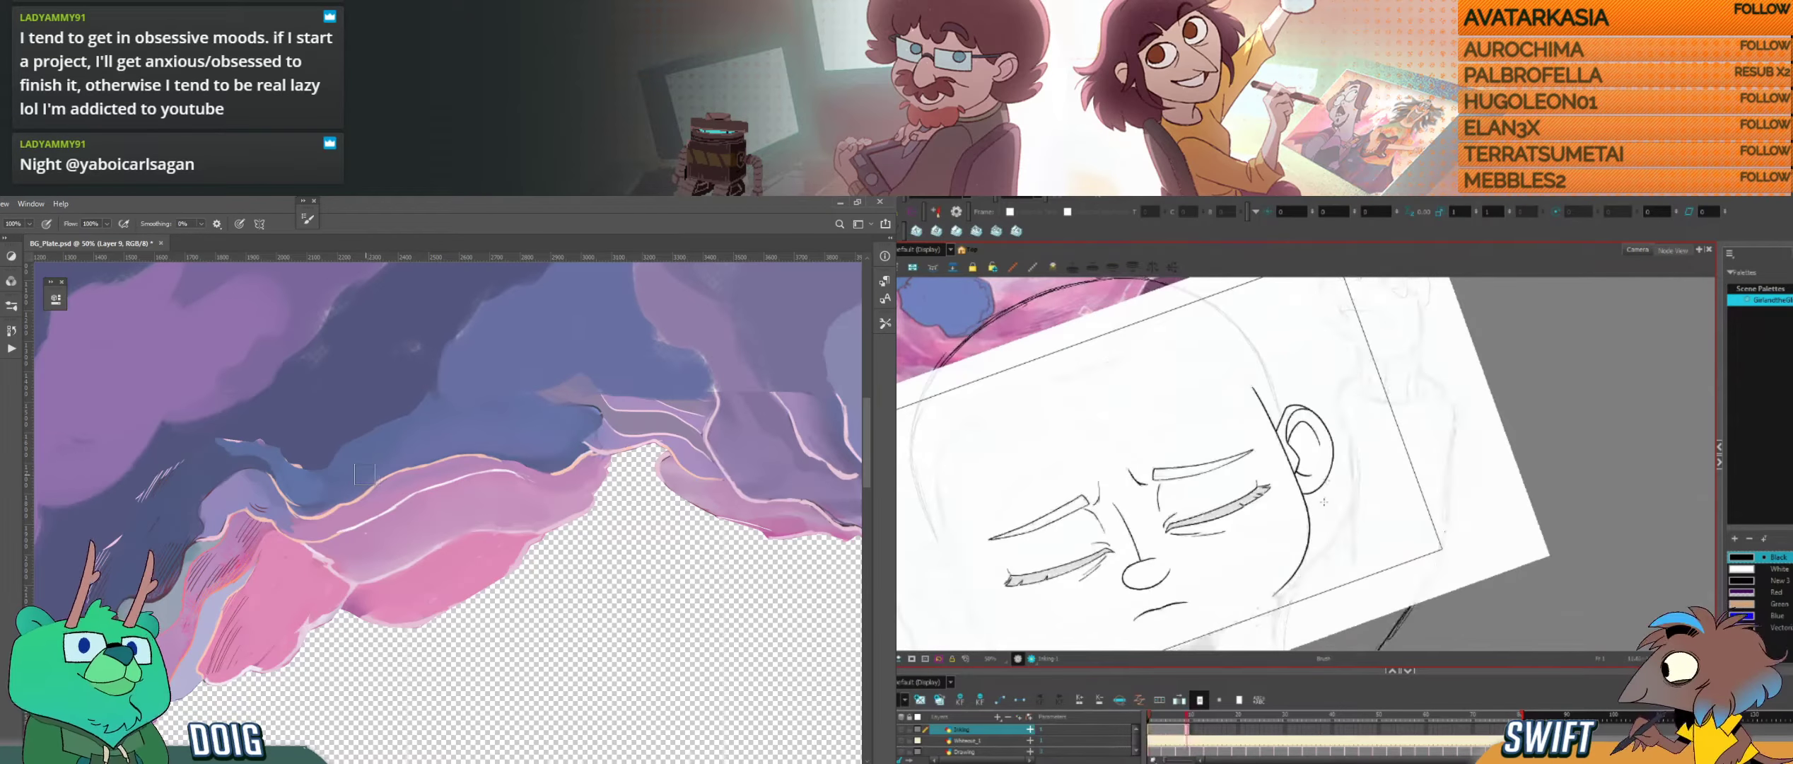
key(l)
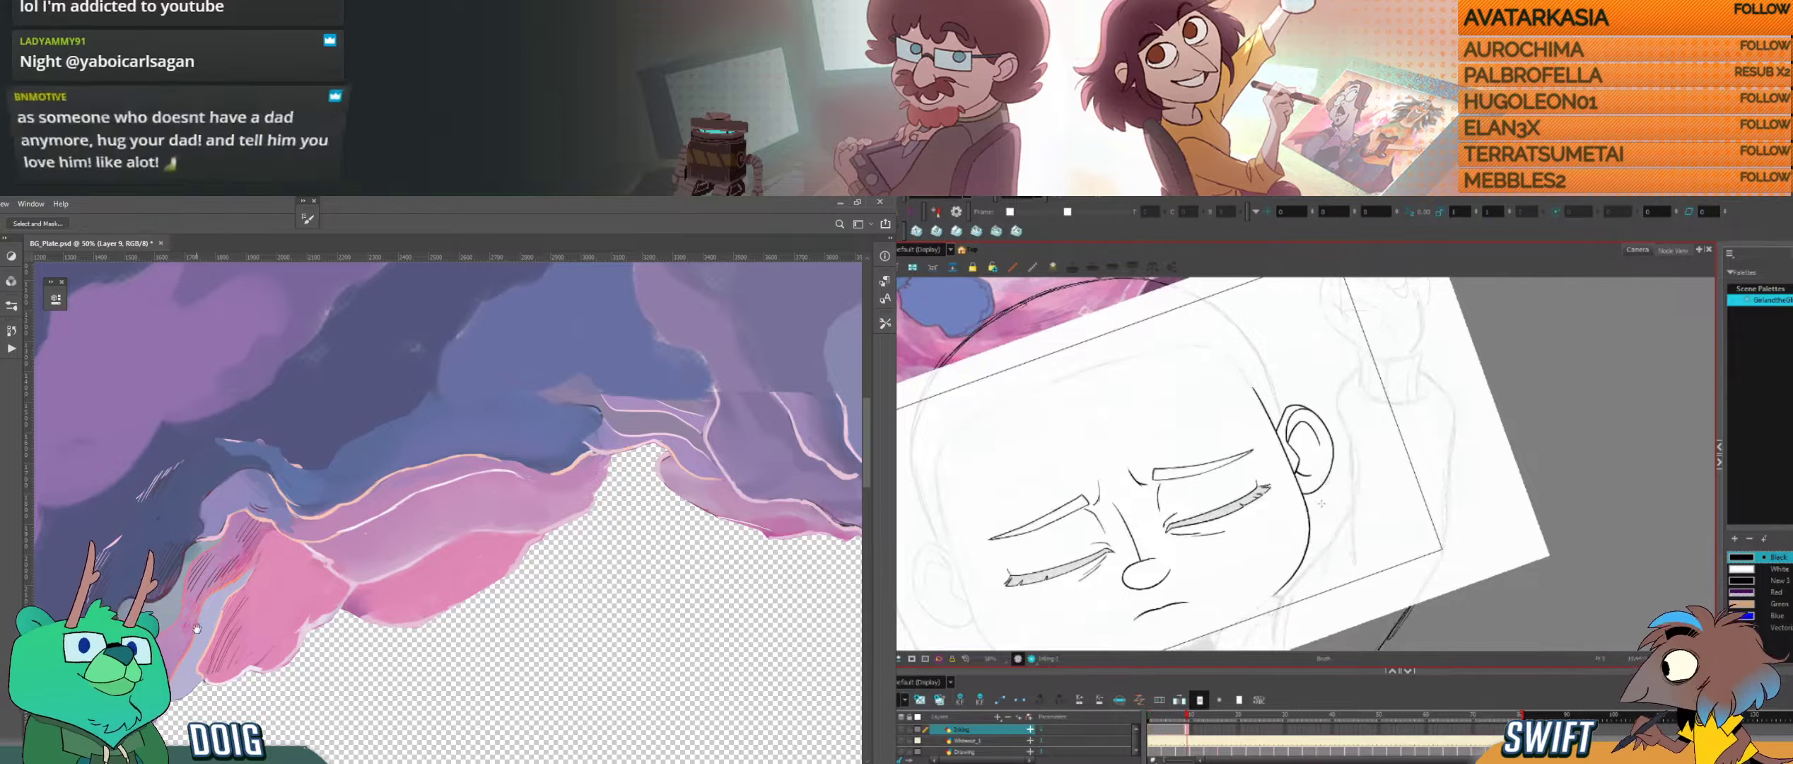
drag(197, 628, 265, 485)
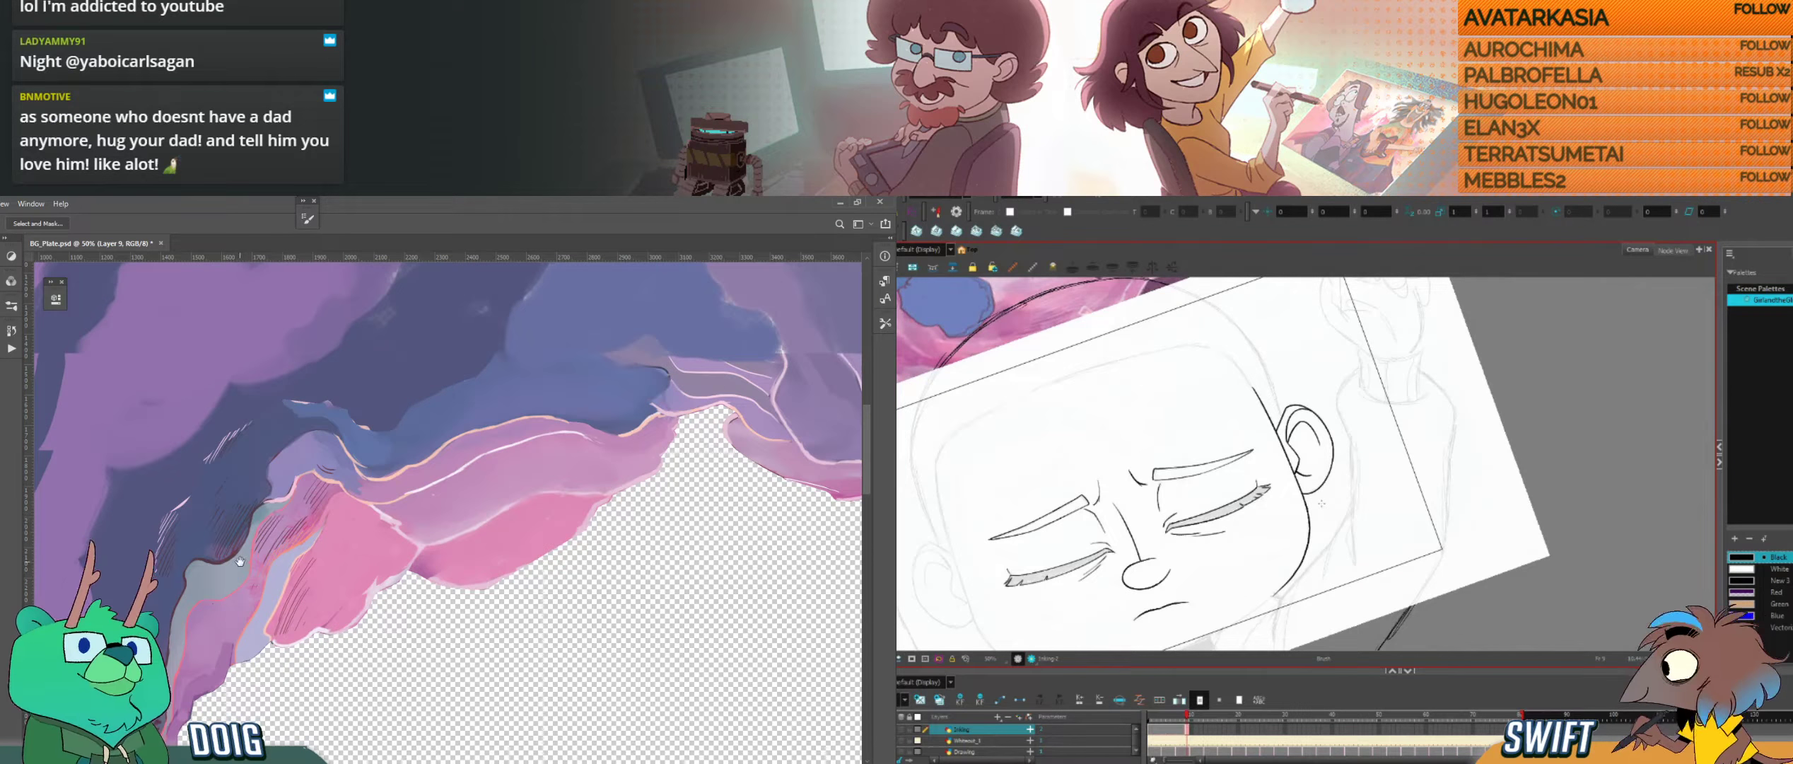
mouse_move(228, 574)
mouse_down()
mouse_move(298, 501)
mouse_move(243, 535)
mouse_move(240, 654)
mouse_move(220, 572)
mouse_up()
Step: Try several versions of the long chin curve in Harmony, comparing them with the neighbouring drawing and undoing them
drag(1248, 614, 1254, 627)
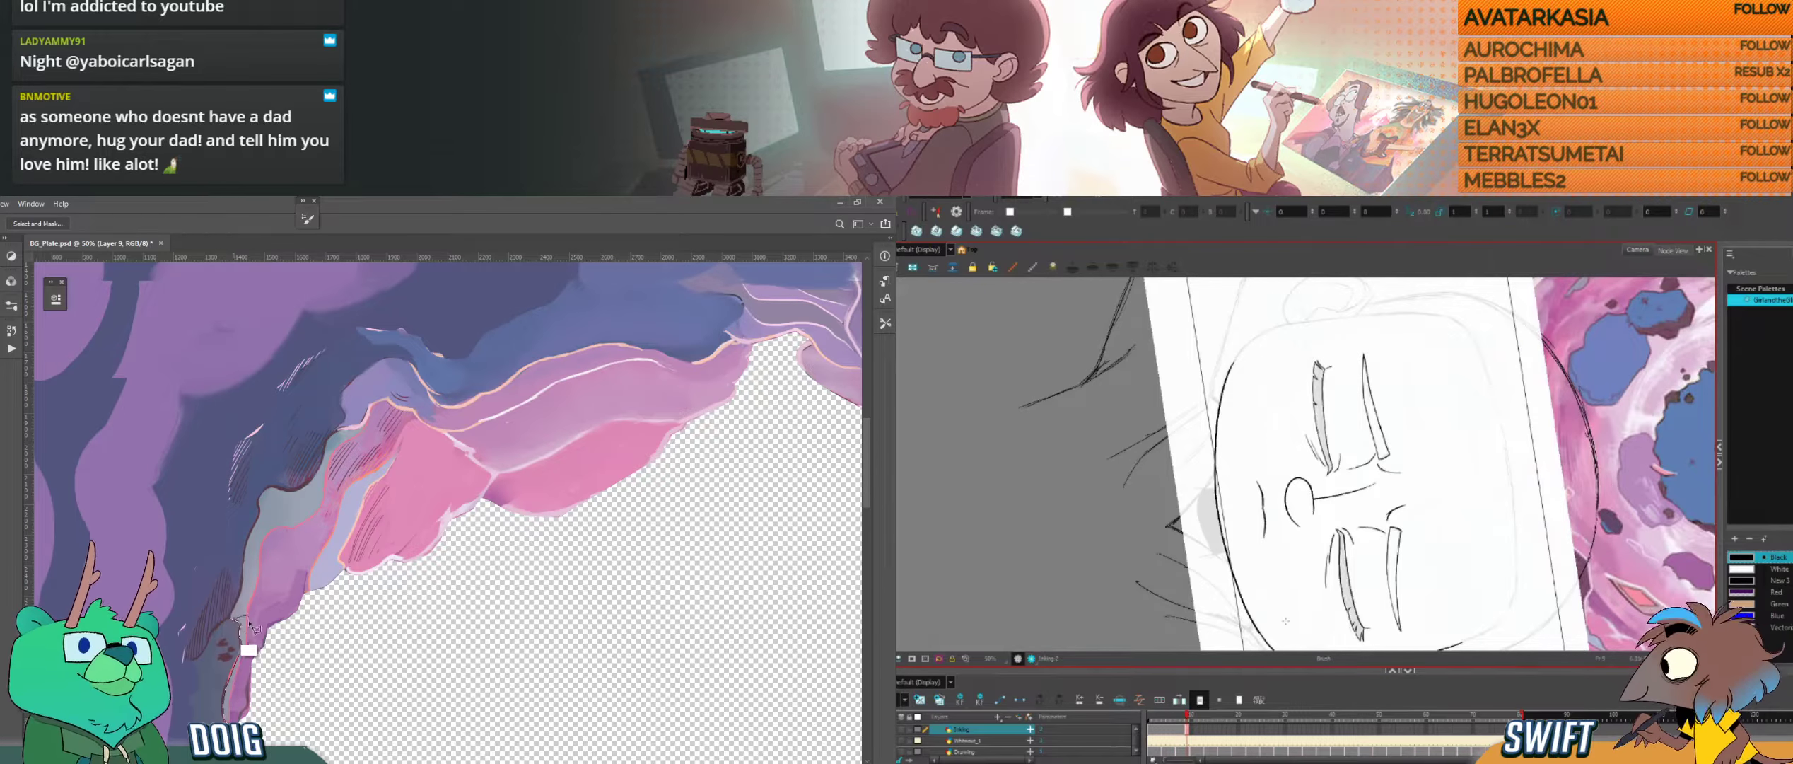
key(f)
key(g)
key(f)
key(g)
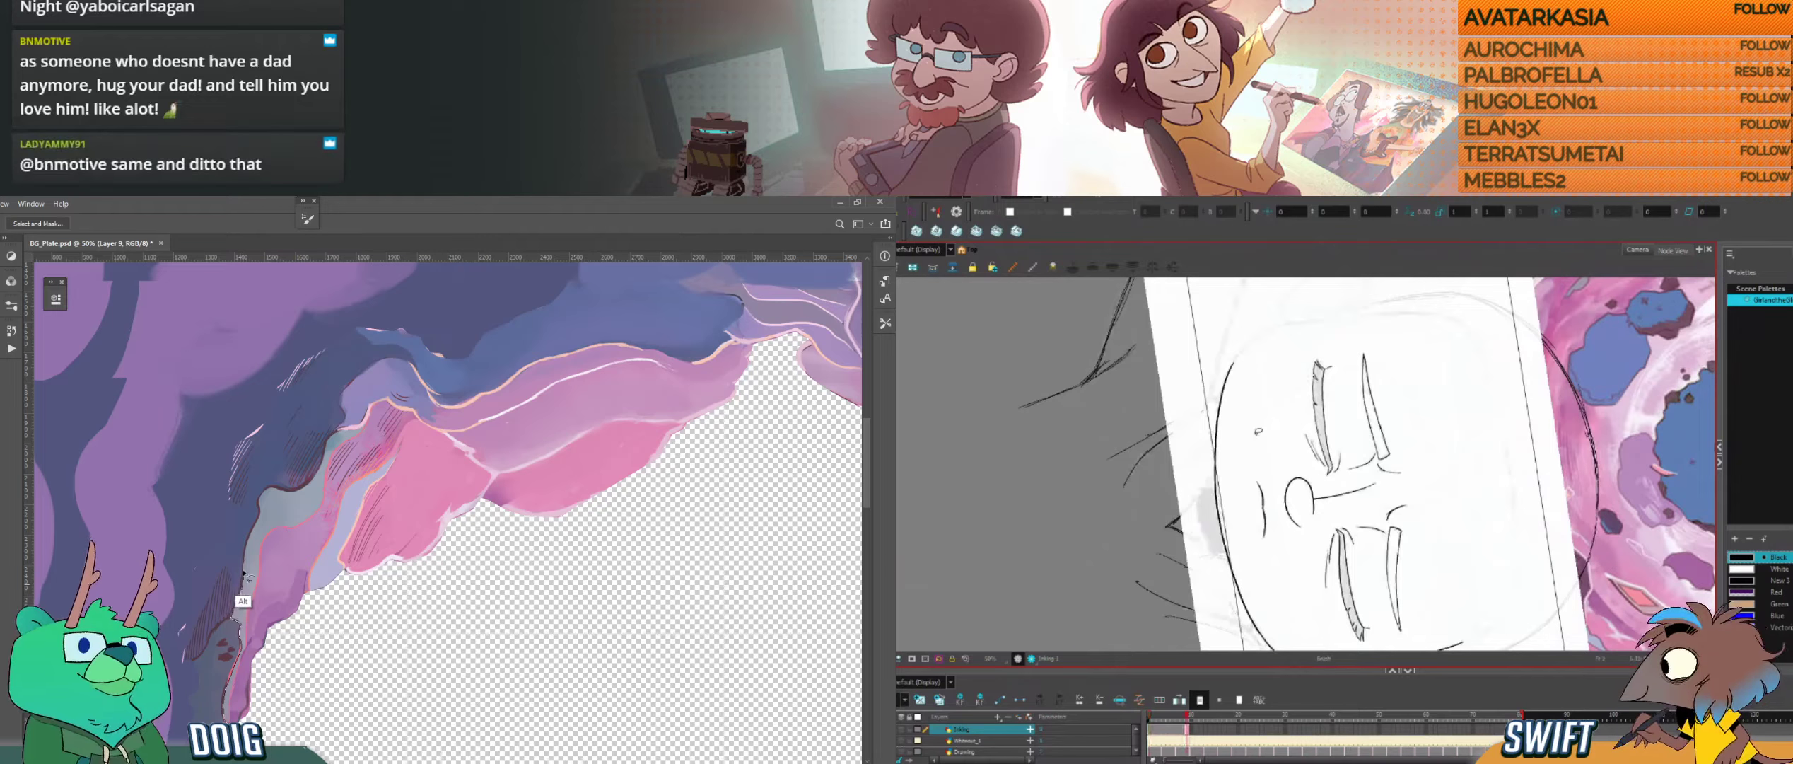
drag(1229, 371, 1214, 426)
key(ctrl+z)
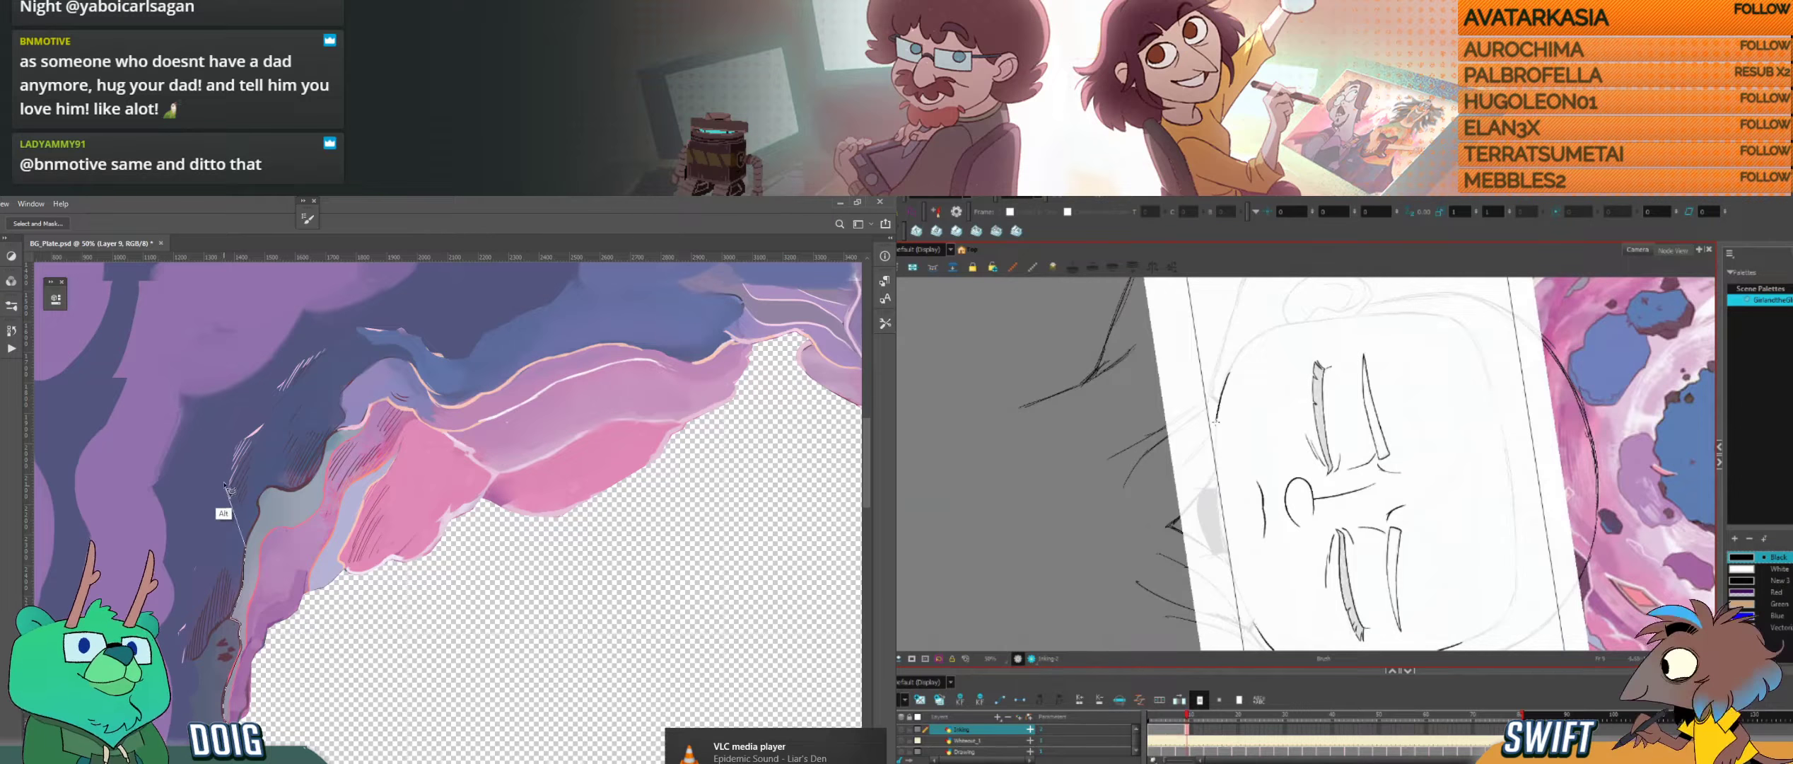
key(ctrl+z)
mouse_move(1231, 367)
mouse_down()
mouse_move(1214, 476)
mouse_move(1253, 625)
mouse_up()
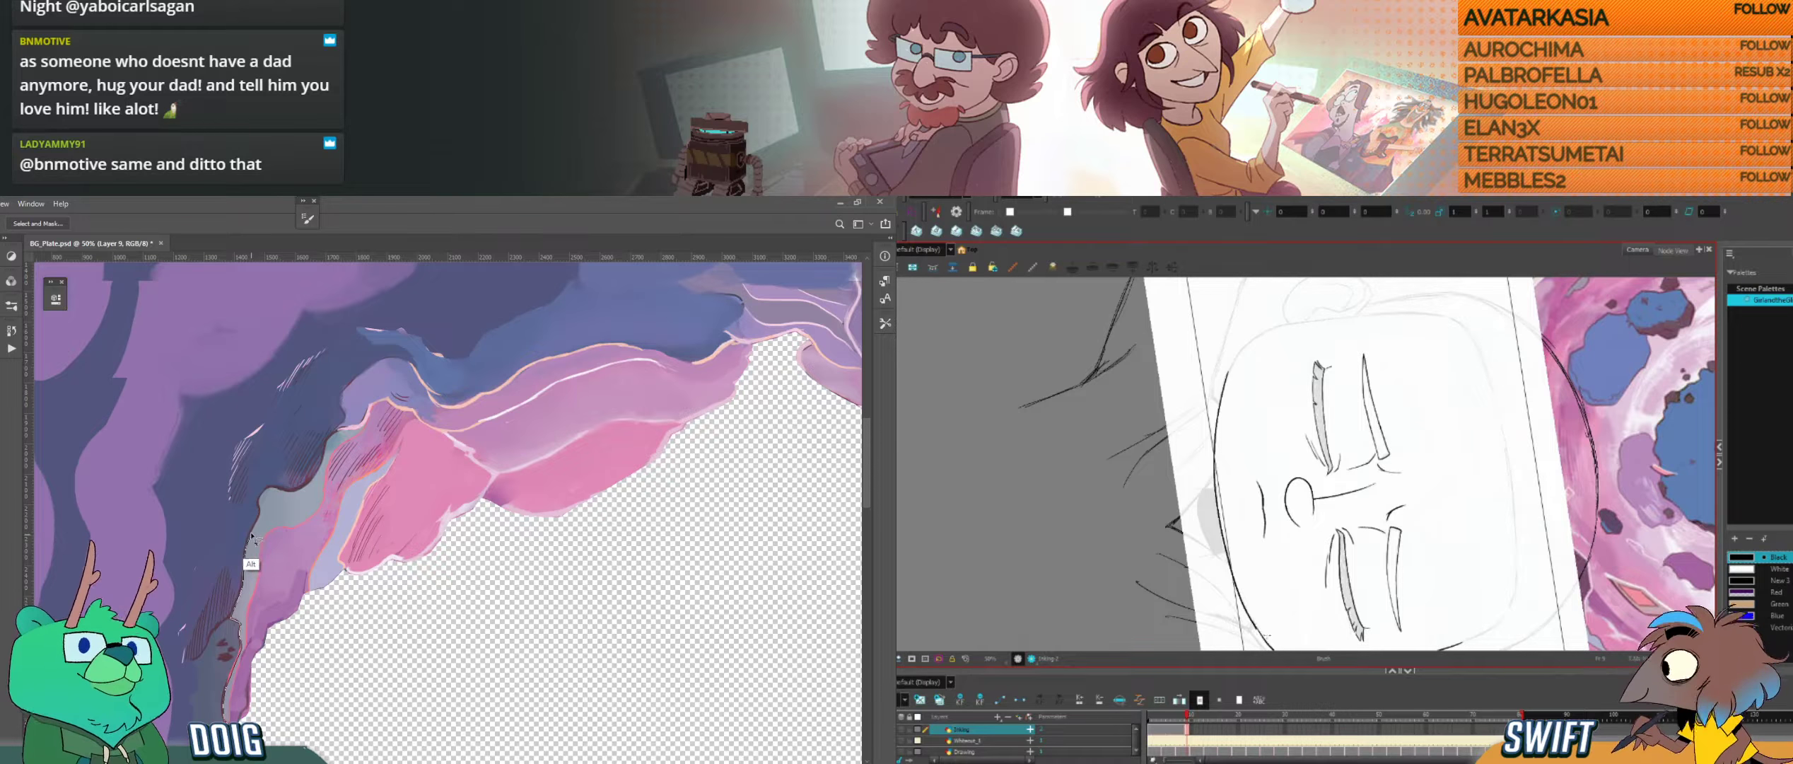
key(g)
key(f)
key(g)
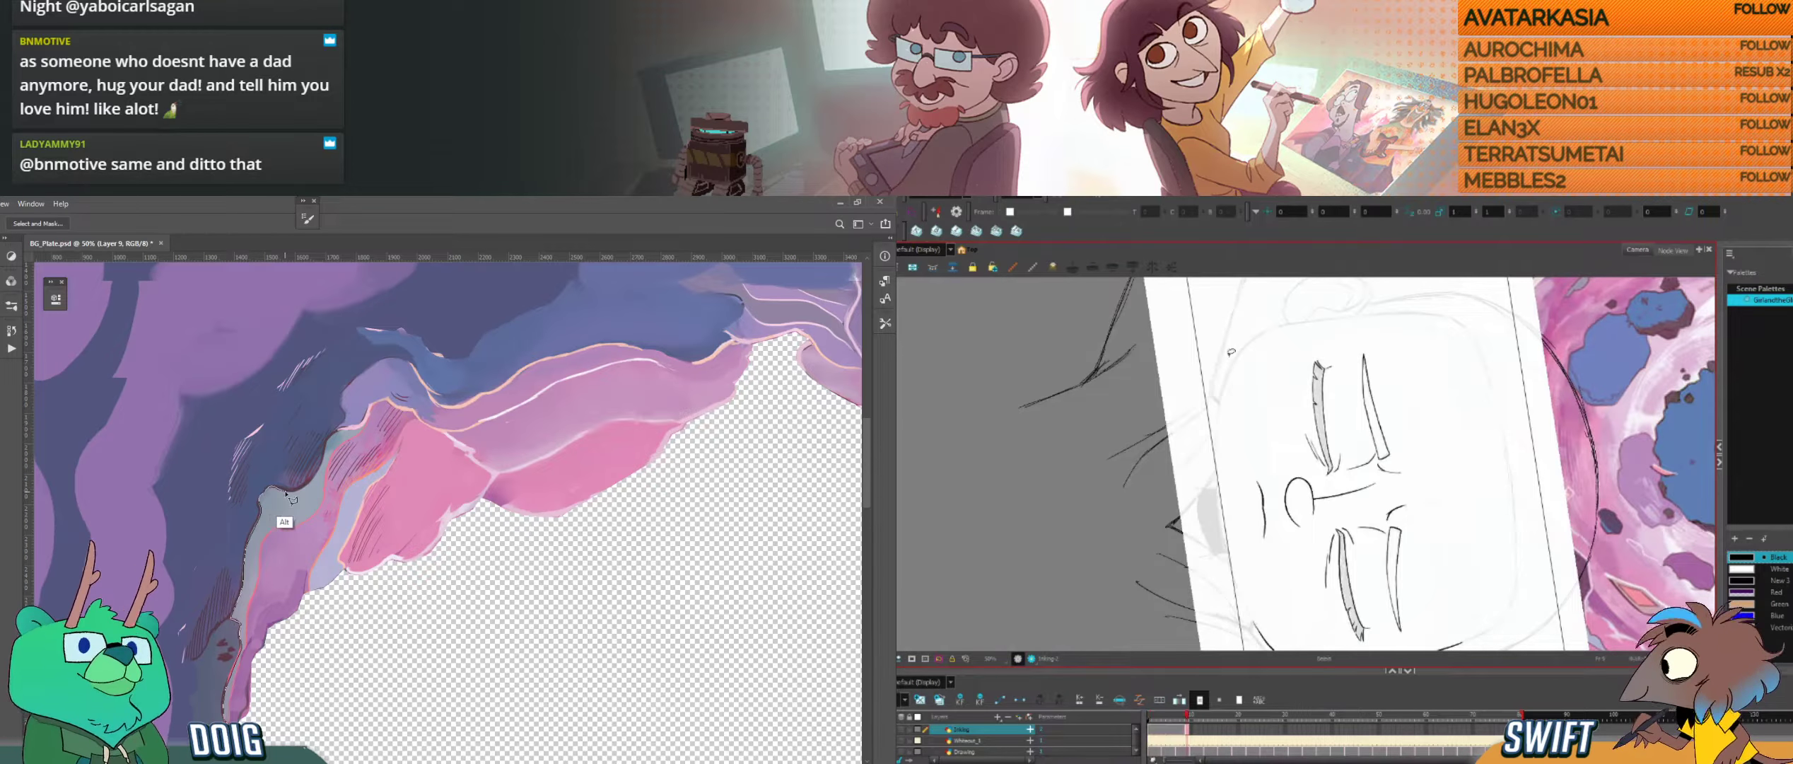
Step: Redraw the long chin curve below the mouth and compare it repeatedly with the neighbouring drawing
mouse_move(1227, 376)
mouse_down()
mouse_move(1215, 477)
mouse_move(1245, 611)
mouse_up()
key(ctrl+z)
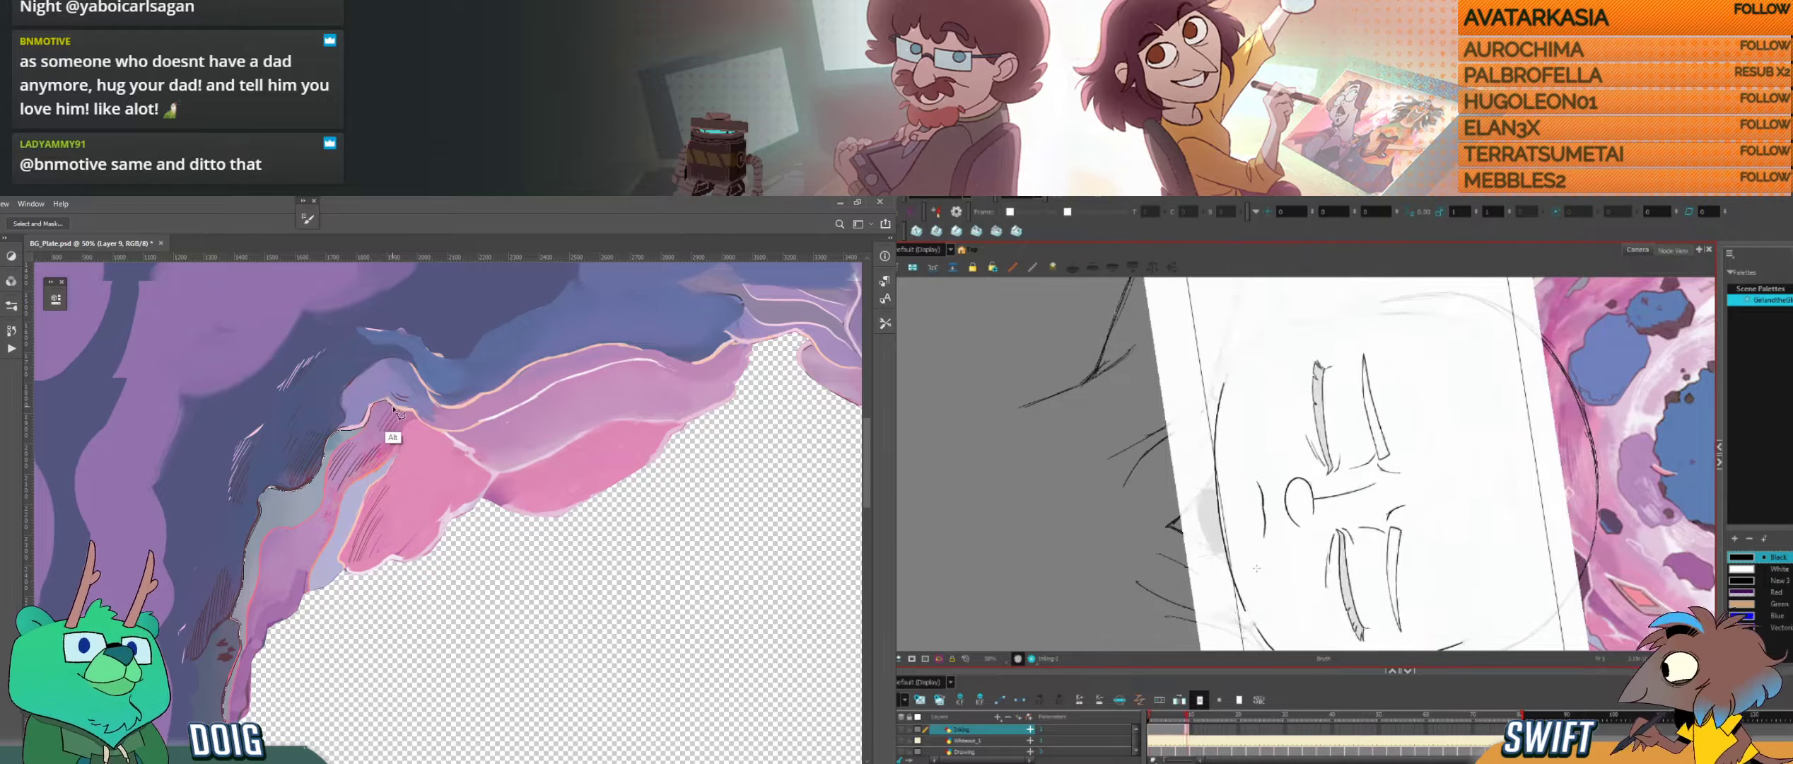
key(f)
key(g)
key(f)
key(g)
key(f)
key(g)
Step: Select and check the chin curve in Harmony, and continue the lasso selection along the pink ridge in Photoshop
key(alt+s)
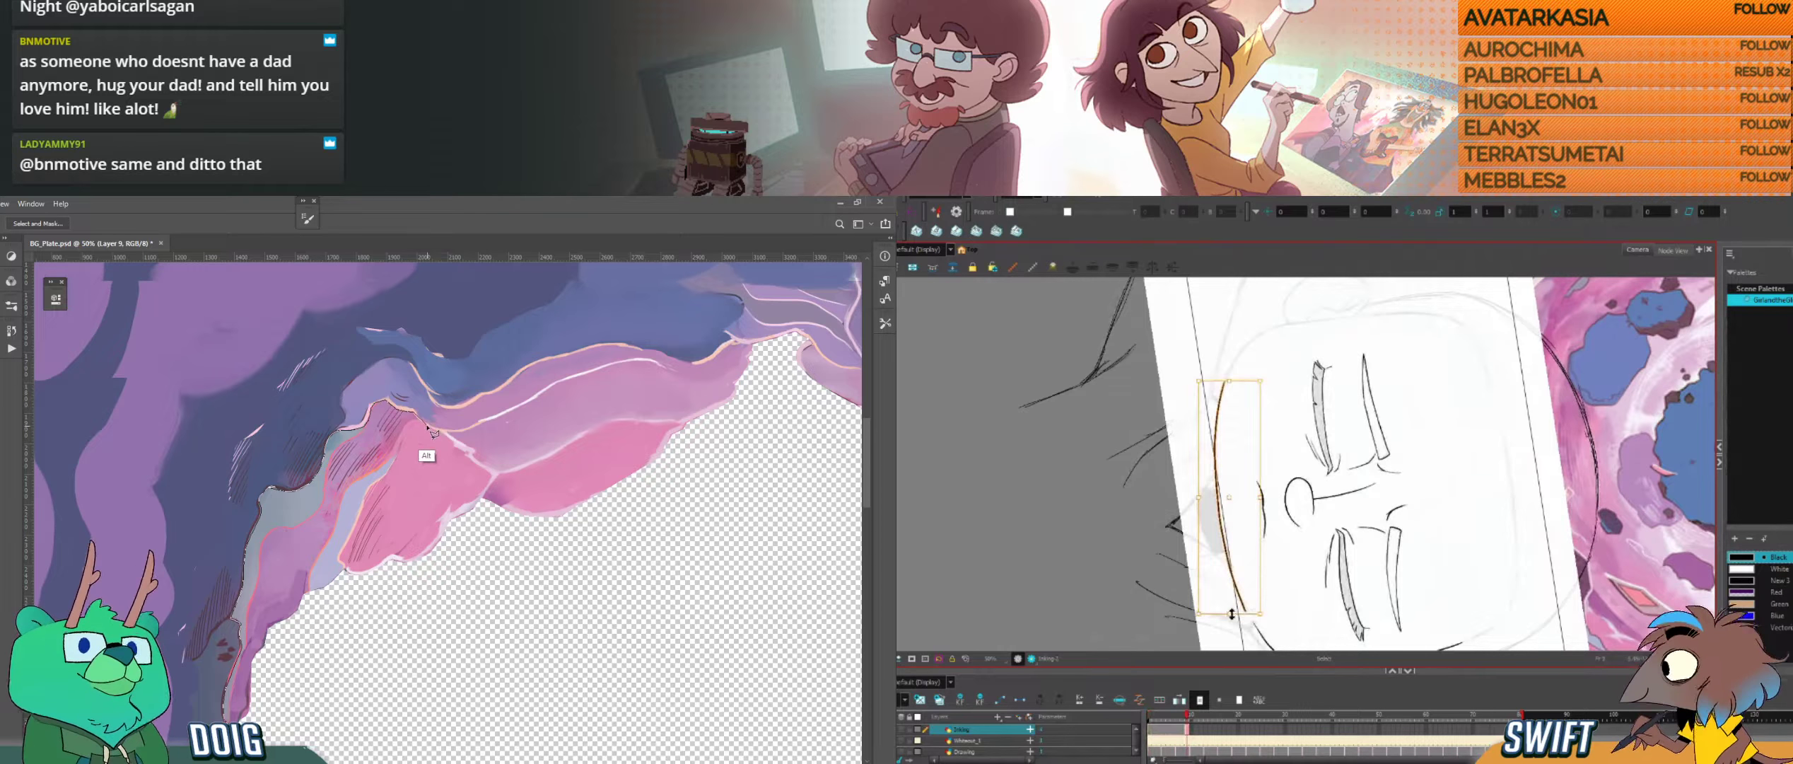
key(alt+b)
key(alt+s)
key(alt+b)
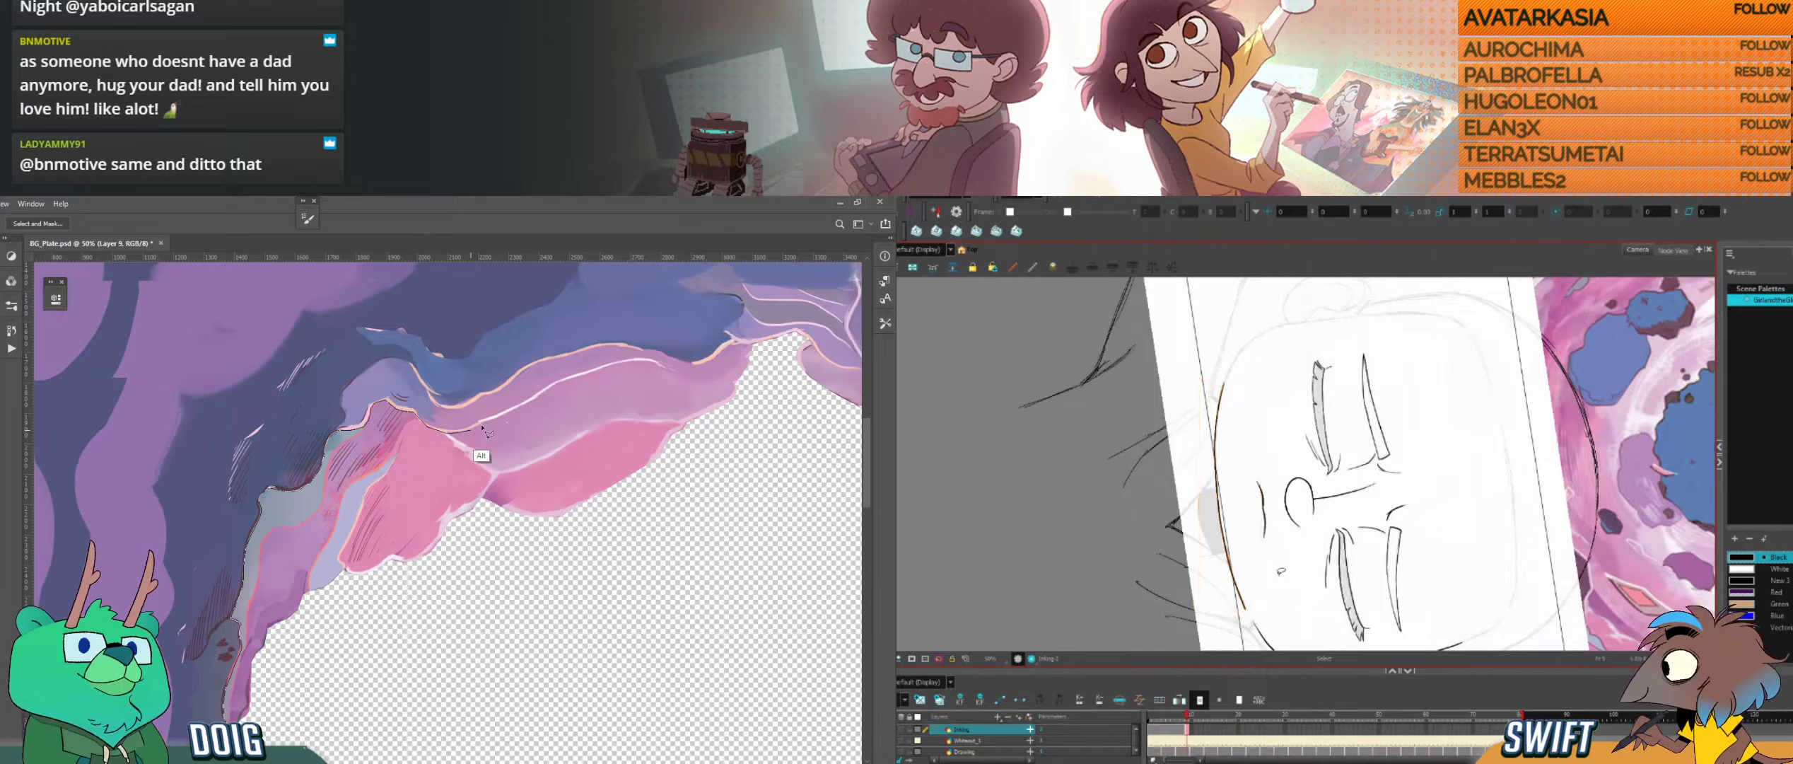
alt+click(524, 409)
alt+click(553, 389)
key(f)
key(g)
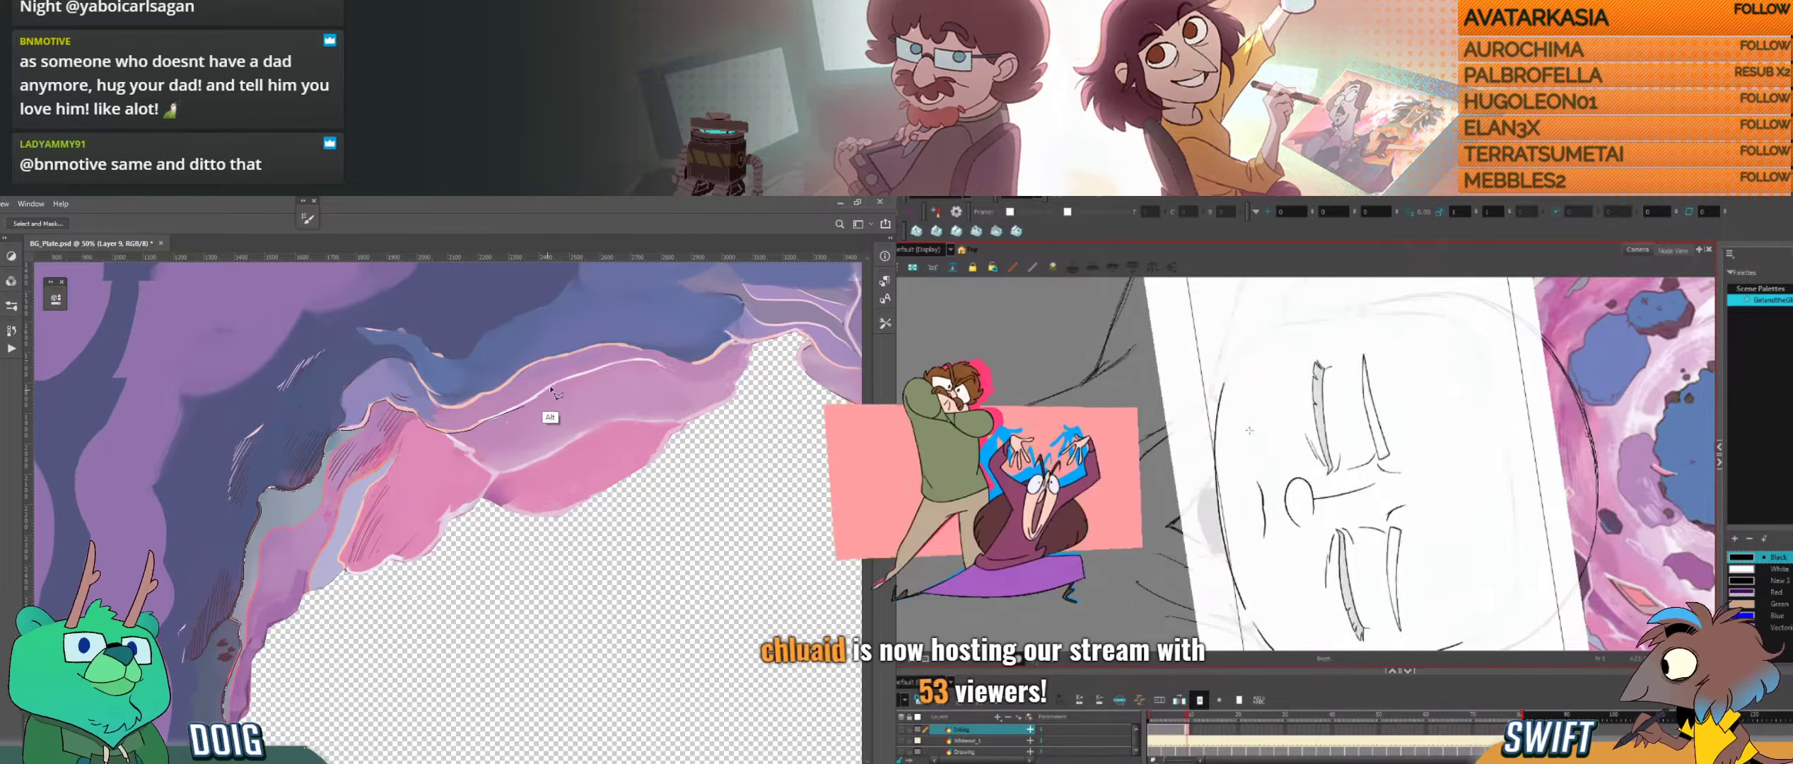
Step: Extend the jaw curve around its corners in Harmony, and close the Photoshop lasso from the ridge's peak across the transparent hole
drag(1253, 513, 1241, 496)
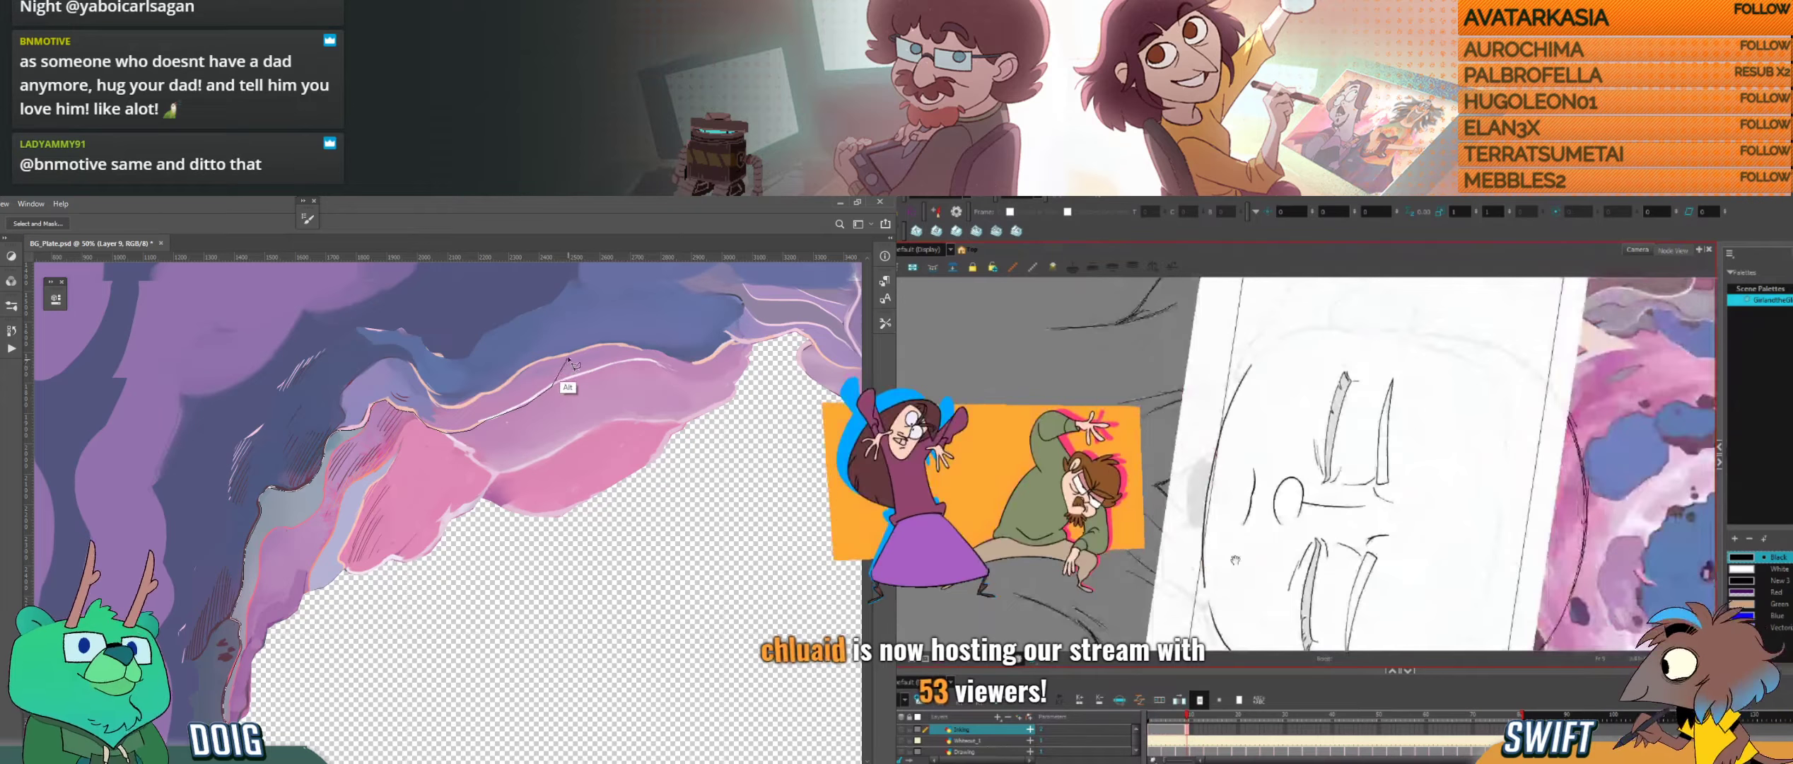
drag(1227, 544, 1240, 510)
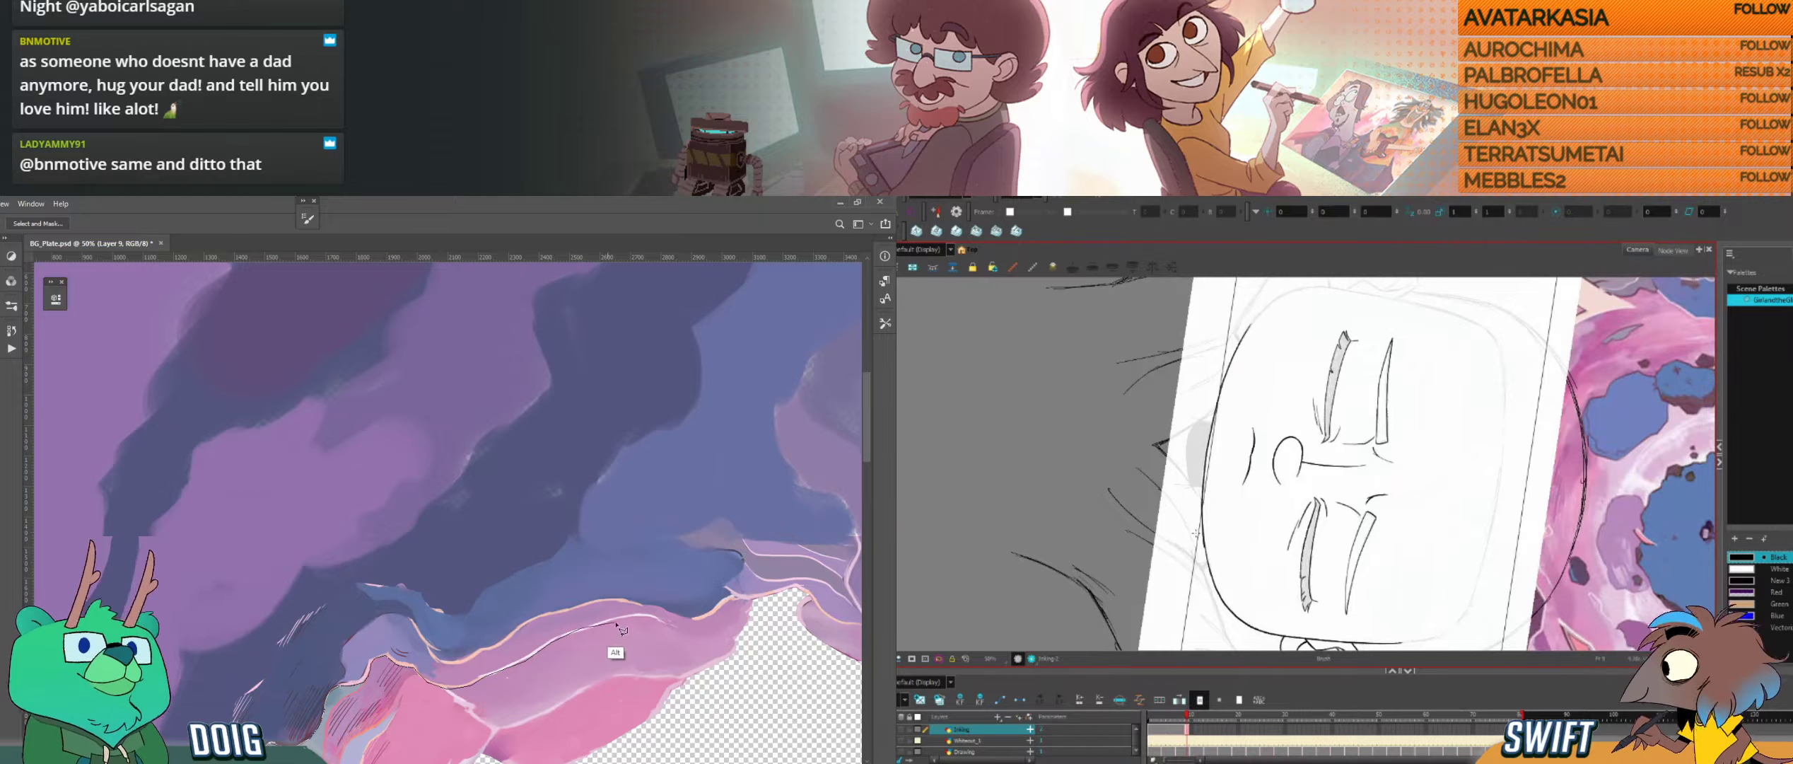
click(643, 616)
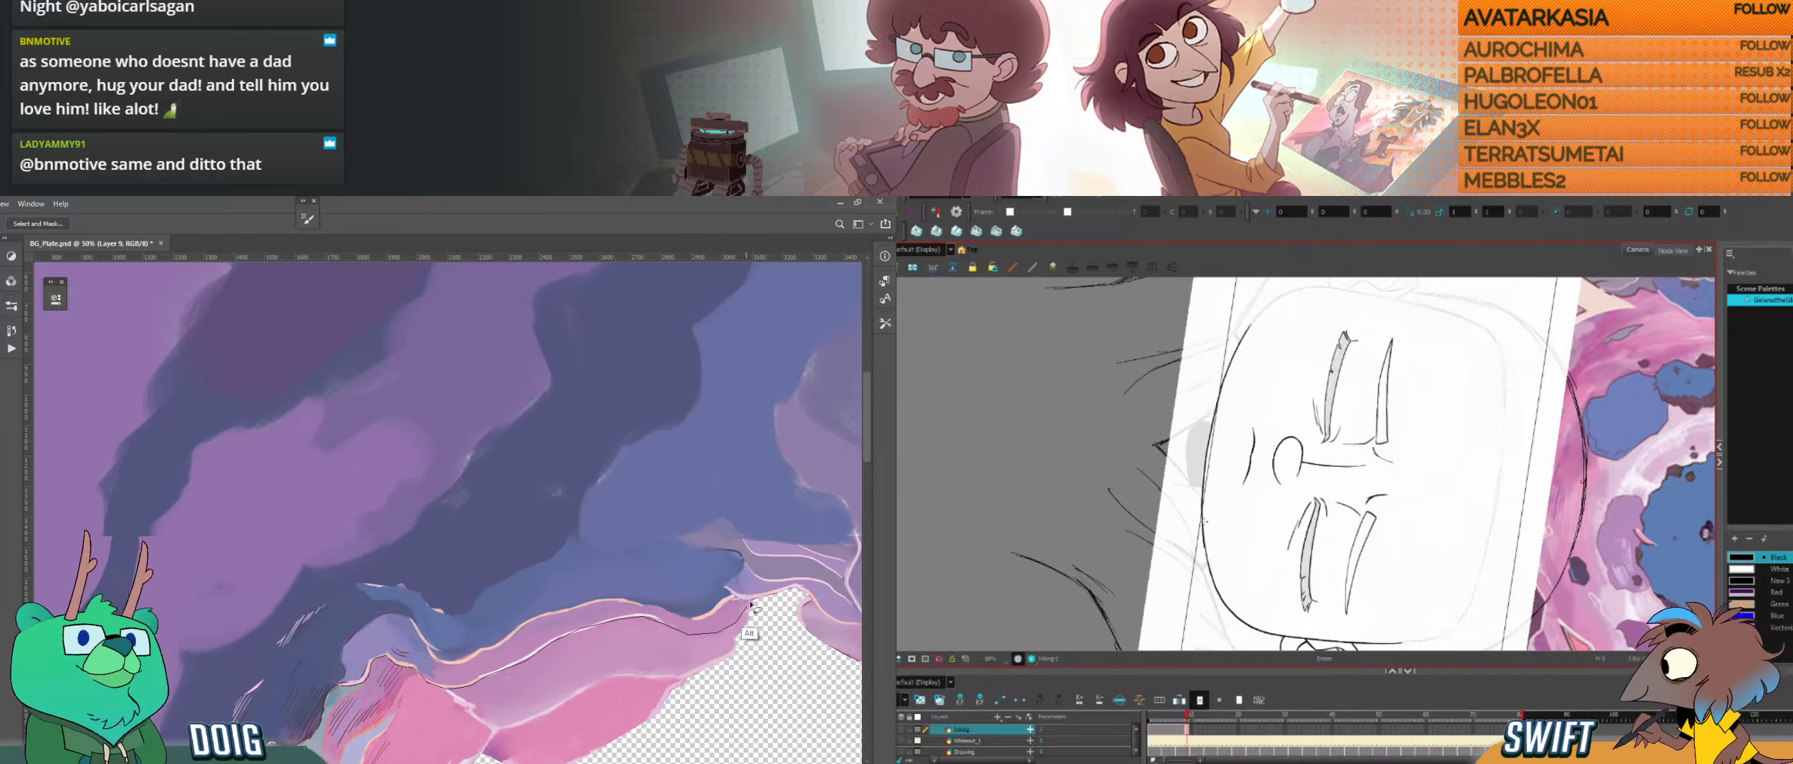
drag(765, 598, 694, 336)
click(663, 581)
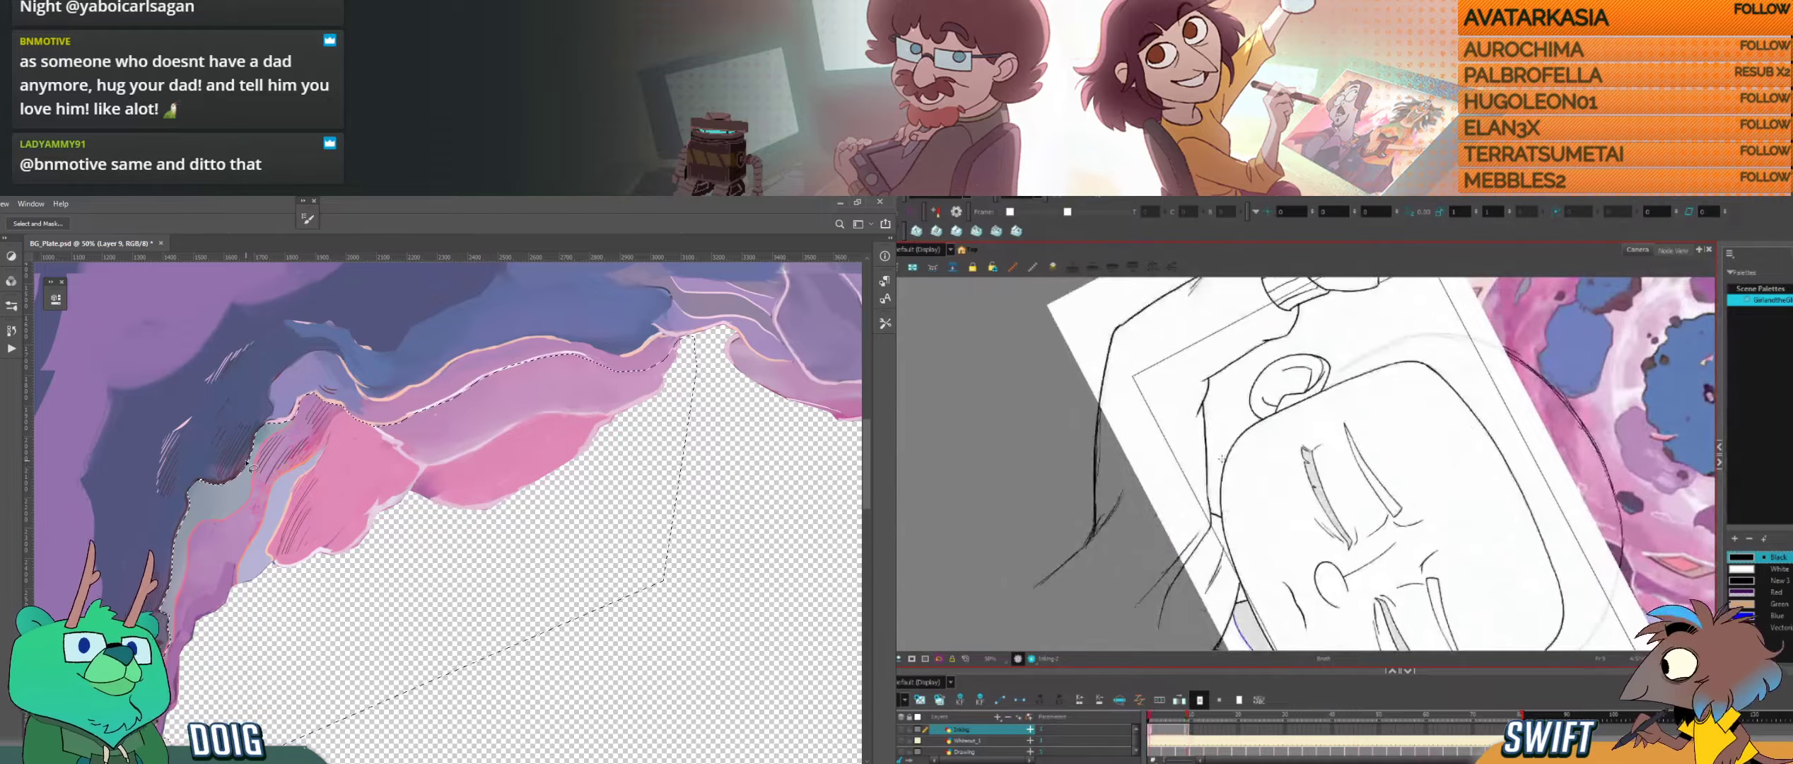
Step: Ink the side of the face opposite the ear in Harmony, redoing the stroke and comparing it with the neighbouring drawing
key(g)
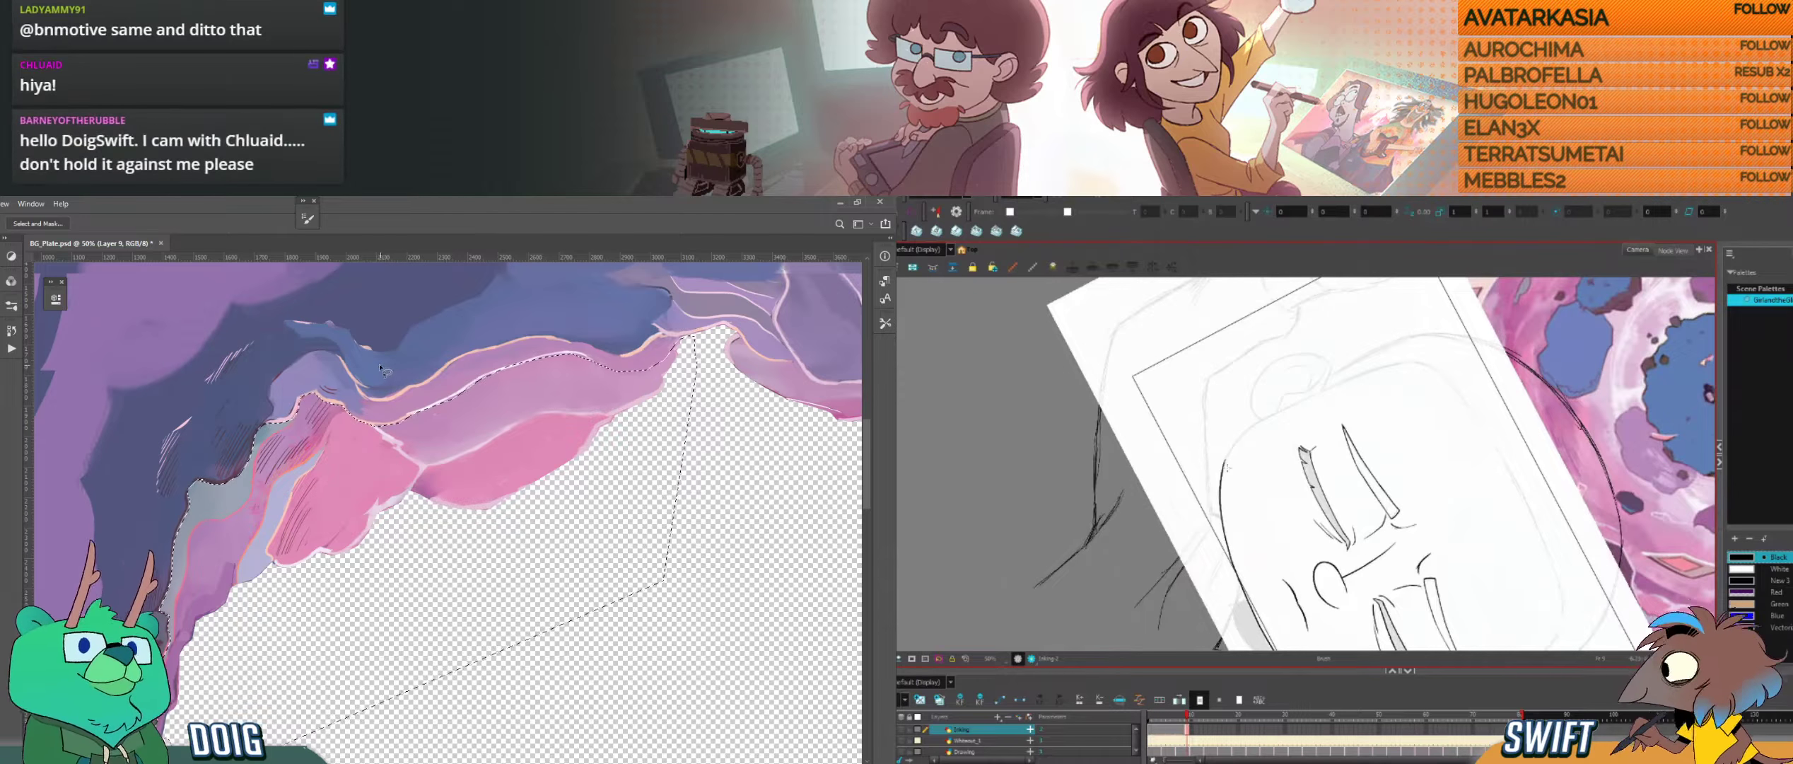
mouse_move(1315, 540)
mouse_down()
mouse_move(1379, 482)
mouse_move(1336, 543)
mouse_move(1256, 530)
mouse_up()
drag(1227, 551, 1359, 473)
mouse_move(1210, 647)
mouse_down()
mouse_move(1237, 543)
mouse_move(1260, 584)
mouse_up()
key(ctrl+z)
drag(1261, 588, 1281, 507)
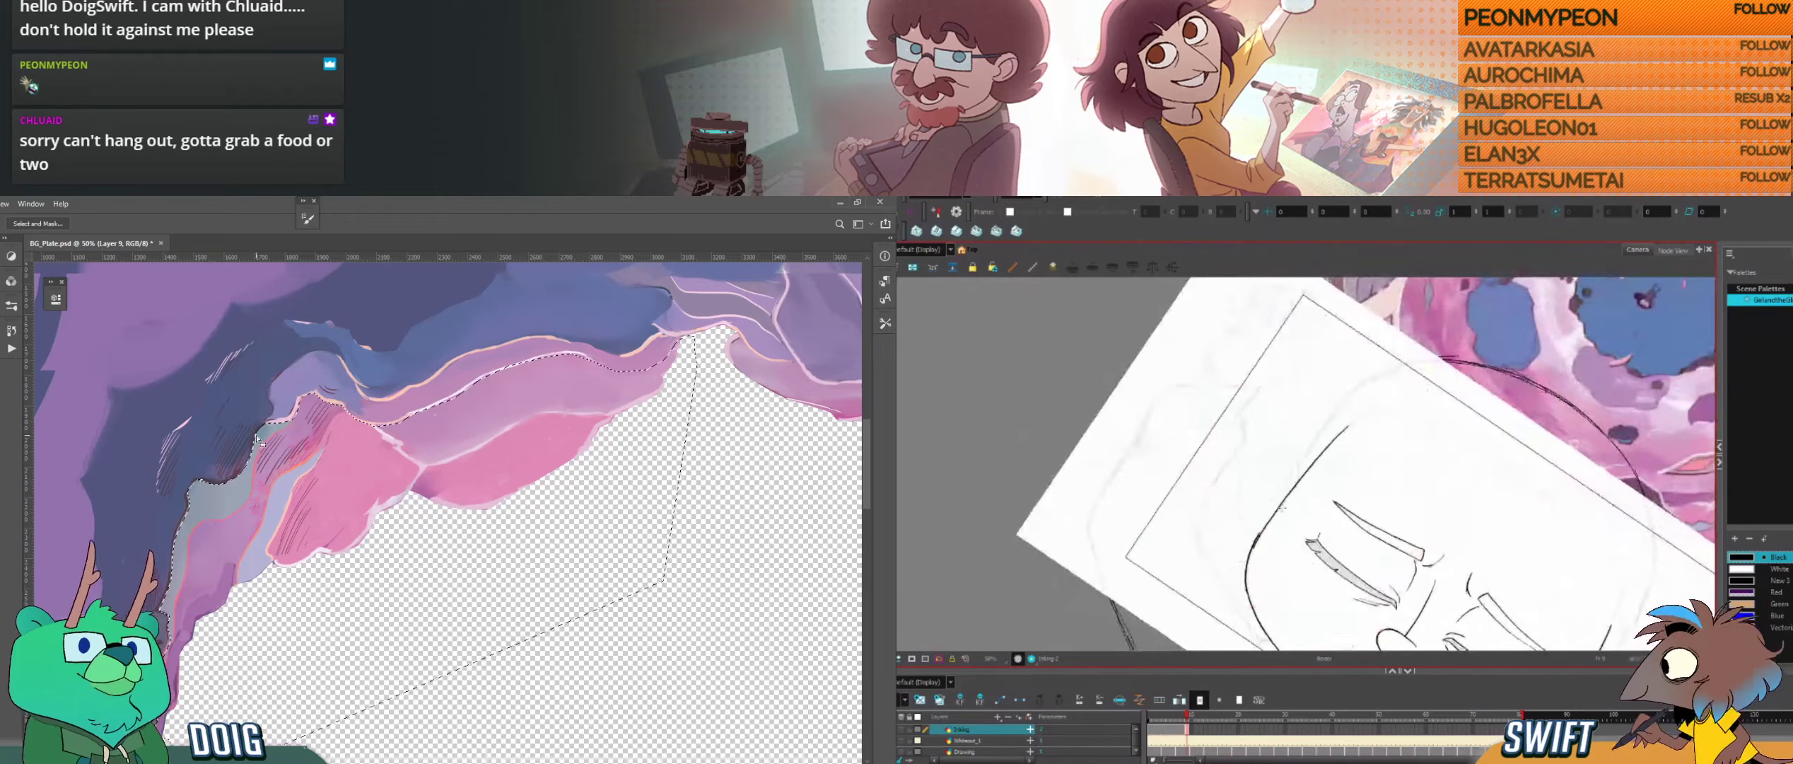
key(ctrl+z)
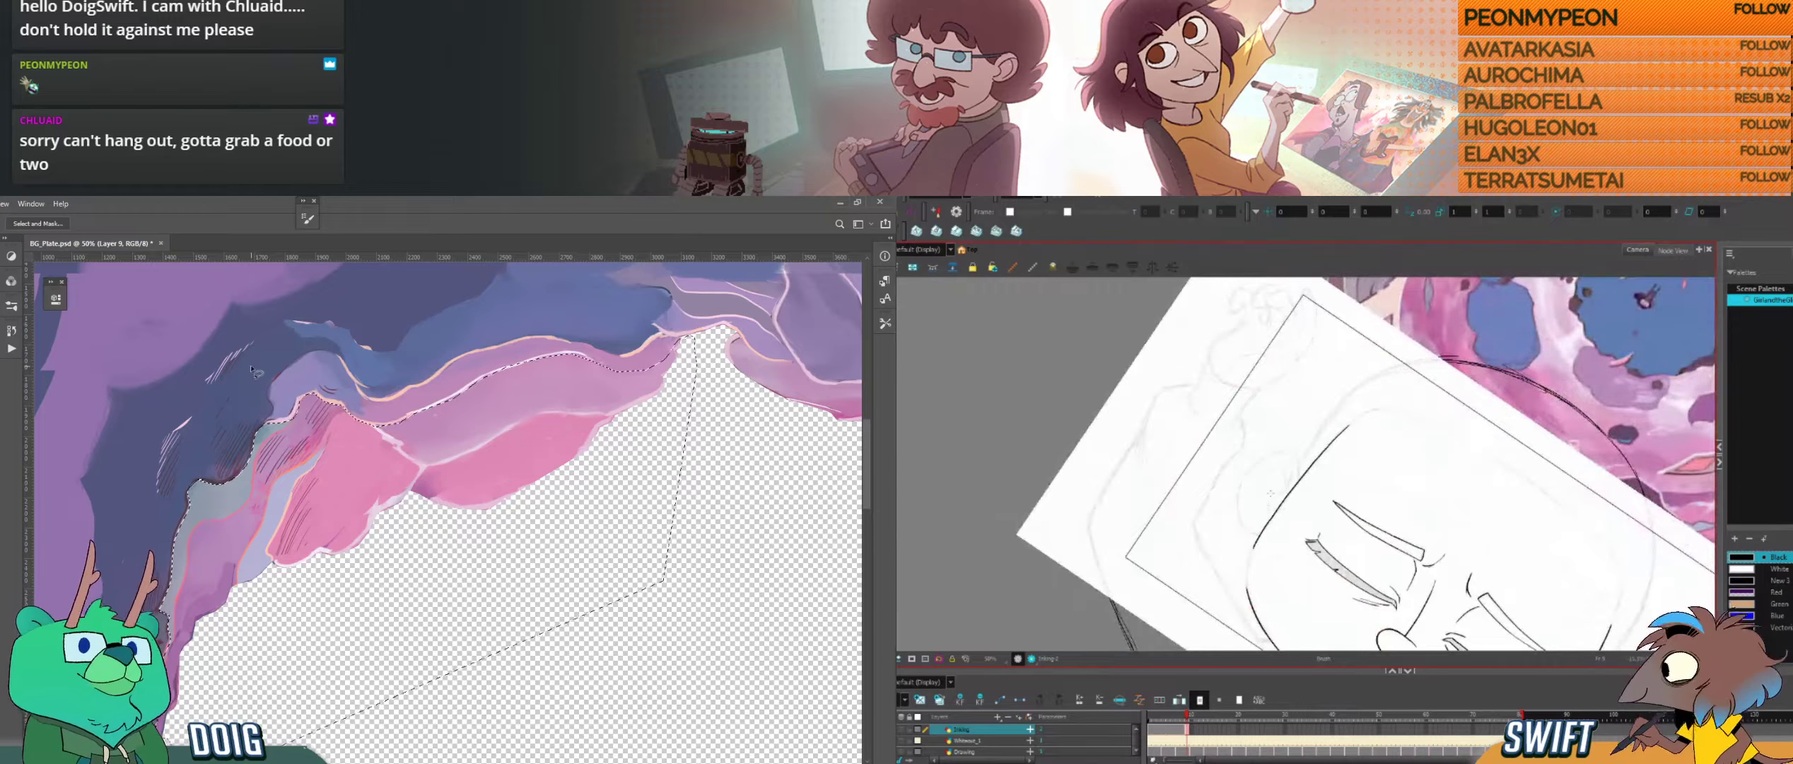
key(comma)
key(period)
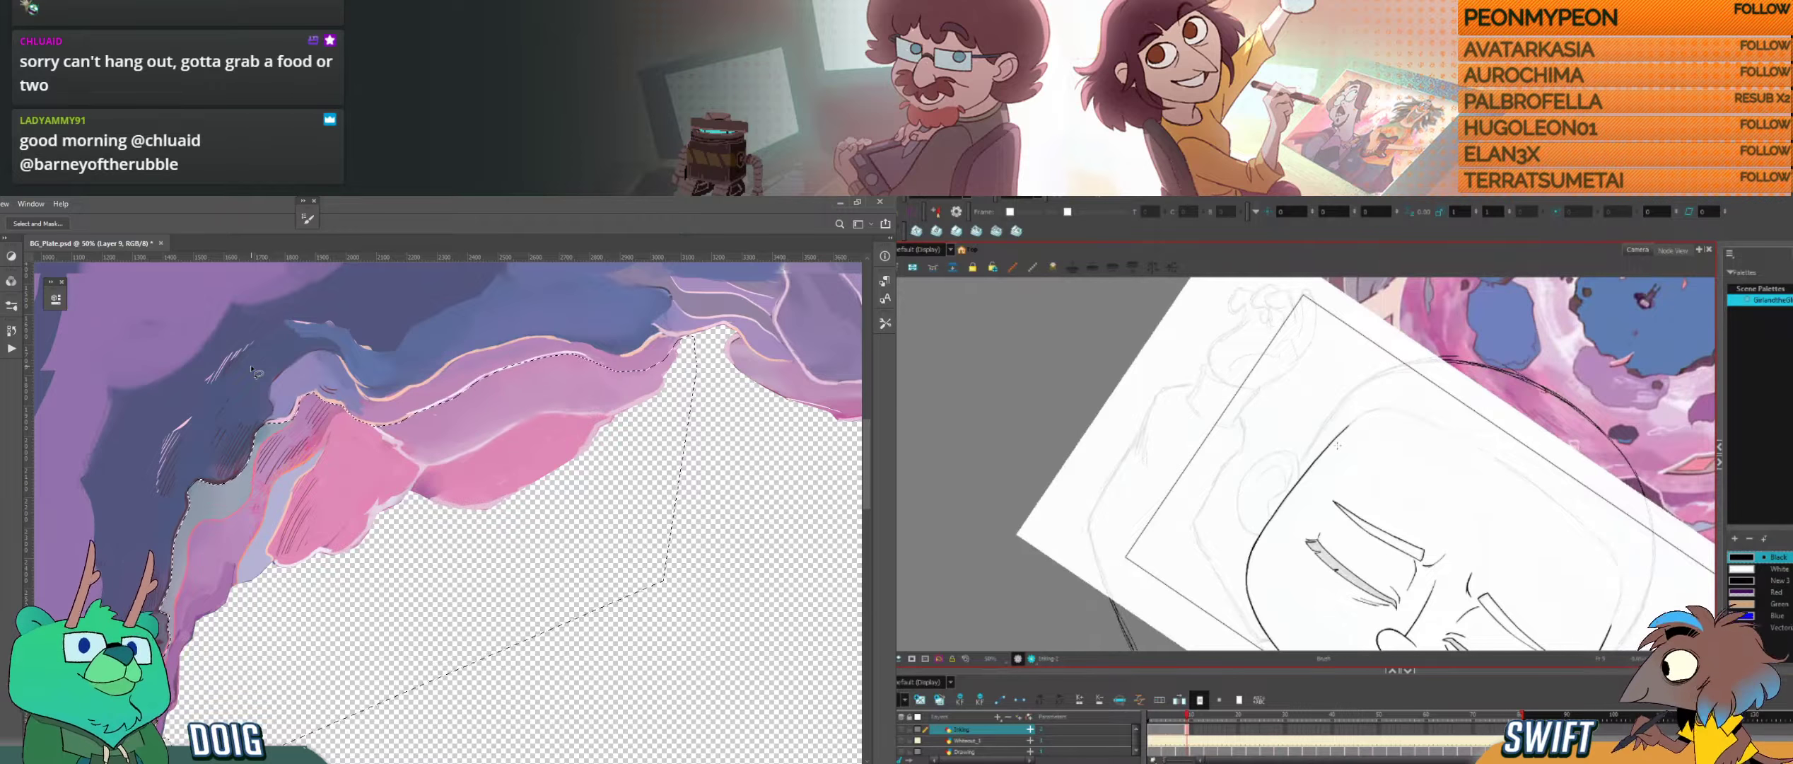
Step: Compare the whole face, jaw and ear with the neighbouring drawing in Harmony
drag(1313, 563, 1322, 526)
mouse_move(1407, 588)
mouse_down()
mouse_move(1520, 470)
mouse_move(1539, 481)
mouse_move(1454, 482)
mouse_up()
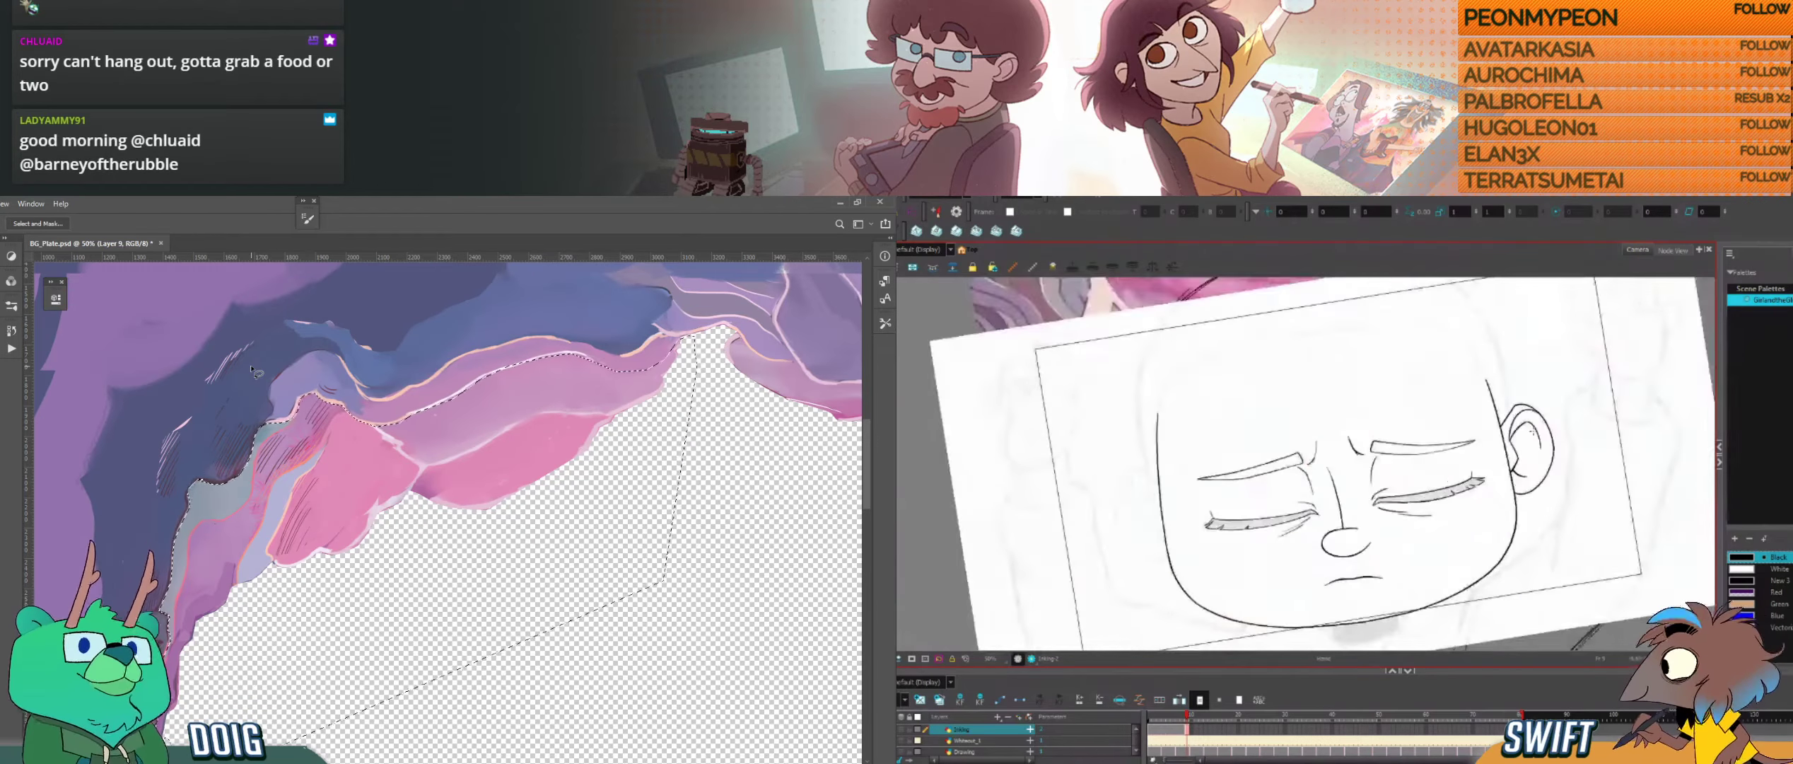
drag(1544, 439, 1546, 445)
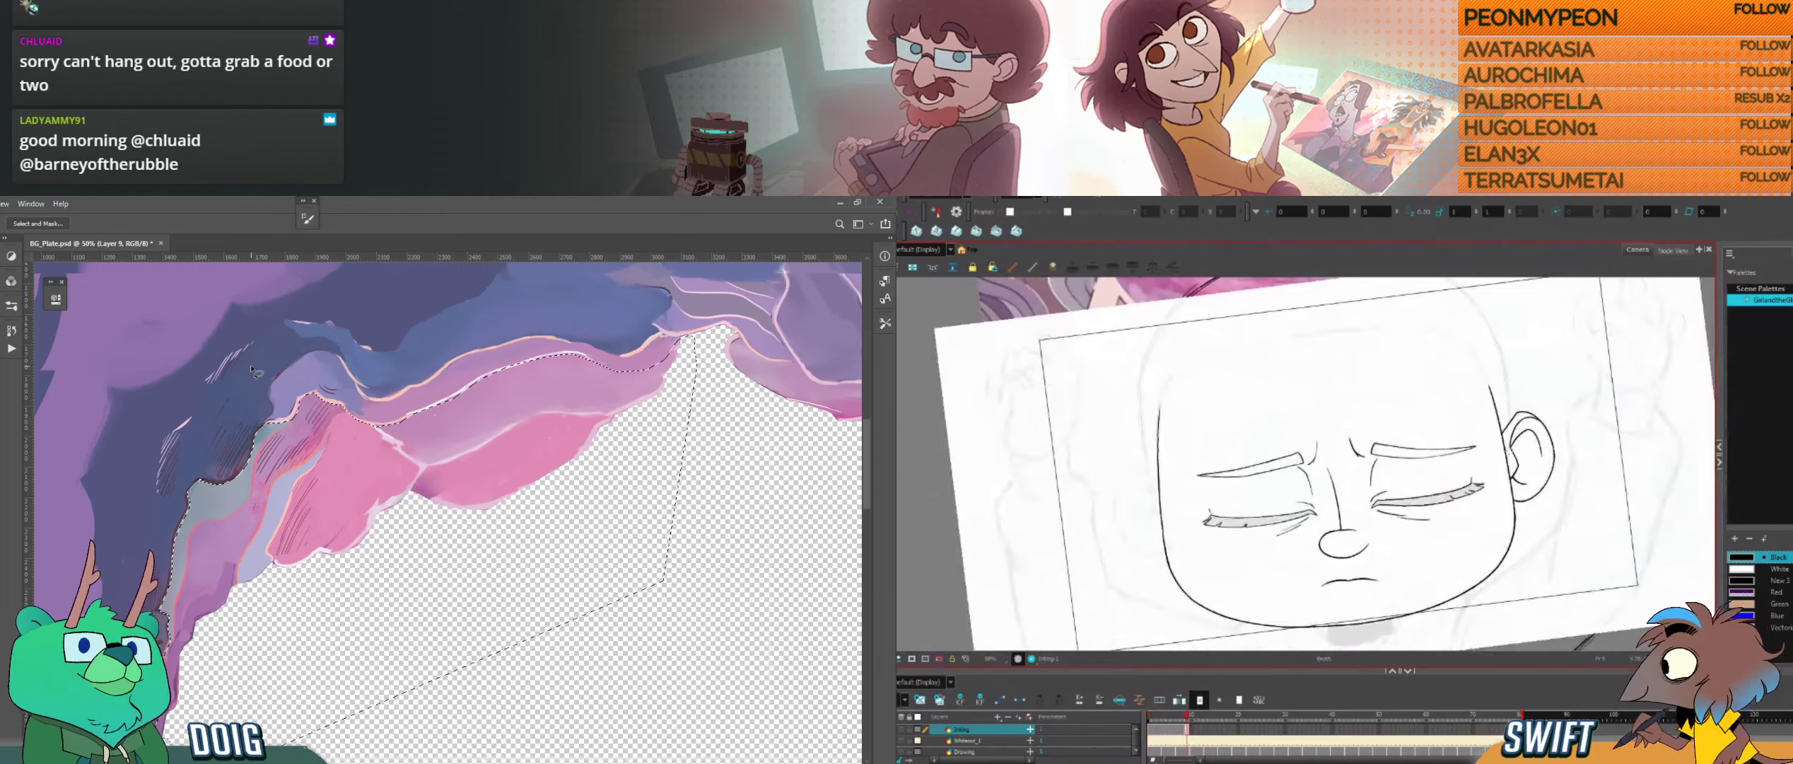
key(comma)
key(period)
key(comma)
key(period)
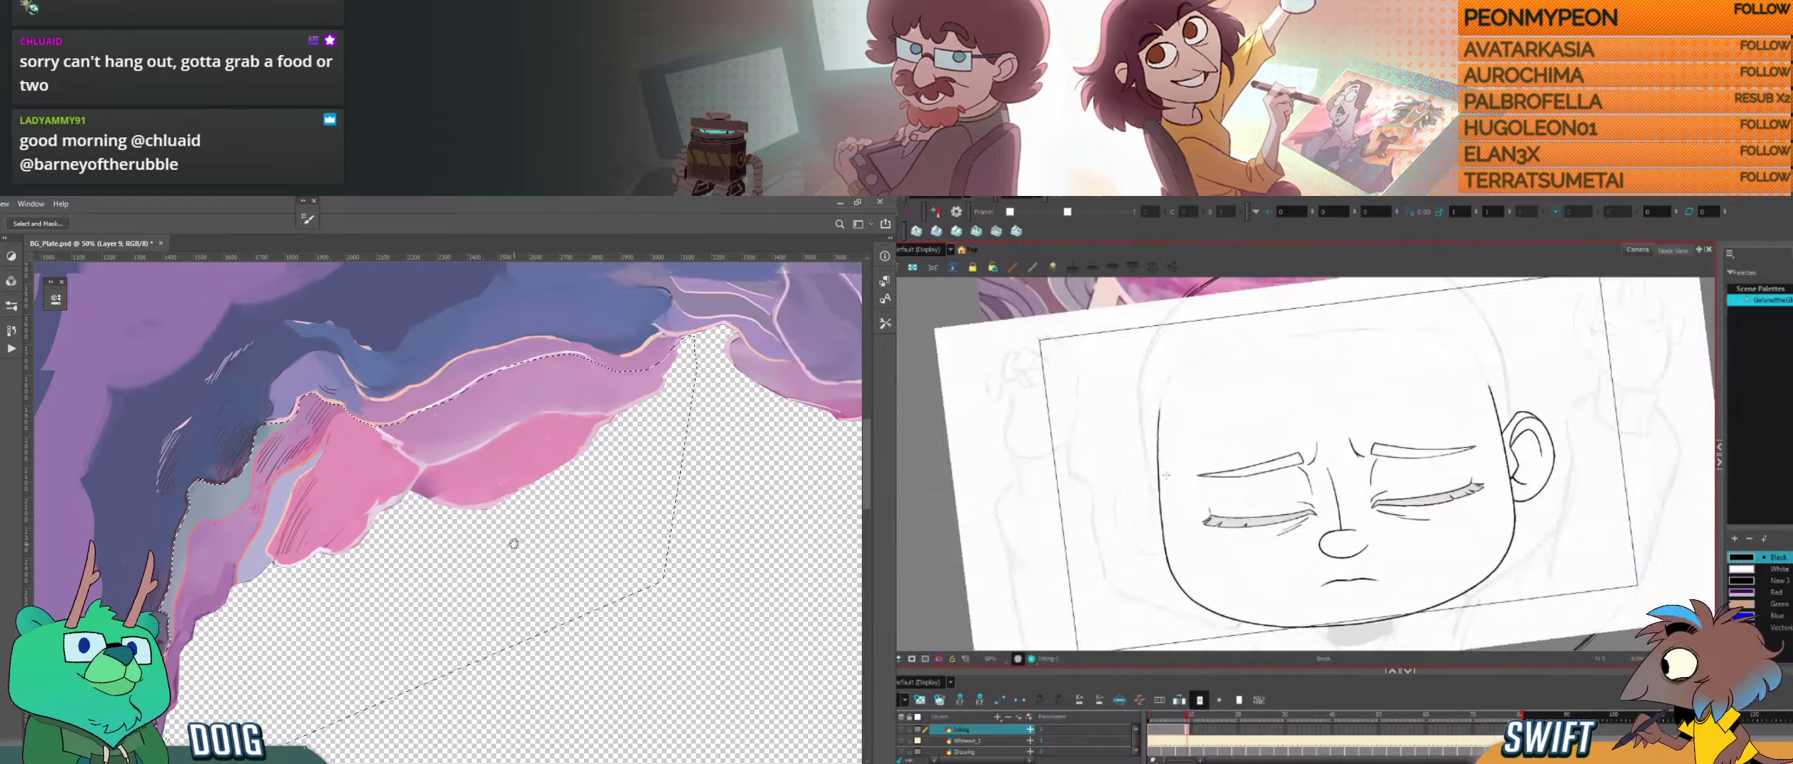
Step: Adjust the upper end of the face's side line opposite the ear in Harmony, and clear the lasso selection in Photoshop
key(alt+s)
mouse_move(514, 543)
mouse_down()
mouse_move(356, 412)
mouse_move(401, 503)
mouse_move(420, 501)
mouse_up()
click(1160, 495)
drag(1164, 405, 1166, 392)
key(ctrl+minus)
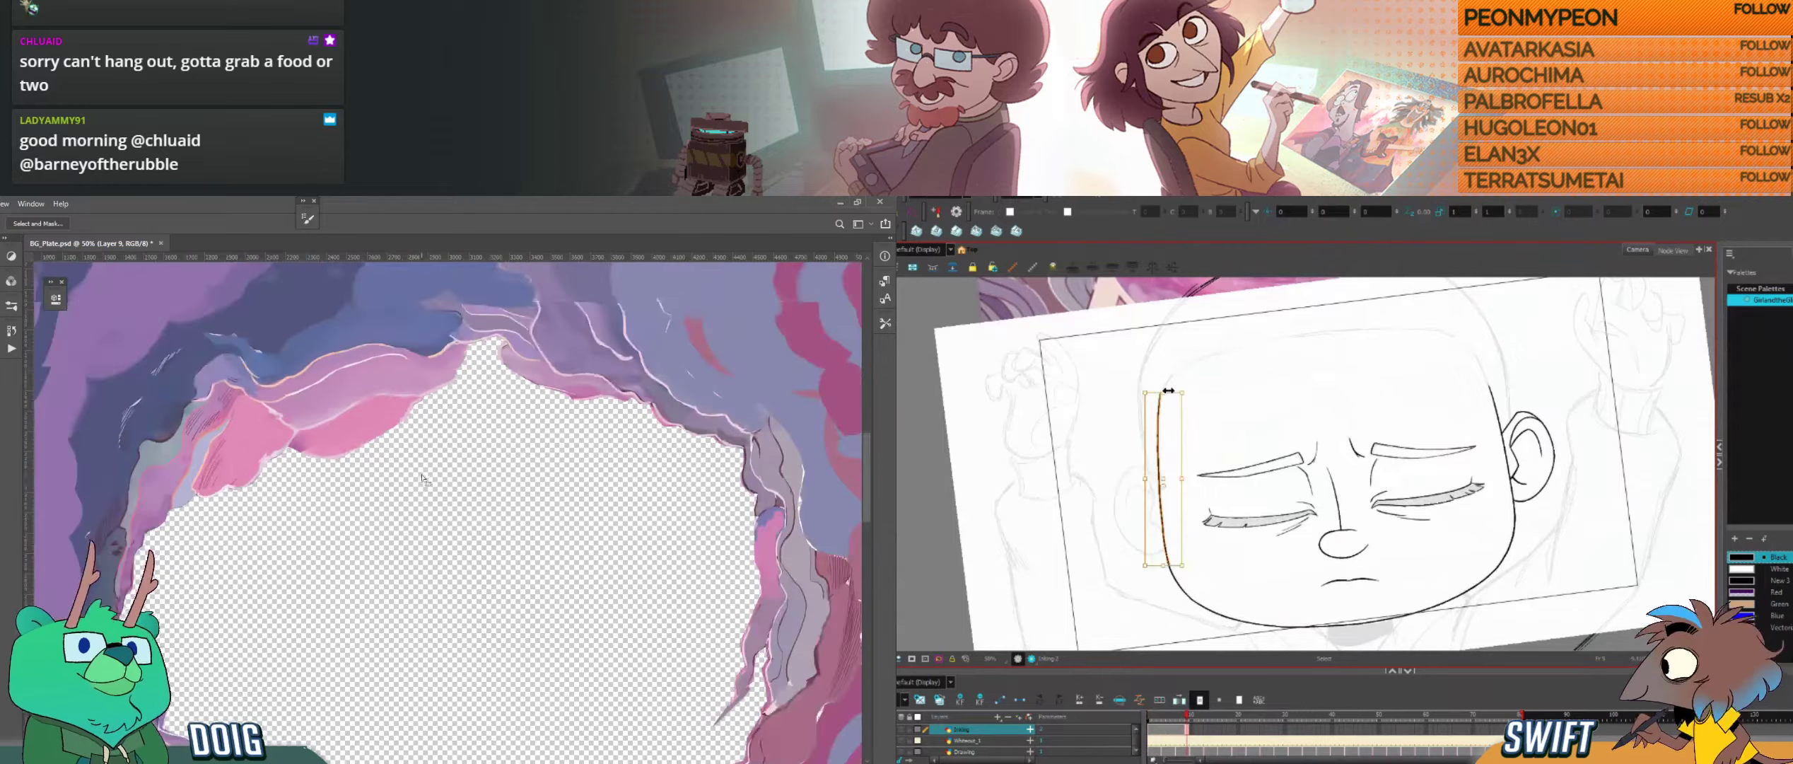
drag(488, 540, 440, 461)
drag(1168, 391, 1173, 390)
key(ctrl+minus)
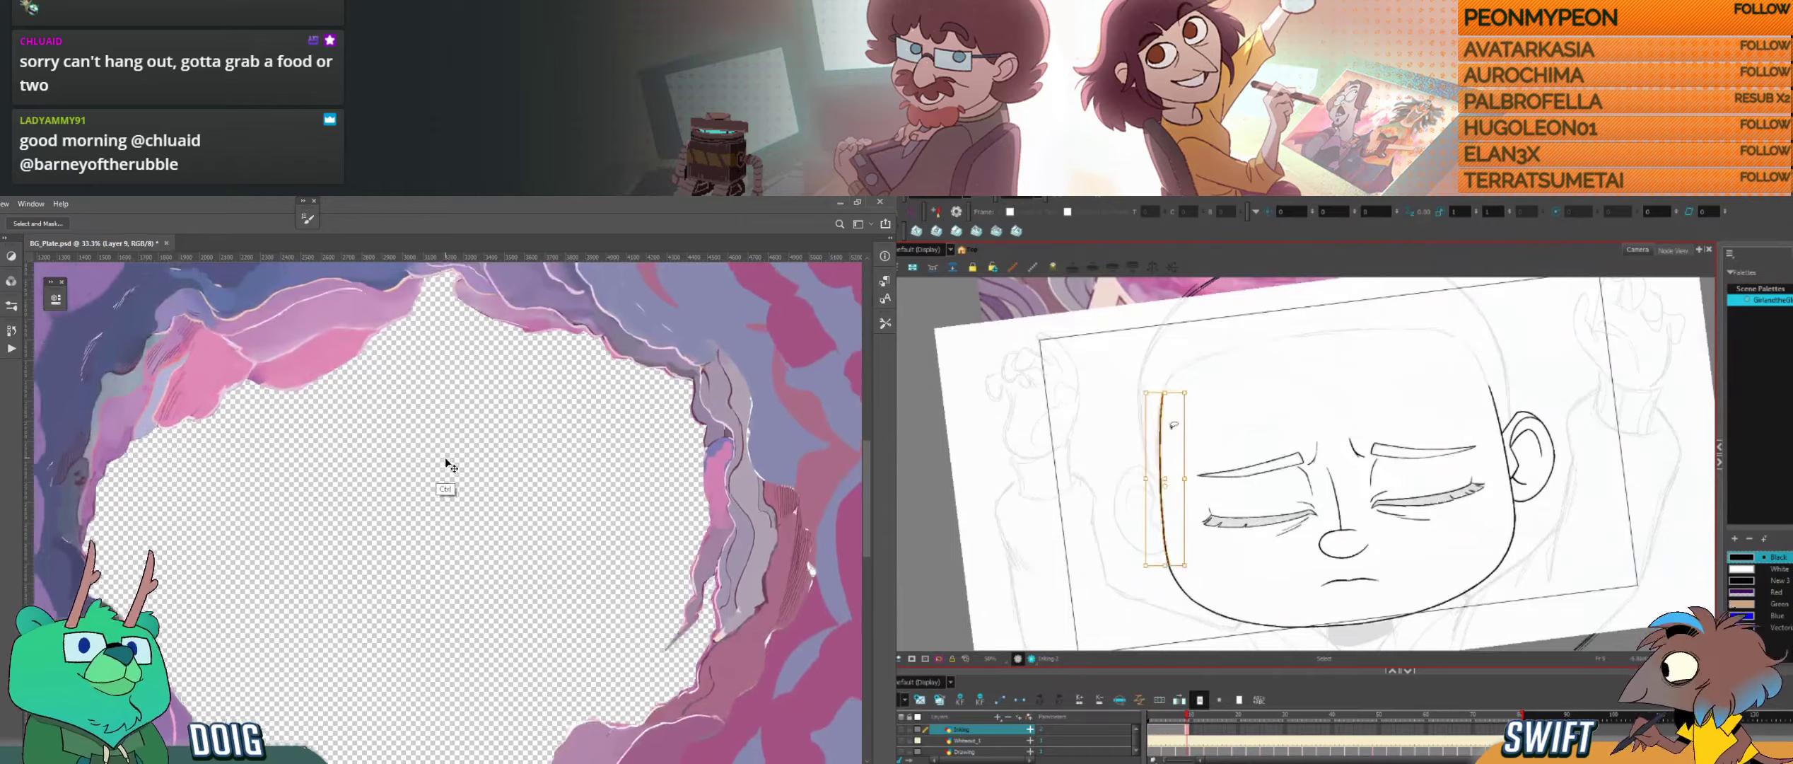
key(ctrl+minus)
drag(1166, 473, 1165, 474)
drag(1195, 389, 1194, 389)
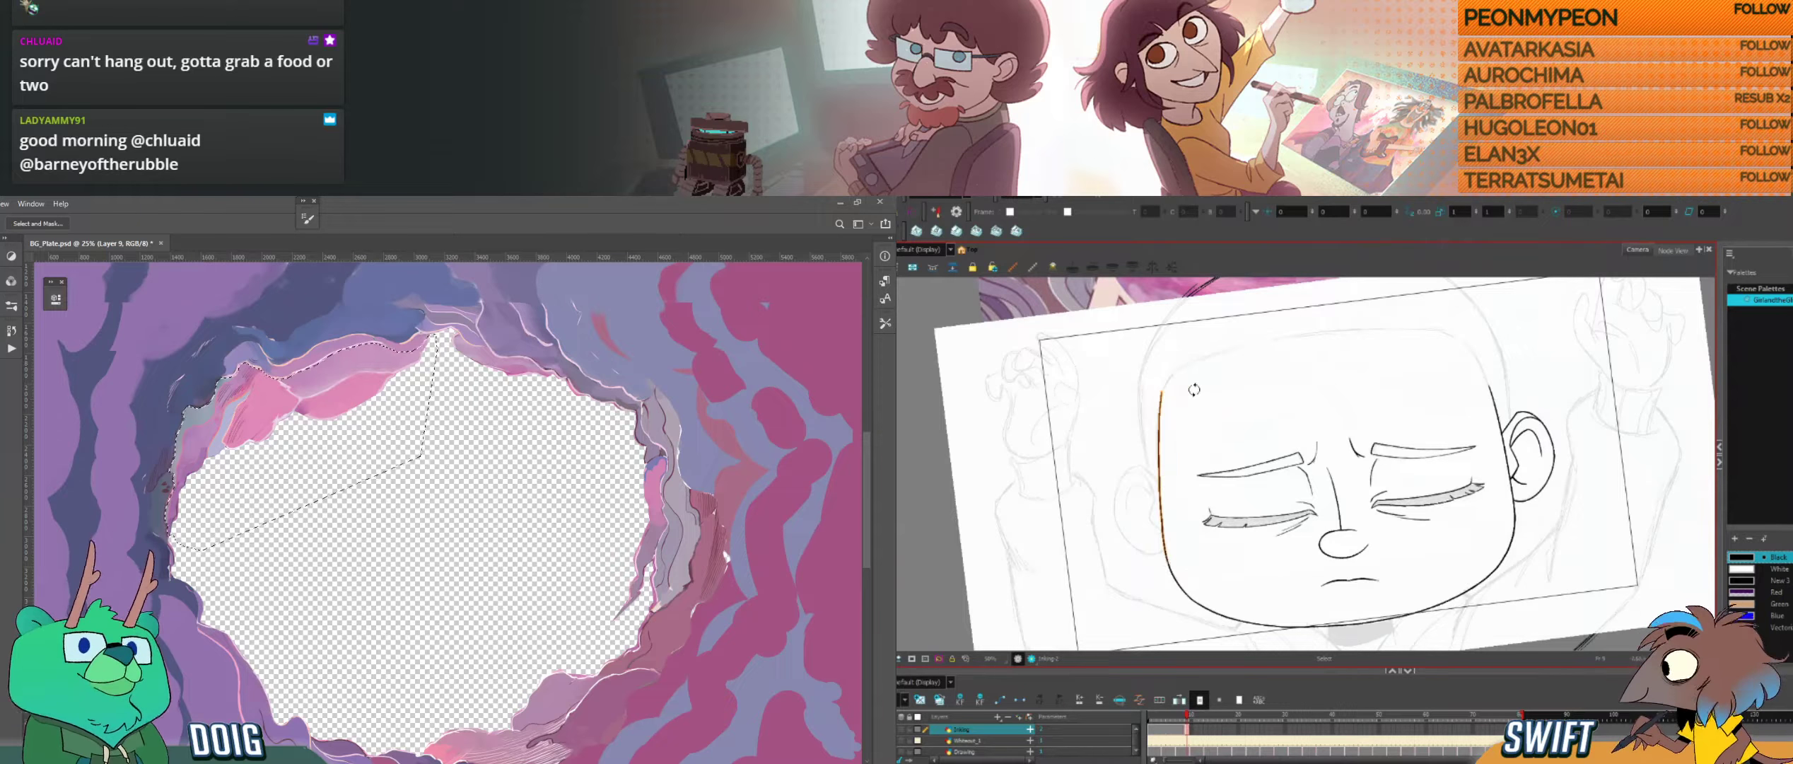
key(ctrl+d)
Step: Launch Blender, and compare the adjusted face outline with the neighbouring drawing in Harmony
key(super)
key(alt+b)
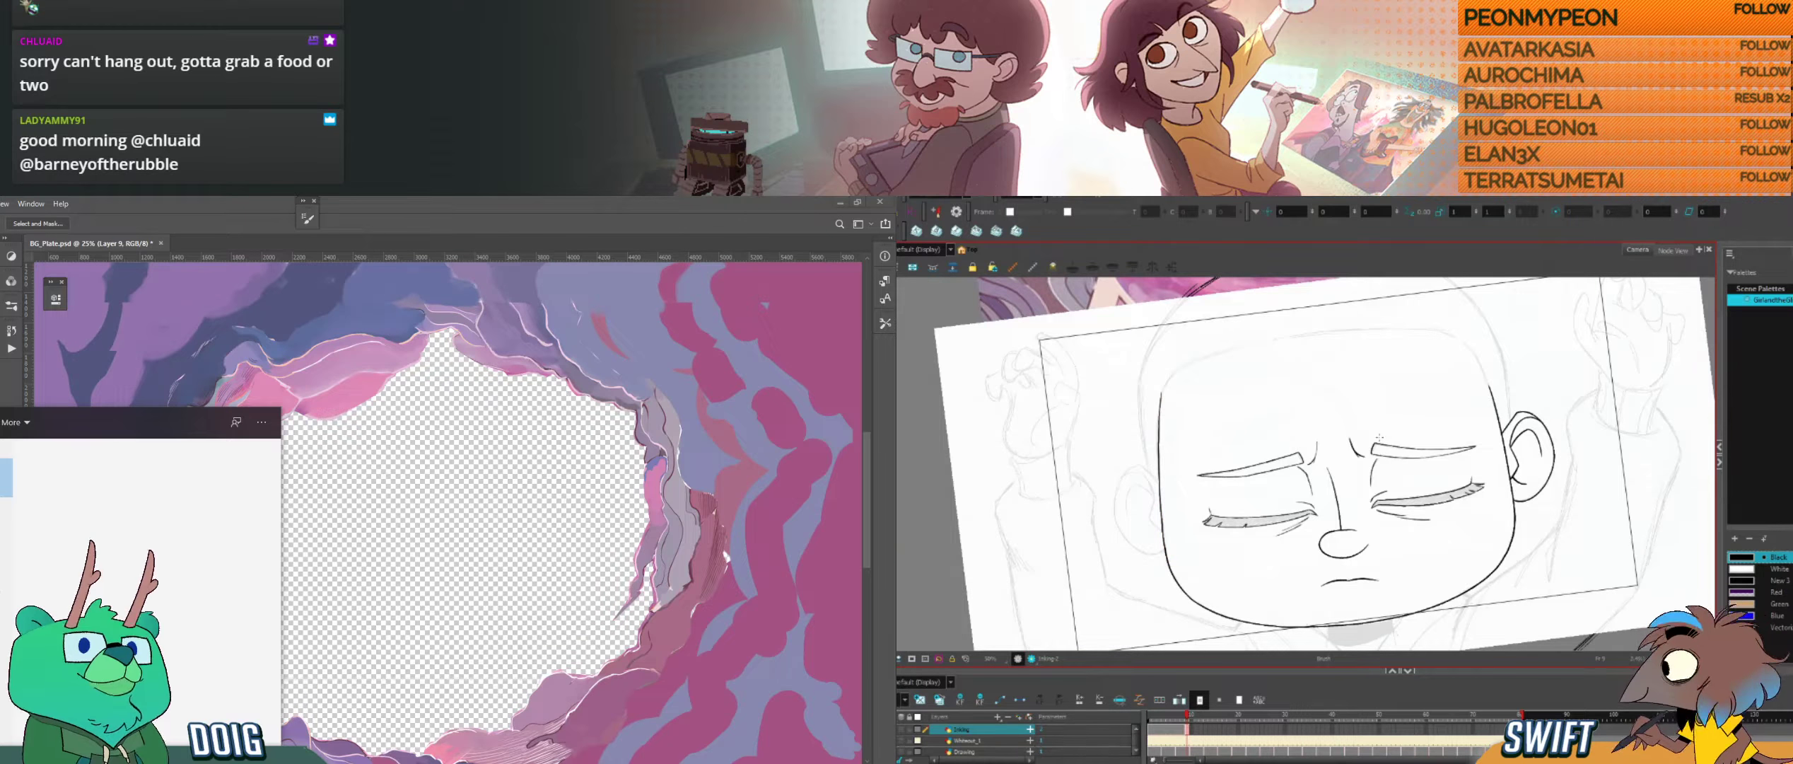
key(comma)
key(period)
key(comma)
key(period)
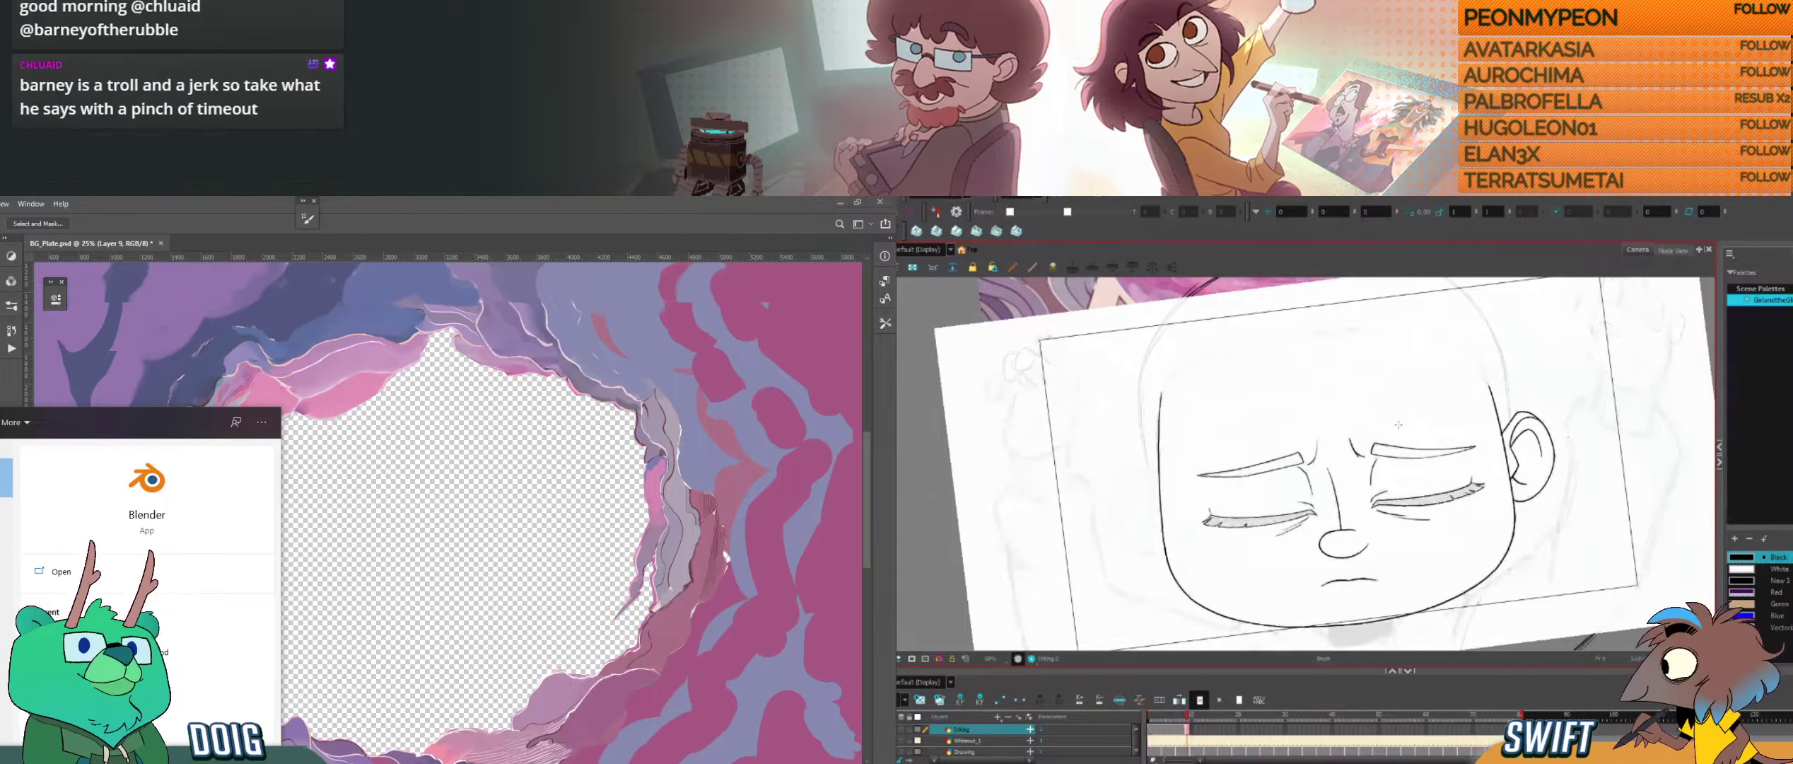
key(comma)
key(period)
key(Return)
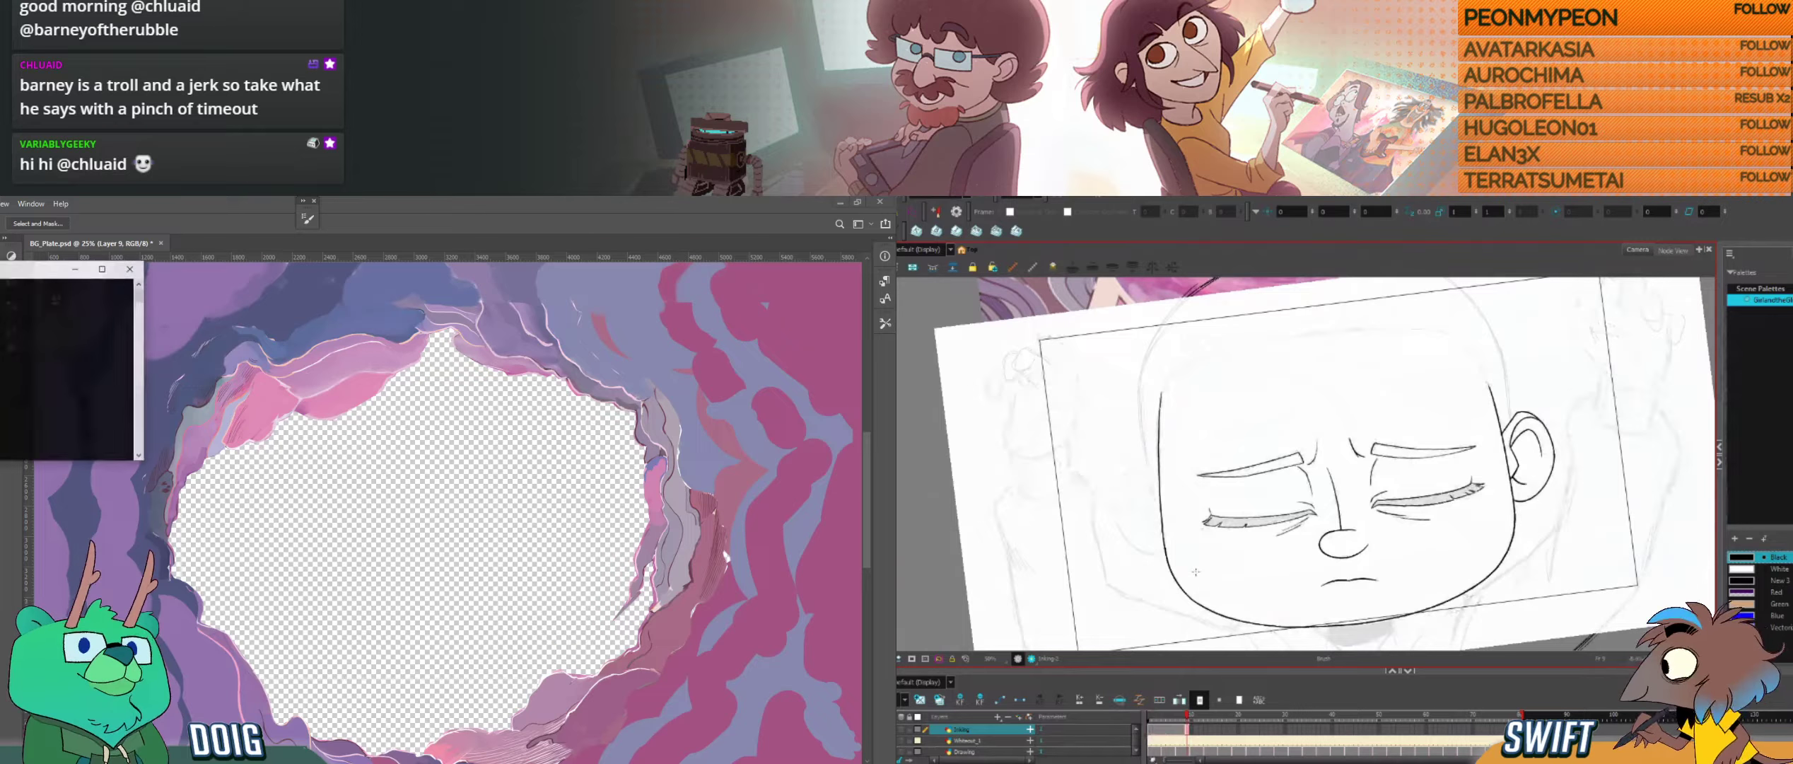
Step: Try deleting the short line at the jaw corner opposite the ear in Harmony, and restore it
key(alt+s)
click(1176, 593)
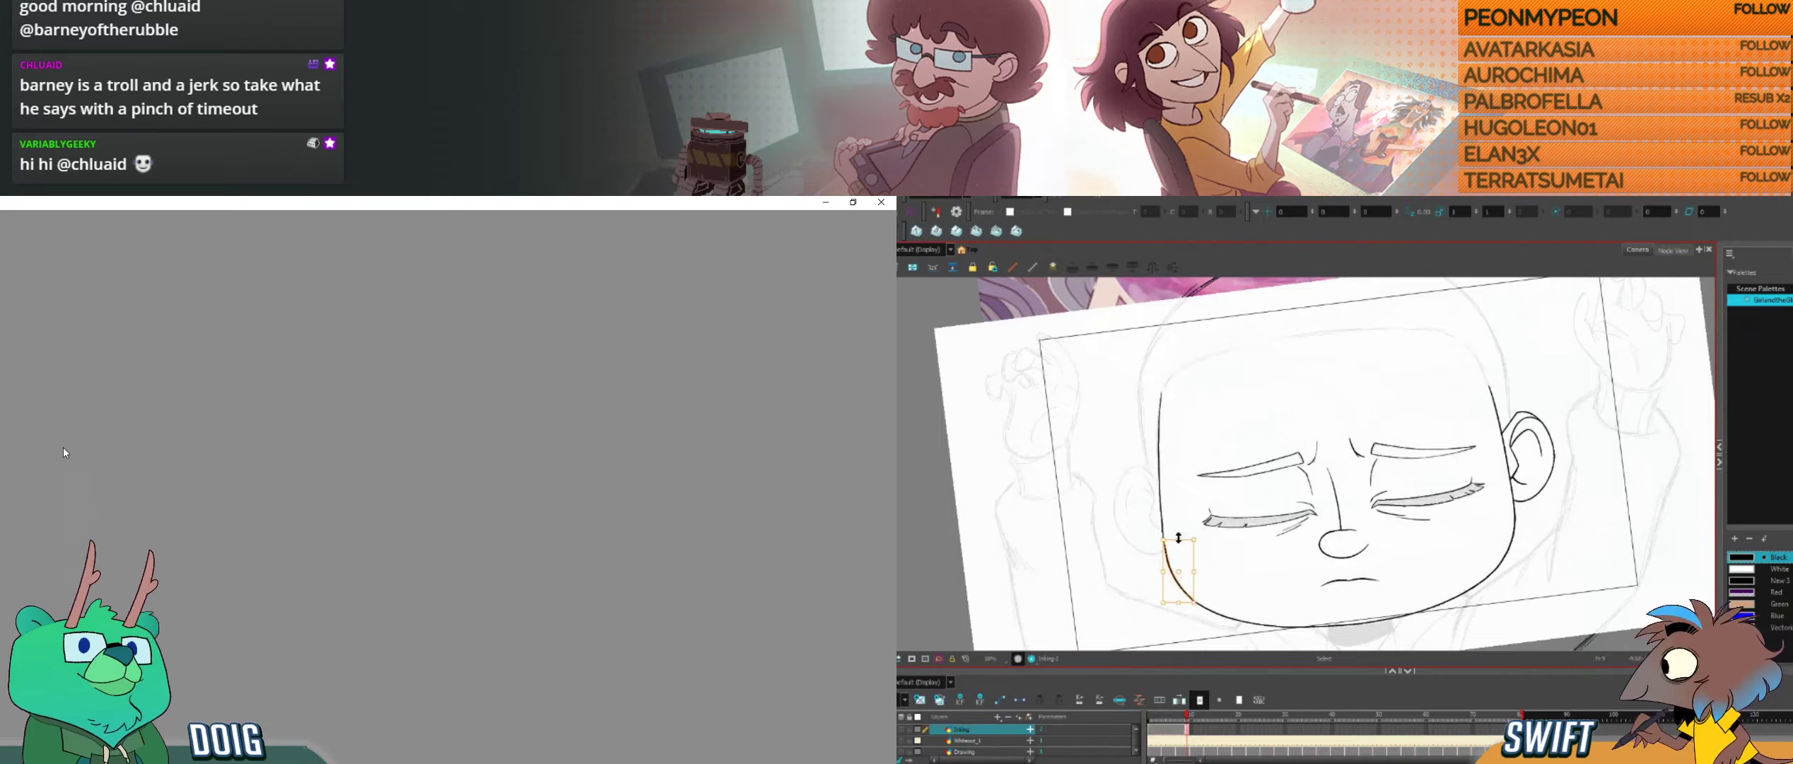
key(Delete)
key(ctrl+z)
key(alt+b)
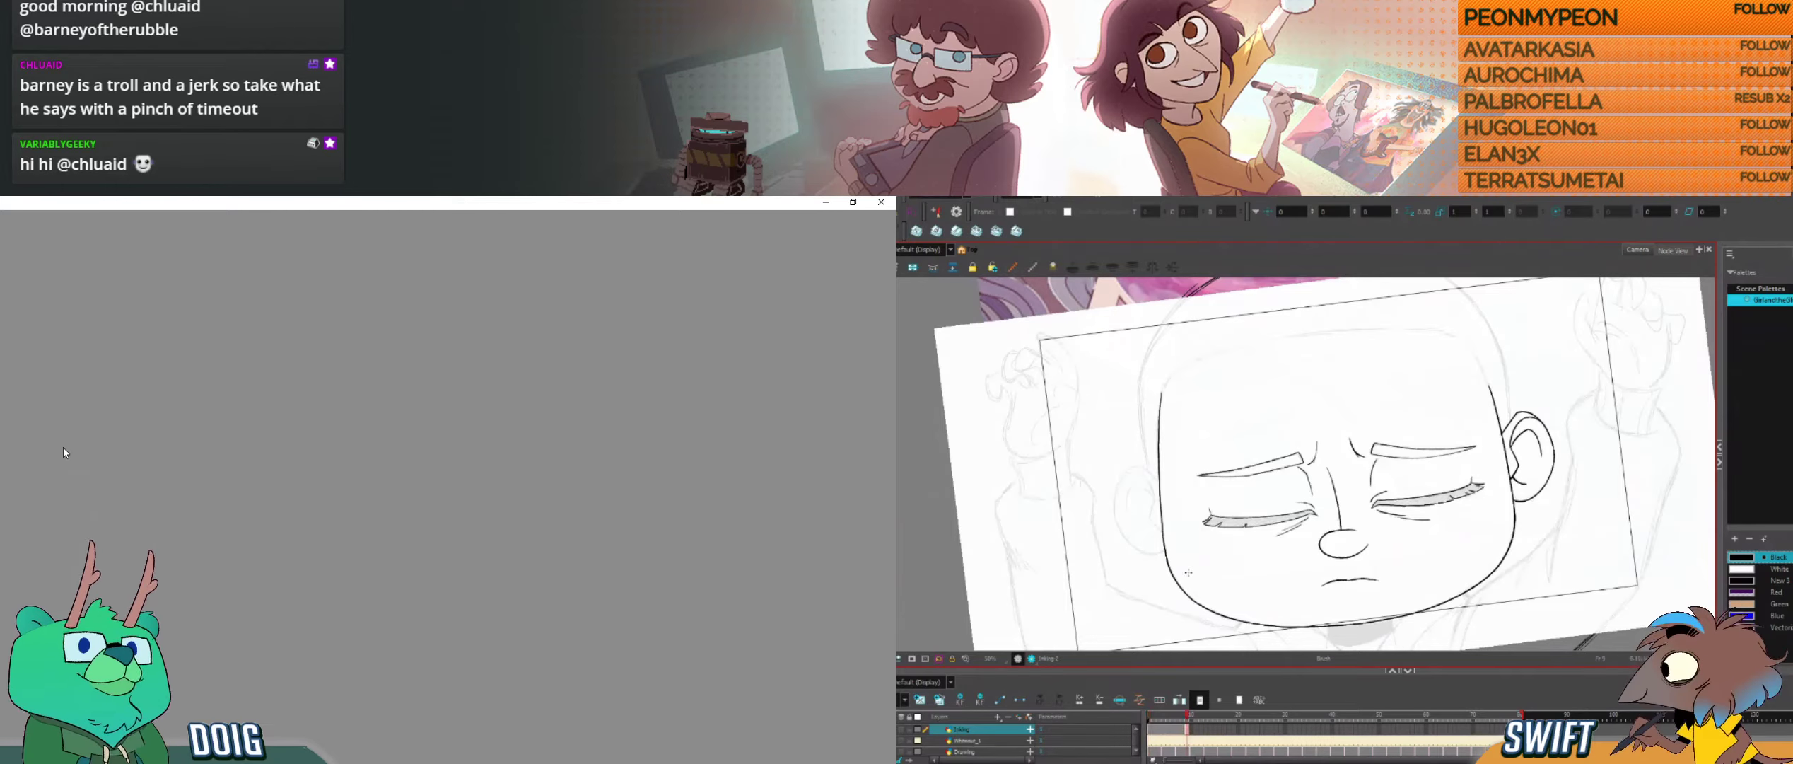
Step: Recheck the jaw corner line and compare the whole face with the neighbouring drawing, undoing the last change
key(alt+s)
click(1189, 588)
key(alt+b)
key(f)
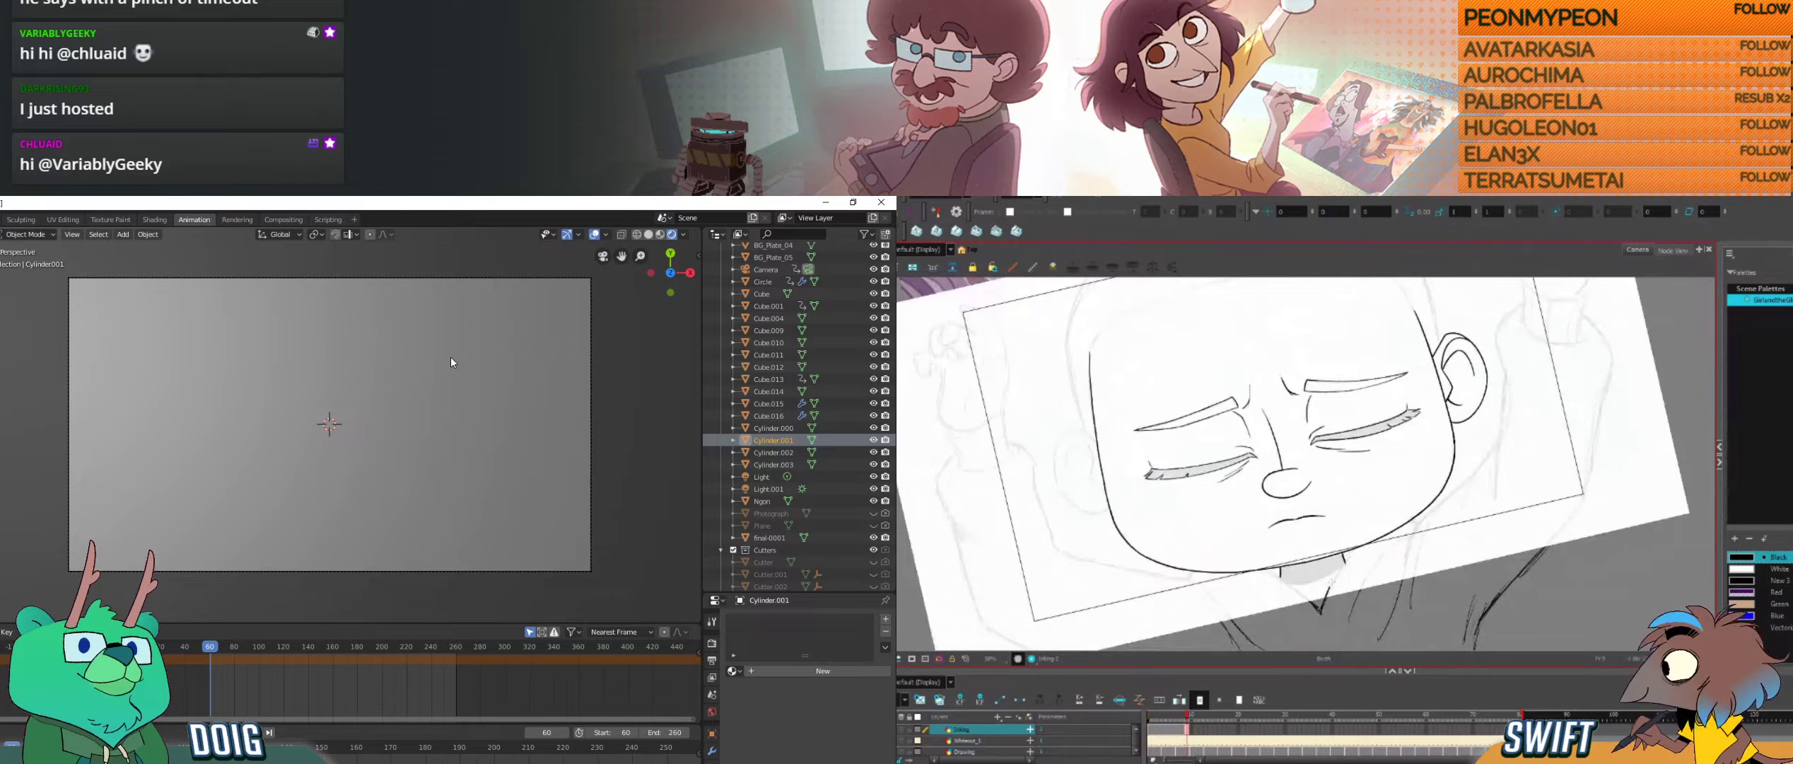
key(f)
key(g)
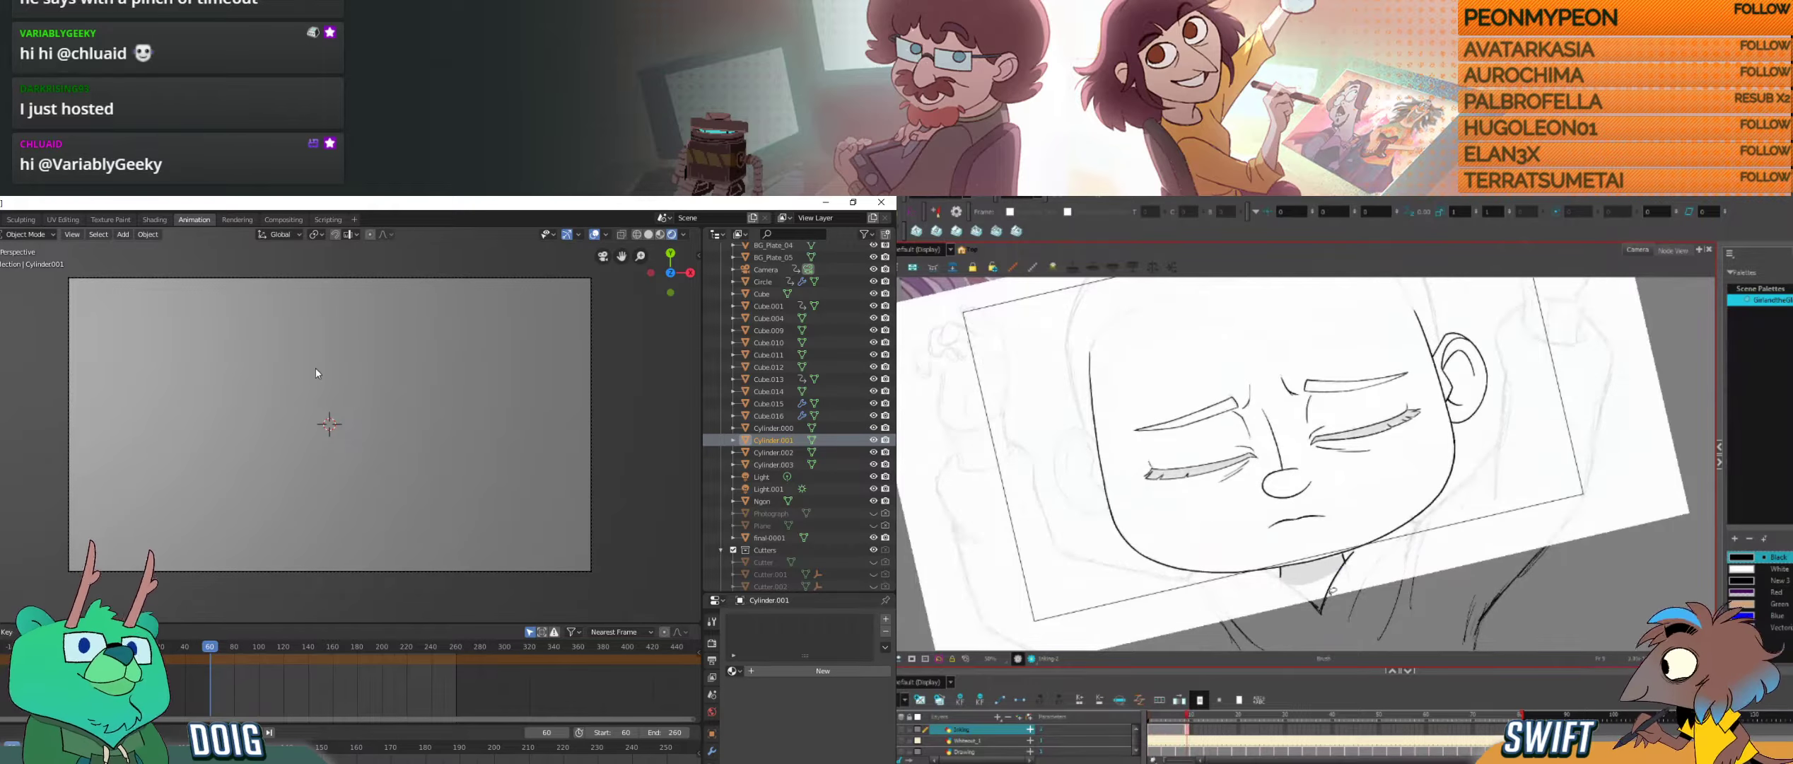
key(ctrl+z)
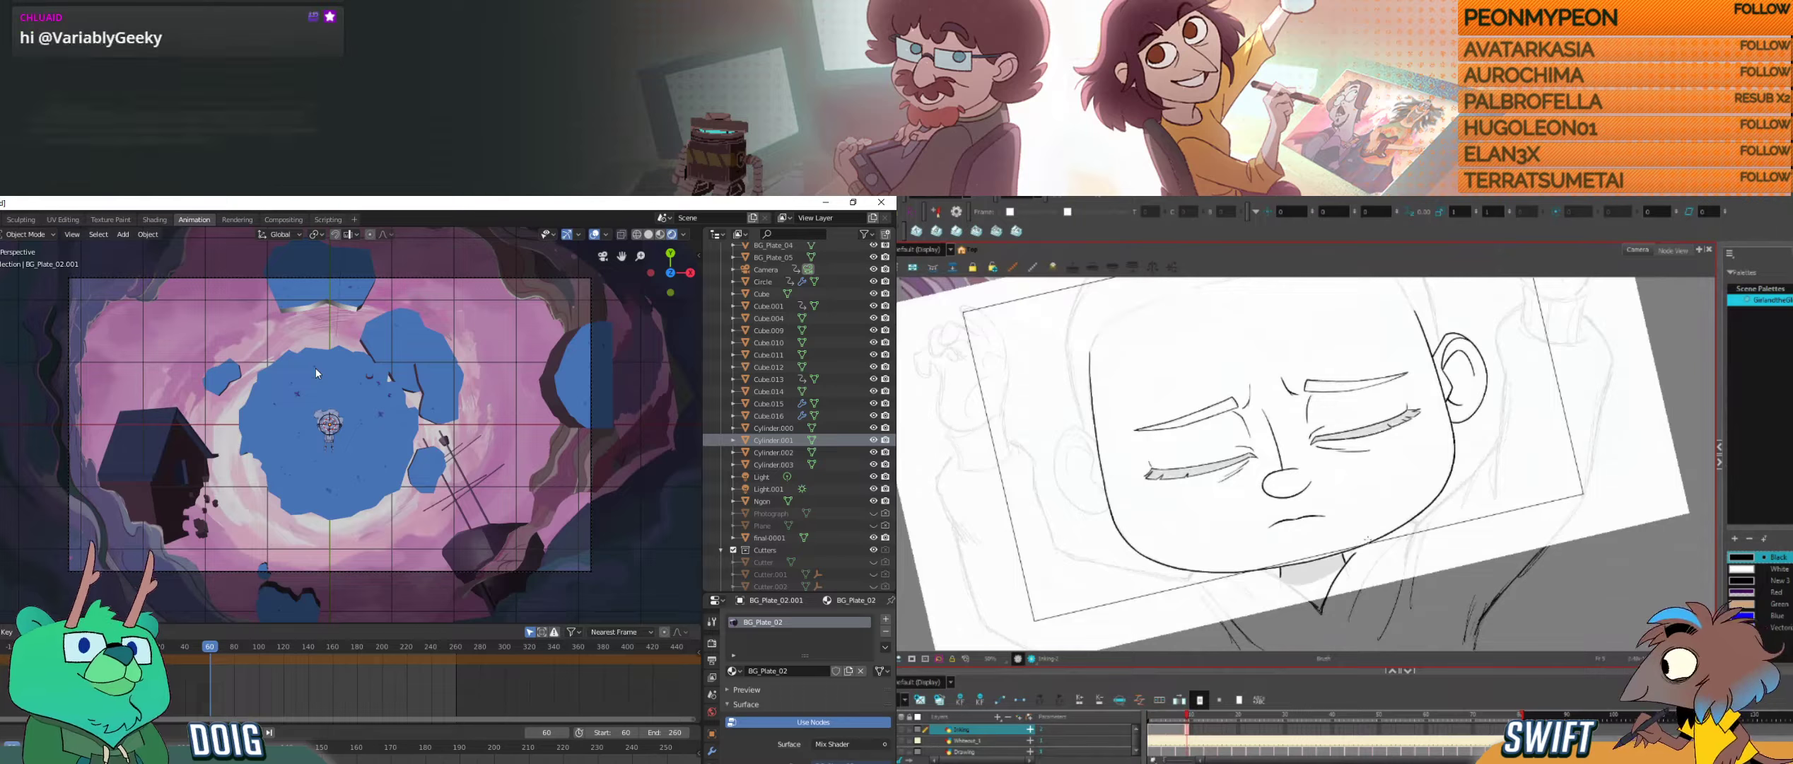
key(f)
key(g)
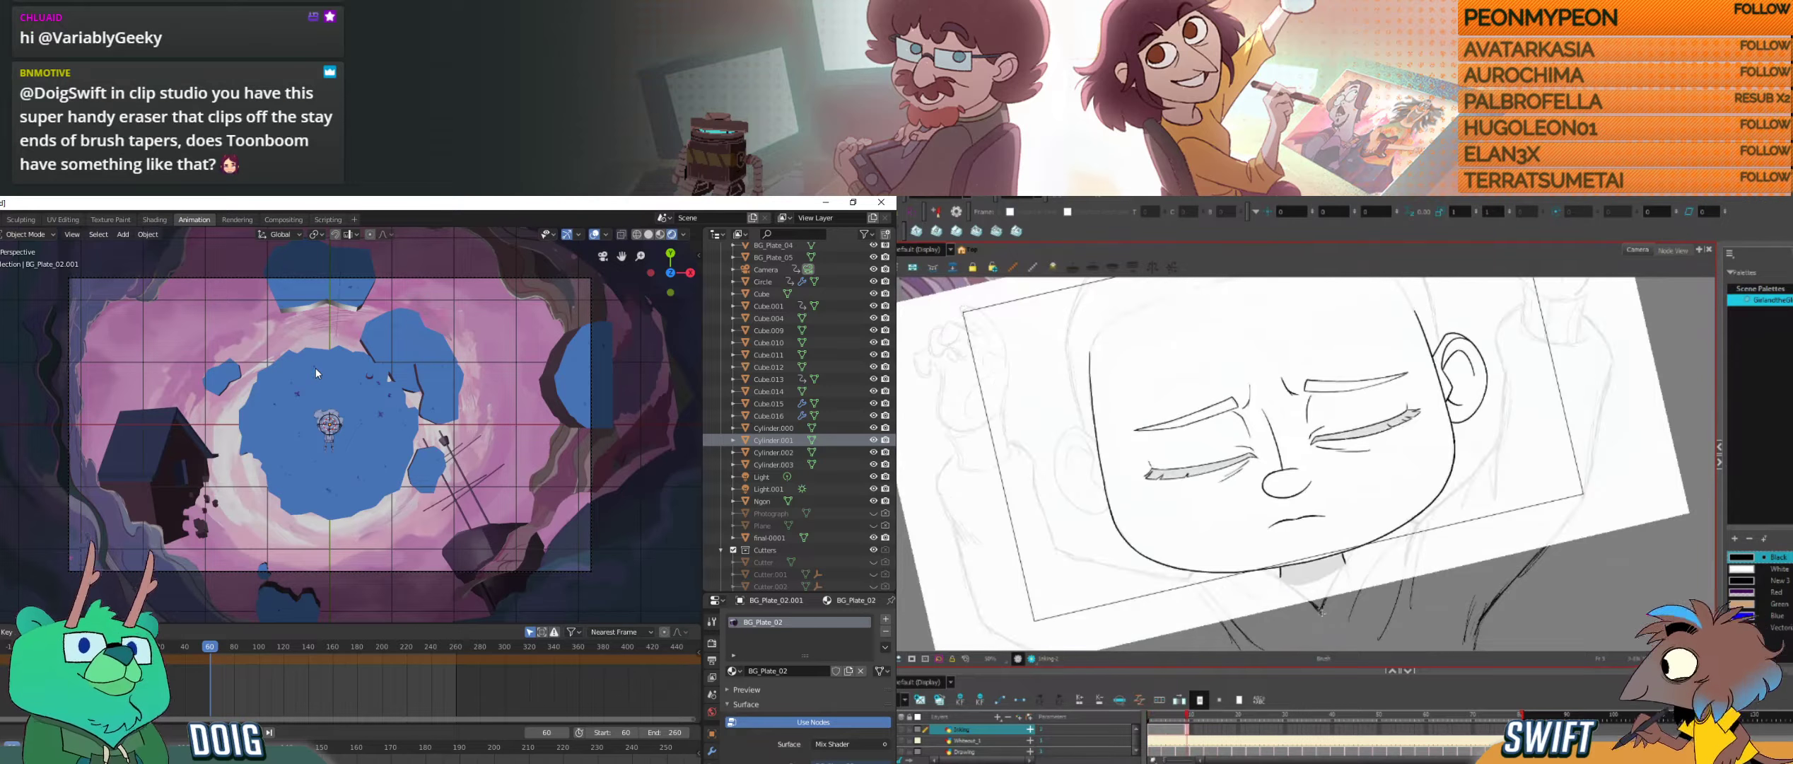
Step: Select the character drawing plane at the centre of the blue hole in Blender and return to the camera view
mouse_move(382, 481)
mouse_down()
mouse_move(411, 307)
mouse_move(393, 473)
mouse_up()
scroll(382, 418, up, 5)
drag(375, 377, 355, 465)
scroll(354, 465, up, 5)
click(321, 457)
scroll(333, 421, down, 6)
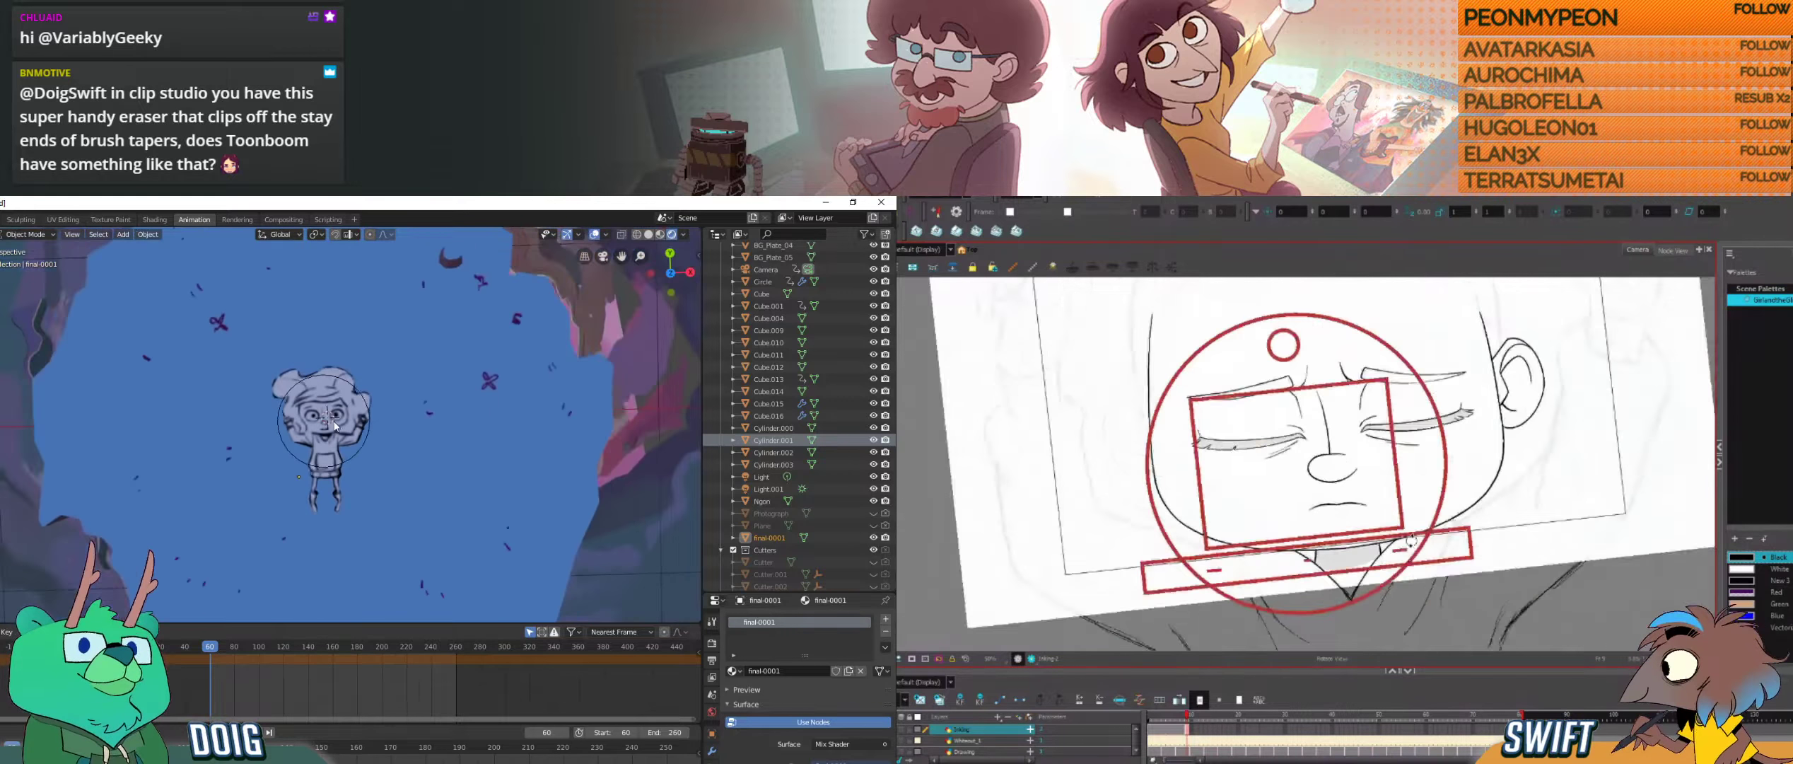
key(KP_0)
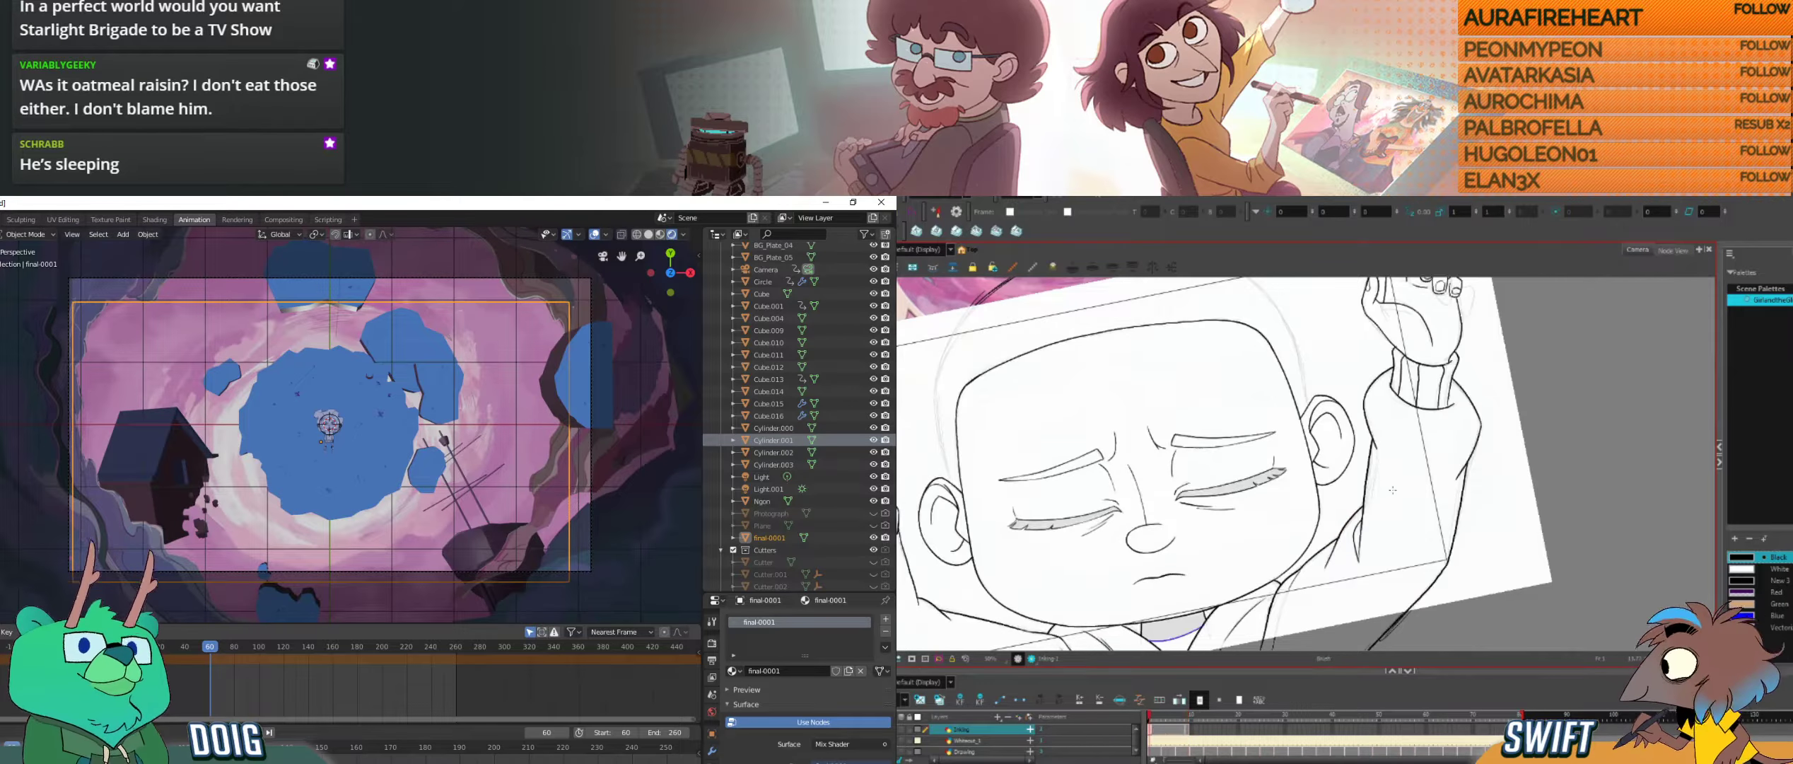
Step: Try redrawing the raised arm's inner sleeve line beside the ear in Harmony, and undo the attempts
key(alt+Tab)
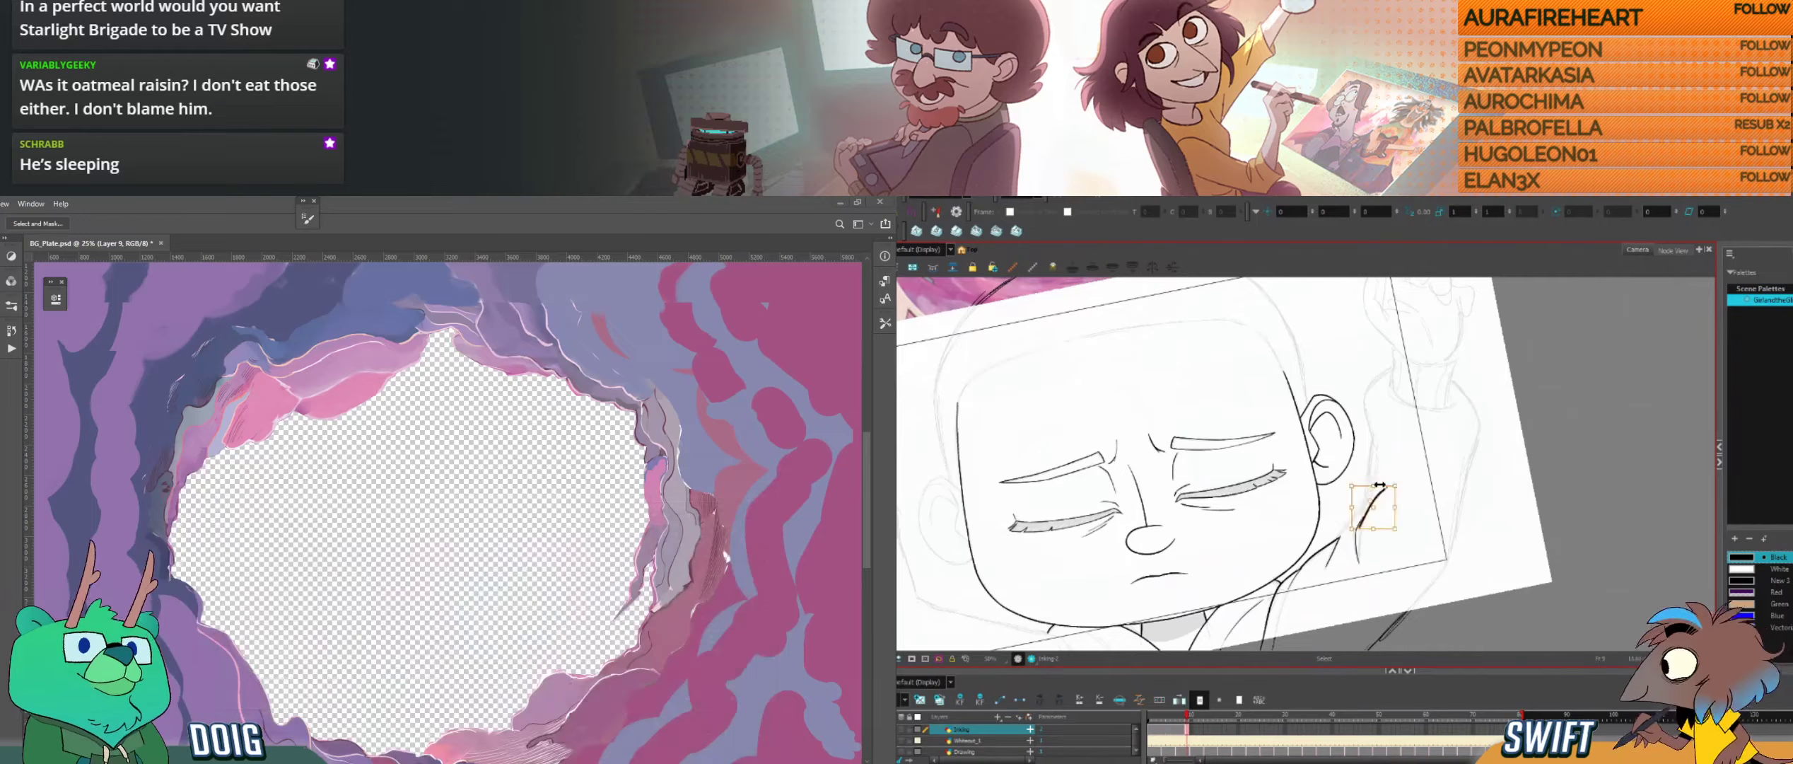
key(alt+Tab)
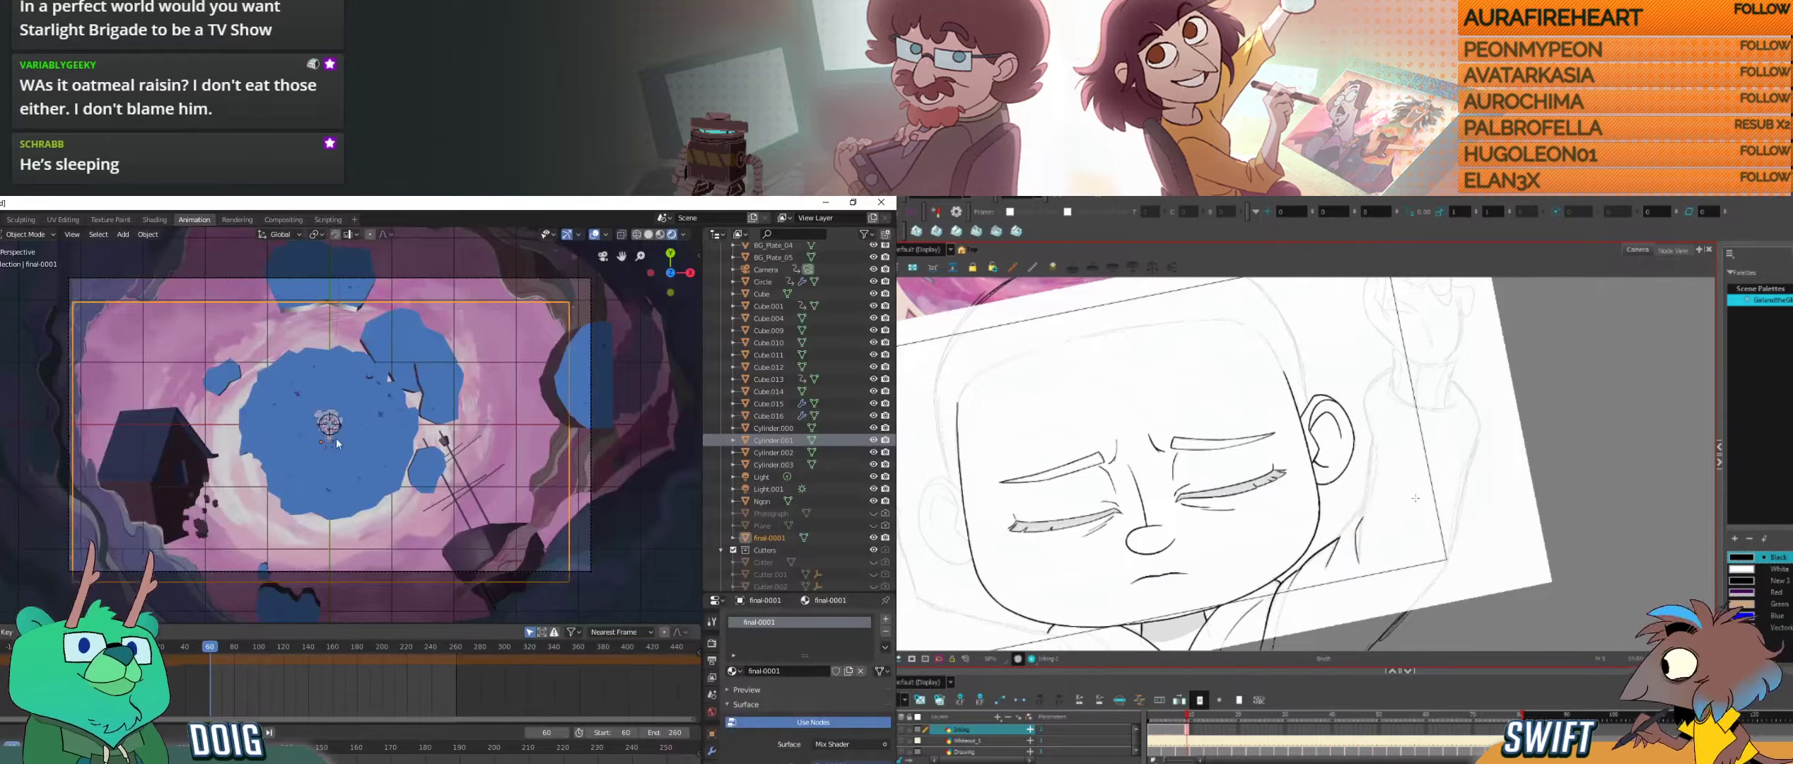
key(g)
drag(1341, 537, 1364, 505)
key(ctrl+z)
key(ctrl+z)
key(ctrl+z)
Step: Switch to Photoshop and clear the lasso selection along the upper edge of the hole
key(alt+Tab)
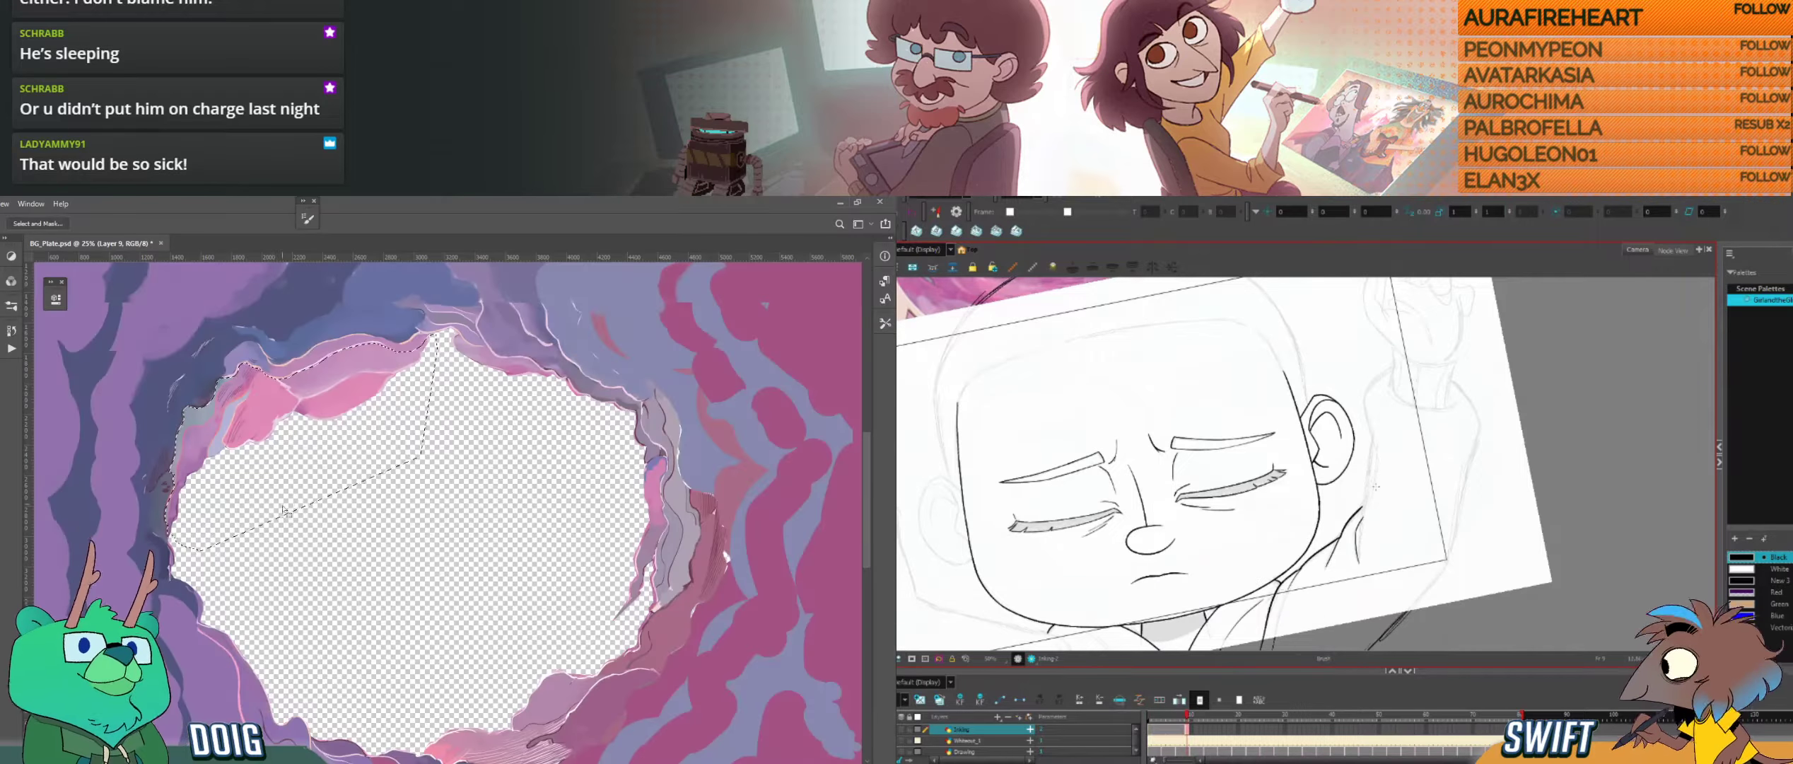
key(ctrl+d)
drag(336, 407, 357, 438)
Step: Ink the raised arm's inner sleeve line beside the ear in Harmony, comparing it with the neighbouring drawing
key(.)
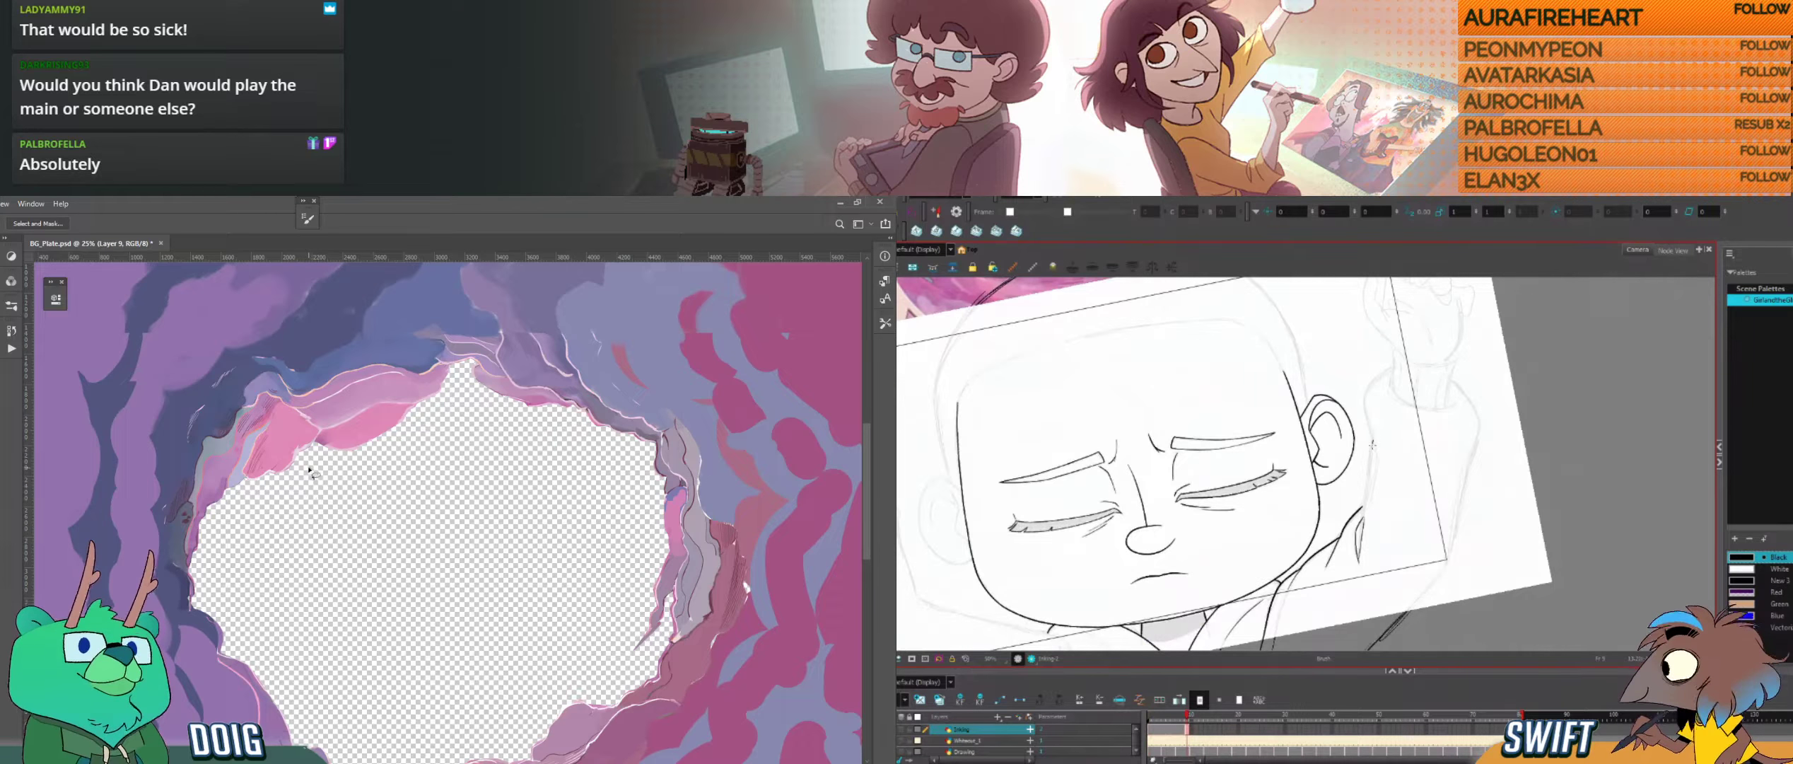
drag(1373, 439, 1363, 552)
key(.)
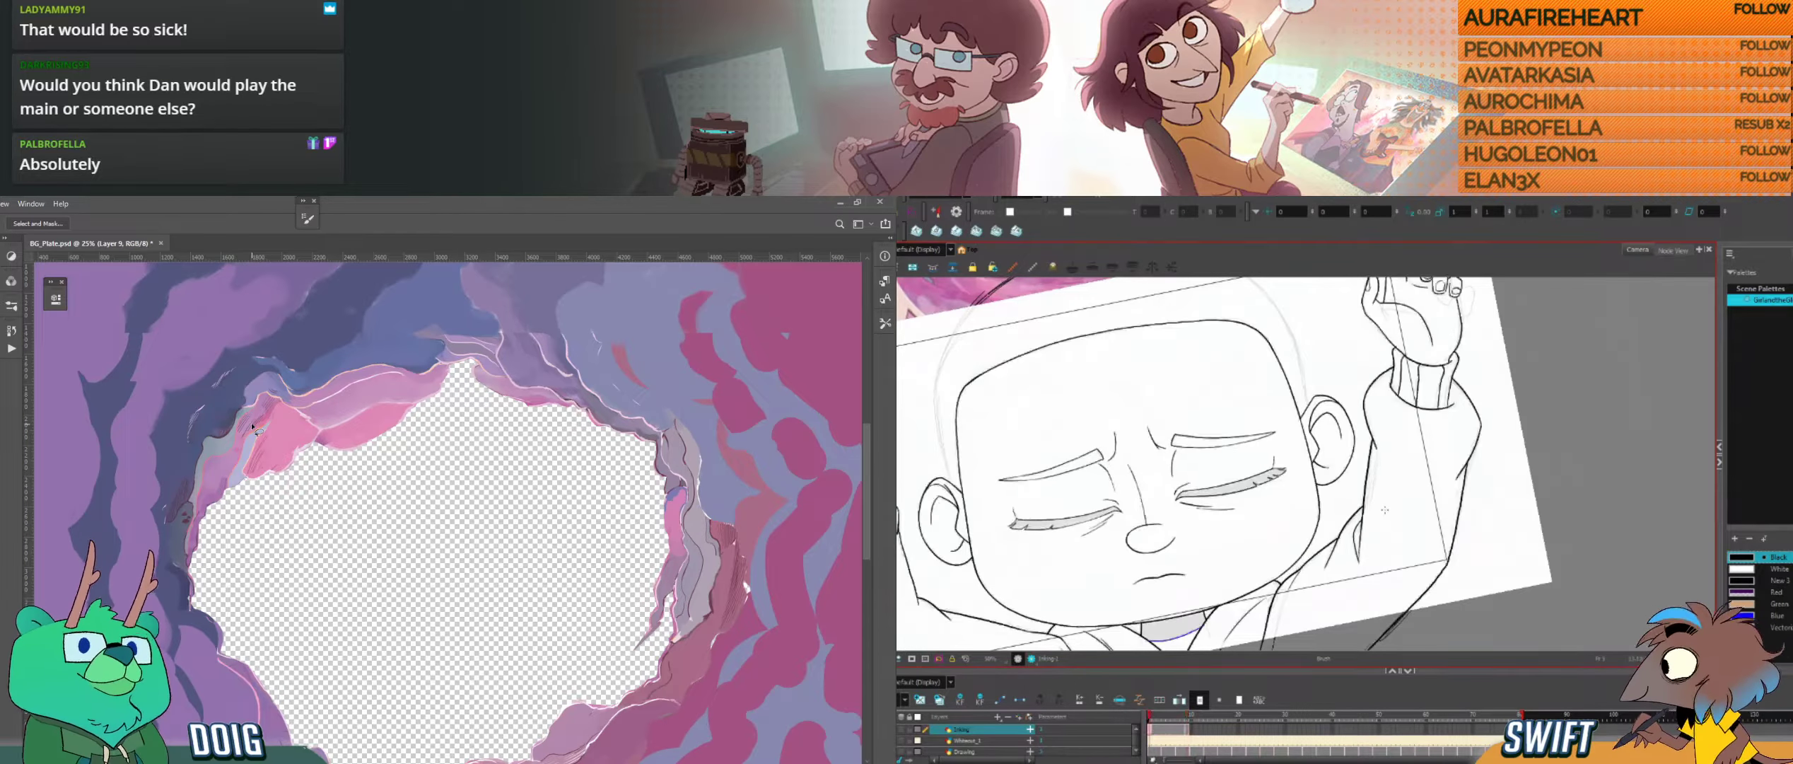
key(.)
key(space)
key(.)
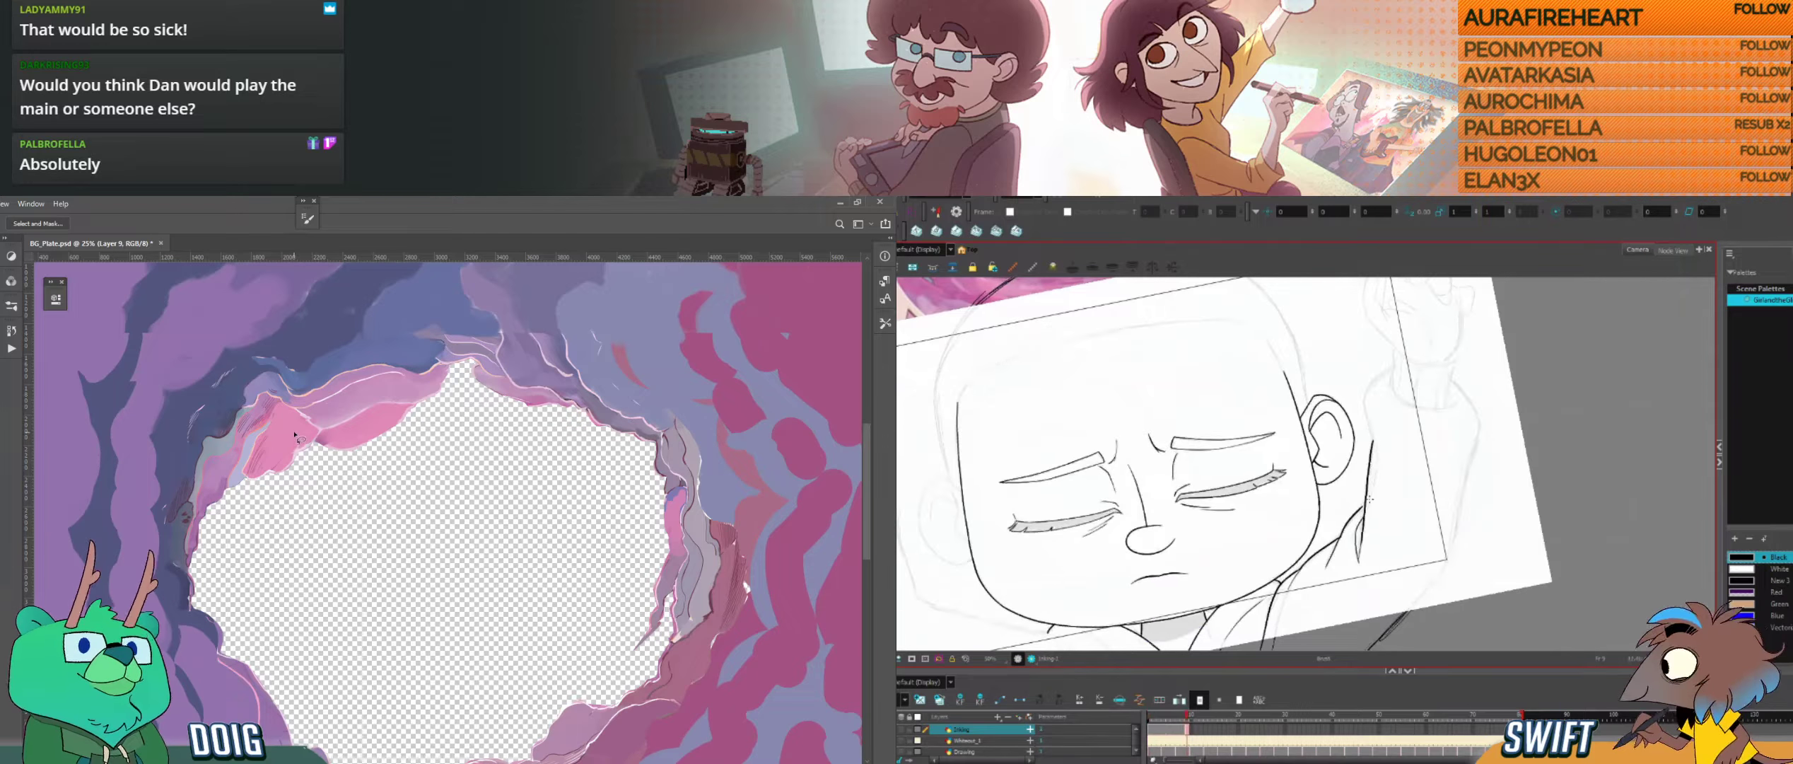
key(.)
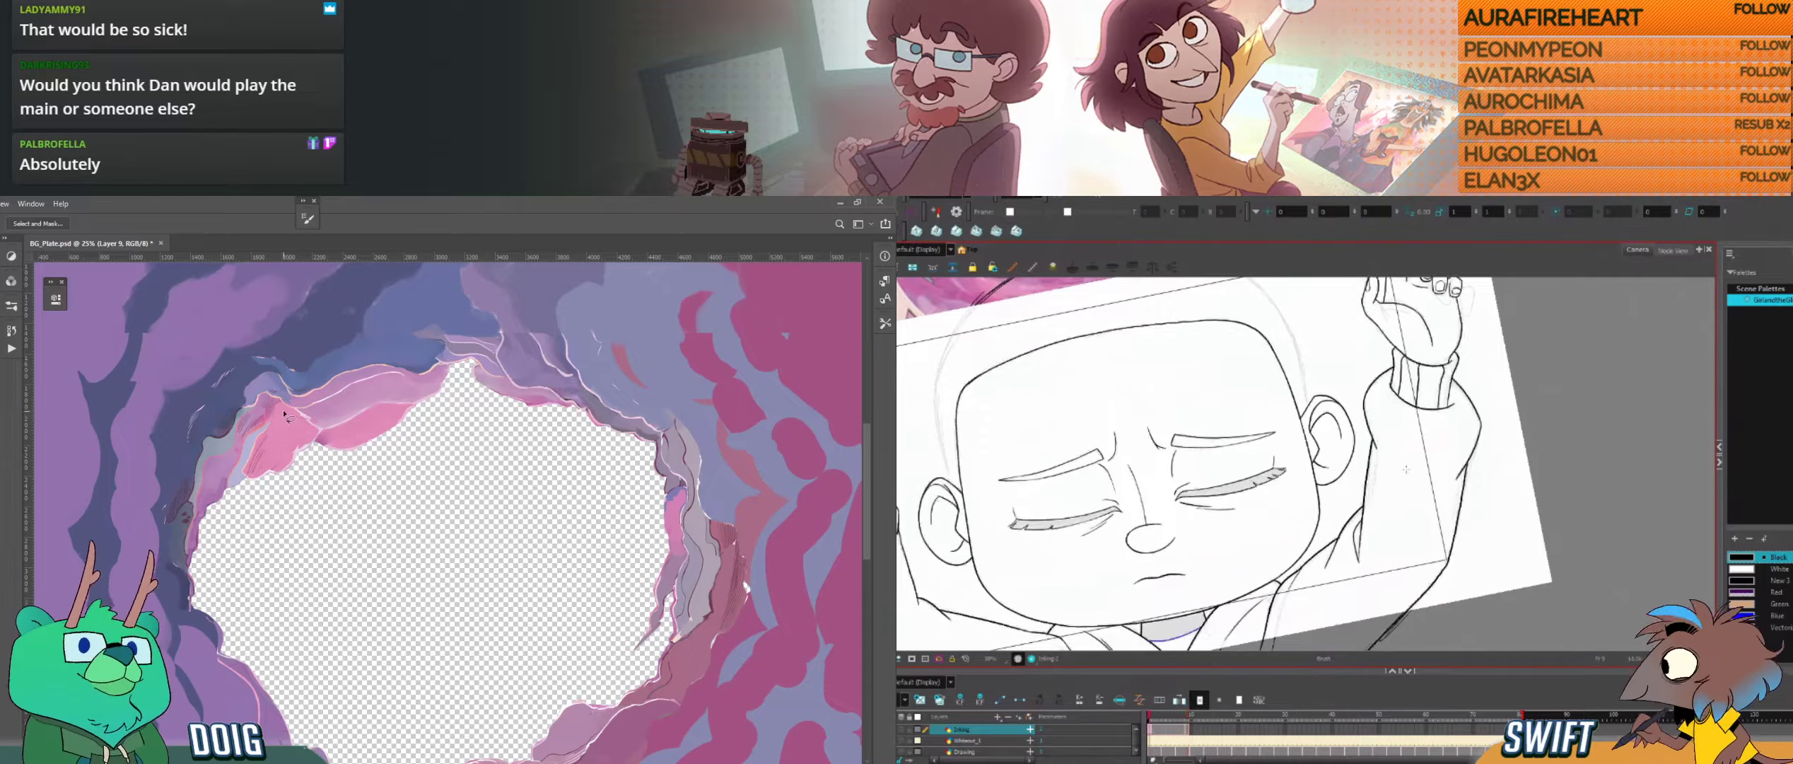
key(.)
Step: Adjust the upper part of the inner sleeve line in Harmony, check it against the neighbouring drawing, and choose the Photoshop brush
key(.)
key(space)
drag(1412, 463, 1381, 544)
key(b)
drag(1334, 492, 1346, 530)
key(.)
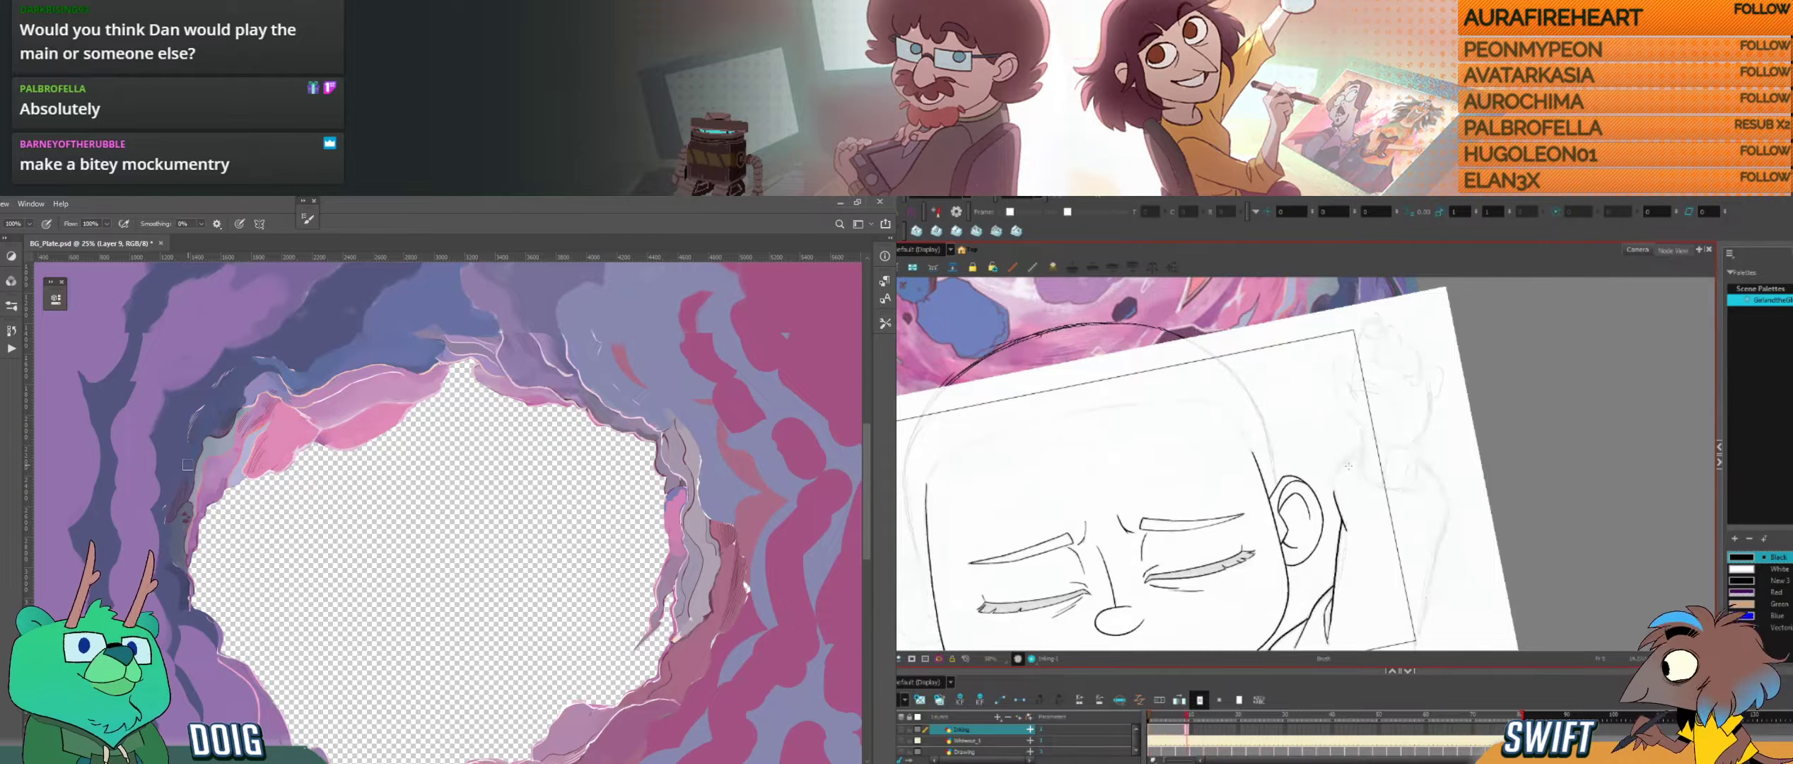
key(.)
Step: Ink the curve joining the inner sleeve line to the raised arm's cuff, refining it against the neighbouring drawing
drag(1347, 458, 1335, 472)
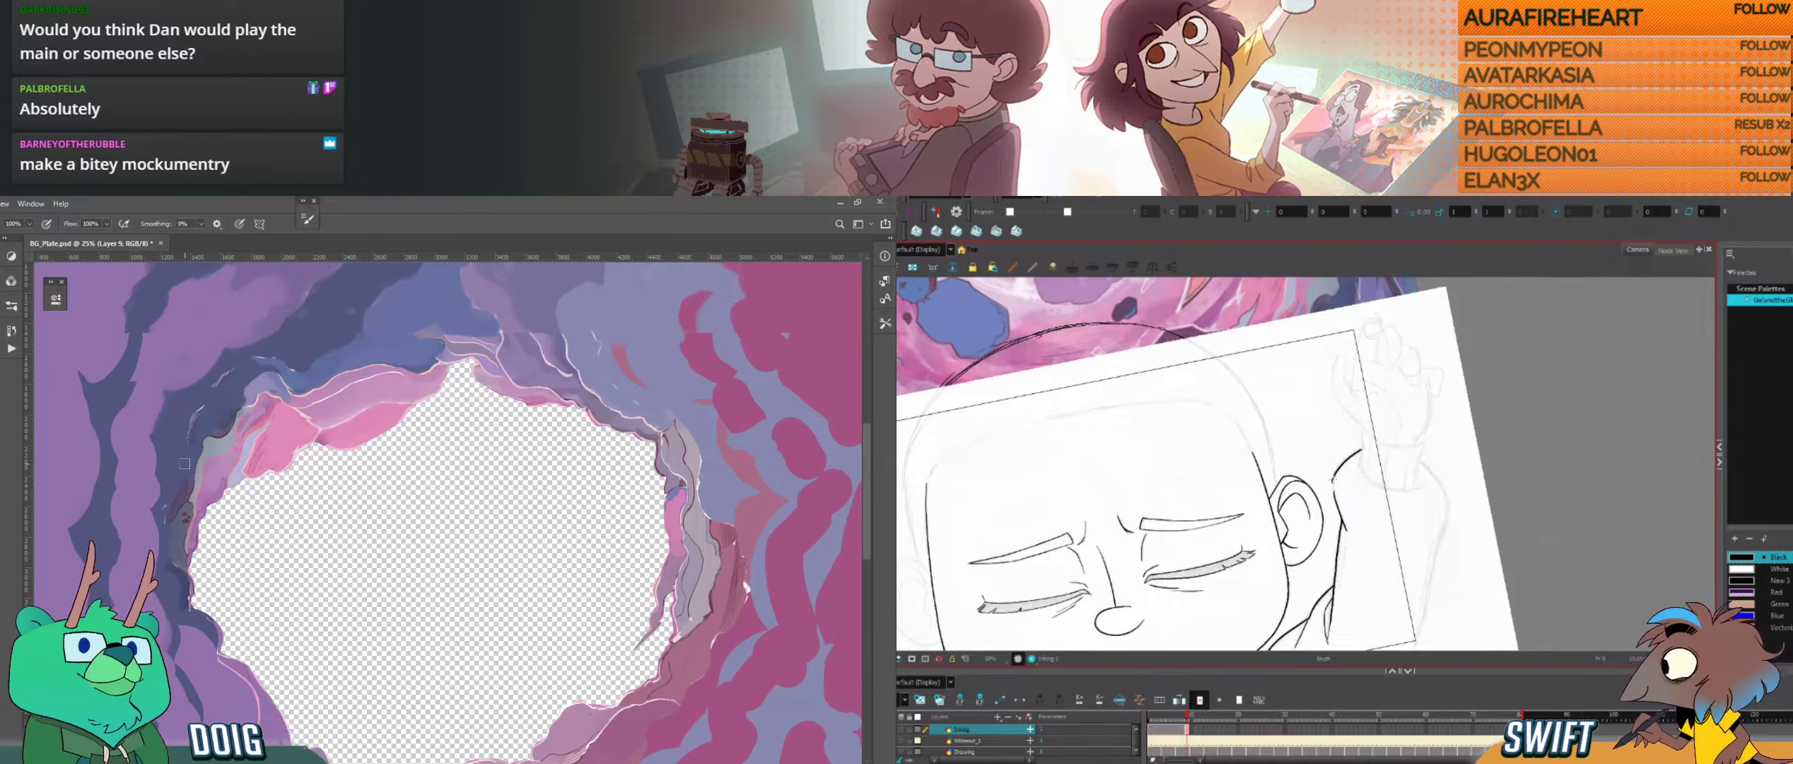
key(.)
key(.)
drag(1334, 481, 1335, 506)
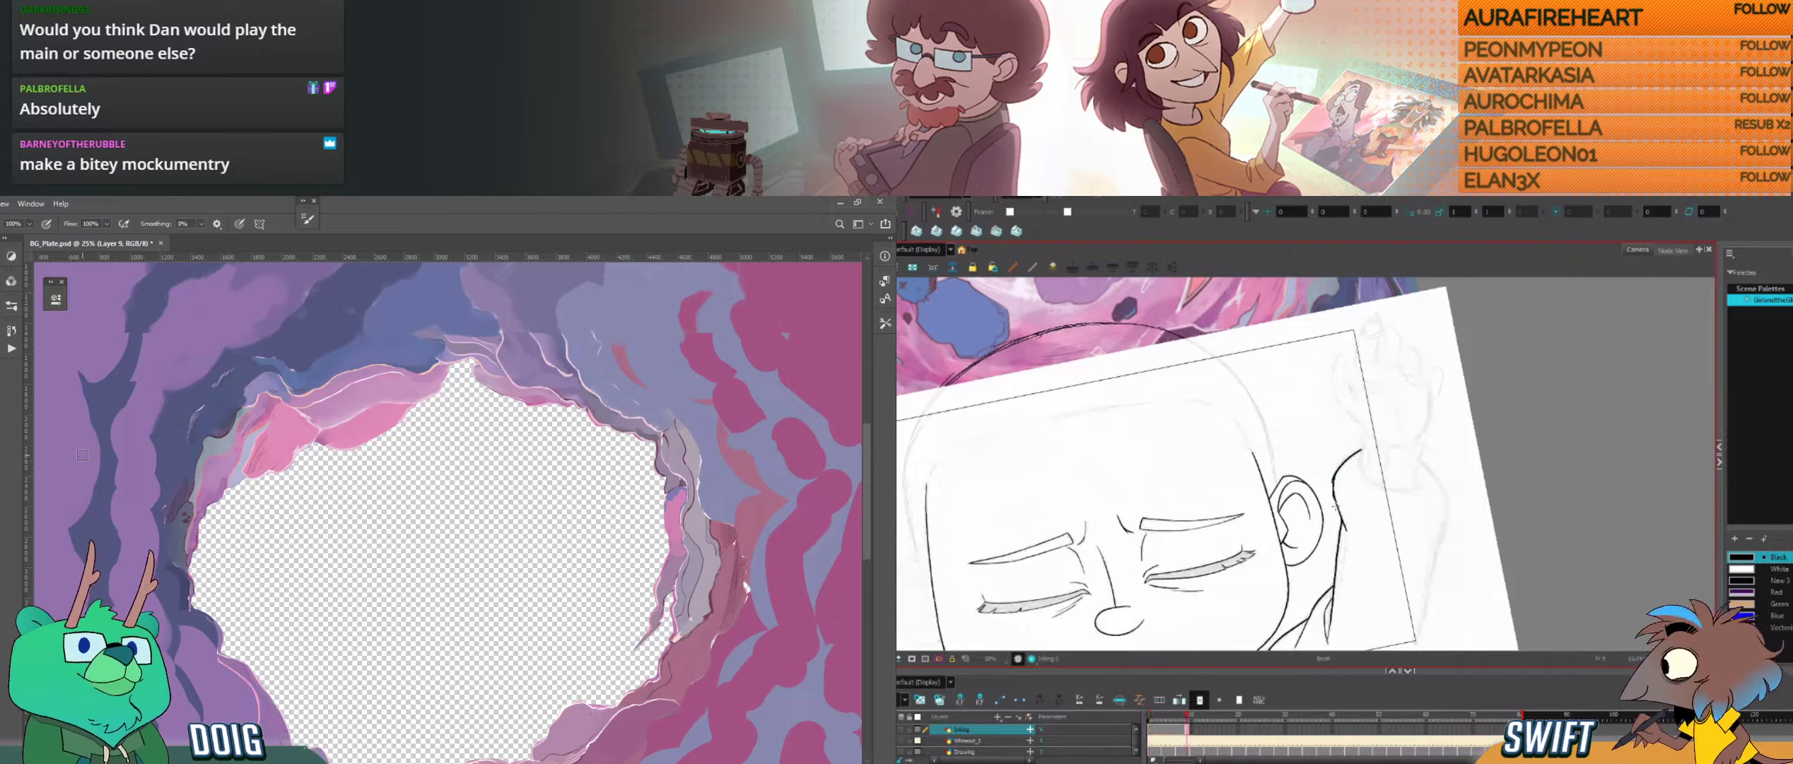
key(.)
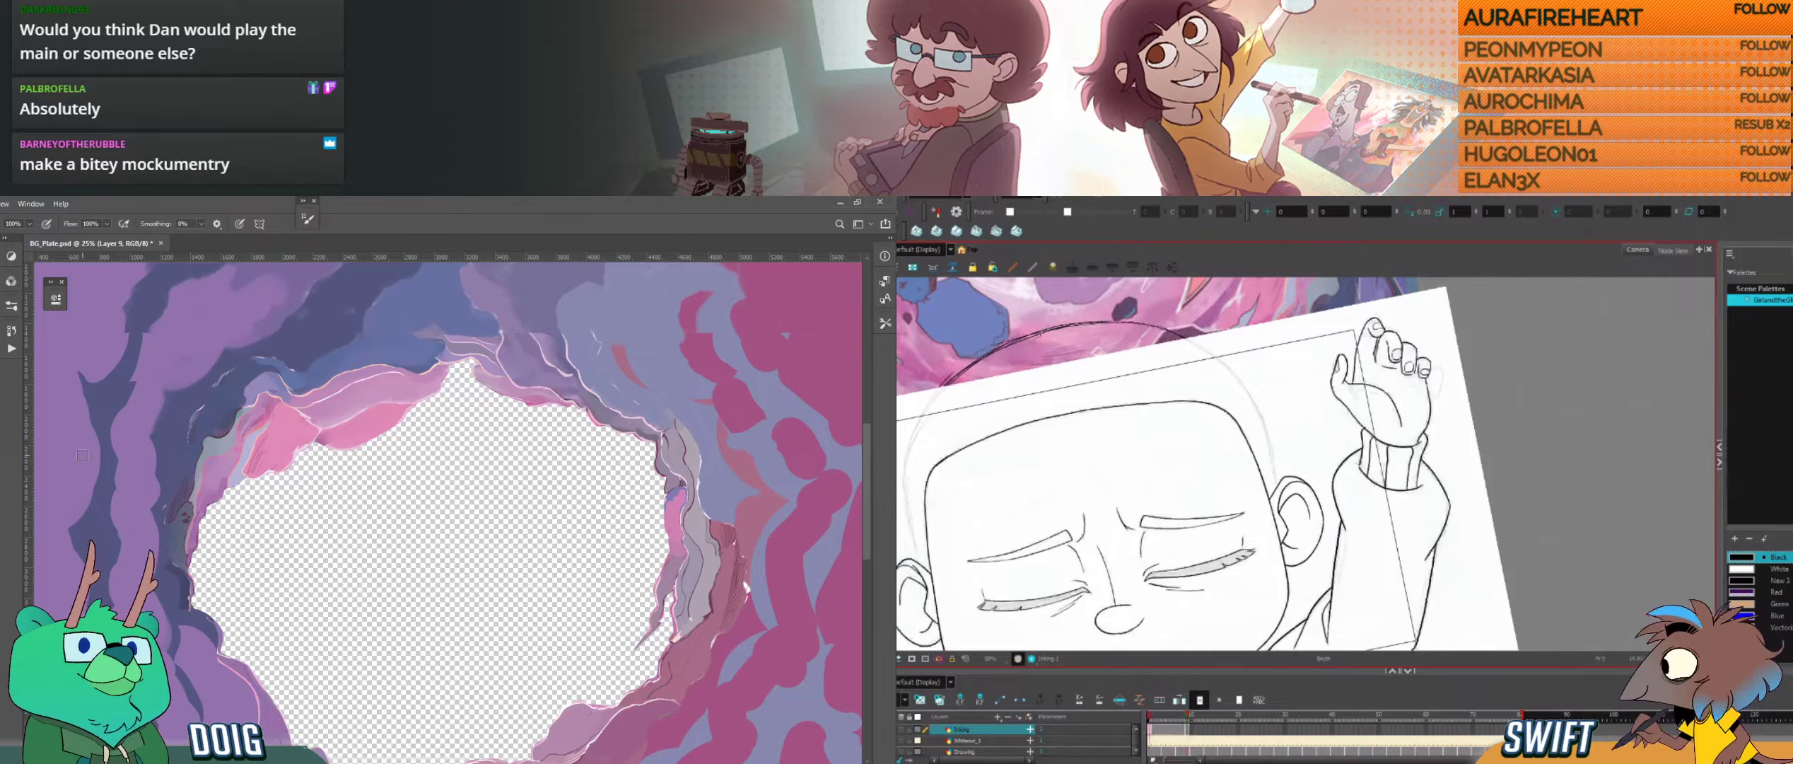
key(.)
key(.)
mouse_move(1332, 485)
mouse_down()
mouse_move(1336, 508)
mouse_move(1336, 461)
mouse_move(1335, 492)
mouse_up()
key(alt+e)
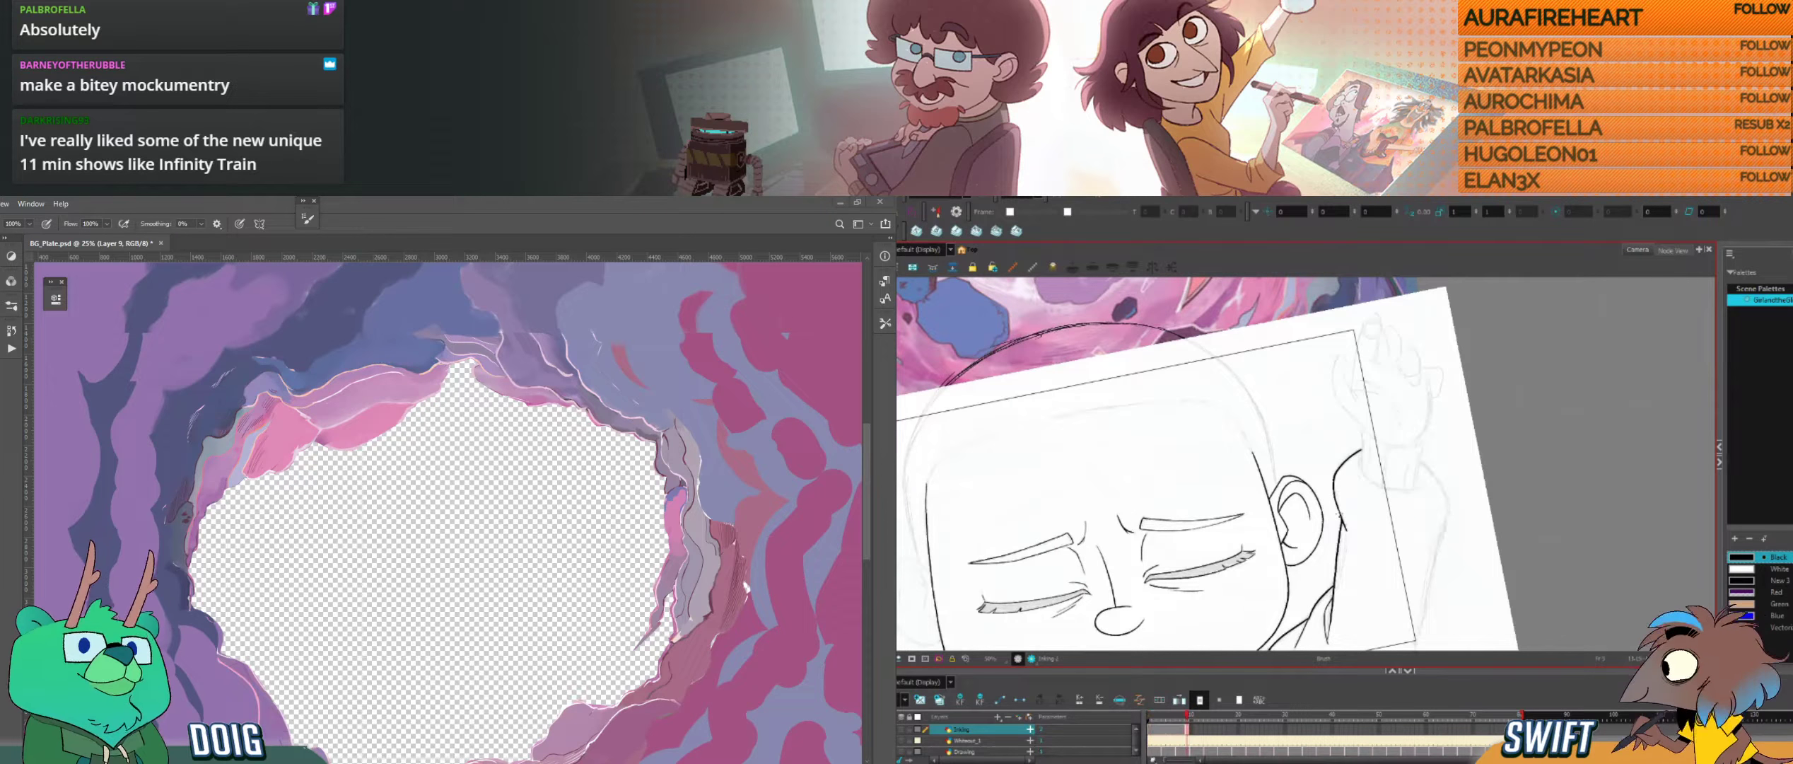
Step: Start inking the outer edge of the raised sleeve just below the cuff, comparing it with the neighbouring drawing
drag(1418, 553, 1411, 493)
drag(1448, 438, 1385, 502)
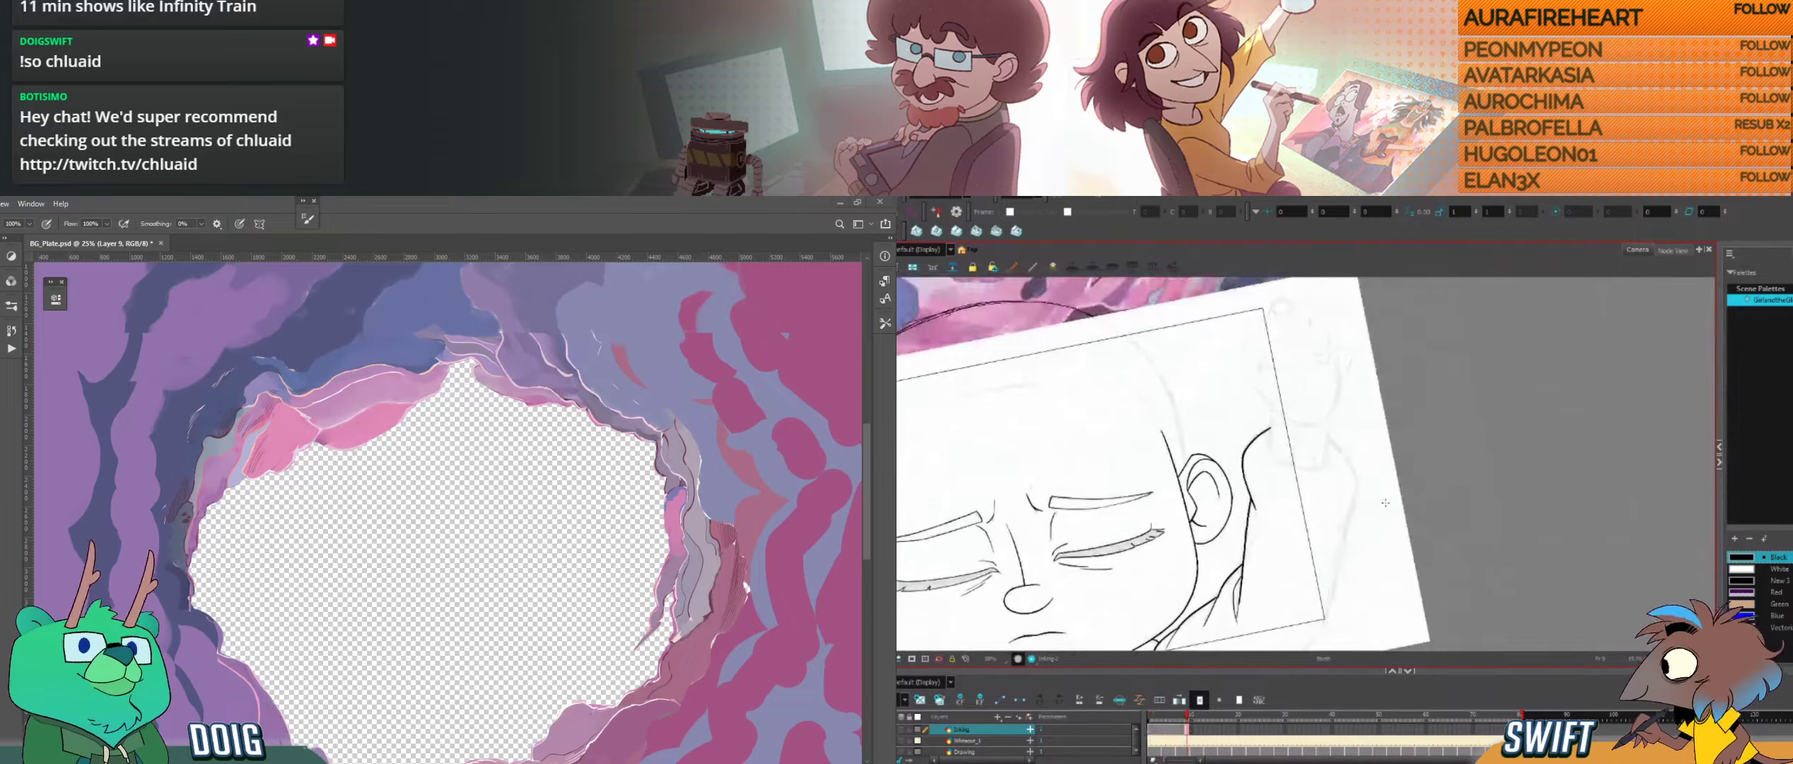
drag(1369, 555, 1320, 584)
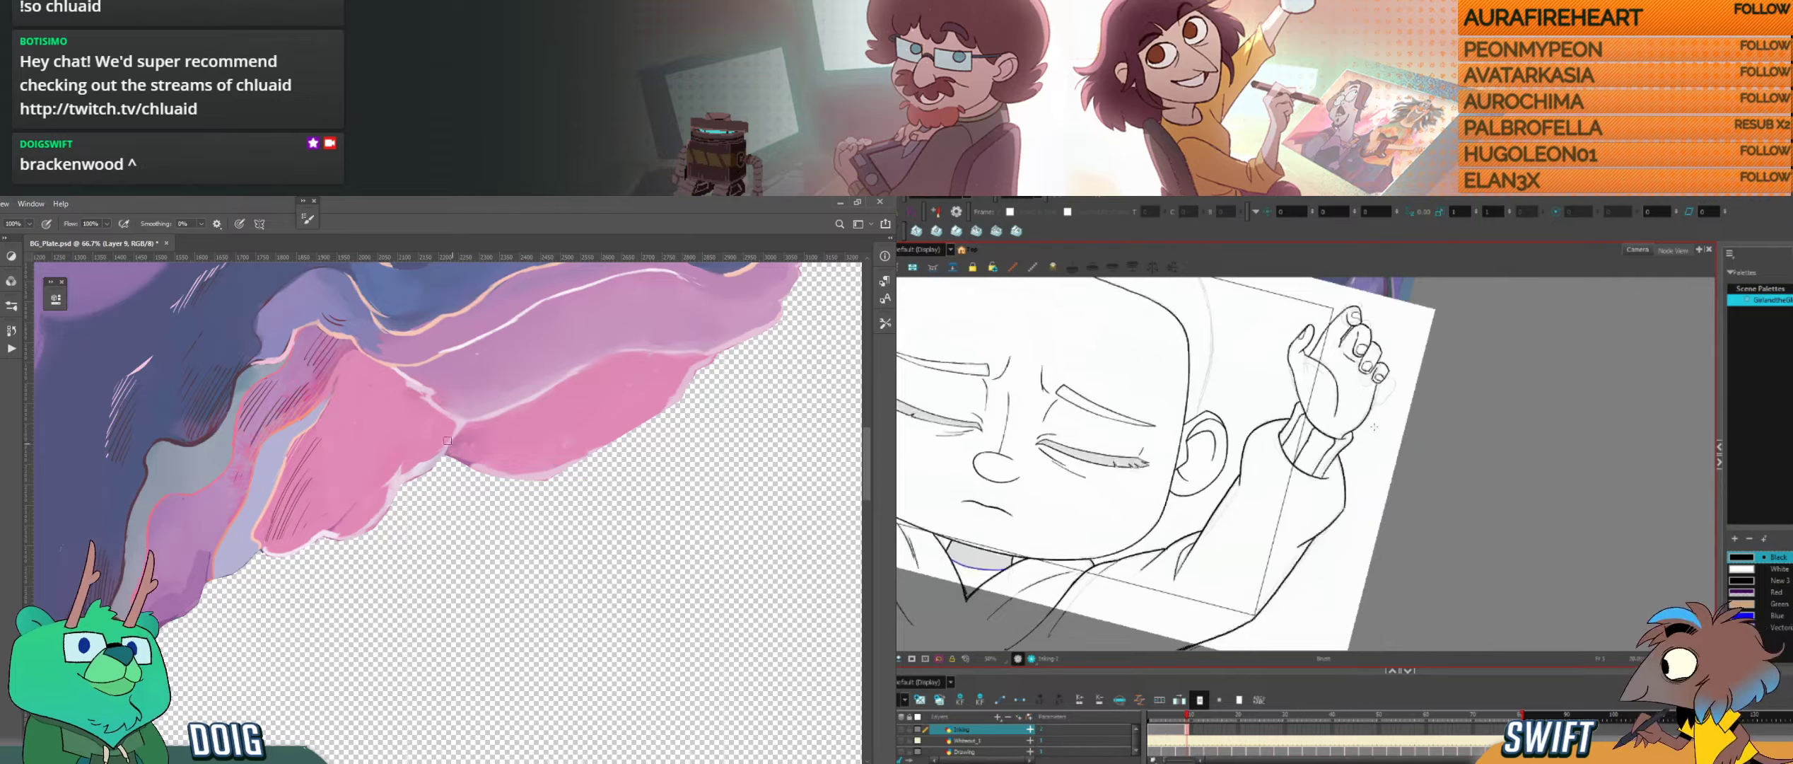
key(g)
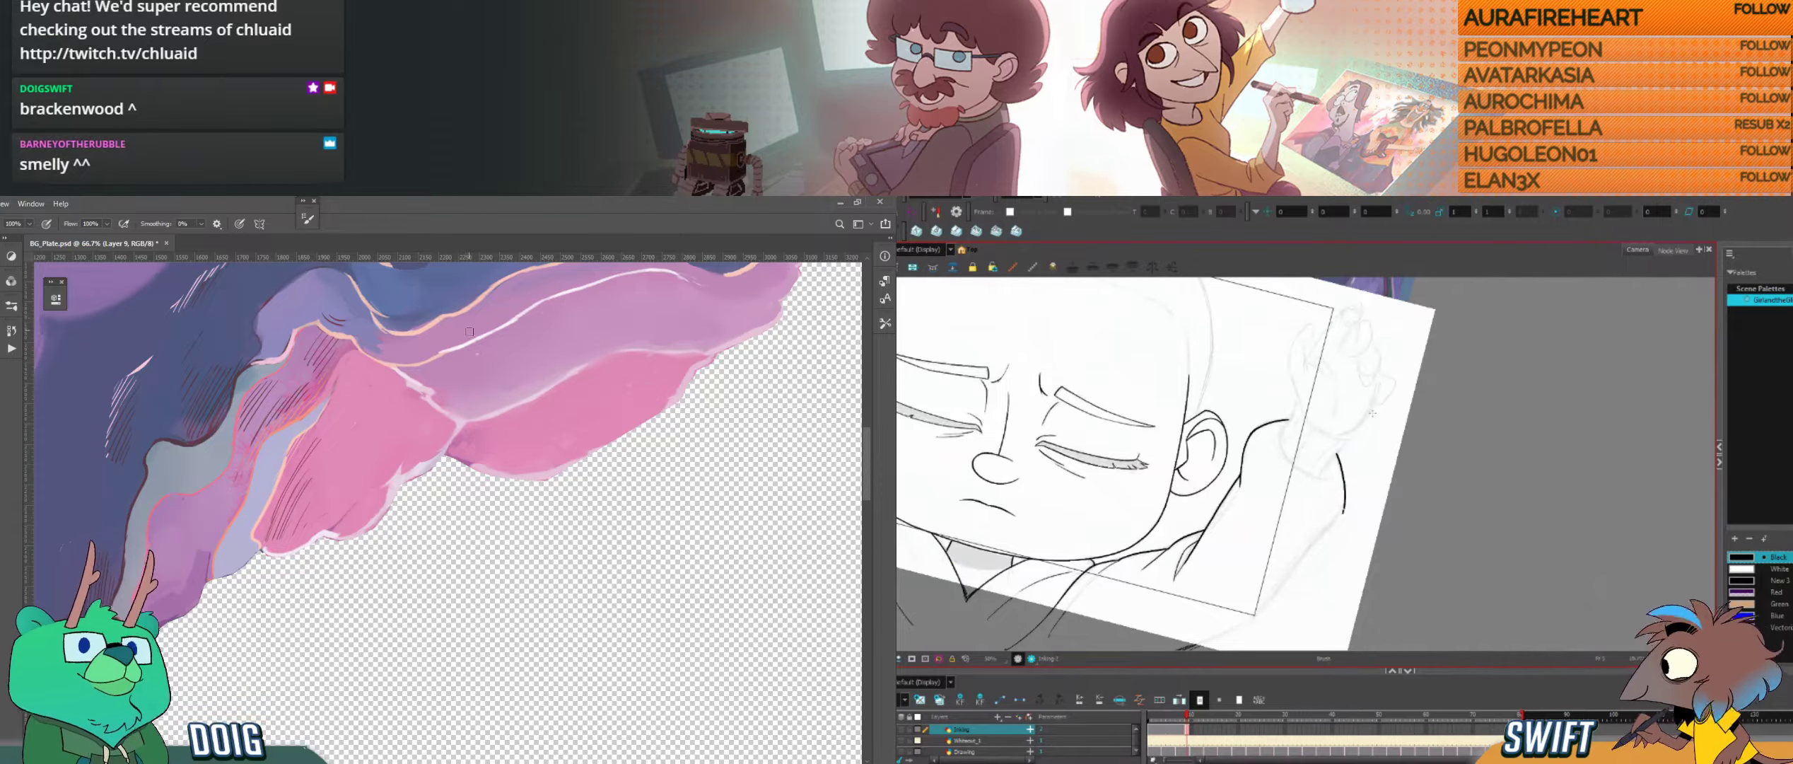
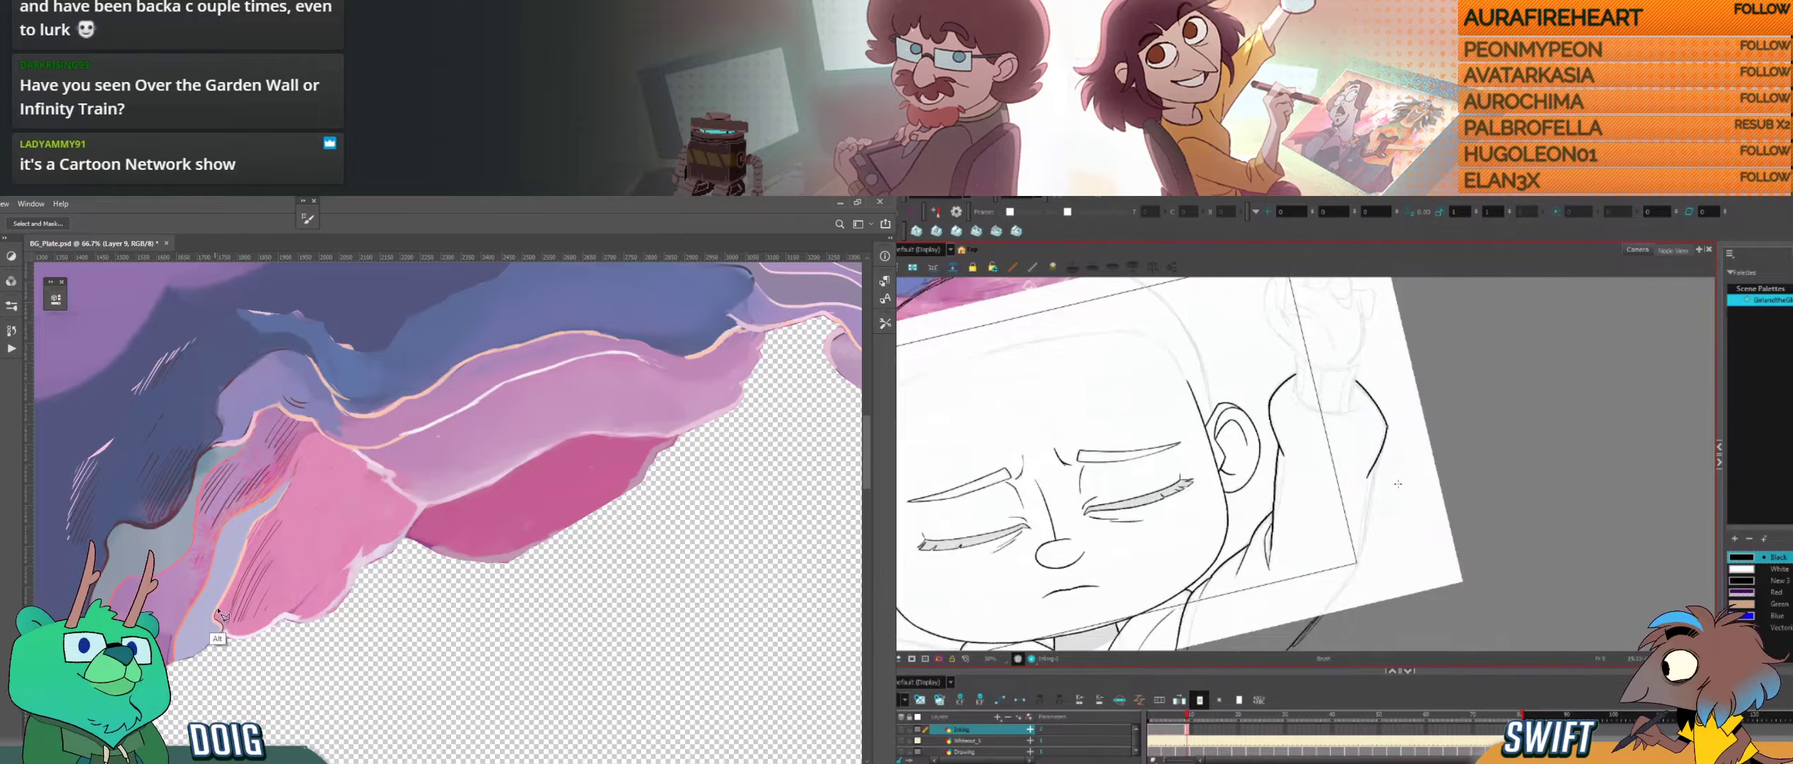
Step: Ink the raised sleeve's outer edge in Harmony and start a lasso selection along the lower pink shape's upper edge in Photoshop
drag(1364, 491, 1404, 452)
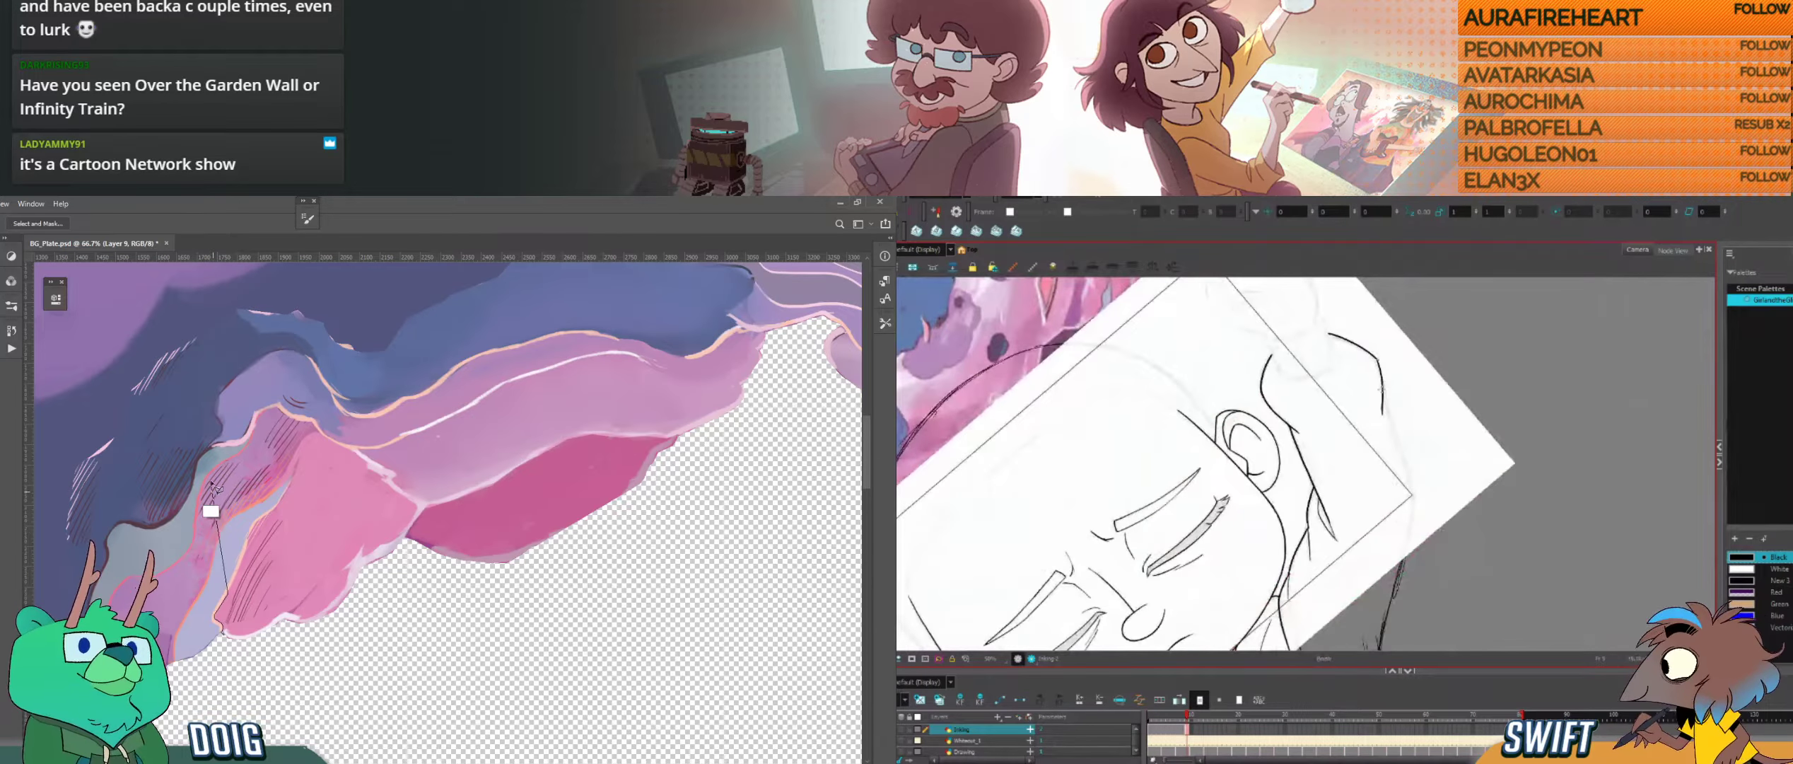
mouse_move(234, 583)
mouse_down()
mouse_move(304, 440)
mouse_move(382, 452)
mouse_move(388, 421)
mouse_up()
key(ctrl+alt)
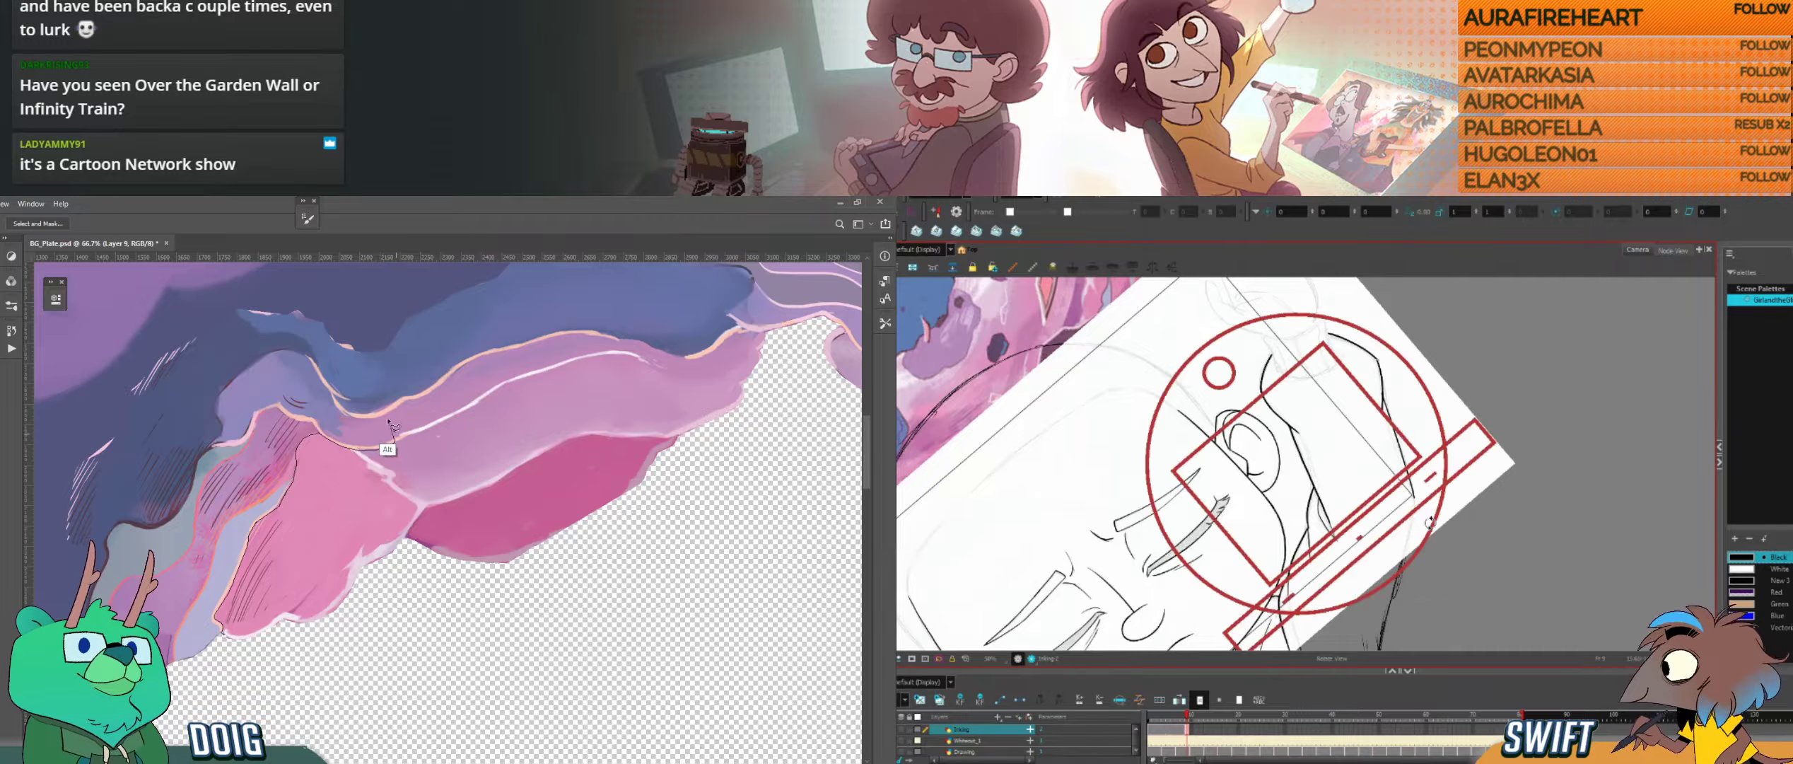
drag(1431, 523, 1428, 437)
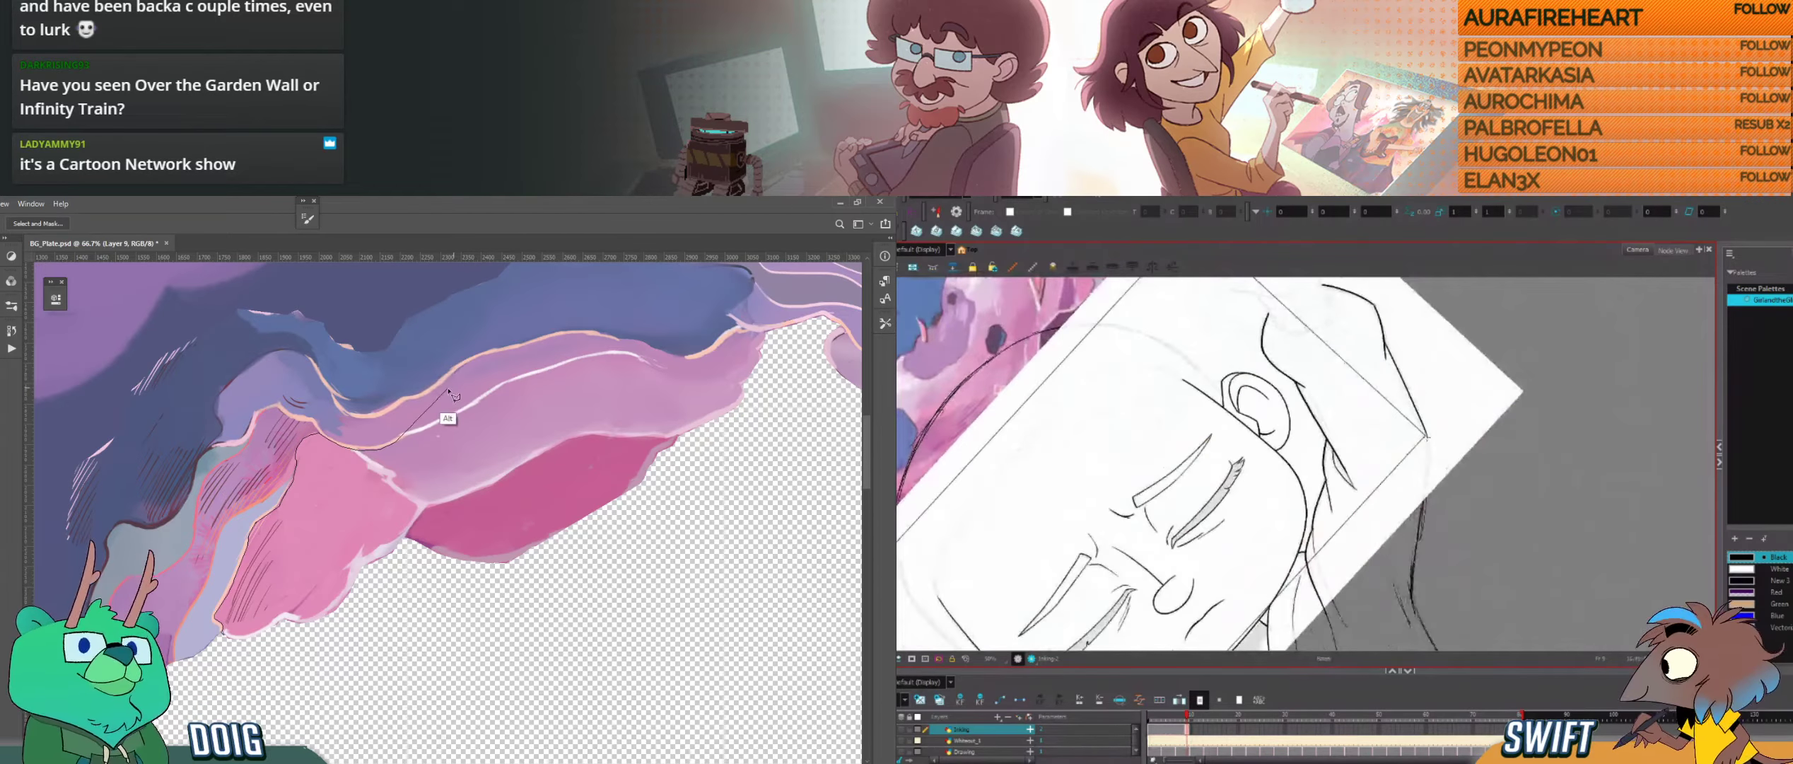
drag(1427, 437, 1415, 551)
Step: Extend the Photoshop lasso selection along the white highlight line, and redraw the lower outer edge of the raised sleeve in Harmony
alt+click(413, 437)
alt+click(433, 430)
alt+click(440, 428)
alt+click(464, 414)
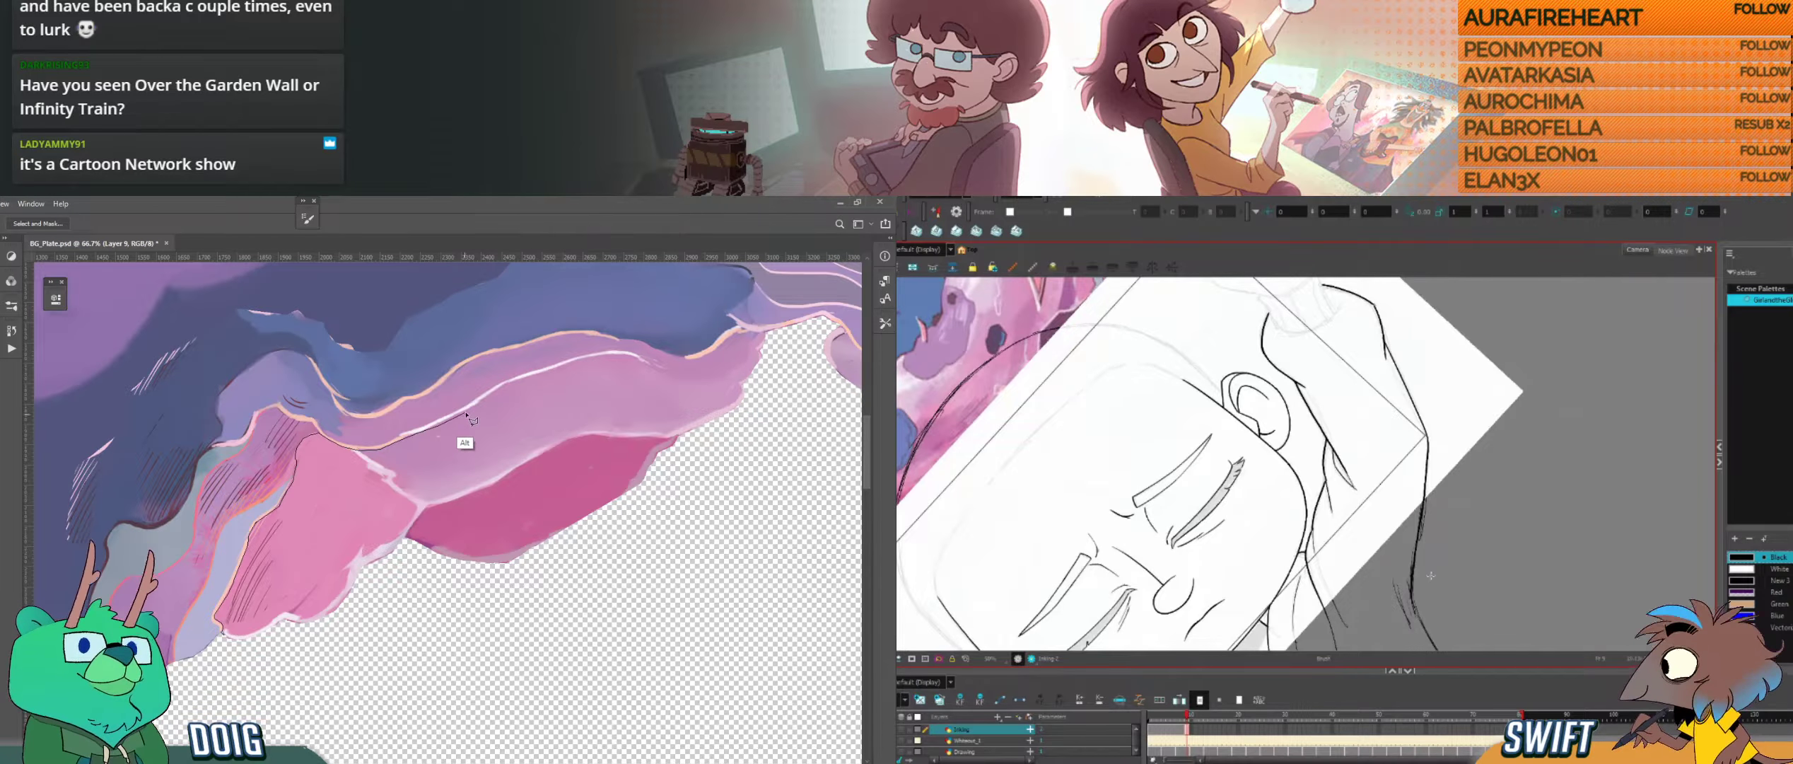
key(ctrl+z)
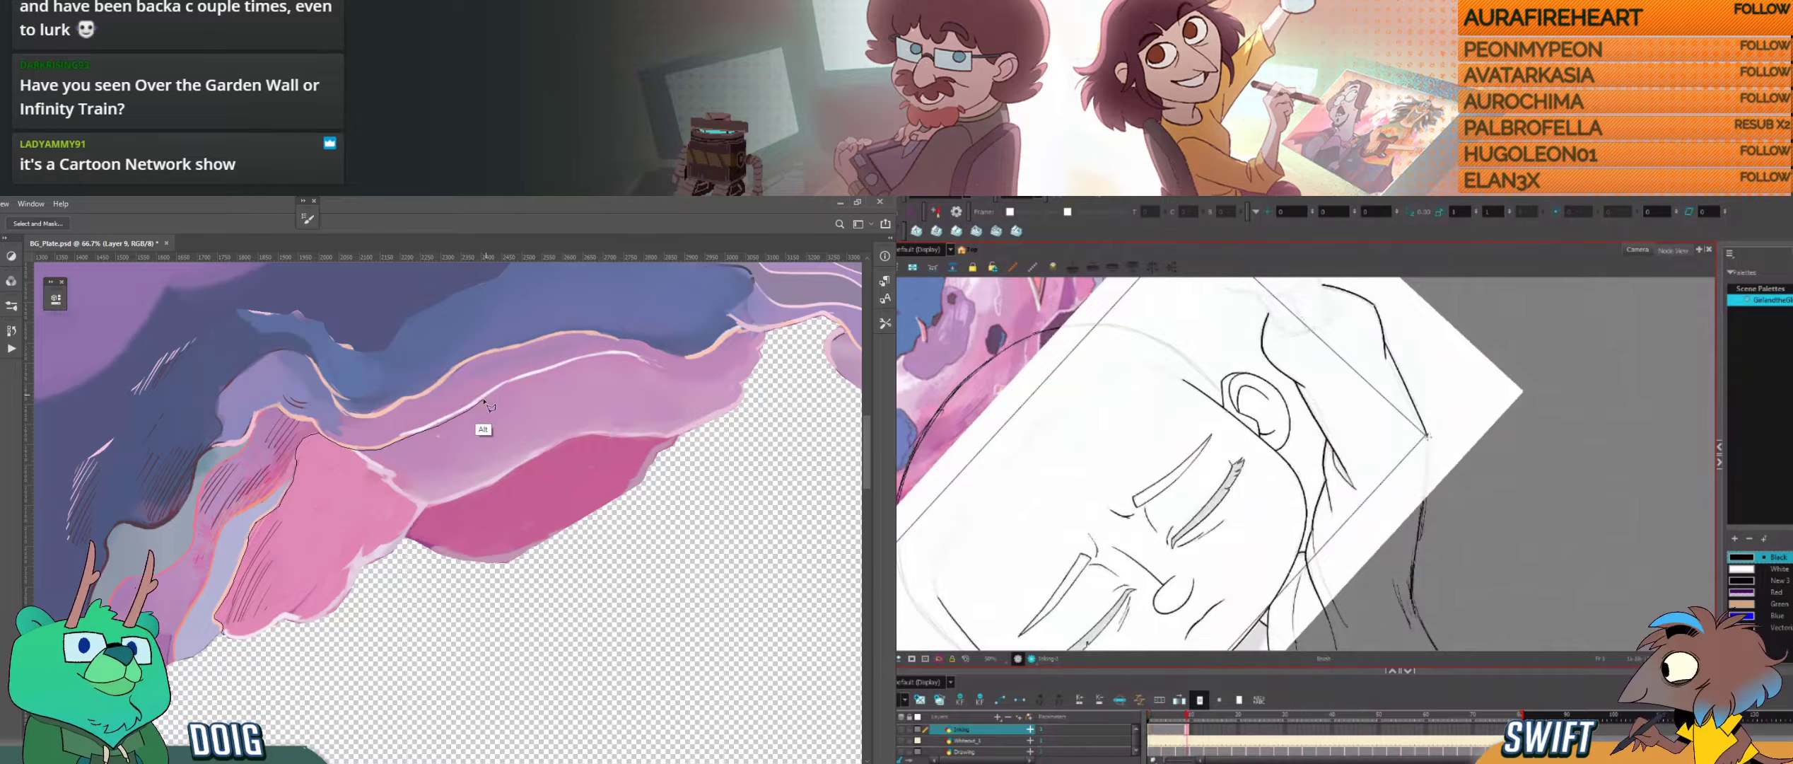
alt+click(485, 401)
alt+click(506, 385)
drag(1428, 437, 1415, 601)
Step: Continue the Photoshop lasso to the highlight line's far end, and compare the sleeve outline with the neighbouring drawing in Harmony
alt+click(528, 376)
alt+click(561, 367)
alt+click(588, 358)
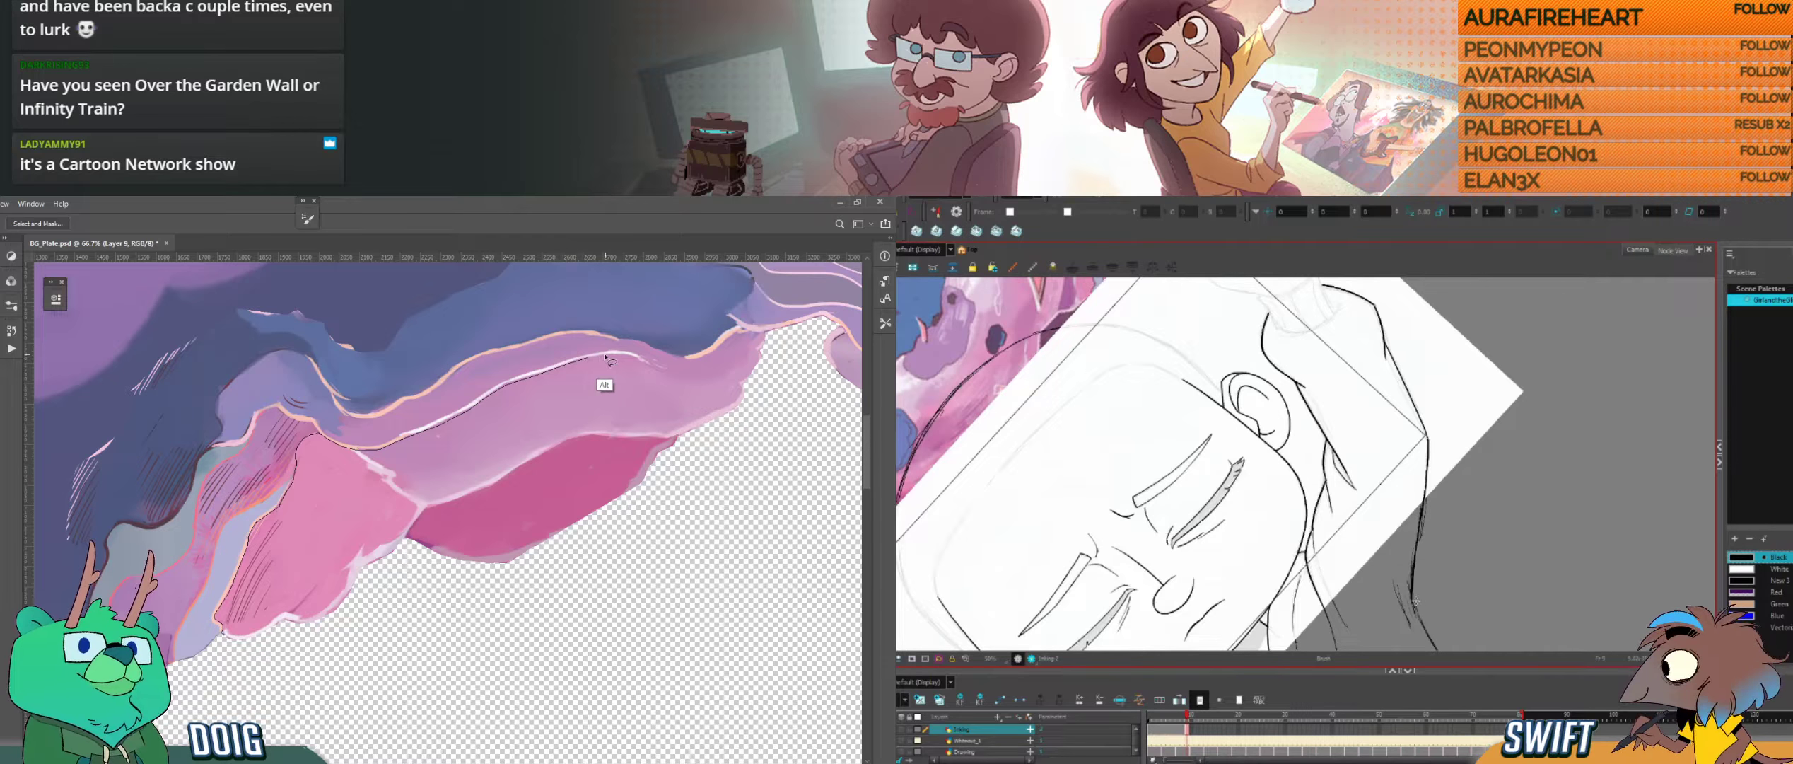
alt+click(606, 356)
alt+click(625, 356)
alt+click(649, 366)
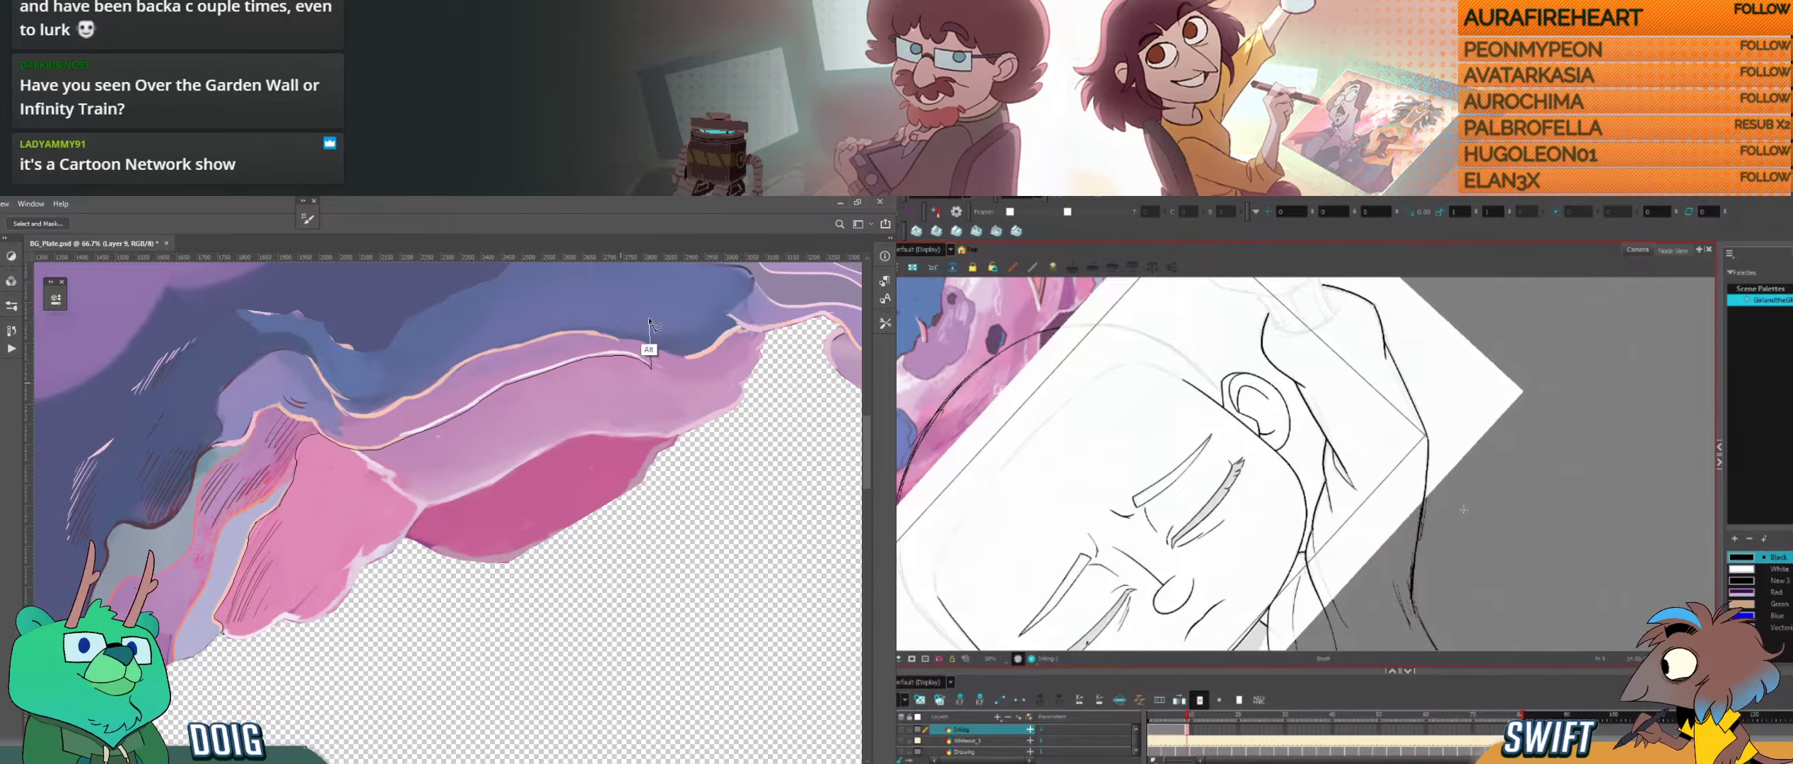
drag(1464, 509, 1400, 596)
drag(1401, 392, 1422, 425)
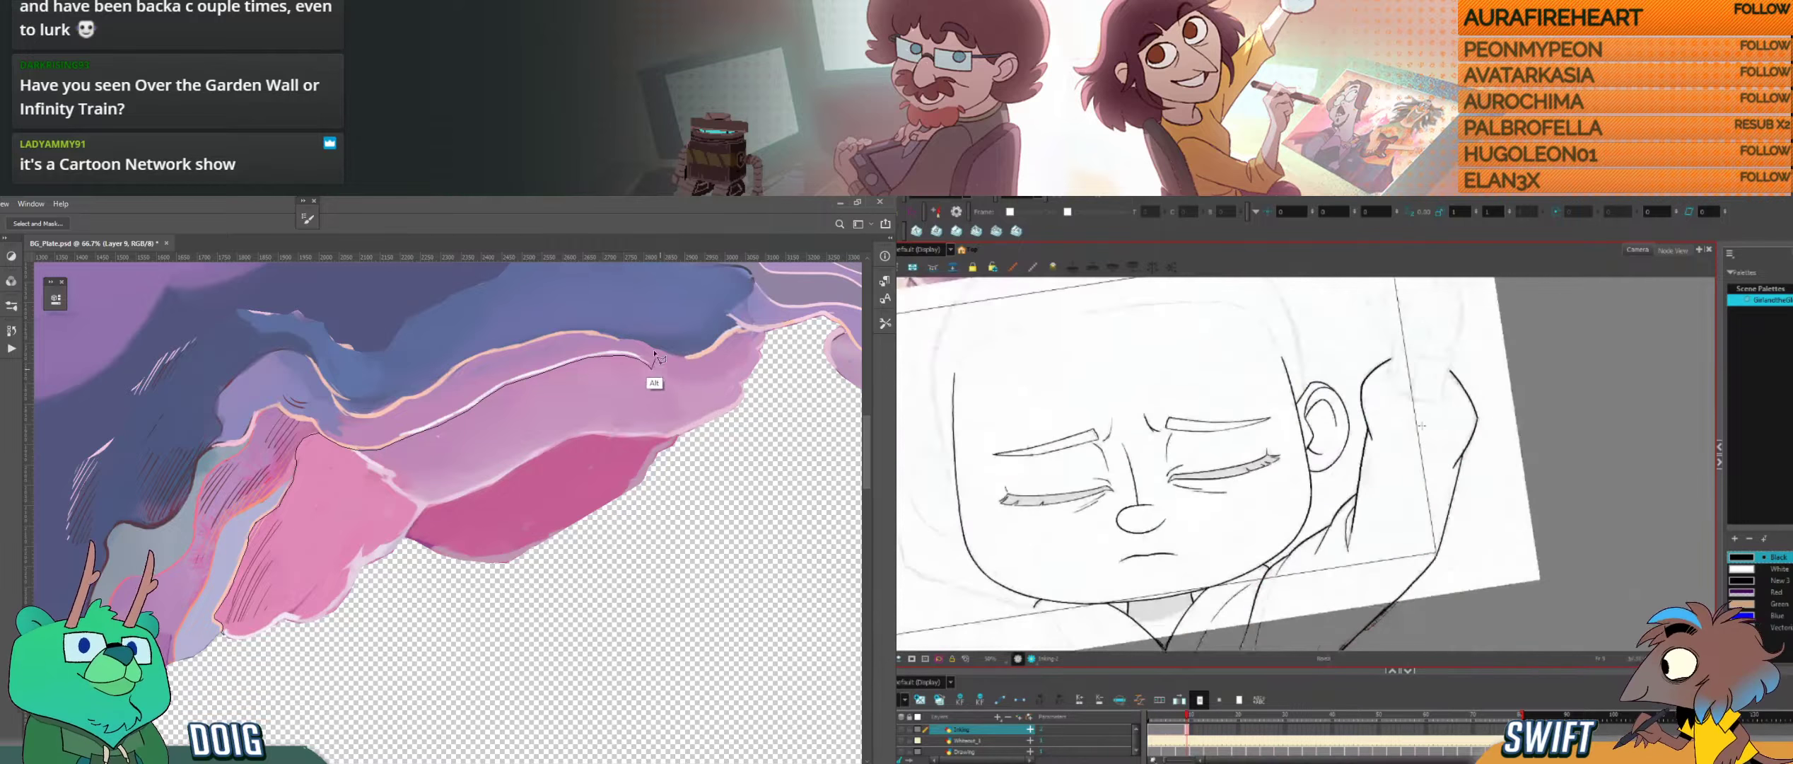
key(f)
key(g)
key(f)
key(g)
Step: Close the Photoshop lasso selection around the pink shapes bordering the hole while comparing the neighbouring drawings in Harmony
alt+click(674, 373)
alt+click(686, 372)
key(f)
key(g)
key(f)
alt+click(708, 354)
key(g)
key(f)
key(g)
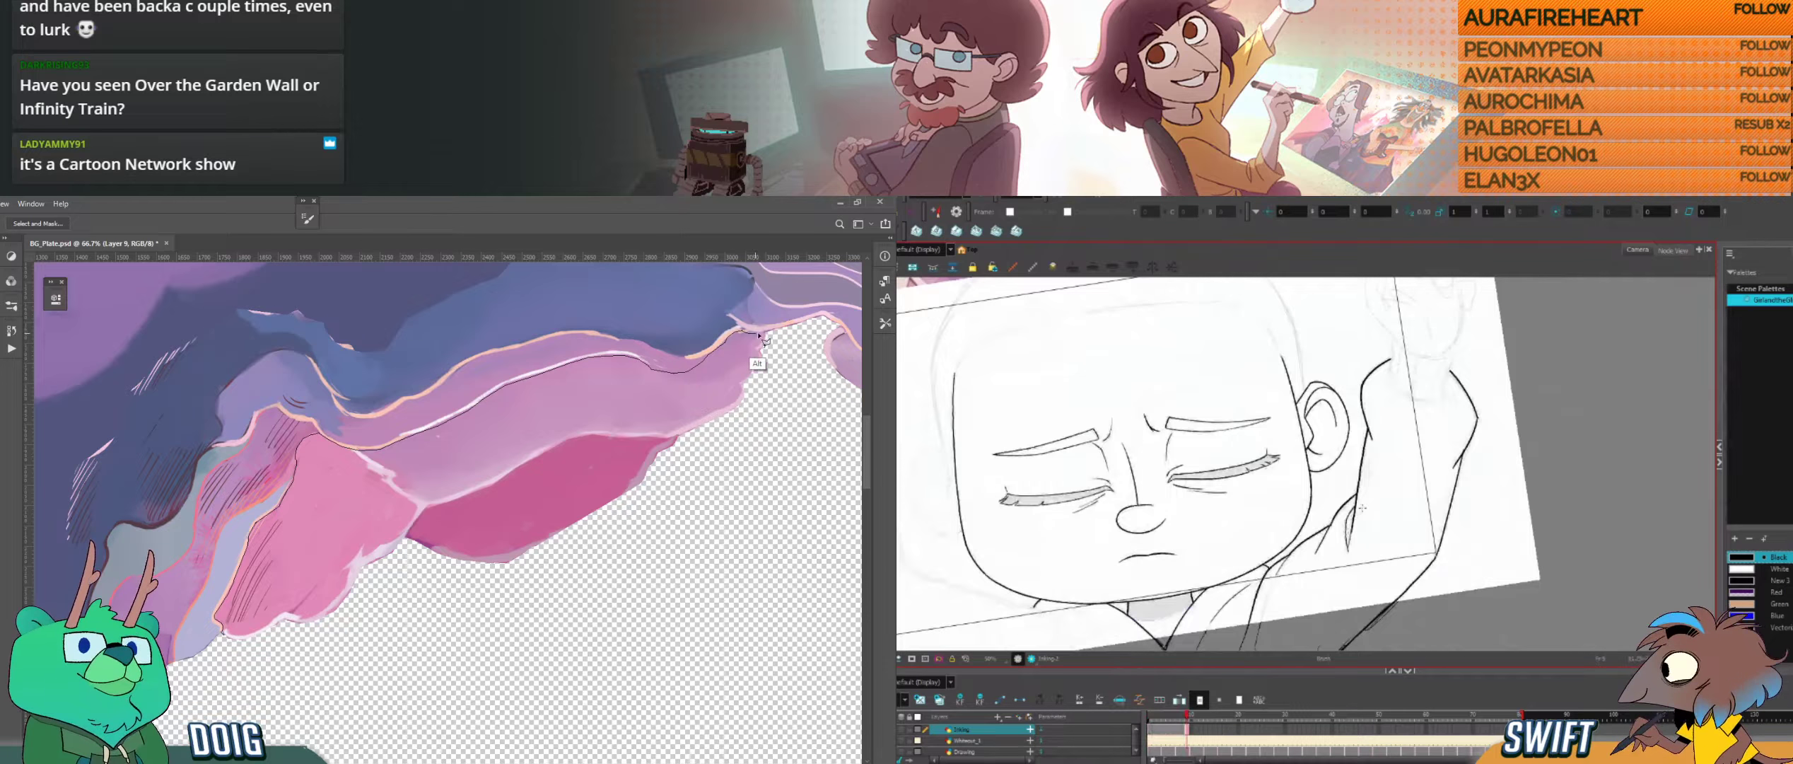
mouse_move(761, 336)
mouse_down()
mouse_move(785, 386)
mouse_move(681, 602)
mouse_move(613, 644)
mouse_move(291, 690)
mouse_move(223, 632)
mouse_up()
Step: Check and select the short fold line on the inner sleeve in Harmony, and clear the Photoshop selection
key(f)
key(g)
key(alt+s)
click(1350, 520)
key(ctrl+d)
key(alt+b)
key(ctrl+plus)
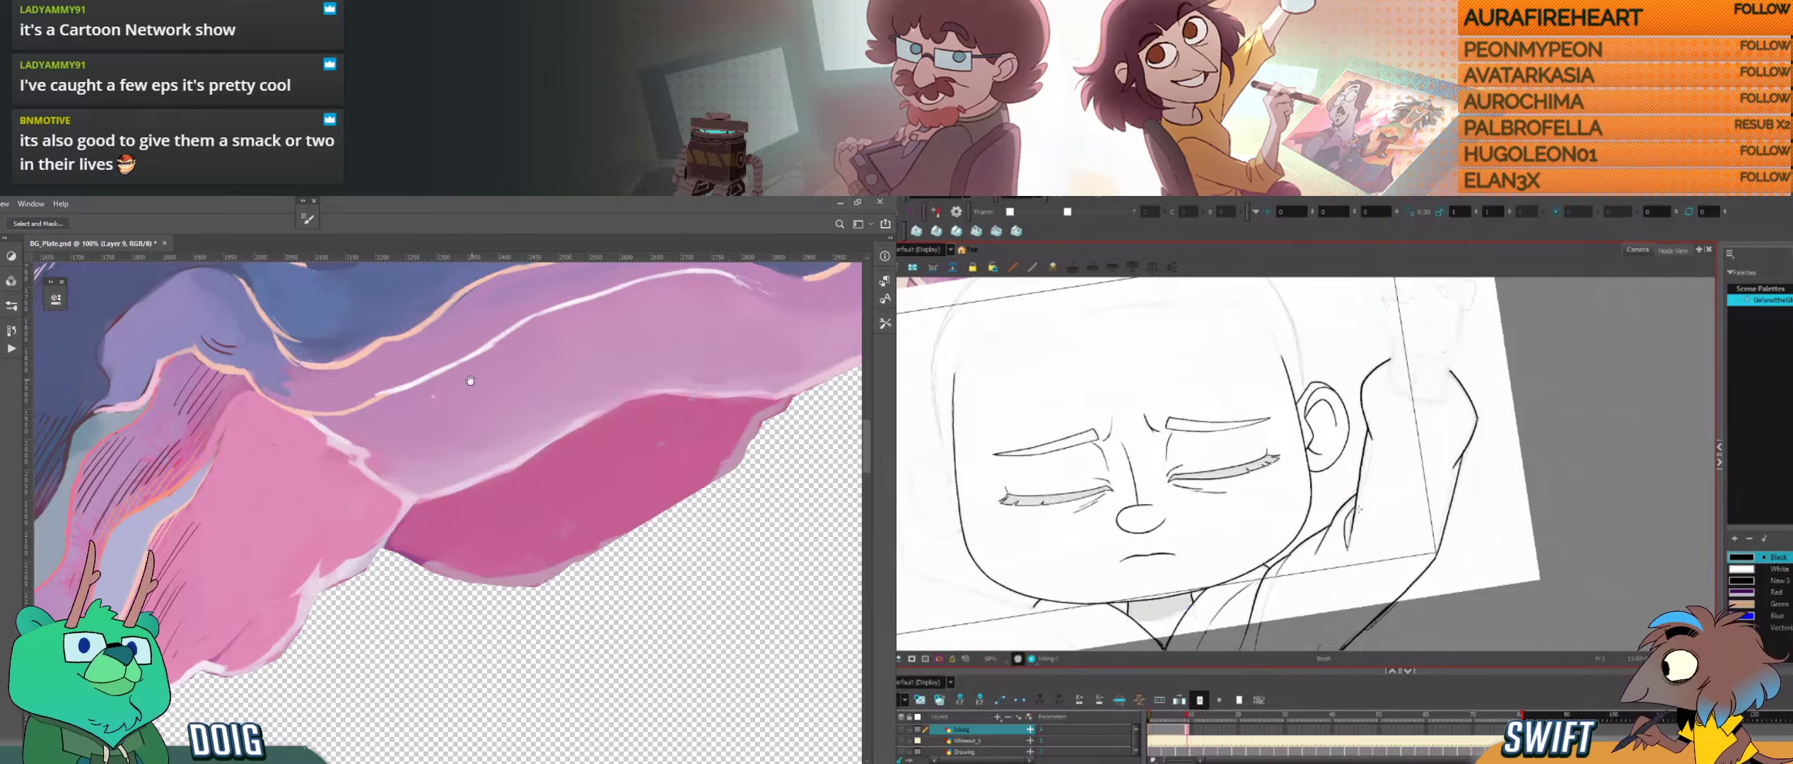
Step: Sample the purple band's colour and paint along its lower edge beside the transparent hole in Photoshop
drag(469, 381, 215, 523)
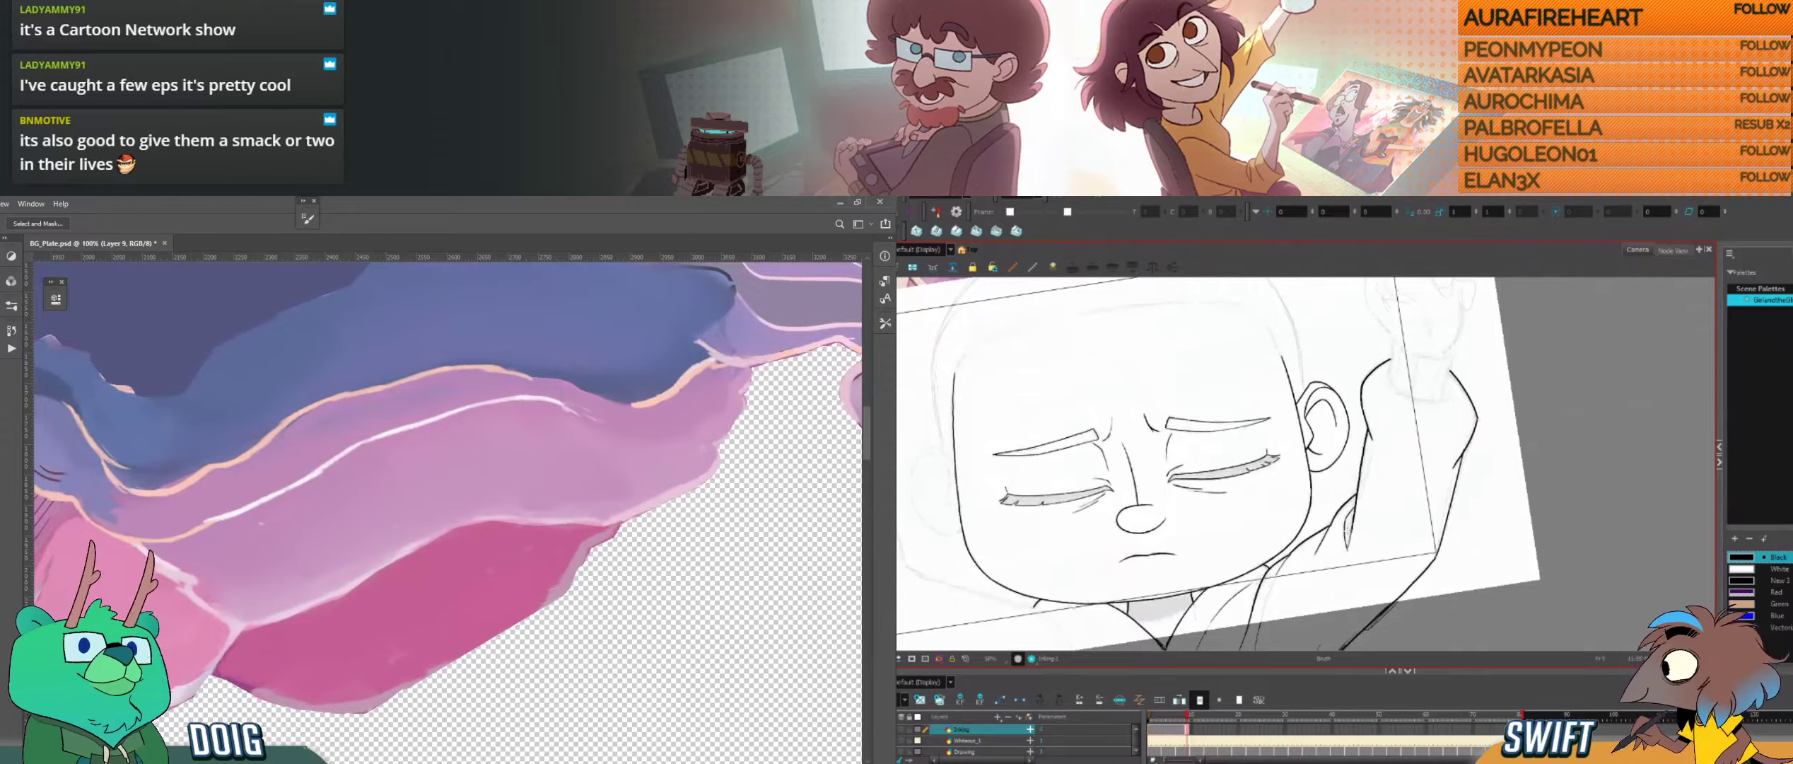
key(b)
alt+click(233, 502)
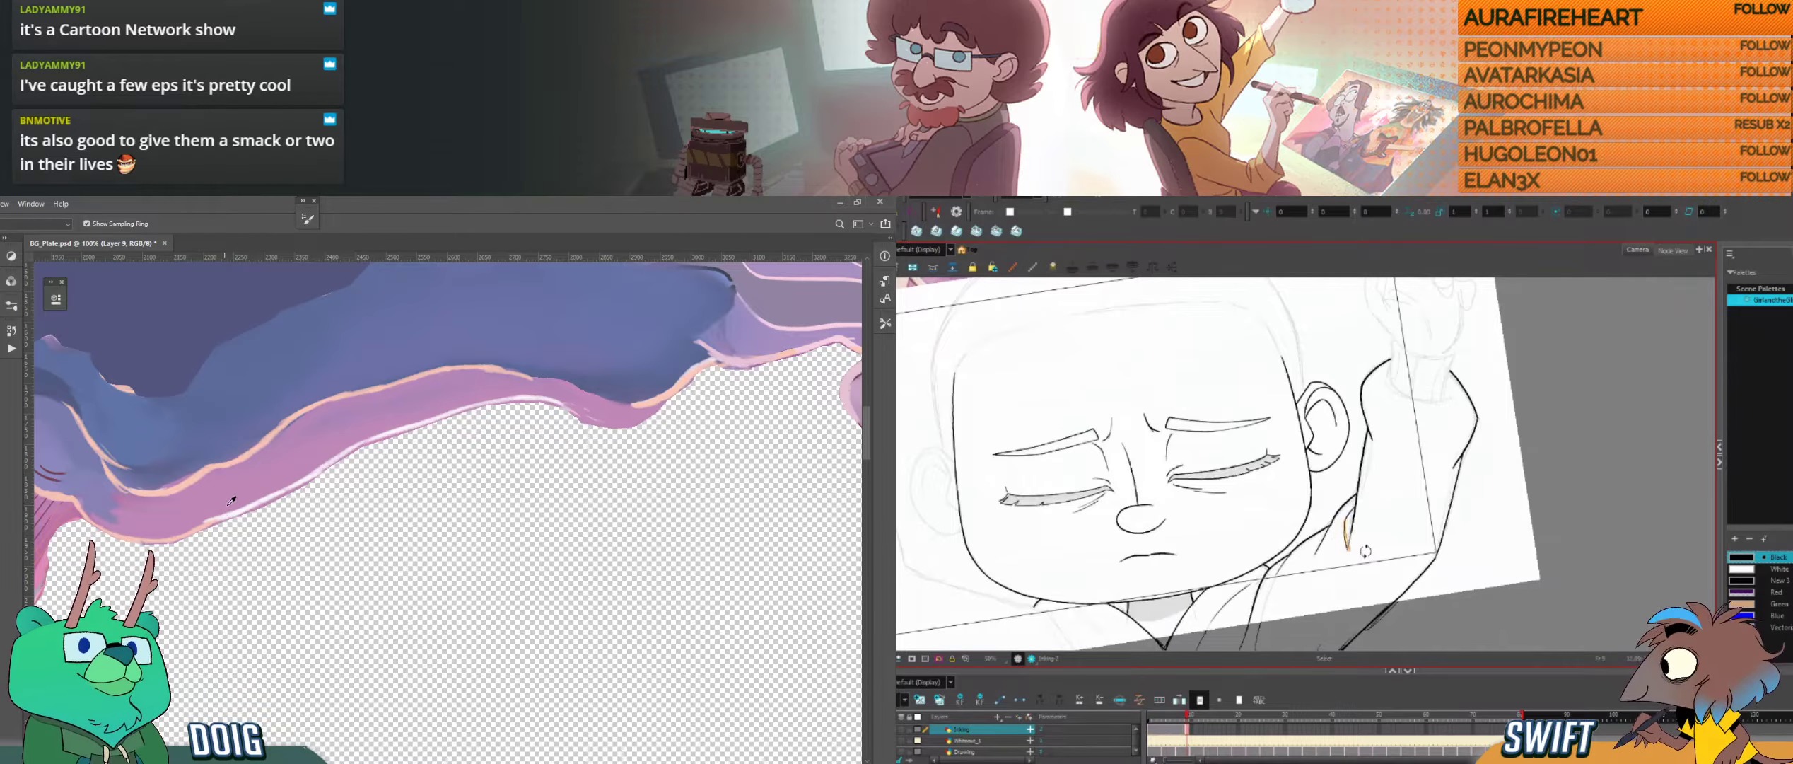
mouse_move(227, 522)
mouse_down()
mouse_move(460, 418)
mouse_move(534, 406)
mouse_up()
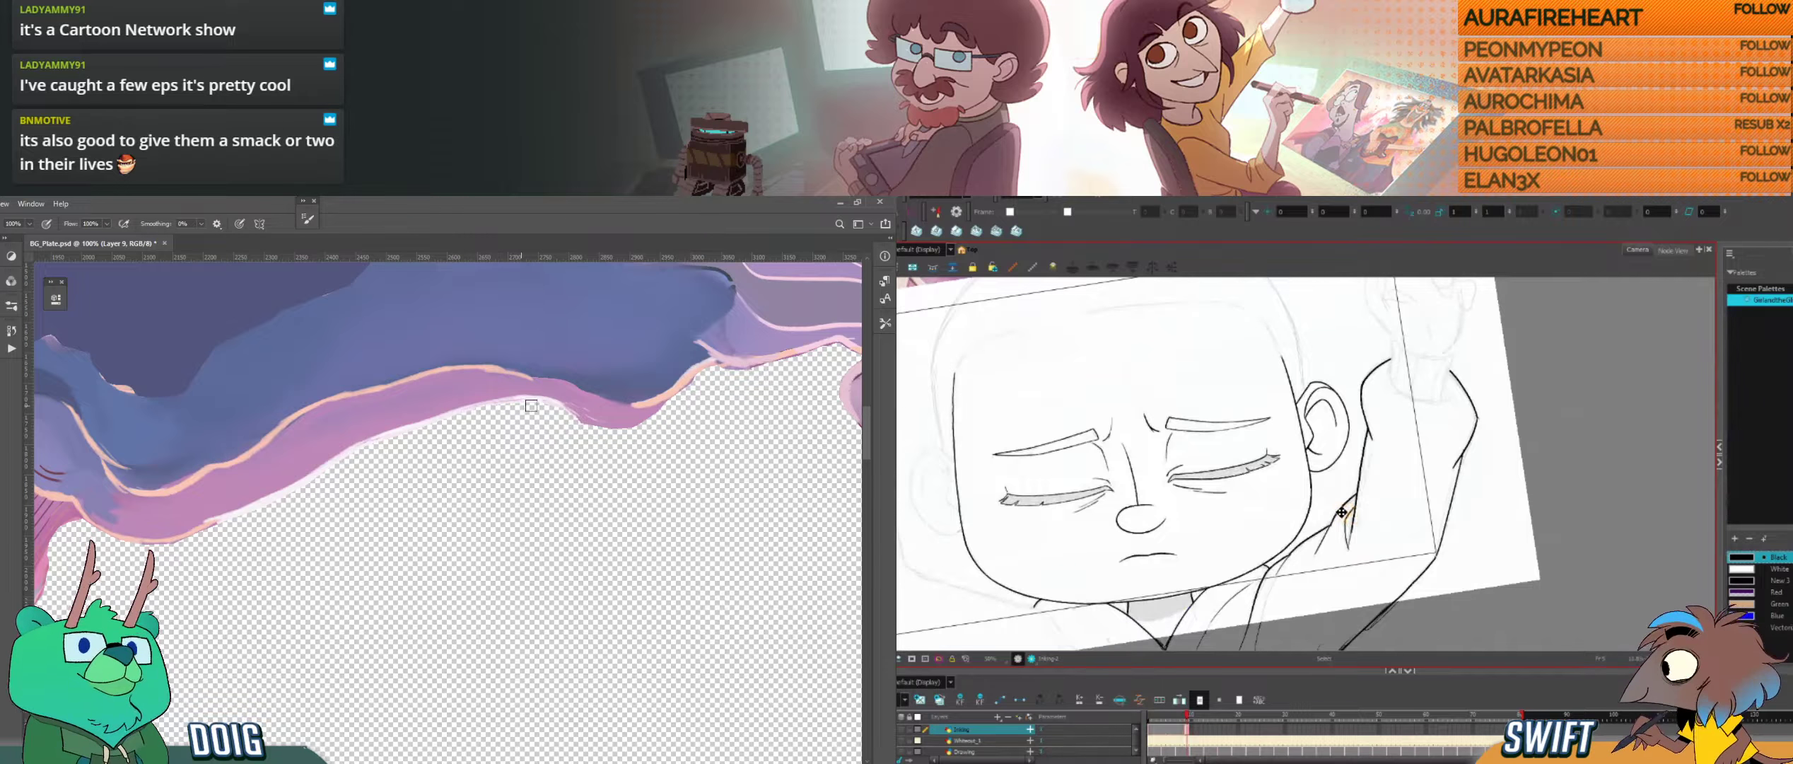
Step: Try deleting the selected fold on the raised sleeve in Harmony, undo the deletion, and return to the brush
key(Delete)
key(ctrl+z)
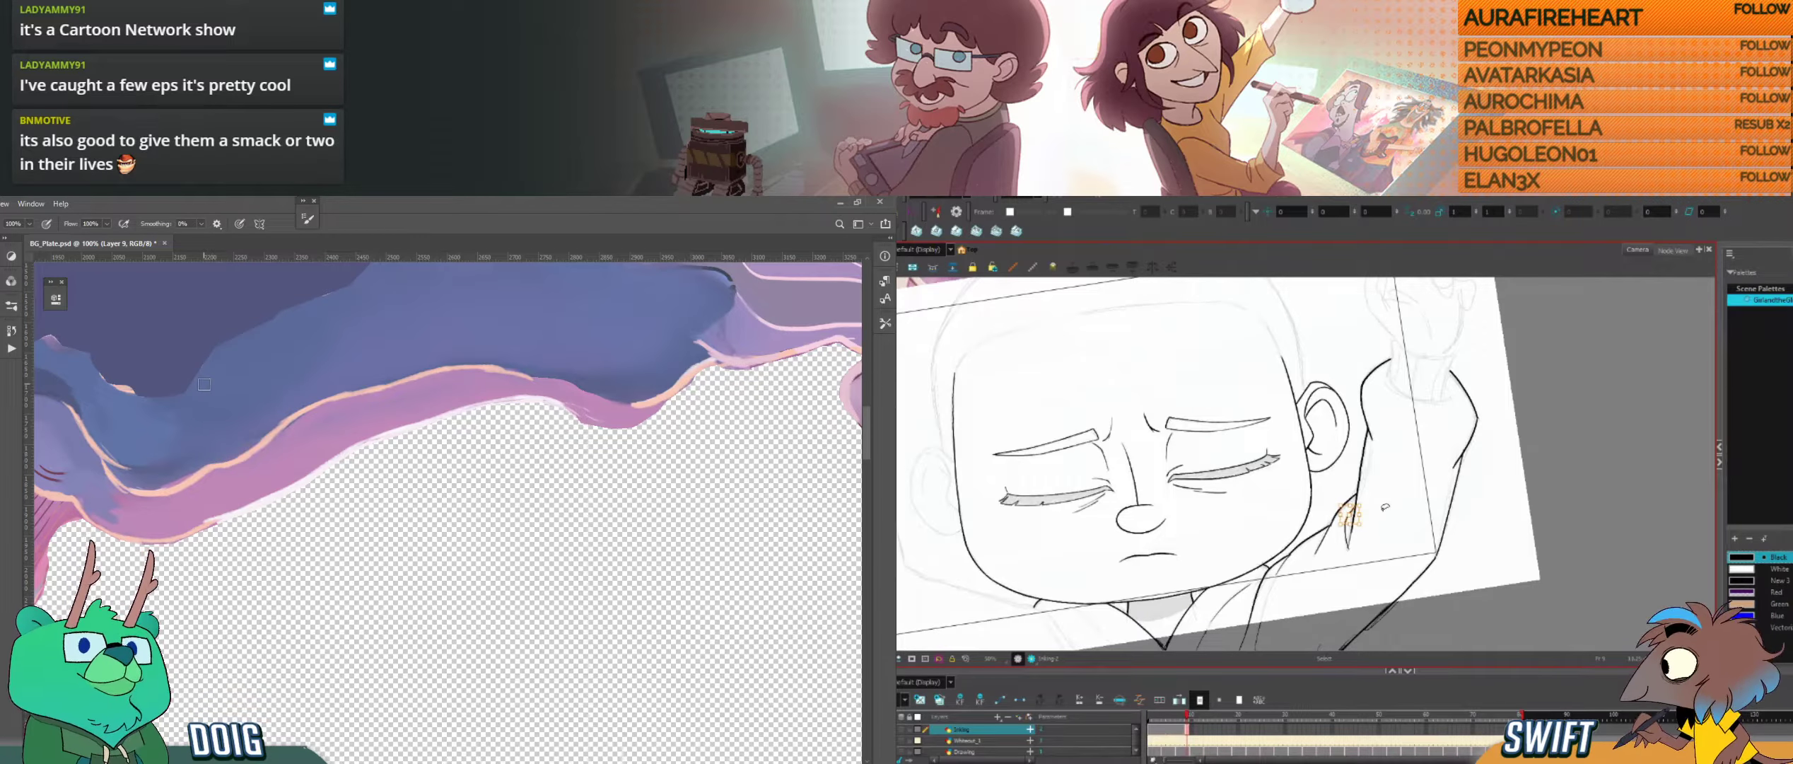
key(alt+b)
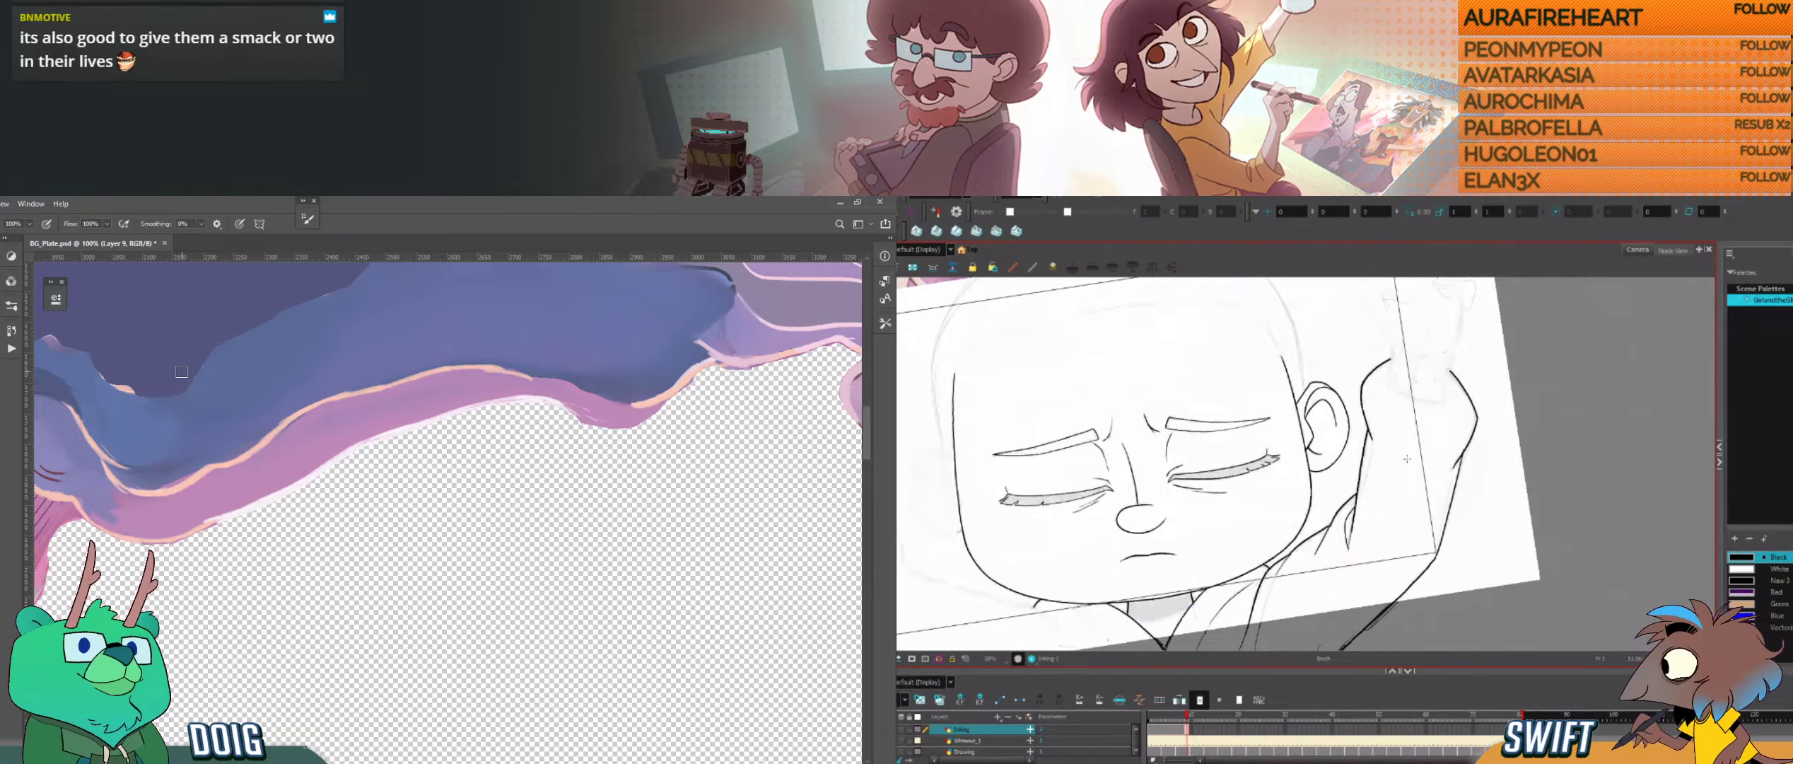
Step: Ink a short line for the opposite shoulder below the jaw in Harmony and compare it with the neighbouring drawing
drag(1314, 518, 1502, 471)
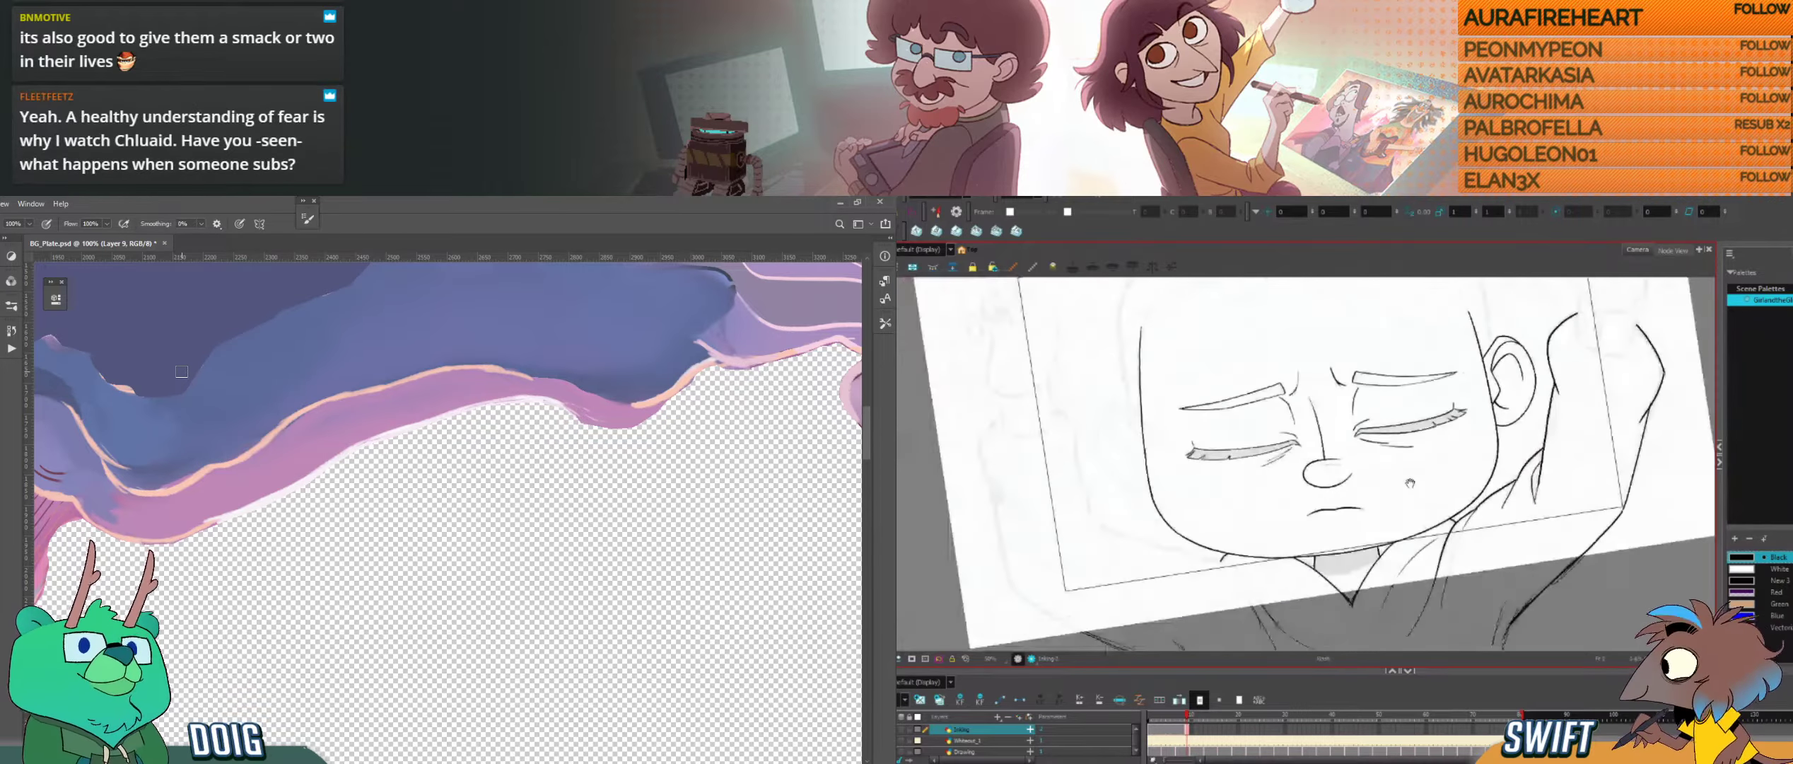
mouse_move(1357, 526)
mouse_down()
mouse_move(1386, 452)
mouse_move(1343, 495)
mouse_up()
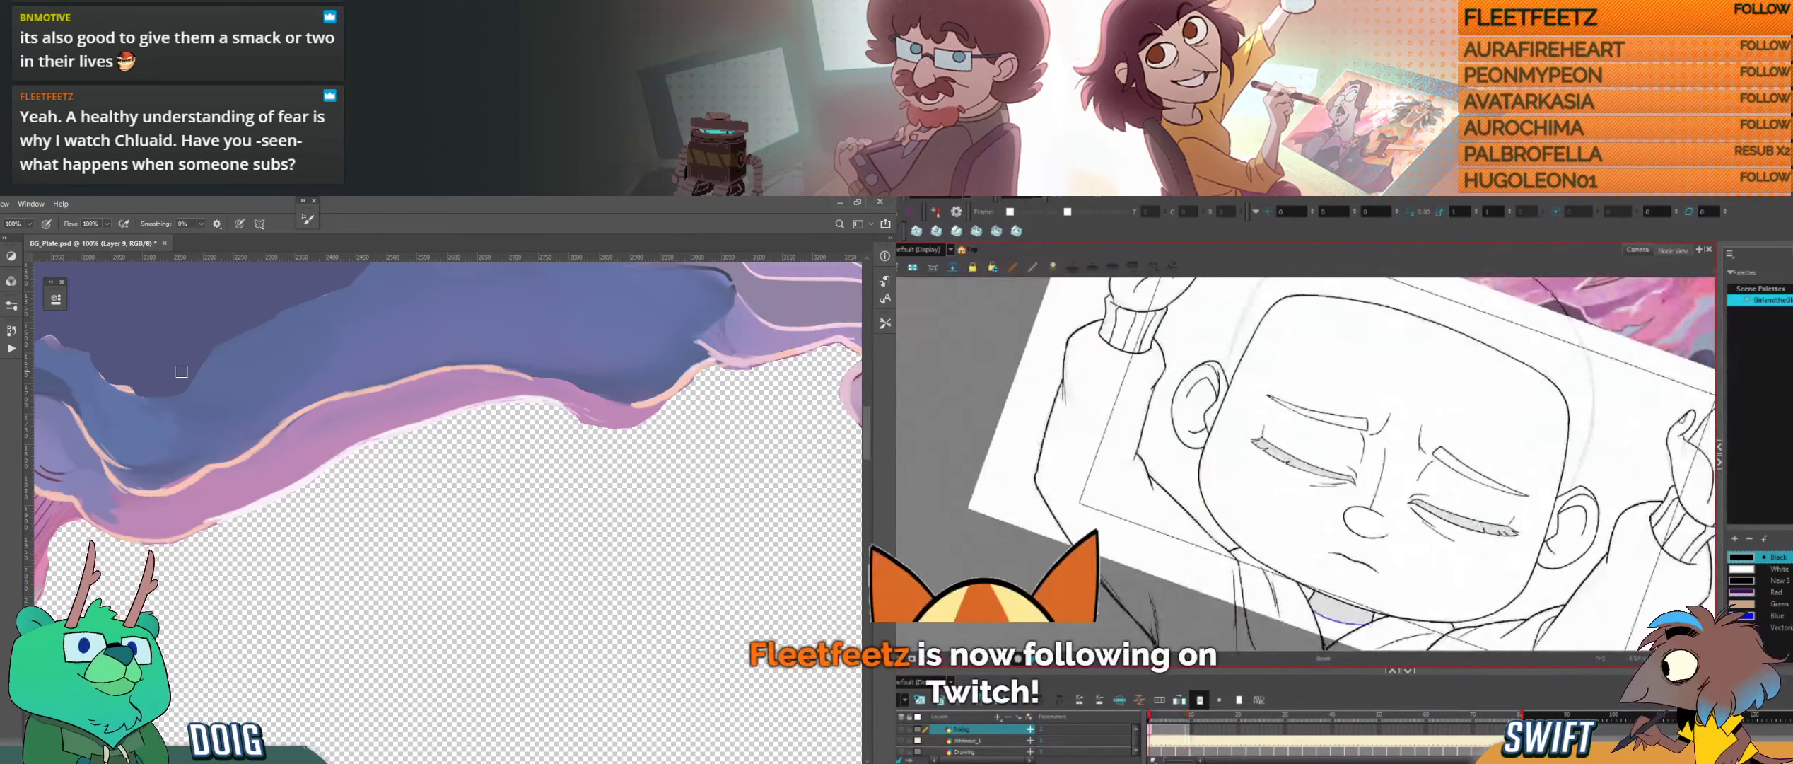
key(2)
key(f)
key(g)
key(f)
key(g)
key(f)
key(g)
Step: Select and adjust the short shoulder line below the jaw in Harmony, and rotate the canvas for inking
key(alt+s)
click(1269, 581)
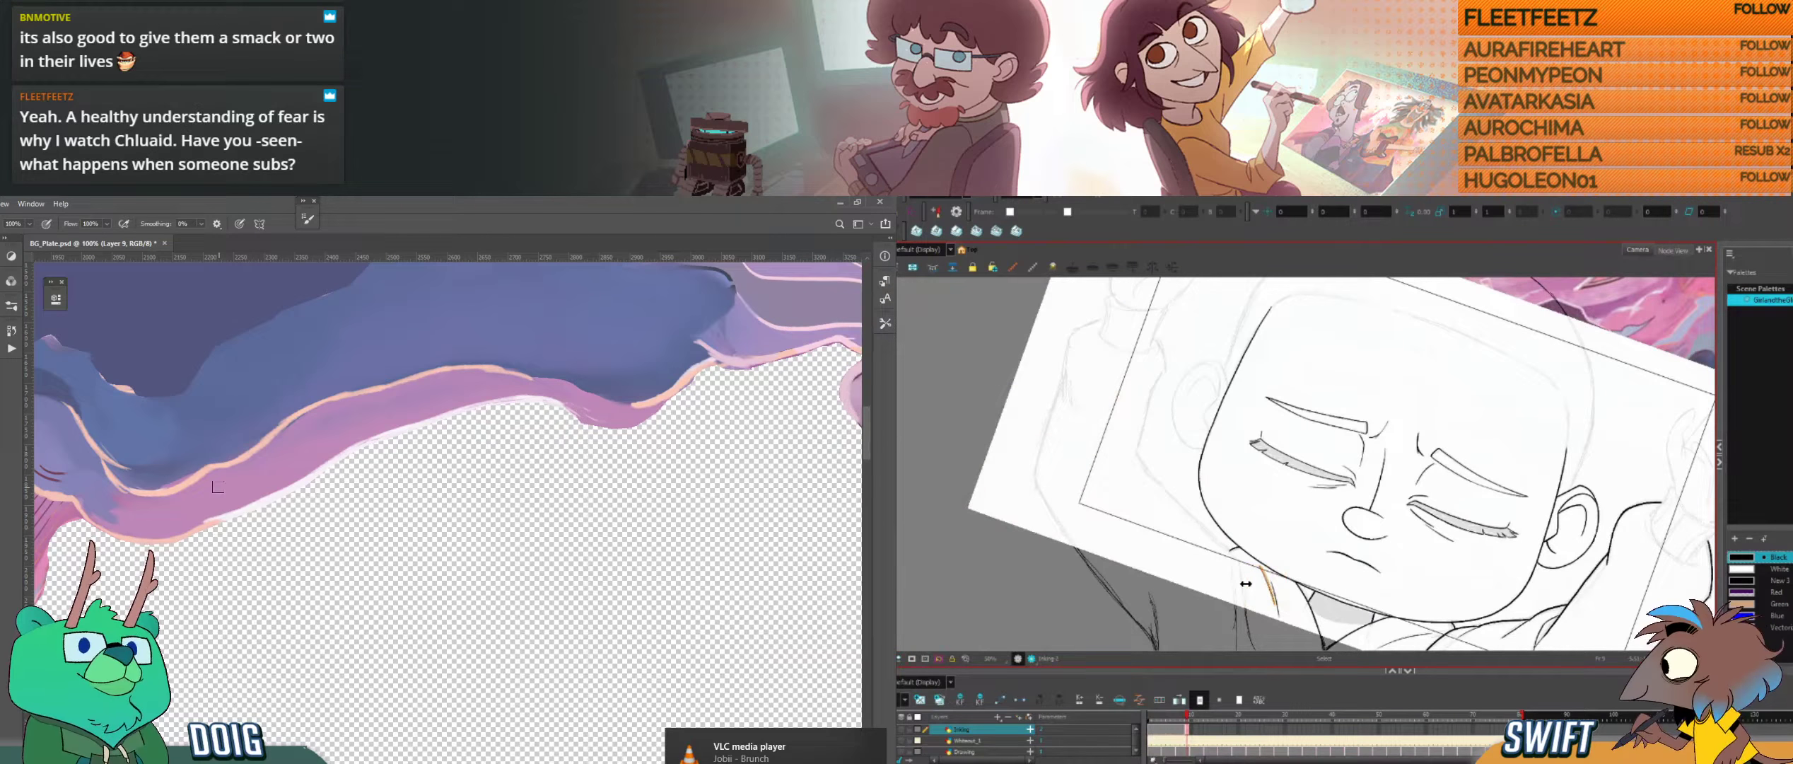
click(1339, 534)
key(ctrl+alt)
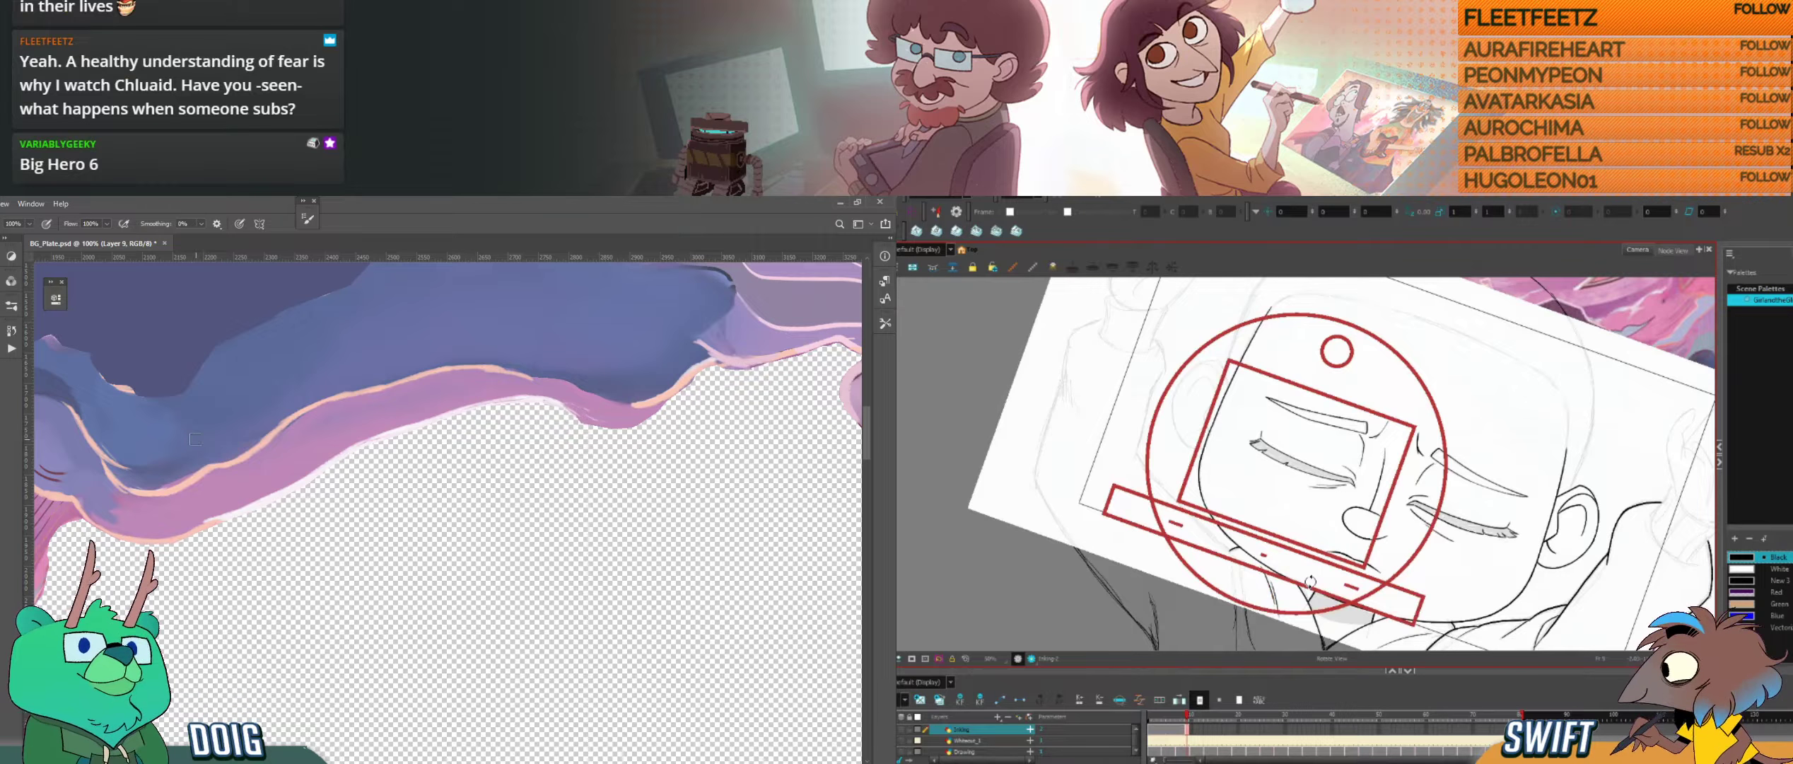
drag(1310, 581, 1355, 567)
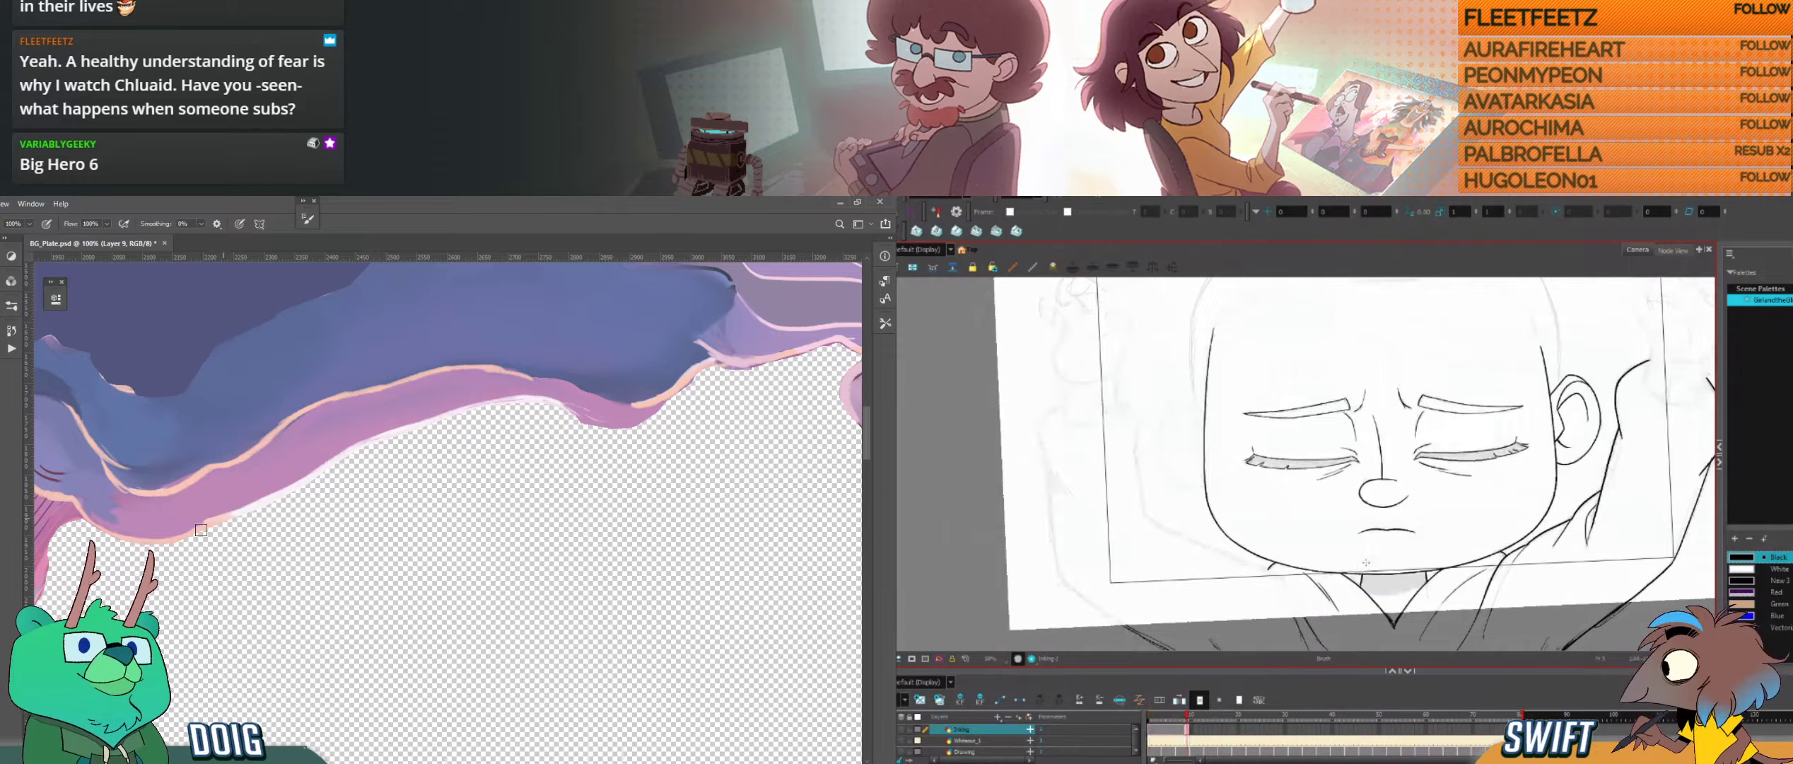
Step: Touch up the purple band's lower edge near its bend in Photoshop and refine the shoulder line below the jaw in Harmony
drag(214, 522, 246, 510)
mouse_move(1362, 564)
mouse_down()
mouse_move(1386, 550)
mouse_move(1321, 578)
mouse_up()
drag(136, 465, 281, 463)
drag(1321, 577, 1343, 591)
drag(282, 463, 360, 499)
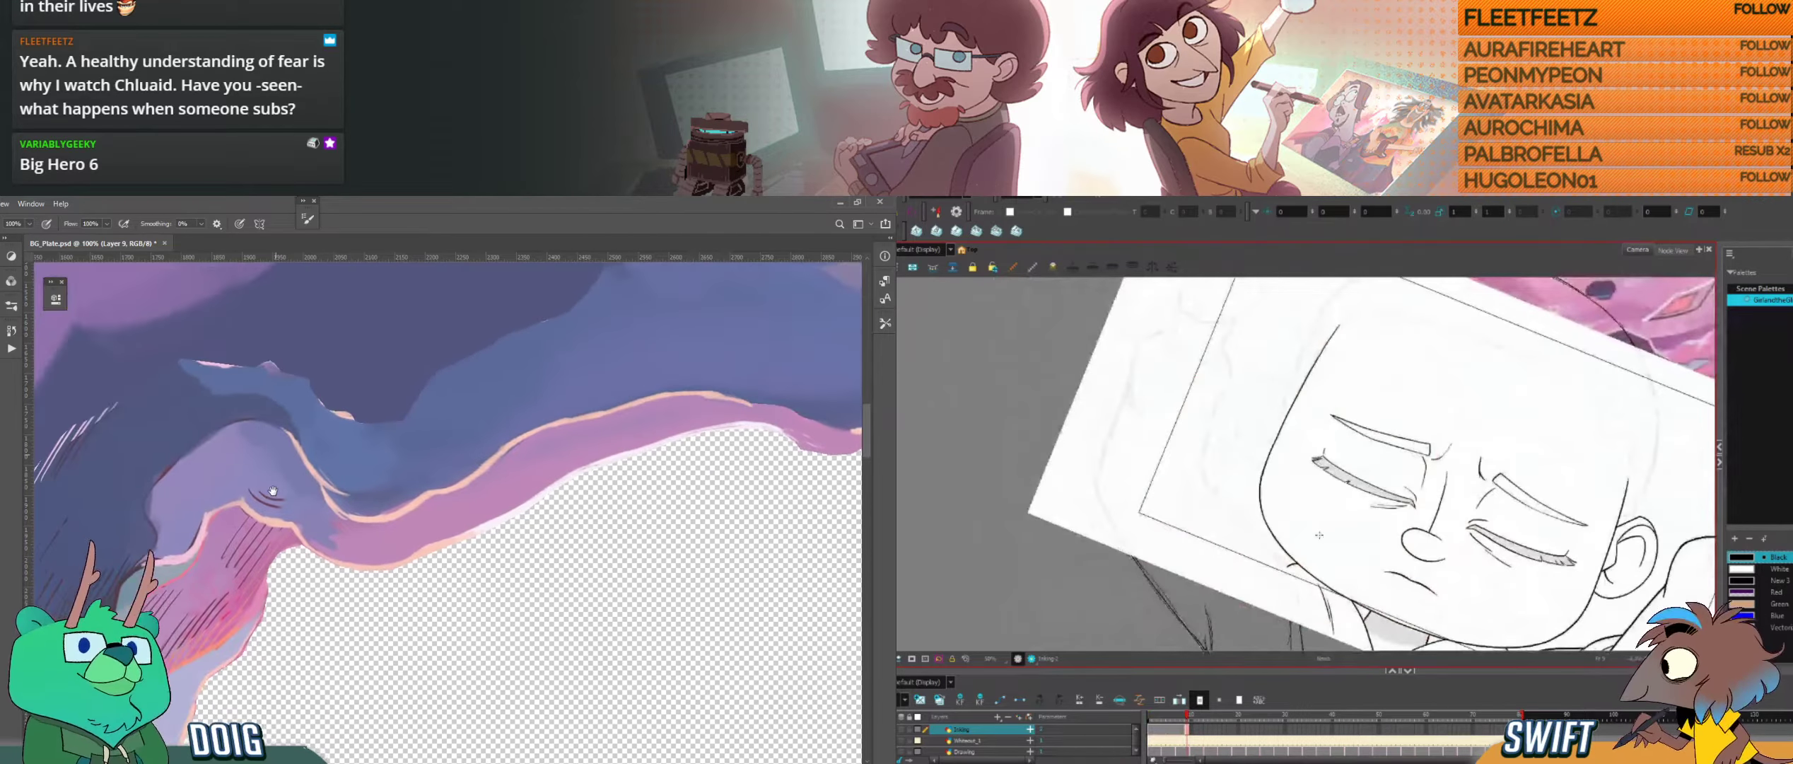
Step: Ink a short stroke for the upper inner line of the opposite raised sleeve in Harmony
drag(1294, 572, 1252, 558)
drag(1252, 495, 1286, 574)
drag(1243, 502, 1243, 550)
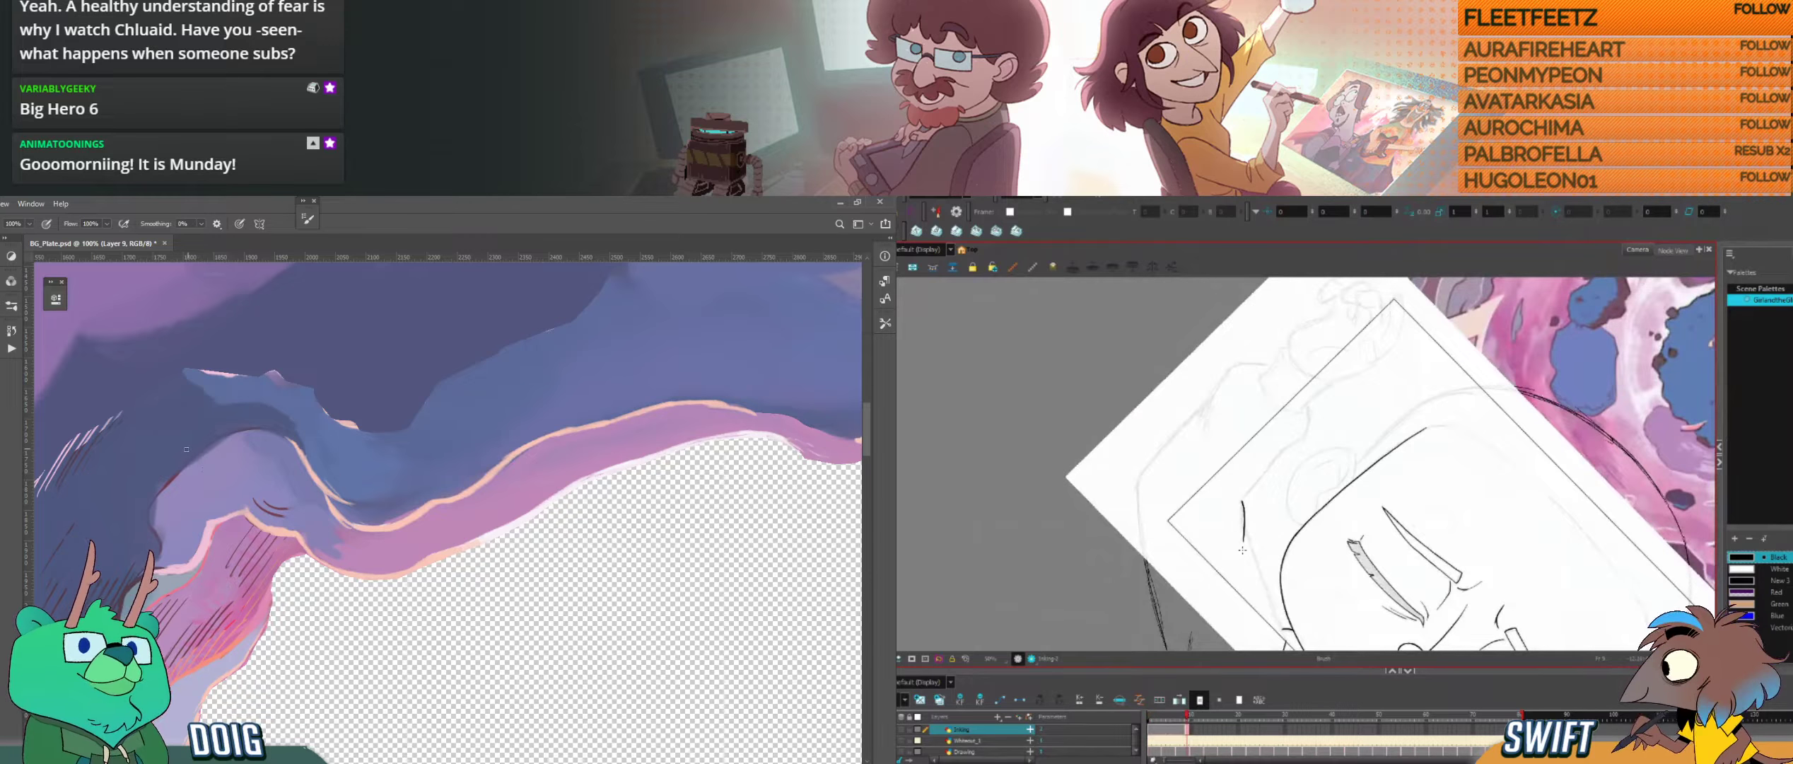
Step: Adjust the short sleeve stroke in Harmony while painting the edge where the purple band dips into the hole in Photoshop
drag(365, 494, 273, 497)
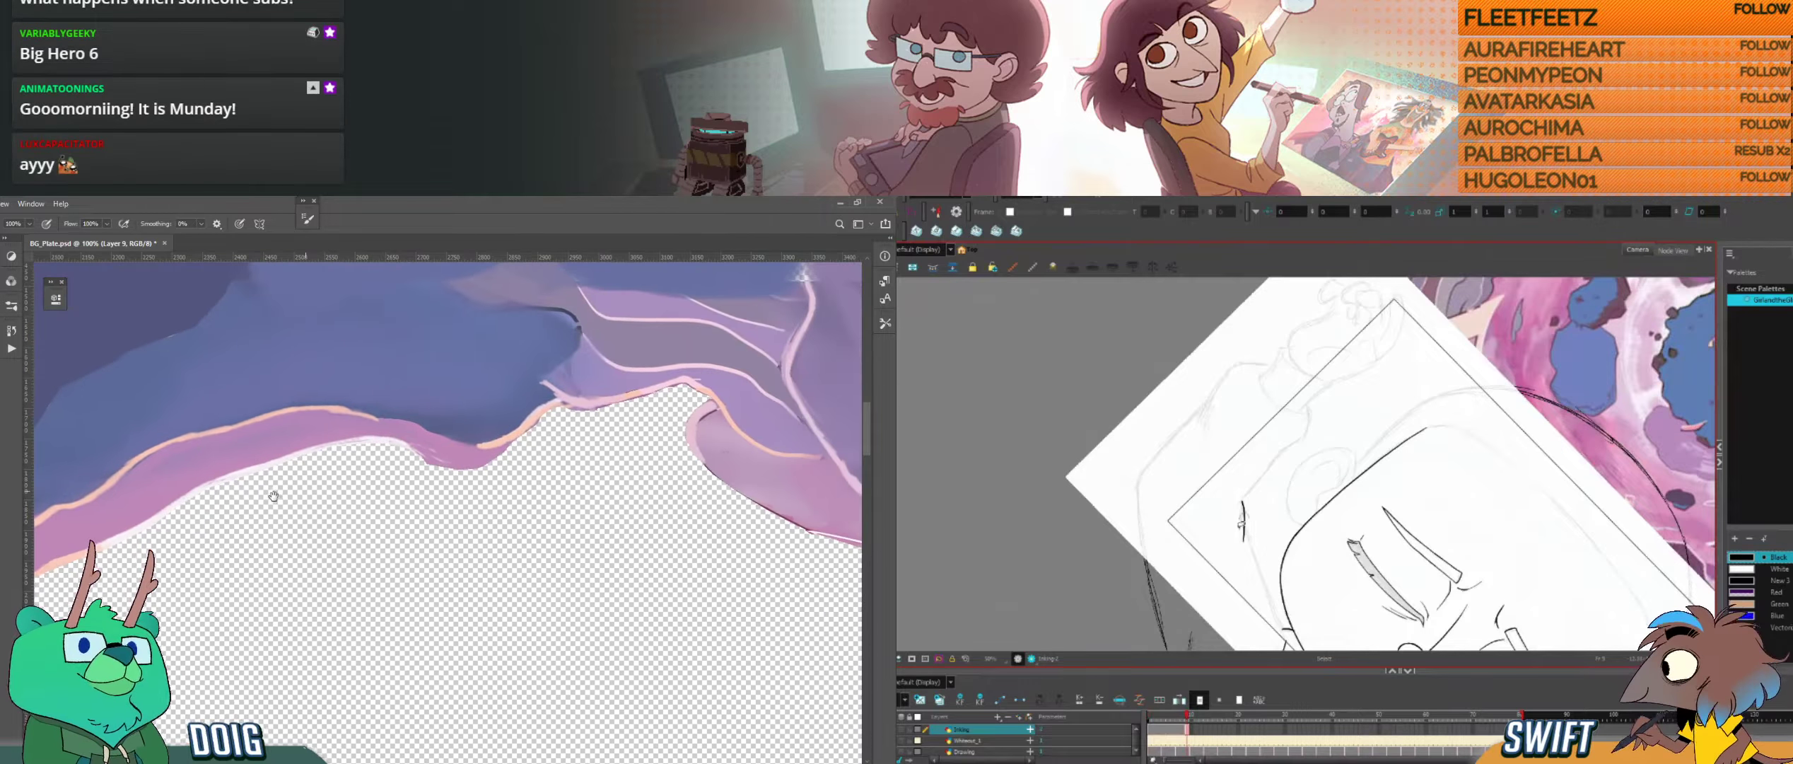
key(alt+s)
click(1243, 540)
drag(1244, 546, 1244, 541)
drag(469, 468, 493, 459)
drag(1243, 519, 1244, 510)
drag(497, 453, 510, 442)
drag(1271, 548, 1266, 548)
drag(432, 462, 451, 467)
drag(1246, 545, 1244, 542)
drag(451, 465, 471, 467)
drag(1260, 548, 1259, 548)
drag(404, 445, 423, 458)
key(alt+b)
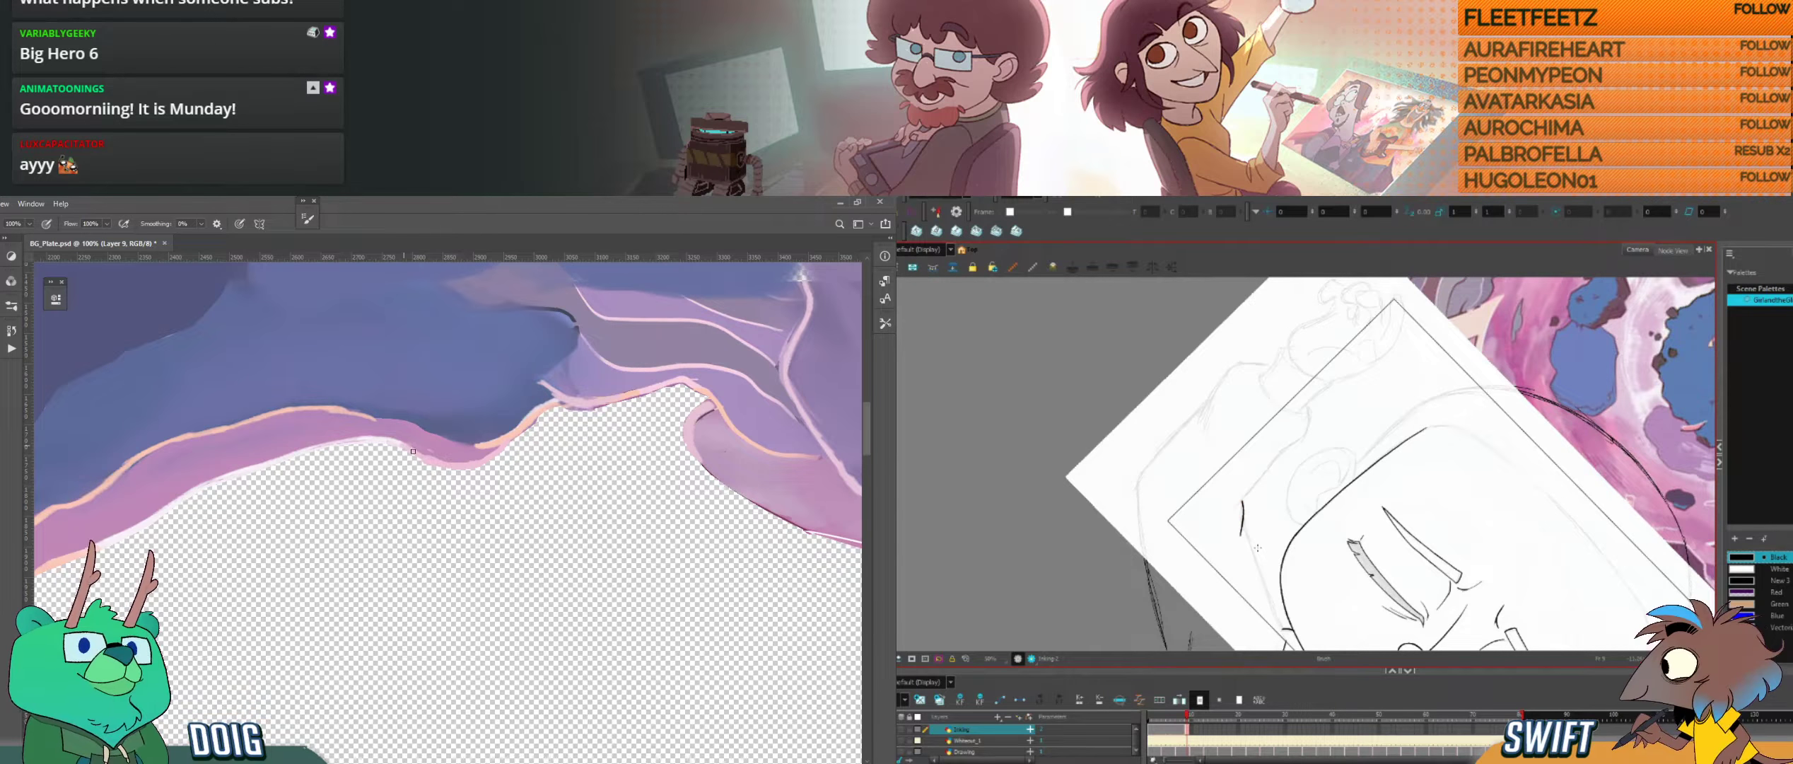
Step: Compare the opposite sleeve's short inner stroke with the neighbouring drawings in Harmony
key(comma)
key(period)
key(comma)
key(period)
key(comma)
key(period)
key(comma)
key(period)
Step: Lengthen the opposite sleeve's inner stroke in Harmony, and repaint the dipping band's edge with a sampled colour in Photoshop
key(alt+s)
click(1241, 532)
drag(480, 416, 345, 452)
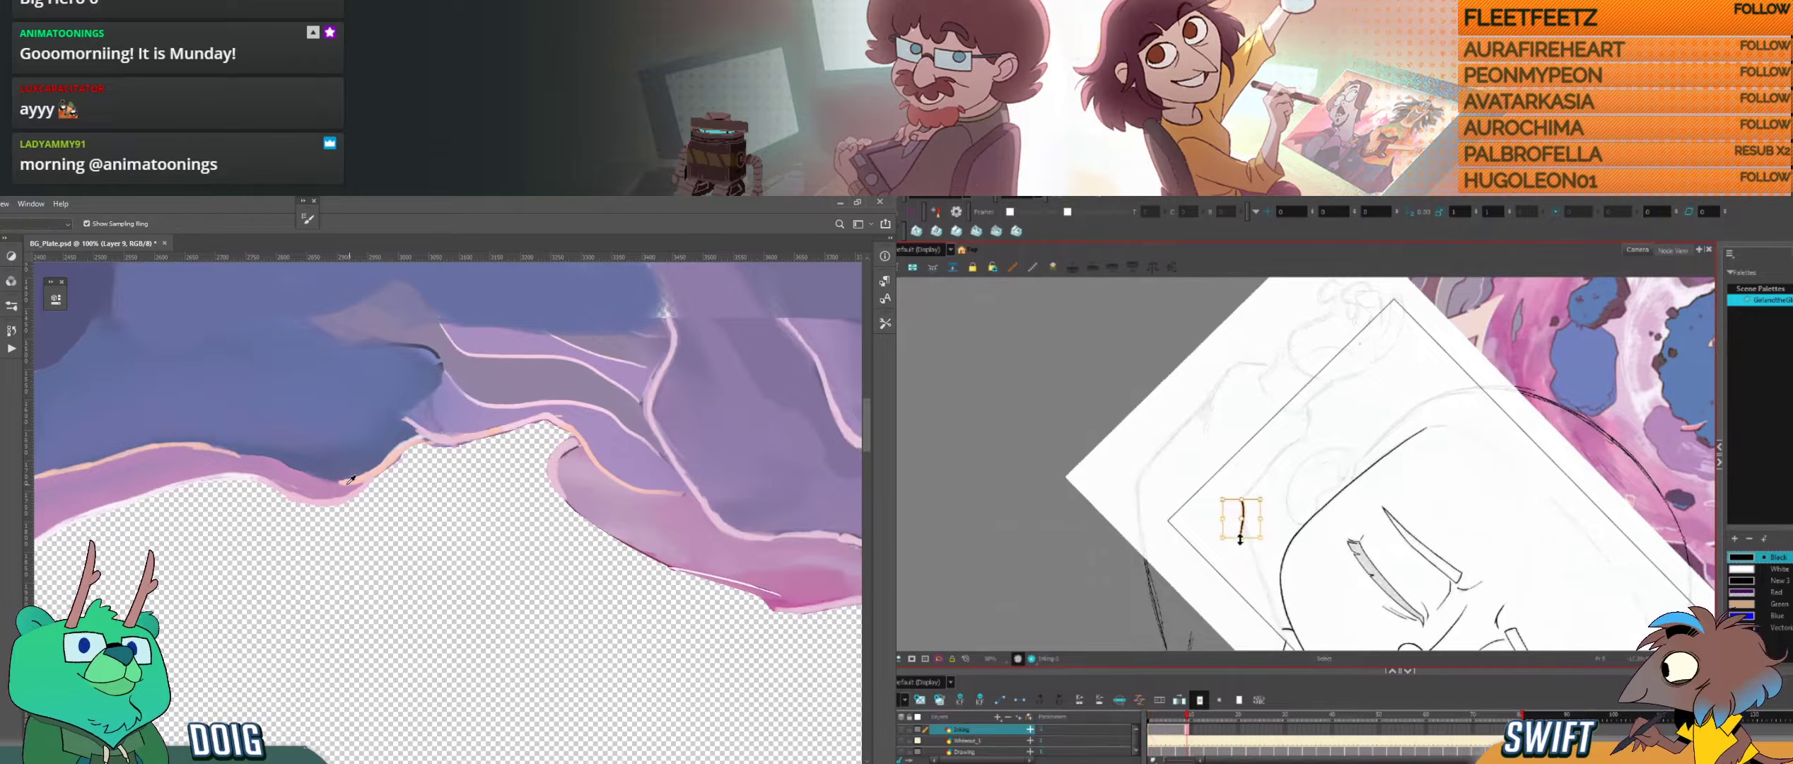
alt+click(348, 487)
mouse_move(1240, 539)
mouse_down()
mouse_move(1266, 563)
mouse_move(1237, 544)
mouse_move(1241, 564)
mouse_up()
click(1271, 543)
drag(303, 476, 331, 486)
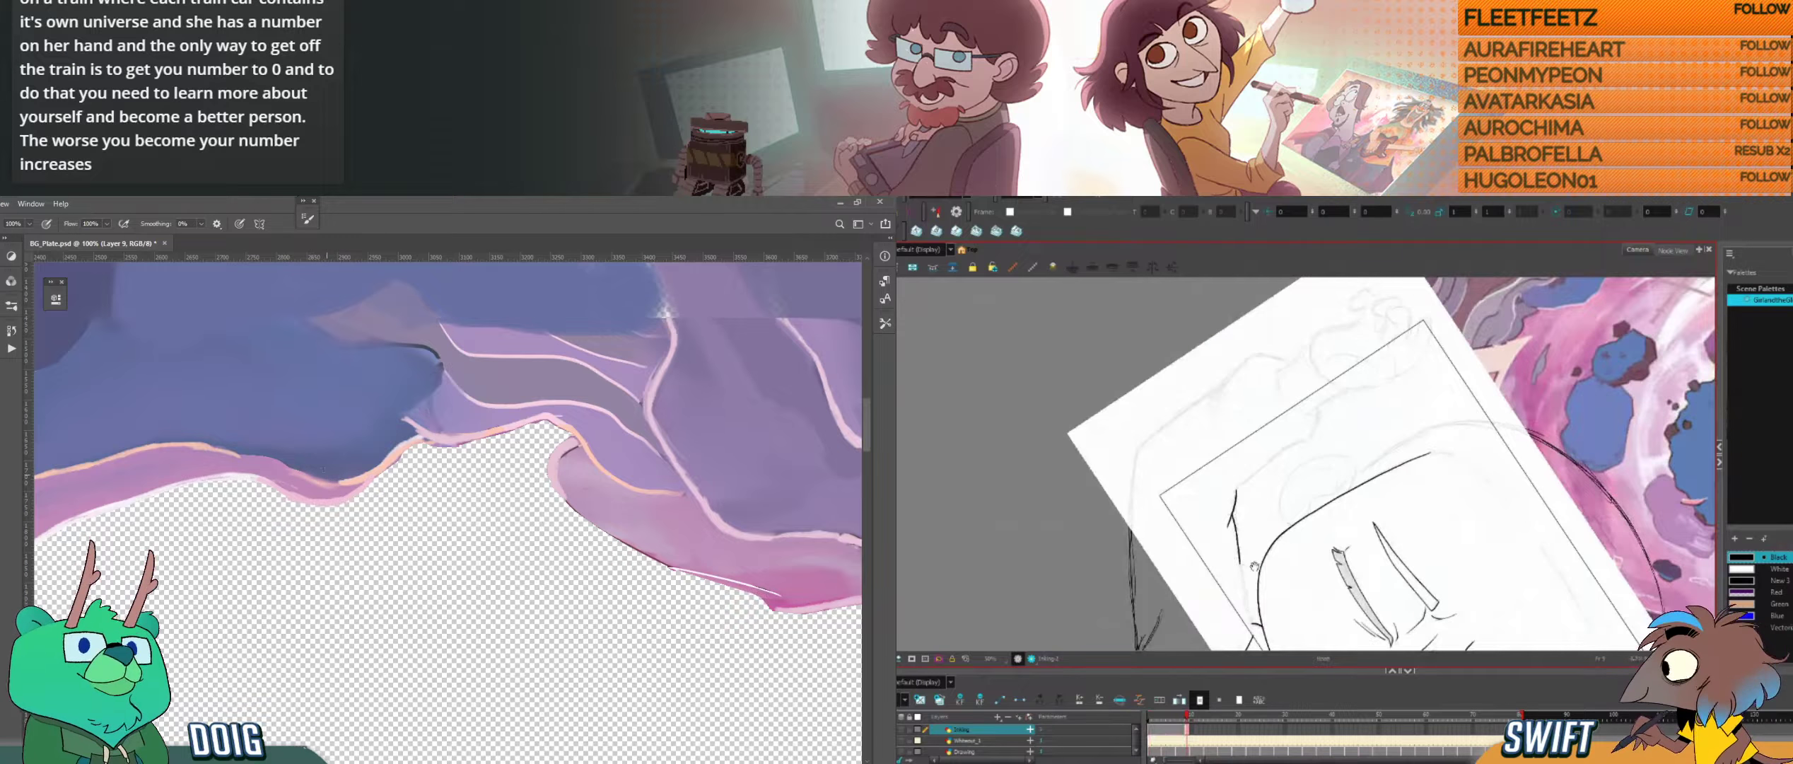
Step: Ink the opposite sleeve's inner line down towards the shoulder in Harmony, replacing the first attempt
drag(1255, 557, 1253, 528)
key(ctrl+z)
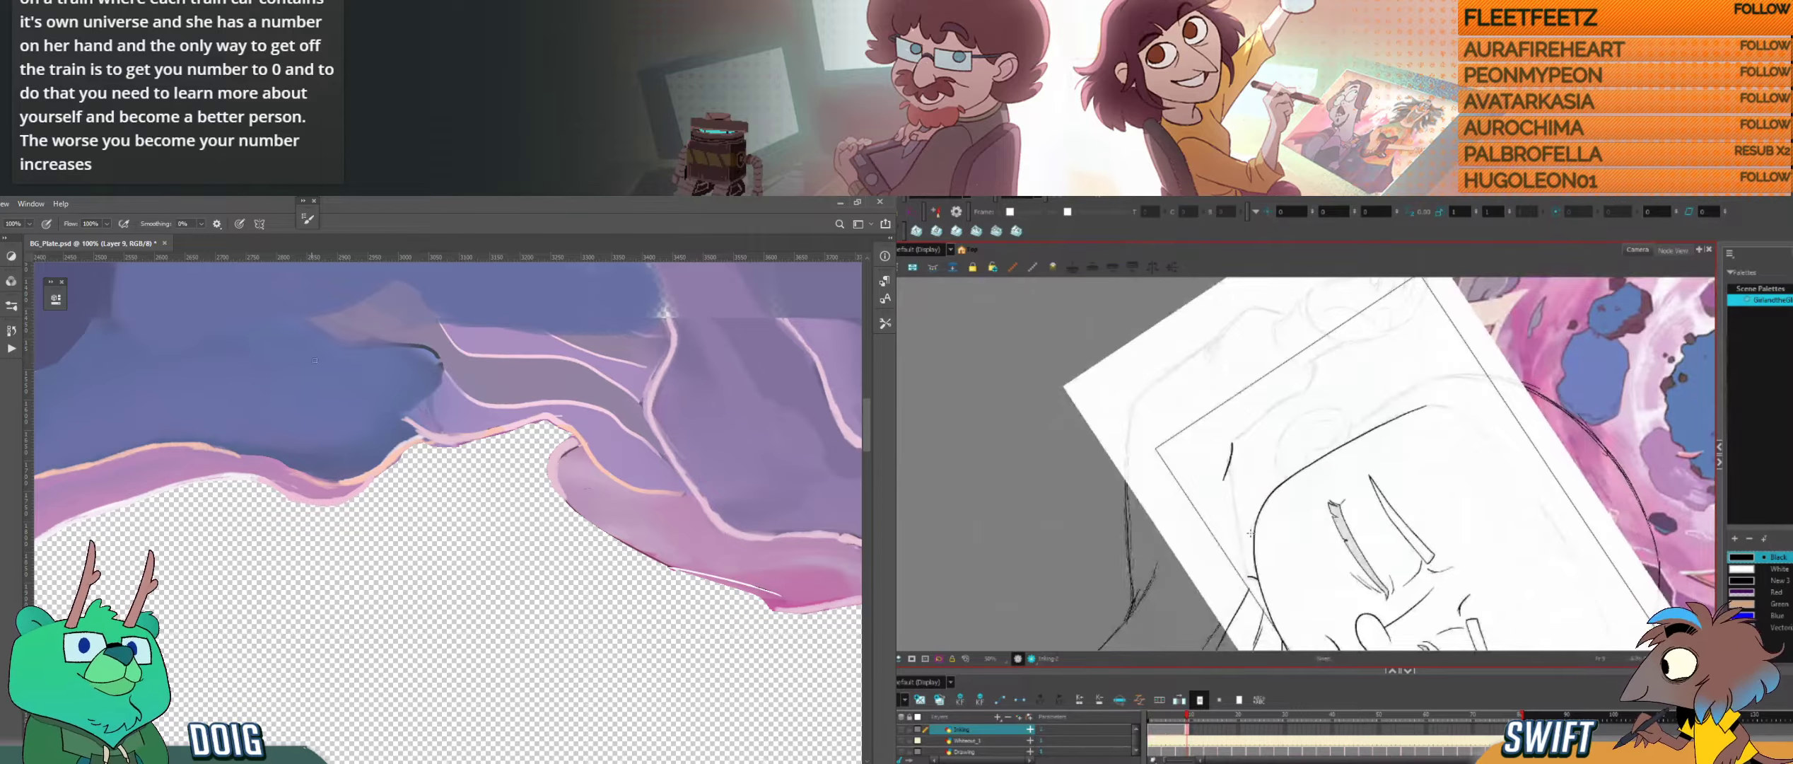
drag(1229, 467, 1241, 552)
Step: Sample the blue above the band and blend it along the dipping edge in Photoshop, while extending the sleeve line in Harmony
key(alt)
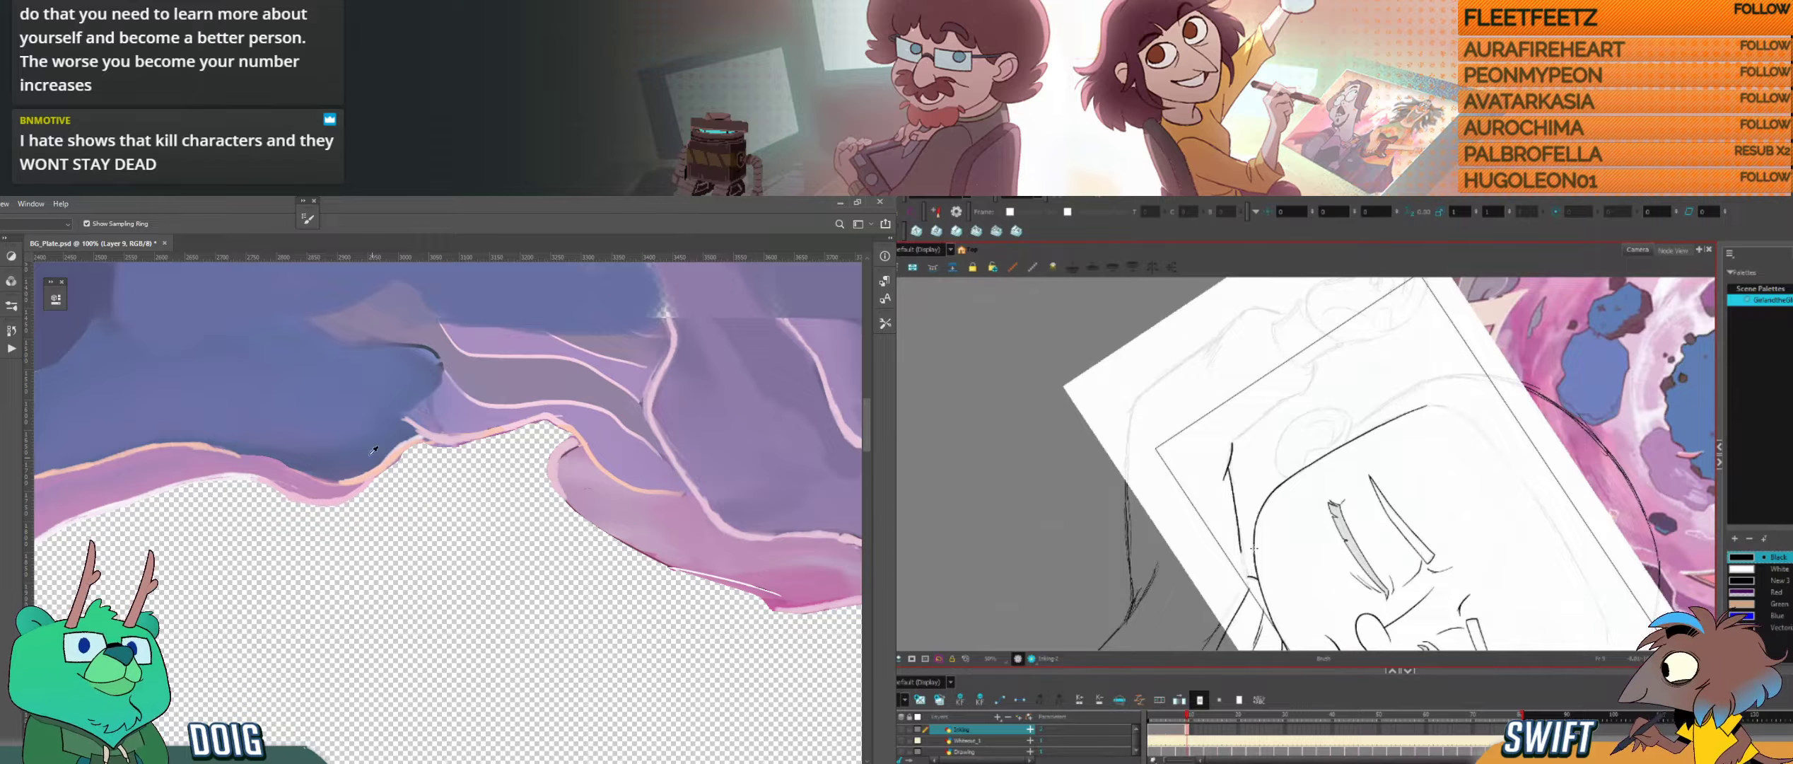
drag(295, 473, 344, 483)
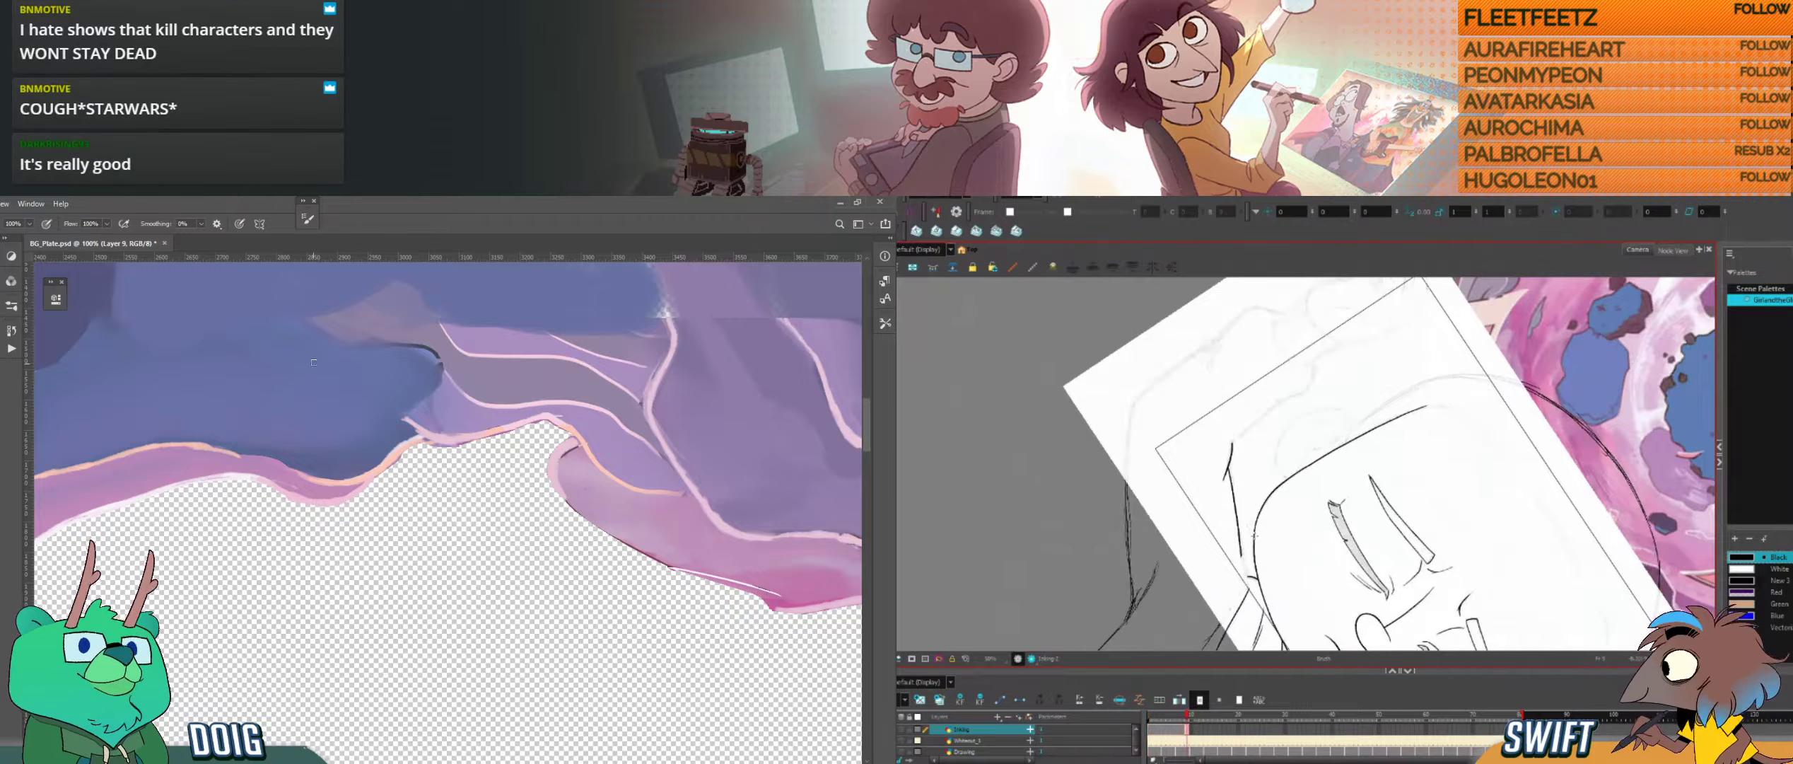
alt+click(300, 490)
drag(1242, 561, 1230, 530)
drag(316, 485, 300, 479)
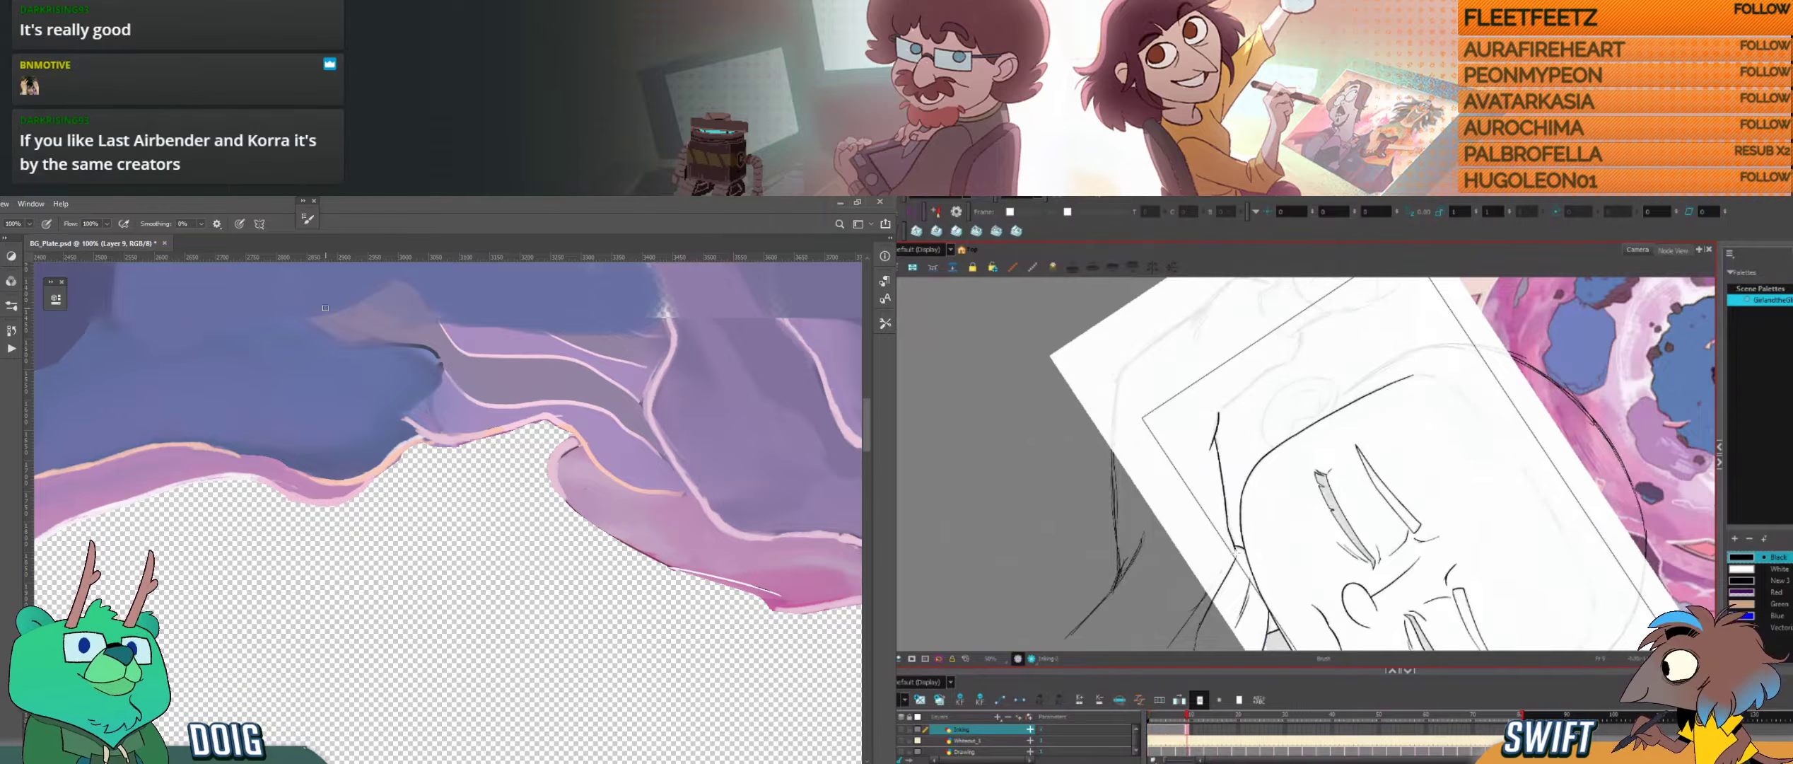
Step: Redraw the join between the opposite sleeve's inner line and the shoulder in Harmony, erase its excess, and compare drawings
key(ctrl+z)
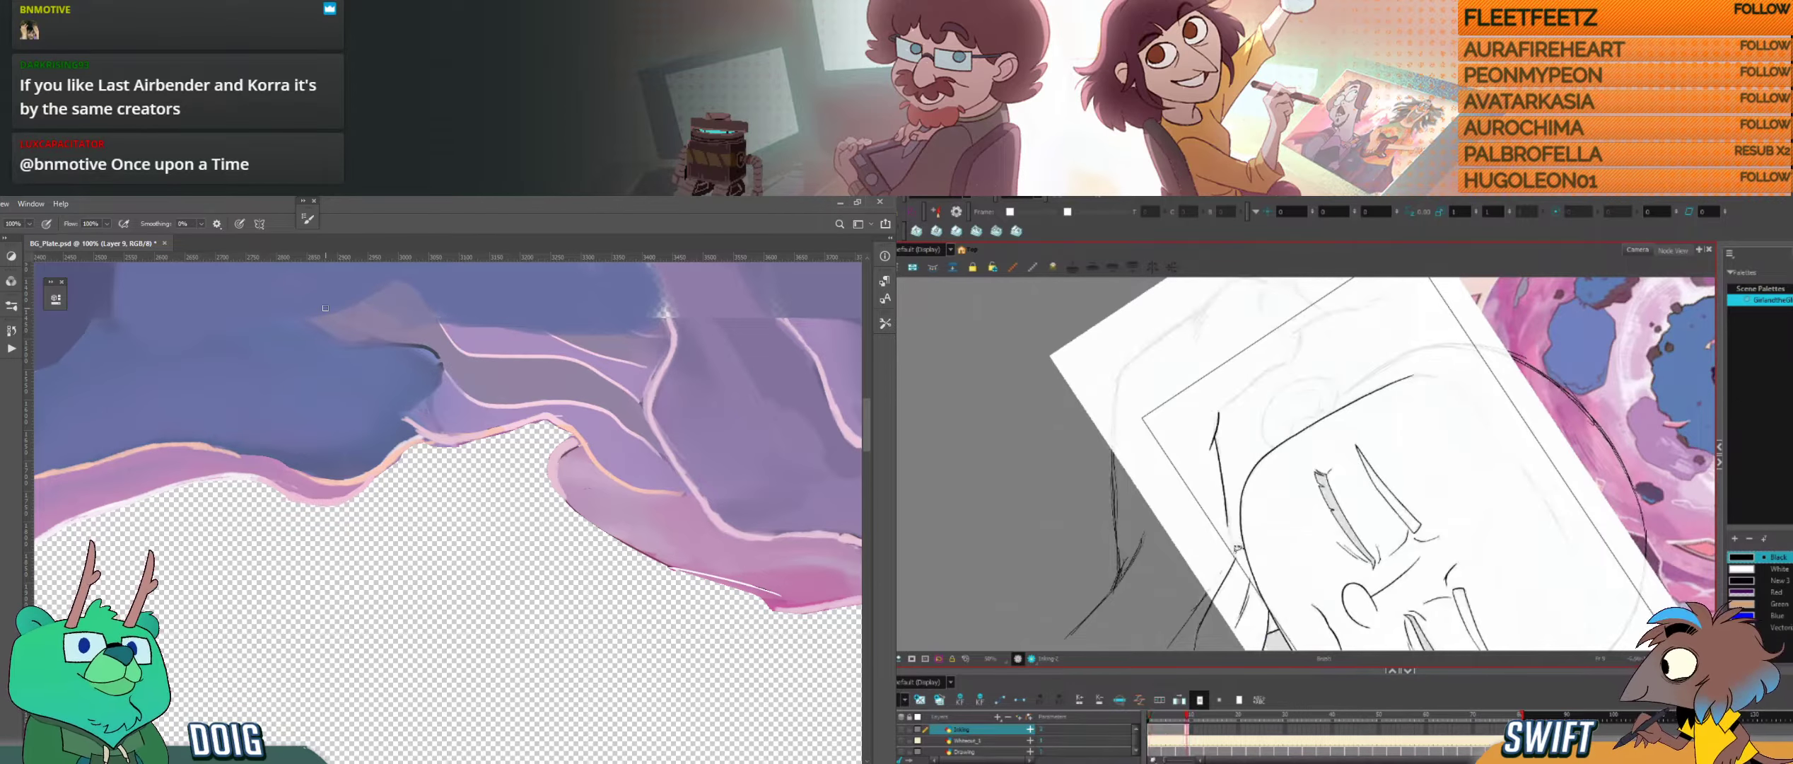
drag(1235, 556, 1228, 528)
key(comma)
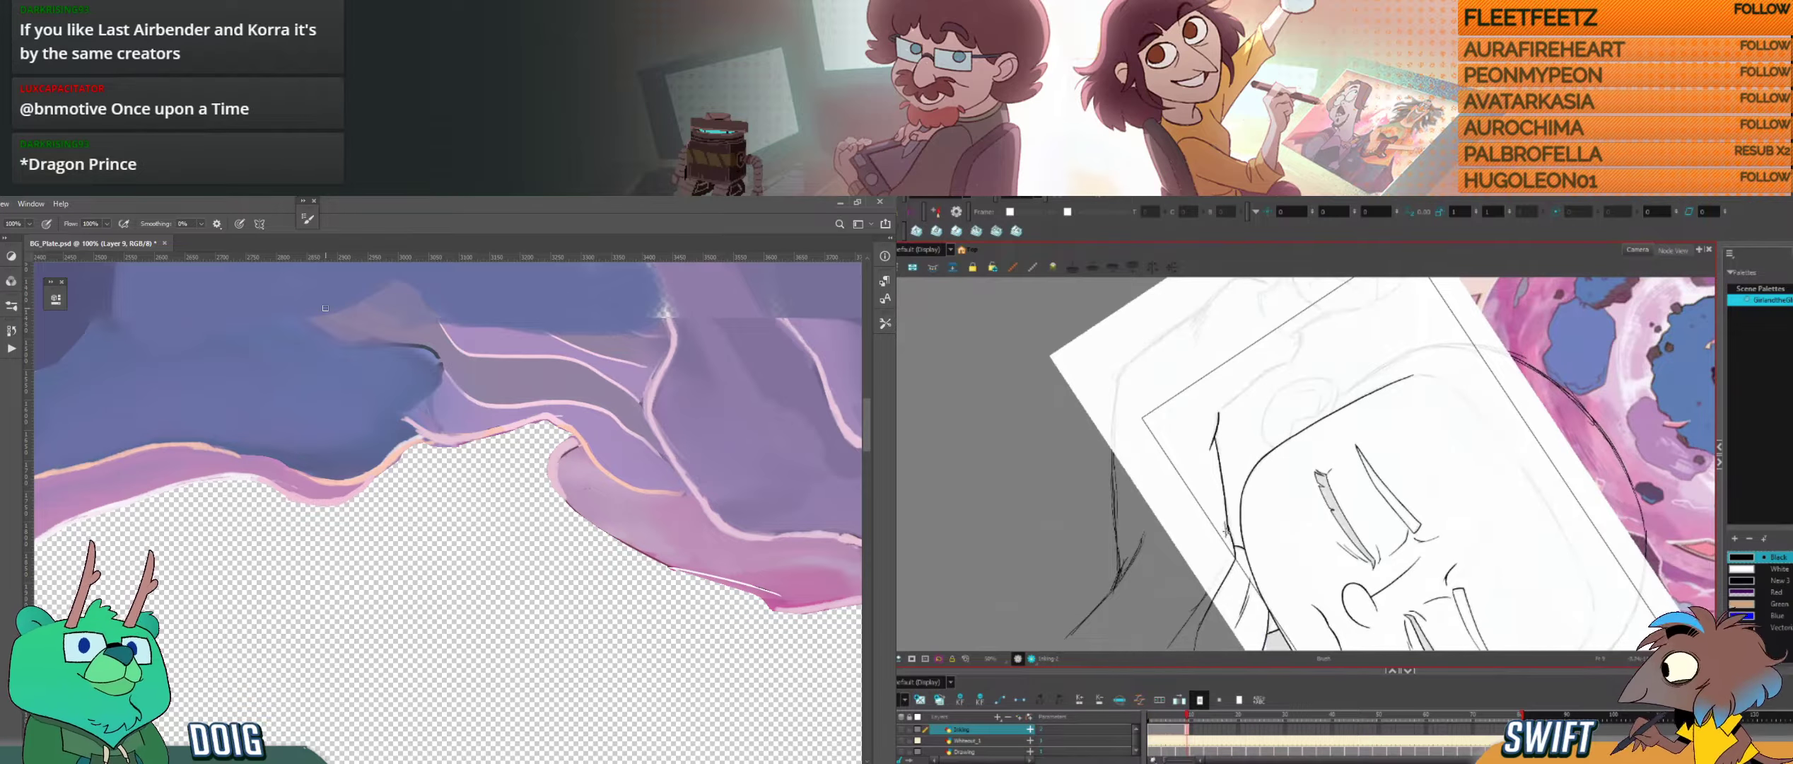
key(alt+e)
drag(1227, 539, 1222, 514)
key(f)
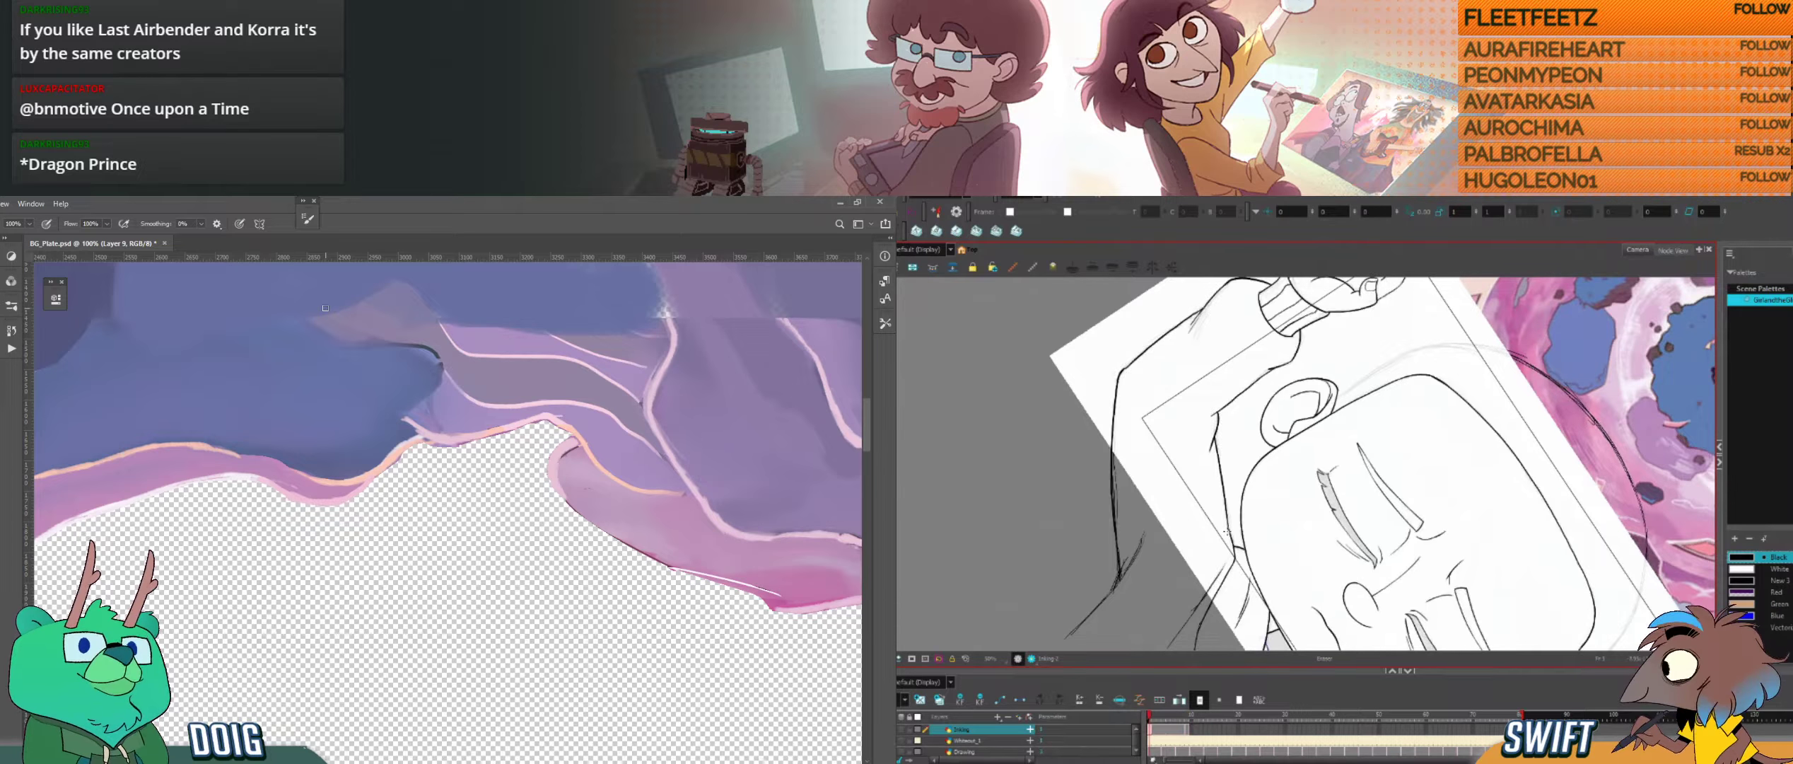
key(g)
key(alt+b)
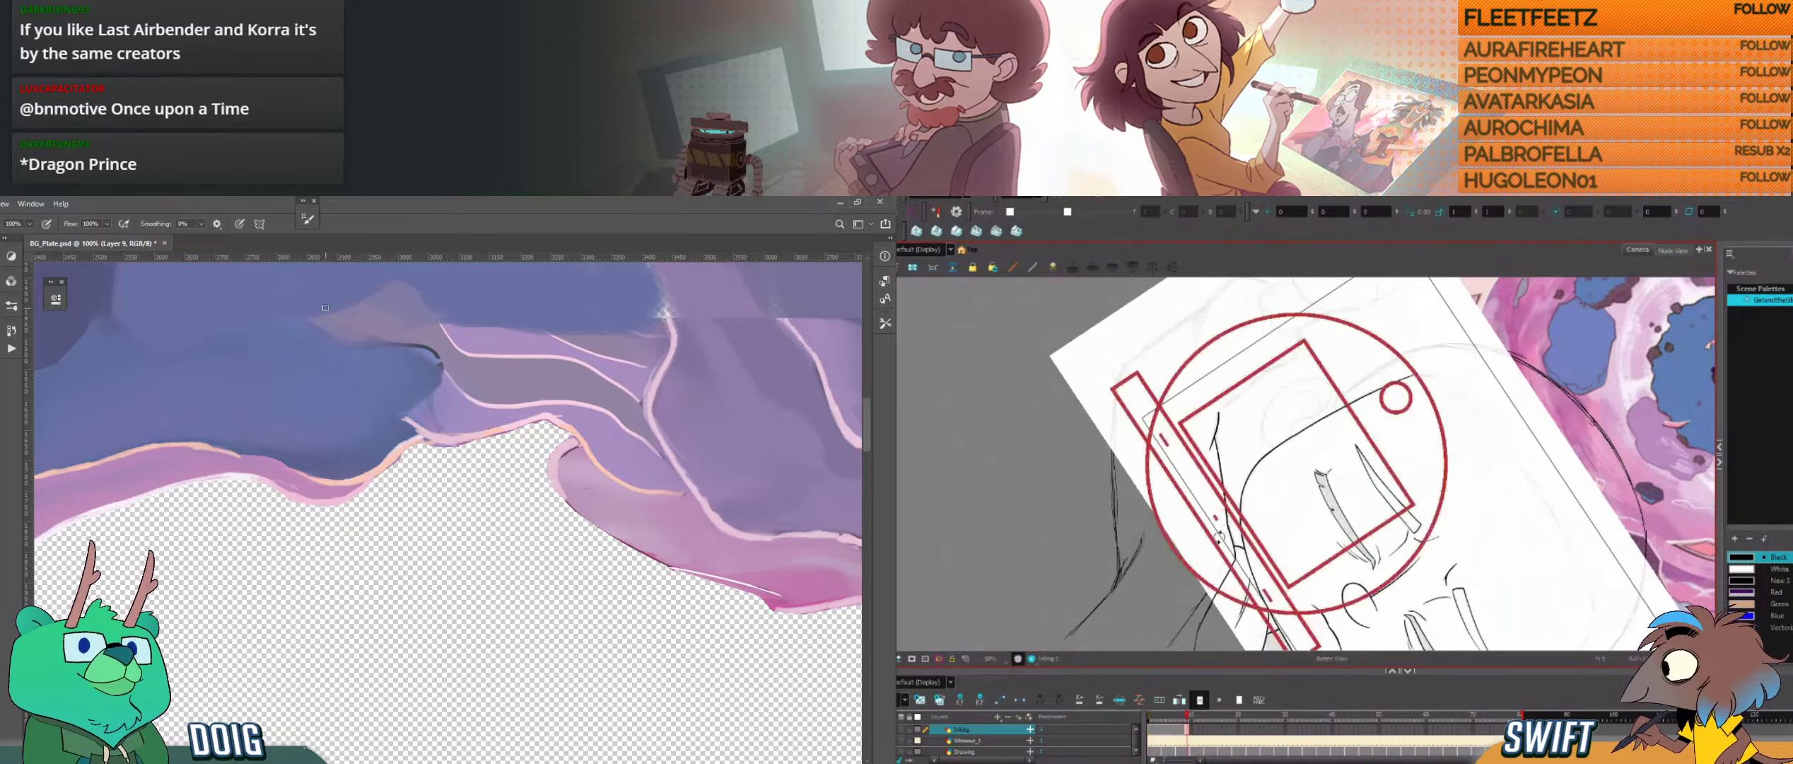
Step: Ink a short stroke at the top of the raised sleeve's inner line in Harmony, and compare it with the neighbouring drawing
drag(1206, 536, 1301, 594)
drag(1259, 529, 1275, 549)
drag(1263, 529, 1315, 586)
drag(1271, 527, 1275, 500)
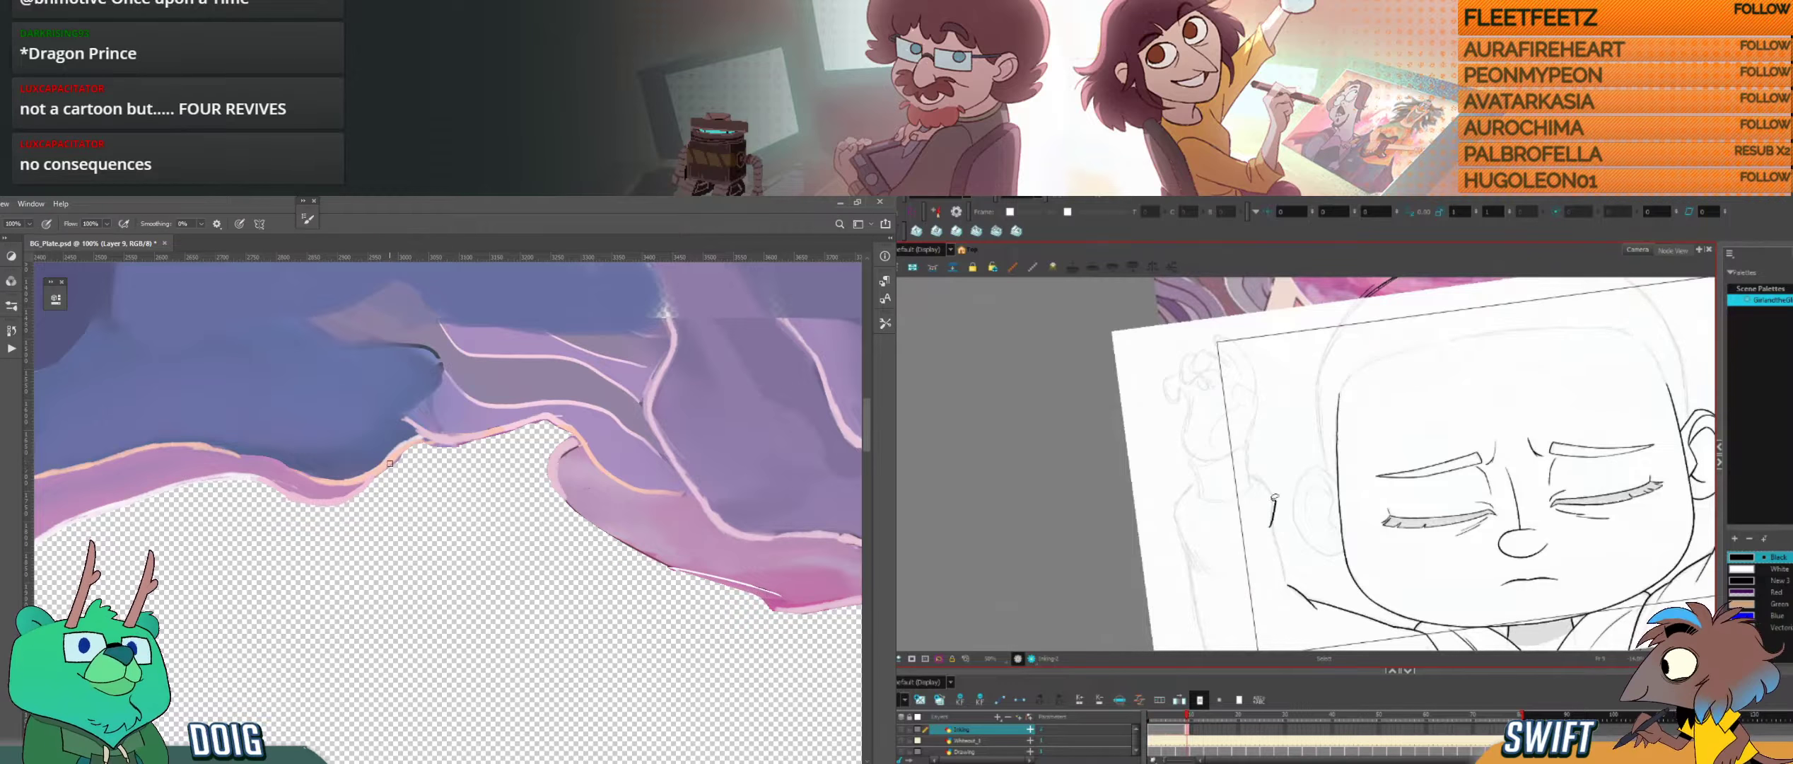
mouse_move(446, 469)
mouse_down()
mouse_move(360, 456)
mouse_move(386, 532)
mouse_up()
key(f)
key(g)
Step: Ink the raised sleeve's inner line down to the elbow in Harmony and adjust the new stroke
drag(1272, 520, 1287, 588)
key(f)
key(g)
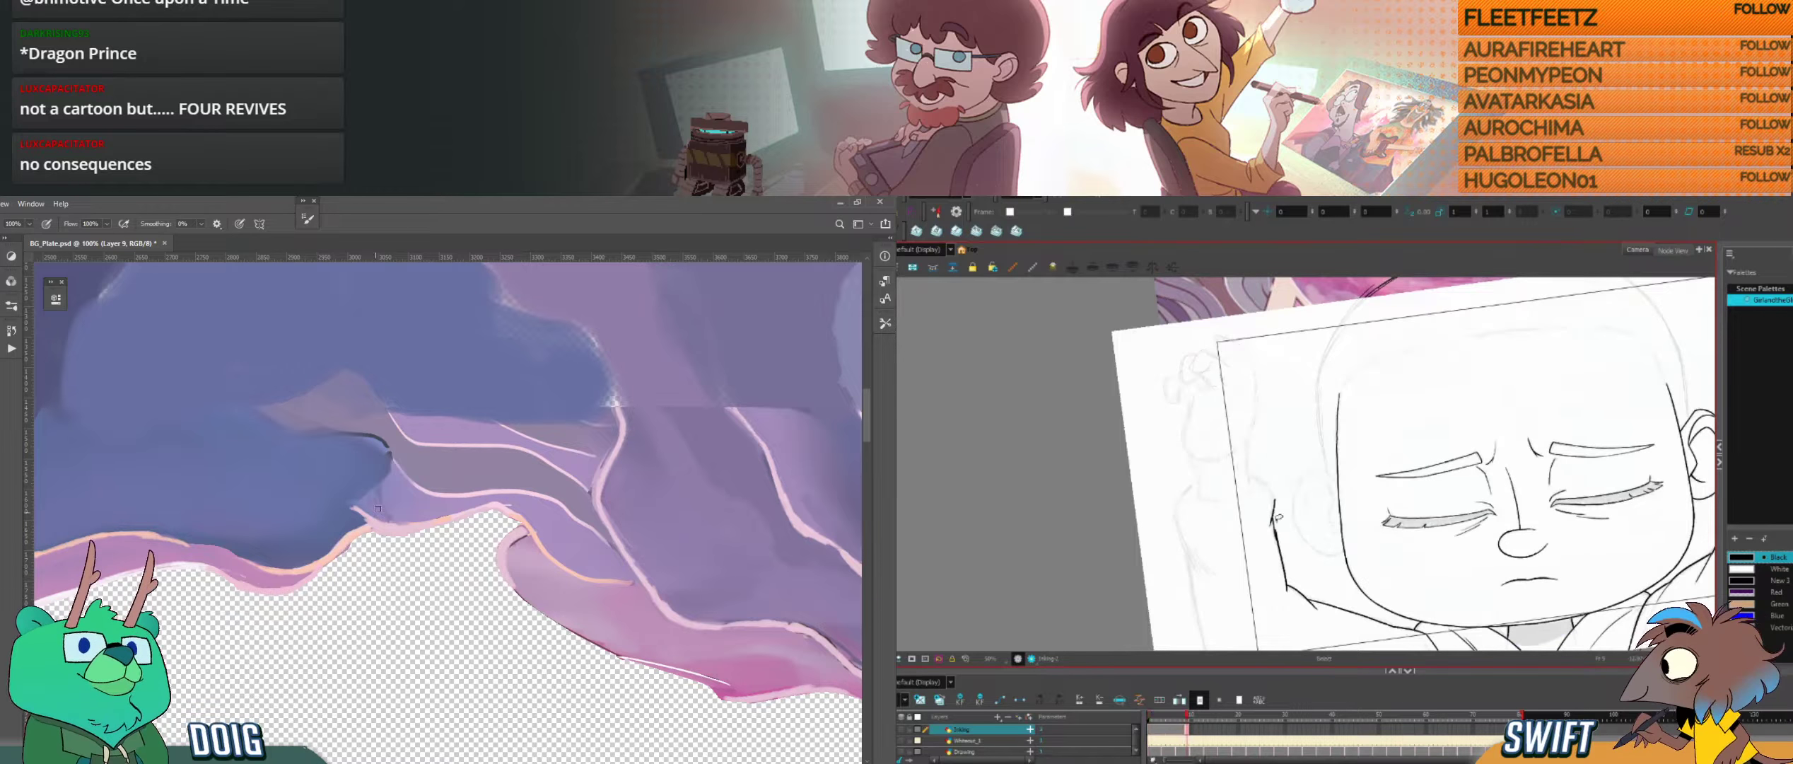
key(alt+s)
click(1283, 556)
drag(1299, 521, 1300, 523)
drag(641, 583, 549, 552)
Step: Strengthen the upper end of the sleeve's inner line in Harmony, check it against the neighbouring drawing, and select its stroke
key(alt+b)
drag(1274, 515, 1277, 537)
key(f)
key(g)
key(f)
key(g)
mouse_move(631, 537)
mouse_down()
mouse_move(400, 491)
mouse_move(262, 424)
mouse_up()
key(alt+s)
click(1276, 531)
Step: Blend the purple fold around the pink contour with sampled colours in Photoshop, while turning the Harmony drawing for inking
alt+click(405, 510)
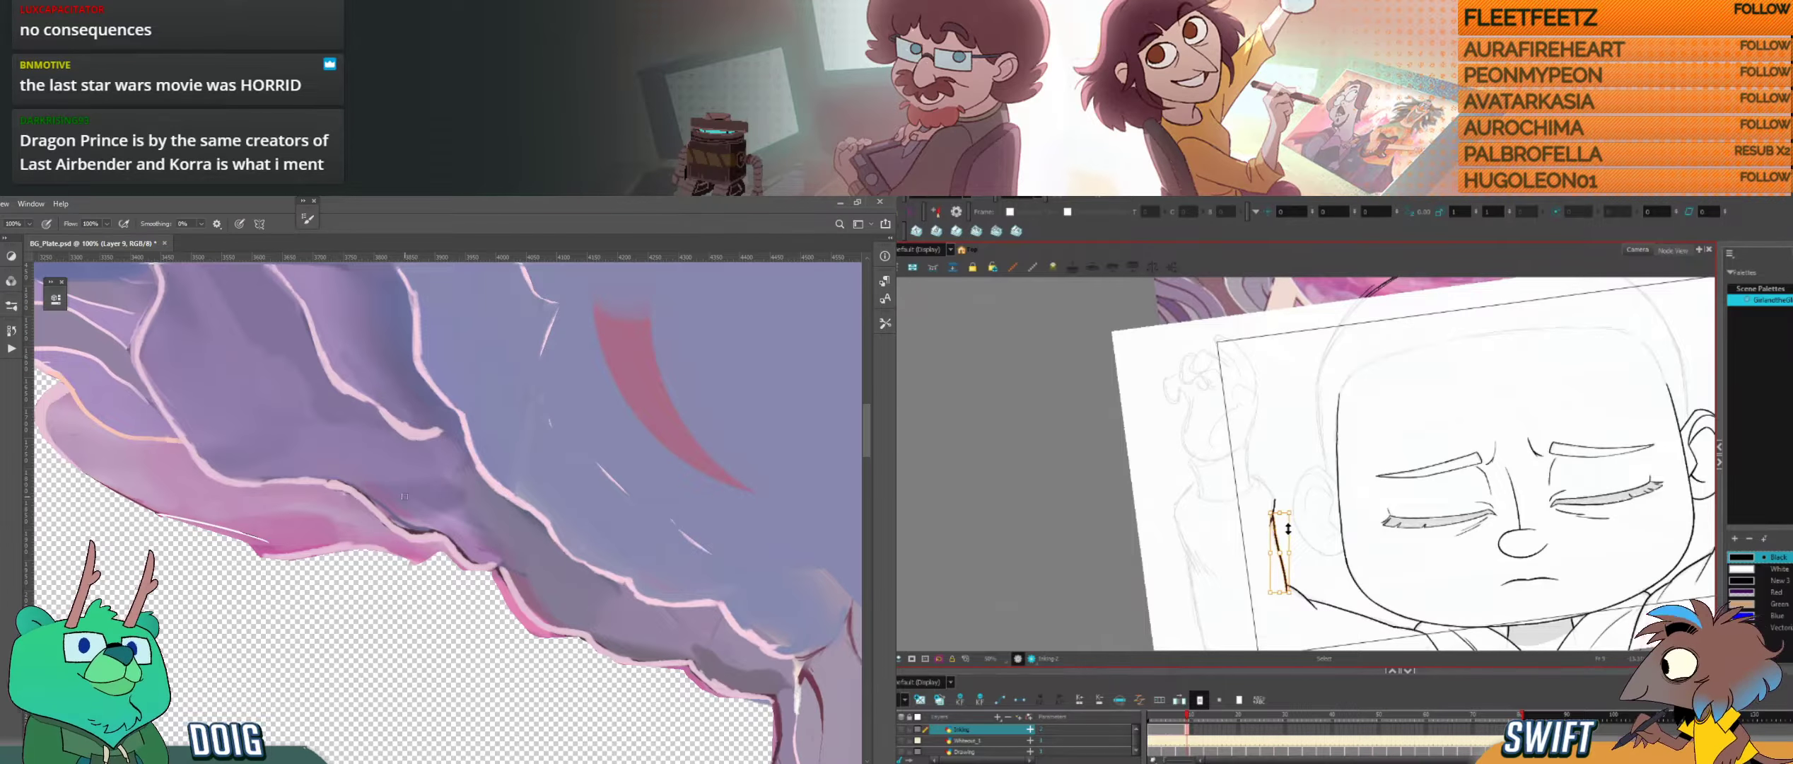
key(alt+b)
drag(394, 472, 453, 511)
drag(353, 396, 348, 465)
ctrl+alt+drag(1289, 529, 1262, 566)
alt+click(302, 426)
mouse_move(1262, 455)
mouse_down()
mouse_move(1290, 565)
mouse_move(1287, 540)
mouse_up()
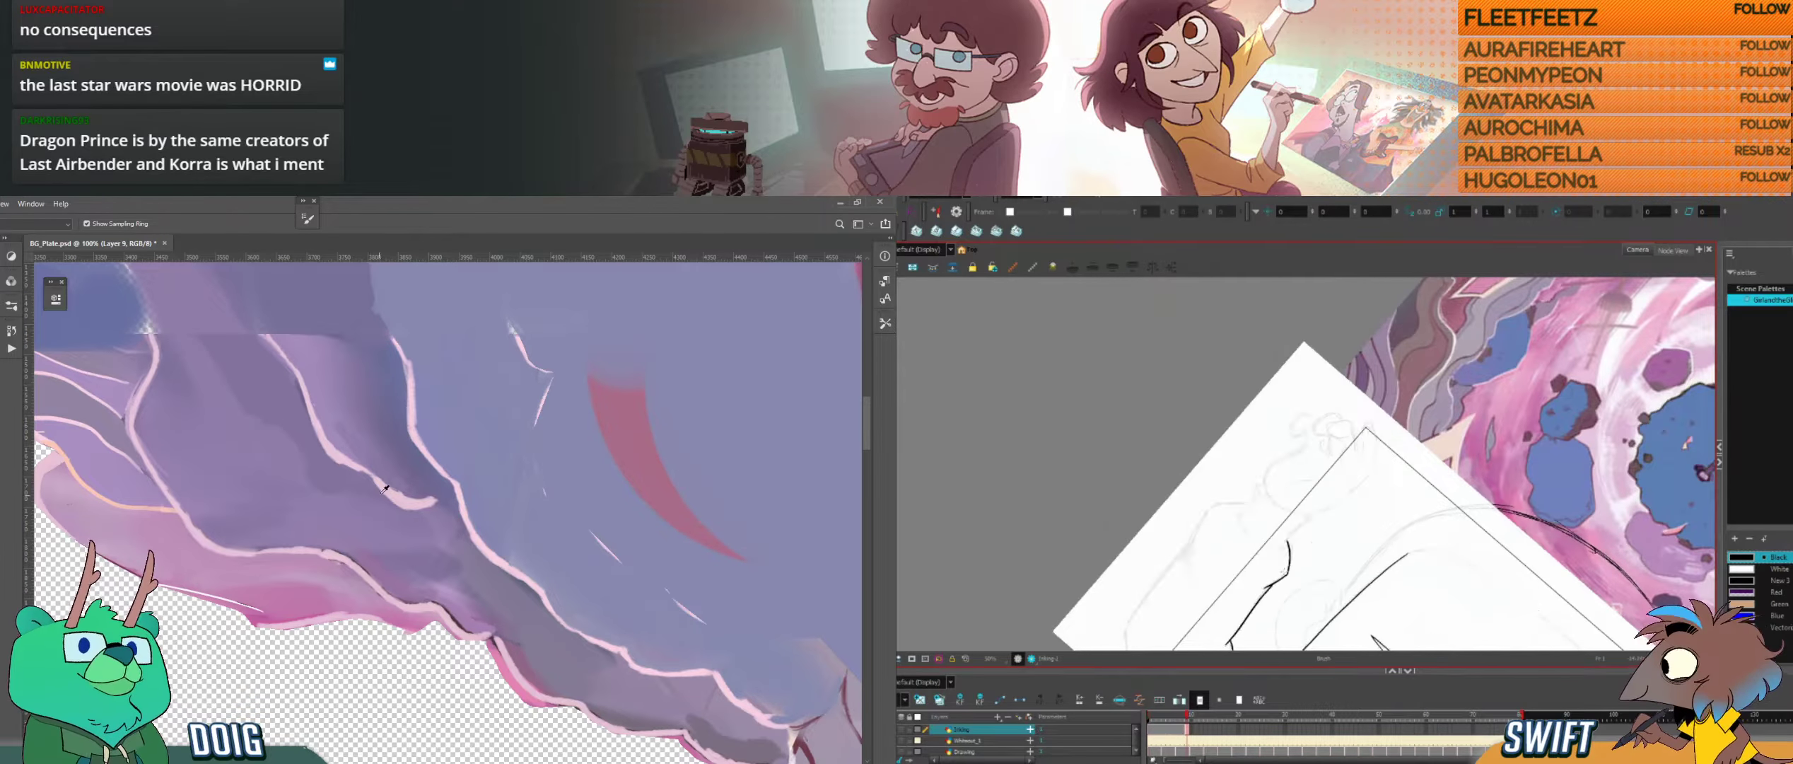
key(b)
Step: Try to delete the short joining stroke on the sleeve's inner line in Harmony, restore it, and compare drawings
click(1284, 572)
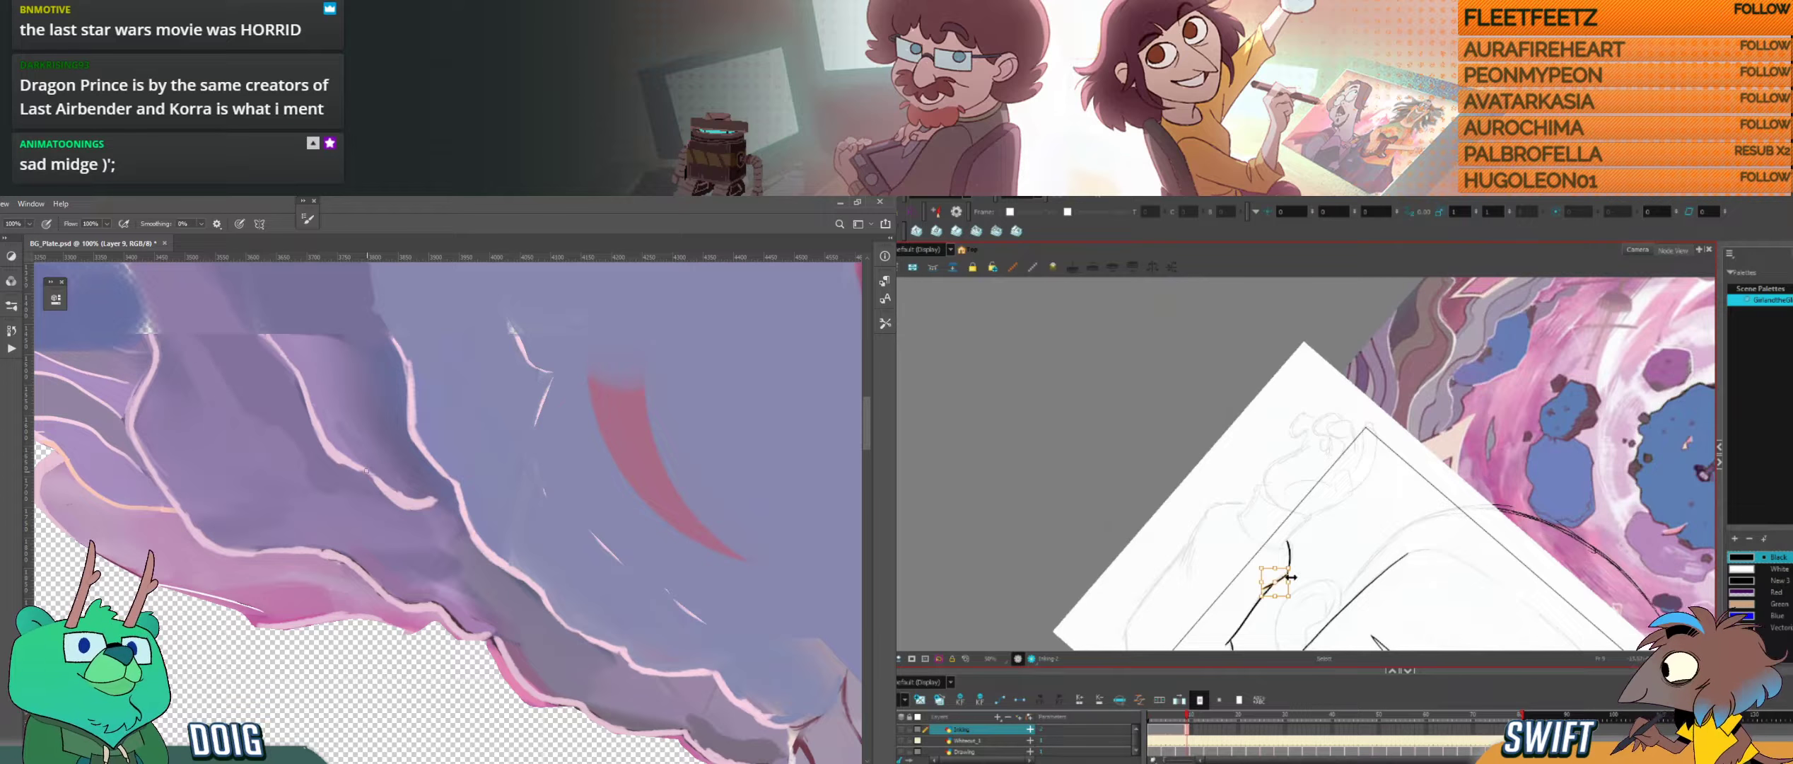
key(Delete)
key(ctrl+z)
key(alt+b)
drag(402, 374, 441, 564)
key(f)
key(g)
key(f)
key(g)
Step: Extend the pale pink contour upward over the purple area in Photoshop, and touch up the sleeve's inner corner in Harmony
drag(303, 523, 248, 461)
key(z)
drag(1321, 554, 1367, 529)
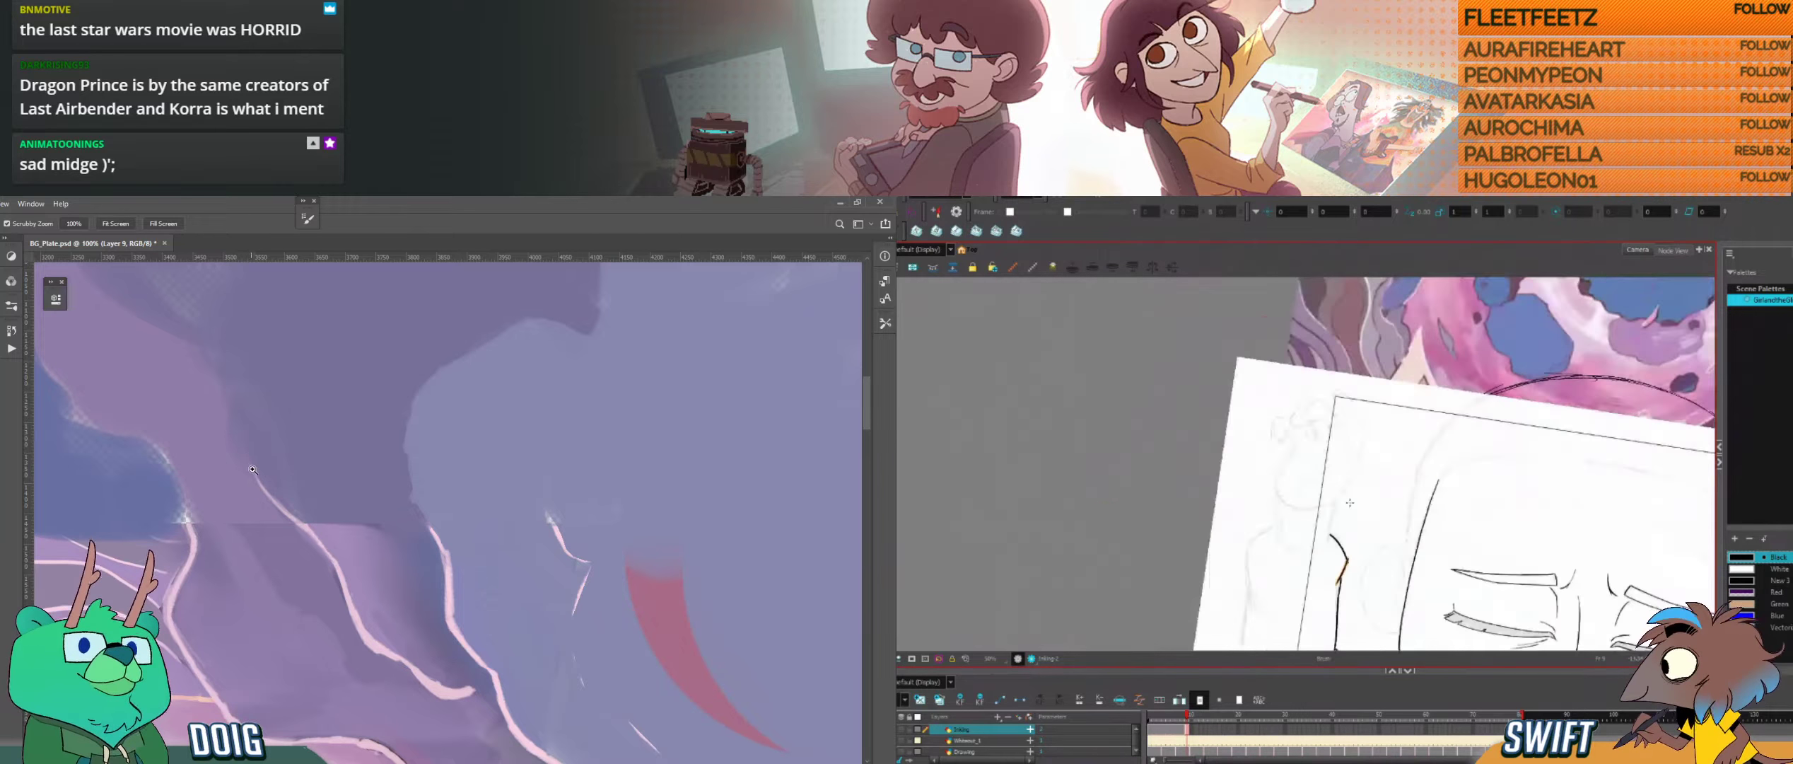
drag(242, 437, 260, 437)
key(b)
drag(1369, 532, 1376, 546)
drag(253, 478, 238, 407)
drag(1377, 559, 1384, 552)
mouse_move(241, 488)
mouse_down()
mouse_move(272, 464)
mouse_move(337, 462)
mouse_up()
Step: Compare the inner sleeve inking with the neighbouring drawing in Harmony and adjust the curved stroke at its top
key(f)
key(ctrl+minus)
key(g)
key(alt+e)
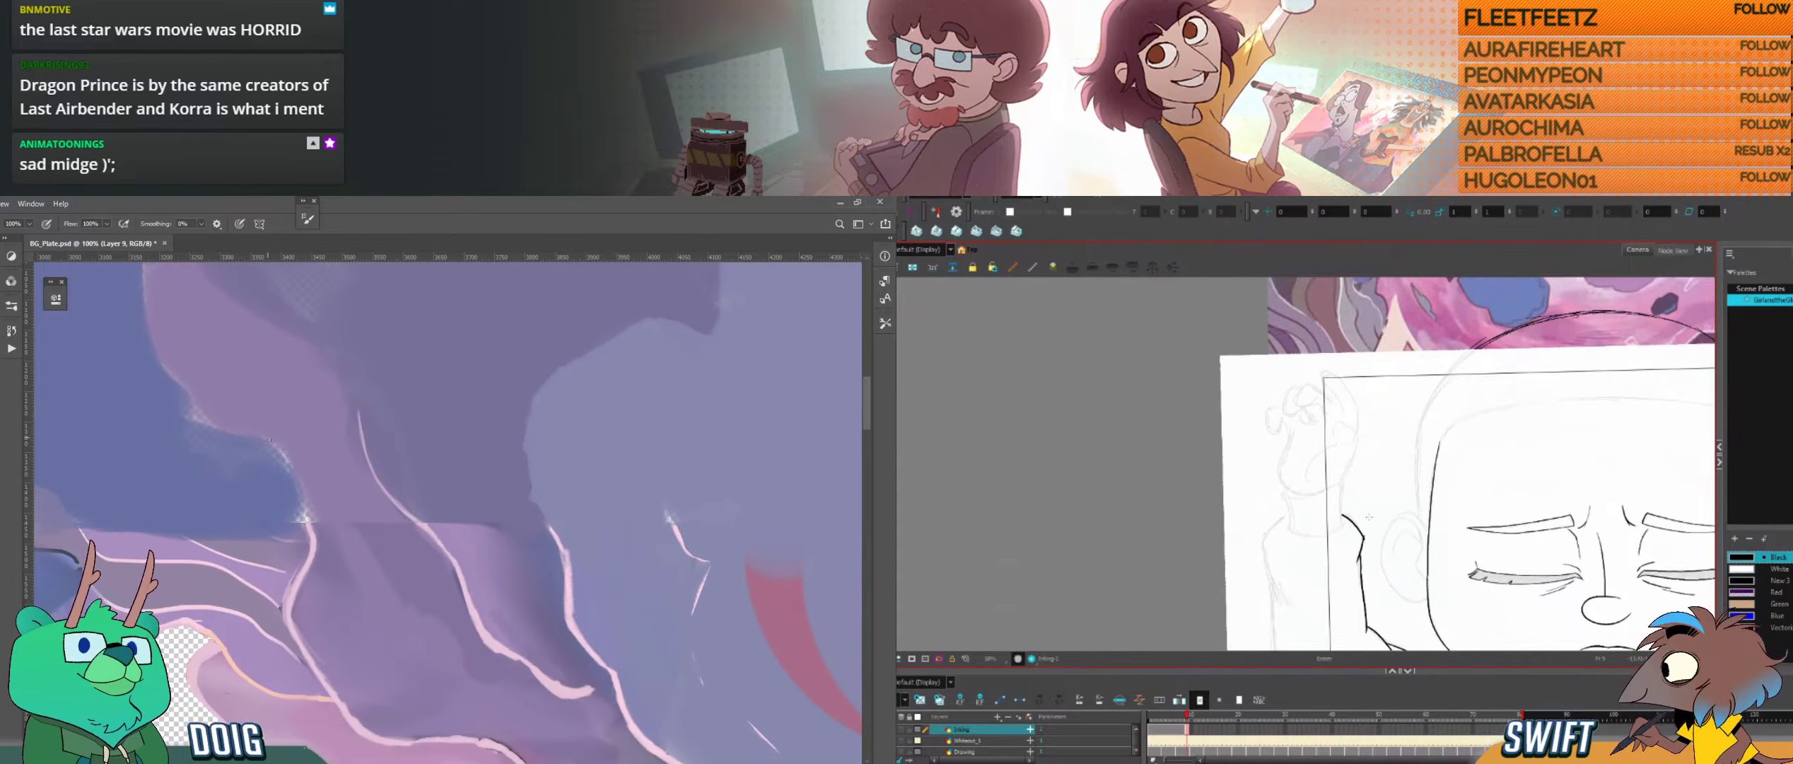
drag(411, 540, 251, 313)
key(alt+s)
drag(1352, 535, 1373, 544)
key(ctrl+plus)
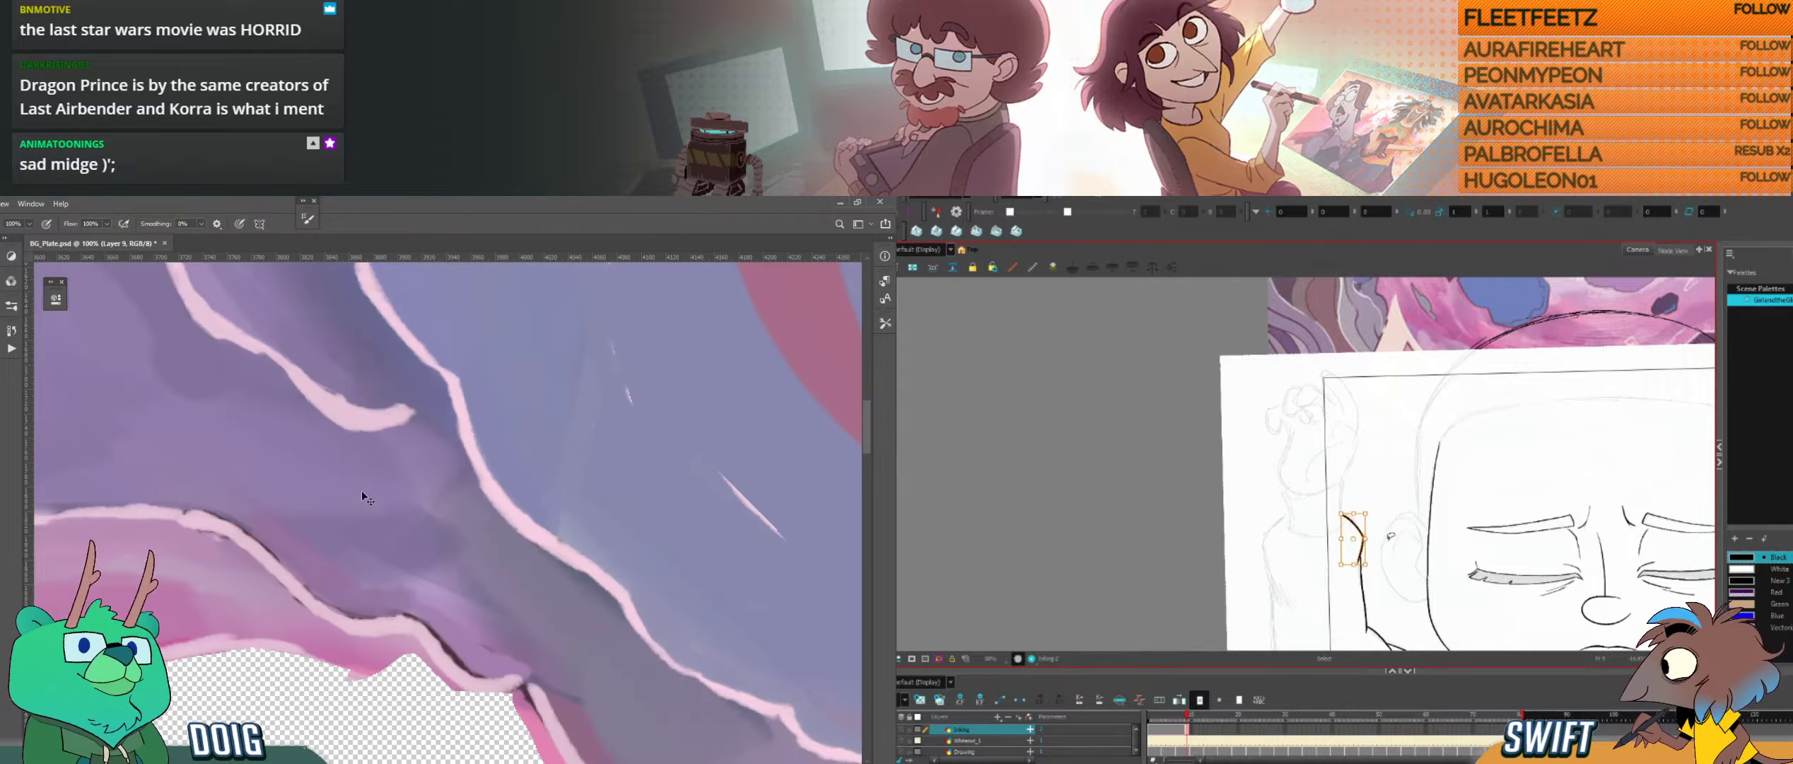
Step: Paint sampled purple over the dark outline along the pink contour above the hole in Photoshop, while comparing drawings in Harmony
alt+click(452, 658)
mouse_move(495, 635)
mouse_down()
mouse_move(480, 493)
mouse_move(498, 529)
mouse_up()
key(alt+b)
key(f)
key(g)
key(alt)
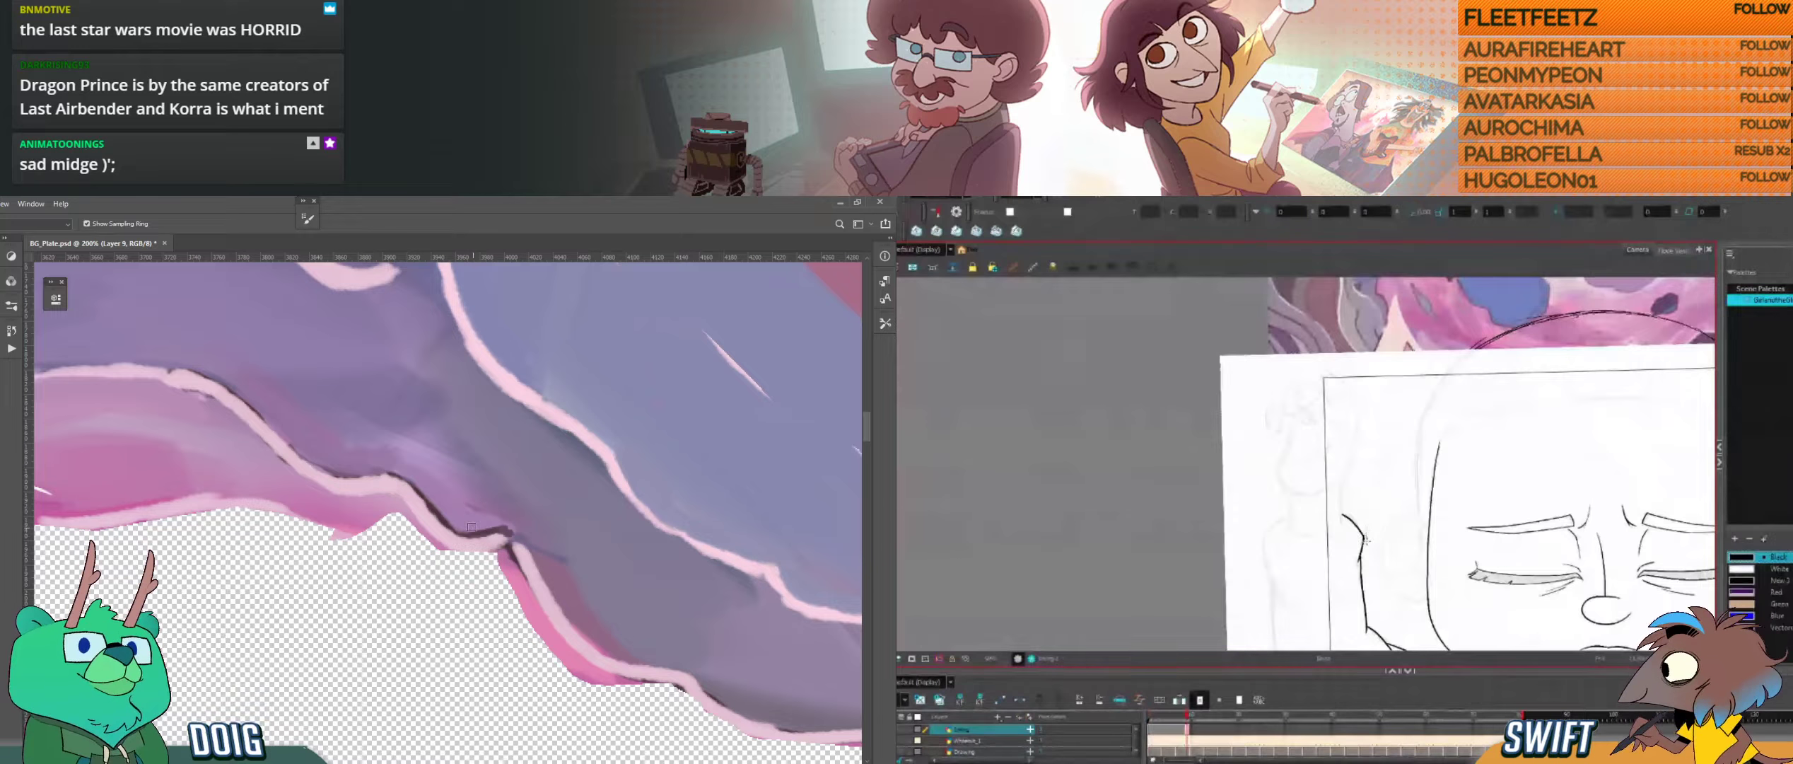
alt+click(472, 527)
drag(468, 529, 503, 526)
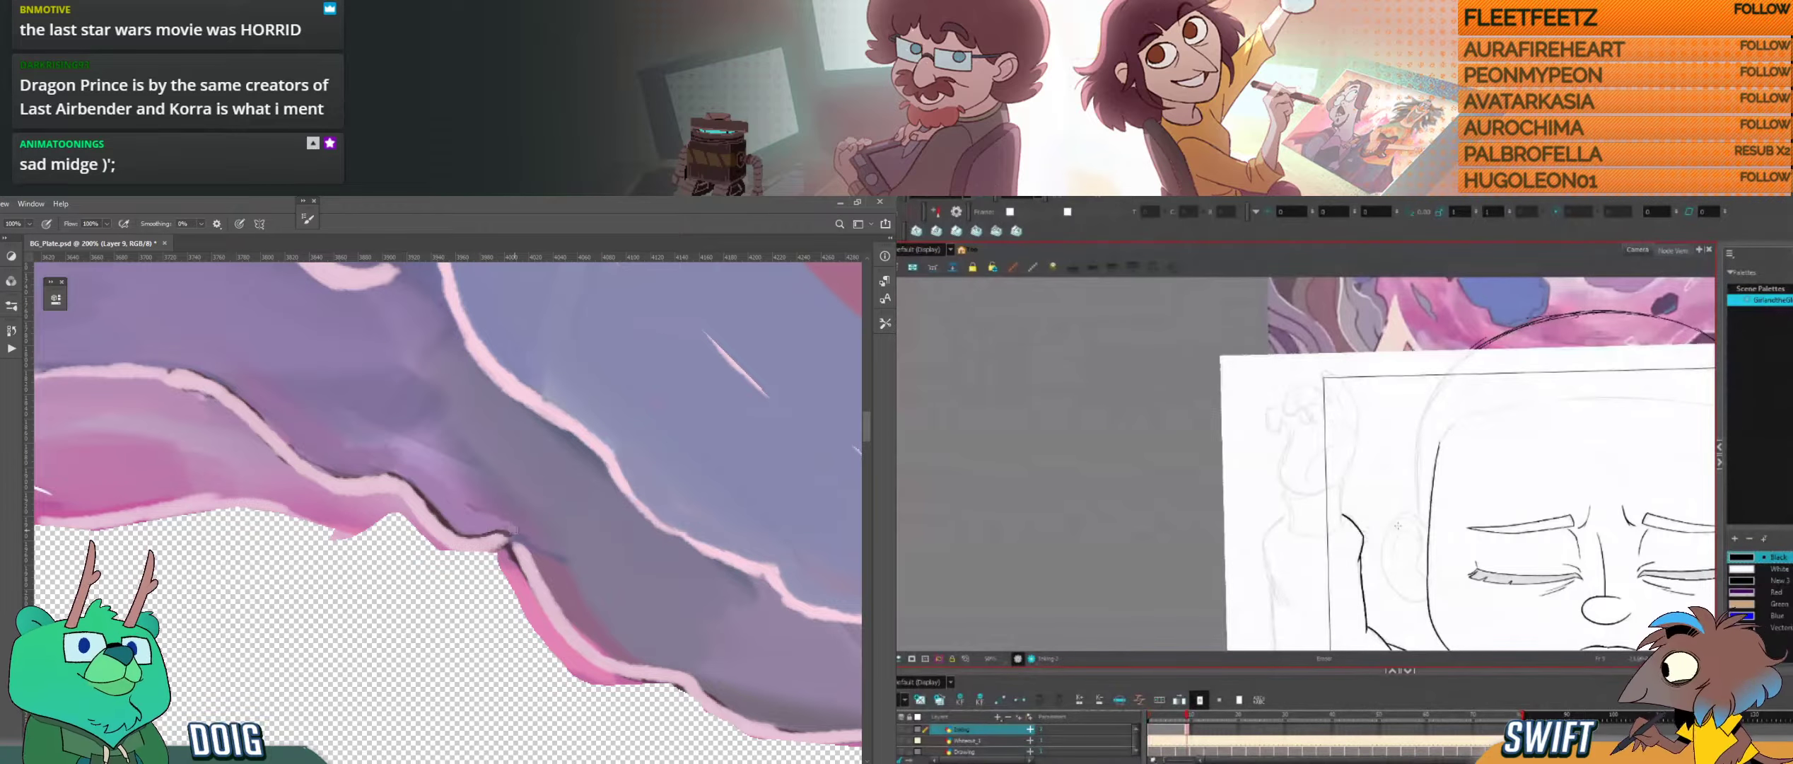
drag(374, 447, 609, 489)
key(ctrl+minus)
Step: Line the pink fold's edge with sampled peach in Photoshop, and ink the curved top of the sleeve's outer line in Harmony
key(alt)
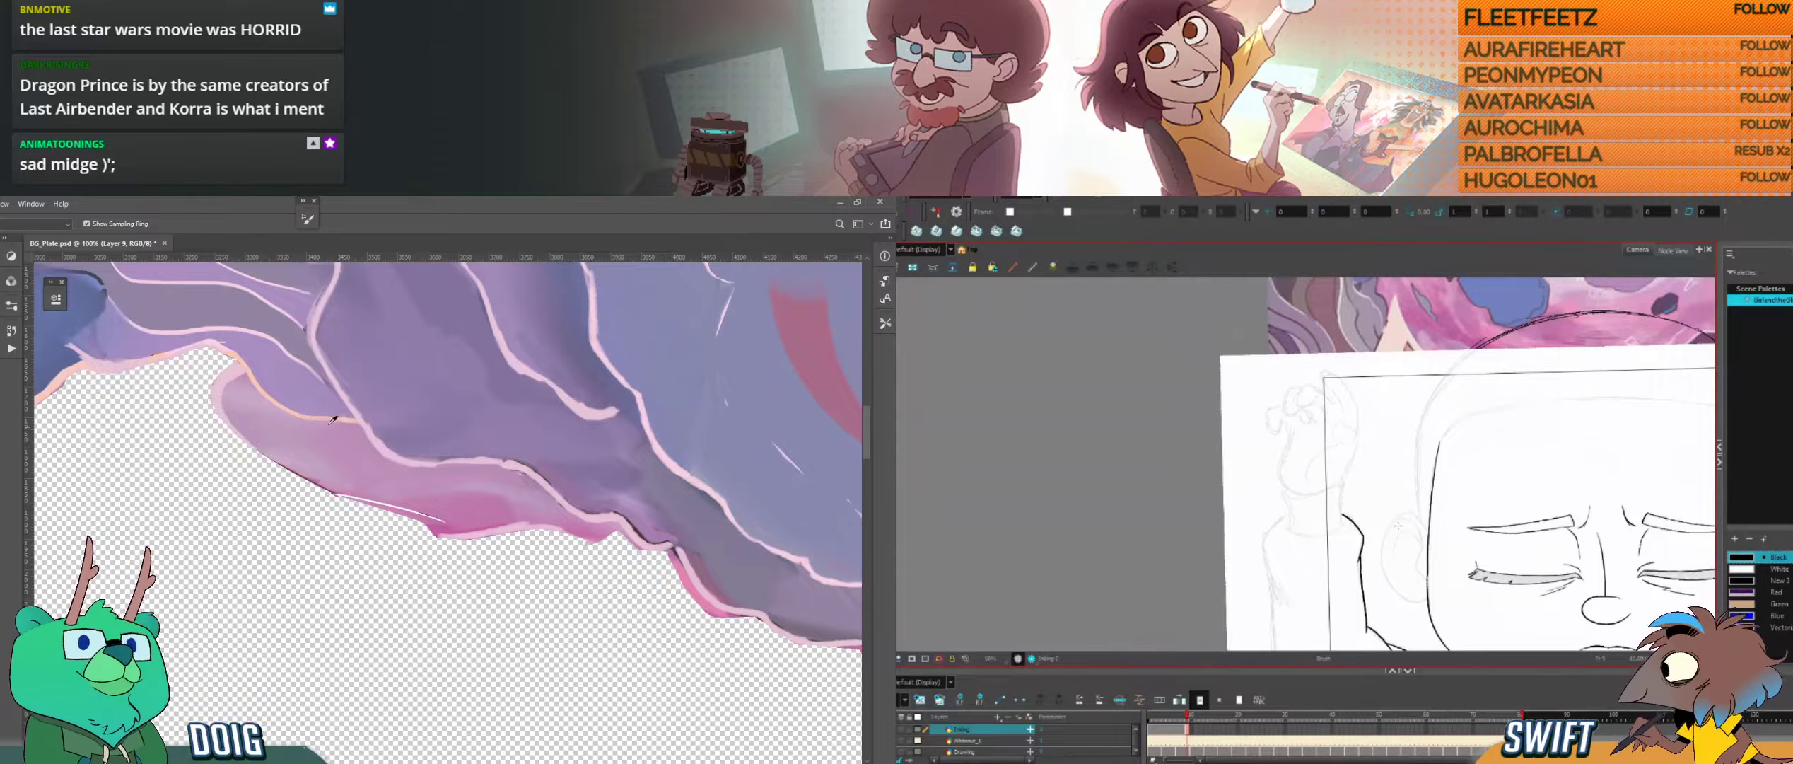
alt+click(245, 362)
alt+click(252, 366)
drag(1367, 482, 1376, 477)
key(f)
key(g)
drag(1297, 523, 1352, 493)
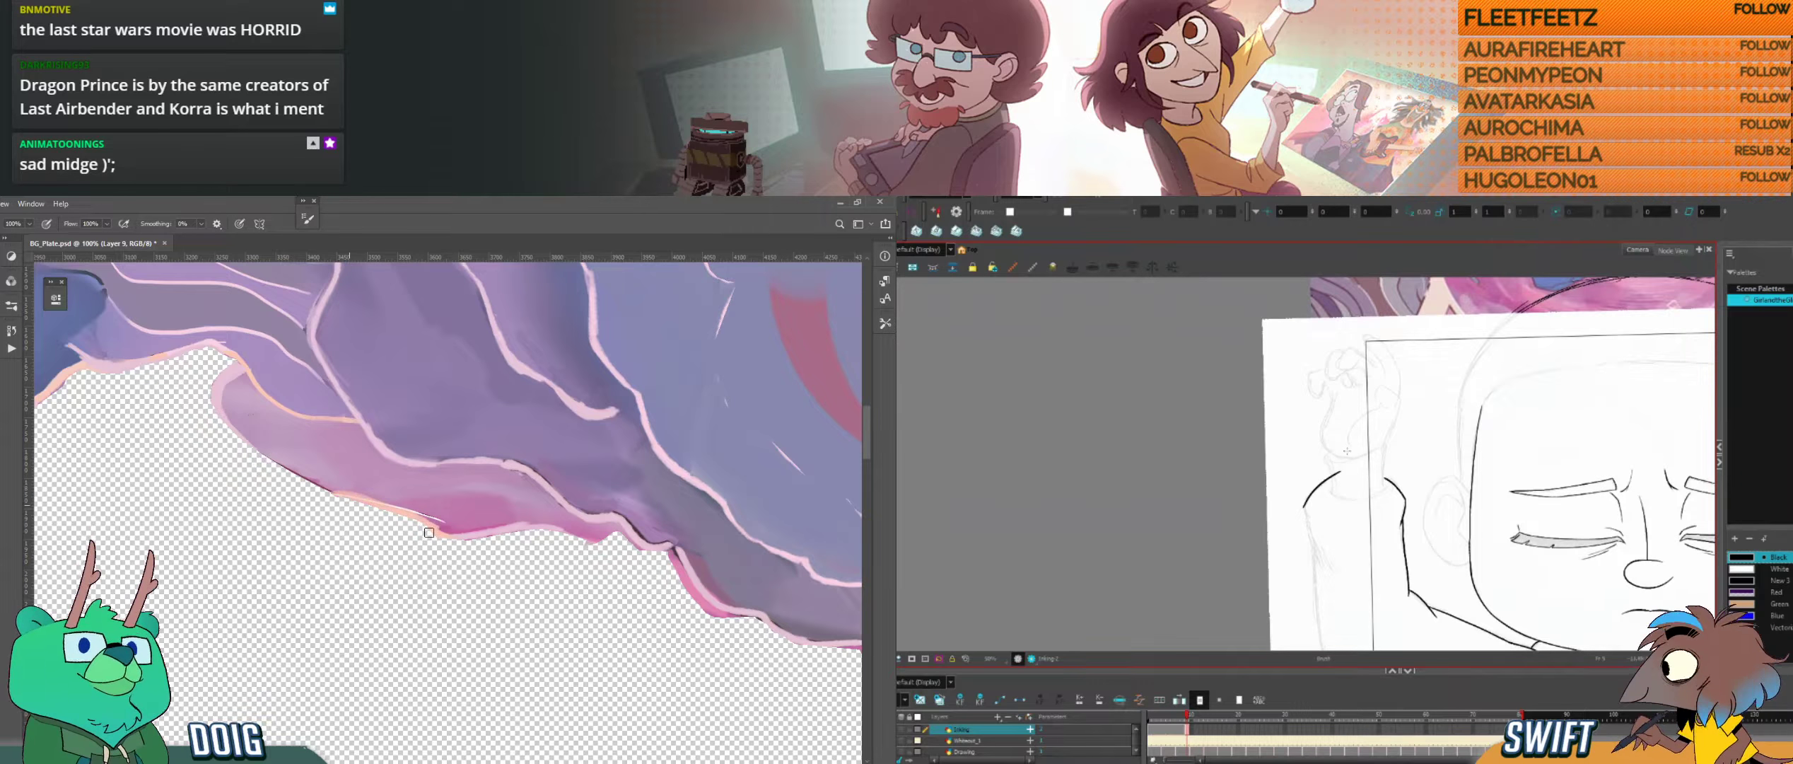
key(f)
key(g)
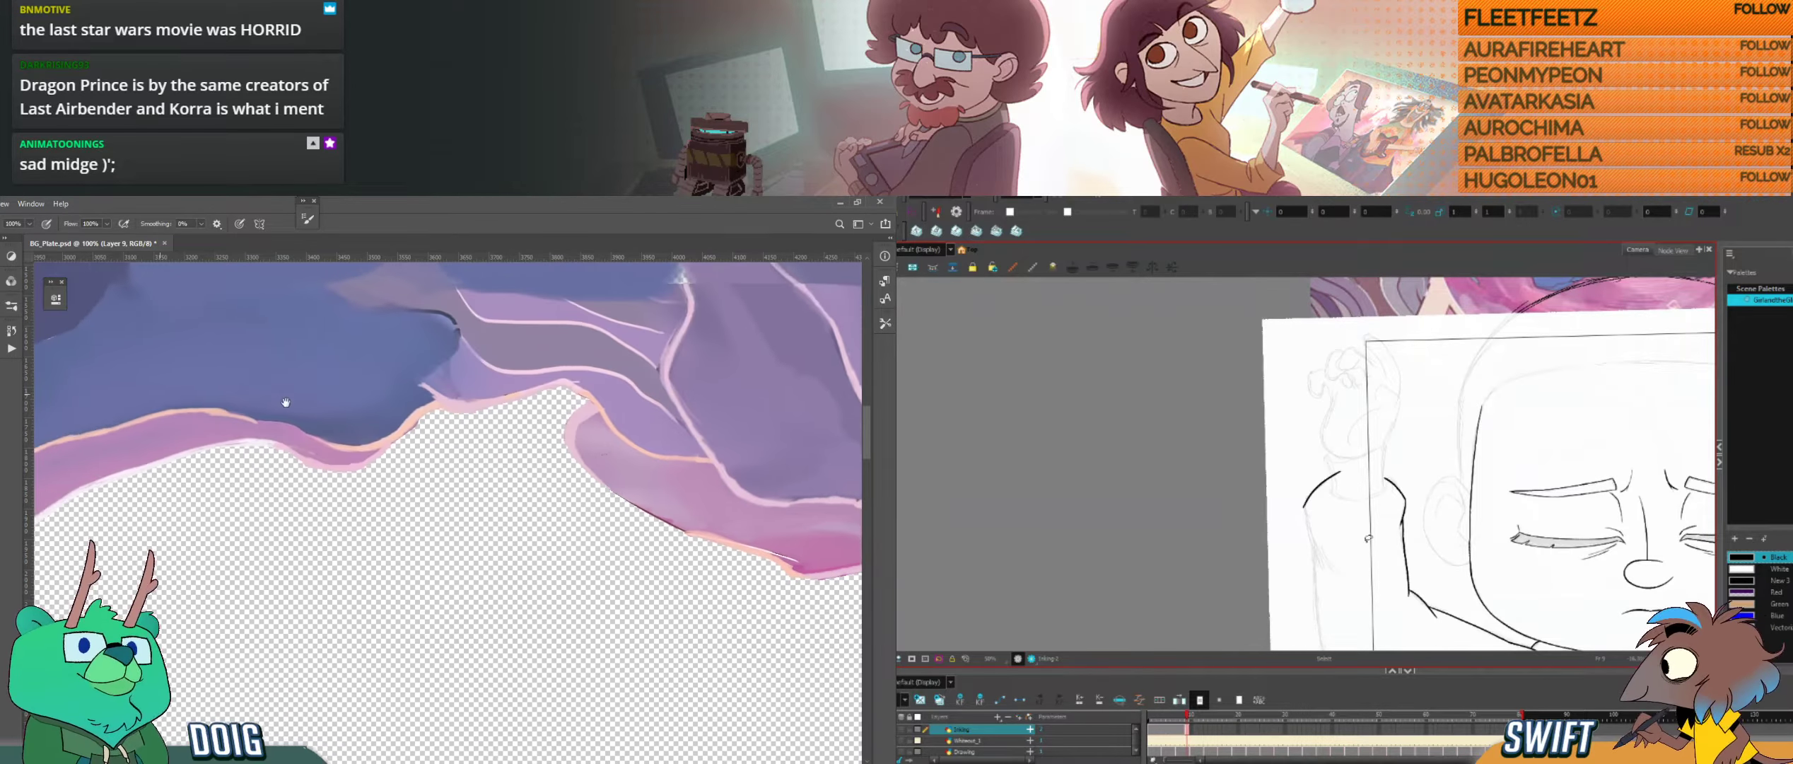
Step: Refine the curved top of the sleeve's outer line in Harmony, checking it against the neighbouring drawing
drag(1332, 510, 1312, 518)
key(alt+s)
click(1318, 497)
key(alt+b)
key(f)
key(g)
alt+click(355, 557)
Step: Ink the sleeve's outer line downward from its curved top in Harmony, undo unwanted strokes, and compare with the neighbouring drawing
drag(1288, 505, 1282, 563)
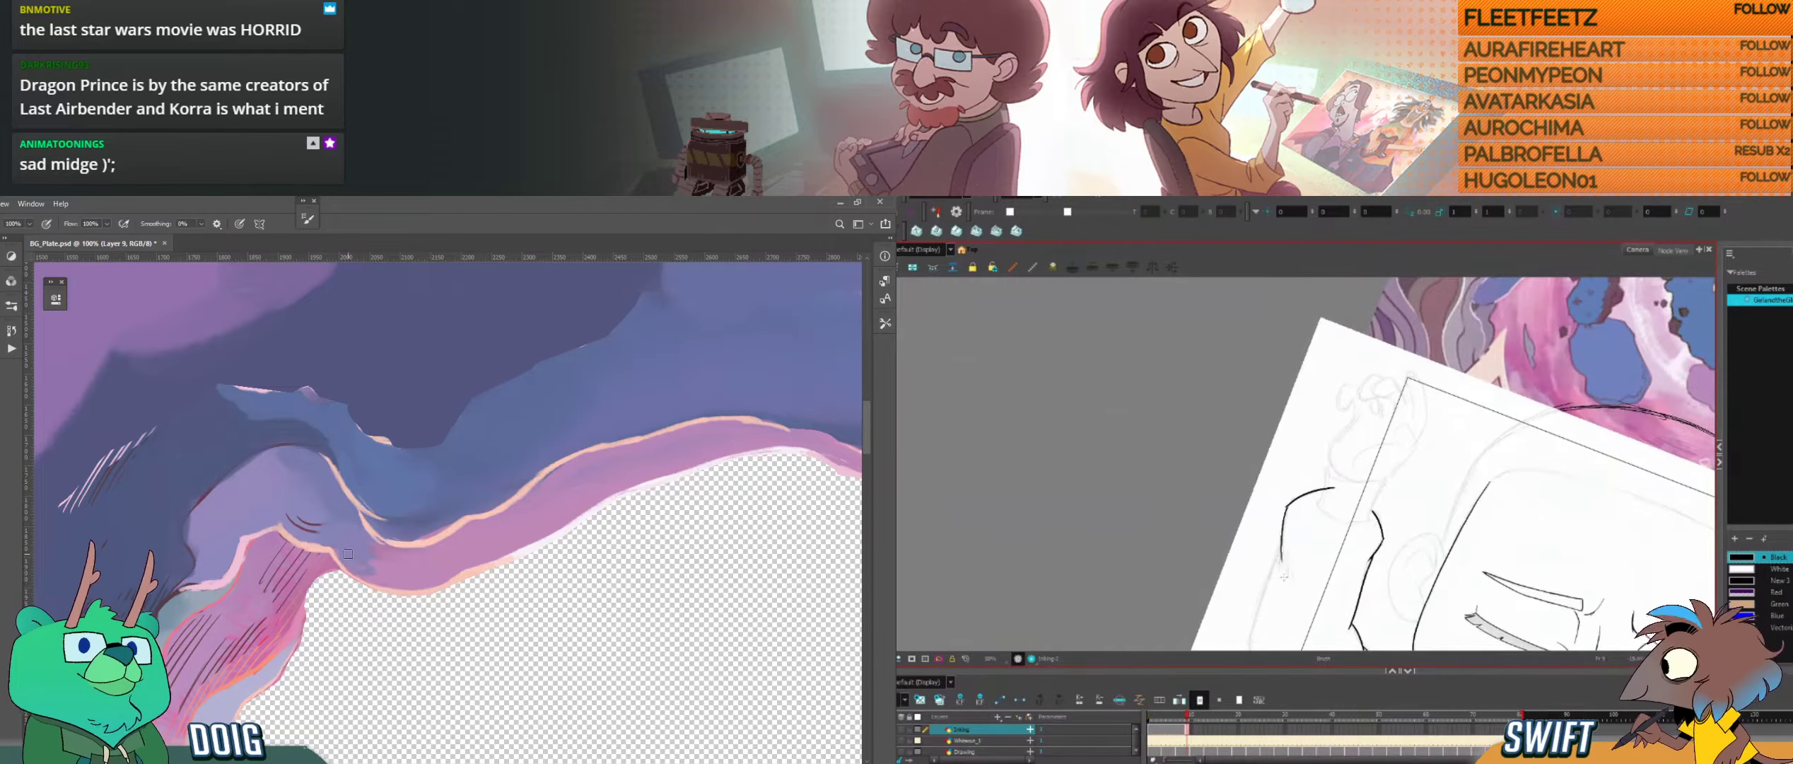
key(ctrl+z)
drag(362, 569, 516, 517)
mouse_move(1287, 507)
mouse_down()
mouse_move(1282, 562)
mouse_move(1291, 495)
mouse_up()
key(ctrl+z)
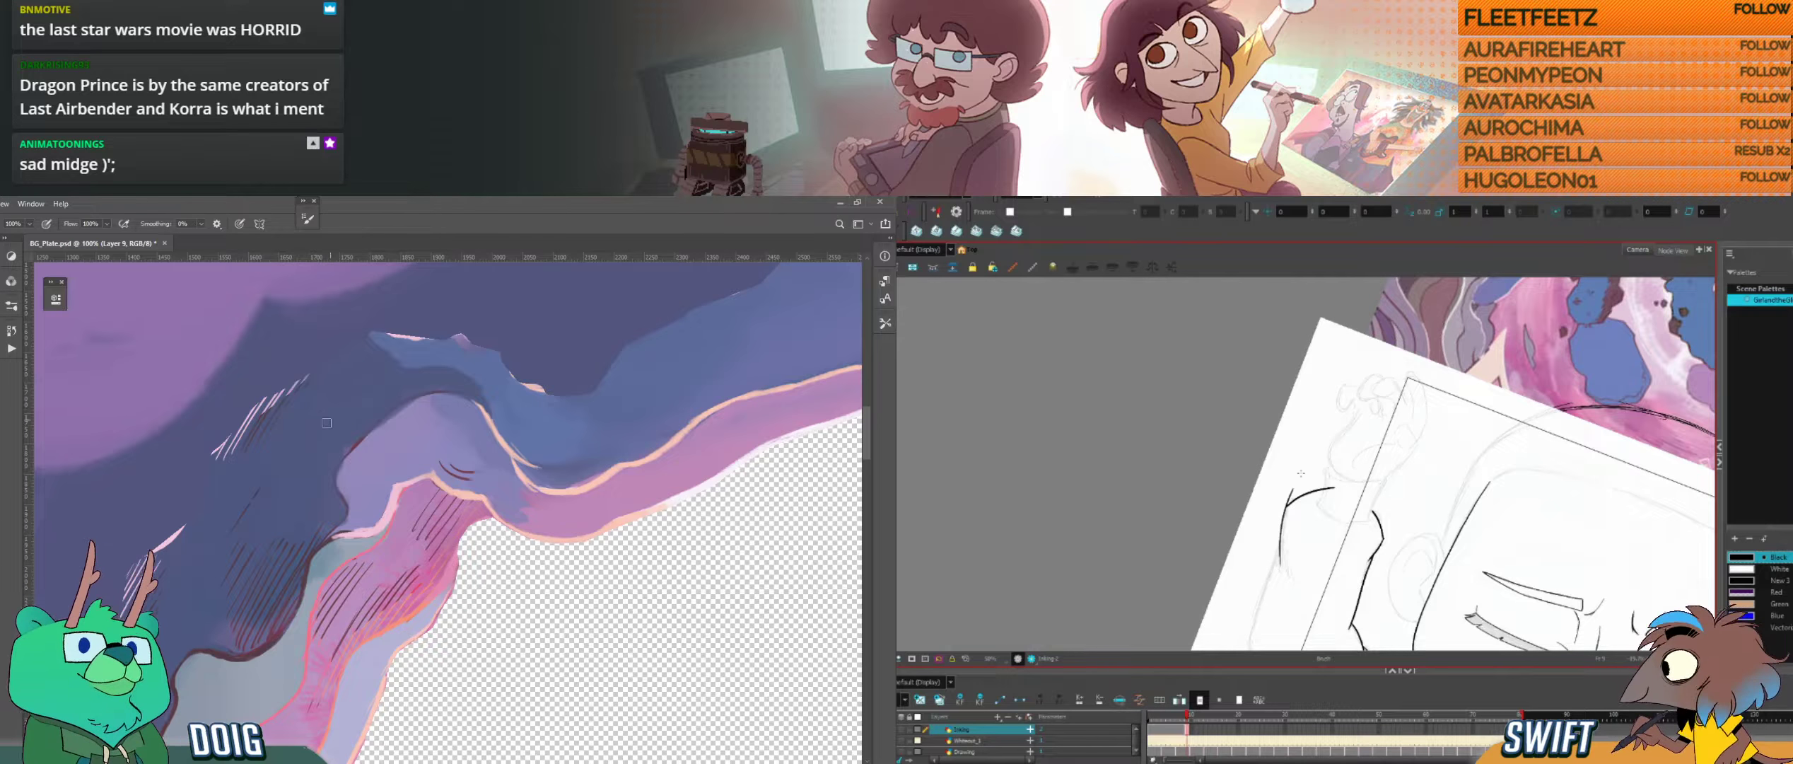
key(f)
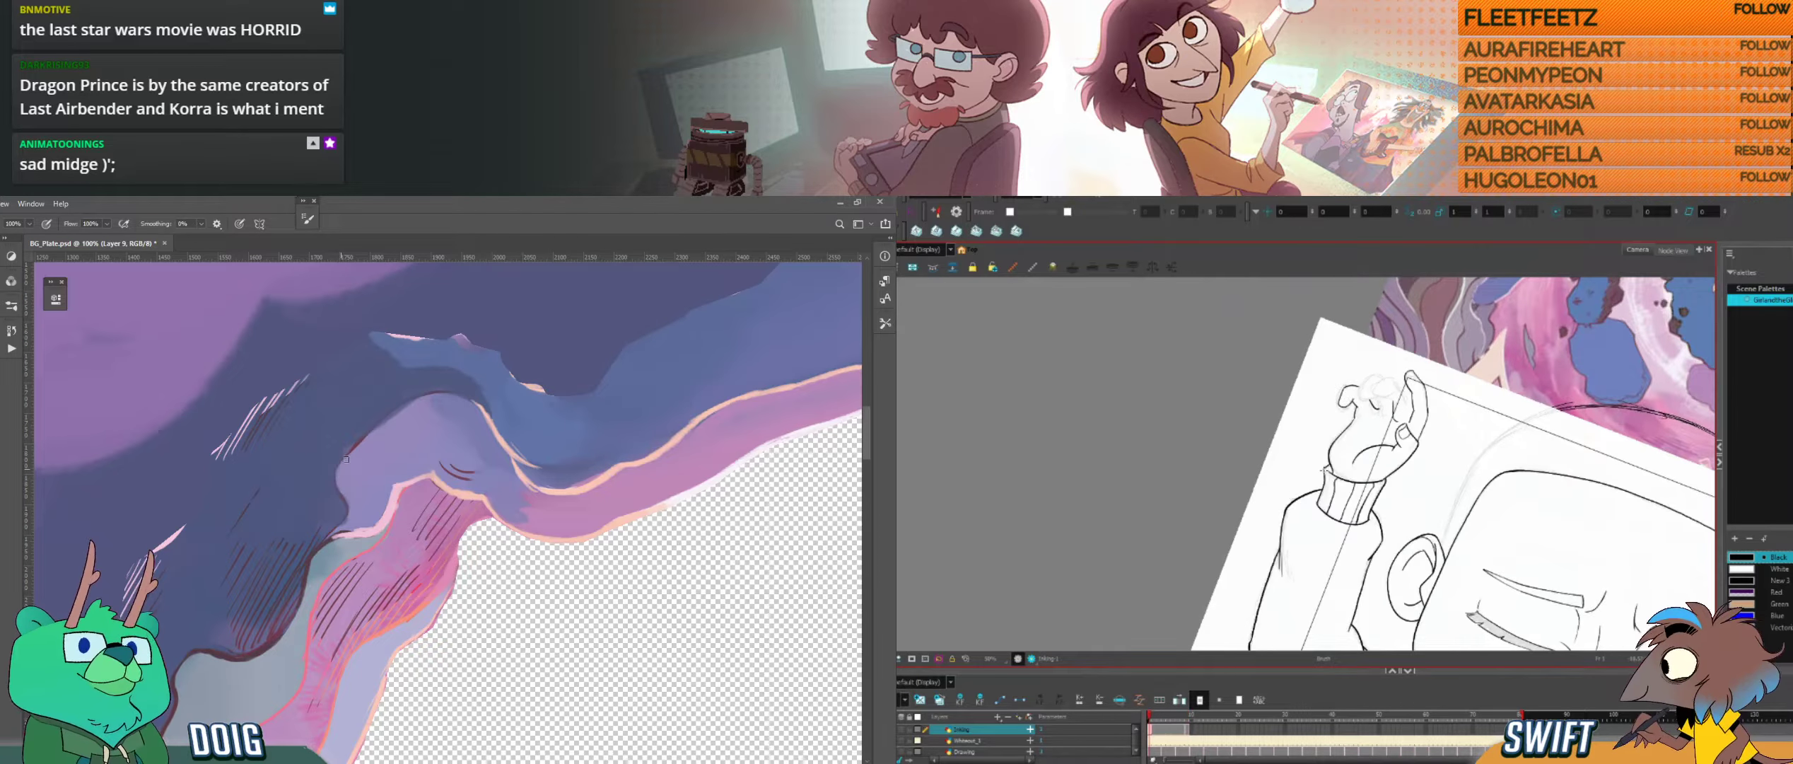
key(g)
Step: Adjust the sleeve's outer stroke in Harmony, and touch up the dark contour beside the lilac fold in Photoshop
key(alt+s)
click(1285, 530)
alt+click(252, 654)
drag(1288, 573, 1297, 581)
drag(343, 498, 337, 481)
click(1297, 588)
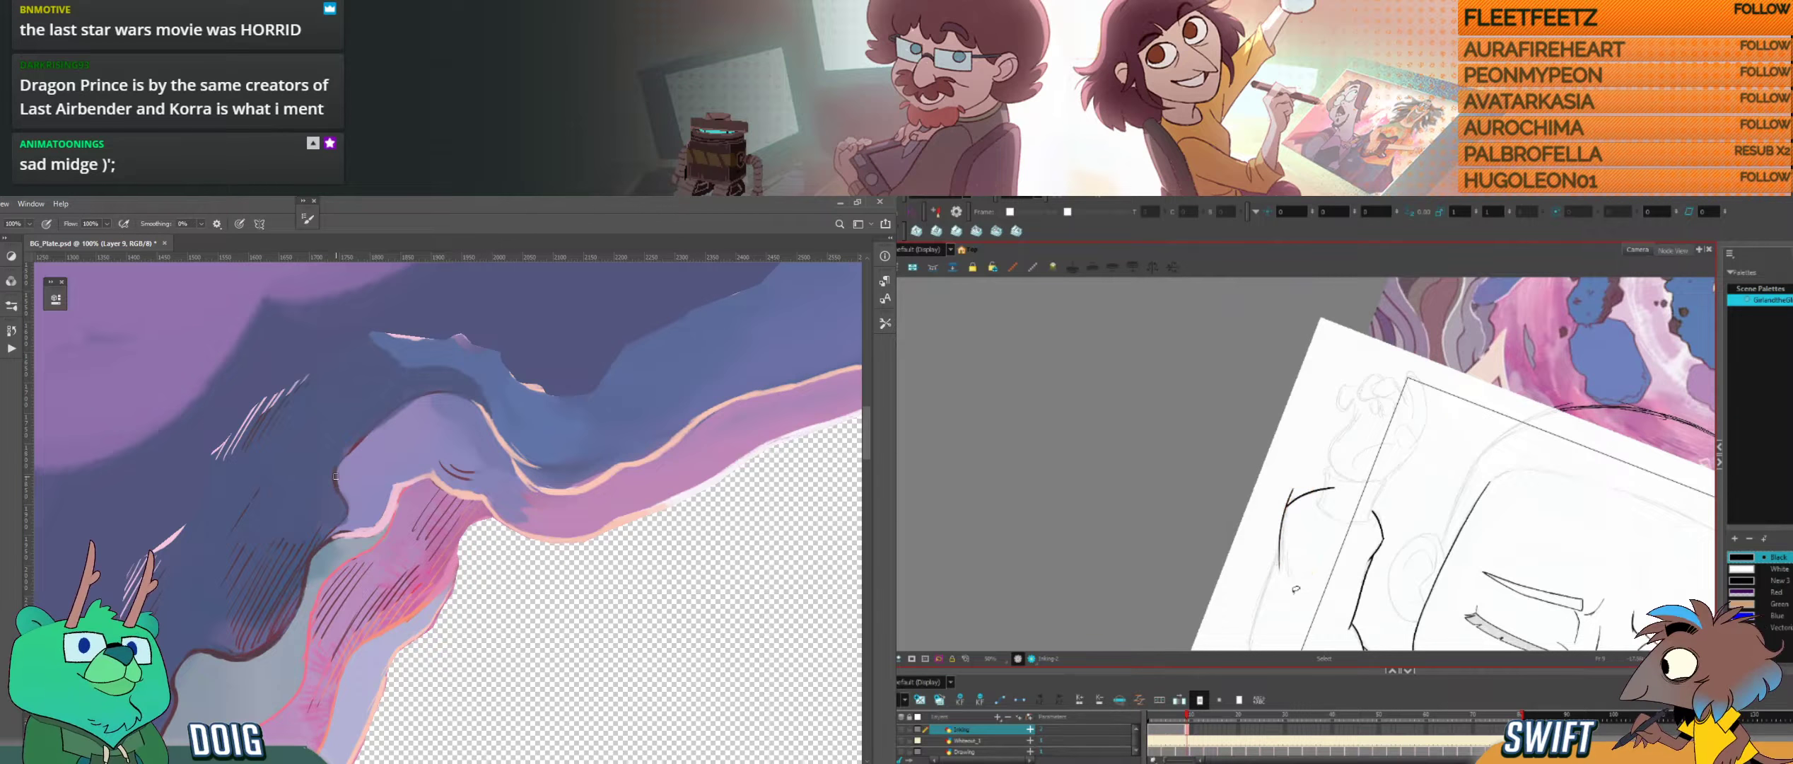
drag(1296, 588, 1320, 594)
Step: Compare the sleeve's outer line repeatedly with the finished neighbouring drawing in Harmony
key(alt+b)
key(f)
key(g)
key(f)
key(g)
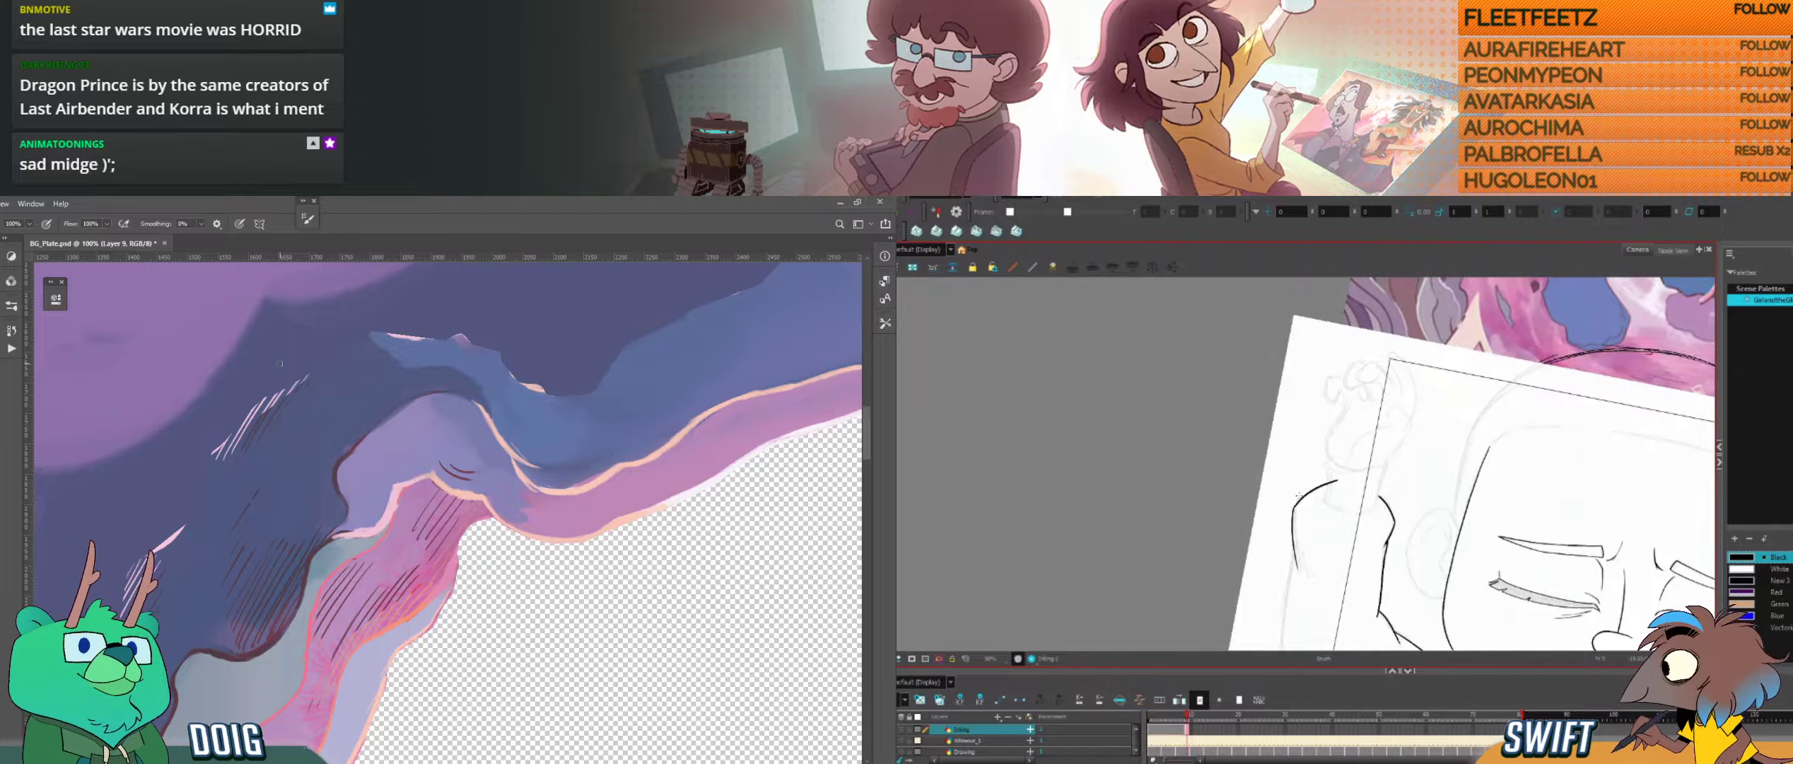
key(alt+b)
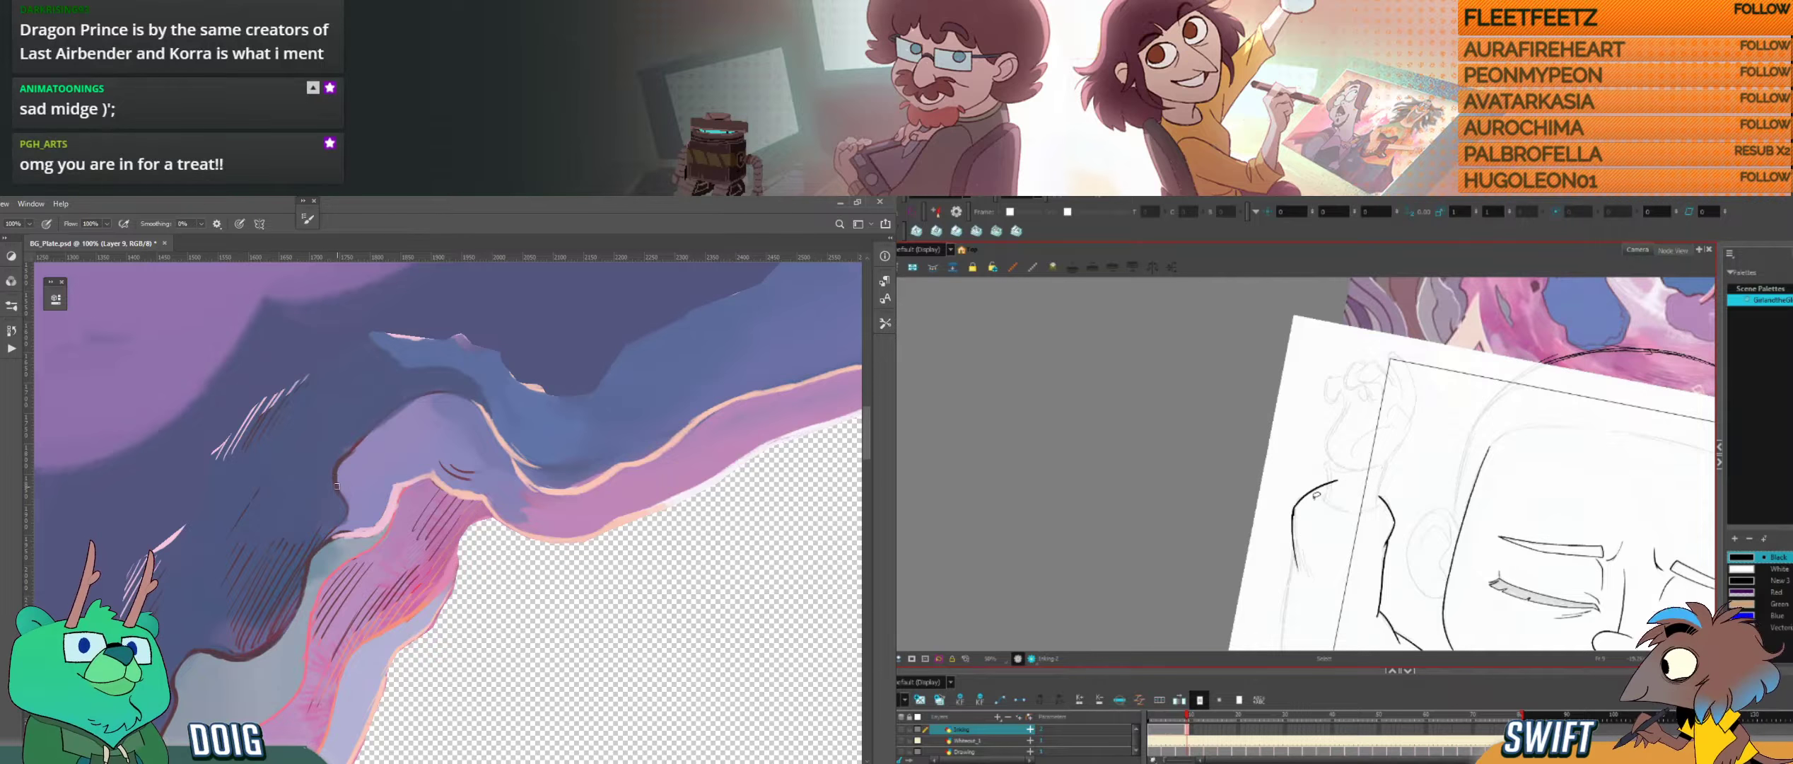
drag(282, 475, 397, 438)
key(f)
key(g)
key(f)
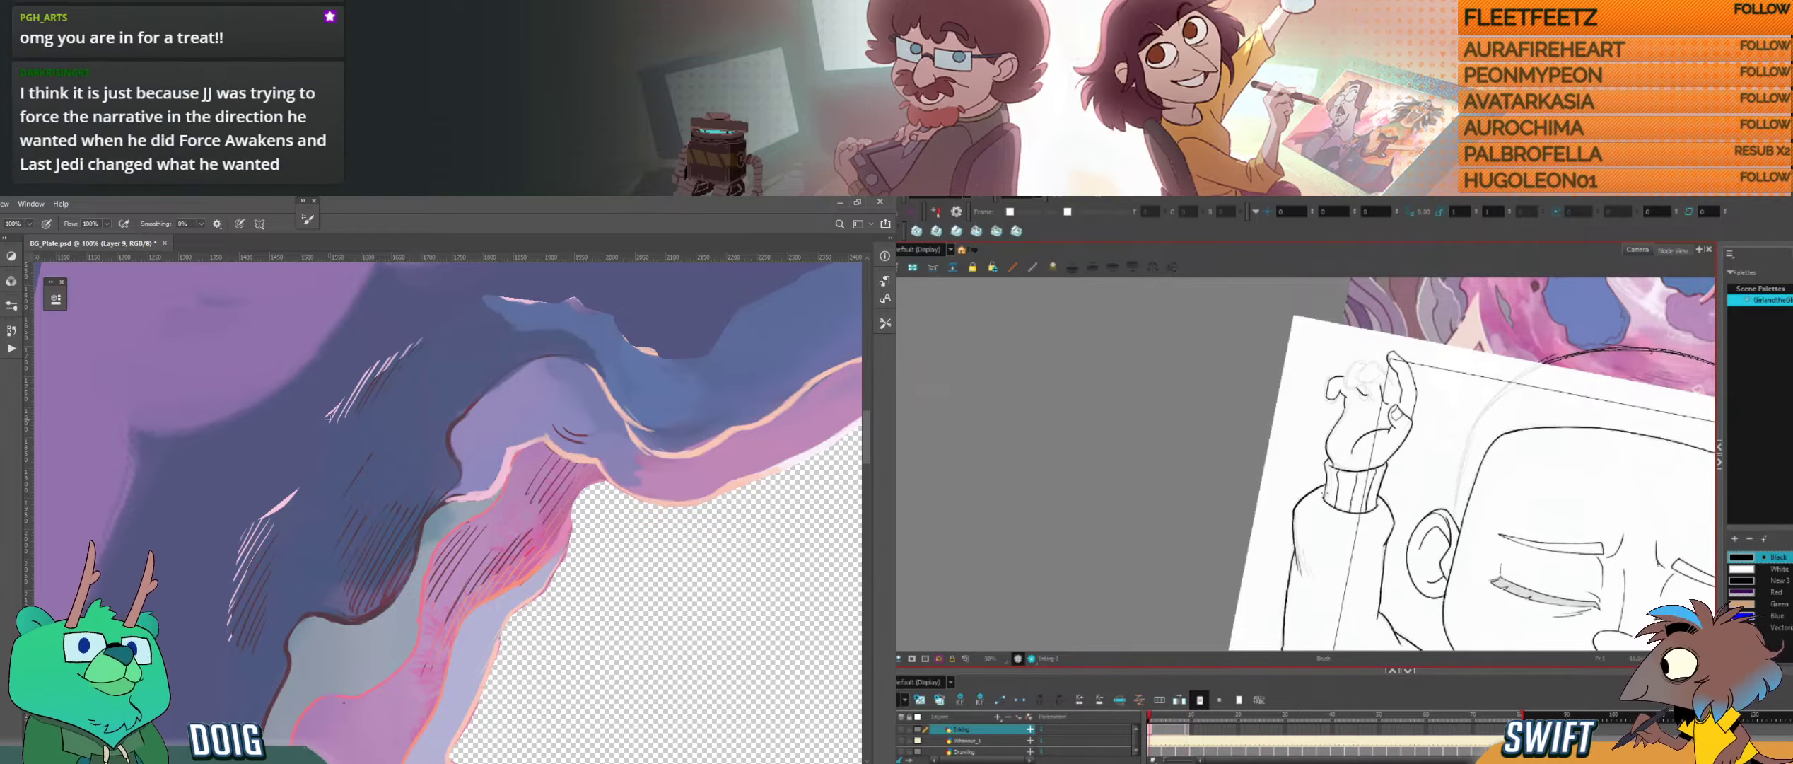
key(g)
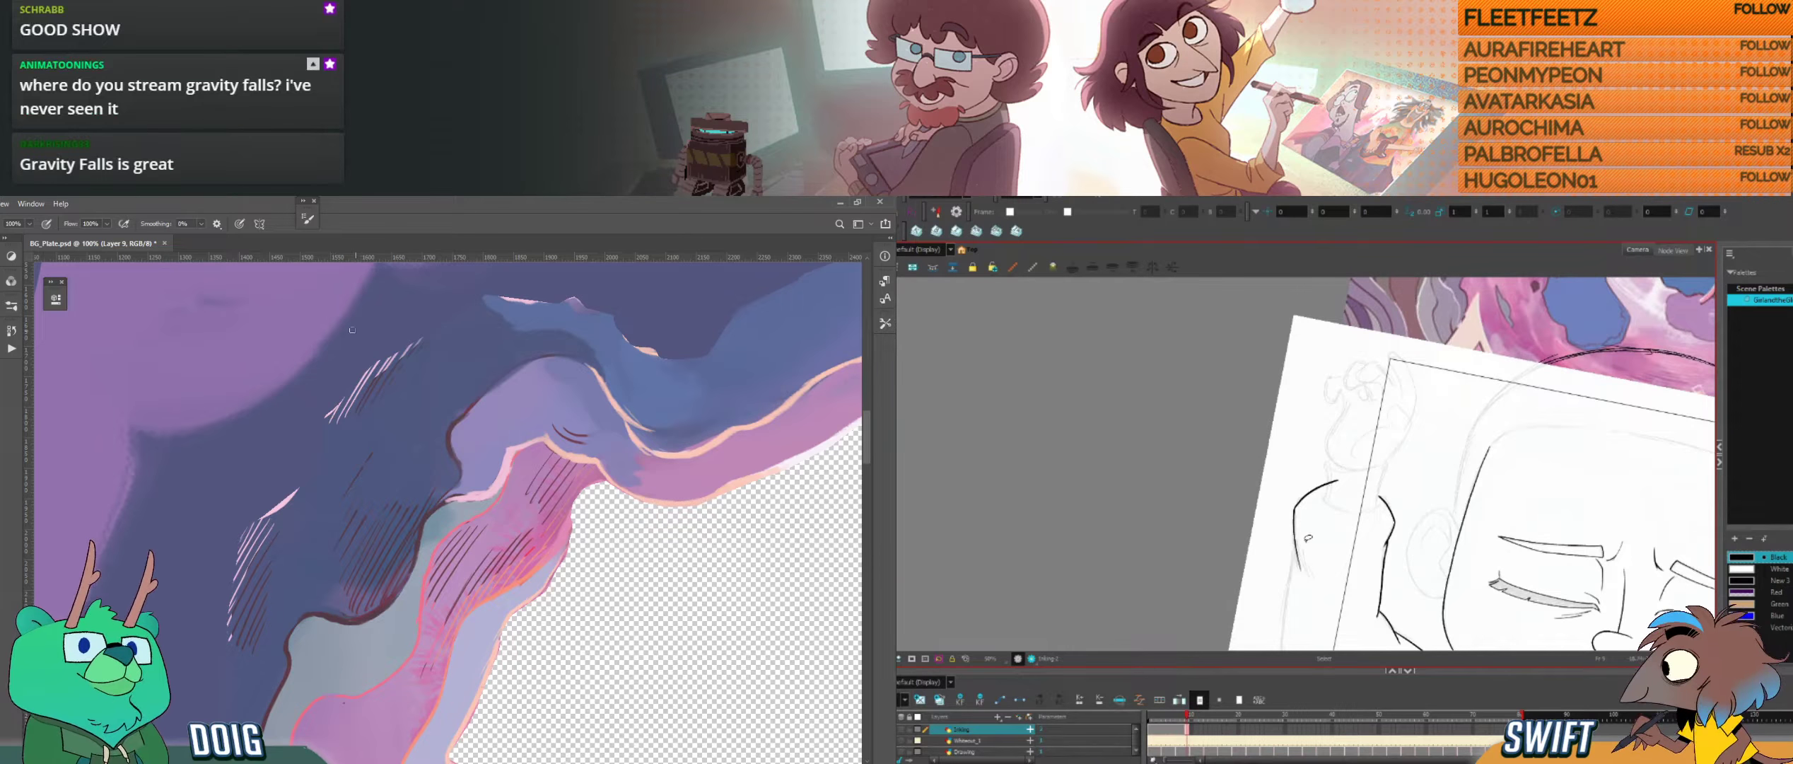
Step: Reshape the sleeve's outer stroke in Harmony and check its lower end against the neighbouring drawing
key(alt+s)
click(1297, 541)
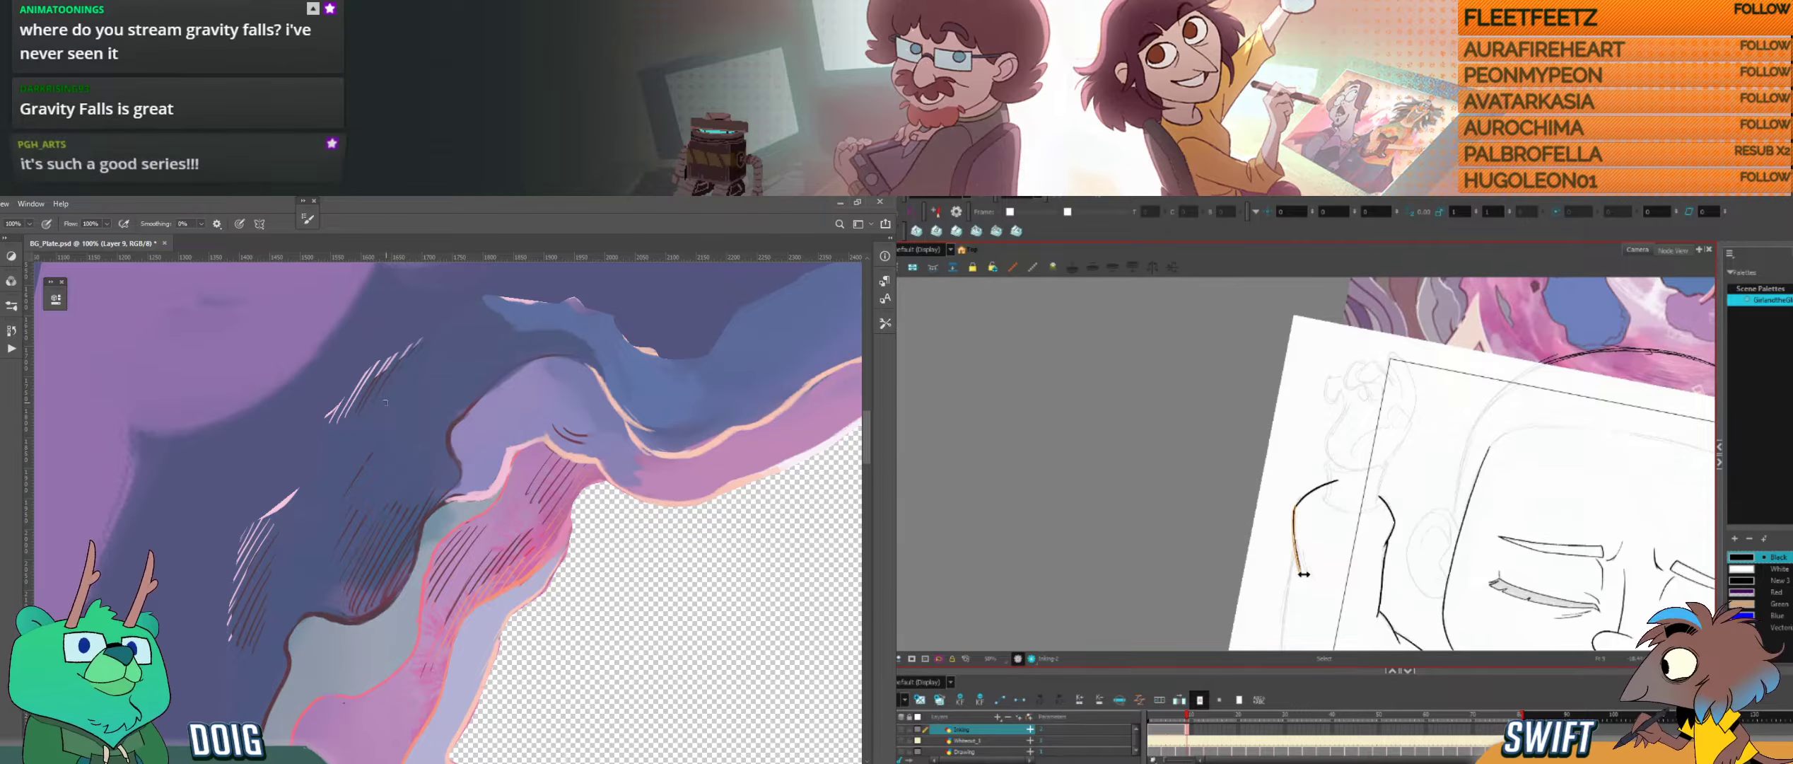
key(ctrl+minus)
key(ctrl+minus)
key(alt+b)
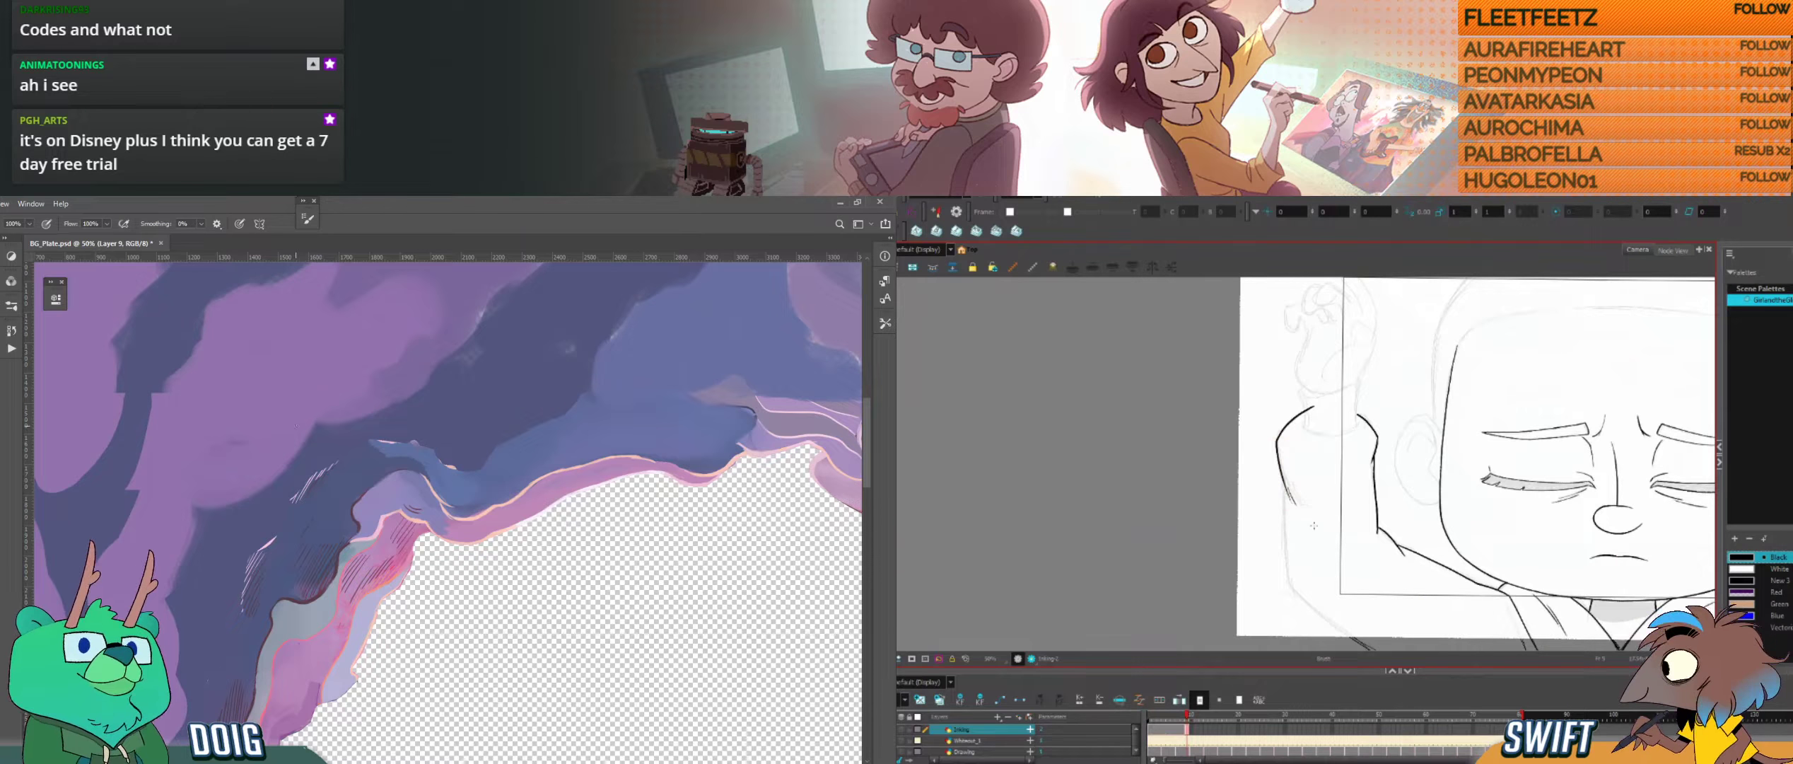
key(f)
key(g)
key(alt+s)
click(1292, 501)
Step: Ink the next section of the sleeve's outer line straight down towards the elbow in Harmony, and bring up the plate's lower edge in Photoshop
drag(300, 581, 408, 353)
click(1315, 493)
mouse_move(345, 493)
mouse_down()
mouse_move(360, 444)
mouse_move(307, 273)
mouse_up()
key(ctrl+plus)
key(ctrl+plus)
key(alt+b)
drag(1315, 493, 1291, 462)
drag(1260, 452, 1265, 551)
key(.)
key(alt+Tab)
key(alt+Tab)
Step: Select and adjust the lower section of the sleeve's outer line in Harmony, and sample the purple beside the hole in Photoshop
key(alt+s)
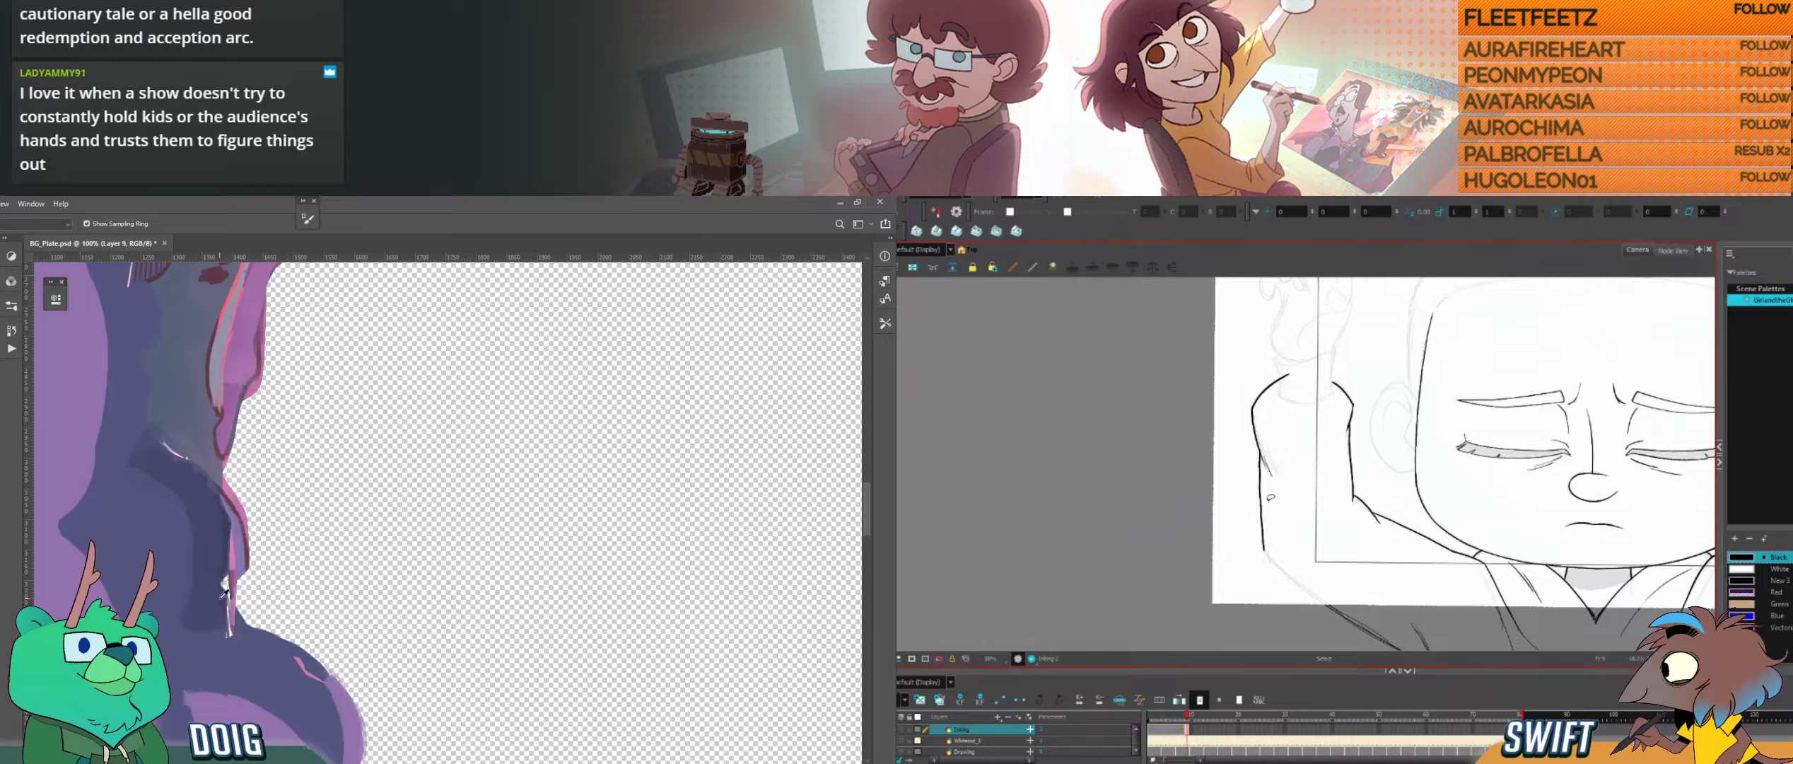
alt+click(222, 598)
click(1263, 503)
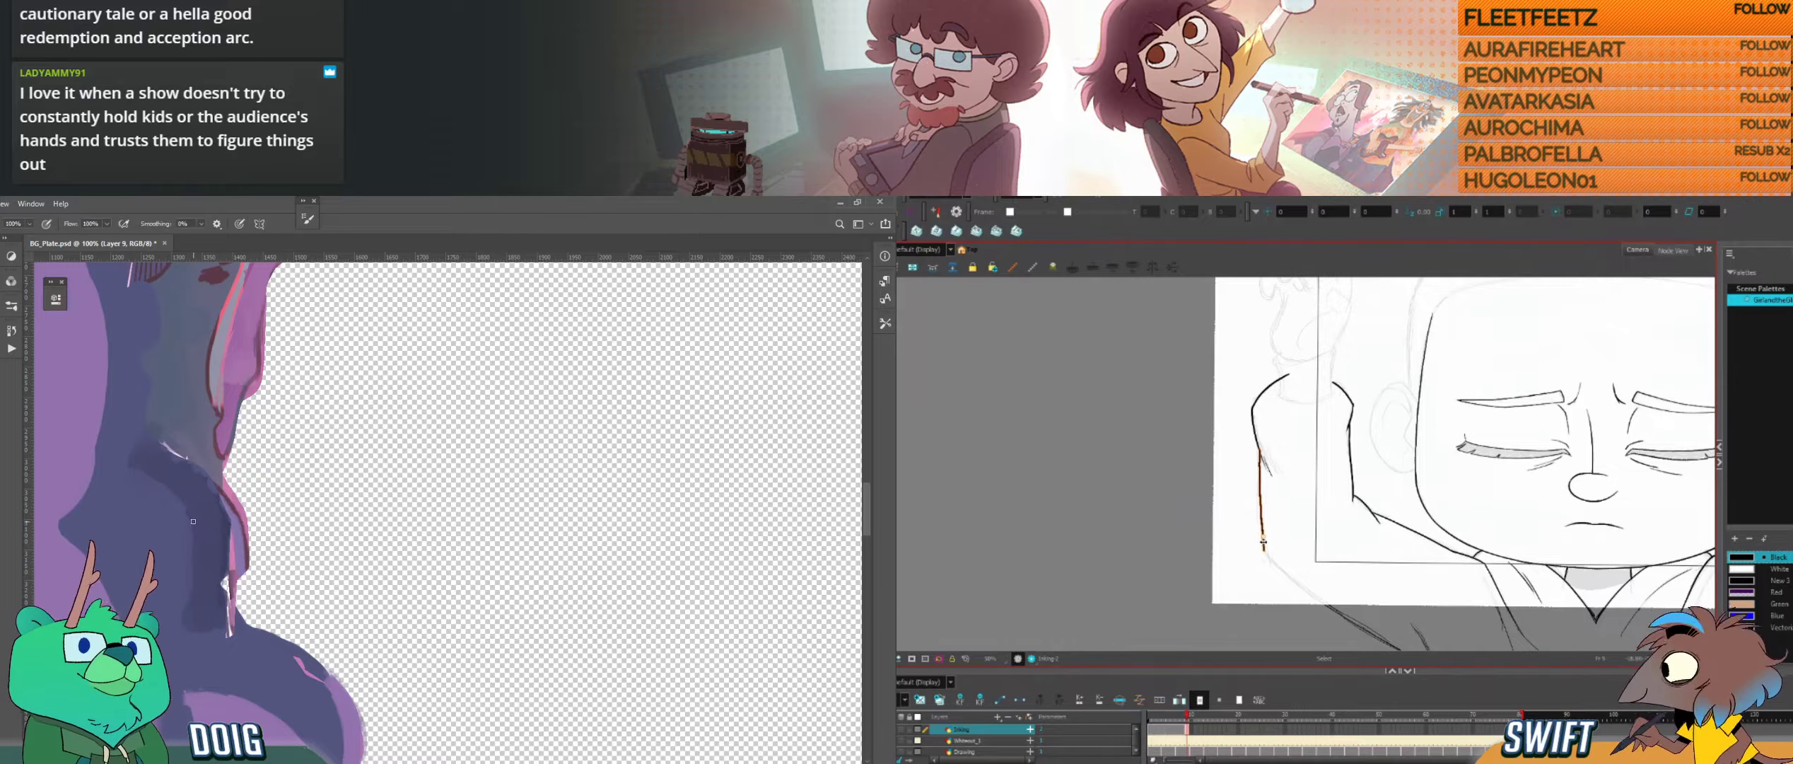
drag(1275, 449, 1278, 445)
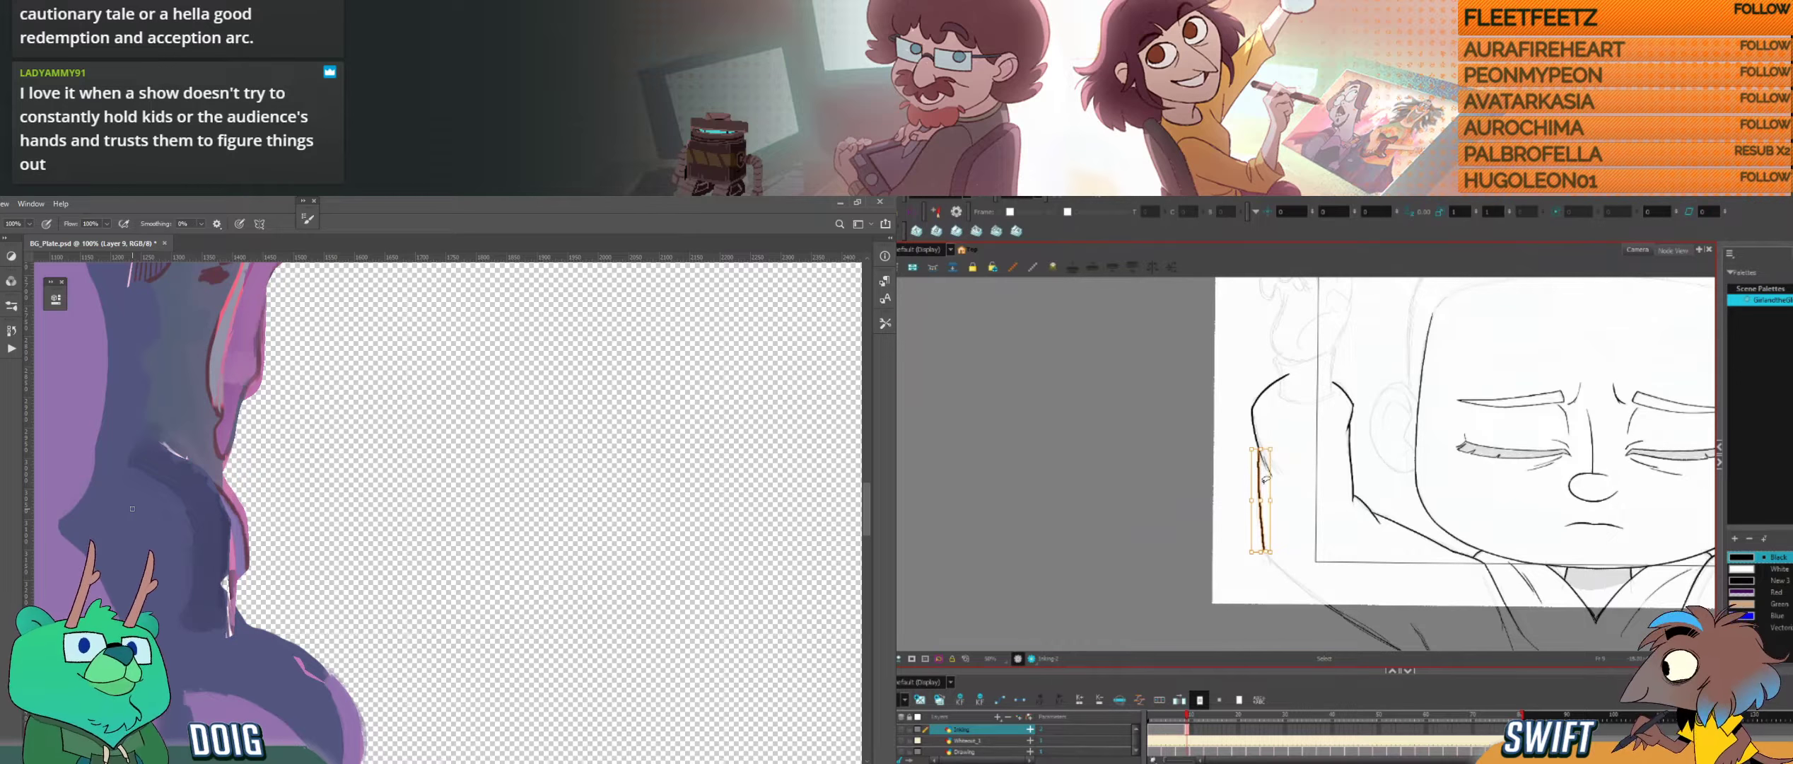
click(1266, 476)
click(1261, 503)
click(1288, 495)
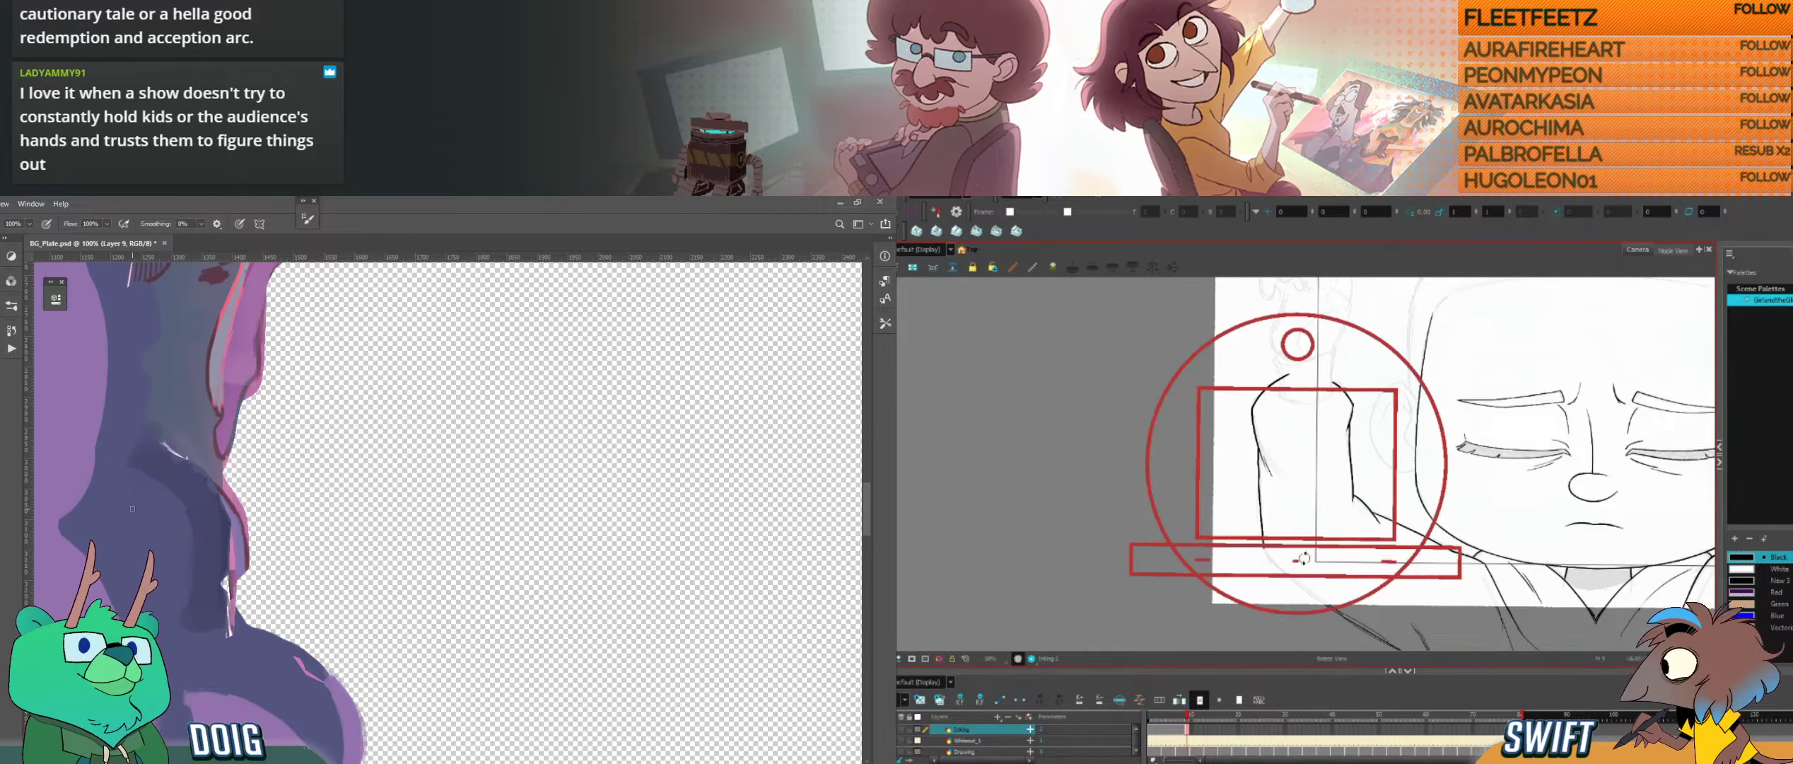
Step: Refine the join in the sleeve's outer line in Harmony and compare it with the neighbouring drawing
drag(1296, 561, 1294, 539)
drag(1266, 493, 1277, 522)
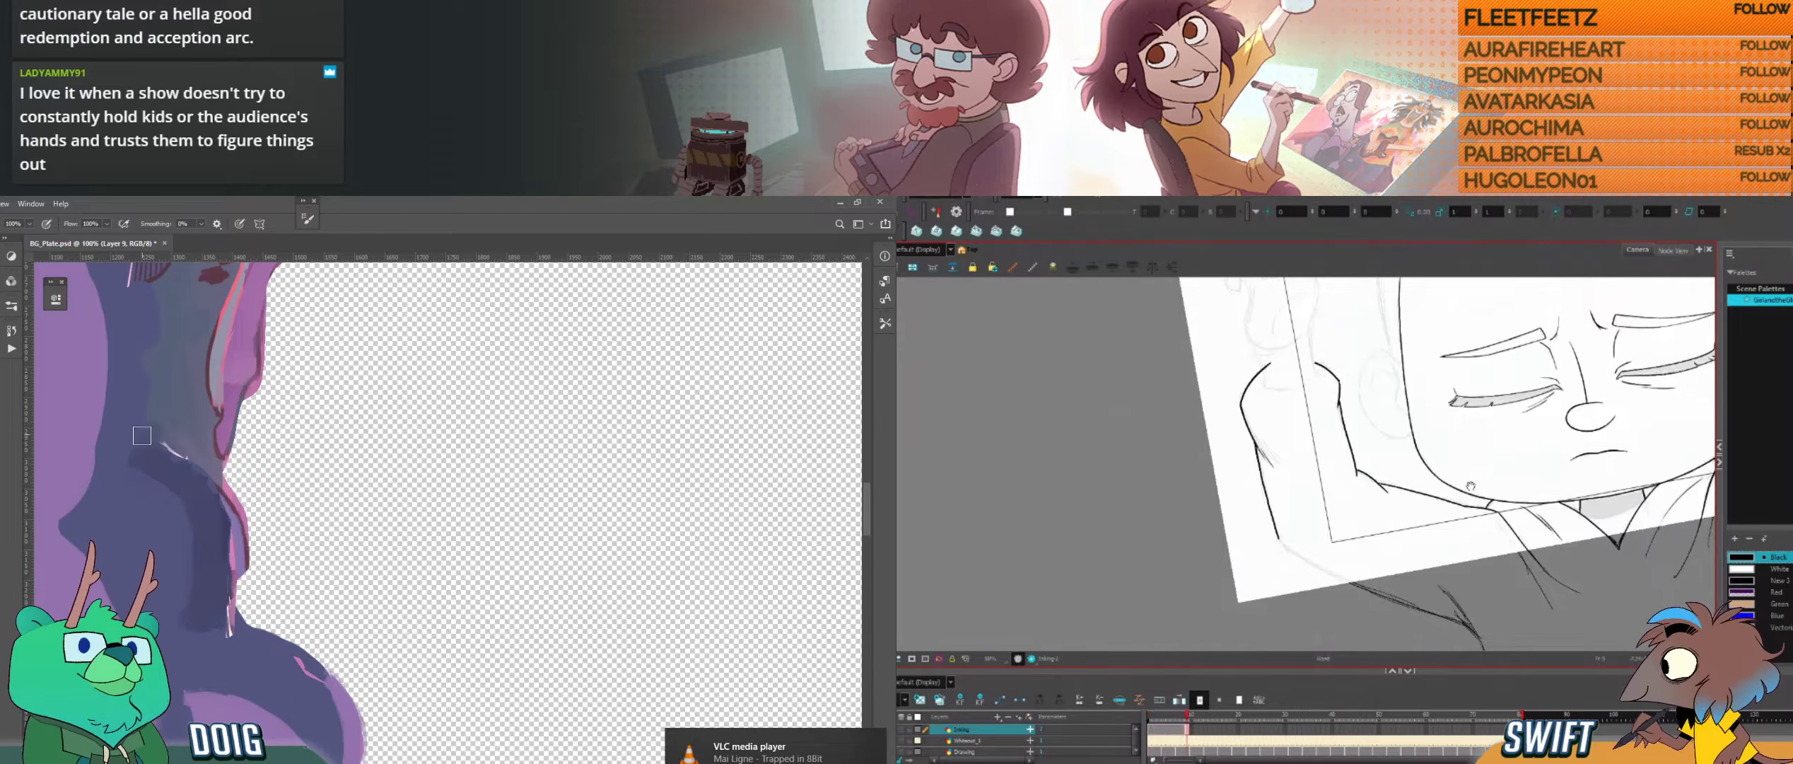
mouse_move(1471, 486)
mouse_down()
mouse_move(1401, 504)
mouse_move(1322, 347)
mouse_move(1231, 378)
mouse_up()
key(f)
key(g)
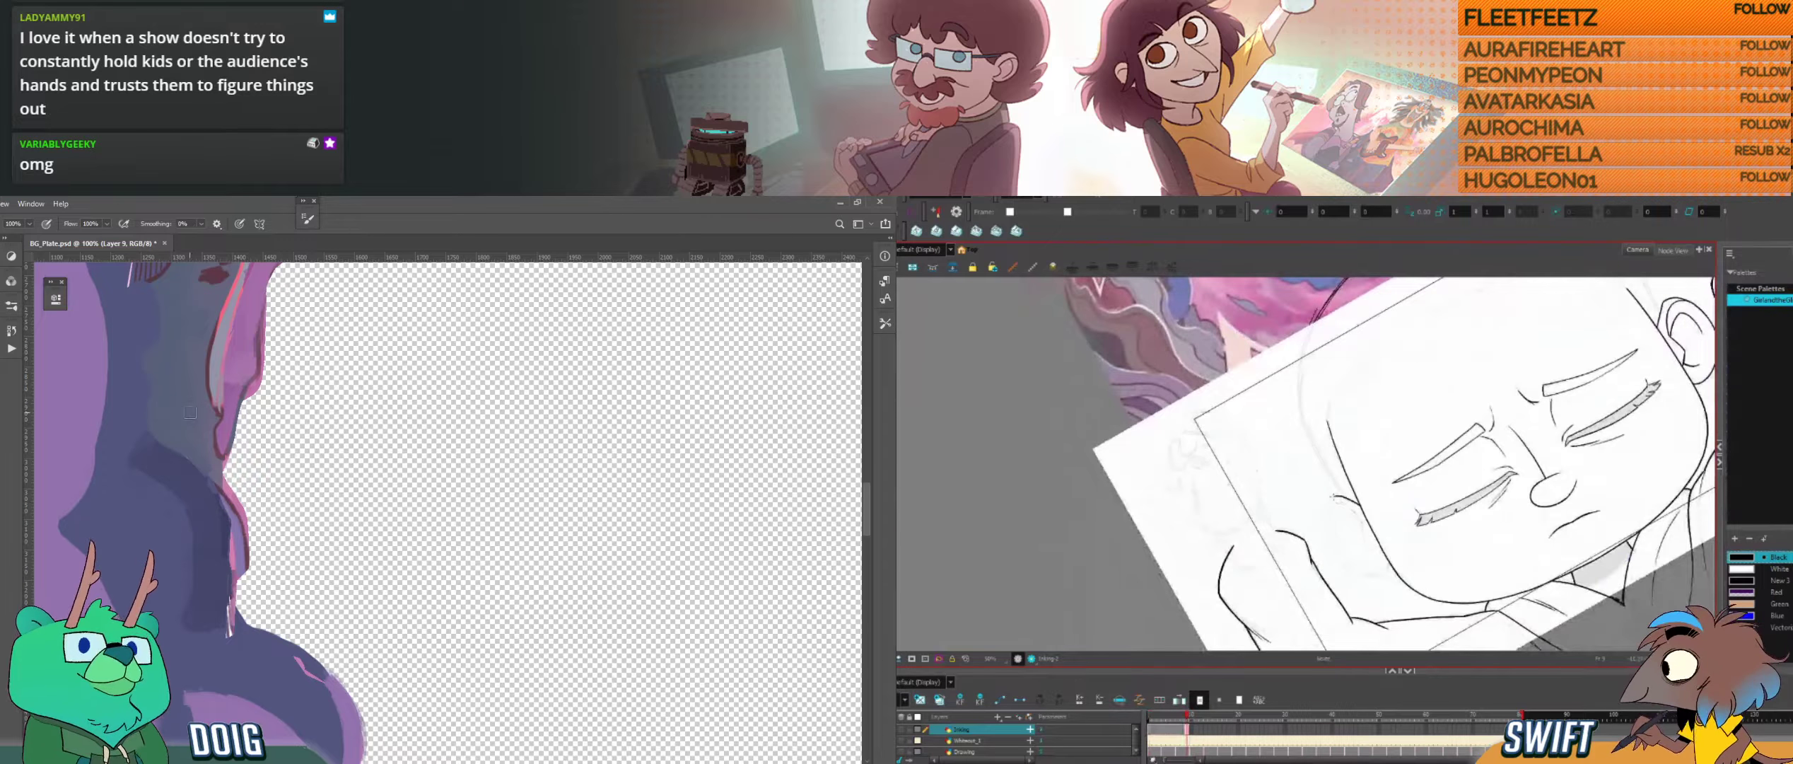
Step: Ink the outer curve of the ear beside the raised arm in Harmony, and paint over the pale mark on the purple fold in Photoshop
mouse_move(1359, 504)
mouse_down()
mouse_move(1325, 507)
mouse_move(1323, 527)
mouse_up()
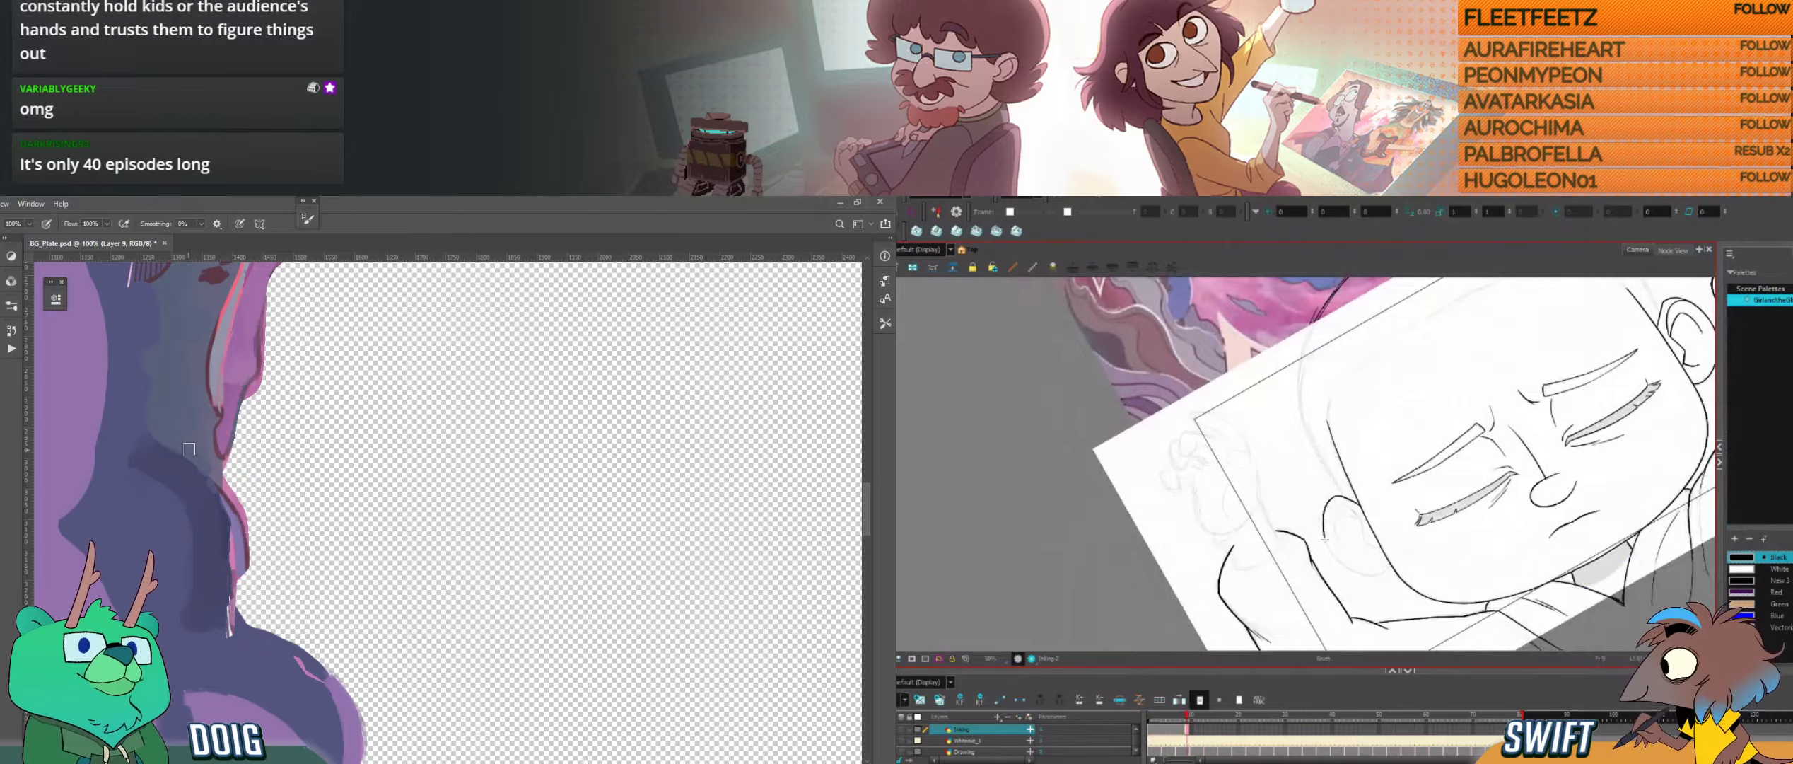
drag(161, 463, 225, 462)
drag(1401, 556, 1310, 593)
drag(1266, 529, 1293, 507)
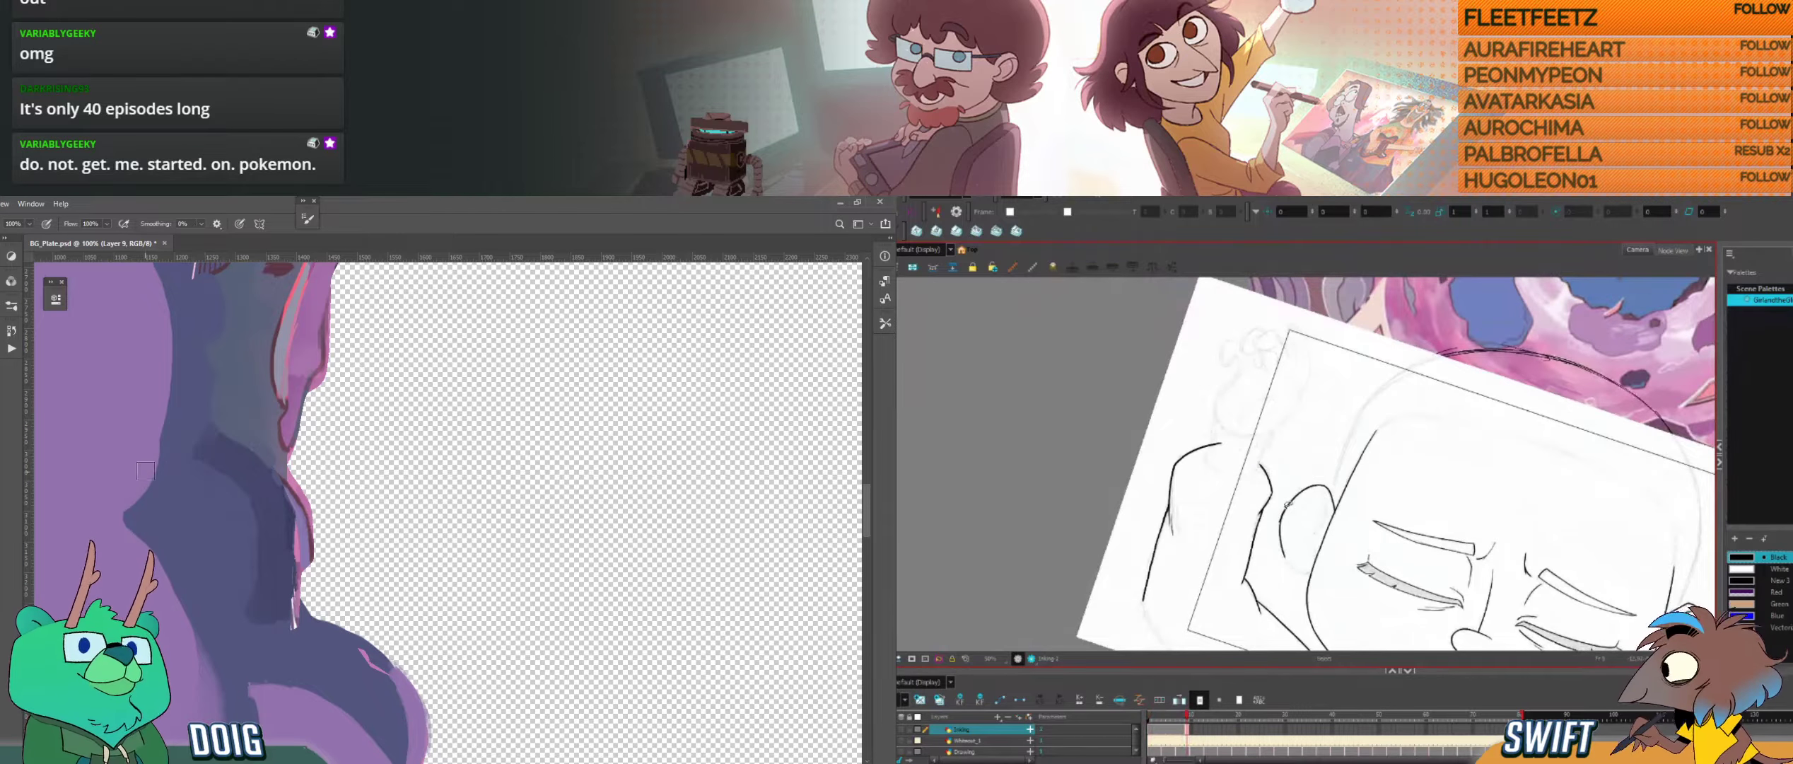
Step: Blend the top of the dark purple fold with a sampled colour in Photoshop, and select the ear's stroke in Harmony
key(i)
click(196, 448)
key(b)
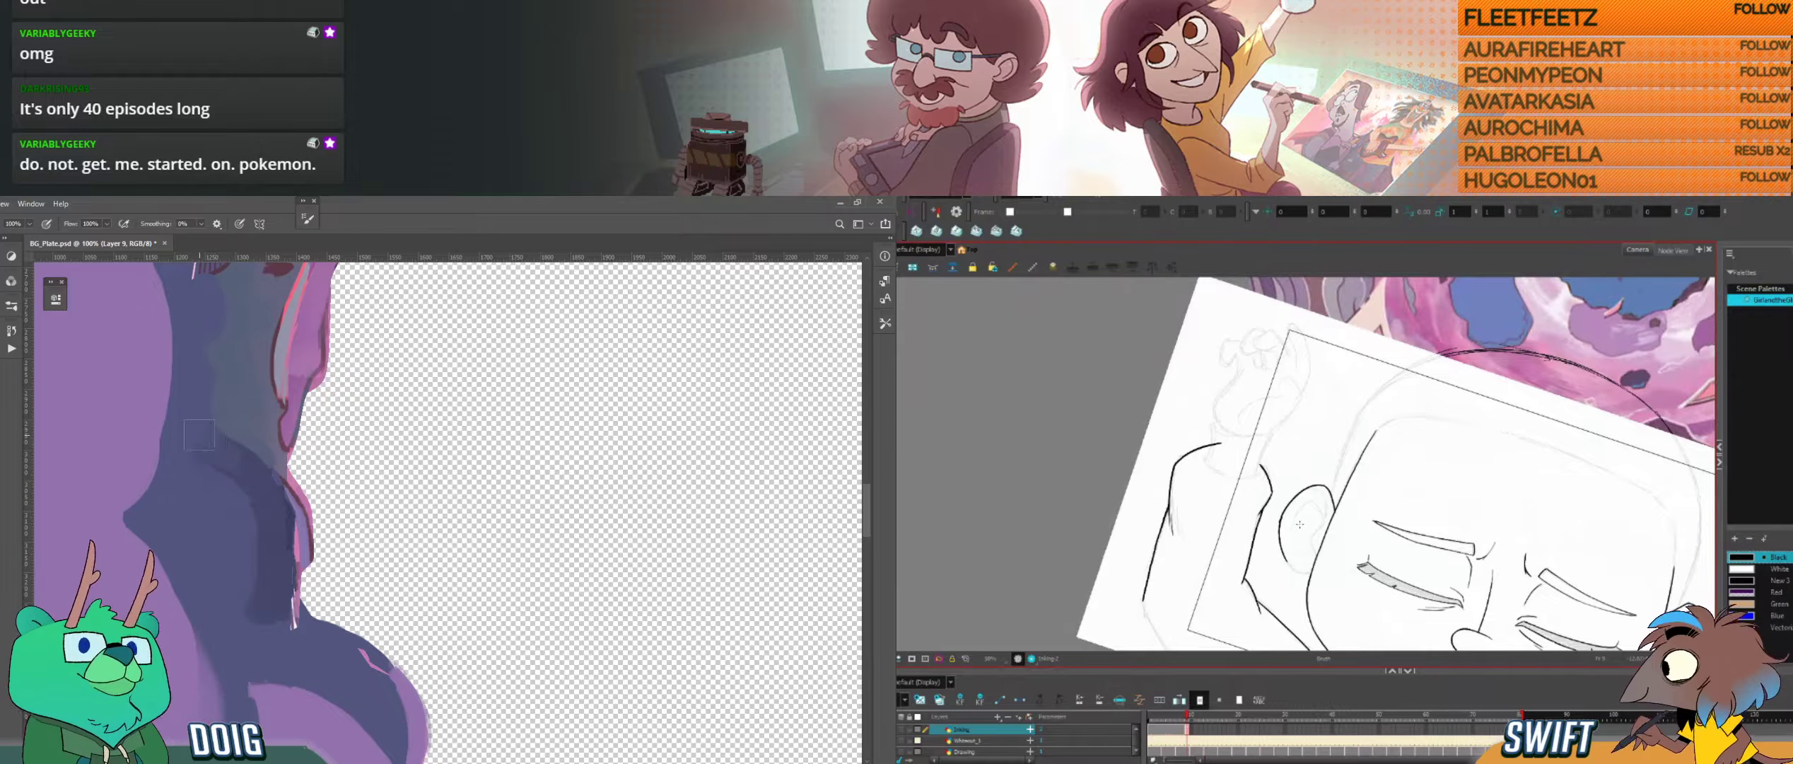
key(alt+s)
drag(206, 457, 223, 445)
Step: Paint along the purple bulge's edge beside the hole in Photoshop and reduce the brush size, while comparing the ear in Harmony
drag(378, 615, 336, 420)
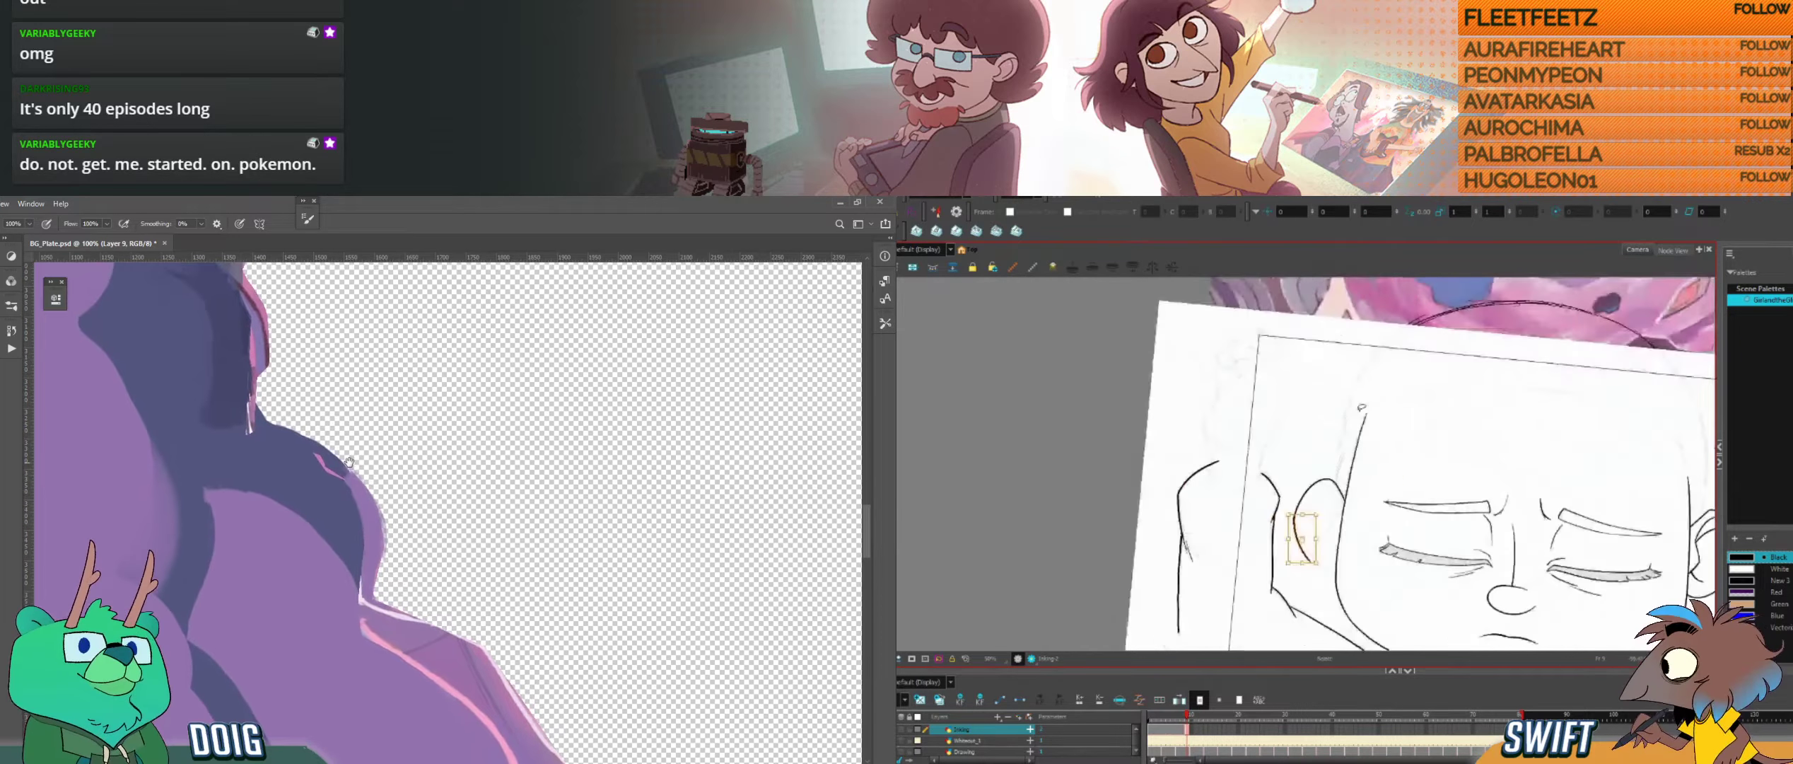
alt+click(370, 527)
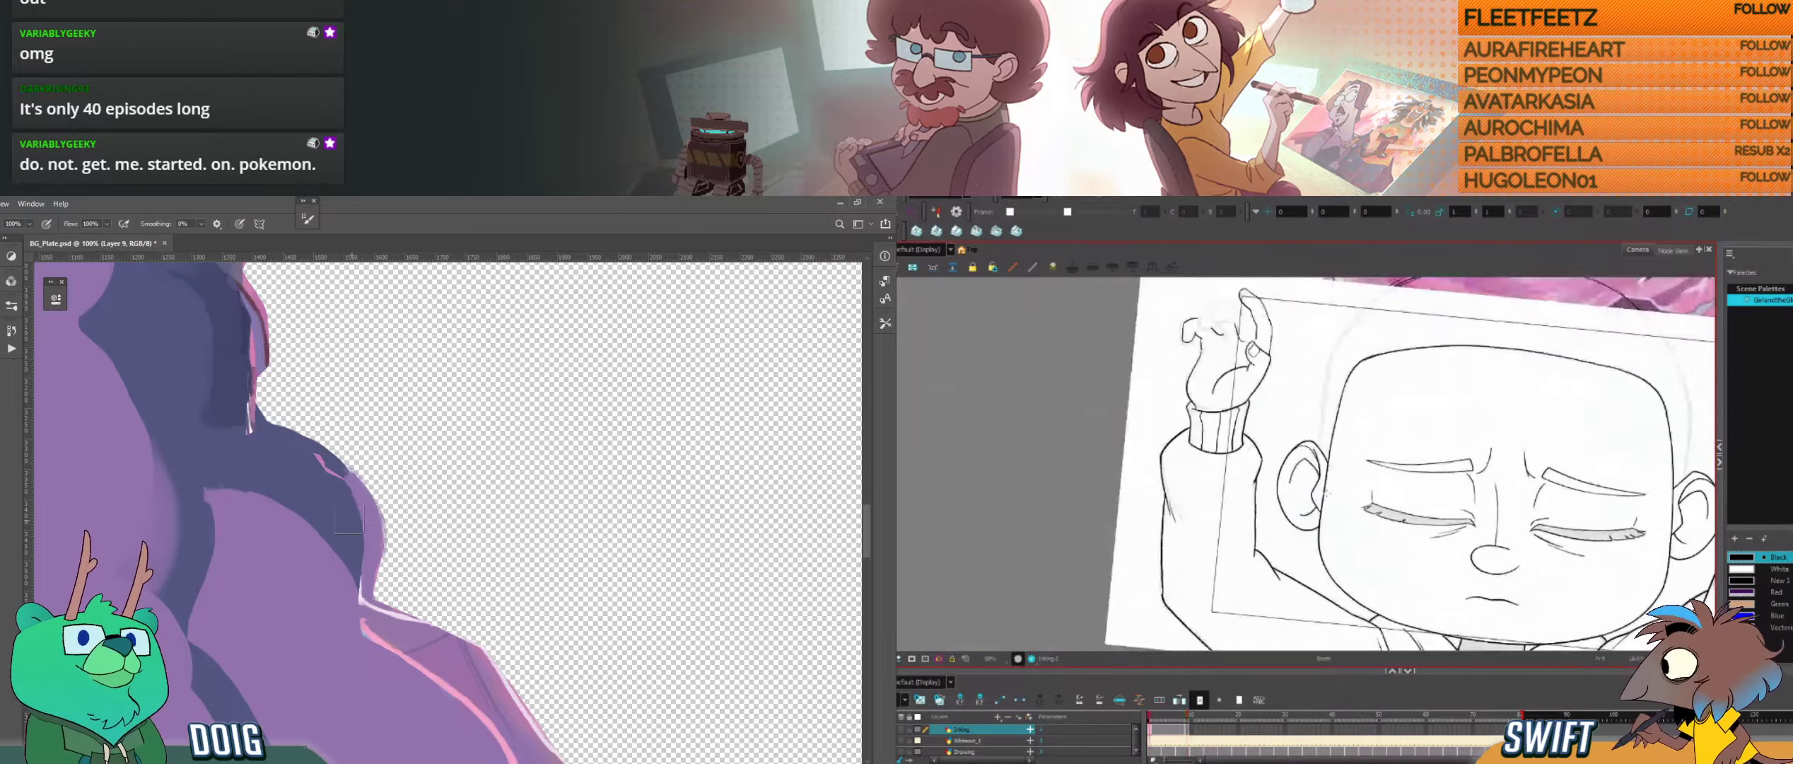
drag(371, 488, 381, 555)
key(bracketleft)
key(bracketleft)
key(bracketleft)
key(bracketleft)
key(bracketleft)
key(bracketleft)
key(g)
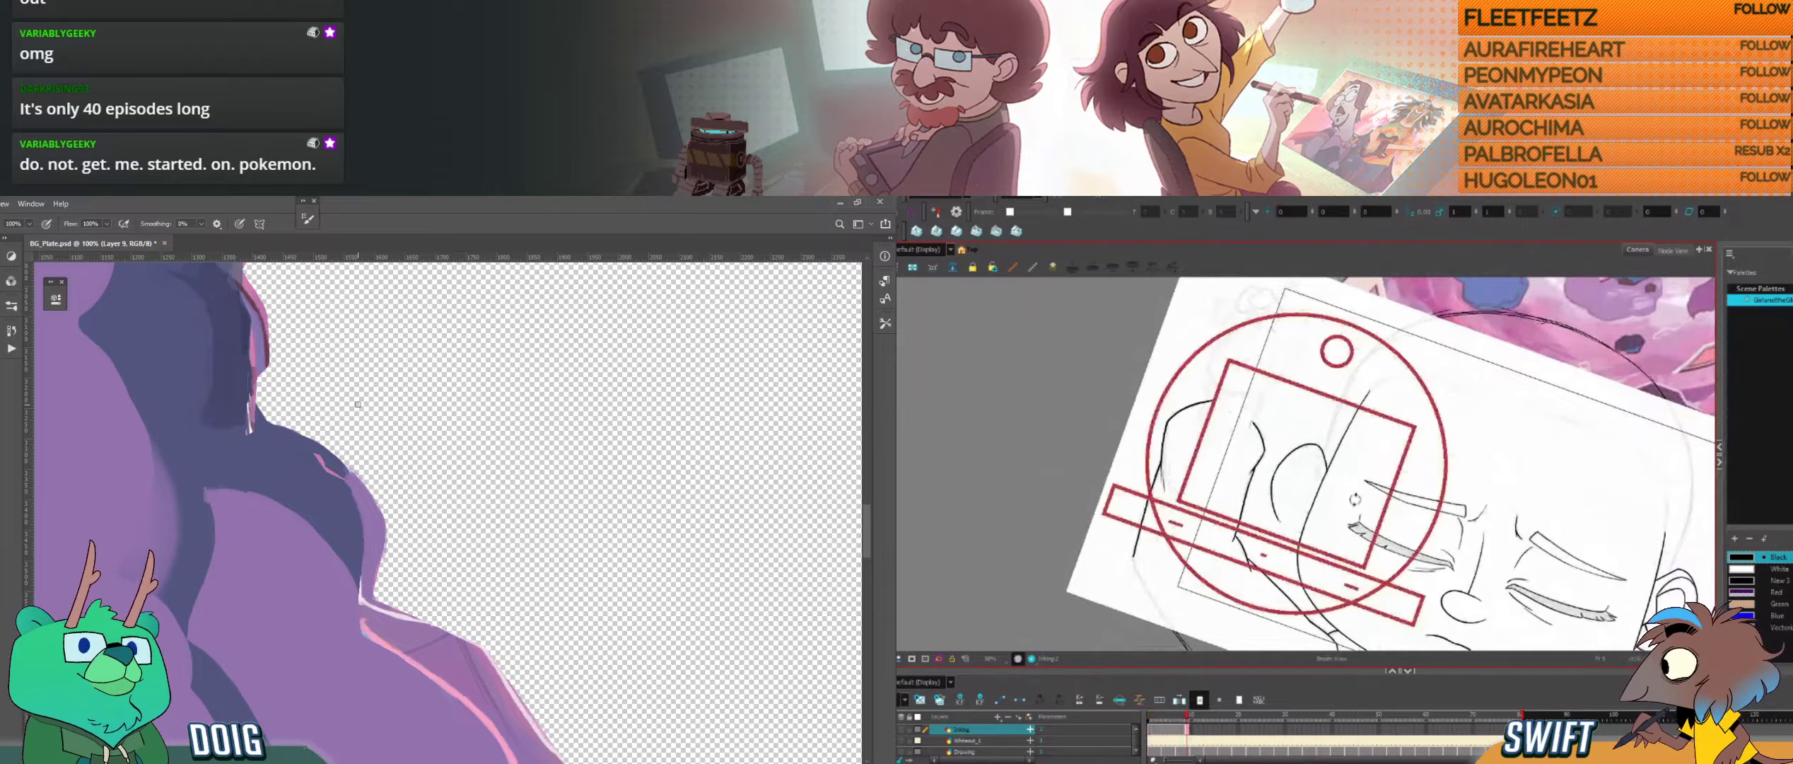
Step: Ink the lower curve of the ear beside the raised arm in Harmony, and compare it with the neighbouring drawing
drag(1360, 524, 1276, 534)
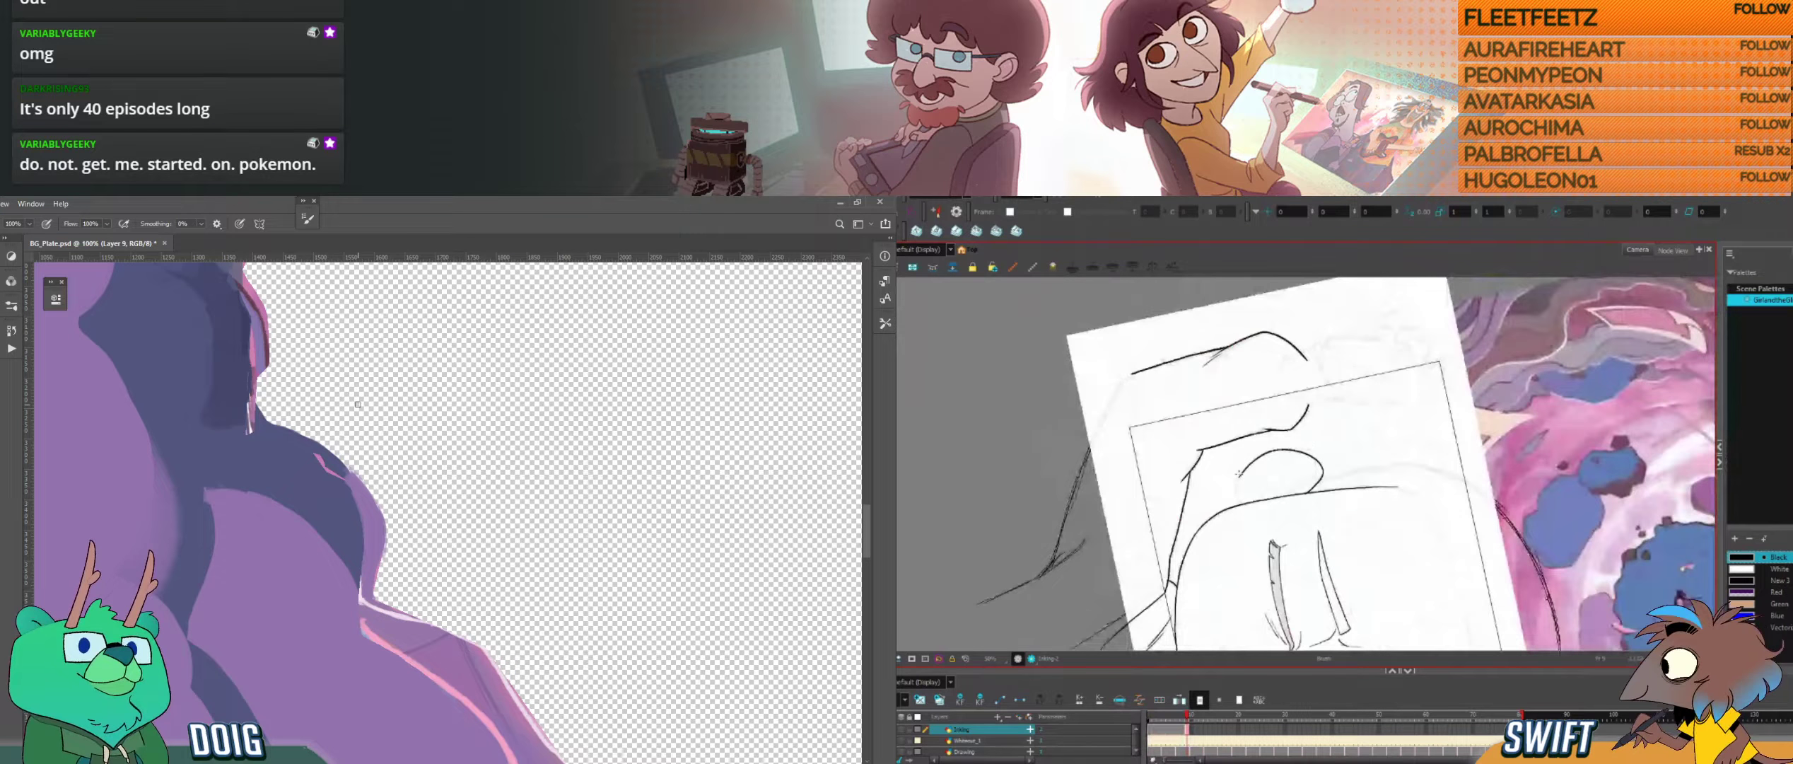
mouse_move(1239, 475)
mouse_down()
mouse_move(1236, 501)
mouse_move(1367, 533)
mouse_up()
key(ctrl+z)
key(comma)
key(period)
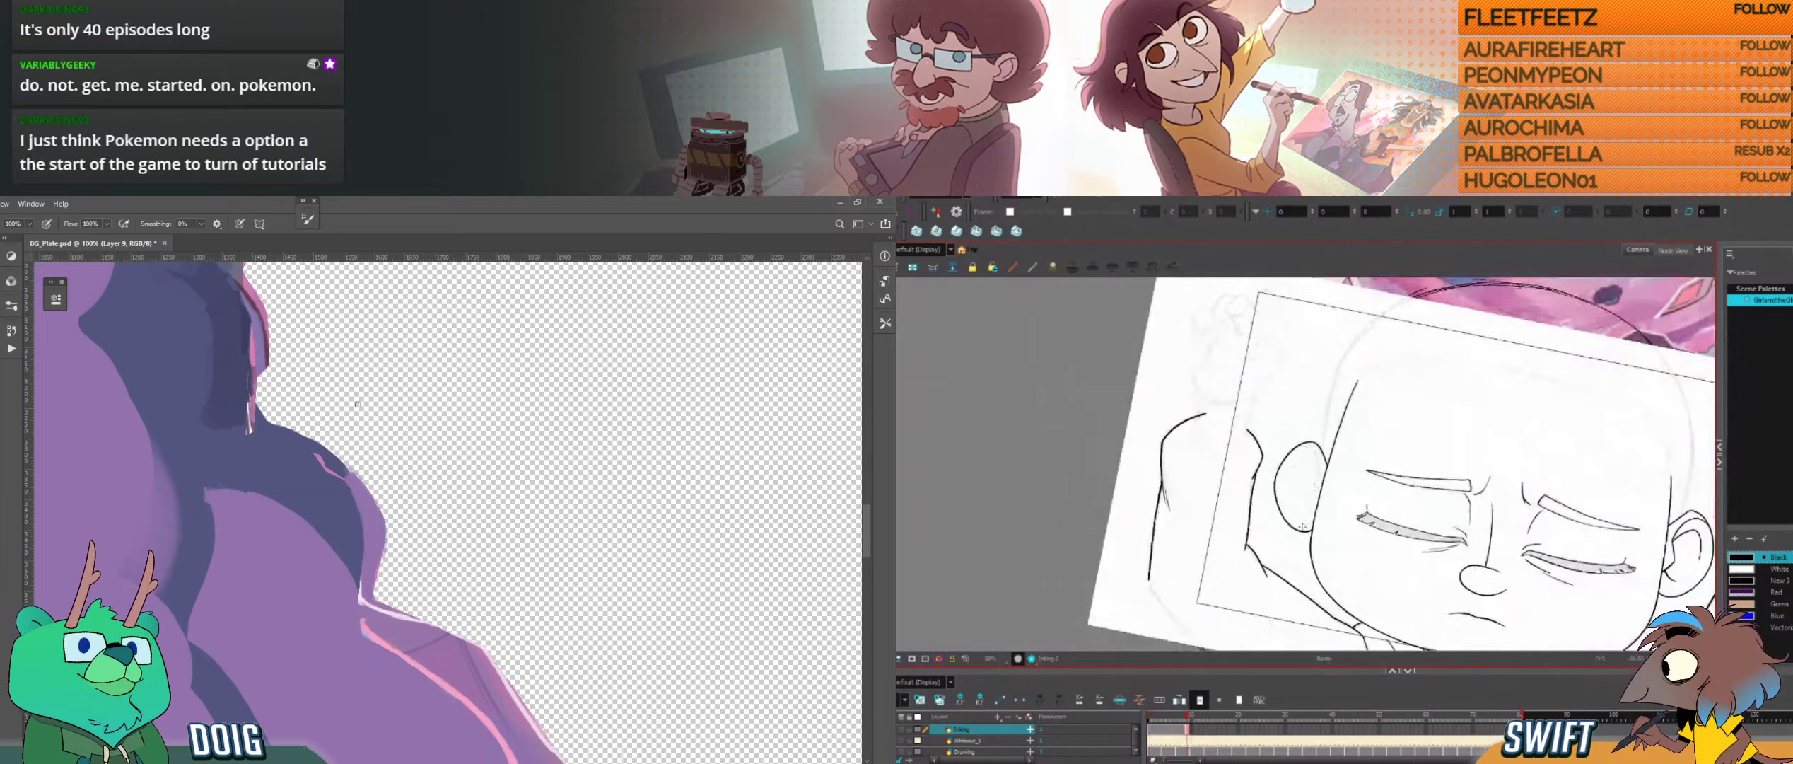
Step: Select the ear's lower stroke in Harmony and pull its end towards the side of the head
key(alt+s)
click(1303, 529)
drag(1300, 524, 1322, 524)
click(1335, 514)
Step: Ink a short line at the ear's upper edge near the head in Harmony, and select that stroke
key(alt+b)
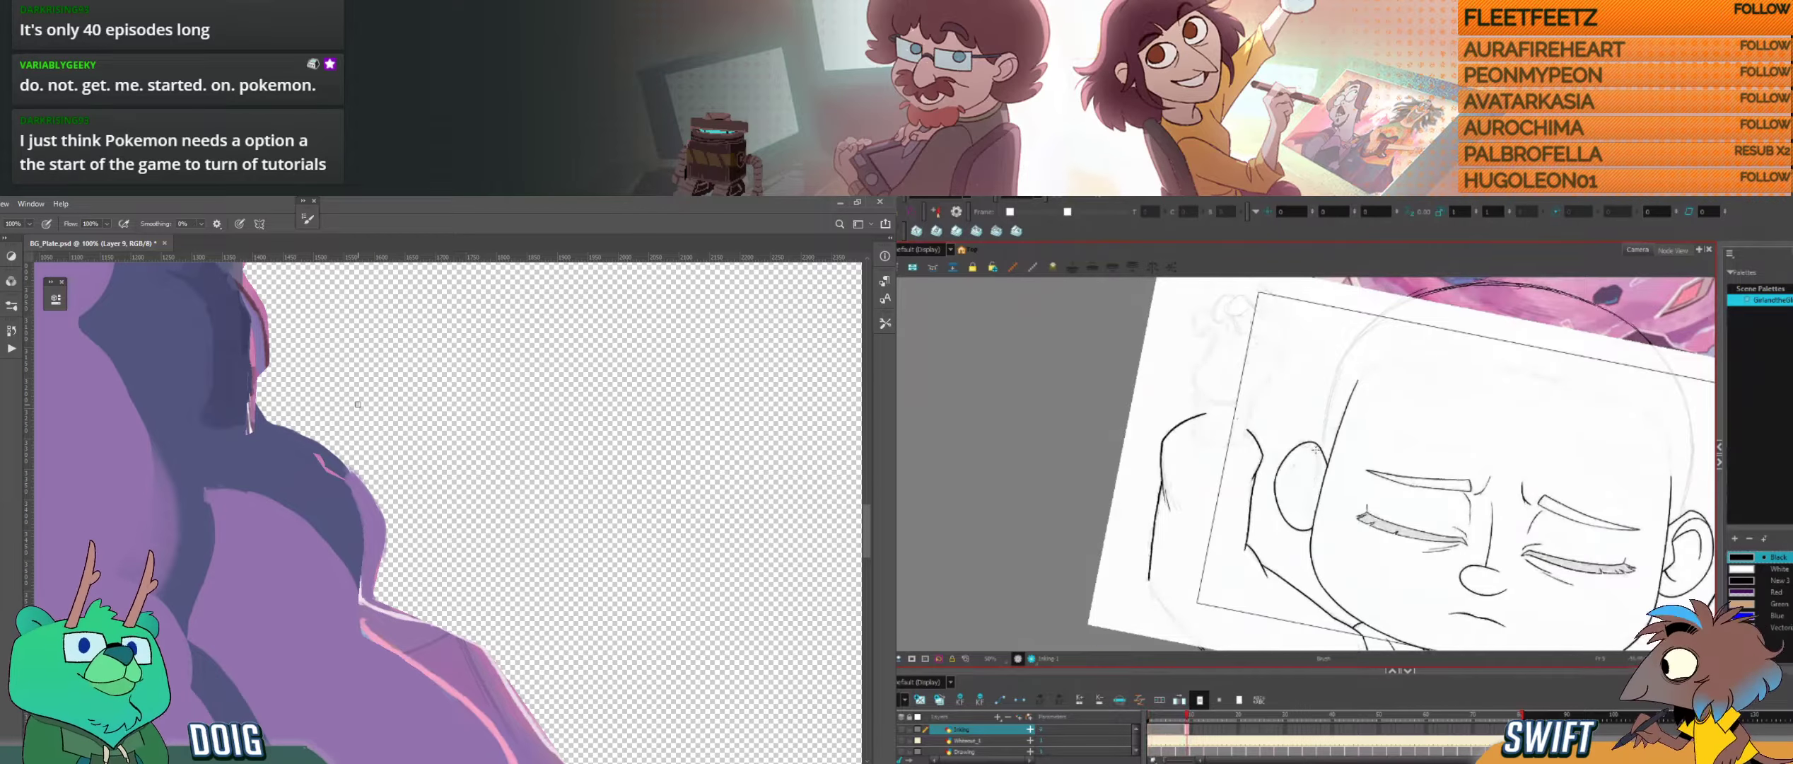
drag(1316, 452, 1319, 478)
key(alt+s)
click(1319, 464)
mouse_move(336, 440)
mouse_down()
mouse_move(336, 468)
mouse_move(301, 420)
mouse_up()
key(ctrl+minus)
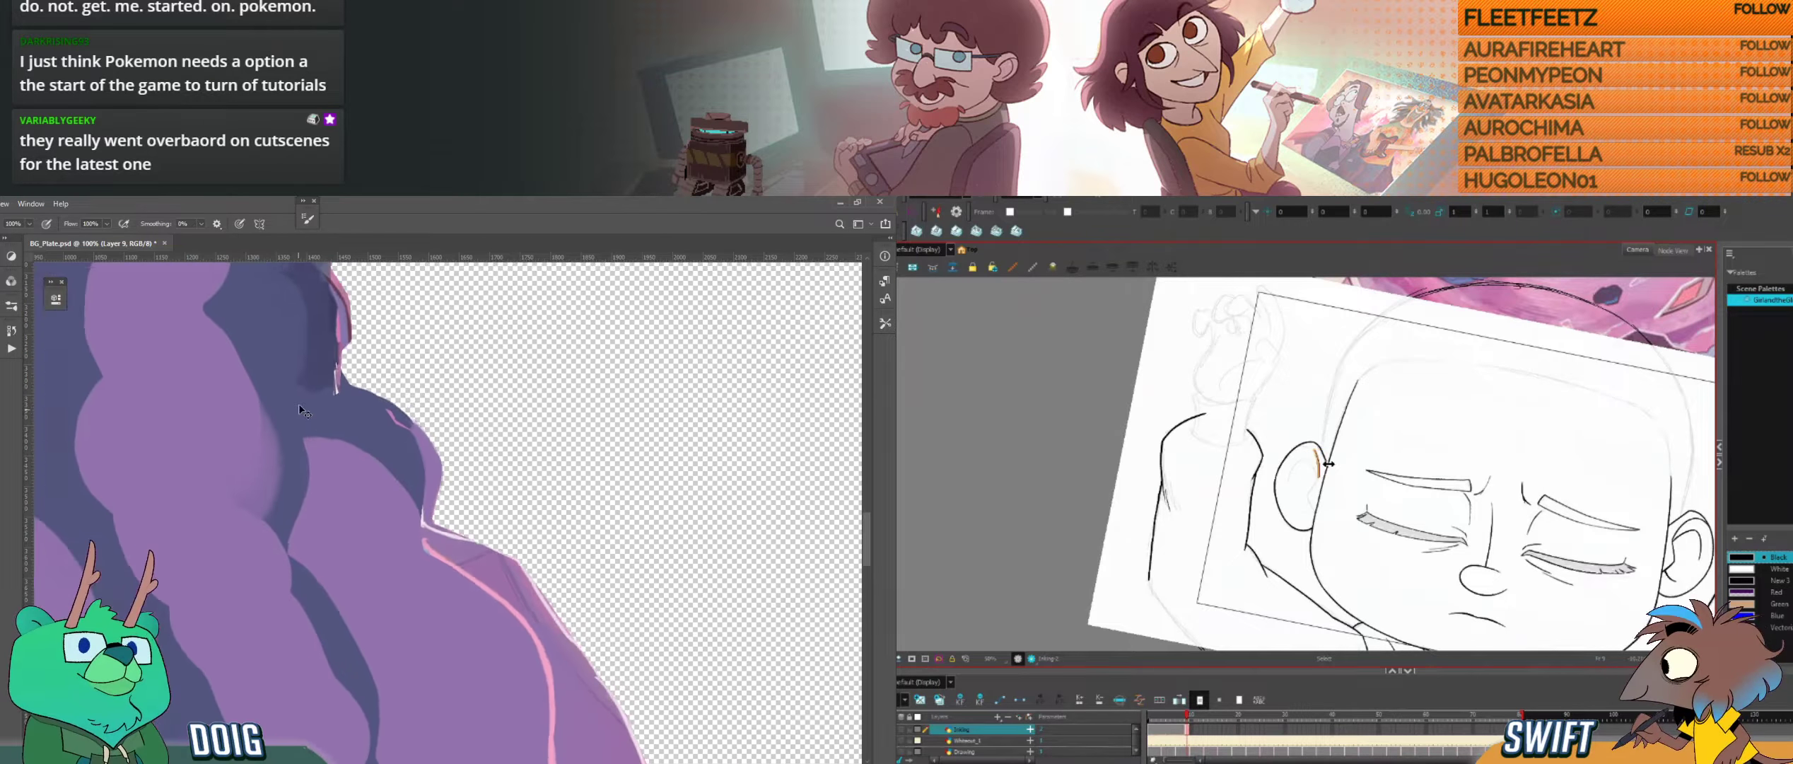
key(ctrl+minus)
click(1335, 447)
Step: Sample the light purple in Photoshop and paint over the pink line's upper end beside the hole, while comparing the ear across drawings in Harmony
drag(416, 484, 319, 456)
key(ctrl+alt)
key(ctrl+plus)
drag(1336, 498, 1354, 479)
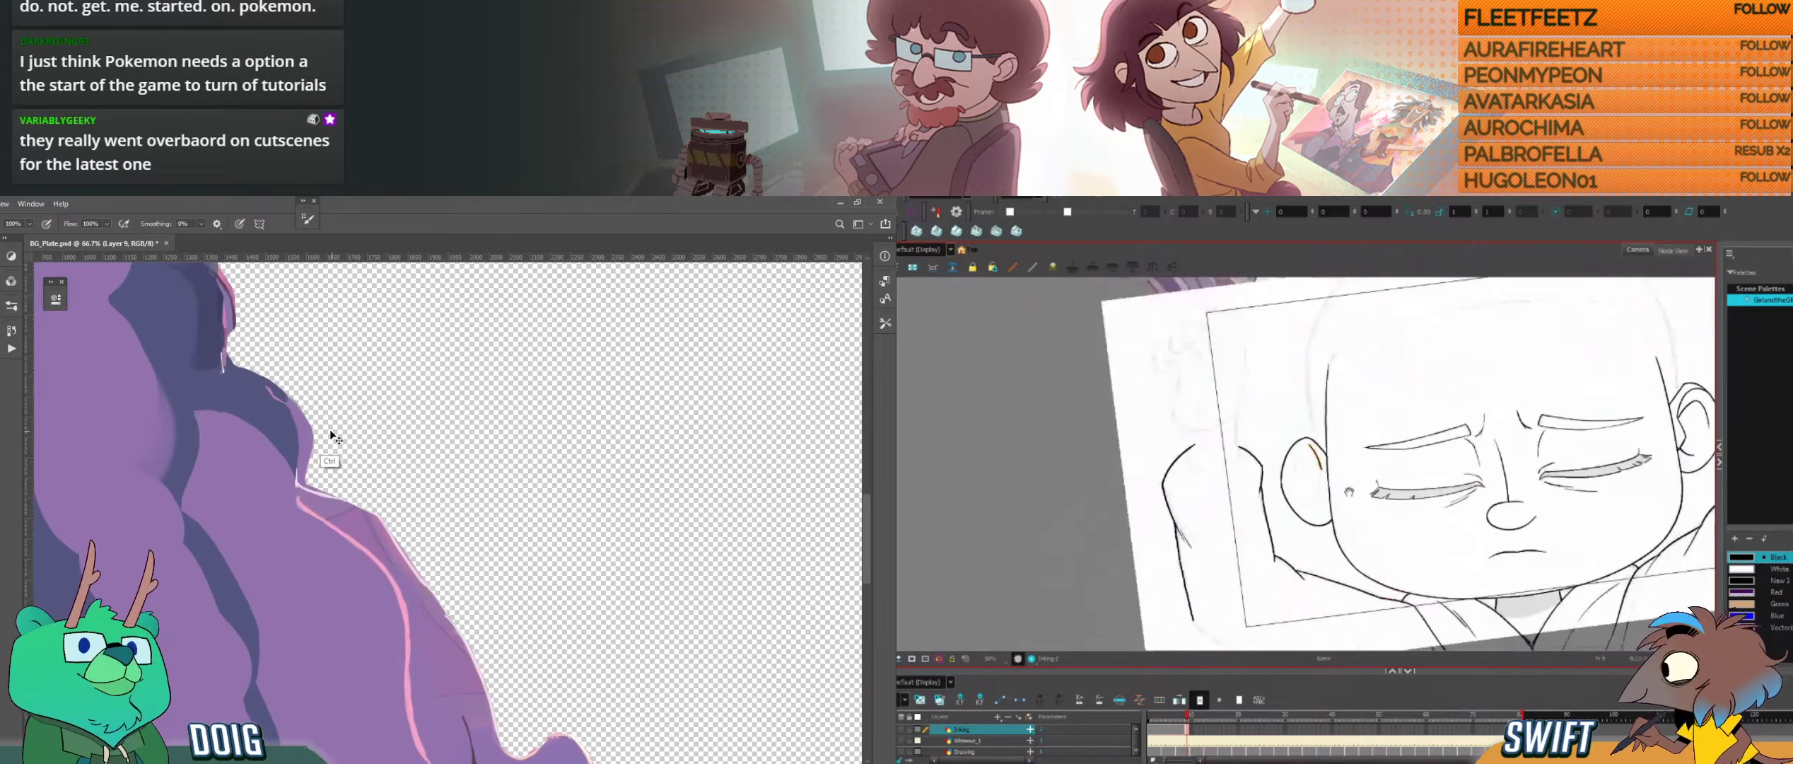
key(ctrl+plus)
drag(241, 489, 365, 465)
key(ctrl+alt)
drag(1359, 478, 1357, 487)
alt+click(369, 476)
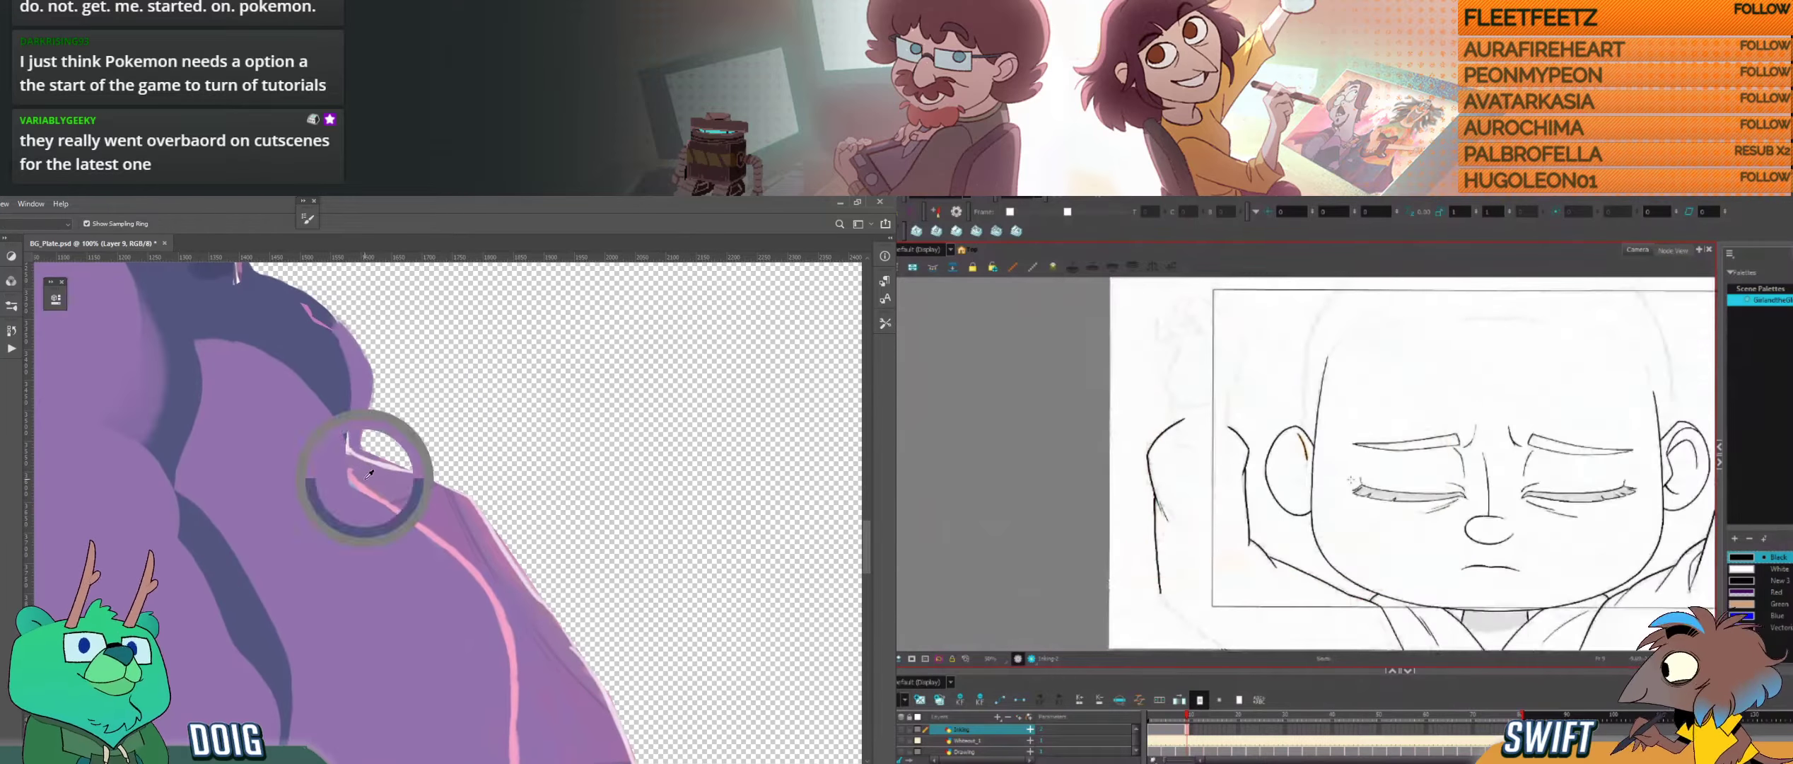
key(f)
key(g)
drag(350, 466, 366, 485)
key(f)
key(g)
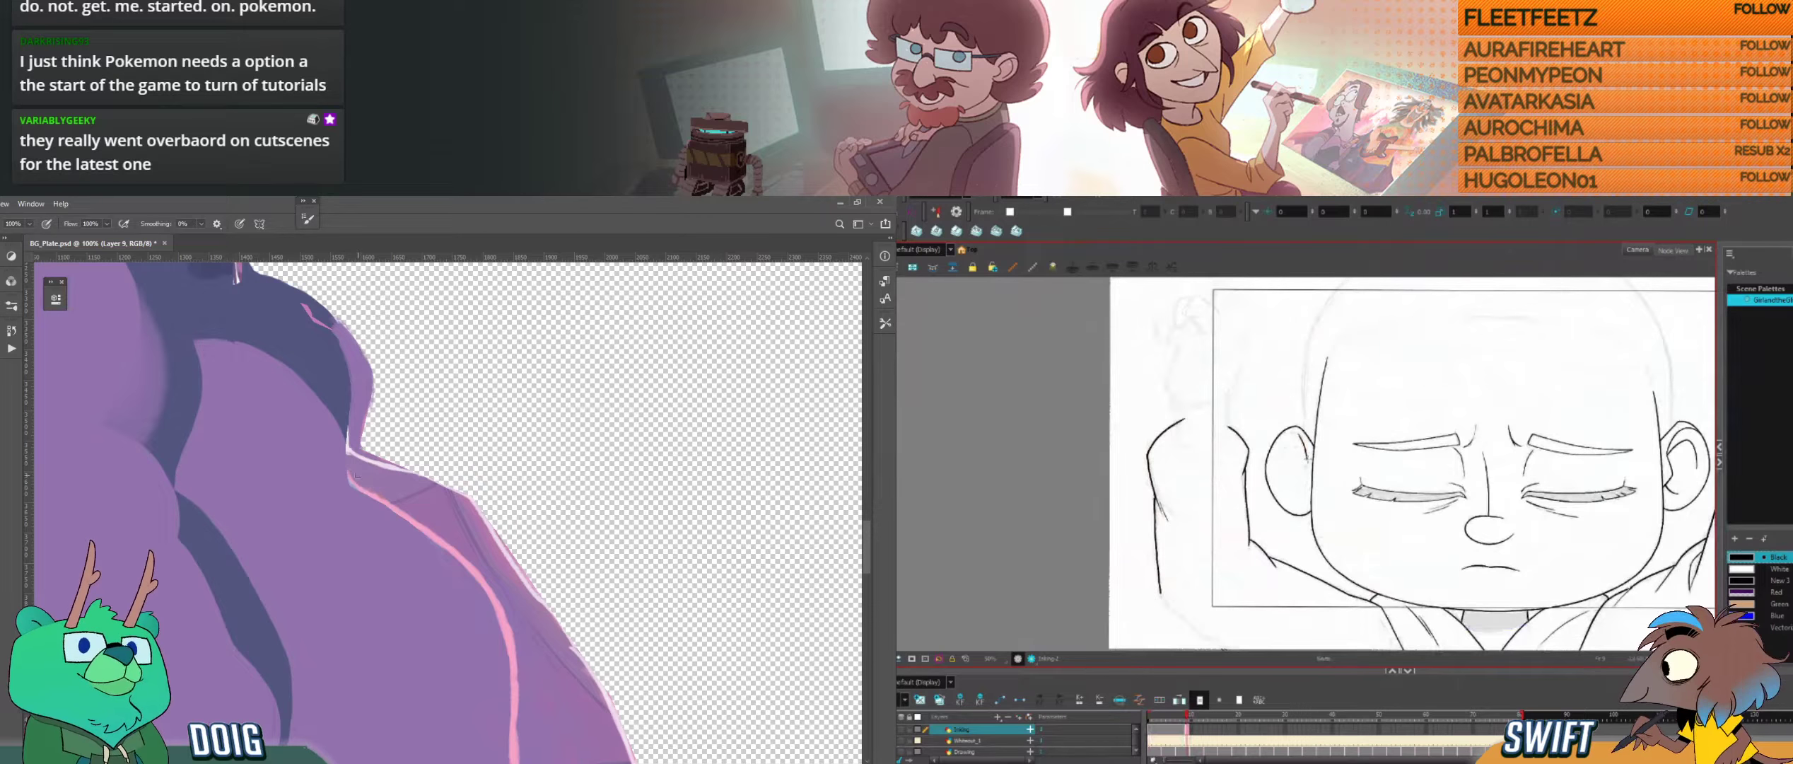
key(f)
key(g)
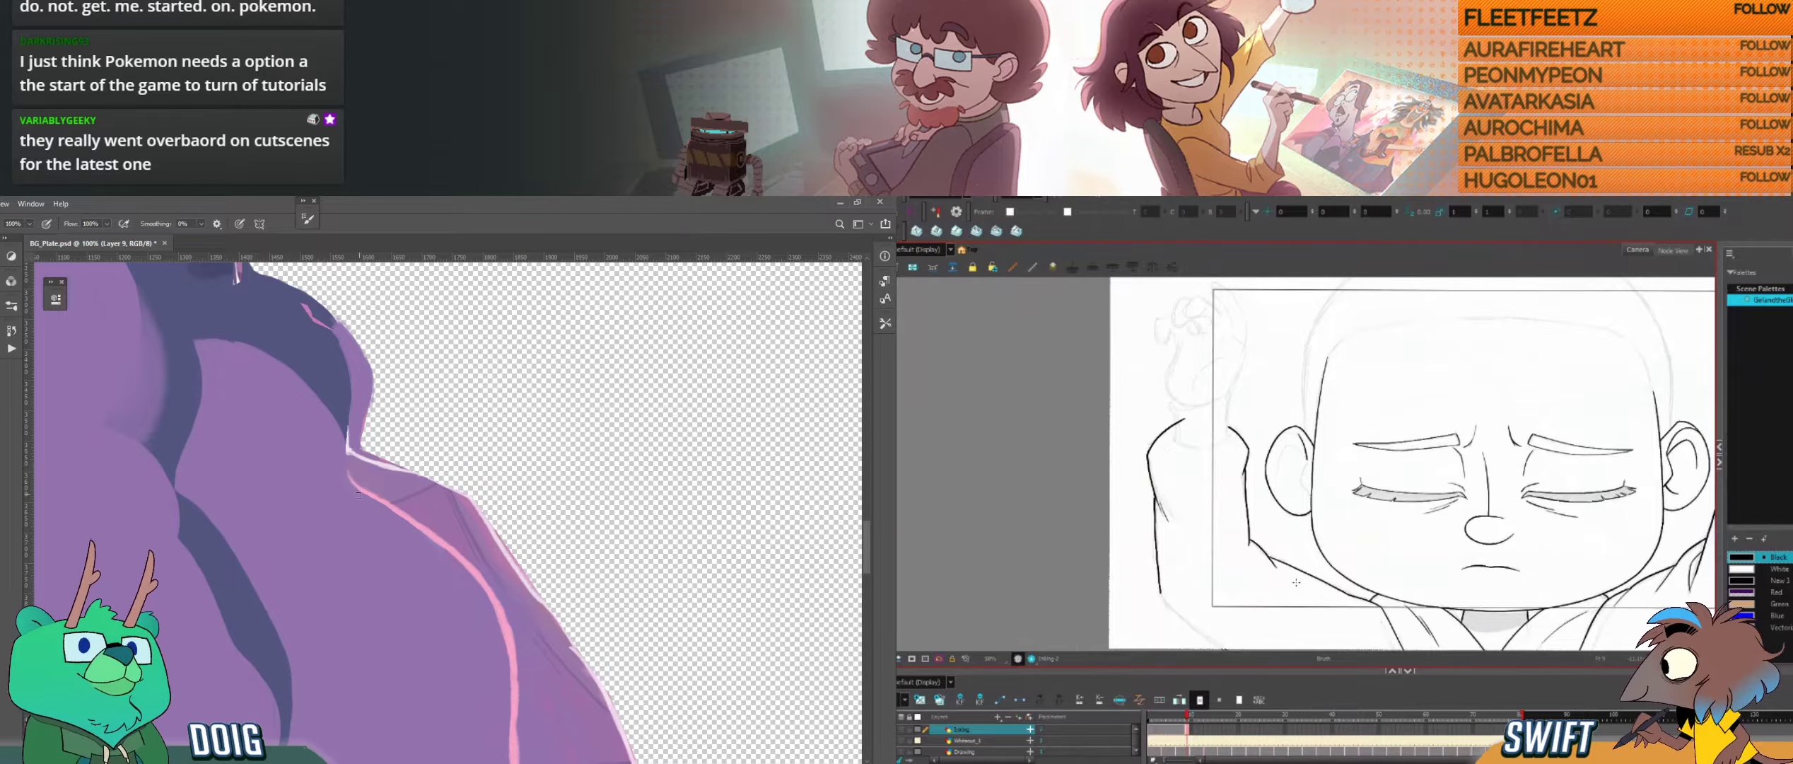
Step: Paint along the pink-edged fold above the purple bulge in Photoshop, around the pale mark beside the hole
drag(389, 396, 365, 458)
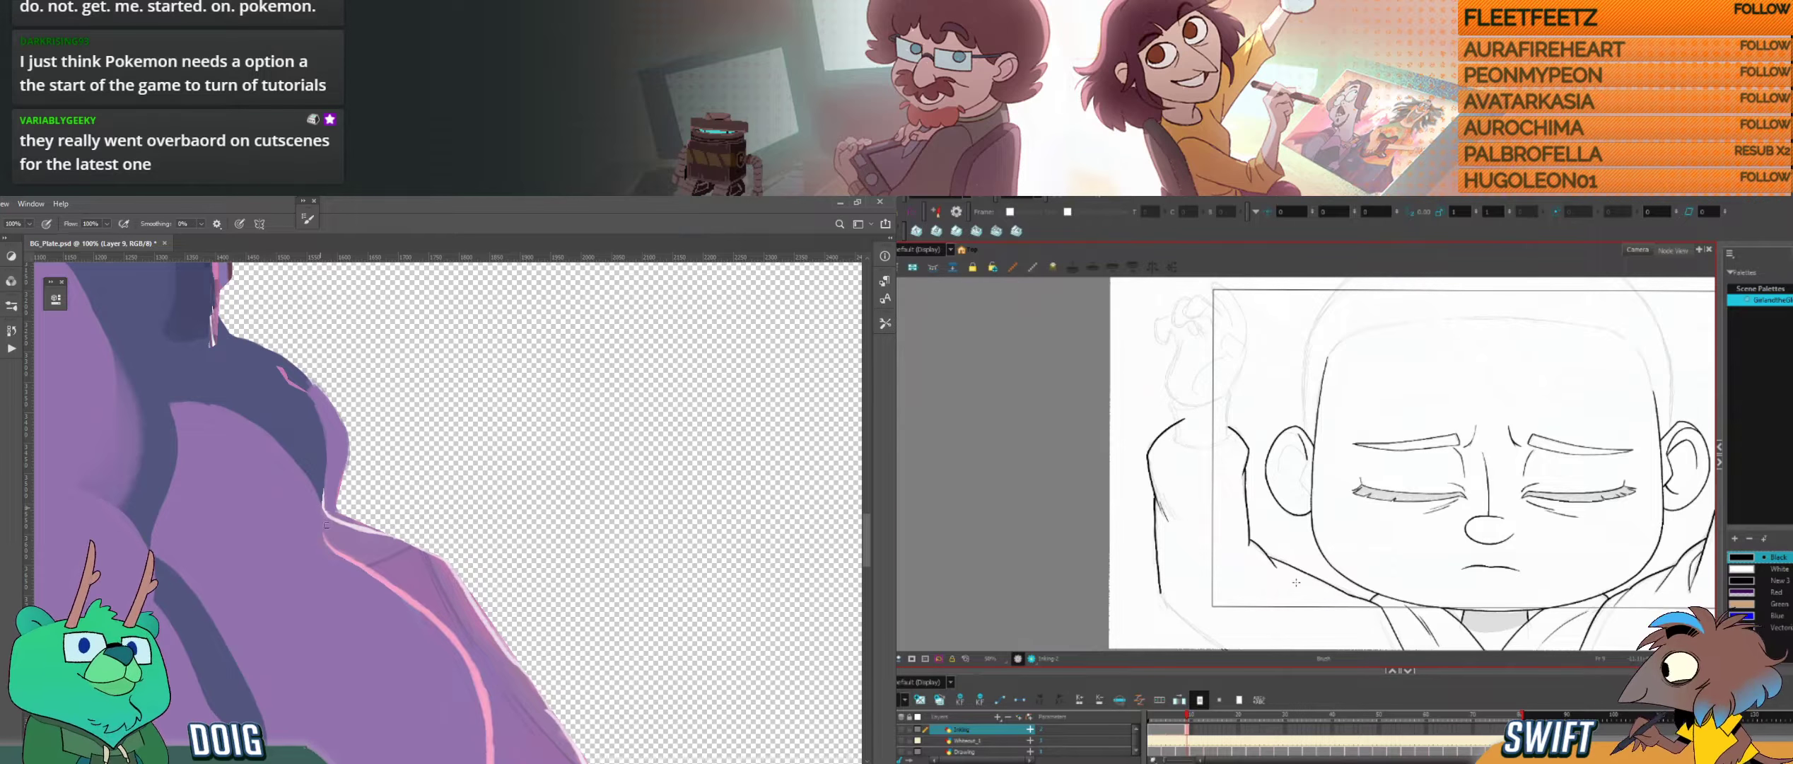
drag(464, 543, 326, 636)
drag(357, 318, 369, 517)
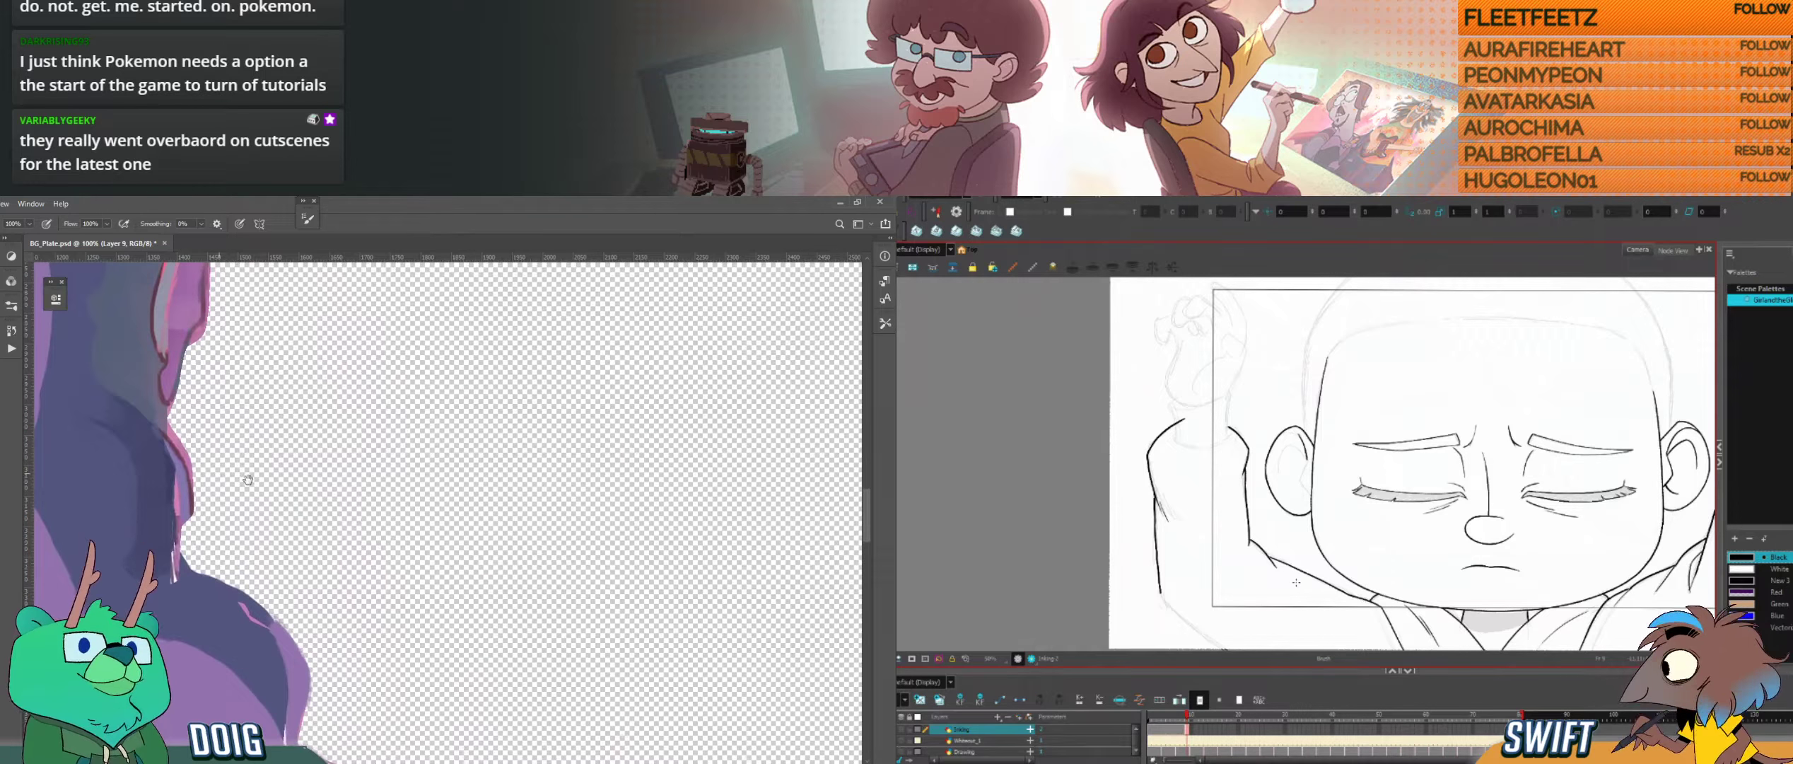
drag(219, 474, 339, 503)
alt+click(297, 537)
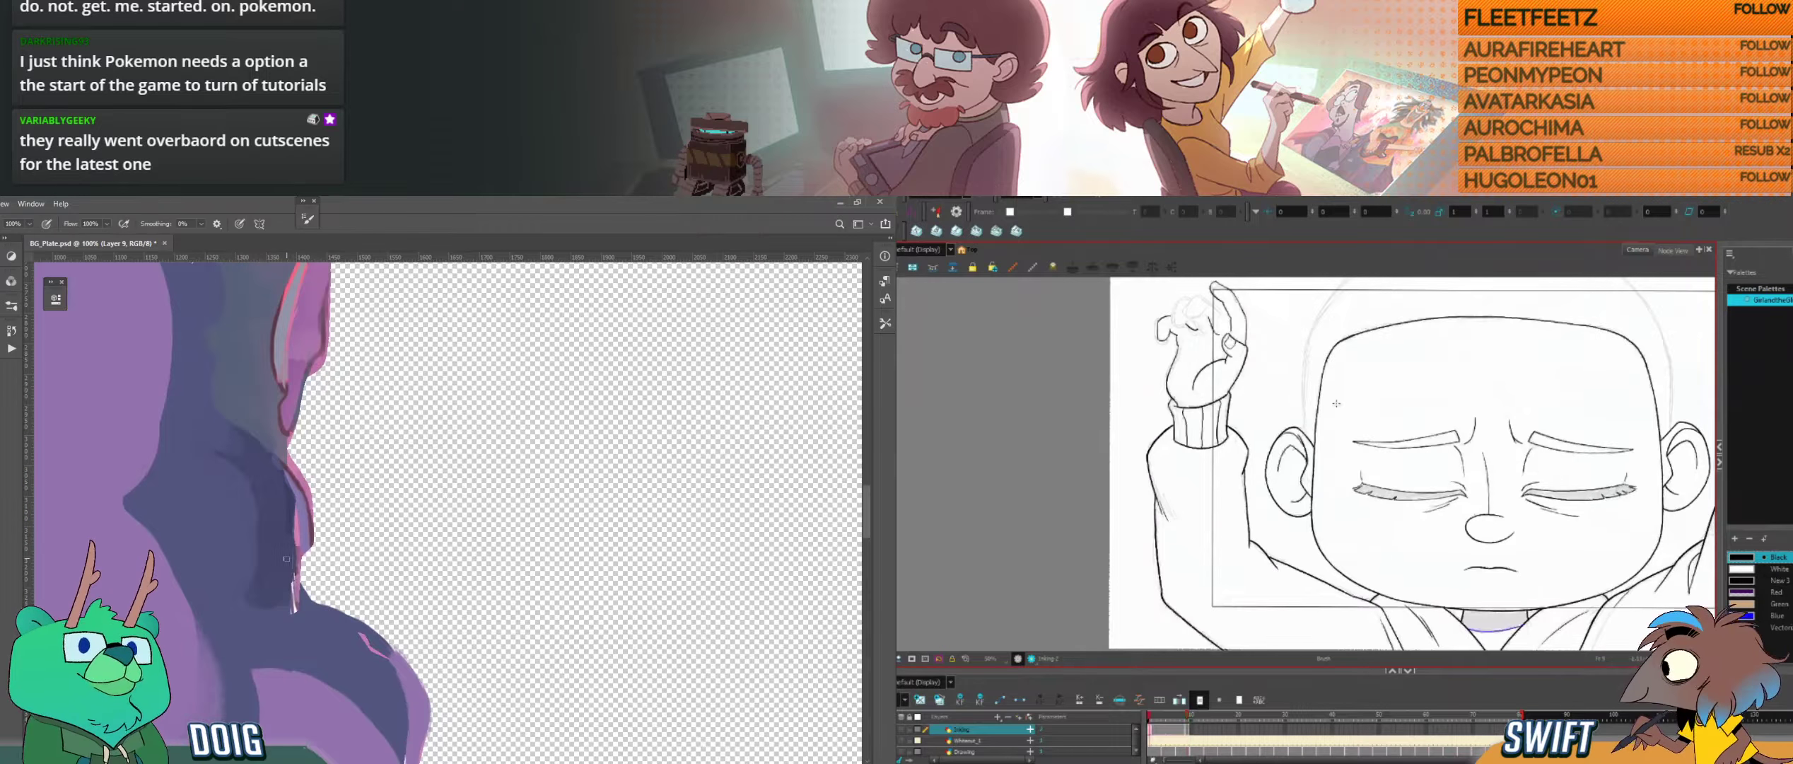
drag(292, 582, 292, 499)
Step: Compare the ear with the more finished neighbouring drawing in Harmony
drag(1300, 478, 1316, 517)
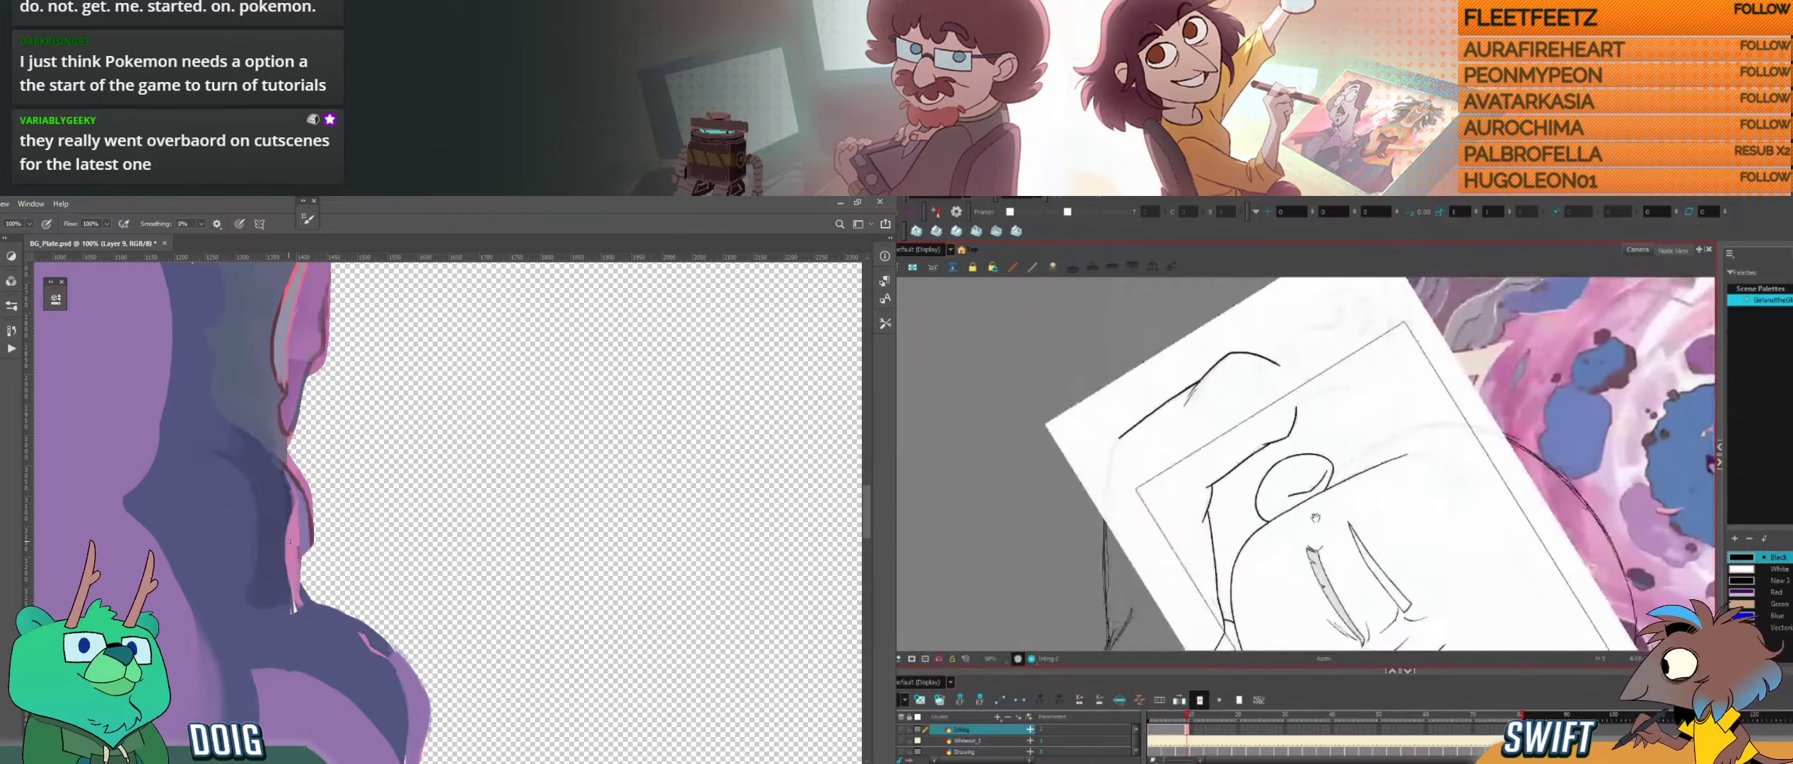
mouse_move(1379, 452)
mouse_down()
mouse_move(1380, 500)
mouse_move(1333, 524)
mouse_up()
key(f)
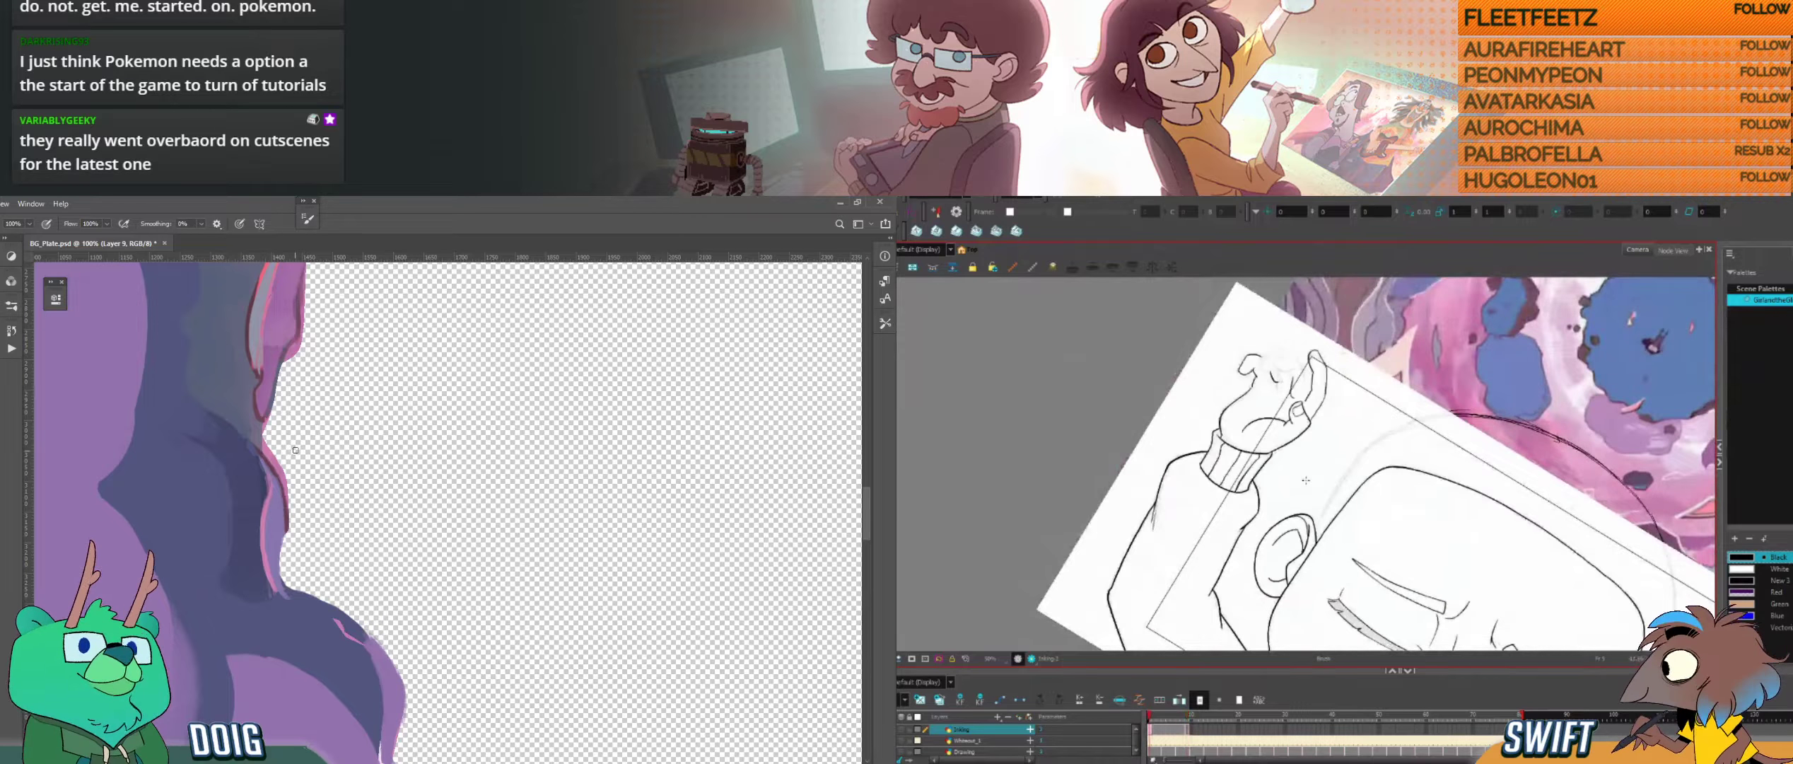
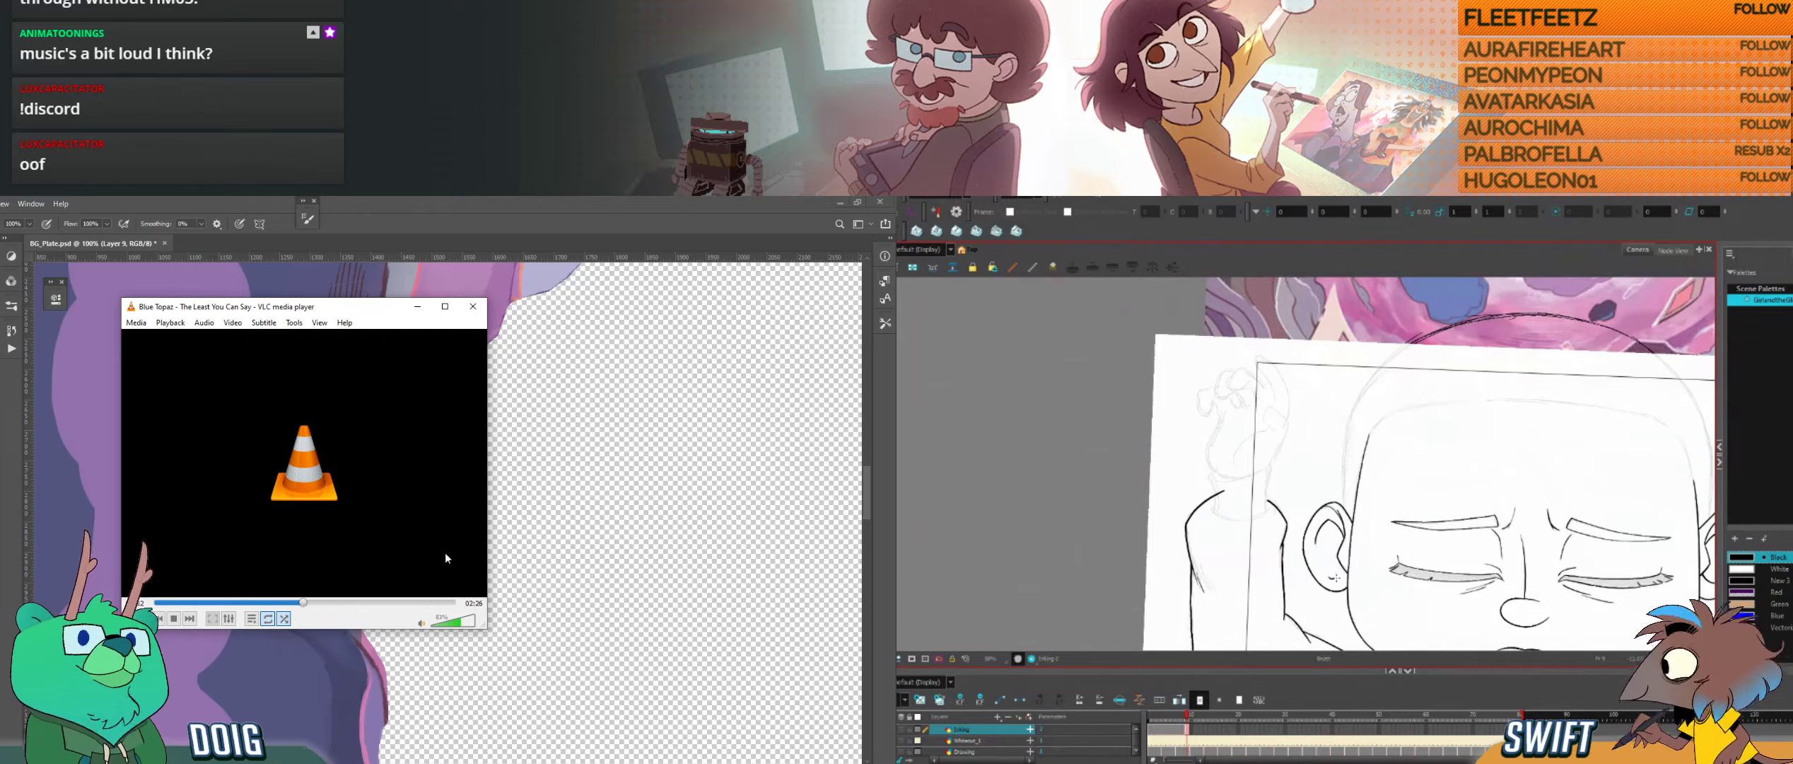
Step: Adjust the music volume in VLC and switch to the audio mixer
click(453, 622)
key(alt+Tab)
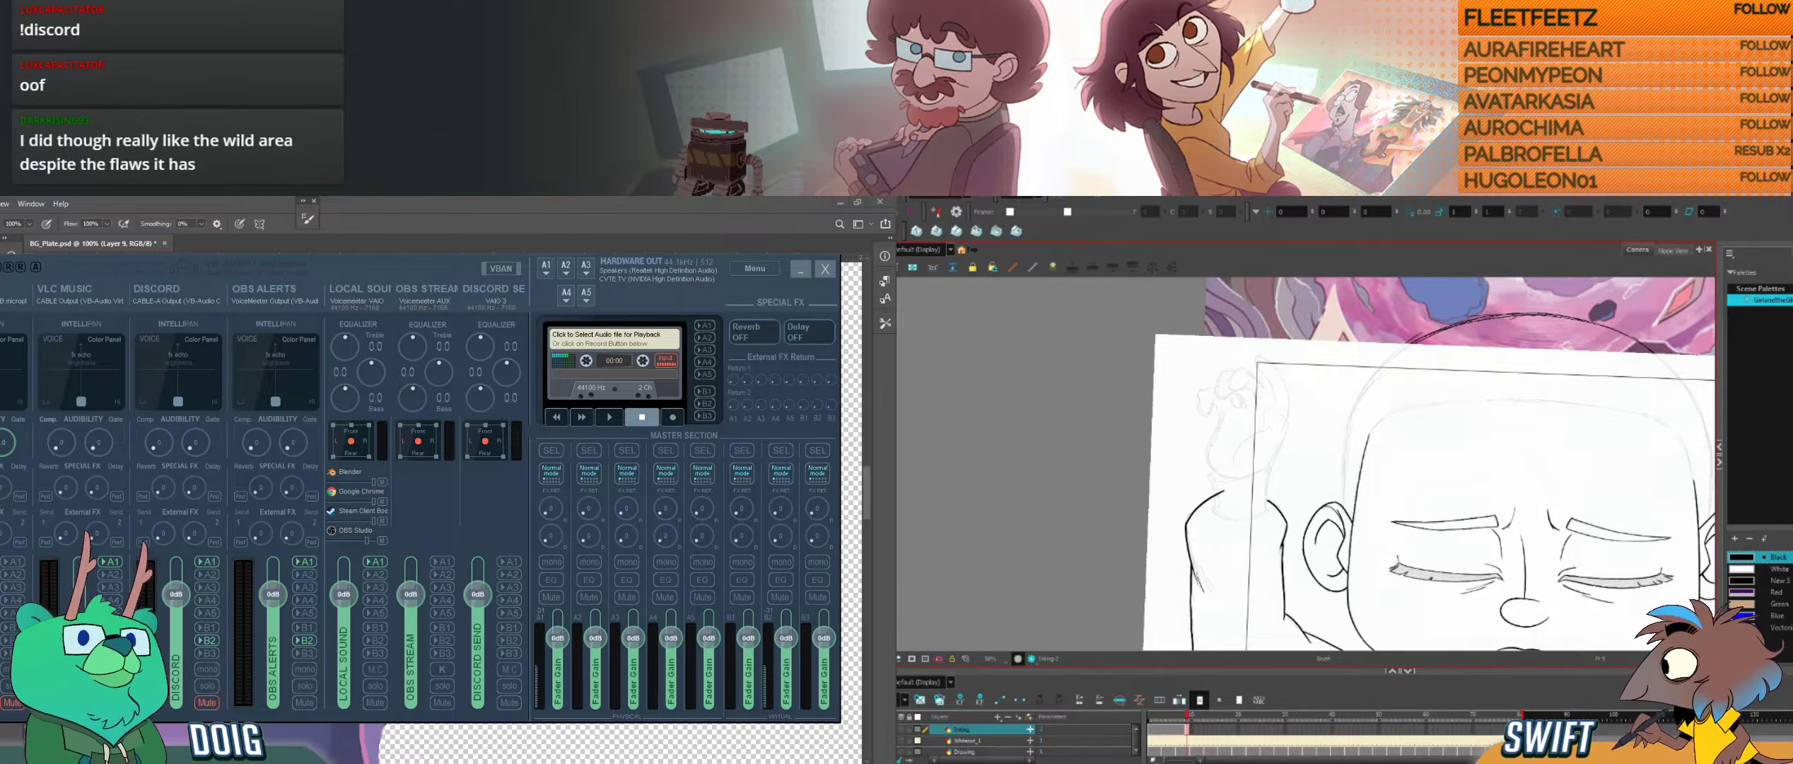
Step: Erase a small spot on the forehead in Harmony and compare the head with the neighbouring drawing
key(alt+e)
mouse_move(1413, 451)
mouse_down()
mouse_move(1456, 415)
mouse_move(1423, 462)
mouse_up()
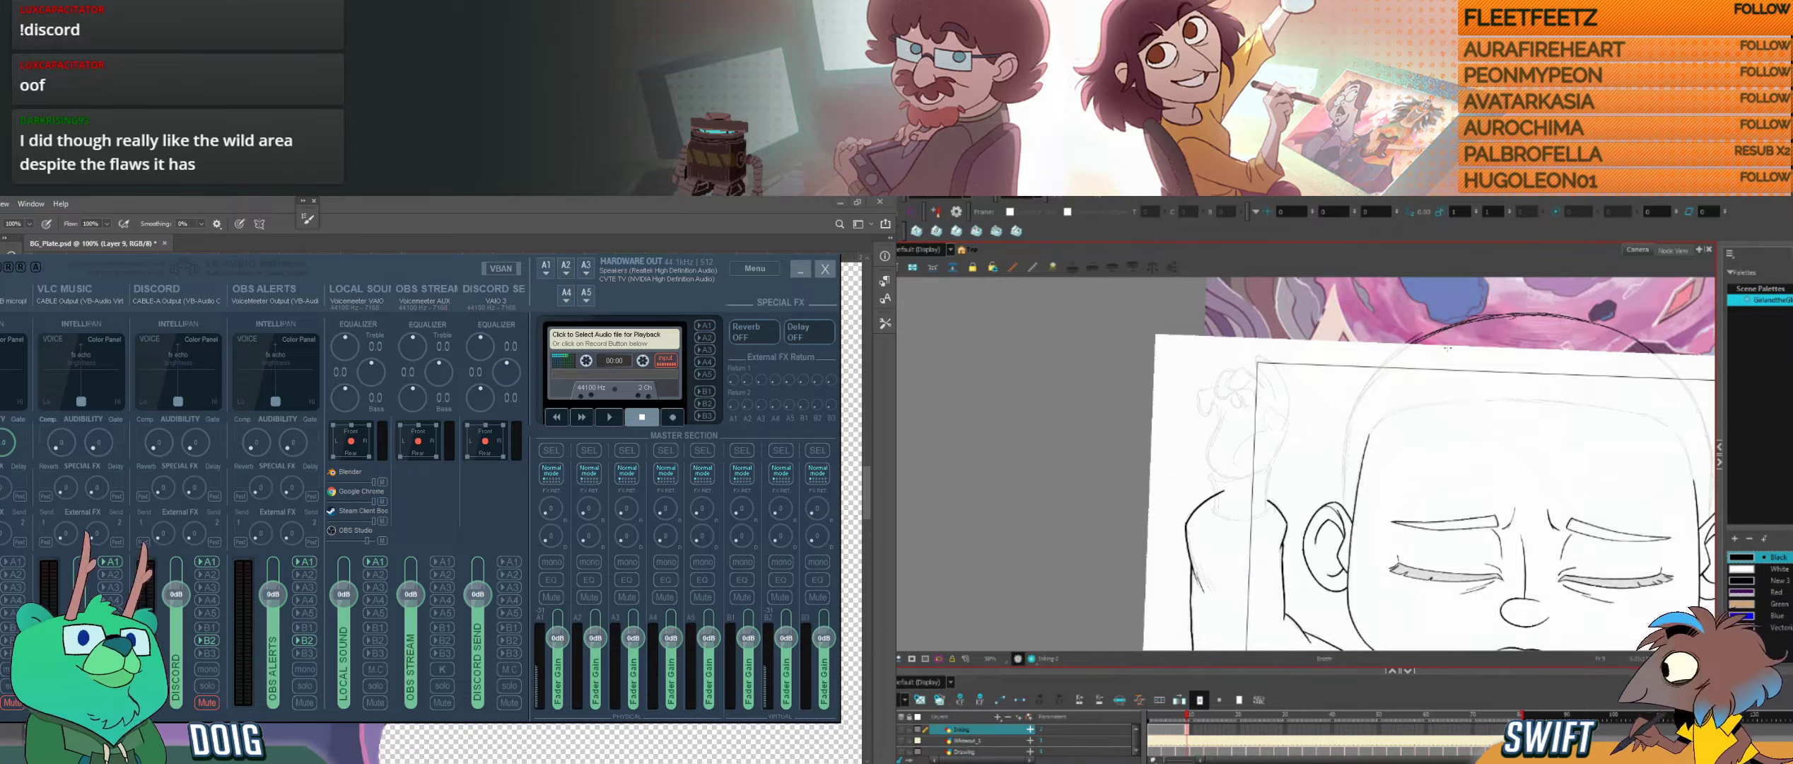
key(alt+b)
key(f)
key(g)
key(f)
key(g)
key(f)
key(g)
key(f)
key(g)
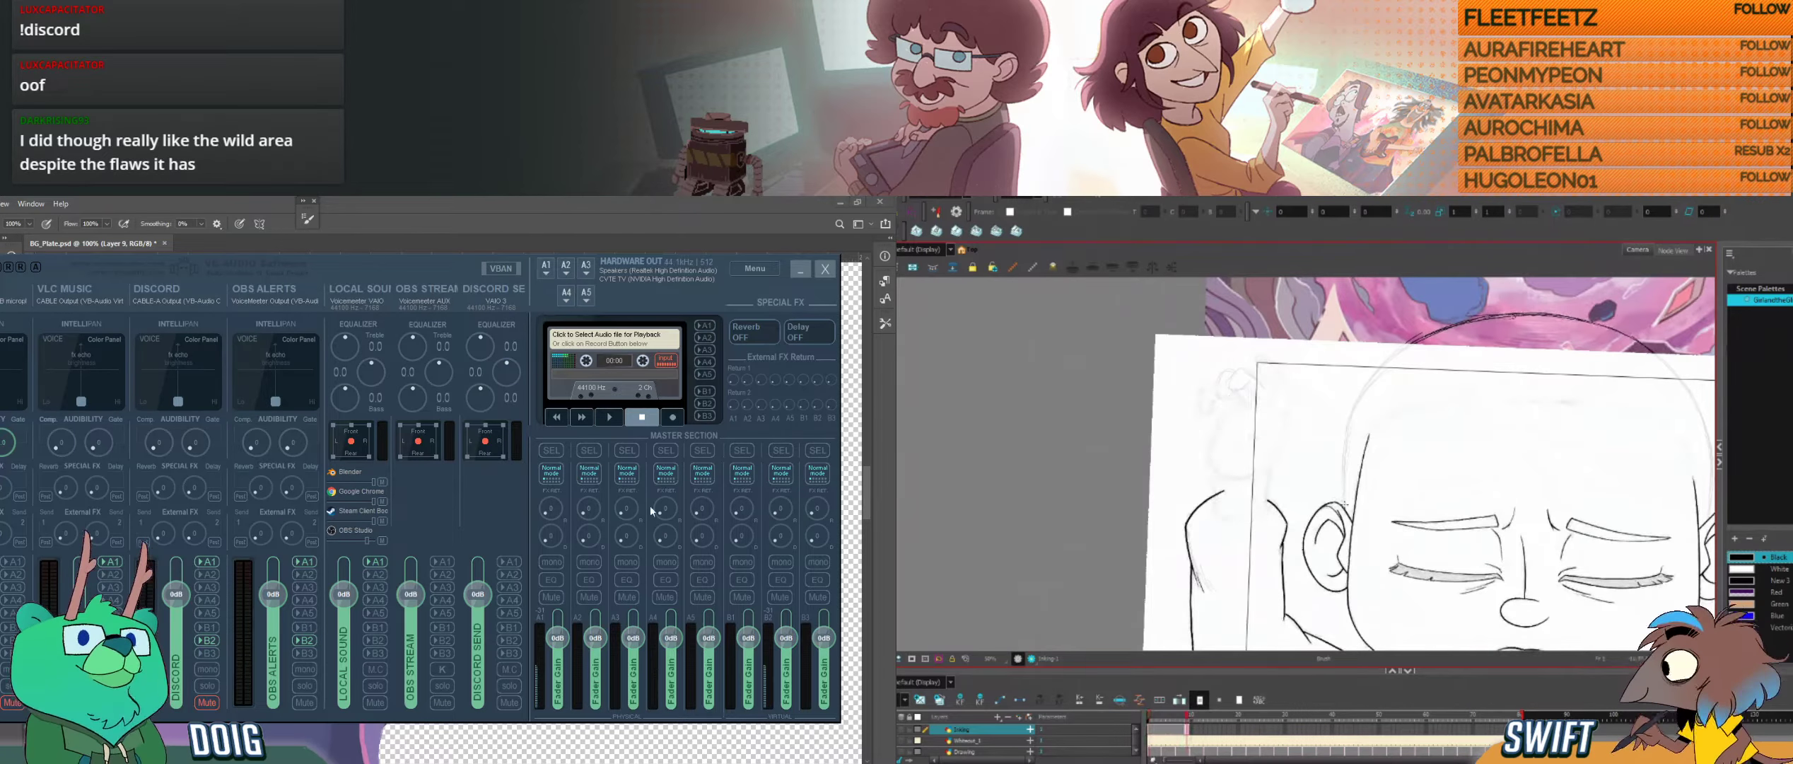
Step: Minimise the audio mixer and select the short strokes at the ear's upper edge in Harmony
click(800, 270)
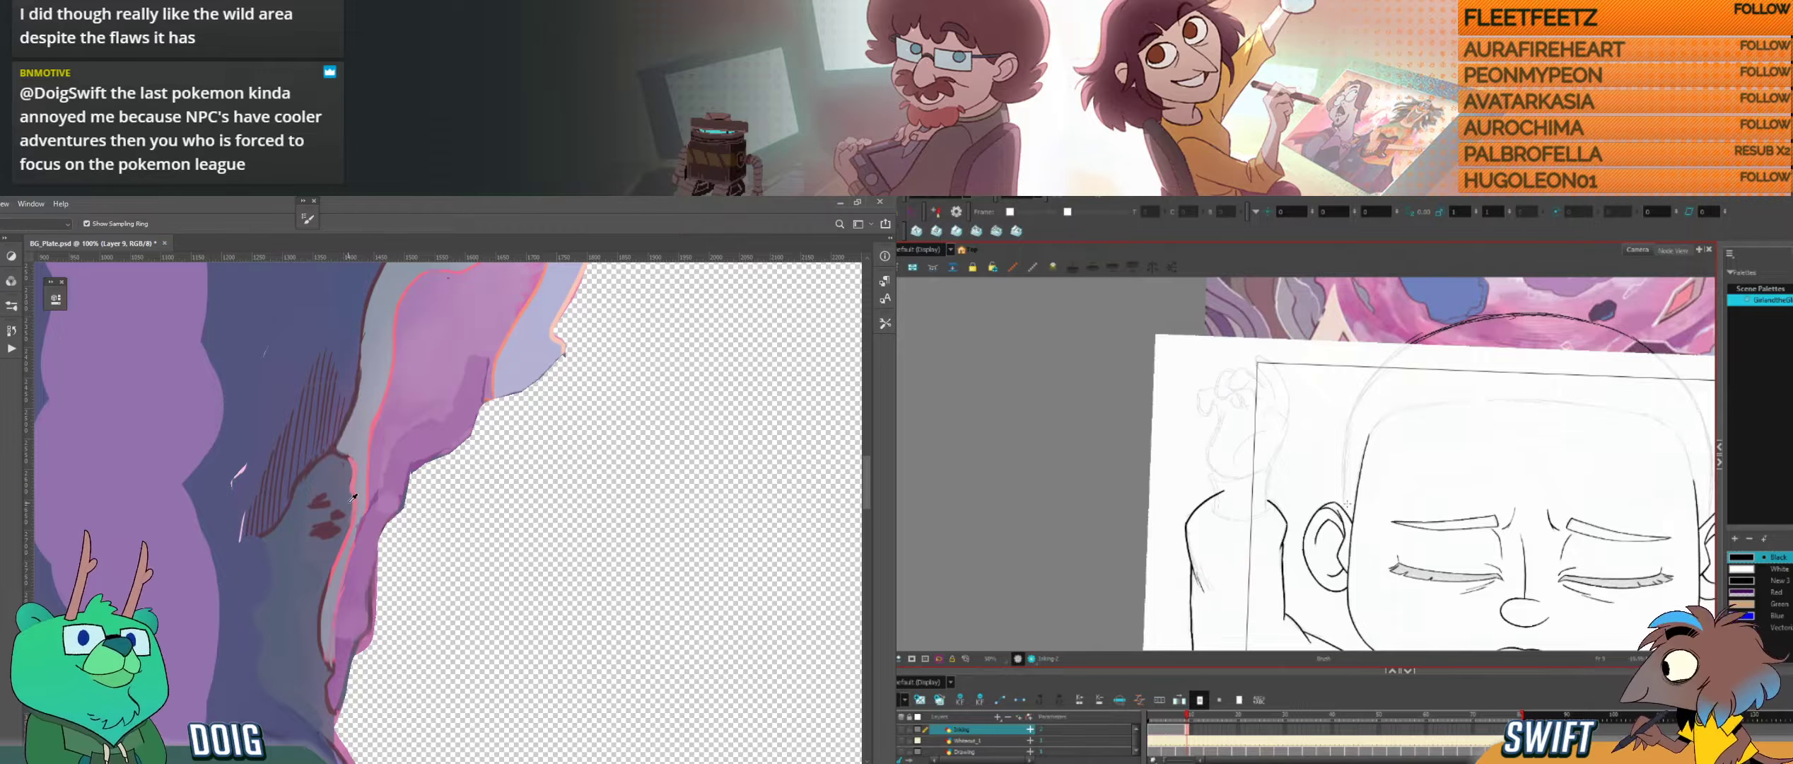
key(f)
key(g)
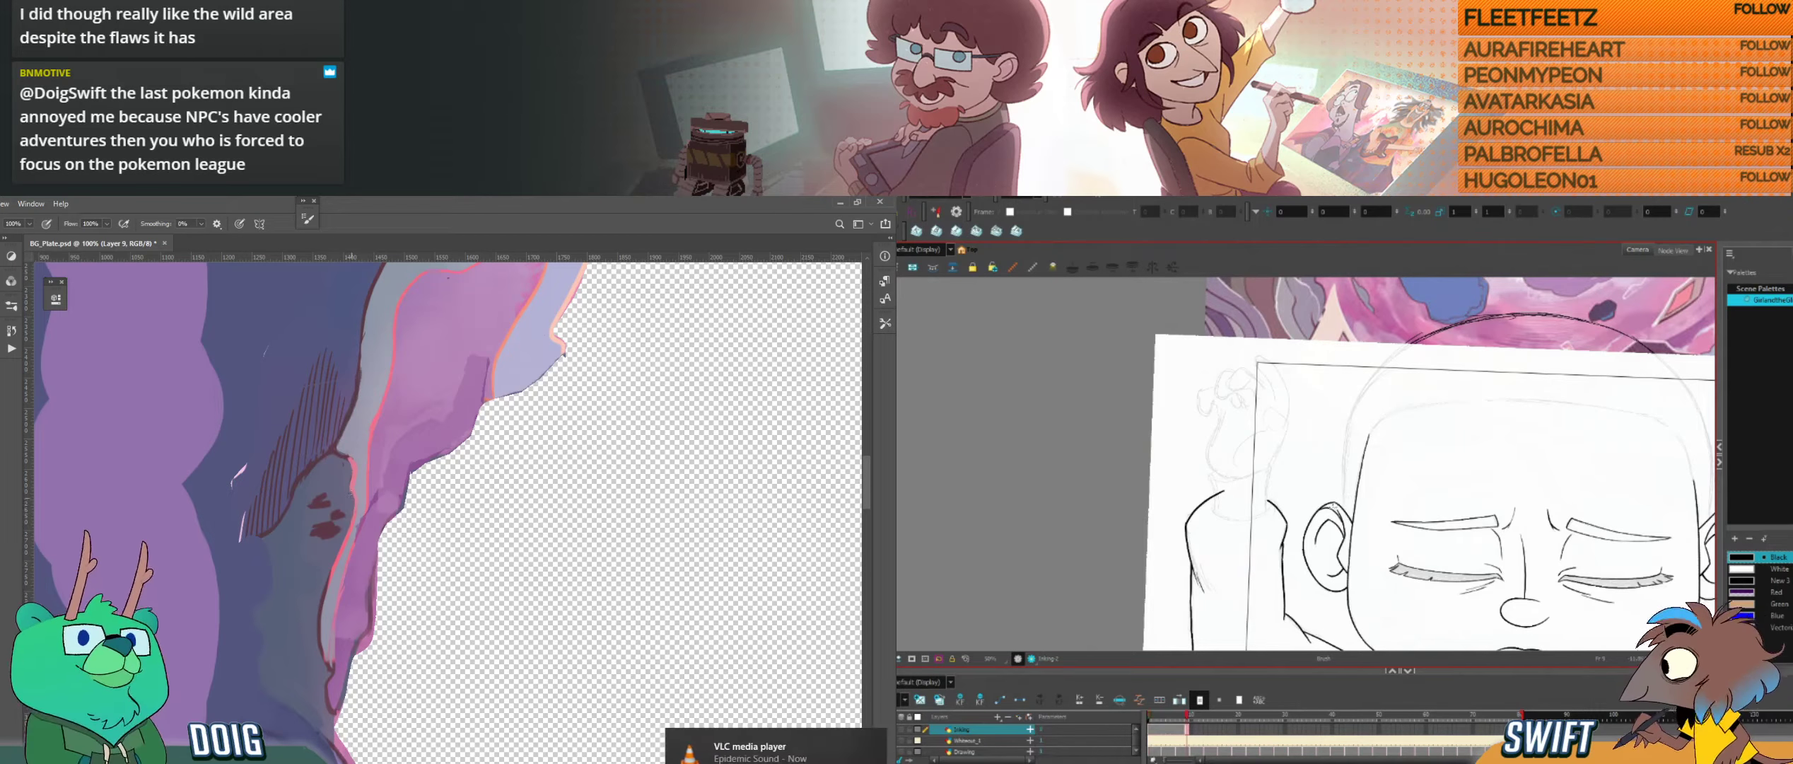
key(alt+s)
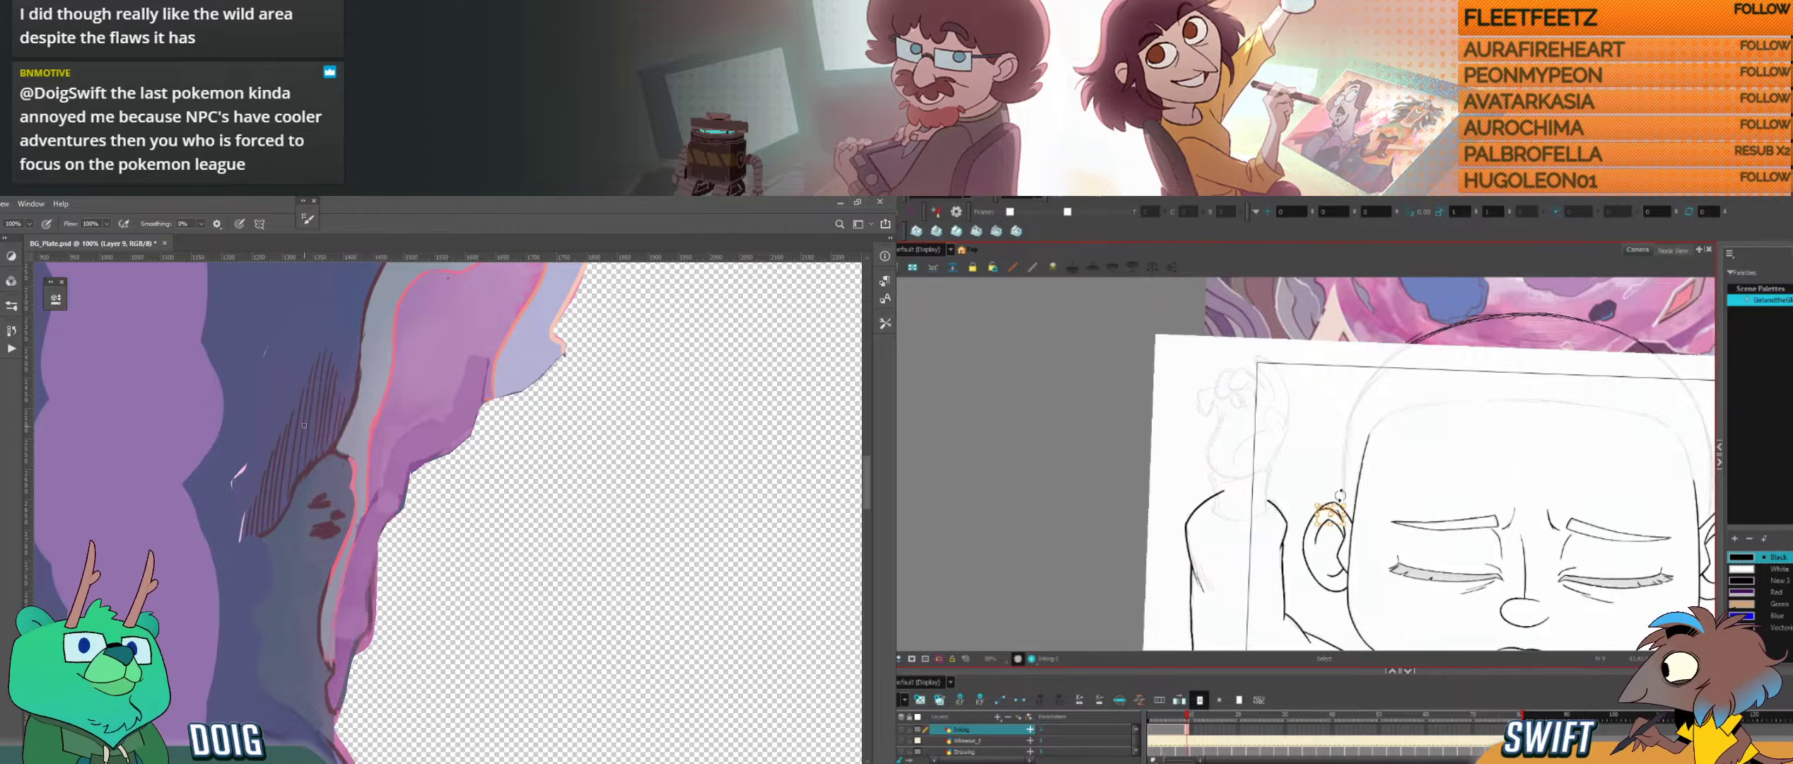
Step: Sample the colour beside the pink line in Photoshop and retouch where it meets the dark outline, while reselecting the ear stroke in Harmony
key(i)
click(358, 467)
key(b)
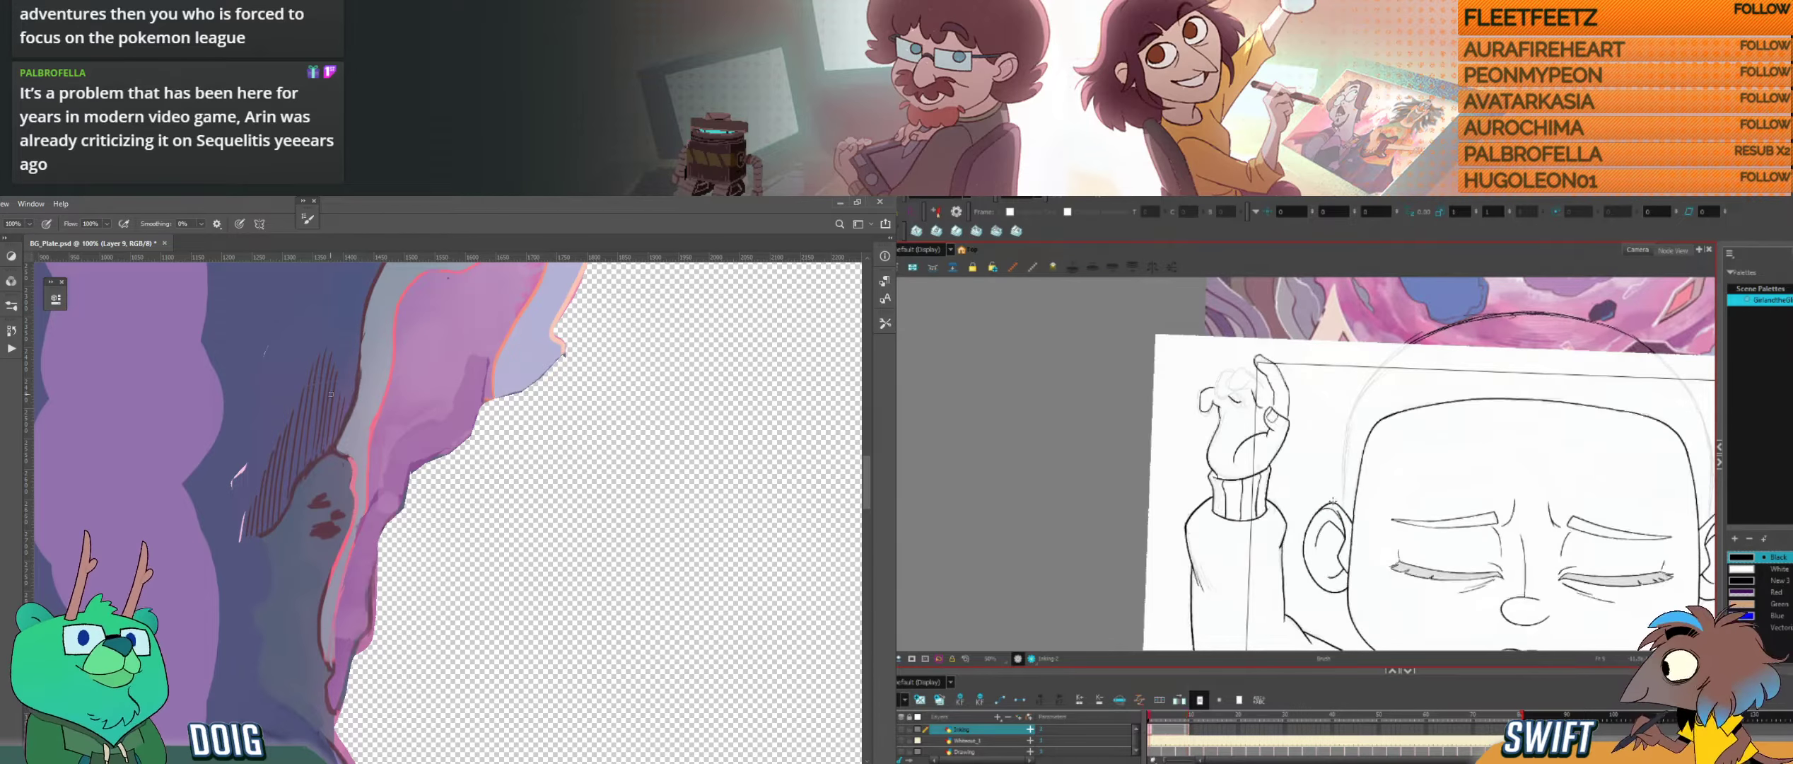
key(alt+s)
click(1334, 507)
key(alt+b)
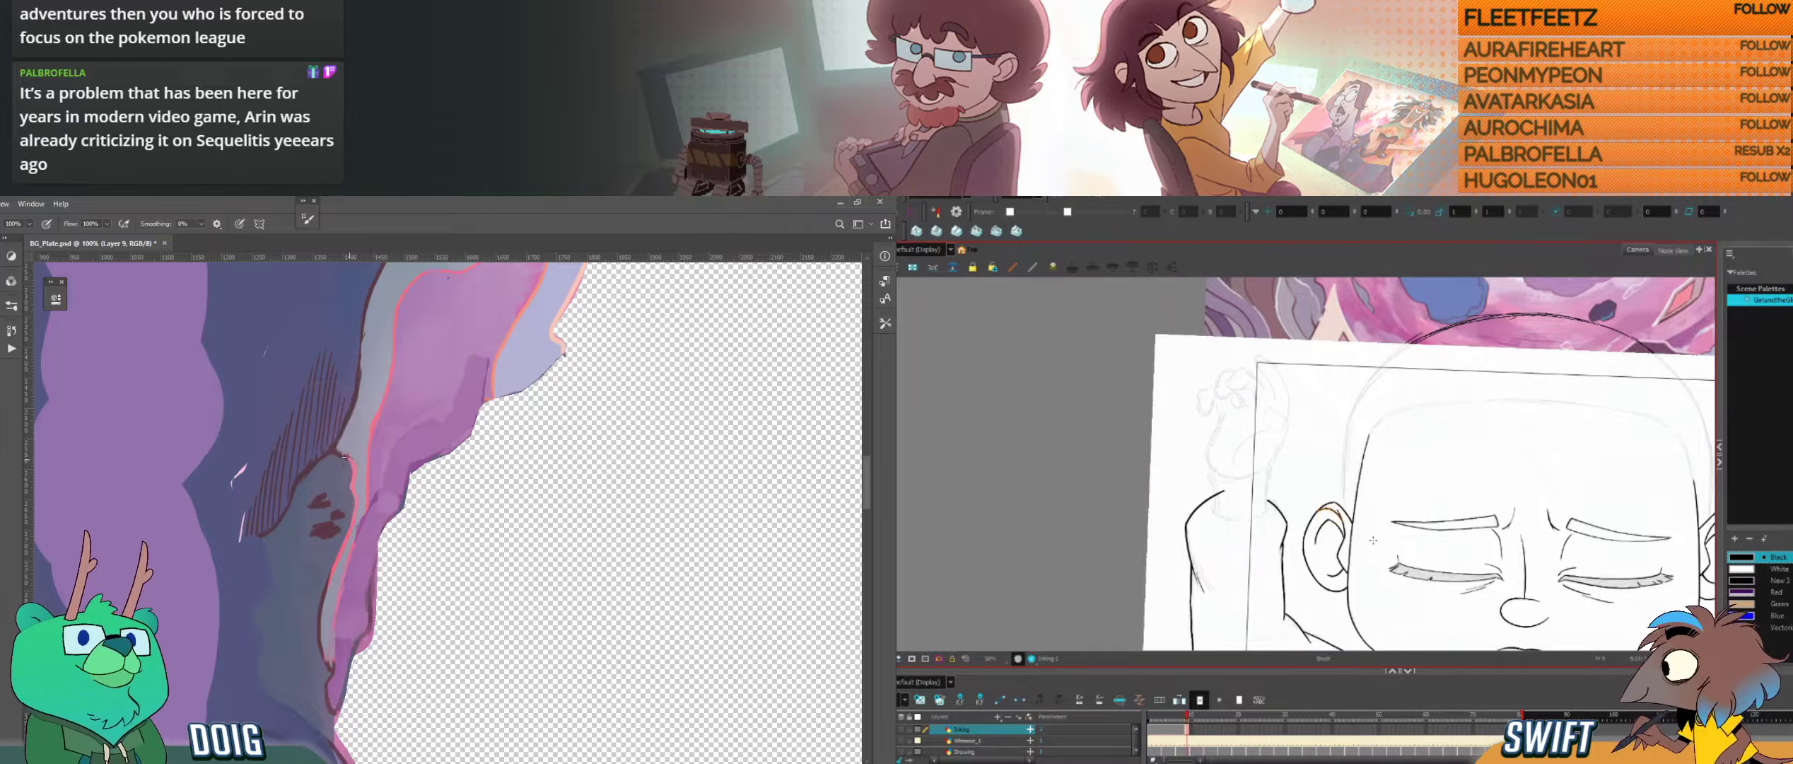
key(ctrl+z)
drag(342, 454, 347, 457)
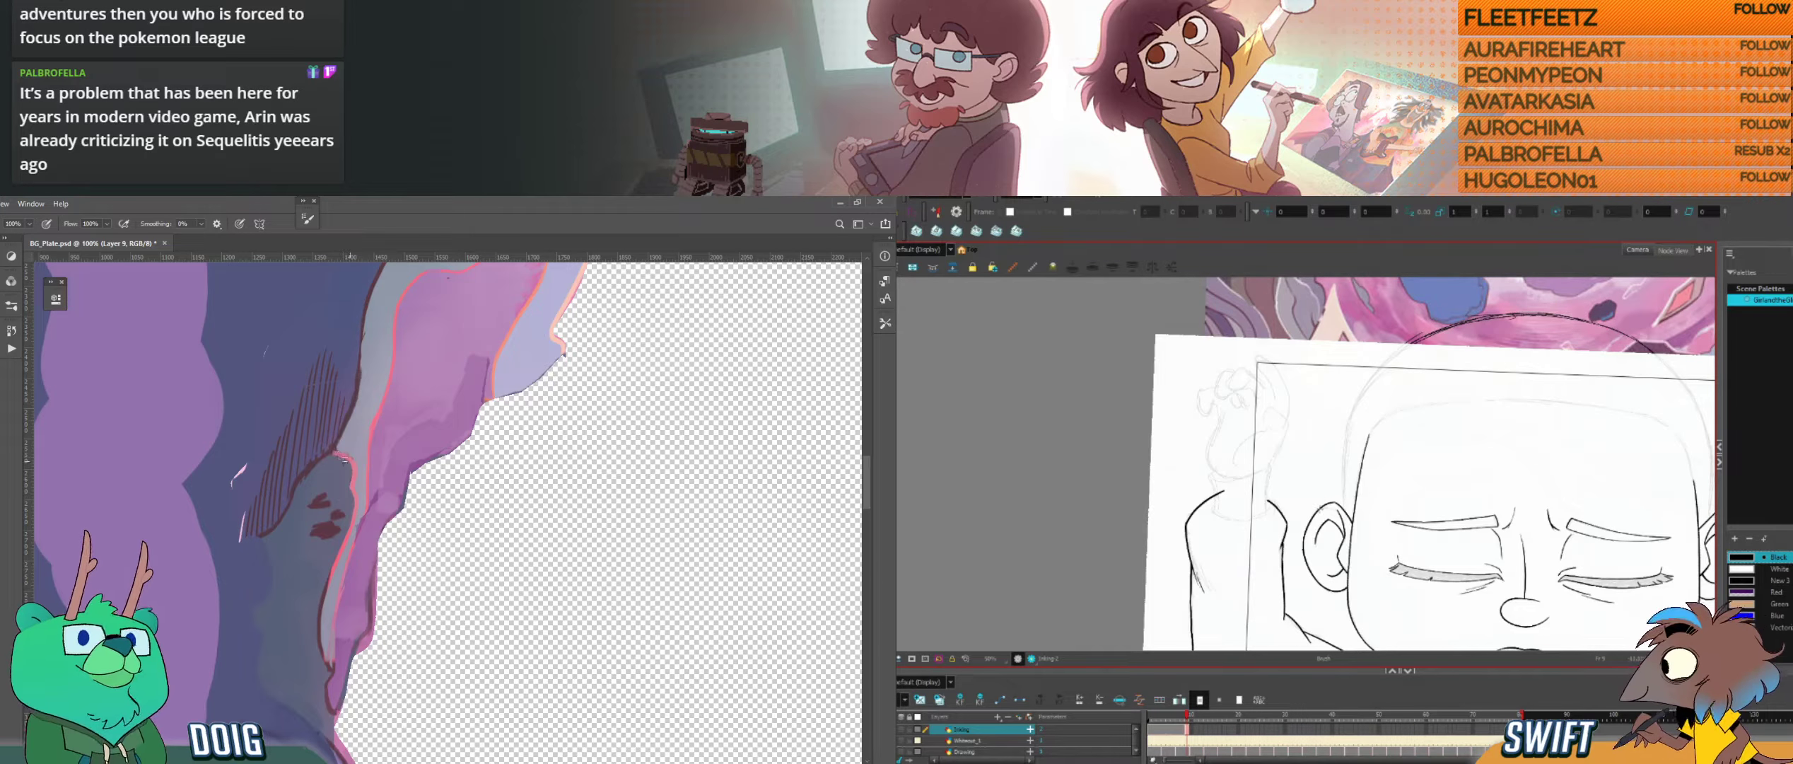
key(alt+b)
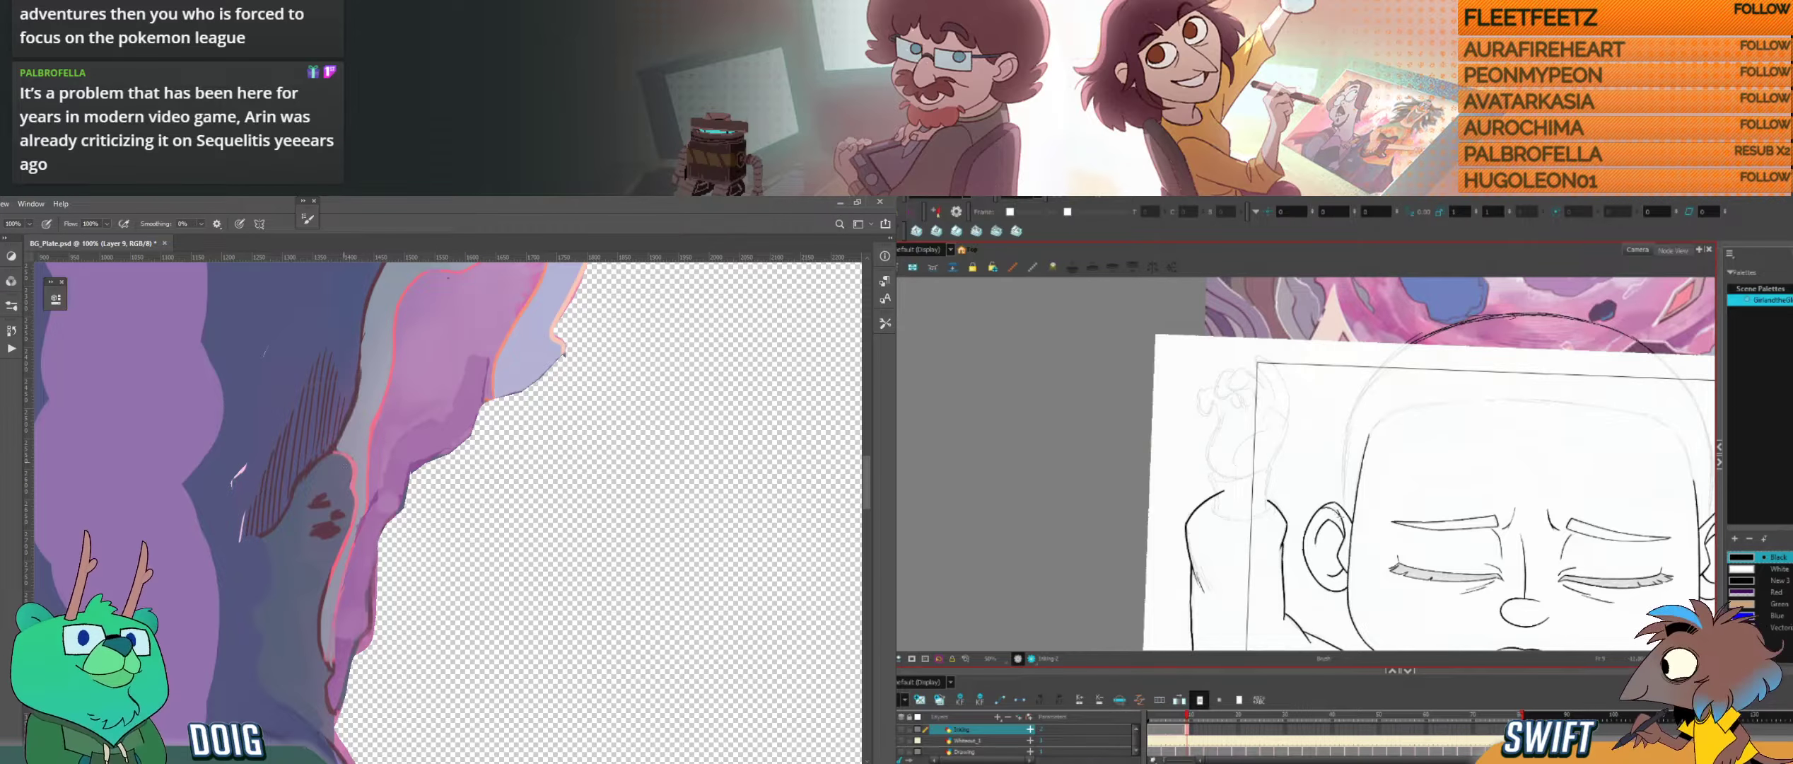
Step: Try deleting the short stroke at the ear's upper edge in Harmony, and undo the deletion
key(i)
key(ctrl+minus)
drag(565, 269, 304, 466)
key(alt+s)
click(1333, 510)
drag(316, 412, 308, 469)
key(alt+b)
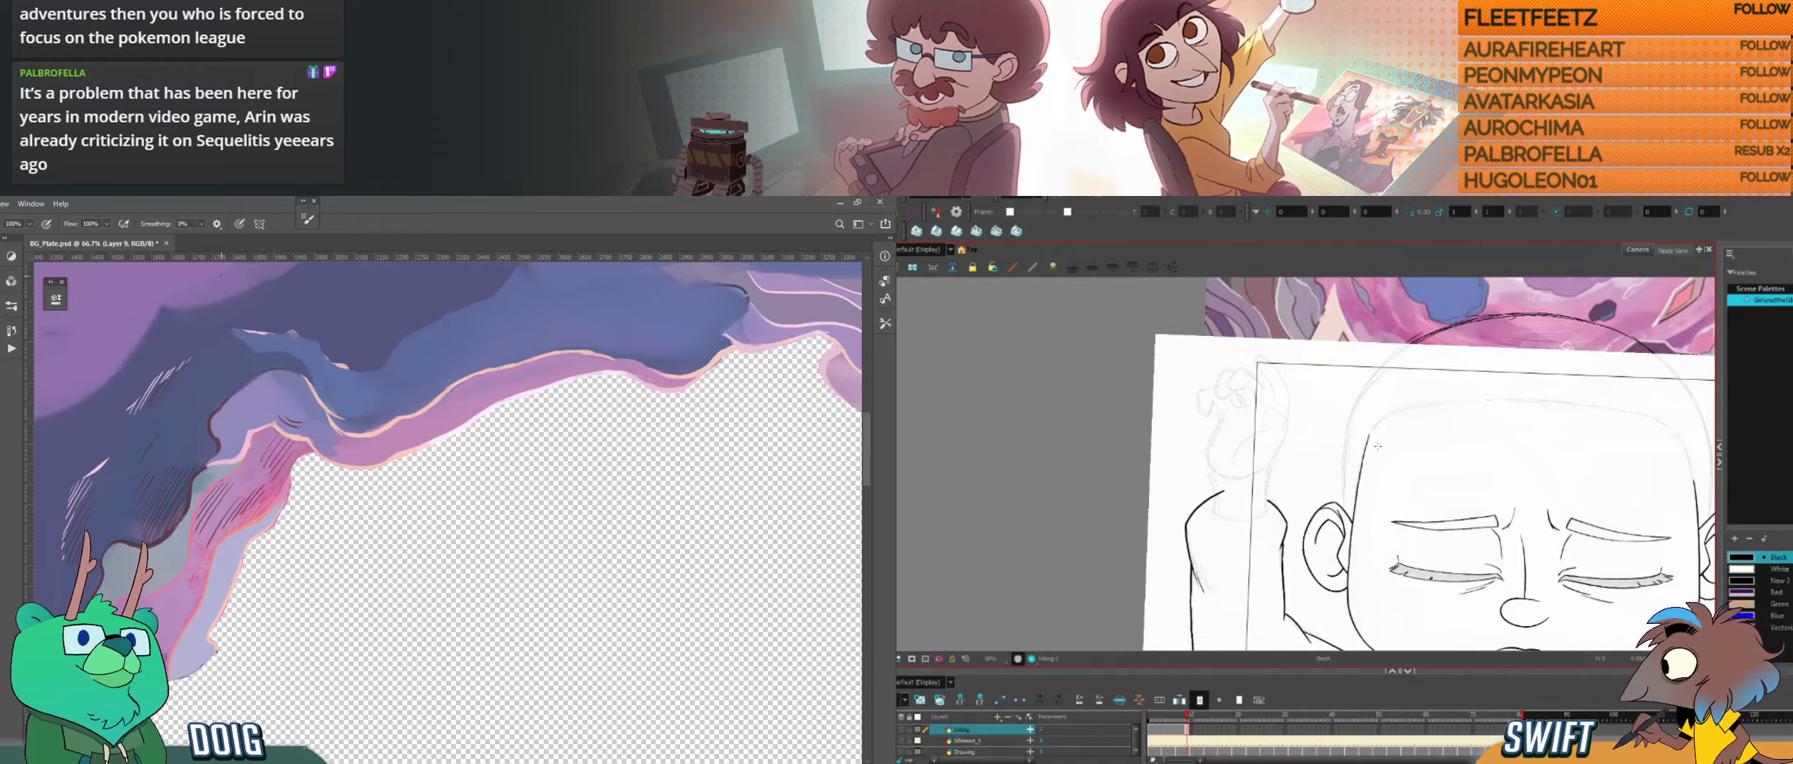
key(alt+s)
click(1331, 510)
key(Delete)
key(ctrl+z)
key(alt+b)
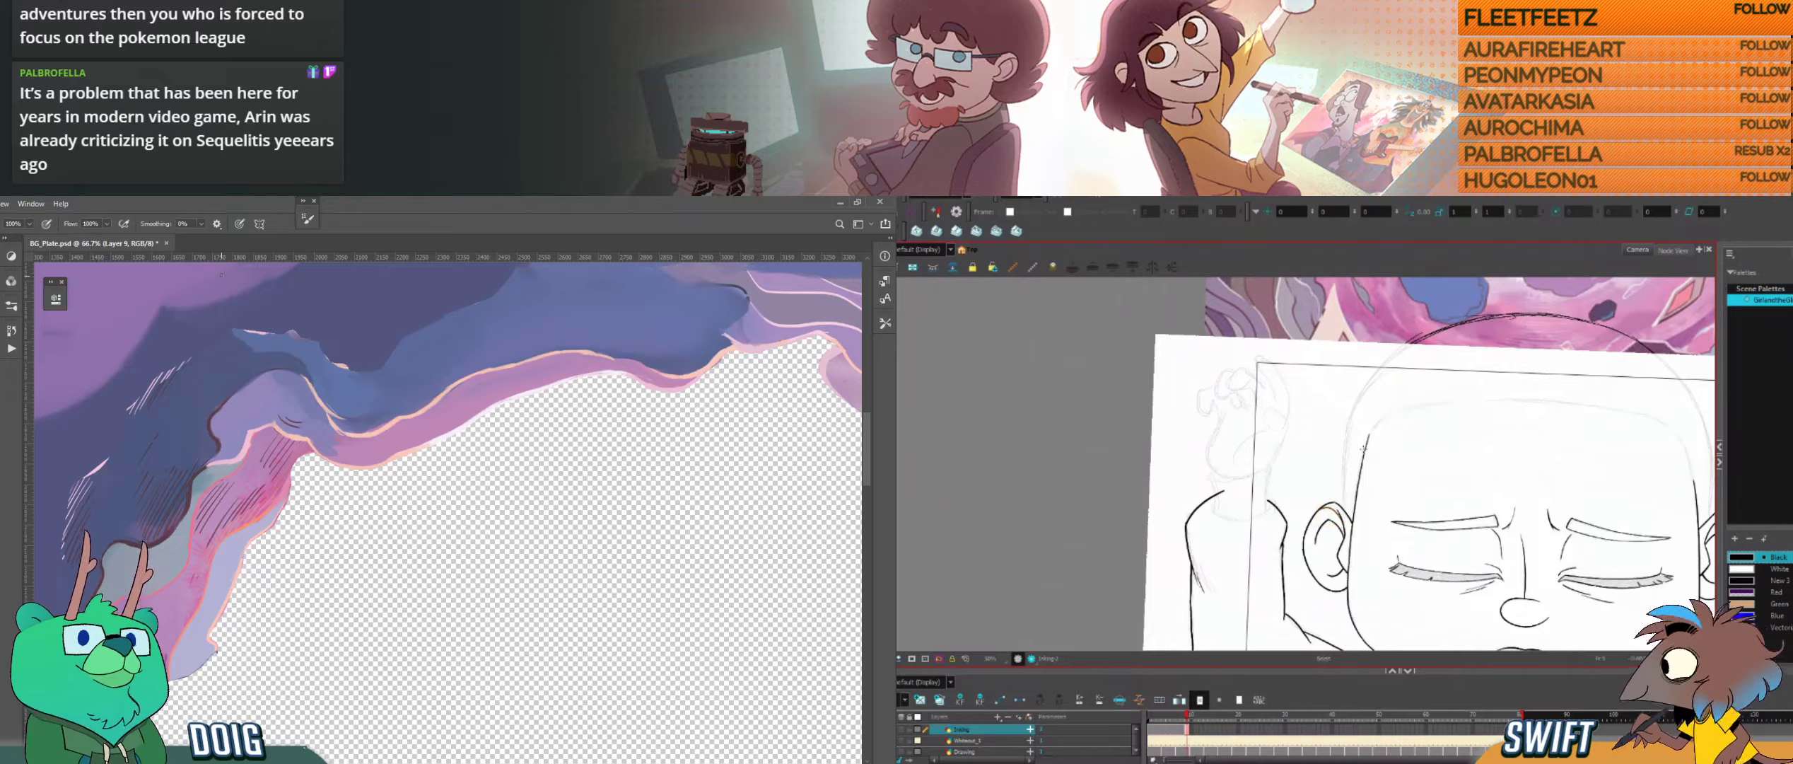
Step: Compare the head outline with the neighbouring drawing in Harmony, from the face up to the forehead
key(f)
key(g)
mouse_move(1570, 453)
mouse_down()
mouse_move(1511, 444)
mouse_move(1467, 410)
mouse_up()
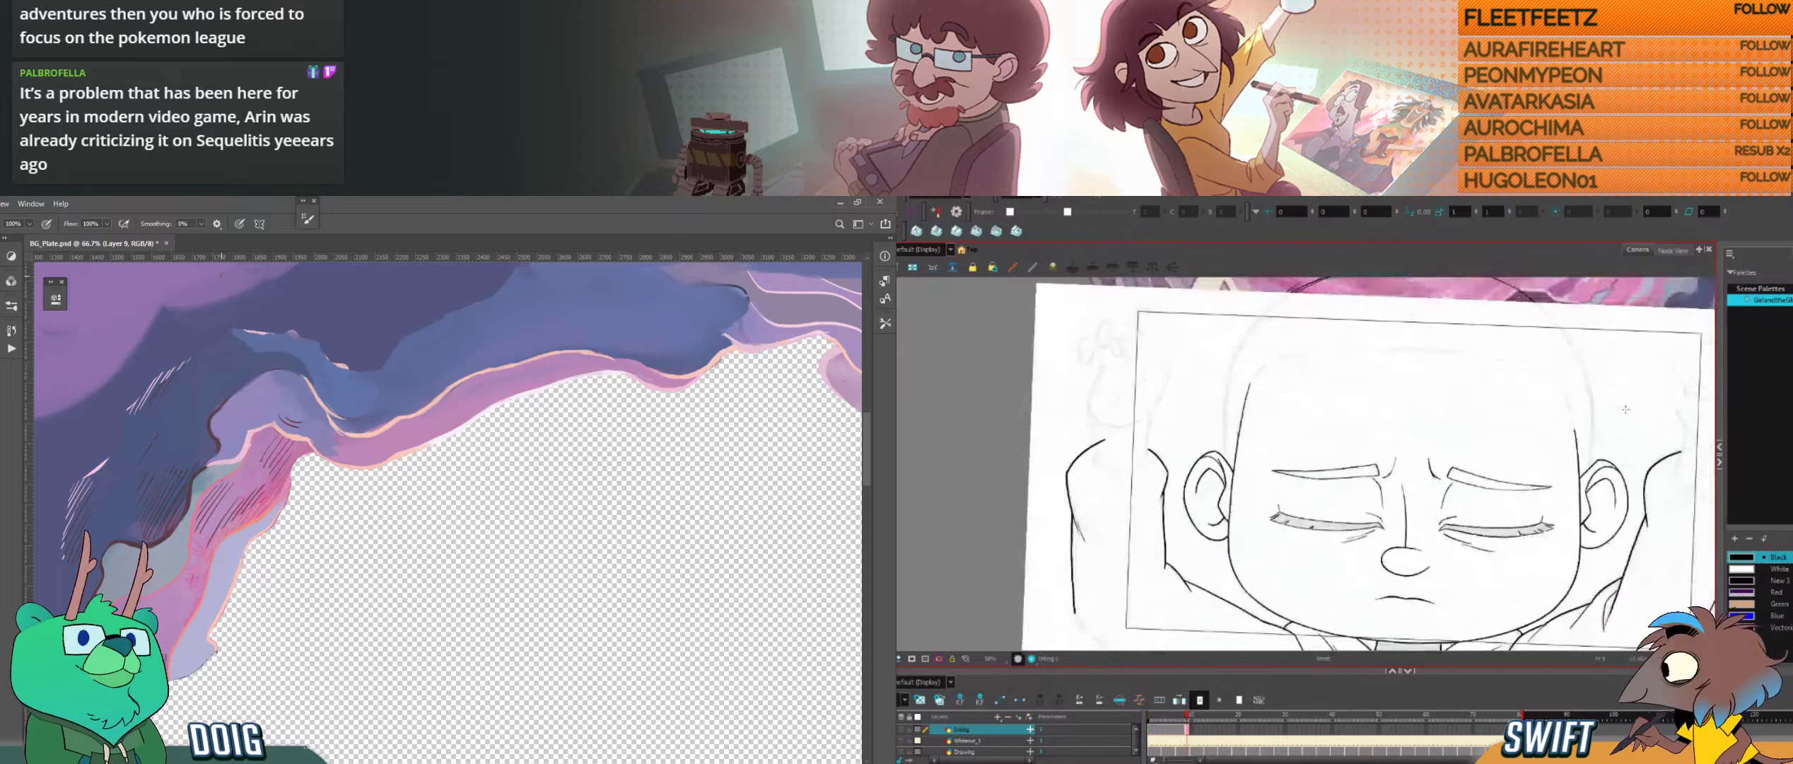
key(f)
key(g)
key(f)
key(g)
drag(1377, 484, 1395, 586)
key(f)
key(g)
key(f)
key(g)
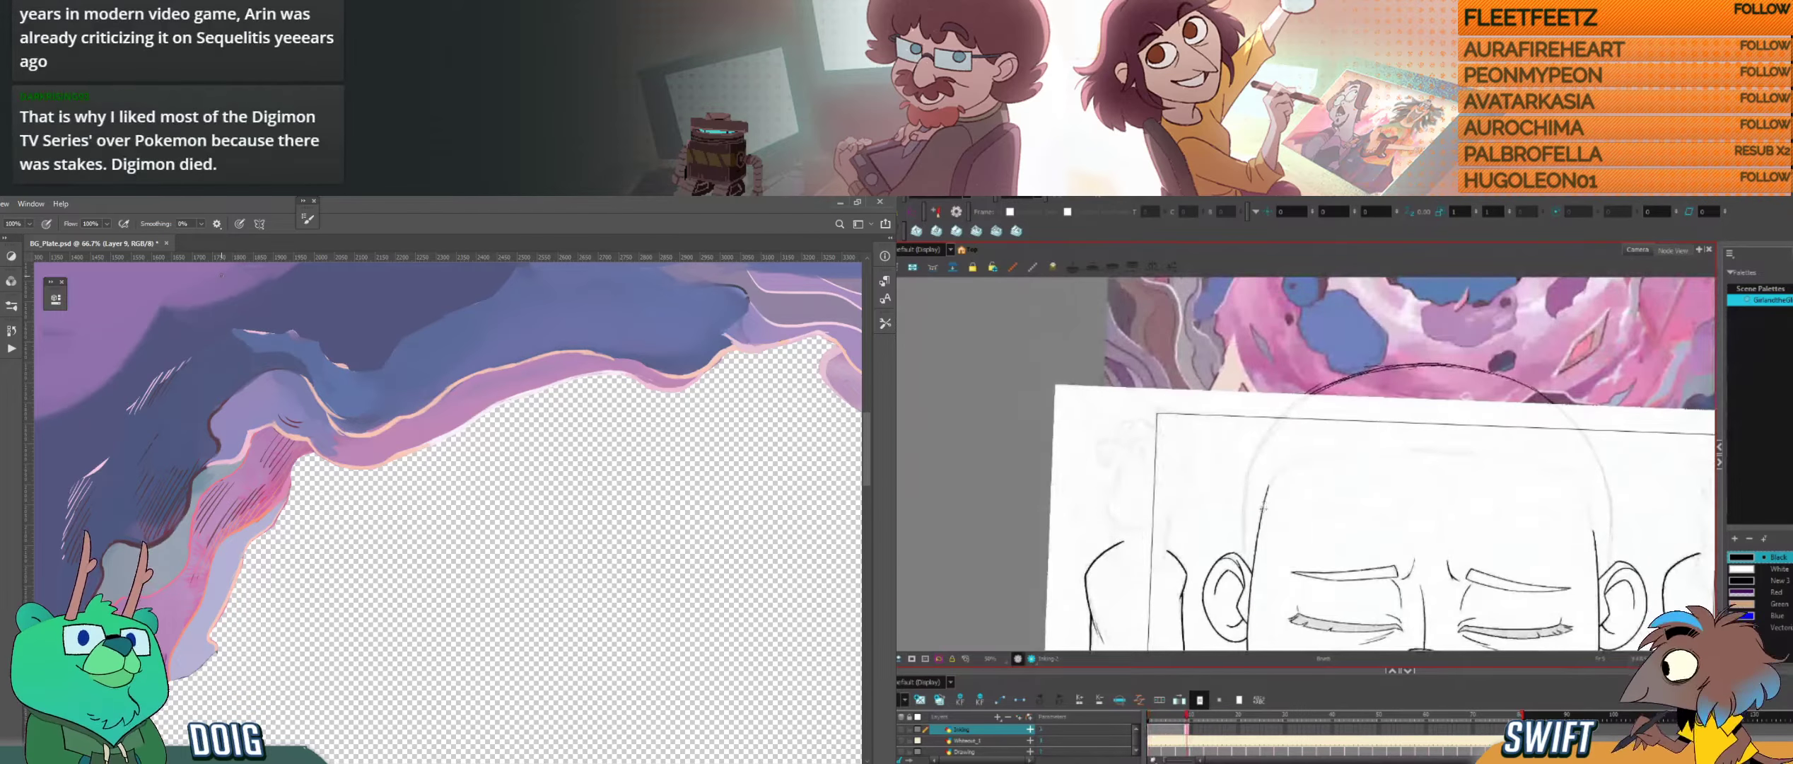
Step: Ink the left temple line upward along the sketch in Harmony, checking it against the neighbouring drawing
drag(1263, 507, 1285, 466)
drag(1463, 495, 1465, 464)
key(f)
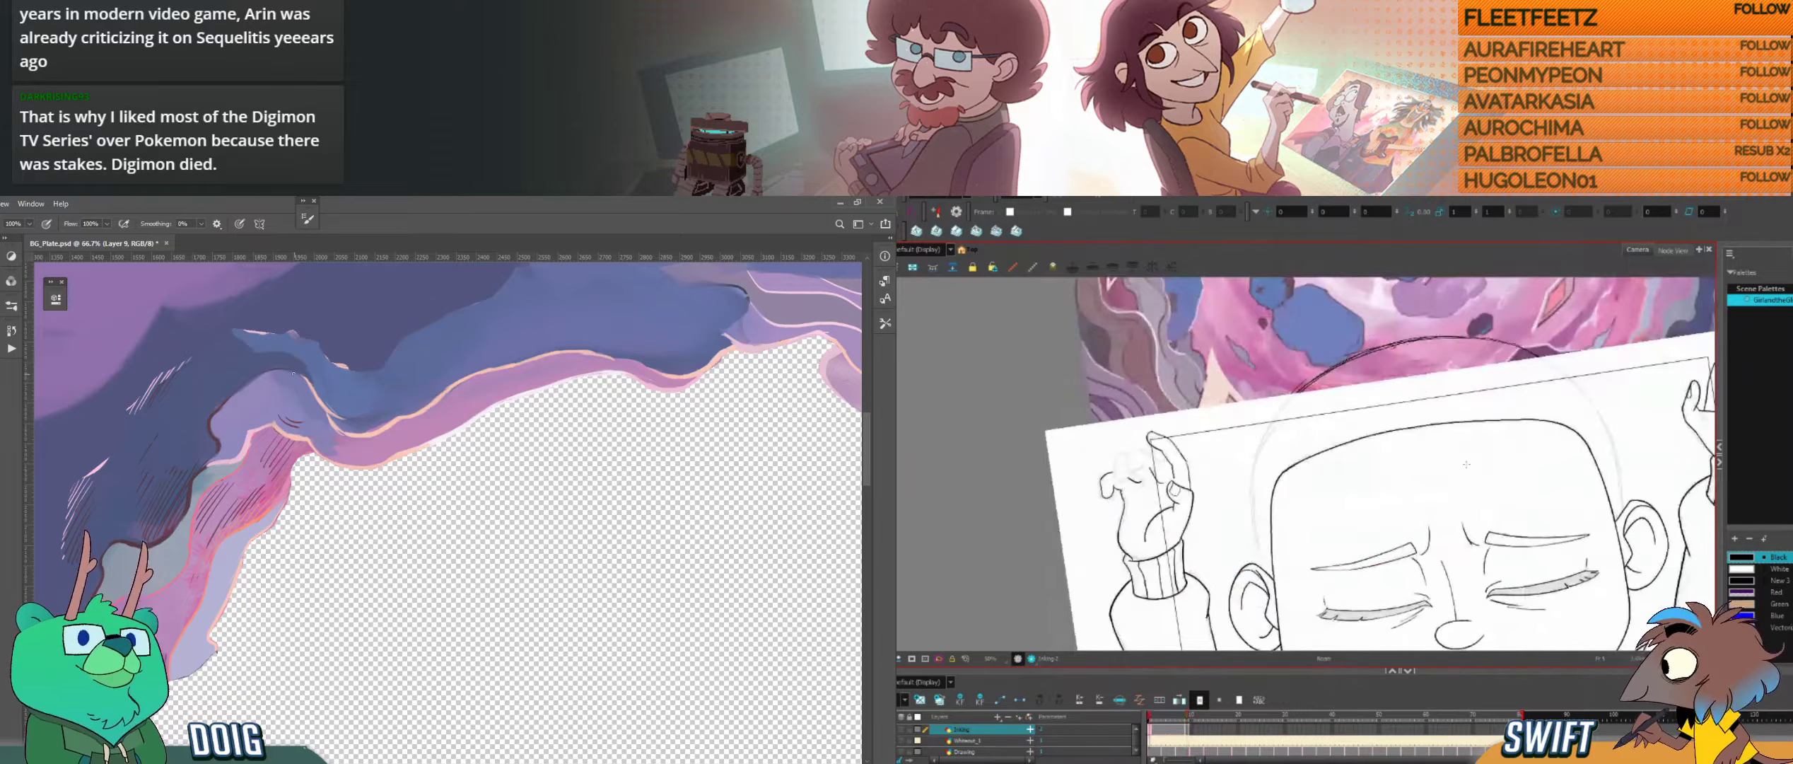
key(g)
key(f)
key(g)
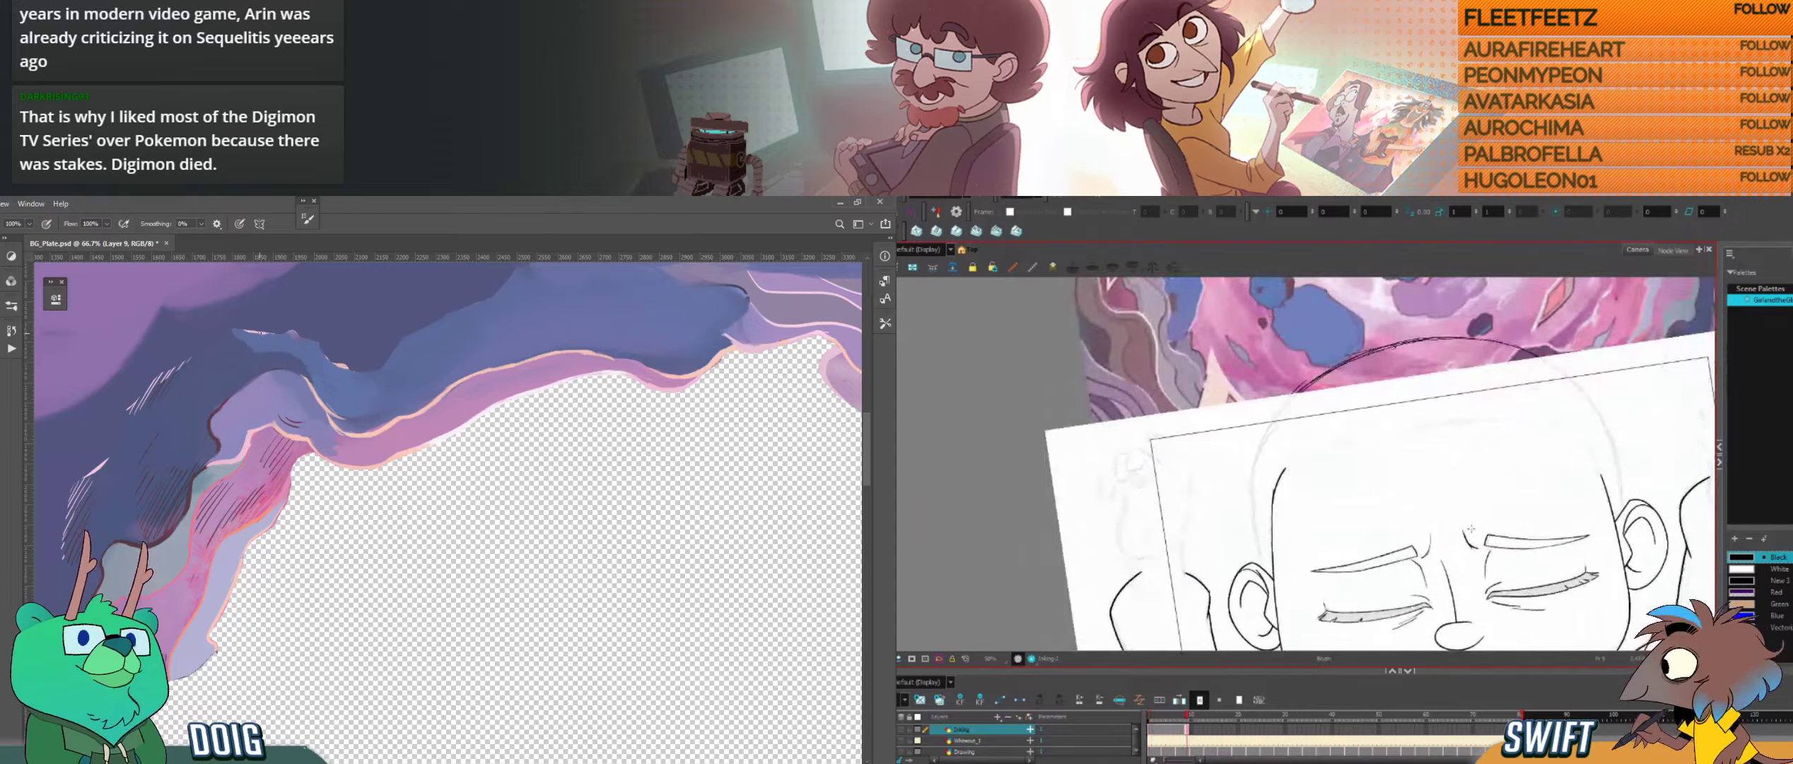
key(f)
key(g)
Step: Touch up the dark outline beside the light purple fold in Photoshop
key(alt+e)
ctrl+click(249, 341)
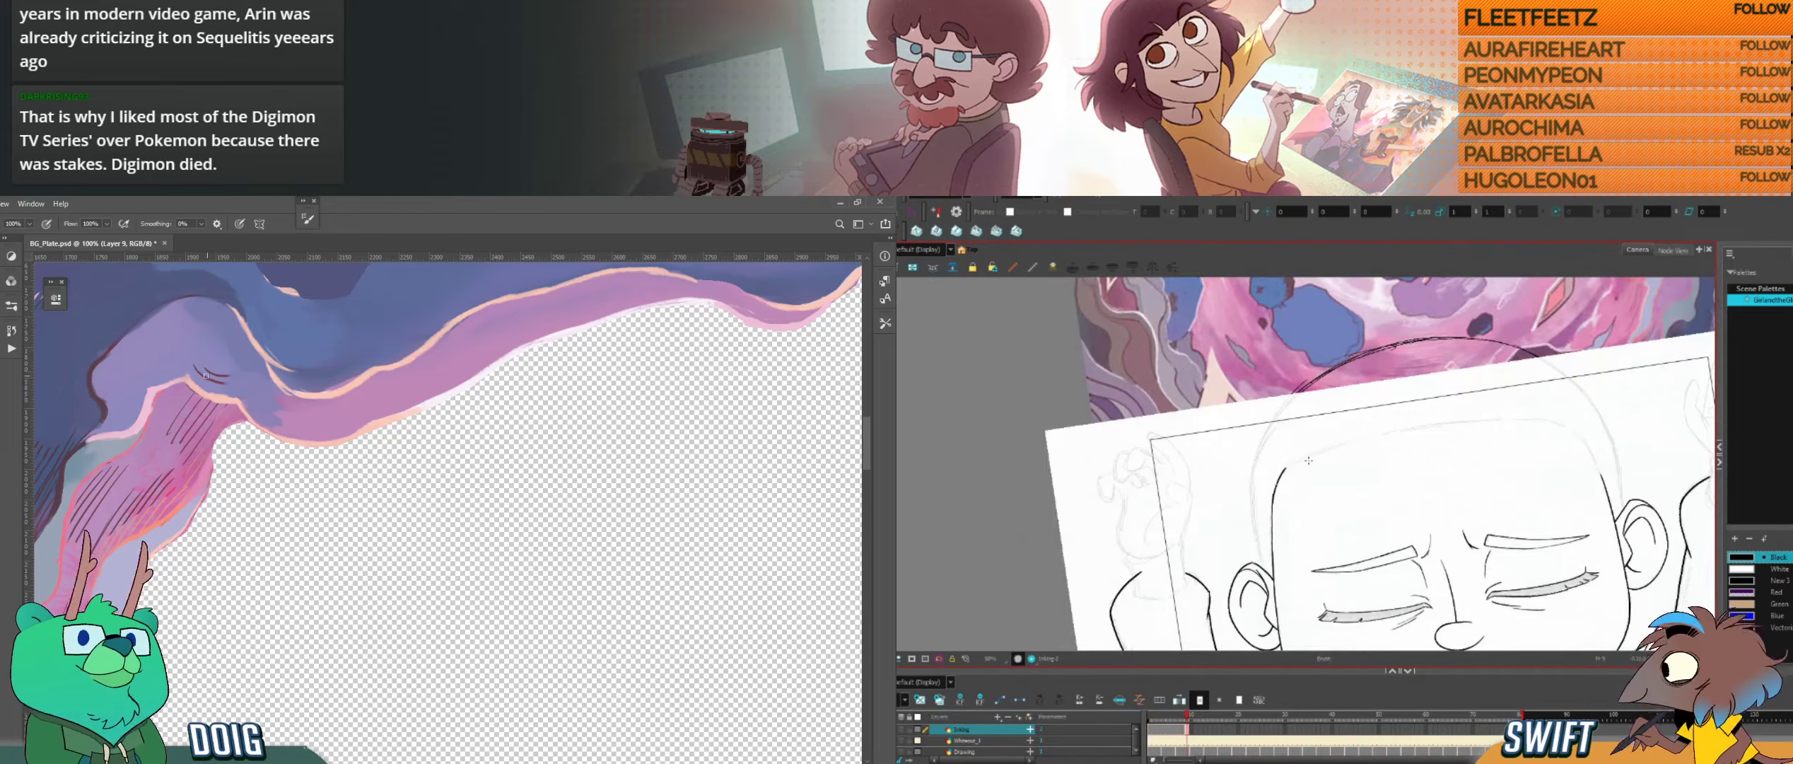
key(f)
drag(109, 319, 301, 389)
key(g)
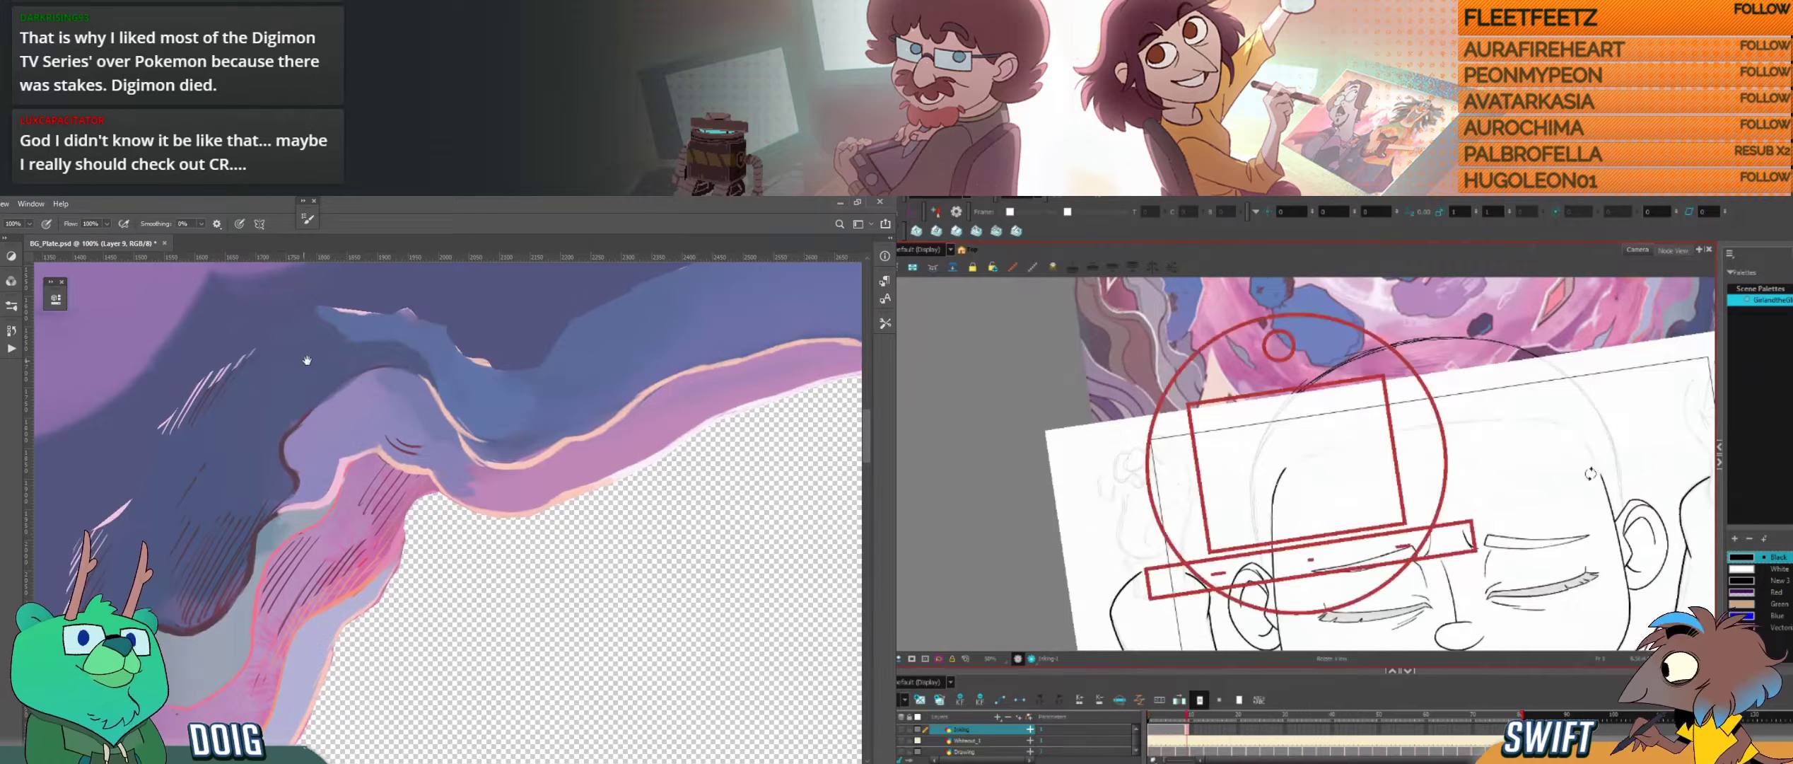
drag(286, 442, 290, 450)
Step: Ink a short upward extension of the right temple line in Harmony, undoing and redrawing it until it fits
drag(1590, 473, 1567, 578)
drag(1567, 577, 1398, 554)
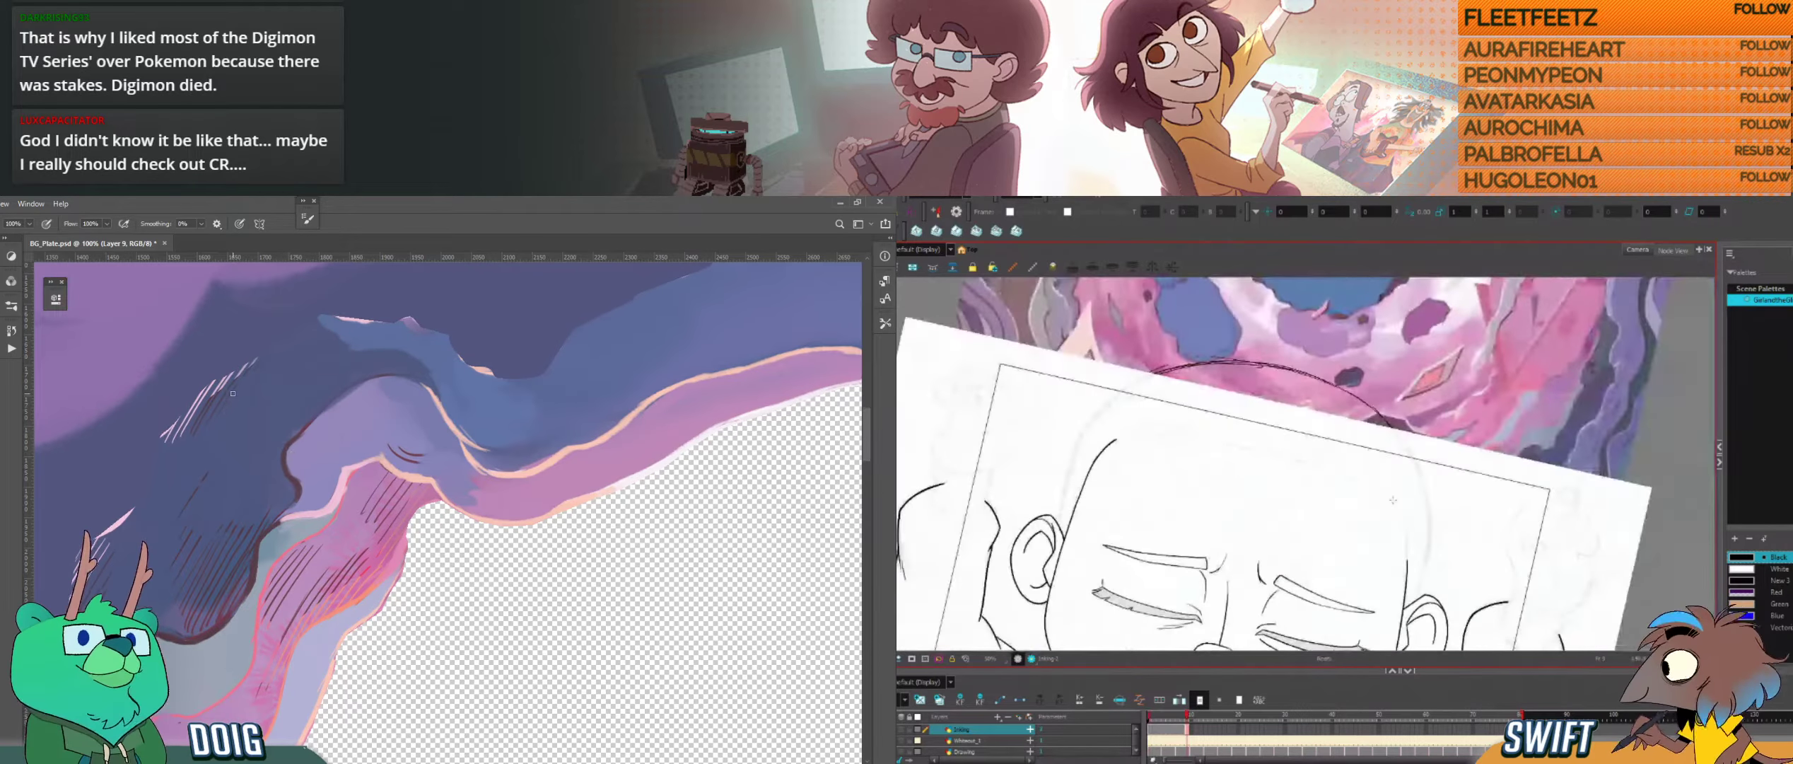
drag(1396, 507, 1409, 532)
key(alt+s)
key(ctrl+z)
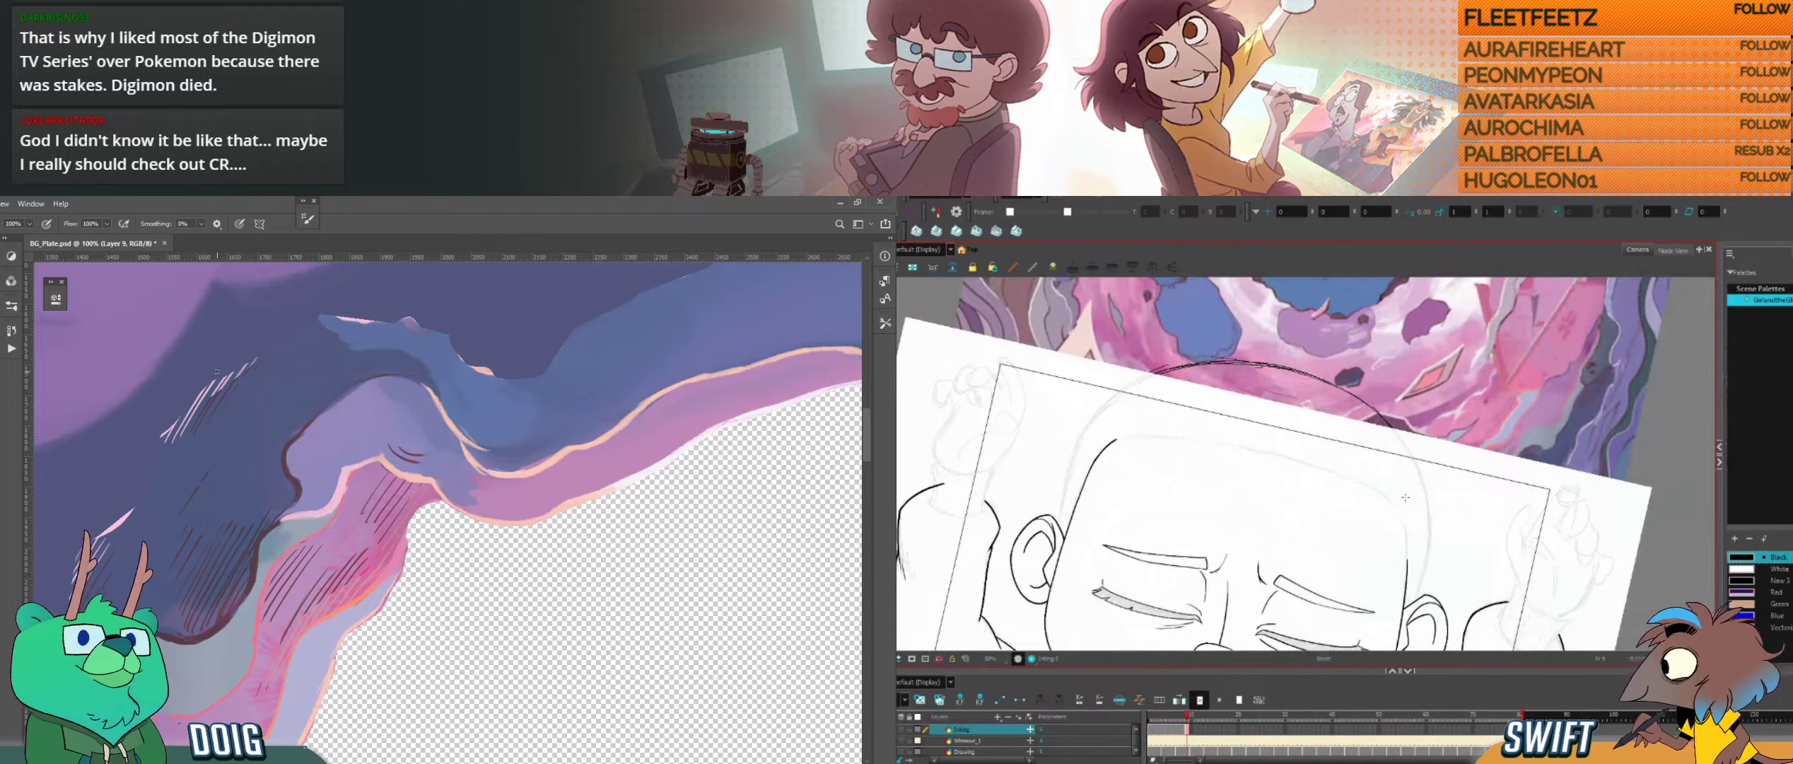
drag(1400, 508, 1403, 522)
key(ctrl+z)
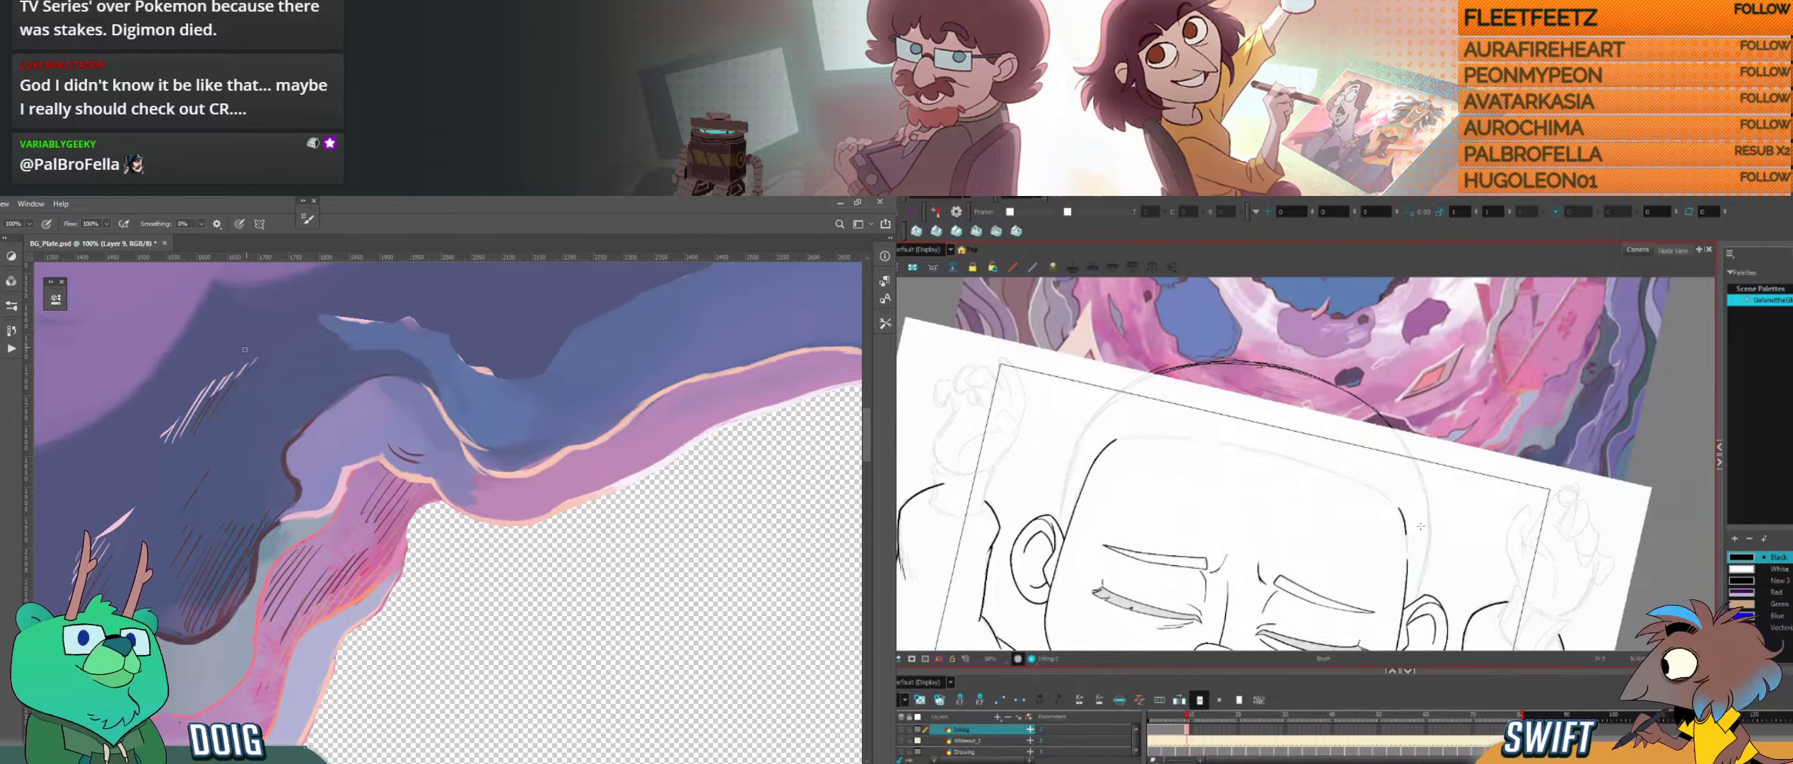
key(f)
key(g)
Step: Compare both temple lines with the neighbouring drawing in Harmony and select the right temple's upper stroke
scroll(465, 457, down, 1)
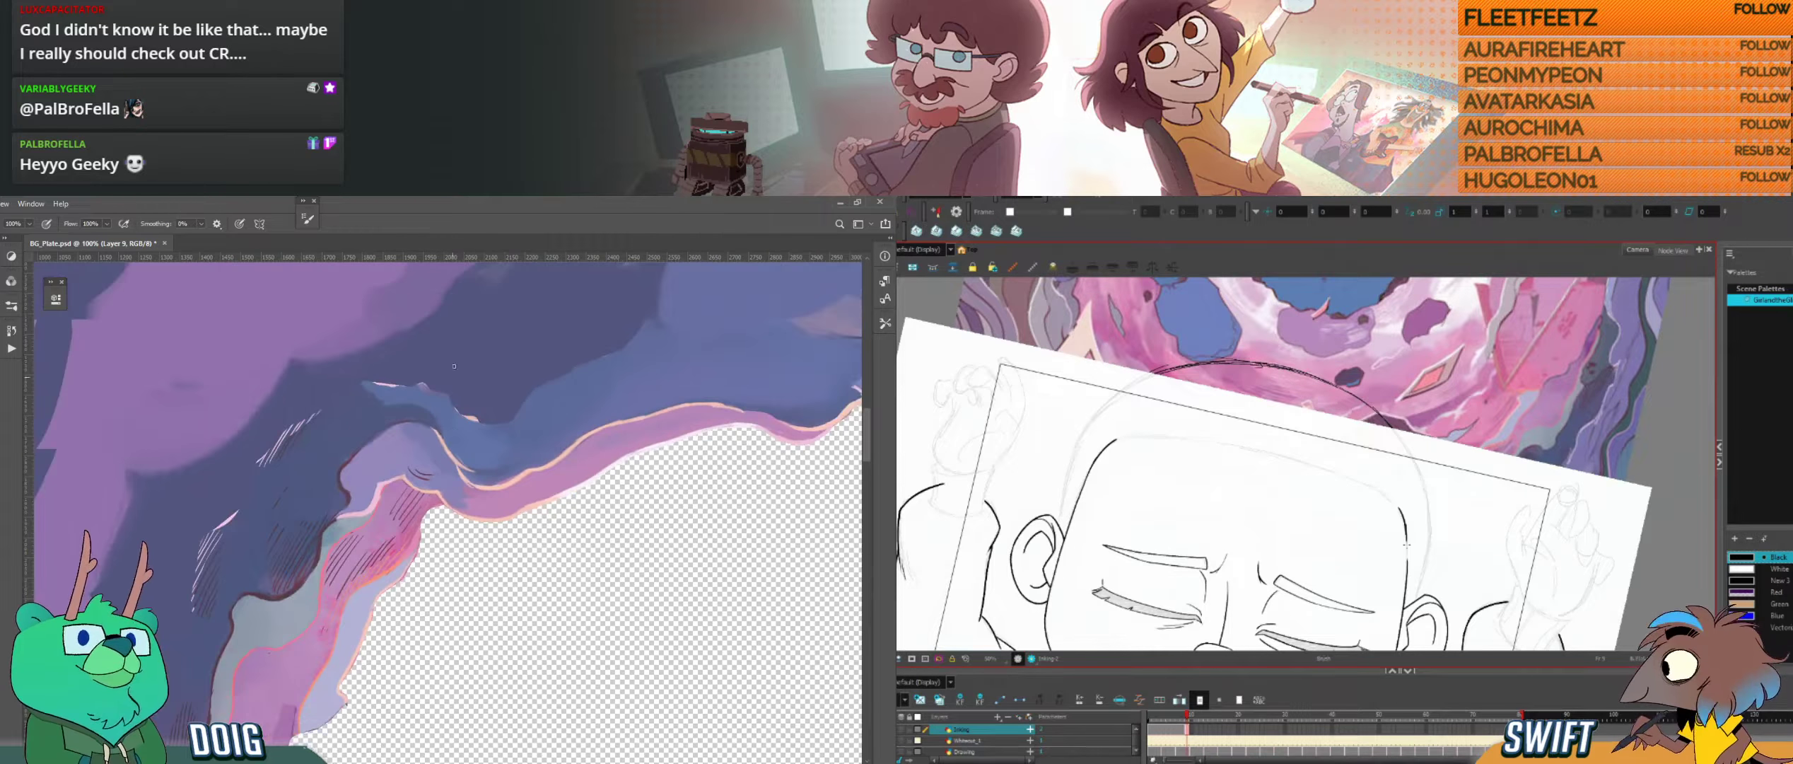
mouse_move(718, 324)
mouse_down()
mouse_move(400, 468)
mouse_move(201, 455)
mouse_move(152, 428)
mouse_move(208, 478)
mouse_up()
key(ctrl+plus)
key(ctrl+plus)
drag(187, 454, 225, 500)
key(f)
key(g)
key(f)
key(g)
key(alt+s)
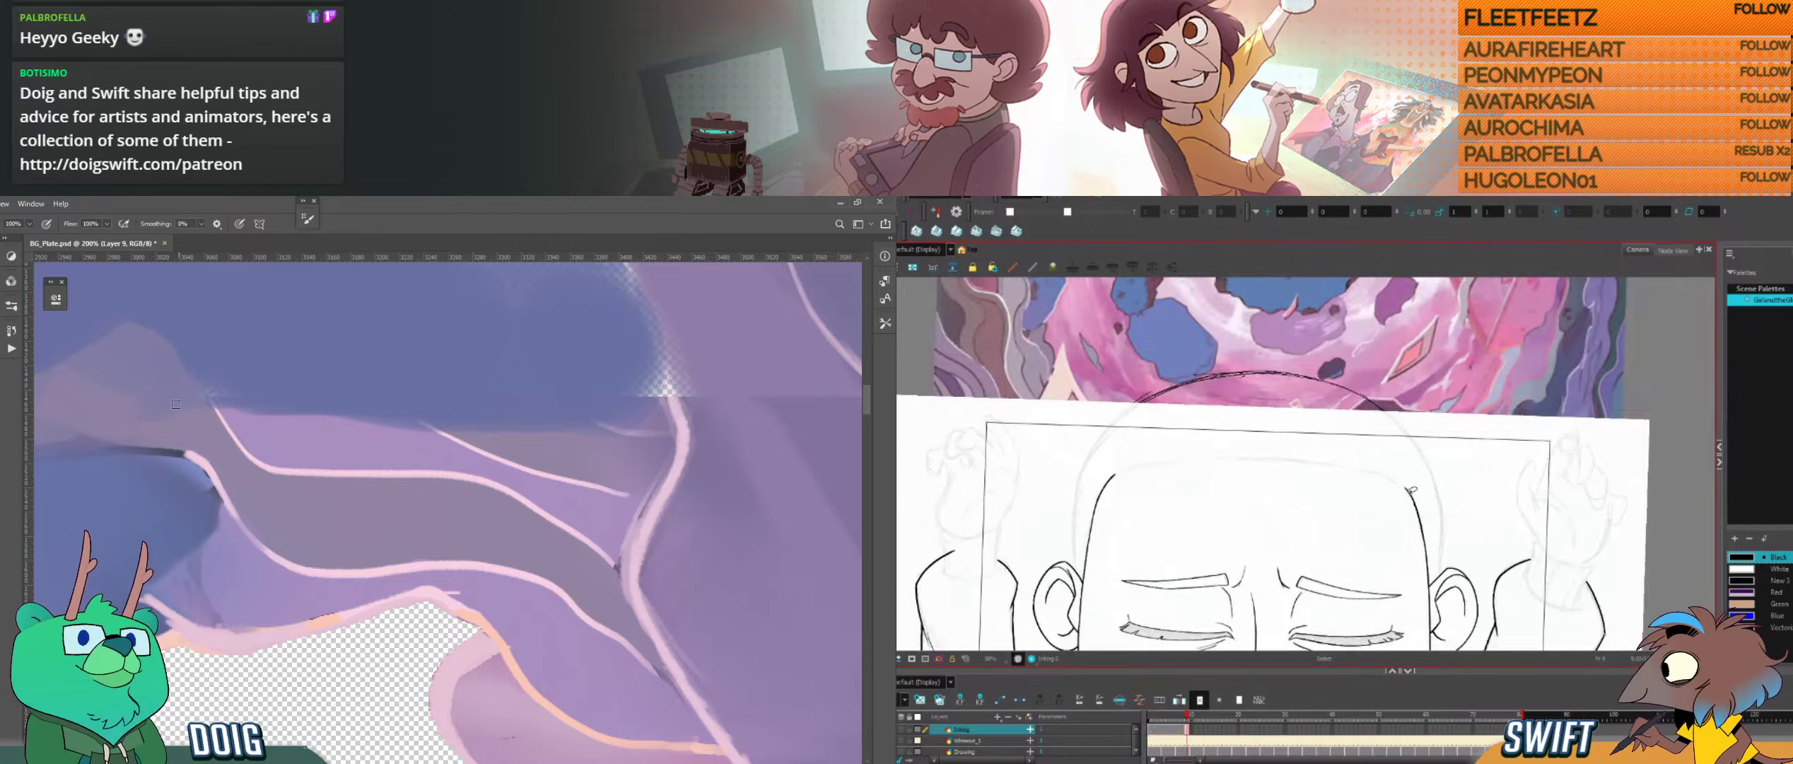
click(1410, 489)
drag(155, 402, 266, 460)
drag(311, 538, 329, 558)
key(alt+b)
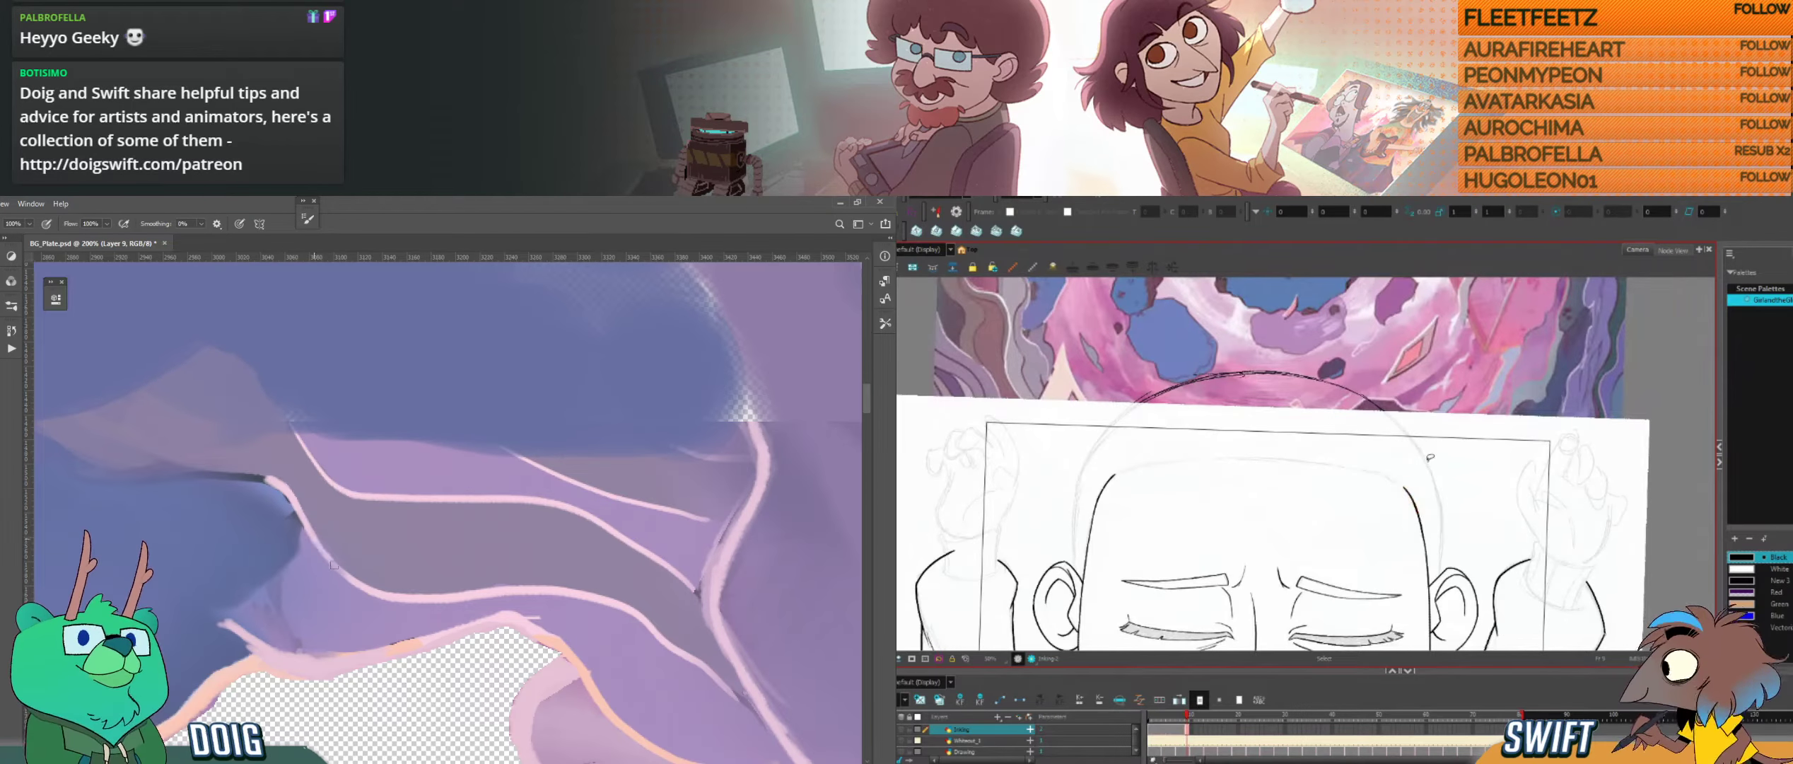
Step: Start a pale pink edge line at the far end of the dark edge below the faded mauve peak in Photoshop
drag(1433, 549, 1429, 481)
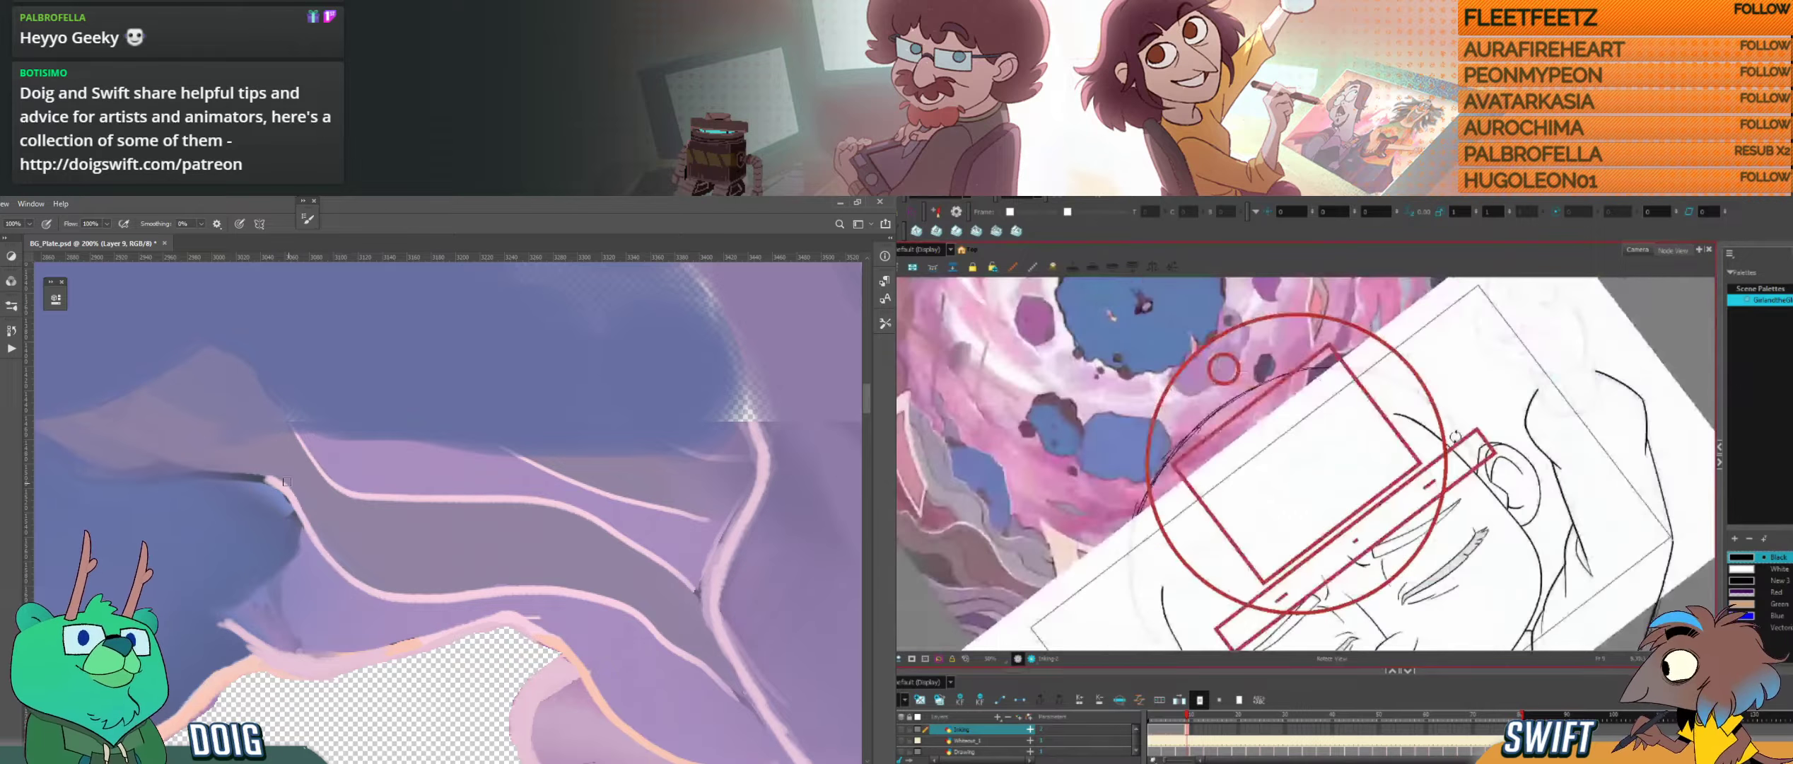
drag(240, 424, 359, 430)
drag(1391, 546, 1398, 537)
drag(187, 474, 210, 487)
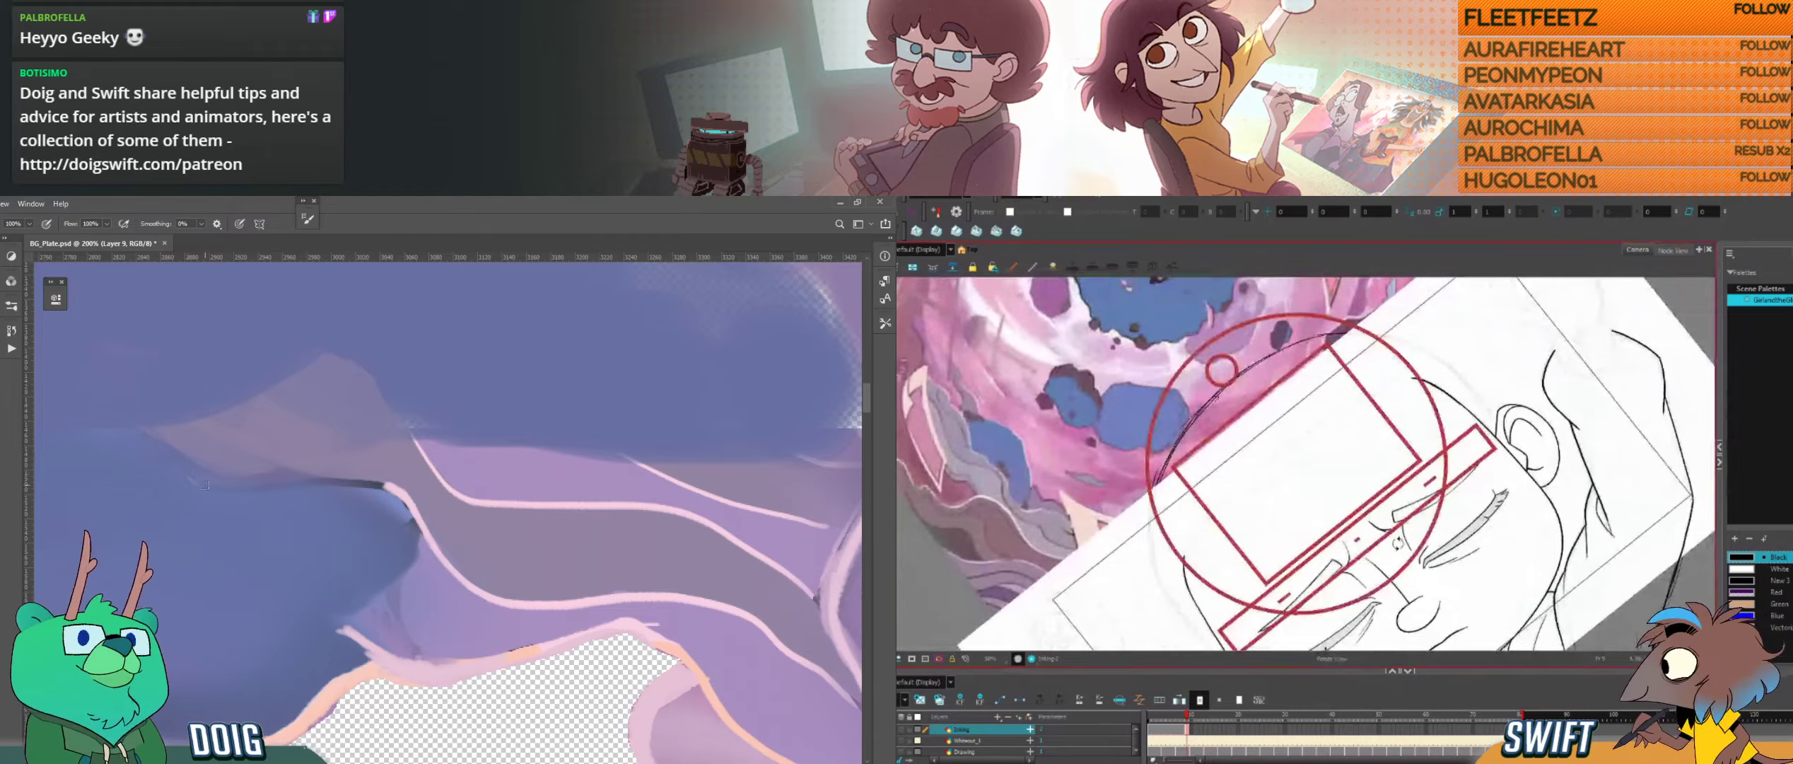
mouse_move(1397, 537)
mouse_down()
mouse_move(1435, 456)
mouse_move(1488, 499)
mouse_up()
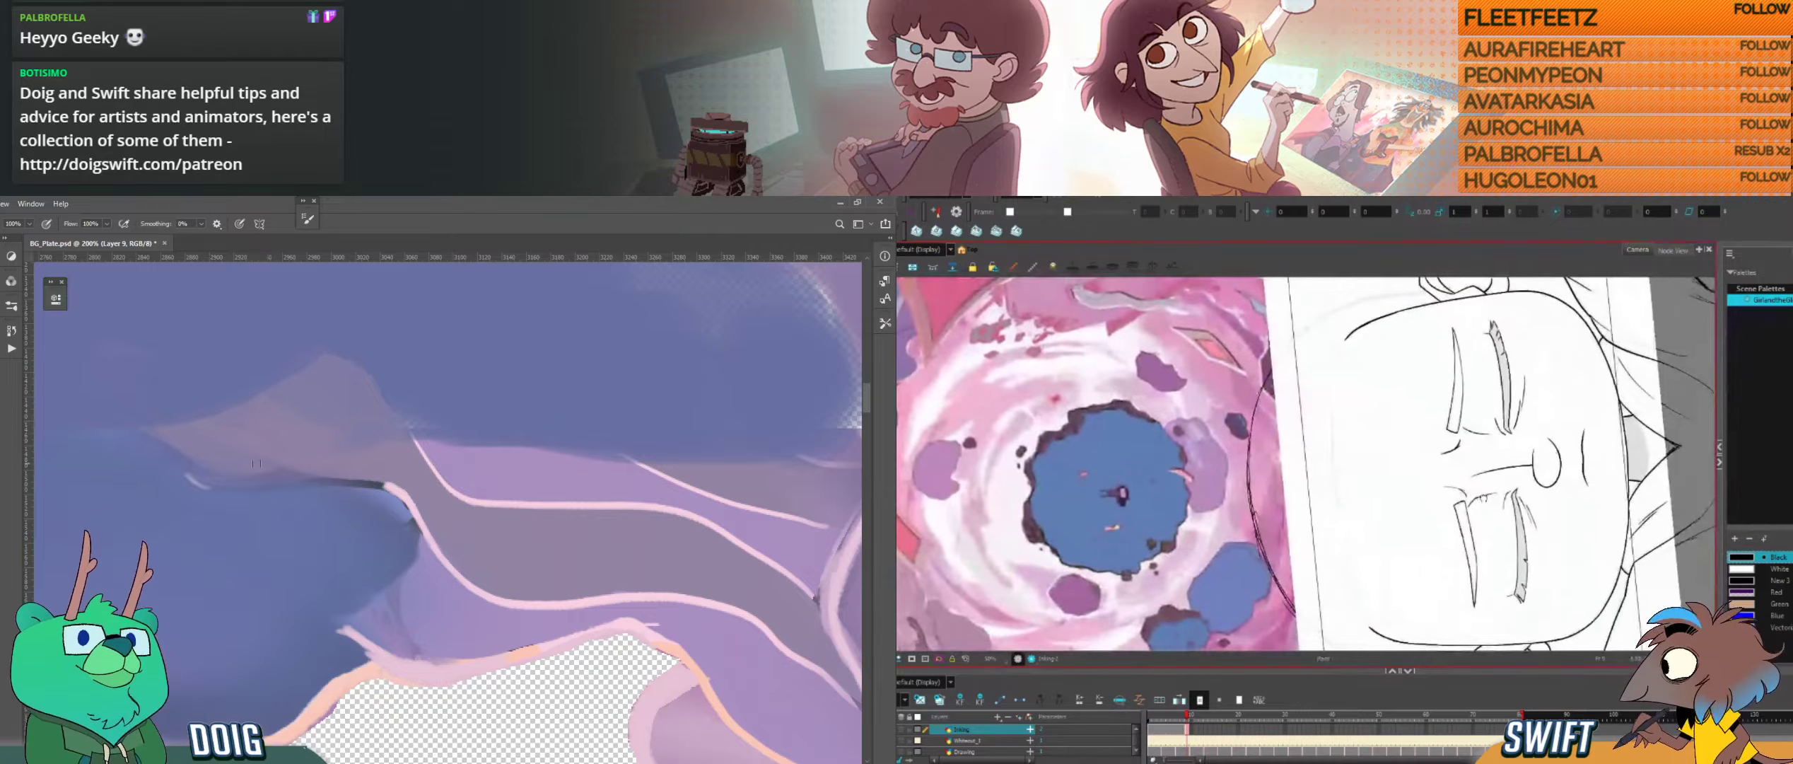
drag(220, 492, 298, 473)
drag(1483, 497, 1481, 499)
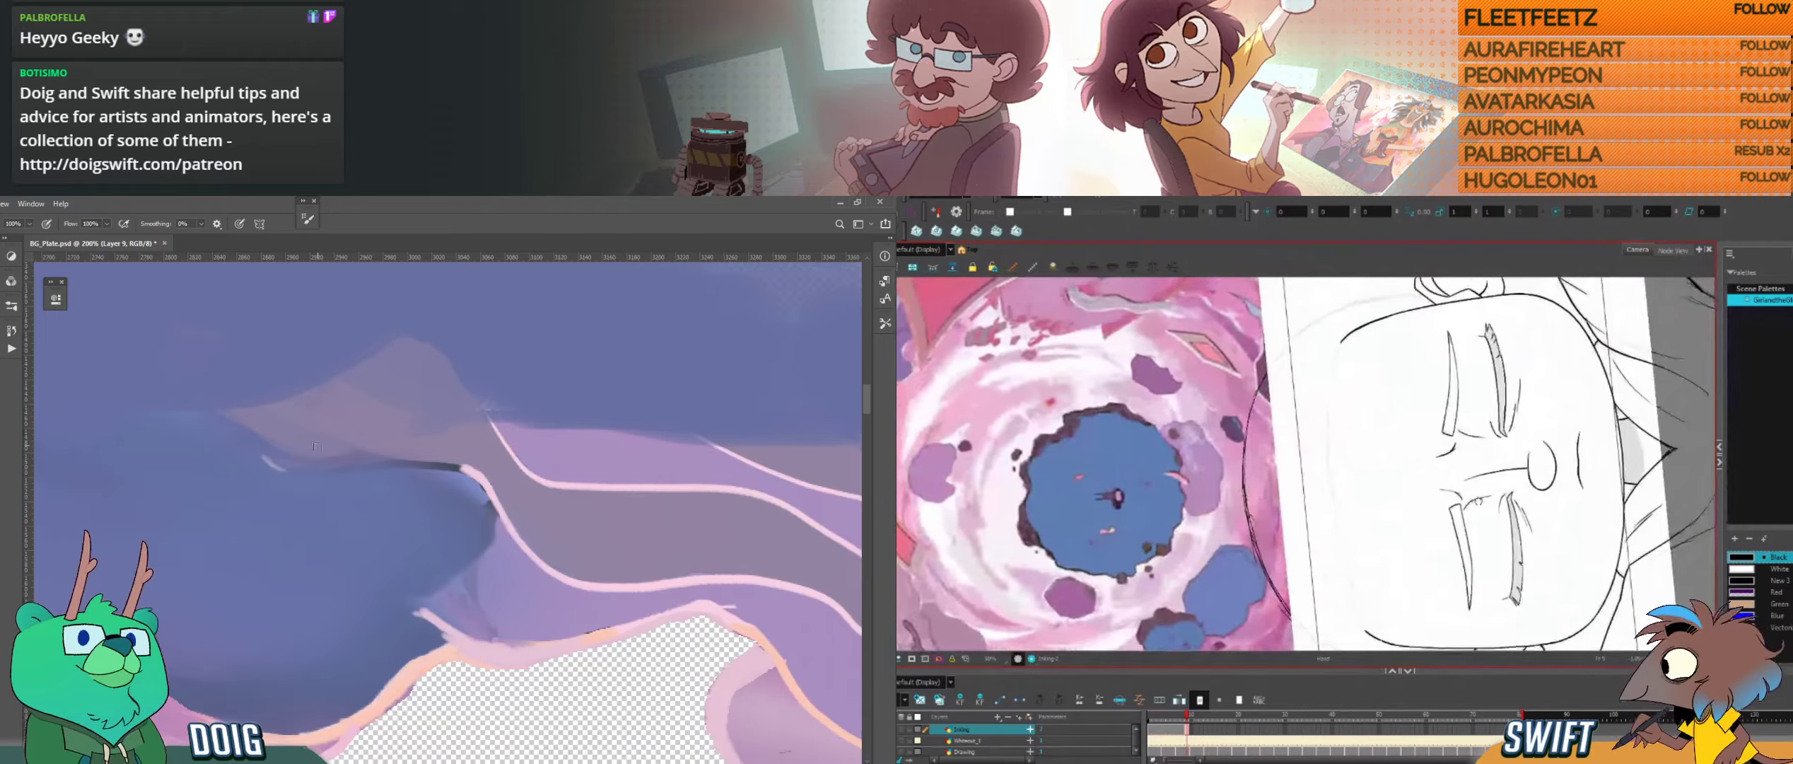
key(ctrl+z)
Step: Extend the pale pink line over the dark edge in Photoshop until it joins the existing pink outline
drag(263, 457, 317, 474)
drag(1471, 500, 1449, 489)
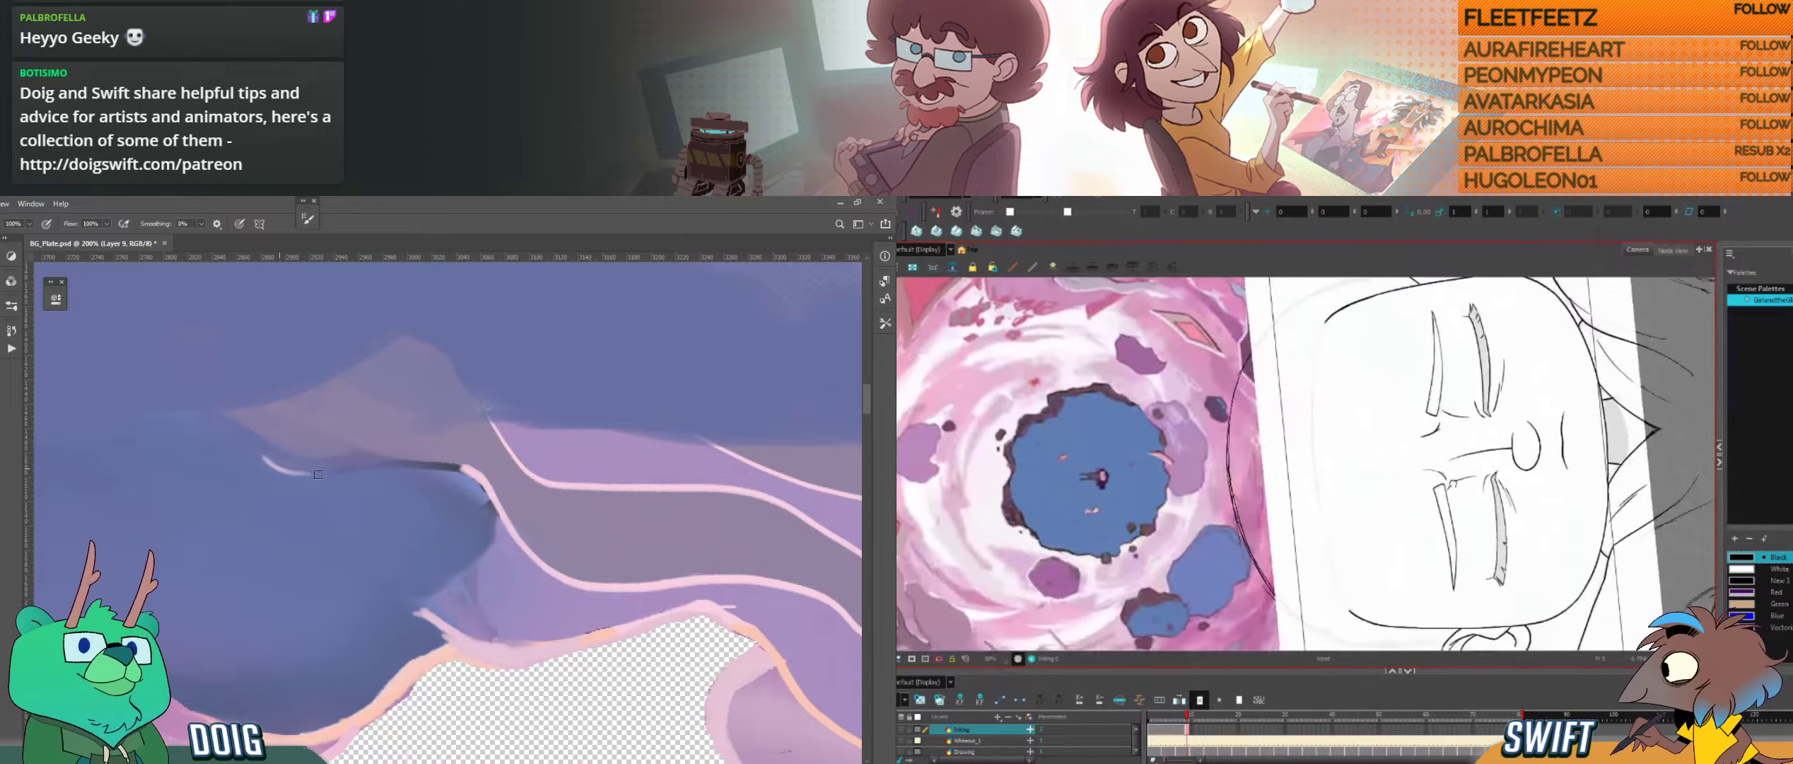
drag(318, 474, 407, 465)
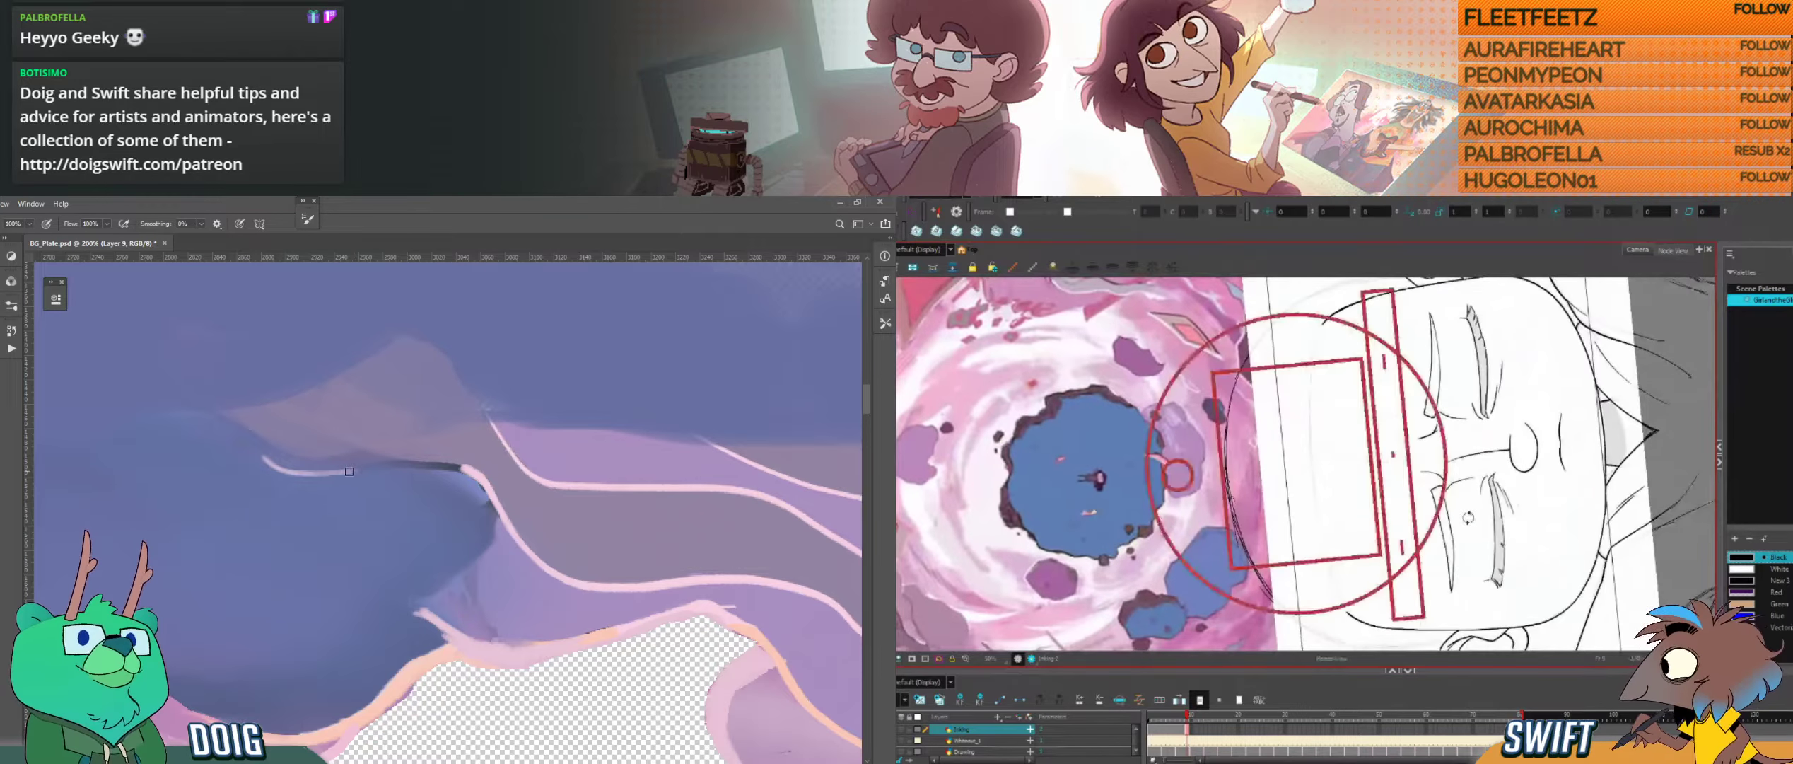
drag(1469, 534, 1450, 564)
mouse_move(408, 465)
mouse_down()
mouse_move(474, 474)
mouse_move(290, 470)
mouse_move(463, 470)
mouse_up()
key(ctrl+alt)
drag(1375, 551, 1391, 515)
alt+click(366, 504)
drag(304, 480, 423, 471)
Step: Ink the line across the top of the head in Harmony and delete the surplus stroke at its end
drag(1293, 349, 1287, 374)
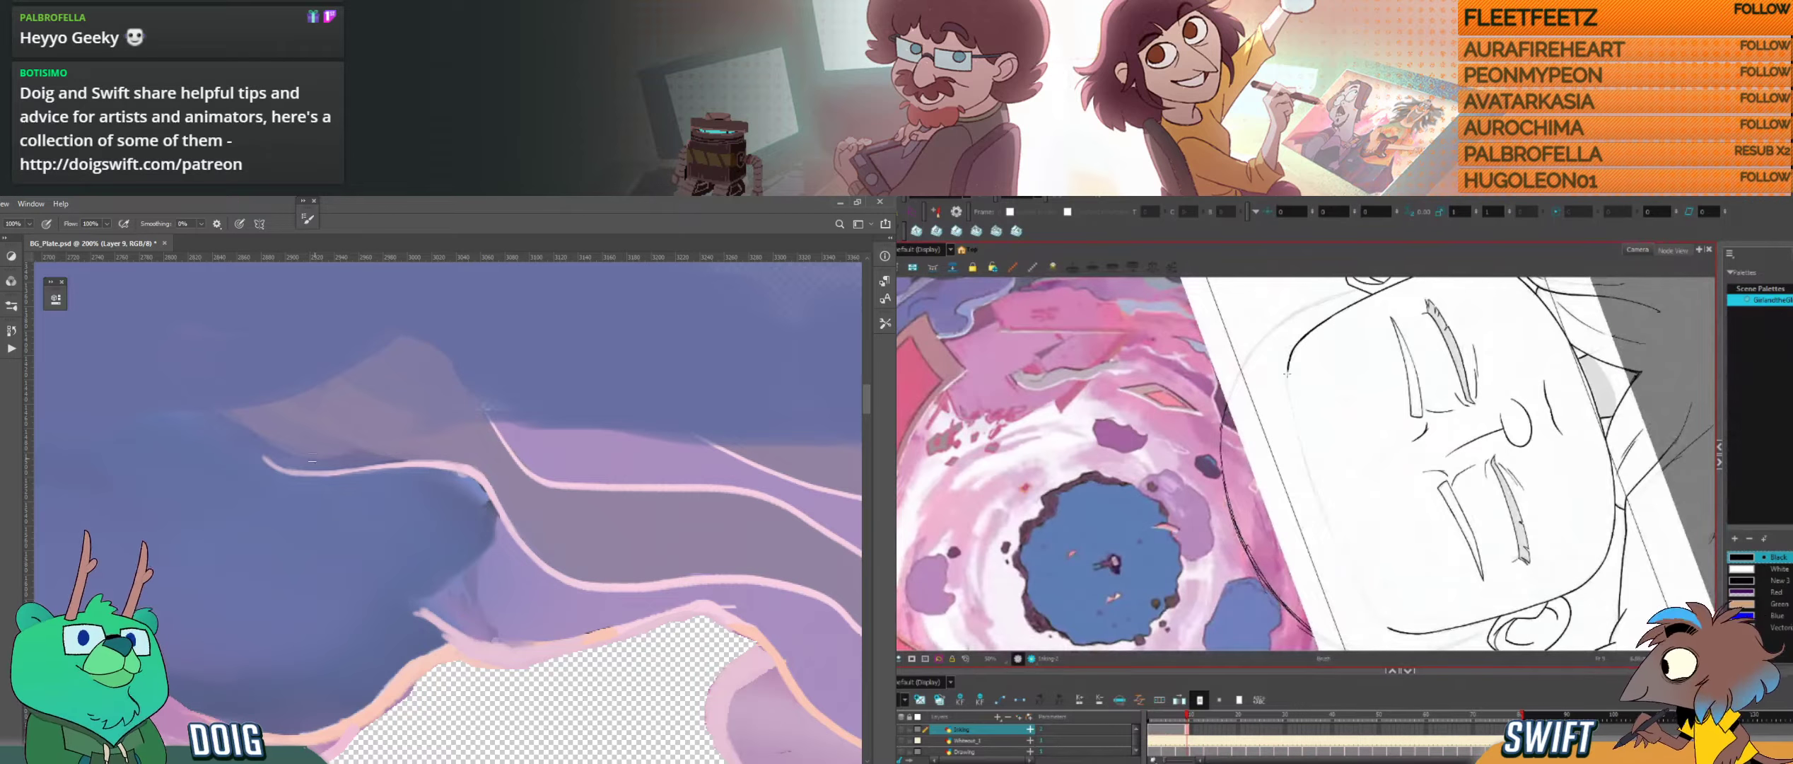
key(alt+s)
drag(678, 460, 271, 454)
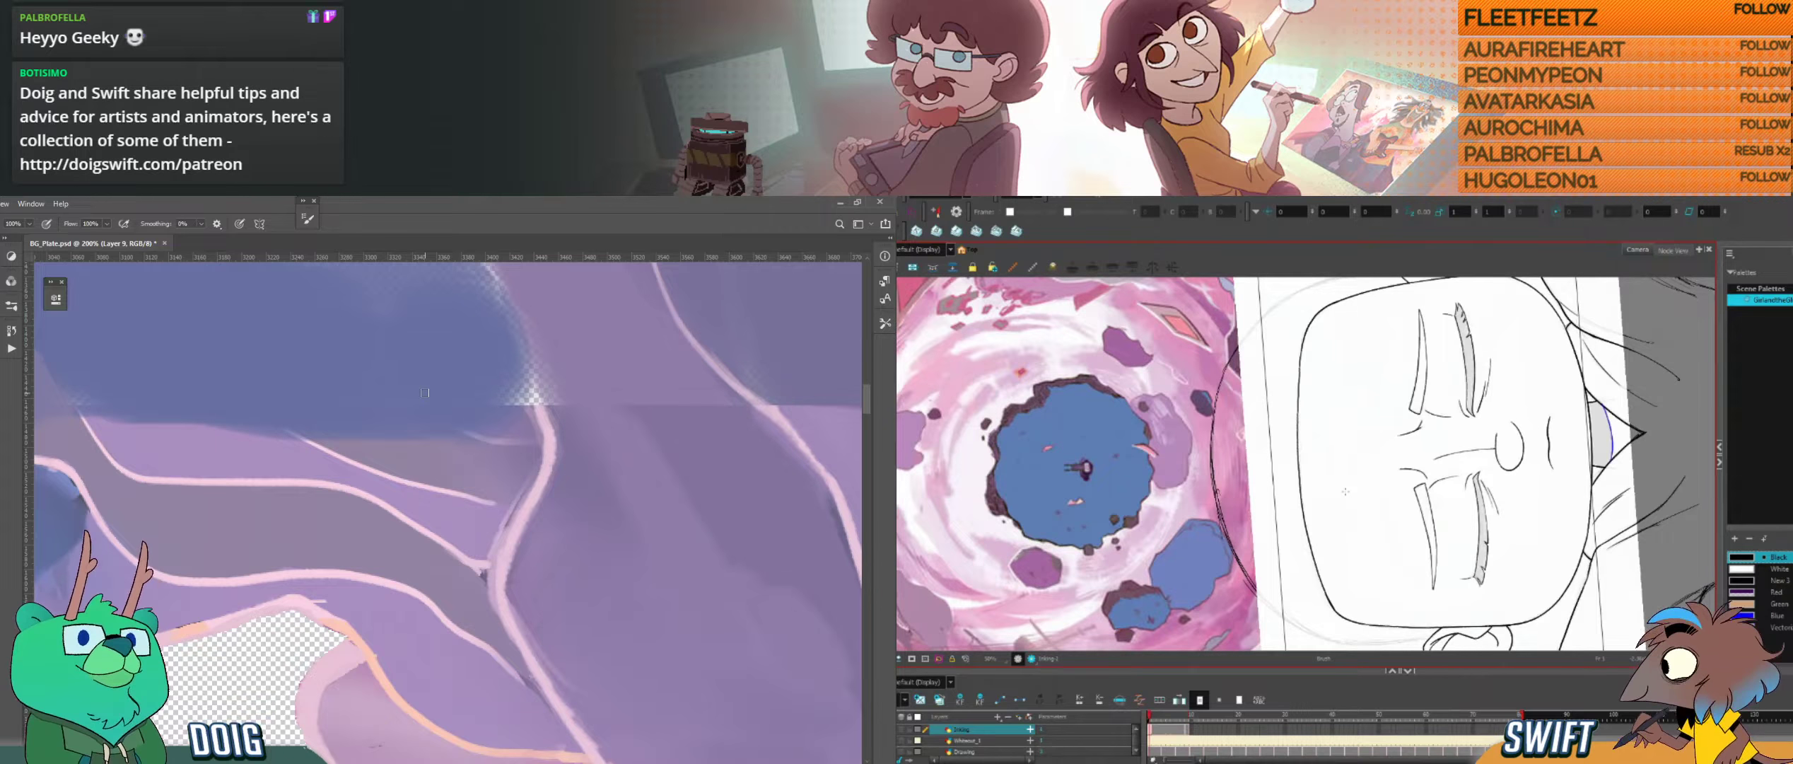
key(alt+s)
click(1300, 481)
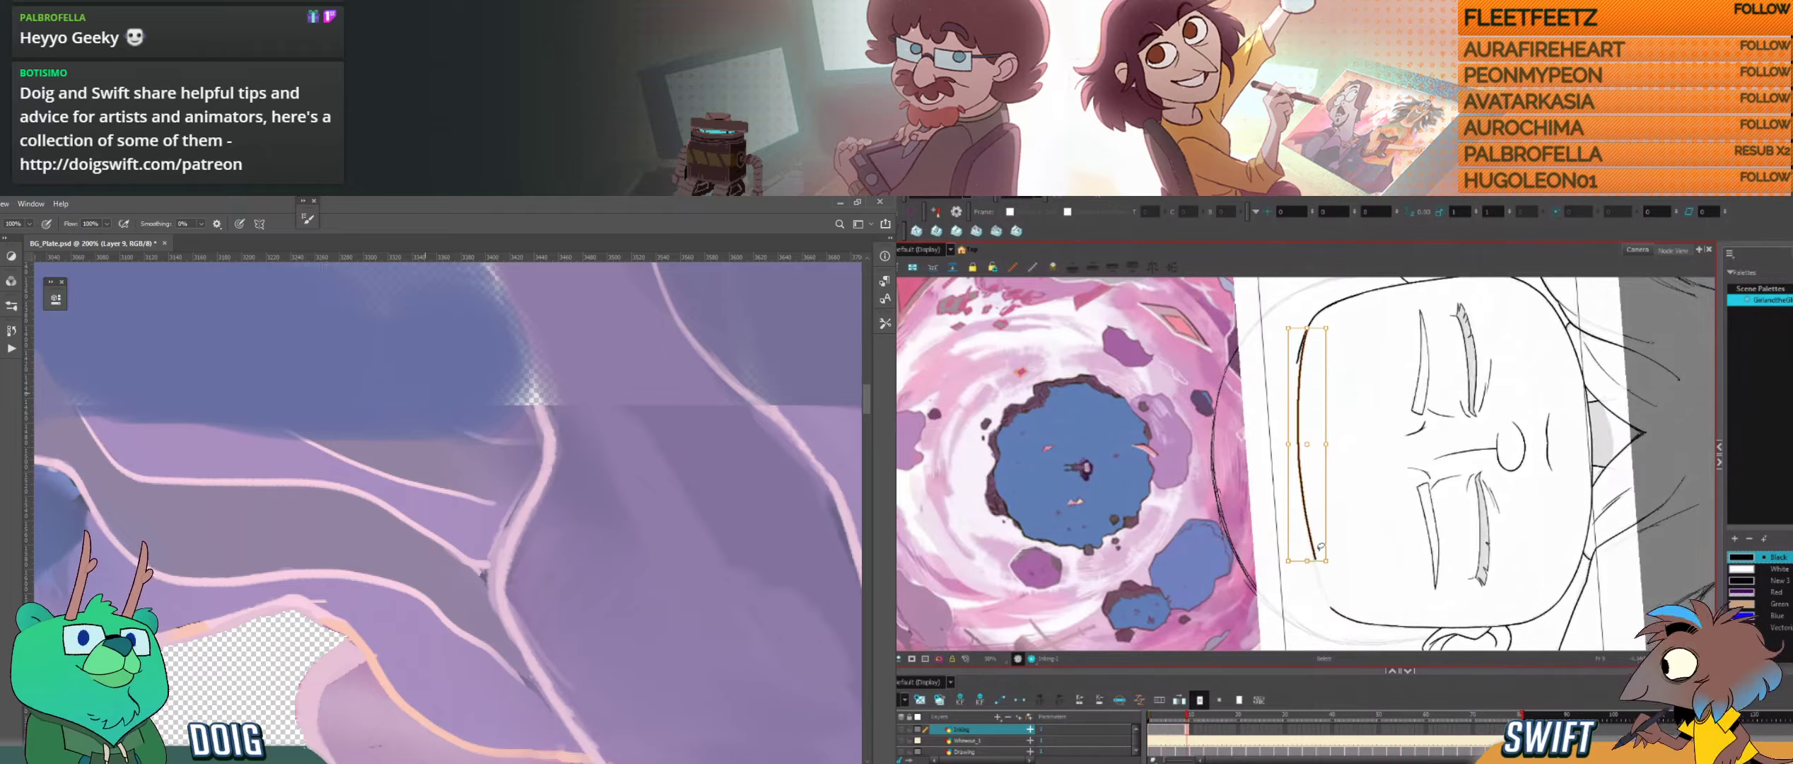
drag(1309, 563, 1309, 566)
key(Delete)
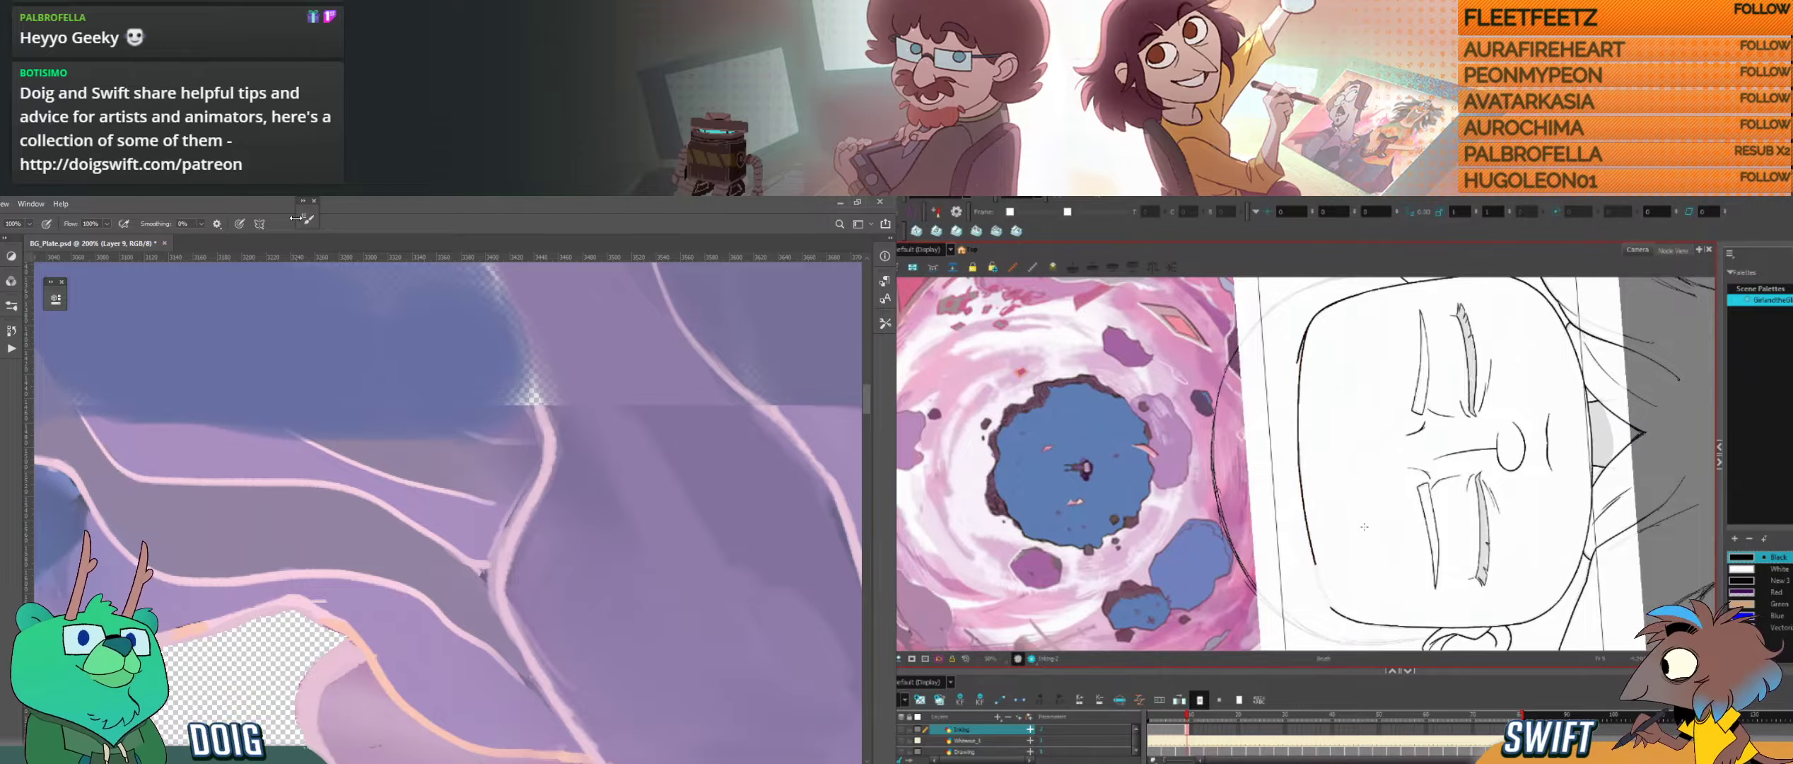
Step: Compare the head's top edge with the neighbouring drawing in Harmony and ink that edge along the sketch
key(alt+b)
key(f)
key(g)
drag(1347, 373, 1262, 607)
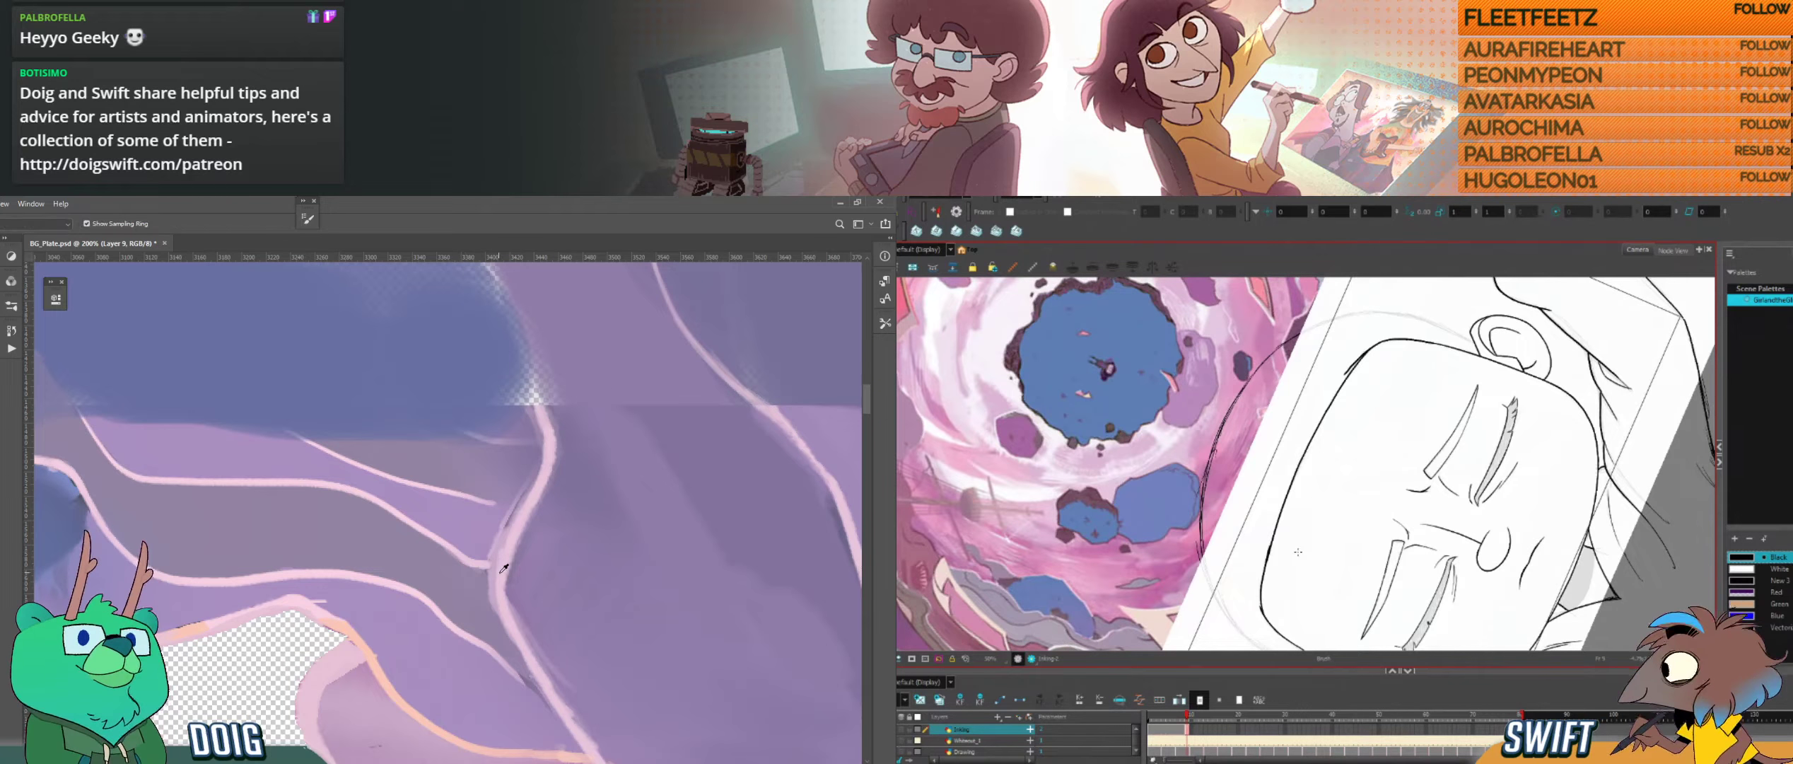
Step: Paint the thin pink line's tip in Photoshop so it meets the thick pink vertical line
drag(485, 565, 496, 572)
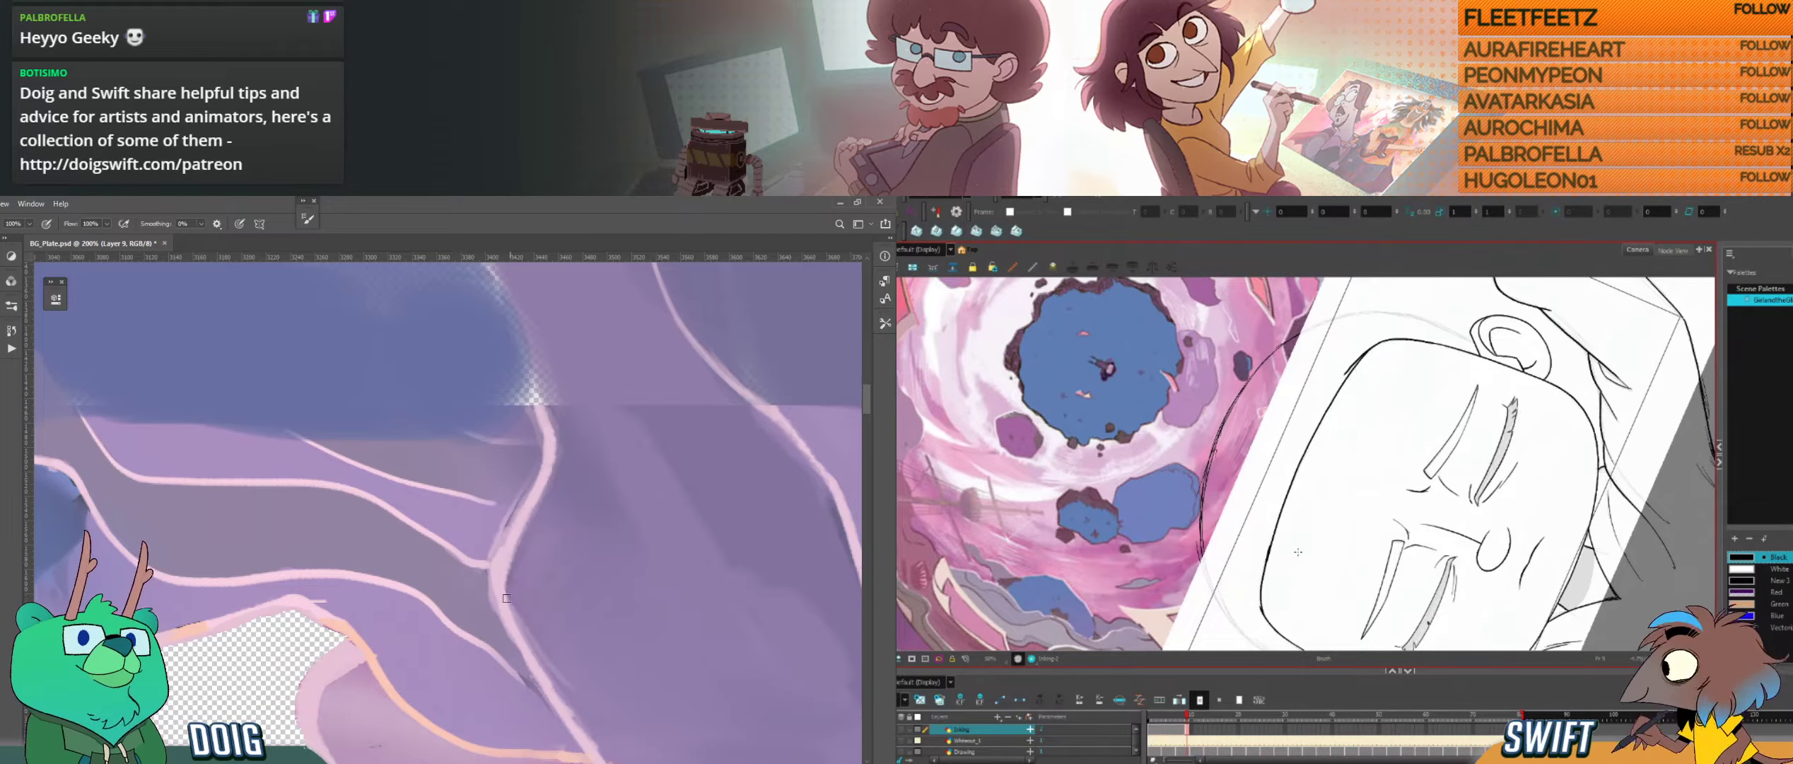
Step: Sample the purple-grey beneath the pale pink outline in Photoshop and paint it along that edge; delete the surplus head-outline stroke in Harmony
key(ctrl+minus)
drag(490, 574, 389, 456)
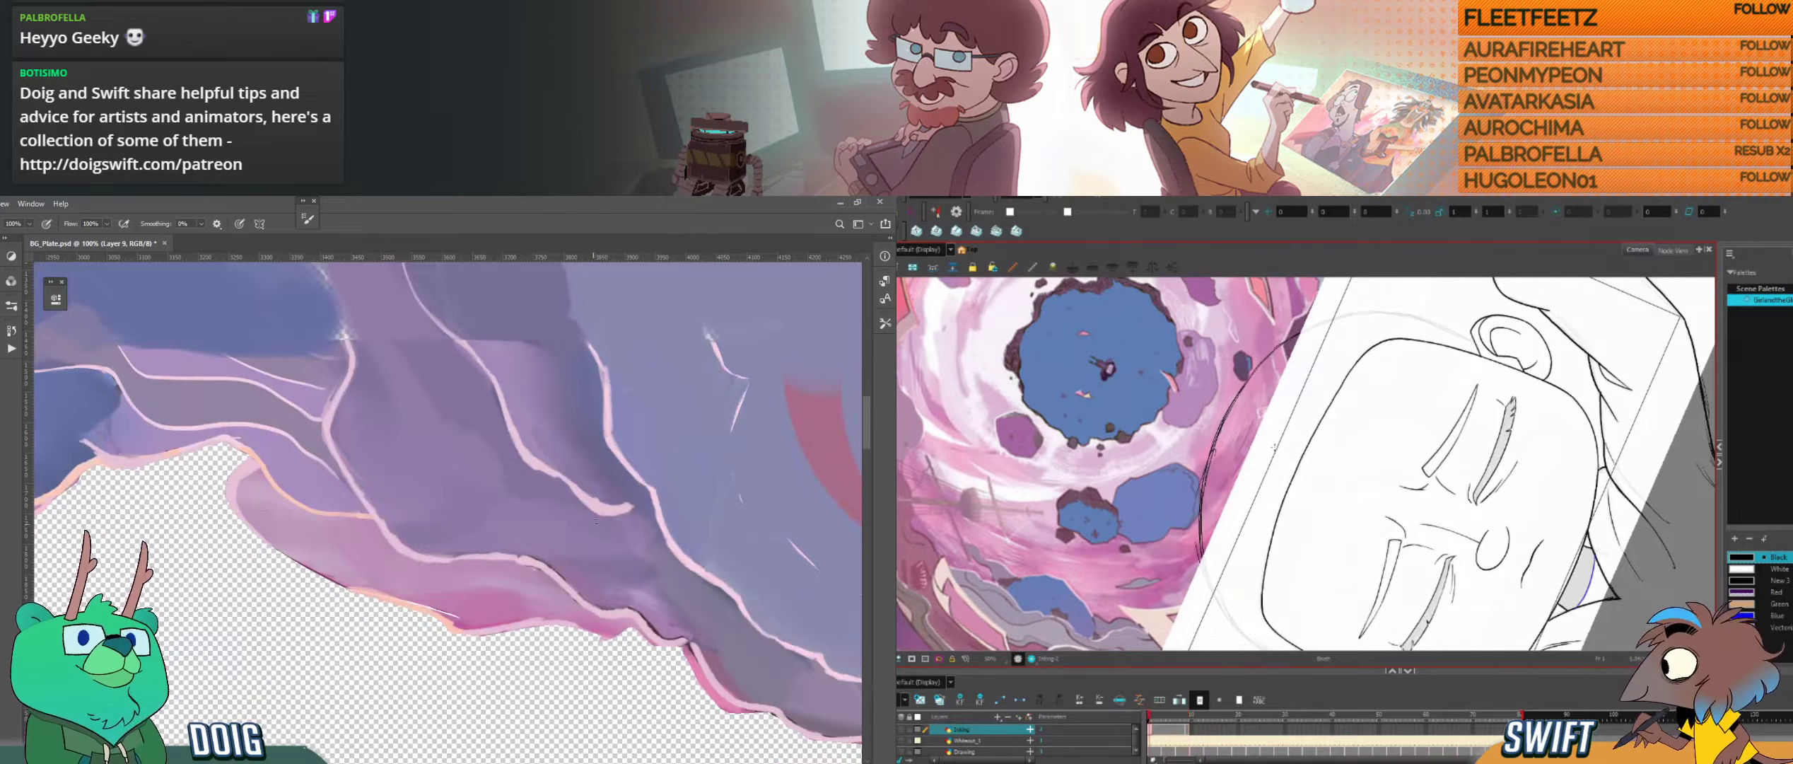
drag(622, 526, 194, 468)
drag(441, 507, 482, 486)
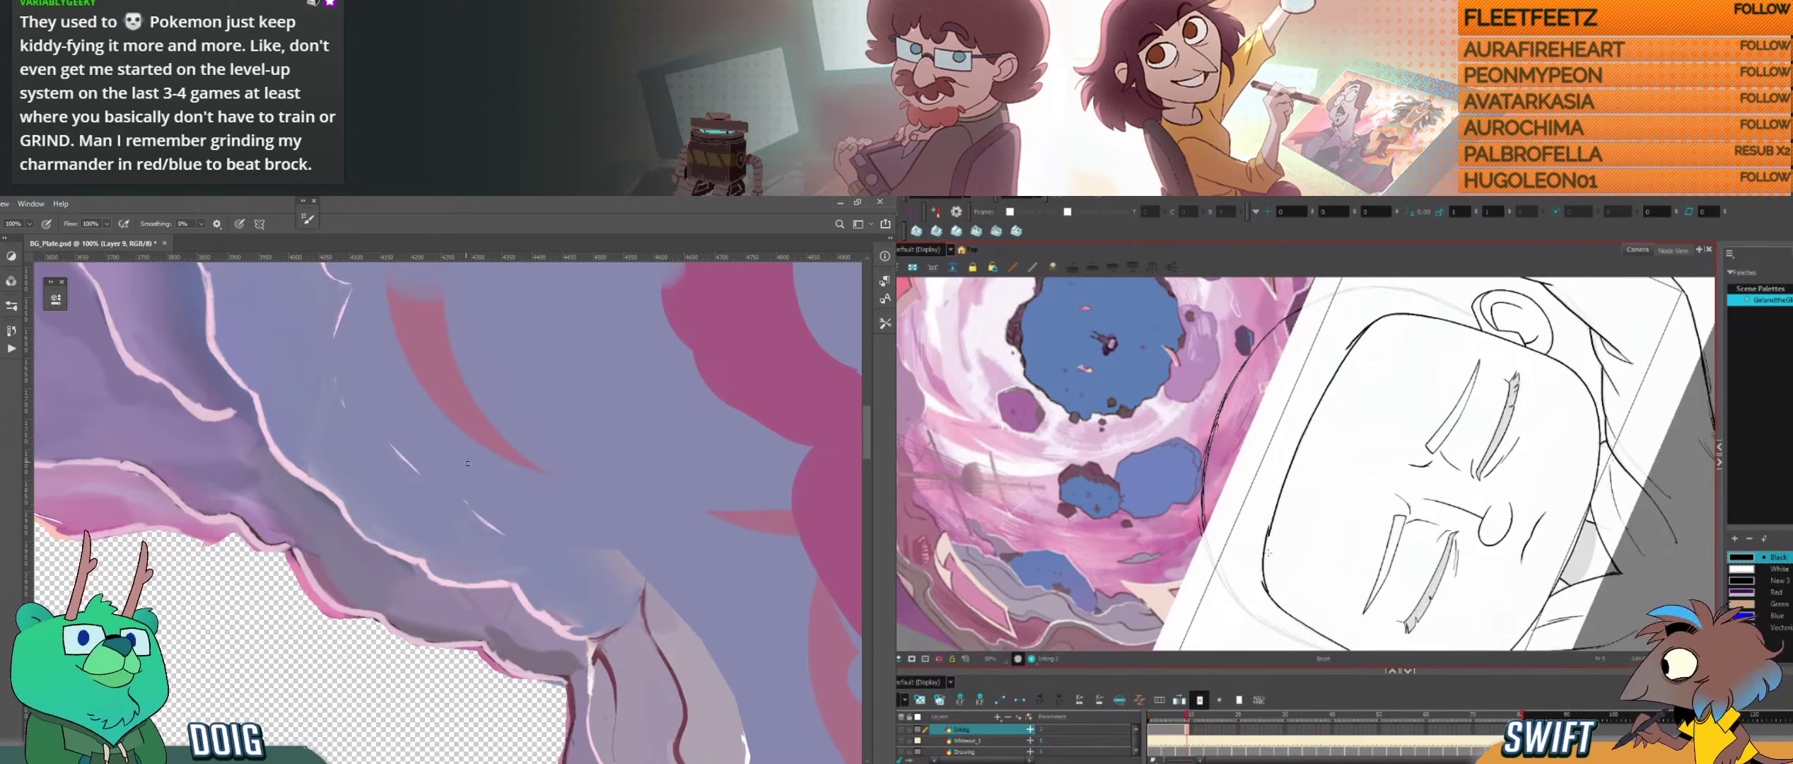
key(ctrl+plus)
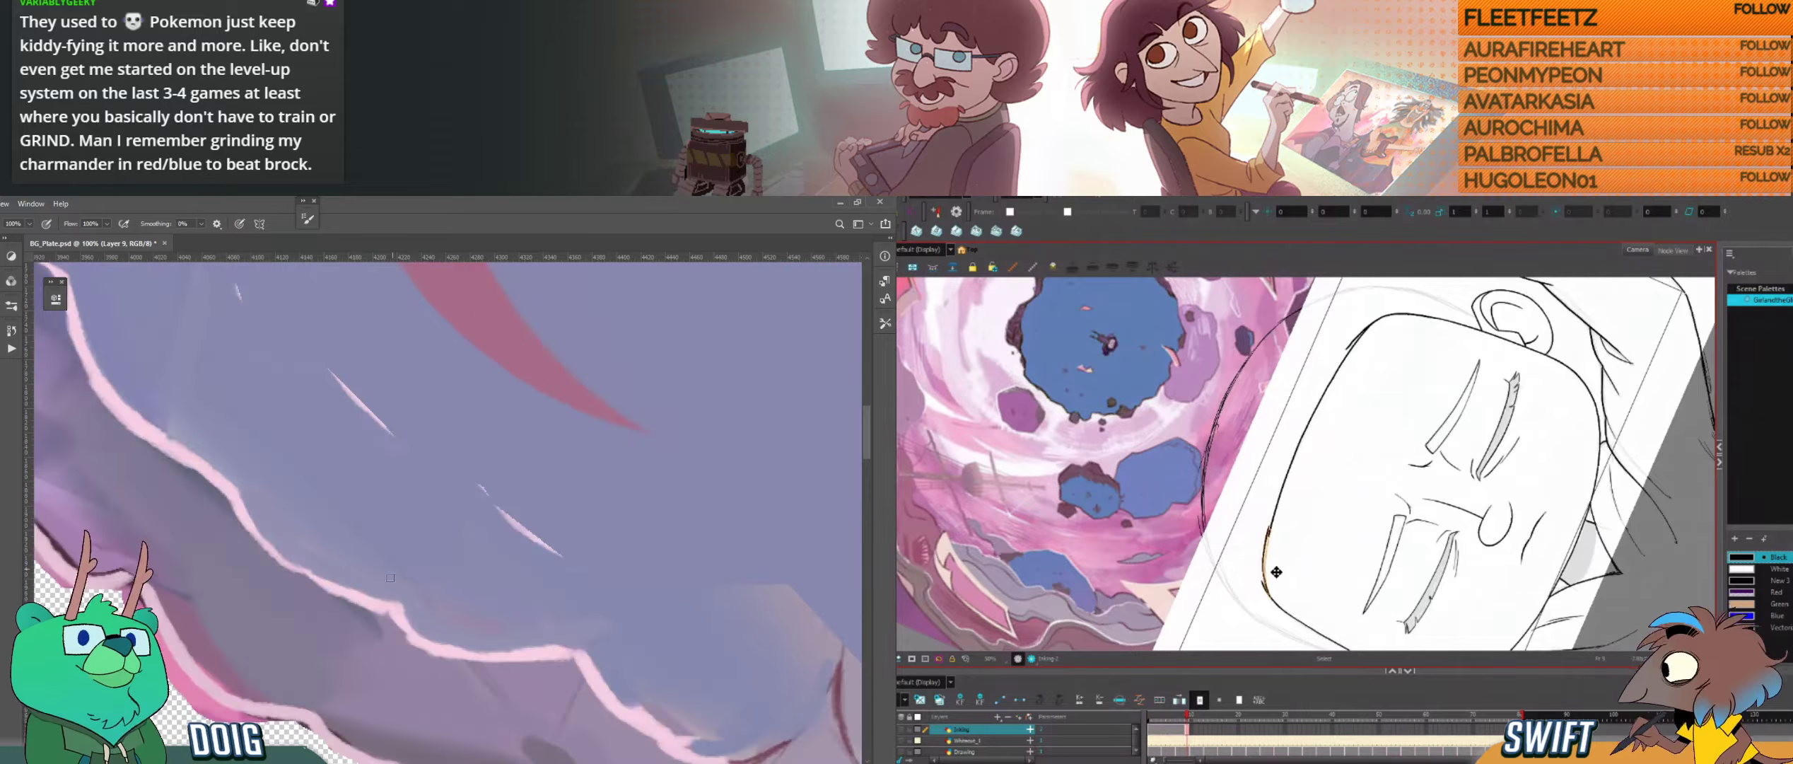
key(i)
alt+click(361, 617)
click(1276, 574)
key(Delete)
drag(353, 632, 367, 635)
Step: Turn the Harmony canvas upright to check the inked head and arms, and paint blue-grey shading beside the thin pale highlights in Photoshop
key(ctrl+alt)
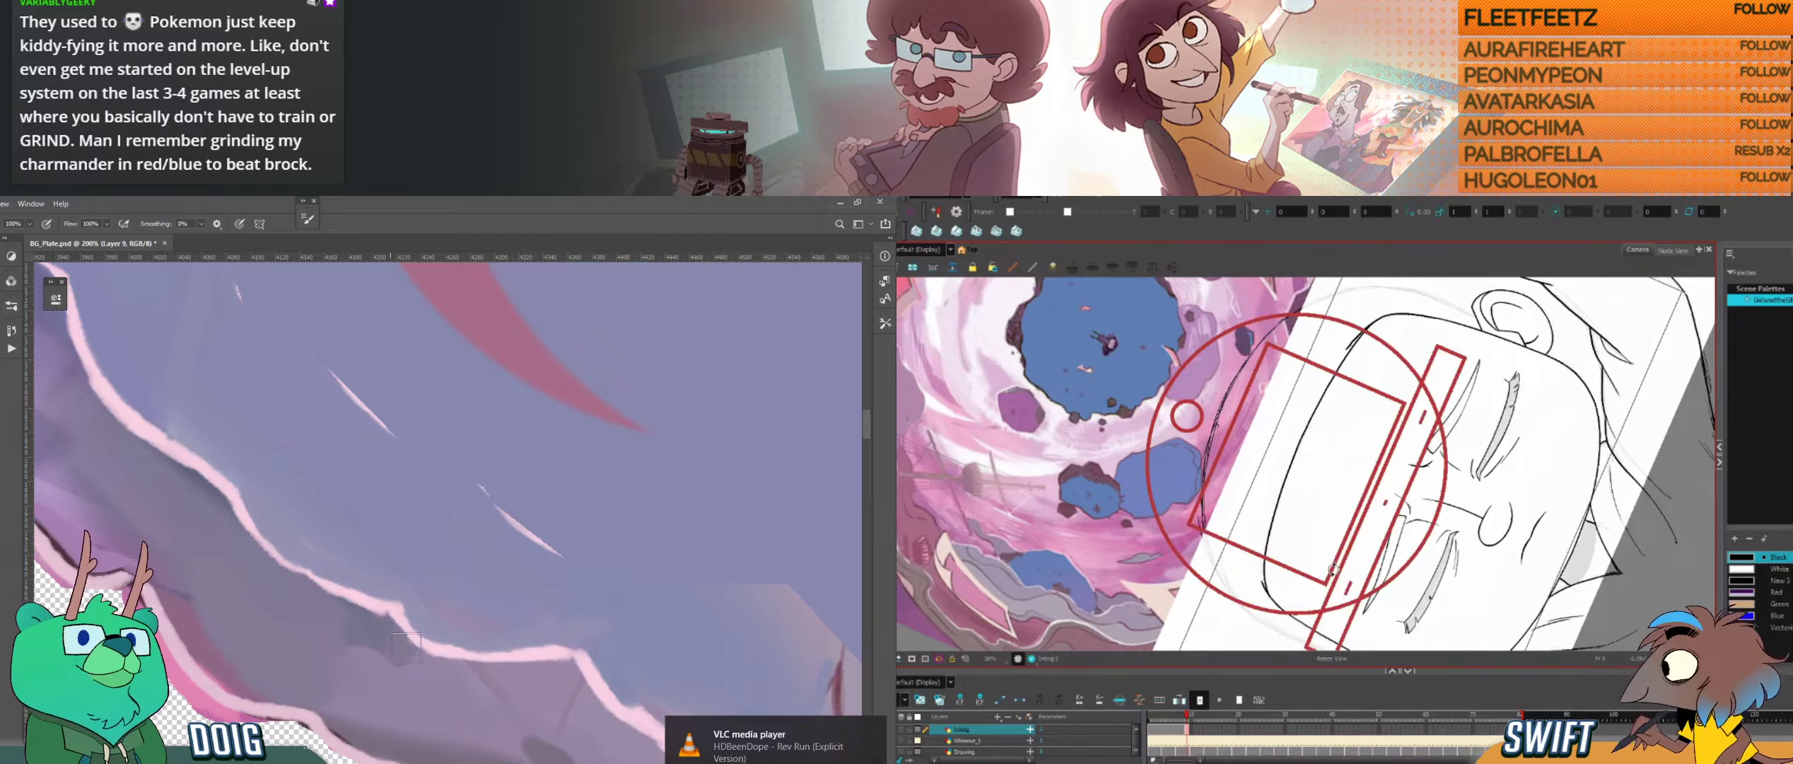
drag(1333, 569, 1235, 557)
key(ctrl+minus)
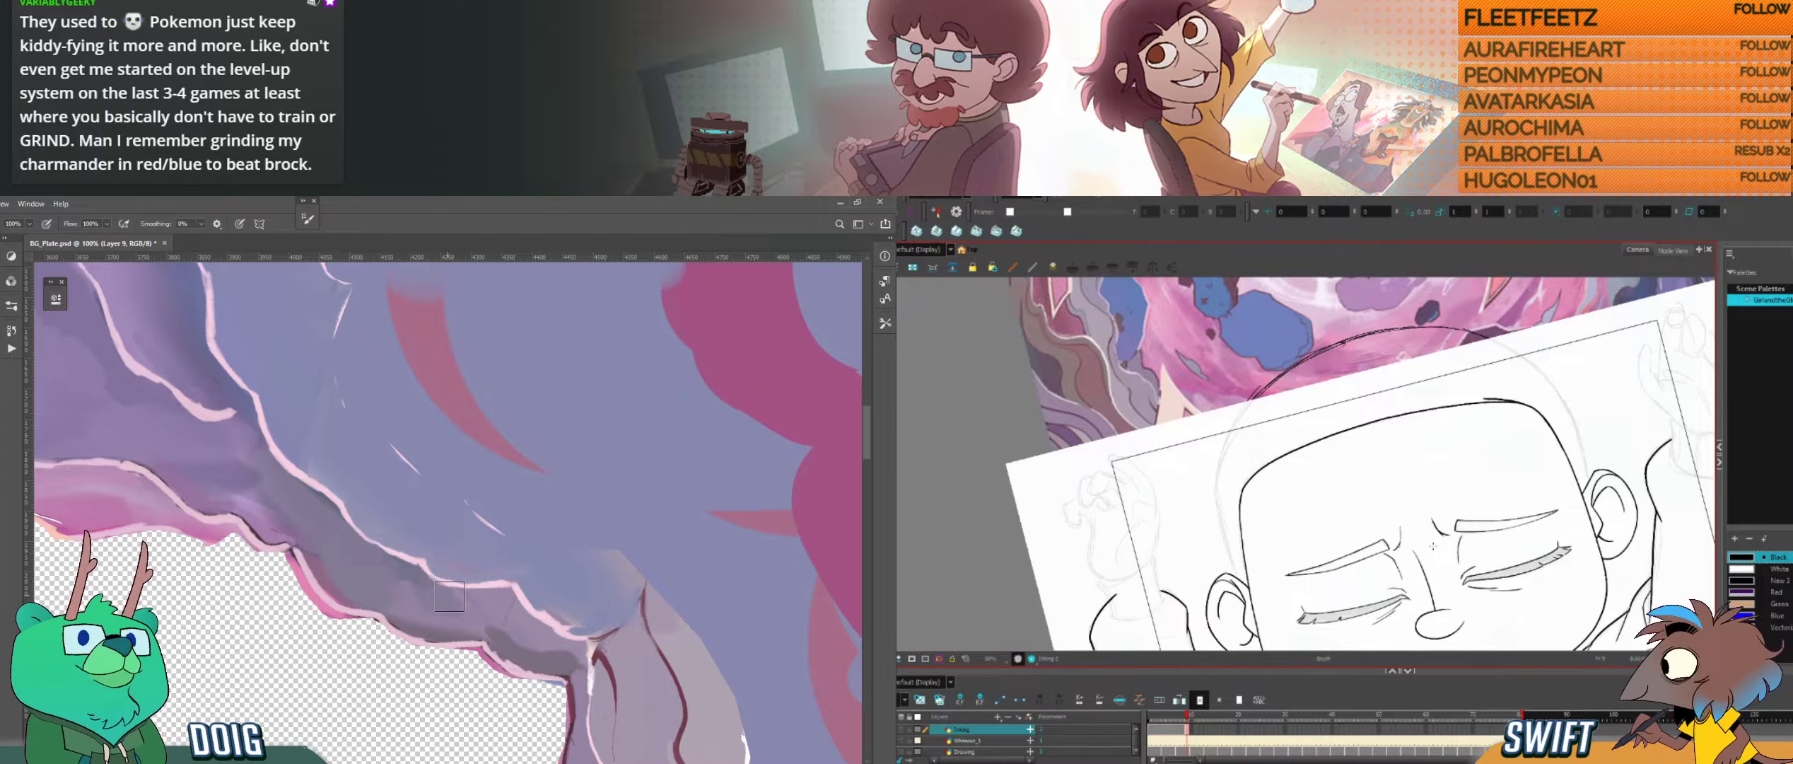
drag(1434, 546, 1471, 461)
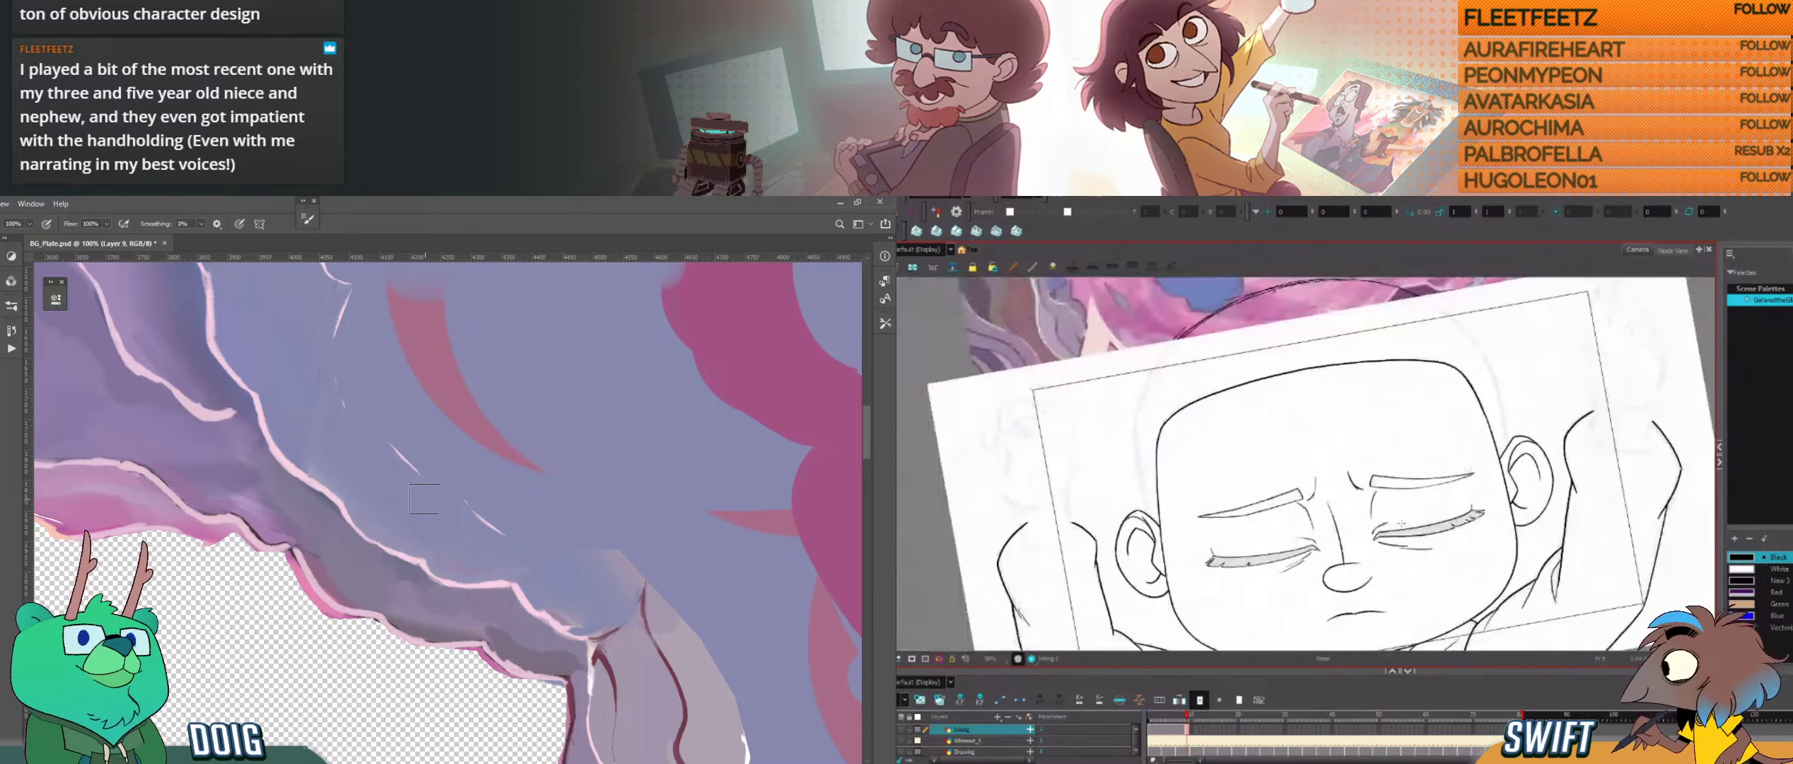
drag(1402, 523, 1370, 474)
mouse_move(1520, 463)
mouse_down()
mouse_move(1521, 499)
mouse_move(1521, 479)
mouse_move(1594, 548)
mouse_move(1591, 503)
mouse_move(1529, 477)
mouse_move(1533, 512)
mouse_move(1627, 513)
mouse_up()
drag(340, 377, 412, 556)
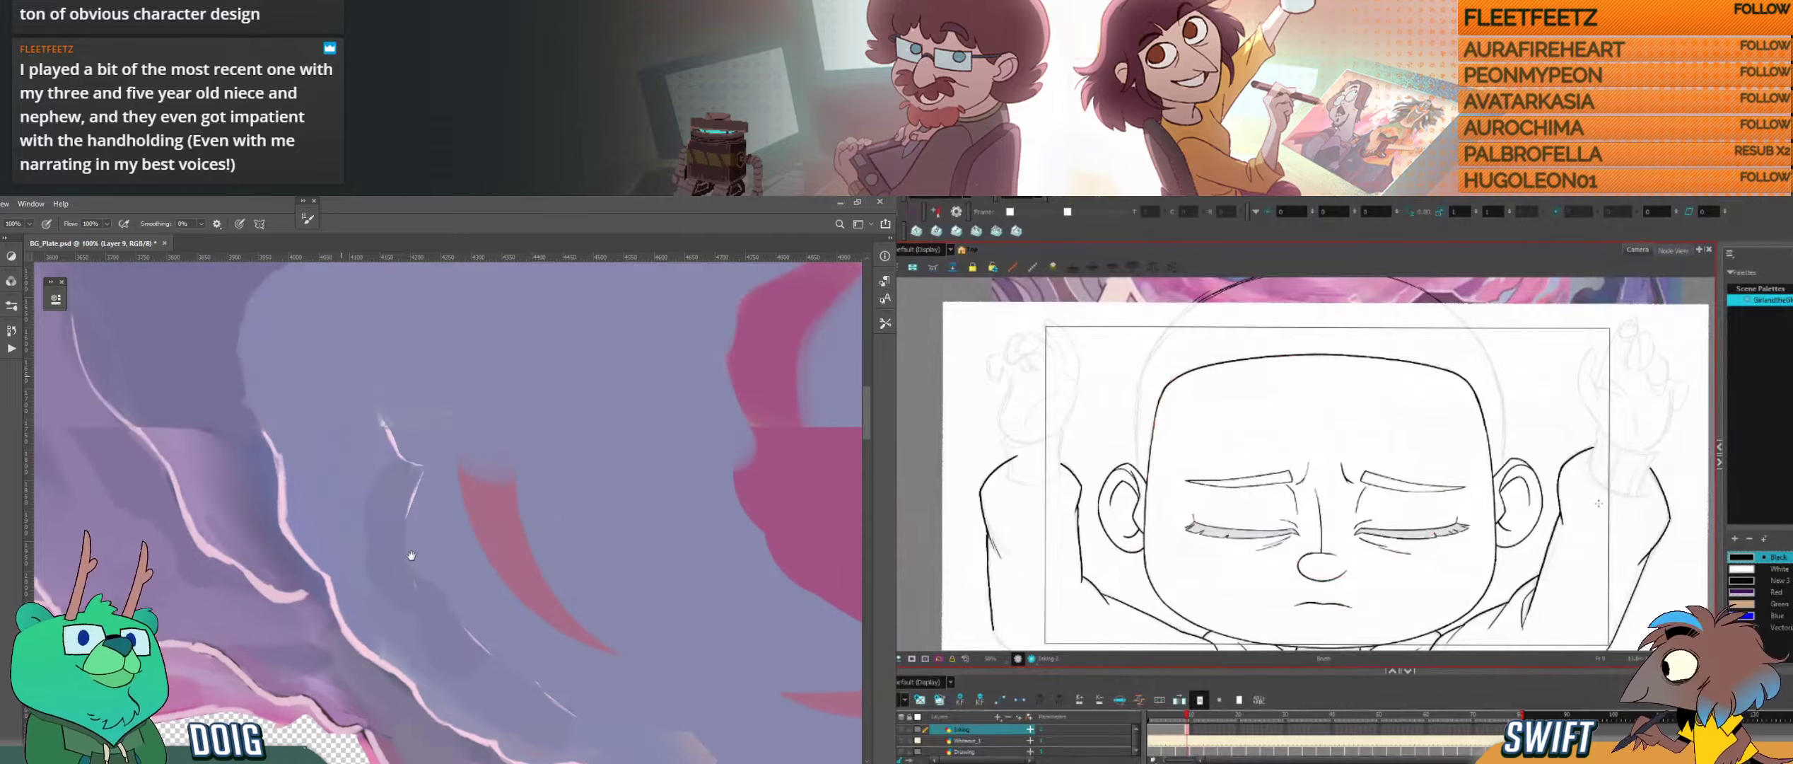
alt+click(318, 516)
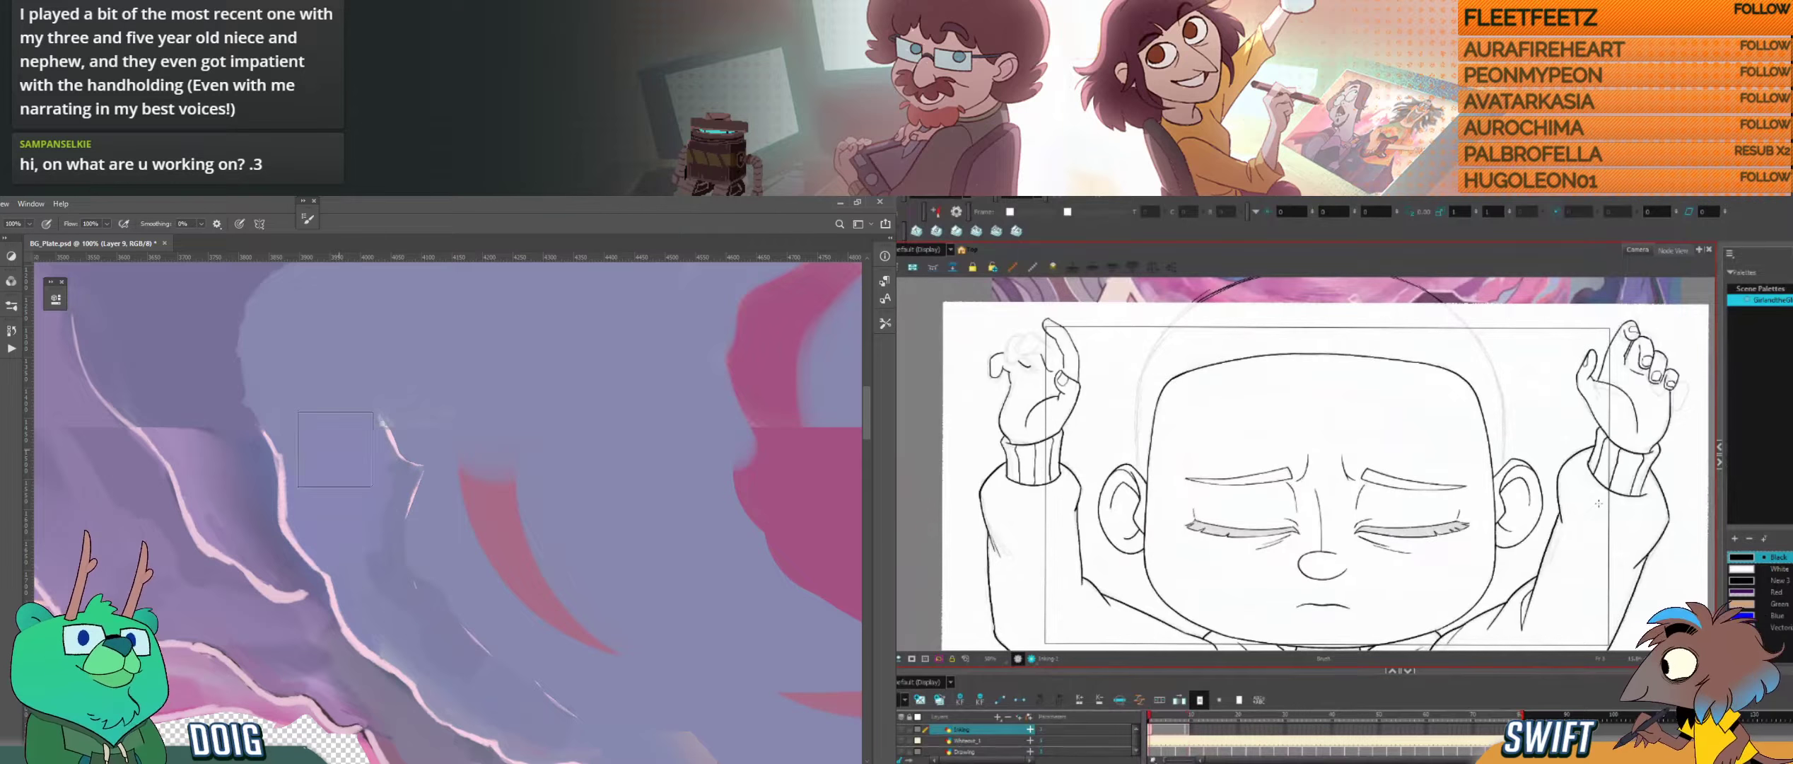
key(ctrl+minus)
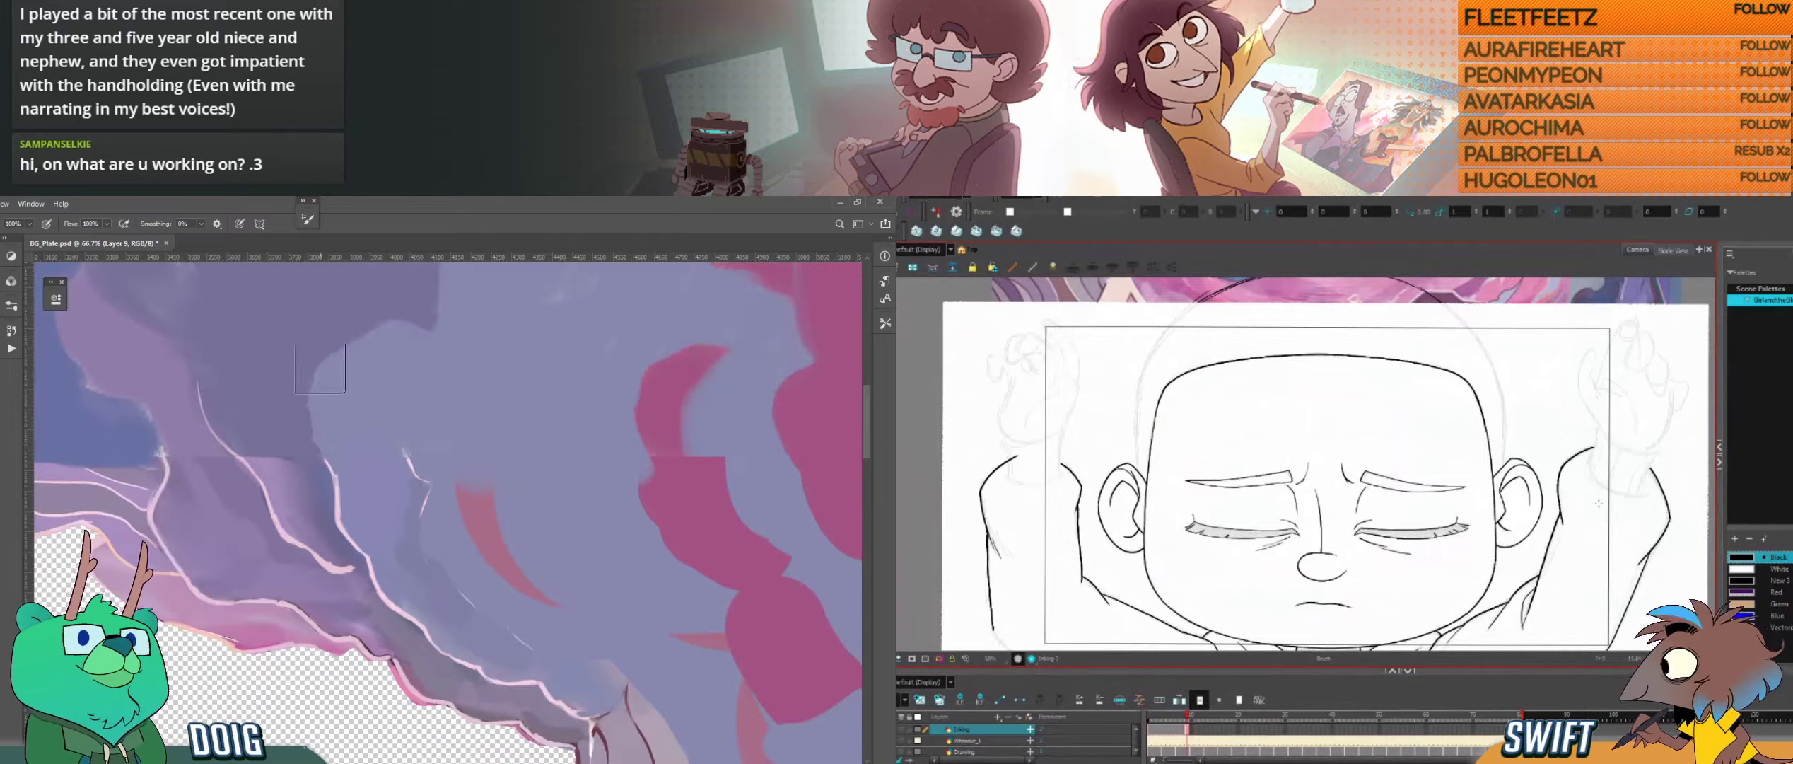
Step: Check the closed-eyed sketch frames in Harmony, extend the inked drawing's exposure across them, and shrink the brush in Photoshop
click(1192, 714)
scroll(984, 738, down, 3)
key(bracketleft)
key(bracketleft)
key(bracketleft)
key(bracketleft)
key(bracketleft)
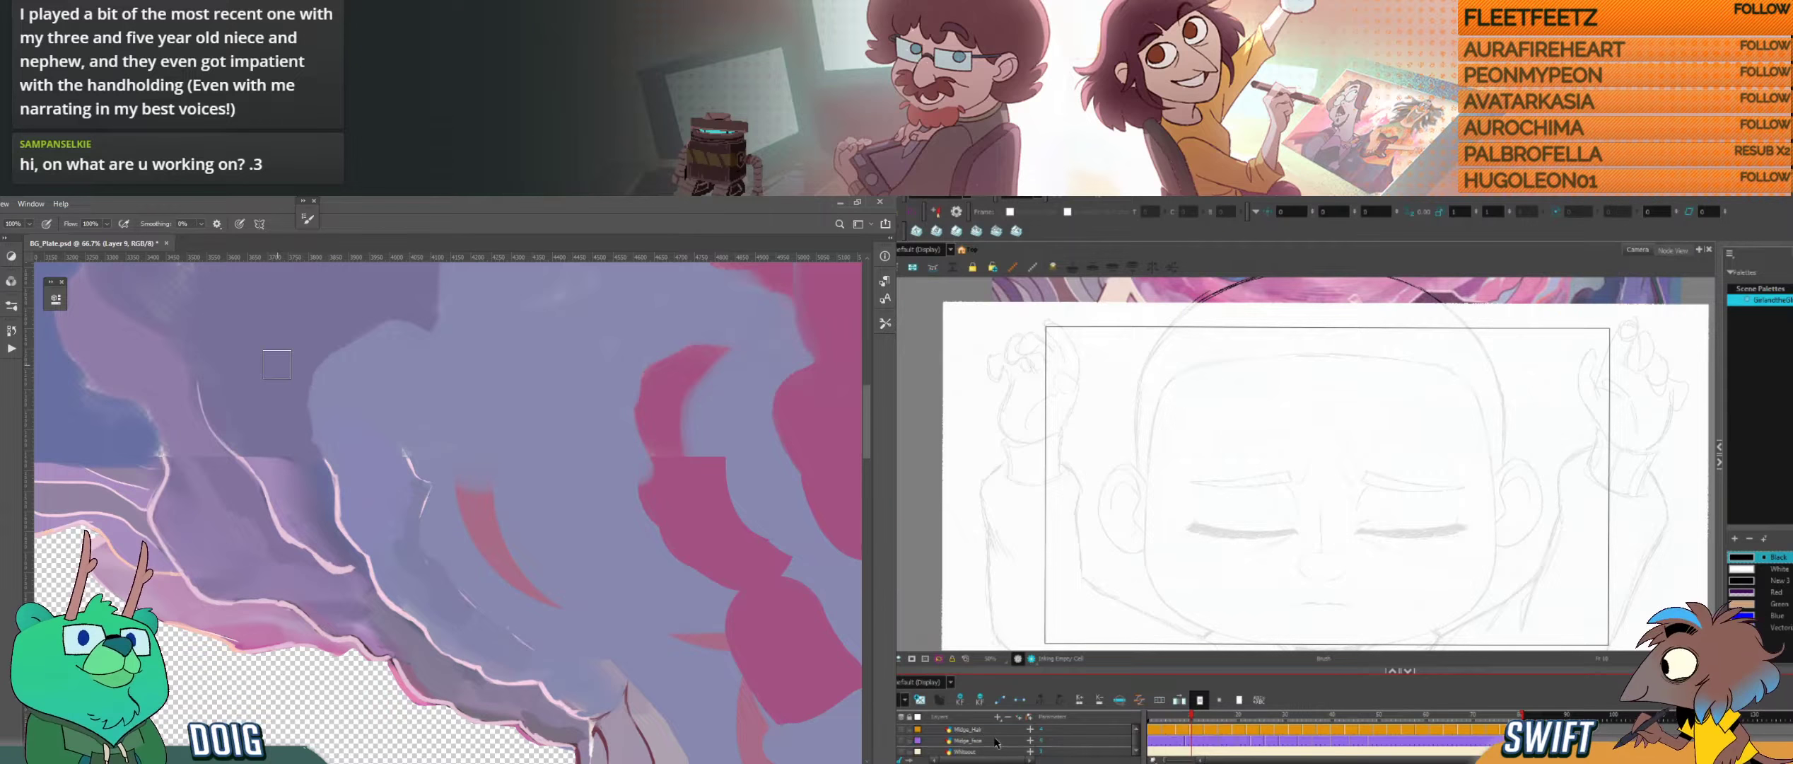
click(1225, 742)
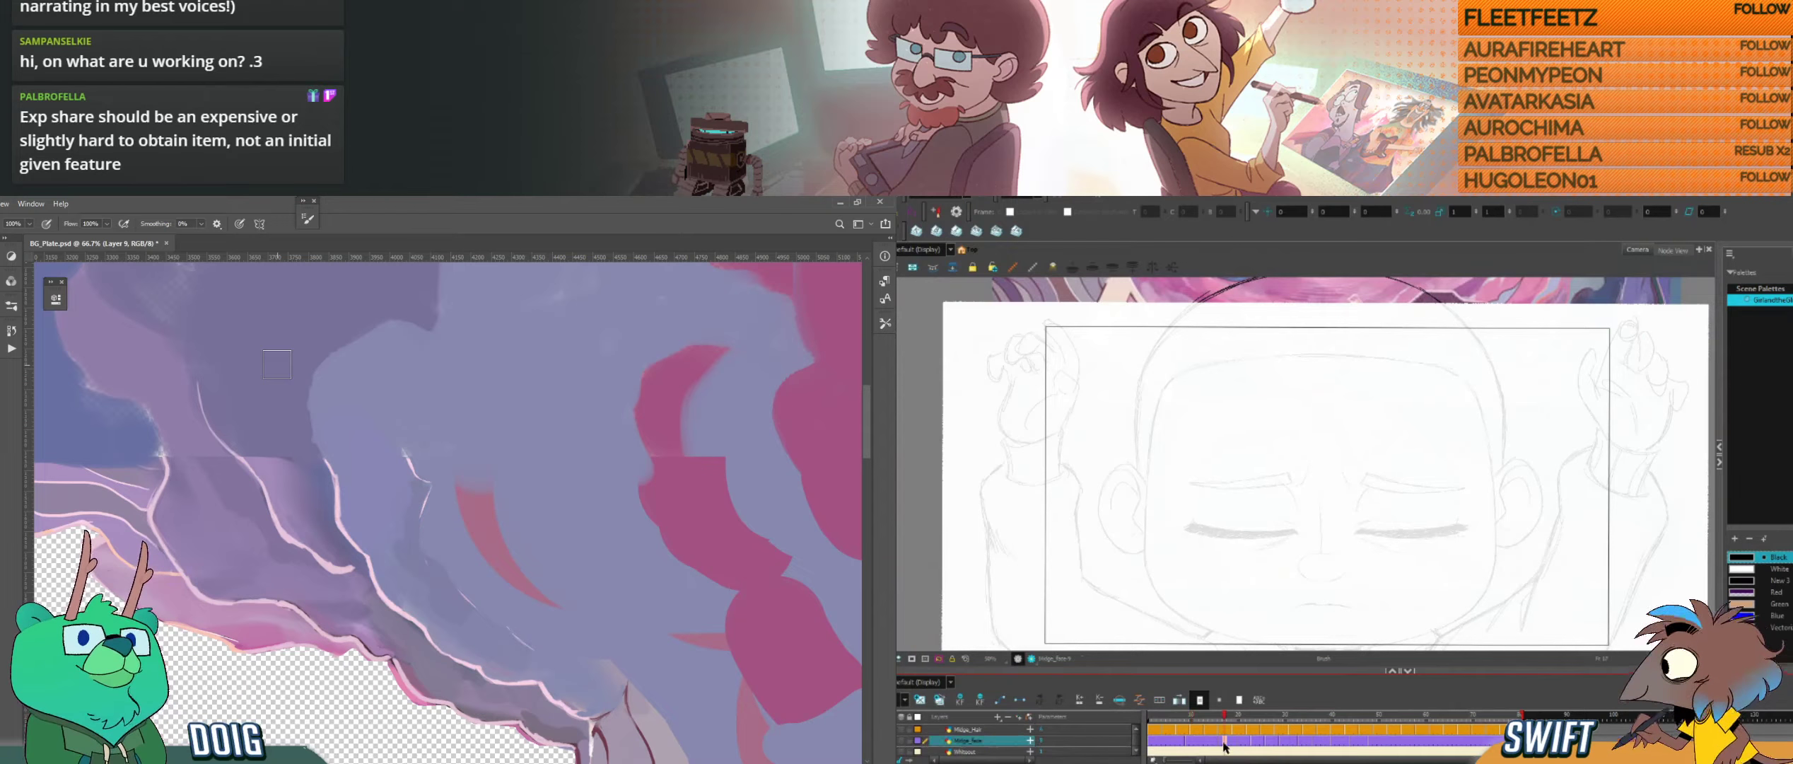
scroll(1225, 742, up, 3)
click(1219, 730)
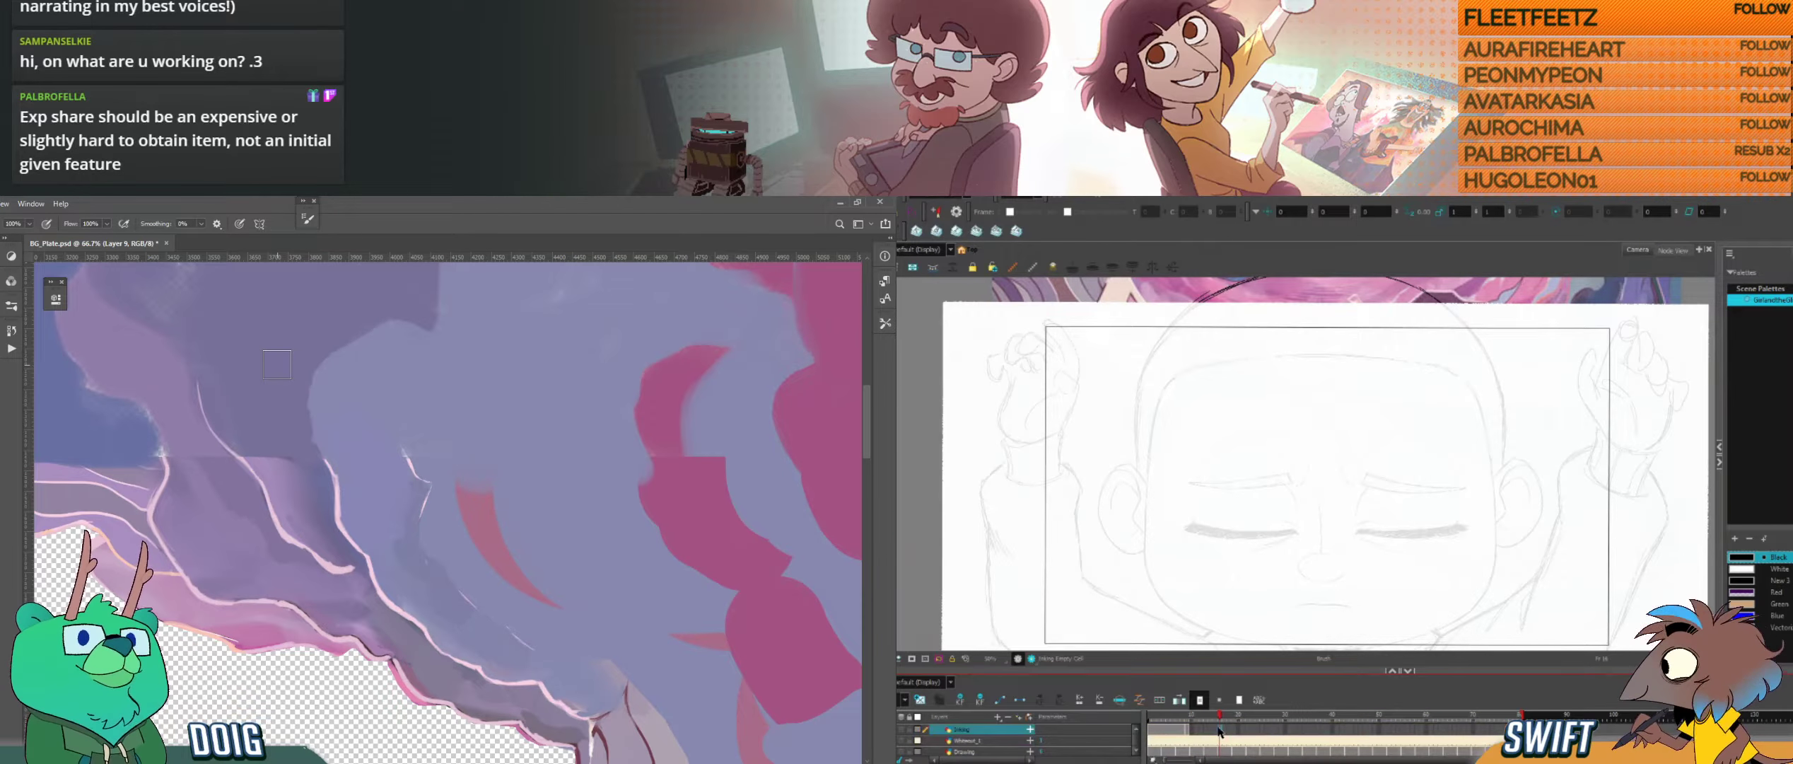
click(1215, 731)
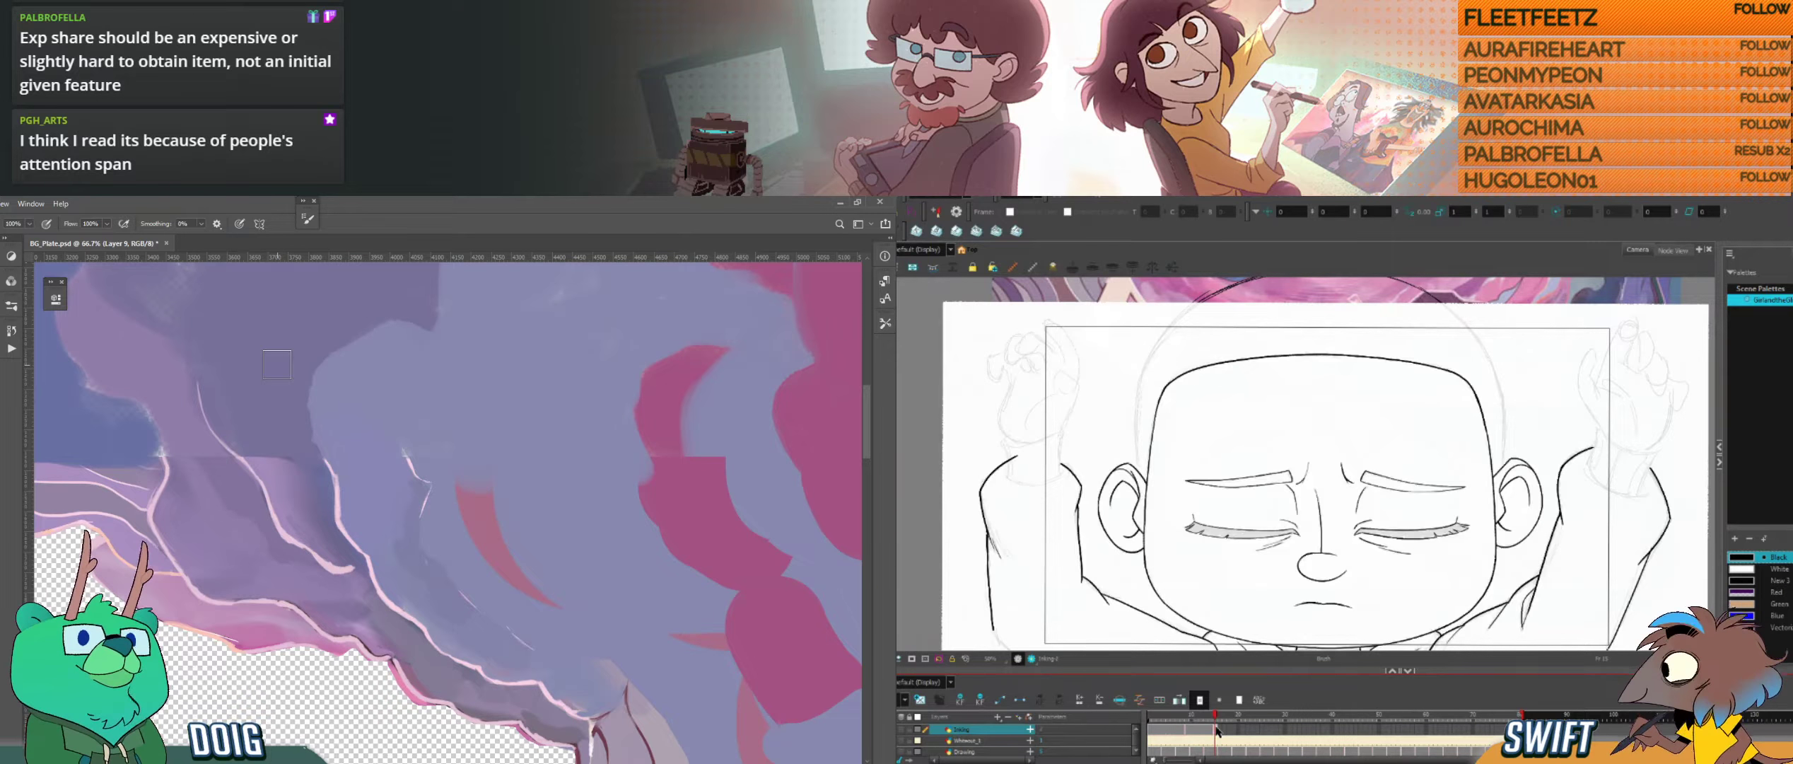
Step: Find where the sketched eyes open in Harmony and extend the line layer's exposure up to there; minimize the DOIG_ANIMATED_FRAMES_Dance folder window
click(1220, 731)
key(comma)
key(period)
scroll(1222, 732, up, 3)
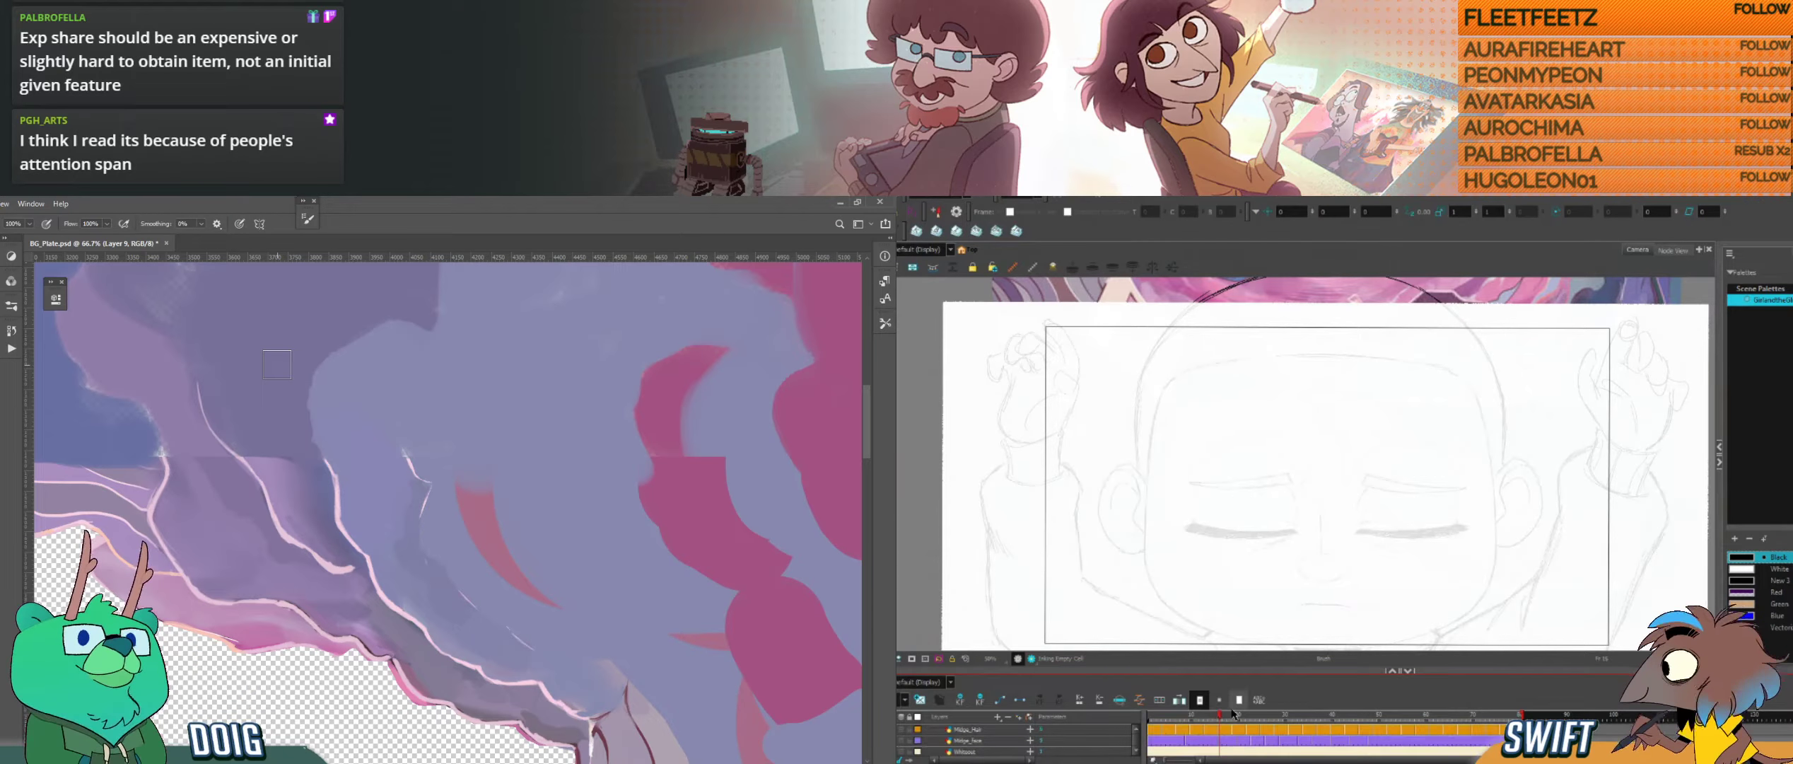
mouse_move(1238, 717)
mouse_down()
mouse_move(1288, 723)
mouse_move(1239, 726)
mouse_up()
scroll(1238, 739, down, 3)
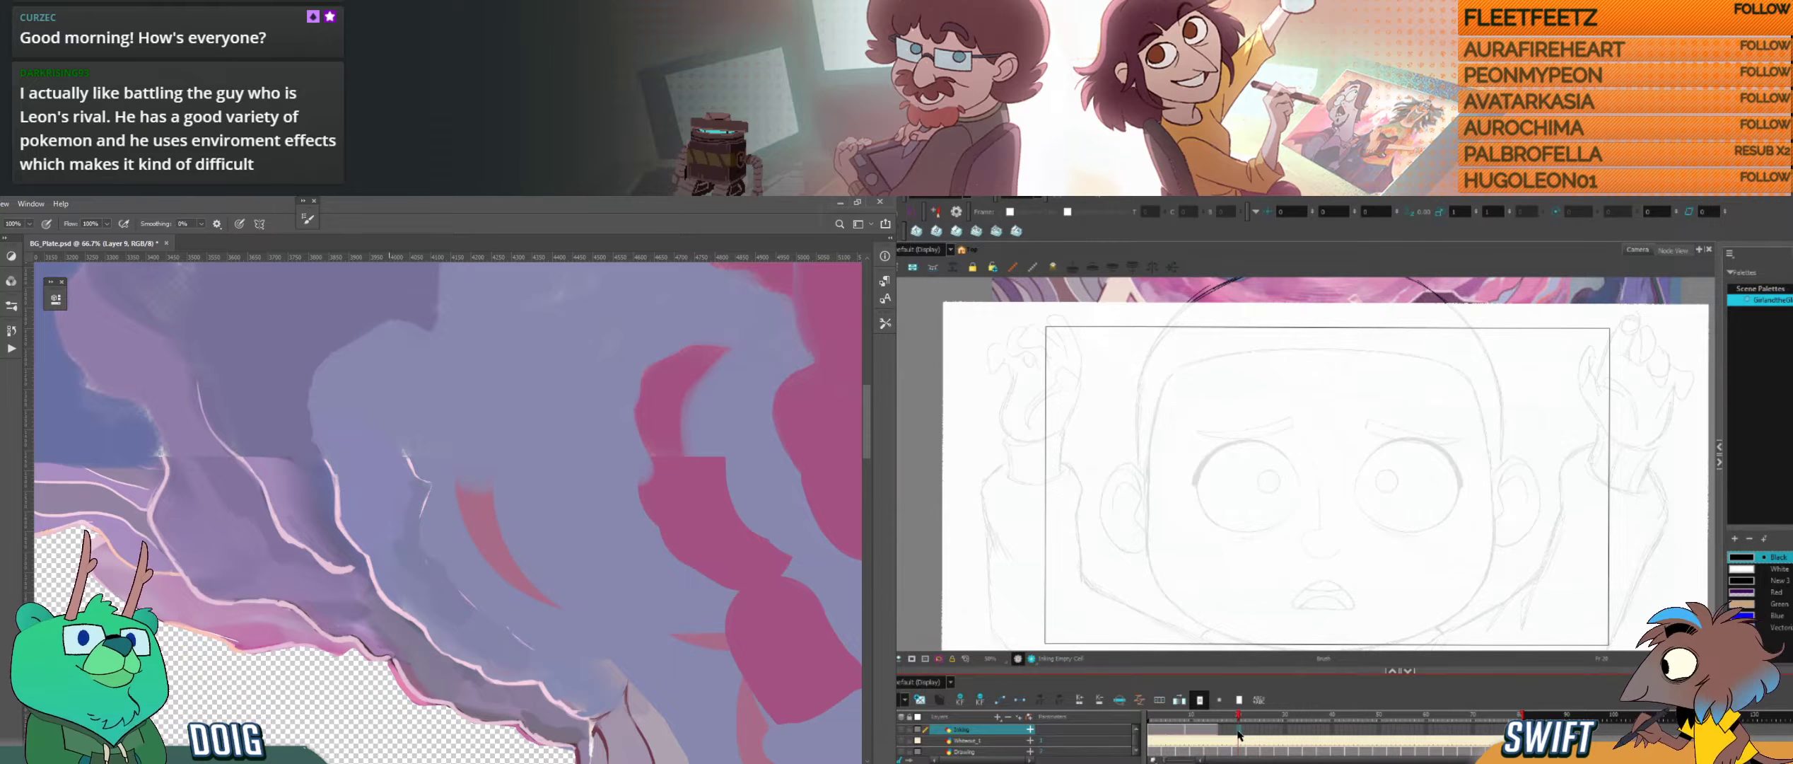
key(alt+Tab)
click(1237, 733)
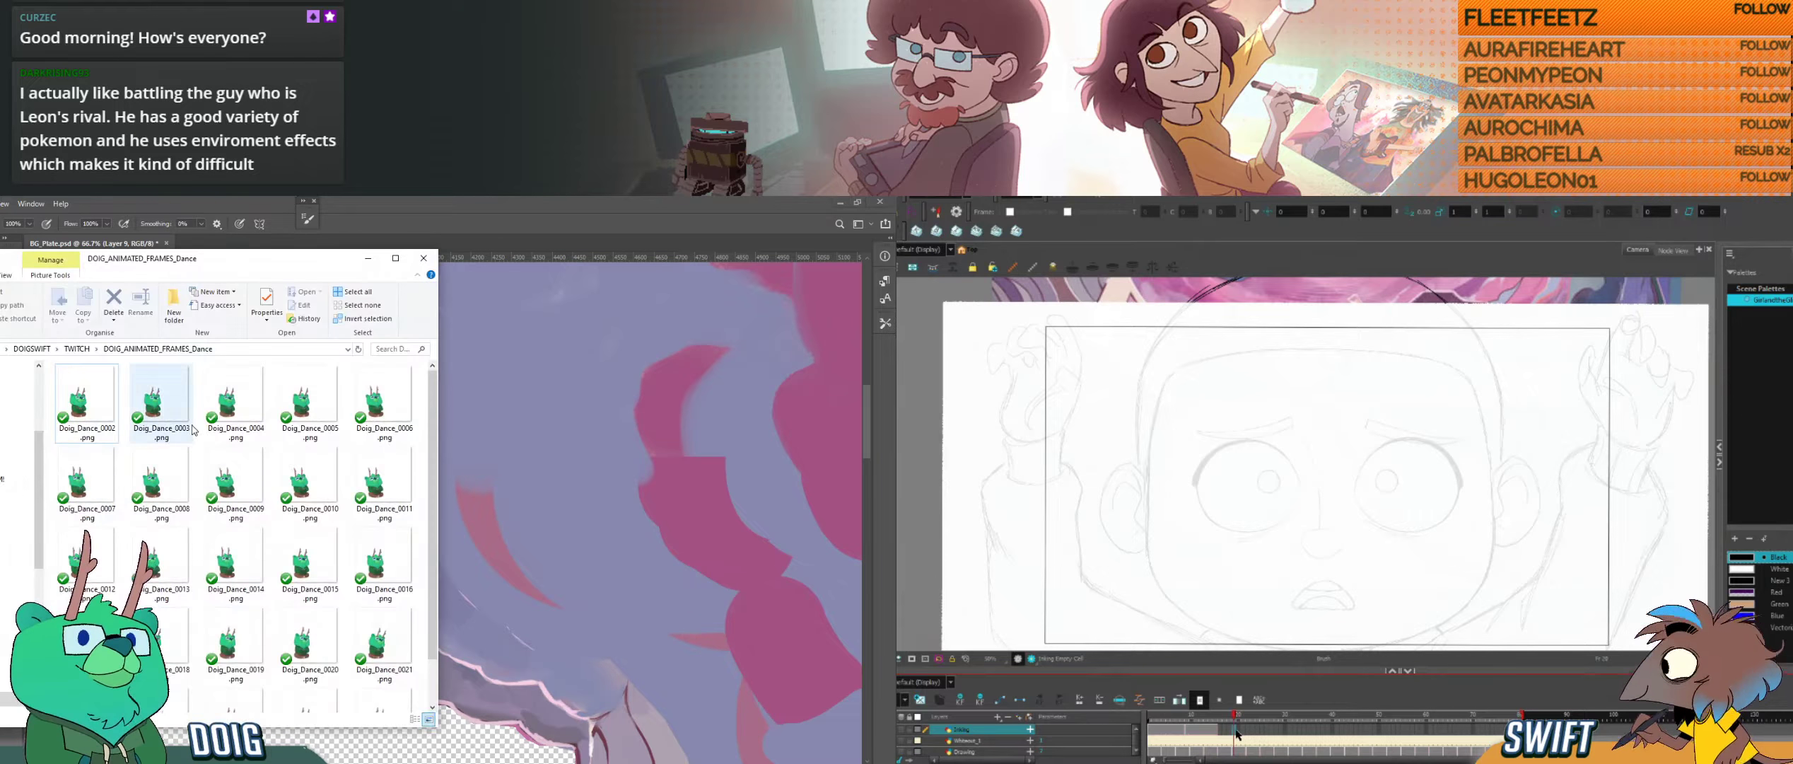
key(F5)
click(1240, 732)
click(368, 259)
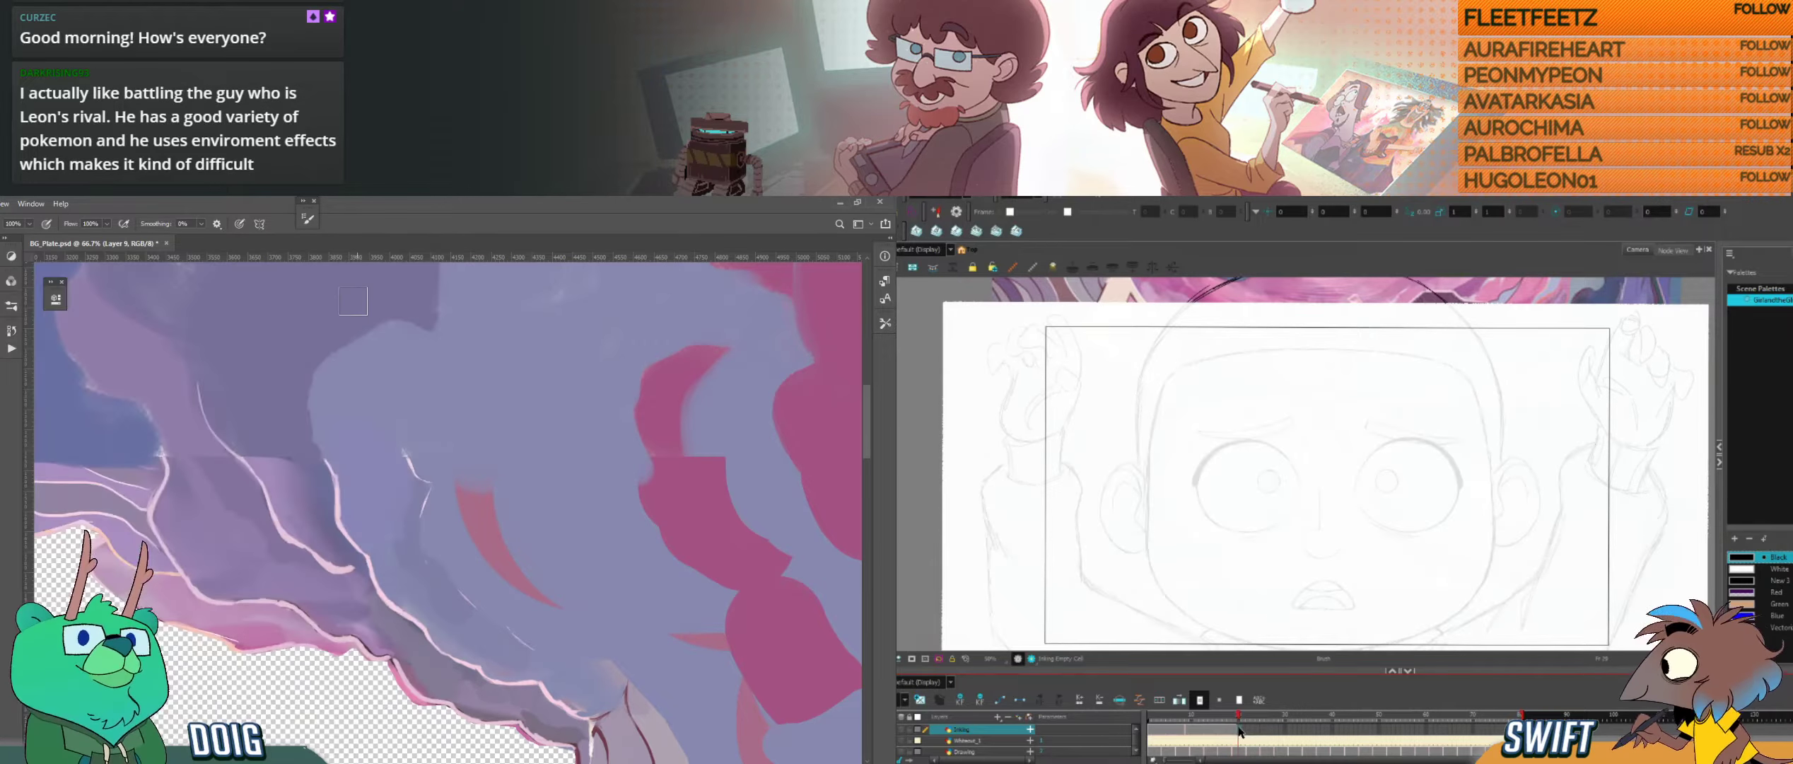
Step: Examine the coloured wide-eyed face reference in Harmony with the white backing and sketch hidden, and bring the faint open-eyed sketch back
scroll(1244, 543, down, 2)
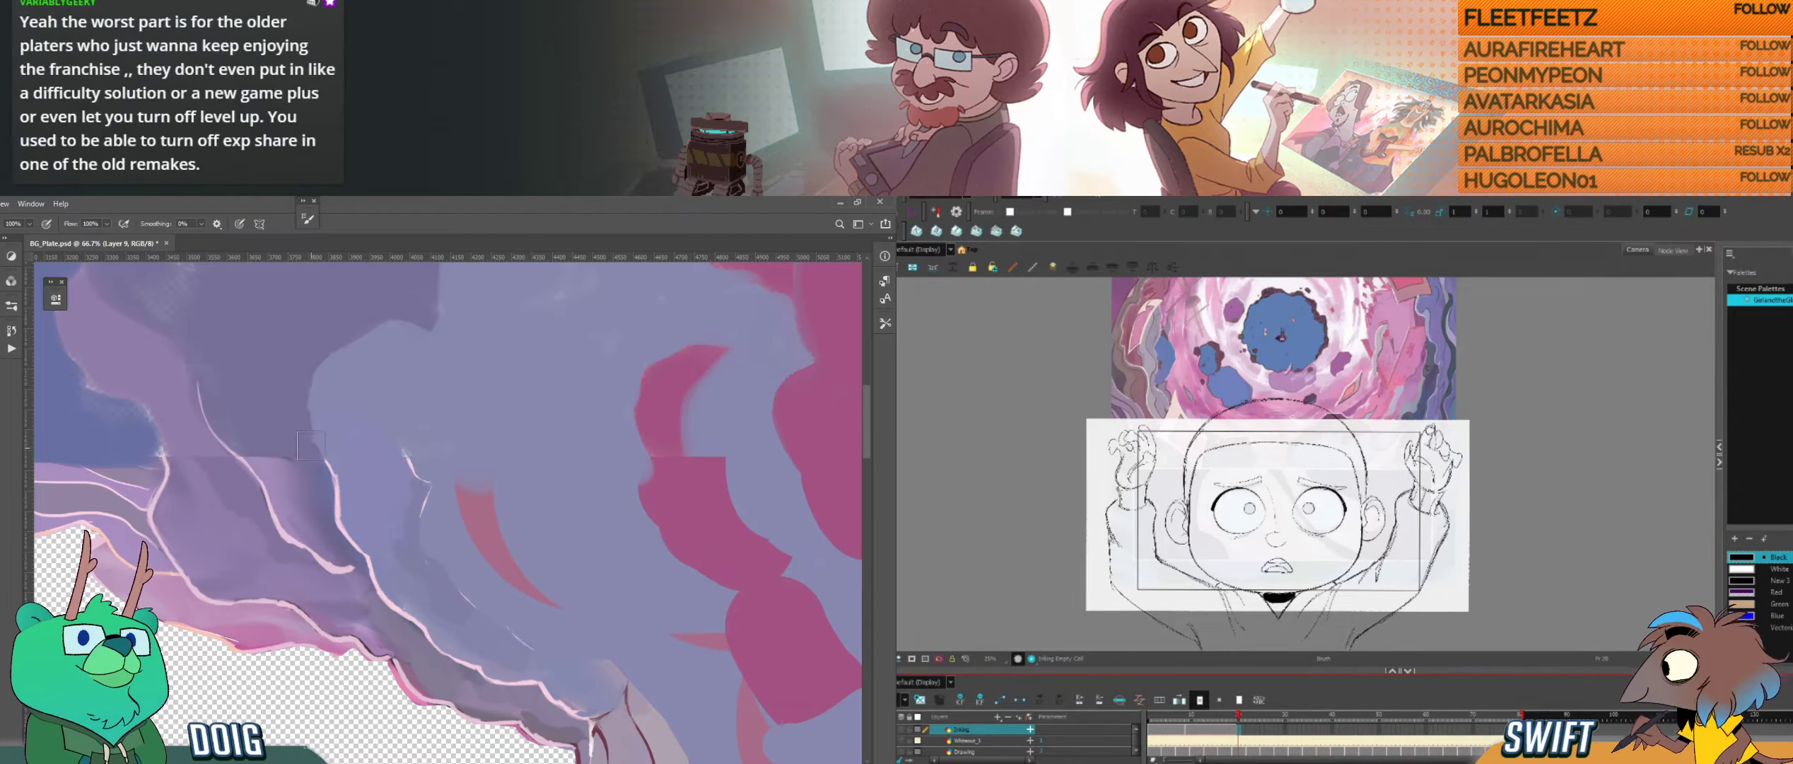
key(i)
alt+click(322, 479)
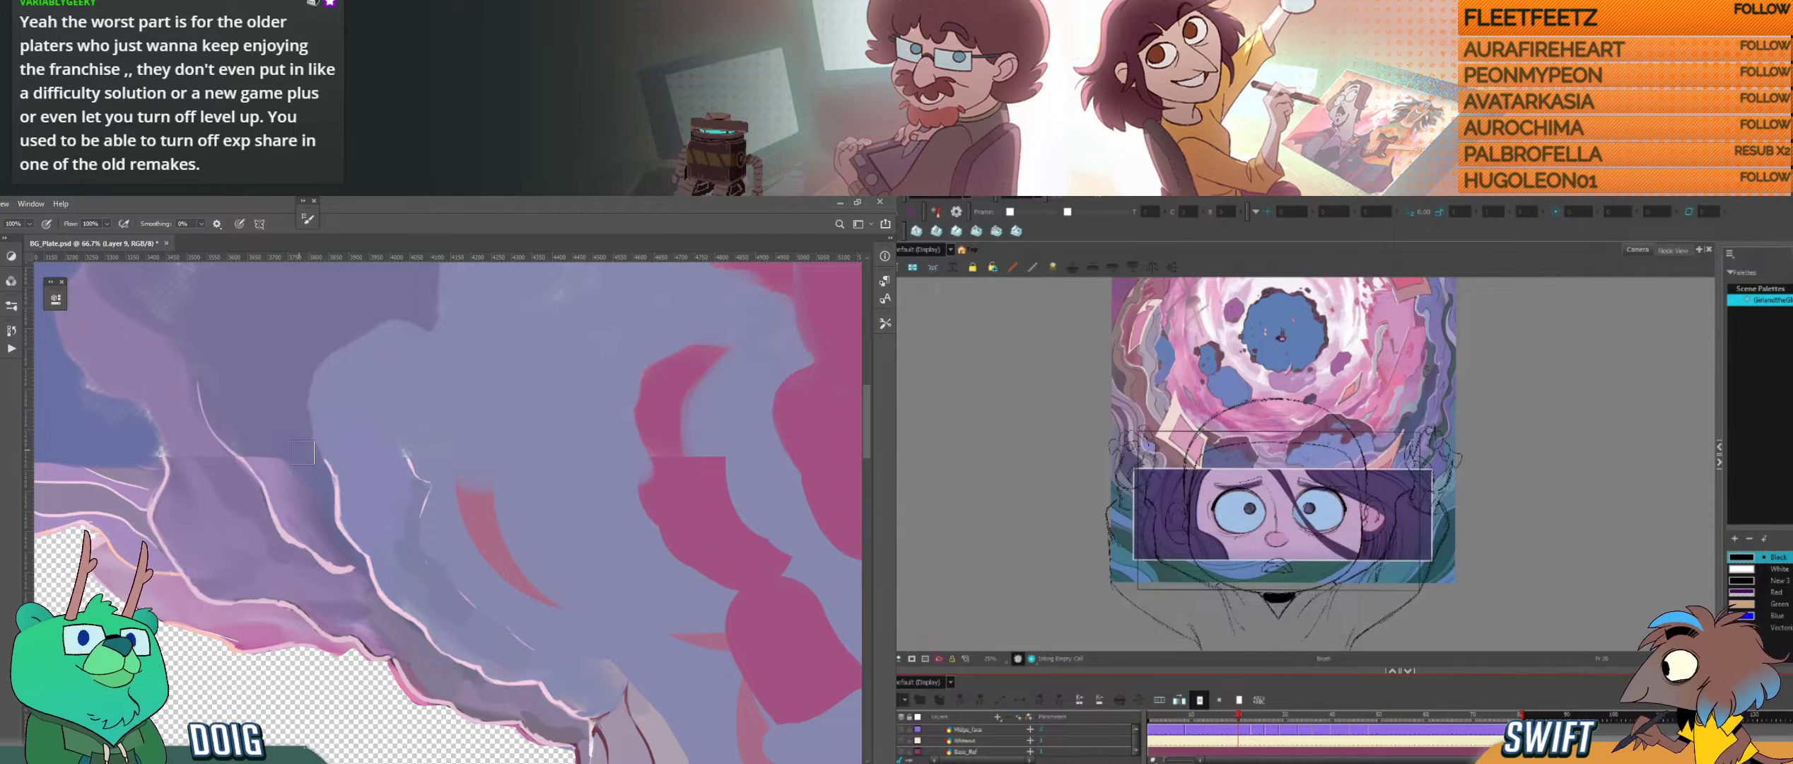
key(space)
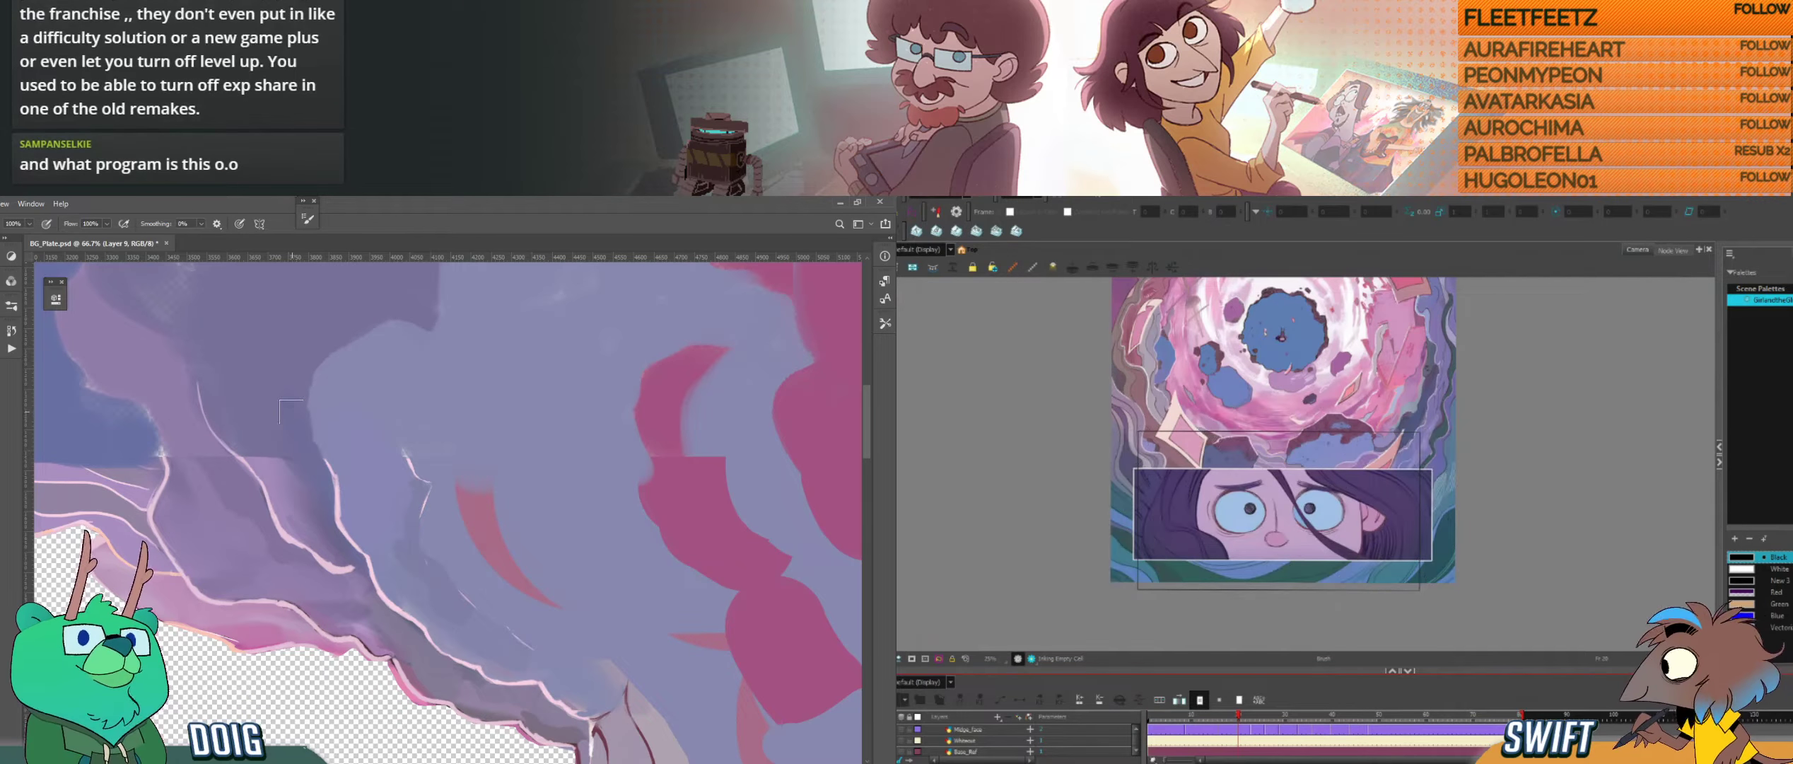
drag(1392, 375, 1394, 478)
key(2)
key(2)
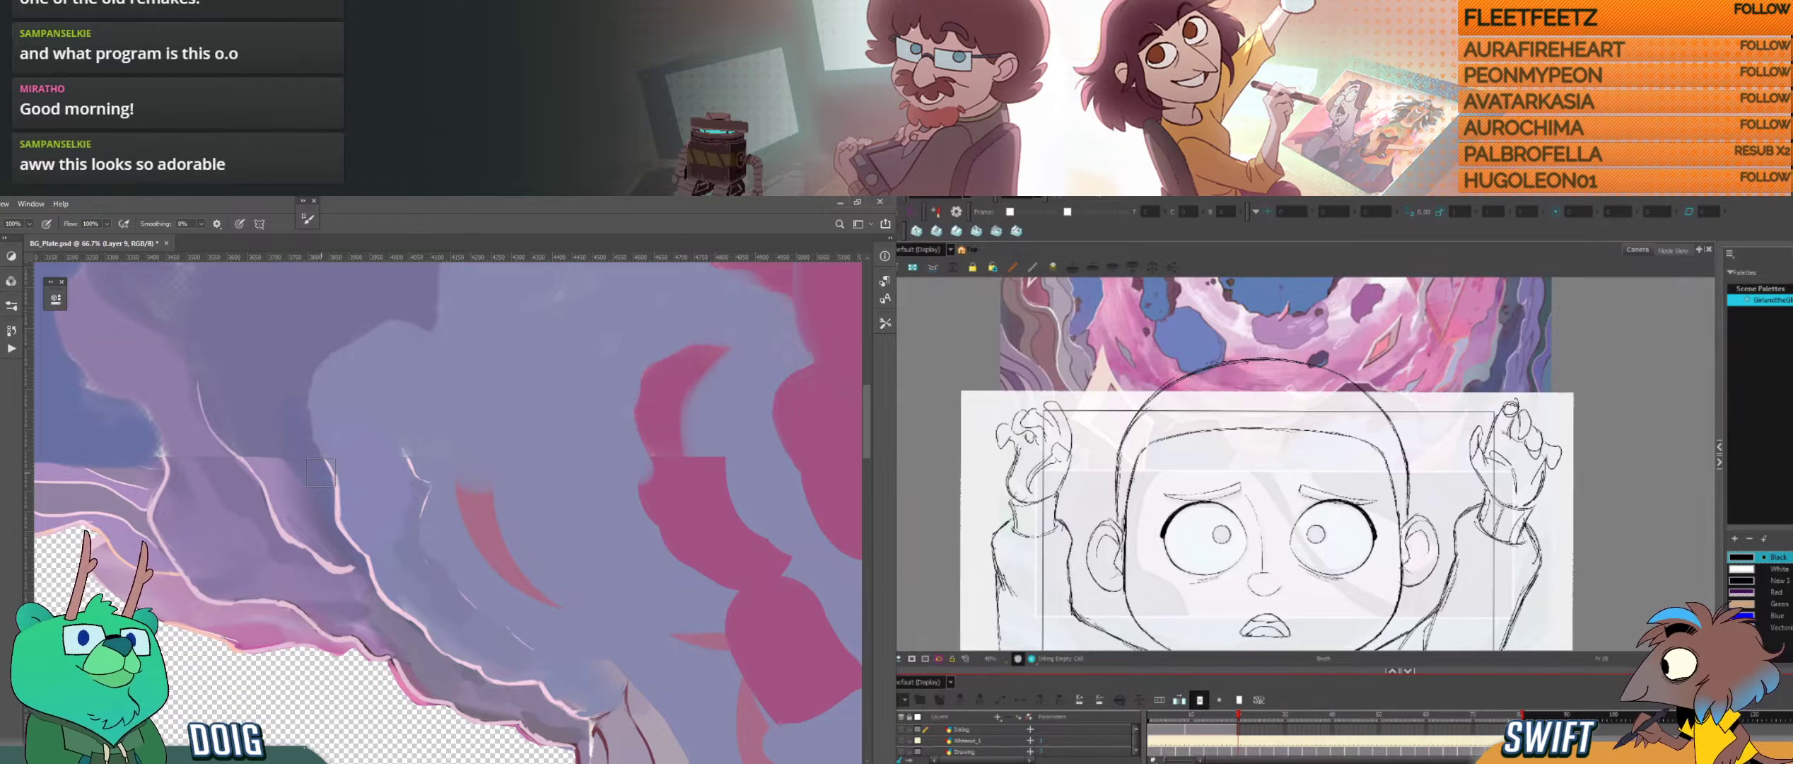
key(ctrl+v)
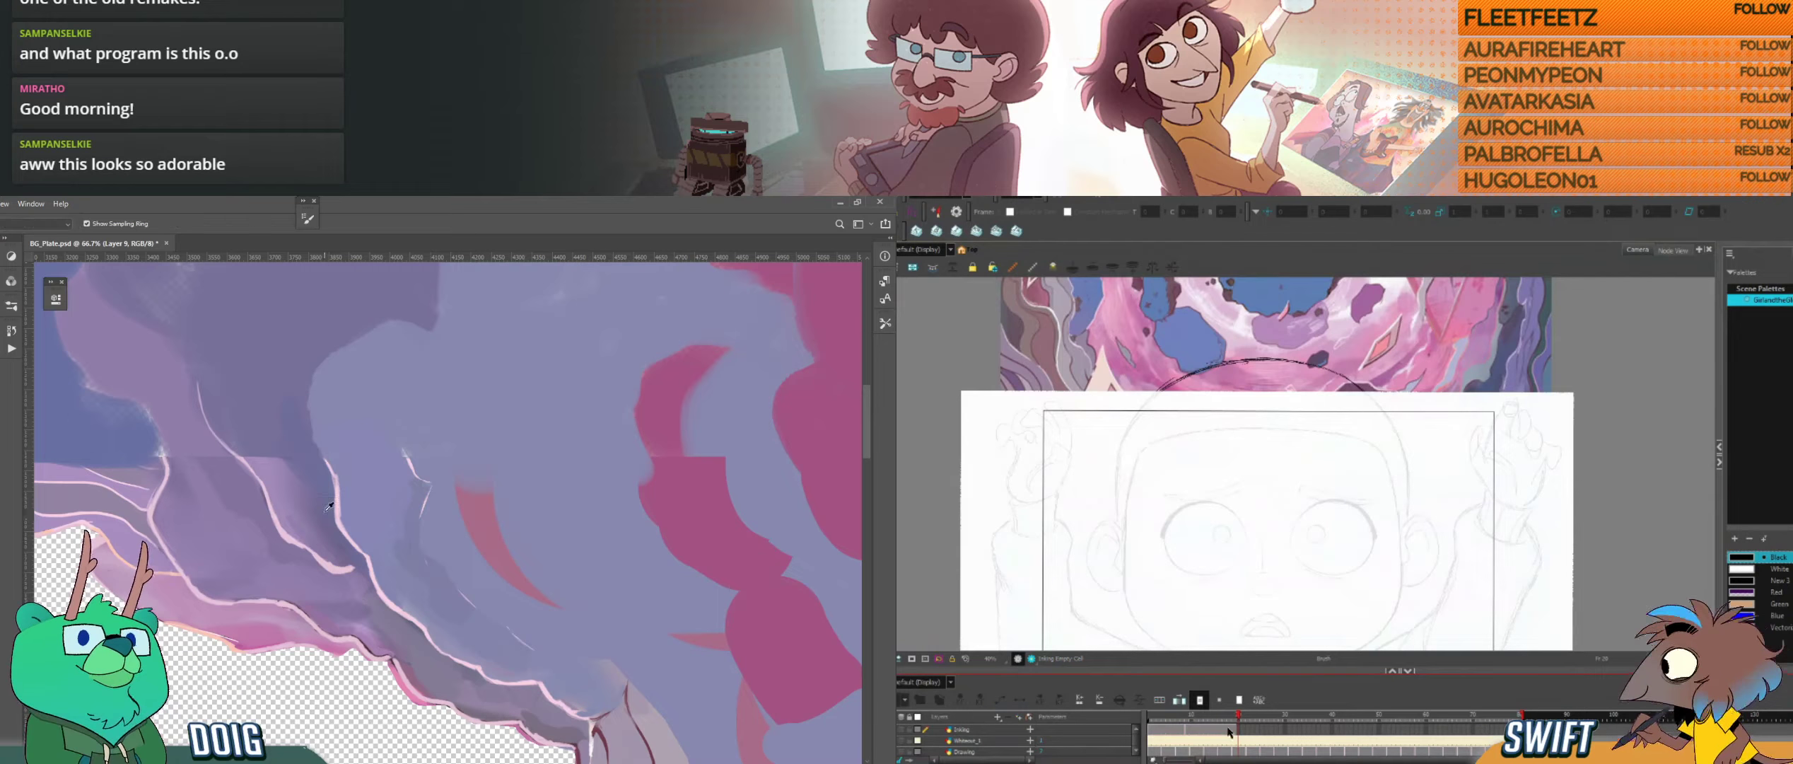
Step: Examine the background plate around its transparent hole at 25% zoom in Photoshop
key(ctrl+minus)
key(ctrl+minus)
key(ctrl+minus)
key(ctrl+minus)
key(ctrl+minus)
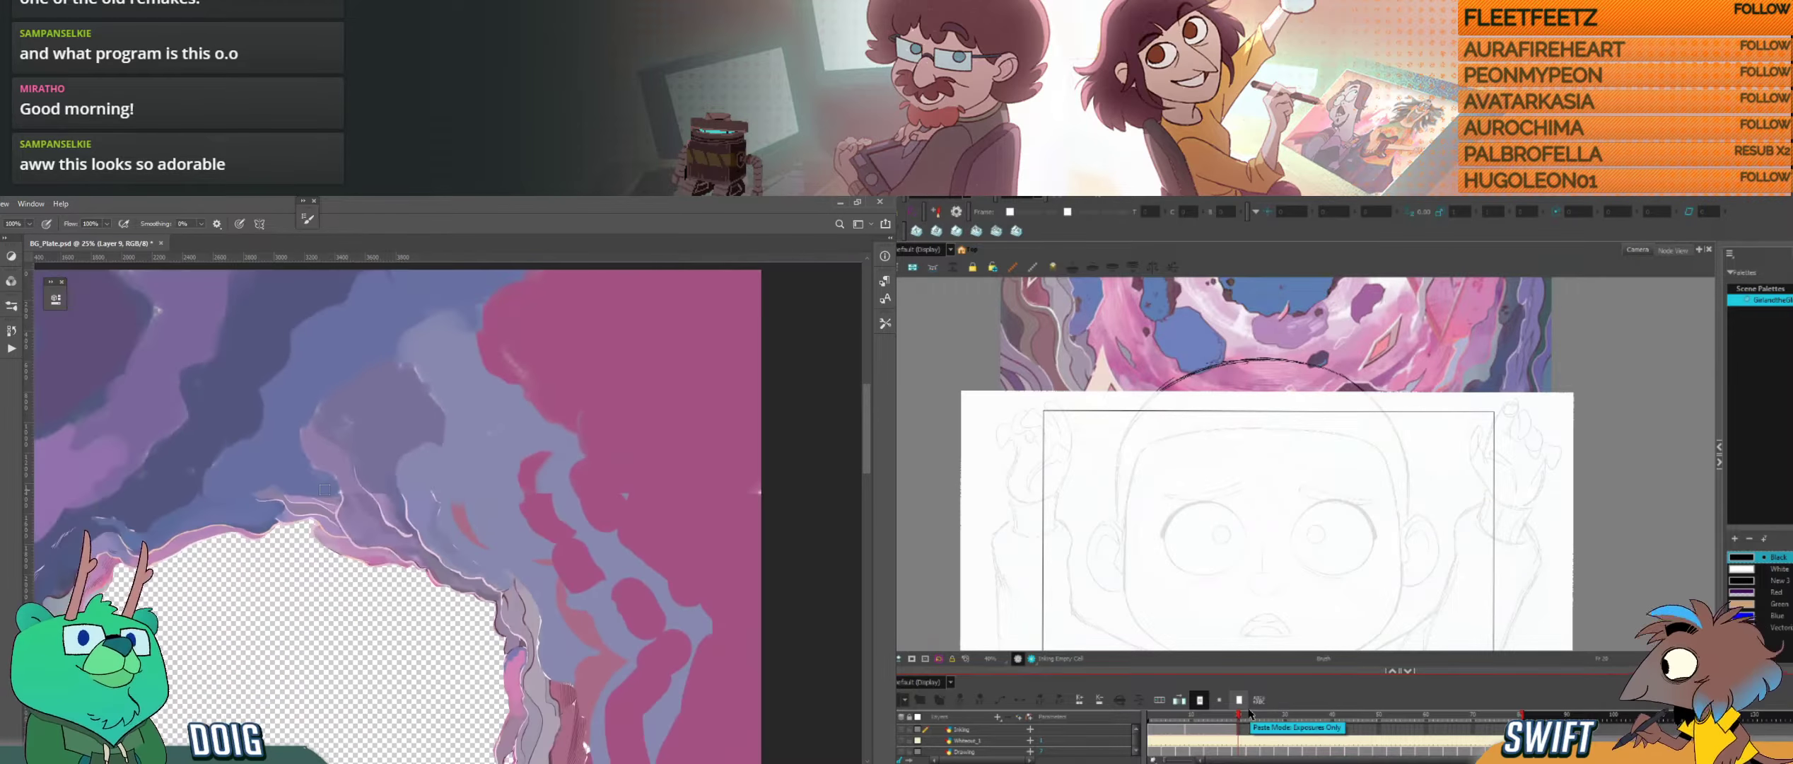
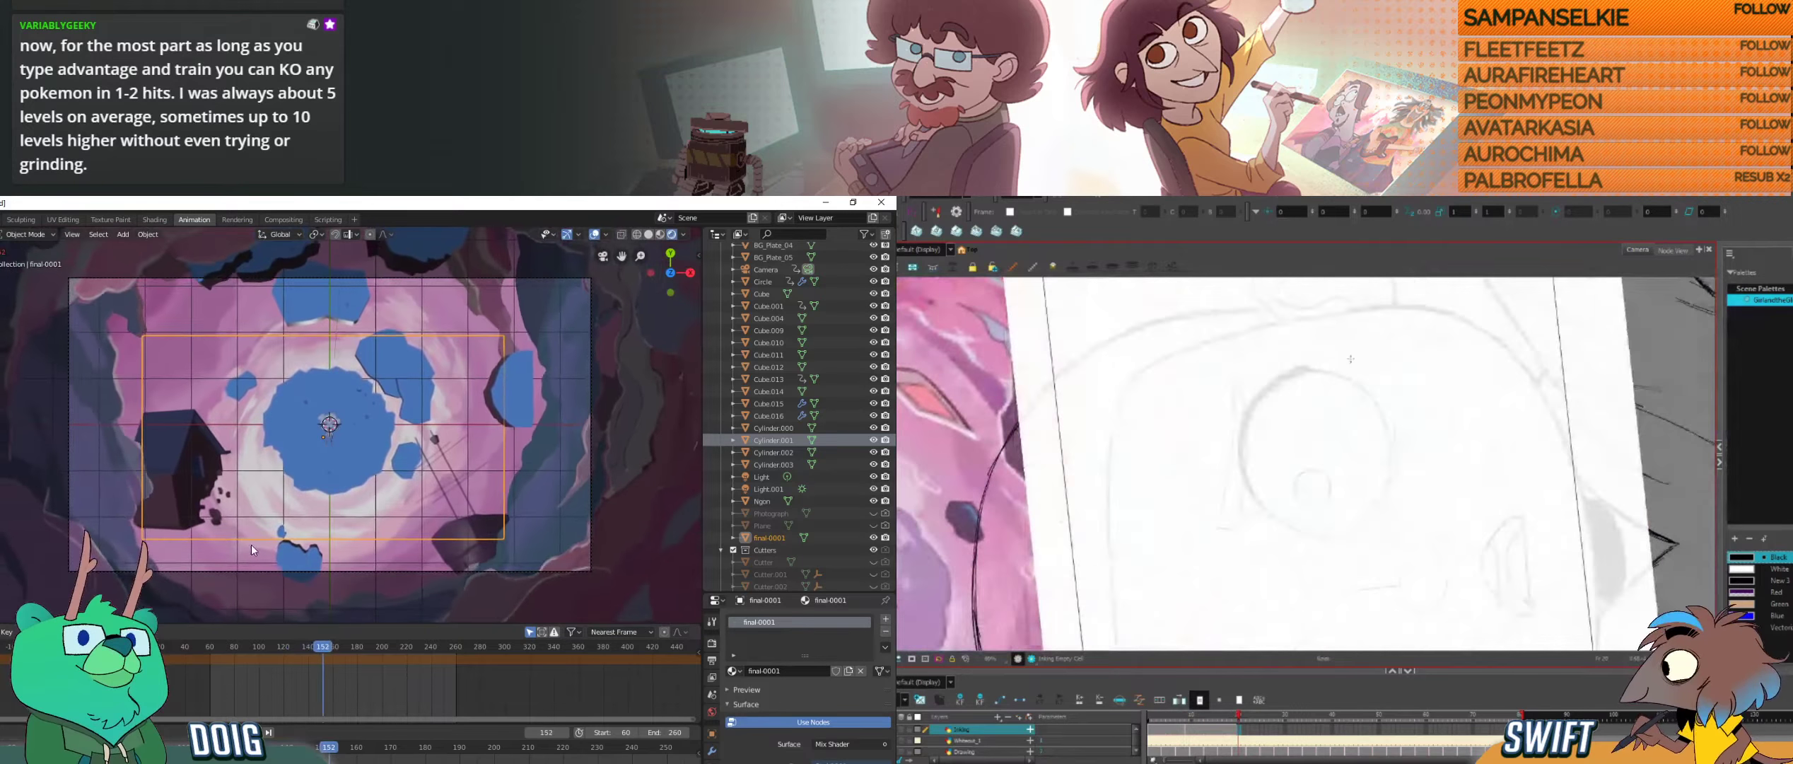
Step: Ink the first upper and side arcs of one open eye's outline in Harmony, redoing the side stroke
mouse_move(1262, 480)
mouse_down()
mouse_move(1316, 510)
mouse_move(1249, 488)
mouse_move(1337, 472)
mouse_move(1208, 535)
mouse_move(1305, 410)
mouse_move(1391, 500)
mouse_move(1365, 505)
mouse_move(1376, 475)
mouse_up()
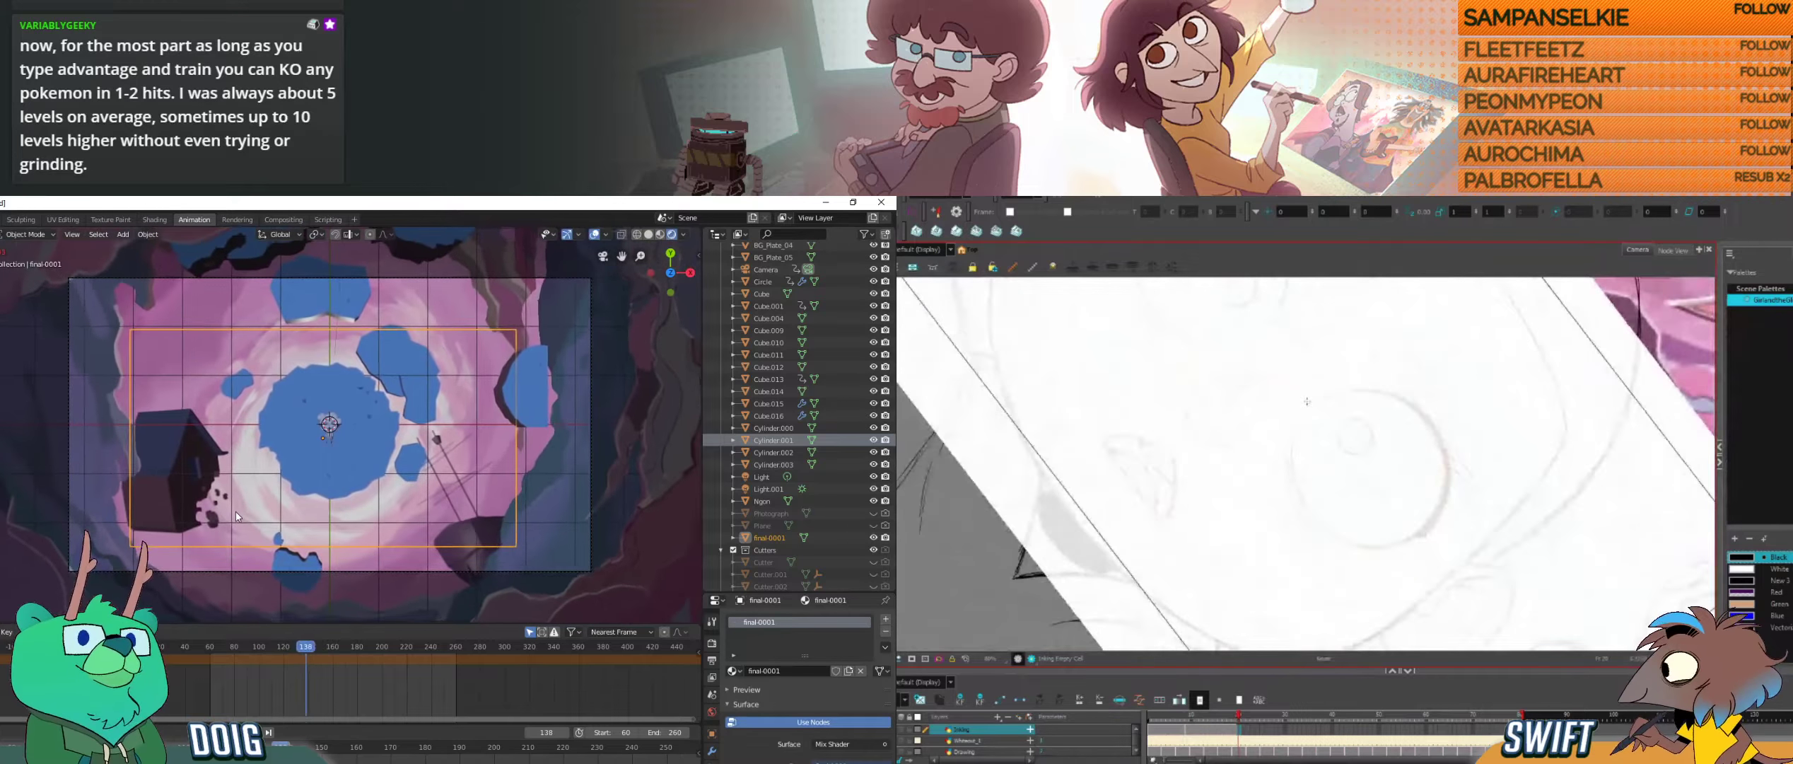
drag(1305, 409, 1293, 446)
key(alt+s)
key(alt+b)
drag(1308, 380, 1378, 421)
drag(1307, 571, 1338, 472)
key(ctrl+z)
drag(1307, 571, 1339, 472)
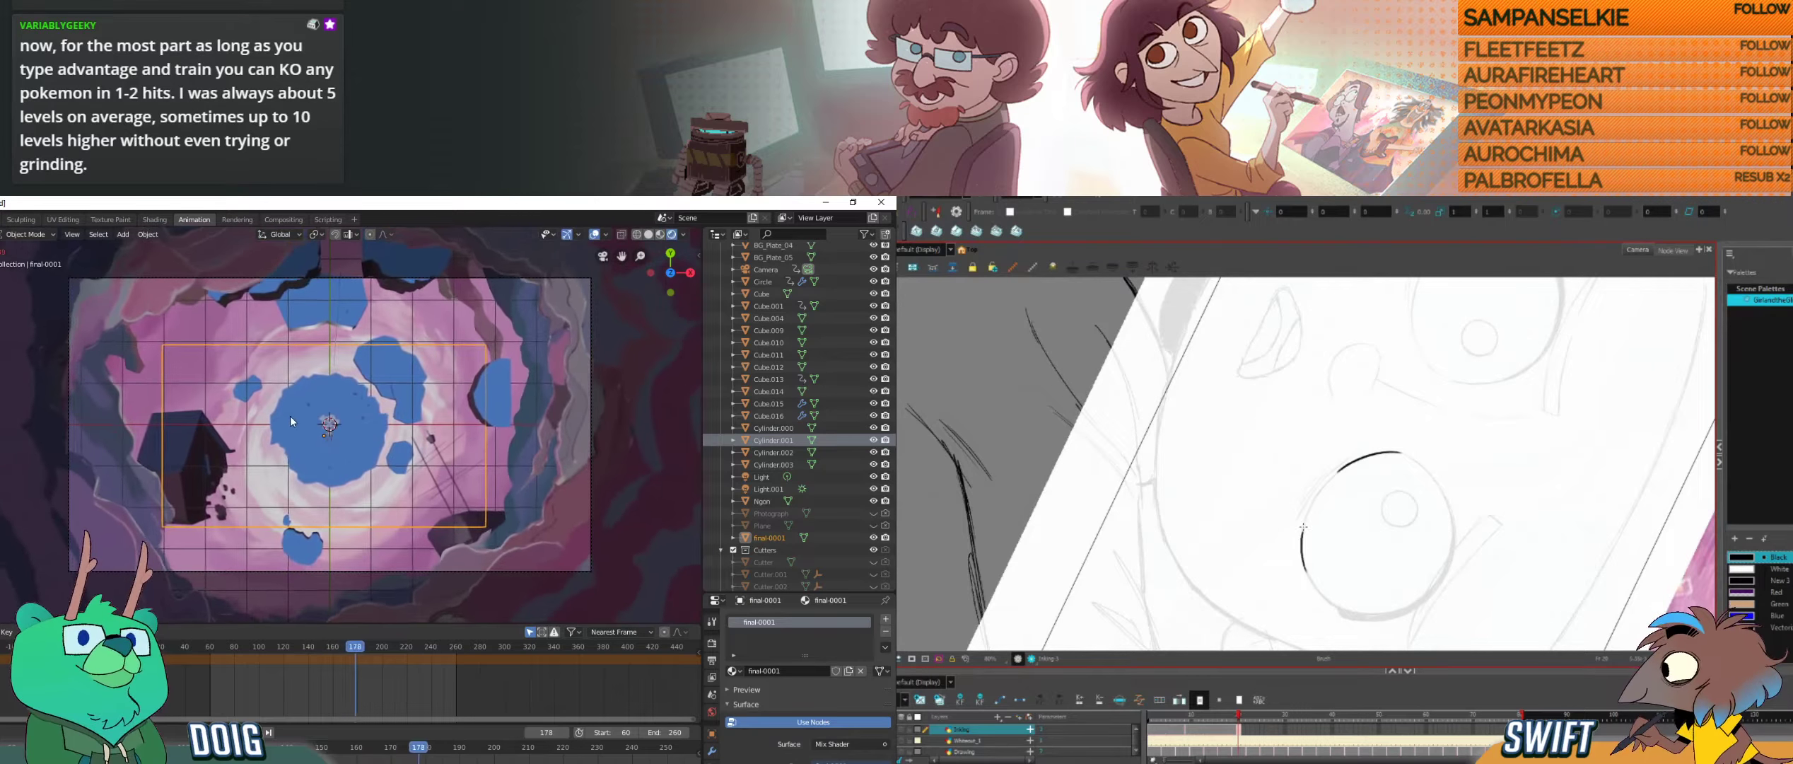
key(ctrl+z)
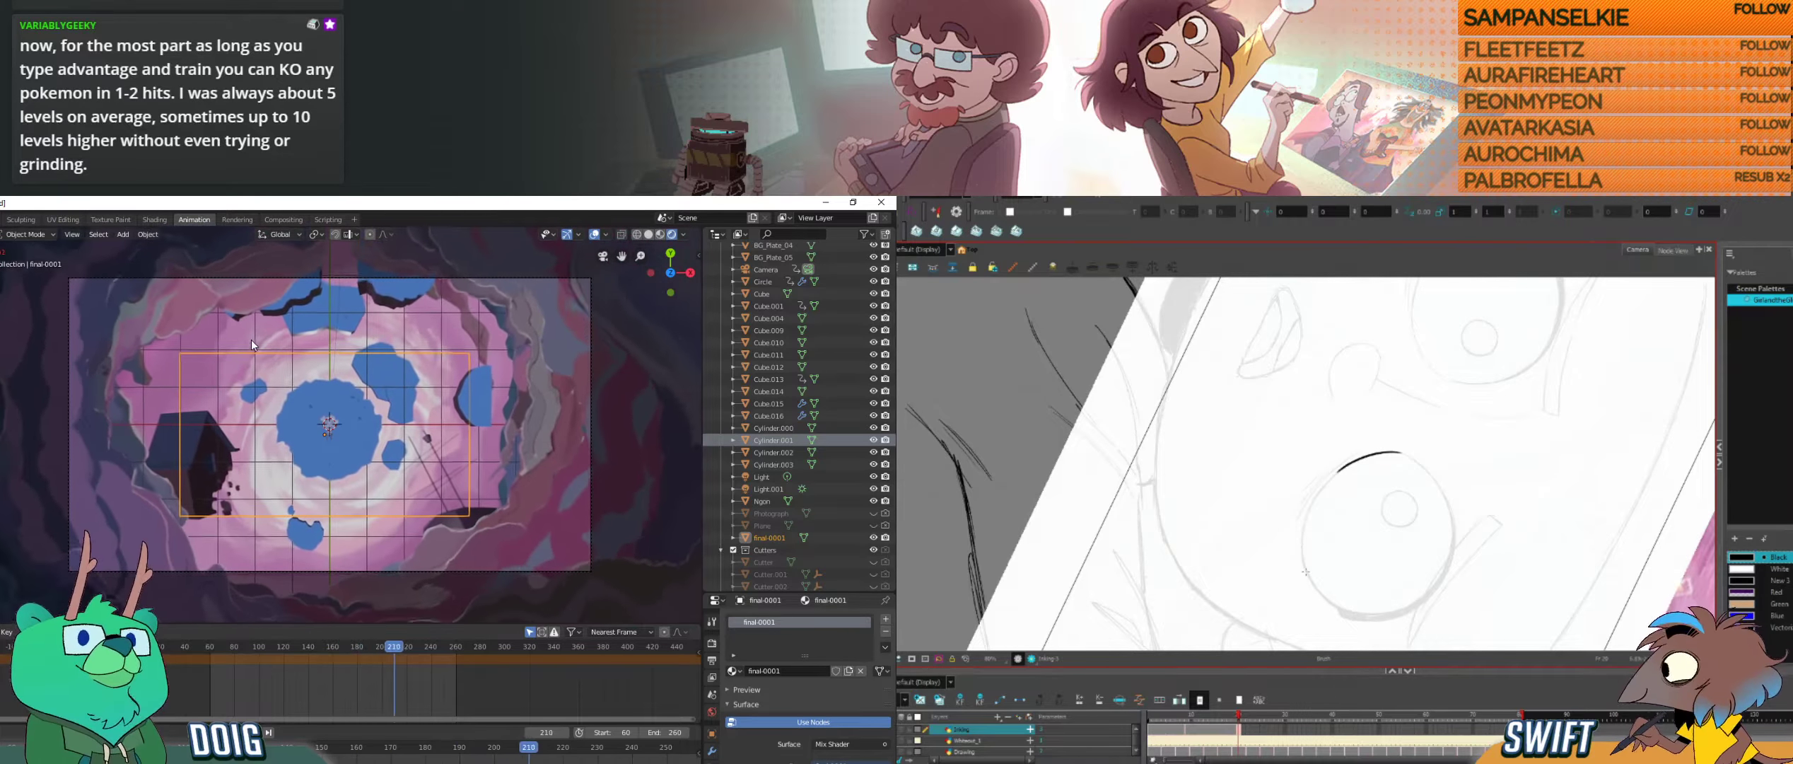
drag(1306, 571, 1338, 472)
Step: Check the camera move through the background hole in Blender, return to the camera view and scrub back towards the start
key(space)
mouse_move(251, 339)
mouse_down()
mouse_move(352, 396)
mouse_move(280, 425)
mouse_move(364, 433)
mouse_move(317, 465)
mouse_move(372, 443)
mouse_move(354, 398)
mouse_move(277, 451)
mouse_move(353, 432)
mouse_up()
key(KP_0)
drag(448, 647, 204, 646)
Step: Clean up the overlapping ends of the eye's arcs in Harmony and try to extend the outline, undoing the misplaced strokes
click(1324, 555)
click(1413, 512)
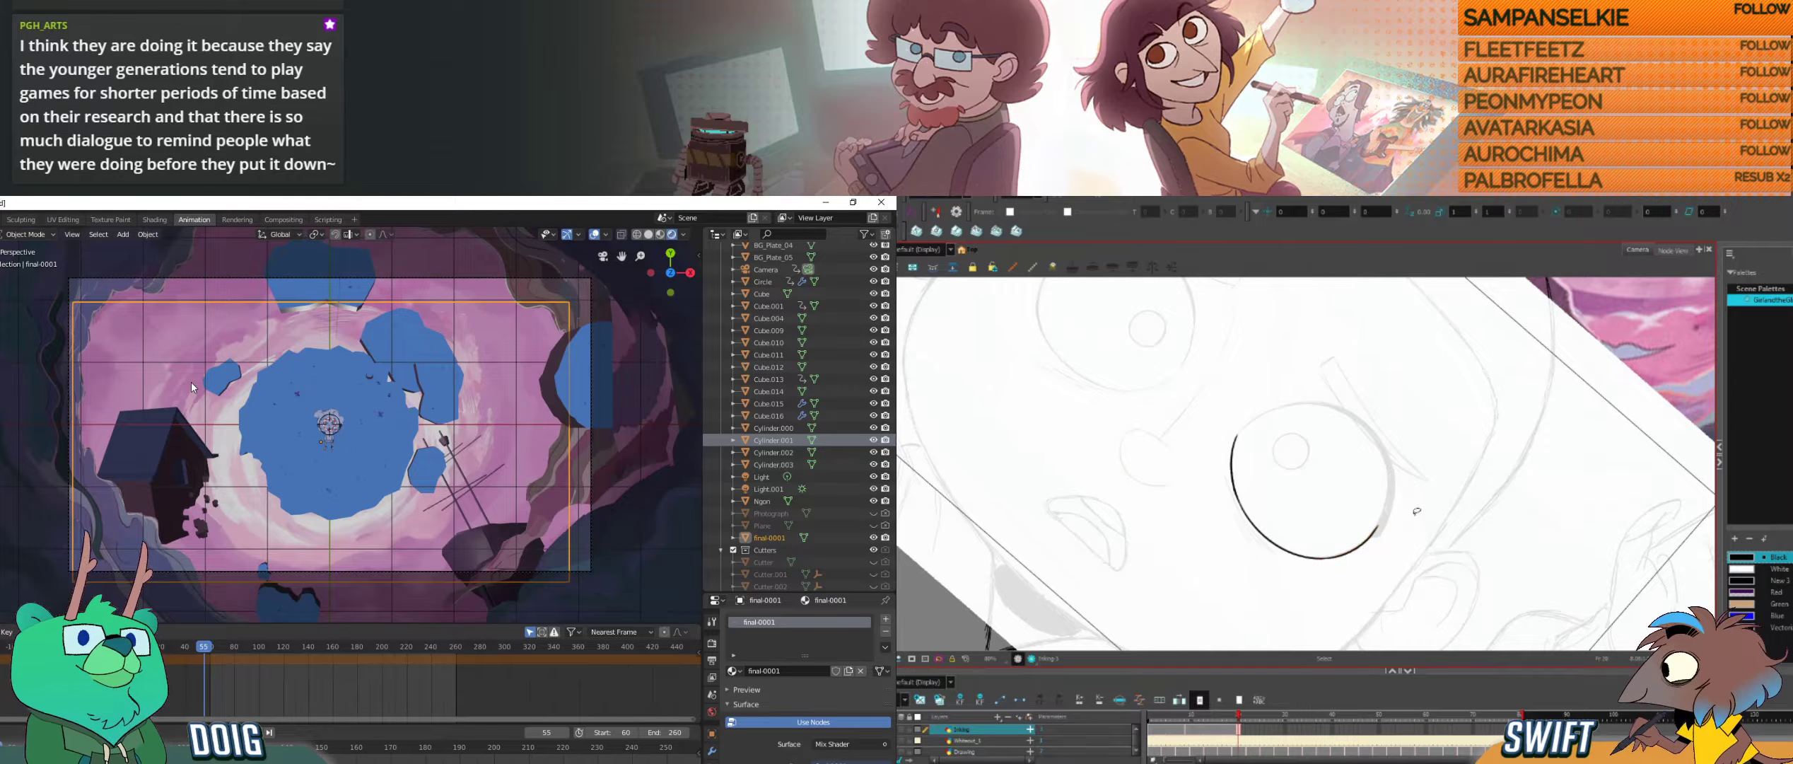
mouse_move(1413, 512)
mouse_down()
mouse_move(1430, 460)
mouse_move(1414, 484)
mouse_move(1283, 354)
mouse_up()
click(1400, 474)
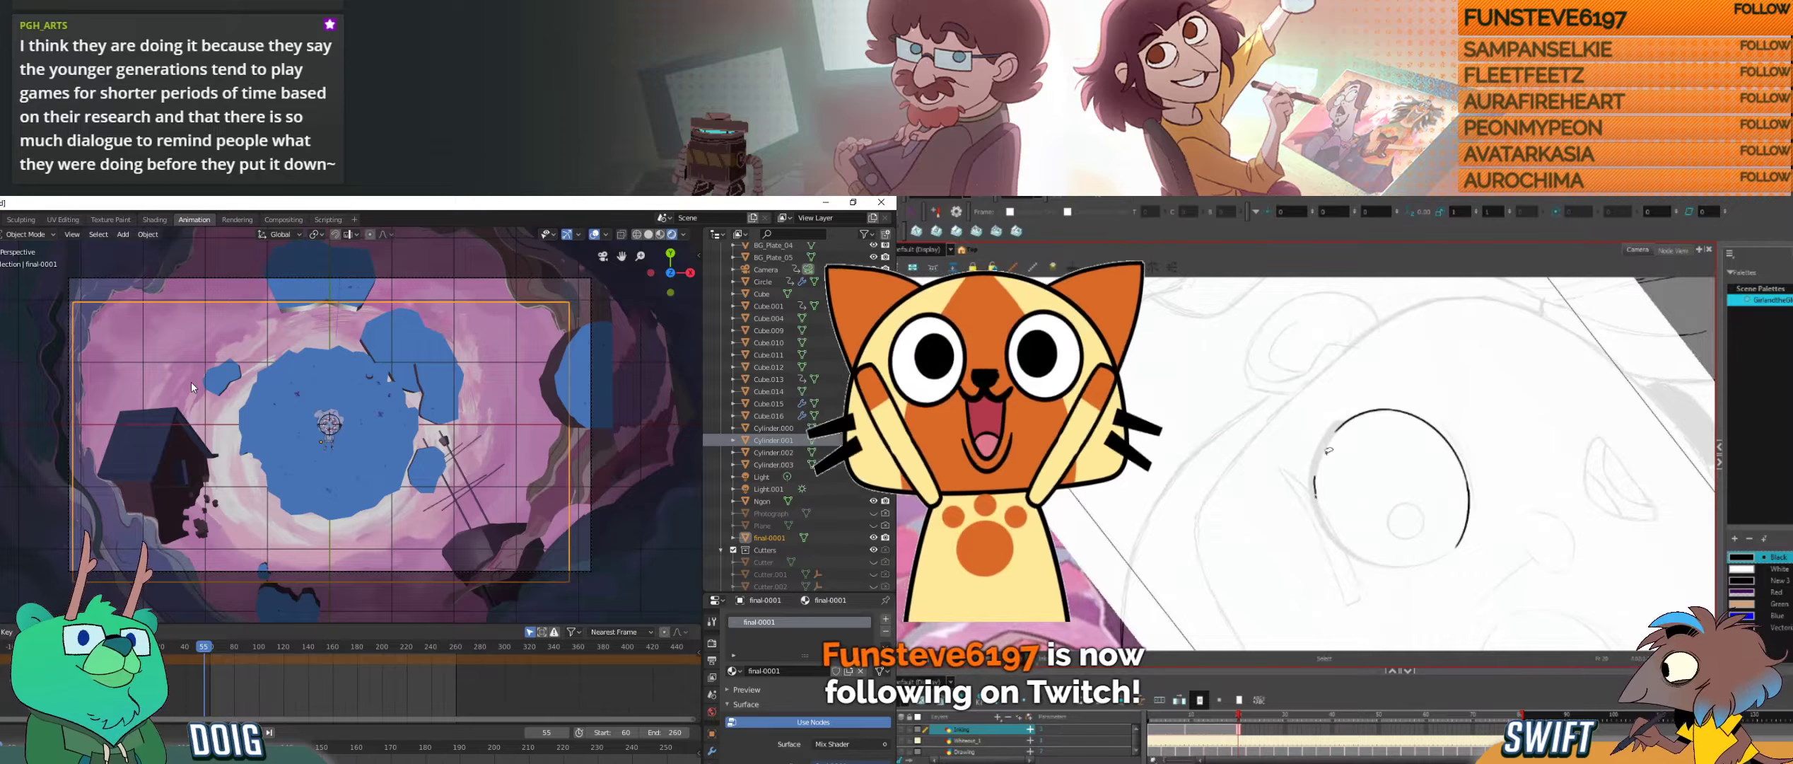
key(alt+b)
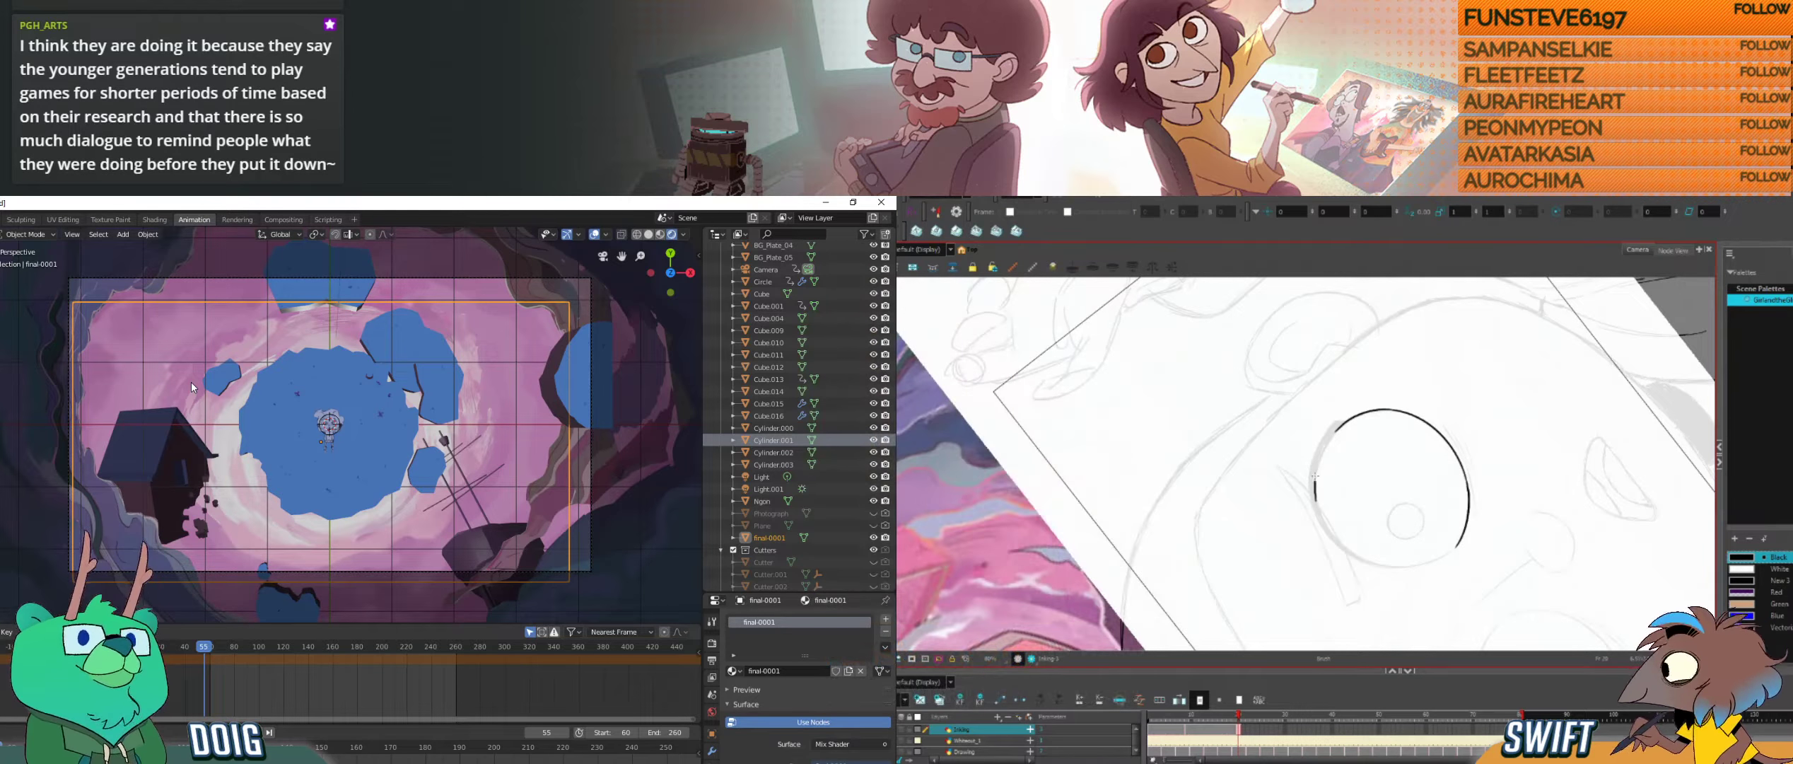
key(ctrl+z)
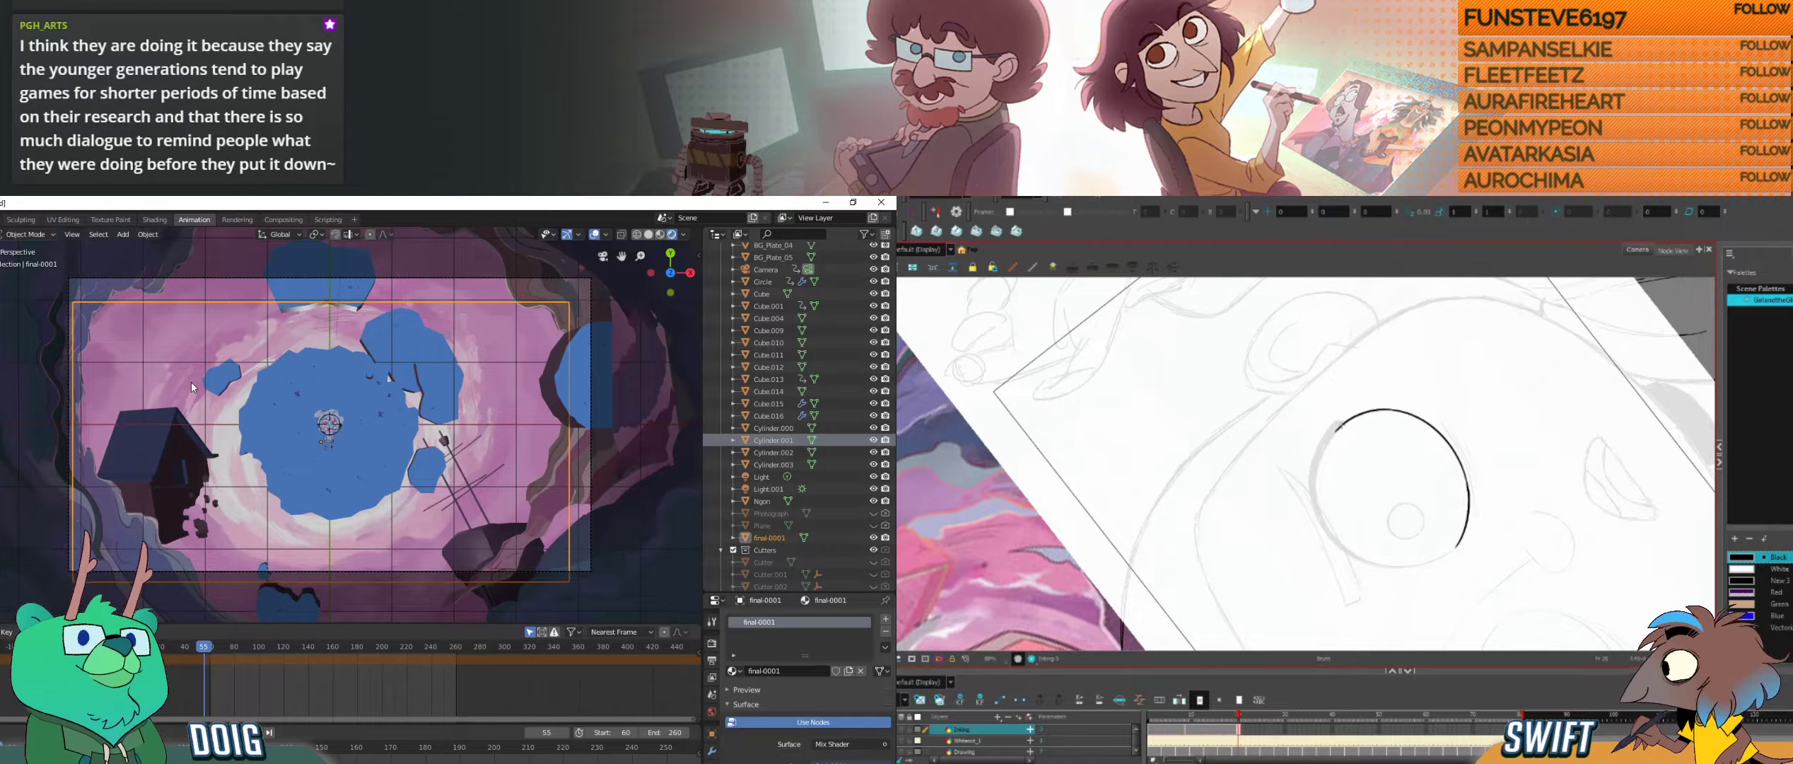
drag(1341, 425, 1316, 506)
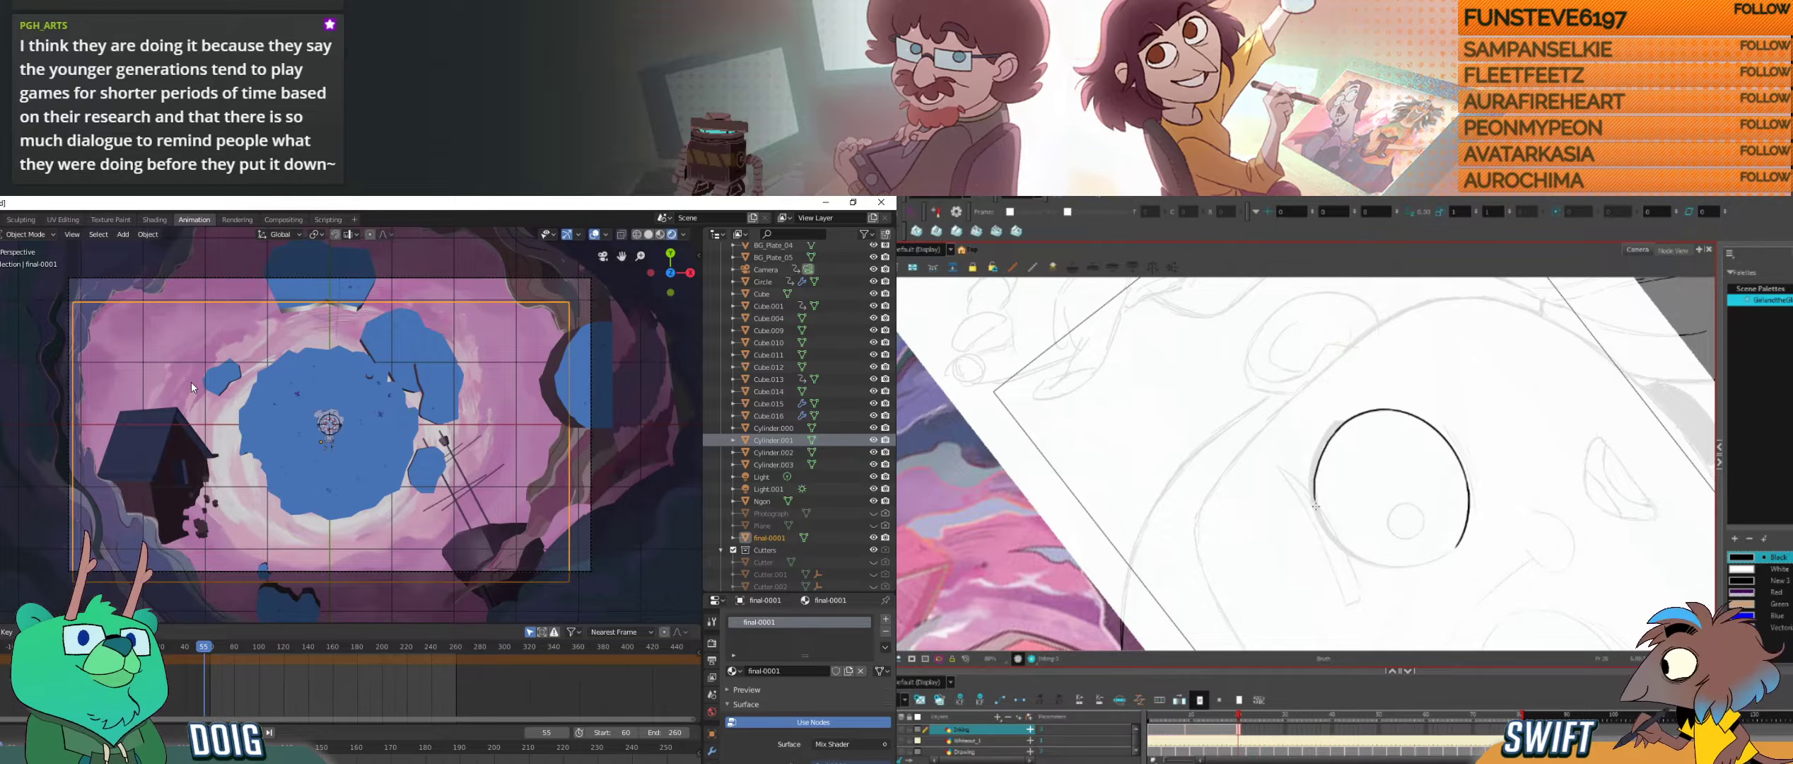
key(ctrl+z)
Step: Ink the curve along the open side of the eye outline and trim the stroke end that overlaps it
drag(1373, 555, 1387, 543)
drag(1333, 420, 1335, 521)
click(1326, 432)
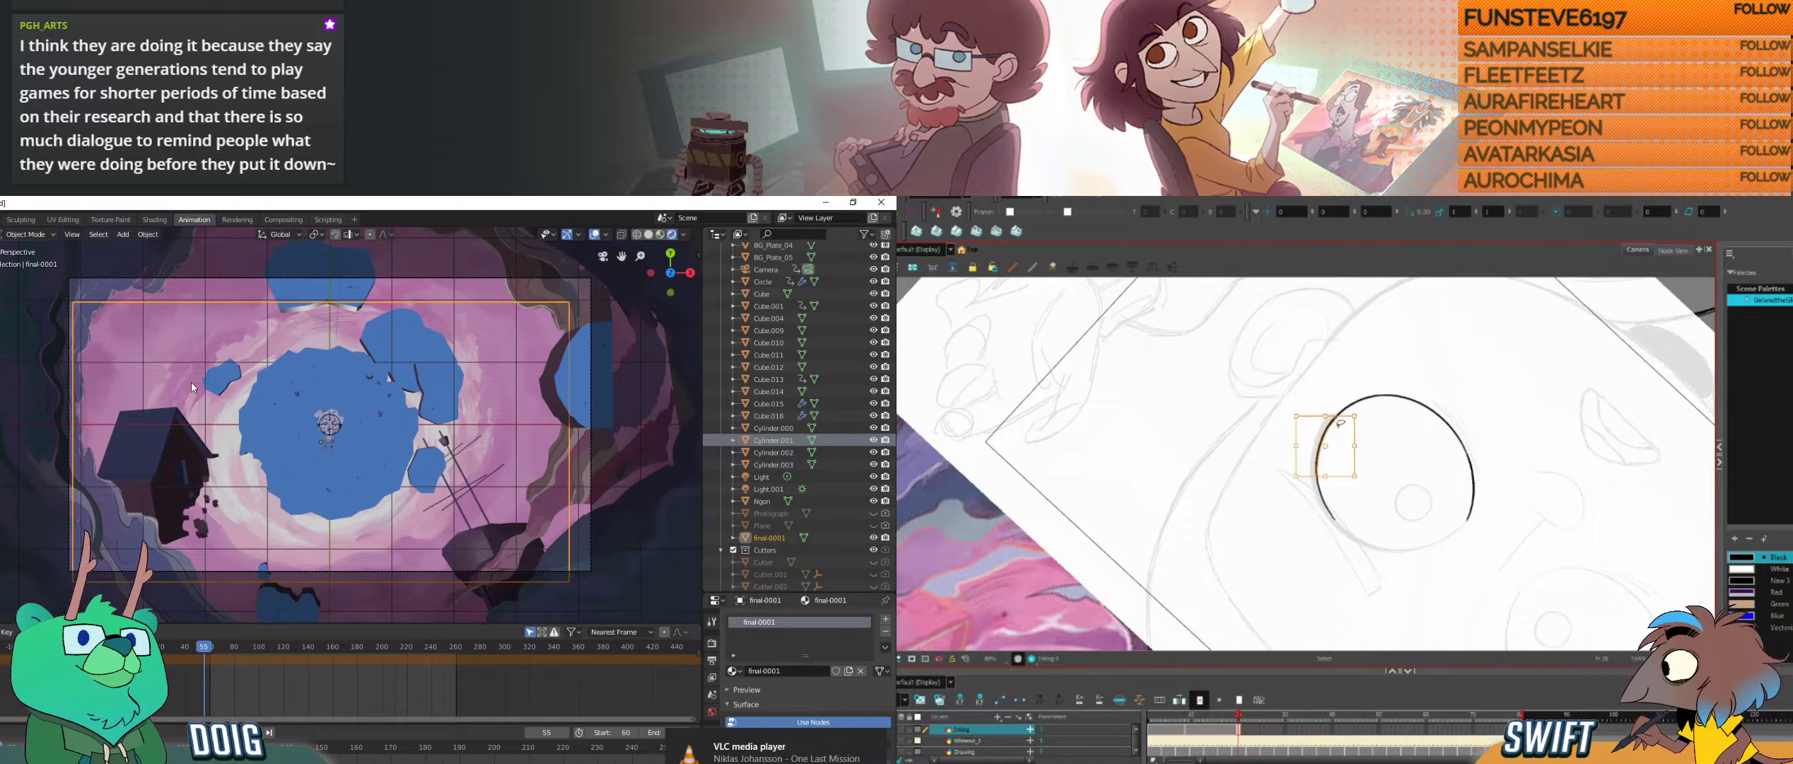
click(1340, 418)
click(1417, 448)
key(ctrl+alt)
mouse_move(1430, 493)
mouse_down()
mouse_move(1369, 553)
mouse_move(1397, 561)
mouse_move(1330, 553)
mouse_move(1371, 564)
mouse_up()
key(ctrl+alt)
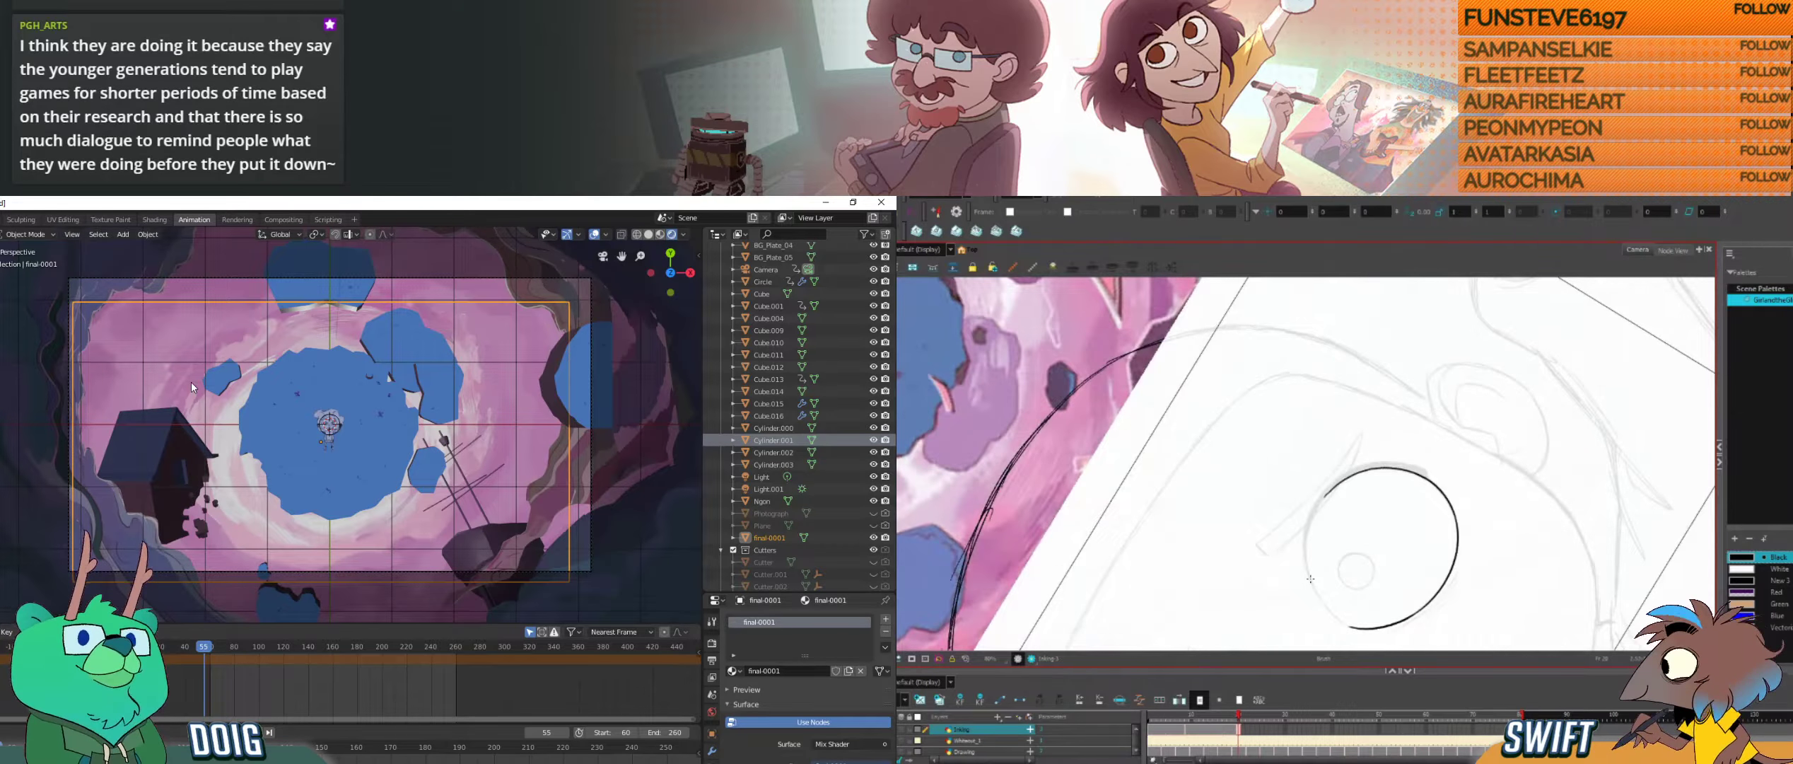
Step: Continue the eye outline with another side arc and delete its overlapping excess piece
key(alt+s)
key(alt+b)
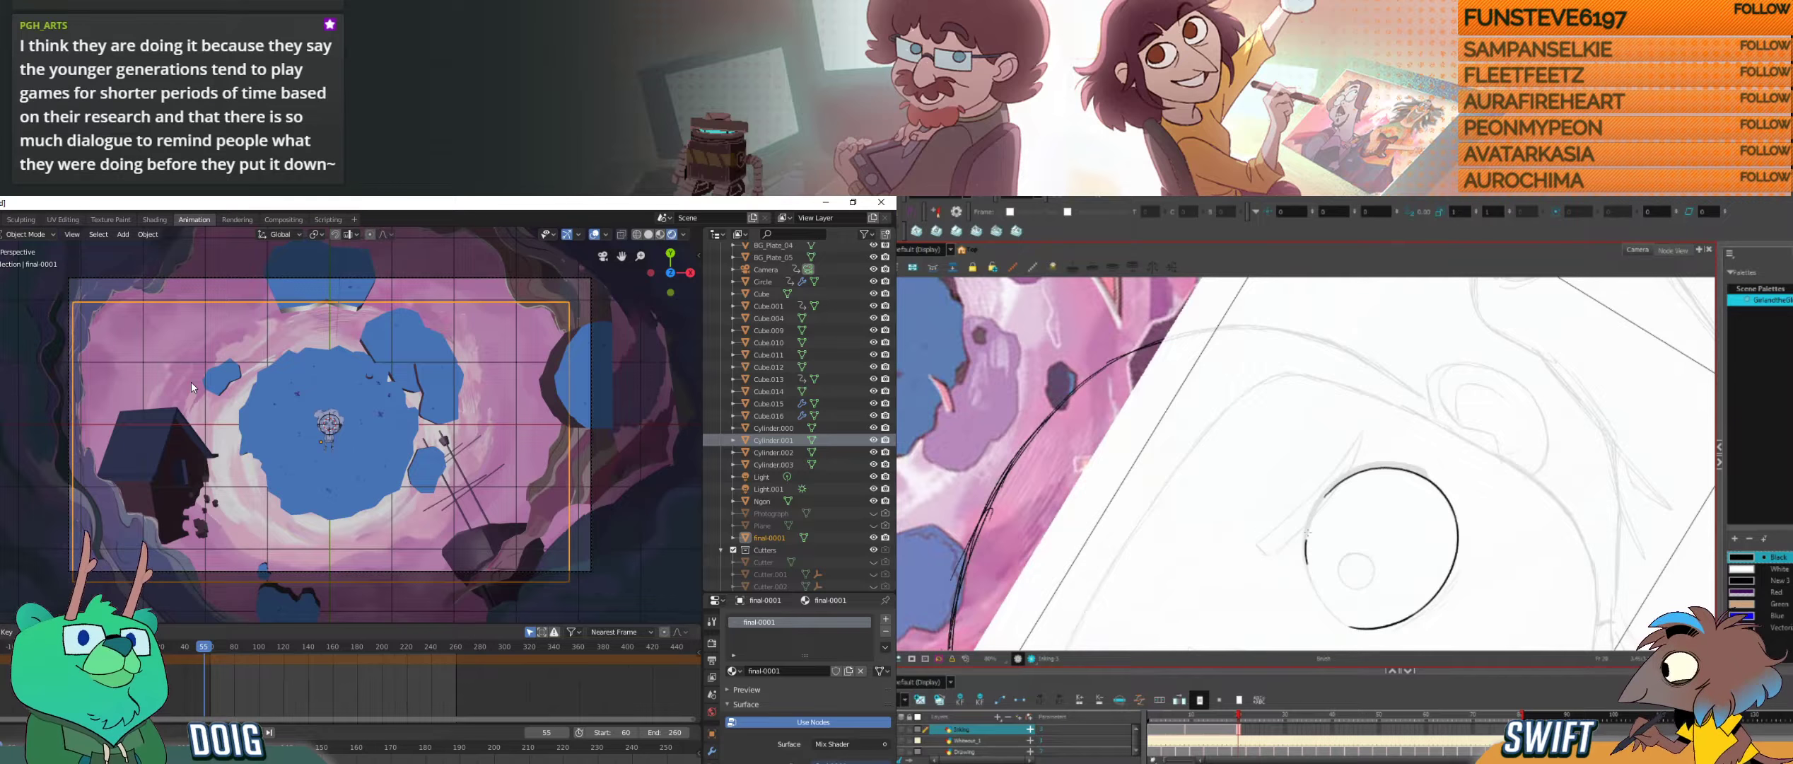
drag(1307, 564, 1331, 491)
key(alt+s)
click(1325, 525)
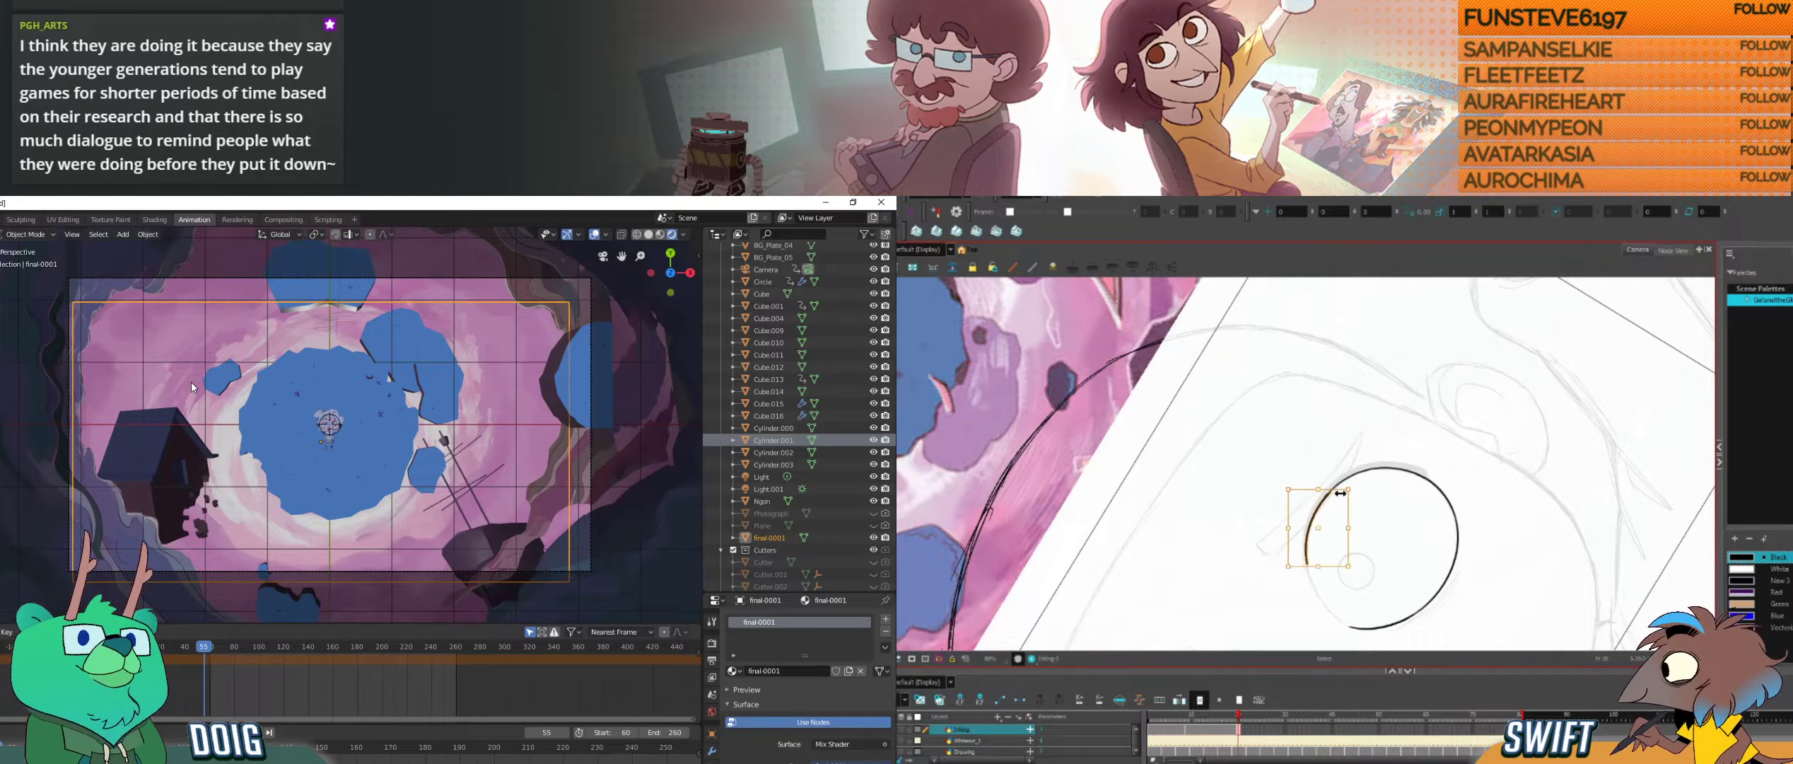
key(Delete)
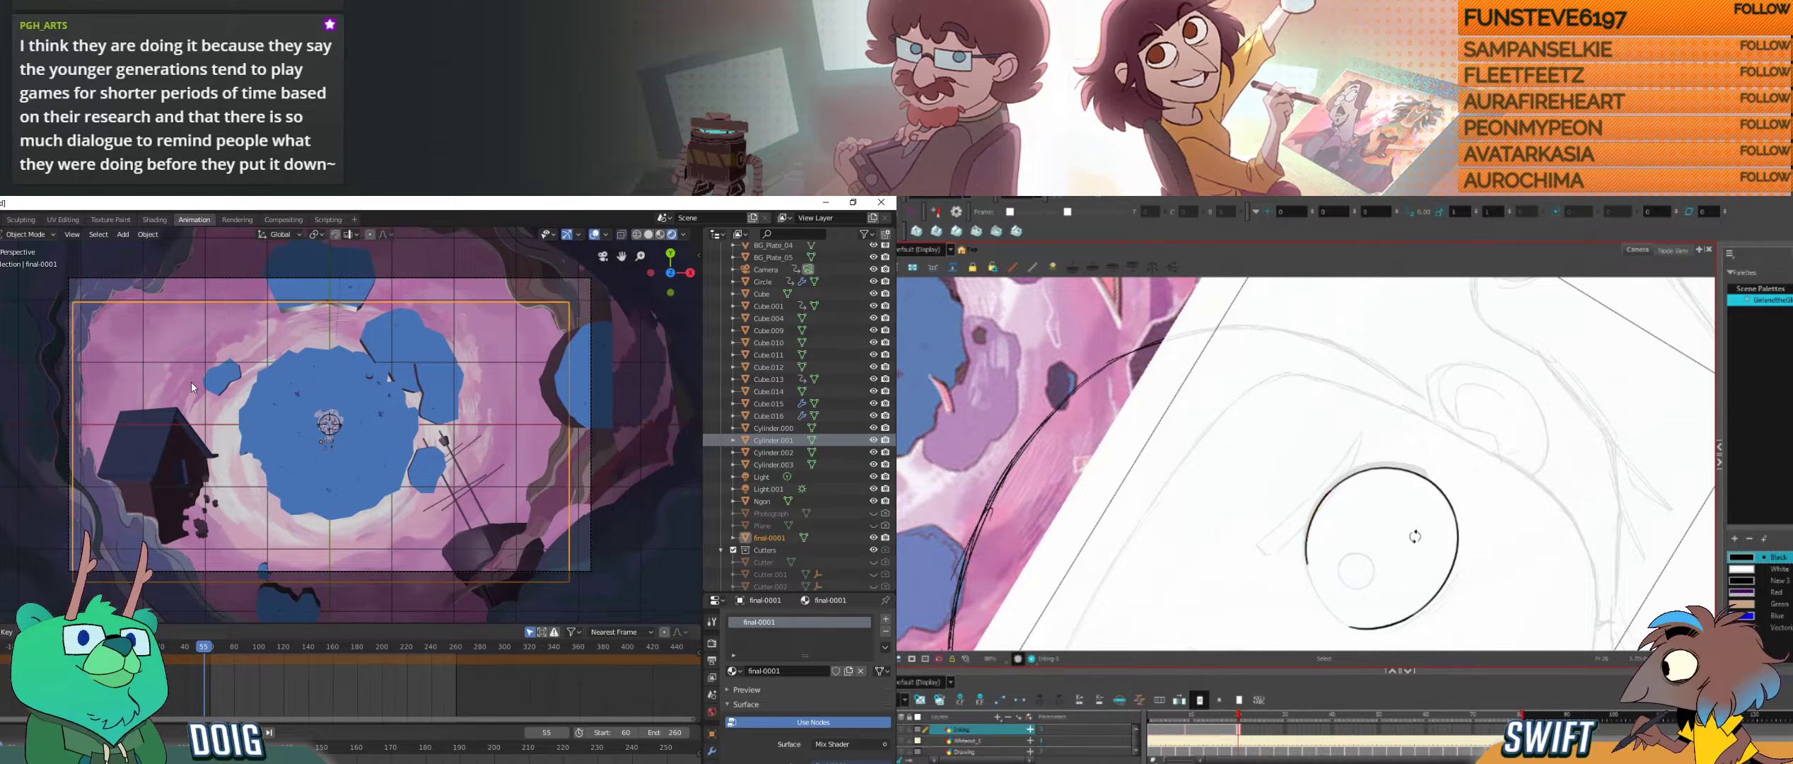
Step: Close the last gap in the round eye outline, clean up the join, and scrub the Blender timeline forward
drag(1413, 536, 1352, 584)
drag(1352, 584, 1435, 535)
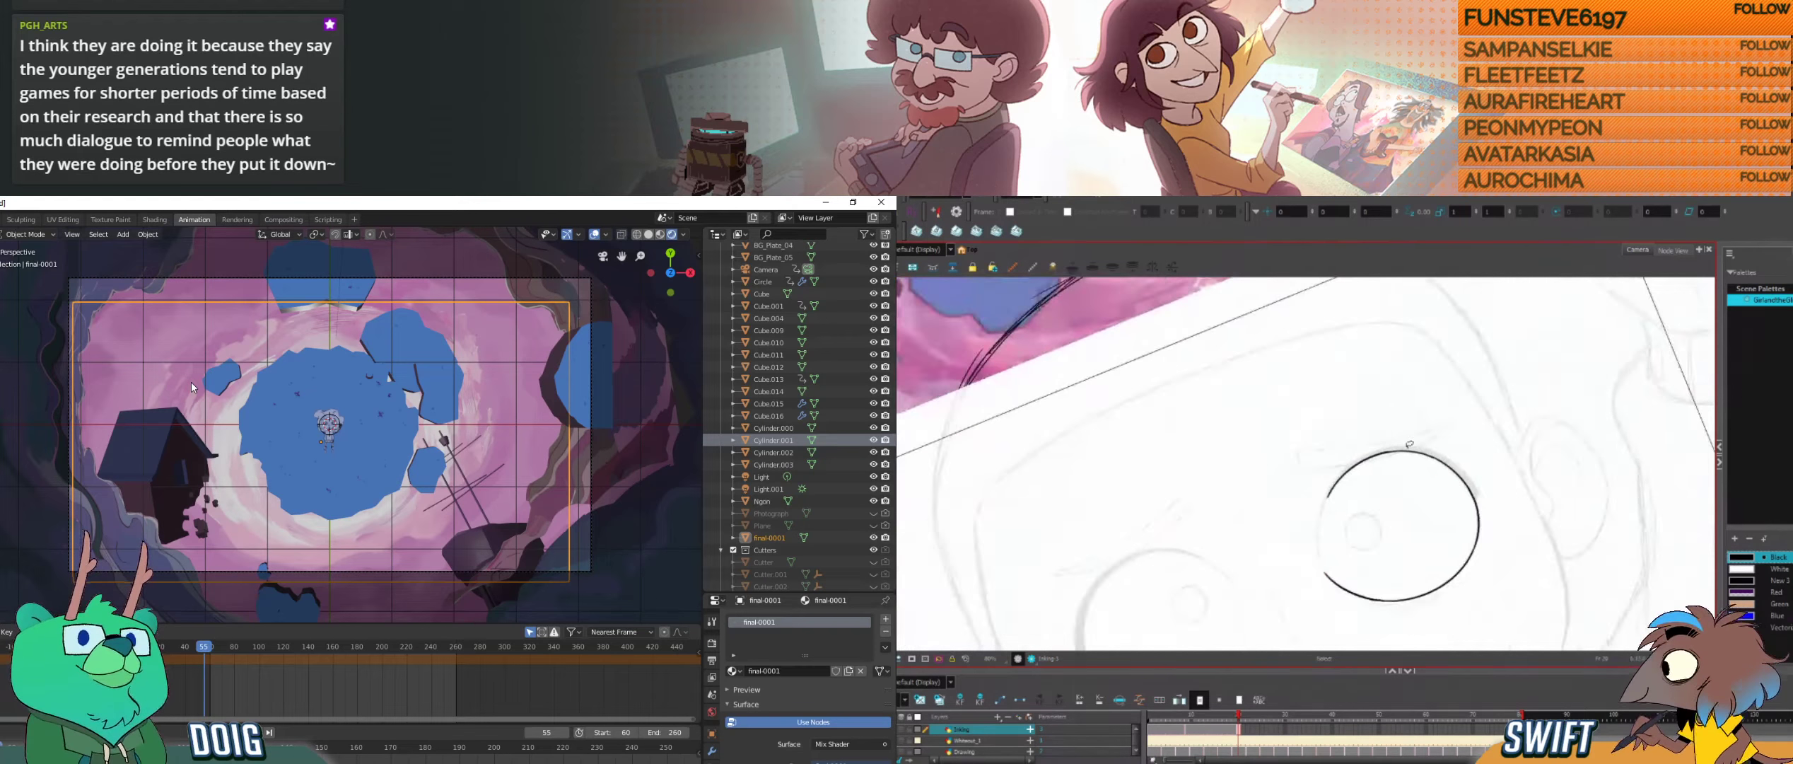
key(alt+b)
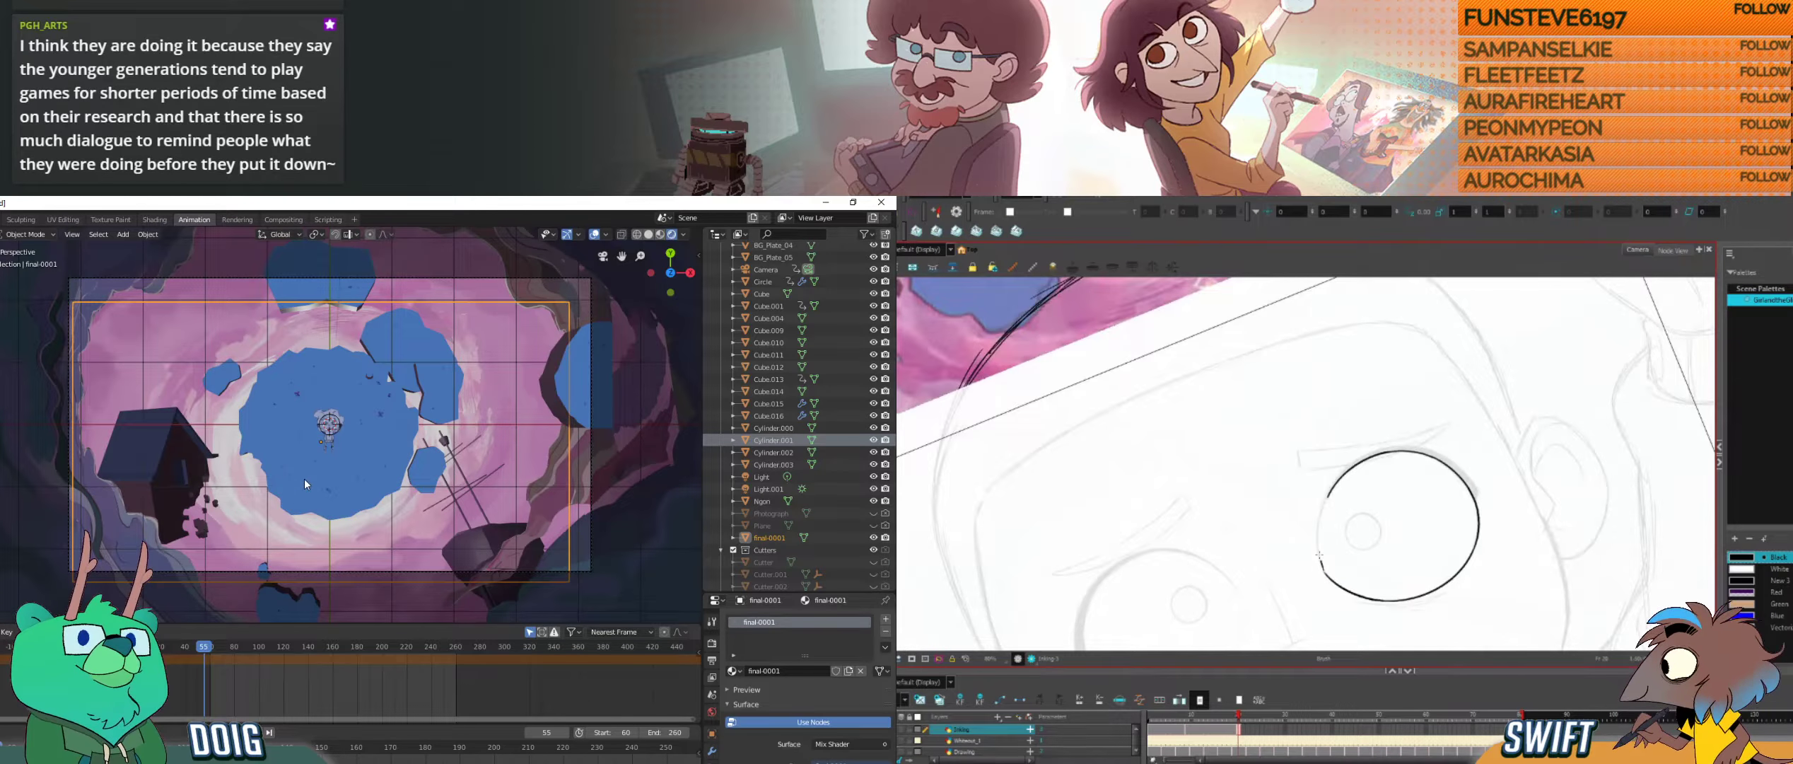
mouse_move(1324, 569)
mouse_down()
mouse_move(1329, 488)
mouse_move(1393, 448)
mouse_up()
key(alt+s)
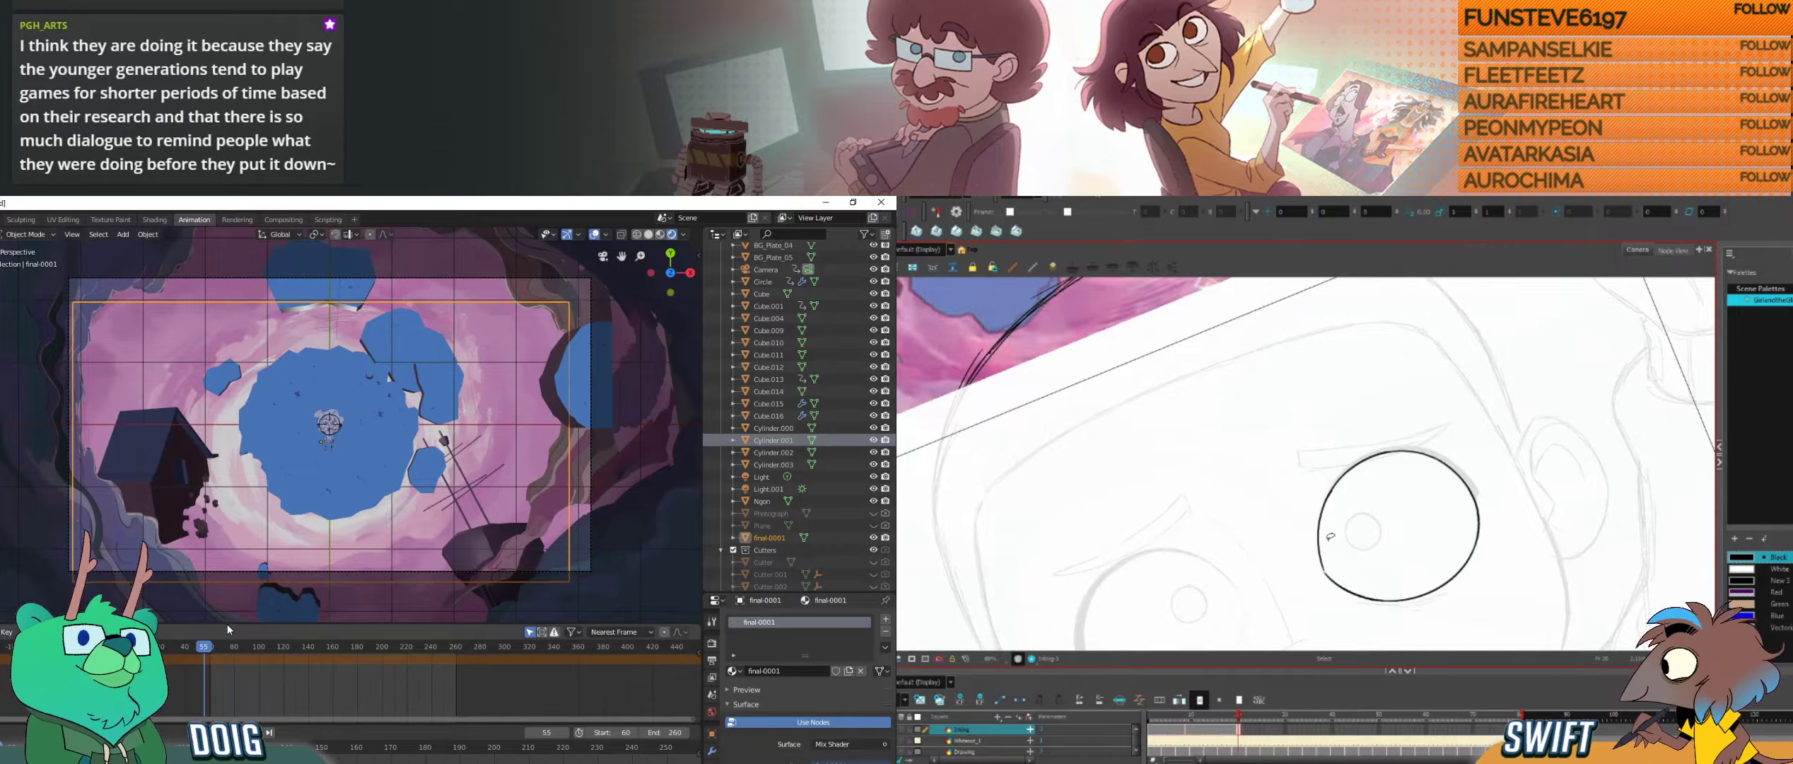
click(1321, 535)
mouse_move(239, 647)
mouse_down()
mouse_move(414, 641)
mouse_move(205, 625)
mouse_move(397, 615)
mouse_up()
click(1333, 531)
Step: Switch to Photoshop and touch up the background plate's painted rock just below the hole at 33.3% zoom
key(alt+Tab)
drag(472, 556, 361, 481)
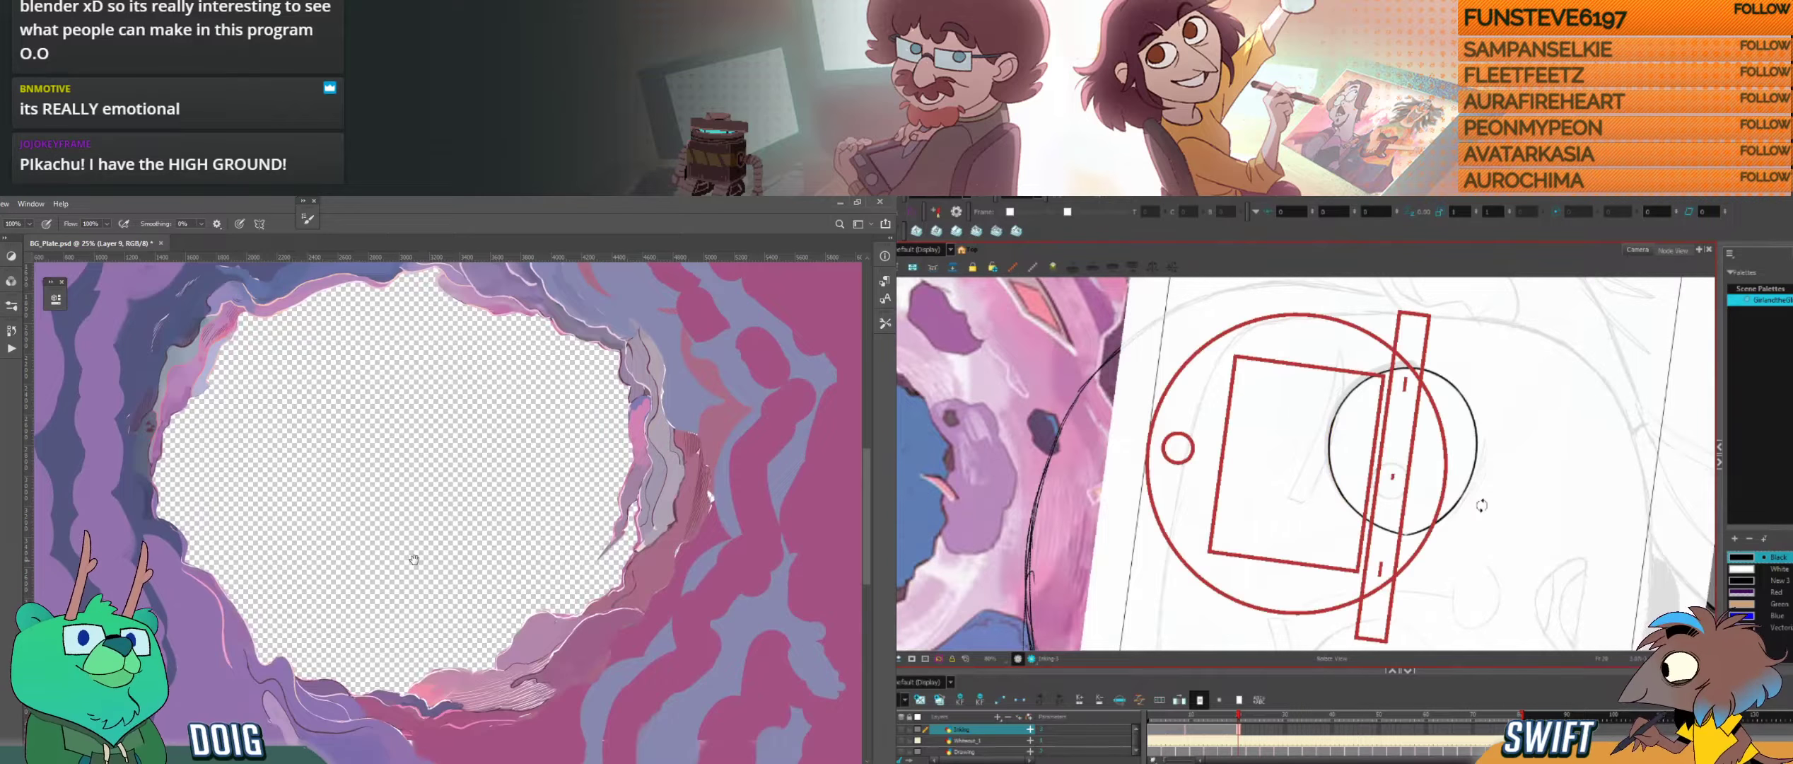
drag(423, 549, 308, 433)
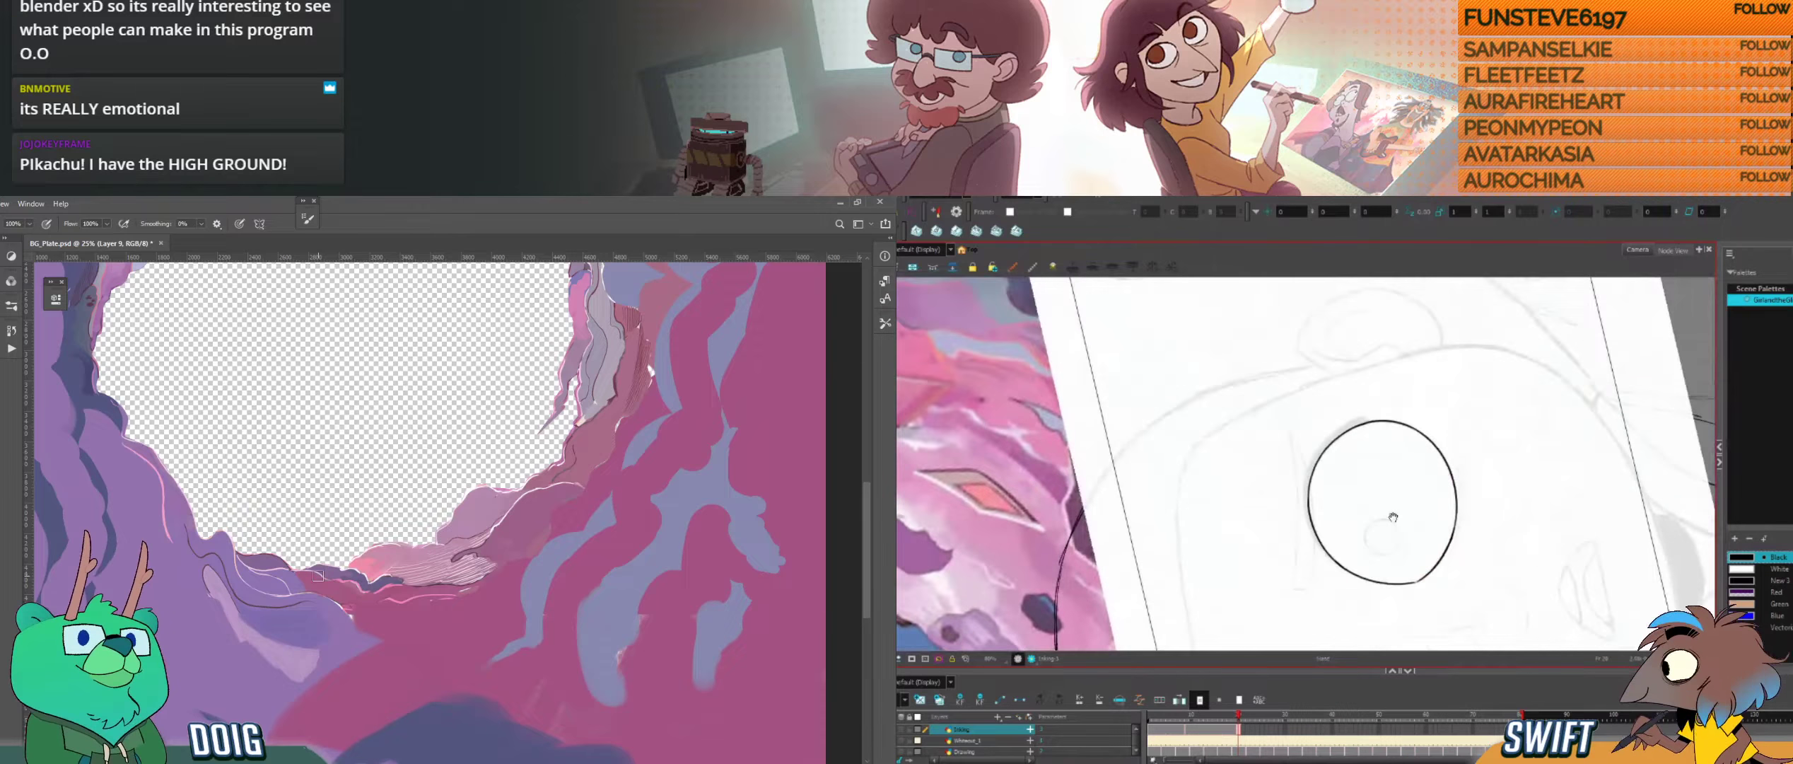
key(ctrl+plus)
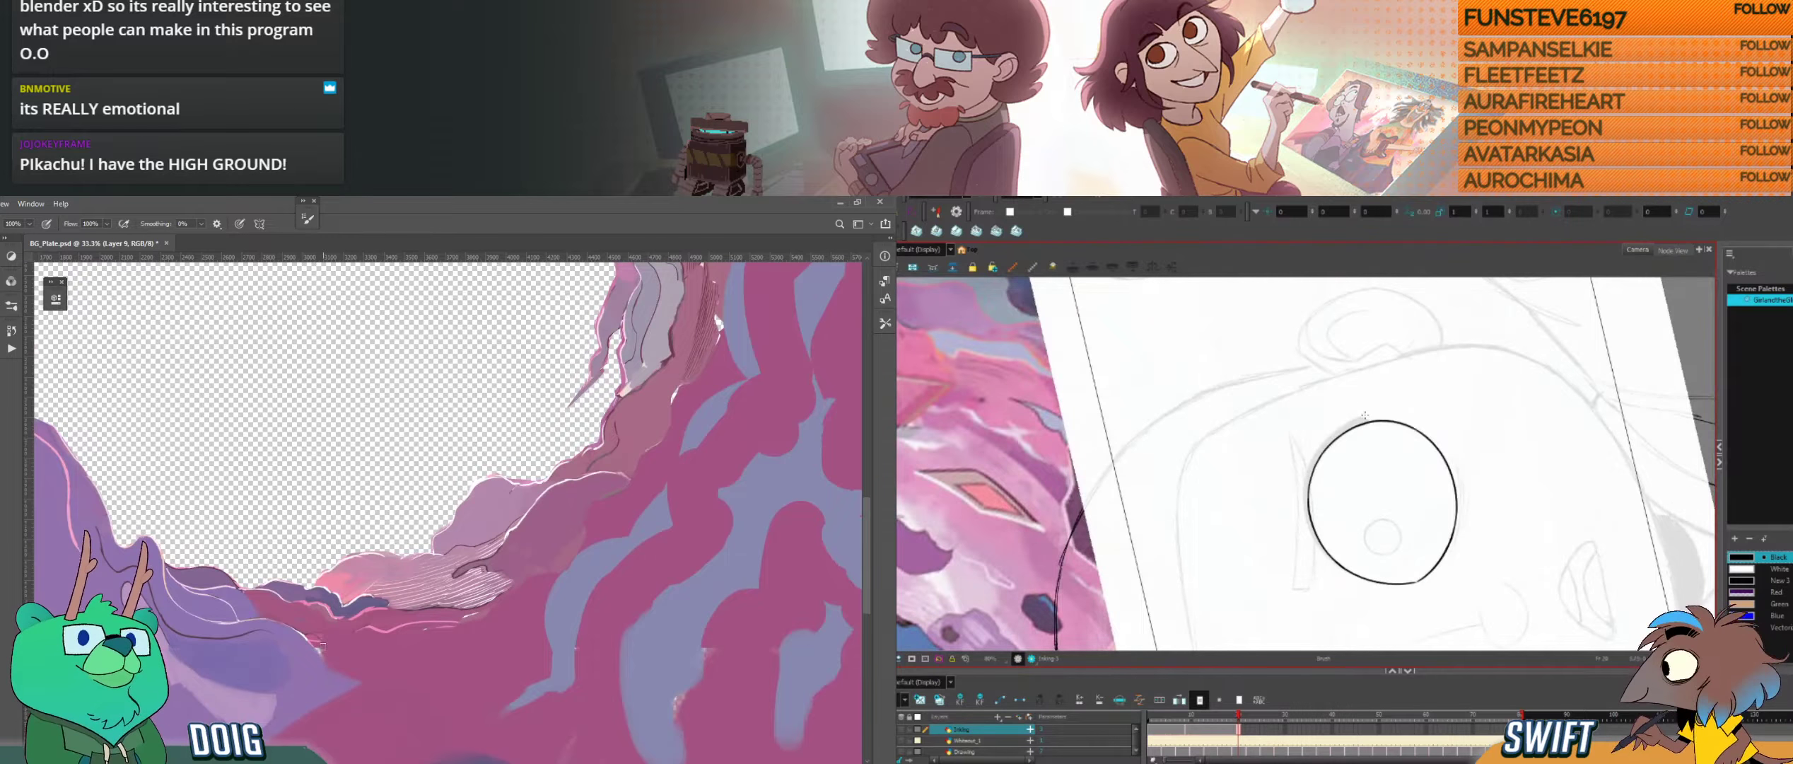
drag(321, 637, 318, 648)
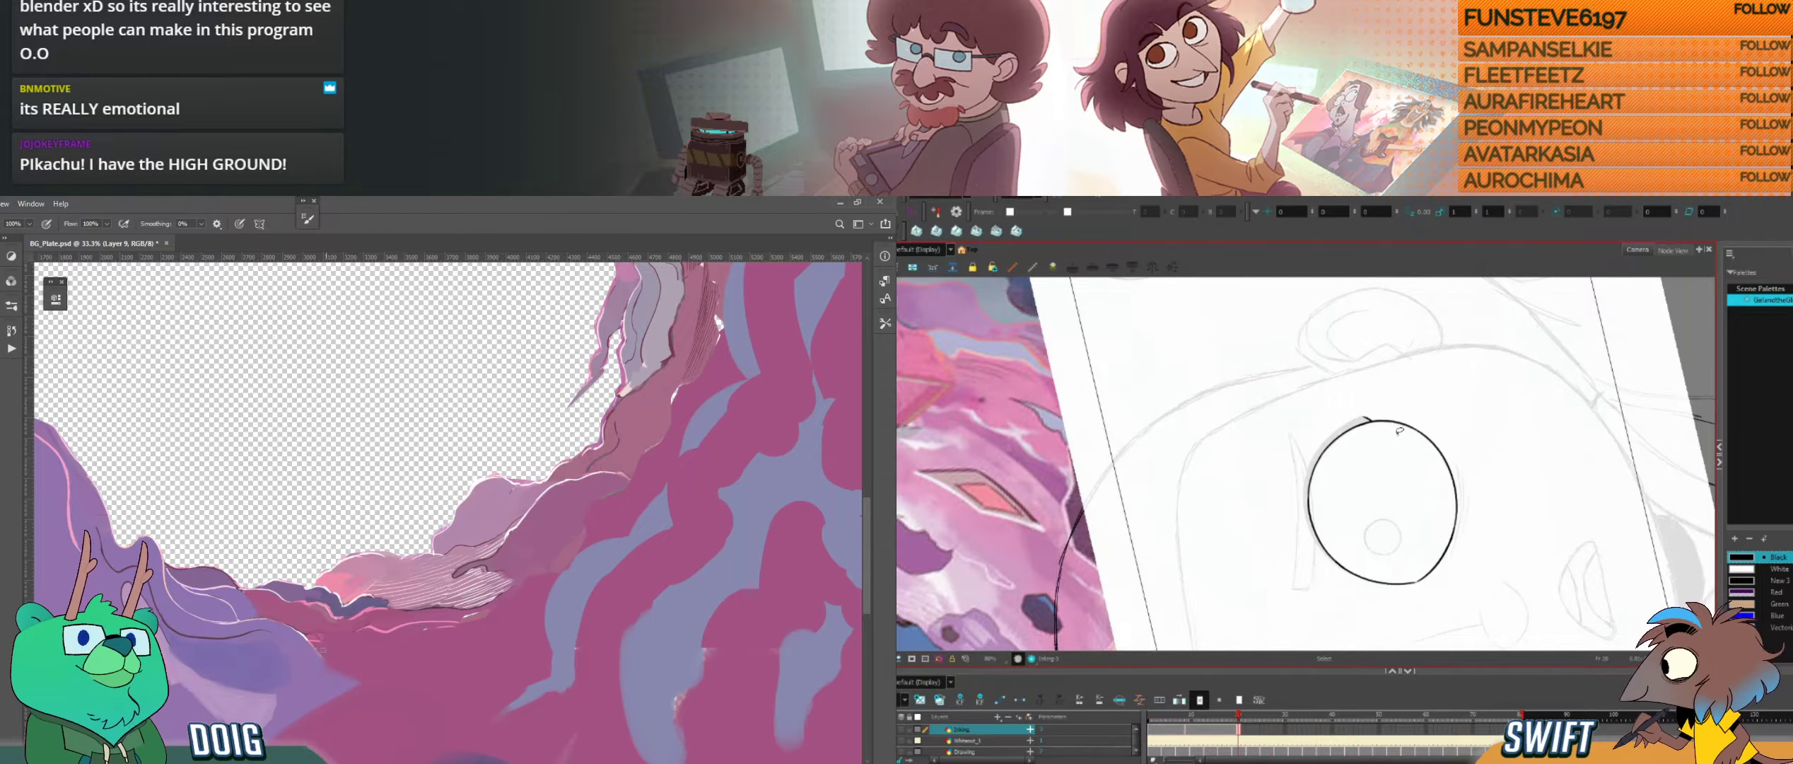
Step: Ink a second contour along the eye's upper outer edge in Harmony for the lash line, and delete its excess
key(ctrl+alt)
drag(1470, 460, 1468, 492)
drag(1280, 527, 1308, 593)
drag(1313, 463, 1356, 445)
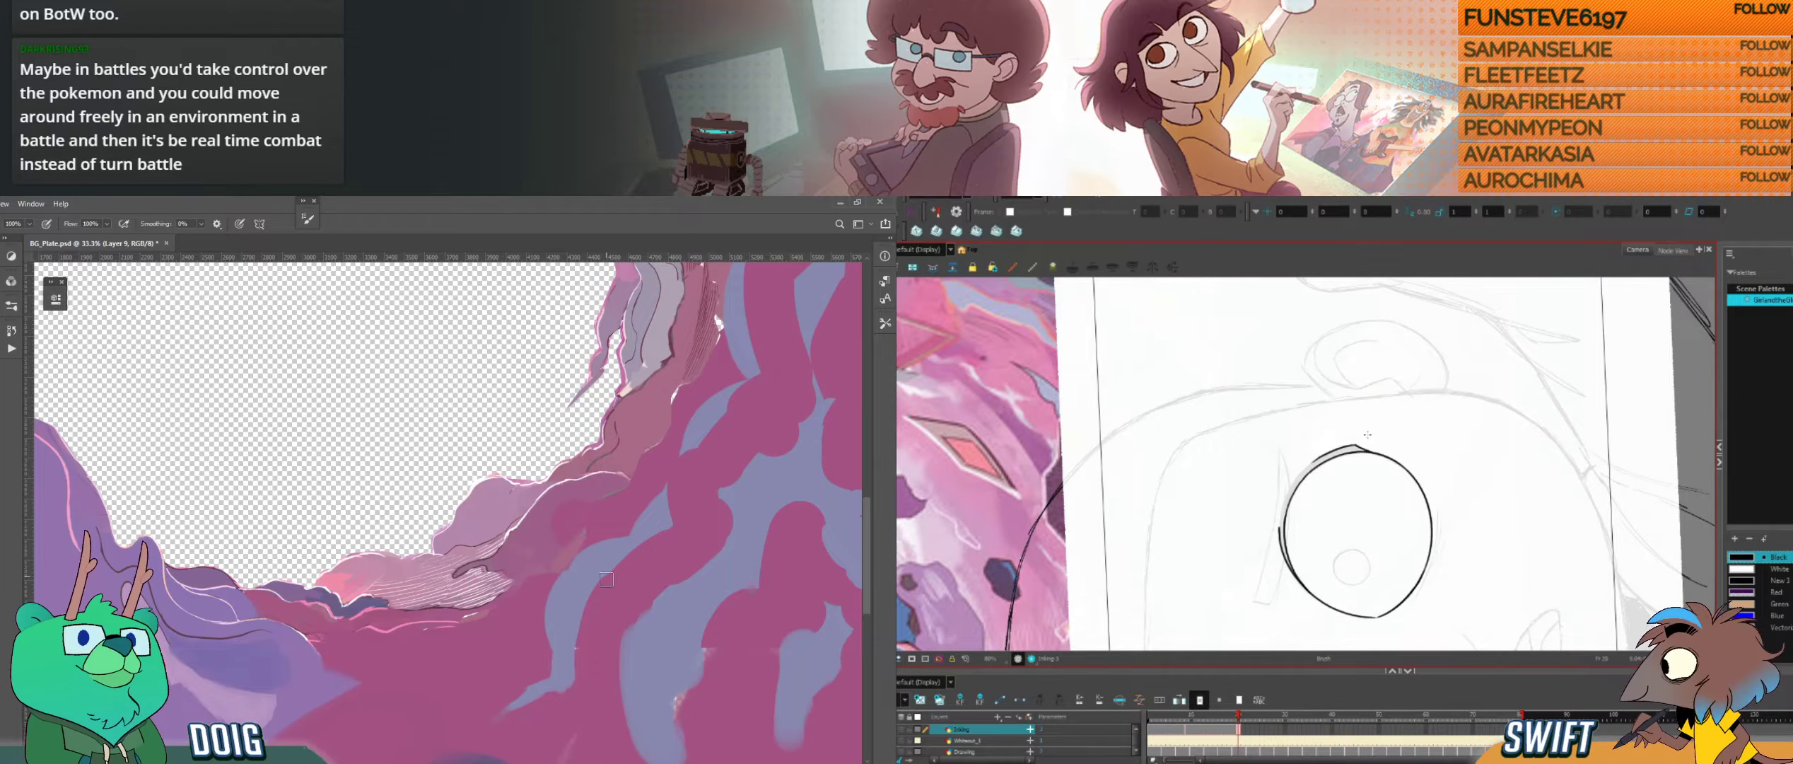
click(1310, 495)
key(Delete)
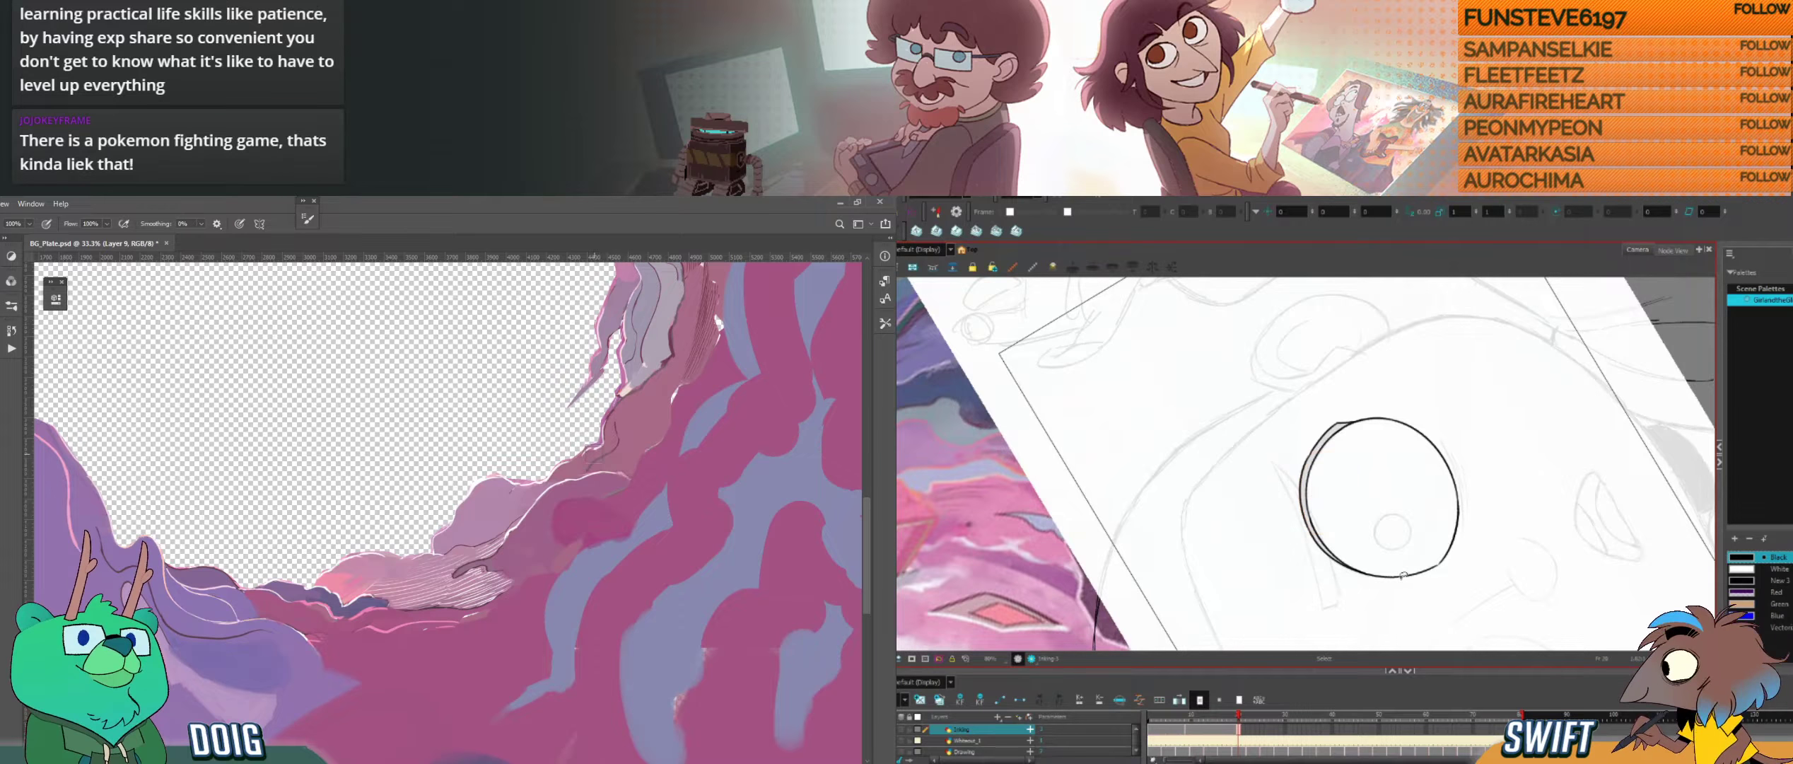
mouse_move(1404, 425)
mouse_down()
mouse_move(1390, 528)
mouse_move(1368, 524)
mouse_up()
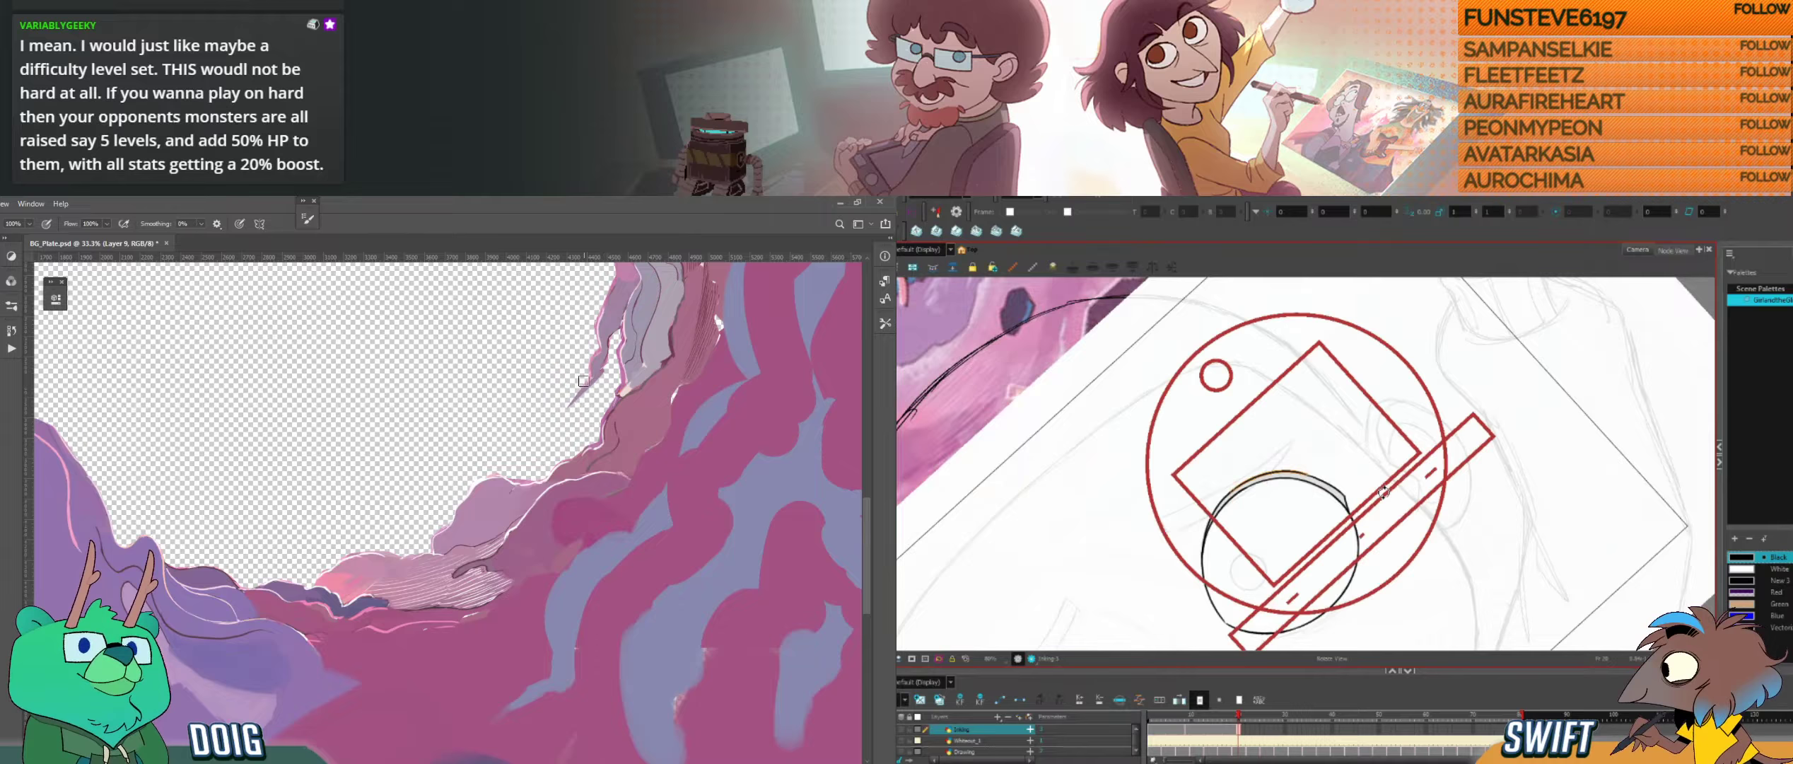
drag(1379, 479, 1372, 497)
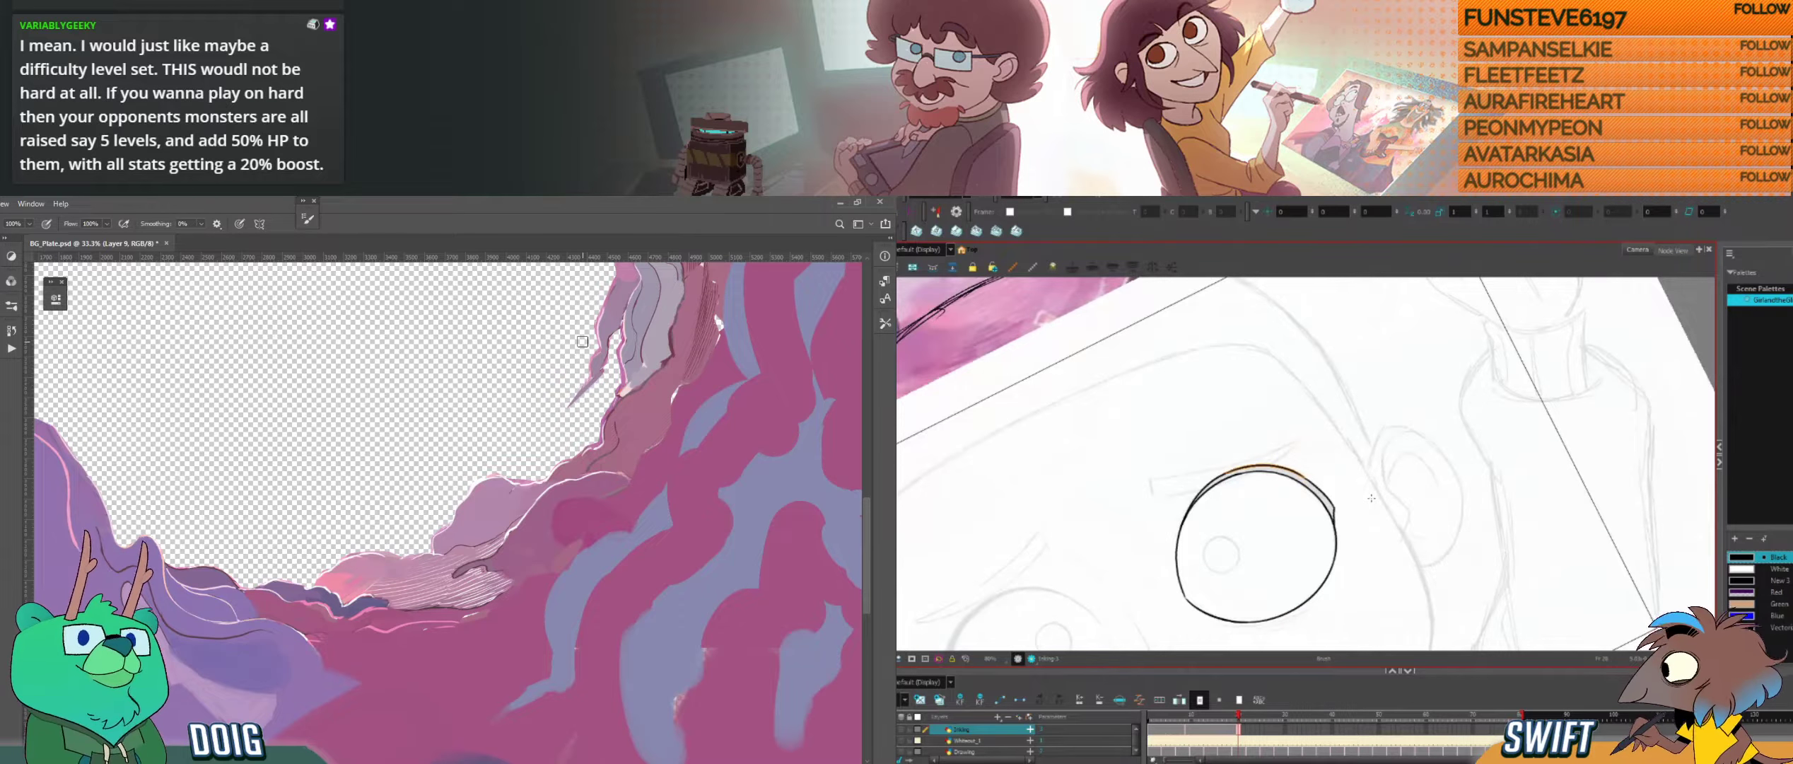
drag(1306, 403, 1386, 341)
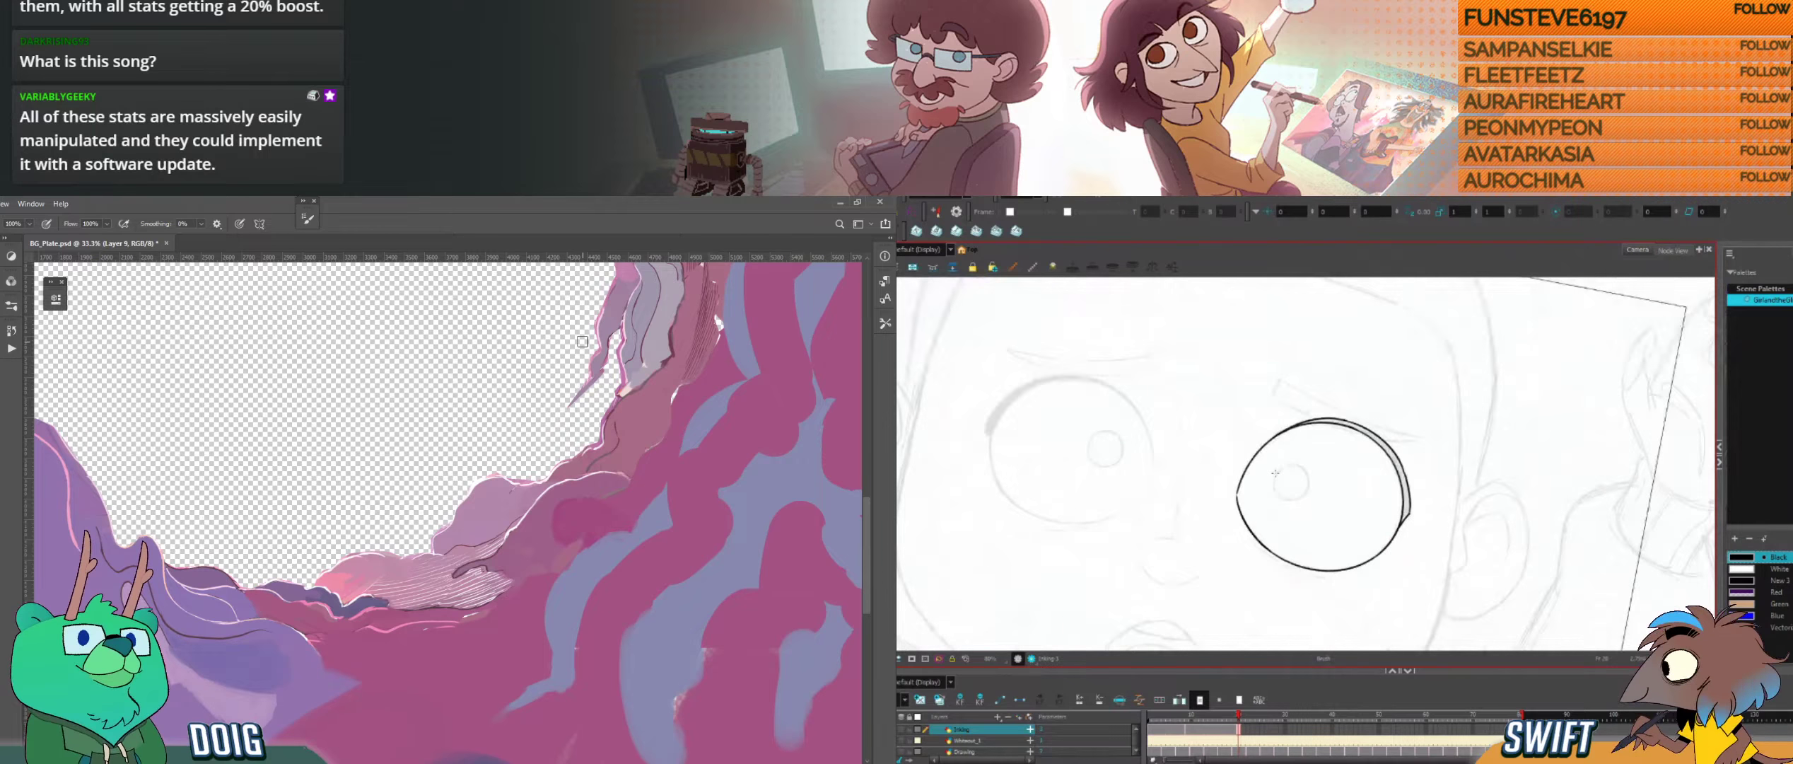
Step: Try several strokes for the small pupil's outline inside the inked eye, undoing the misplaced ones
drag(1275, 473, 1282, 500)
key(ctrl+z)
drag(1290, 465, 1304, 489)
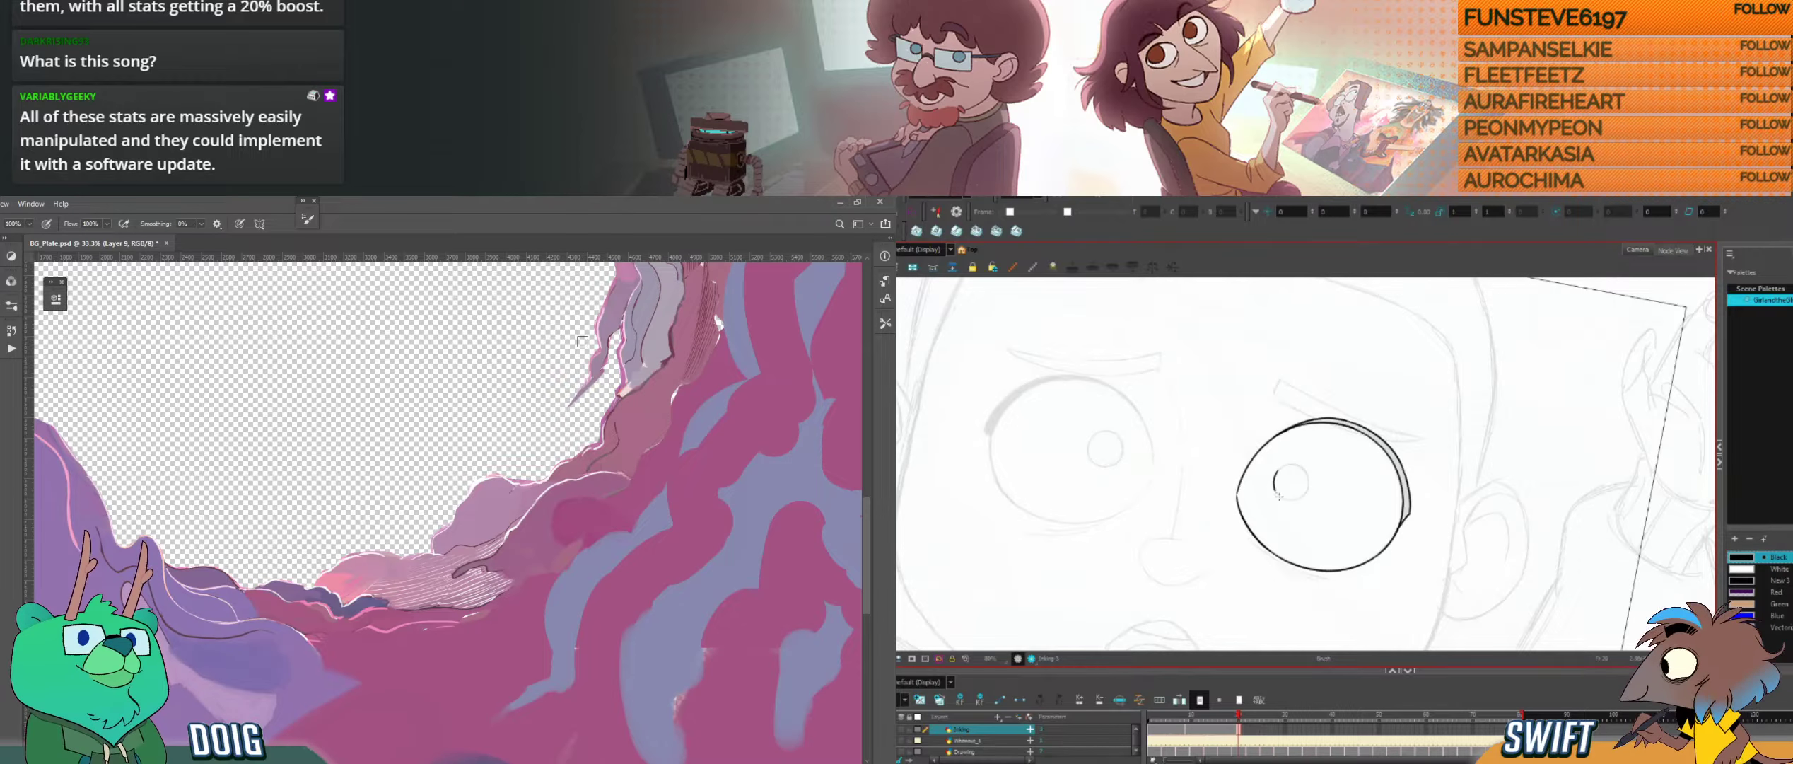
key(ctrl+z)
drag(1386, 452, 1356, 400)
drag(1288, 481, 1300, 497)
drag(1299, 496, 1320, 489)
key(ctrl+z)
key(ctrl+z)
key(ctrl+z)
key(ctrl+z)
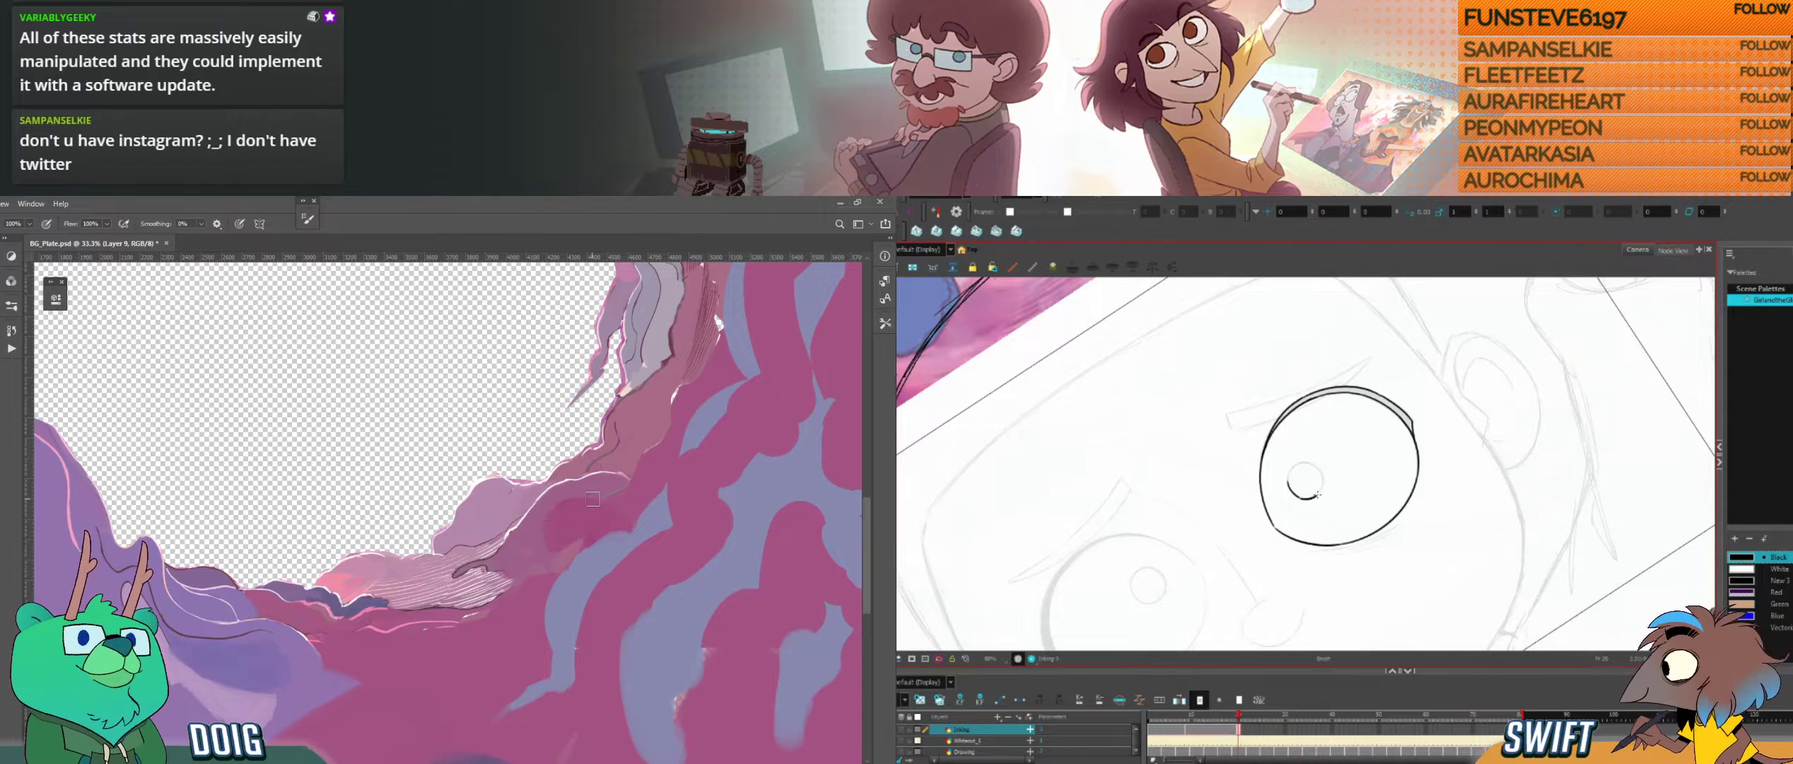
Step: Complete the small round pupil outline inside the inked eye and check its placement
key(ctrl+z)
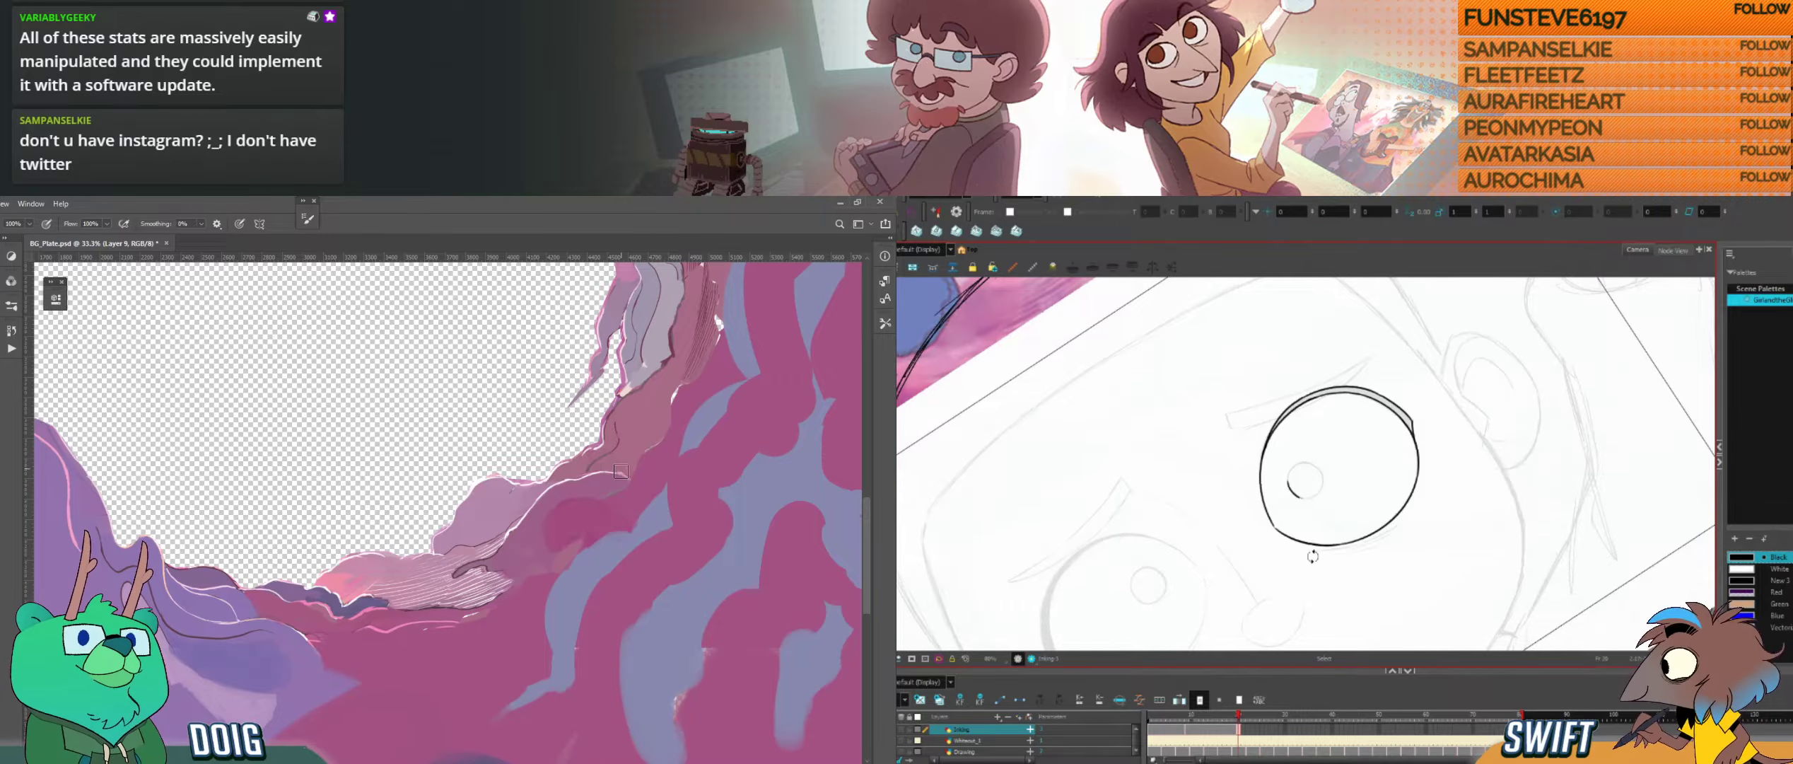
mouse_move(1313, 558)
mouse_down()
mouse_move(1355, 450)
mouse_move(1358, 482)
mouse_move(1311, 469)
mouse_move(1325, 490)
mouse_move(1345, 473)
mouse_up()
key(ctrl+z)
drag(1310, 477, 1319, 511)
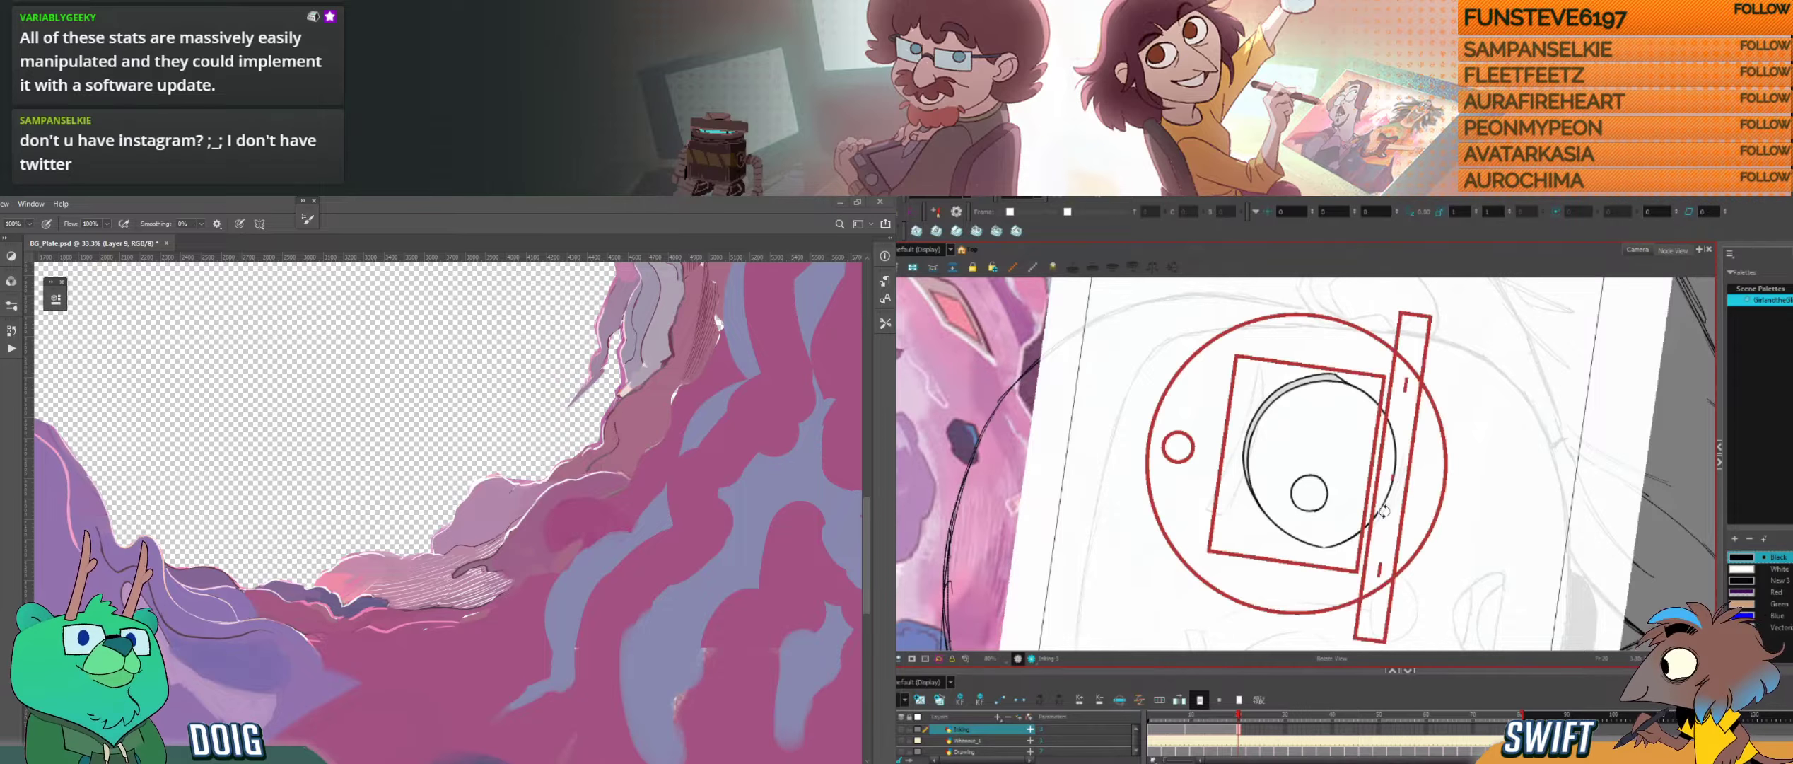
drag(1429, 492, 1268, 598)
click(1247, 479)
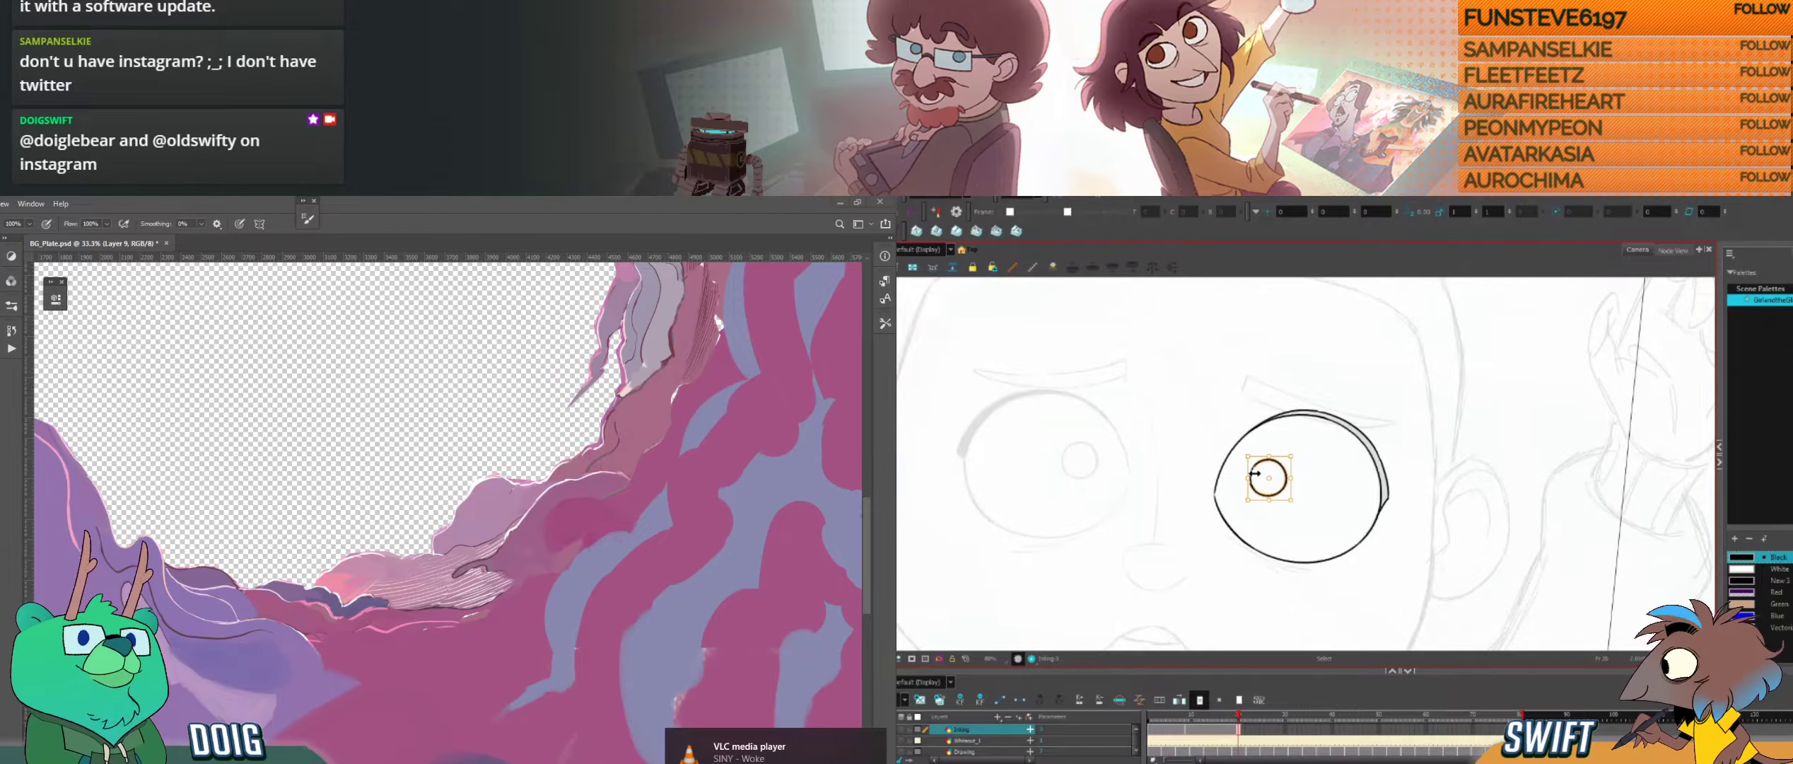
click(1305, 479)
Step: Ink the first arc of the other eye's pupil, undo the misplaced stroke, and inspect the hole's edge in Photoshop
drag(1228, 429, 1312, 458)
drag(1388, 545, 1351, 573)
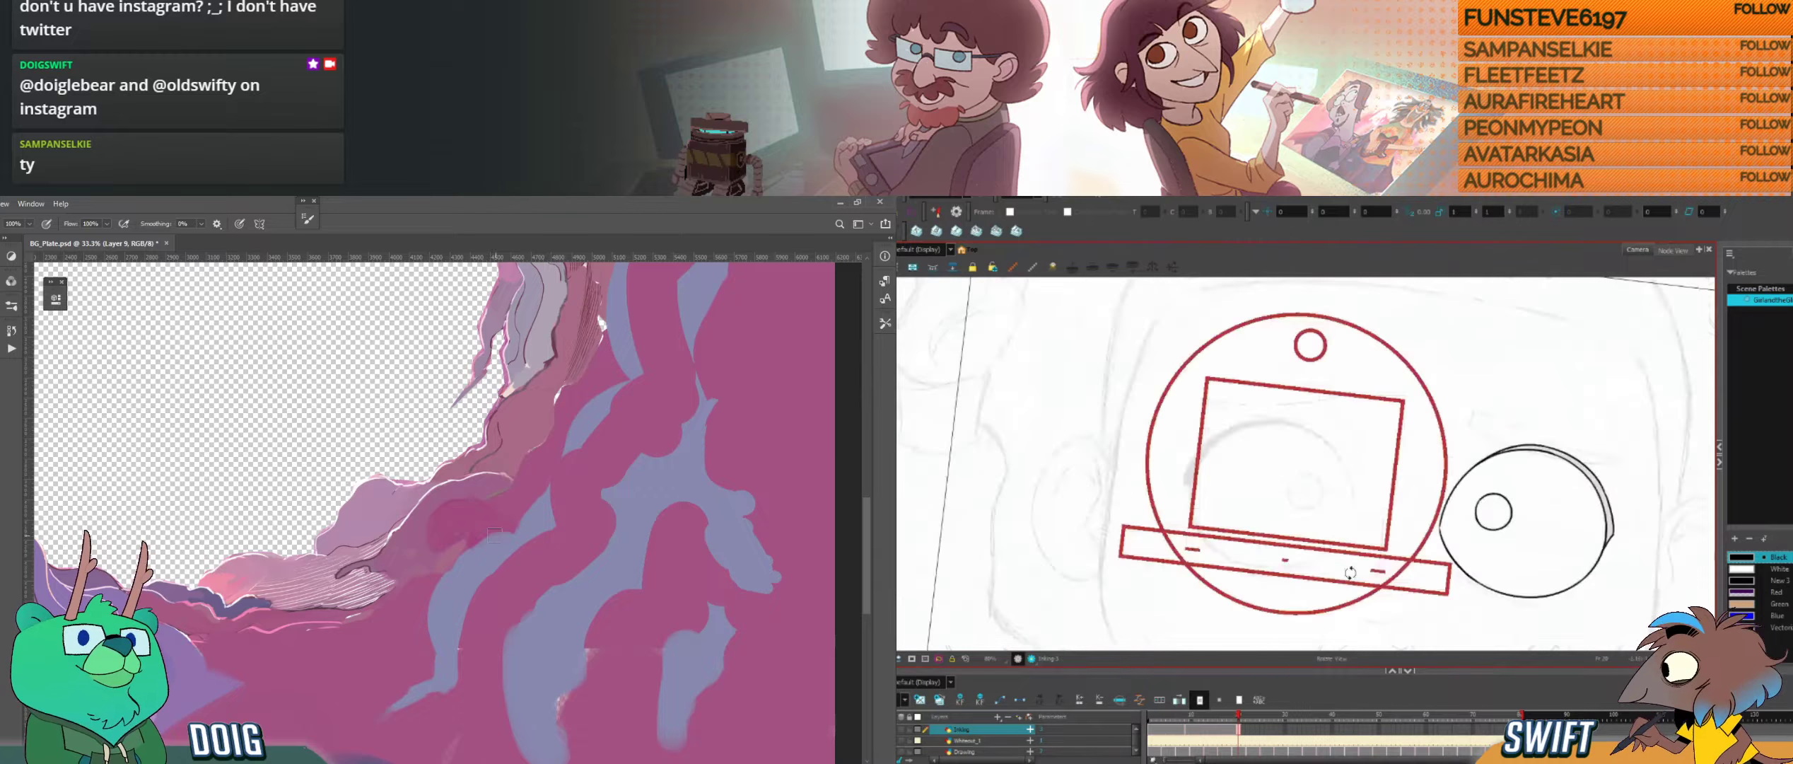
drag(1304, 487, 1314, 515)
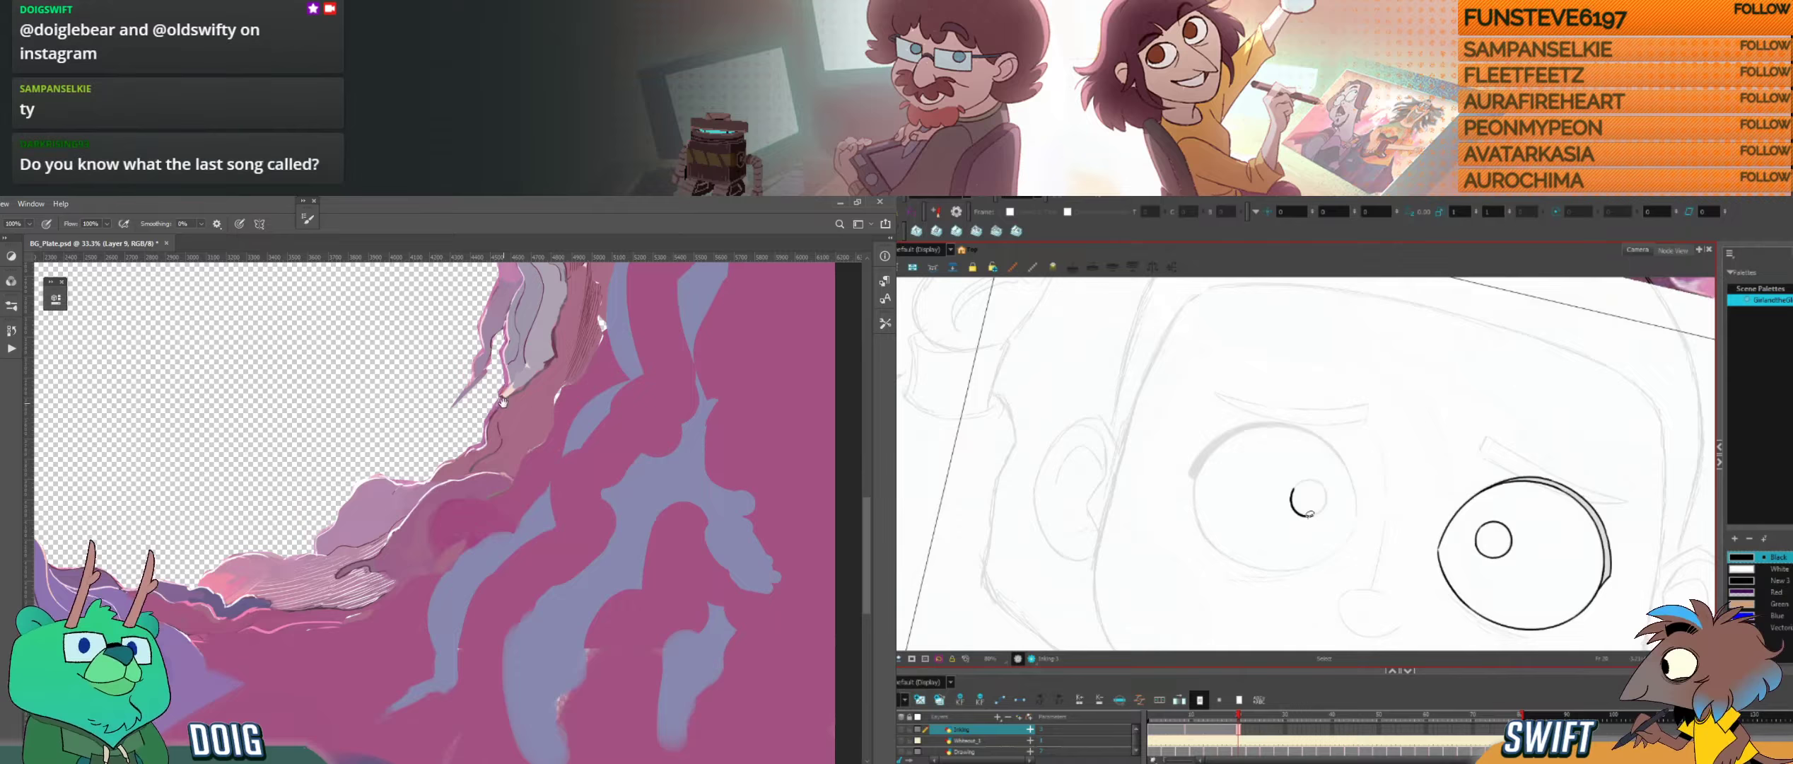
key(ctrl+alt)
drag(470, 362, 425, 404)
drag(1299, 534, 1313, 467)
key(ctrl+z)
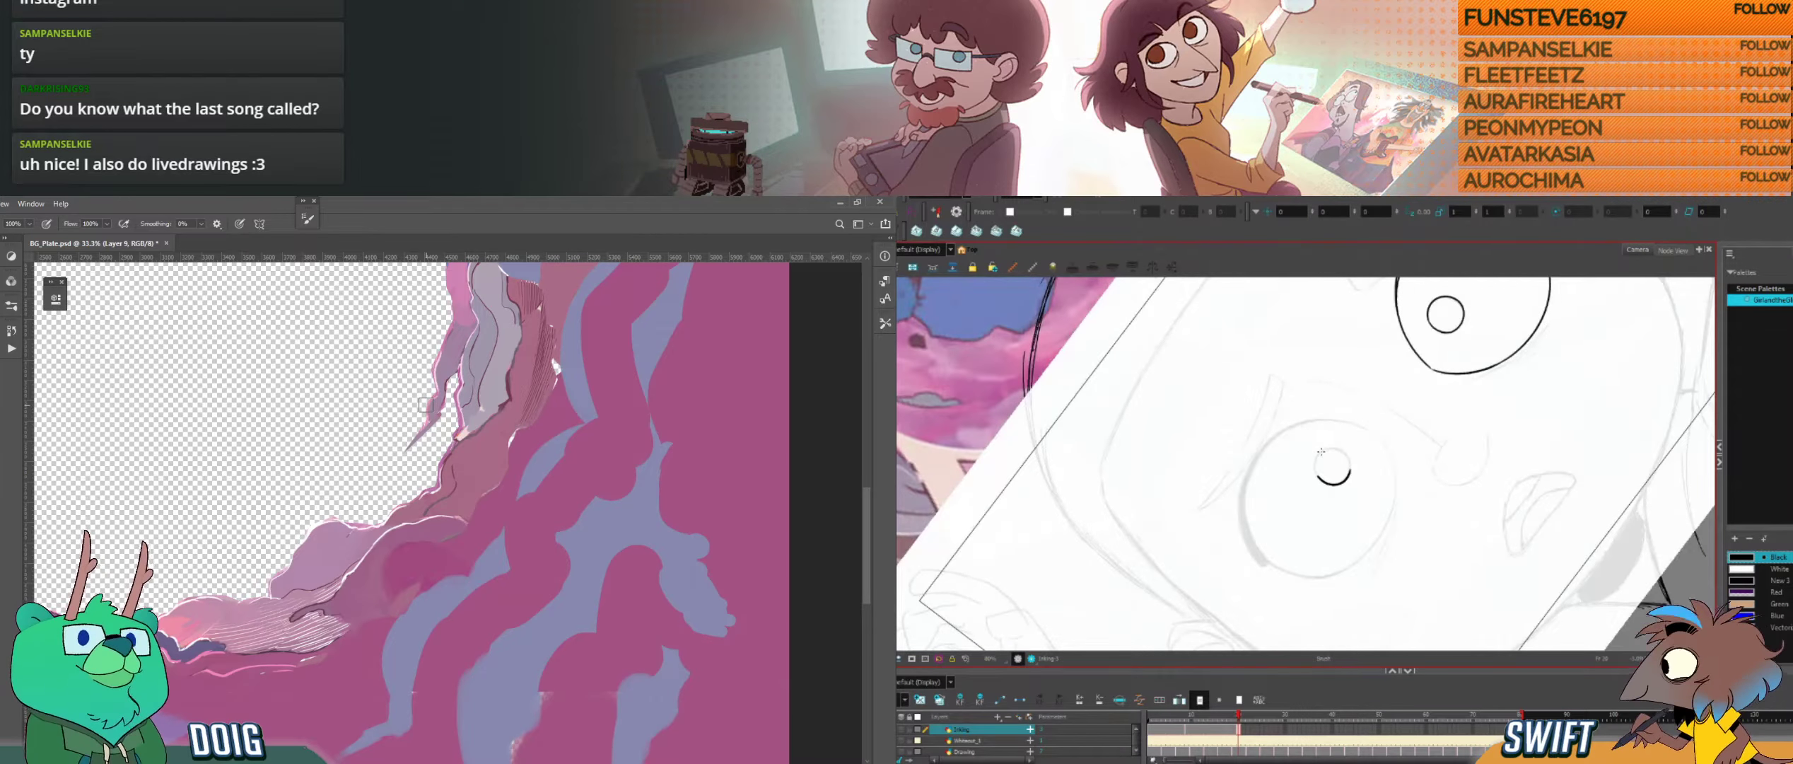
Step: Trim the other eye's pupil arc and ink the rest of its circle closed
key(alt+s)
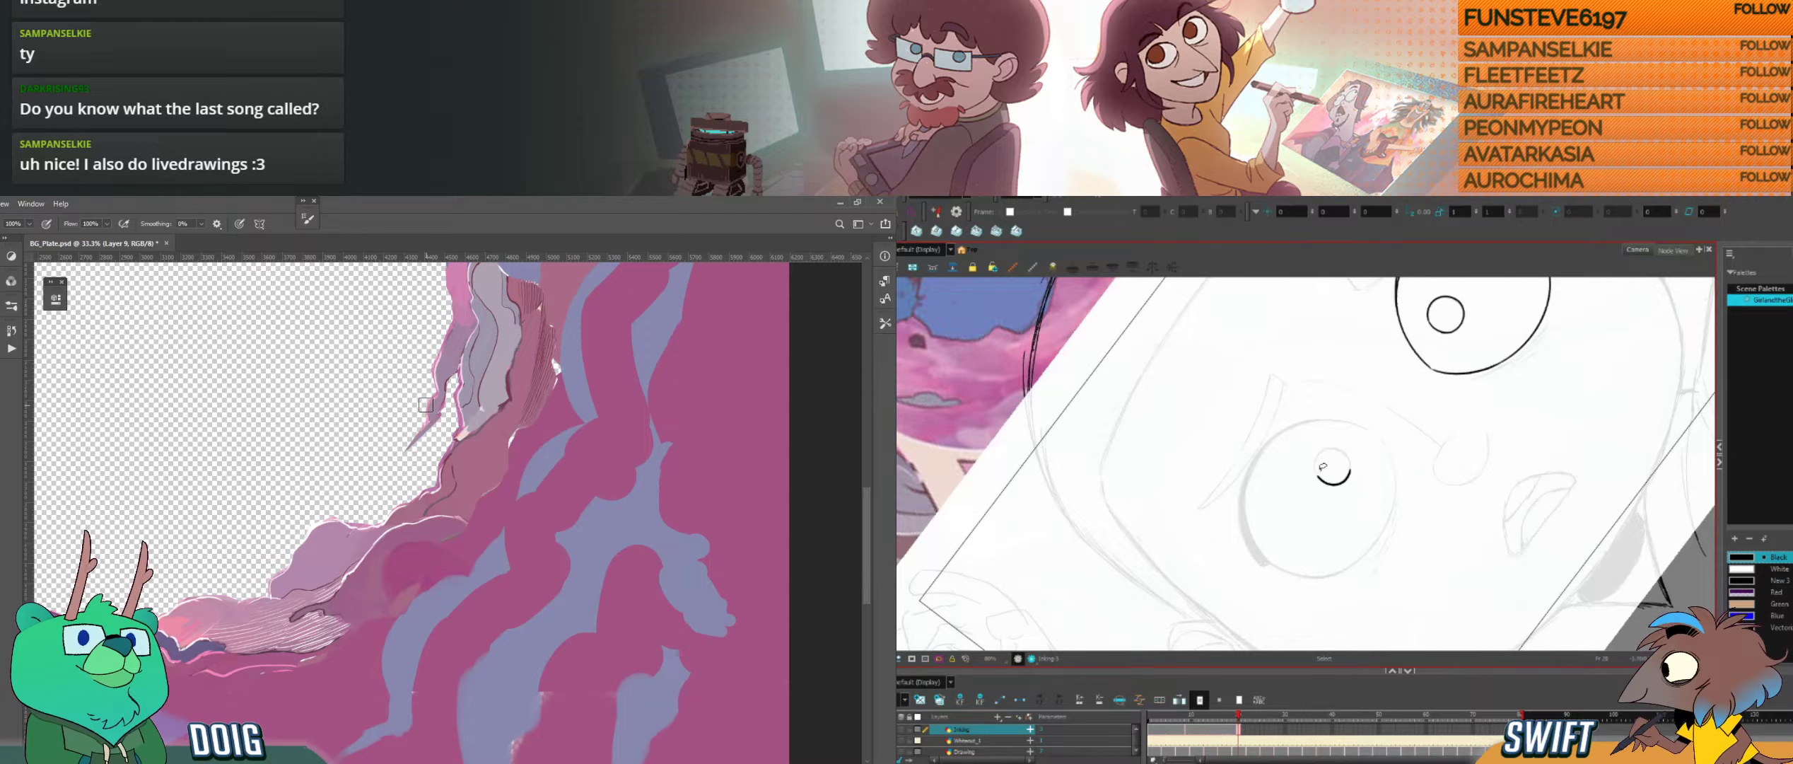
key(alt+b)
key(alt+s)
key(alt+b)
drag(1318, 475, 1351, 471)
drag(1451, 500, 1149, 520)
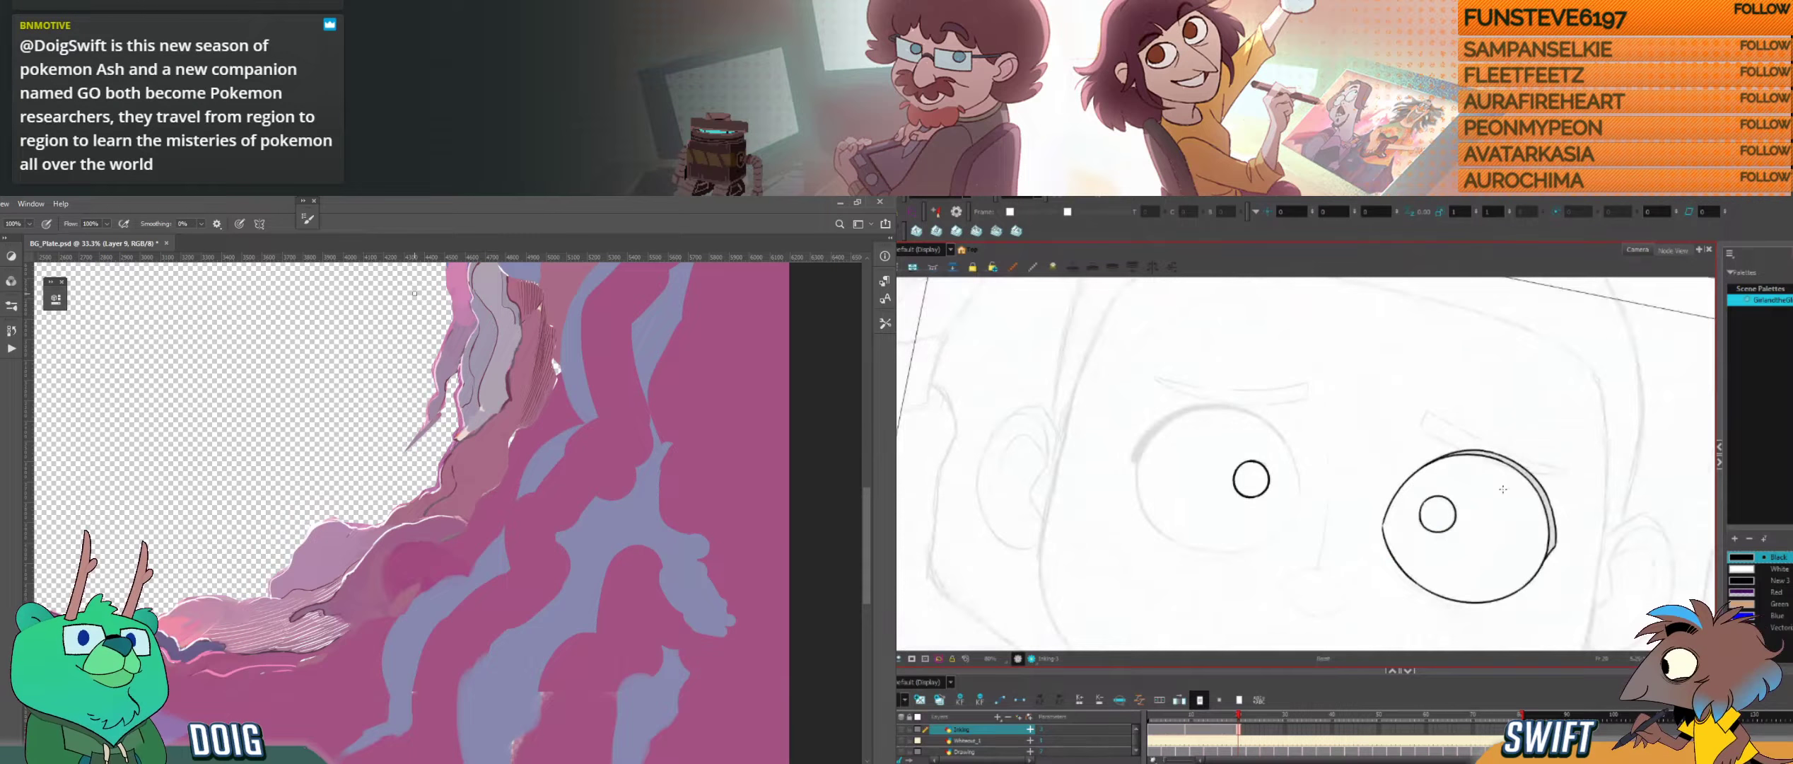
Step: Select the small inked pupil inside the sketched eye and fine-tune its placement
key(alt+s)
click(1266, 468)
drag(1277, 456, 1280, 454)
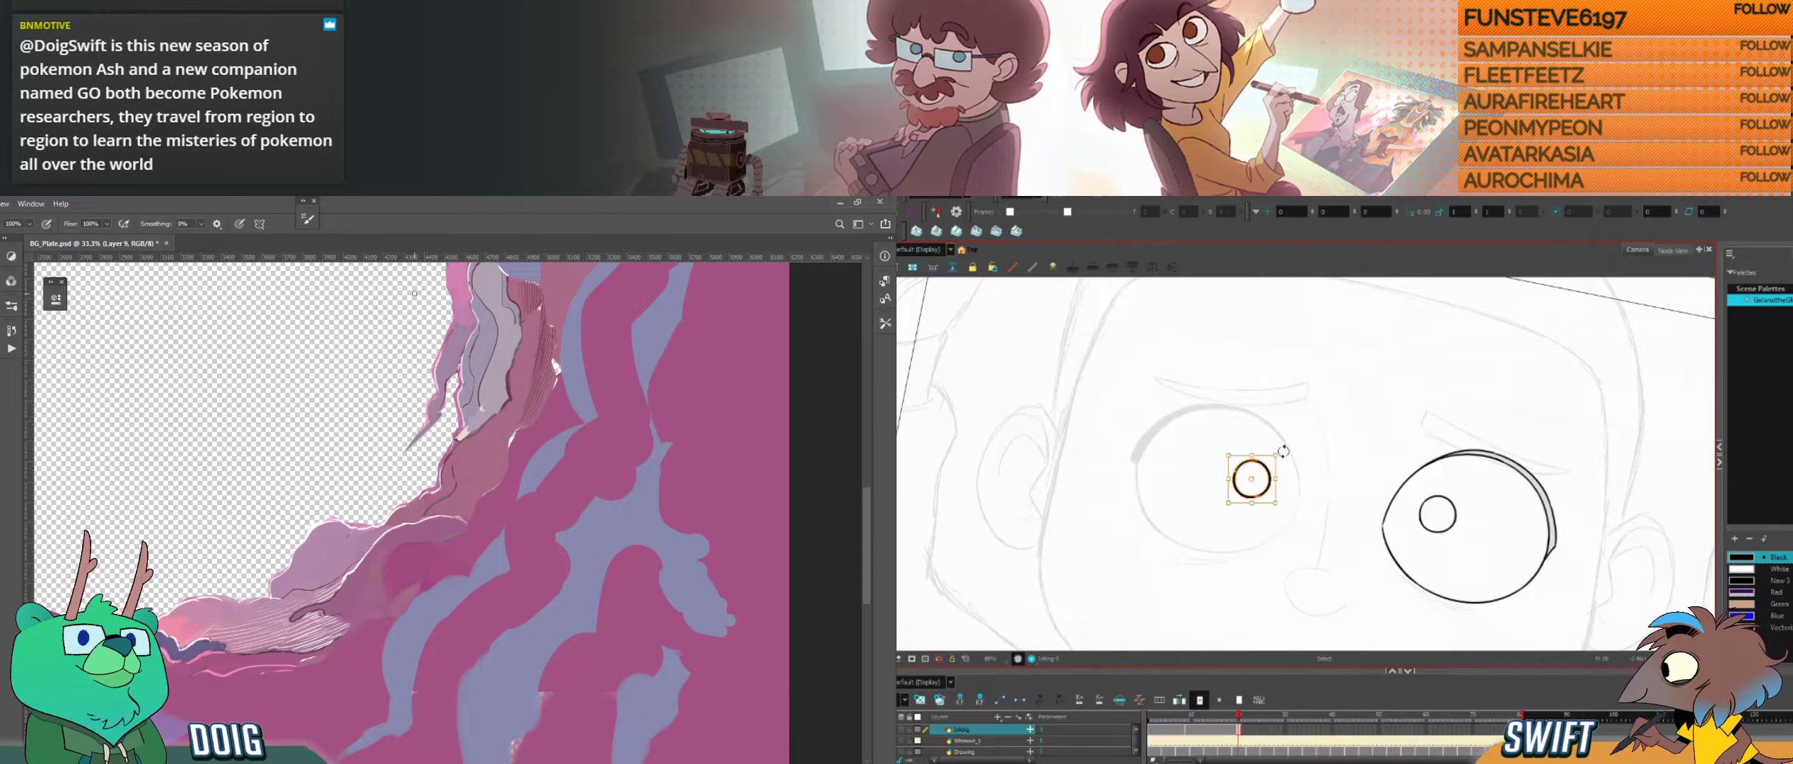
click(1354, 435)
key(alt+b)
drag(1504, 539, 1498, 520)
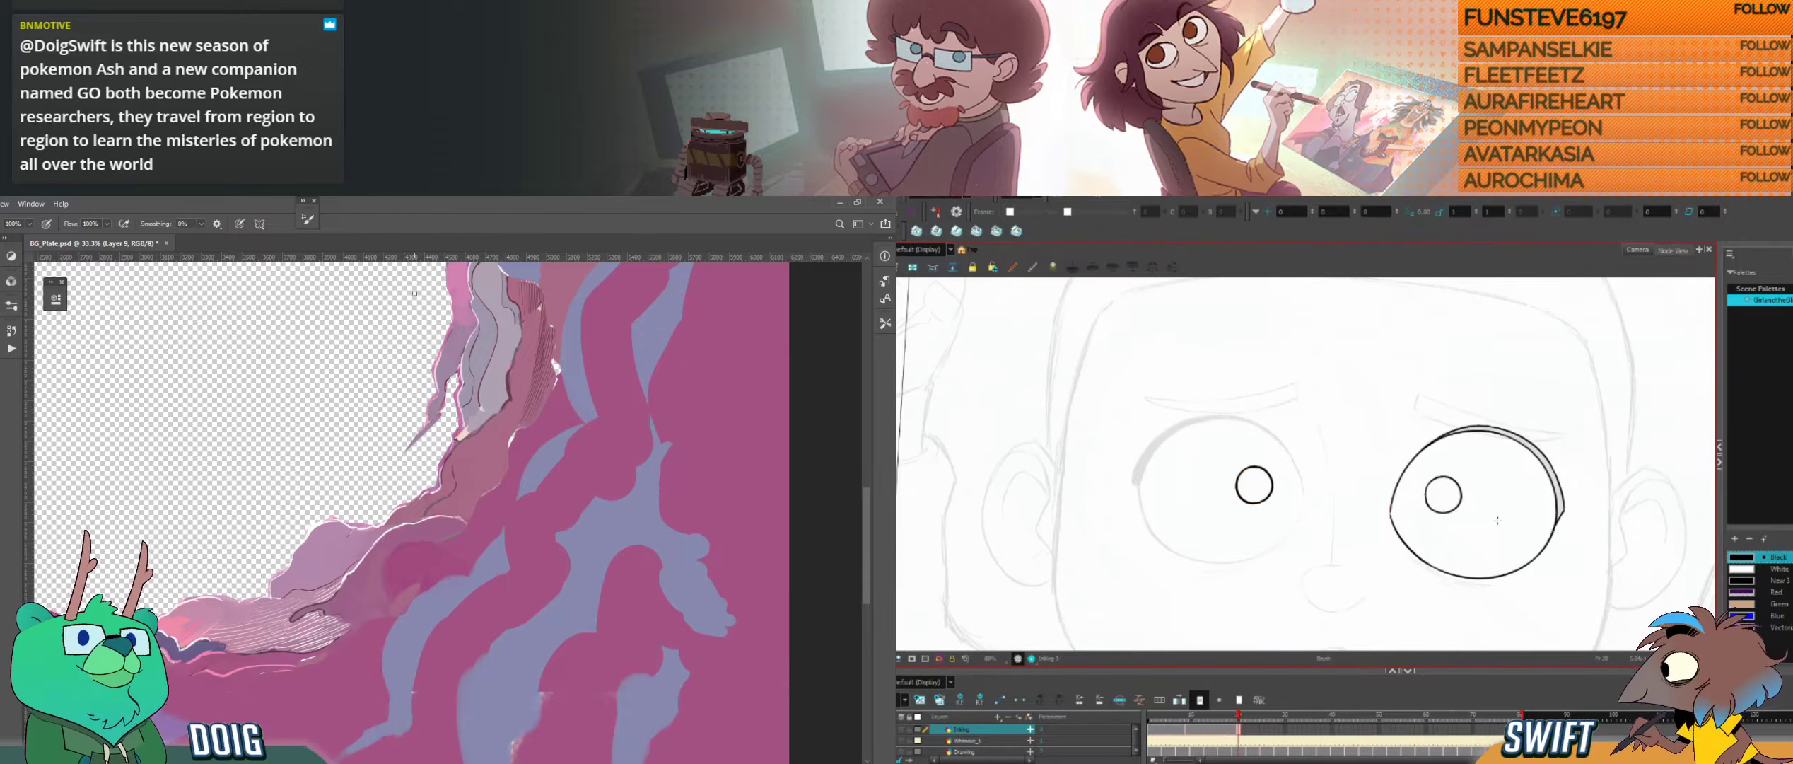
key(alt+s)
click(1248, 468)
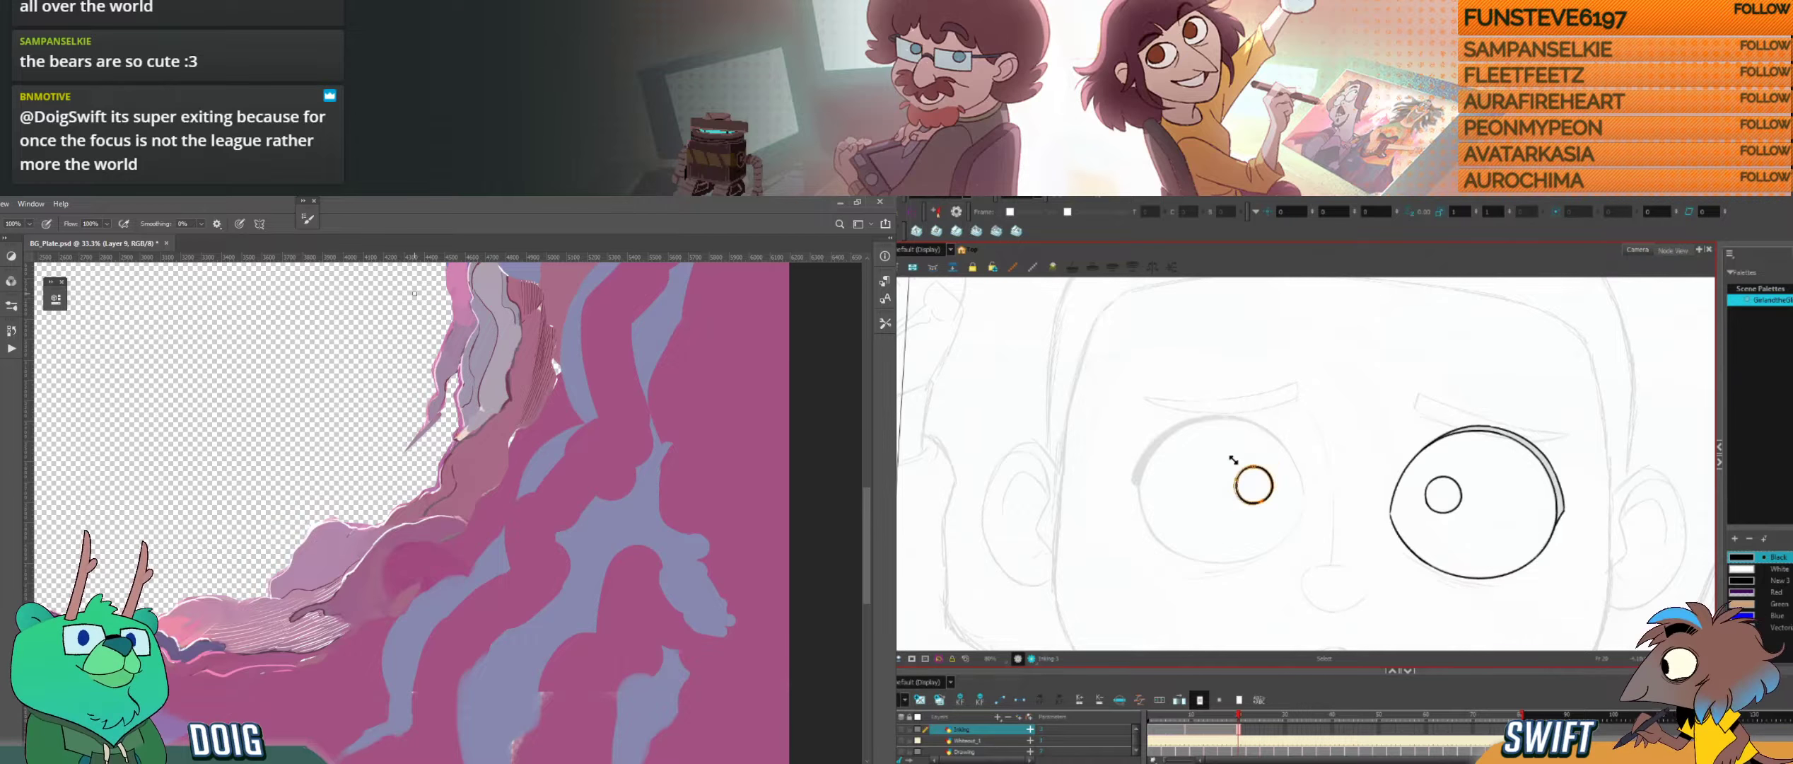
click(1324, 425)
Step: Ink the short upper curve of the nose bridge and try strokes below it, undoing the misplaced ones
key(ctrl+alt)
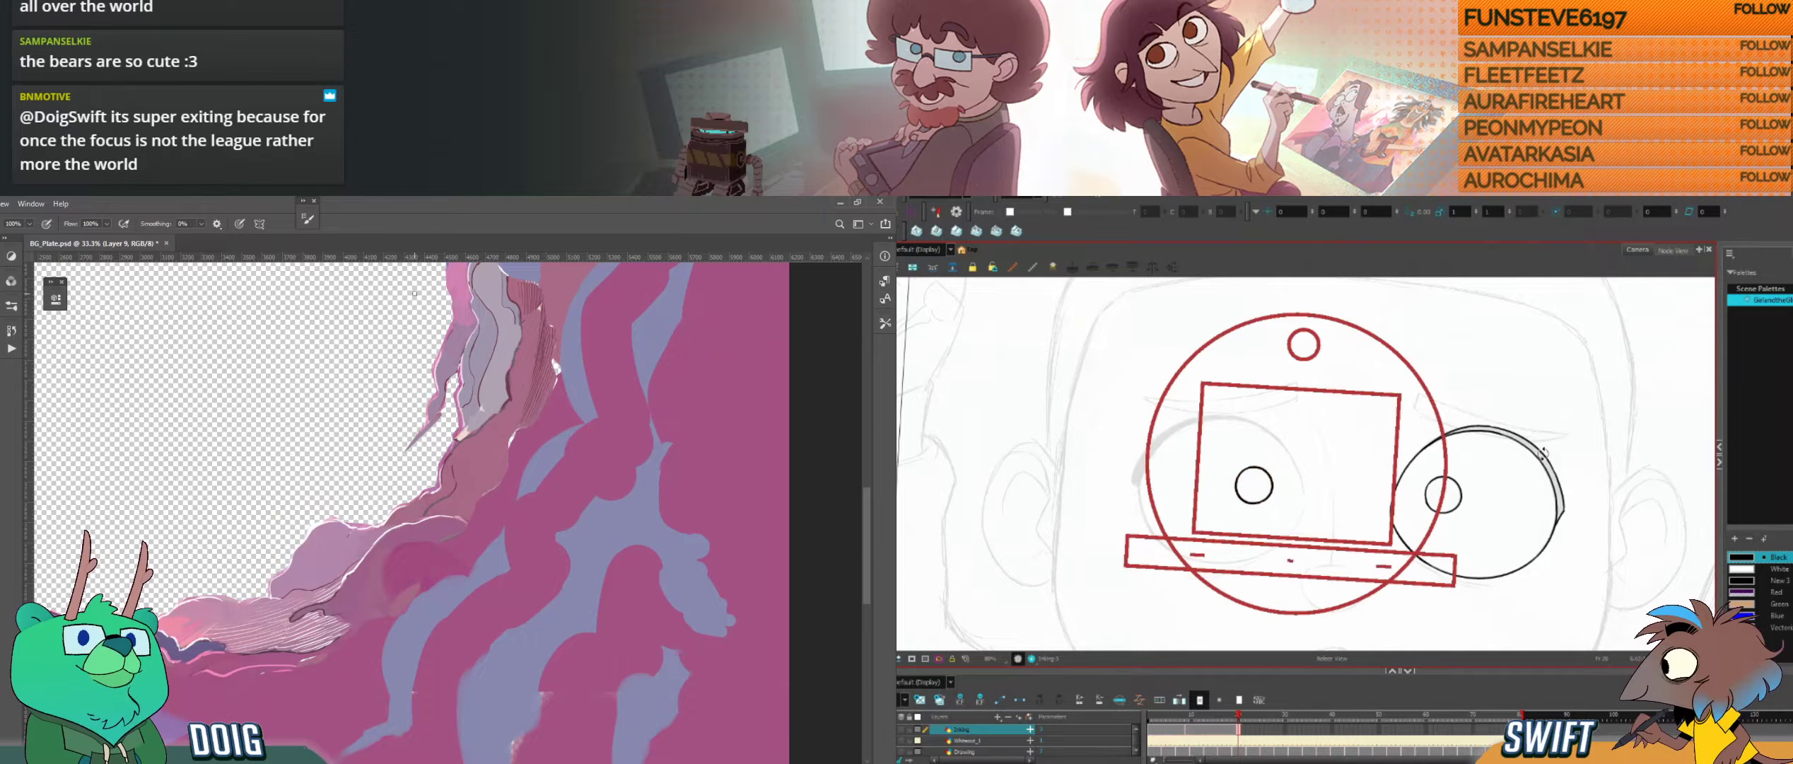
drag(1543, 453, 1541, 435)
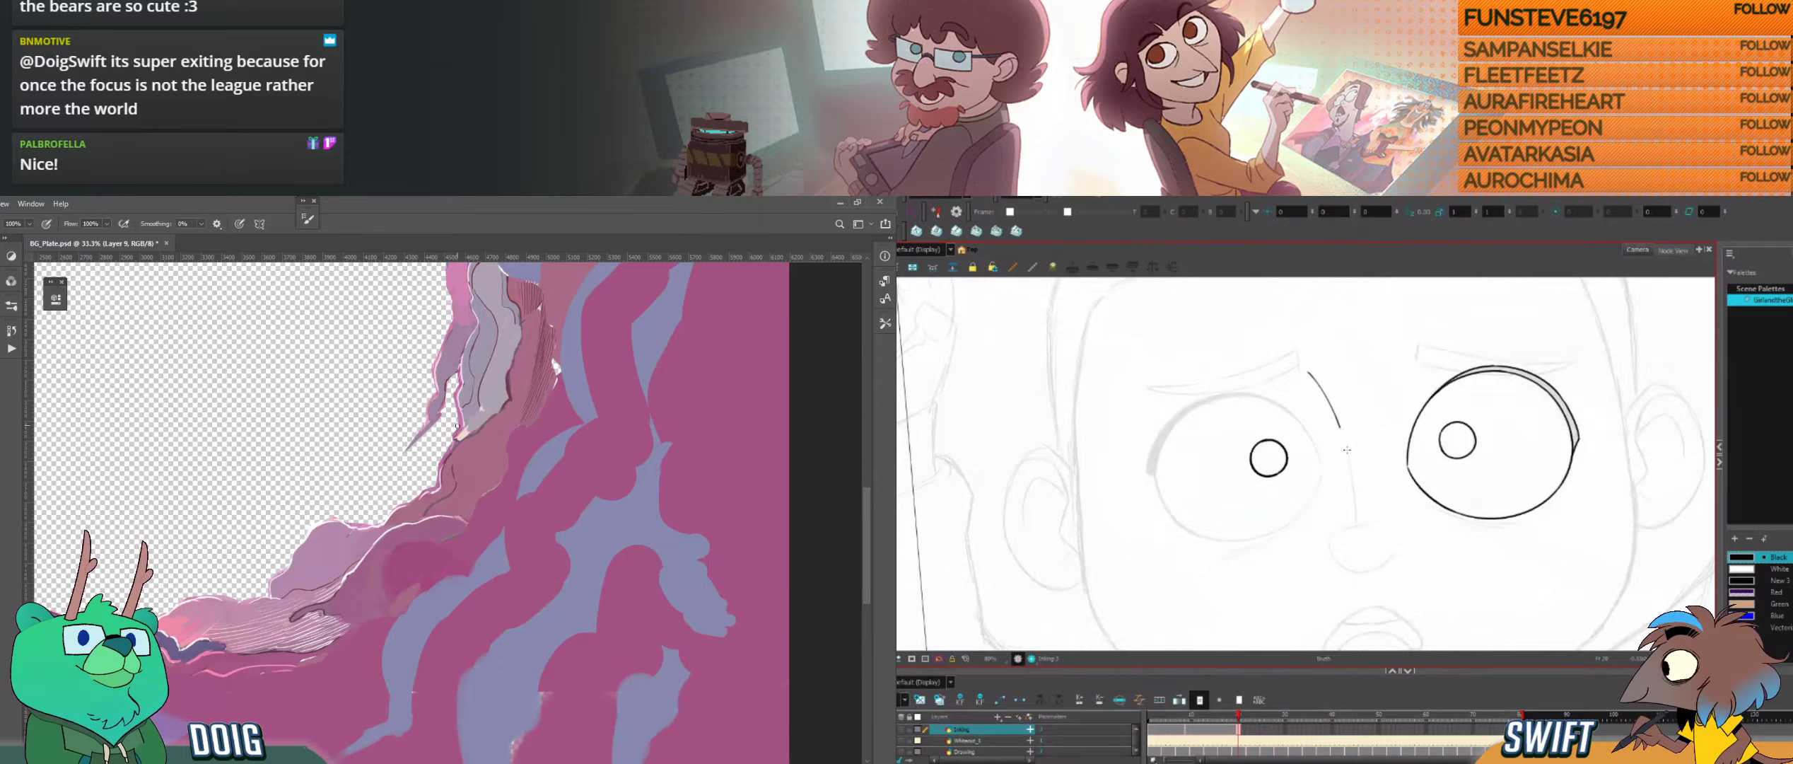
key(alt+s)
drag(1350, 463, 1350, 468)
key(ctrl+z)
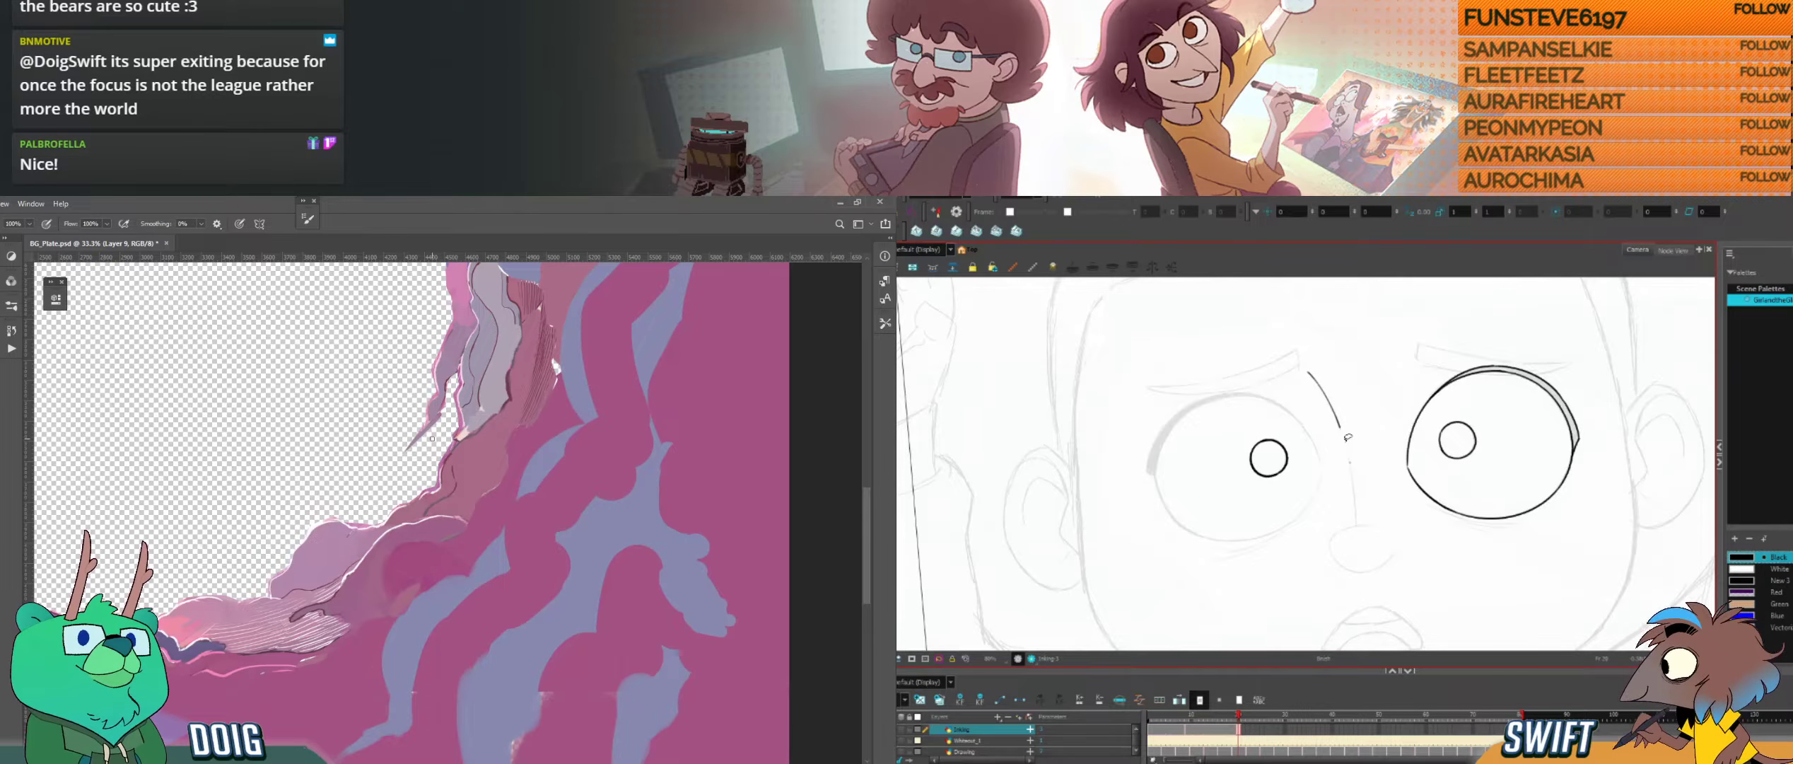
drag(1351, 475, 1355, 524)
key(ctrl+z)
drag(1348, 458, 1356, 525)
key(ctrl+z)
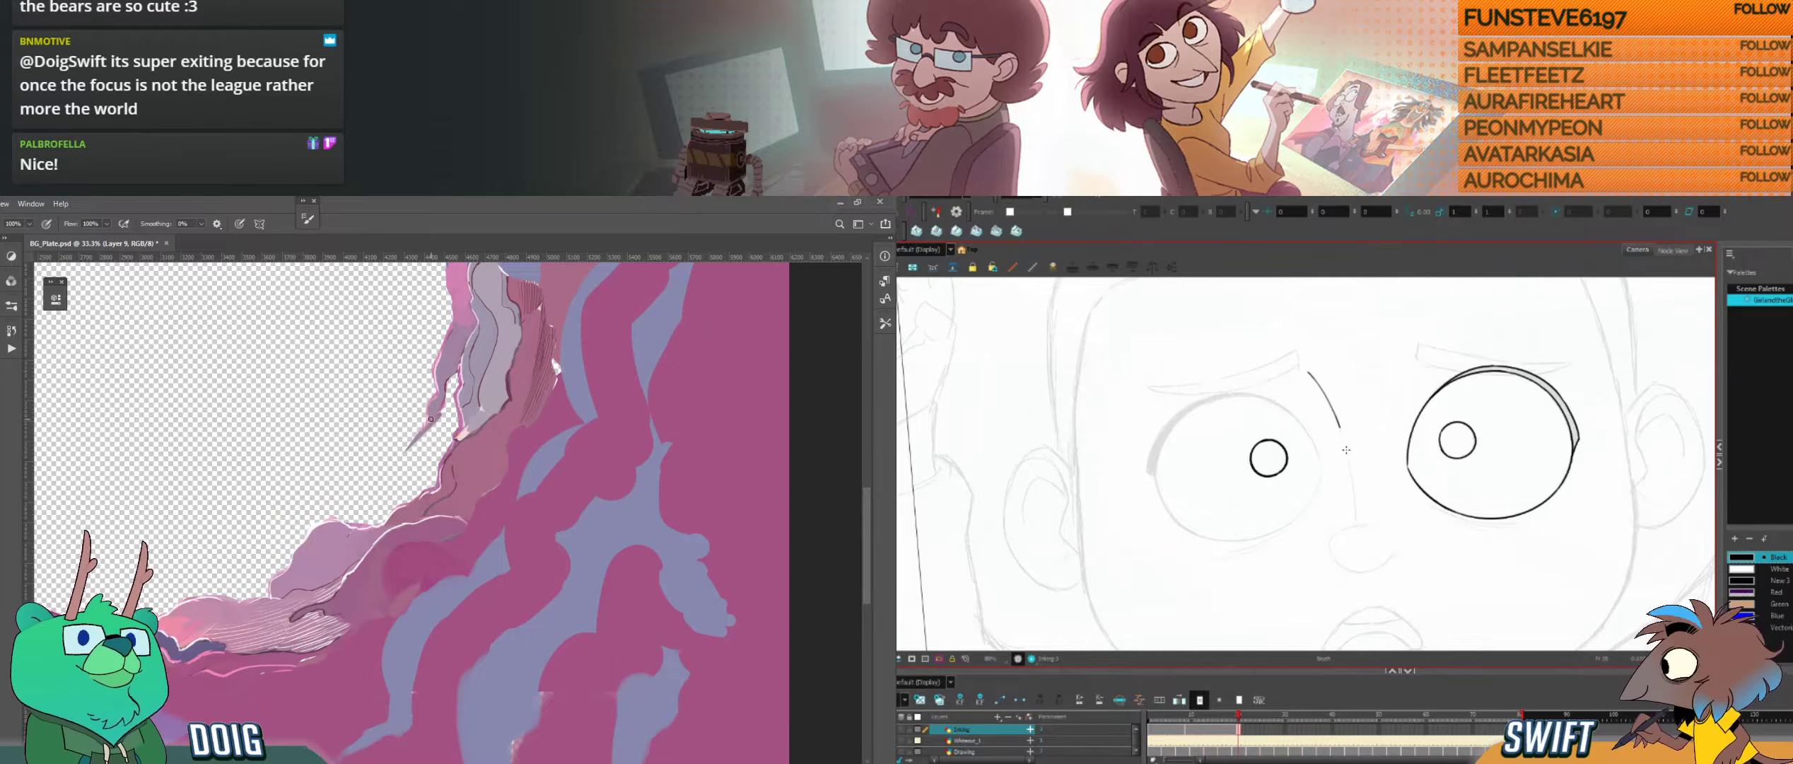
Step: Ink the lower line of the nose bridge, undoing the first stroke, and select the finished line to check its fit
drag(1346, 447, 1345, 432)
drag(1345, 432, 1354, 510)
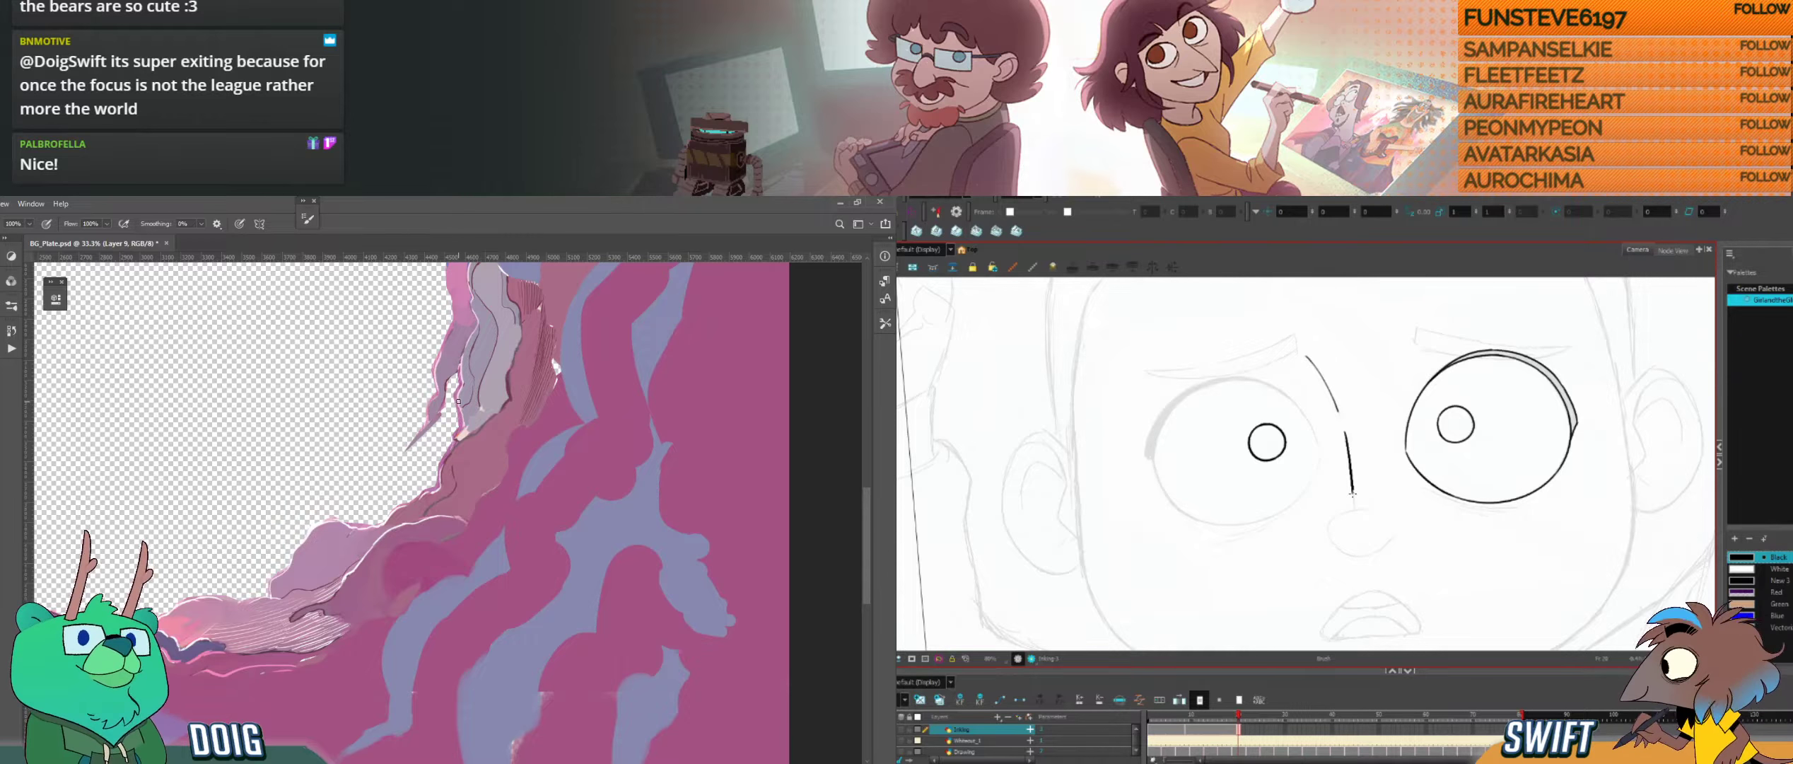
key(ctrl+z)
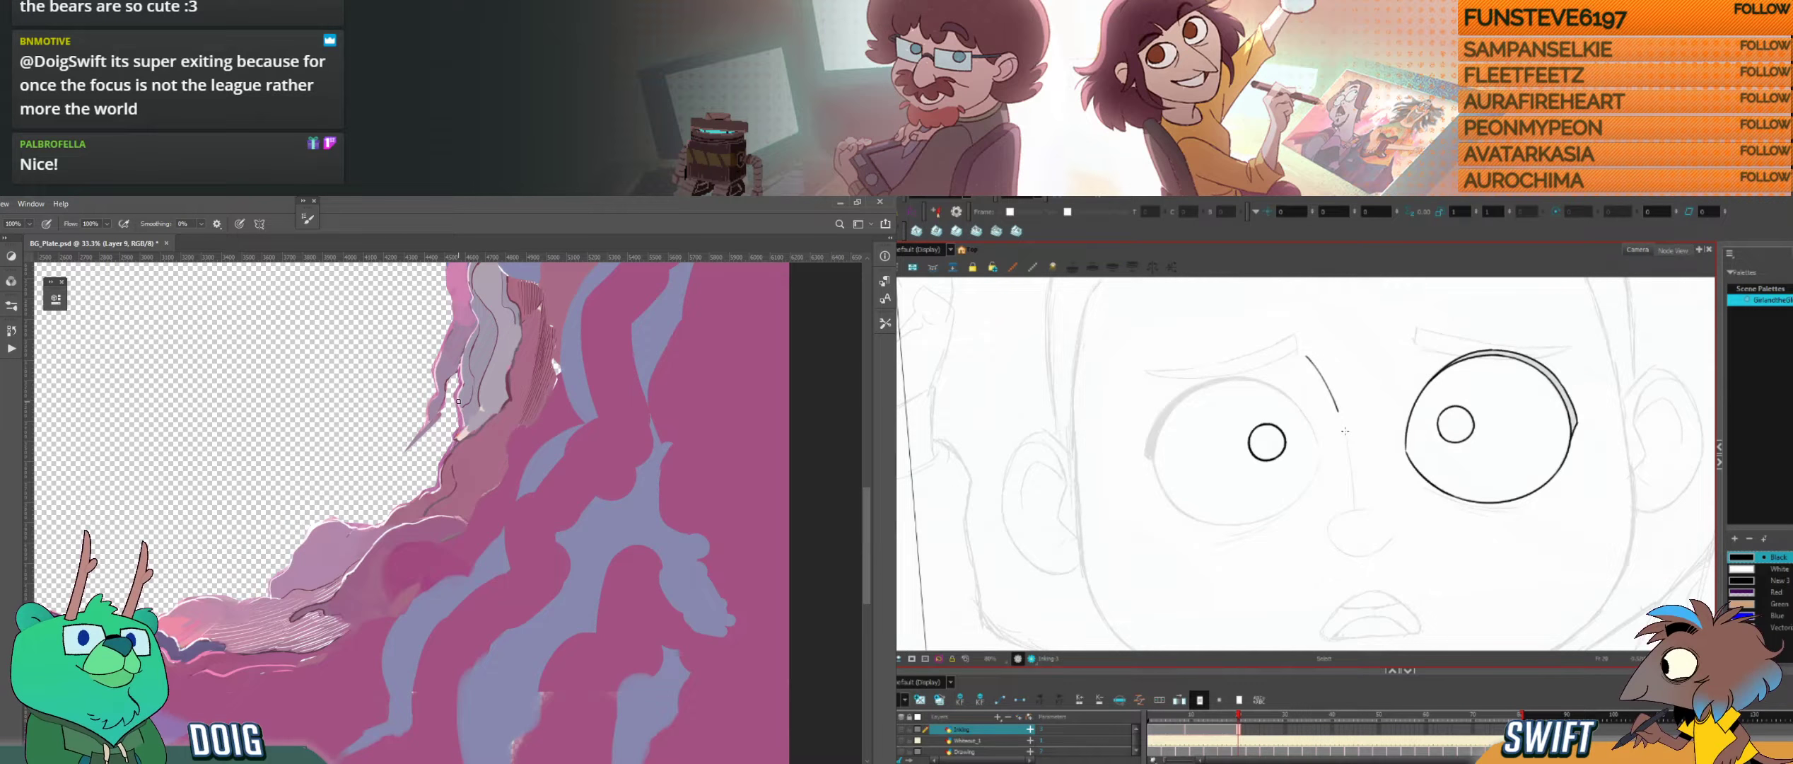
drag(1346, 437, 1357, 511)
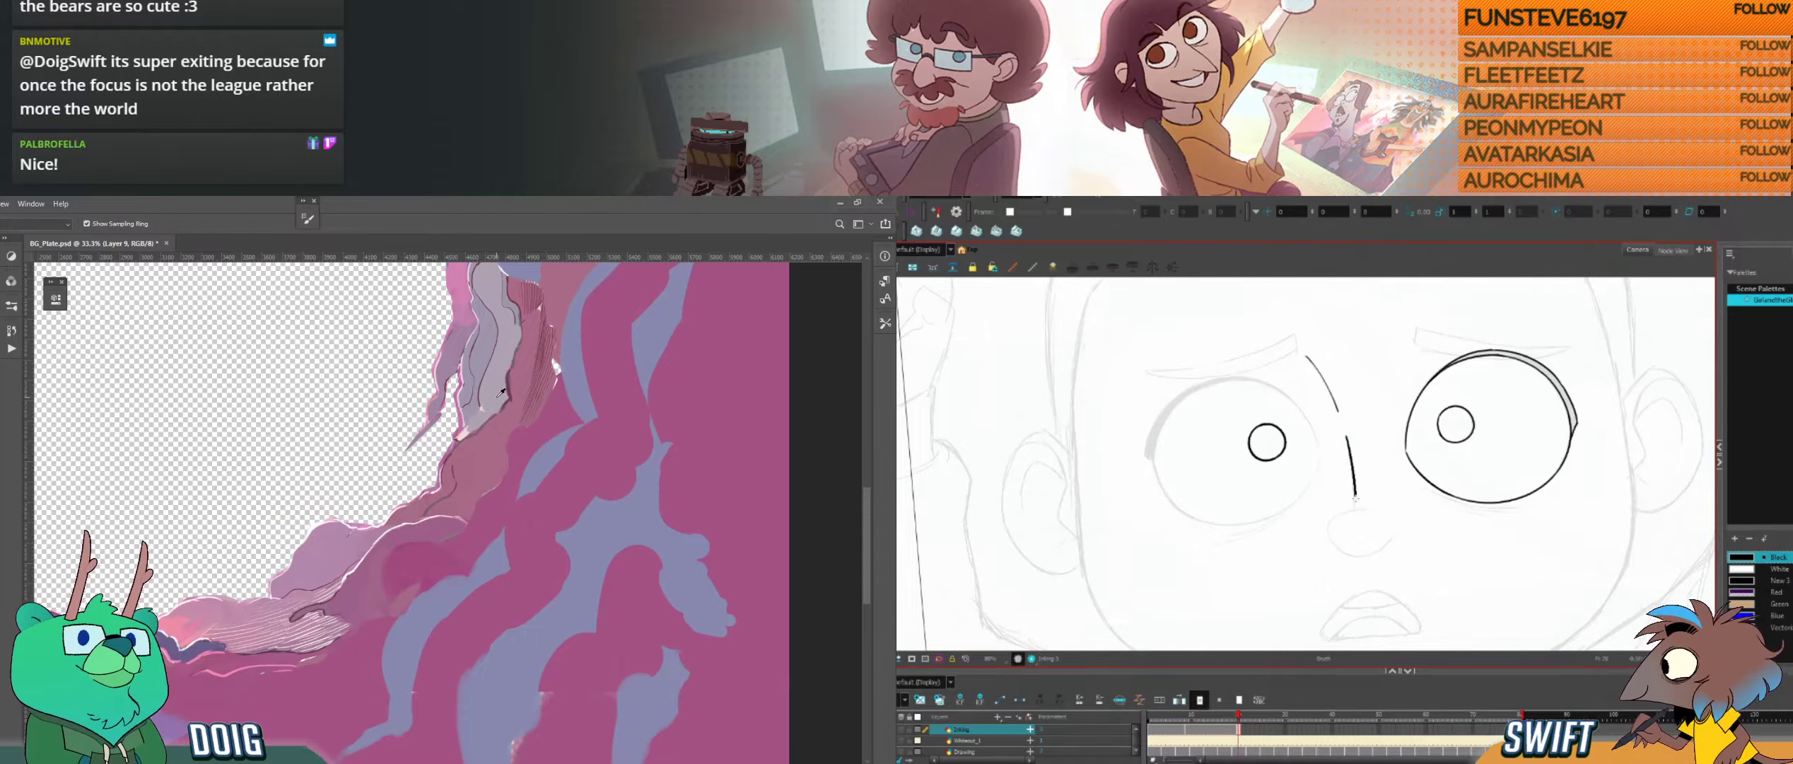
mouse_move(552, 362)
mouse_down()
mouse_move(512, 460)
mouse_move(461, 460)
mouse_up()
key(alt+s)
click(1355, 489)
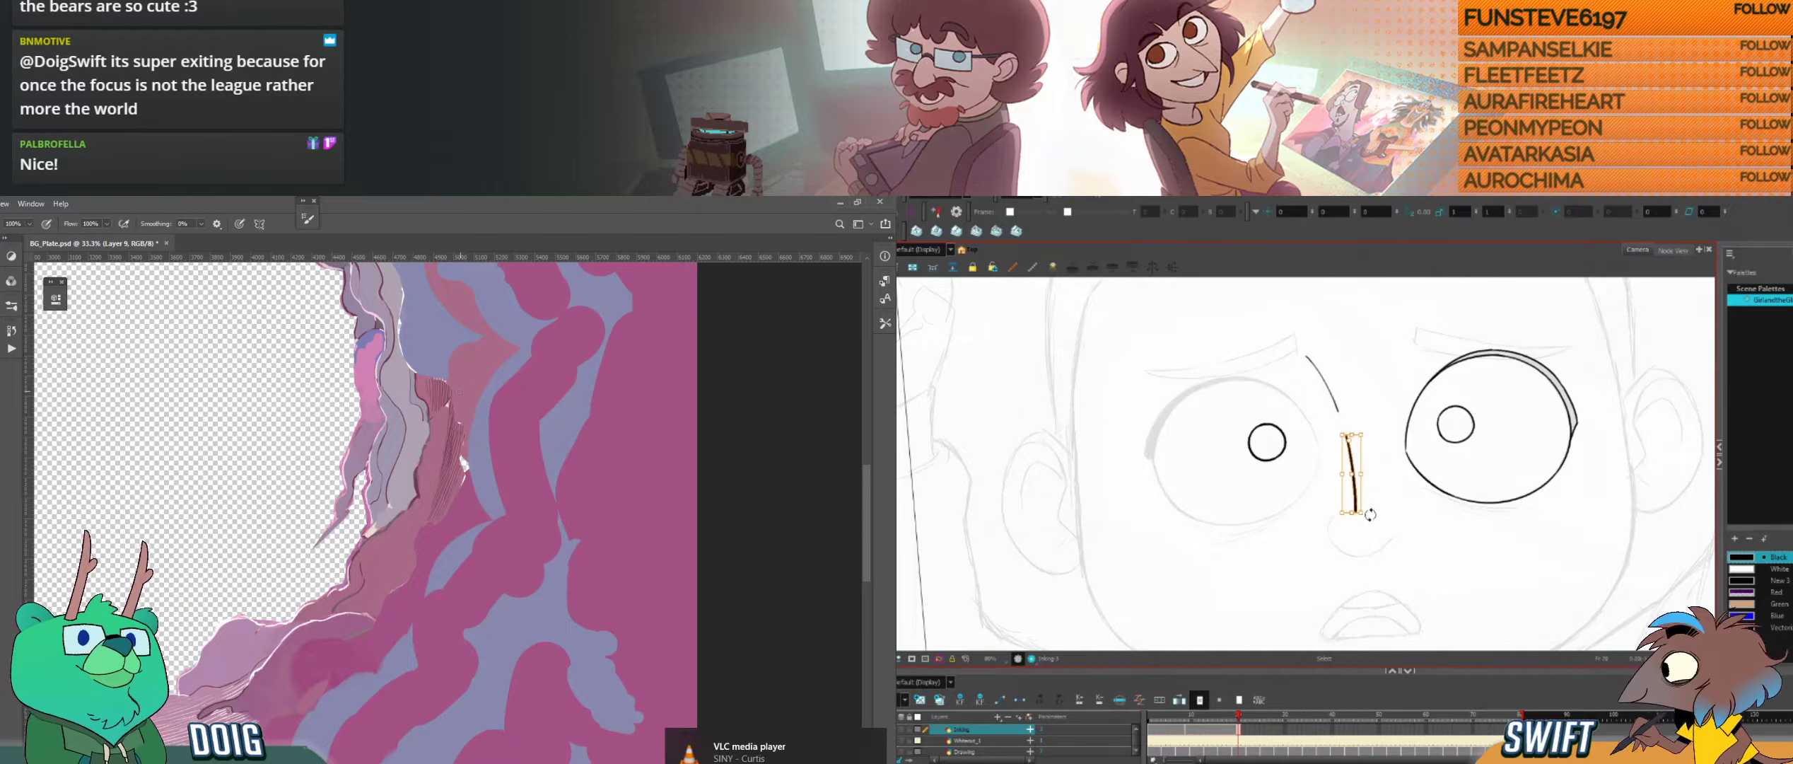
Step: Inspect the purple rock wall along the opposite edge of the hole in the Photoshop background plate
key(ctrl+plus)
key(ctrl+plus)
key(ctrl+minus)
key(ctrl+minus)
key(ctrl+minus)
key(alt+b)
key(ctrl+plus)
Step: Ink the curved arc across the lower end of the nose bridge, undoing the first attempt
key(ctrl+alt)
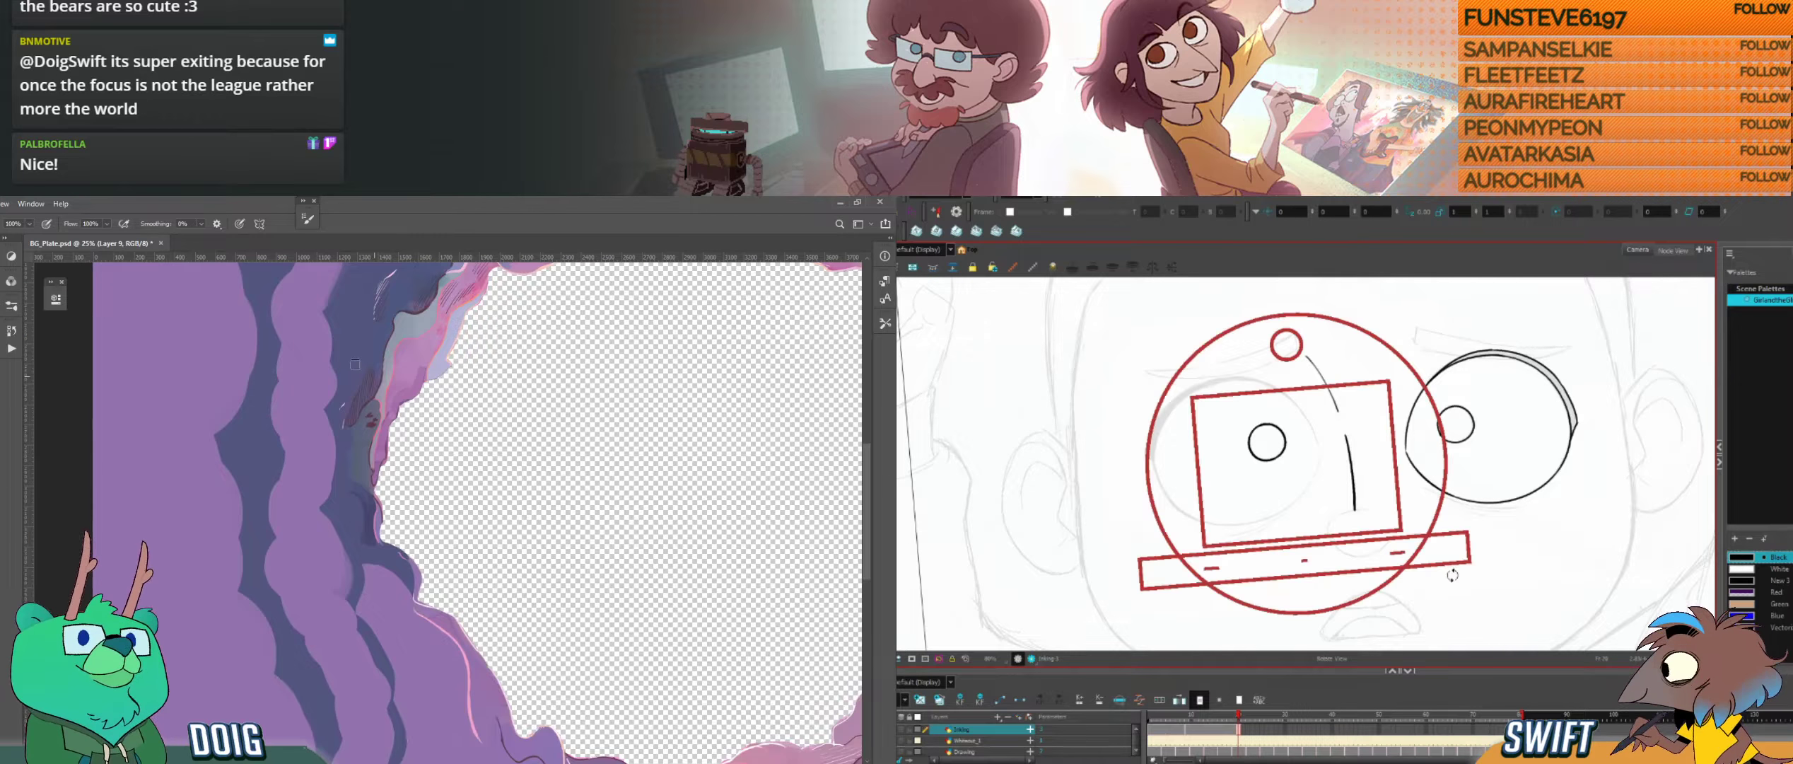
drag(1453, 575, 1405, 430)
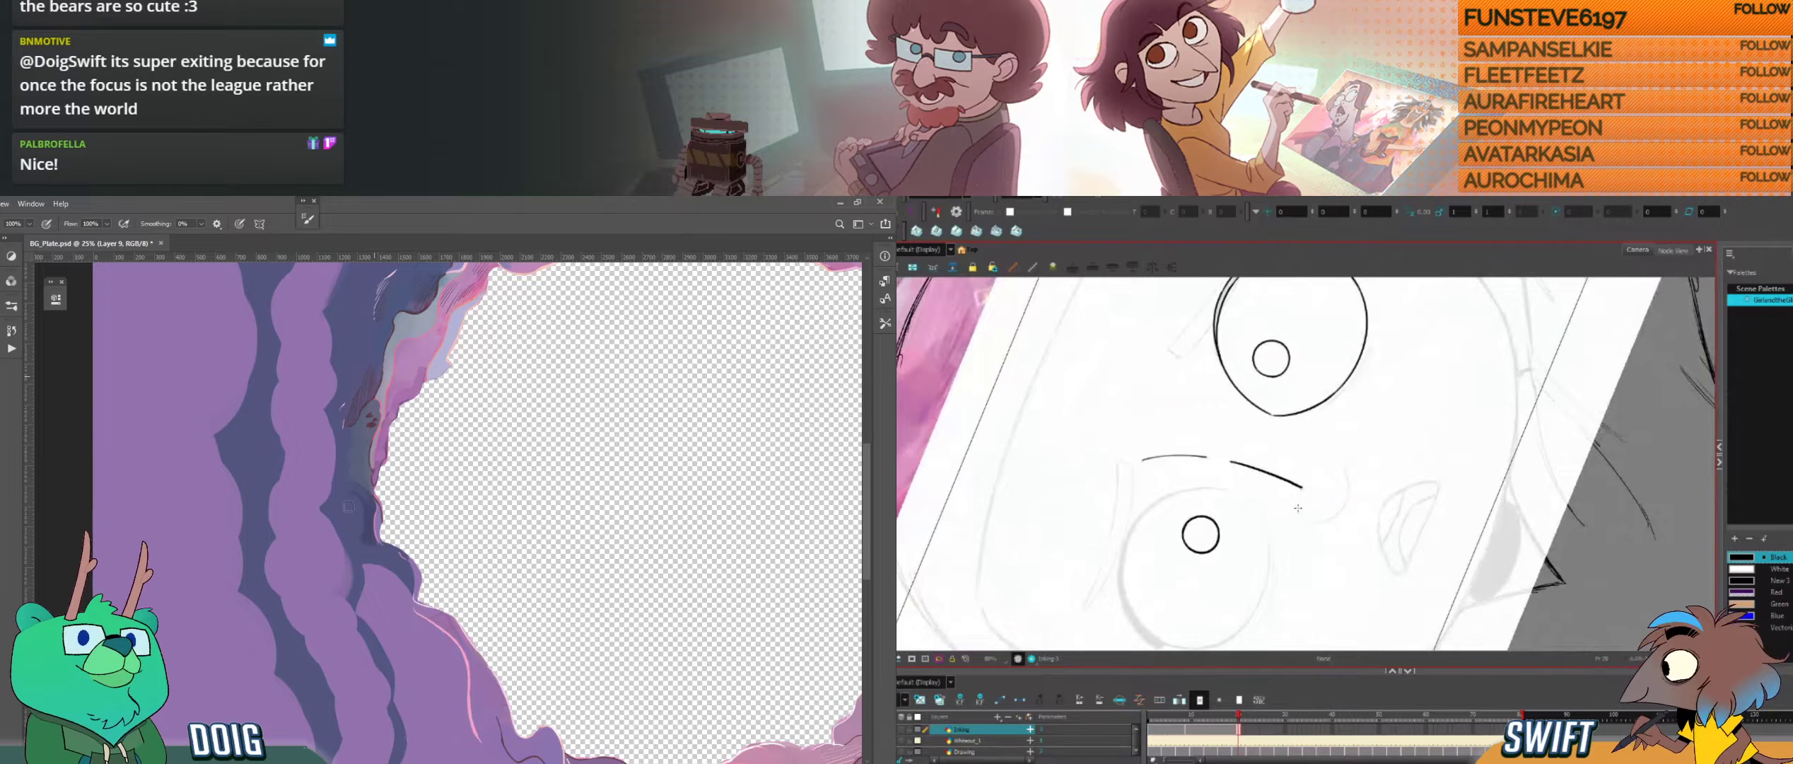
drag(1299, 507, 1313, 464)
key(ctrl+z)
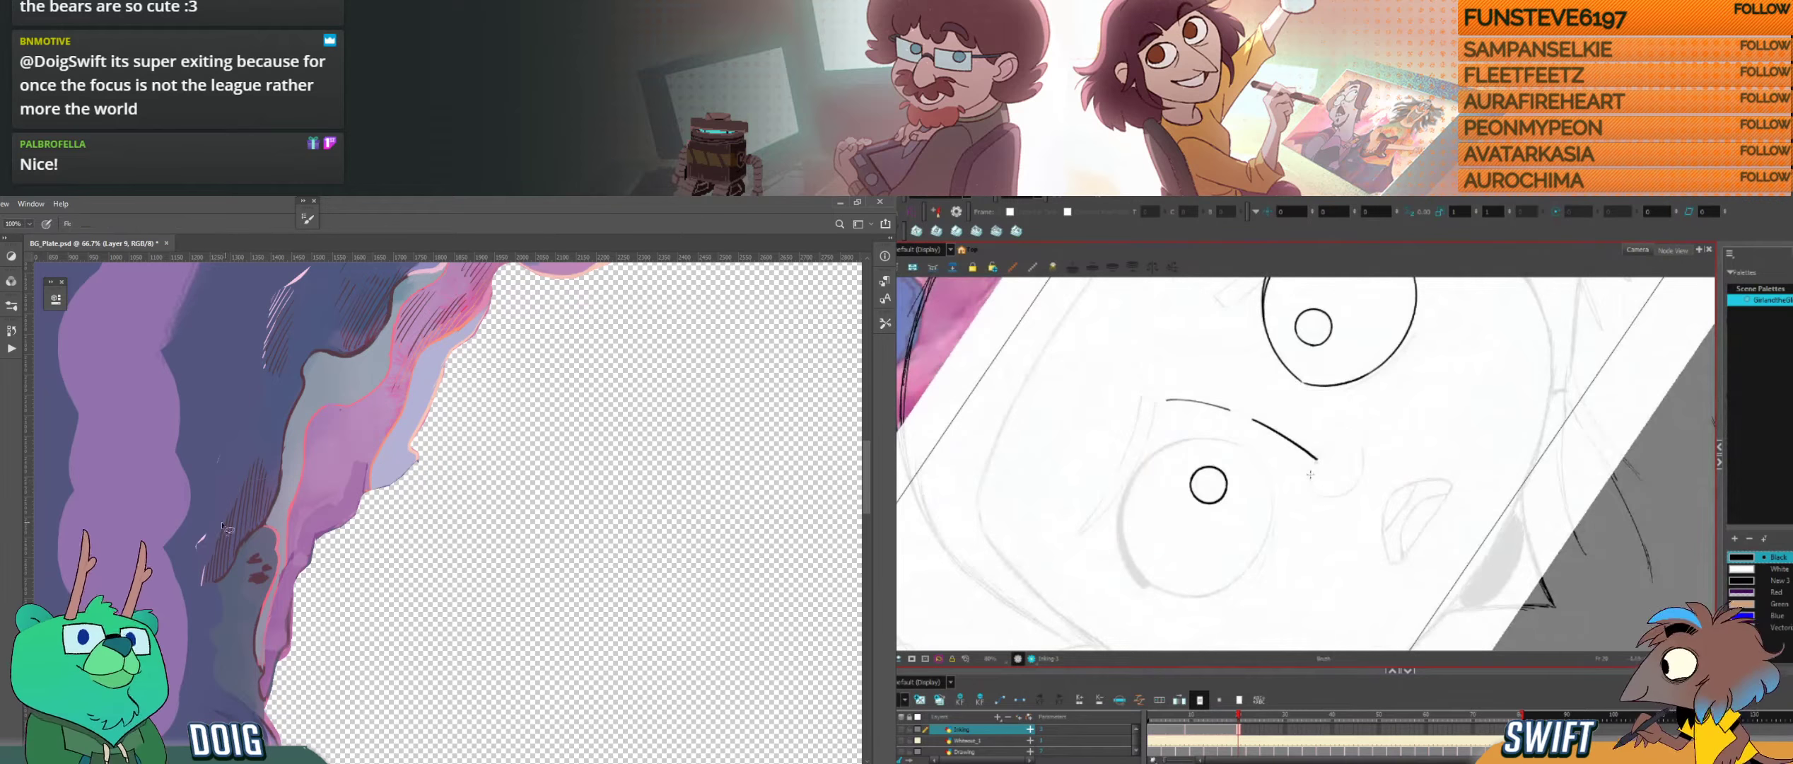
key(l)
drag(1311, 479, 1339, 437)
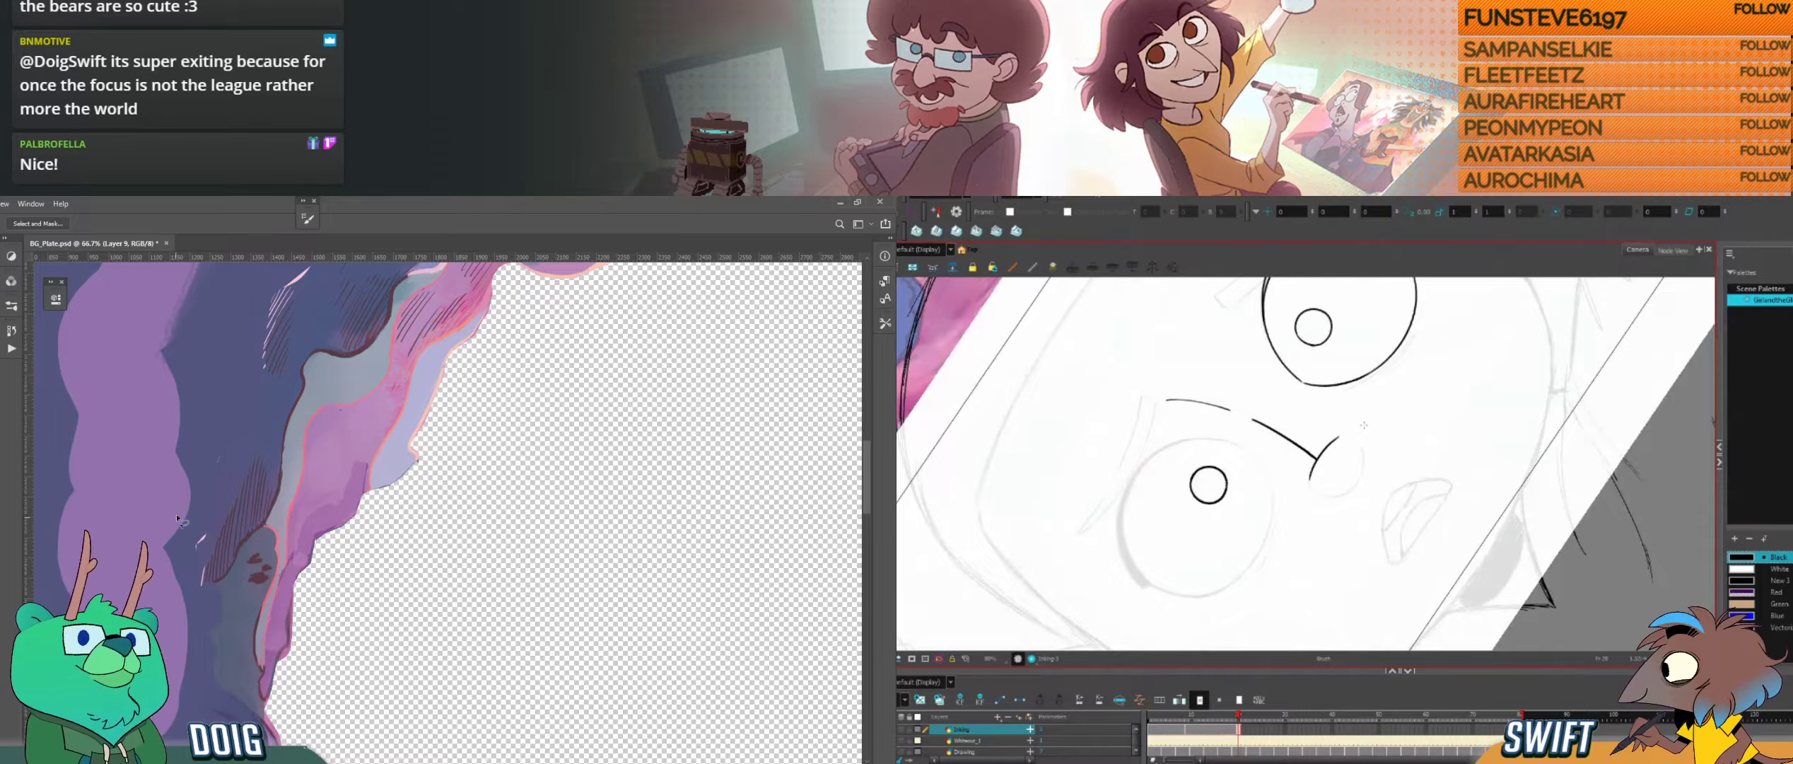
drag(1364, 425, 1371, 519)
mouse_move(1371, 519)
mouse_down()
mouse_move(1412, 541)
mouse_move(1345, 588)
mouse_up()
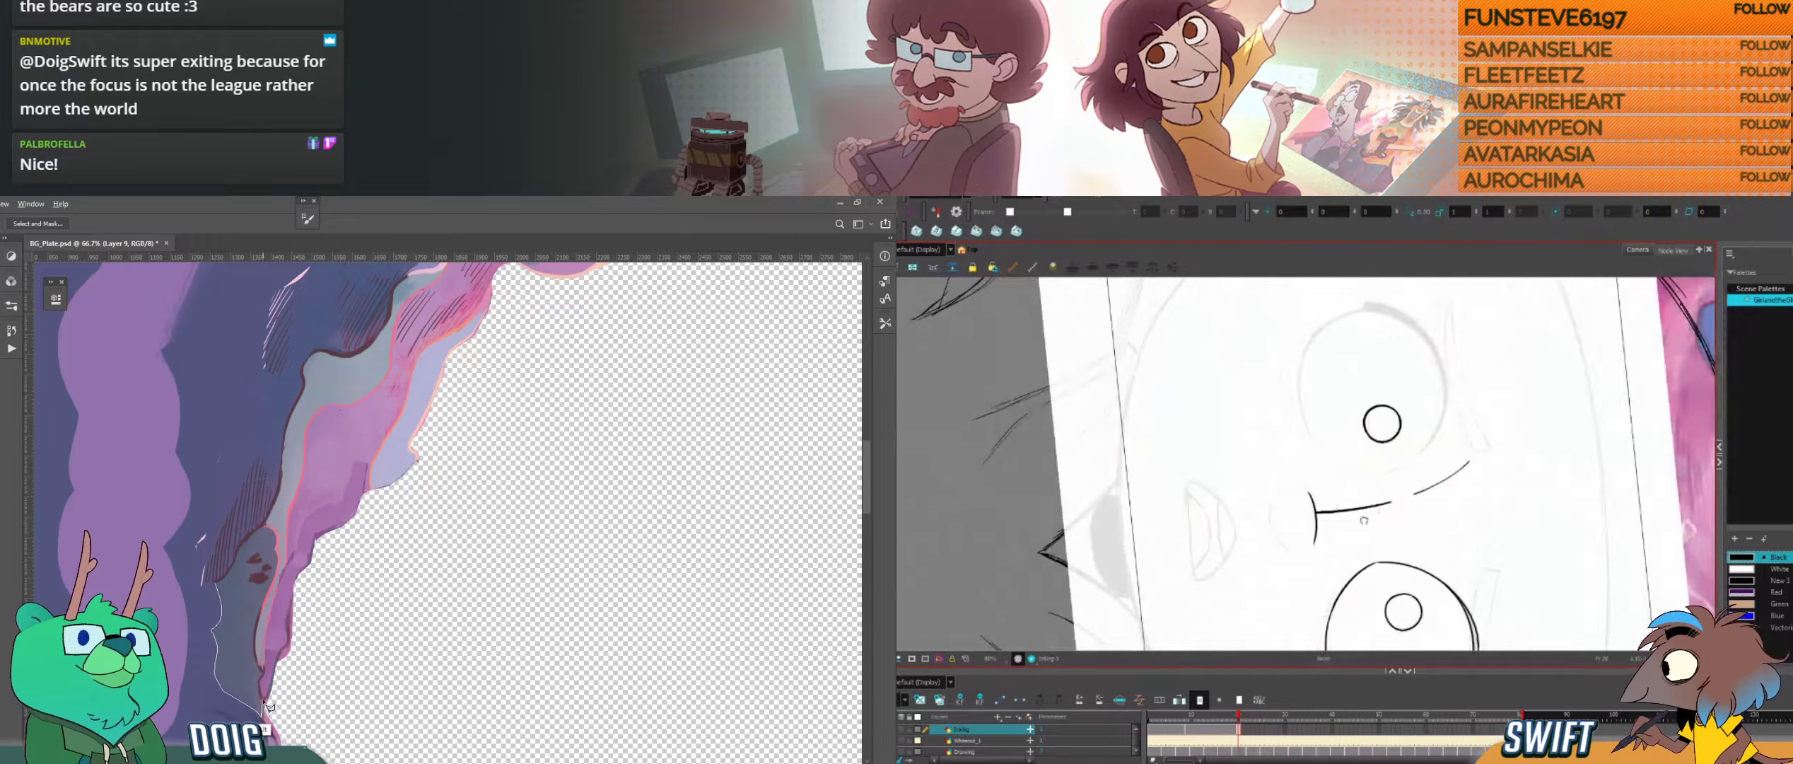
mouse_move(1345, 478)
mouse_down()
mouse_move(1387, 500)
mouse_move(1320, 520)
mouse_move(1327, 543)
mouse_up()
Step: Lasso the shadow area beside the hole's edge in Photoshop, fill it with a dark teal gradient, and deselect it
drag(278, 568, 215, 583)
key(g)
drag(1391, 468, 1369, 493)
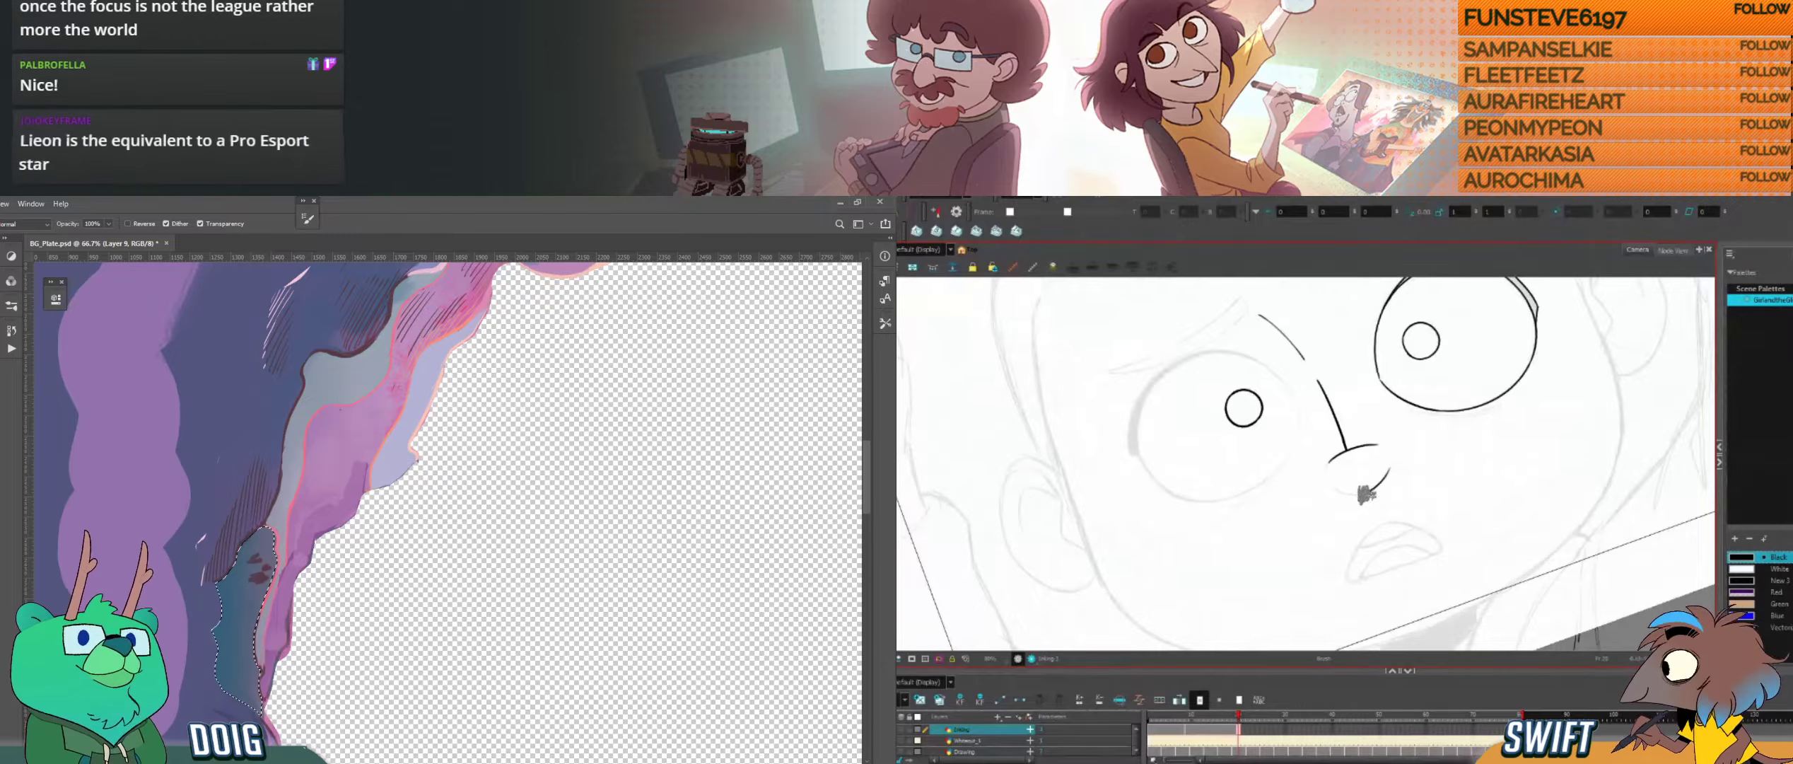
drag(204, 623, 283, 608)
drag(1468, 486, 1362, 623)
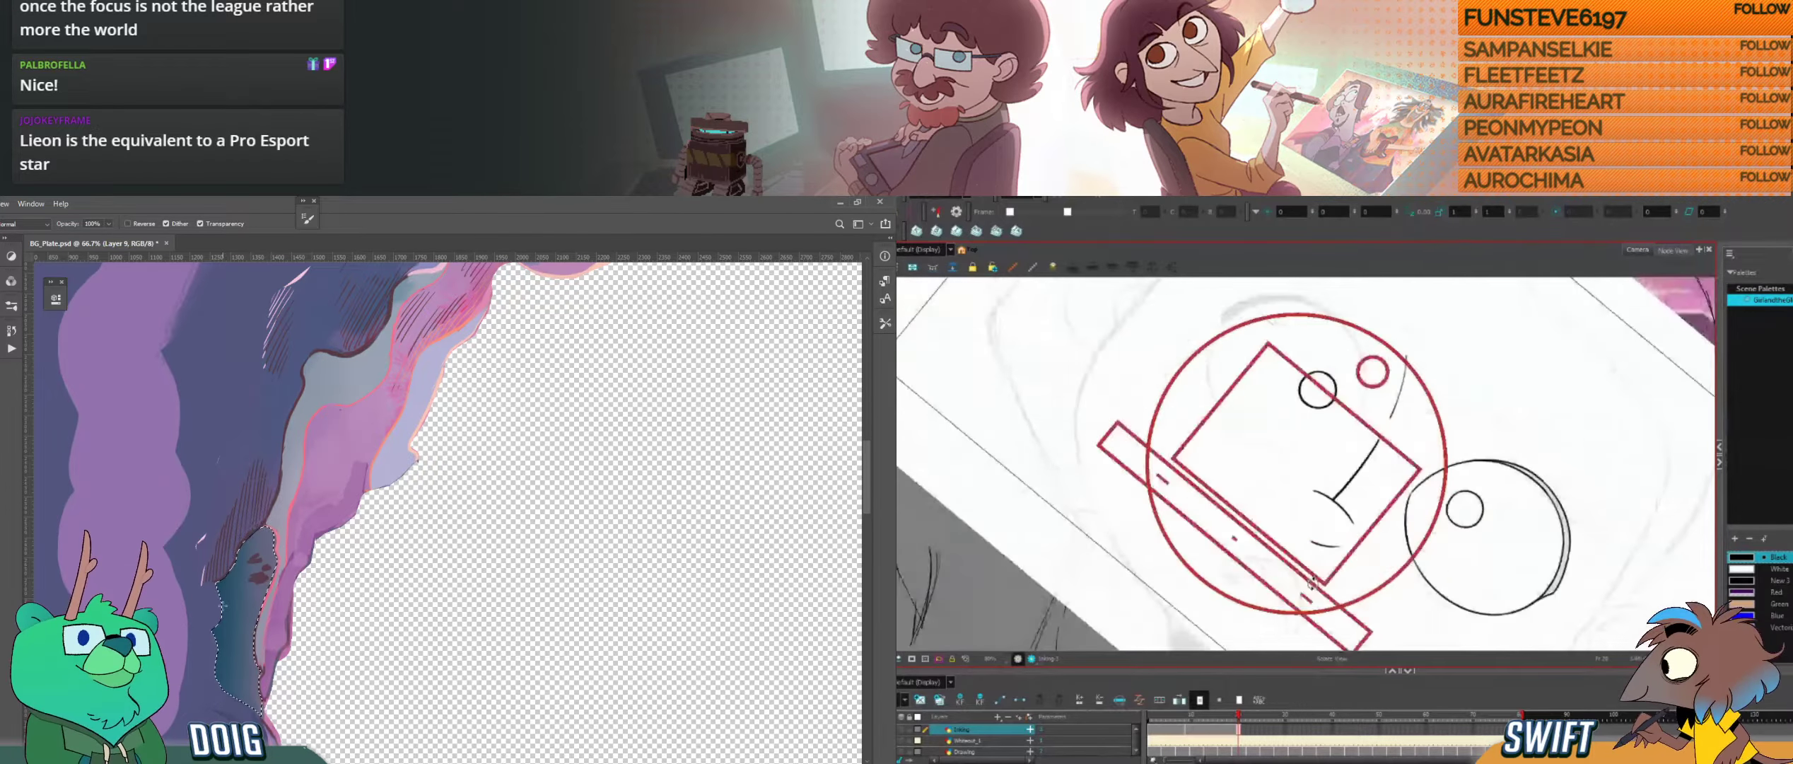
key(ctrl+d)
key(i)
Step: Ink the rounded side of the nose below the bridge line in Harmony and delete the misplaced segment
drag(1300, 494, 1329, 546)
click(1296, 523)
click(266, 541)
click(1296, 523)
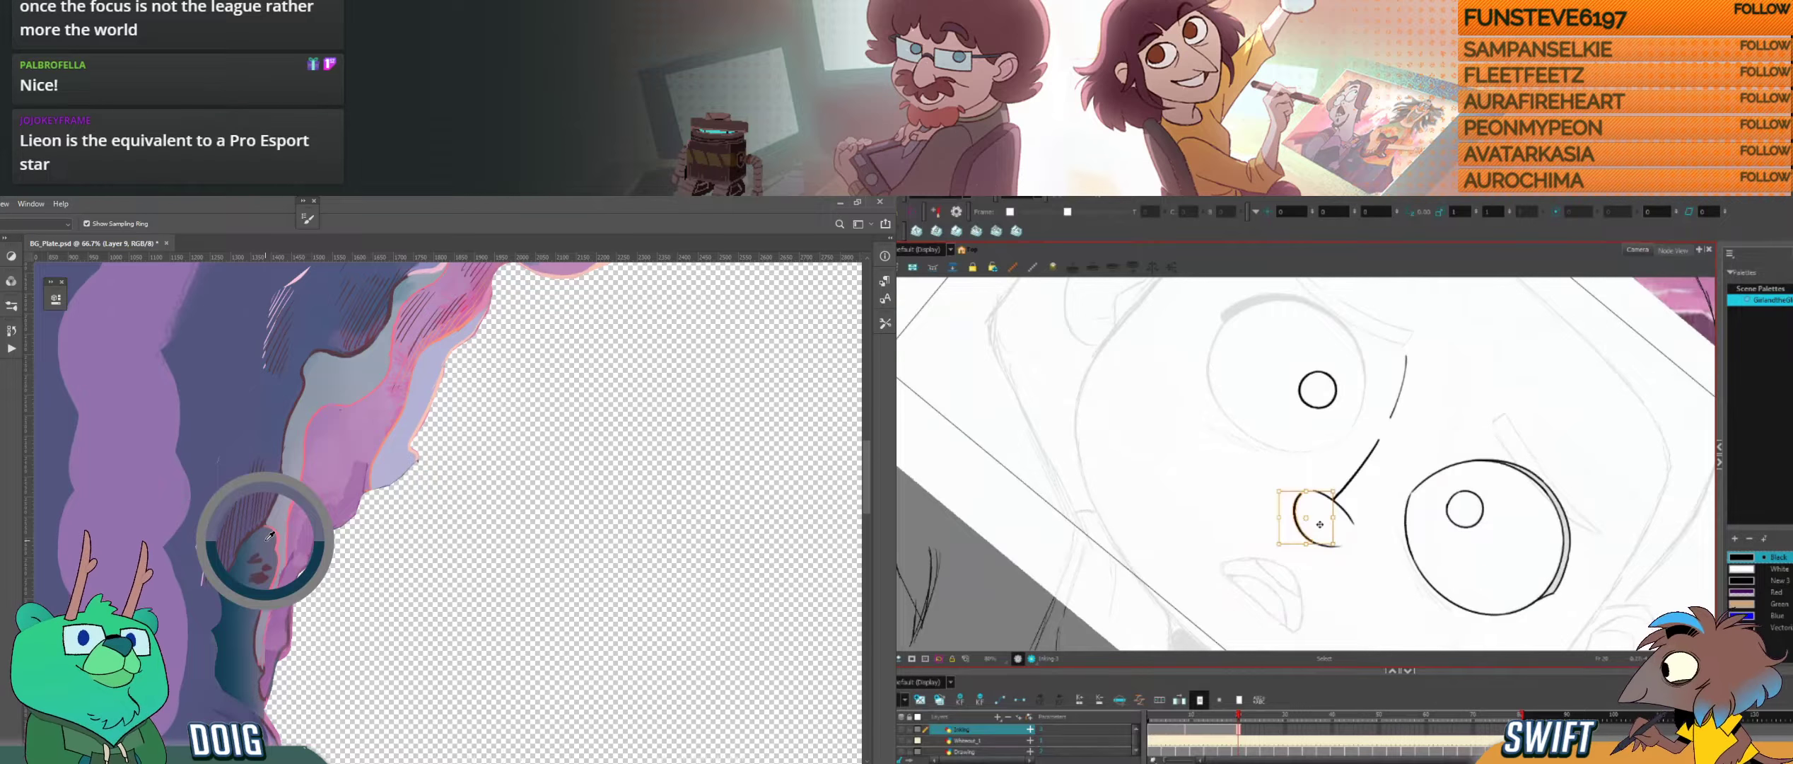
drag(1320, 524, 1364, 476)
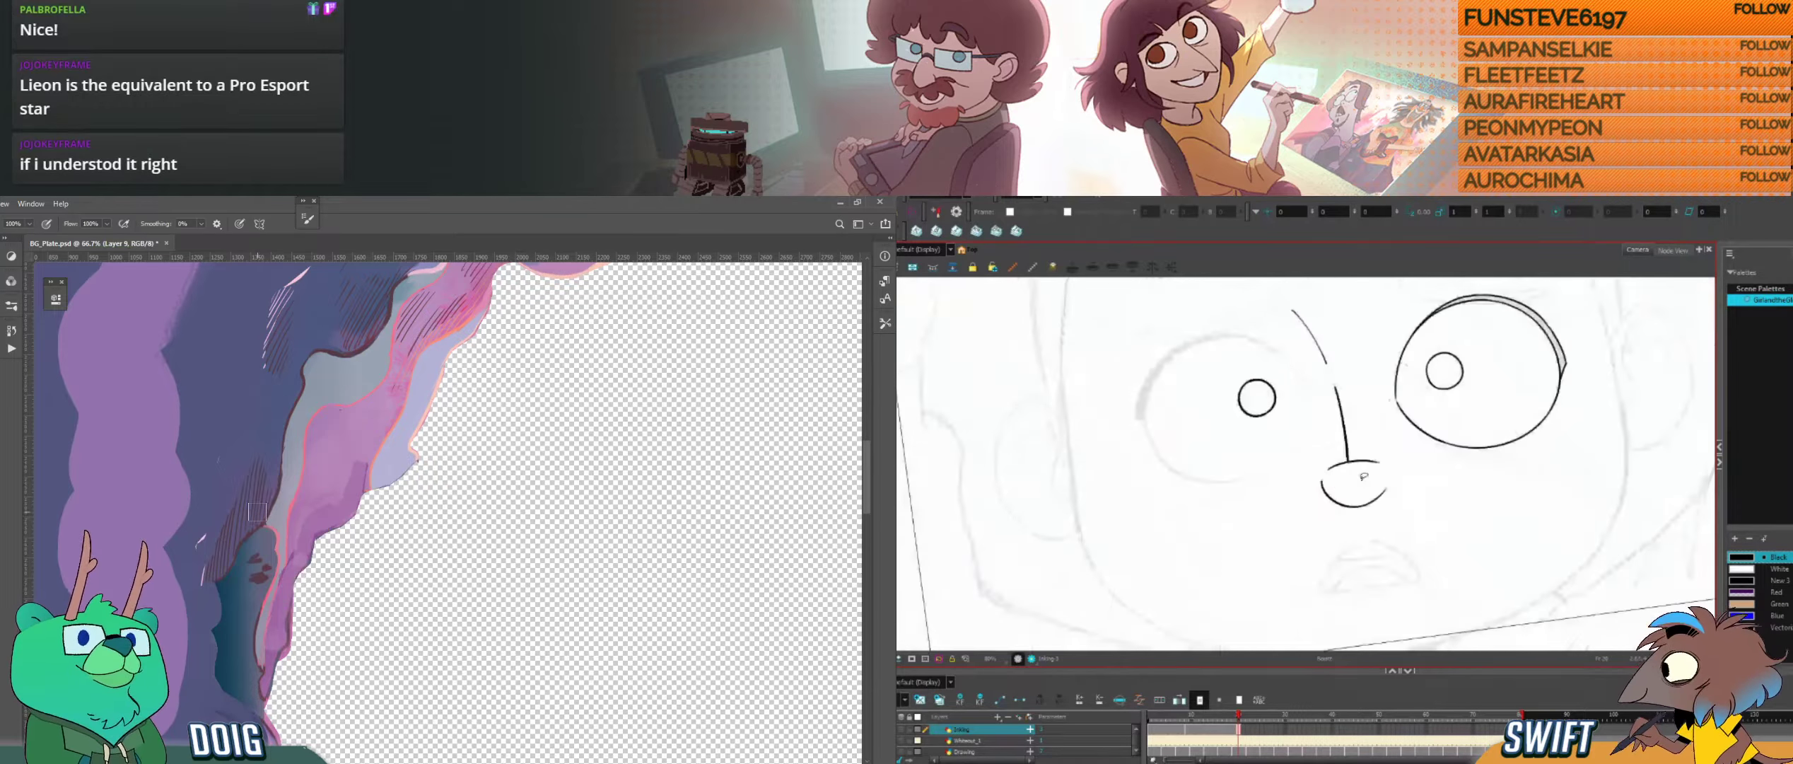
click(1339, 501)
key(Delete)
drag(1347, 424, 1318, 403)
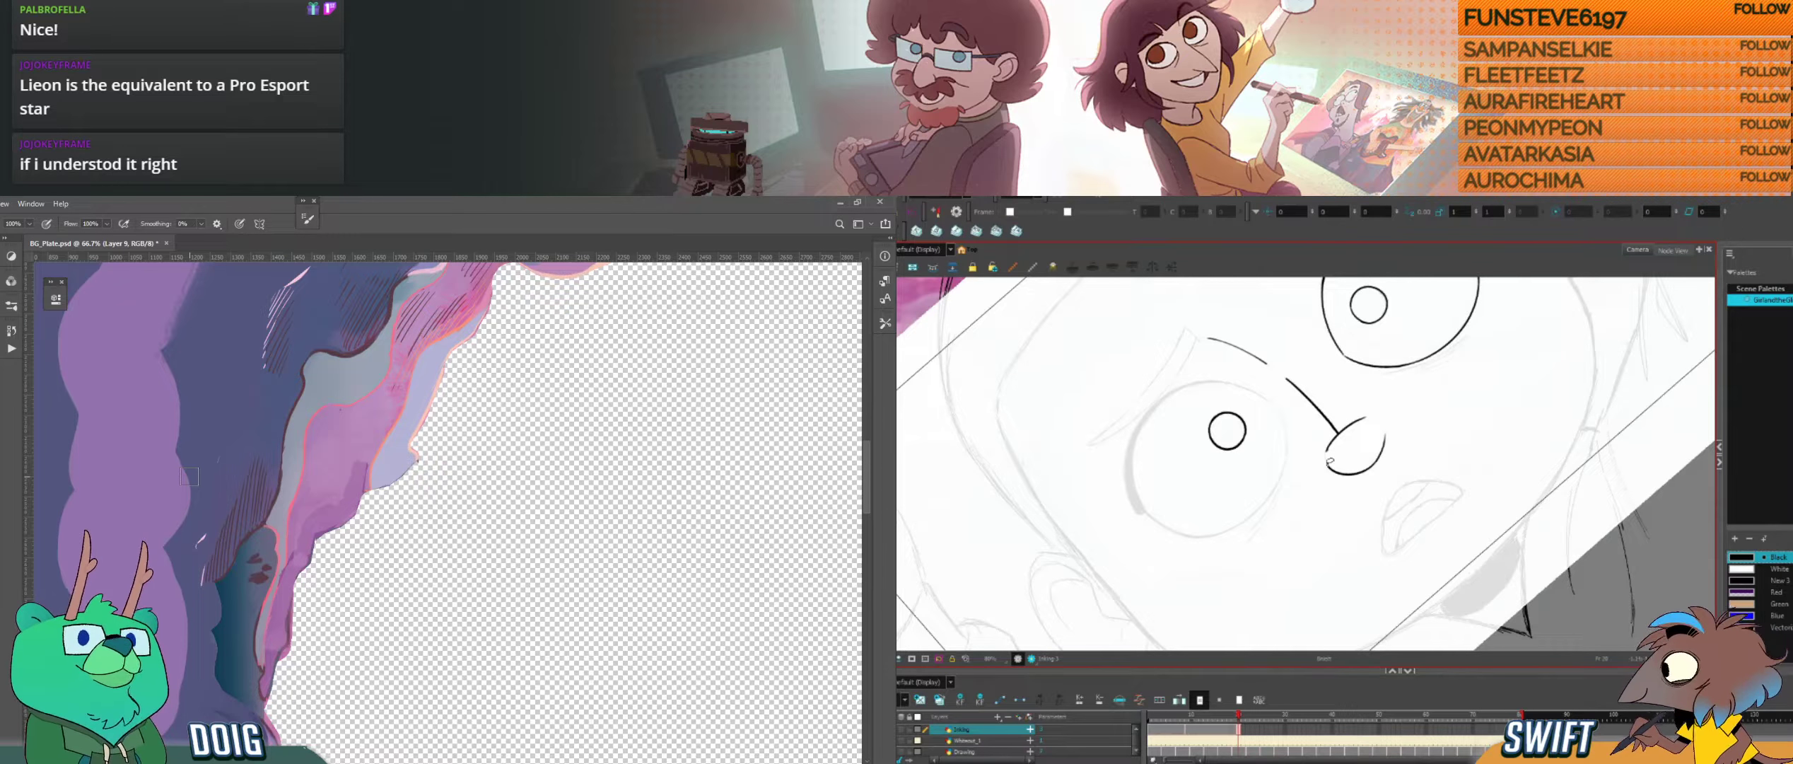
Step: Flip between the neighbouring drawings to compare the inked nose's shape and placement
key(alt+s)
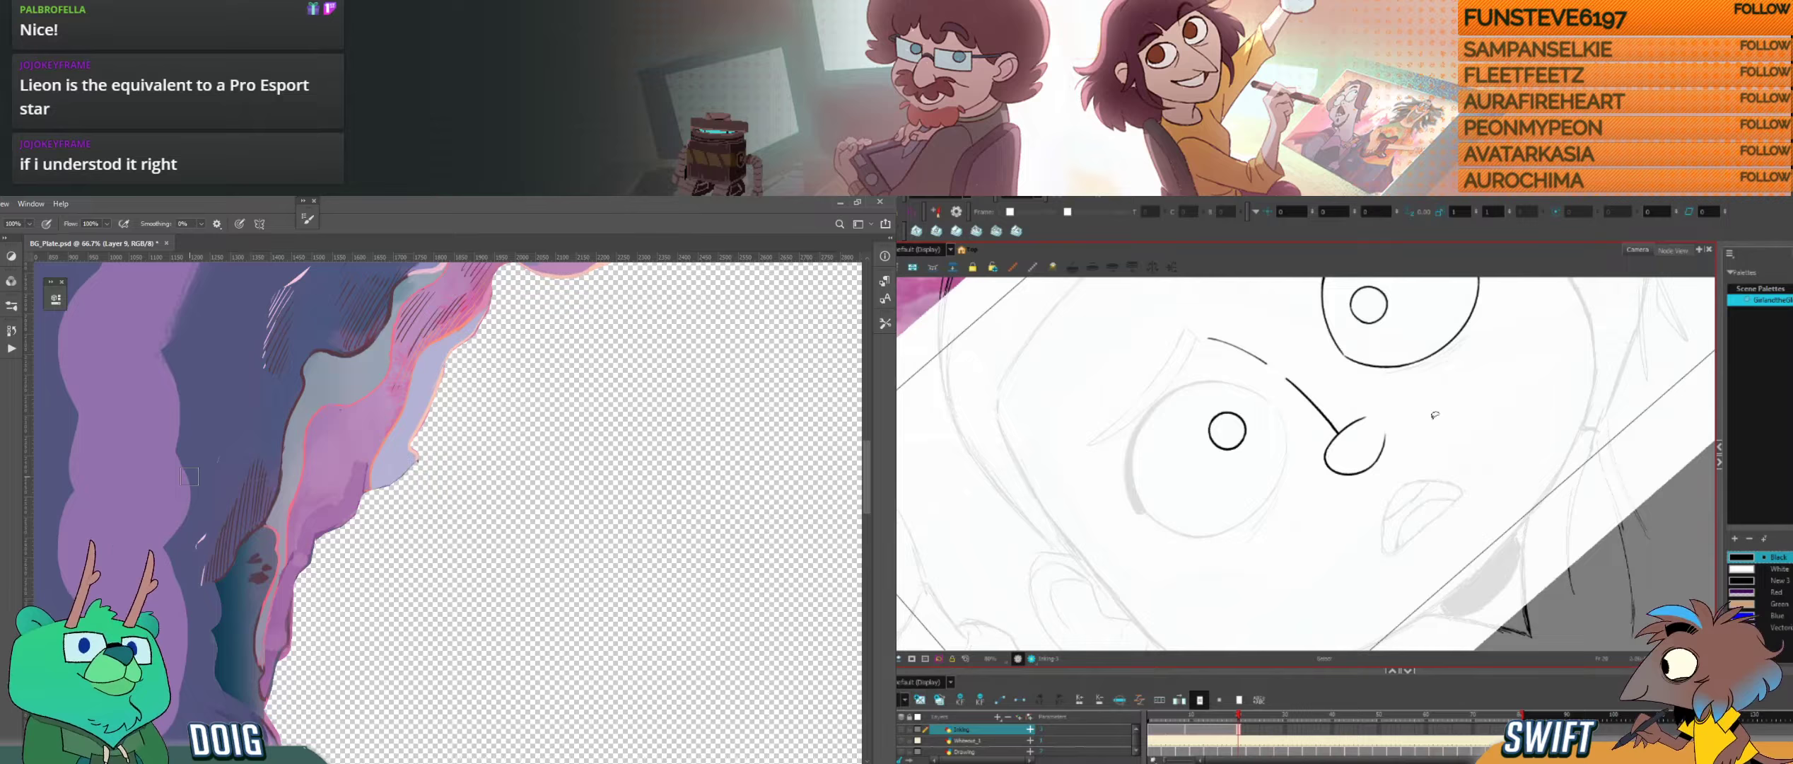
drag(1463, 447, 1436, 544)
key(f)
key(g)
key(f)
key(g)
key(alt+b)
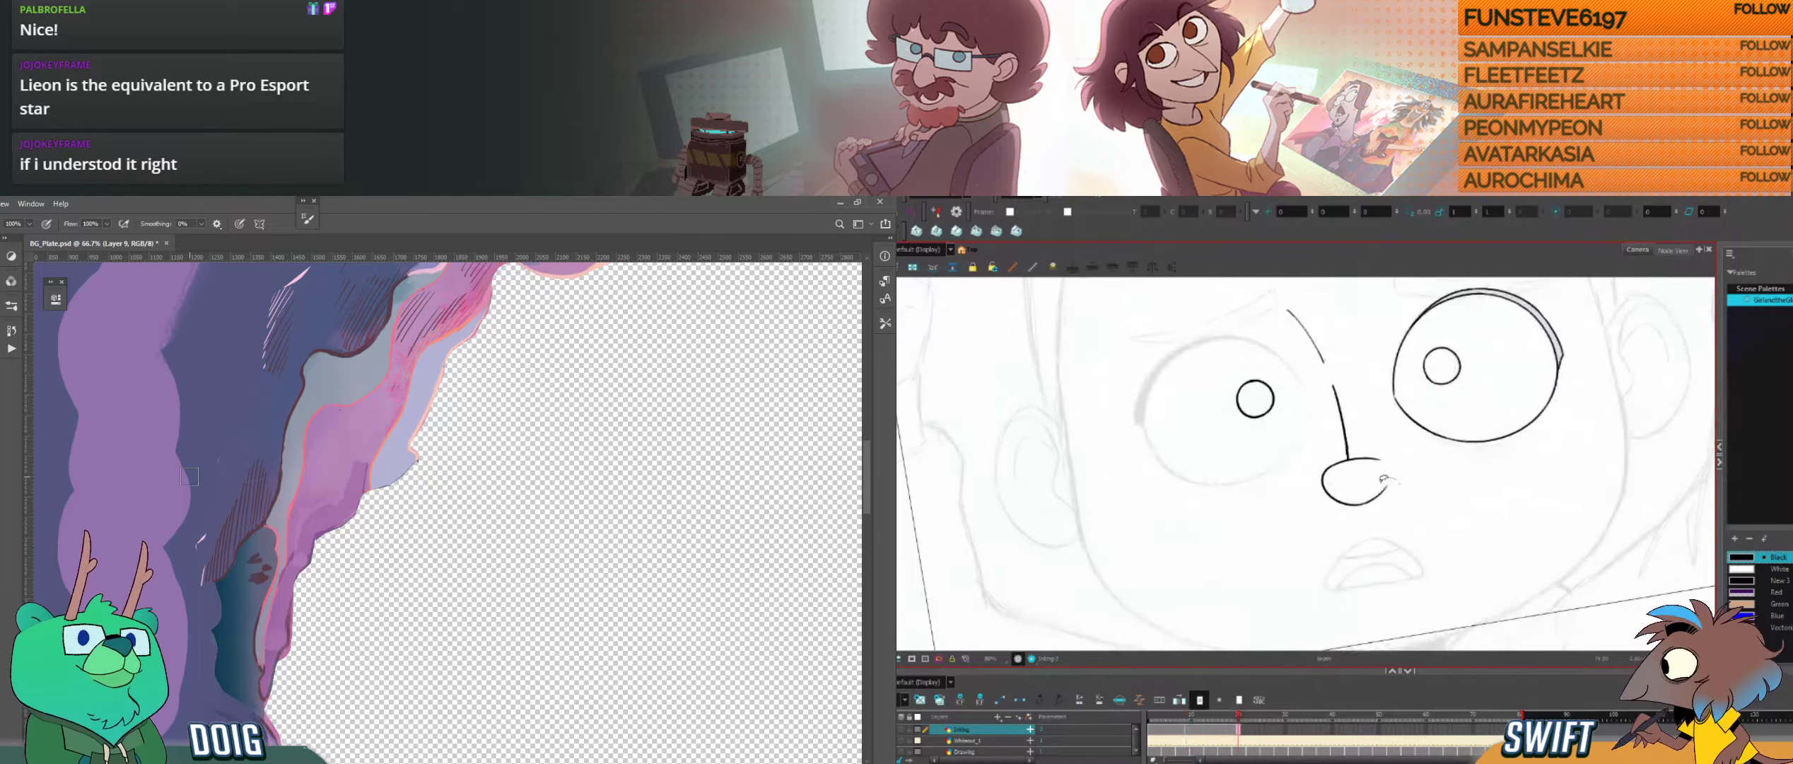
key(f)
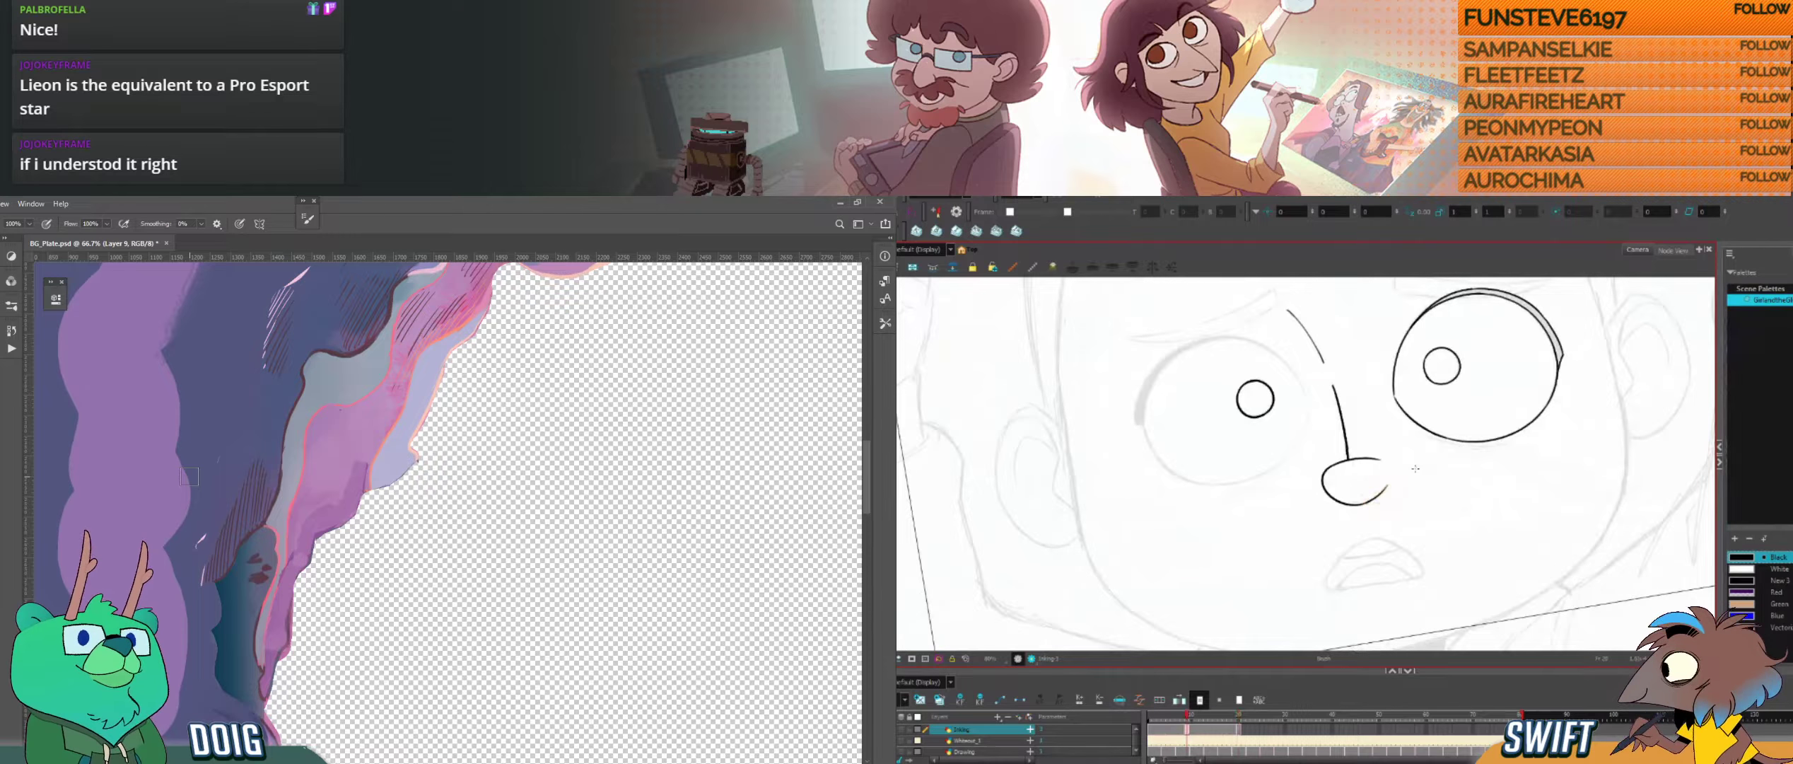
key(g)
key(f)
key(g)
Step: Ink the first curves of the mouth outline over the sketch
drag(1398, 548, 1406, 521)
drag(1345, 594, 1398, 563)
drag(1382, 478, 1387, 527)
alt+click(360, 514)
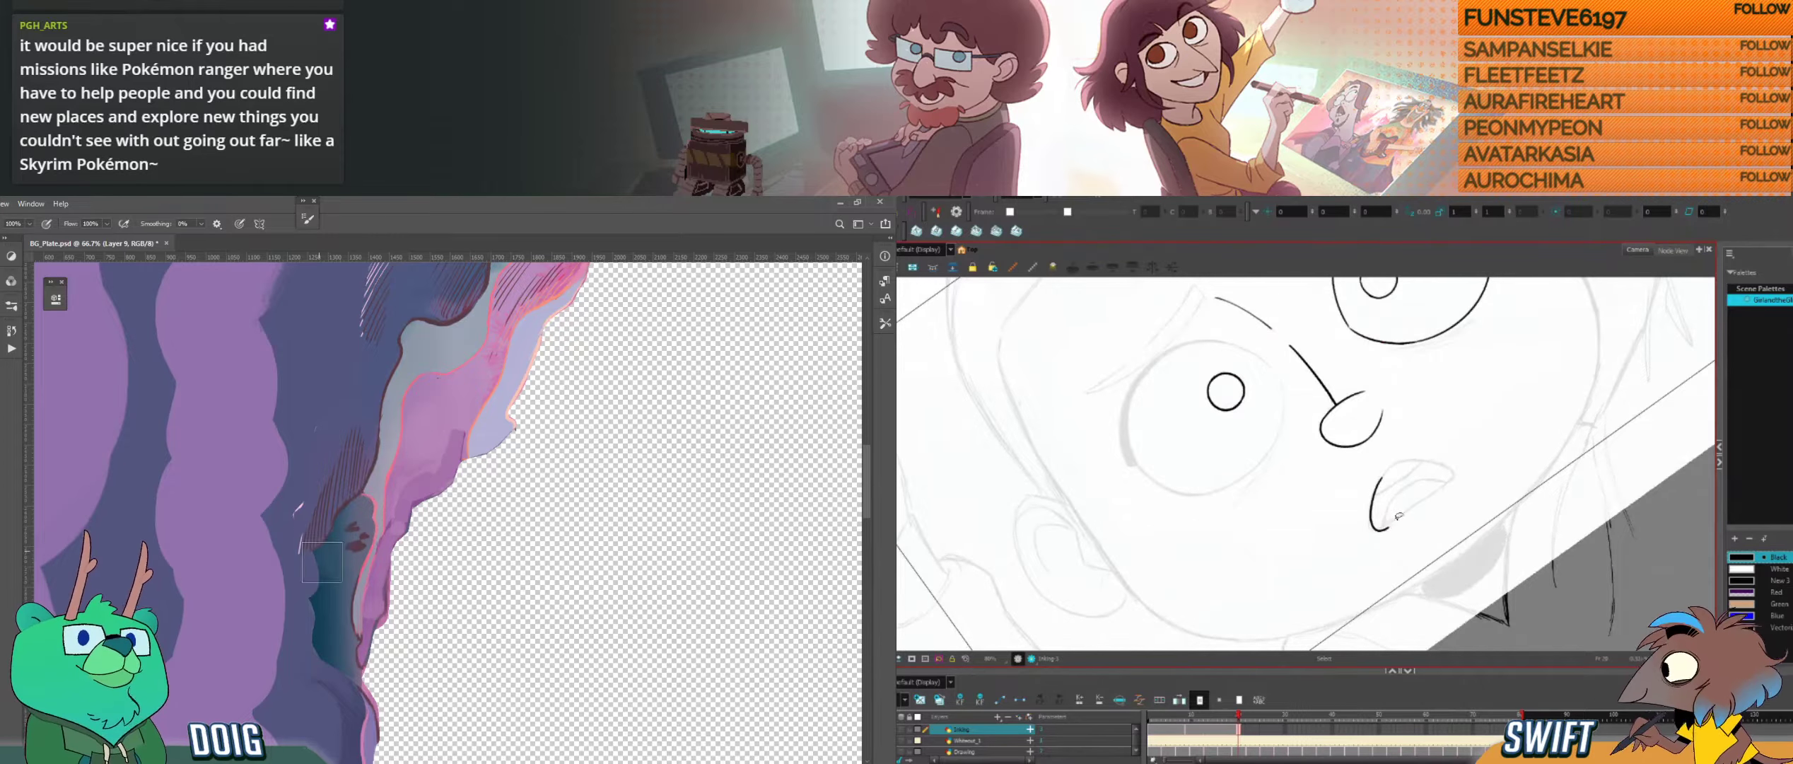
drag(1385, 527, 1435, 489)
drag(1435, 489, 1310, 523)
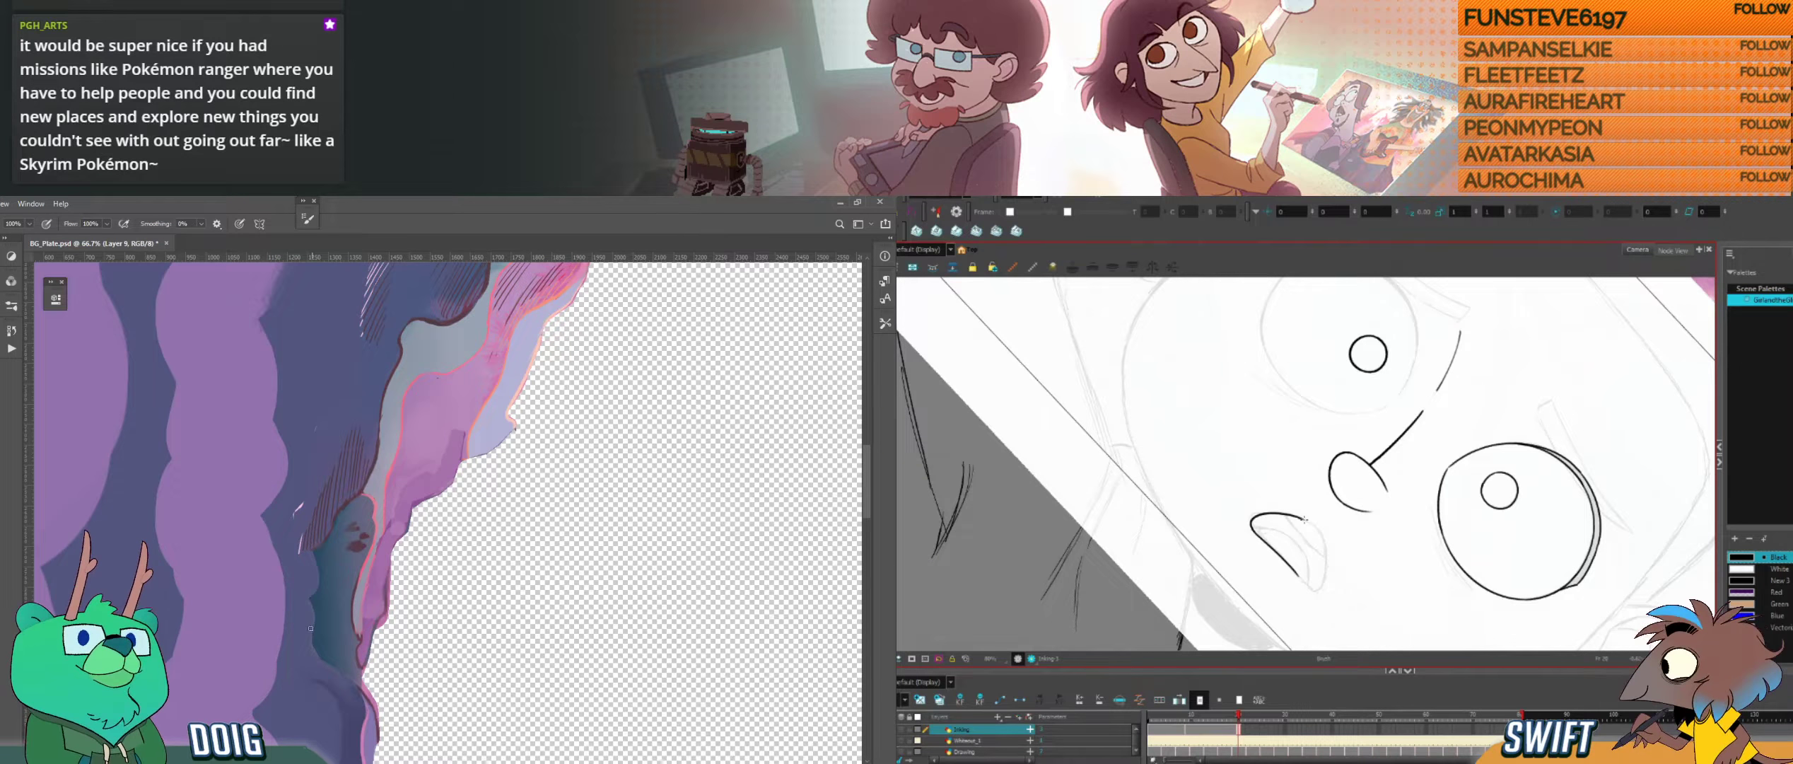
mouse_move(1313, 525)
mouse_down()
mouse_move(1326, 575)
mouse_move(1303, 453)
mouse_move(1293, 480)
mouse_move(1316, 445)
mouse_up()
Step: Continue the mouth outline, undoing misplaced edits and comparing it with the neighbouring drawings
key(ctrl+minus)
key(ctrl+z)
key(f)
key(f)
key(g)
key(g)
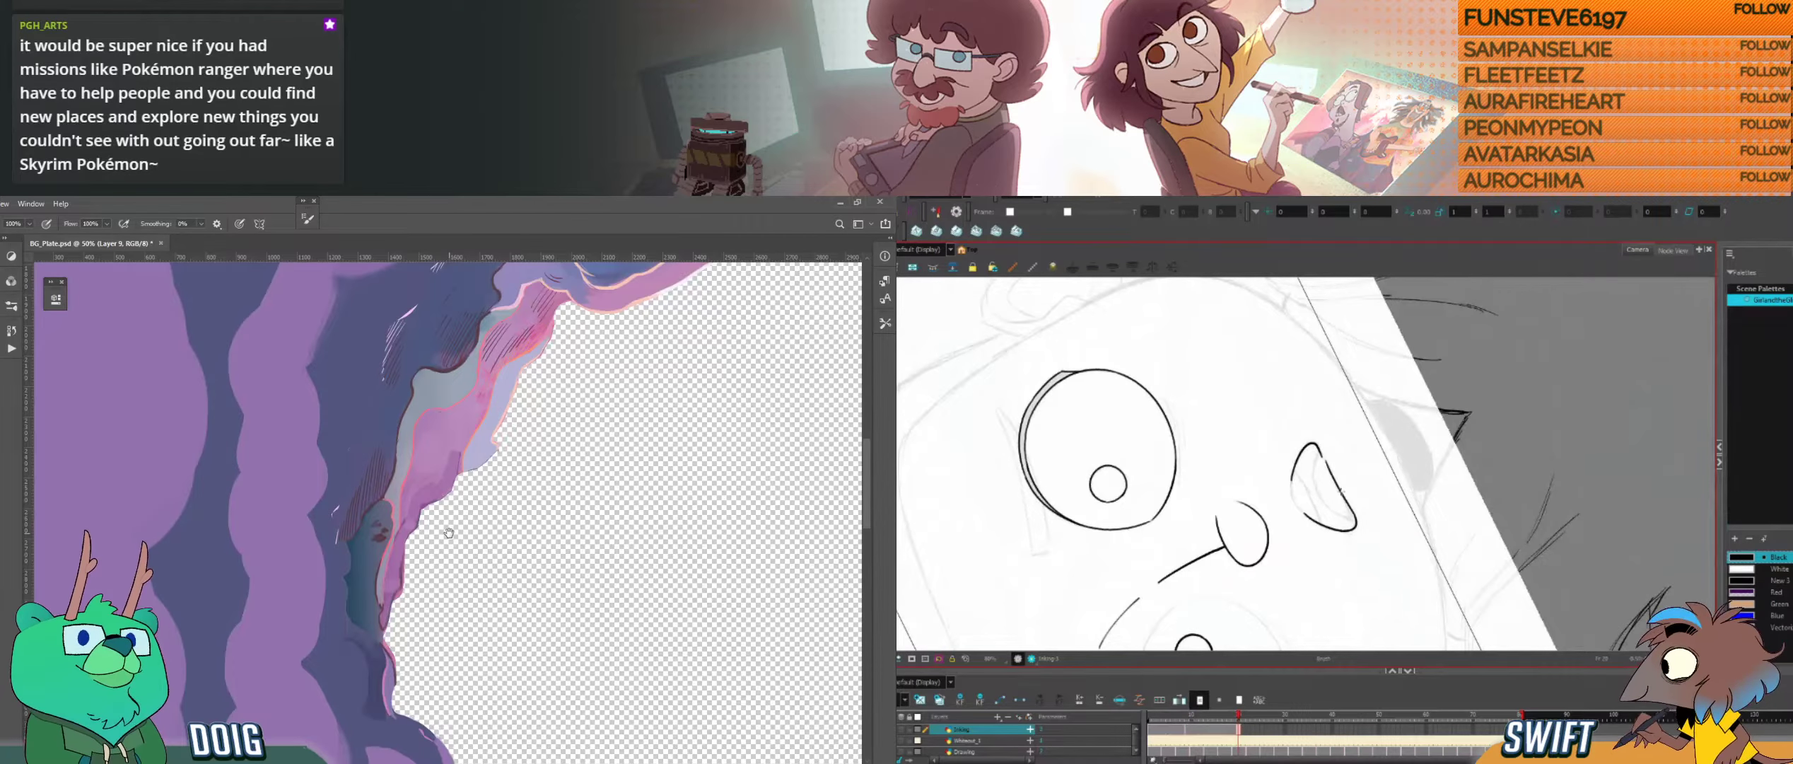
key(alt+s)
key(Delete)
key(ctrl+z)
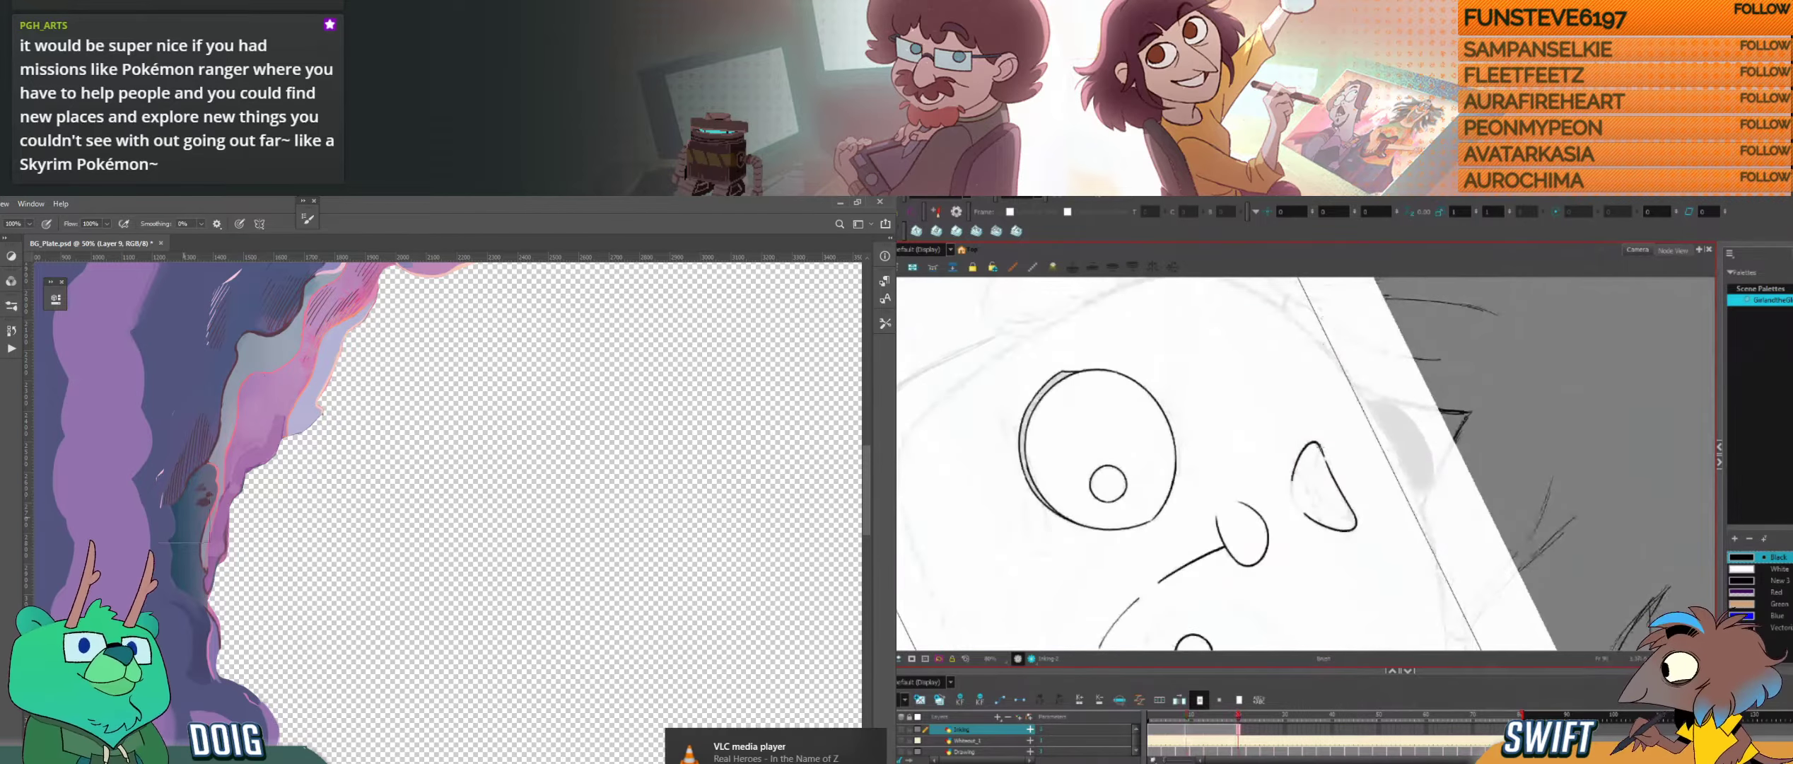
Step: Close the gaps in the mouth outline in Harmony and review the whole hole's edge in the Photoshop plate
key(ctrl+minus)
key(ctrl+minus)
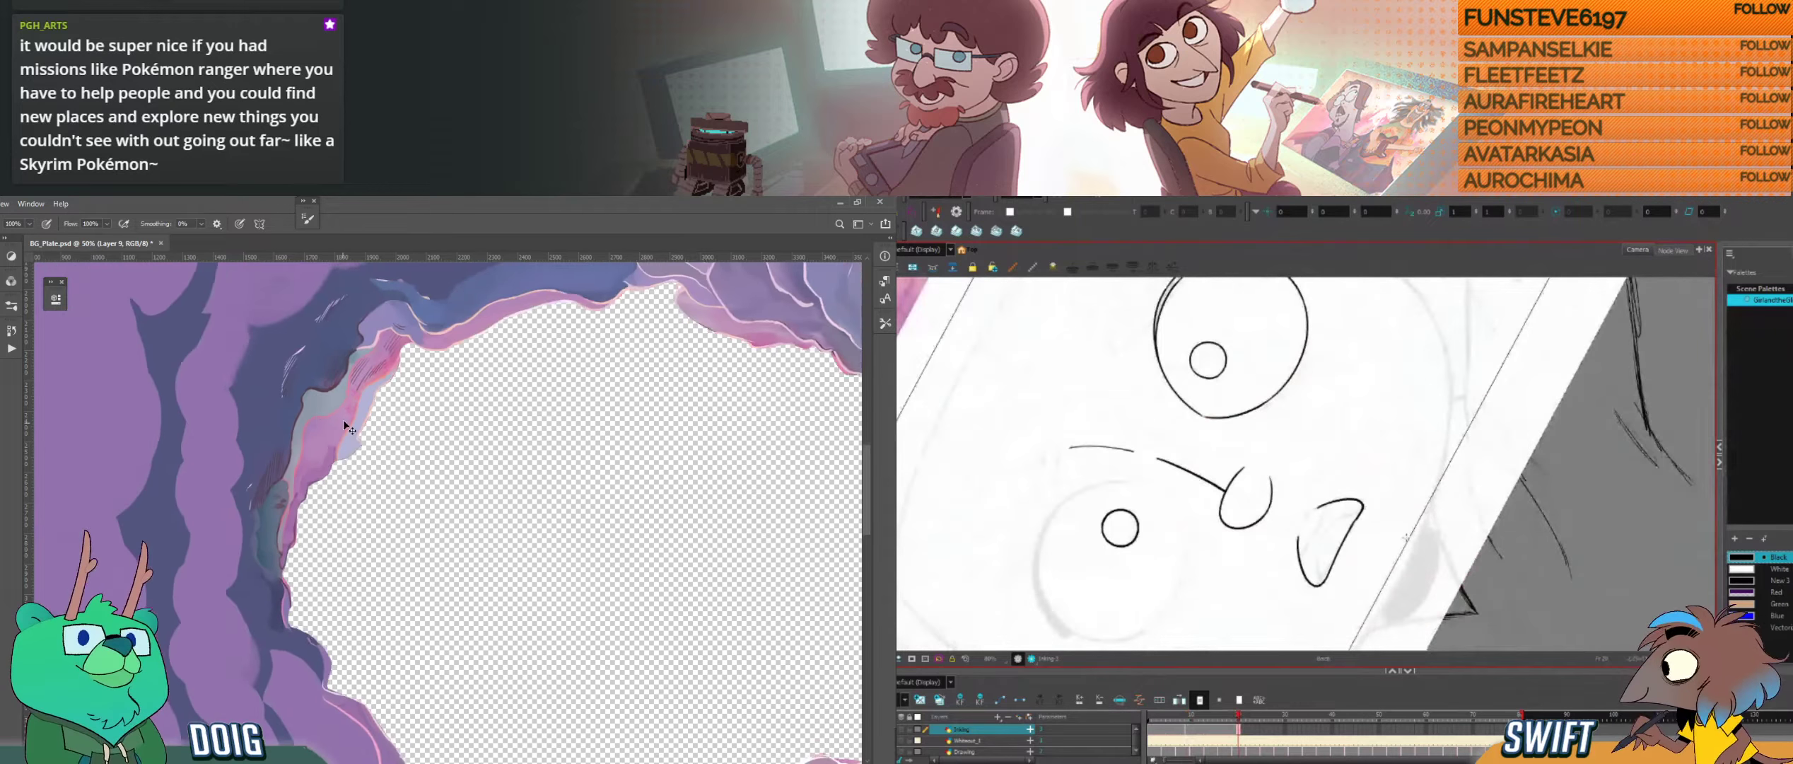
drag(500, 481, 430, 476)
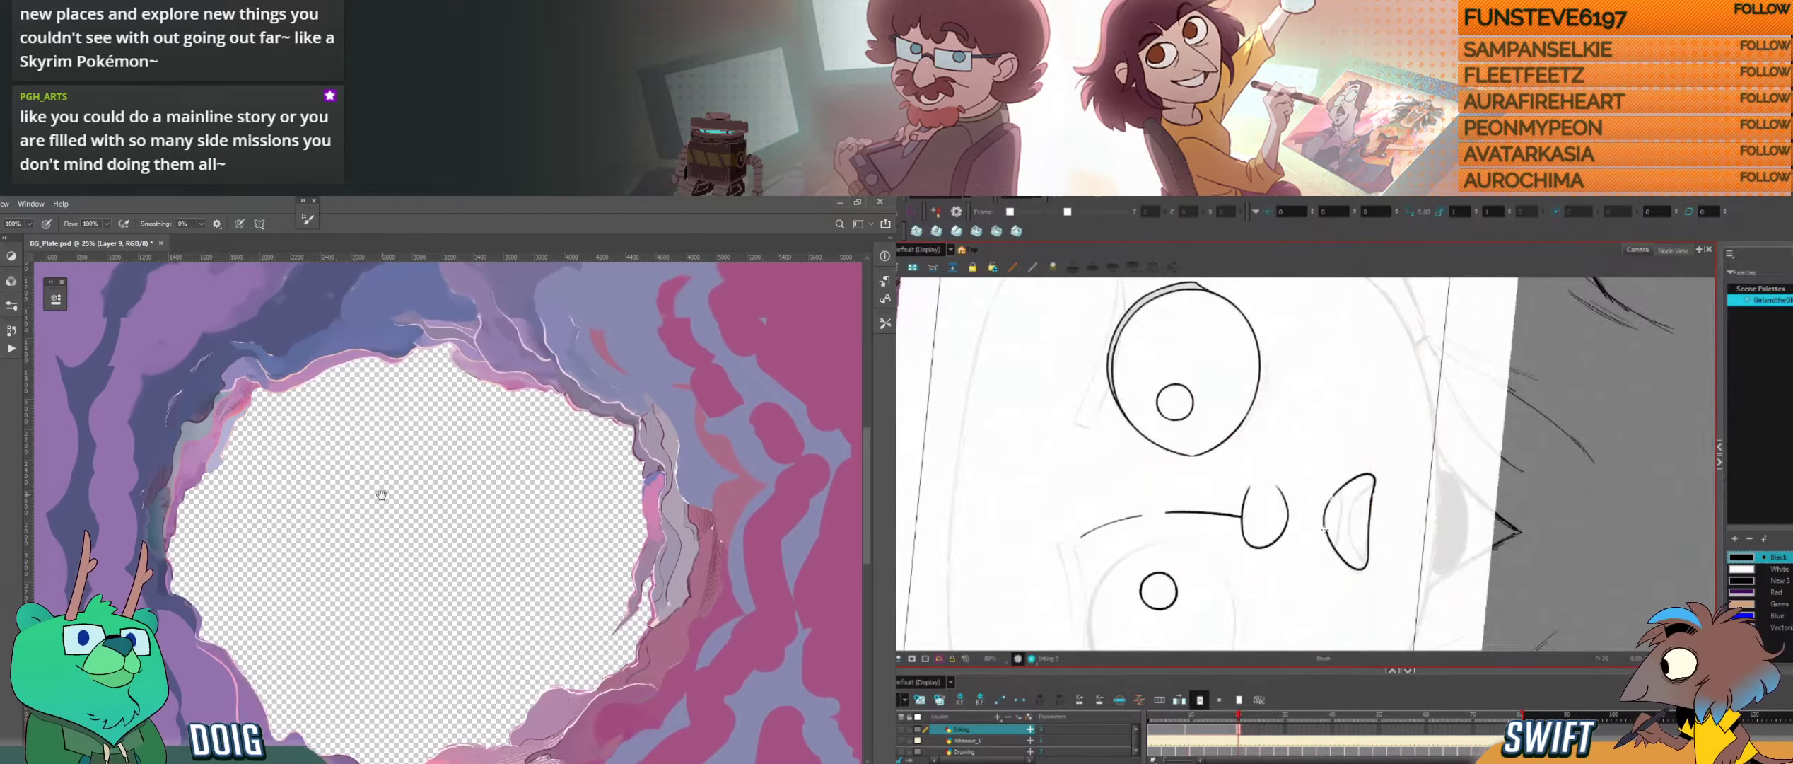
mouse_move(1326, 532)
mouse_down()
mouse_move(1334, 498)
mouse_move(1366, 536)
mouse_move(1322, 566)
mouse_up()
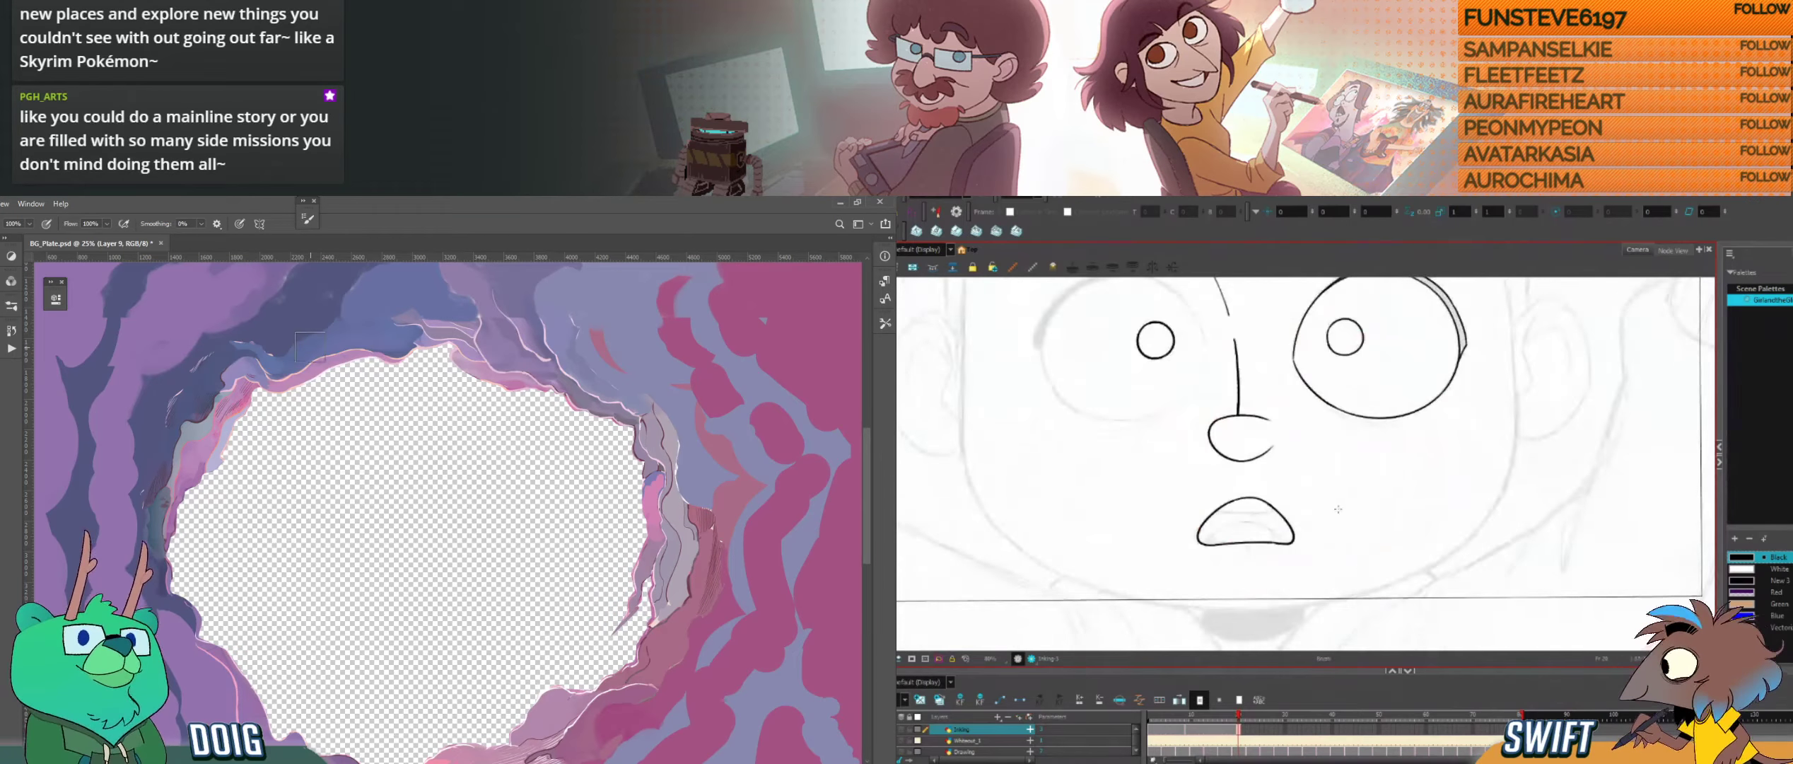
Step: Ink the curved inner line inside the mouth outline
key(alt+s)
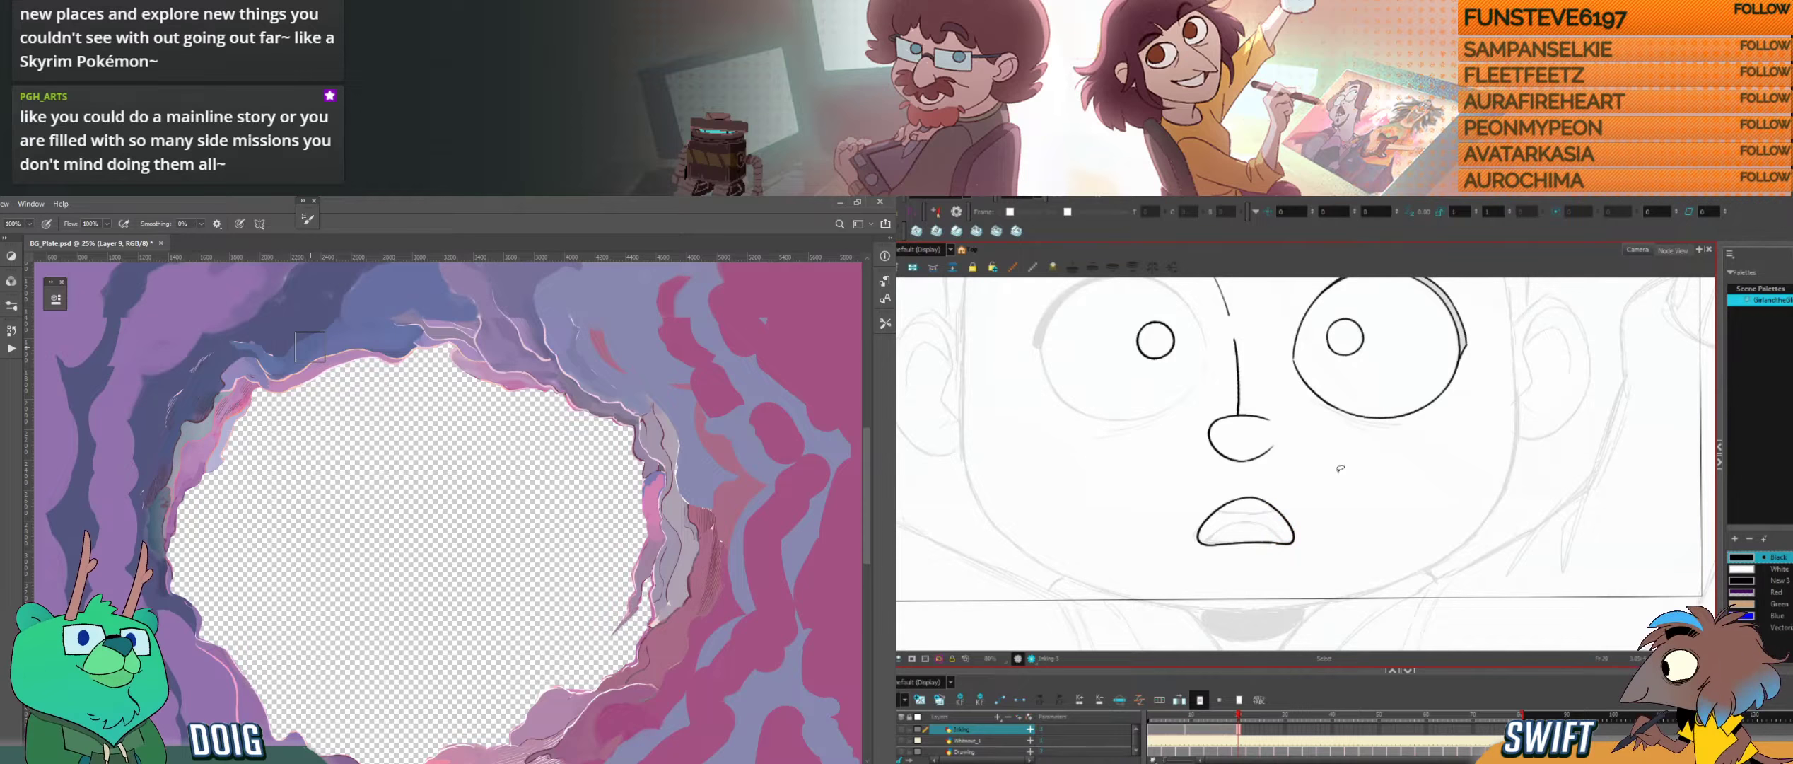
drag(1340, 467, 1368, 483)
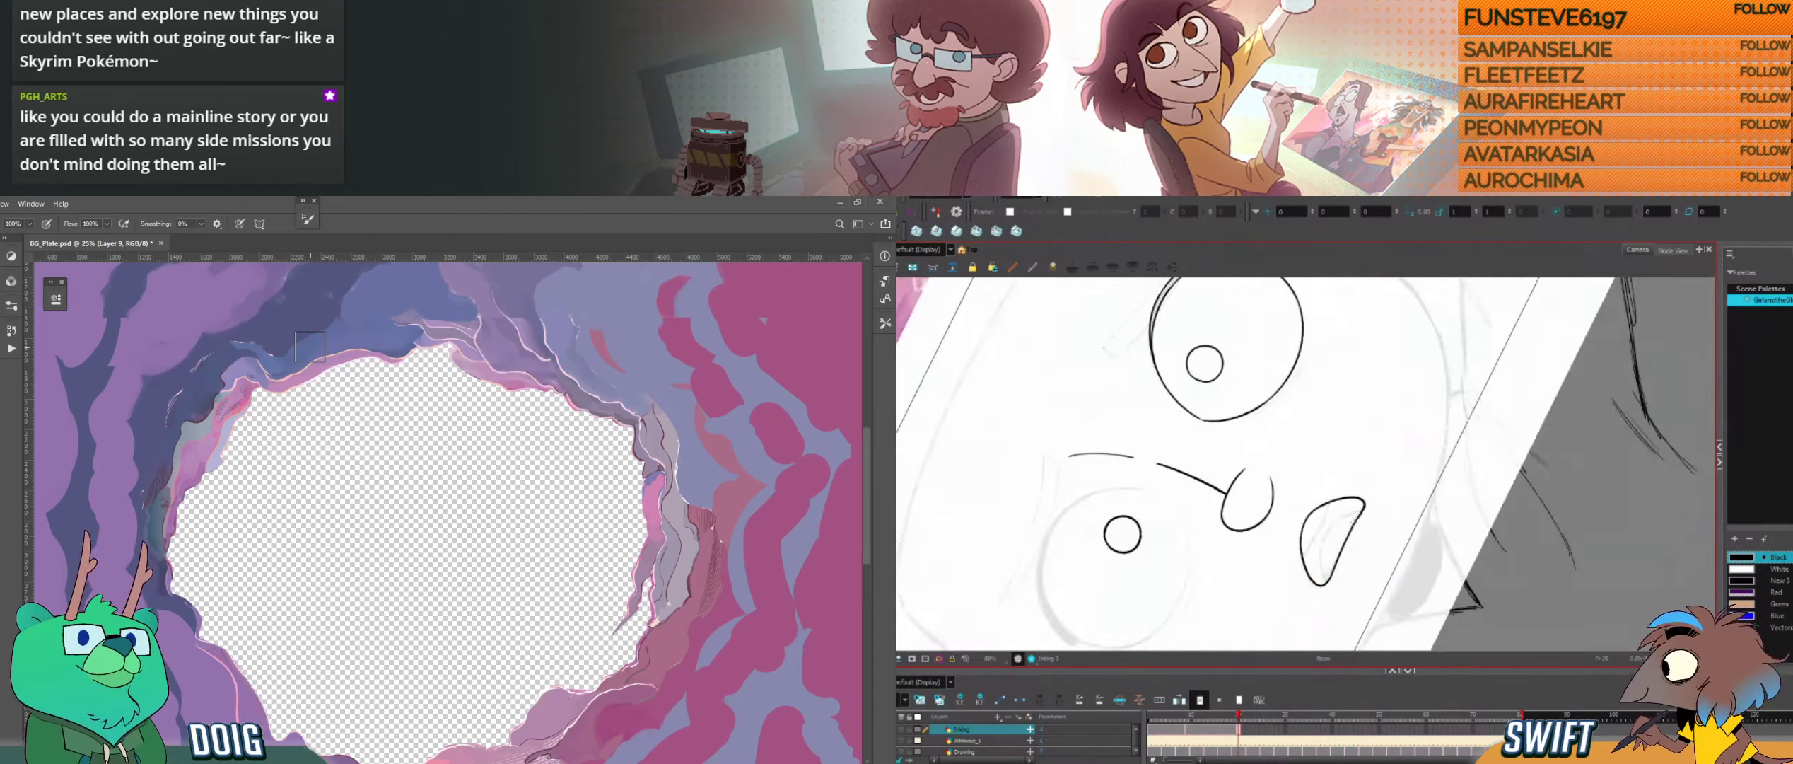
key(alt+s)
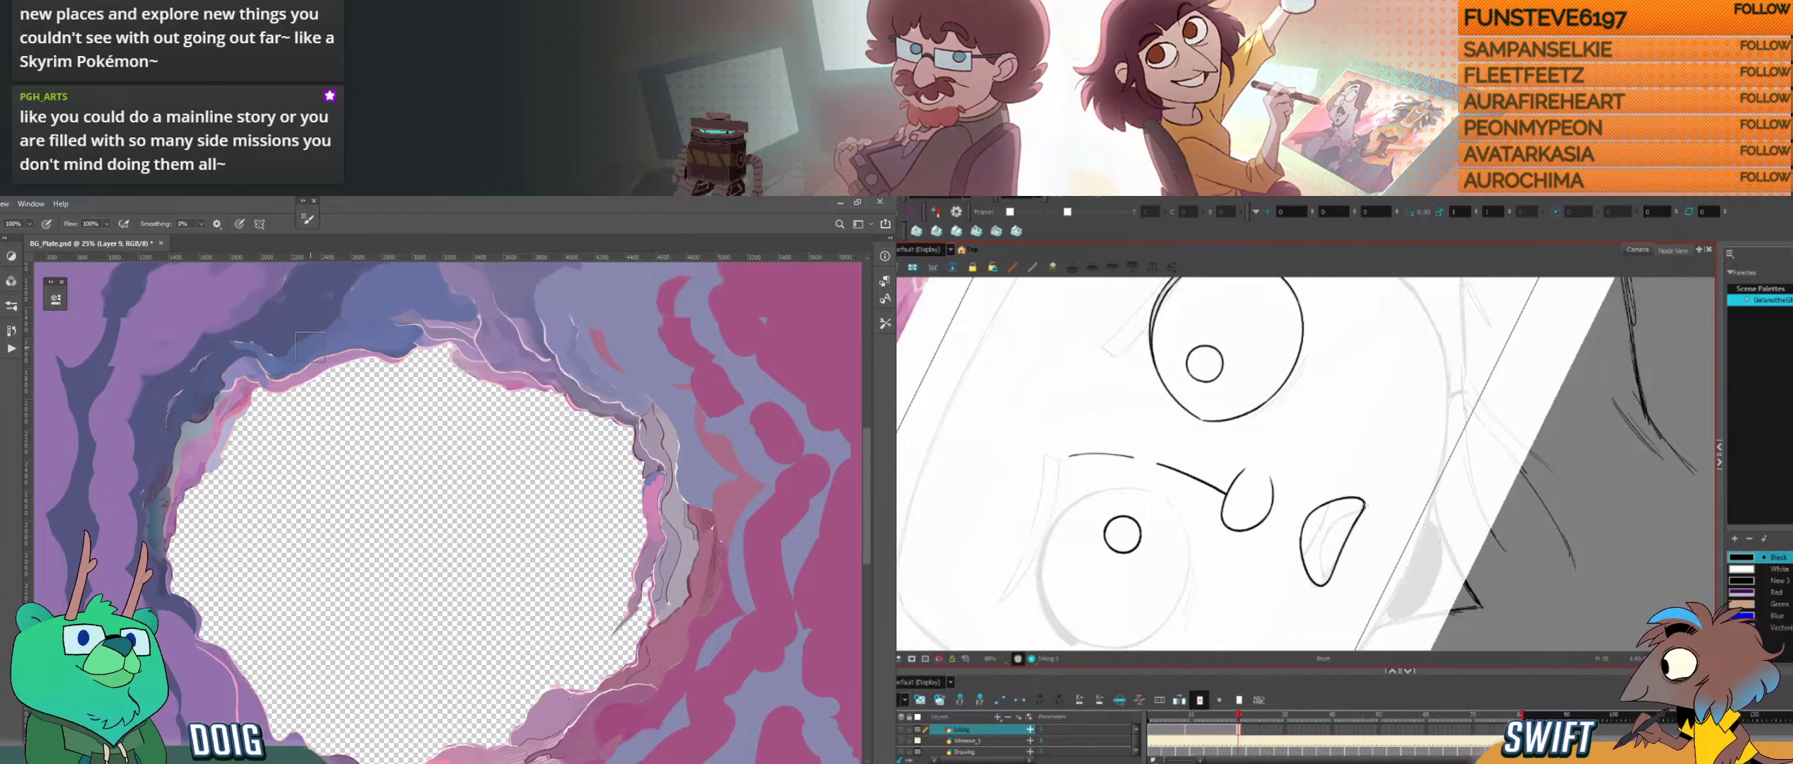
drag(1364, 505, 1420, 444)
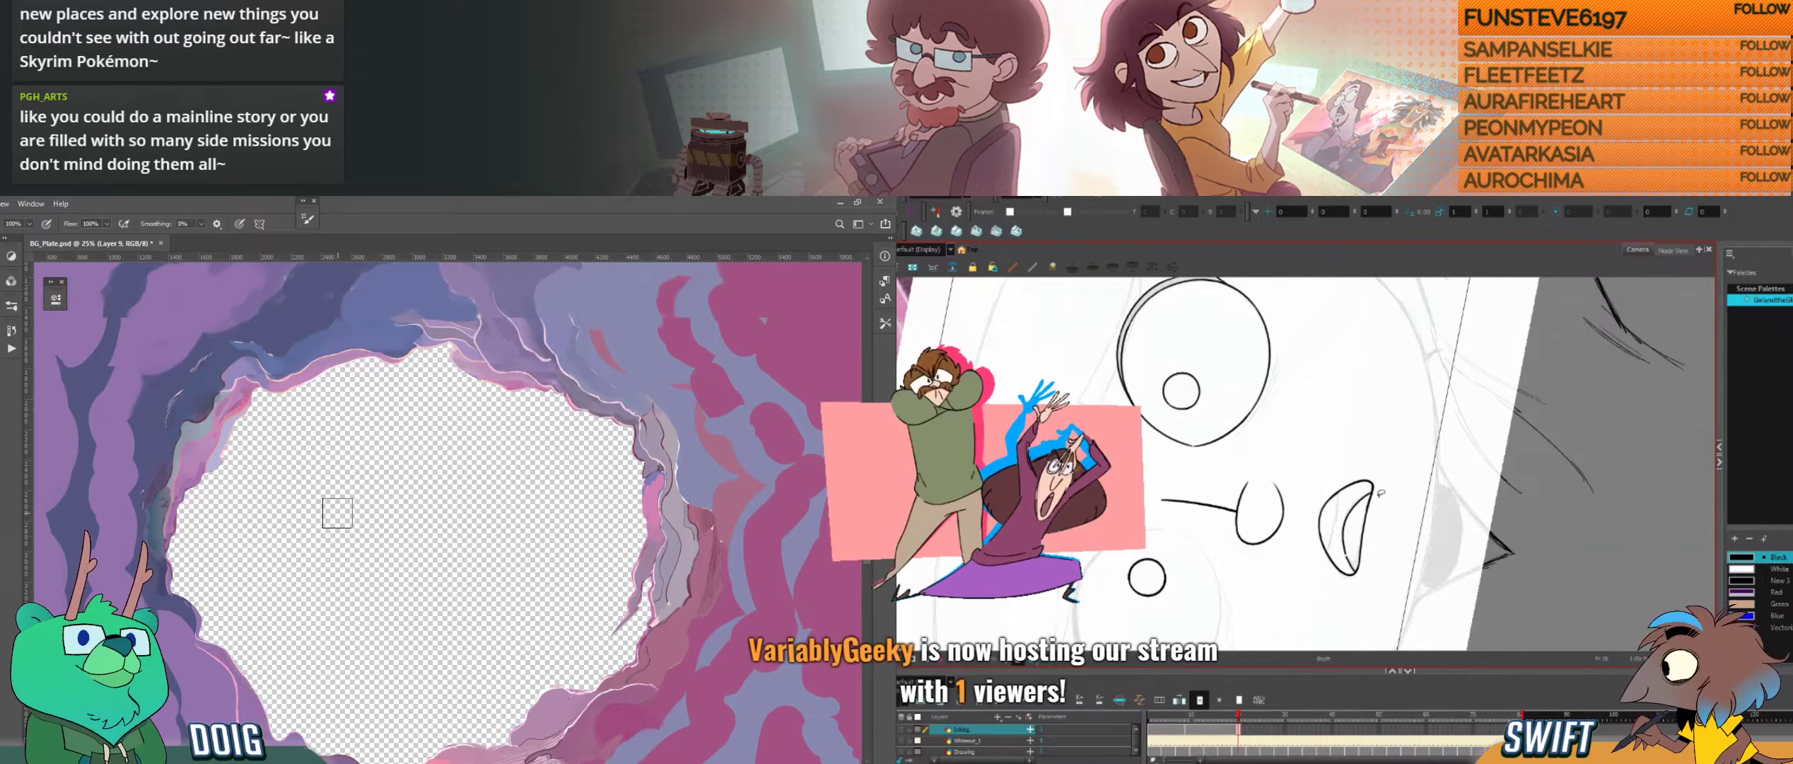
Step: Clean up the mouth's line ends in Harmony and sample a rock colour beside the hole's edge in the Photoshop plate
drag(1403, 508, 1350, 566)
key(Delete)
key(alt+b)
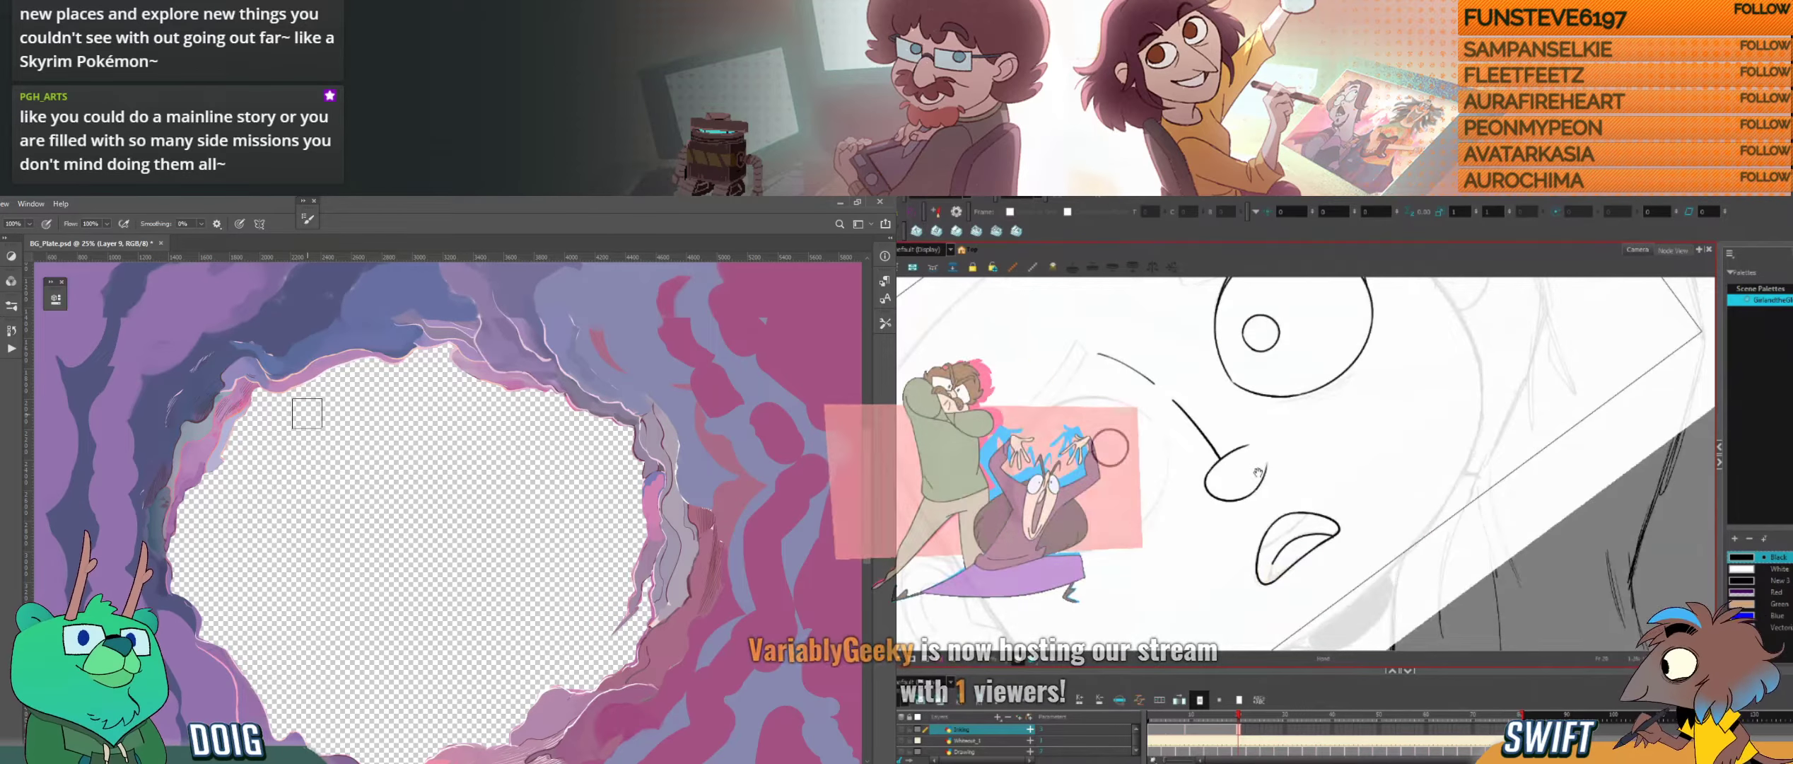
drag(1270, 455, 1314, 421)
drag(1386, 495, 1374, 516)
drag(1301, 526, 1290, 546)
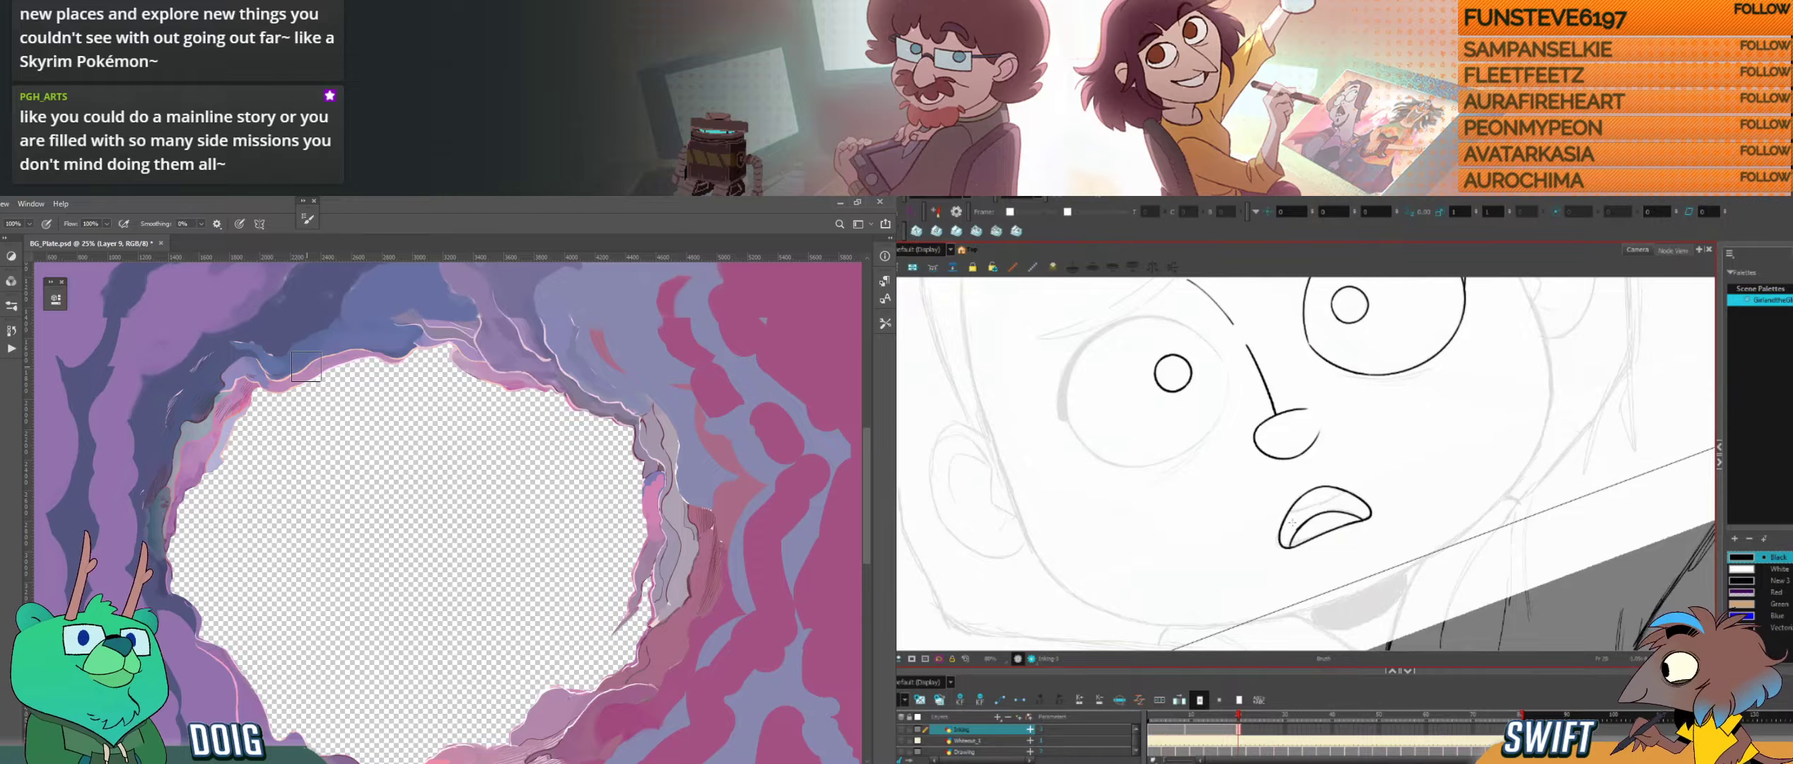
key(alt+e)
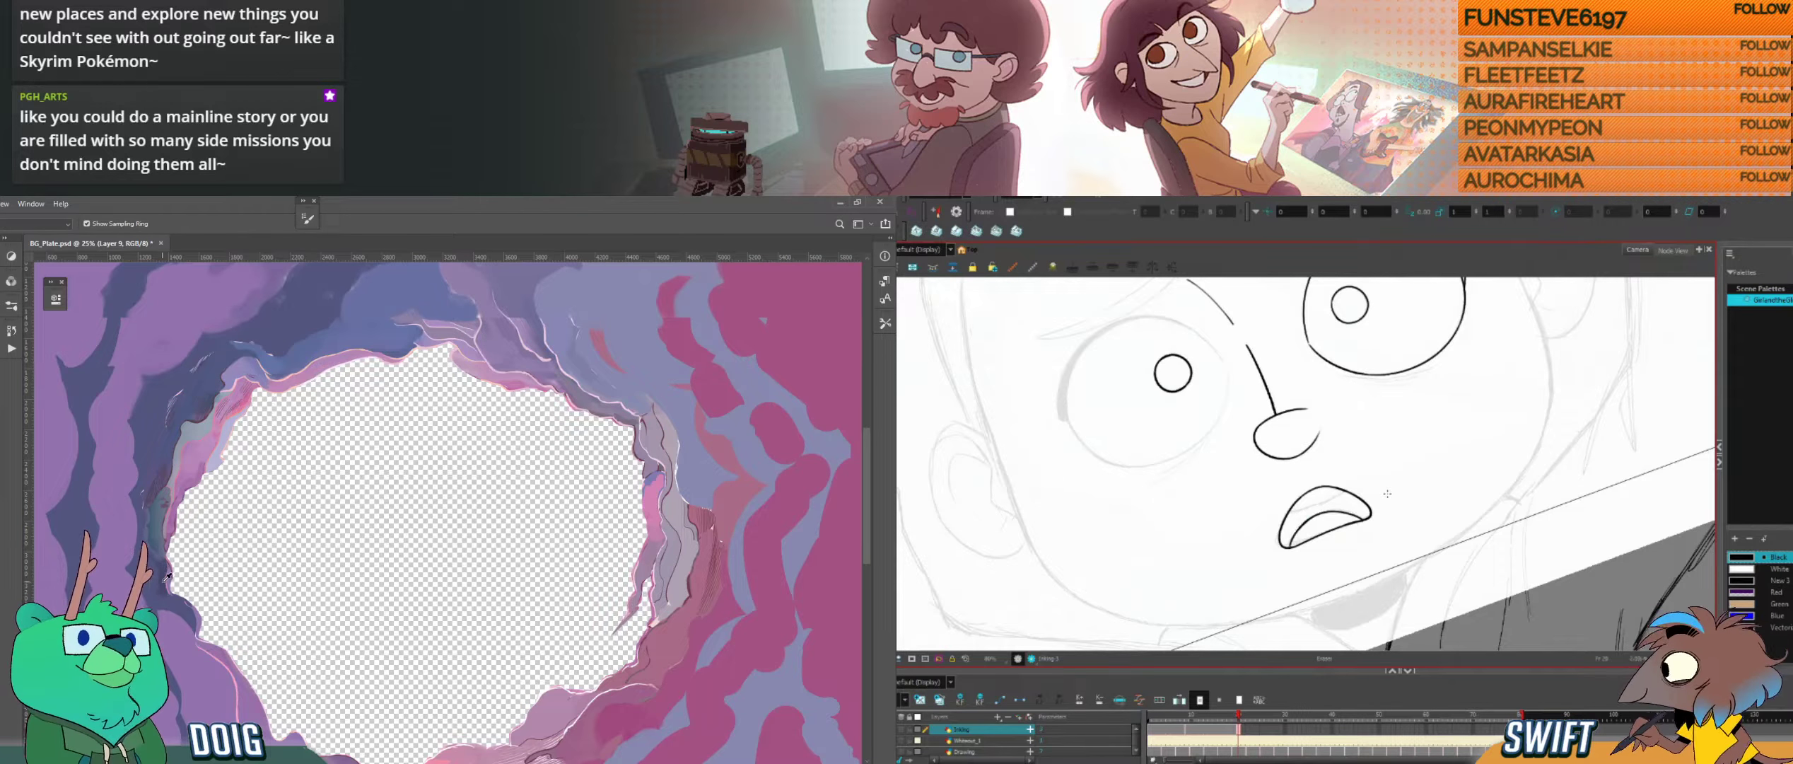
alt+click(165, 582)
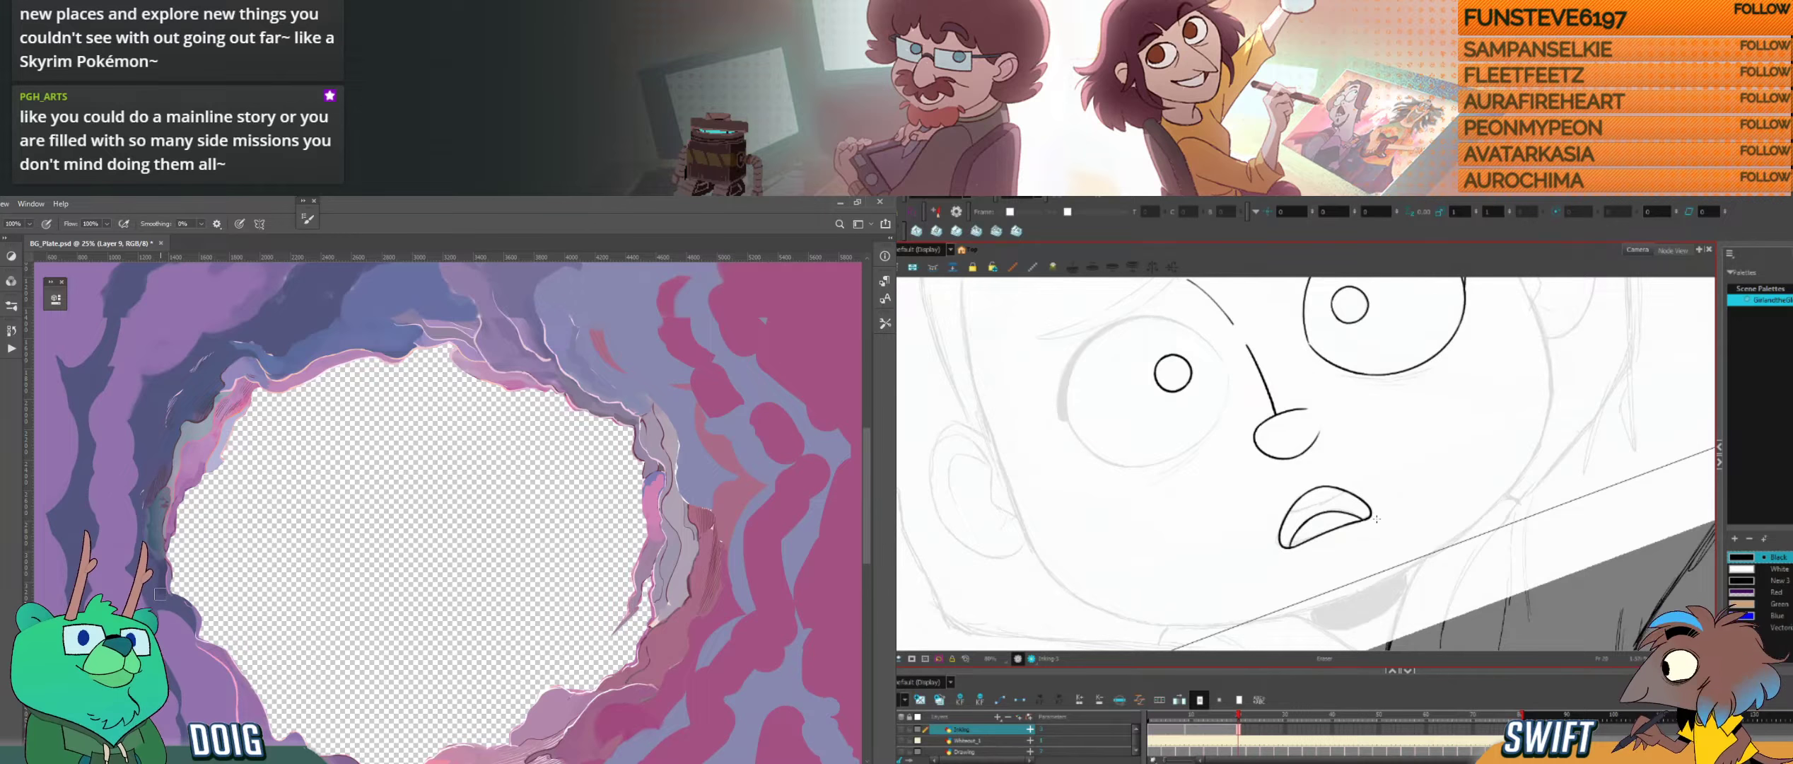
Step: Ink the upper inner line across the open mouth in Harmony, following the sketch
drag(1400, 513, 1384, 578)
drag(477, 269, 376, 444)
drag(1384, 578, 1437, 430)
key(ctrl+plus)
drag(1397, 481, 1368, 550)
drag(1366, 512, 1348, 561)
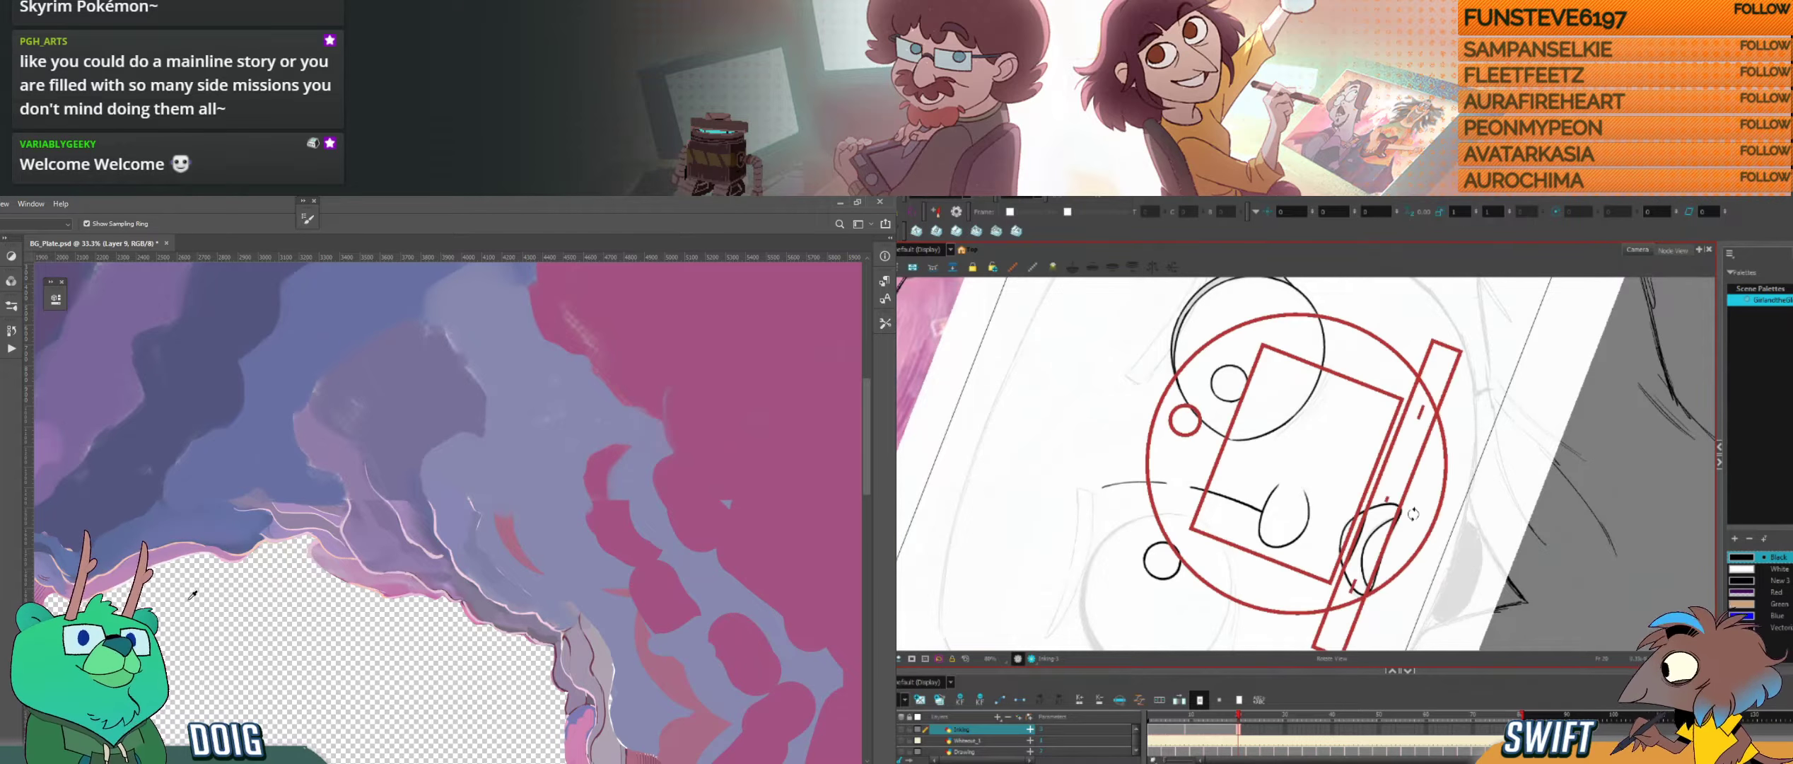
mouse_move(1446, 454)
mouse_down()
mouse_move(1418, 565)
mouse_move(1390, 591)
mouse_move(1469, 516)
mouse_move(1573, 513)
mouse_move(1545, 524)
mouse_move(1565, 544)
mouse_up()
key(b)
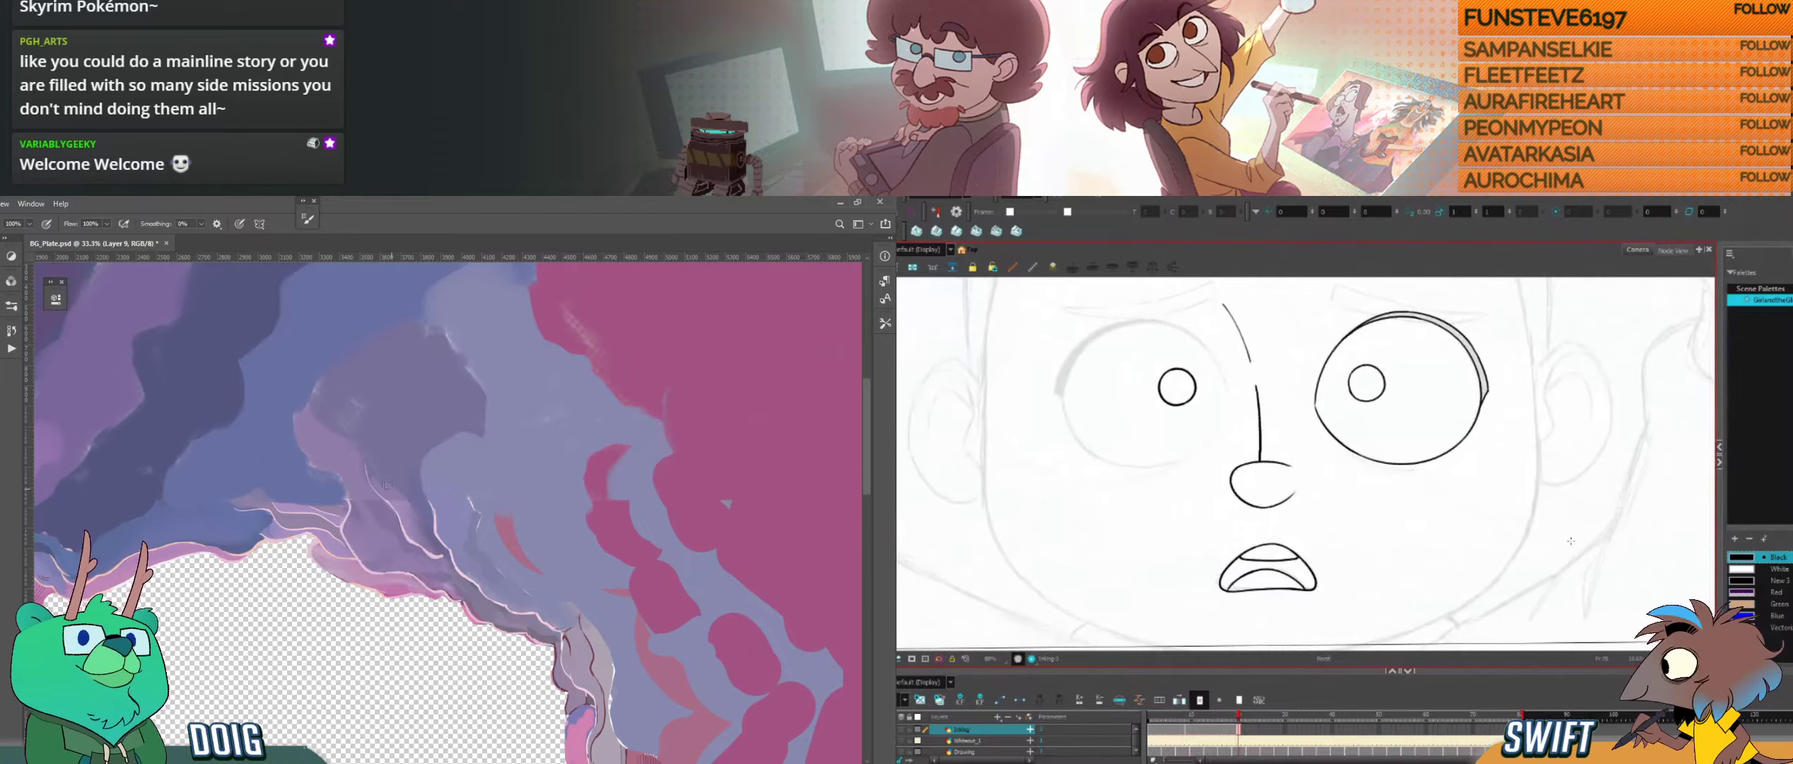
Step: Compare with the neighbouring drawings and ink the first arc along the outer side of the left eye
key(f)
key(g)
drag(1308, 439, 1528, 488)
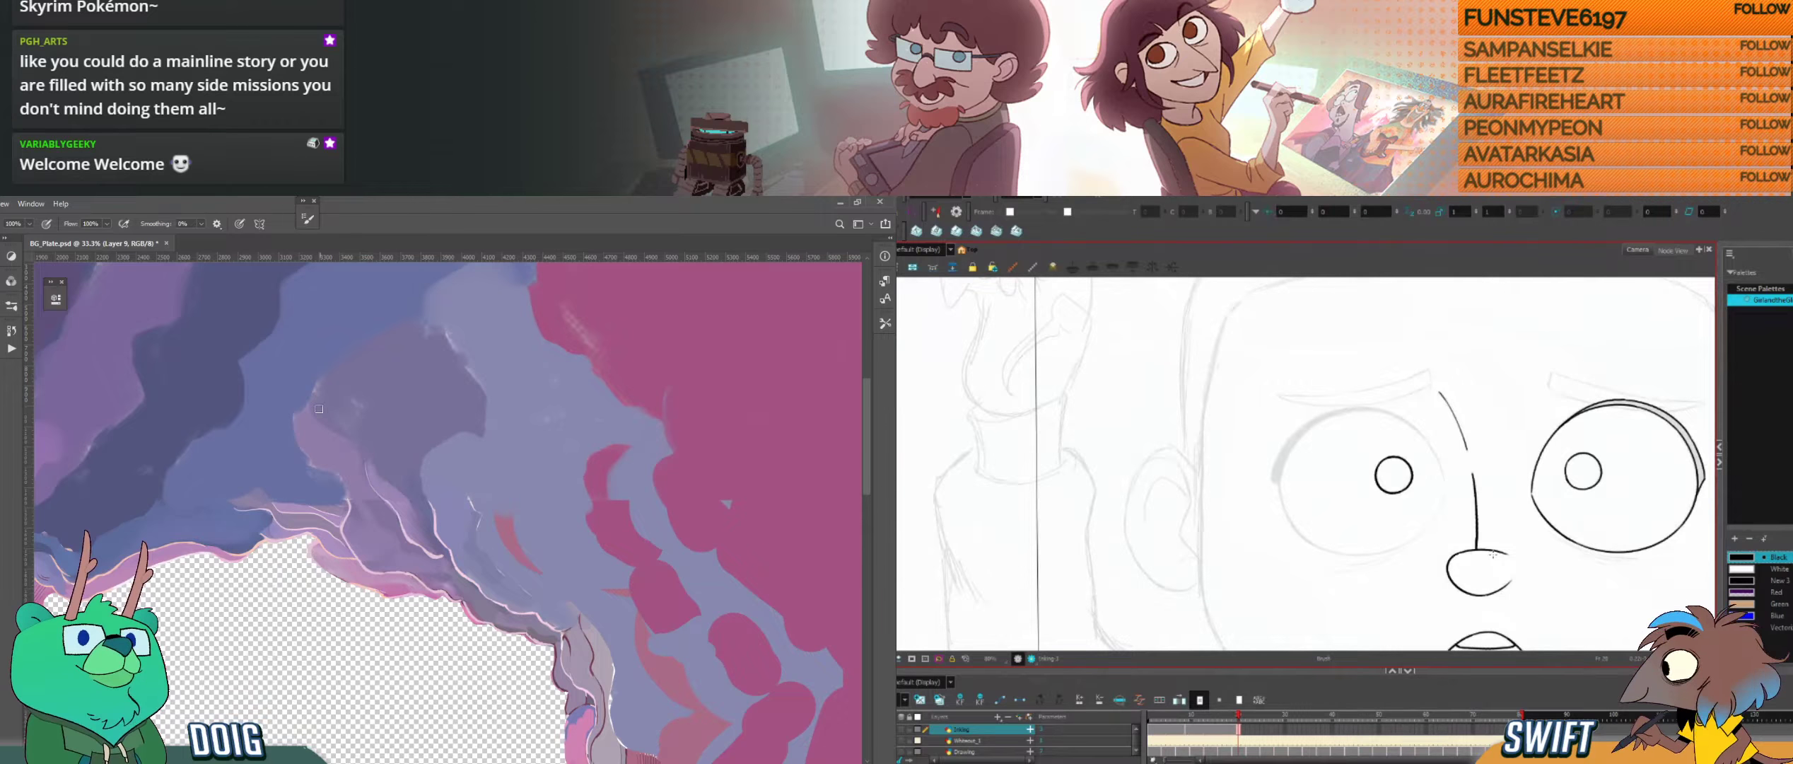
key(f)
key(g)
drag(1279, 486, 1308, 428)
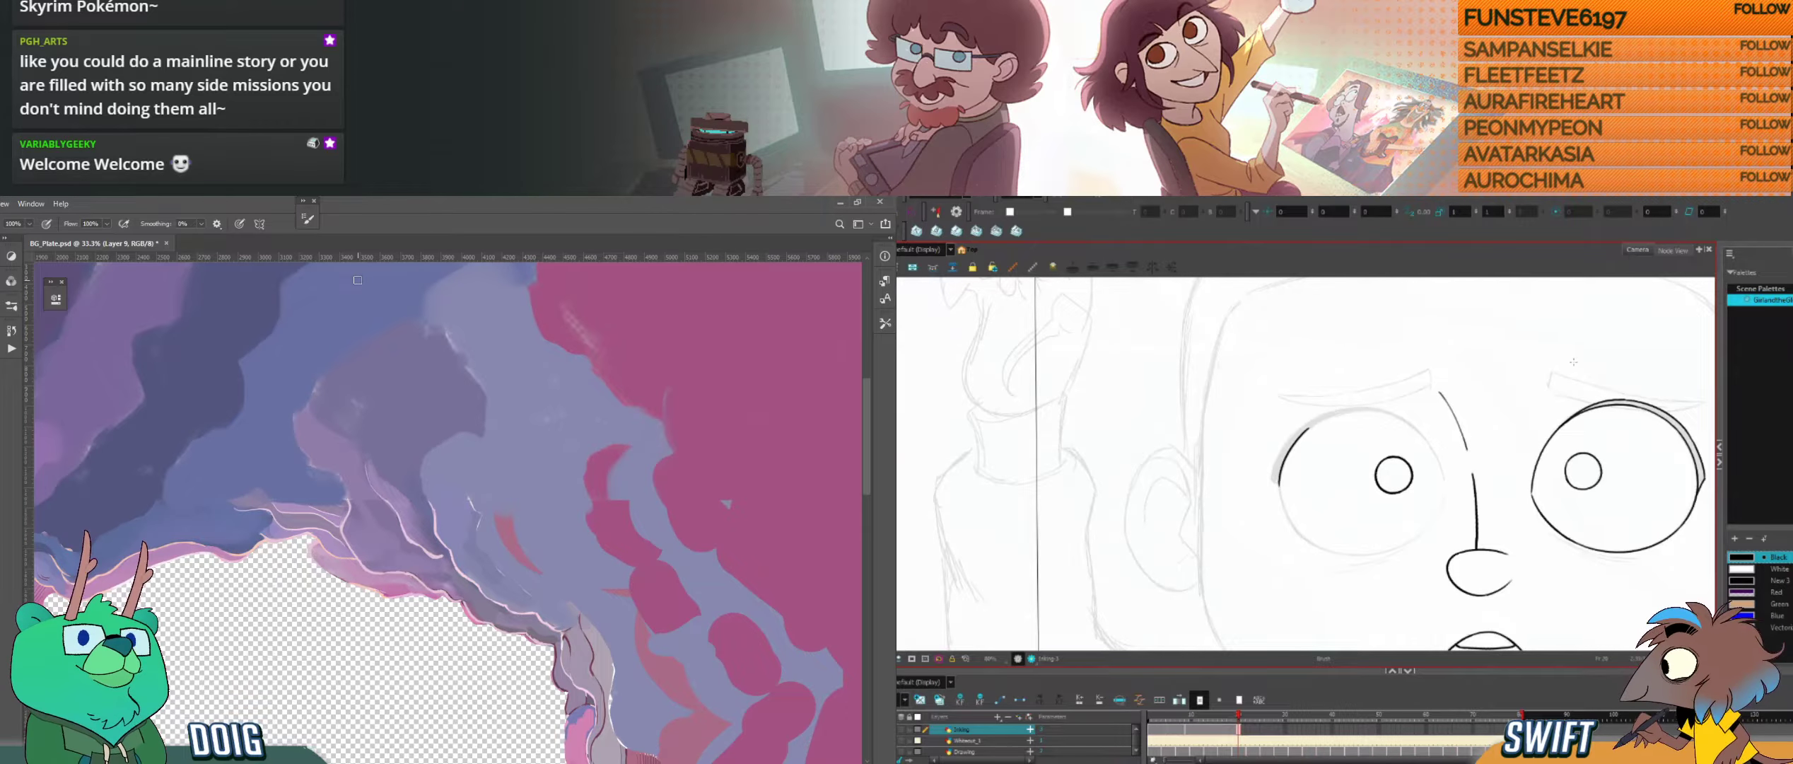
Step: Continue the left eye's outline around its upper edge and check it against the neighbouring drawings
key(f)
key(g)
drag(1662, 378, 1372, 297)
drag(1275, 515, 1389, 485)
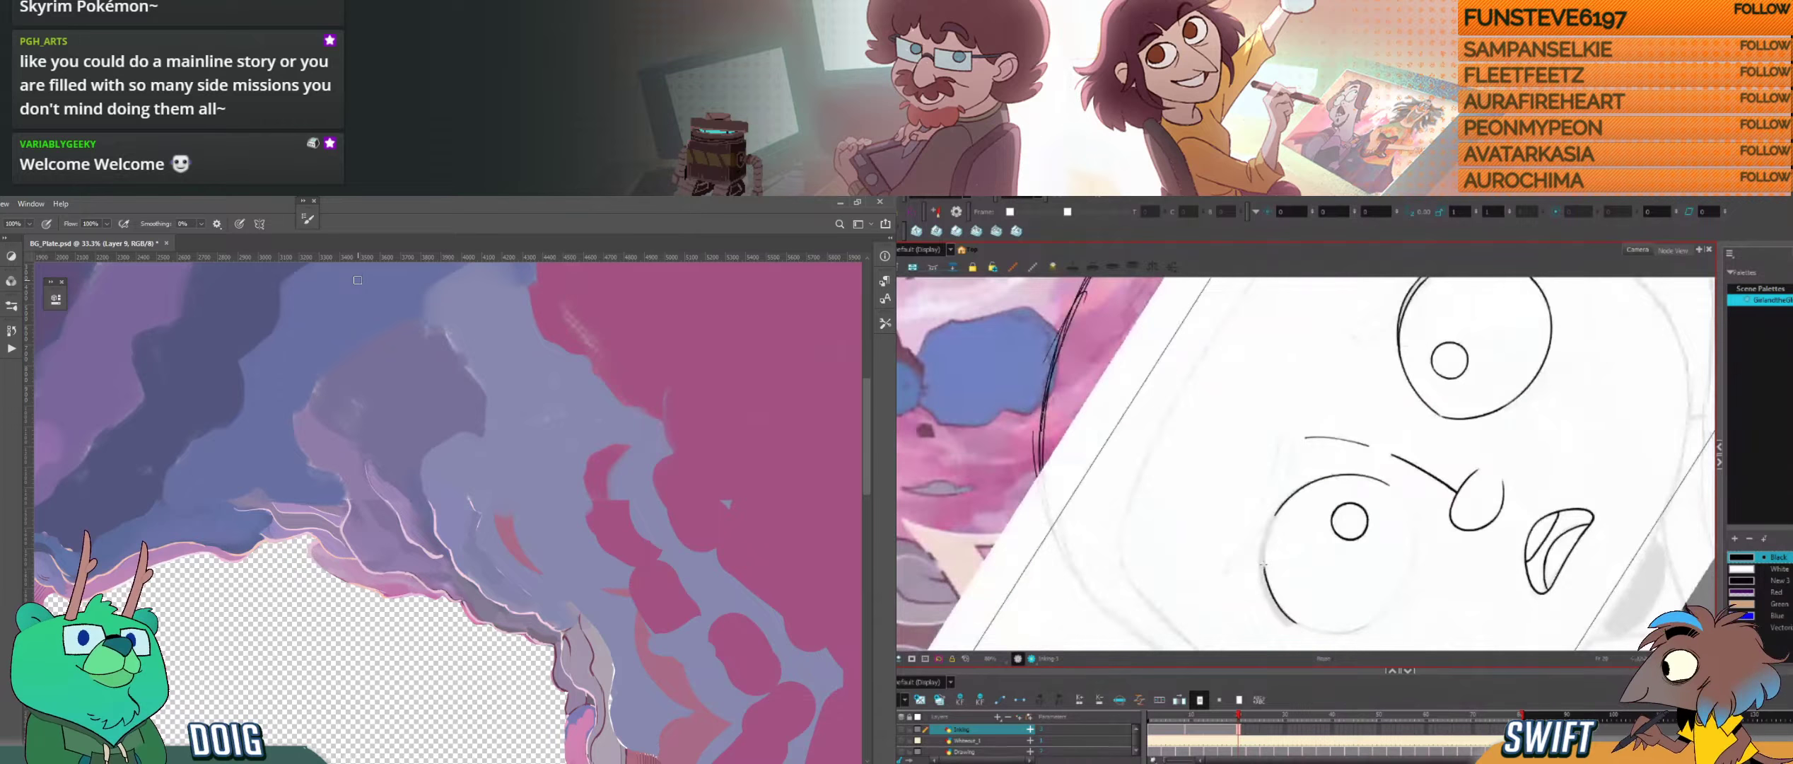
drag(1263, 561, 1286, 500)
drag(1433, 500, 1378, 505)
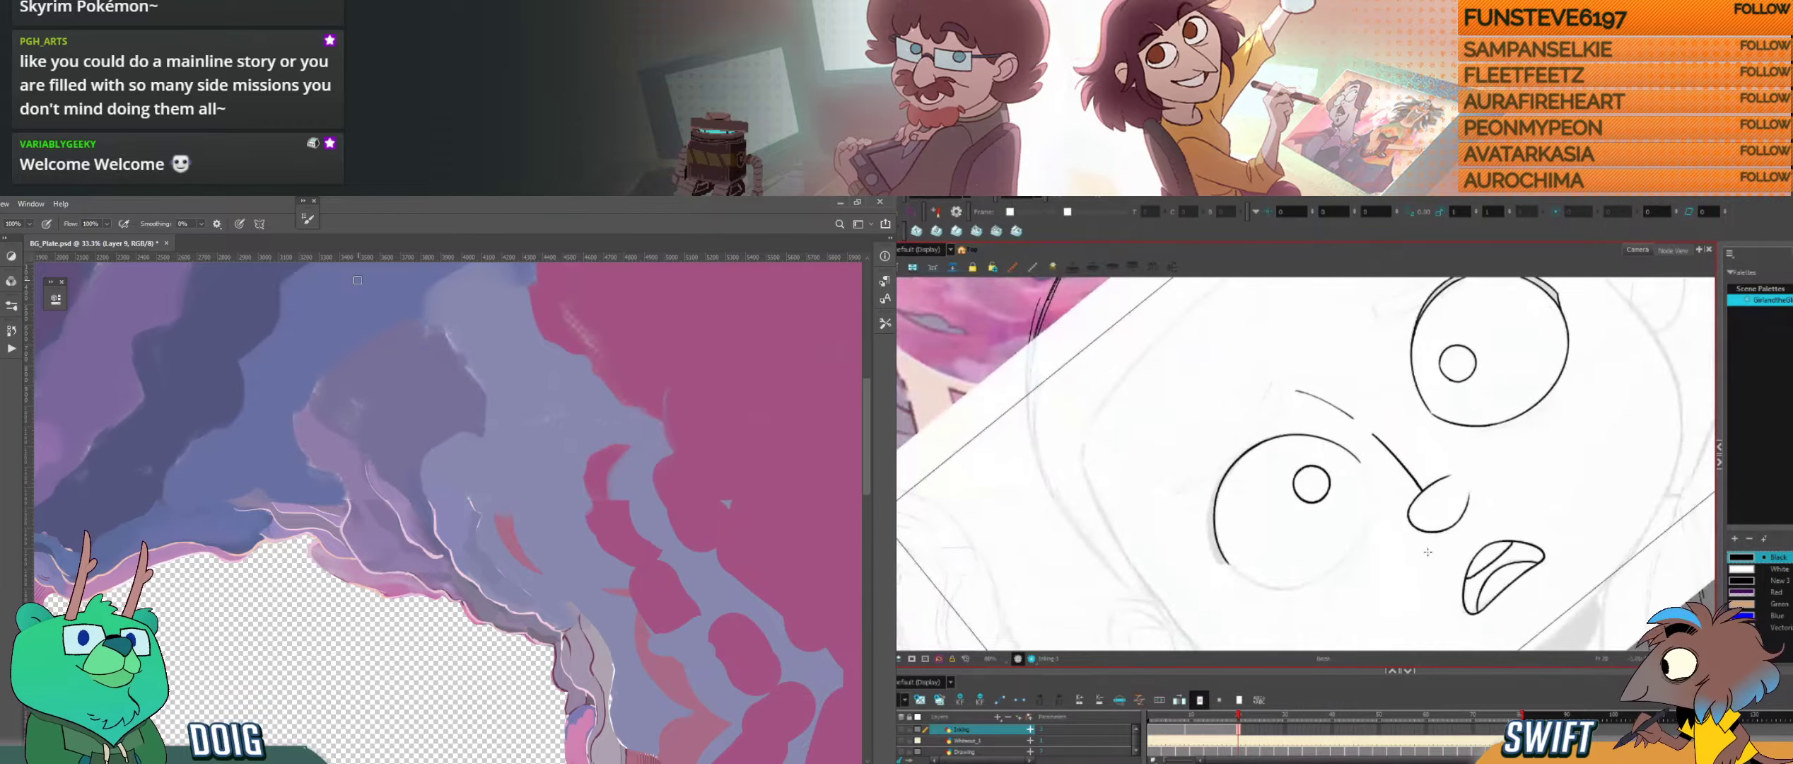
key(f)
key(g)
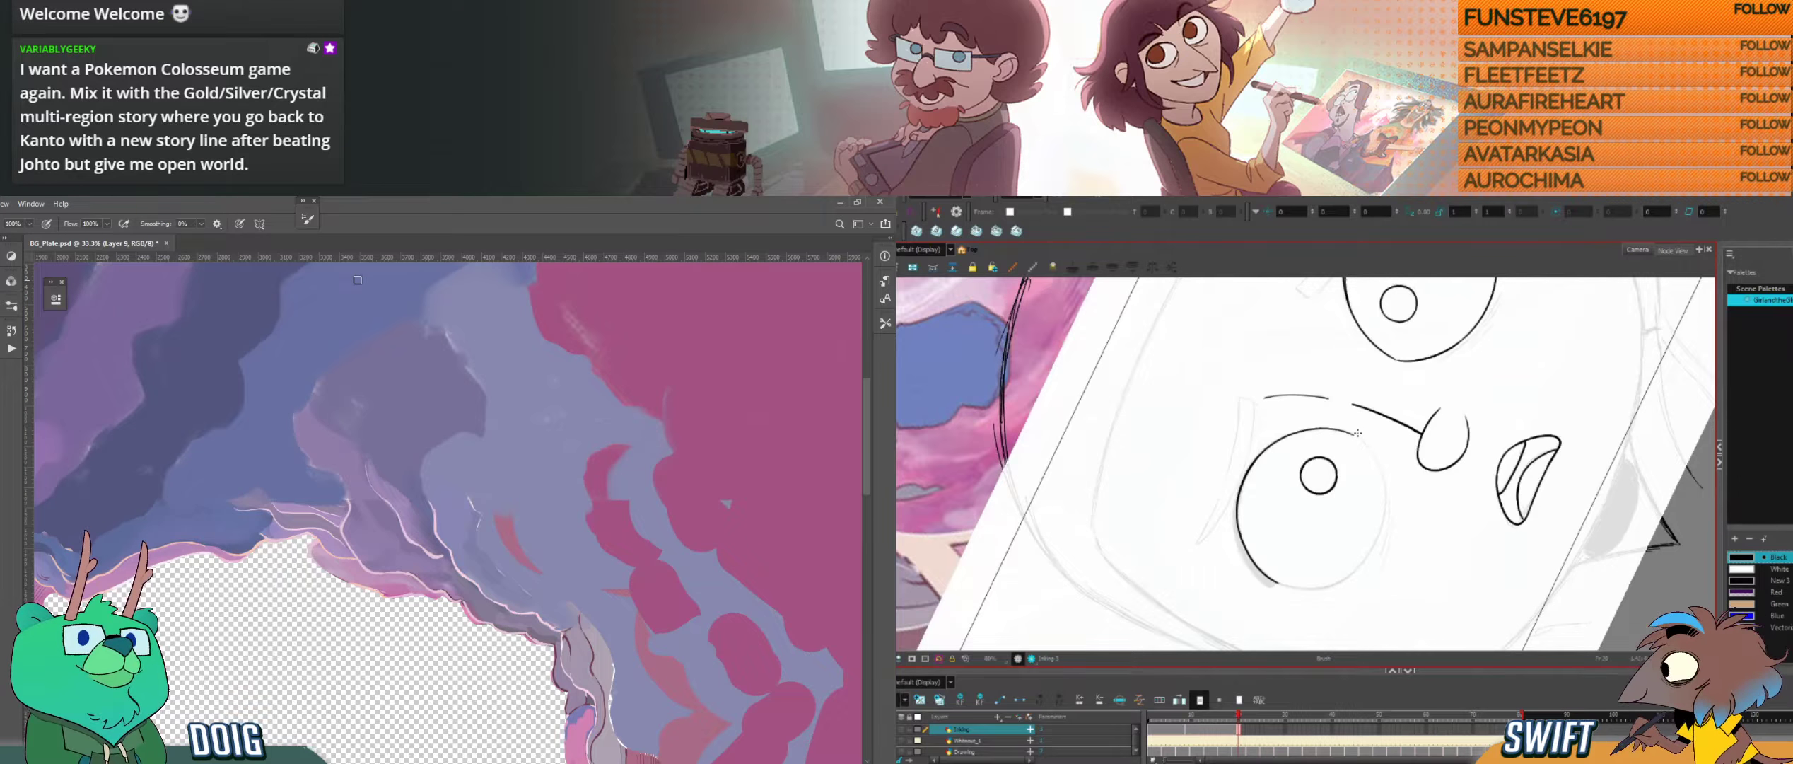
Step: Ink the nose-side arc of the left eye's outline, undoing misplaced strokes
mouse_move(1357, 432)
mouse_down()
mouse_move(1330, 507)
mouse_move(1351, 450)
mouse_move(1325, 419)
mouse_move(1377, 469)
mouse_up()
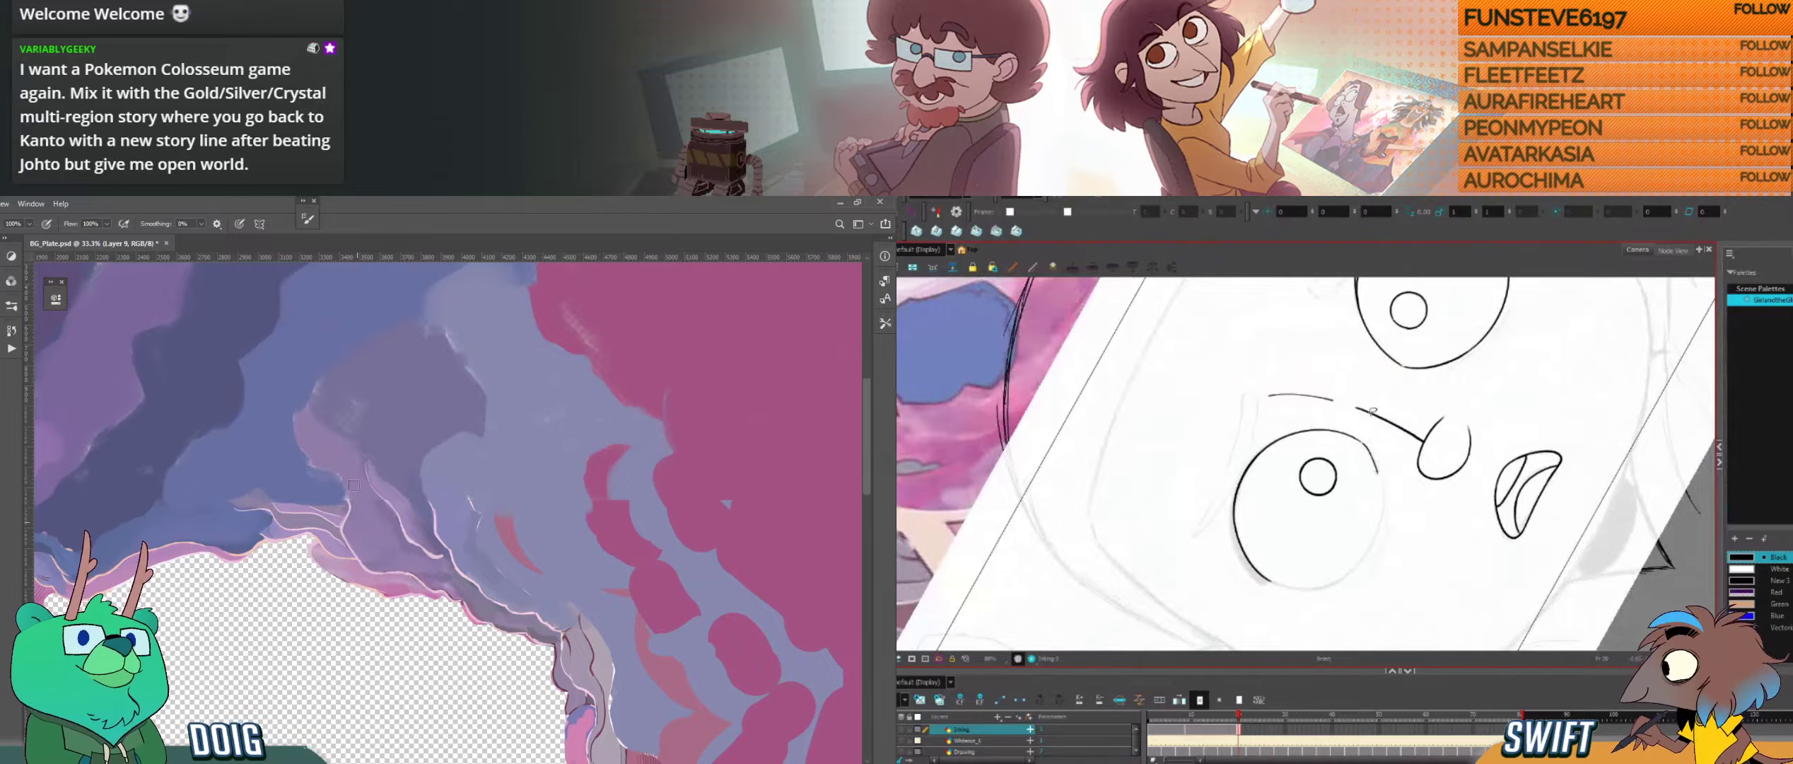
key(ctrl+z)
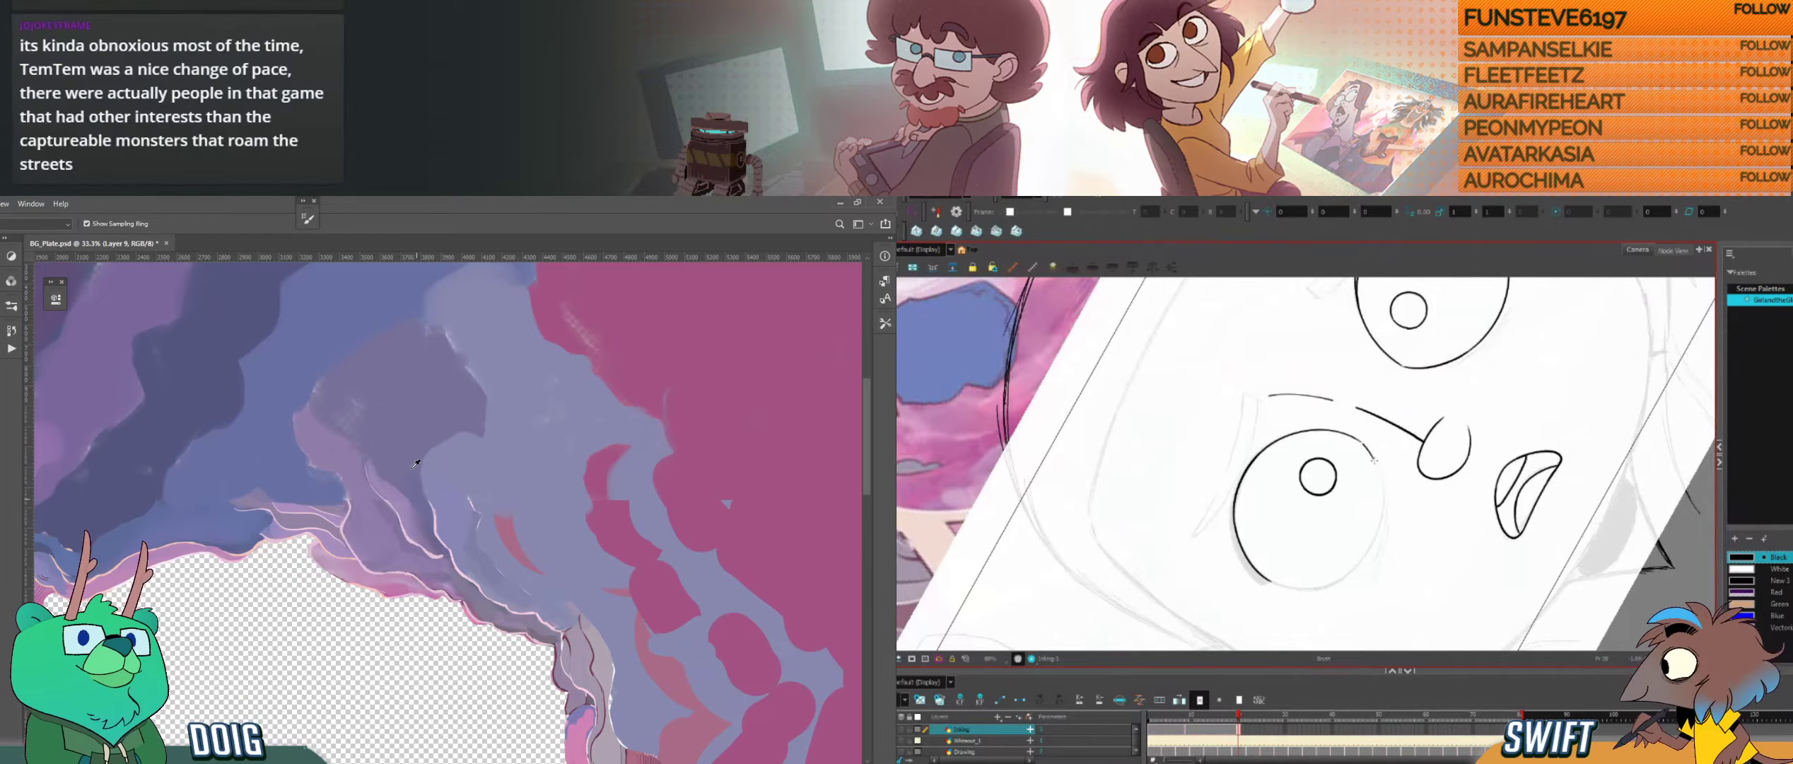
mouse_move(1363, 443)
mouse_down()
mouse_move(1377, 527)
mouse_move(1407, 549)
mouse_move(1357, 601)
mouse_move(1324, 605)
mouse_move(1350, 523)
mouse_up()
key(ctrl+z)
key(bracketright)
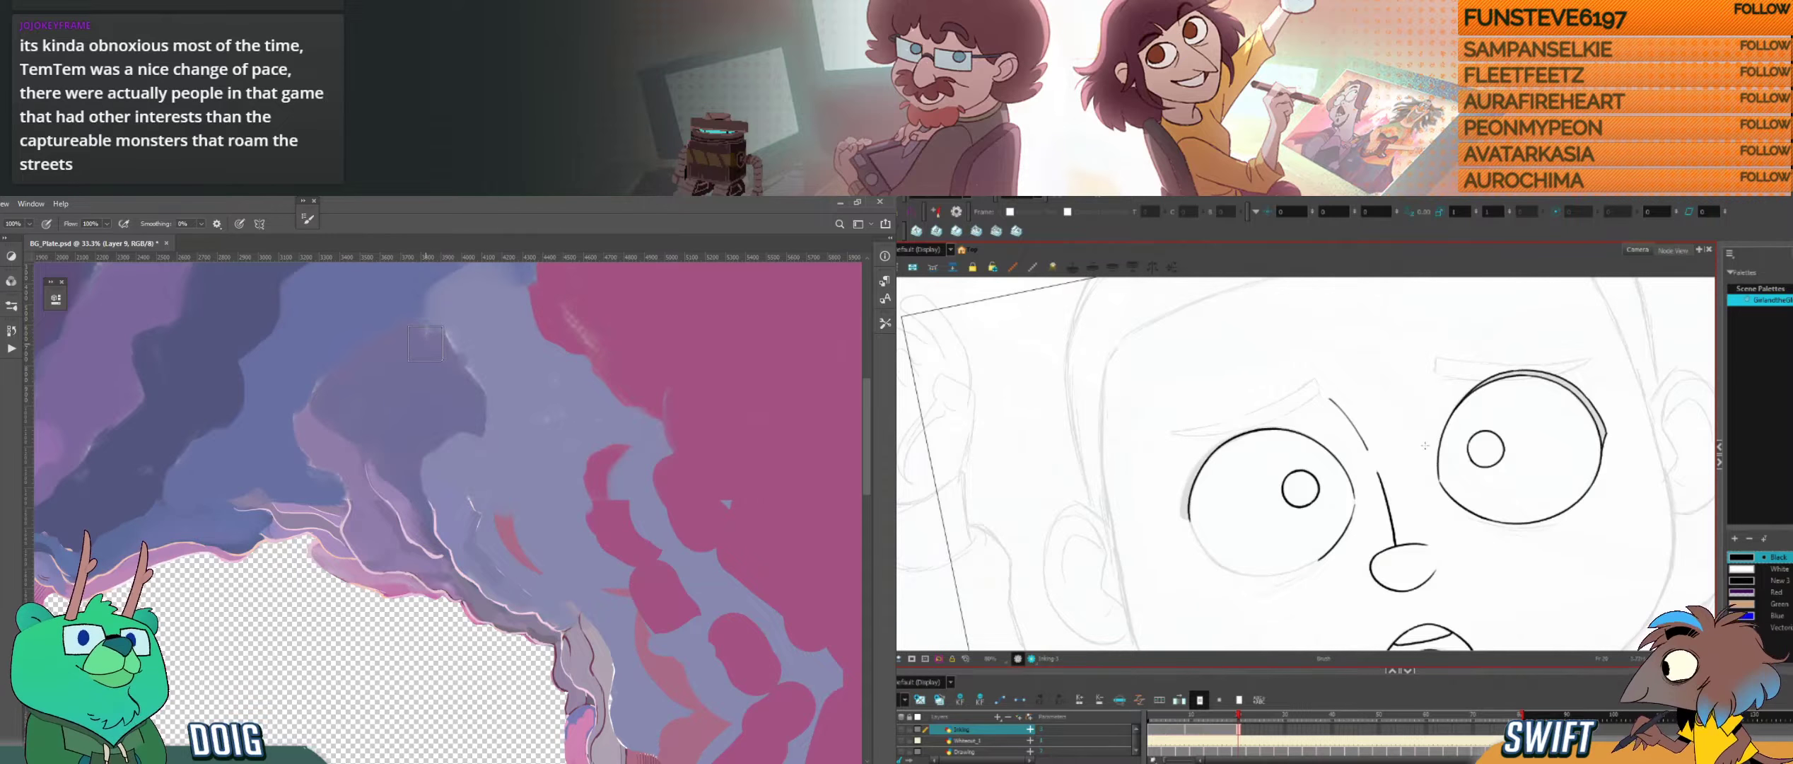
Step: Blend the purple and lavender rock above the hole in the Photoshop plate using a sampled colour, then reduce the brush size
key(space)
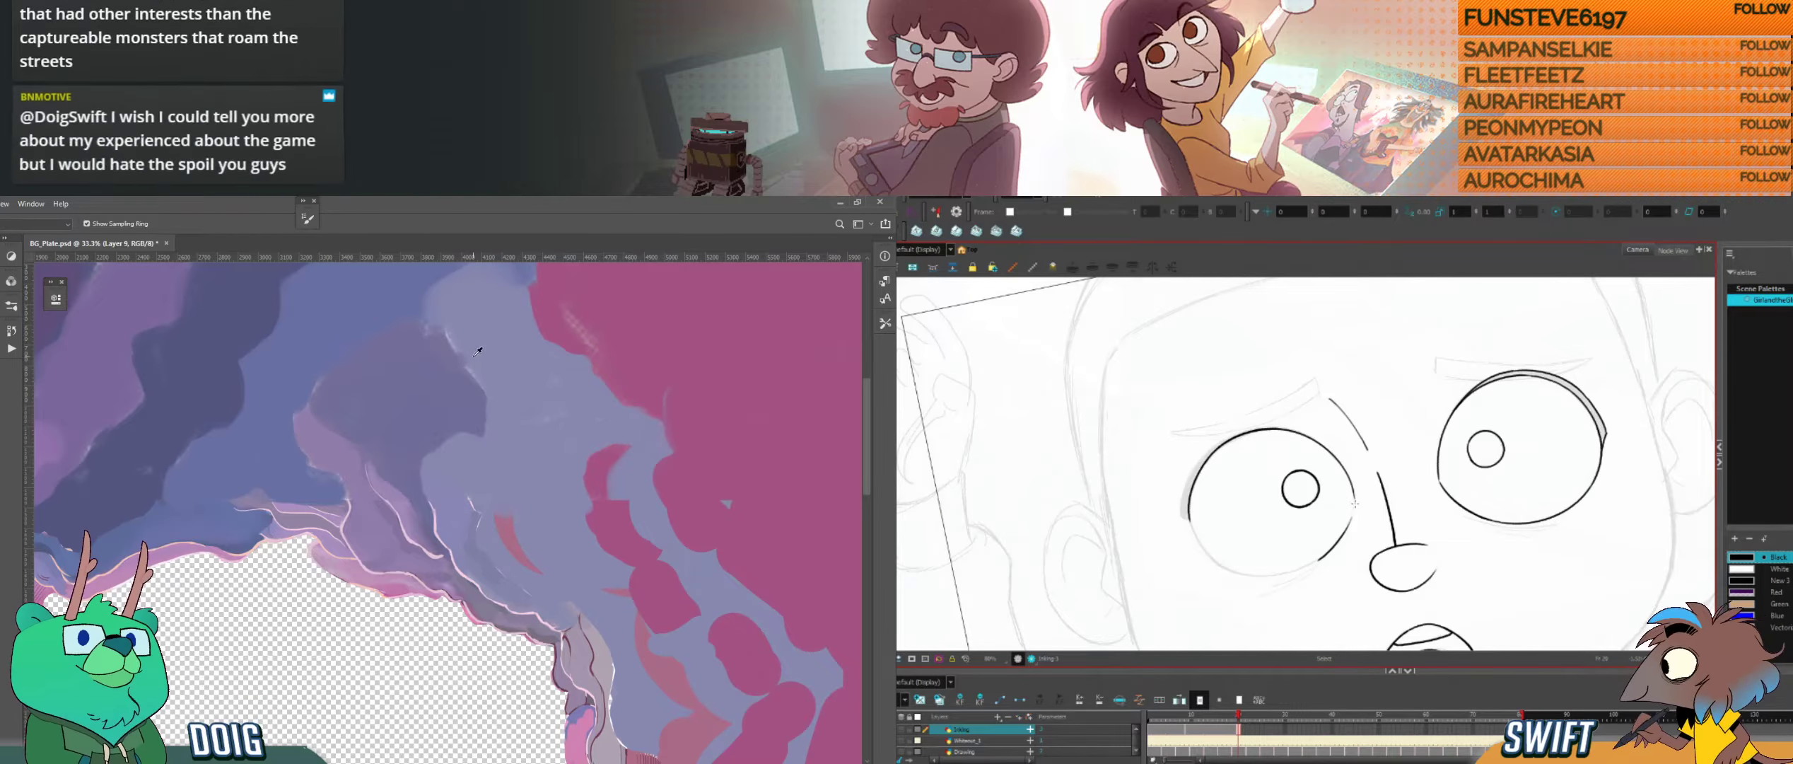
mouse_move(443, 322)
mouse_down()
mouse_move(457, 344)
mouse_move(427, 333)
mouse_move(437, 289)
mouse_up()
drag(436, 365, 430, 422)
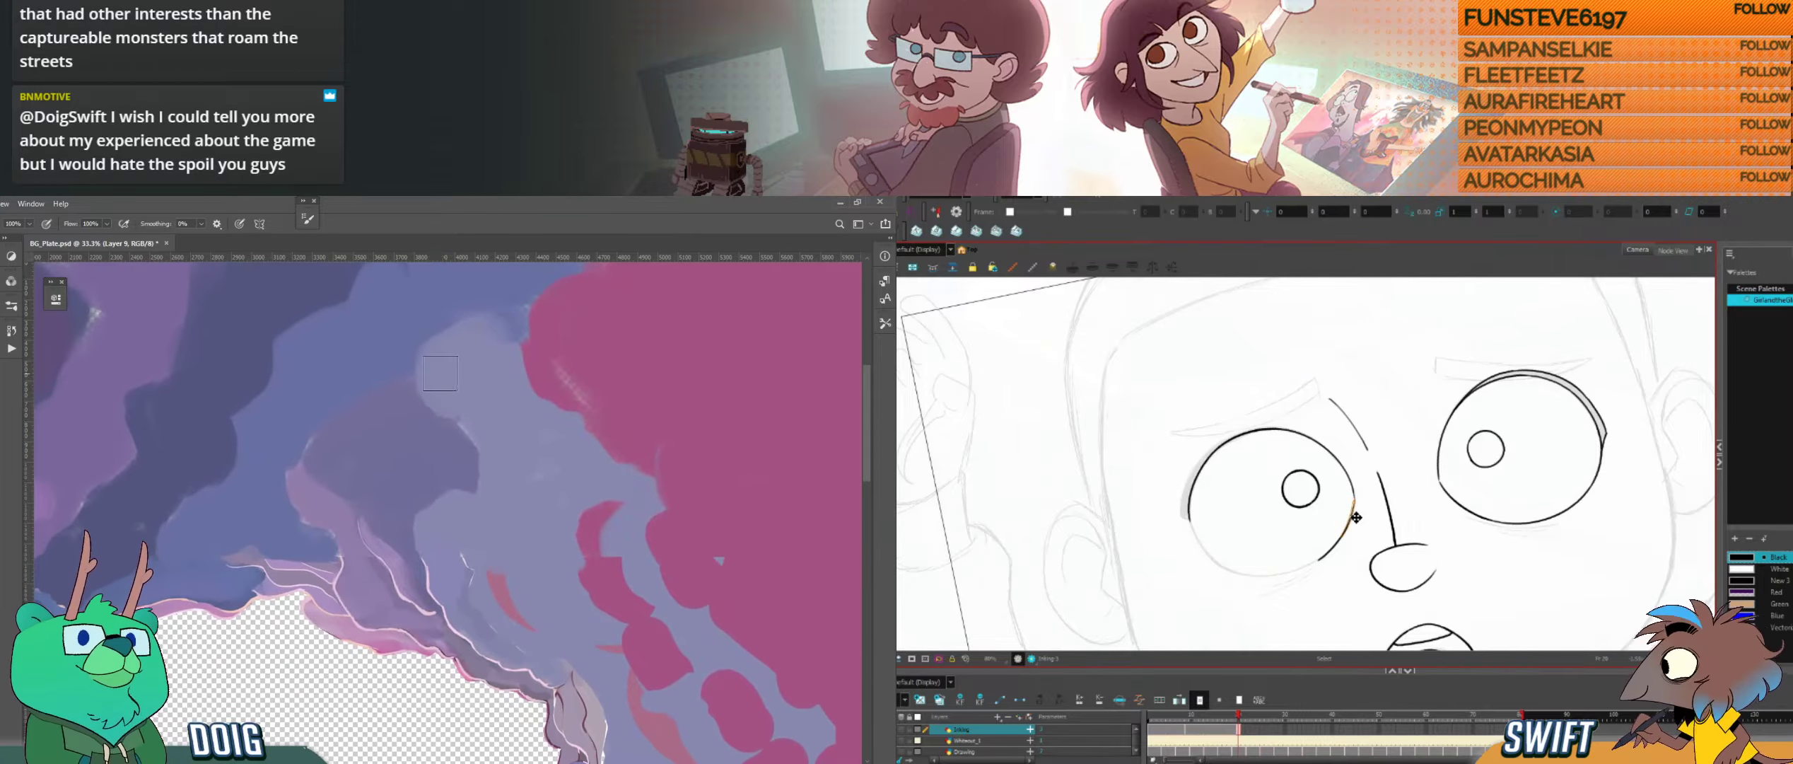
mouse_move(454, 366)
mouse_down()
mouse_move(454, 392)
mouse_move(406, 432)
mouse_up()
alt+click(385, 486)
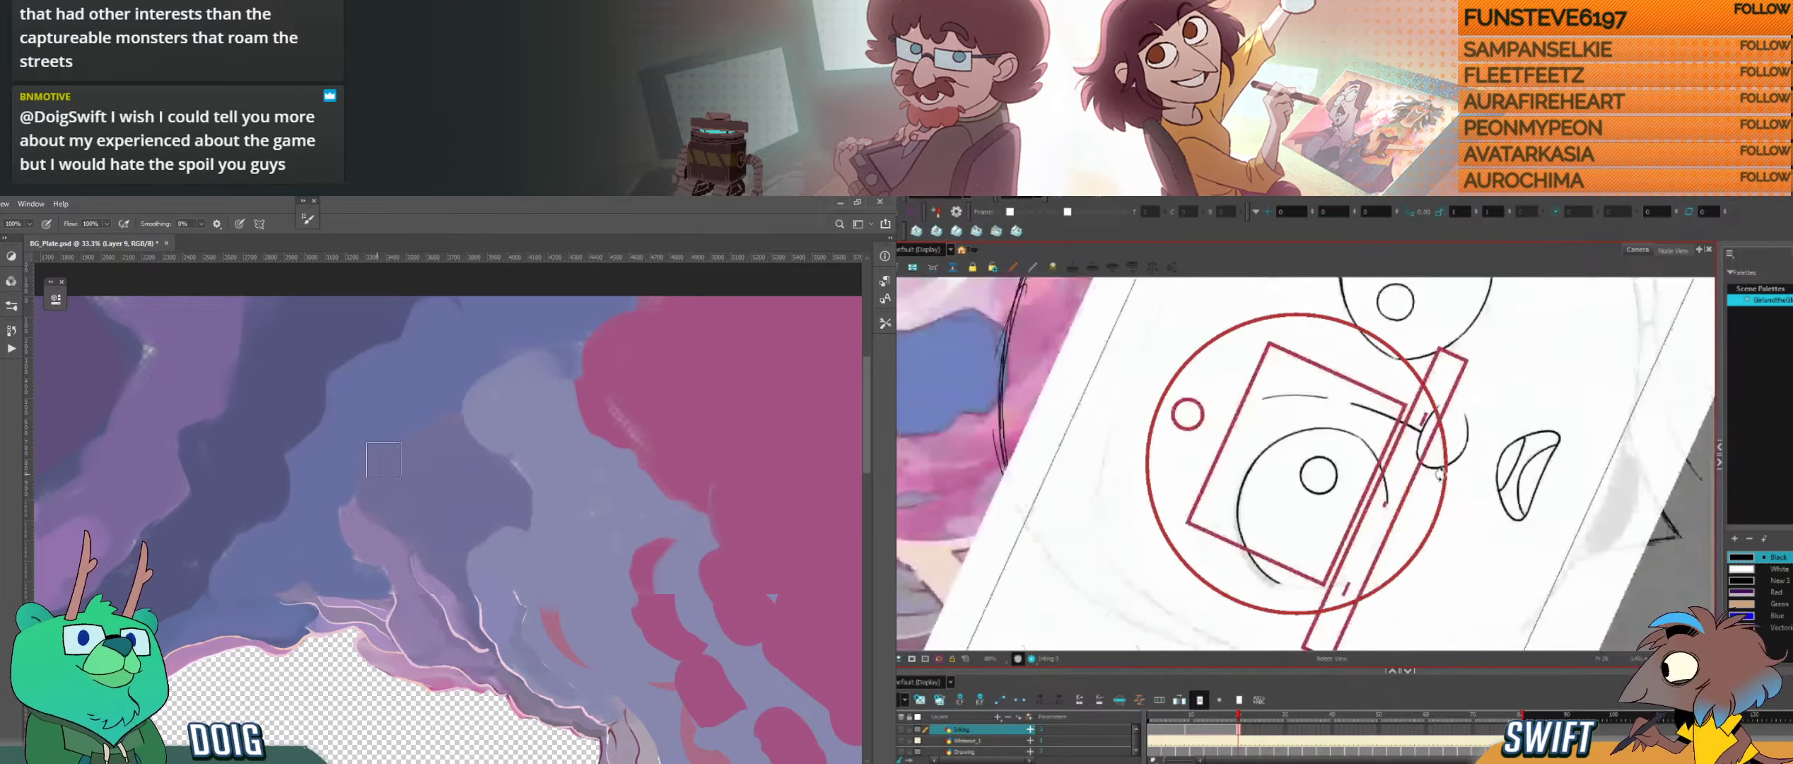
mouse_move(492, 510)
mouse_down()
mouse_move(435, 431)
mouse_move(315, 343)
mouse_up()
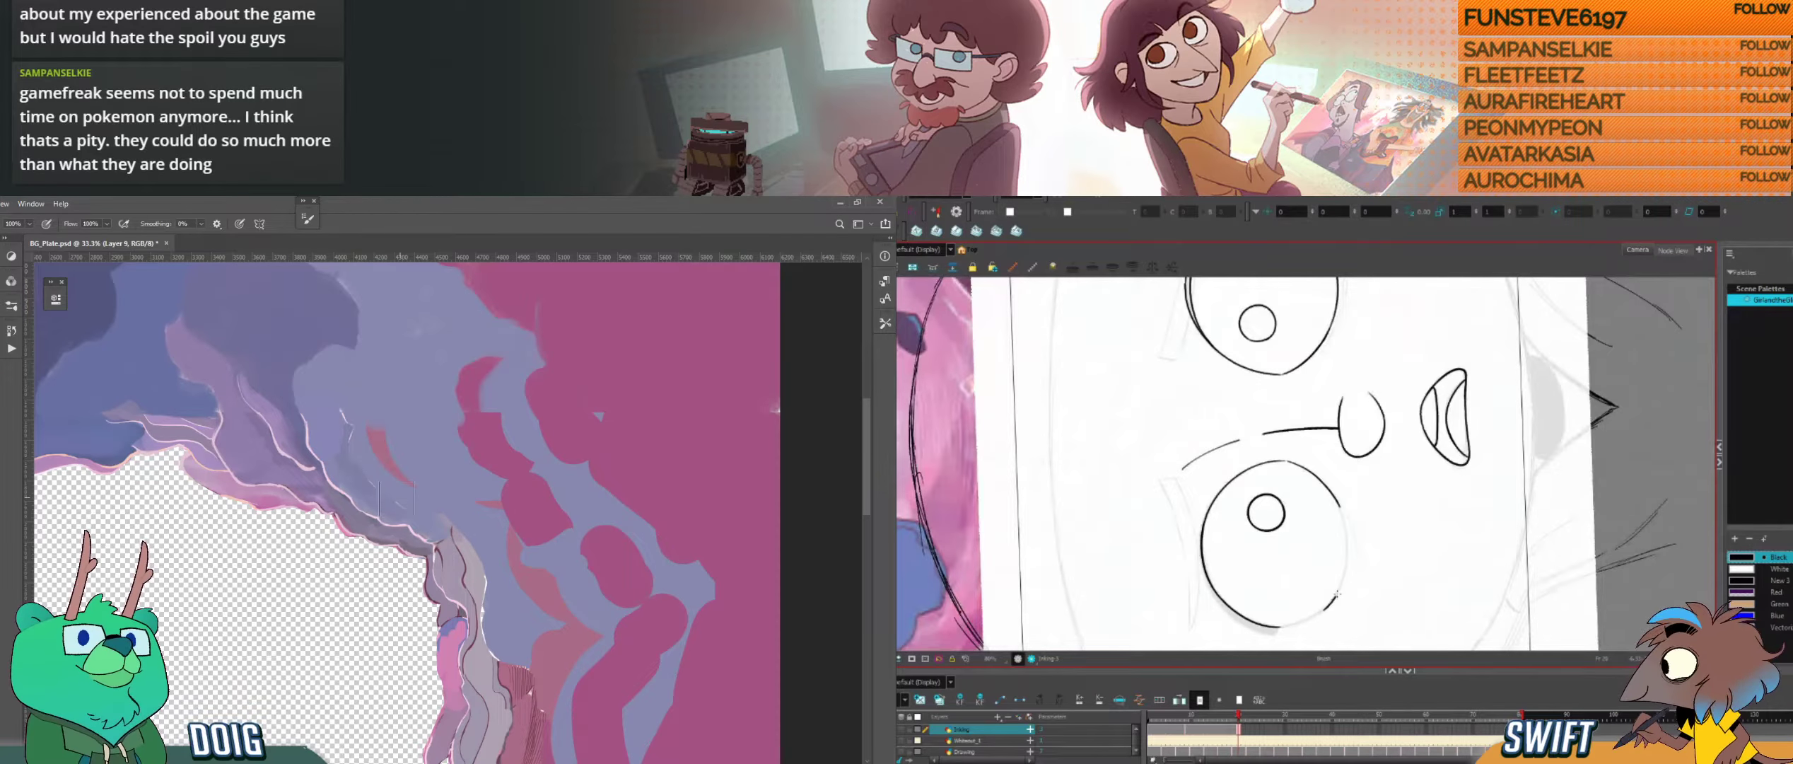
key([)
key([)
key([)
Step: Work on the lower arc of the left eye's outline in Harmony, undoing the misplaced stroke
mouse_move(1322, 609)
mouse_down()
mouse_move(1348, 539)
mouse_move(1367, 558)
mouse_move(1338, 604)
mouse_move(1280, 597)
mouse_move(1313, 546)
mouse_move(1226, 545)
mouse_move(1367, 600)
mouse_move(1395, 665)
mouse_up()
key(alt+s)
key(ctrl+alt)
key(ctrl+alt)
key(ctrl+alt)
key(ctrl+alt)
key(ctrl+alt)
drag(1344, 551, 1363, 541)
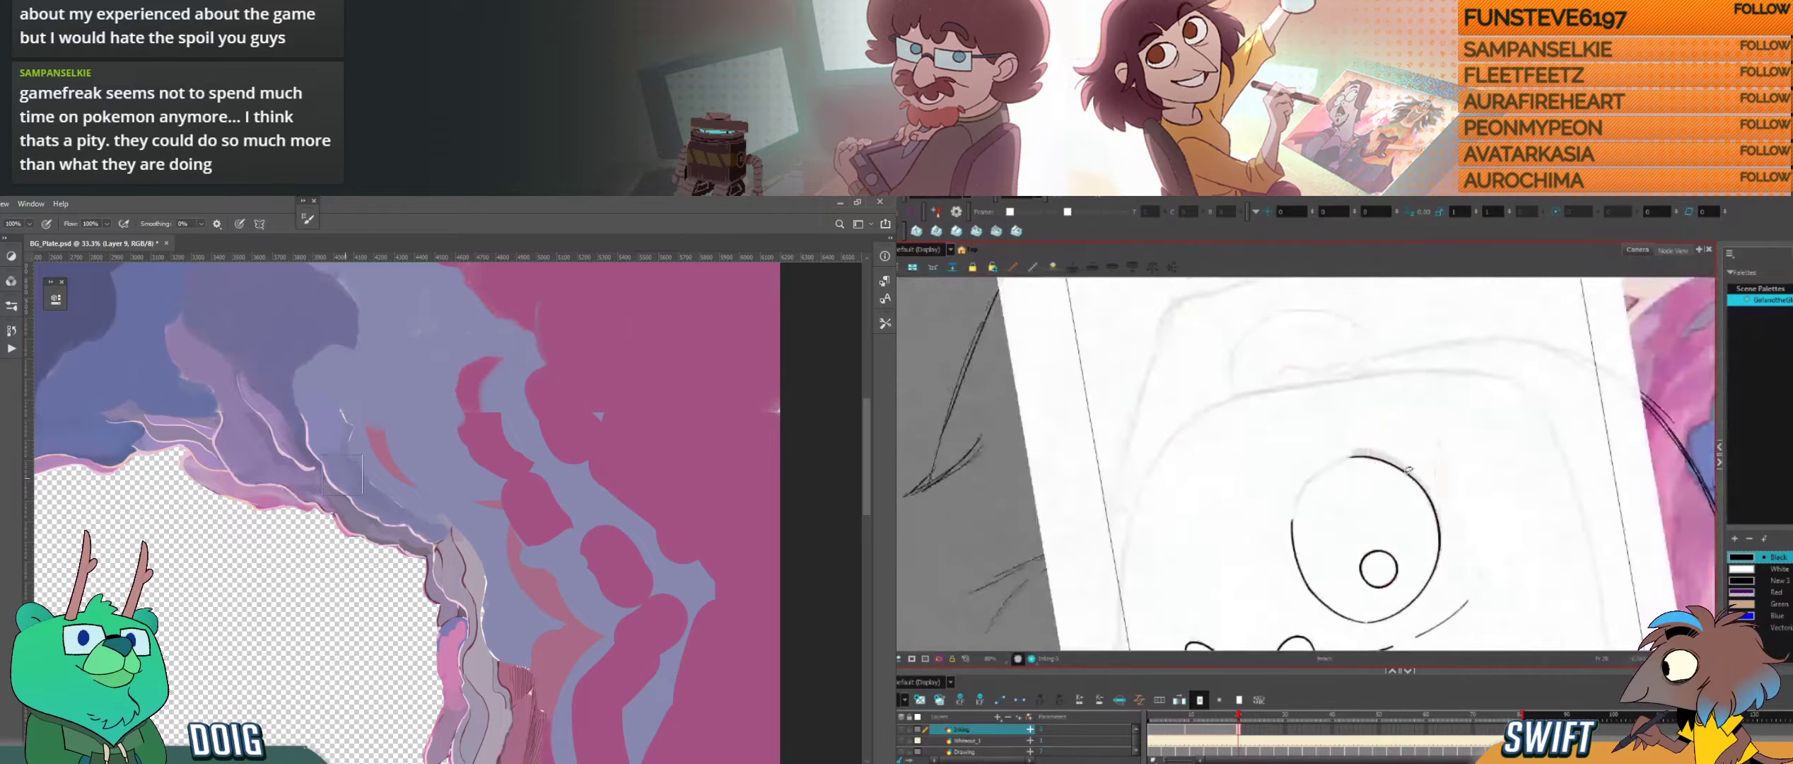
key(ctrl+z)
key(ctrl+minus)
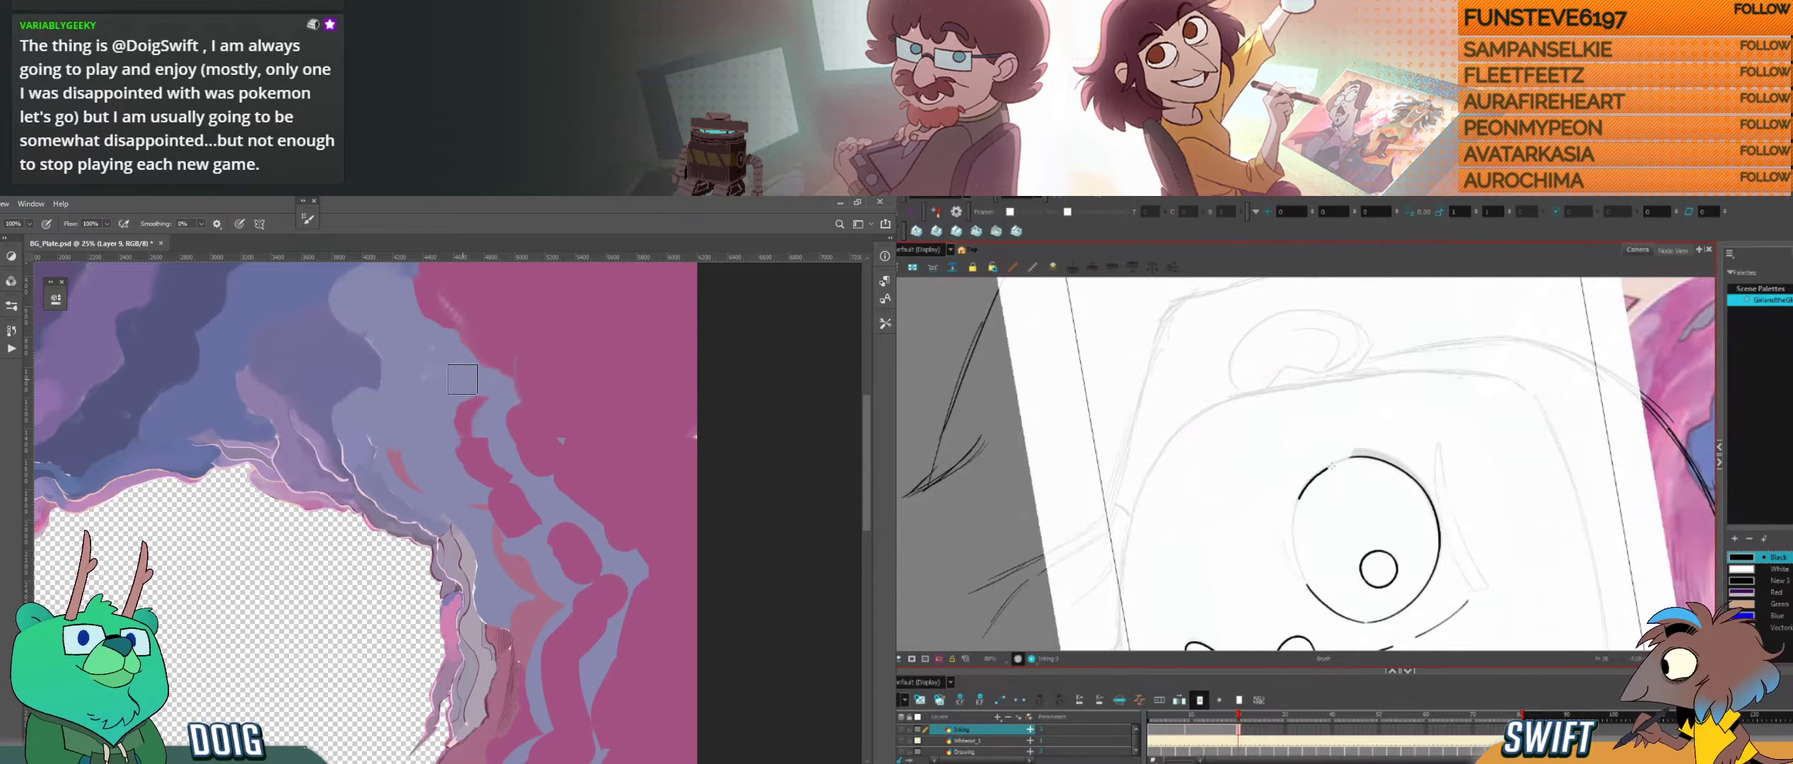
Step: Redraw the arc that closes the remaining gap in the left eye's outline
key(alt+s)
mouse_move(1350, 458)
mouse_down()
mouse_move(1297, 504)
mouse_move(1351, 458)
mouse_up()
key(ctrl+z)
mouse_move(1377, 564)
mouse_down()
mouse_move(1303, 591)
mouse_move(1373, 512)
mouse_move(1416, 399)
mouse_move(1389, 550)
mouse_move(1310, 471)
mouse_move(1330, 449)
mouse_up()
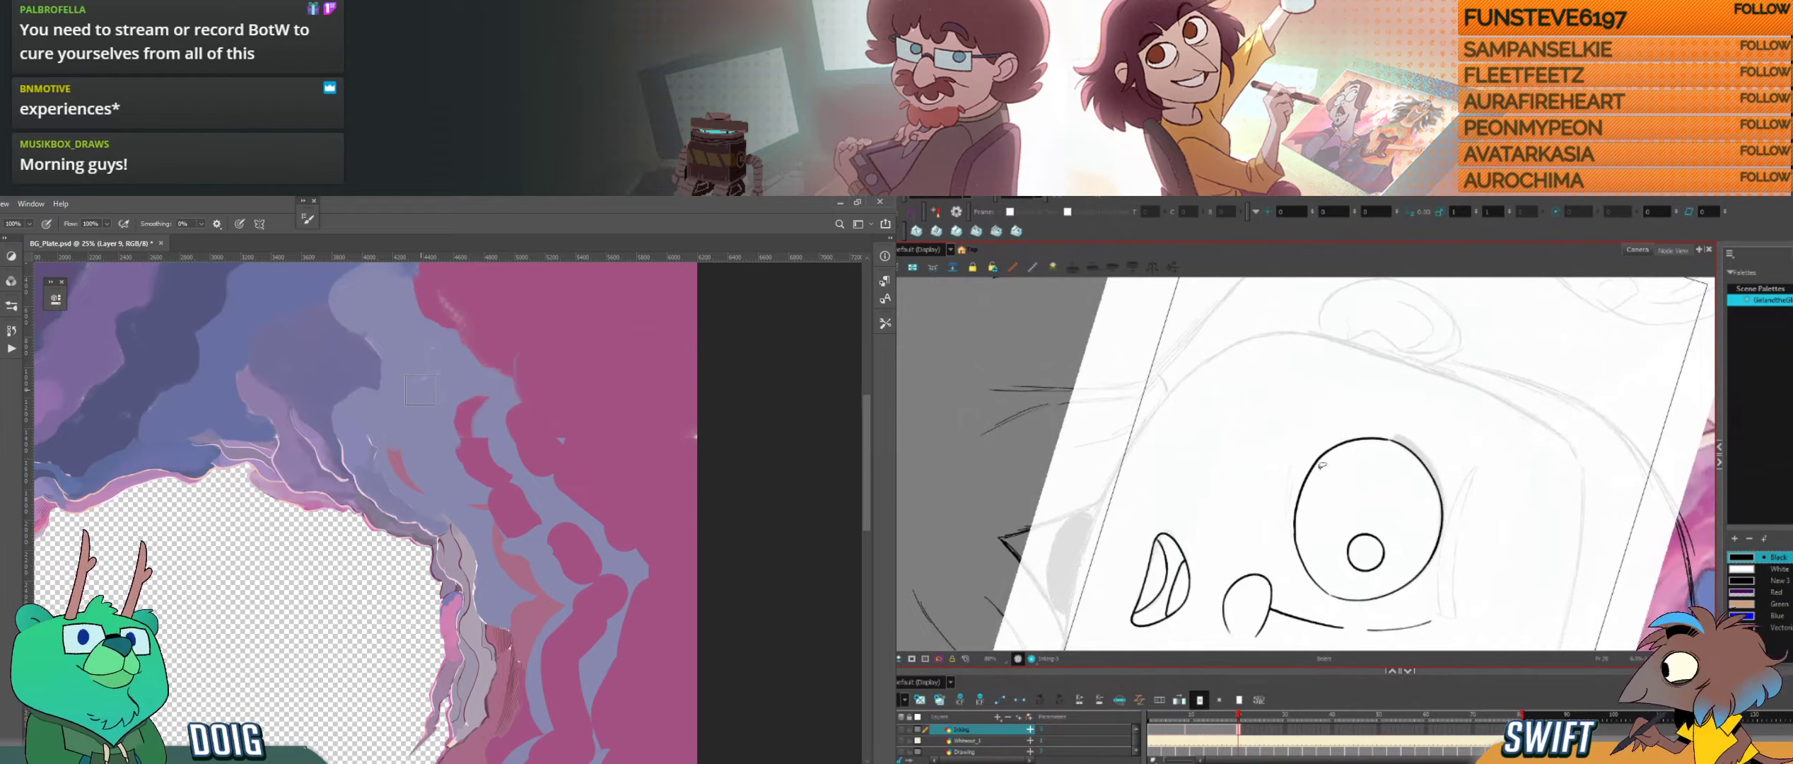
key(ctrl+z)
drag(1295, 538, 1314, 459)
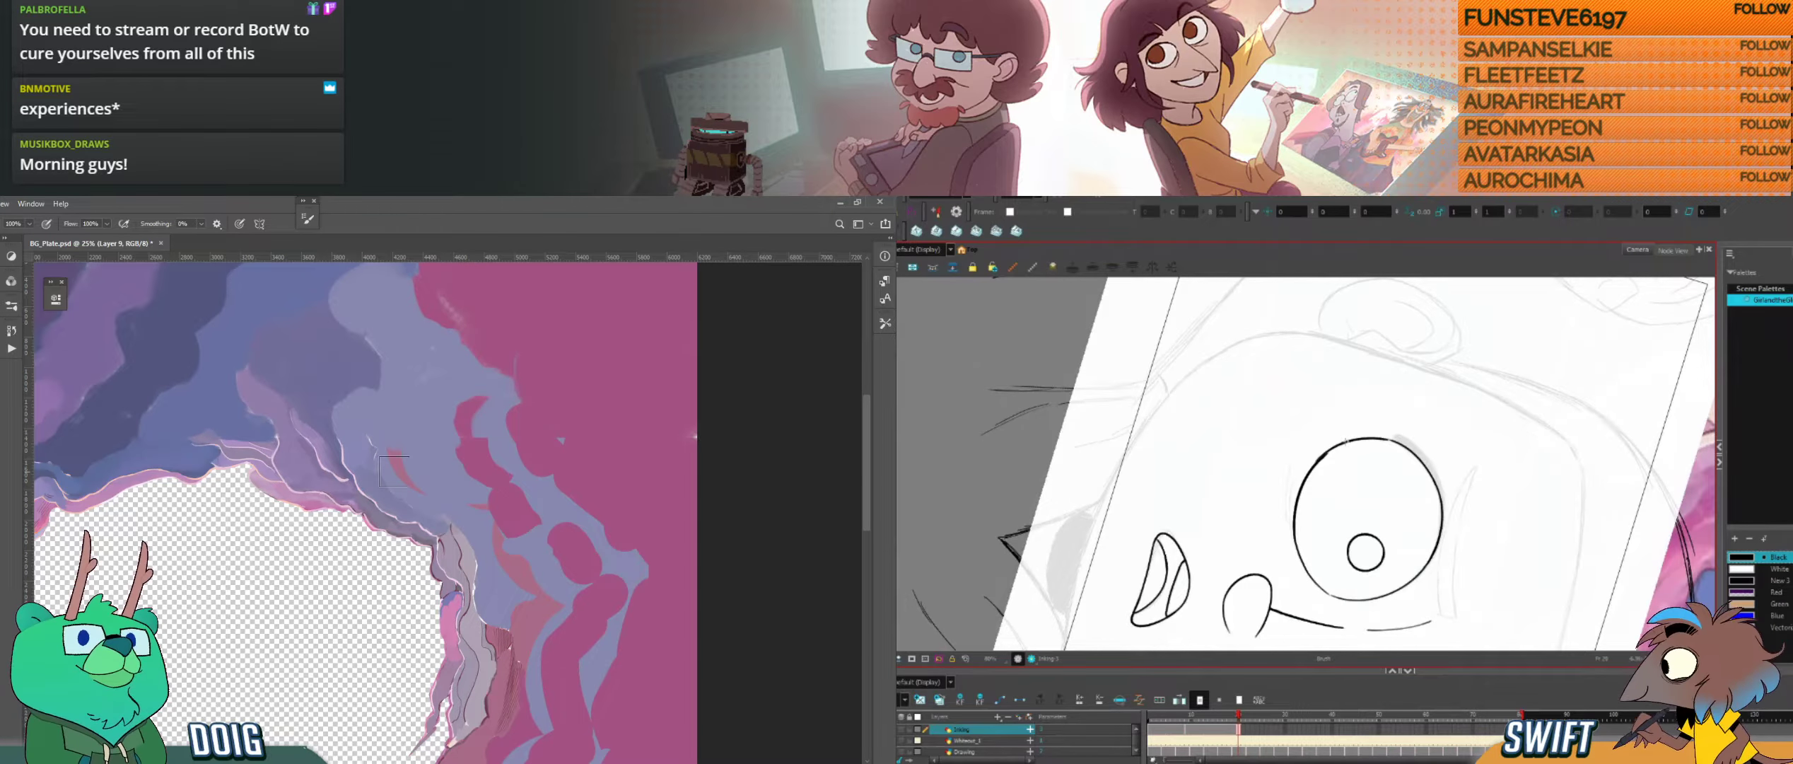
Step: Rework the closing arc of the left eye's outline to follow the sketch and sample a rock colour in the Photoshop plate
key(i)
drag(303, 411, 301, 417)
drag(1301, 490, 1337, 447)
key(ctrl+z)
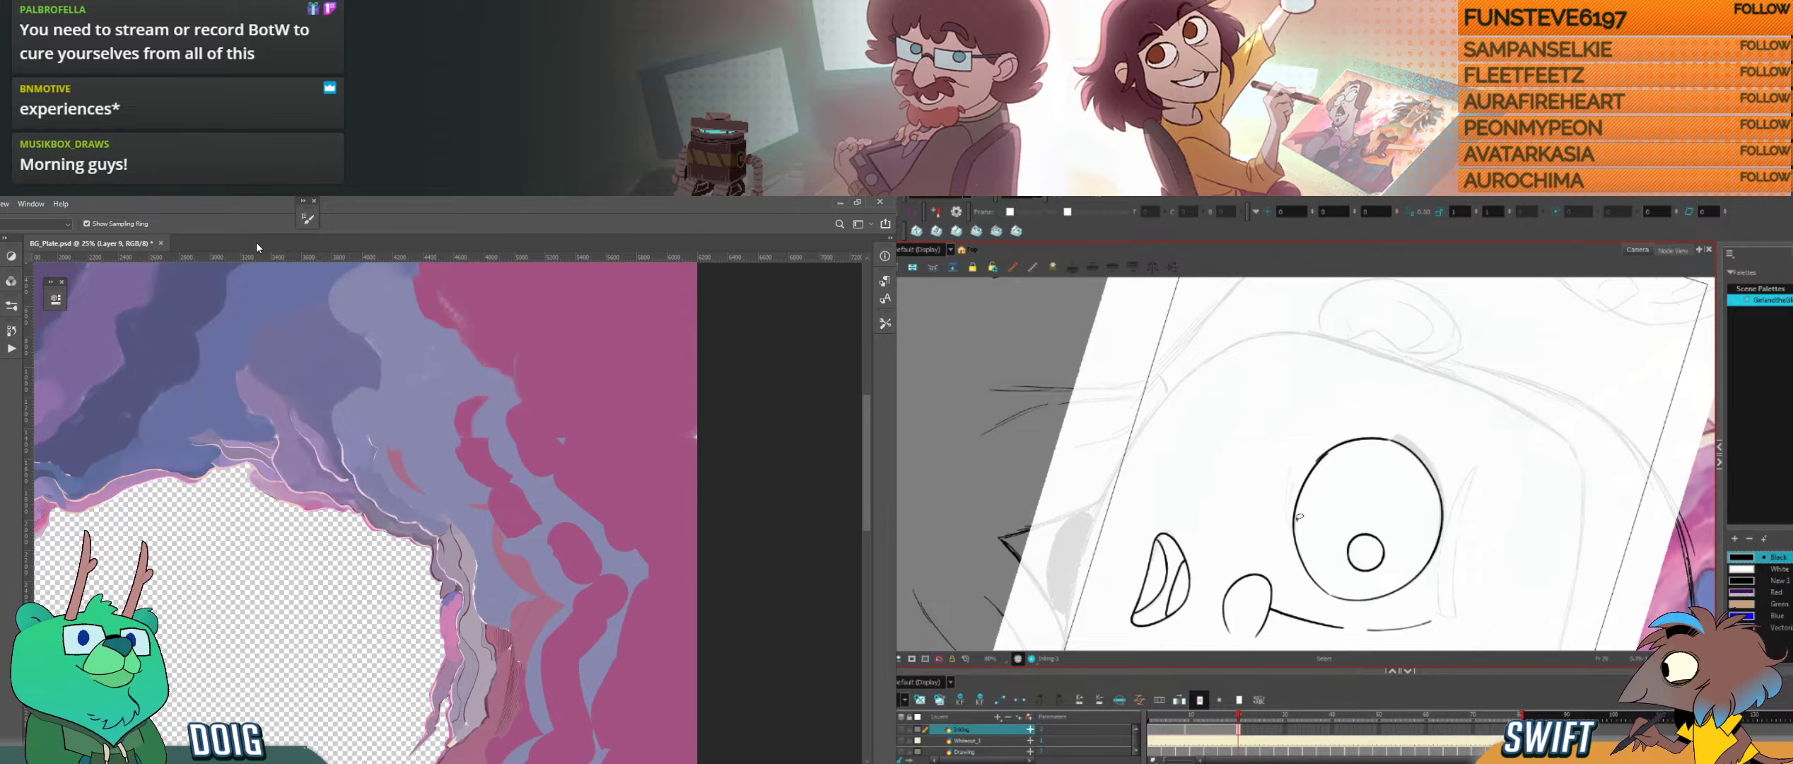
key(ctrl+z)
drag(1295, 529, 1329, 451)
key(ctrl+z)
drag(1295, 531, 1336, 444)
key(ctrl+alt)
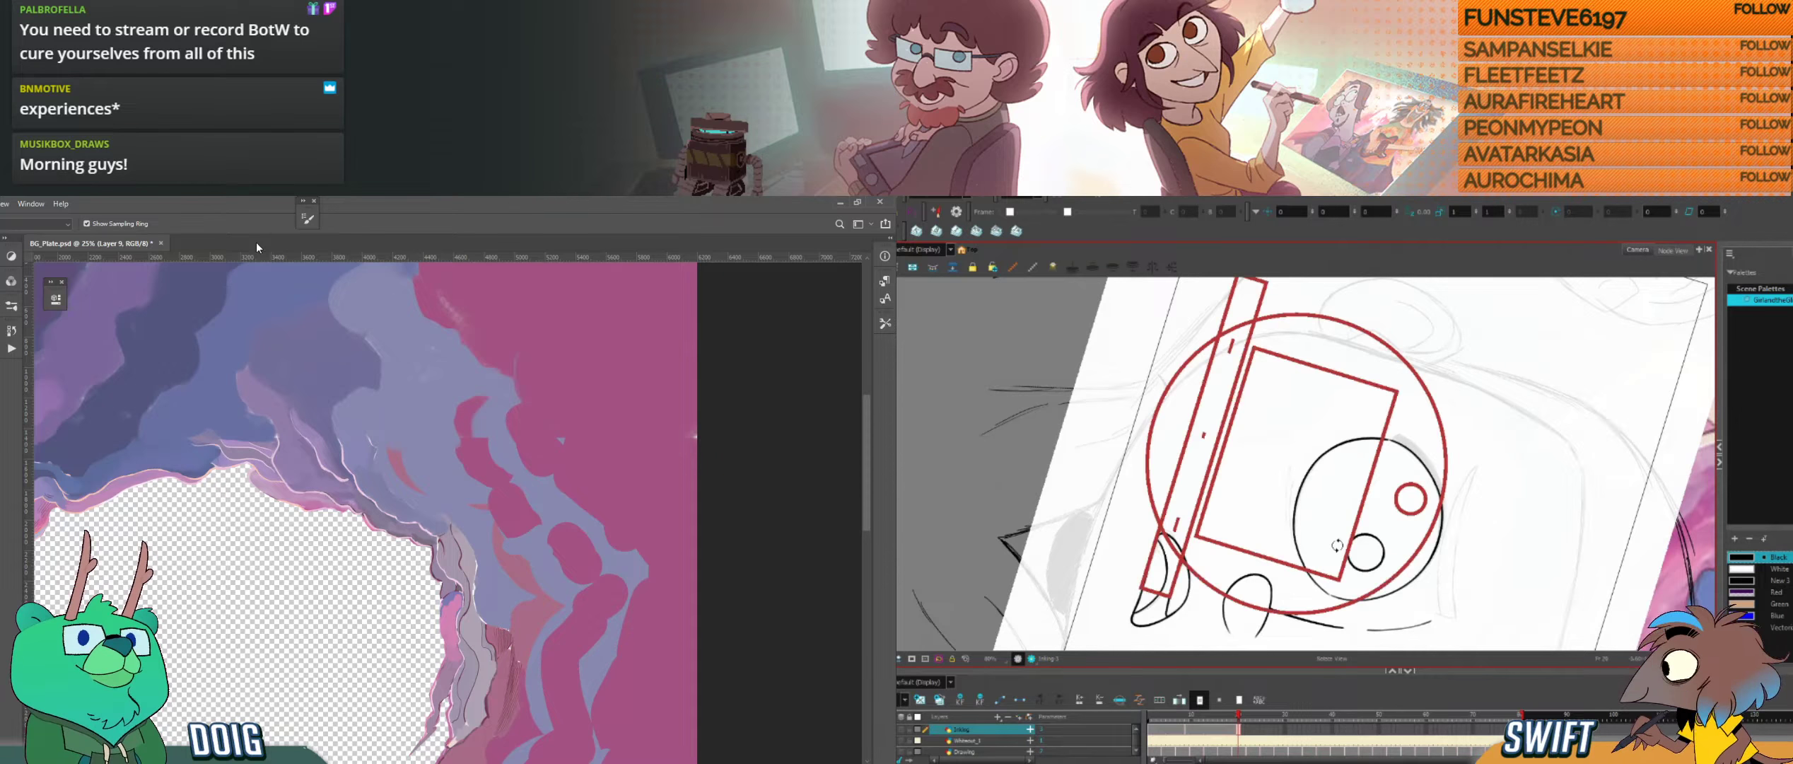
drag(1337, 545, 1389, 396)
mouse_move(1558, 501)
mouse_down()
mouse_move(1556, 530)
mouse_move(1560, 503)
mouse_up()
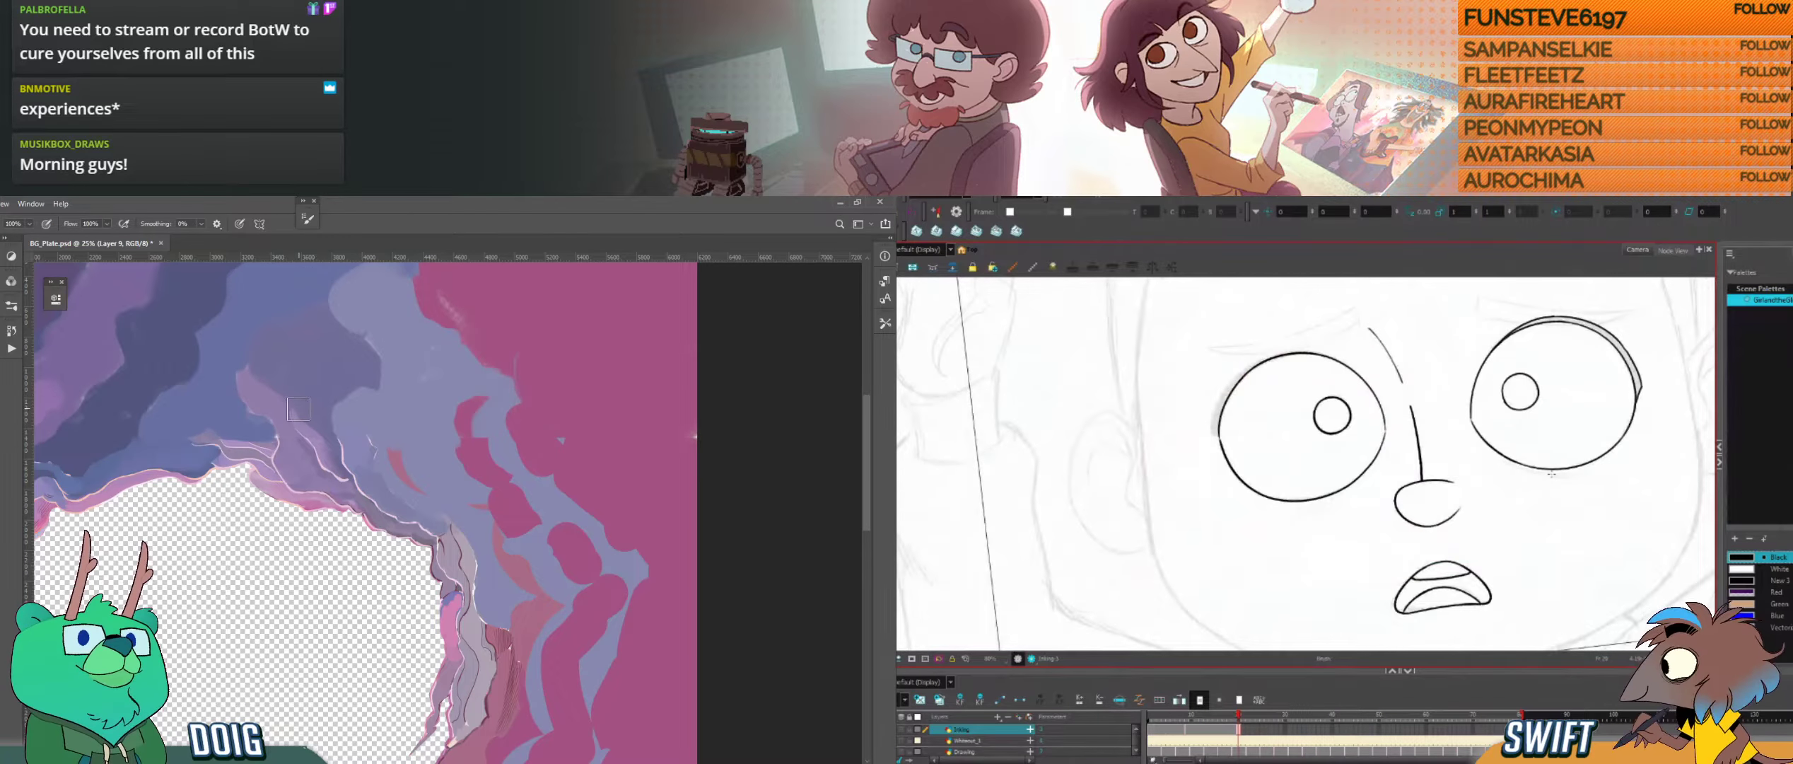
Step: Ink the upper eyelid line along the outer edge of the left eye, redoing the misplaced stroke
drag(1314, 429, 1320, 468)
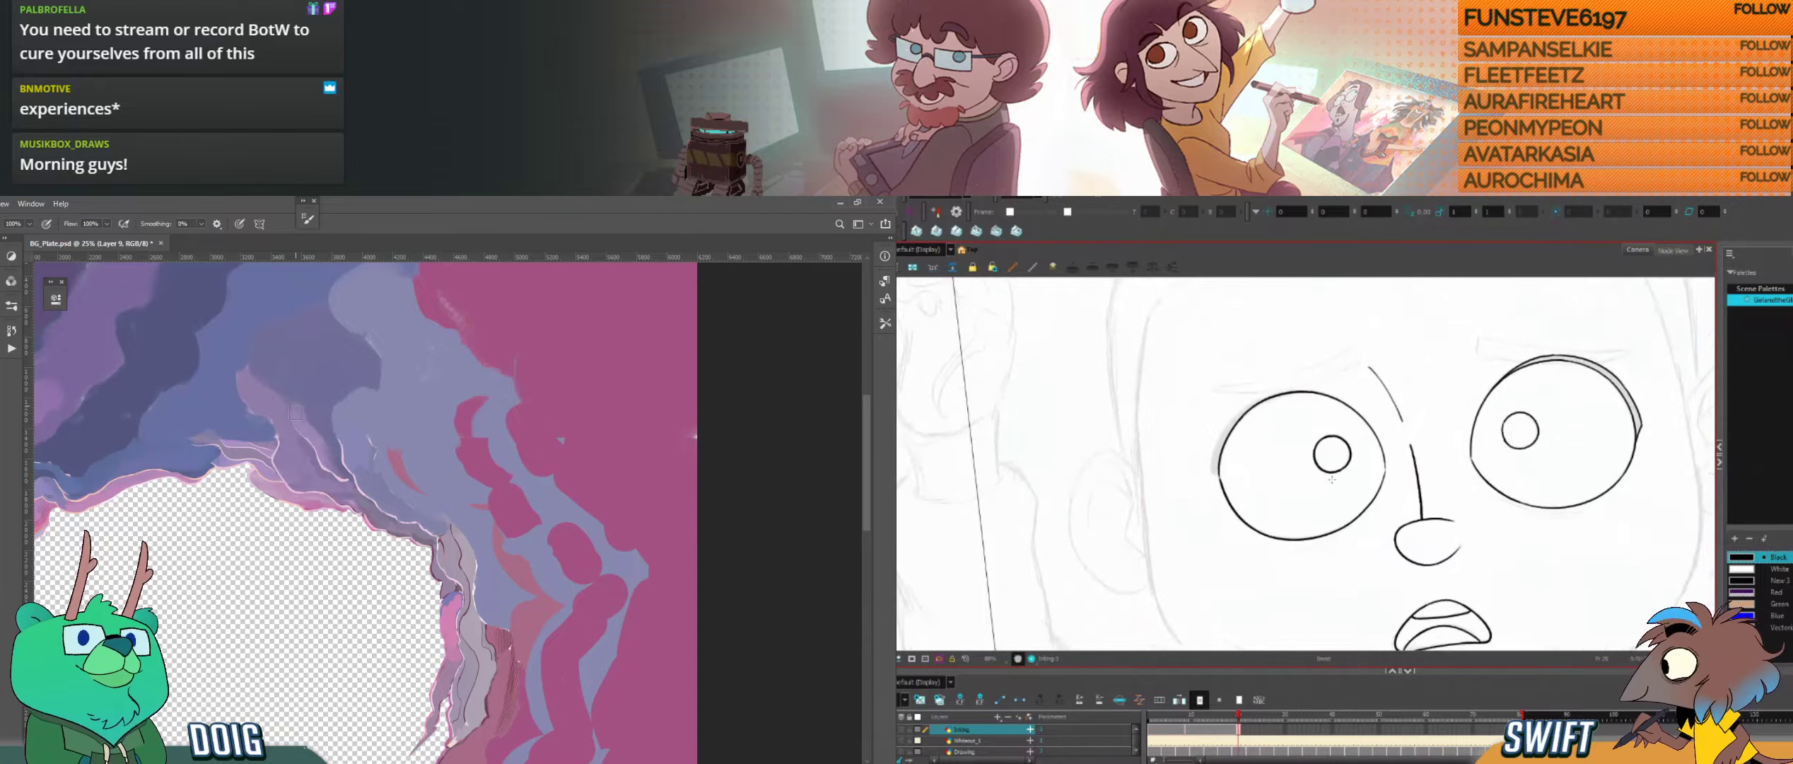
mouse_move(1325, 517)
mouse_down()
mouse_move(1301, 518)
mouse_move(1315, 551)
mouse_up()
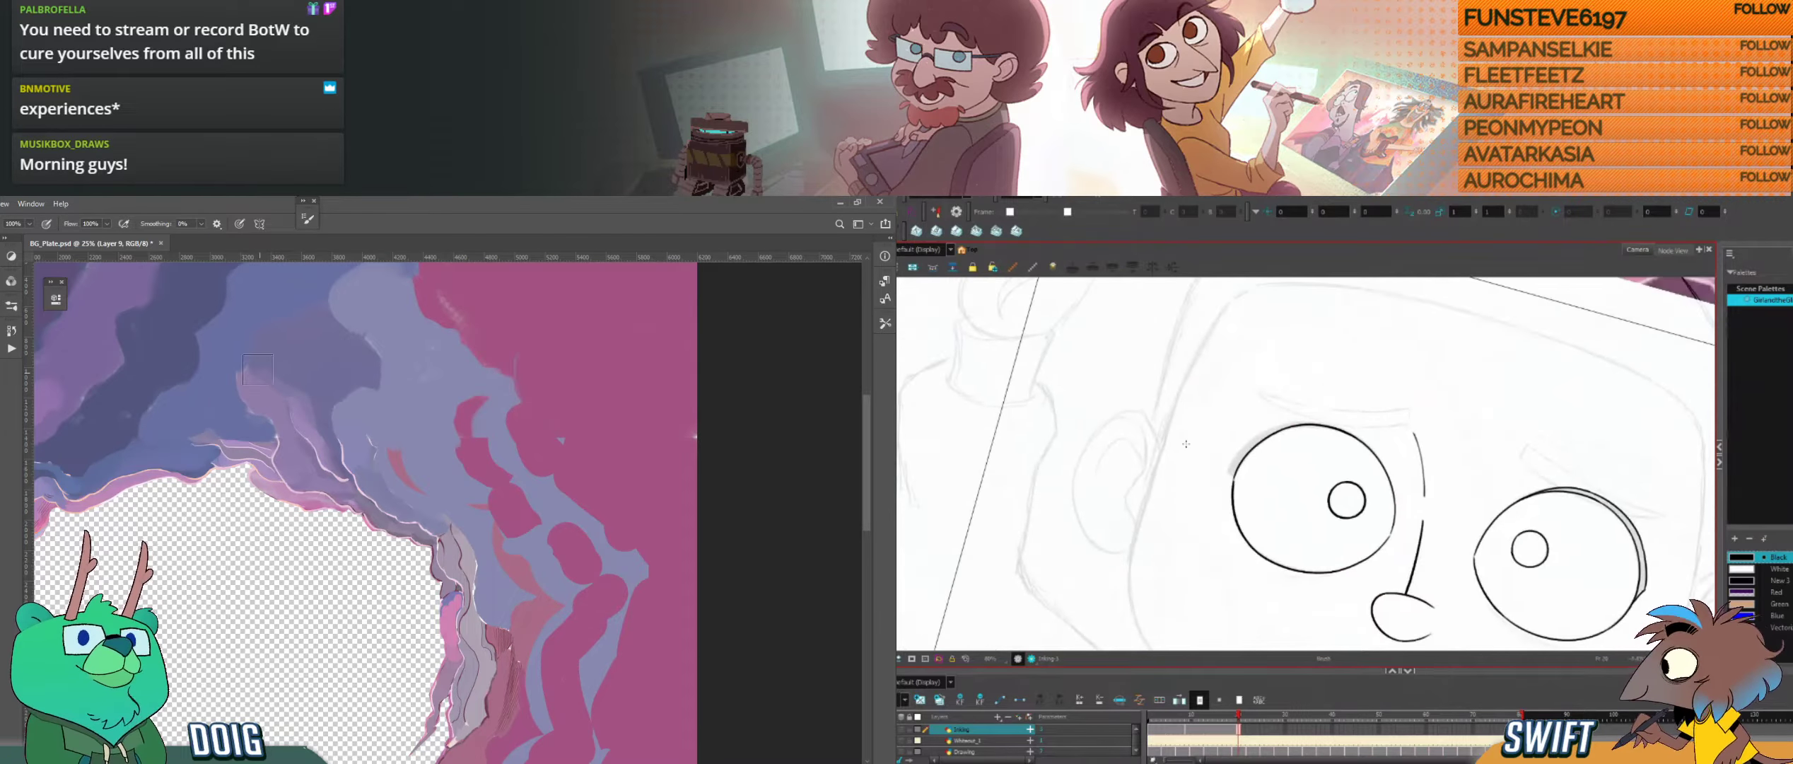
mouse_move(1229, 470)
mouse_down()
mouse_move(1233, 519)
mouse_move(1273, 550)
mouse_up()
drag(1274, 551, 1251, 588)
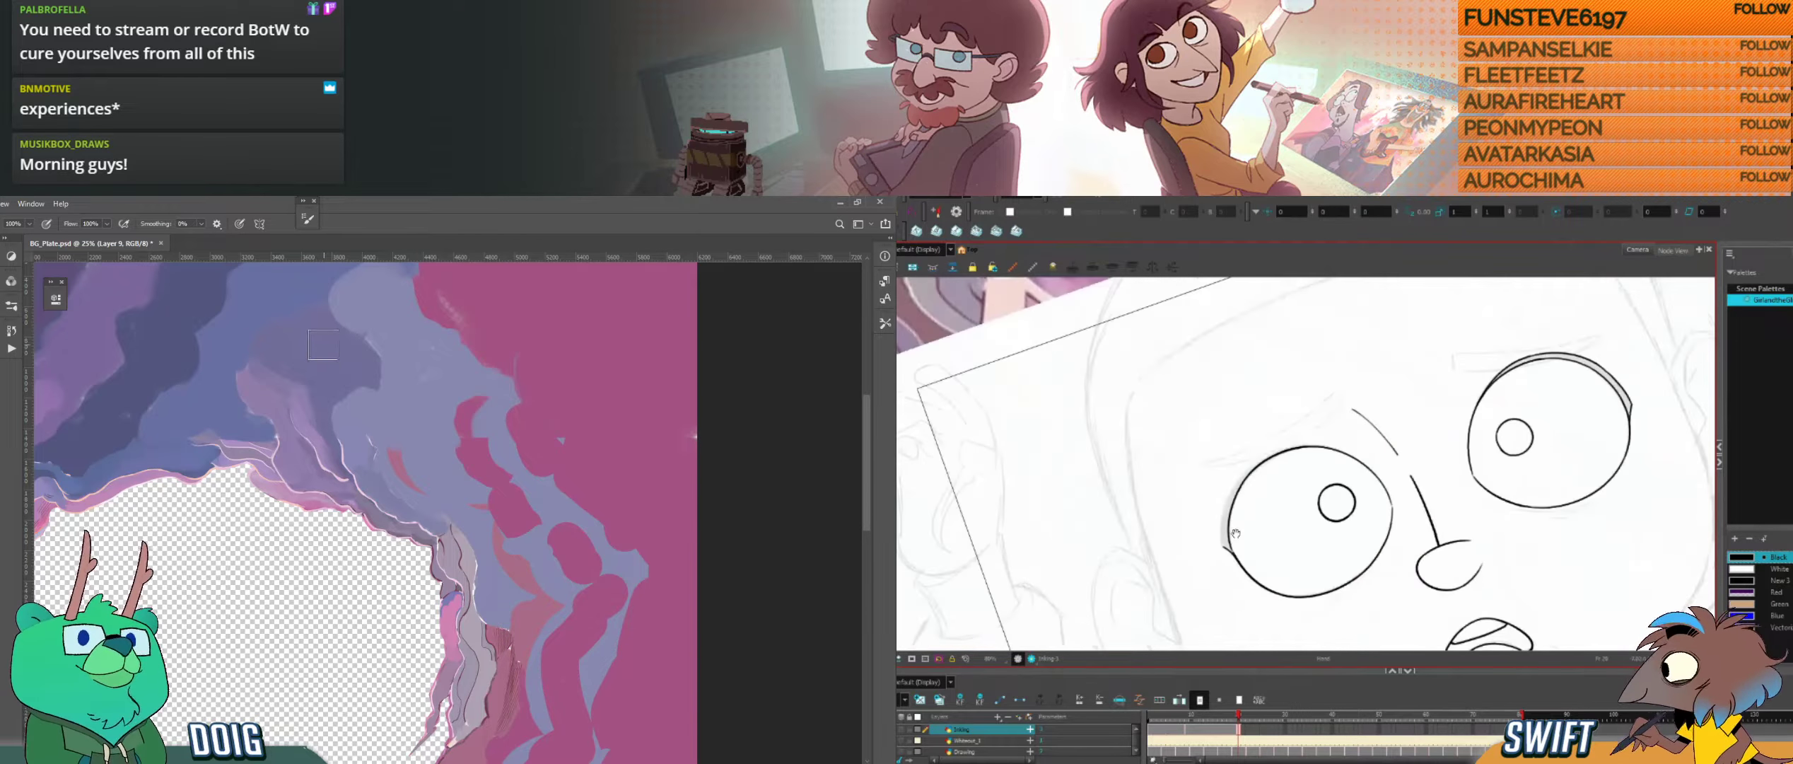
drag(1221, 517, 1241, 481)
drag(281, 400, 306, 425)
key(ctrl+z)
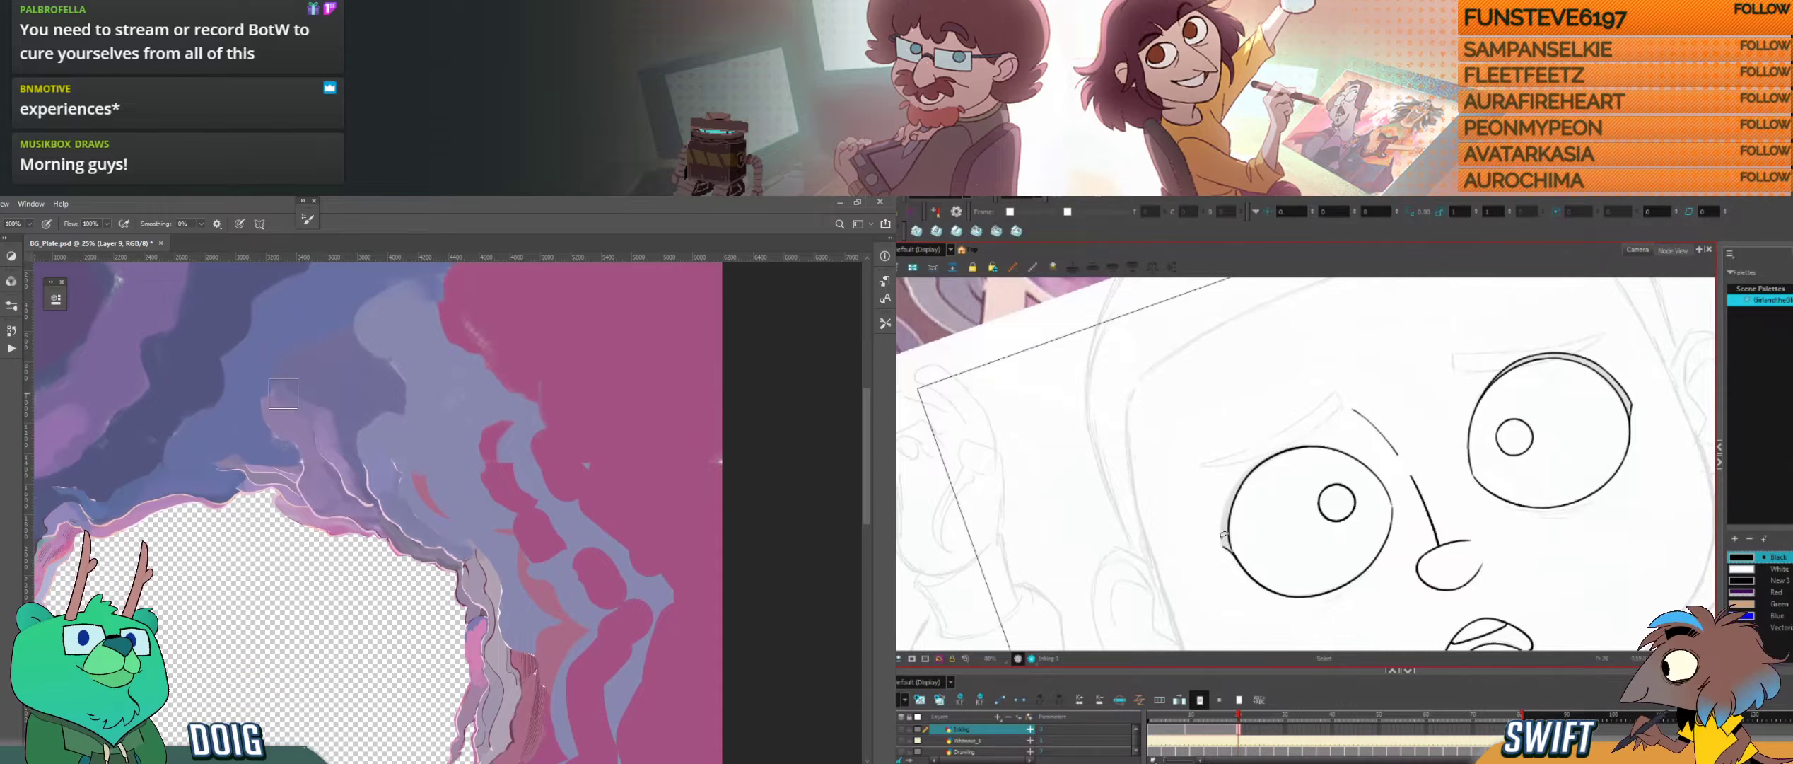
drag(1222, 539, 1246, 472)
drag(236, 443, 411, 445)
drag(1407, 541, 1368, 516)
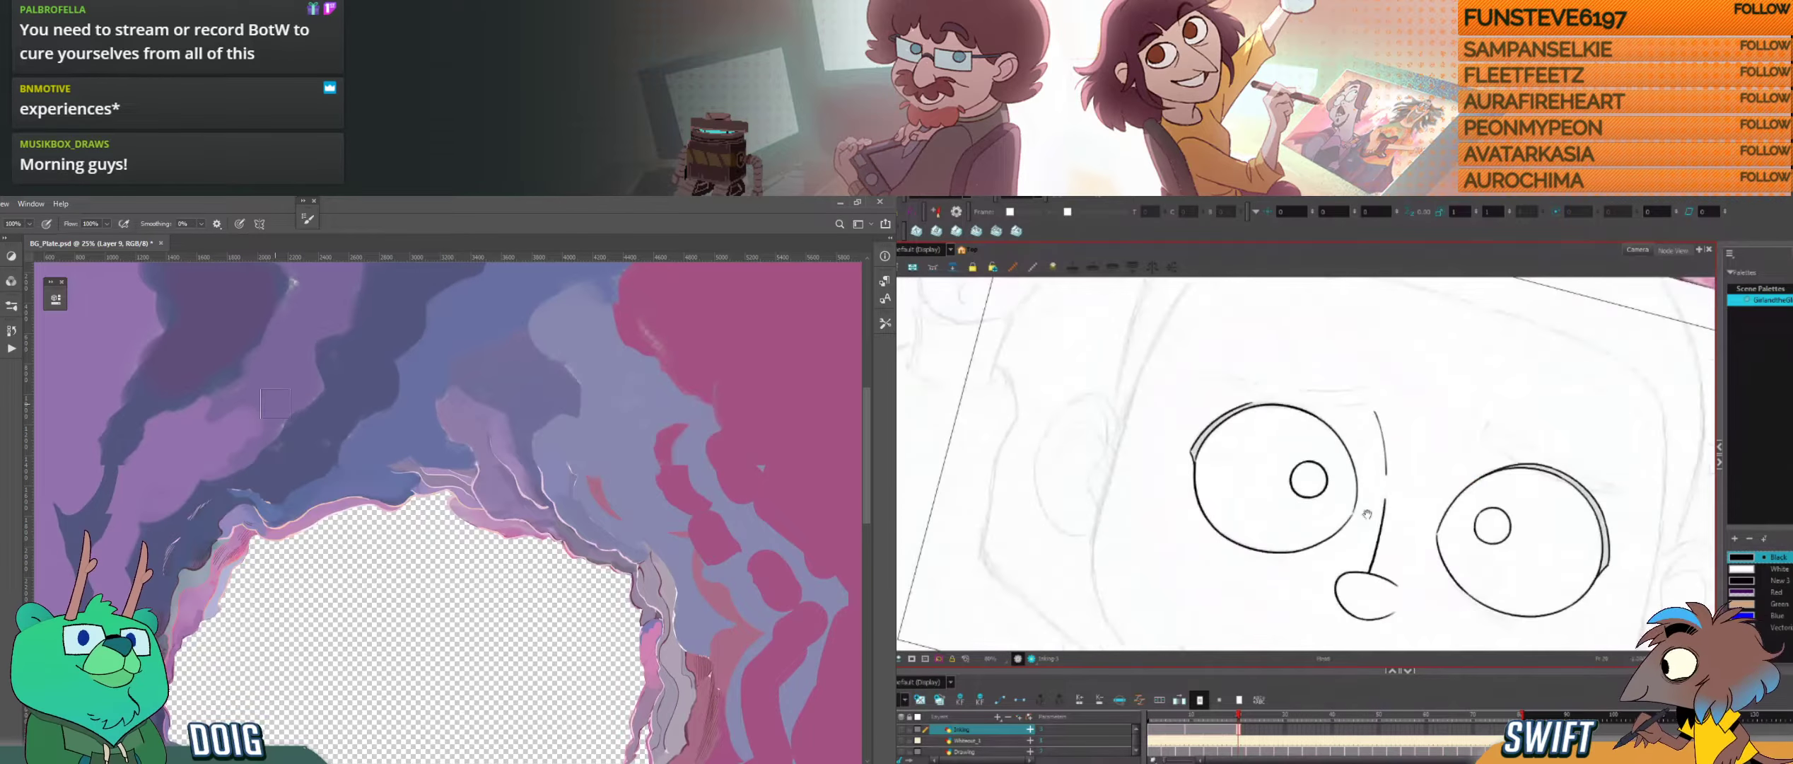
Step: Extend the left eye's upper eyelid line along the top of the eye, undoing misplaced strokes
mouse_move(1494, 581)
mouse_down()
mouse_move(1446, 410)
mouse_move(1390, 335)
mouse_up()
drag(1374, 471, 1374, 501)
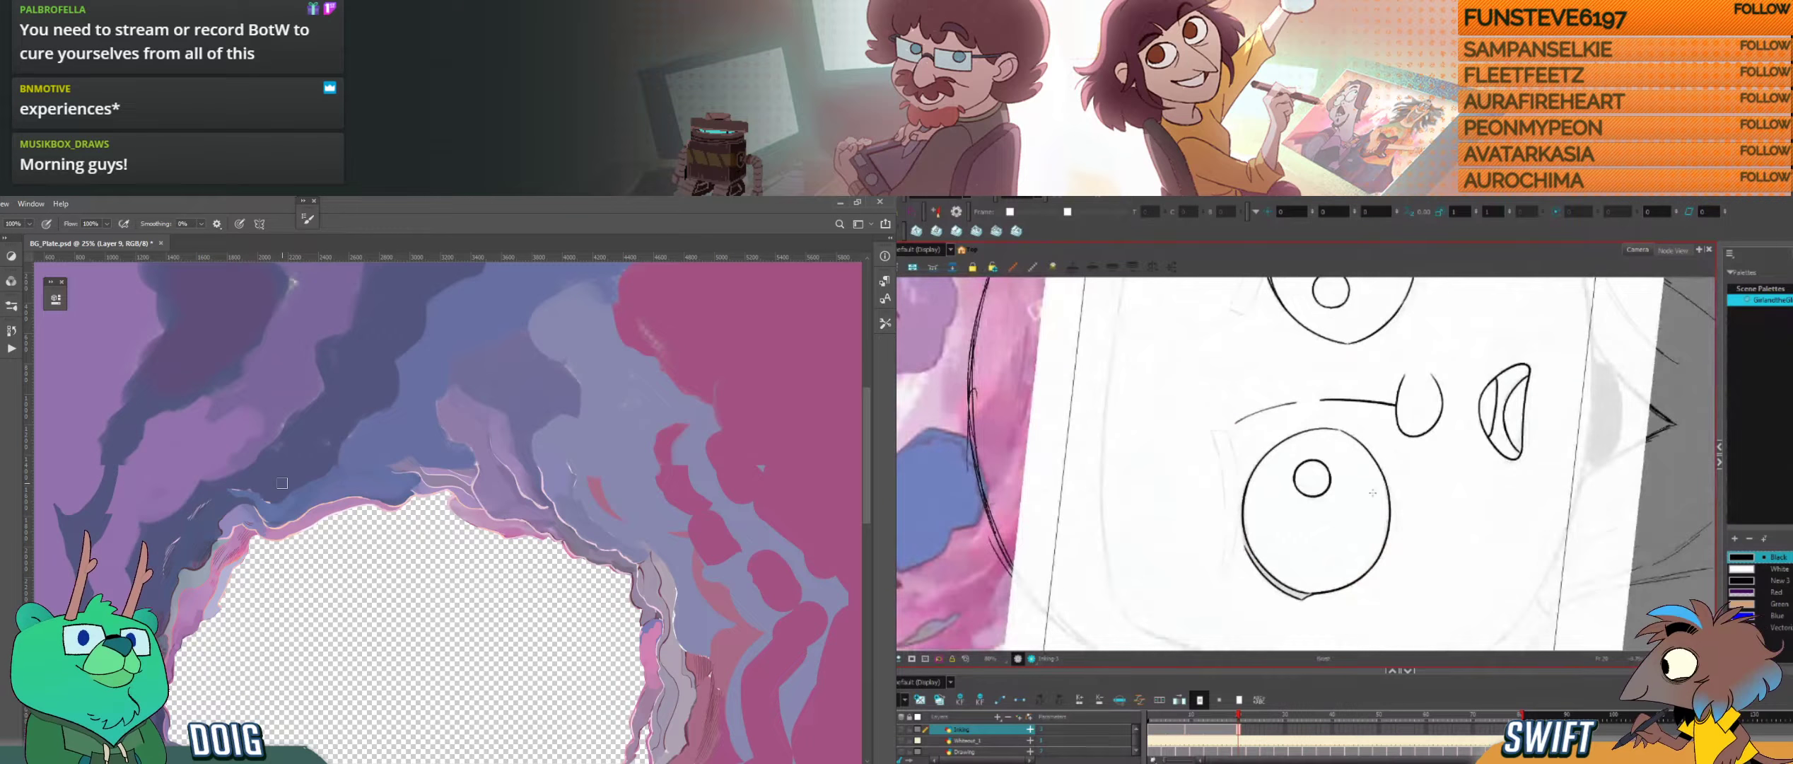
drag(1285, 507, 1364, 556)
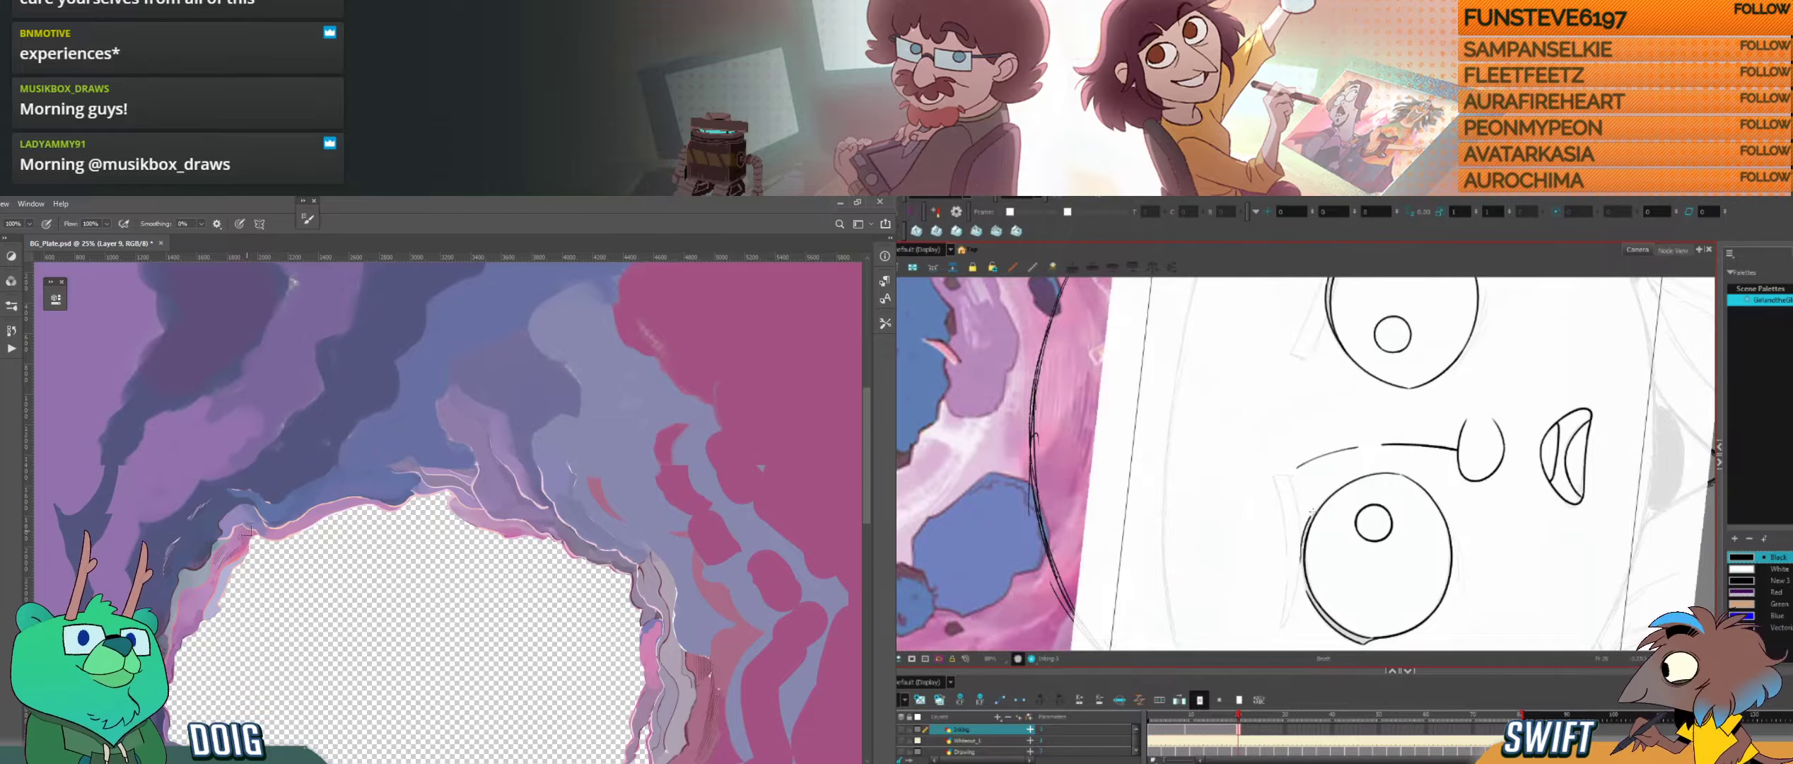
mouse_move(1303, 533)
mouse_down()
mouse_move(1299, 560)
mouse_move(1347, 481)
mouse_up()
key(ctrl+z)
key(ctrl+z)
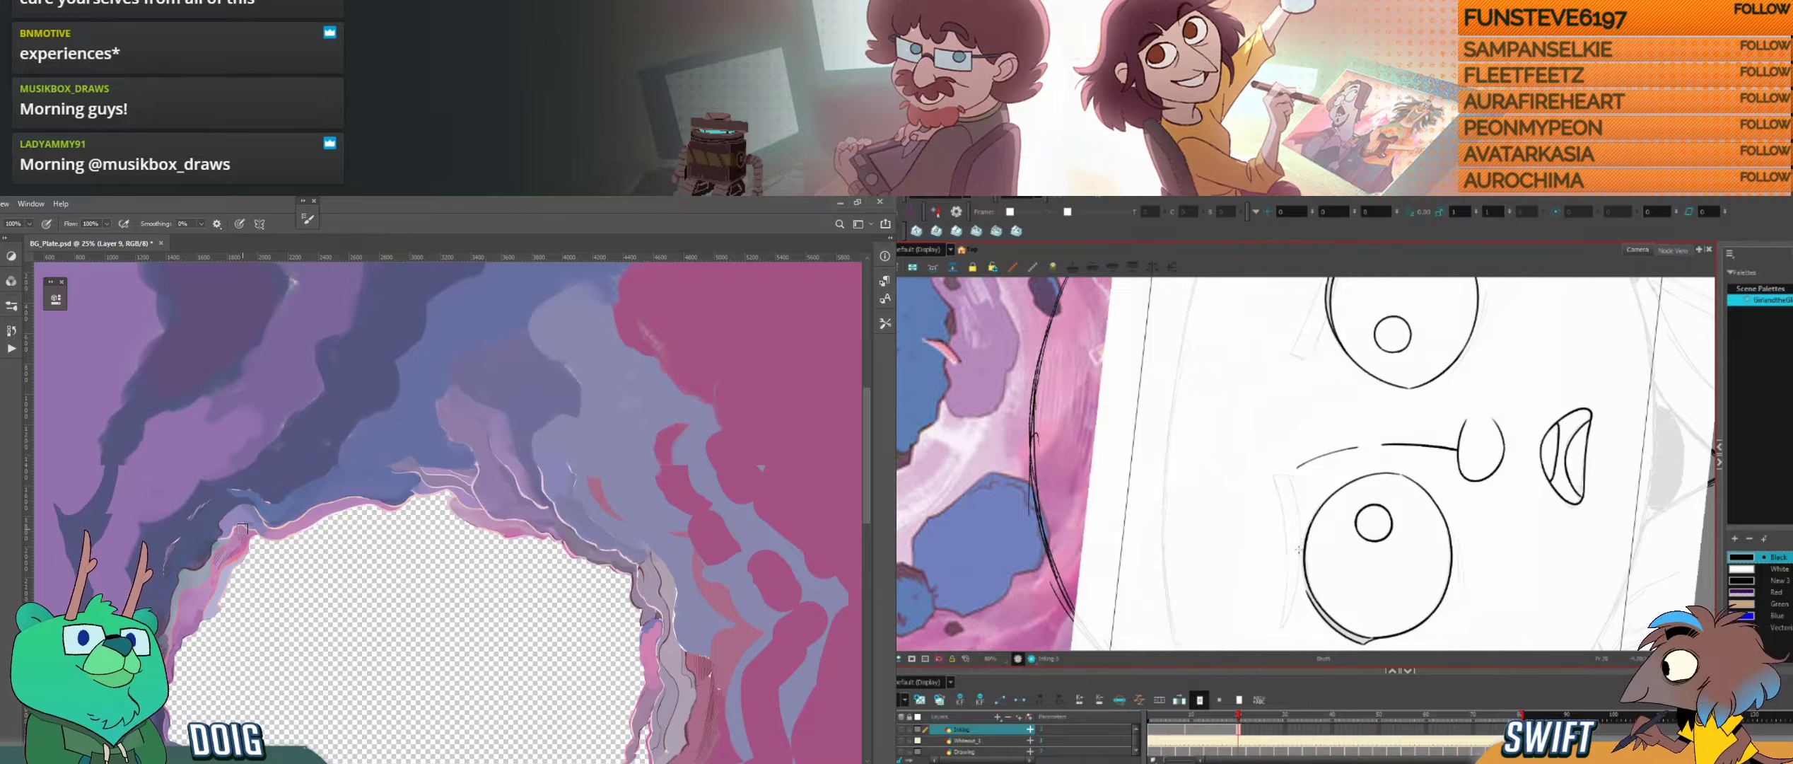
mouse_move(1300, 543)
mouse_down()
mouse_move(1348, 484)
mouse_move(1369, 552)
mouse_move(1399, 498)
mouse_up()
drag(1386, 553, 1356, 573)
Step: Rework the upper eyelid line along the outer edge of the left eye, joining it to the top curve
drag(268, 492, 394, 474)
drag(1257, 497, 1268, 539)
click(1257, 553)
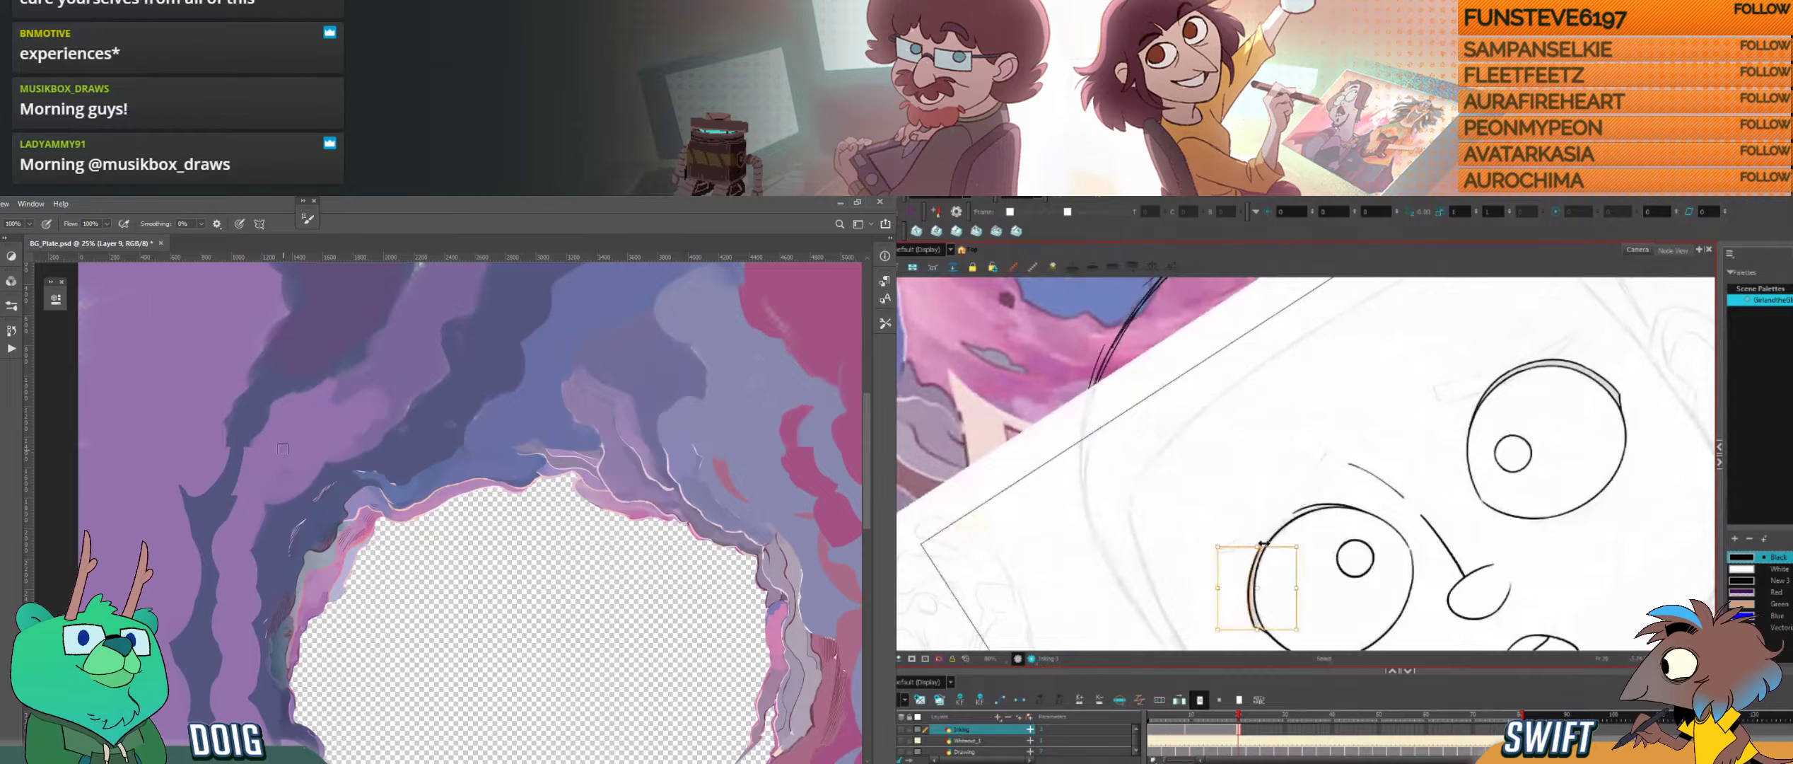
key(ctrl+plus)
key(Delete)
key(ctrl+z)
key(alt+b)
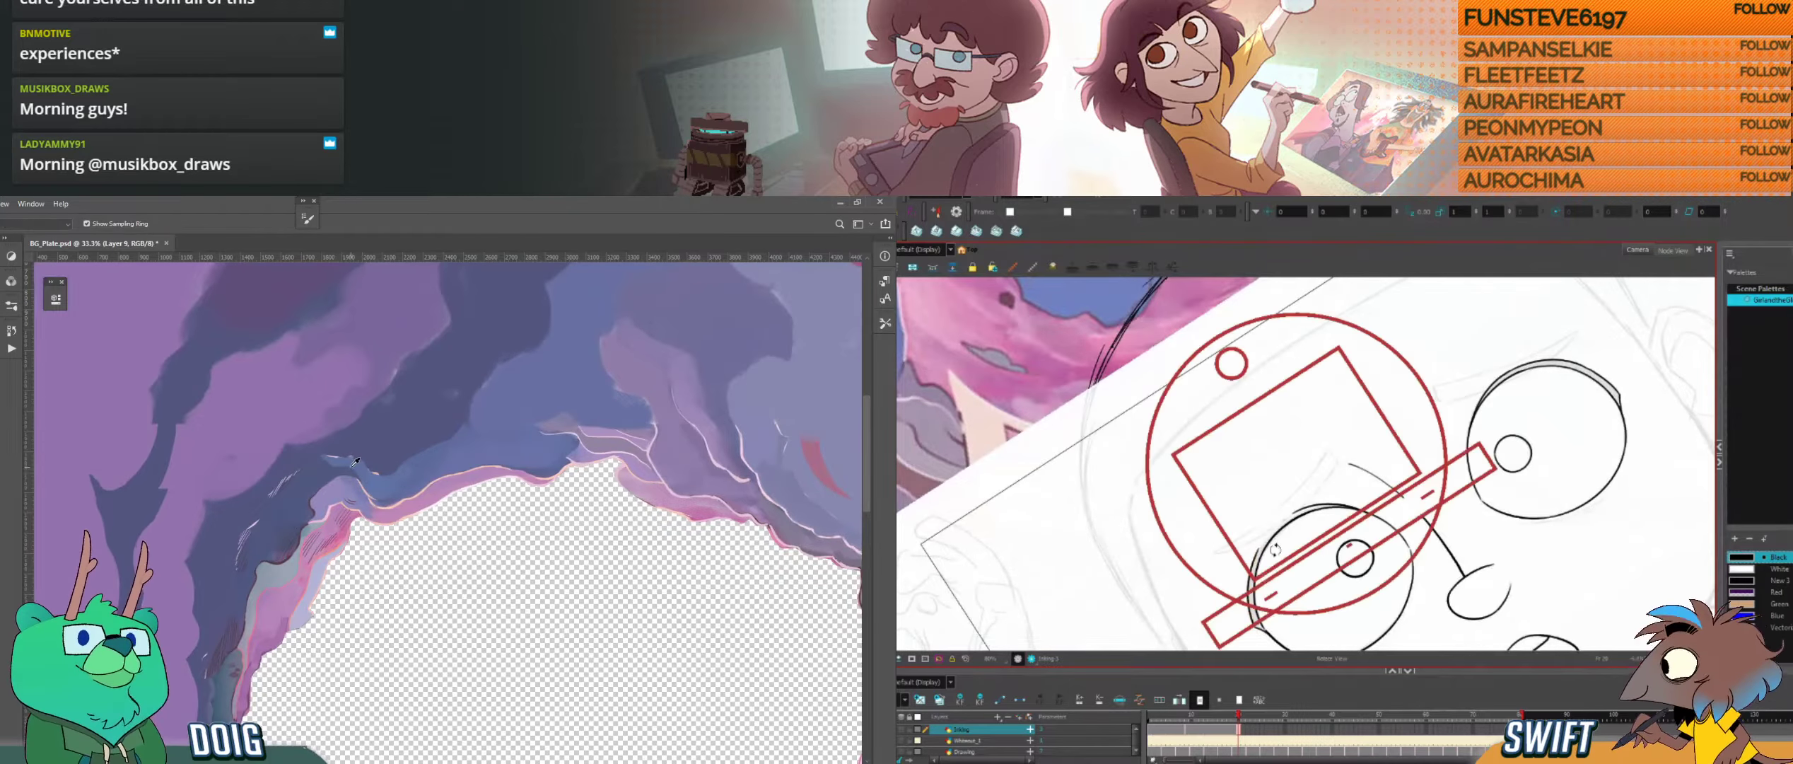
drag(1260, 544, 1271, 550)
alt+click(336, 466)
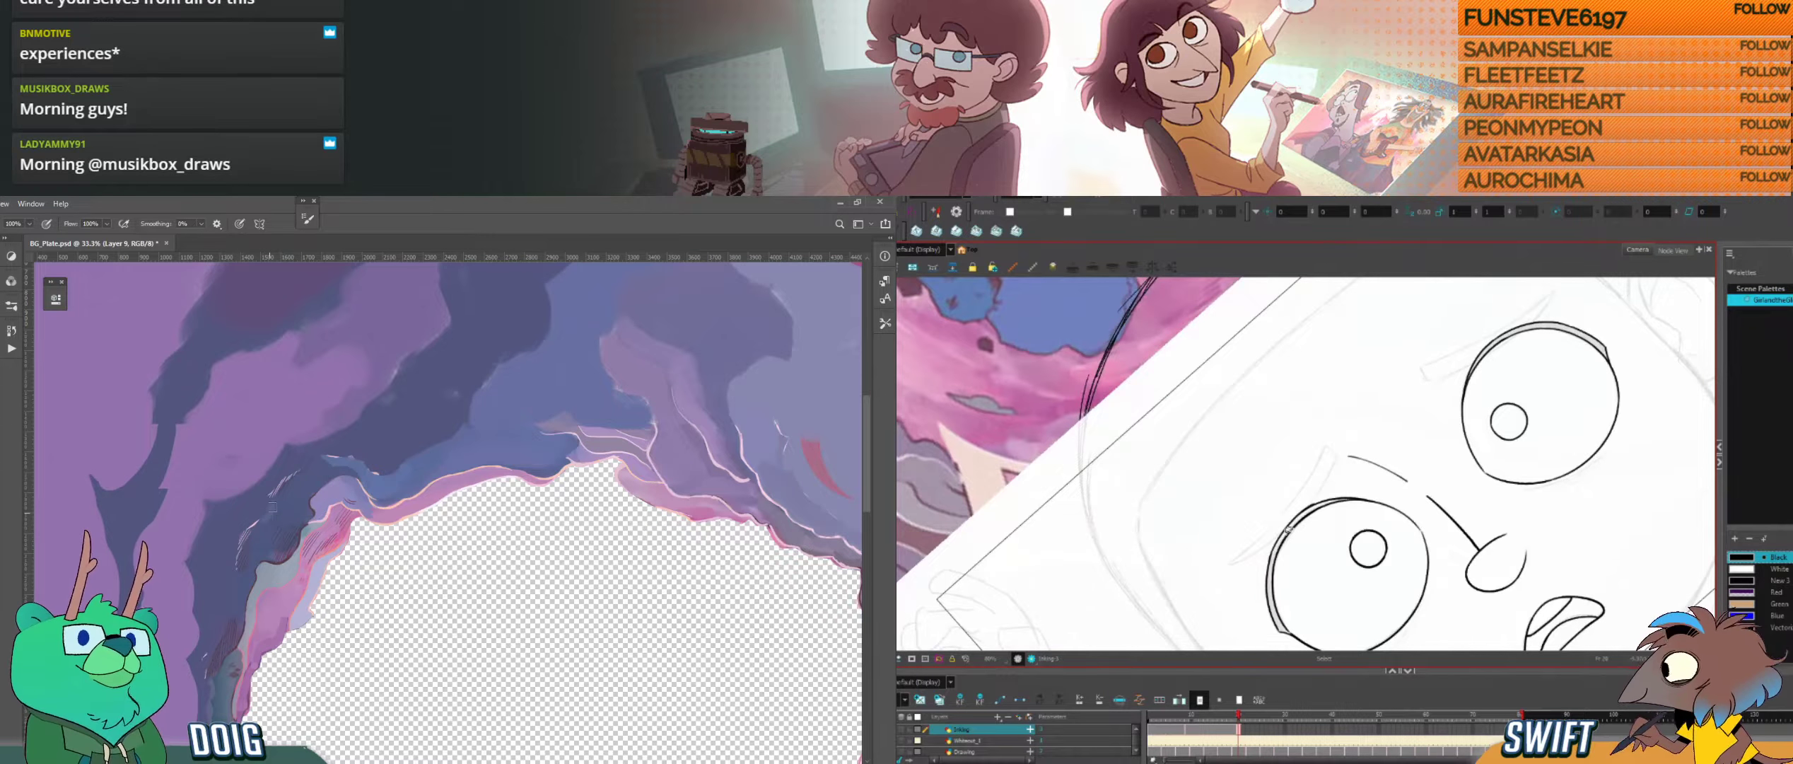
key(ctrl+z)
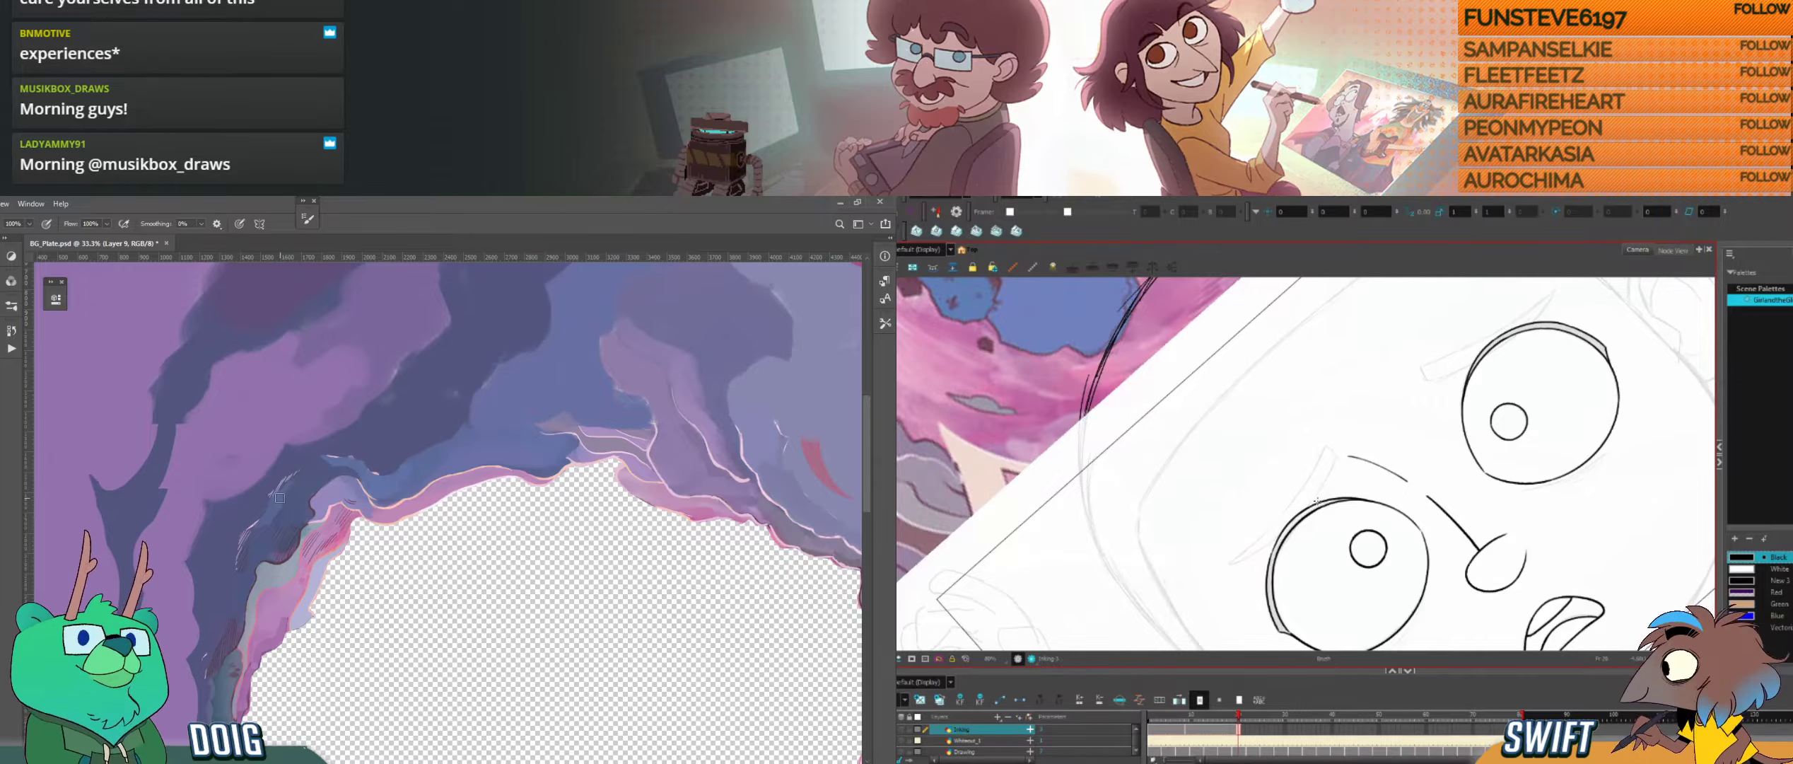
Step: Select the eyelid stroke at the left eye's upper outer edge and adjust its fit to the eye outline
click(1289, 527)
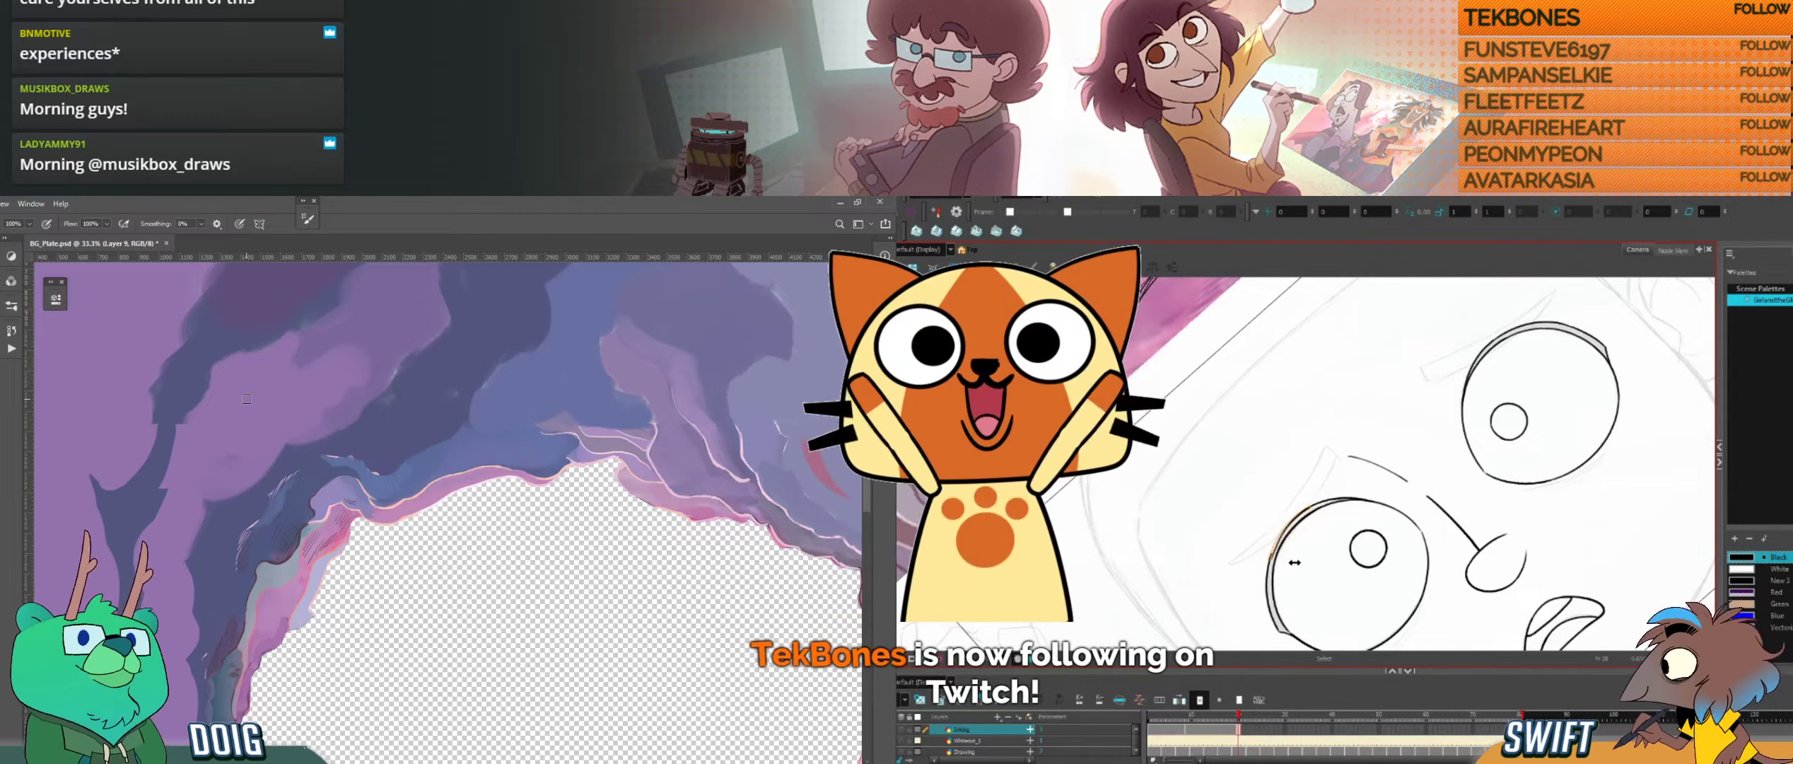
drag(1289, 562, 1287, 563)
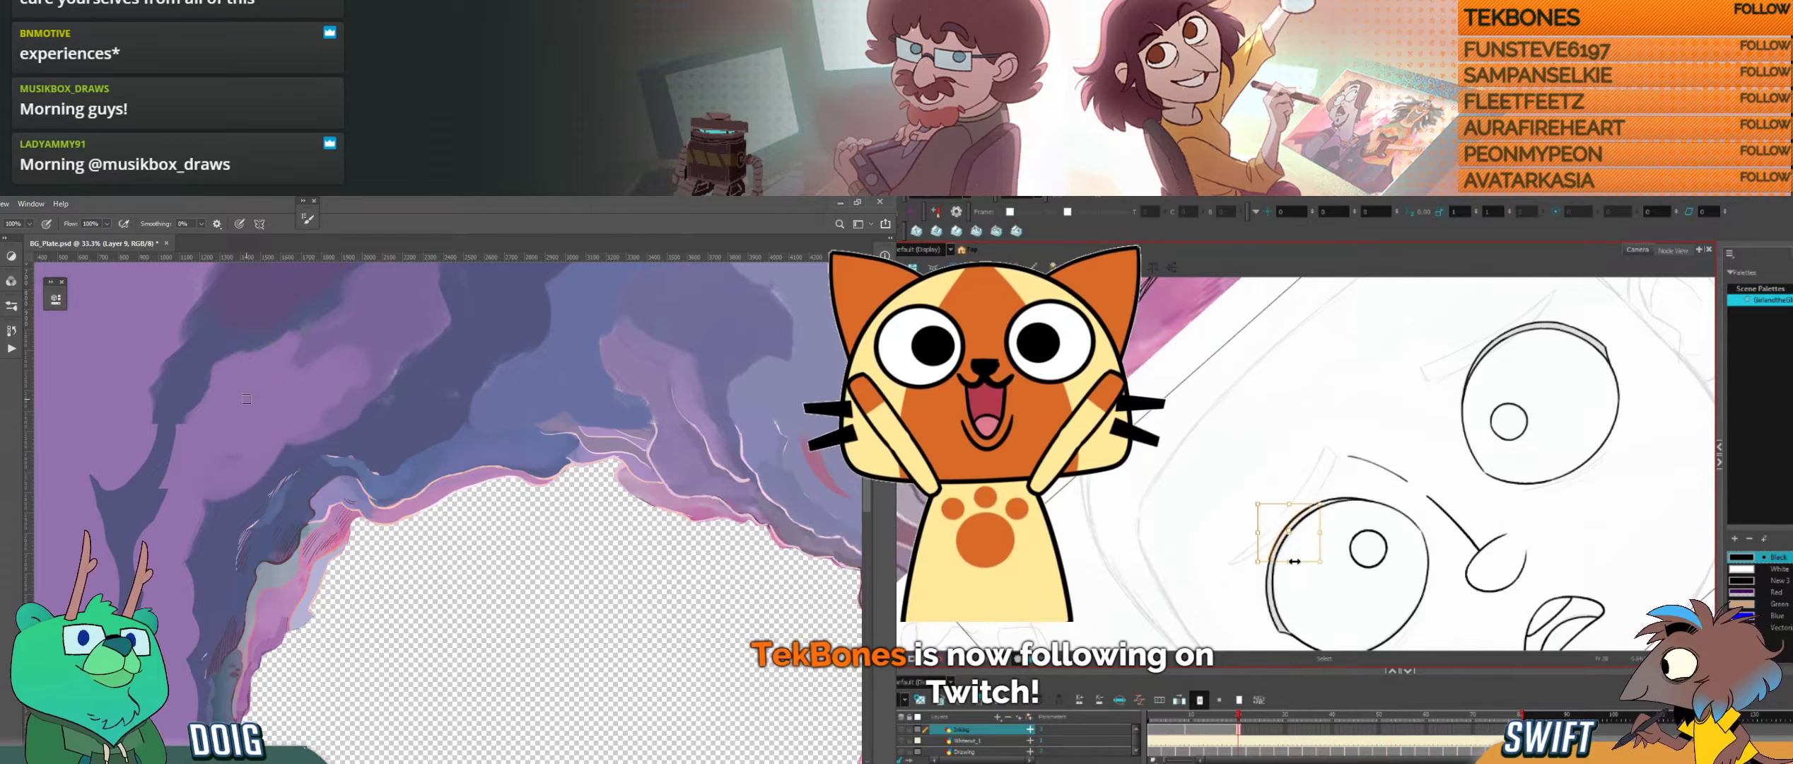
key(ctrl+minus)
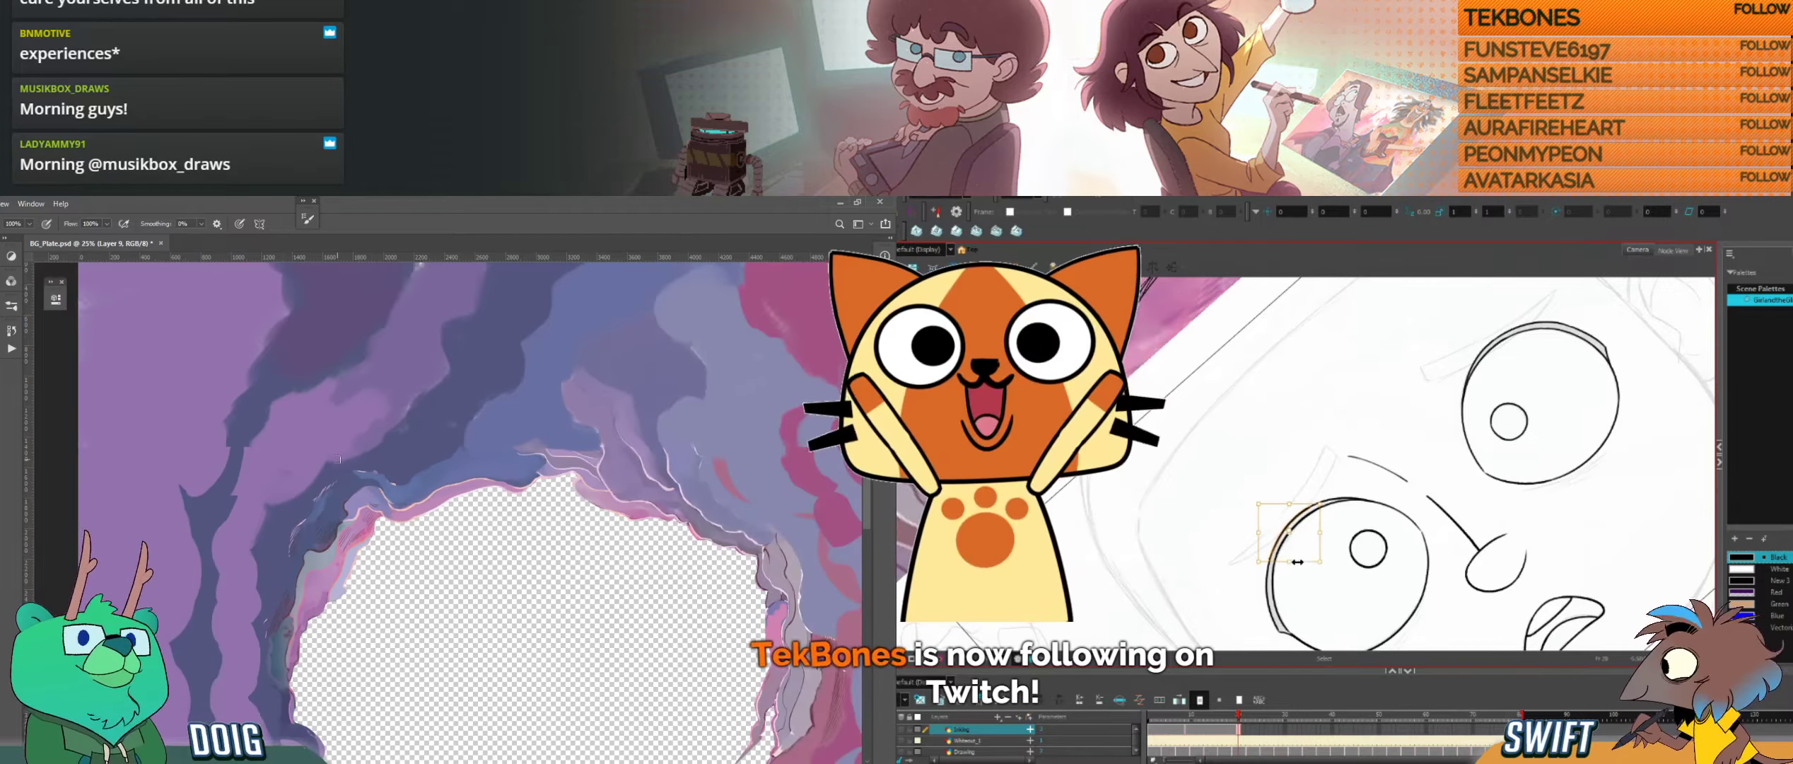
key(ctrl+plus)
key(ctrl+plus)
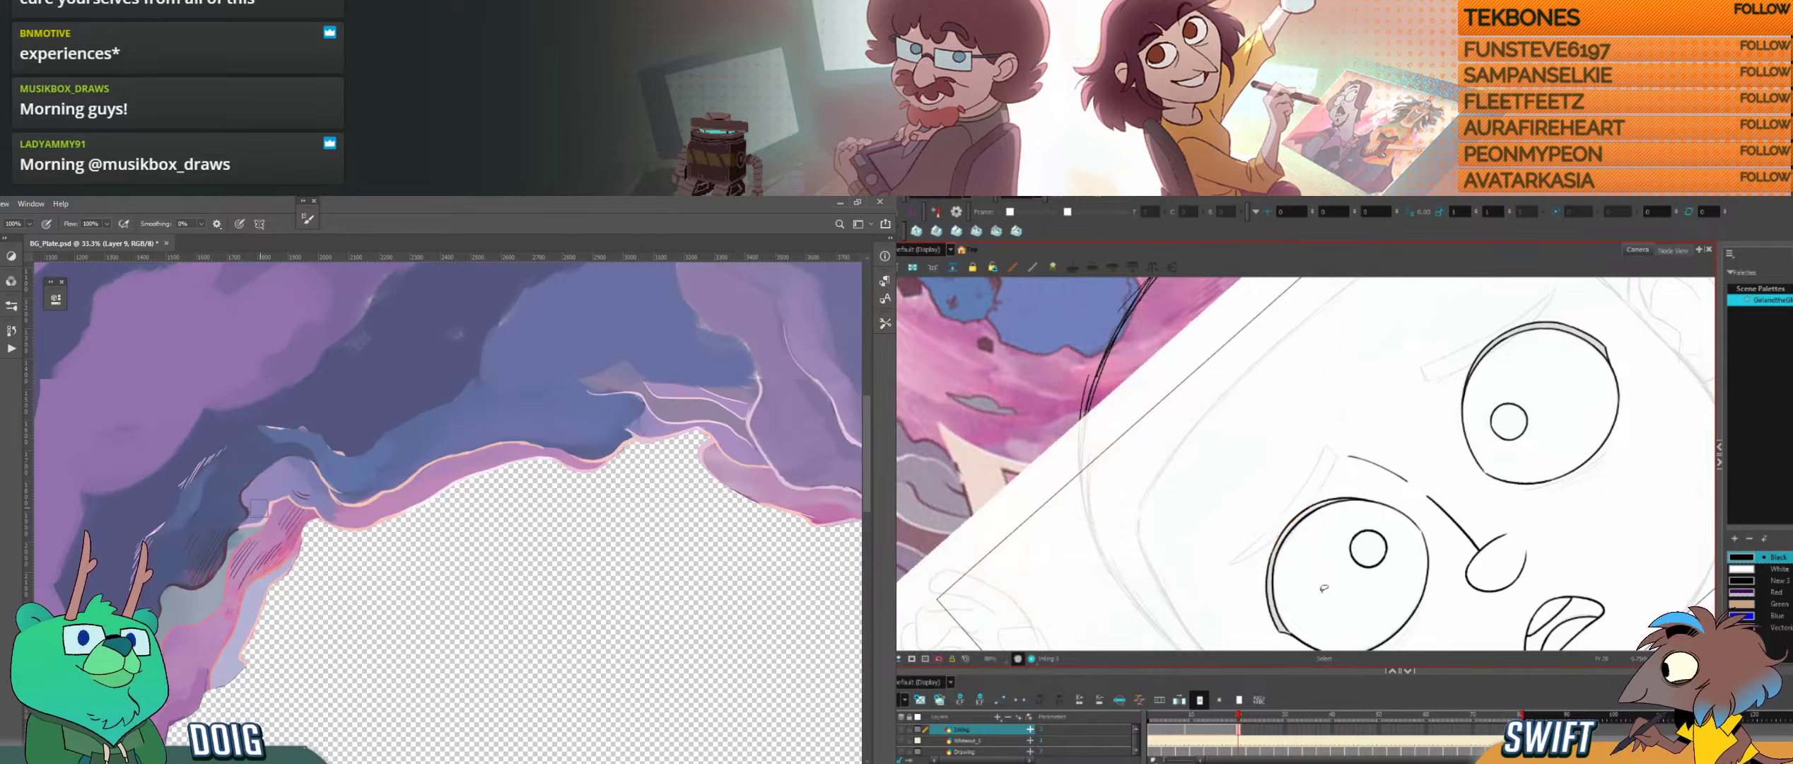
Step: Ink a short crease line beneath the left eye, following its lower inner curve
key(ctrl+alt)
drag(1349, 600, 1240, 597)
key(space)
drag(1479, 530, 1453, 504)
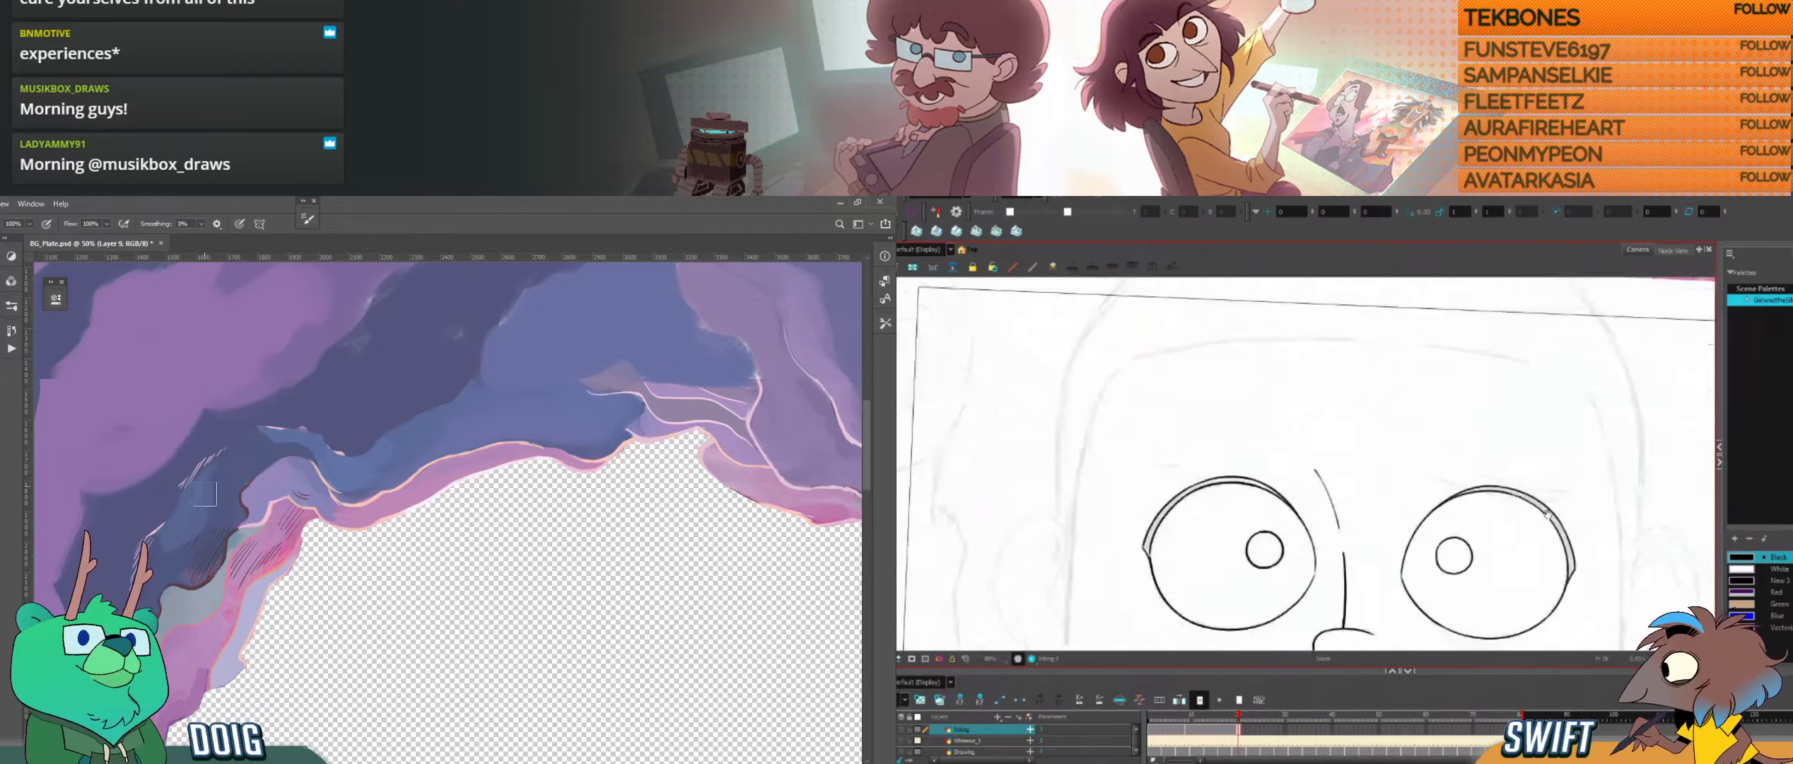
drag(1499, 556, 1511, 551)
key(space)
drag(195, 514, 290, 509)
key(ctrl+alt)
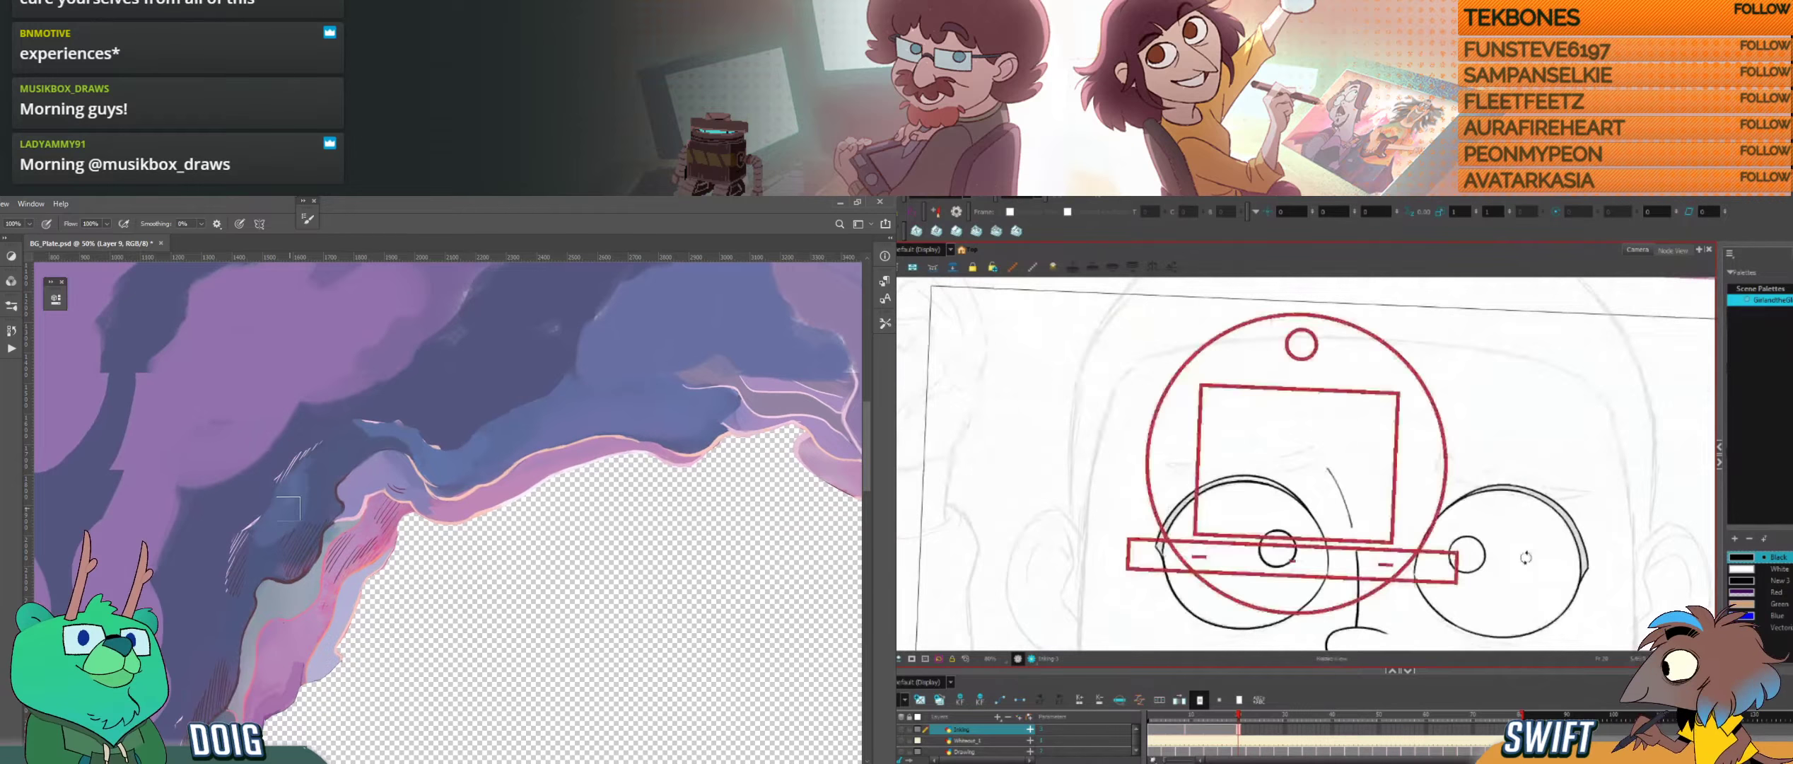
drag(1527, 555, 1522, 484)
key(space)
key(ctrl+alt)
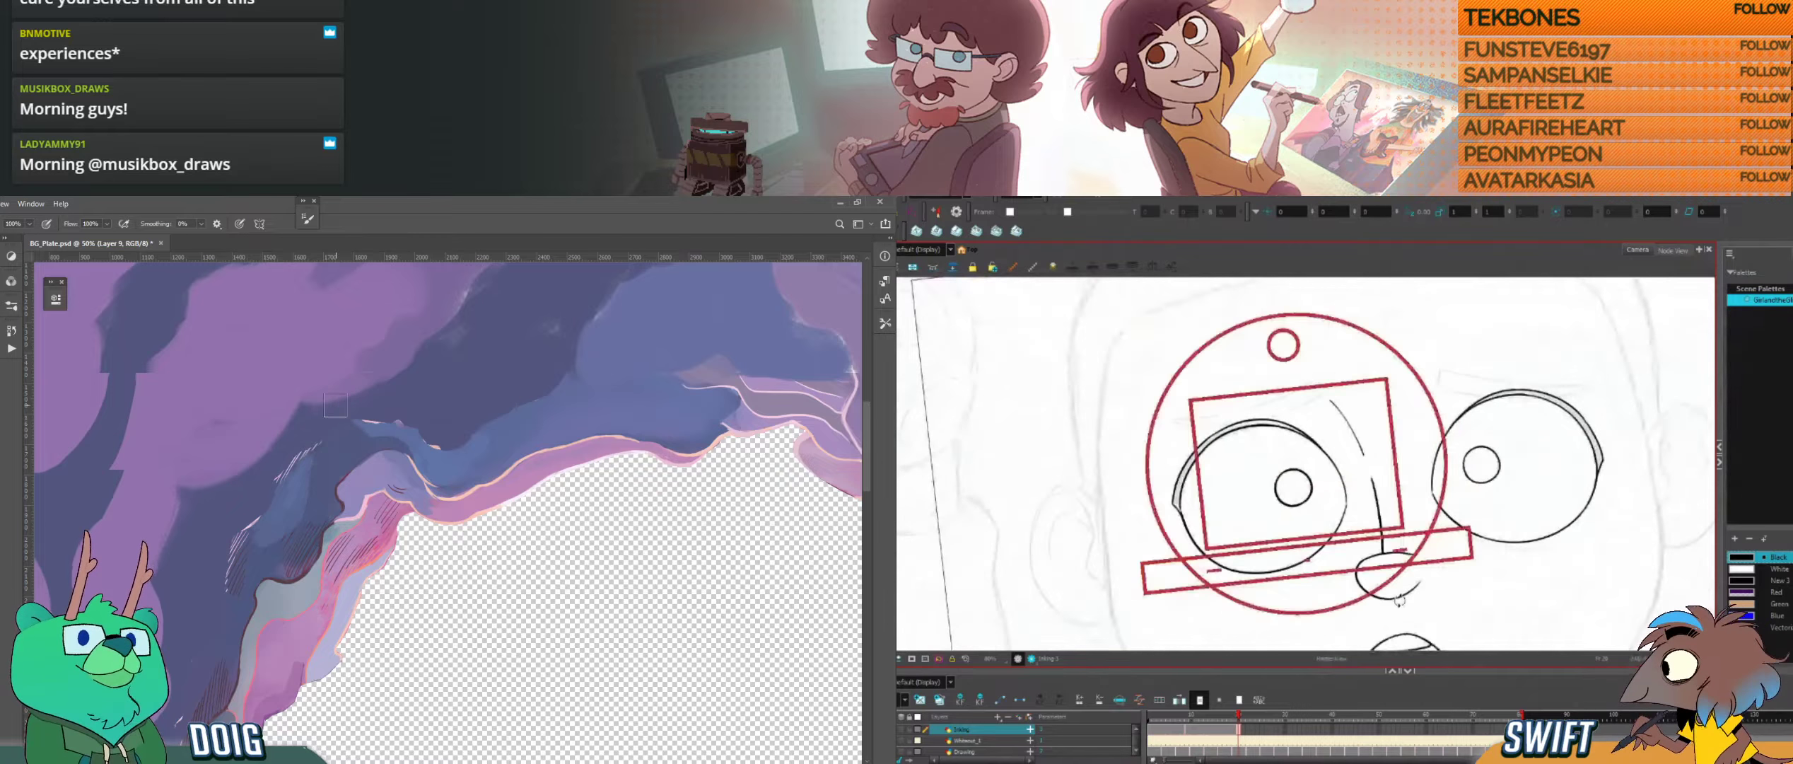
drag(1506, 537, 1519, 453)
drag(306, 464, 304, 519)
drag(1304, 591, 1352, 543)
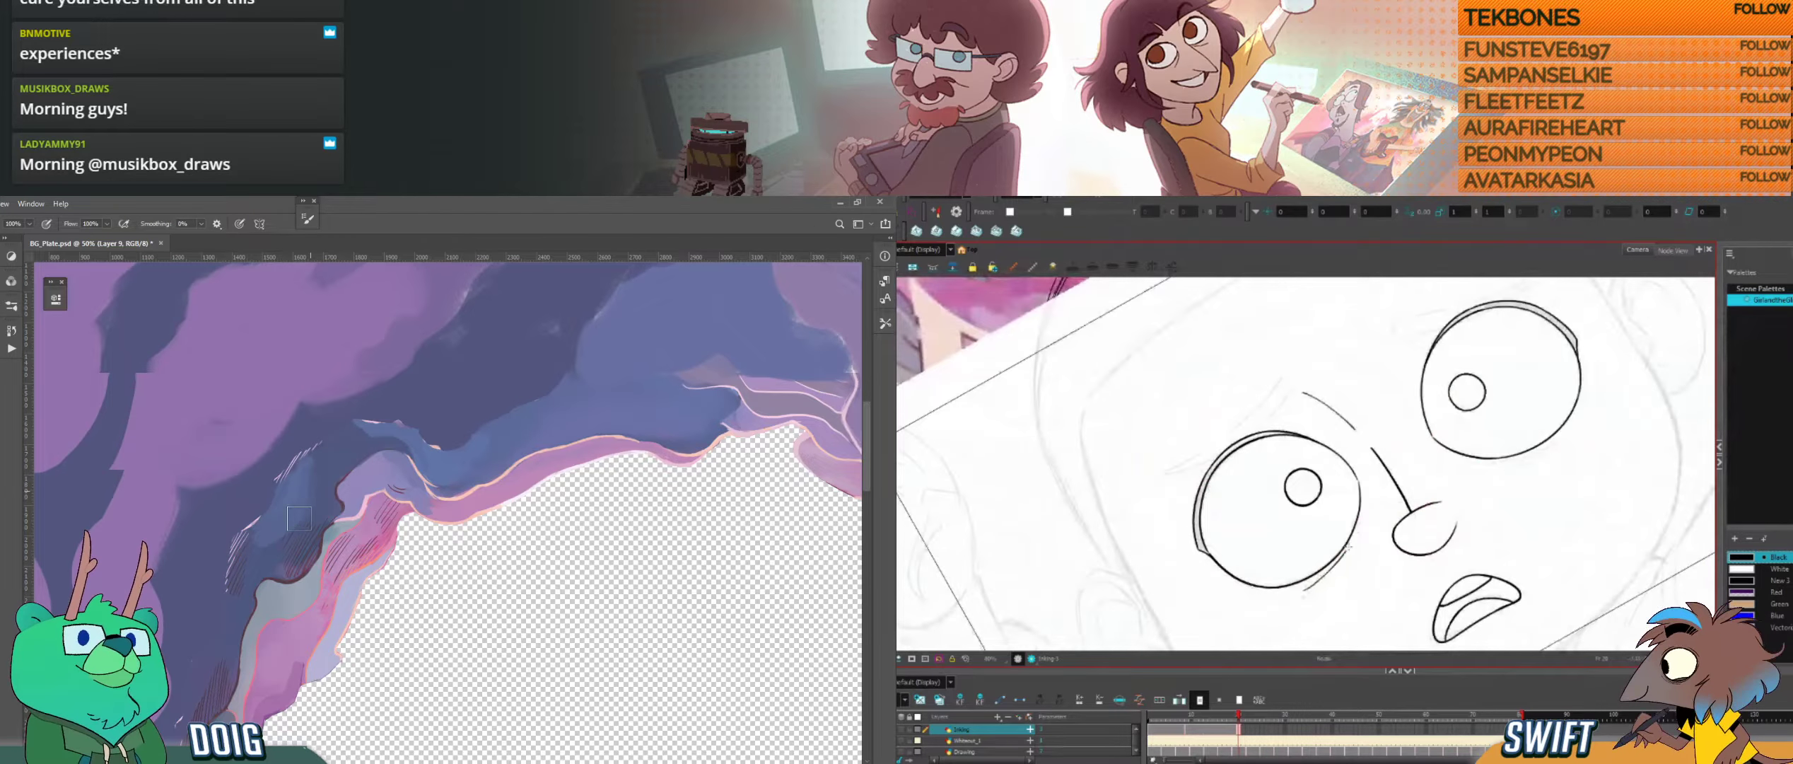
Step: Try a second crease stroke beneath the left eye, undo it, and lasso a small spike on the plate's dark rock band
drag(304, 518, 311, 473)
key(space)
drag(251, 434, 364, 462)
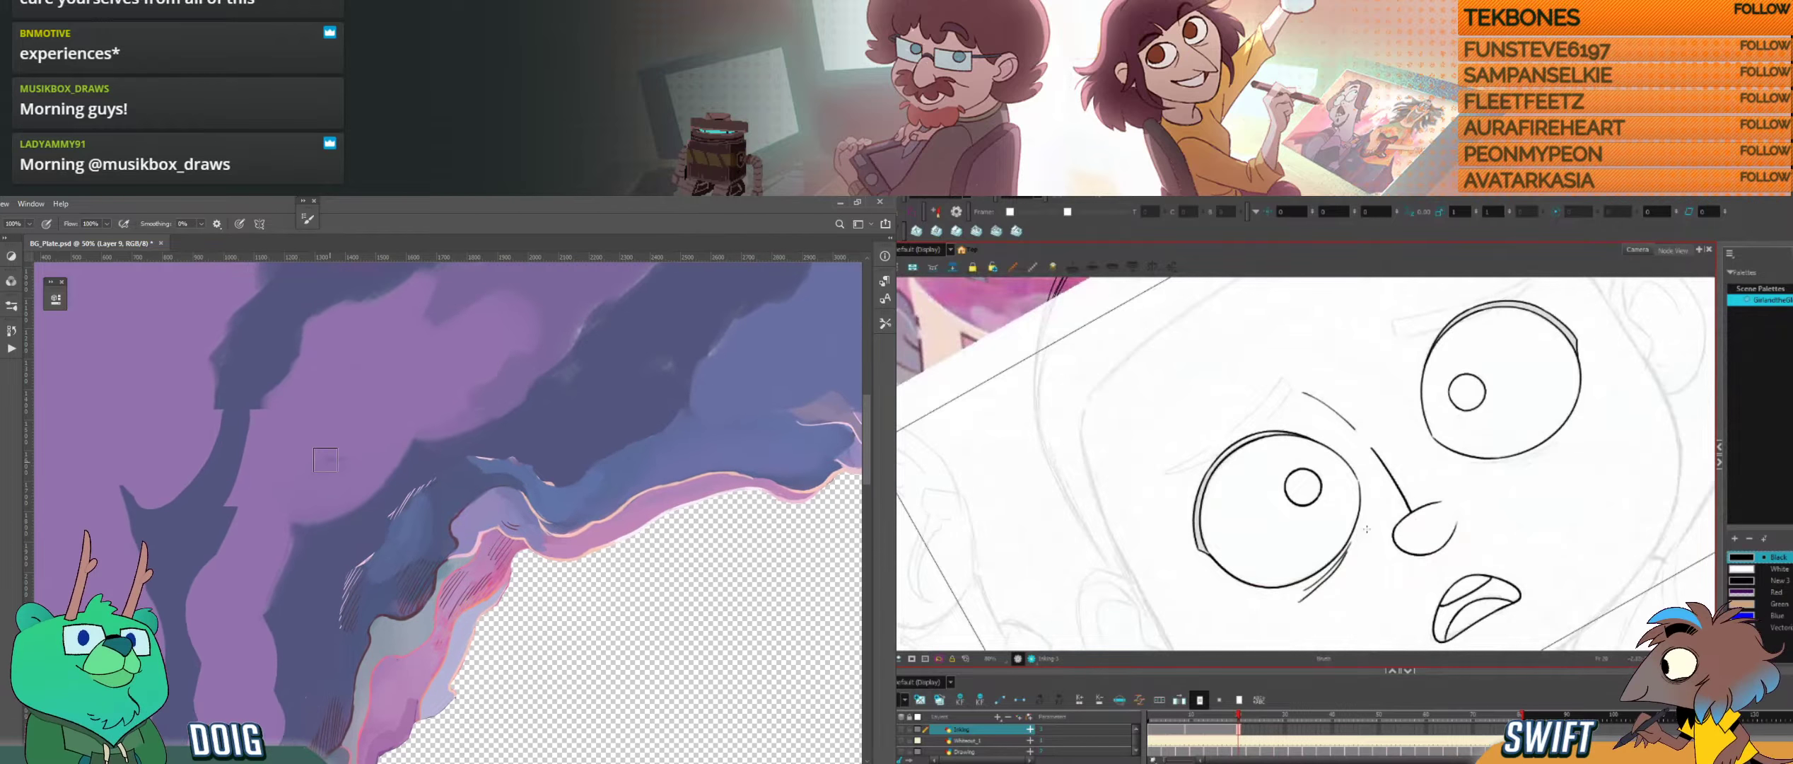
alt+click(223, 509)
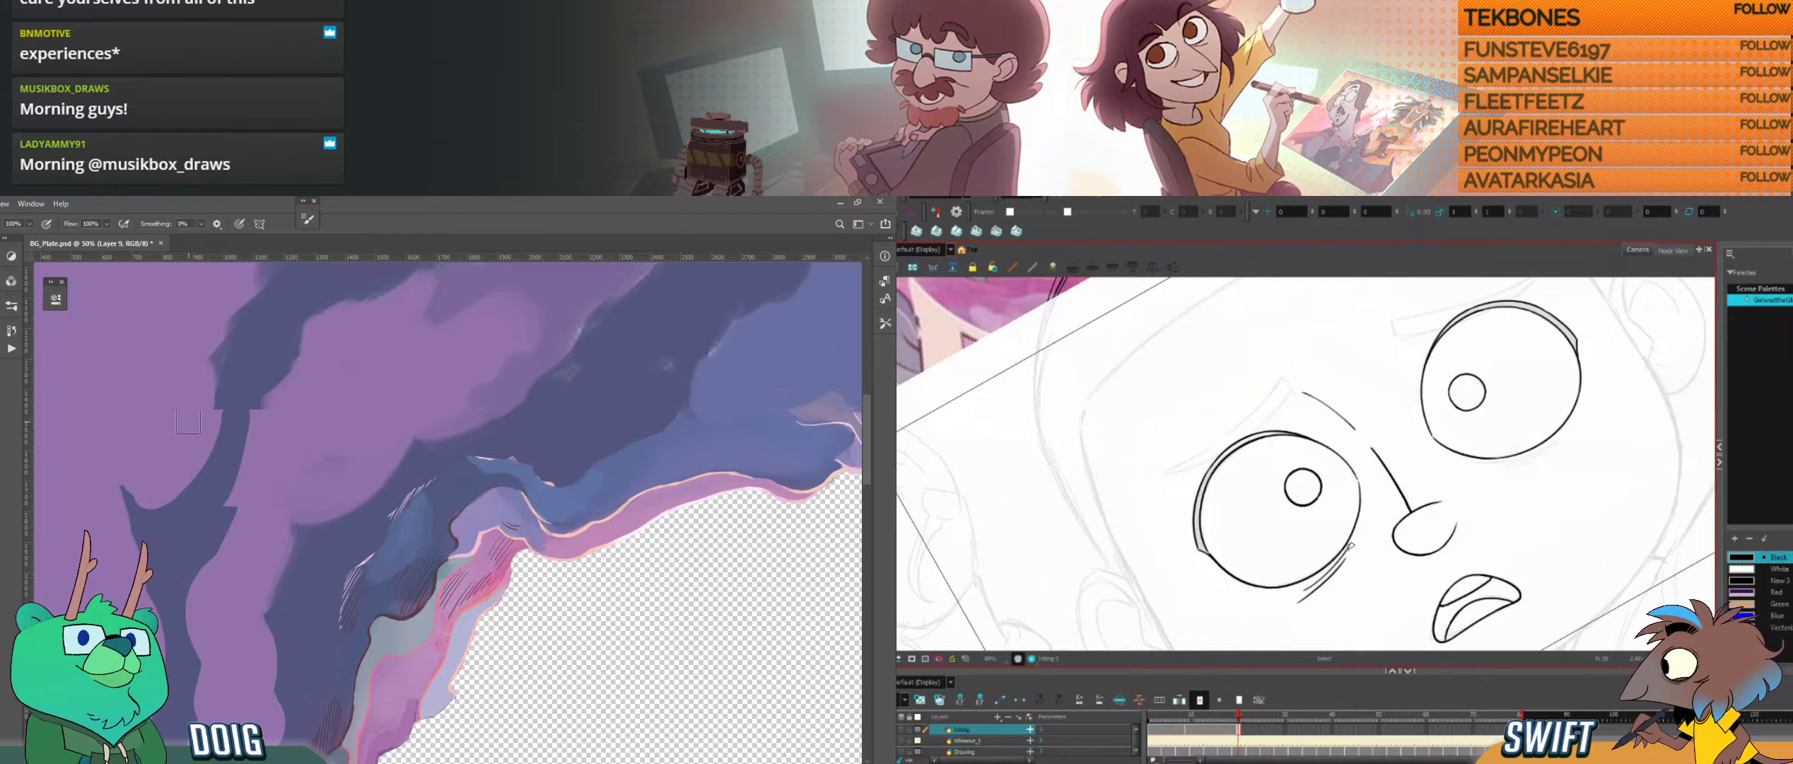
drag(1338, 566, 1345, 556)
key(ctrl+z)
key(l)
drag(1297, 603, 1346, 556)
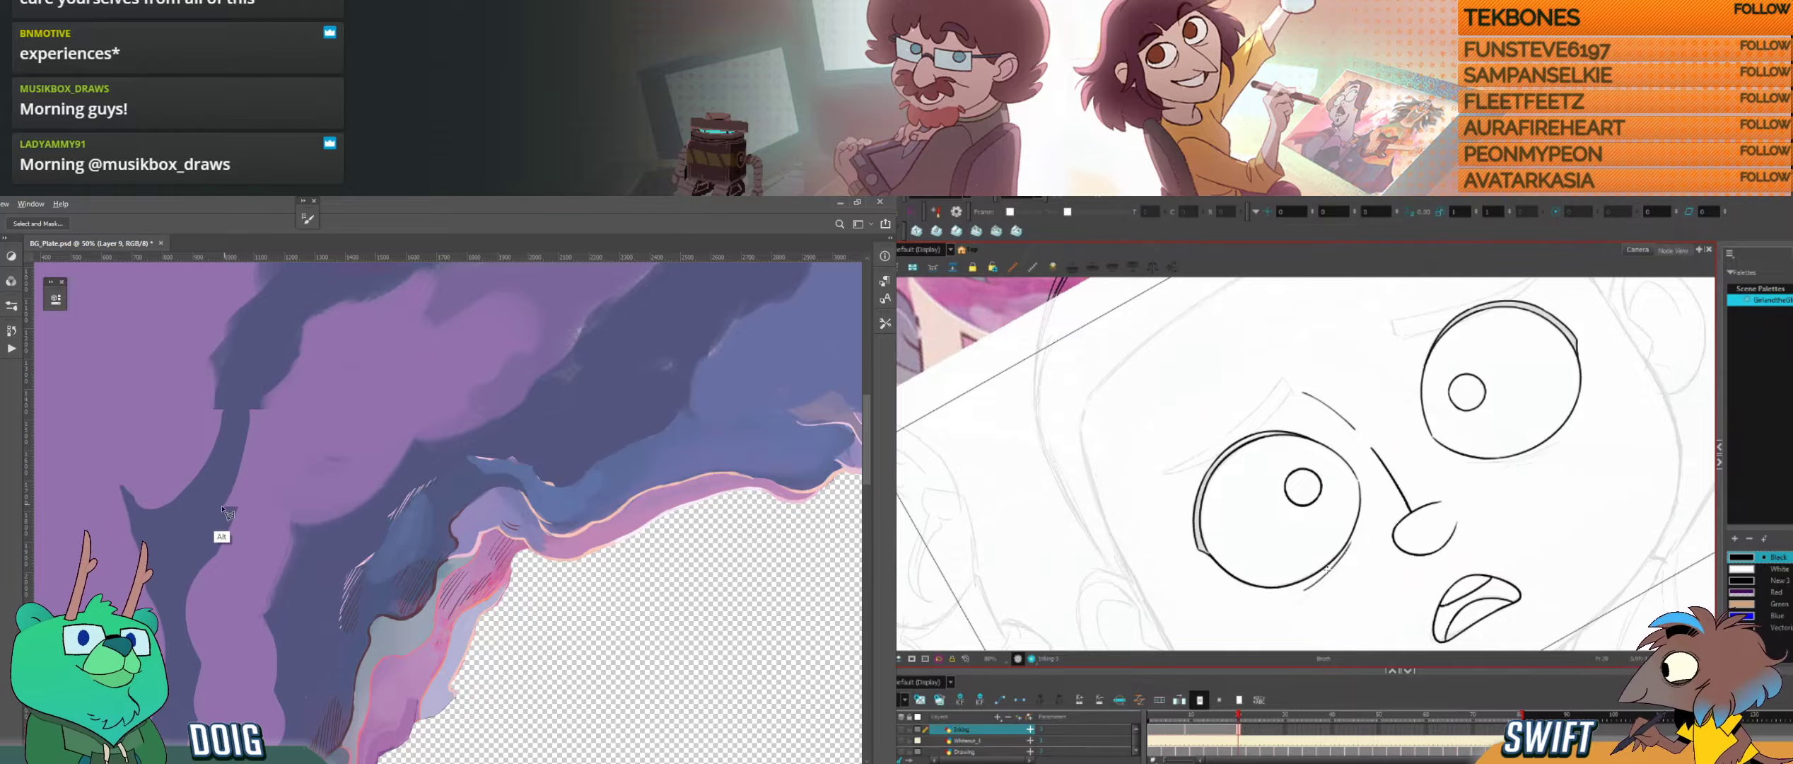
Step: Ink the second crease line beneath the left eye and fill the lassoed spike in the Photoshop plate with a sampled rock colour
key(ctrl+alt)
drag(1312, 601, 1405, 480)
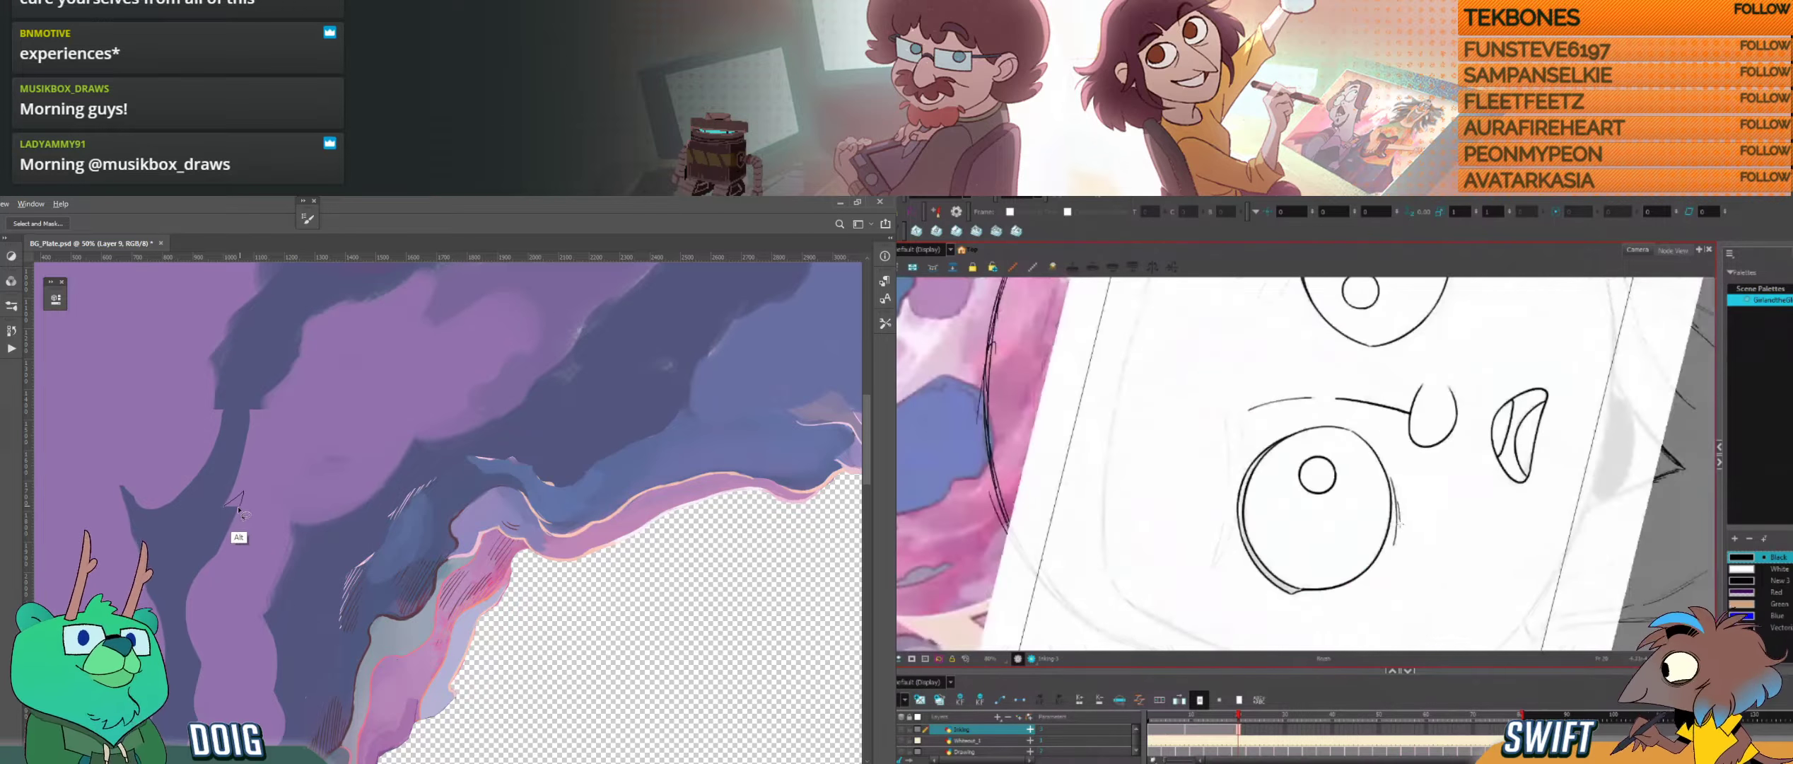
key(ctrl+z)
key(i)
click(194, 532)
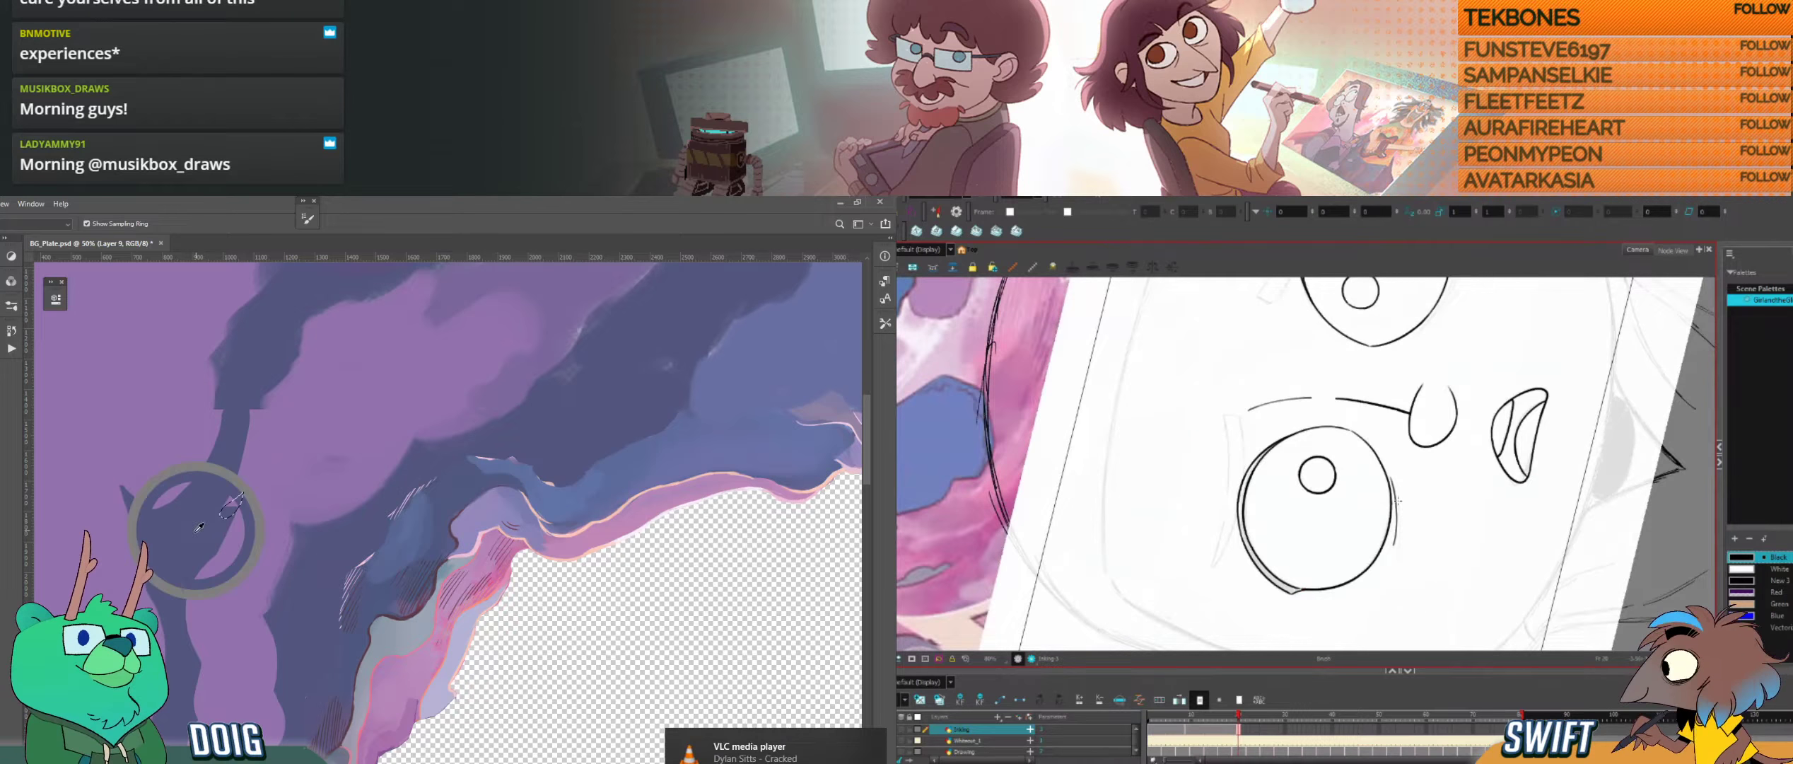
drag(244, 492, 243, 494)
key(g)
drag(1397, 495, 1396, 563)
key(shift+g)
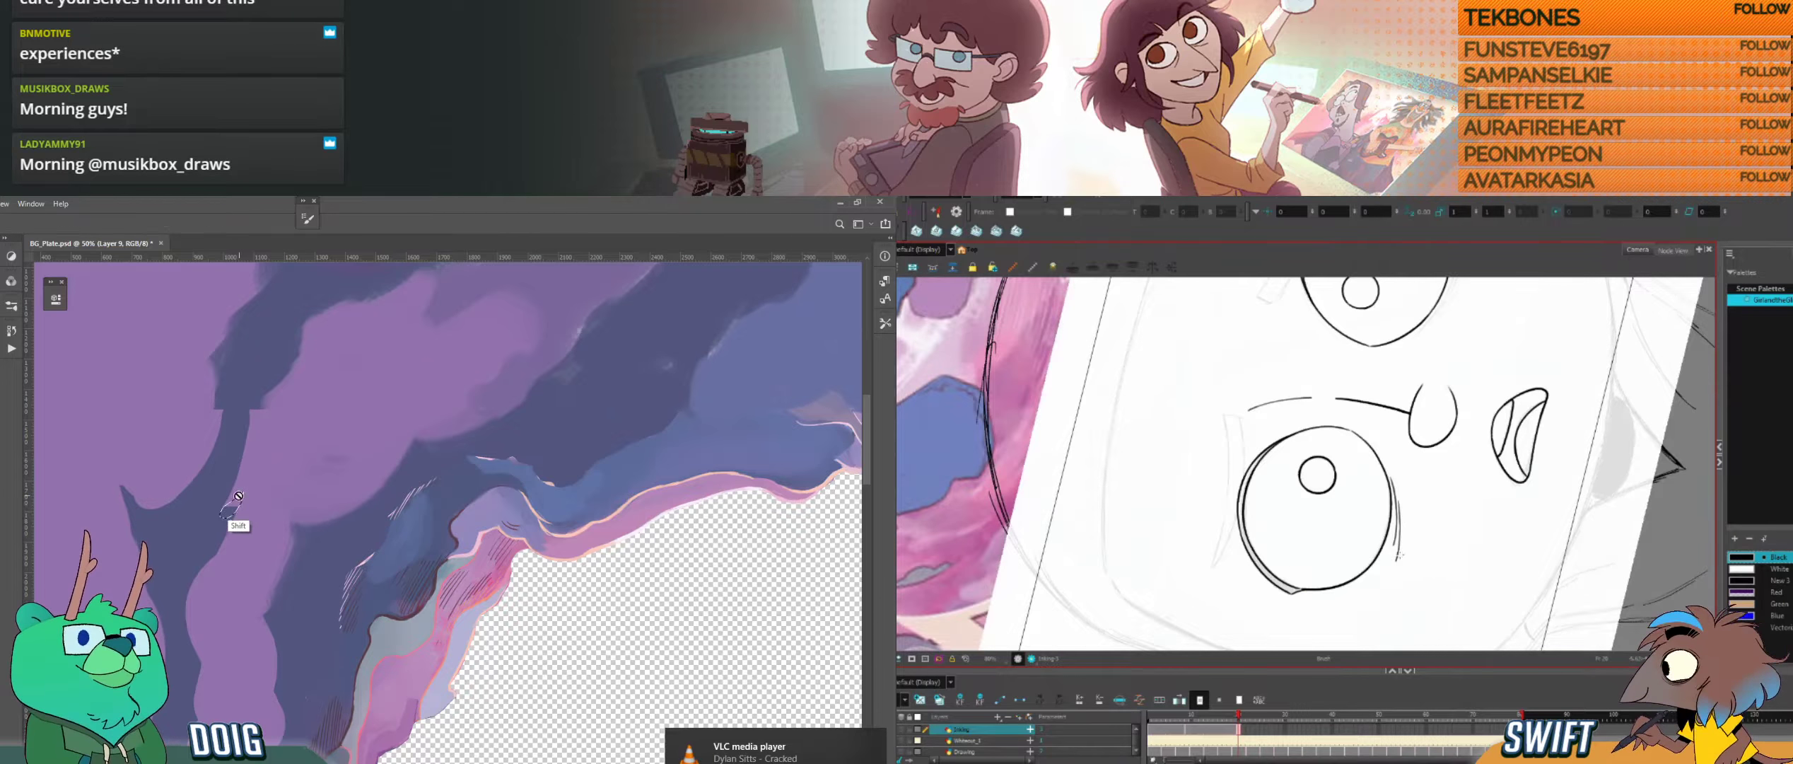
key(ctrl+alt)
drag(1459, 523, 1398, 612)
click(236, 505)
key(ctrl+d)
Step: Ink a crease line beneath the right eye, following its lower curve
key(space)
mouse_move(1584, 474)
mouse_down()
mouse_move(1492, 490)
mouse_move(1417, 566)
mouse_move(1252, 615)
mouse_up()
key(ctrl+alt)
key(space)
drag(234, 439, 292, 468)
key(space)
drag(1408, 562, 1280, 560)
key(ctrl+alt)
key(b)
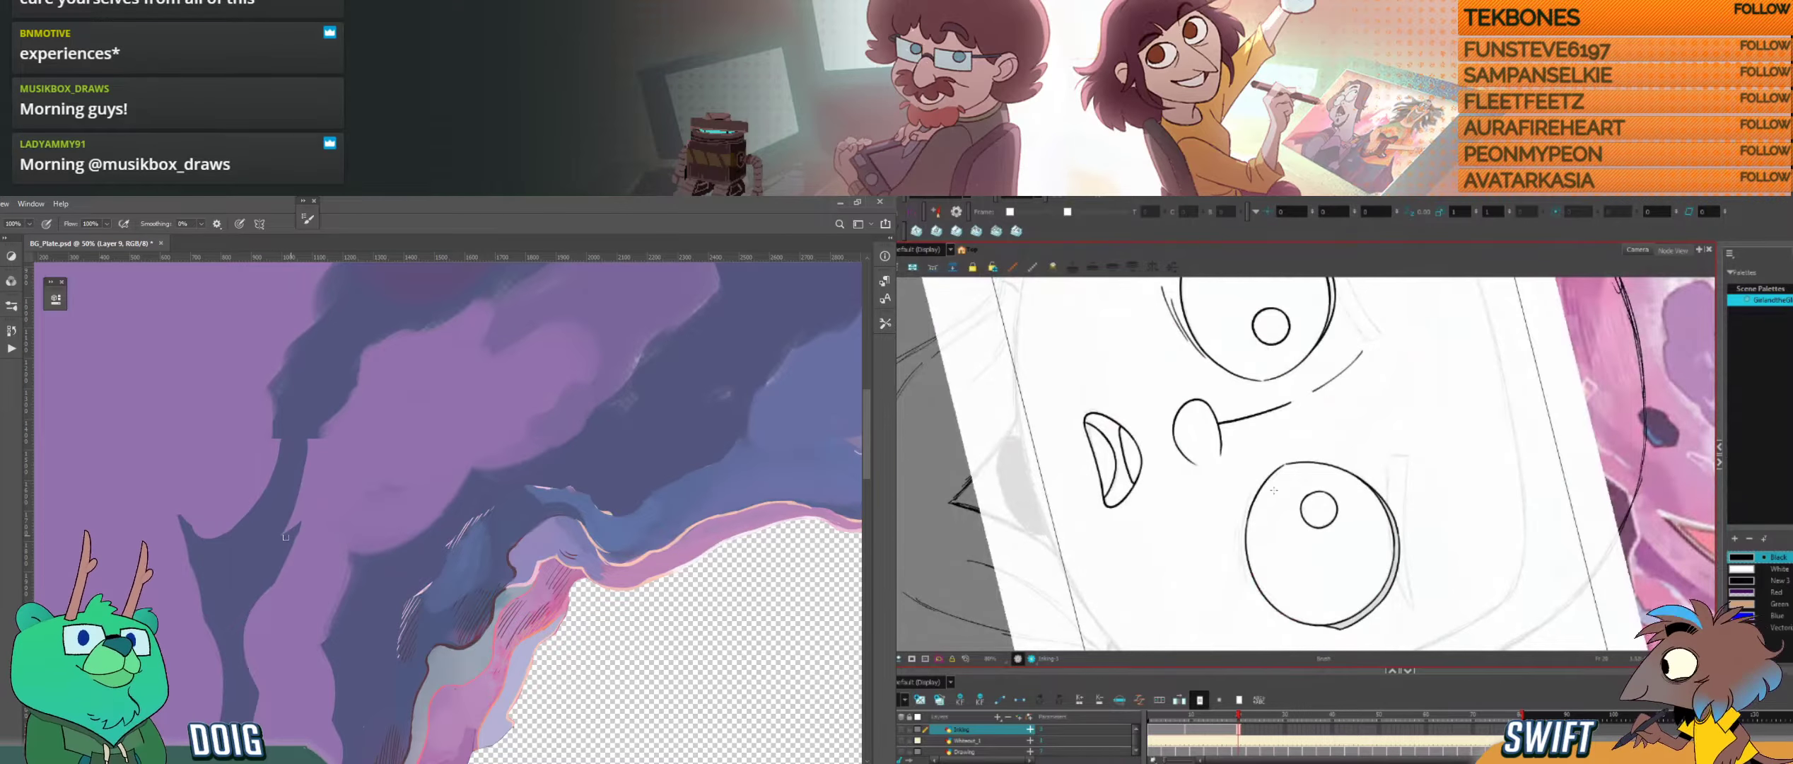
key(ctrl+minus)
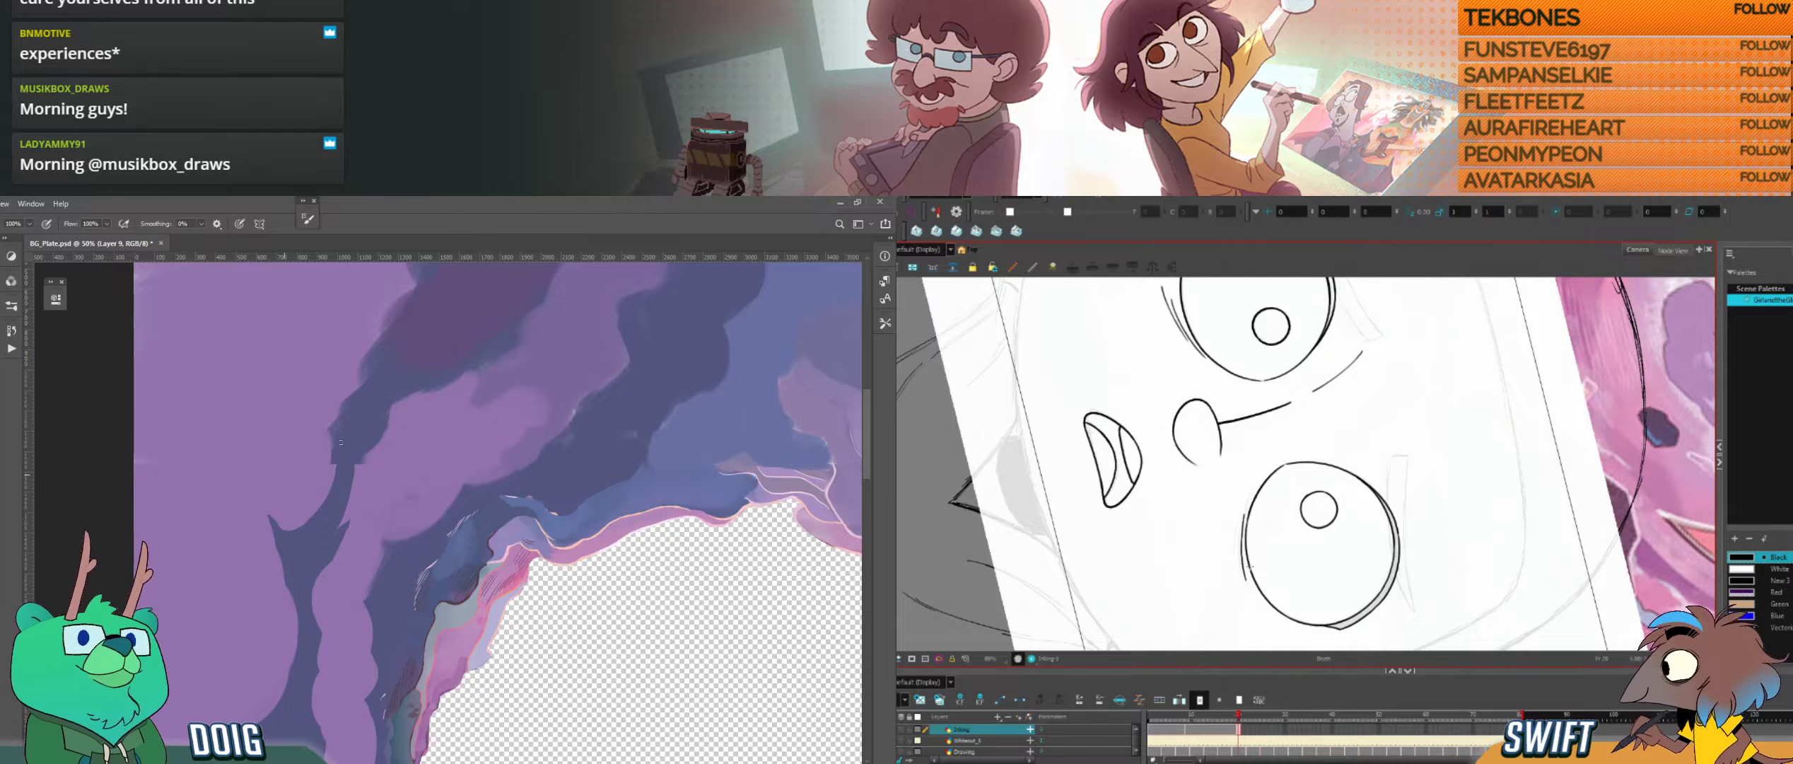
key(ctrl+s)
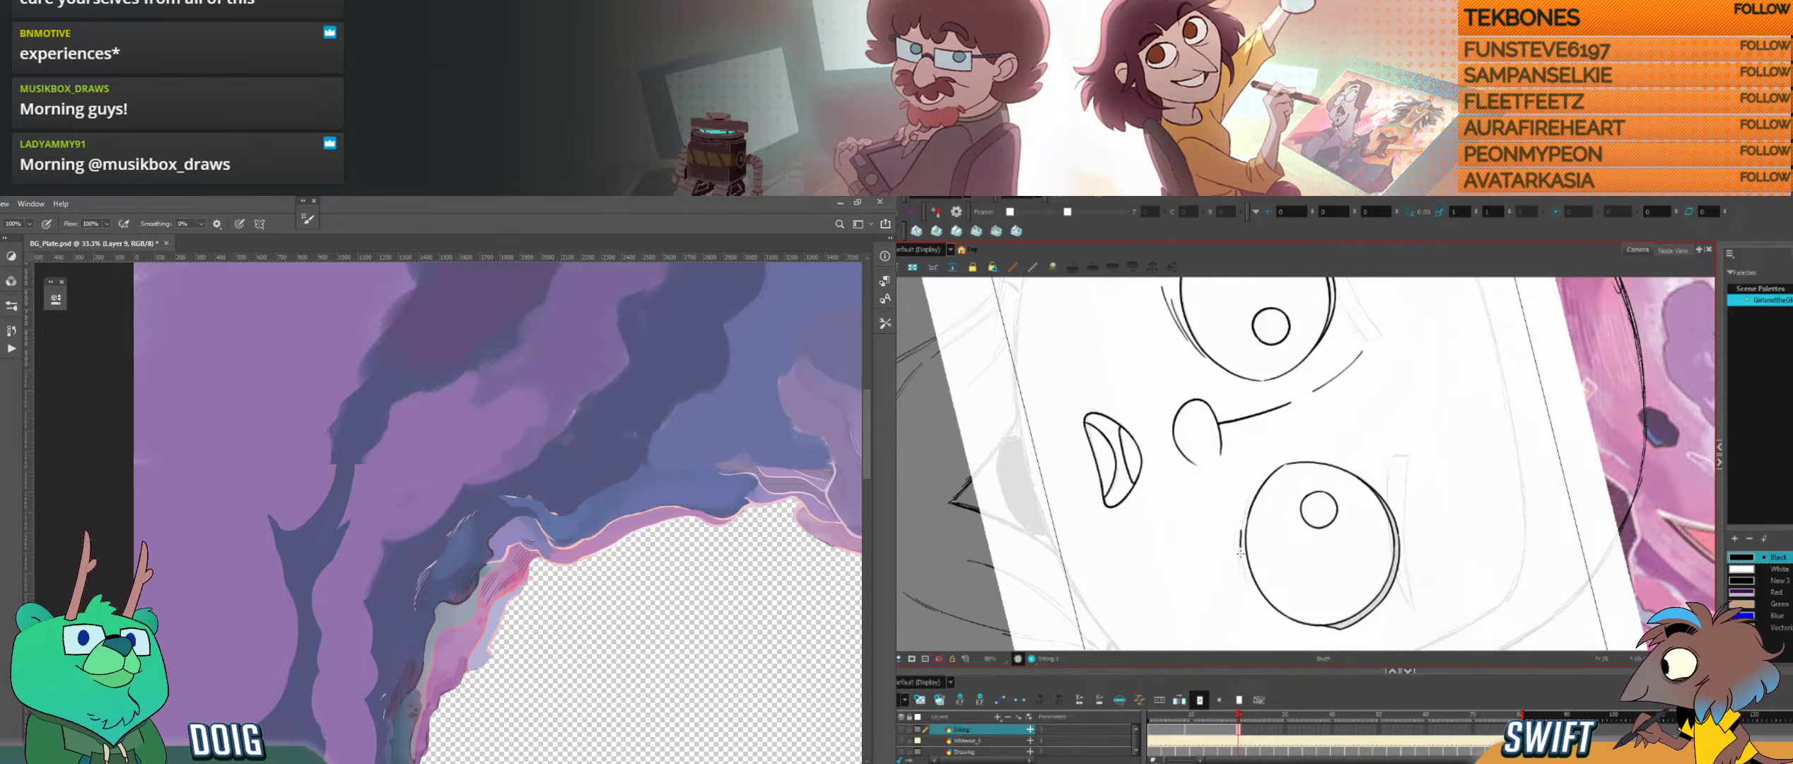
Step: Redraw the crease line beneath the right eye, undoing misplaced strokes
key(alt+Tab)
drag(1242, 530, 1248, 580)
key(alt+Tab)
key(ctrl+z)
key(ctrl+plus)
key(ctrl+z)
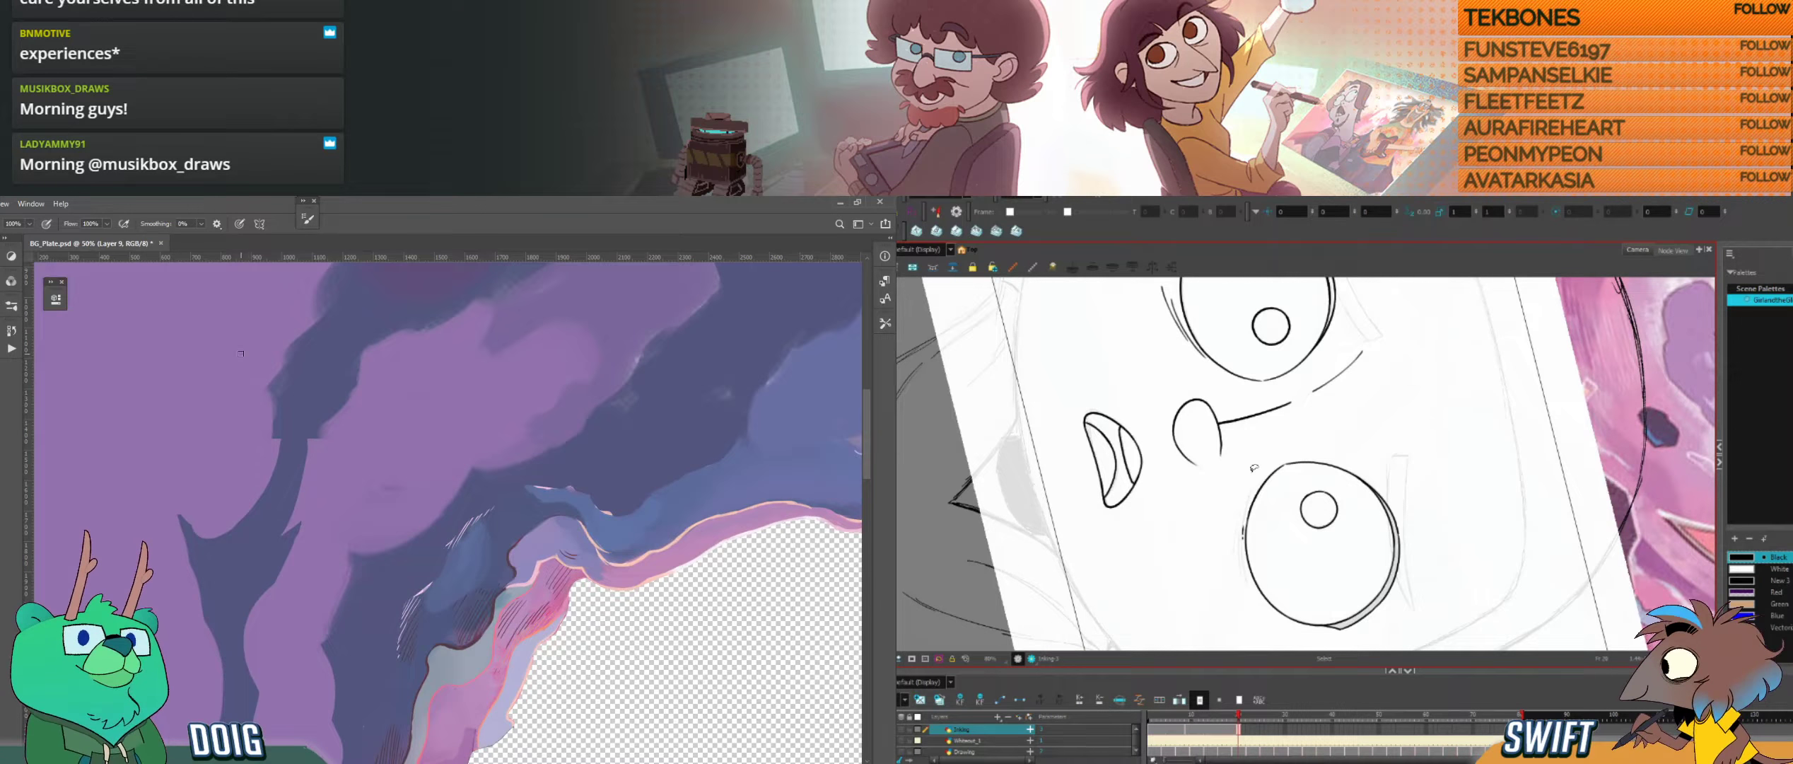
drag(1245, 525, 1241, 568)
key(ctrl+z)
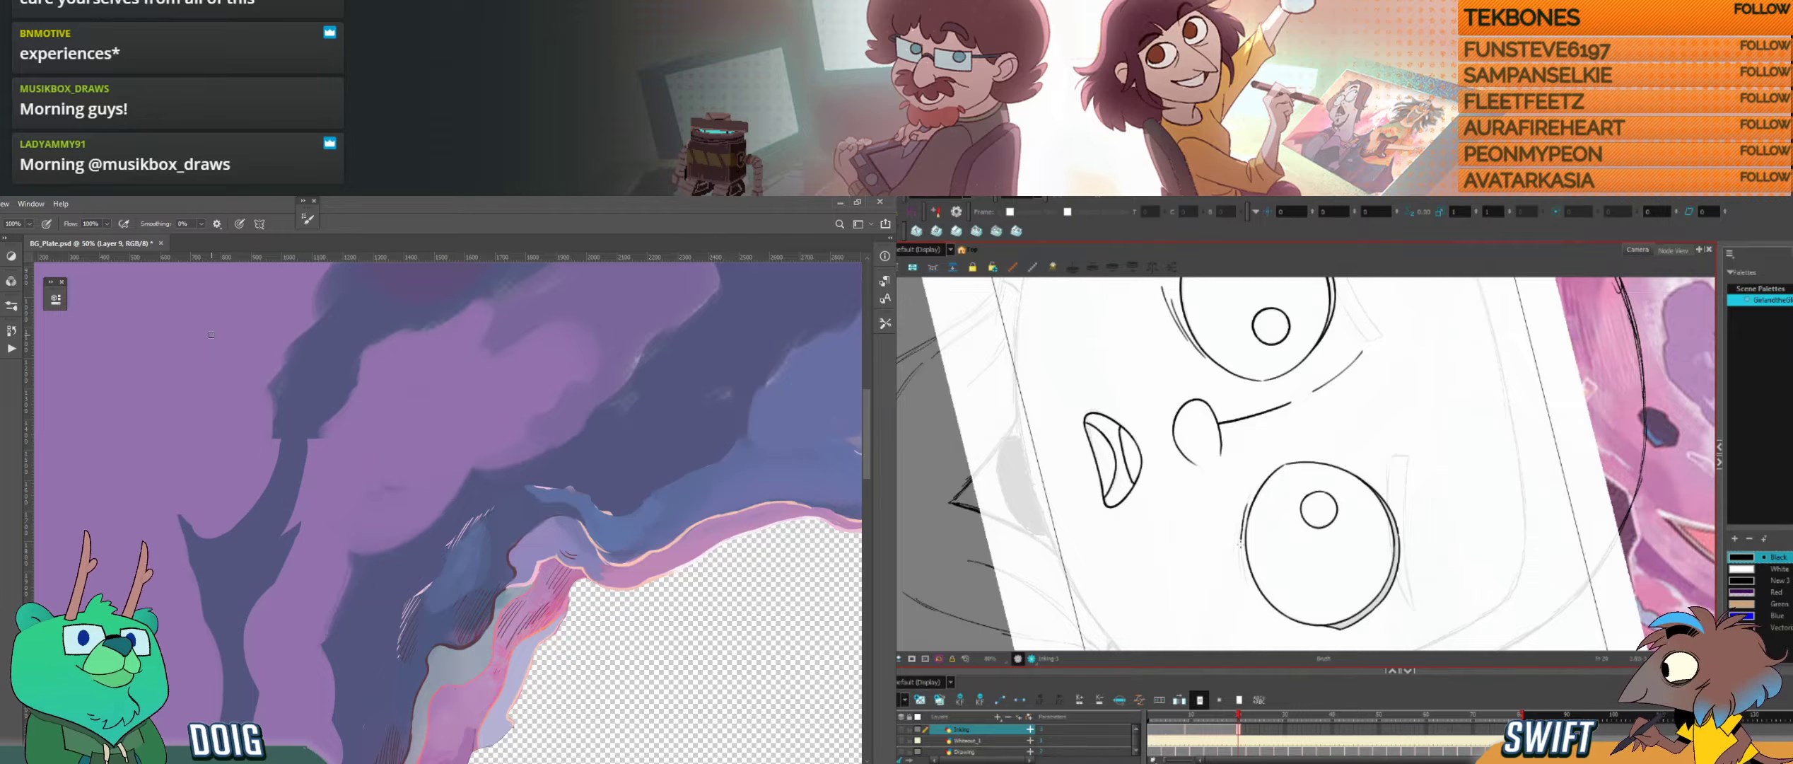
Step: Finish the pair of crease lines beneath the right eye, undoing strokes that stray from the curve
drag(1241, 543, 1244, 578)
key(ctrl+z)
key(ctrl+z)
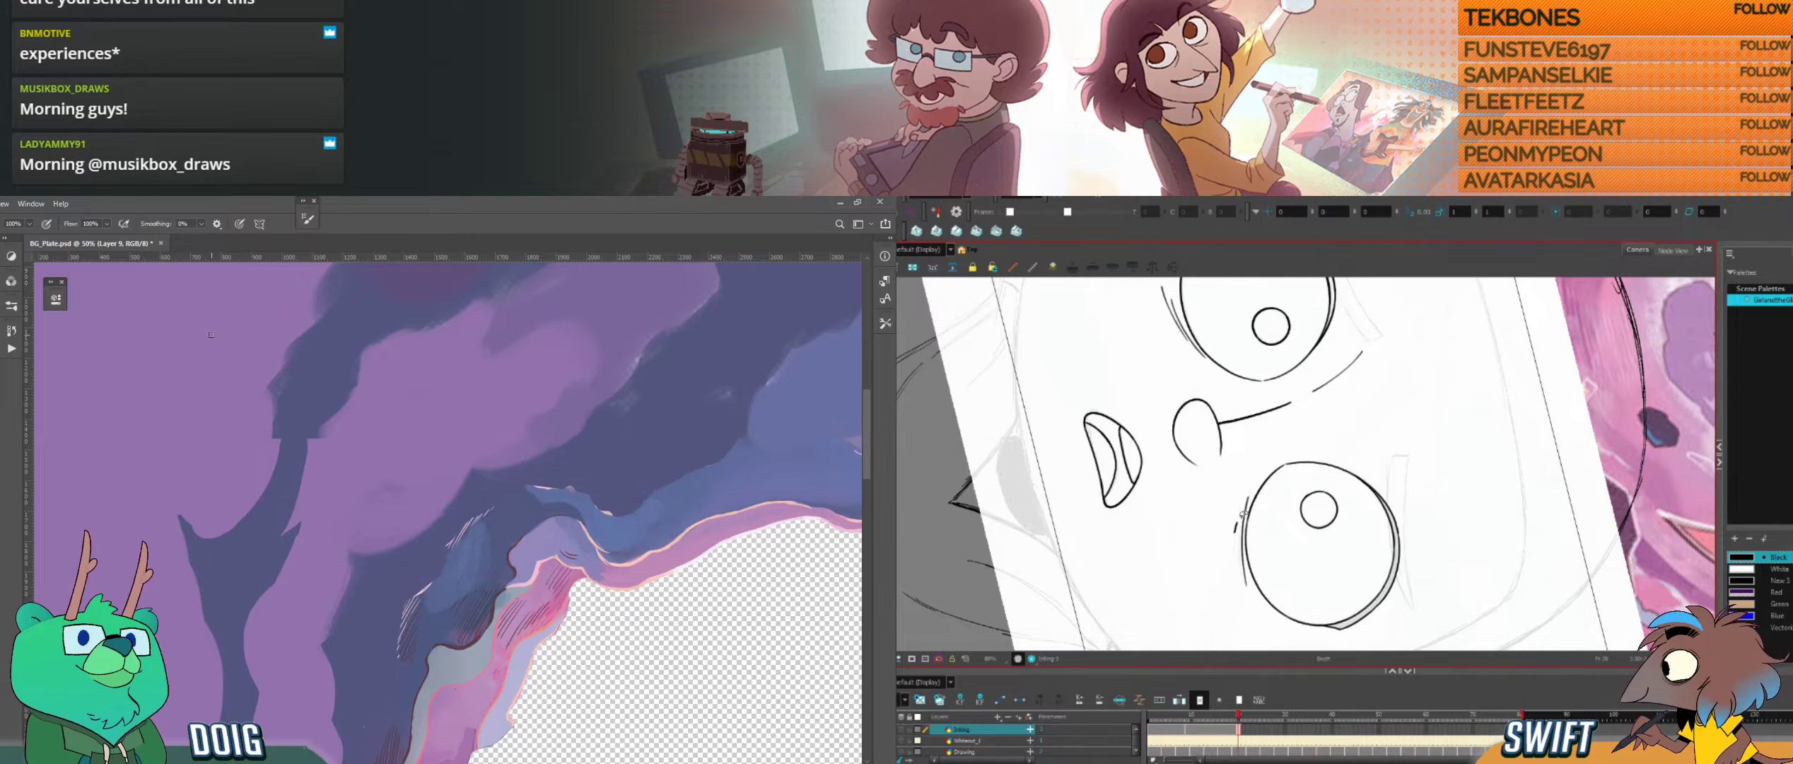
drag(1235, 544, 1234, 563)
key(ctrl+z)
key(ctrl+z)
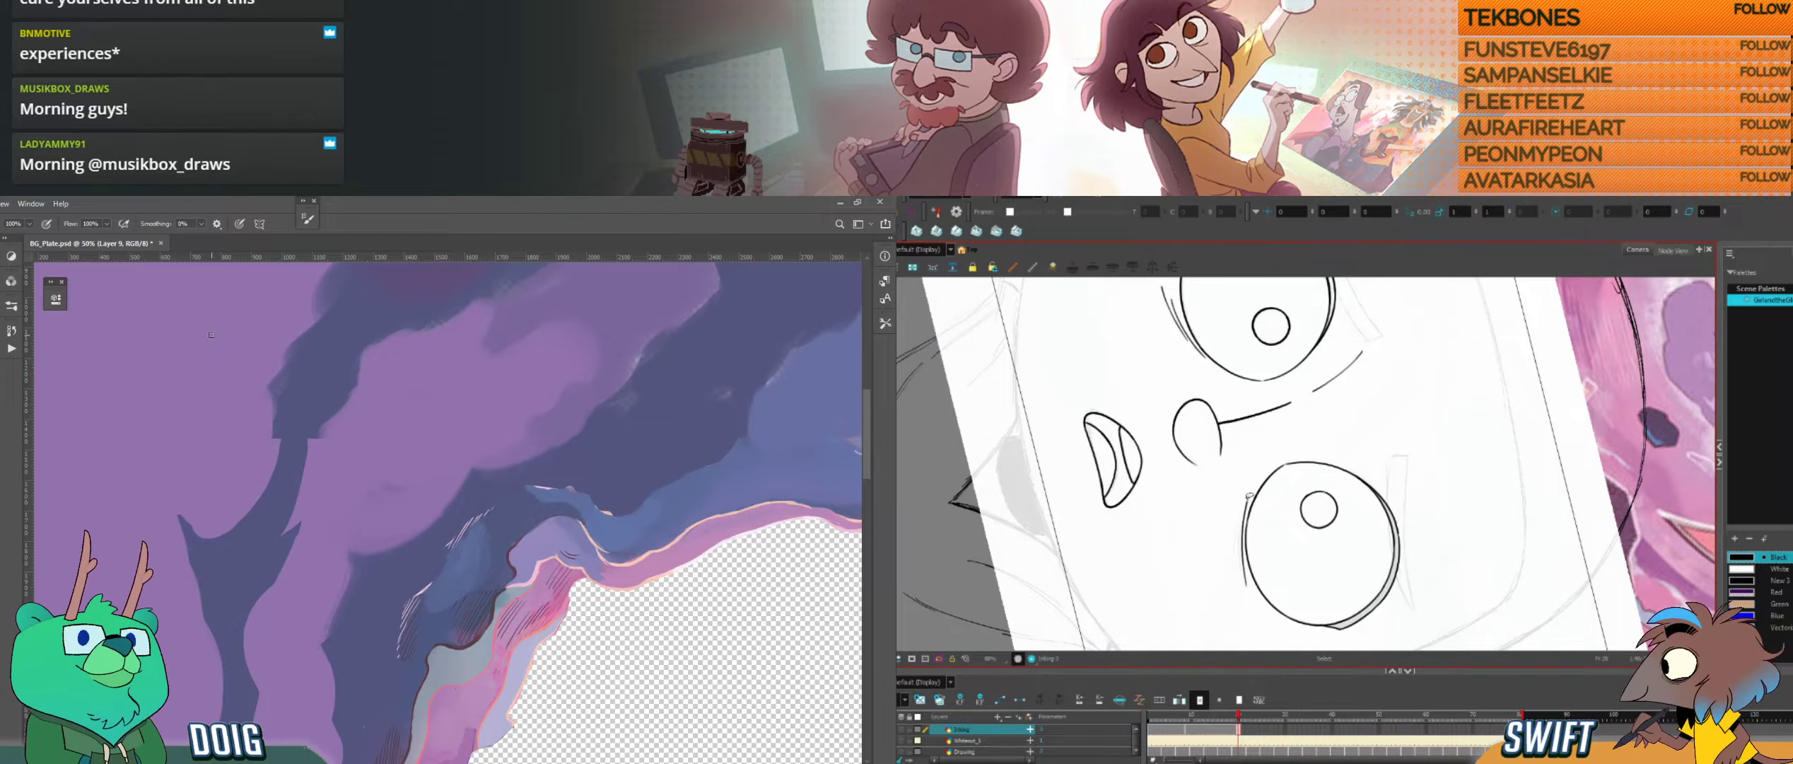
drag(1248, 458, 1208, 568)
key(ctrl+z)
mouse_move(1240, 509)
mouse_down()
mouse_move(1235, 560)
mouse_move(1447, 481)
mouse_move(1427, 490)
mouse_move(1435, 528)
mouse_move(1327, 485)
mouse_move(1455, 541)
mouse_up()
click(1392, 504)
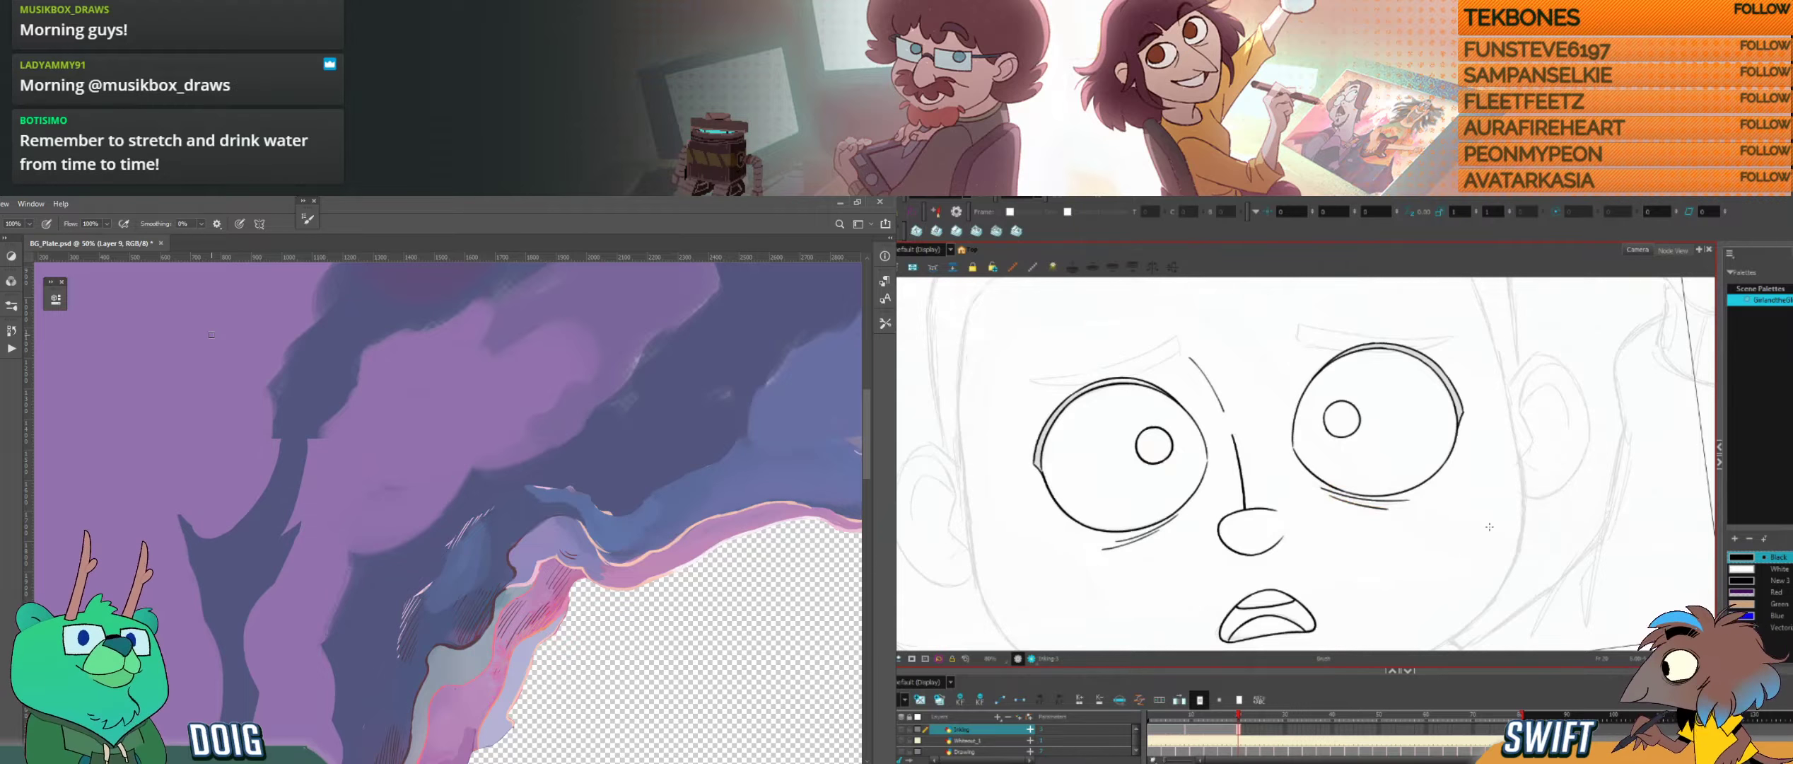
Step: Compare the open-eyed drawing with its neighbour and examine the inked eyes and the eyebrow sketch
key(comma)
key(period)
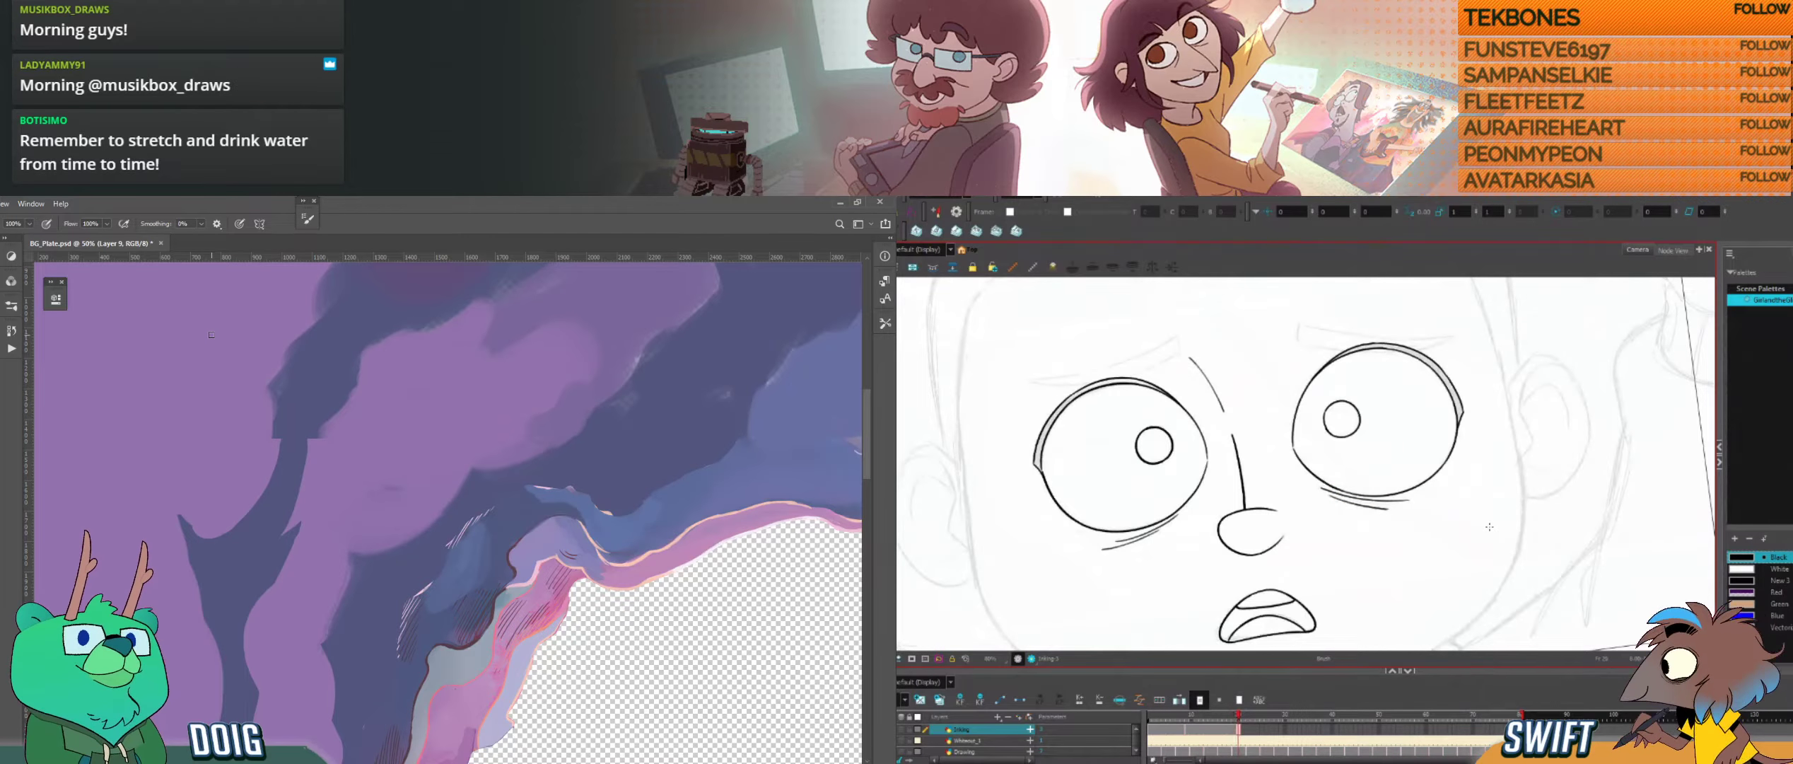
drag(1271, 425, 1301, 466)
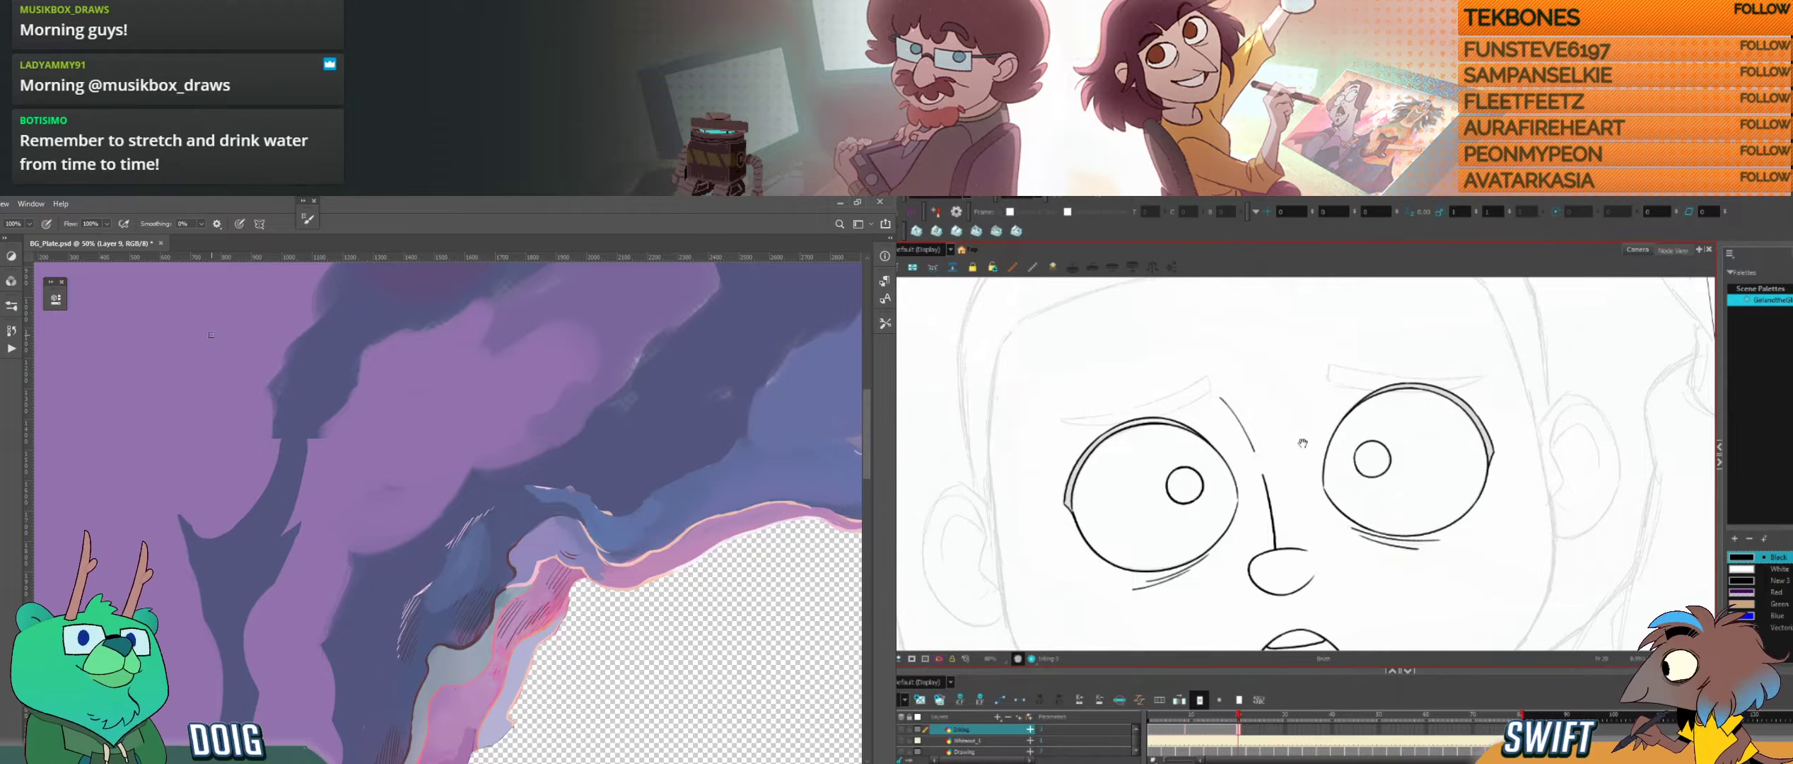
drag(1303, 443, 1396, 528)
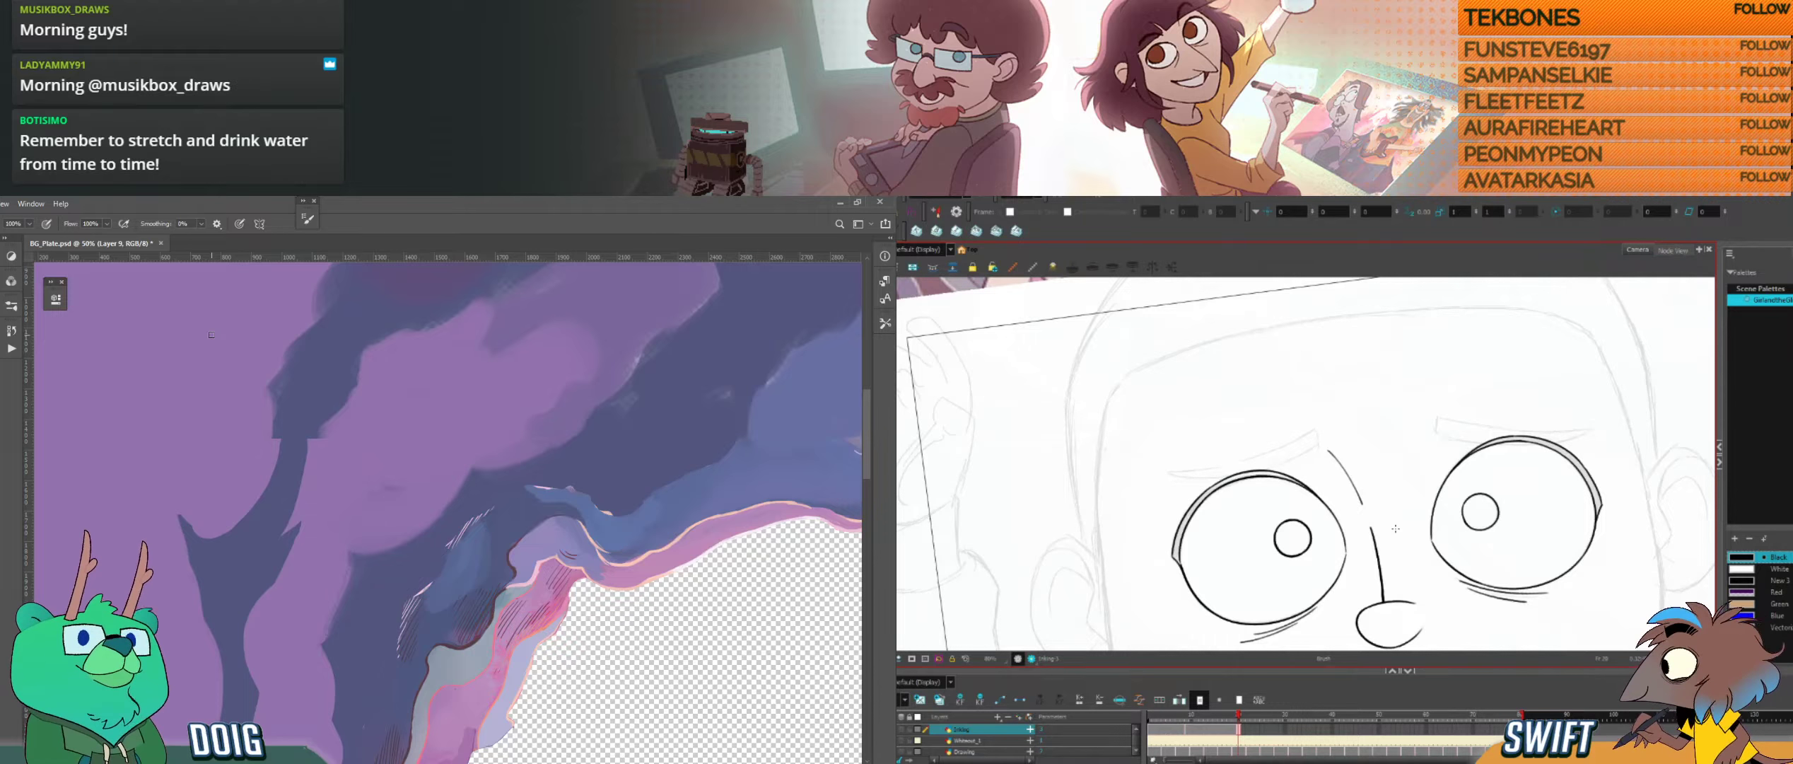
drag(1312, 484, 1353, 515)
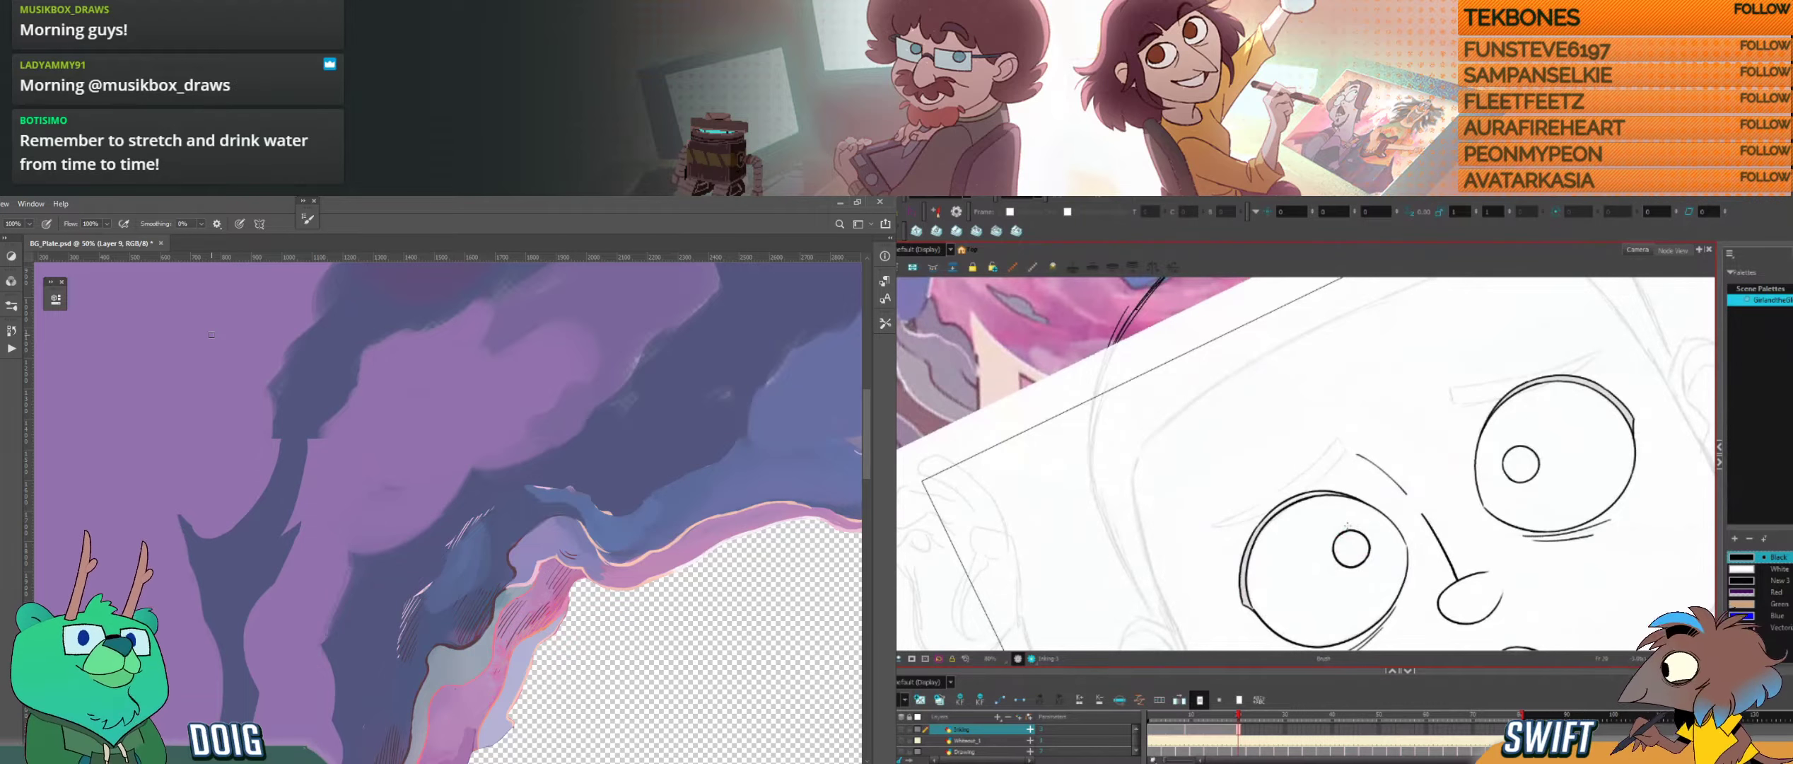
key(space)
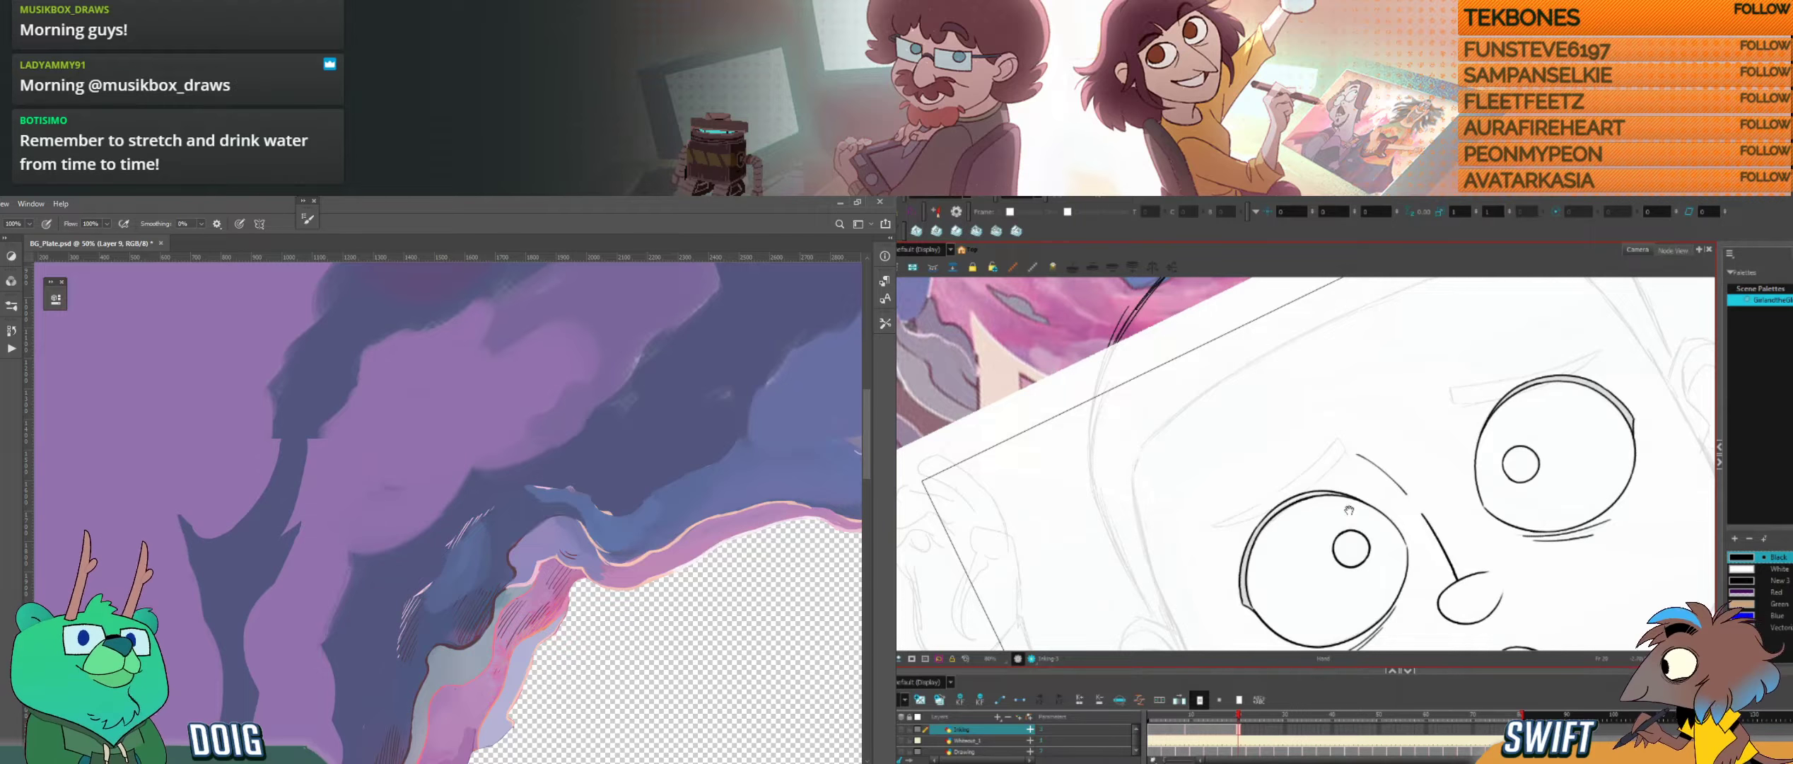
drag(1347, 510, 1339, 512)
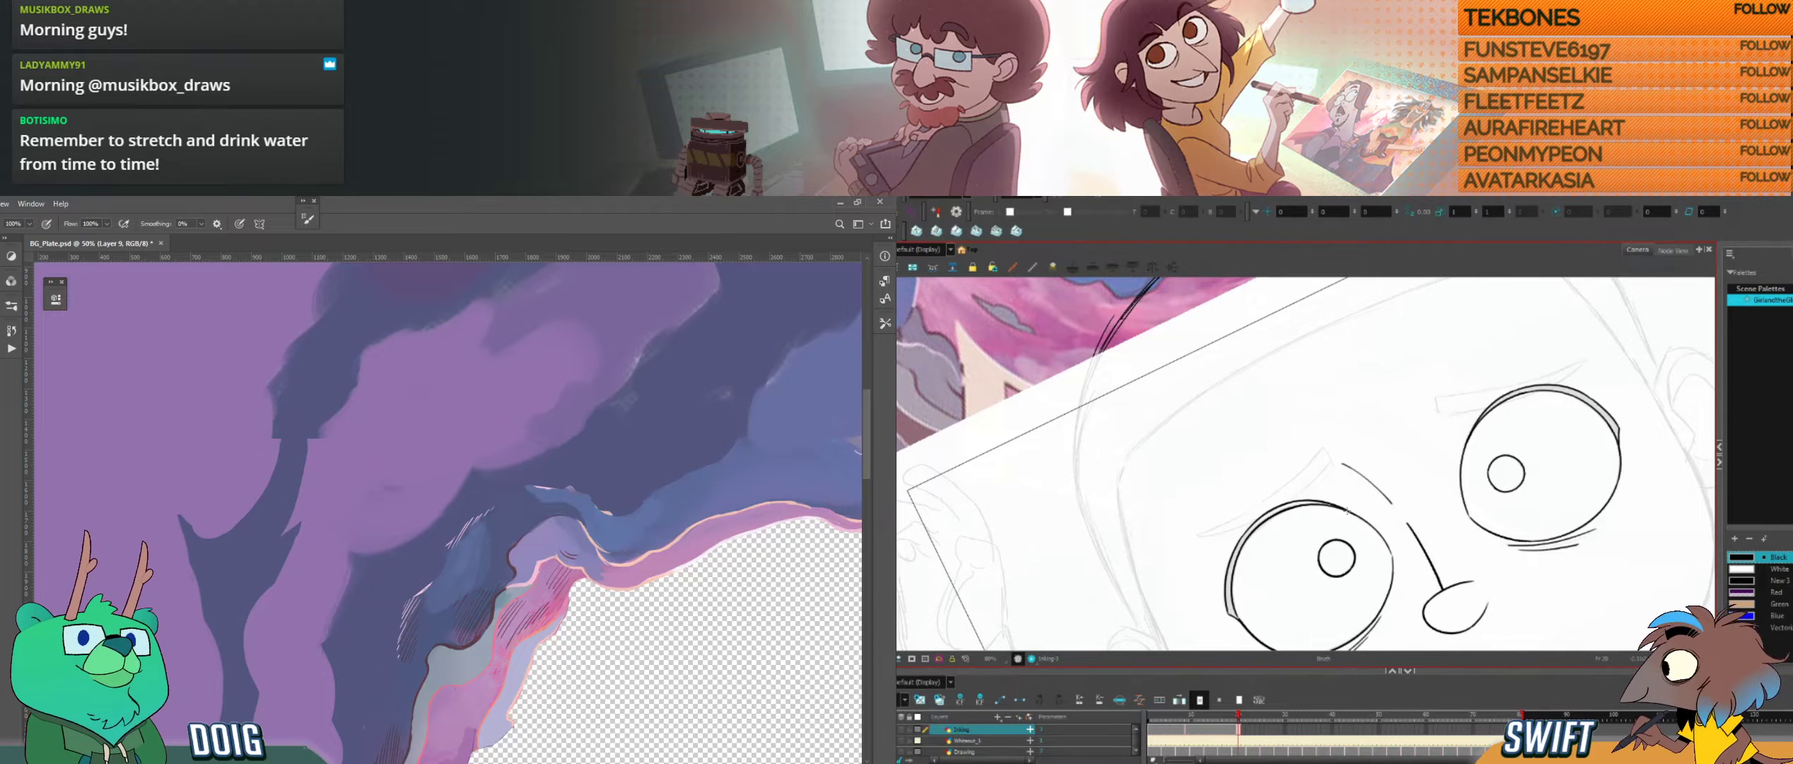
key(space)
mouse_move(1337, 521)
mouse_down()
mouse_move(1346, 533)
mouse_move(1369, 473)
mouse_up()
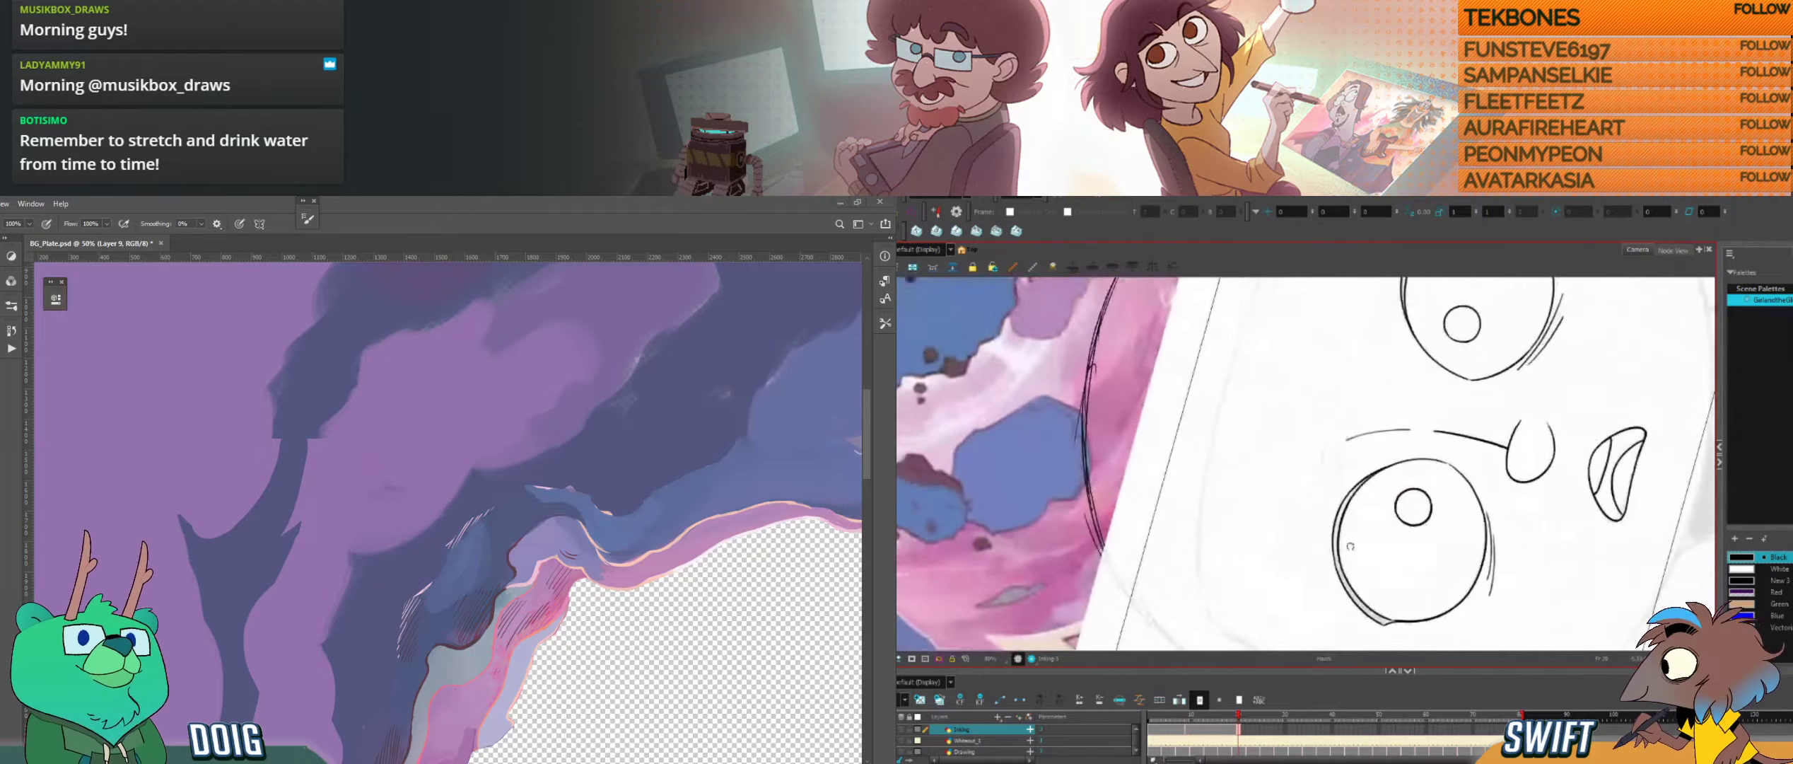
Step: Flip between neighbouring drawings to check the pose and ink the upper edge of the left eyebrow
drag(1311, 386, 1330, 381)
key(f)
key(g)
alt+click(336, 605)
key(f)
key(g)
key(f)
key(g)
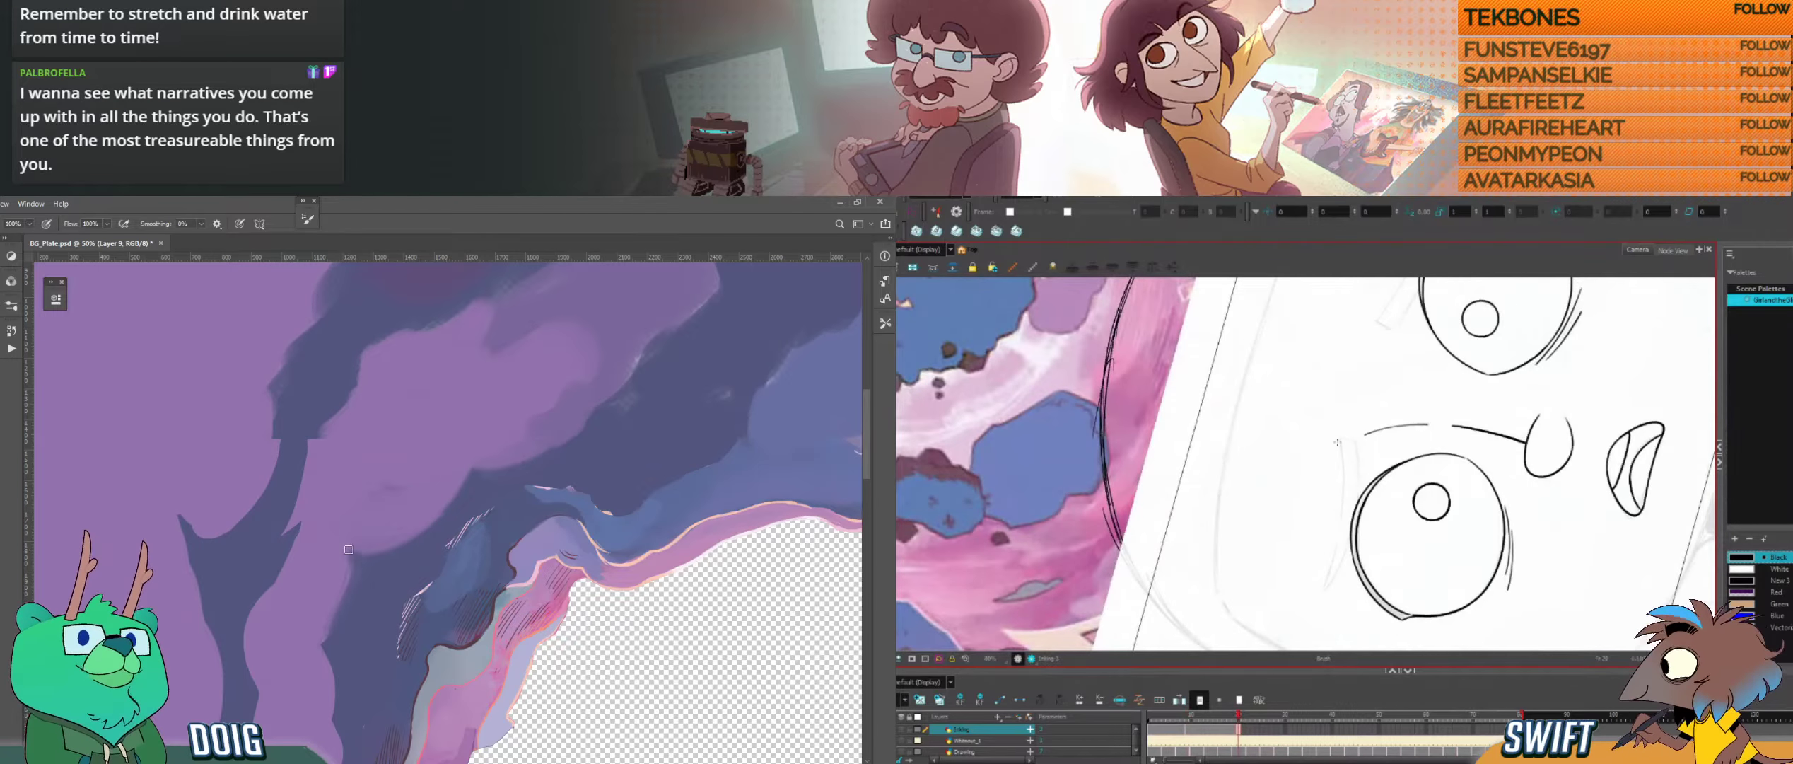
drag(1338, 440, 1336, 533)
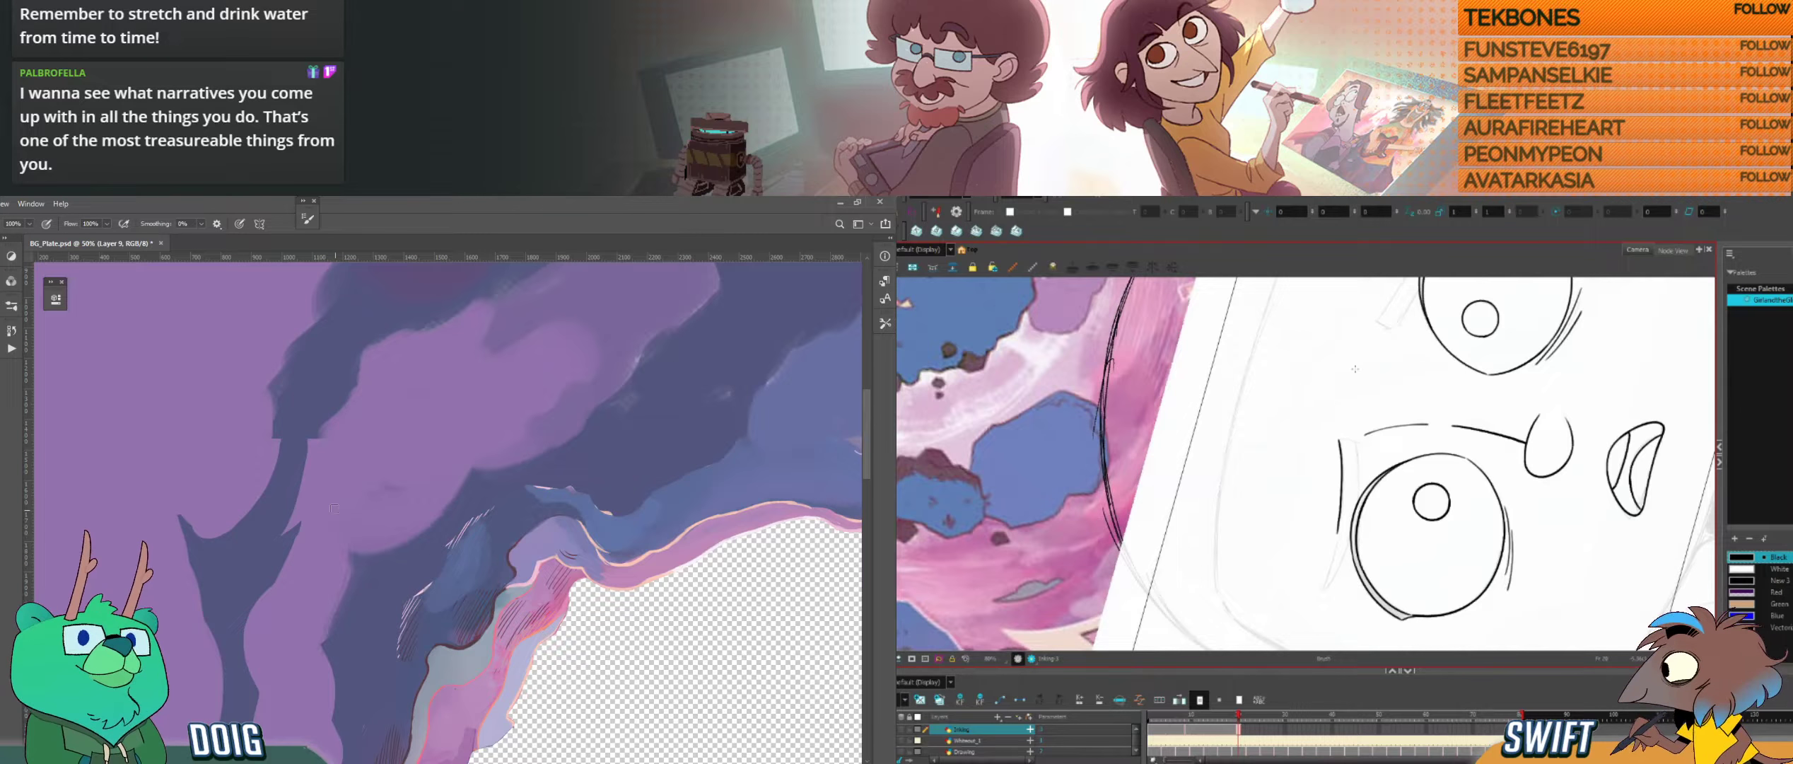
Step: Ink the lower edge of the left eyebrow in one curve, undoing strokes that stray from the sketch
key(ctrl+z)
drag(1343, 467, 1333, 558)
key(ctrl+z)
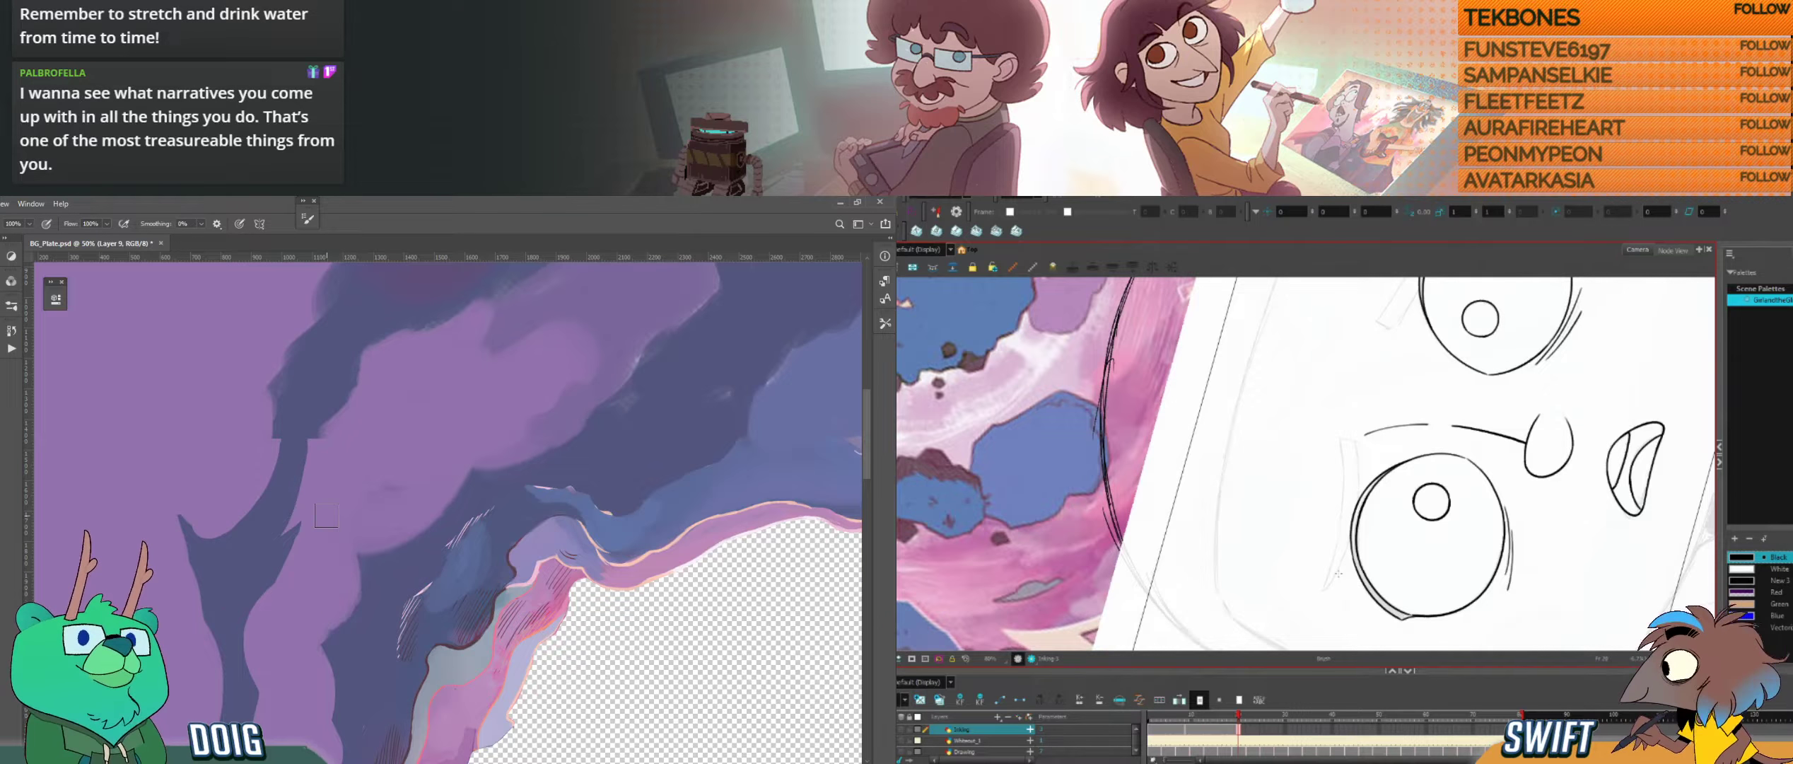
key(ctrl+alt)
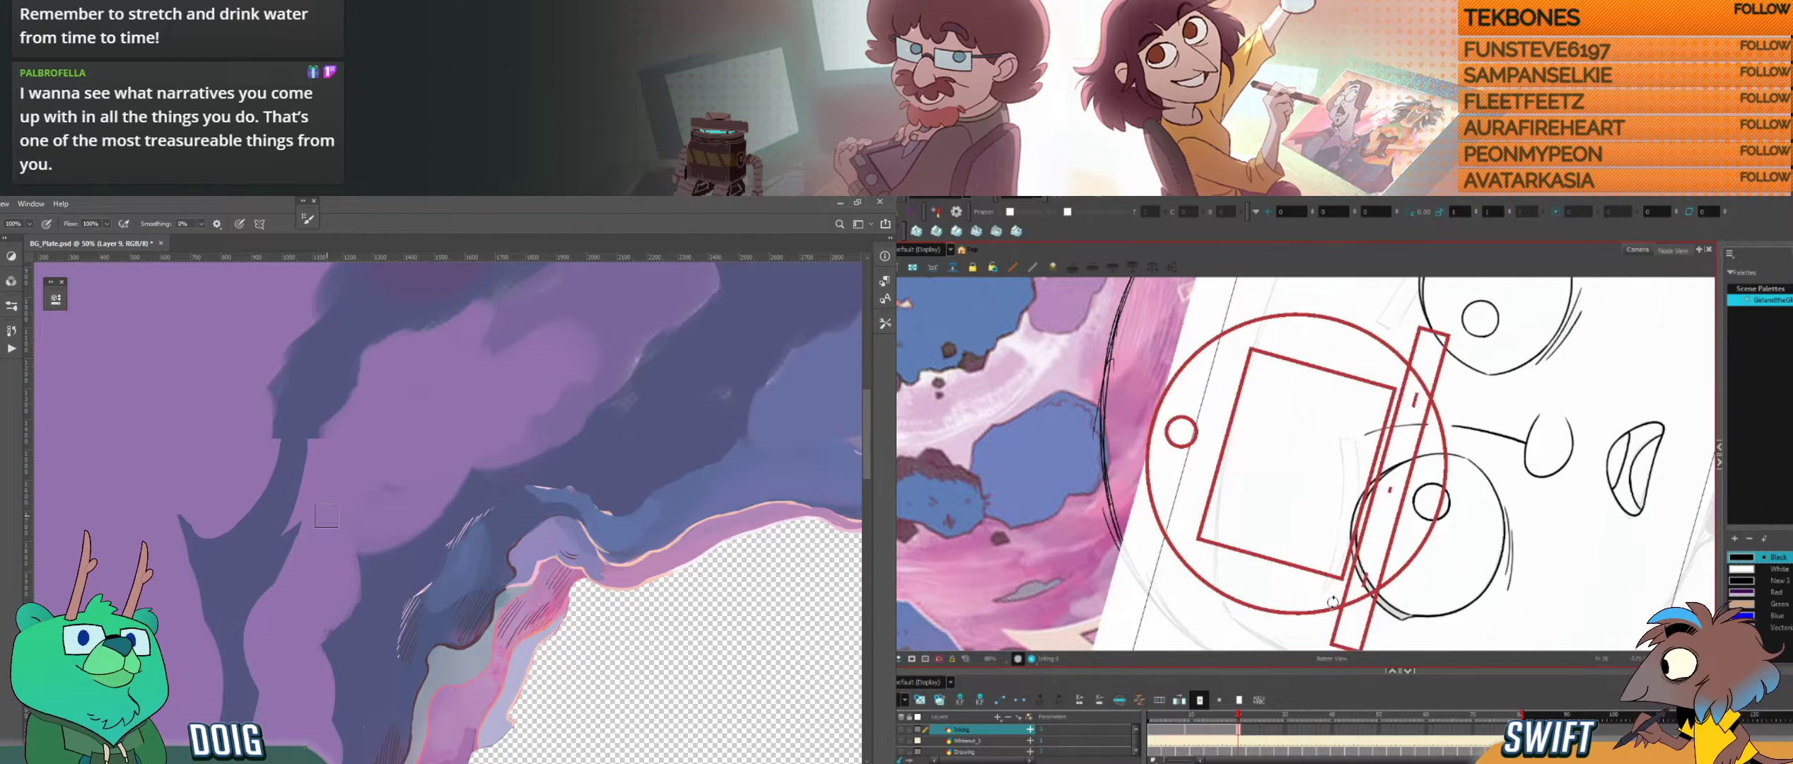
drag(1346, 595, 1348, 432)
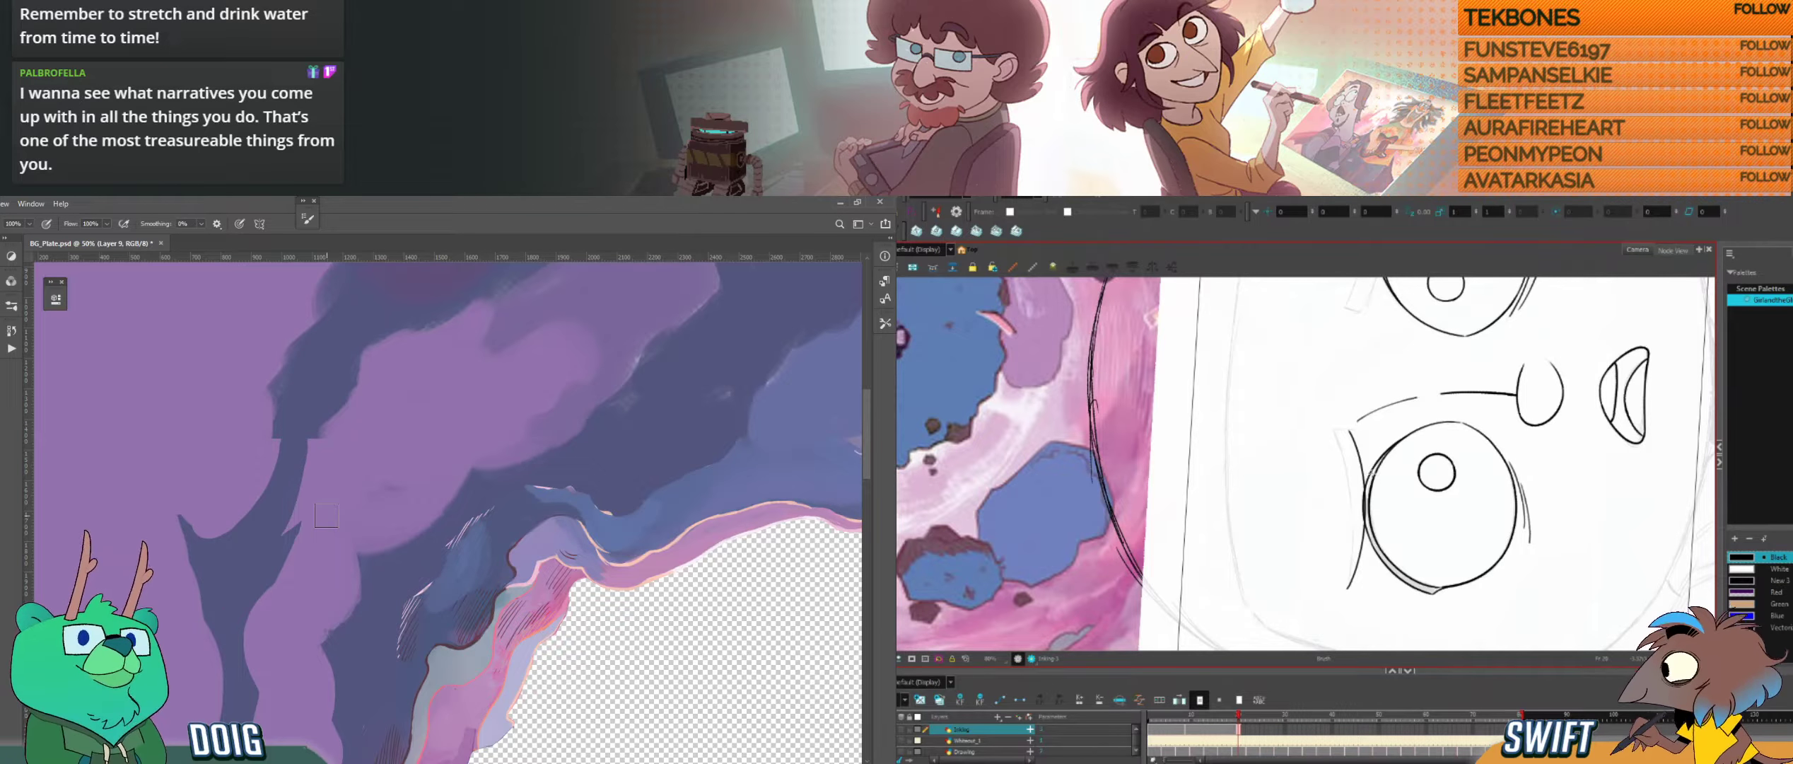
drag(1372, 472, 1372, 445)
mouse_move(1419, 504)
mouse_down()
mouse_move(1414, 575)
mouse_move(1407, 504)
mouse_up()
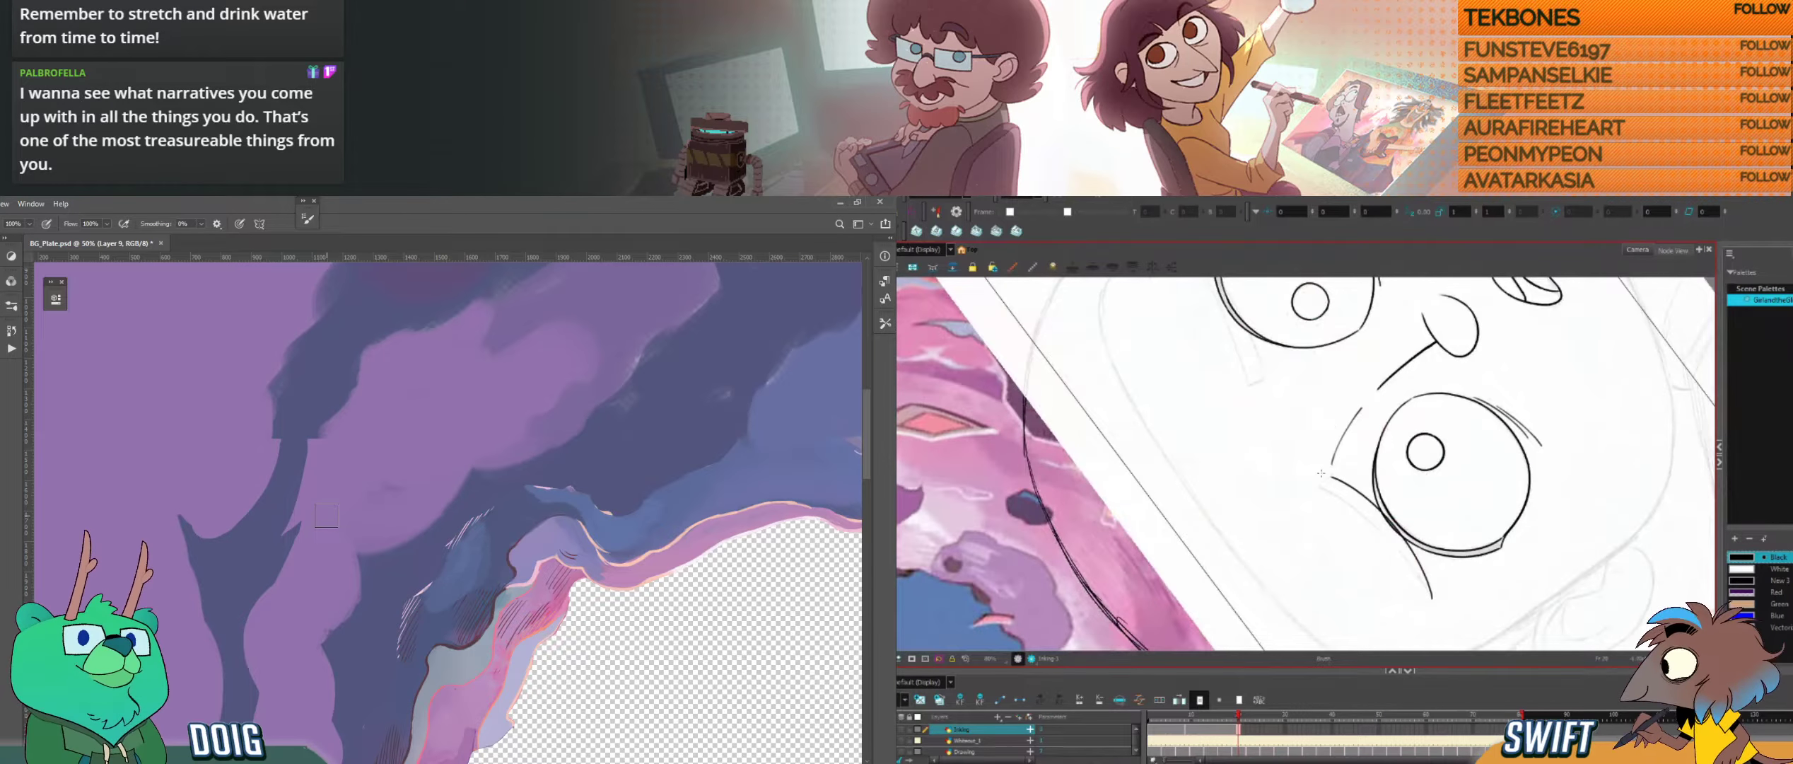
Step: Ink the short inner end of the left eyebrow and start its upper edge, undoing misplaced strokes
drag(1315, 489, 1337, 473)
key(ctrl+z)
key(ctrl+z)
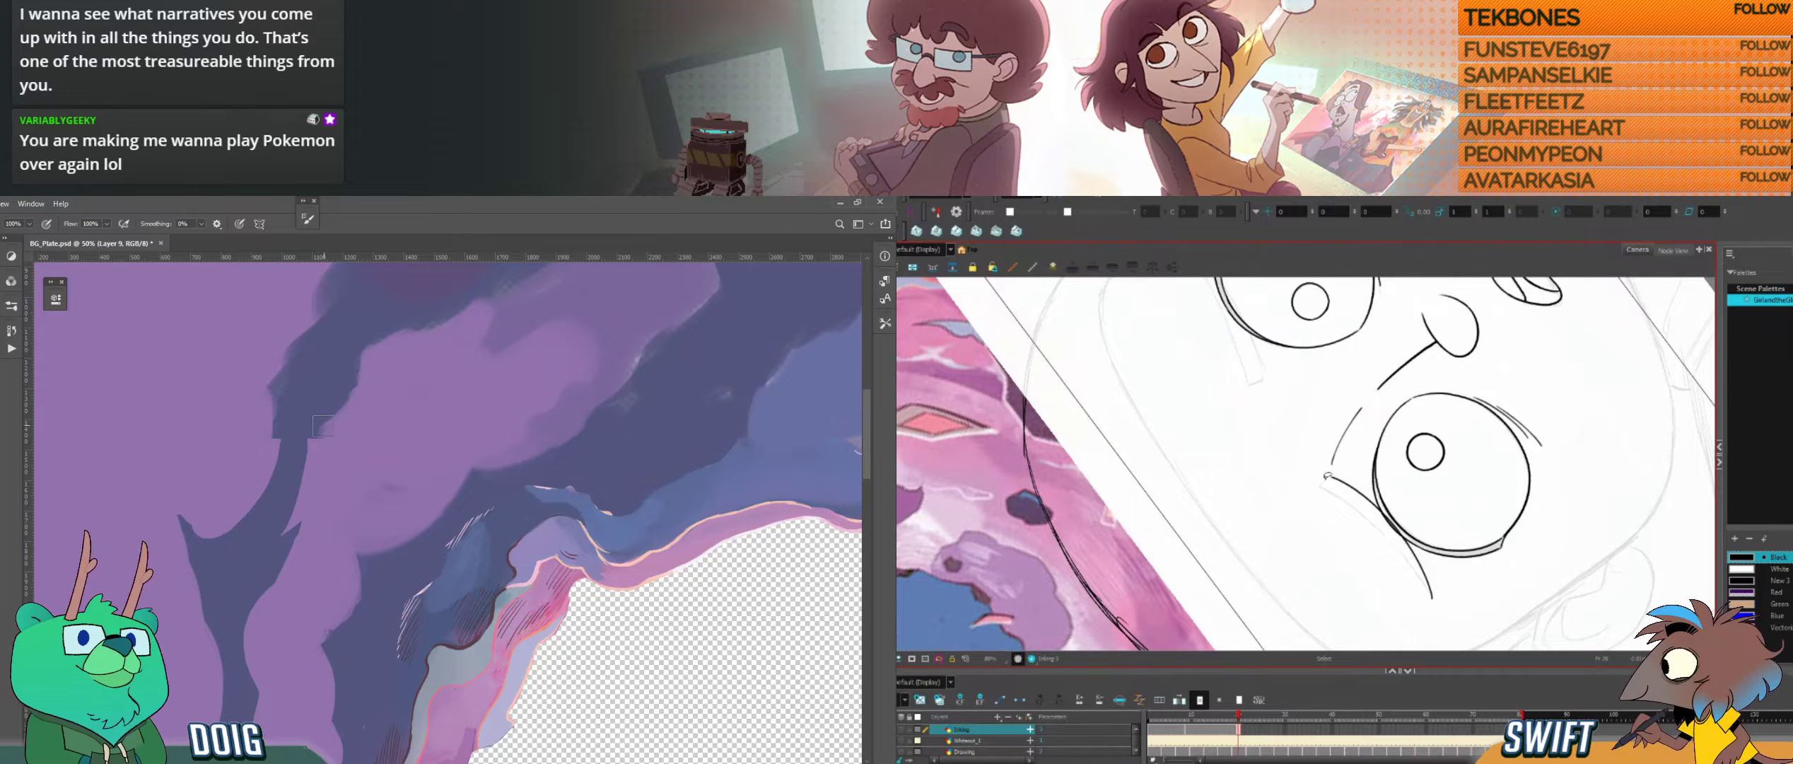
mouse_move(1375, 474)
mouse_down()
mouse_move(1314, 495)
mouse_move(1367, 484)
mouse_up()
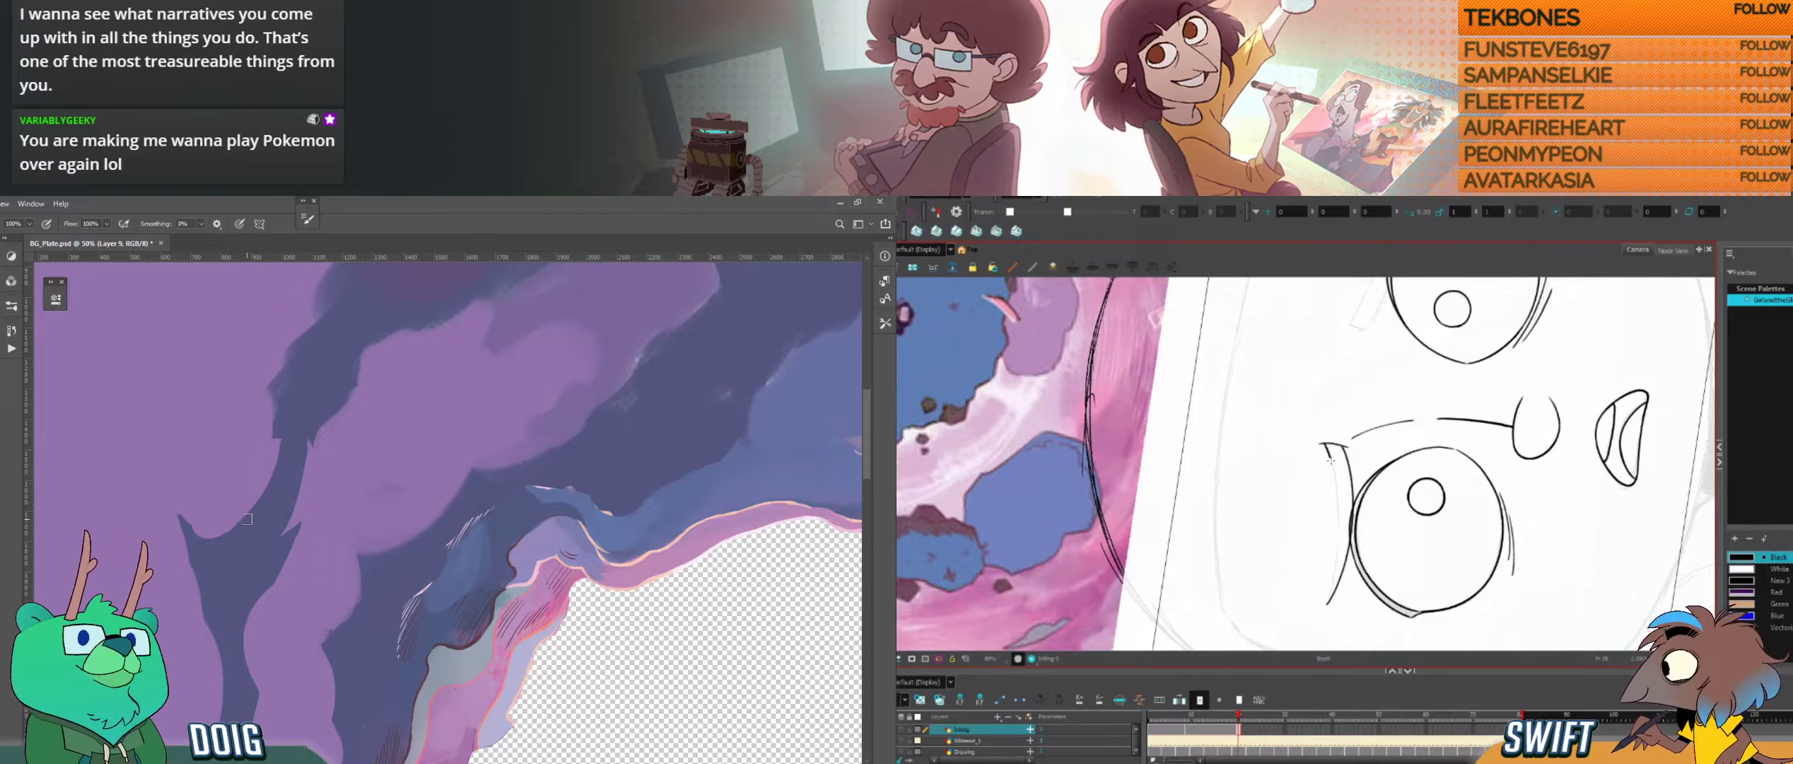
key(alt+s)
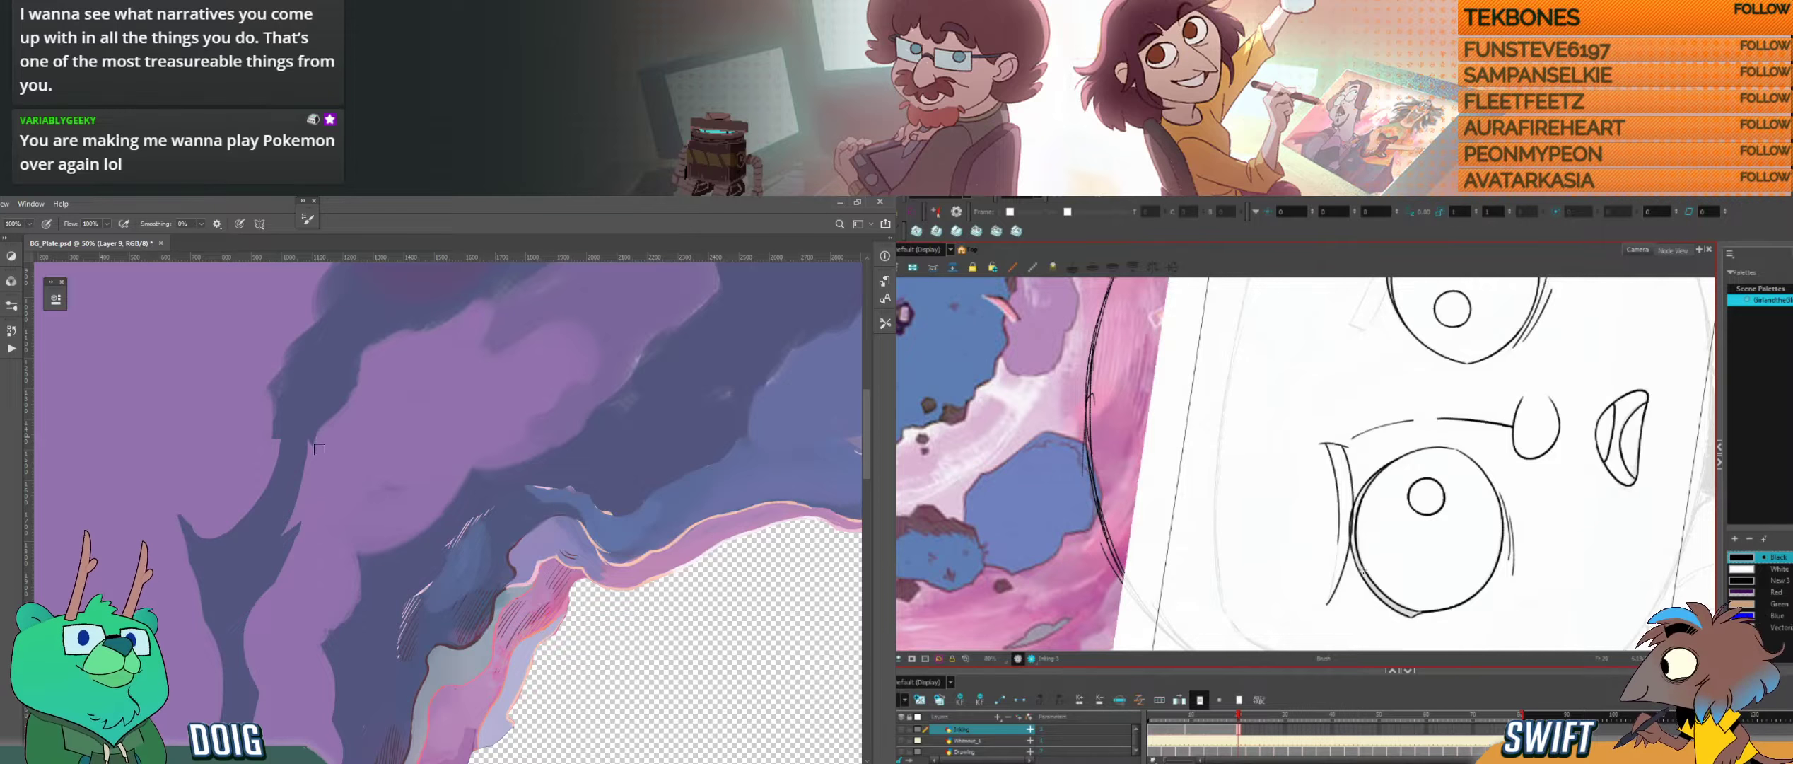
Step: Try to extend the left eyebrow's upper edge to the outer tip, removing the misplaced strokes
drag(1355, 597, 1394, 574)
alt+click(320, 416)
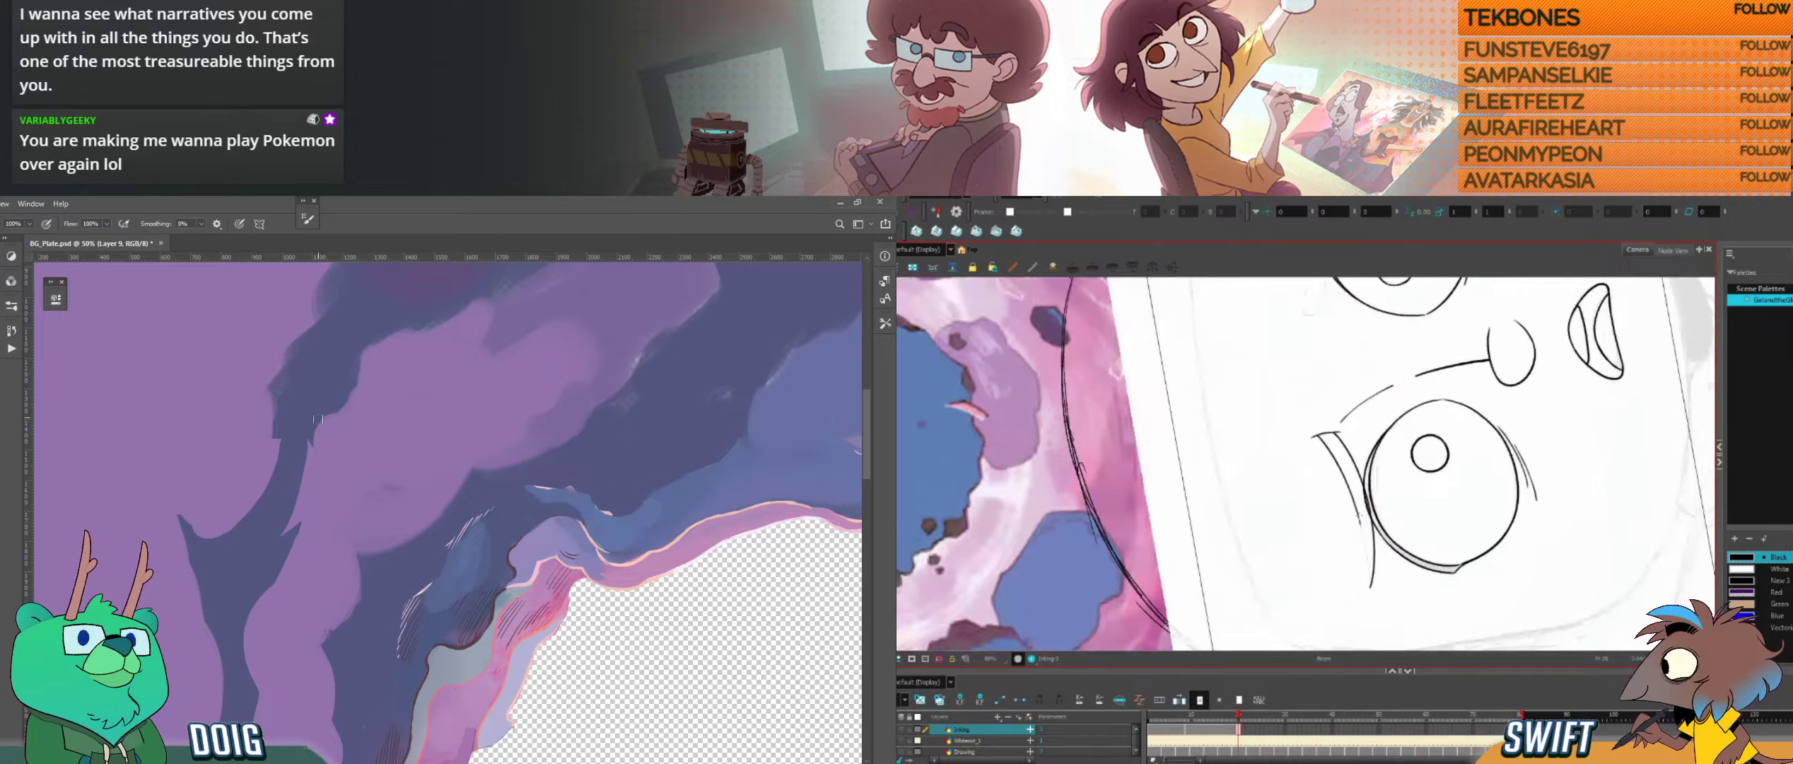
drag(1362, 530, 1367, 574)
key(ctrl+minus)
key(ctrl+z)
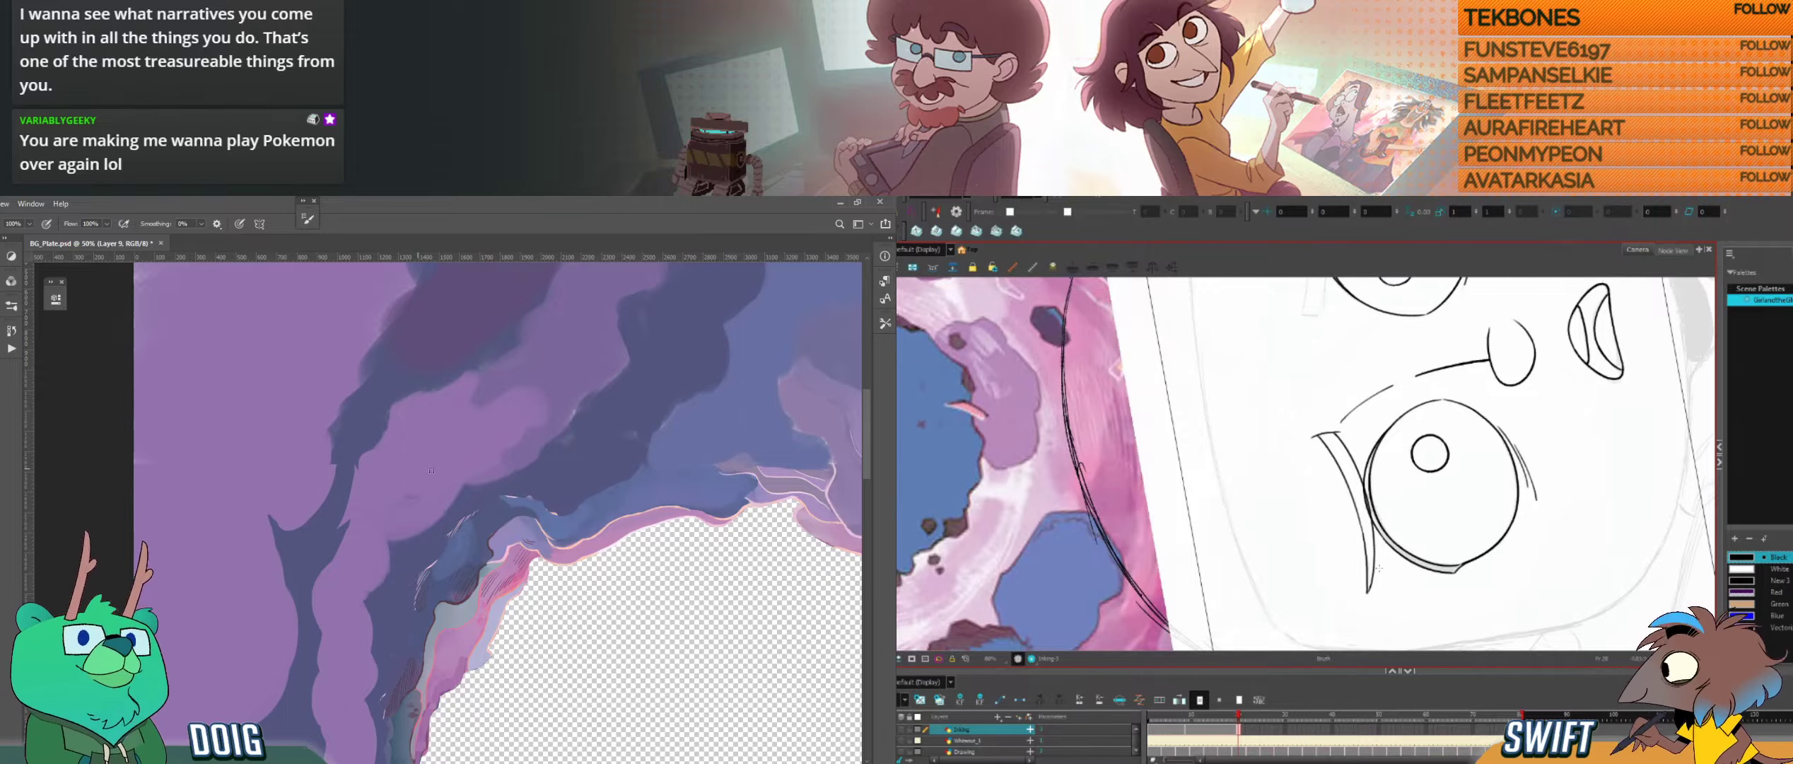
key(ctrl+z)
key(ctrl+minus)
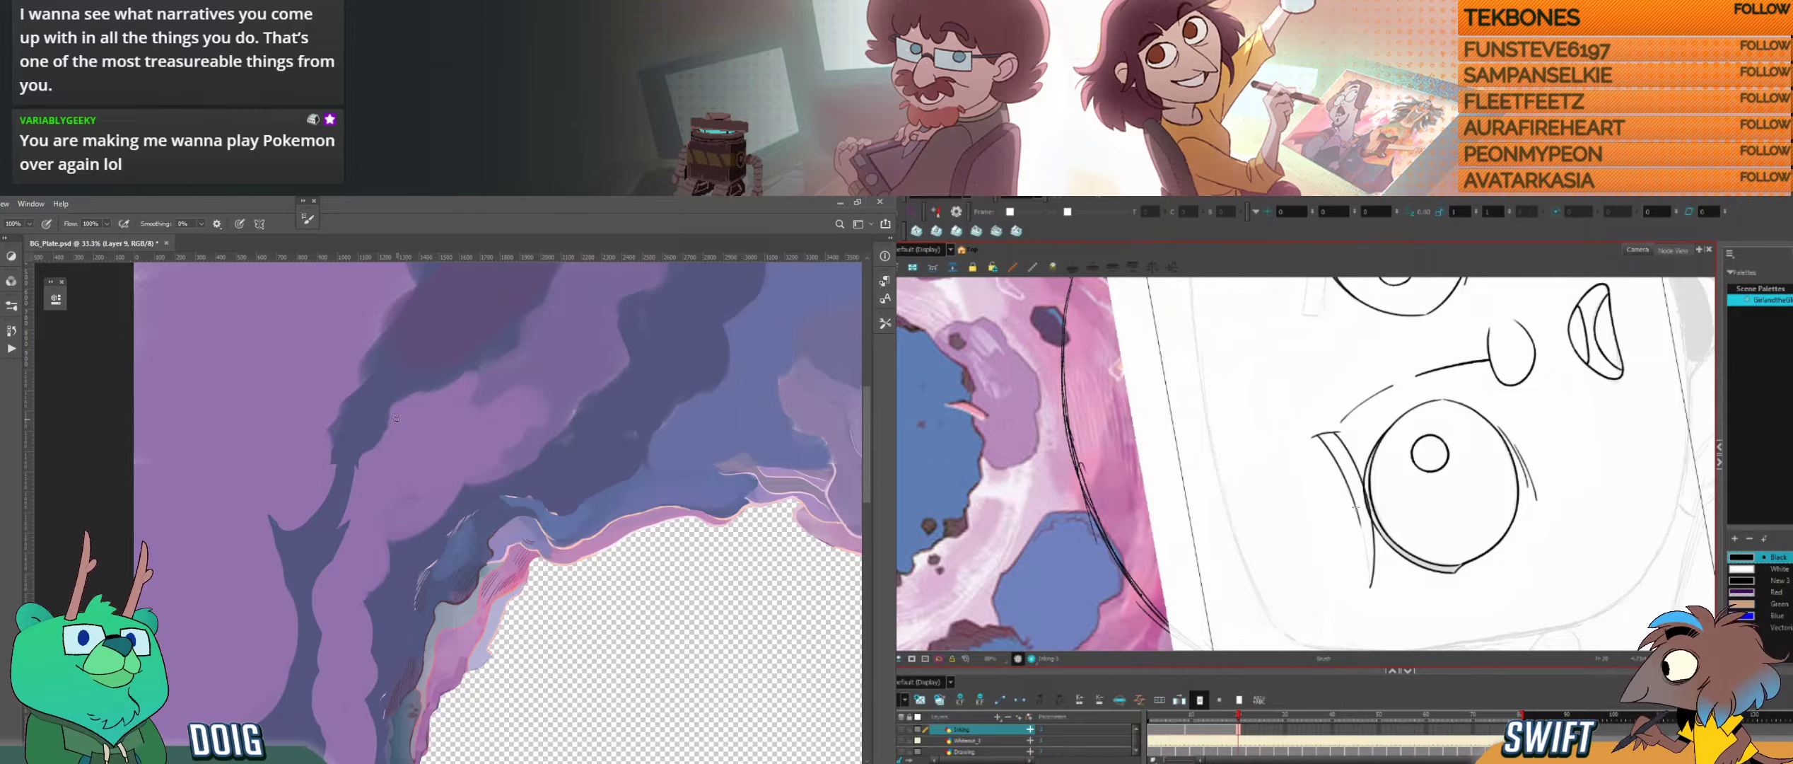
drag(1362, 532, 1368, 581)
click(1369, 541)
key(Delete)
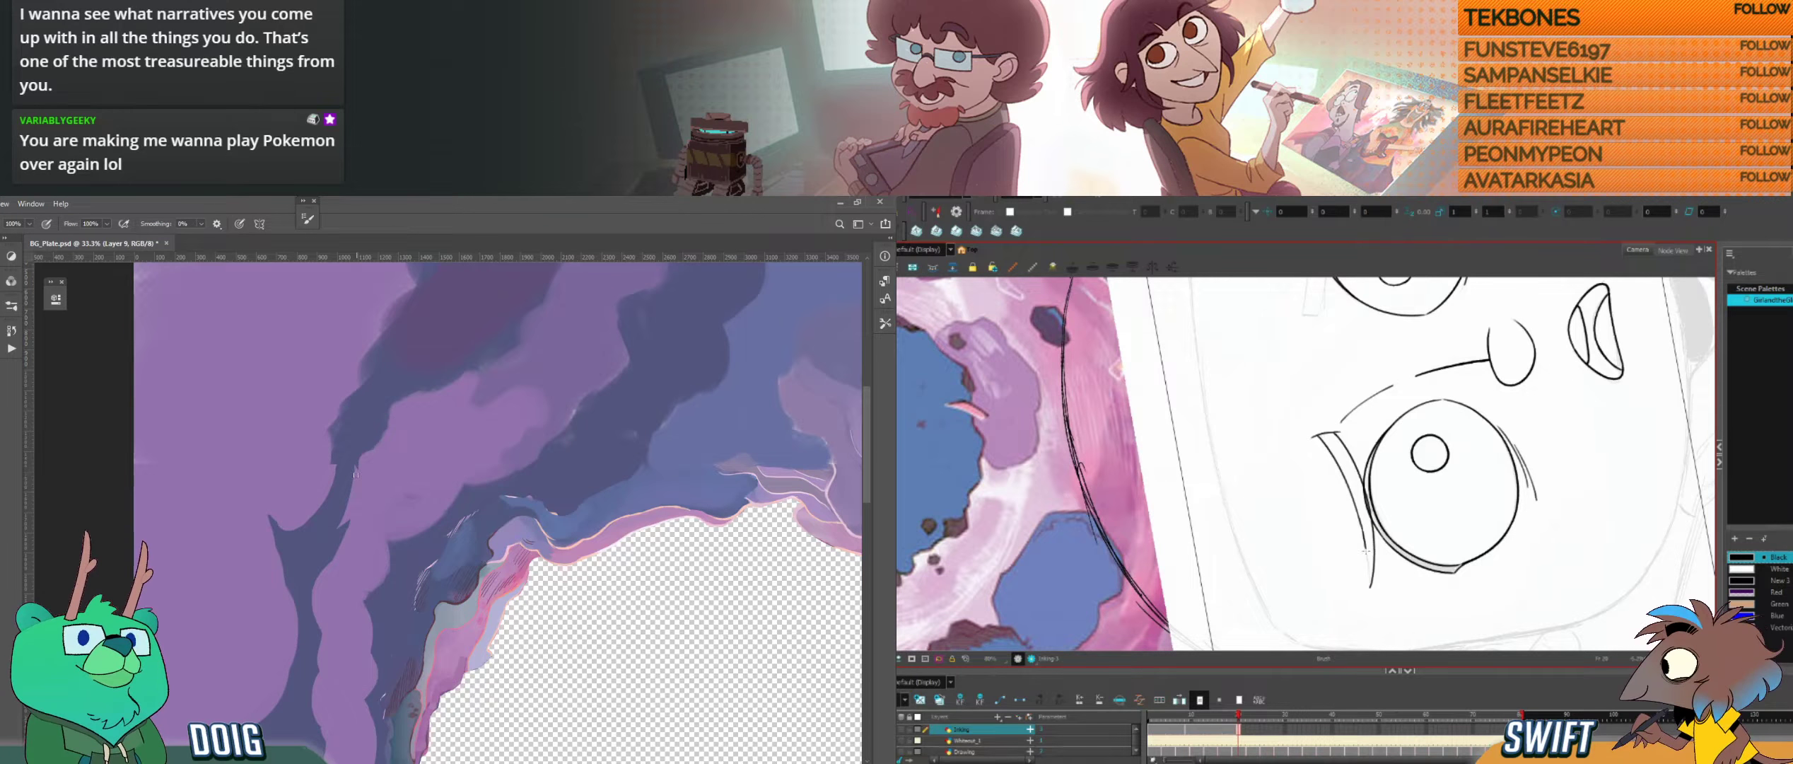
Step: Close the left eyebrow by inking its upper edge into the outer tip, undoing strokes that miss the corner
drag(388, 496, 303, 464)
drag(1386, 571, 1273, 602)
key(ctrl+z)
drag(369, 471, 386, 467)
drag(1265, 602, 1300, 548)
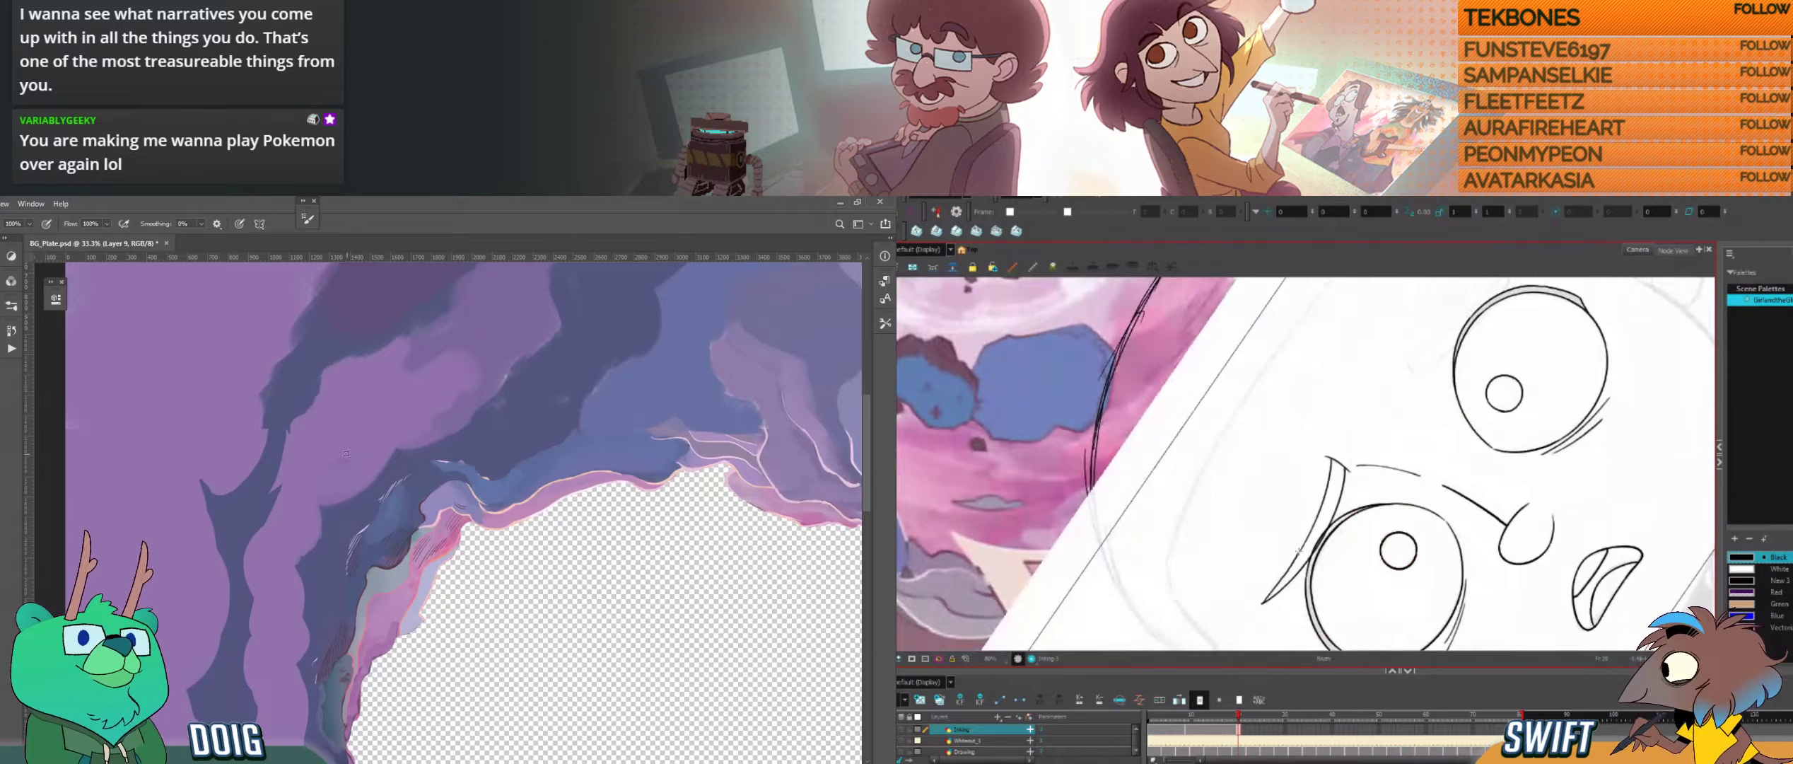
key(ctrl+z)
drag(1262, 601, 1304, 538)
Step: Flip between the open-eyed and closed-eyed drawings to compare the finished left eyebrow and the right eyebrow's sketch
mouse_move(1415, 438)
mouse_down()
mouse_move(1421, 488)
mouse_move(1396, 541)
mouse_up()
drag(1402, 536, 1379, 529)
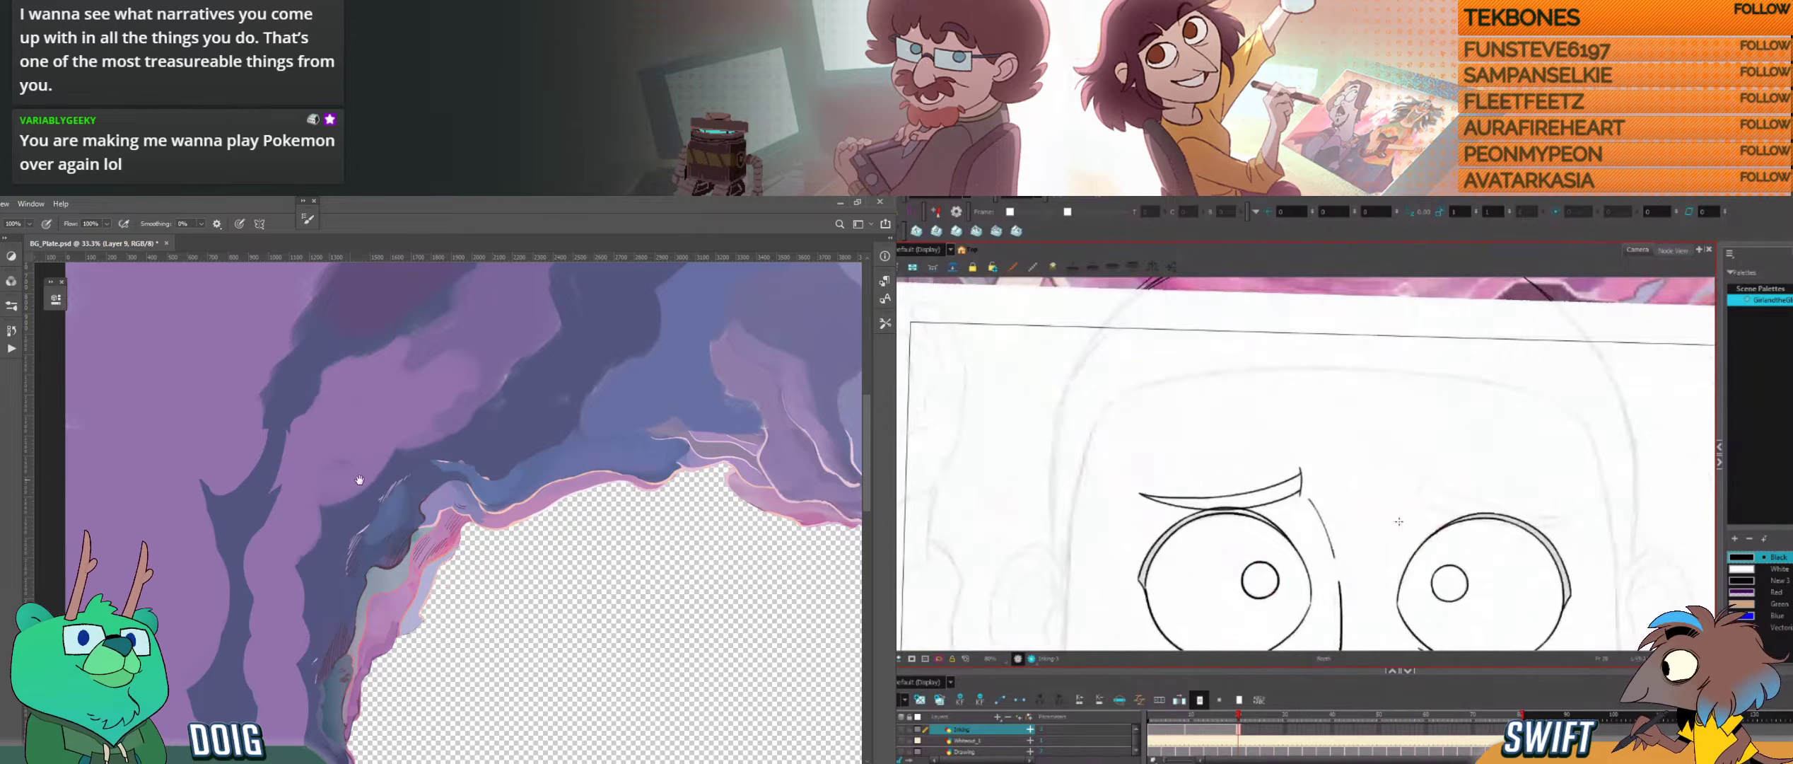
mouse_move(360, 480)
mouse_down()
mouse_move(304, 520)
mouse_move(344, 565)
mouse_move(376, 552)
mouse_up()
drag(1426, 525, 1368, 508)
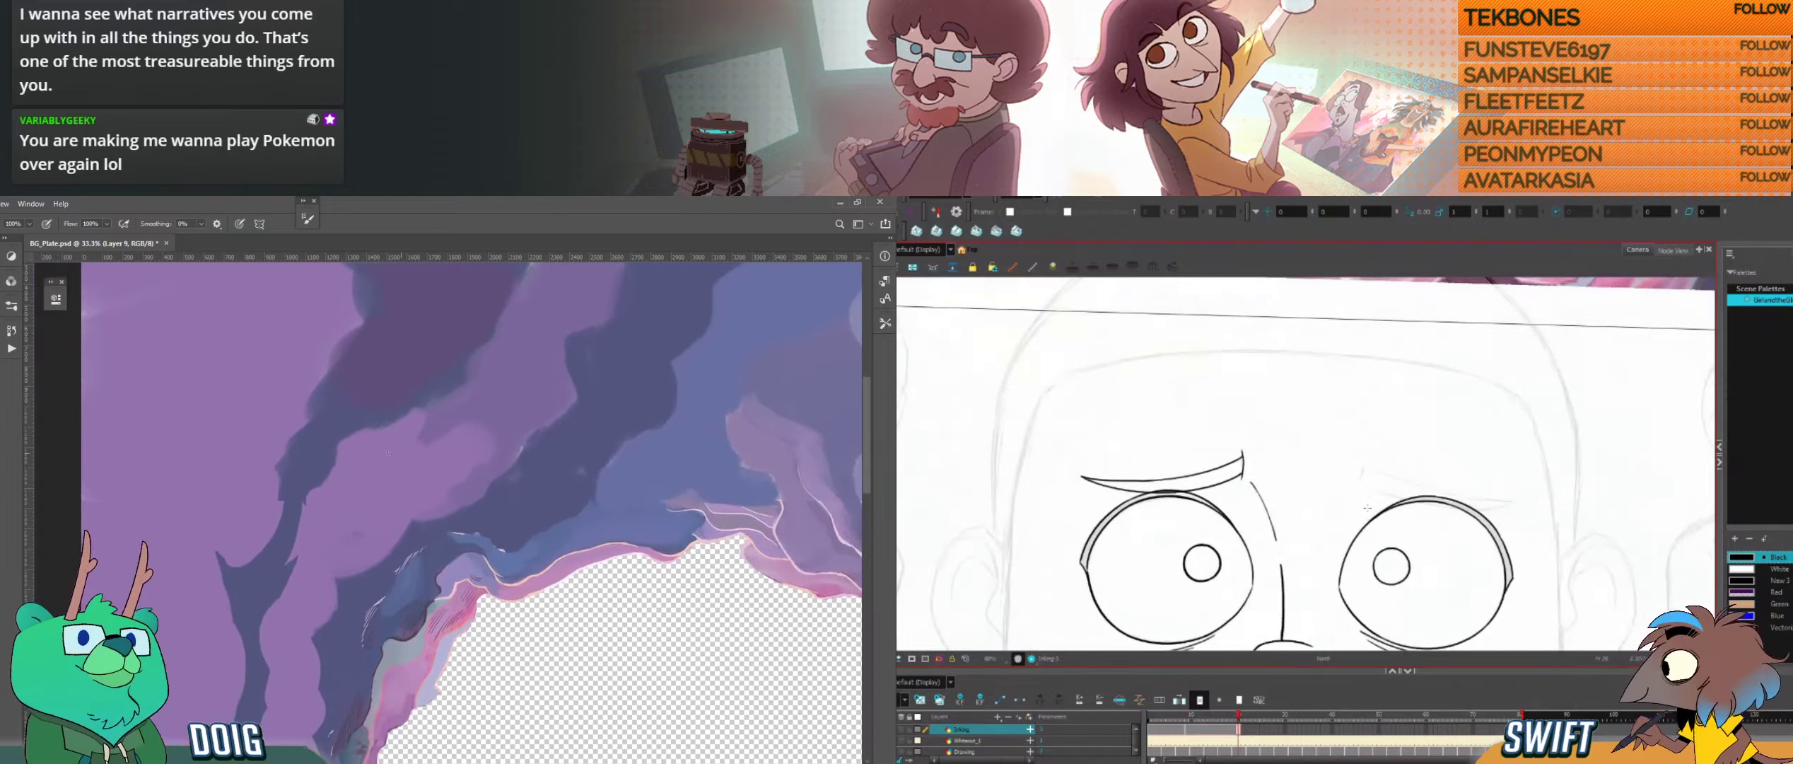
key(ctrl+plus)
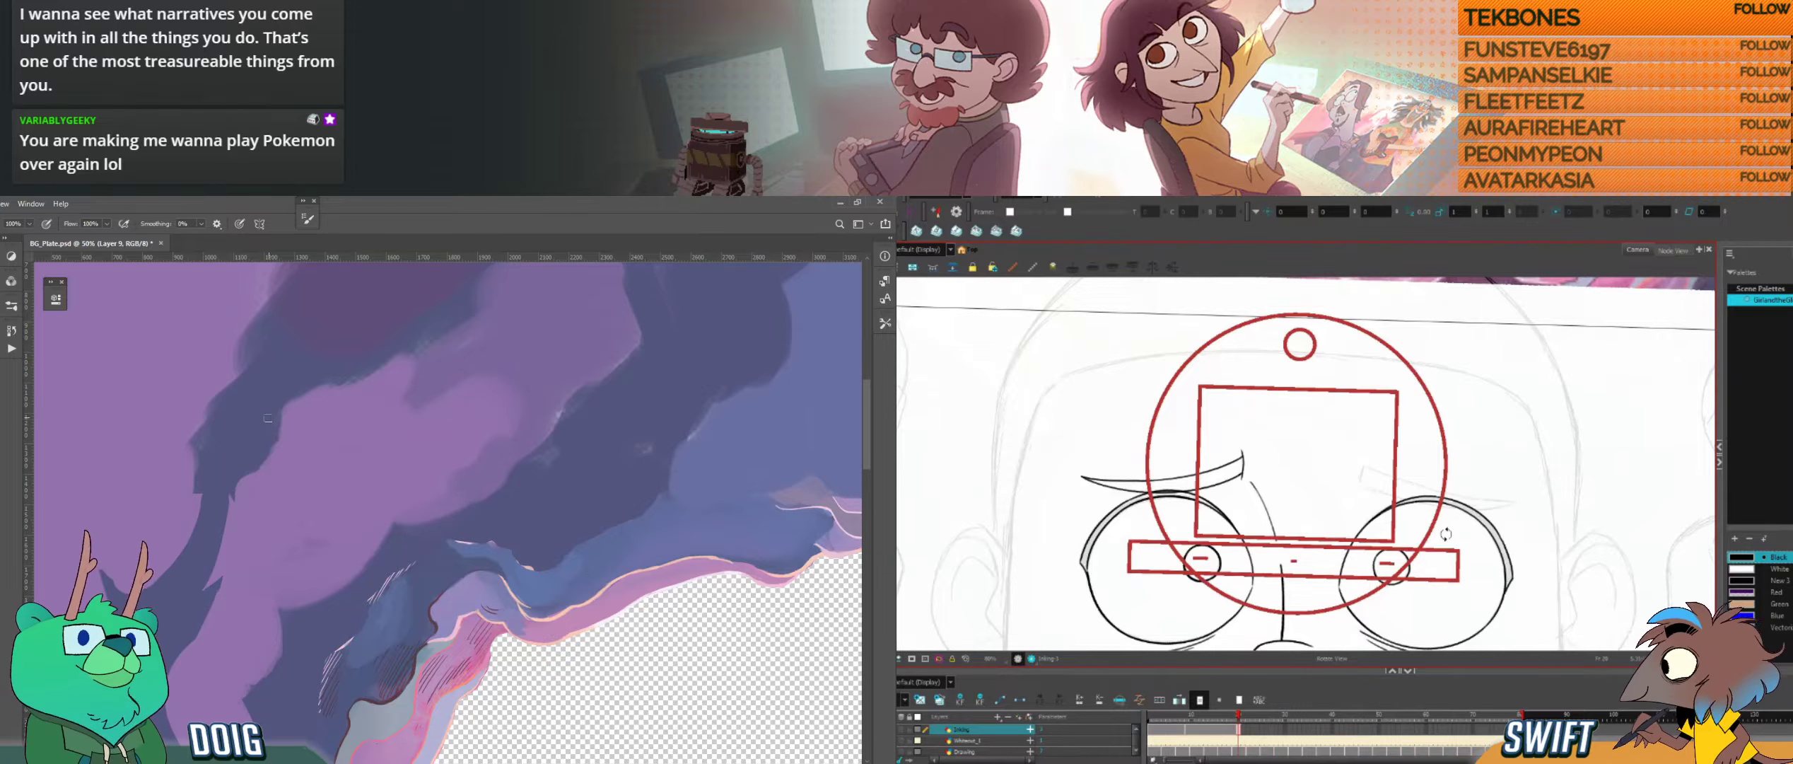
drag(1446, 536, 1357, 568)
key(comma)
key(period)
key(comma)
key(period)
key(comma)
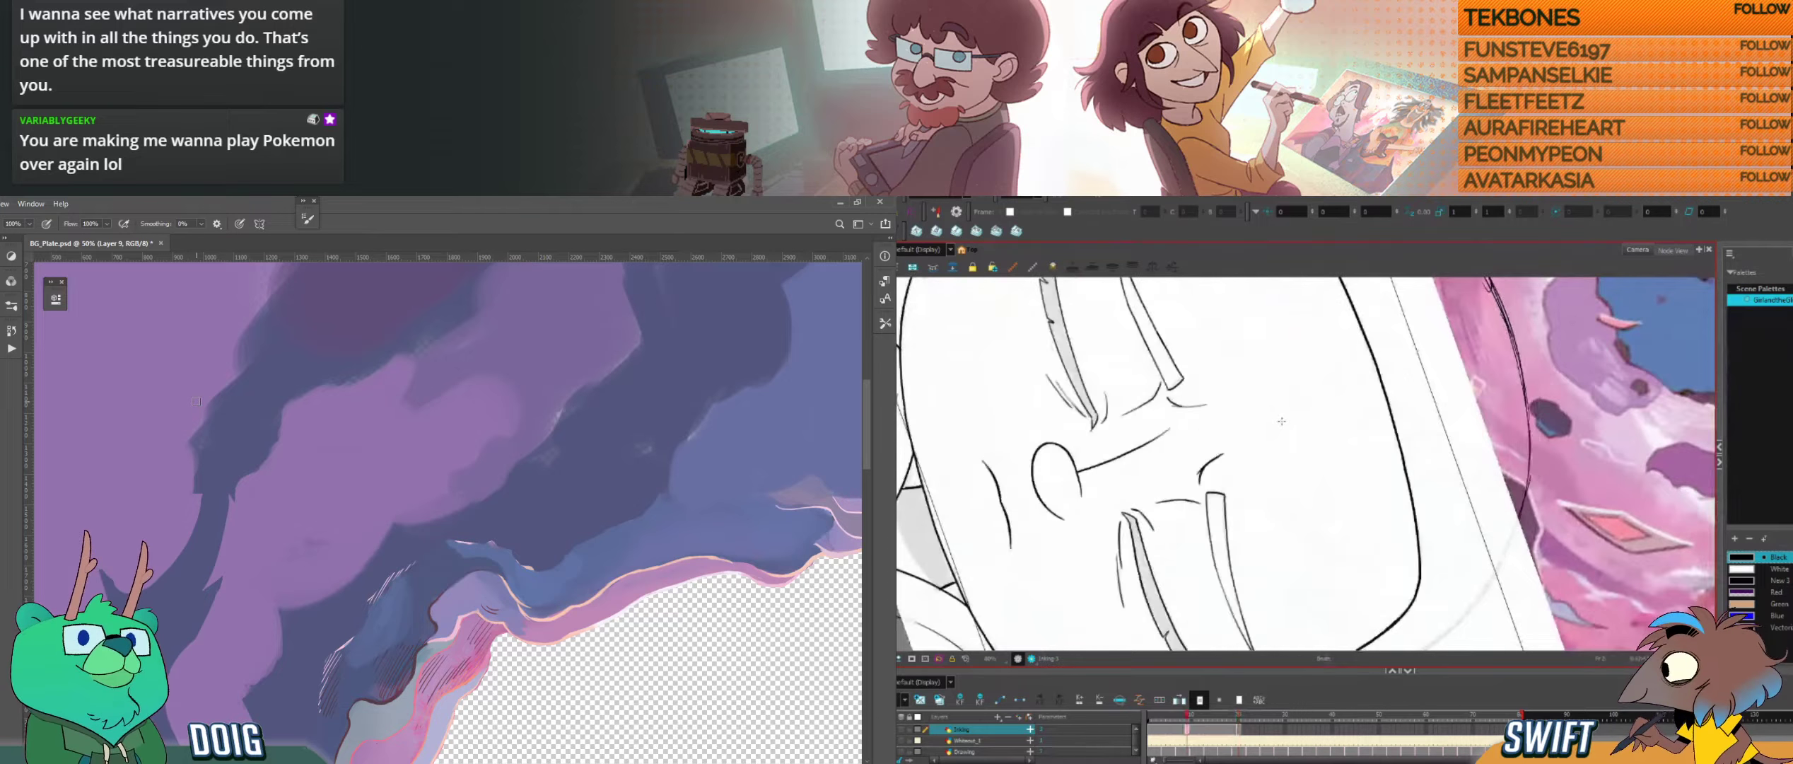
key(period)
key(comma)
key(period)
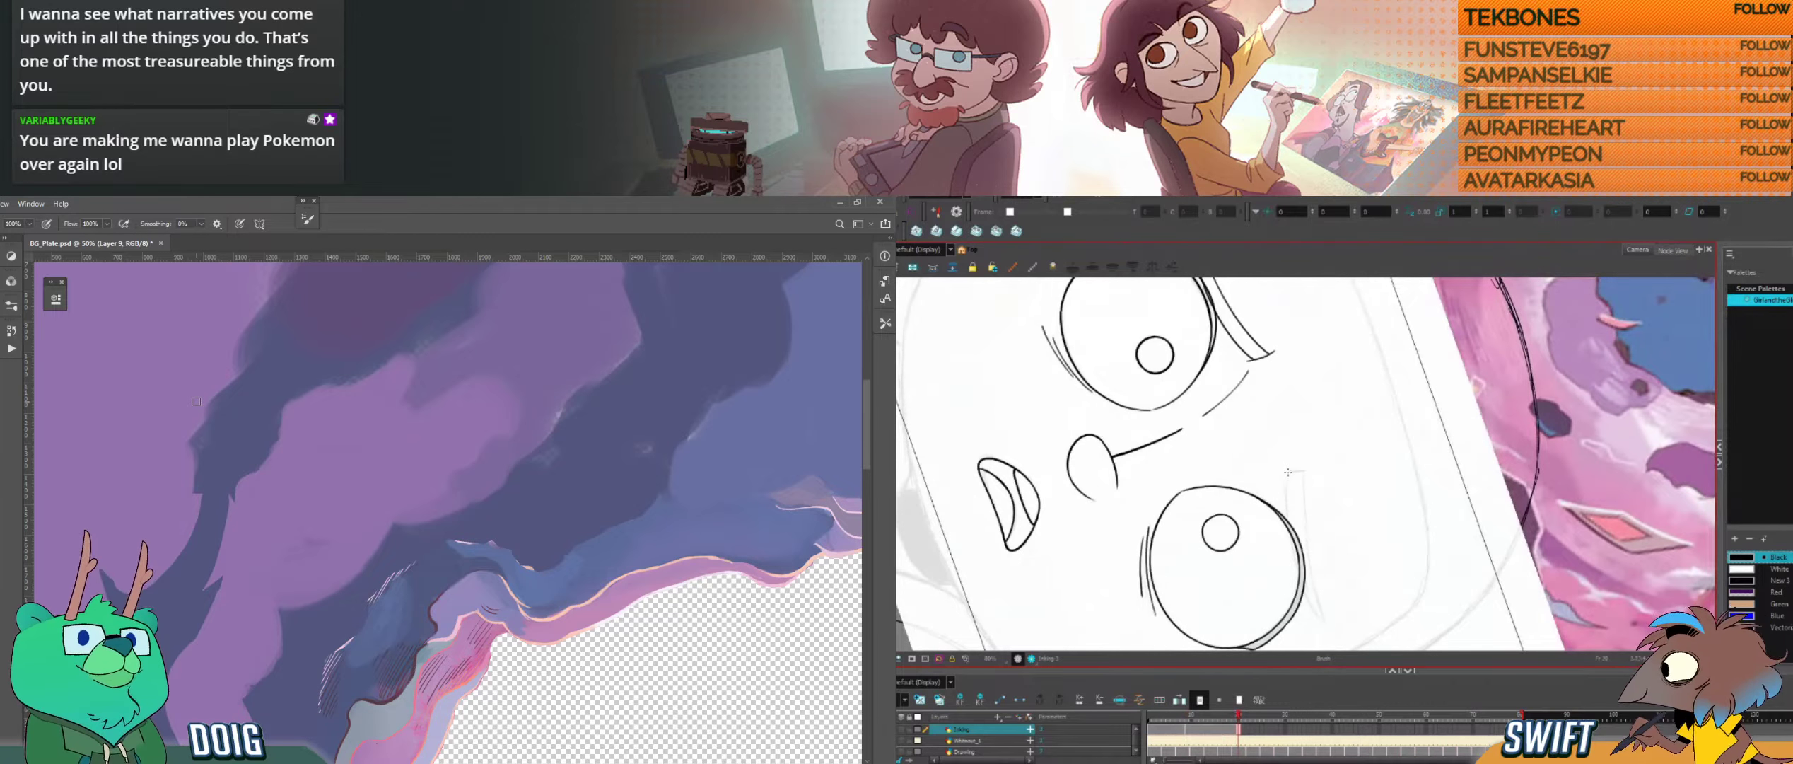
Step: Ink the lower edge of the right eyebrow from its inner end to the outer tip, undoing a misplaced stroke
drag(1288, 529, 1300, 572)
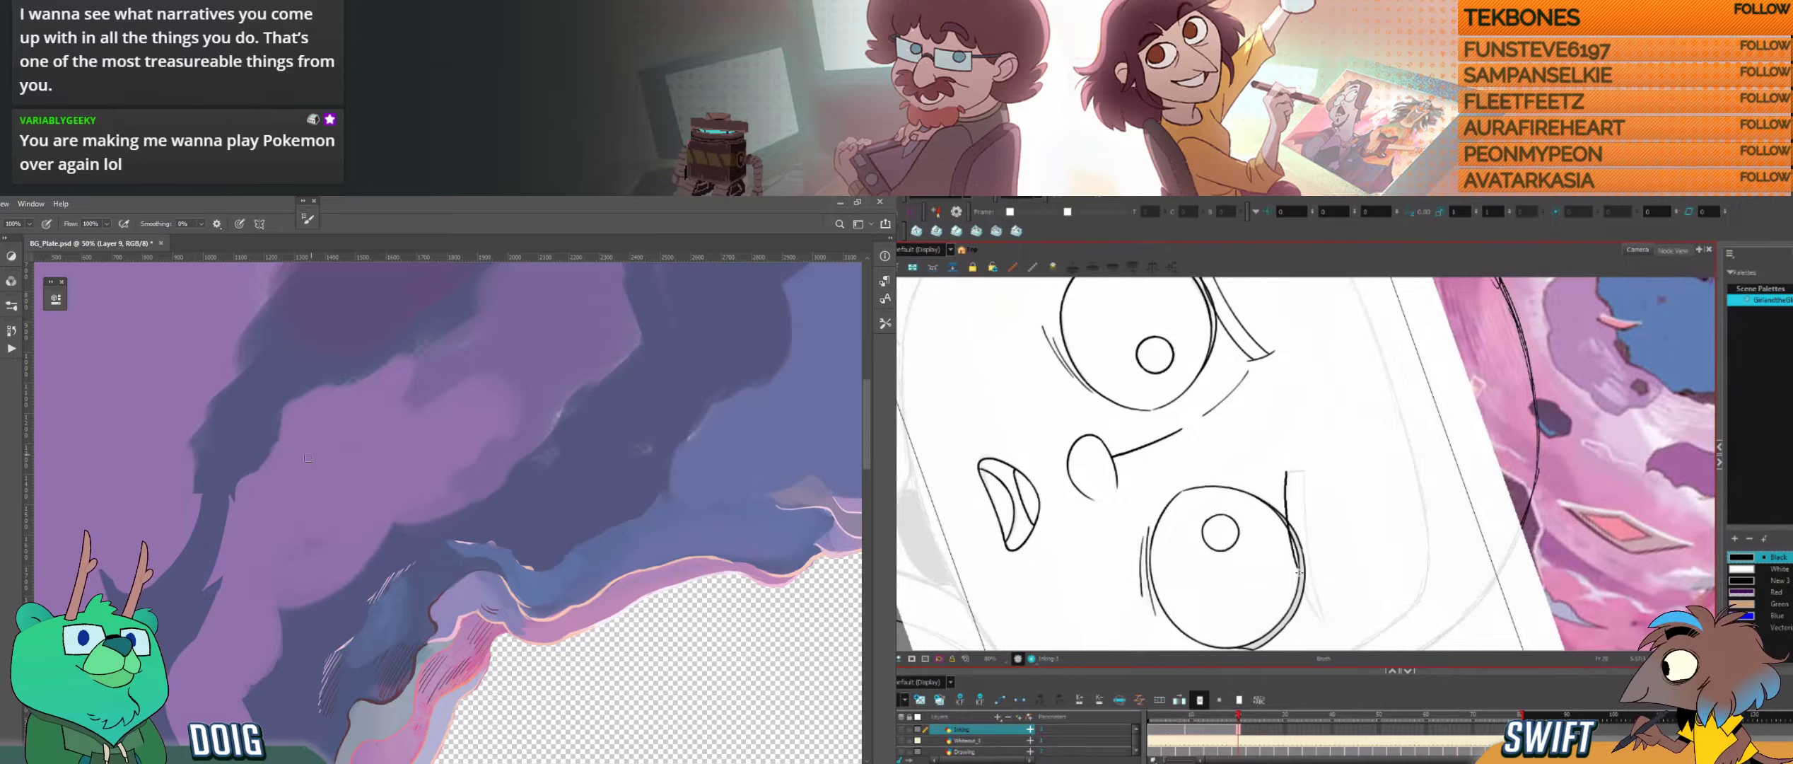
key(ctrl+minus)
key(comma)
key(period)
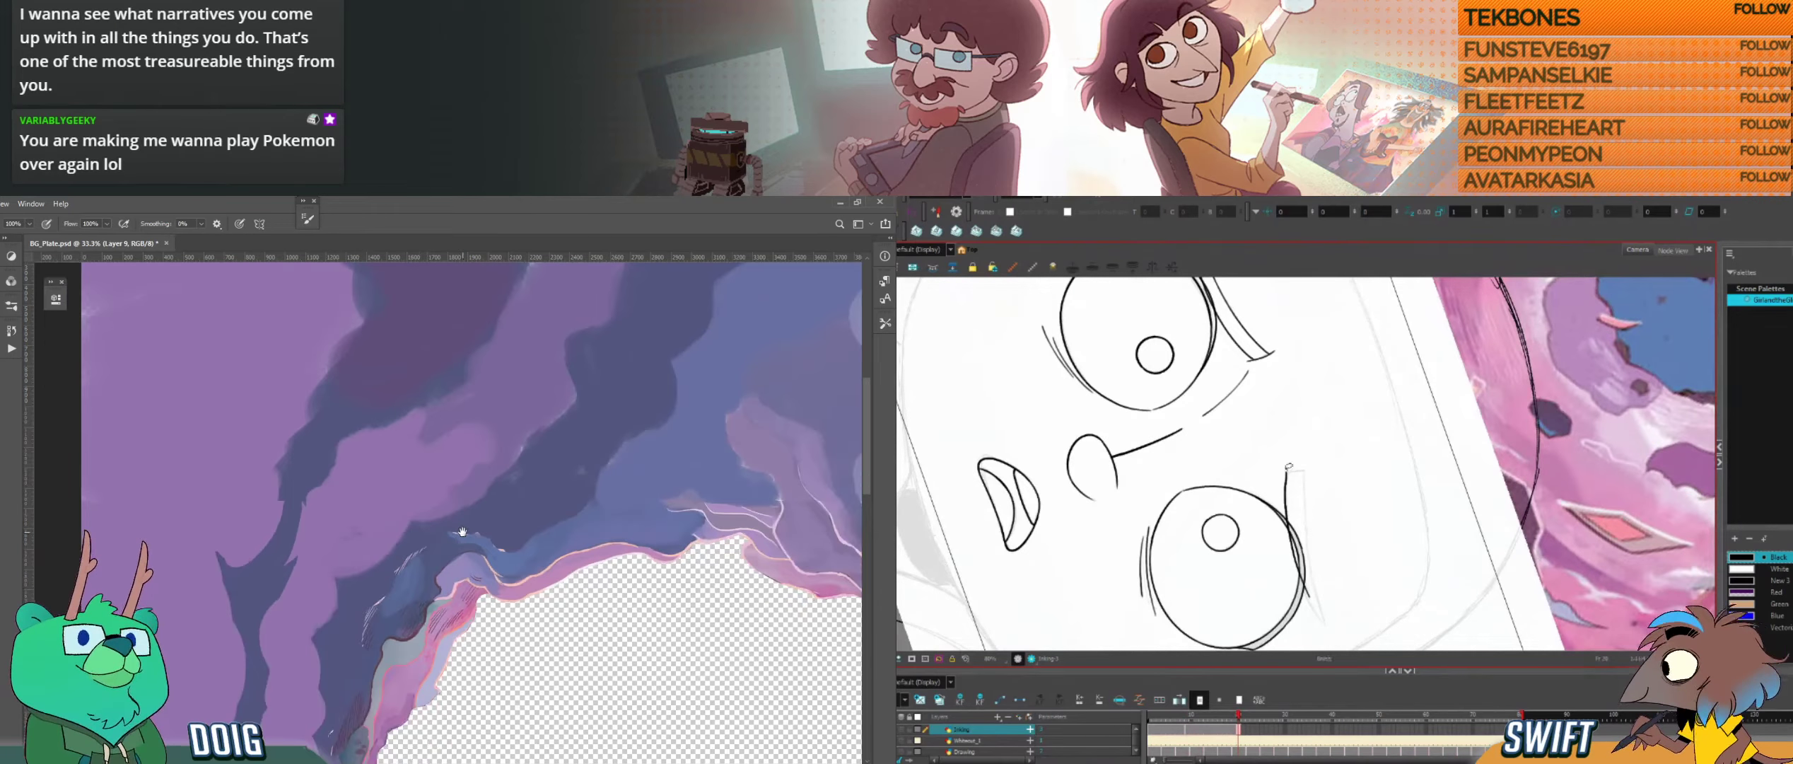
key(ctrl+z)
mouse_move(464, 532)
mouse_down()
mouse_move(321, 469)
mouse_move(272, 477)
mouse_up()
mouse_move(1287, 474)
mouse_down()
mouse_move(1320, 628)
mouse_move(1272, 601)
mouse_up()
key(ctrl+plus)
drag(1202, 478, 1200, 539)
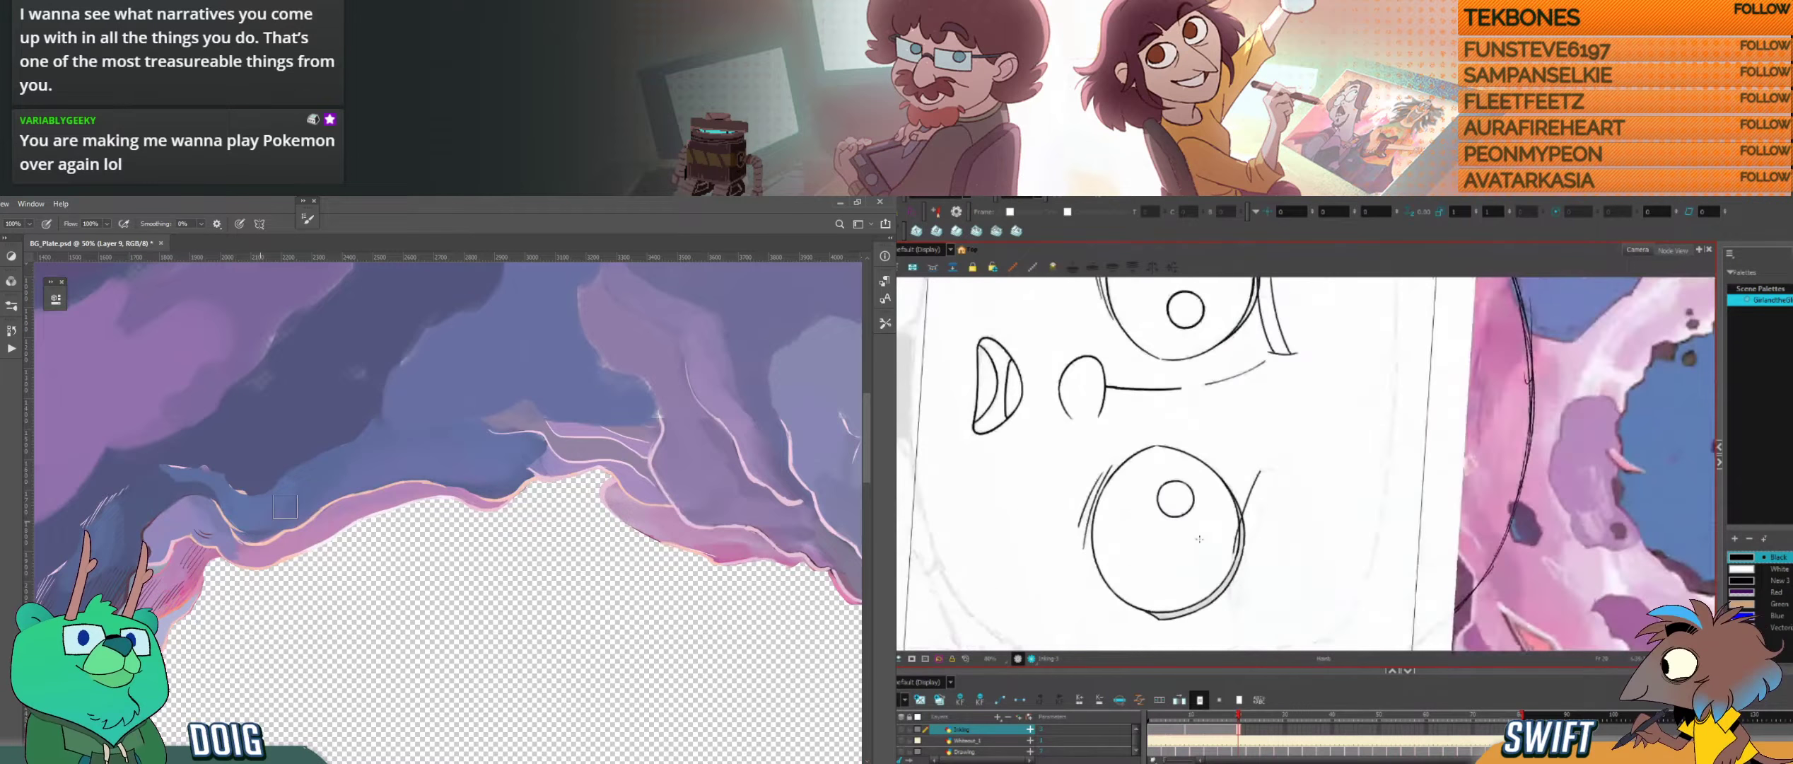
drag(1235, 623, 1228, 543)
Step: Select the overlapping strokes of the right eyebrow's lower edge and clean up where they join
key(alt+s)
click(1243, 519)
click(1248, 541)
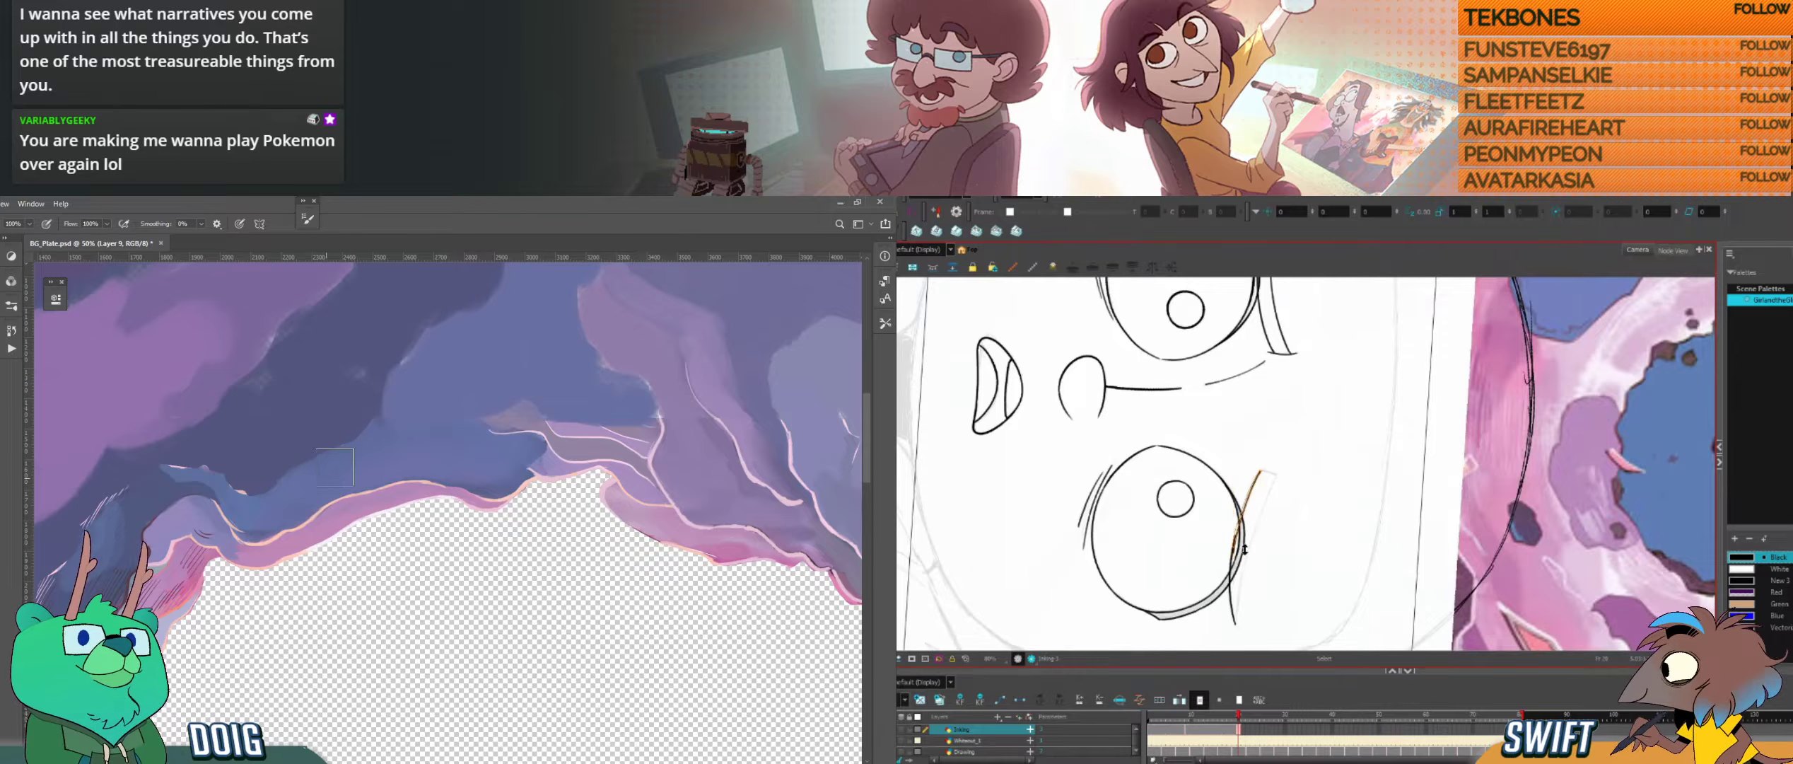
click(1239, 531)
click(1281, 548)
drag(1289, 572, 1318, 559)
drag(1272, 389, 1275, 355)
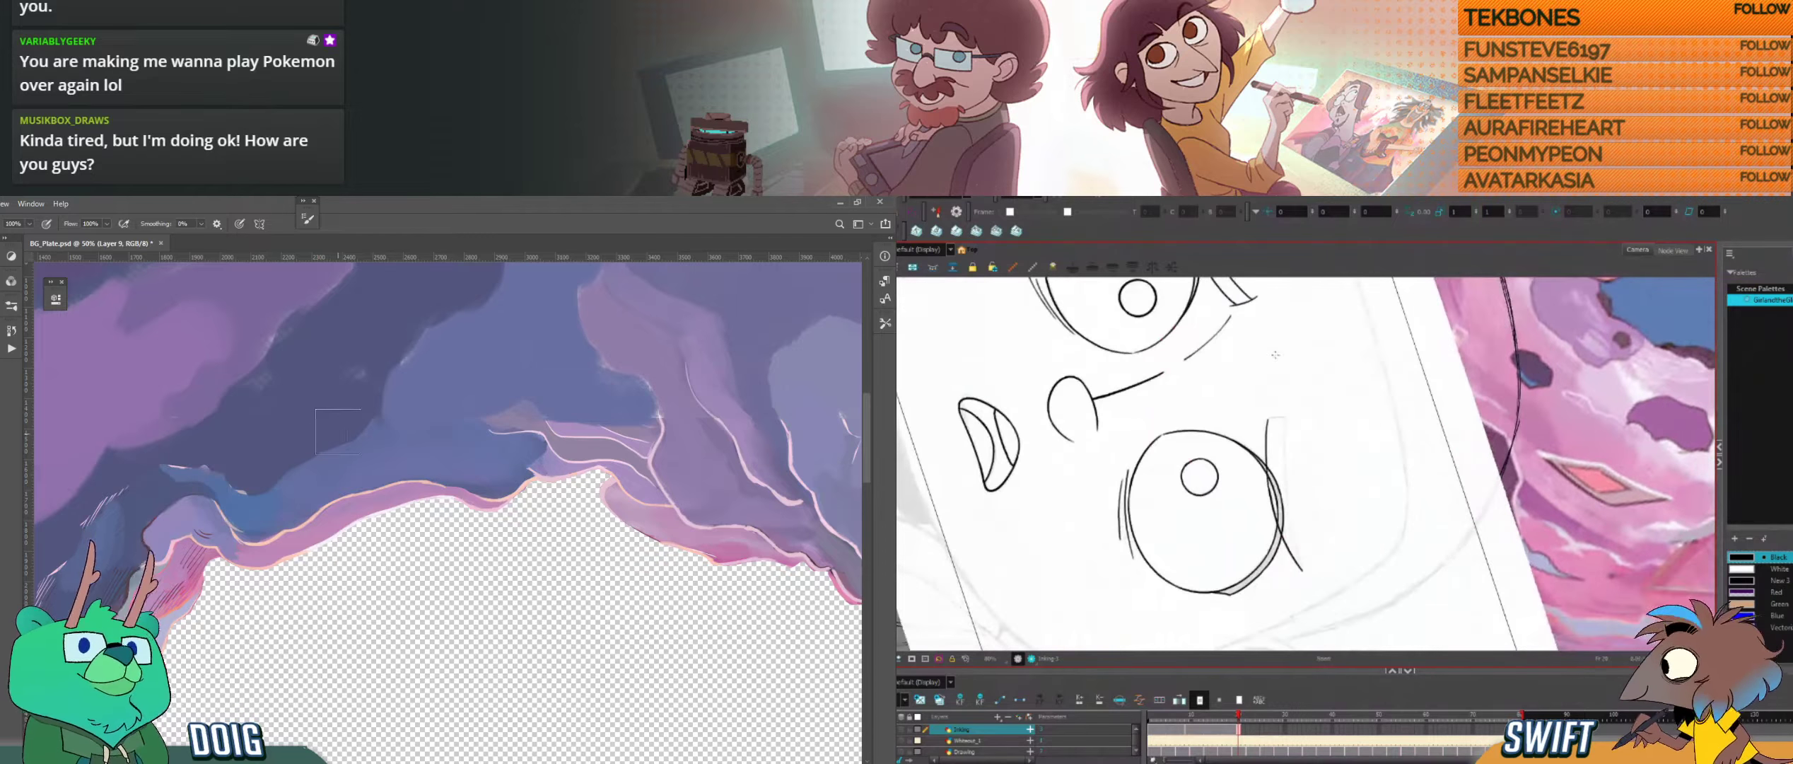
Step: Check the right eyebrow's lower-edge strokes by selecting them, and review the cave-hole plate as a whole
click(1269, 433)
shift+click(1273, 508)
key(ctrl+minus)
key(ctrl+minus)
key(ctrl+minus)
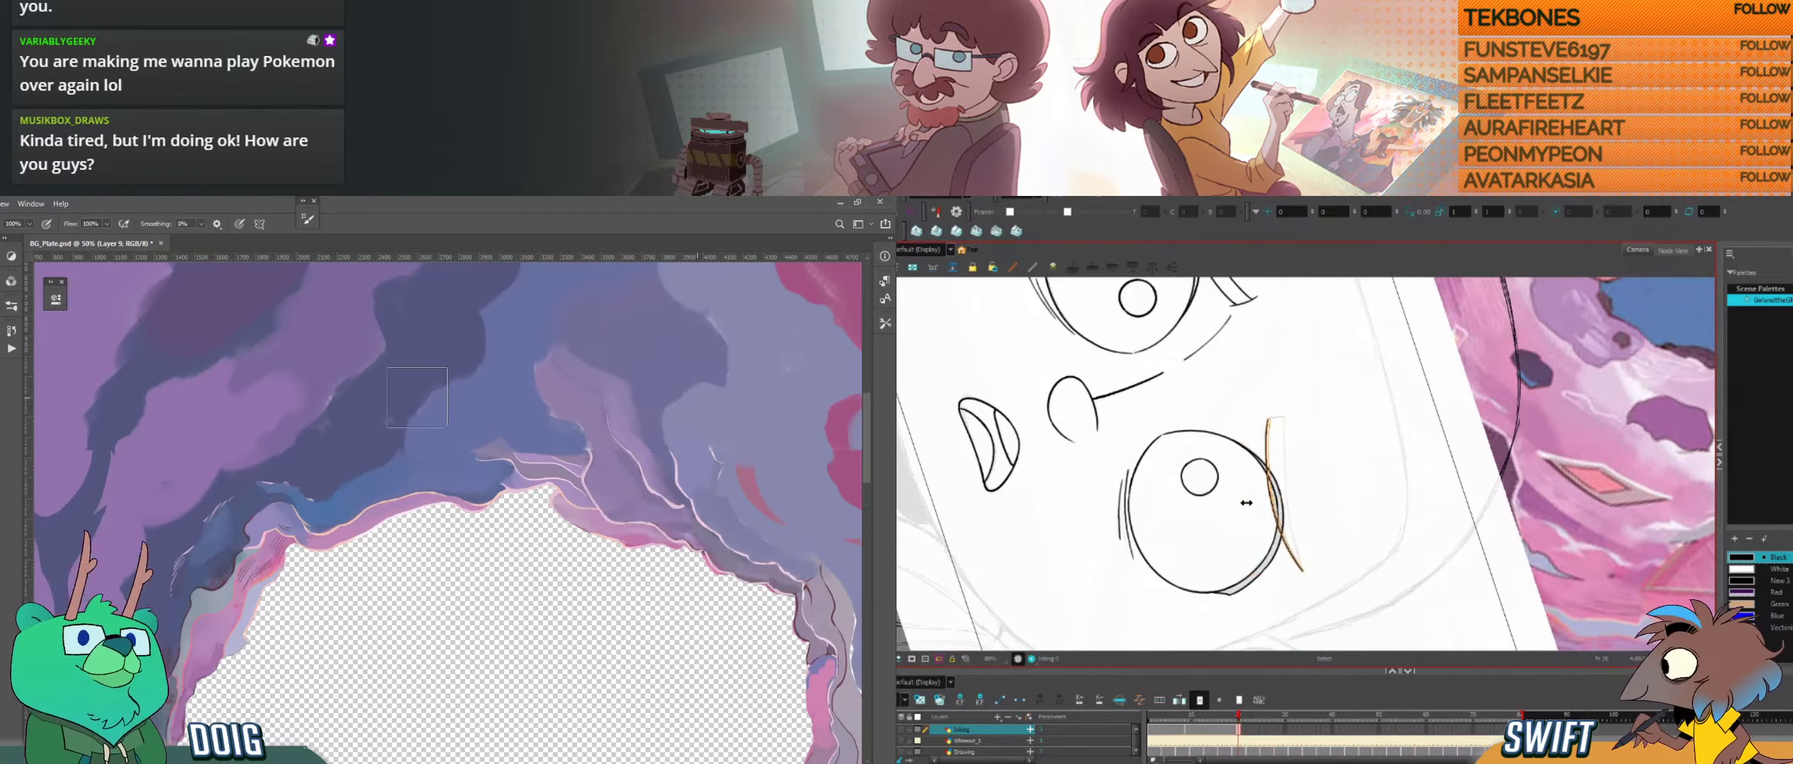
mouse_move(507, 551)
mouse_down()
mouse_move(368, 429)
mouse_move(417, 385)
mouse_move(494, 366)
mouse_up()
click(1302, 568)
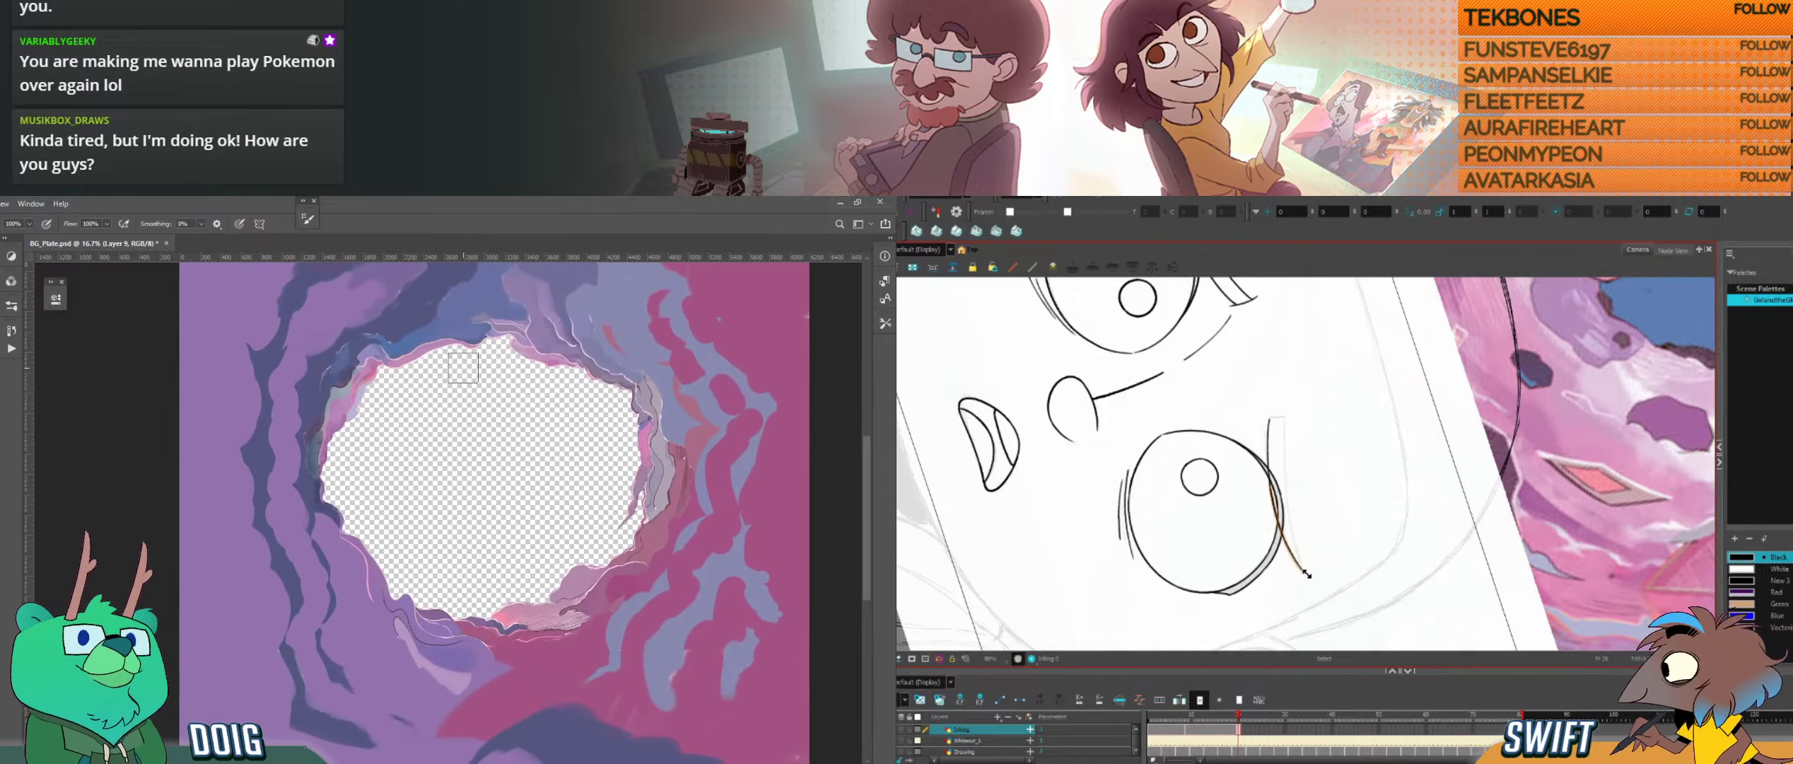
key(ctrl+plus)
key(ctrl+plus)
click(1333, 500)
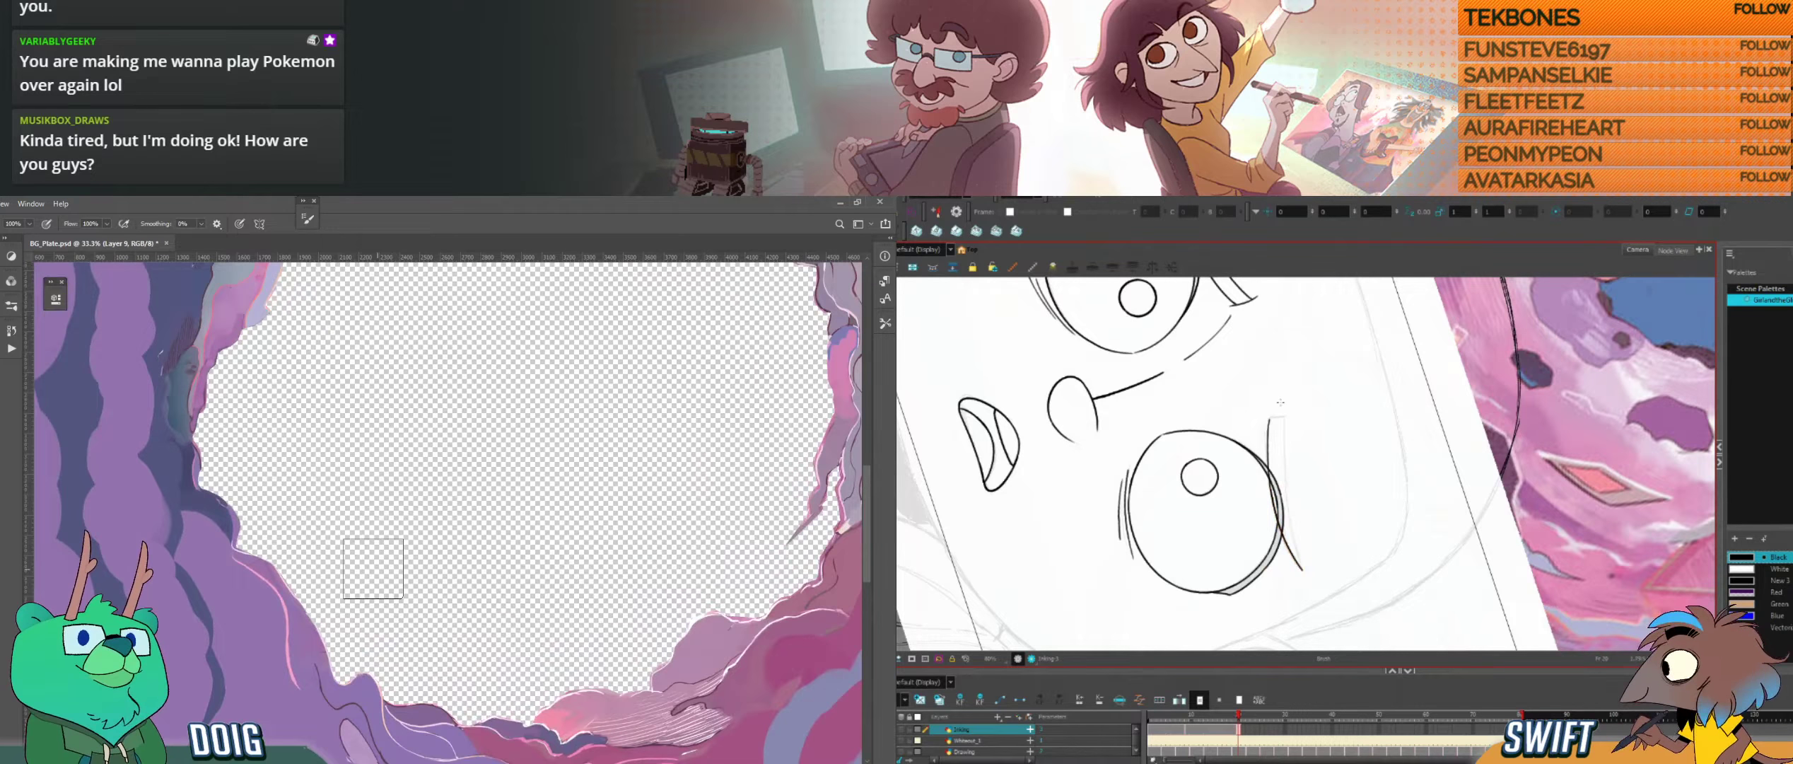
key(ctrl+plus)
Step: Close the right eyebrow by inking its short inner end and upper edge, undoing stray strokes
drag(338, 483, 316, 481)
key(ctrl+z)
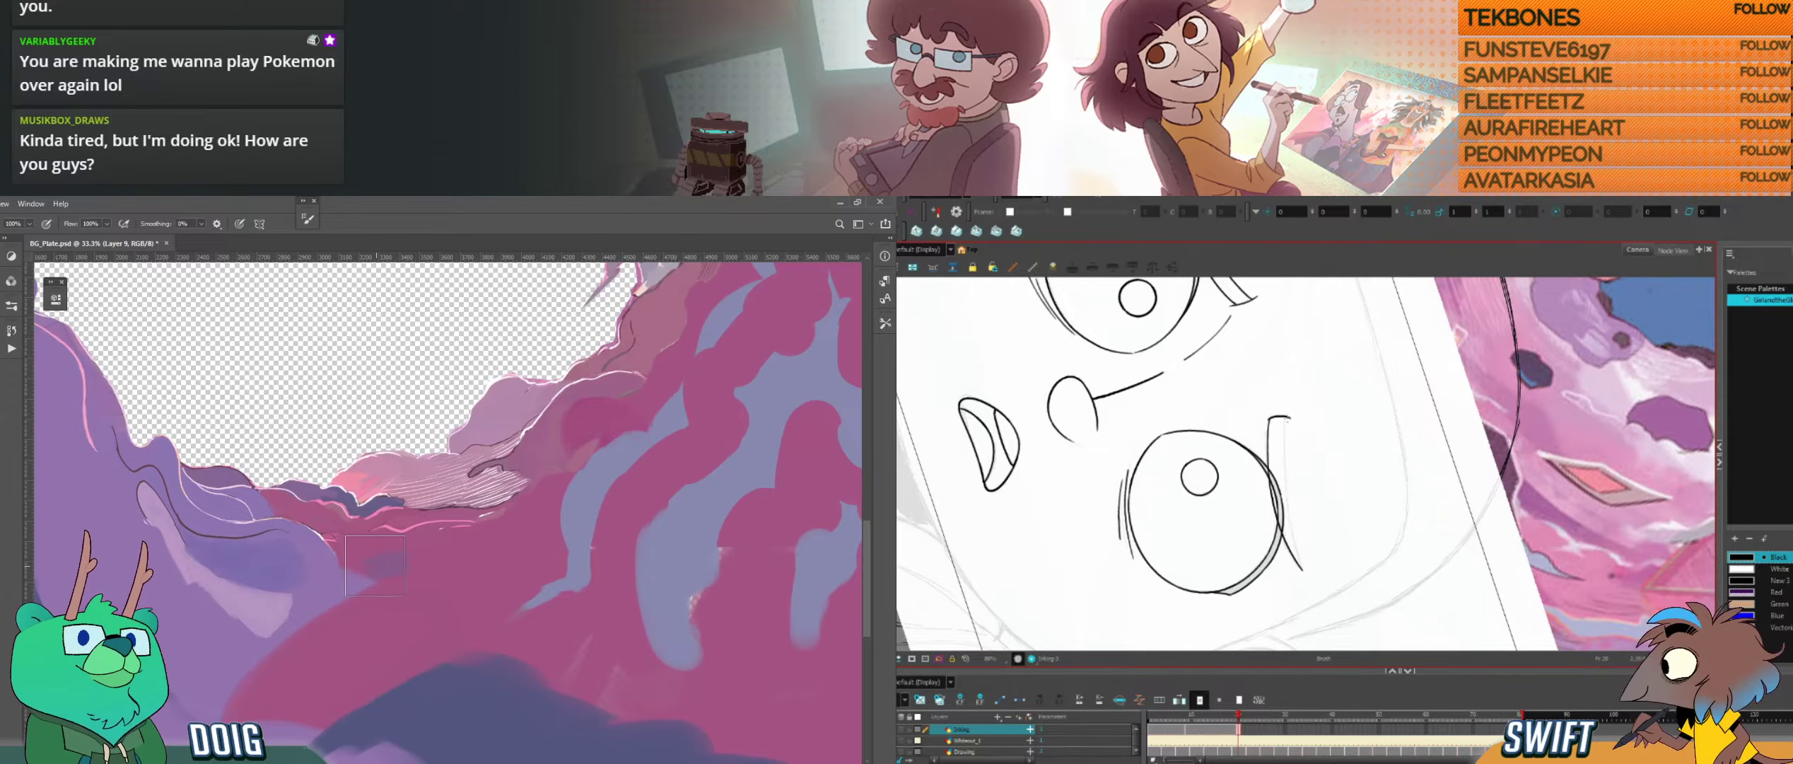
key(i)
key(b)
drag(1288, 417, 1303, 563)
key(ctrl+z)
drag(460, 388, 436, 501)
drag(1287, 417, 1303, 572)
key(ctrl+minus)
drag(283, 275, 331, 527)
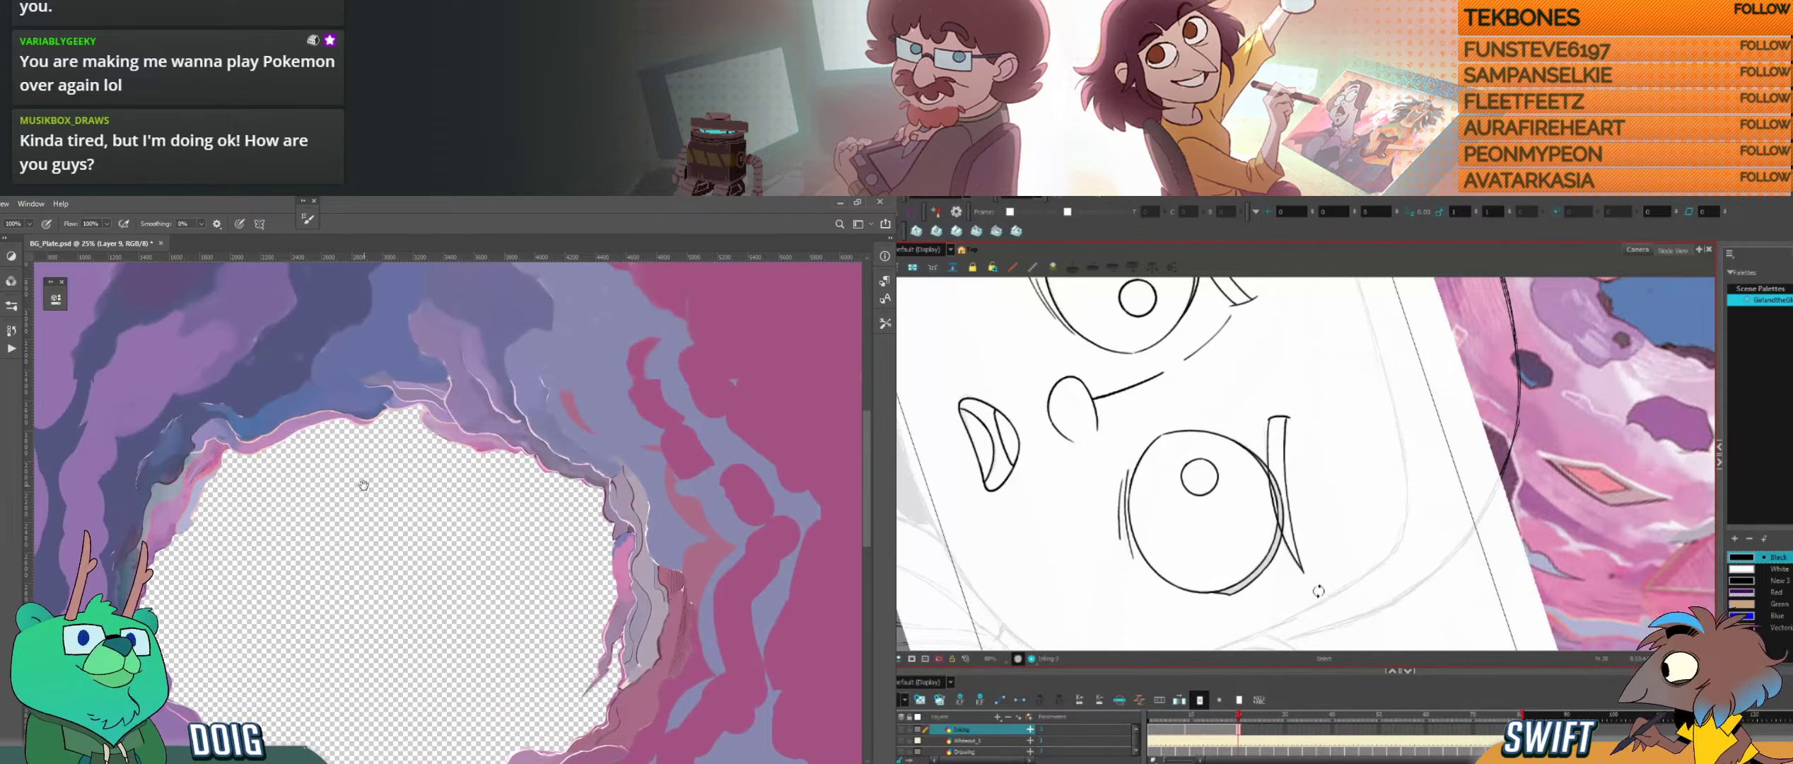
Step: Flip between neighbouring drawings to compare both inked eyebrows with the closed-eyed pose
drag(1318, 591, 1416, 525)
drag(333, 489, 340, 452)
key(f)
key(g)
key(f)
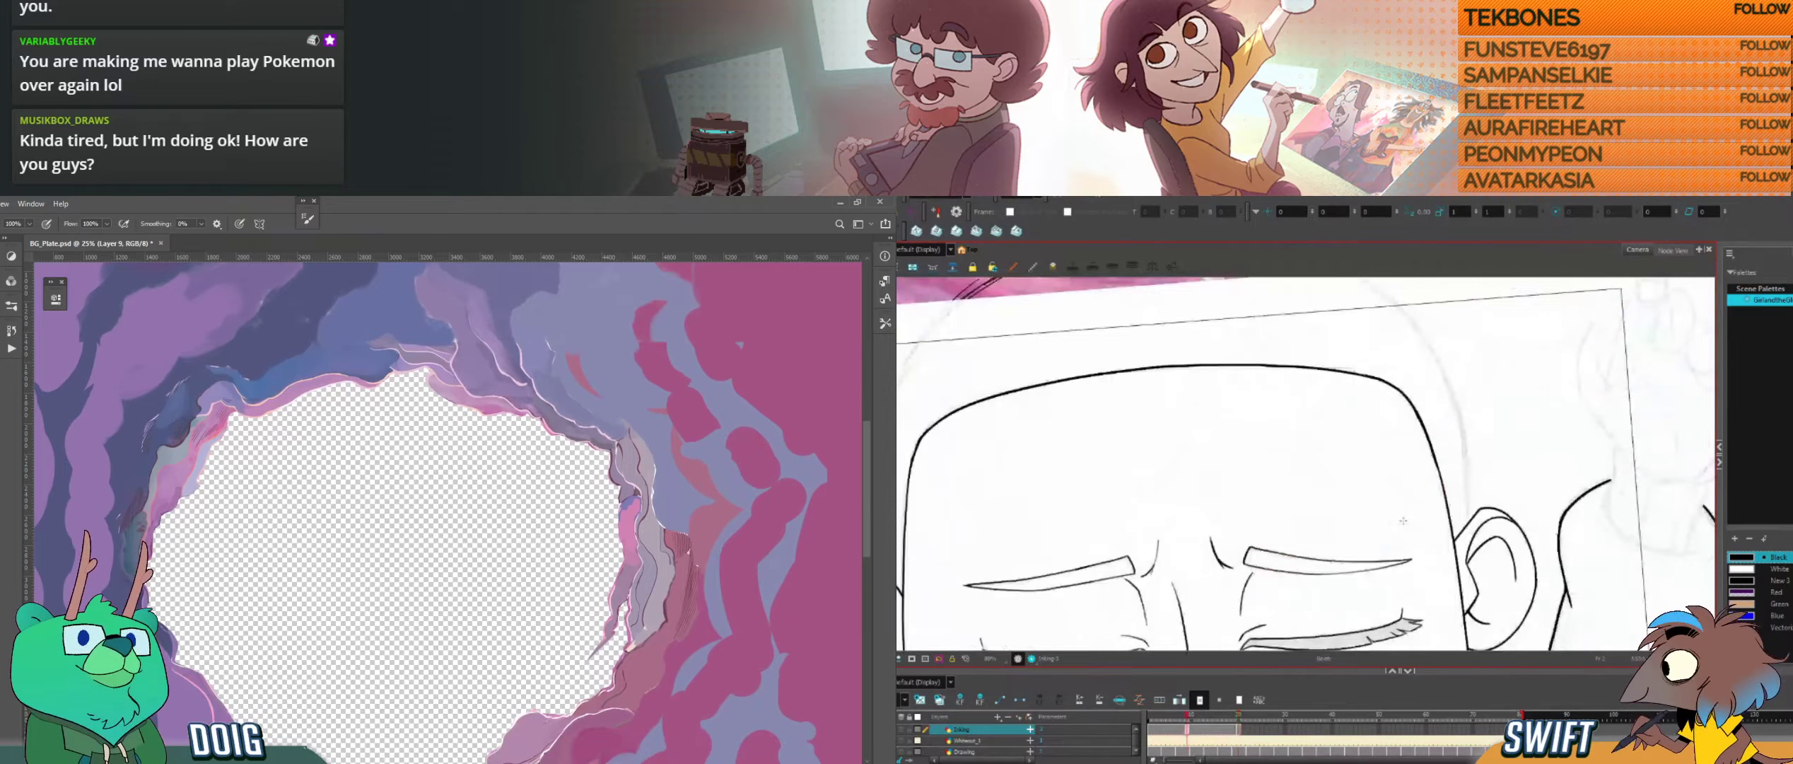
key(g)
key(f)
key(g)
key(g)
key(g)
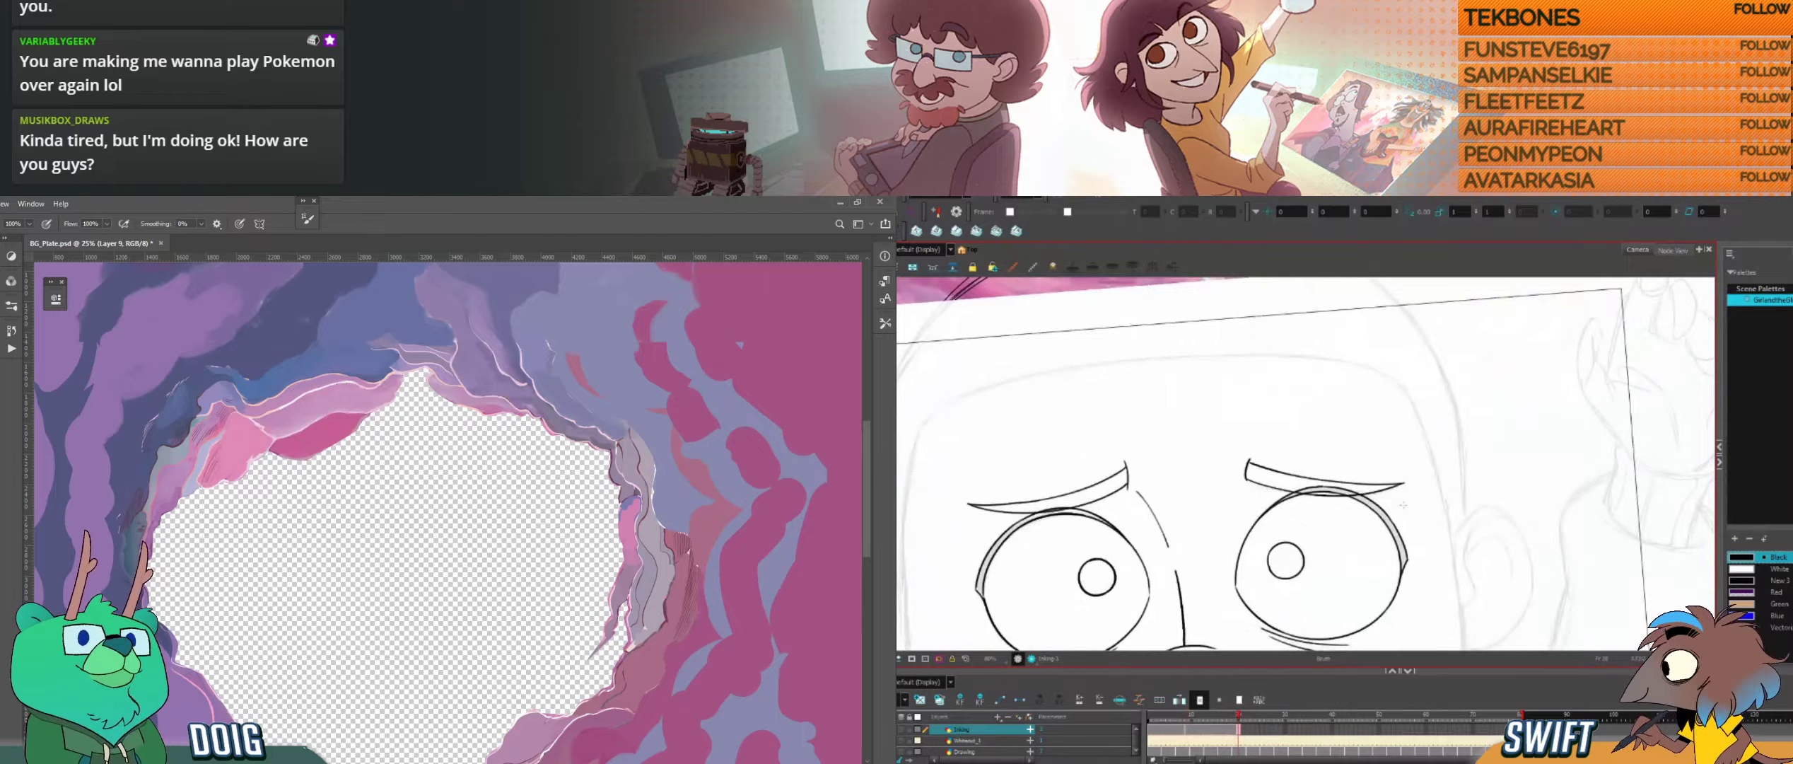
Step: Select the right eyebrow's upper-edge stroke and adjust its outer end
key(alt+s)
click(1256, 467)
click(1407, 463)
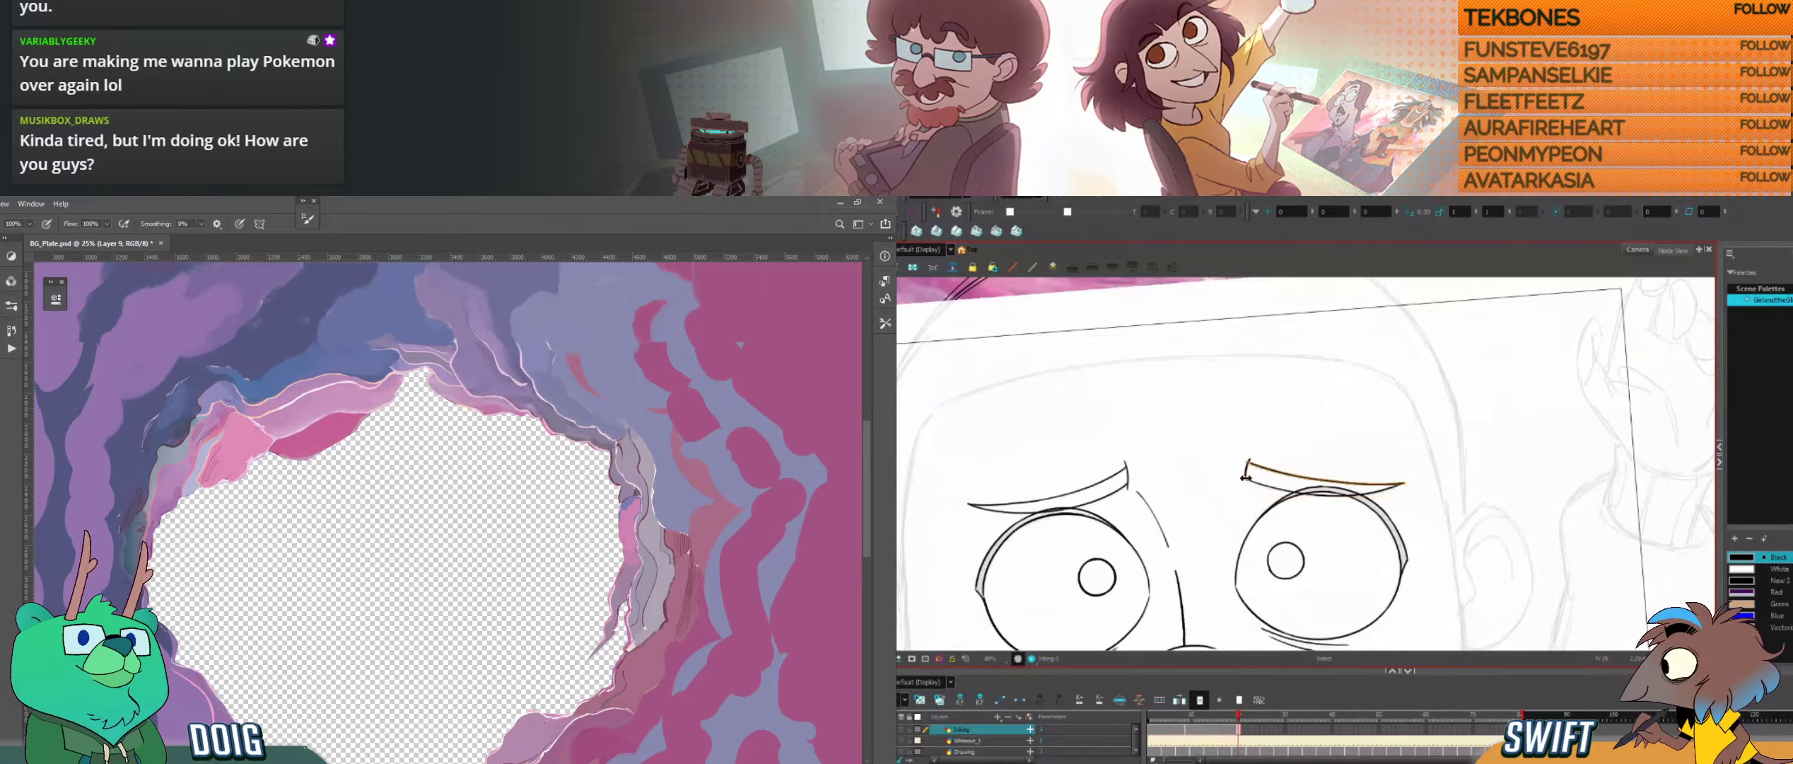
click(1399, 483)
click(1408, 462)
Step: Refine the right eyebrow's outer tip, and apply Hue/Saturation with saturation +20 and lightness -21 to the pink patch inside the cave hole
key(ctrl+u)
click(1387, 486)
click(1413, 468)
click(1402, 486)
click(1423, 472)
click(1405, 484)
drag(1405, 489, 1408, 489)
click(1415, 475)
click(1405, 484)
click(1415, 477)
click(1406, 483)
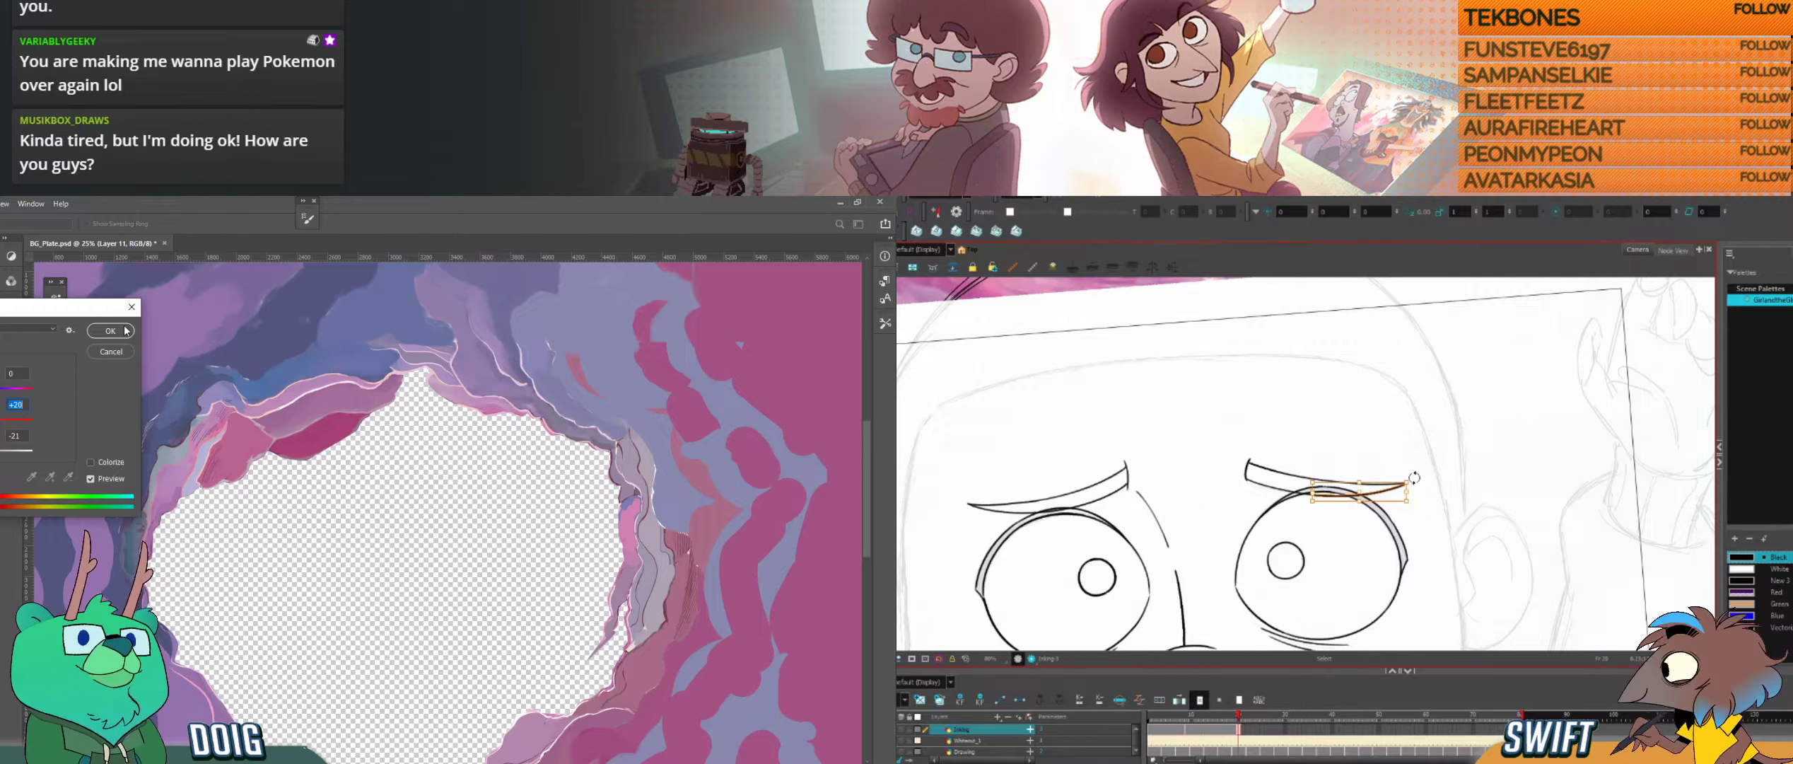
click(1414, 477)
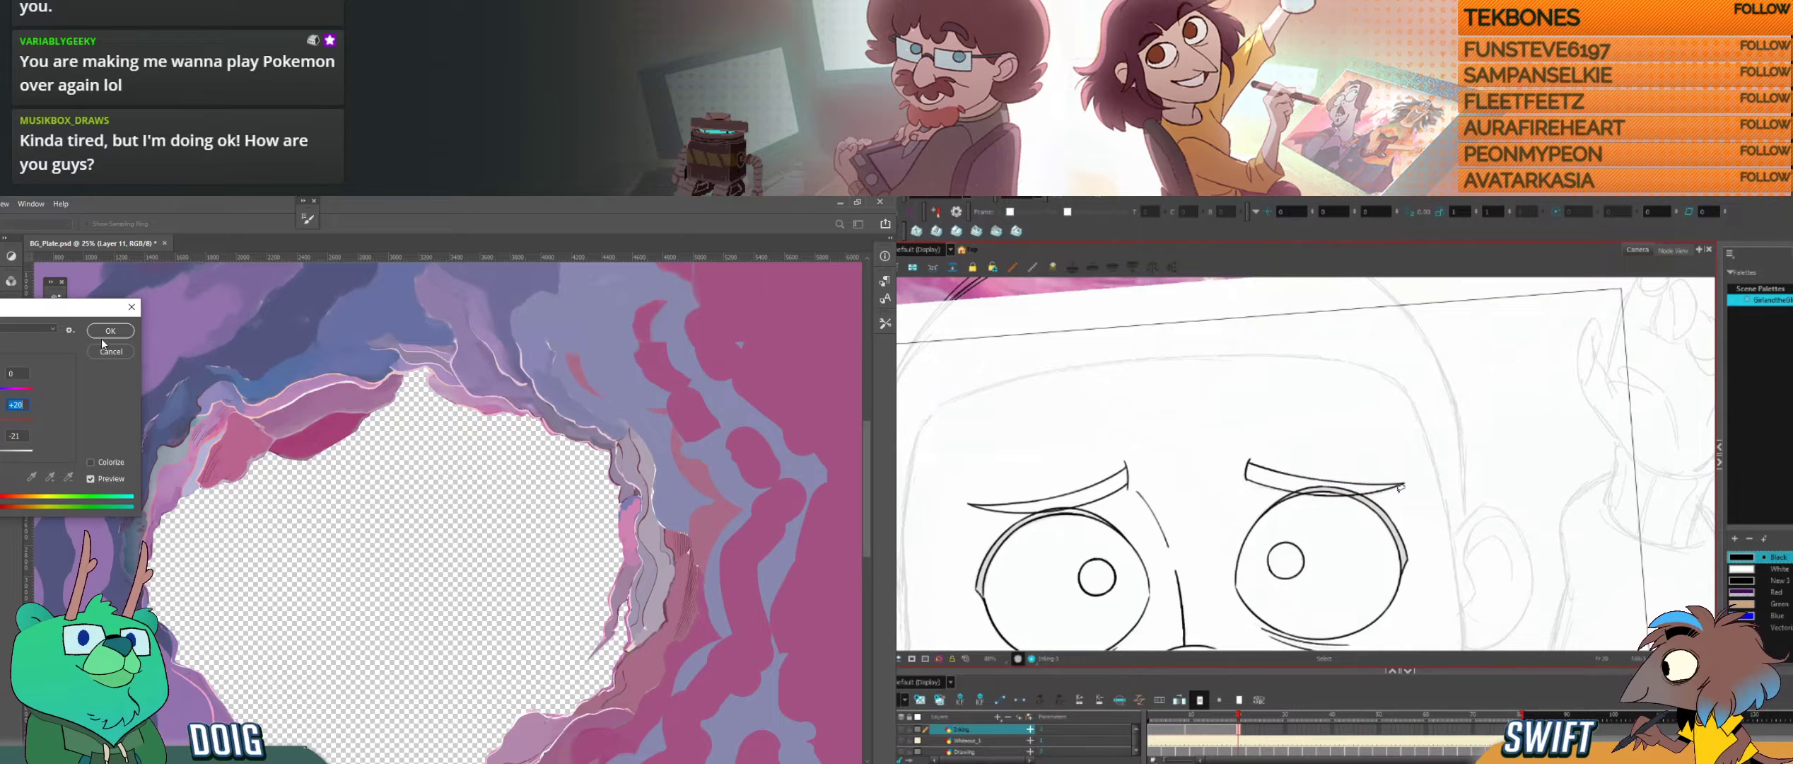
click(1405, 486)
click(1412, 477)
click(112, 330)
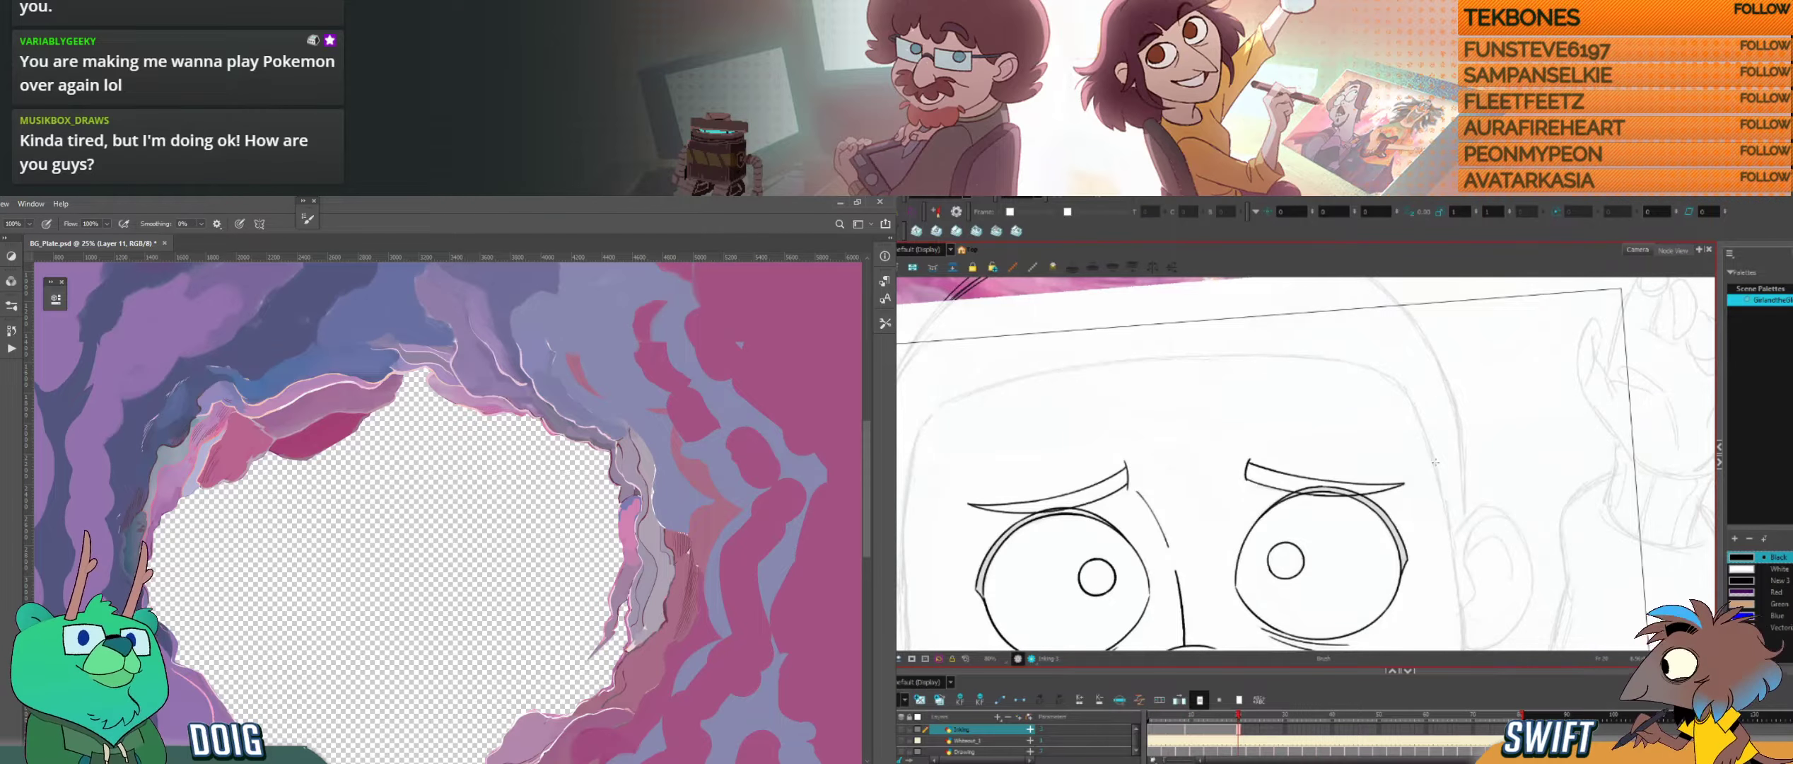
Step: Flip between the drawings to check the finished eyebrows and examine the sketch of the cheek and ear
drag(1383, 595, 1437, 450)
key(alt+Tab)
key(alt+Tab)
drag(1619, 400, 1482, 494)
key(f)
key(g)
key(f)
key(g)
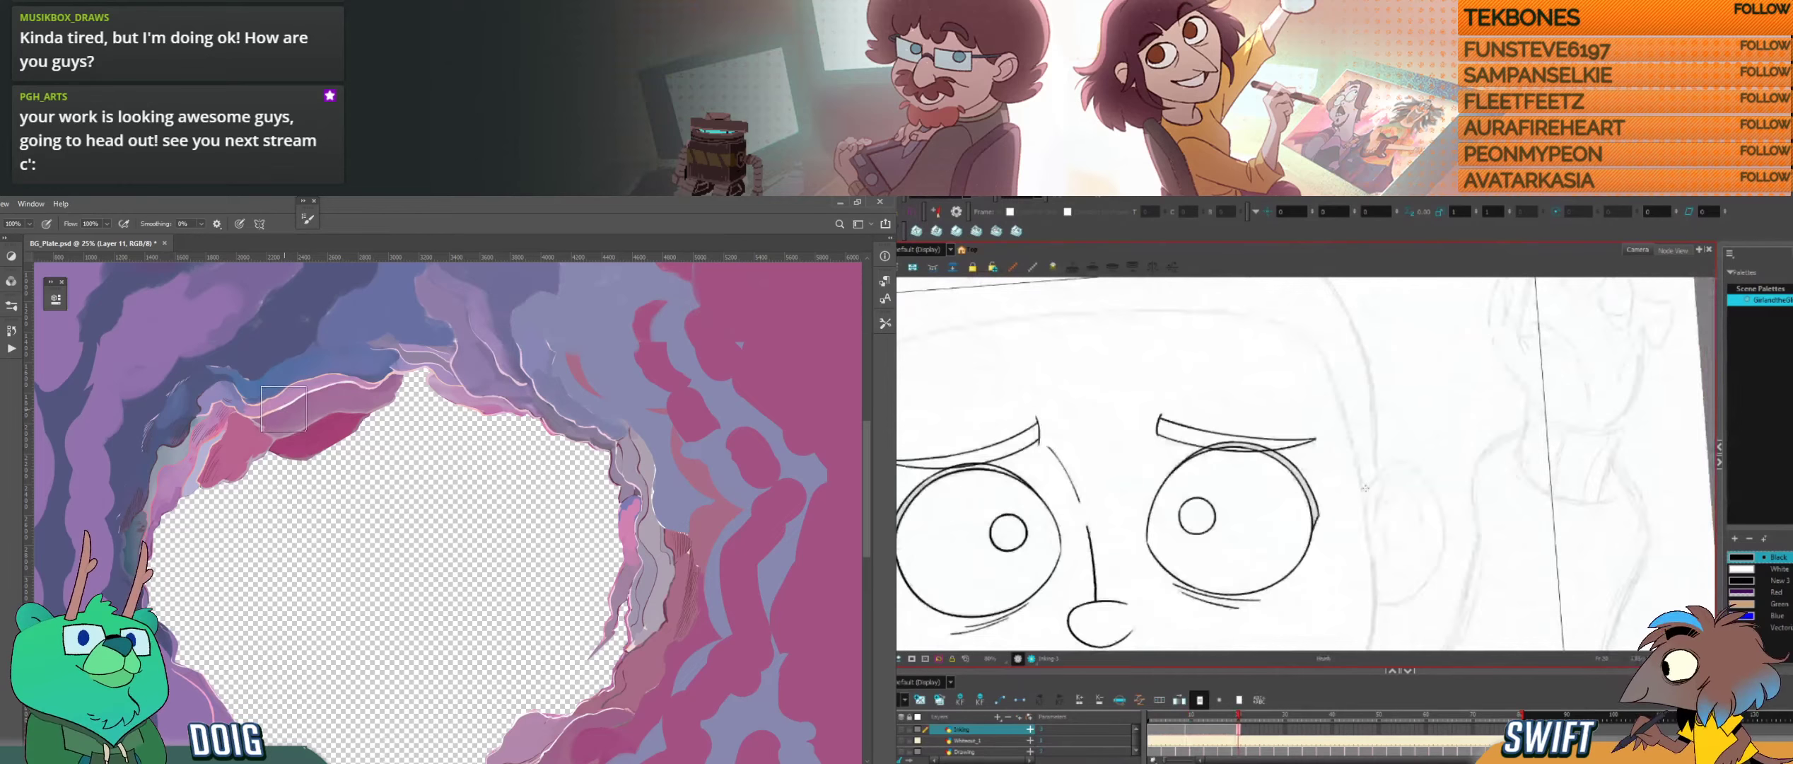
Step: Ink a short starting stroke at the top of the right ear and undo the misplaced continuation
key(f)
key(g)
key(ctrl+plus)
key(f)
key(g)
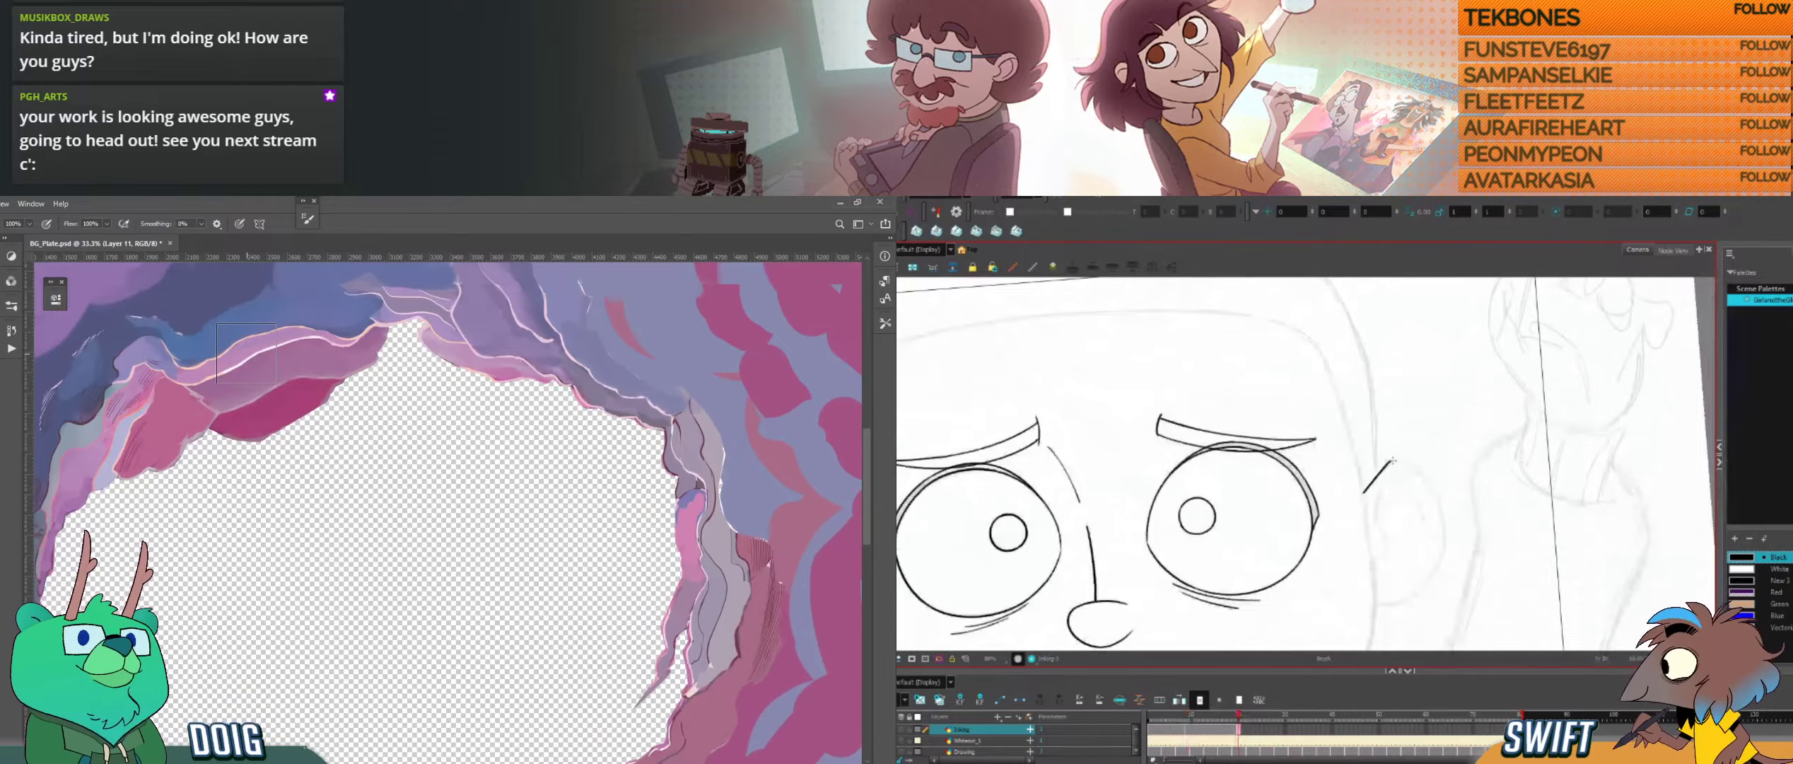
drag(1402, 463, 1429, 485)
key(ctrl+plus)
key(ctrl+z)
Step: Ink the ear's upper outer curve from the cheek over the top, checking it against the neighbouring drawing
key(f)
drag(193, 408, 344, 517)
key(g)
drag(257, 427, 321, 484)
mouse_move(1391, 460)
mouse_down()
mouse_move(1436, 495)
mouse_move(1449, 579)
mouse_move(1455, 552)
mouse_up()
key(v)
key(f)
key(g)
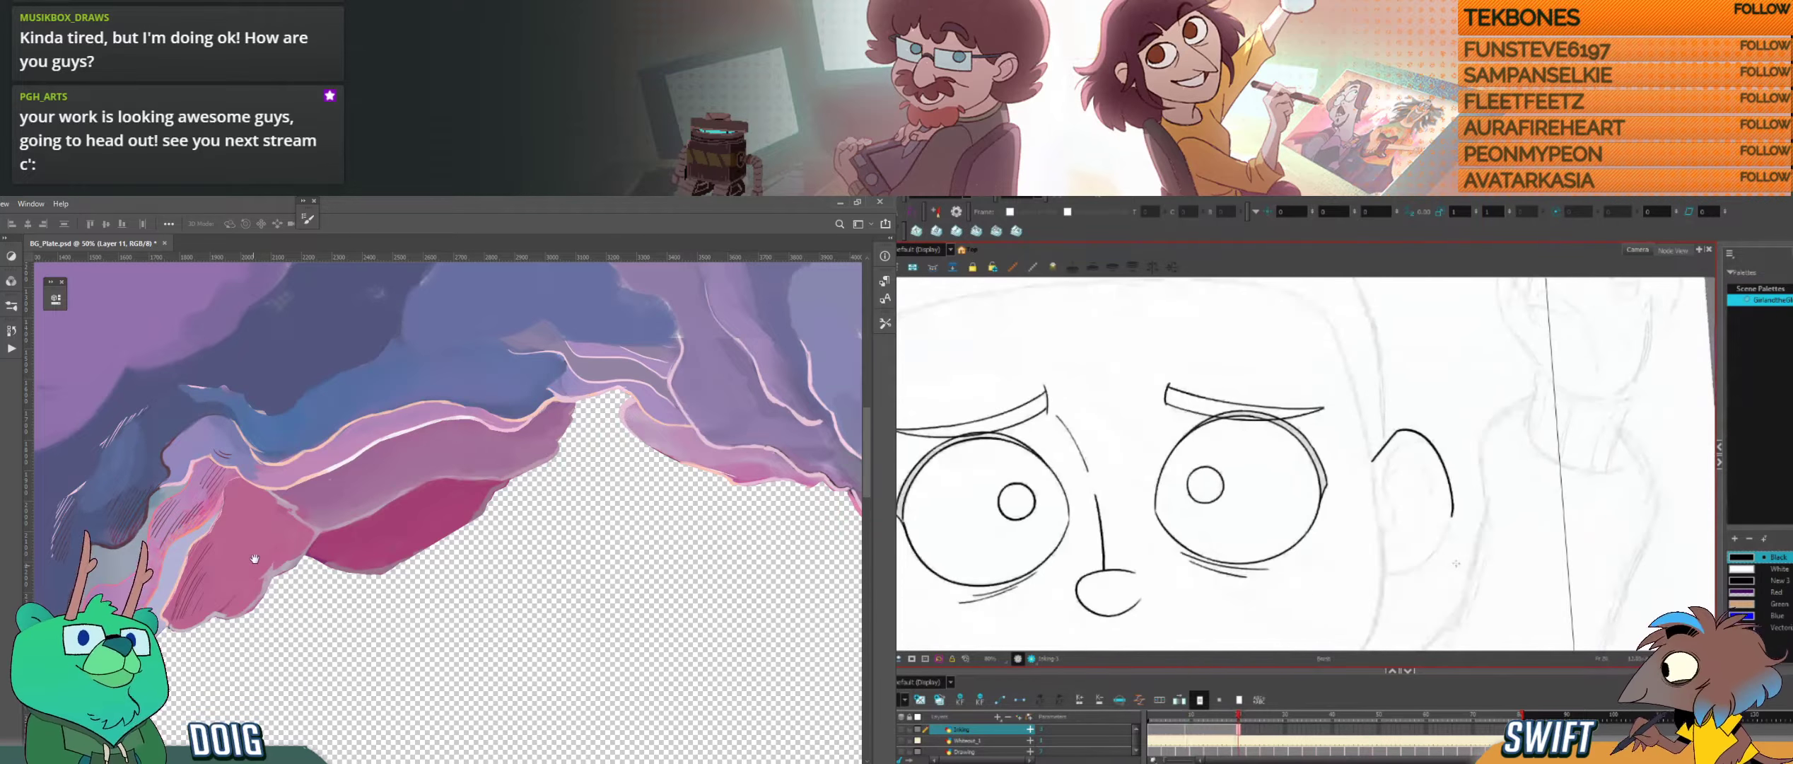
Step: Sample a colour from the pale line above the pink patch in the cave-hole plate and return to the brush
drag(255, 559, 366, 473)
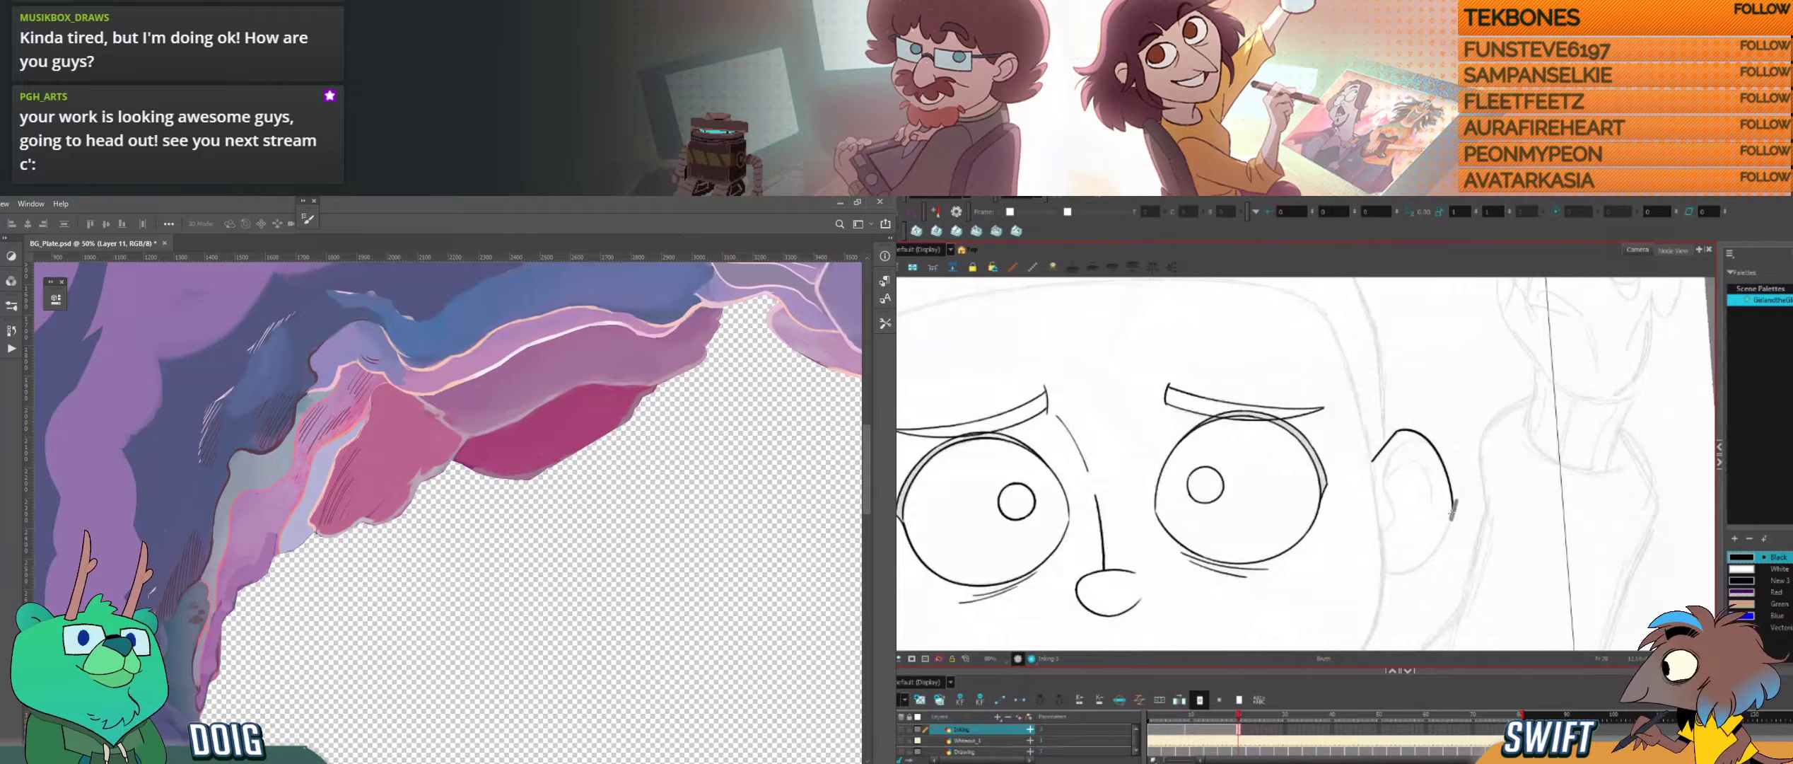
key(i)
click(480, 371)
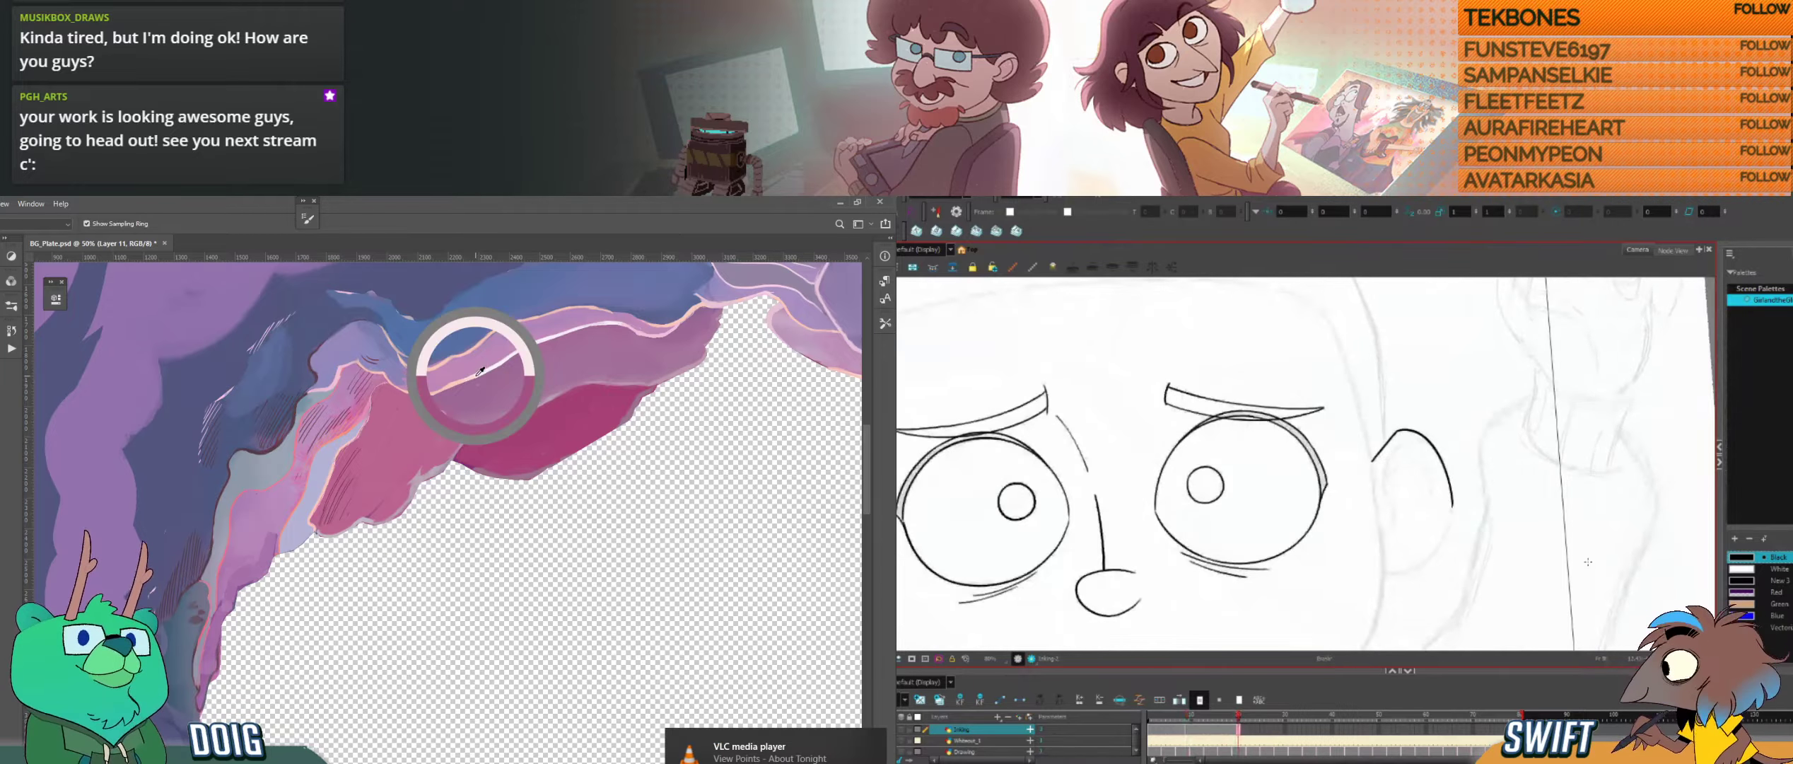
drag(445, 472, 355, 507)
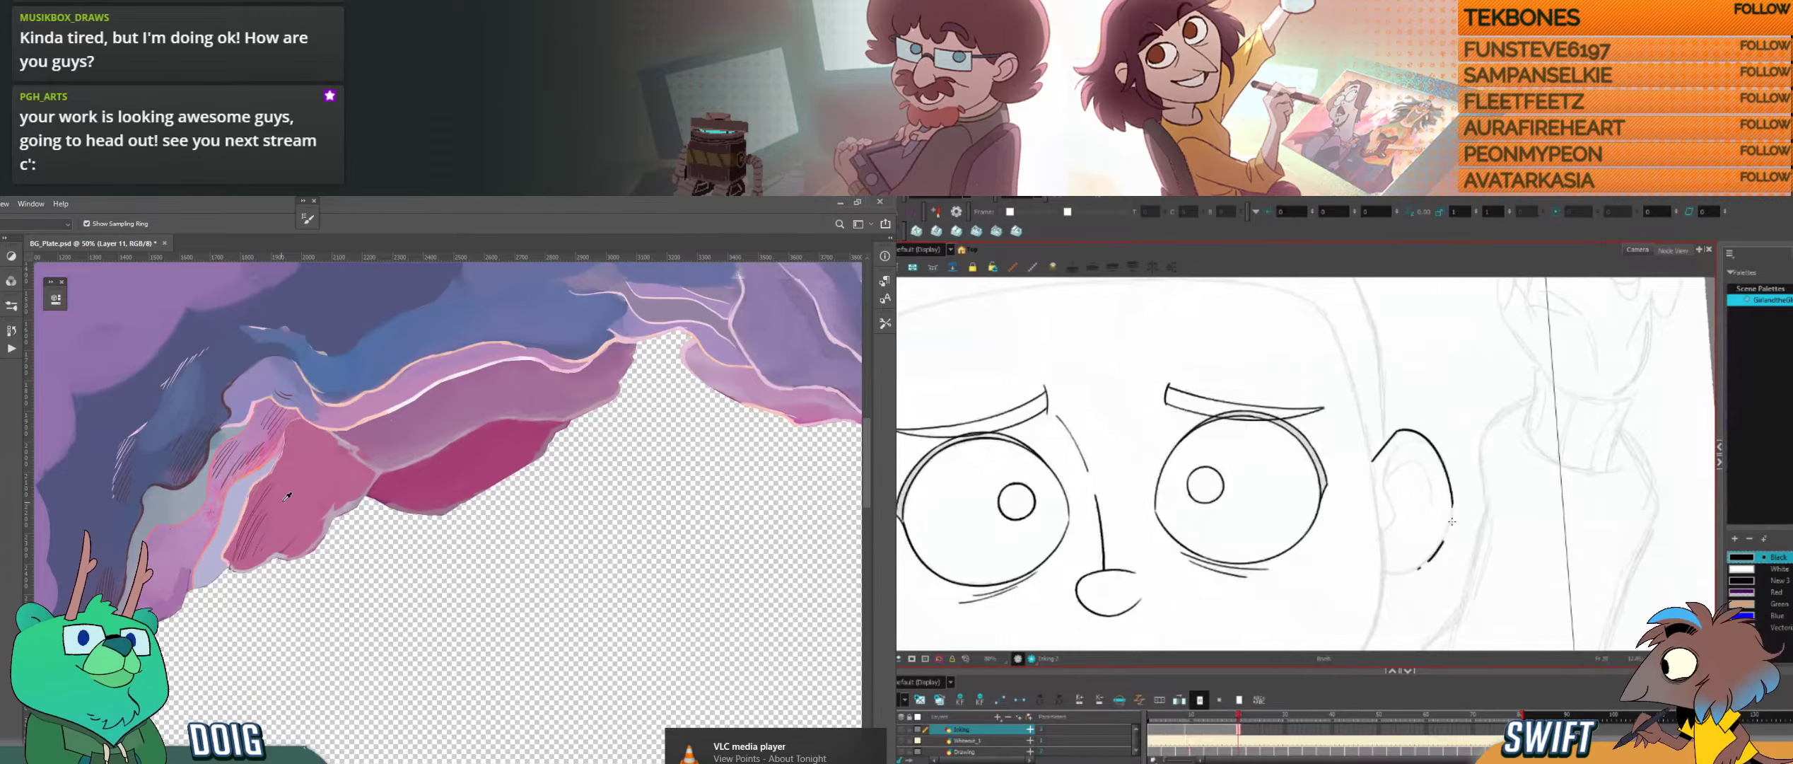
key(ctrl+plus)
key(b)
Step: Ink the ear's lower outer curve, and paint a pale rim along the magenta patch's lower edge in Photoshop
key(ctrl+z)
mouse_move(1418, 568)
mouse_down()
mouse_move(1453, 495)
mouse_move(1451, 533)
mouse_up()
key(ctrl+z)
drag(461, 503, 491, 482)
drag(1450, 533, 1440, 548)
drag(492, 482, 555, 445)
drag(1439, 547, 1418, 569)
drag(555, 445, 573, 431)
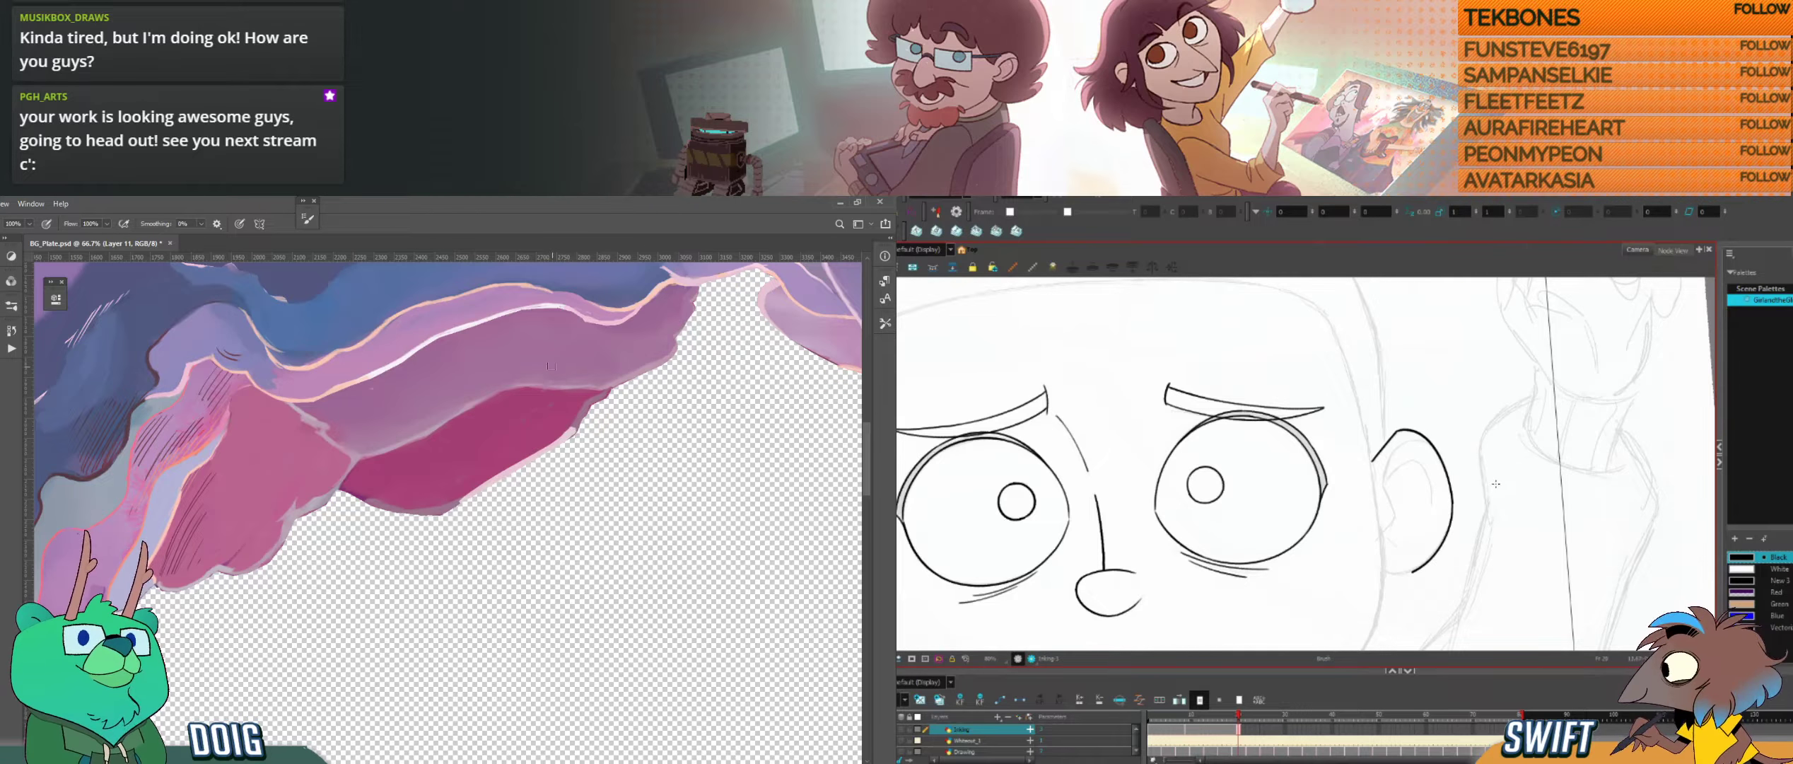
Step: Select the ear's lower outer stroke for adjustment, and extend the painted rim up the magenta patch's outer end
key(comma)
key(period)
key(alt+s)
click(1445, 543)
drag(569, 435, 623, 375)
key(f)
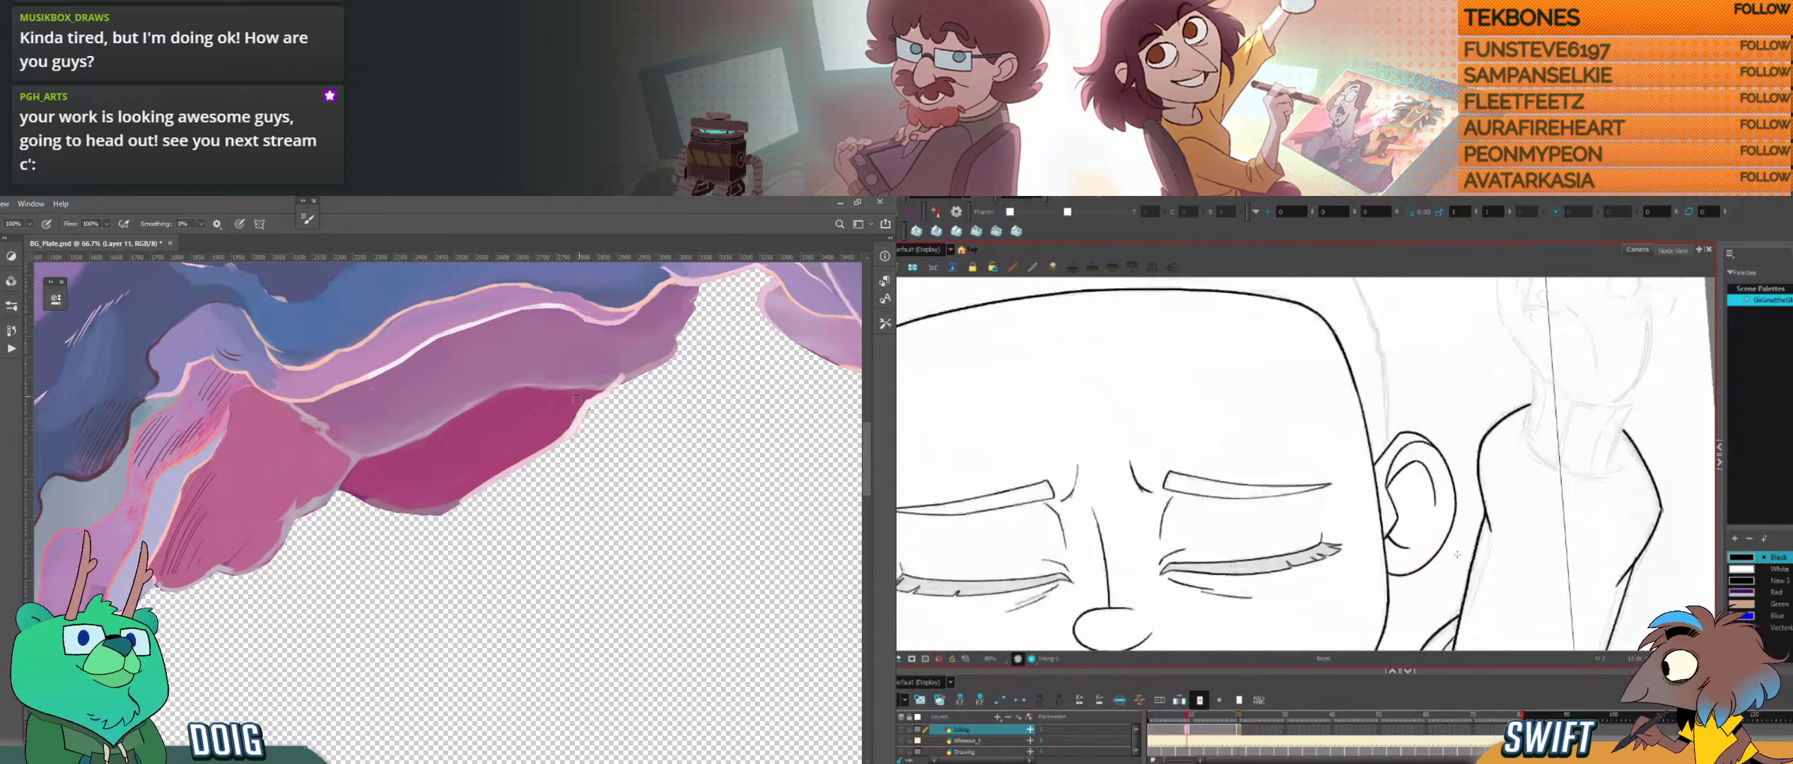
key(g)
Step: Ink the earlobe end joining the cheek in a rotated view, redoing the first attempt, and touch up the magenta patch's lower rim
mouse_move(1423, 561)
mouse_down()
mouse_move(1358, 611)
mouse_move(1271, 621)
mouse_move(1300, 546)
mouse_up()
key(f)
key(g)
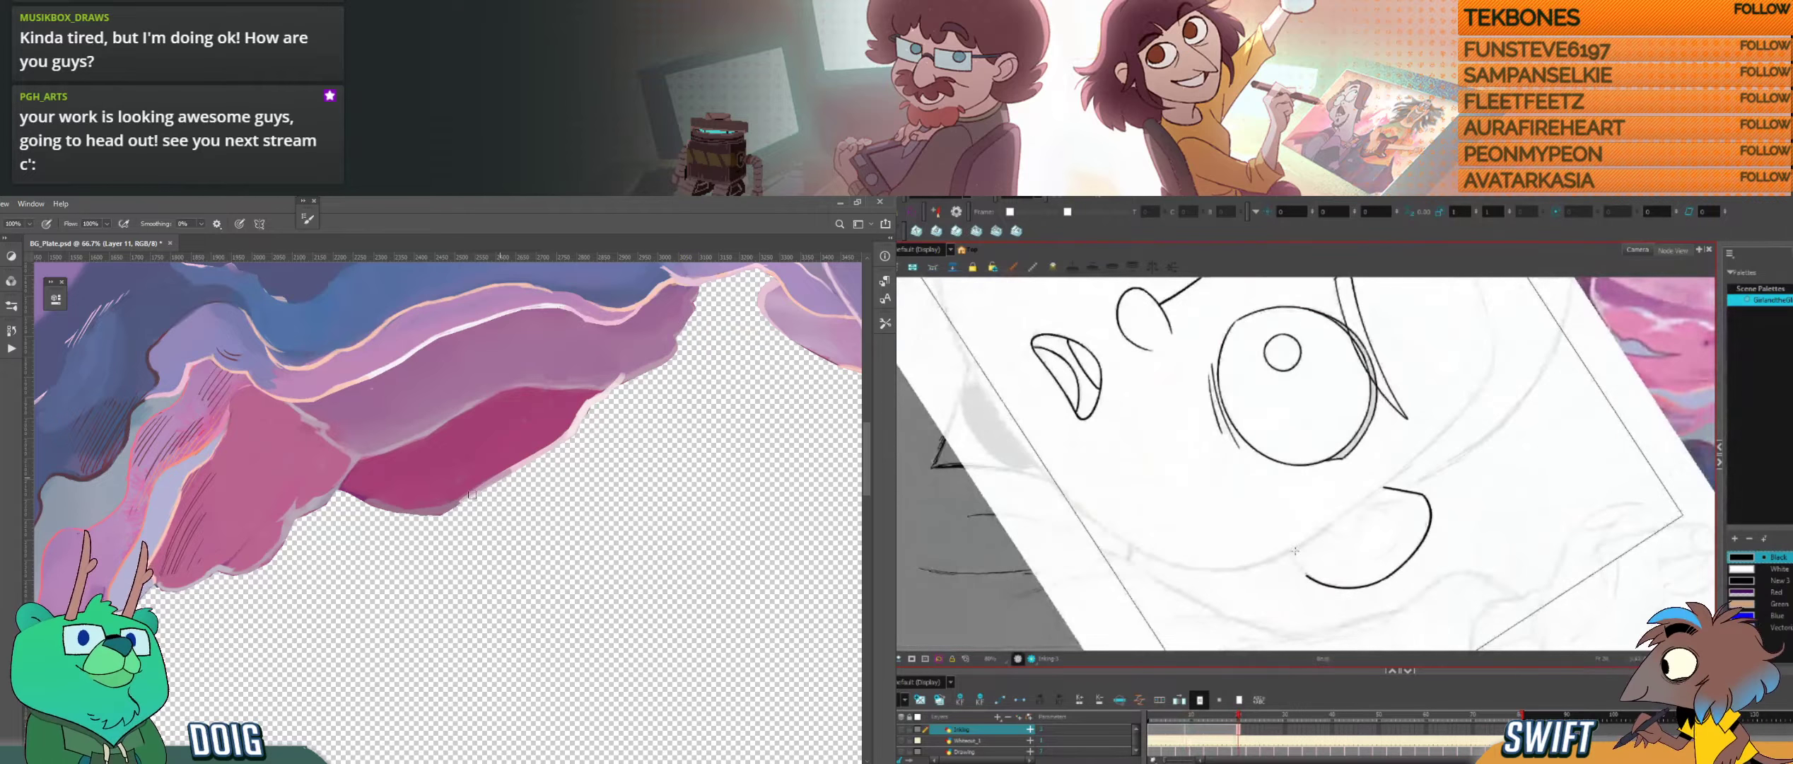
key(f)
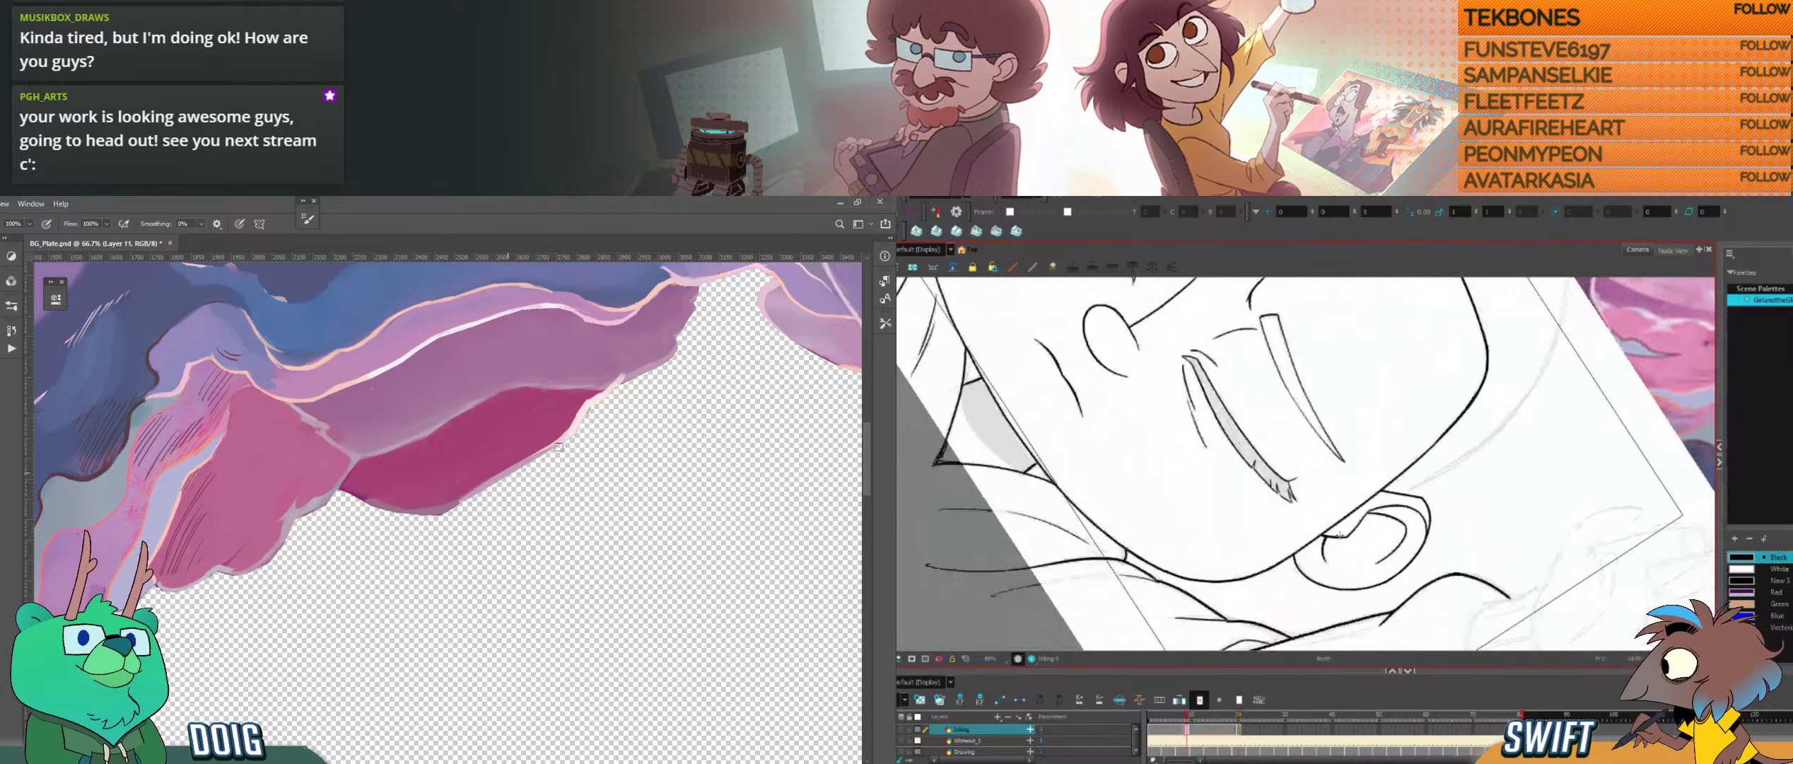
key(g)
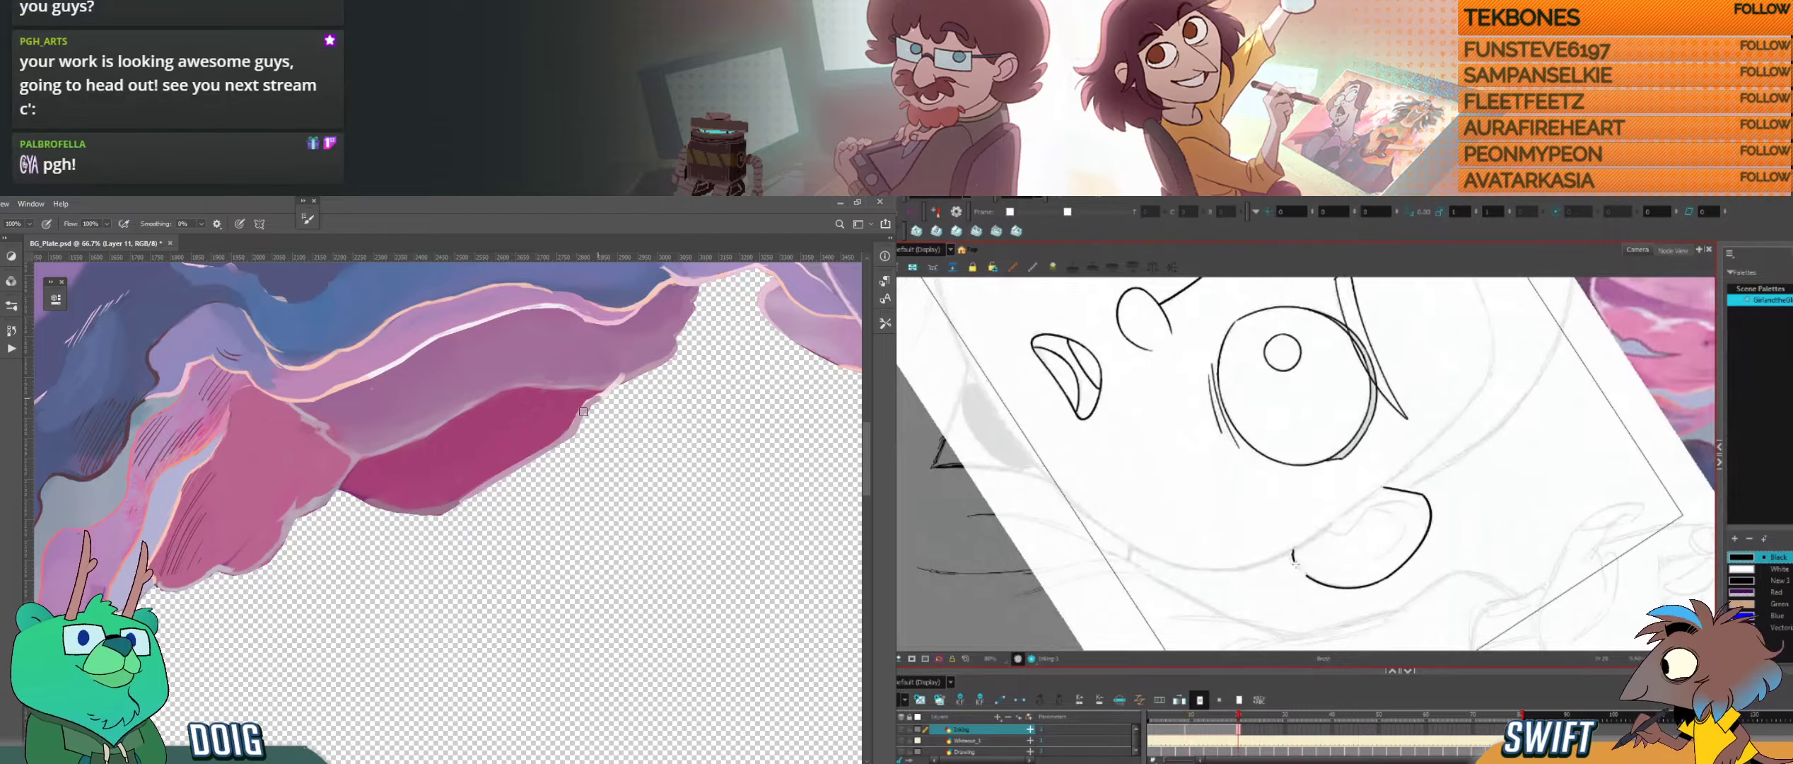
key(ctrl+z)
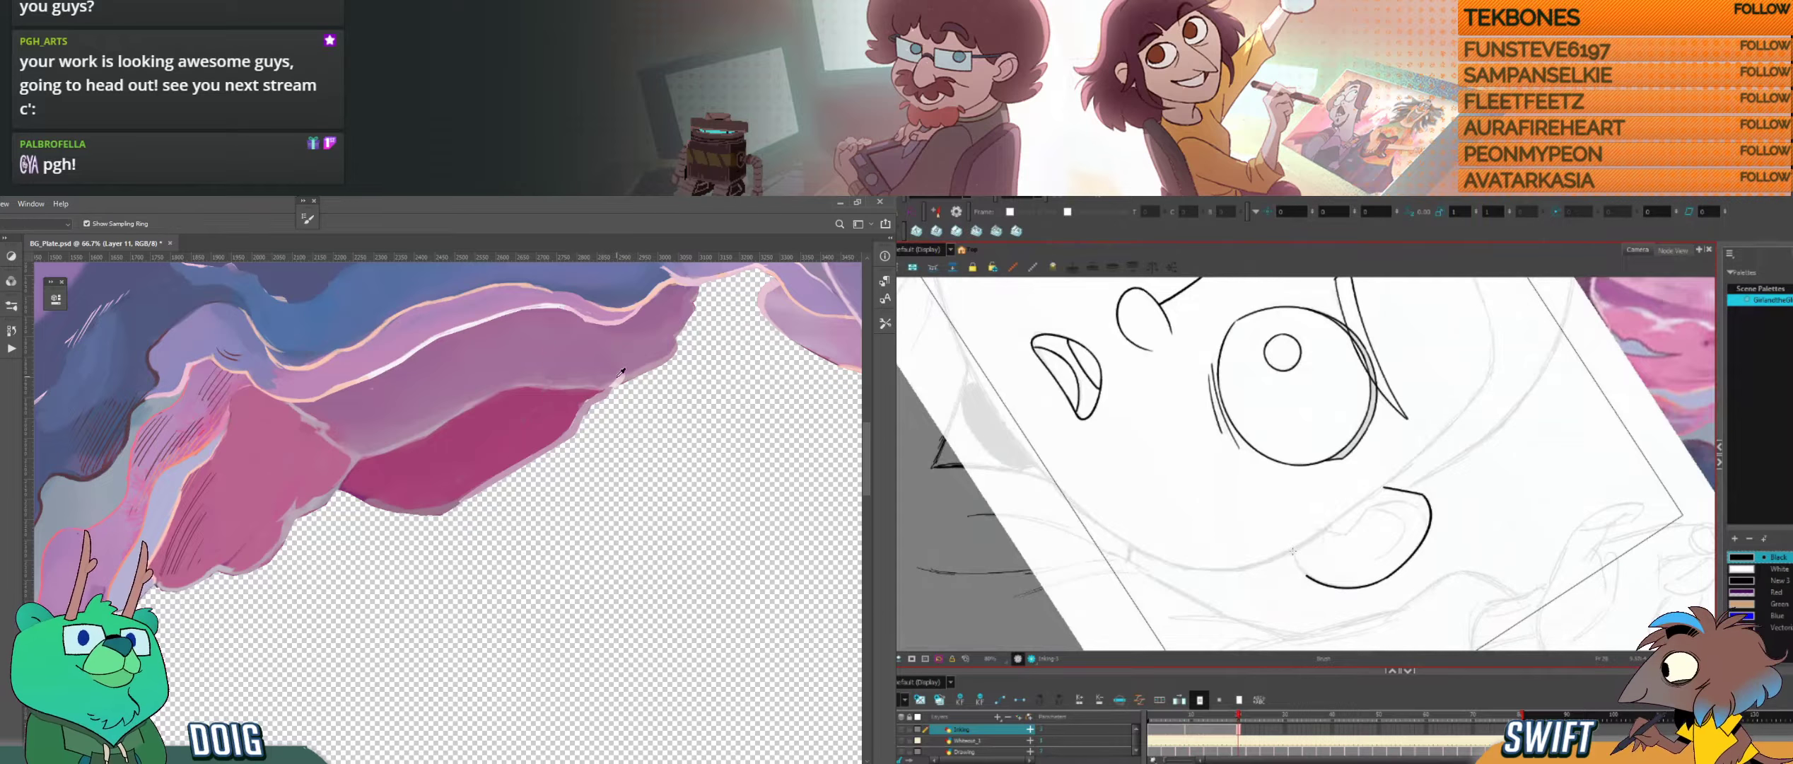
drag(1294, 550, 1317, 582)
drag(343, 494, 363, 503)
drag(1379, 609, 1502, 487)
Step: Ink the upper part of the ear's inner fold, compare it with the closed-eyed drawing, and sample the pink patch's edge colour
key(f)
alt+click(295, 528)
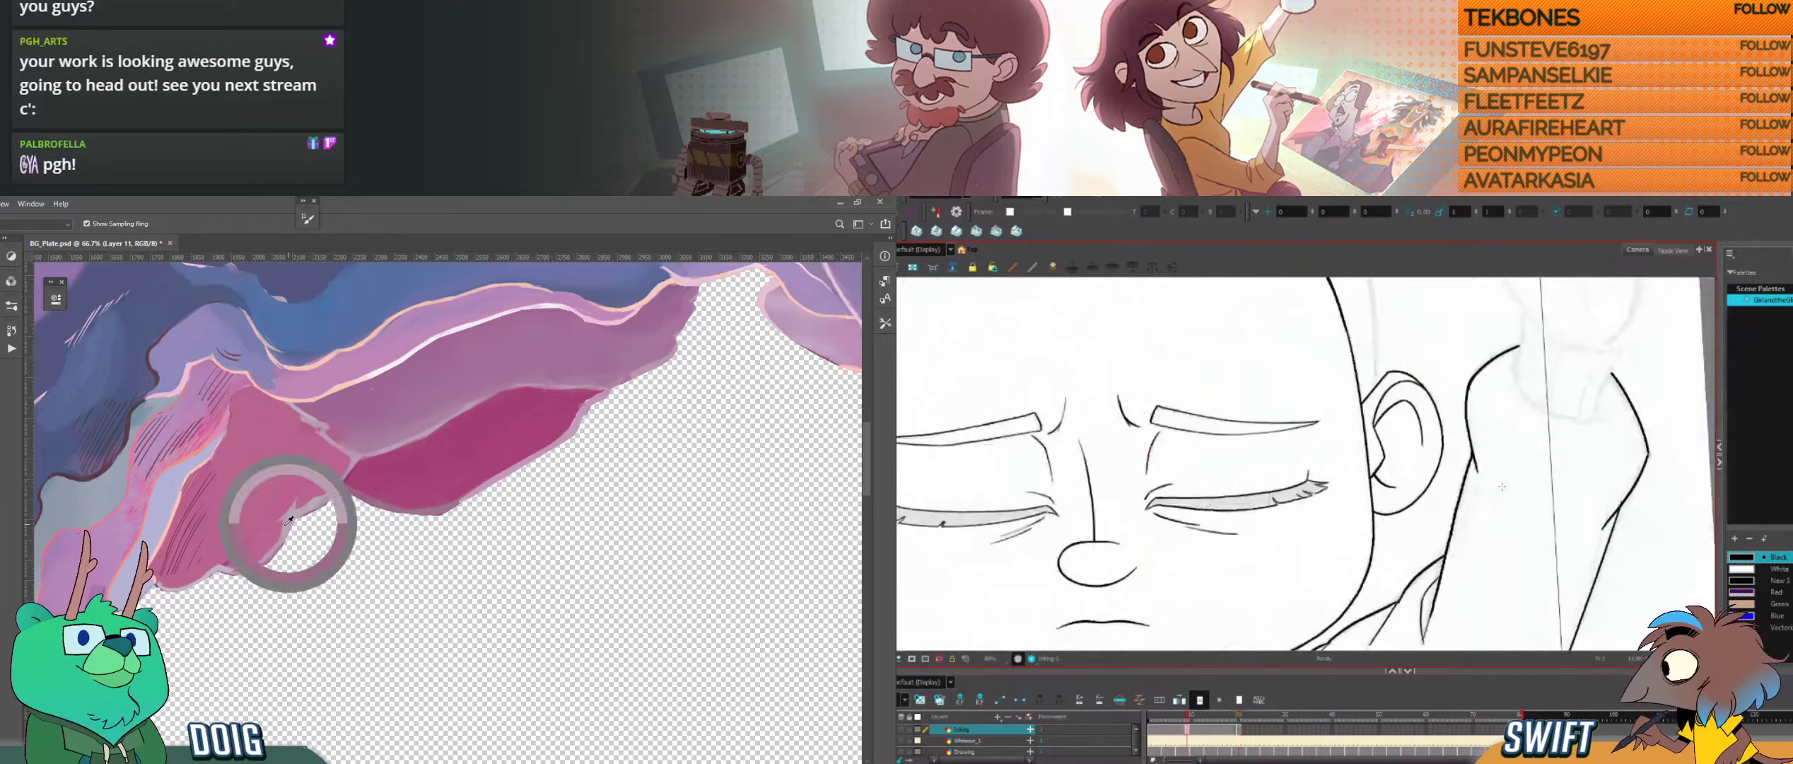
key(g)
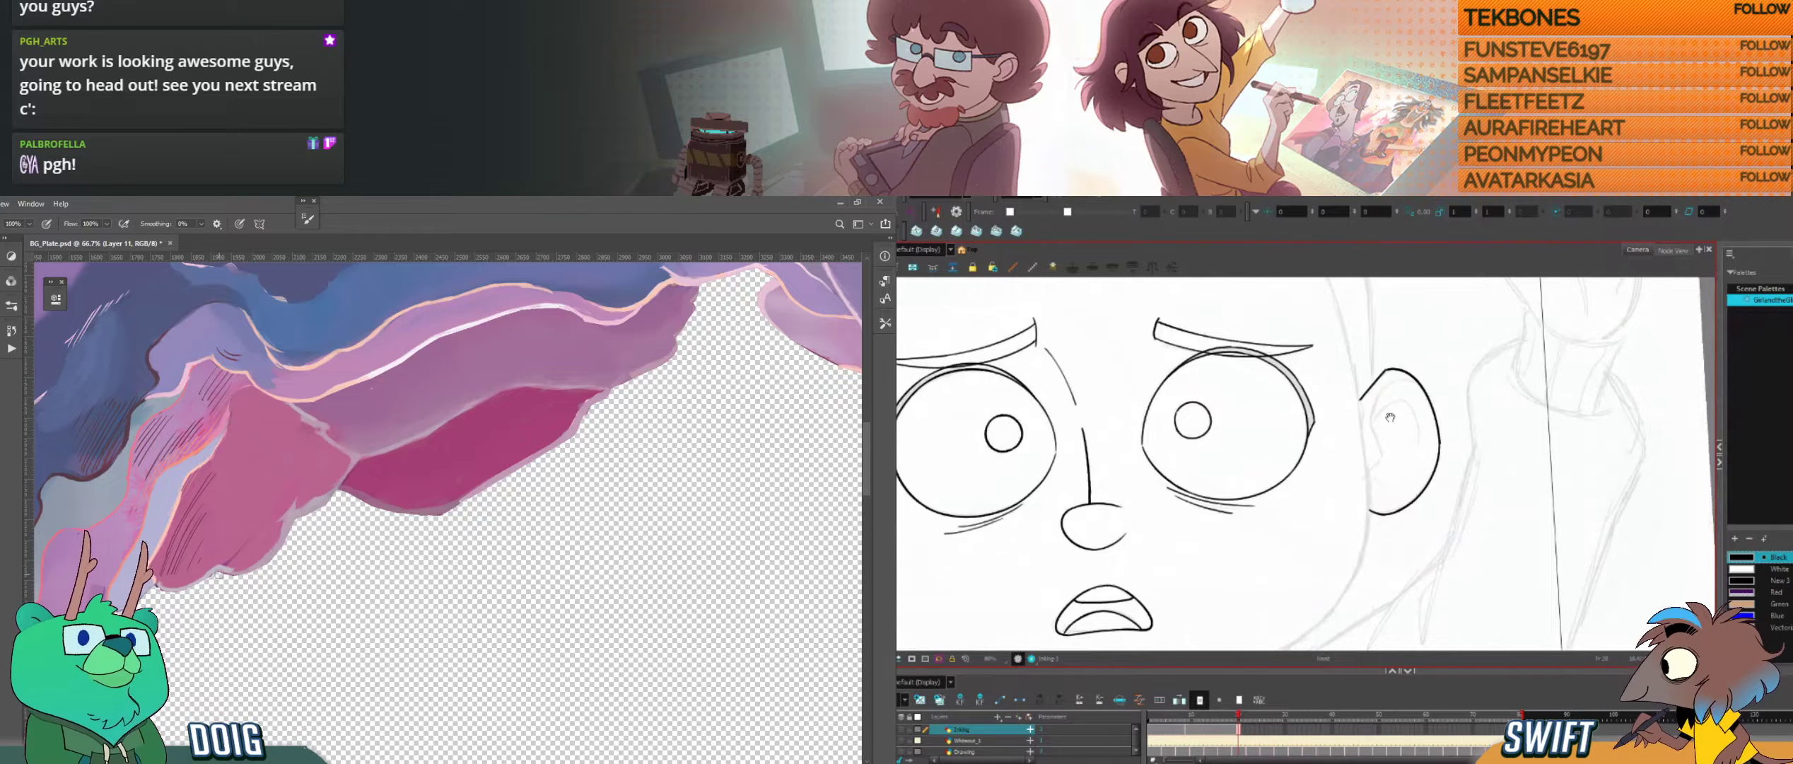
mouse_move(1390, 418)
mouse_down()
mouse_move(1405, 478)
mouse_move(1411, 437)
mouse_up()
key(f)
key(g)
key(f)
key(g)
key(f)
key(g)
key(f)
key(g)
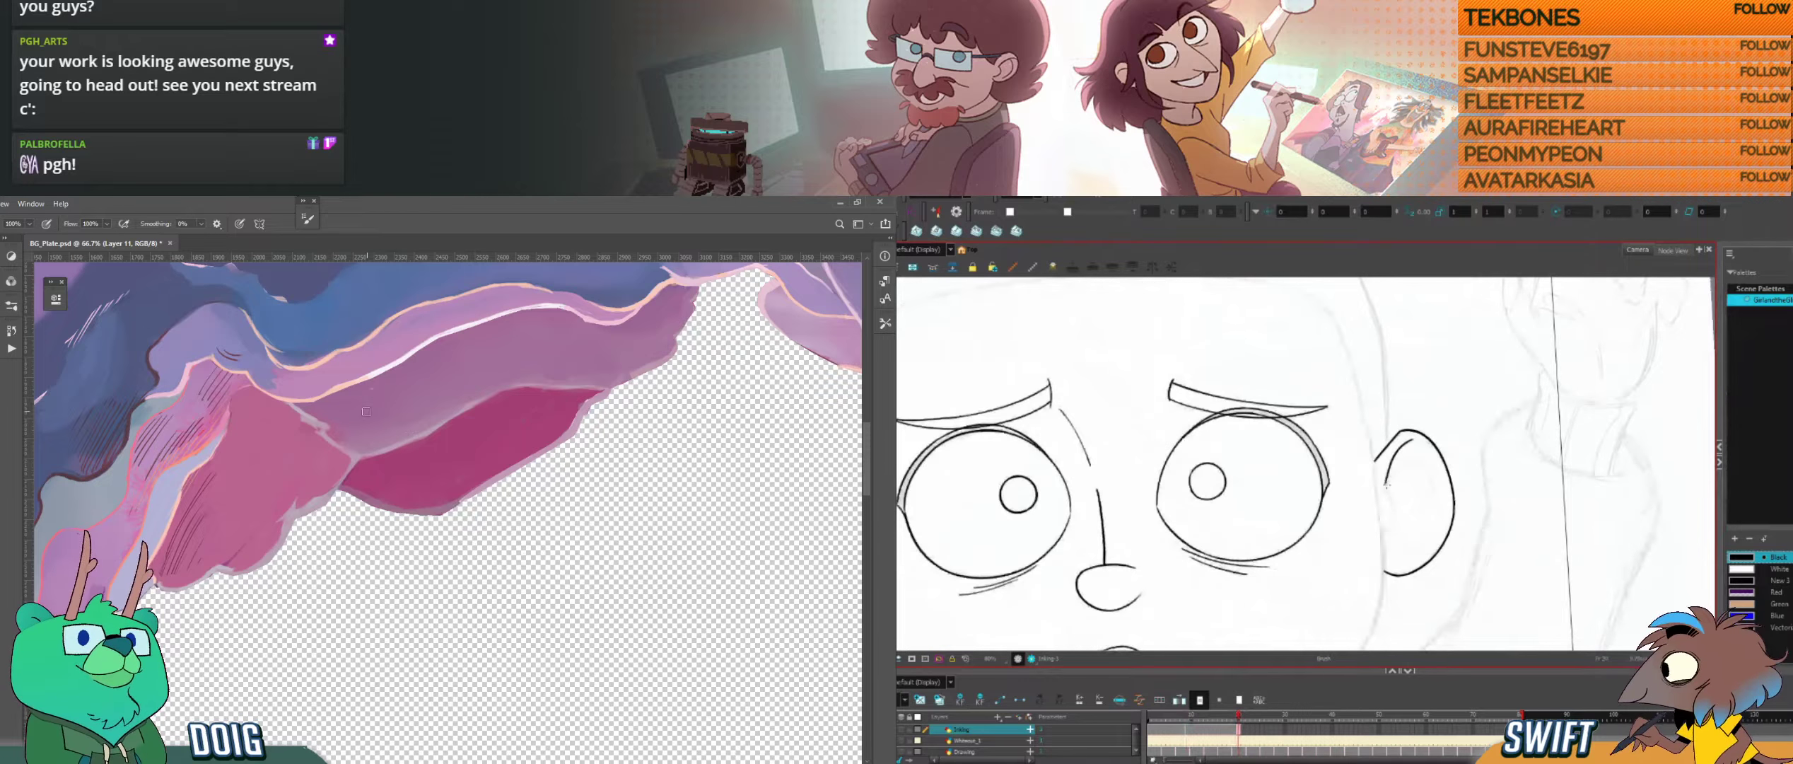
Step: Continue the ear's inner fold downward with a short stroke and compare it with the closed-eyed drawing
drag(1386, 483, 1395, 519)
alt+click(308, 447)
key(f)
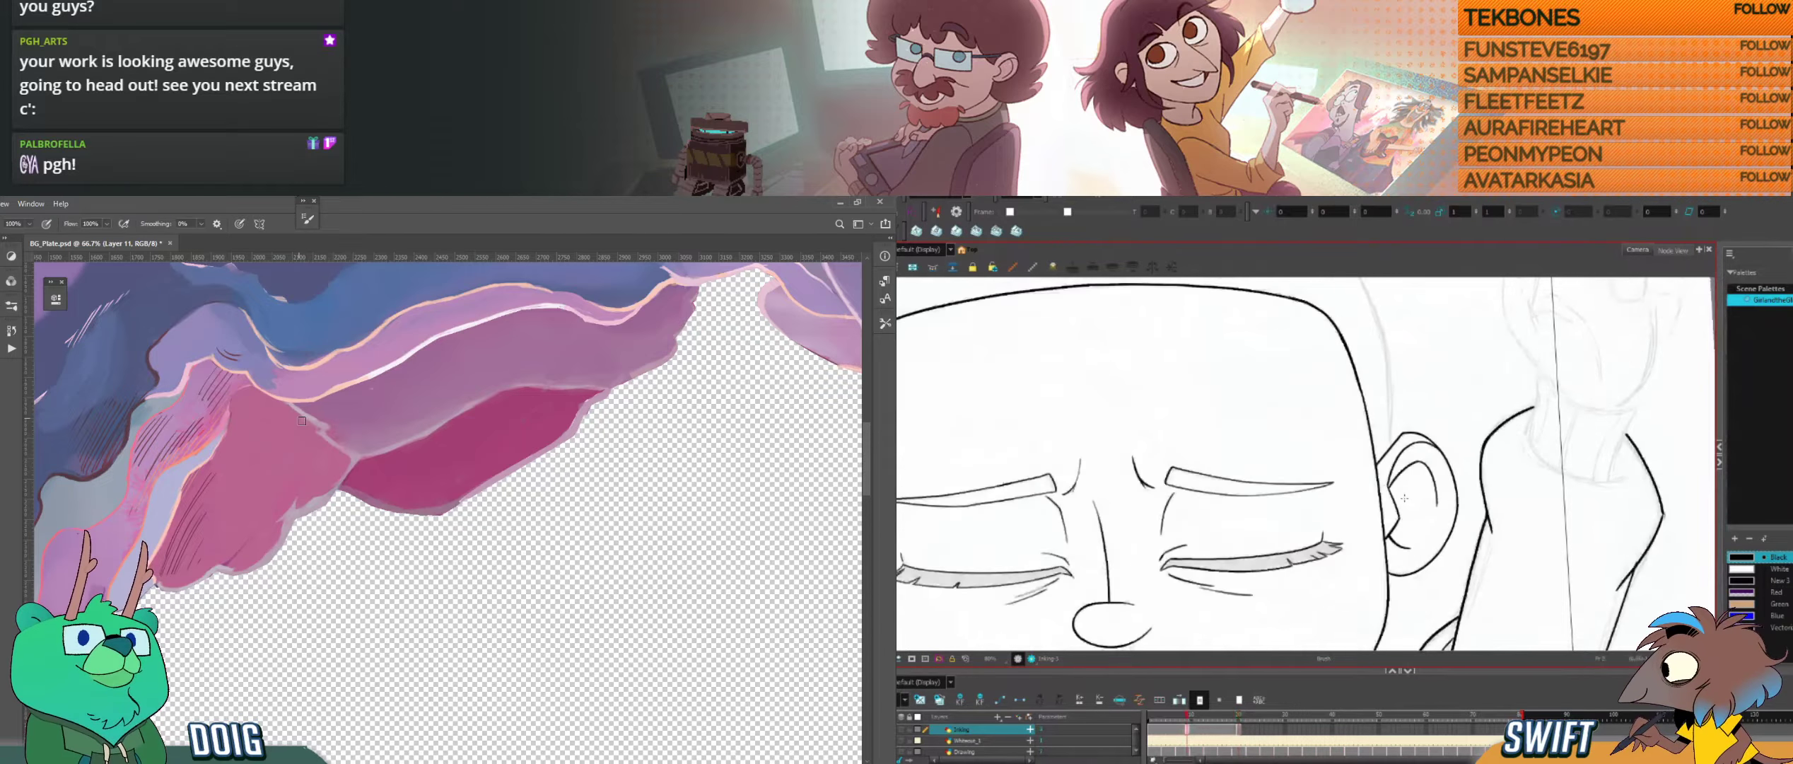
key(g)
key(f)
key(g)
key(f)
key(g)
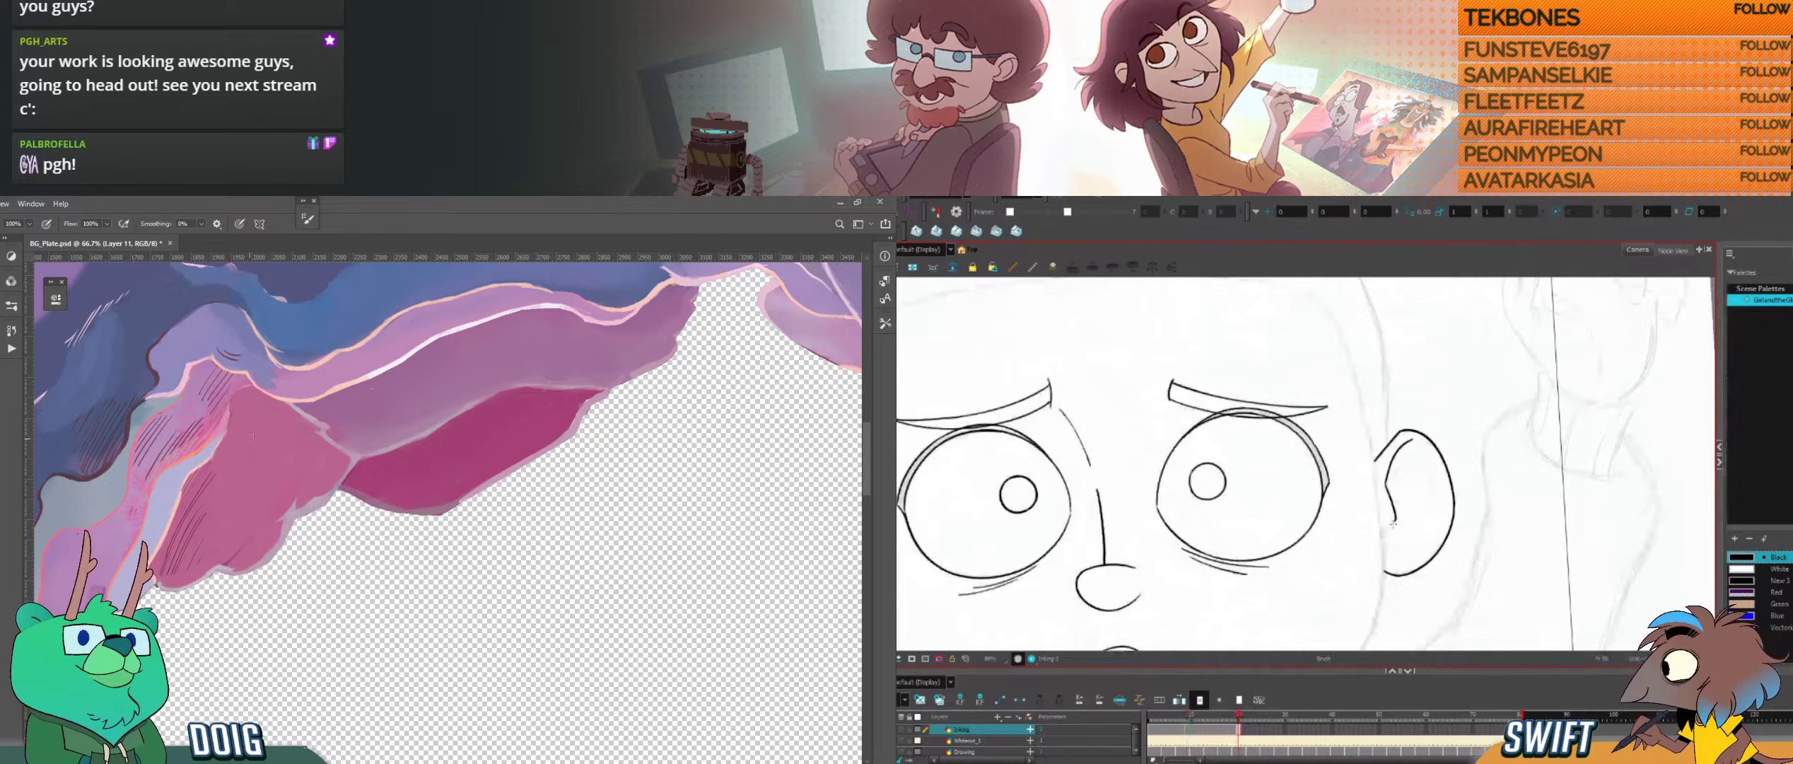
key(f)
key(g)
Step: Ink the small hooked stroke ending the inner fold near the cheek, and sample the pale edge above the pink patch
key(ctrl+z)
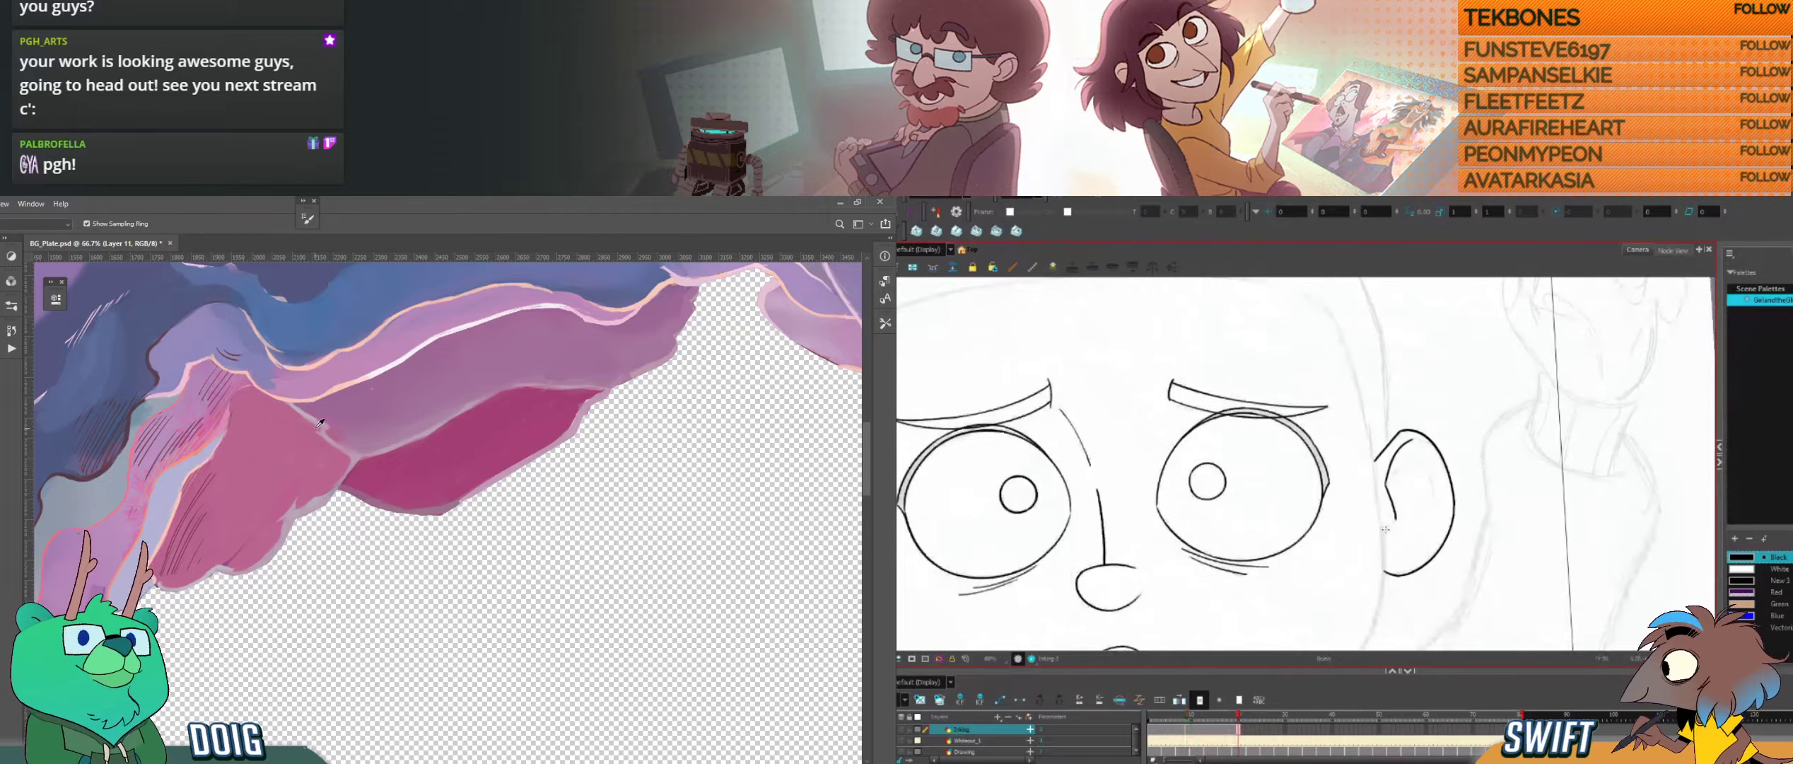
drag(1395, 517, 1384, 535)
alt+click(300, 405)
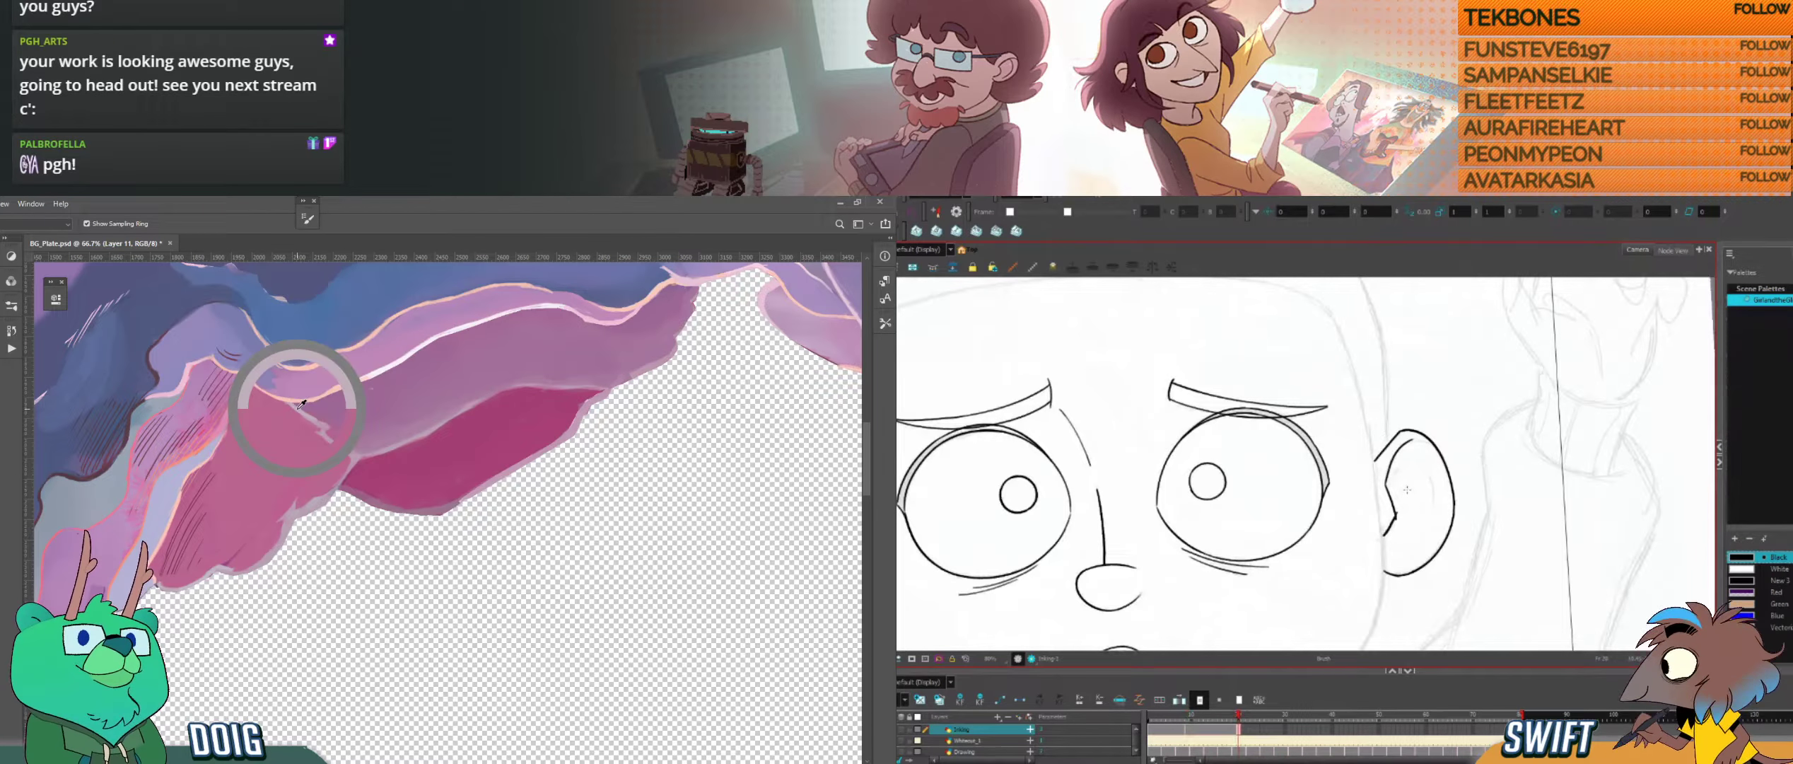
key(f)
key(g)
drag(1402, 502, 1398, 517)
key(f)
key(g)
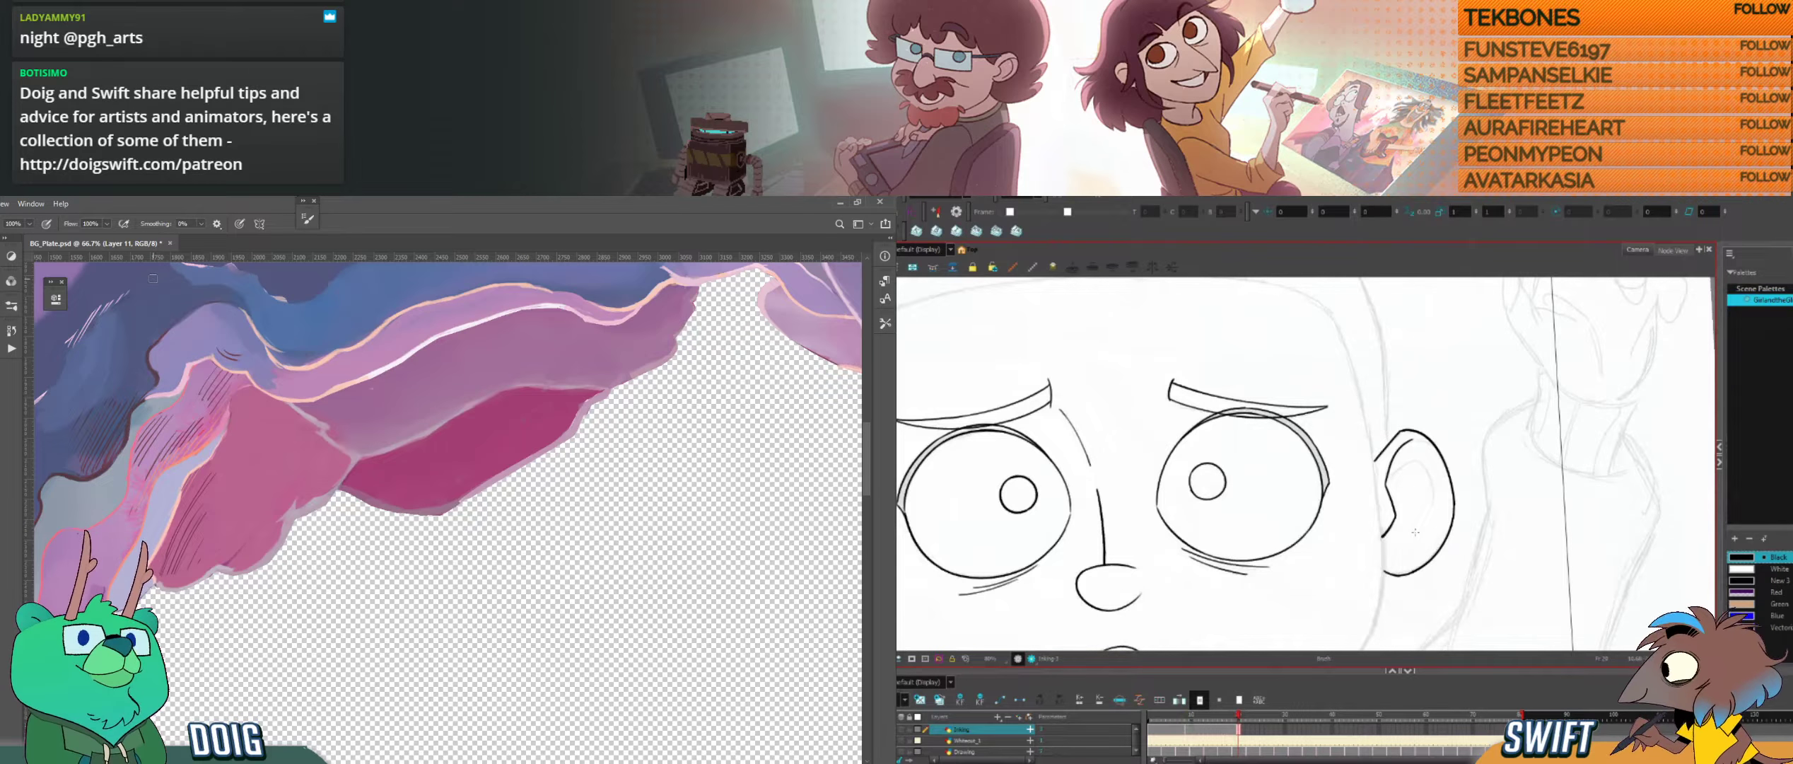
Step: Compare the ear with the closed-eyed drawing, and select and adjust the inner fold's upper end
key(f)
key(g)
key(f)
key(g)
key(alt+s)
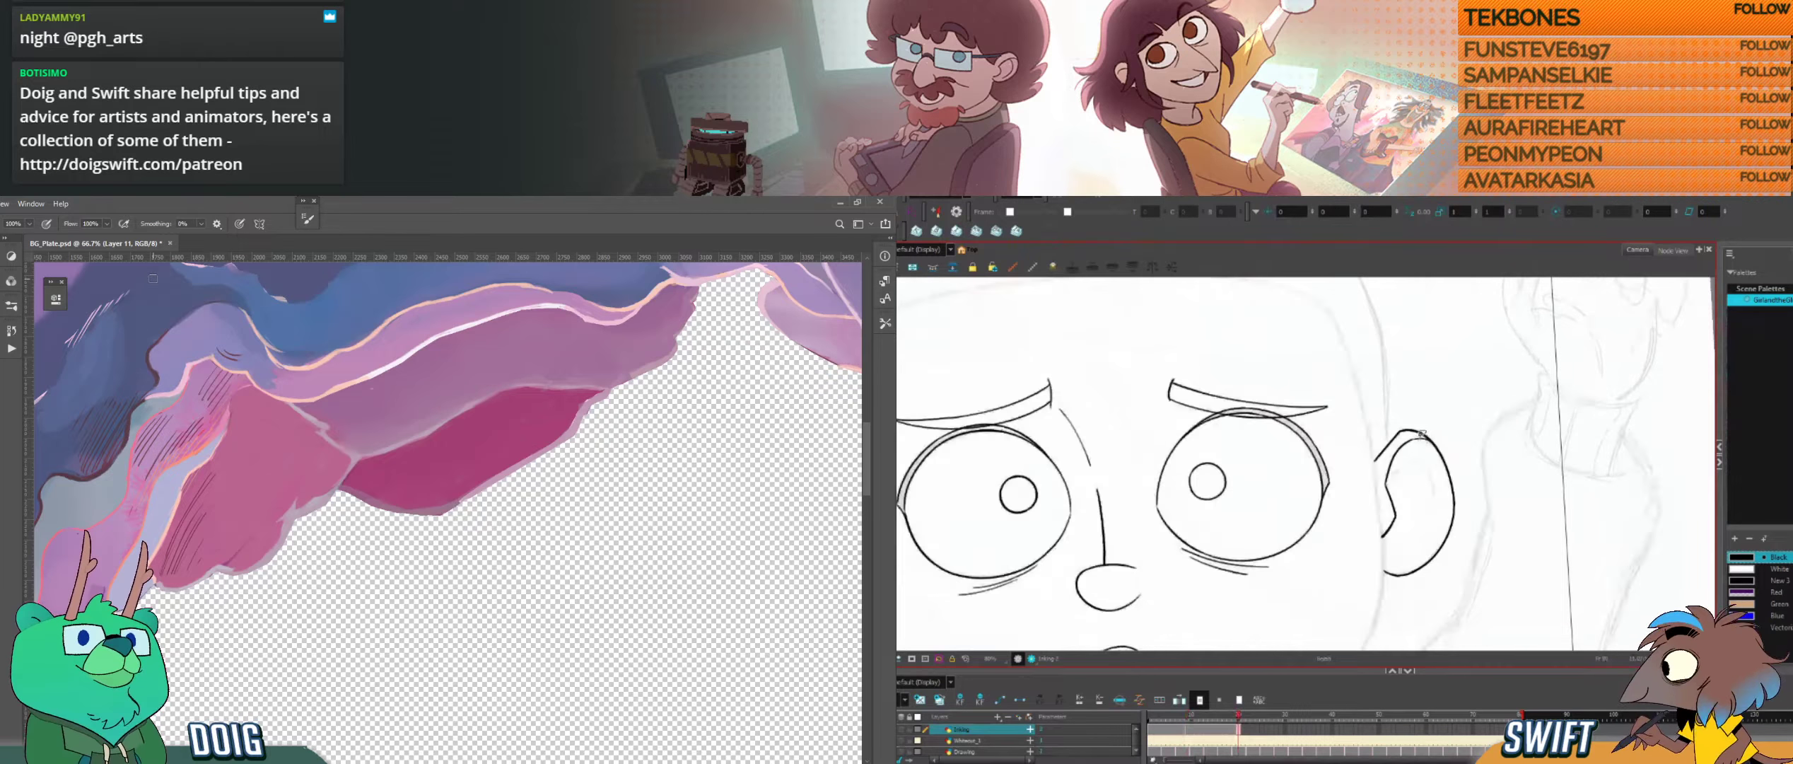
click(1424, 439)
drag(1442, 430, 1447, 431)
key(alt+b)
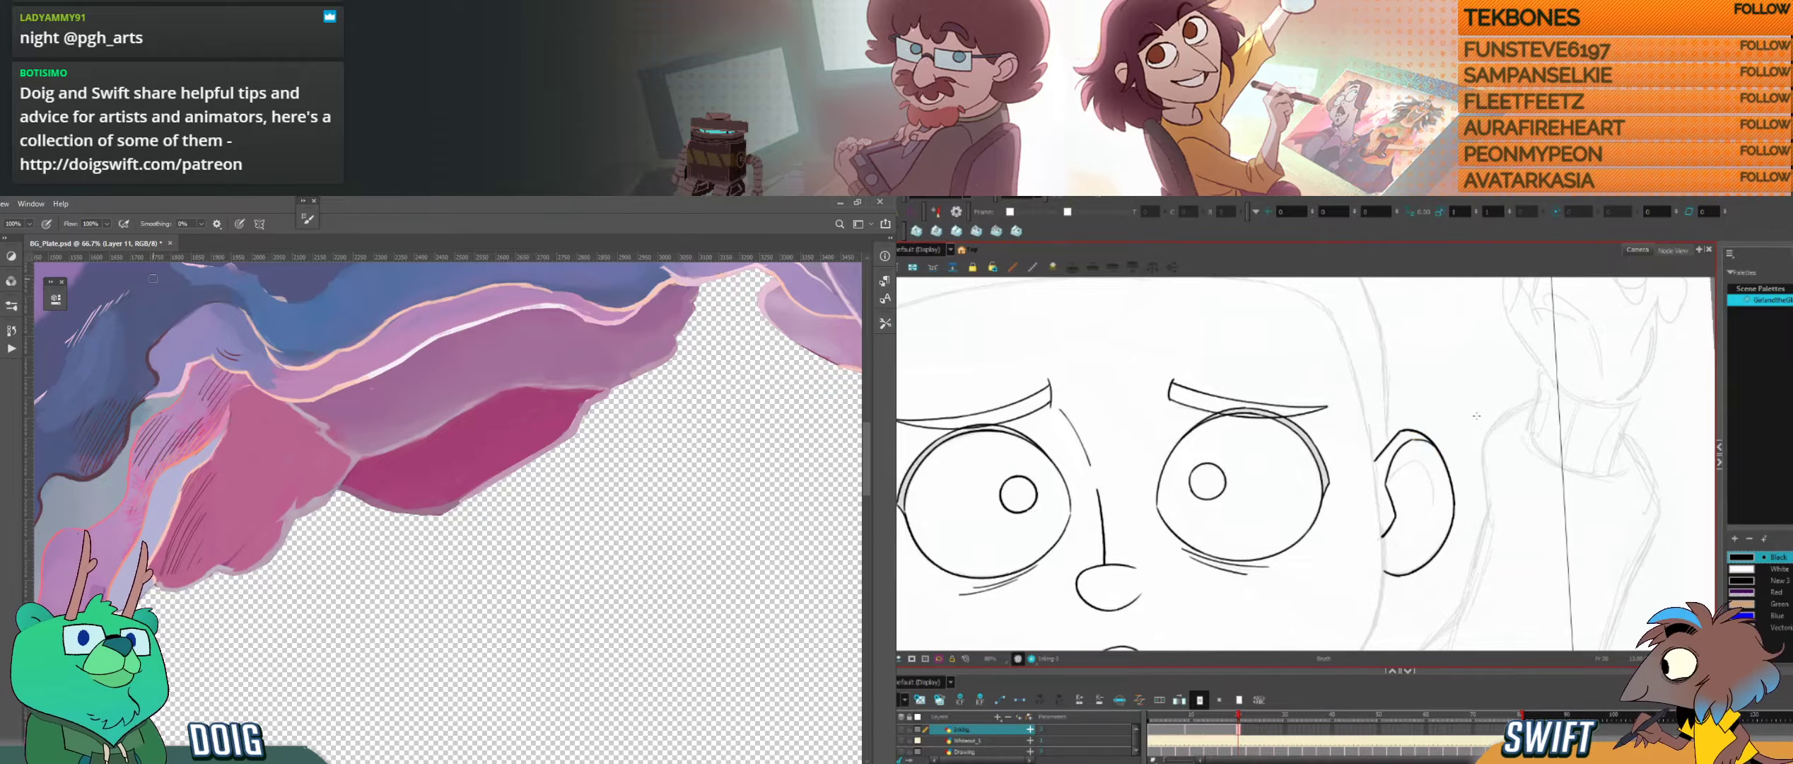
Step: Select the small stroke piece where the inner fold meets the ear's top edge and trim it away
key(alt+b)
key(.)
key(alt+s)
click(1427, 439)
key(alt+b)
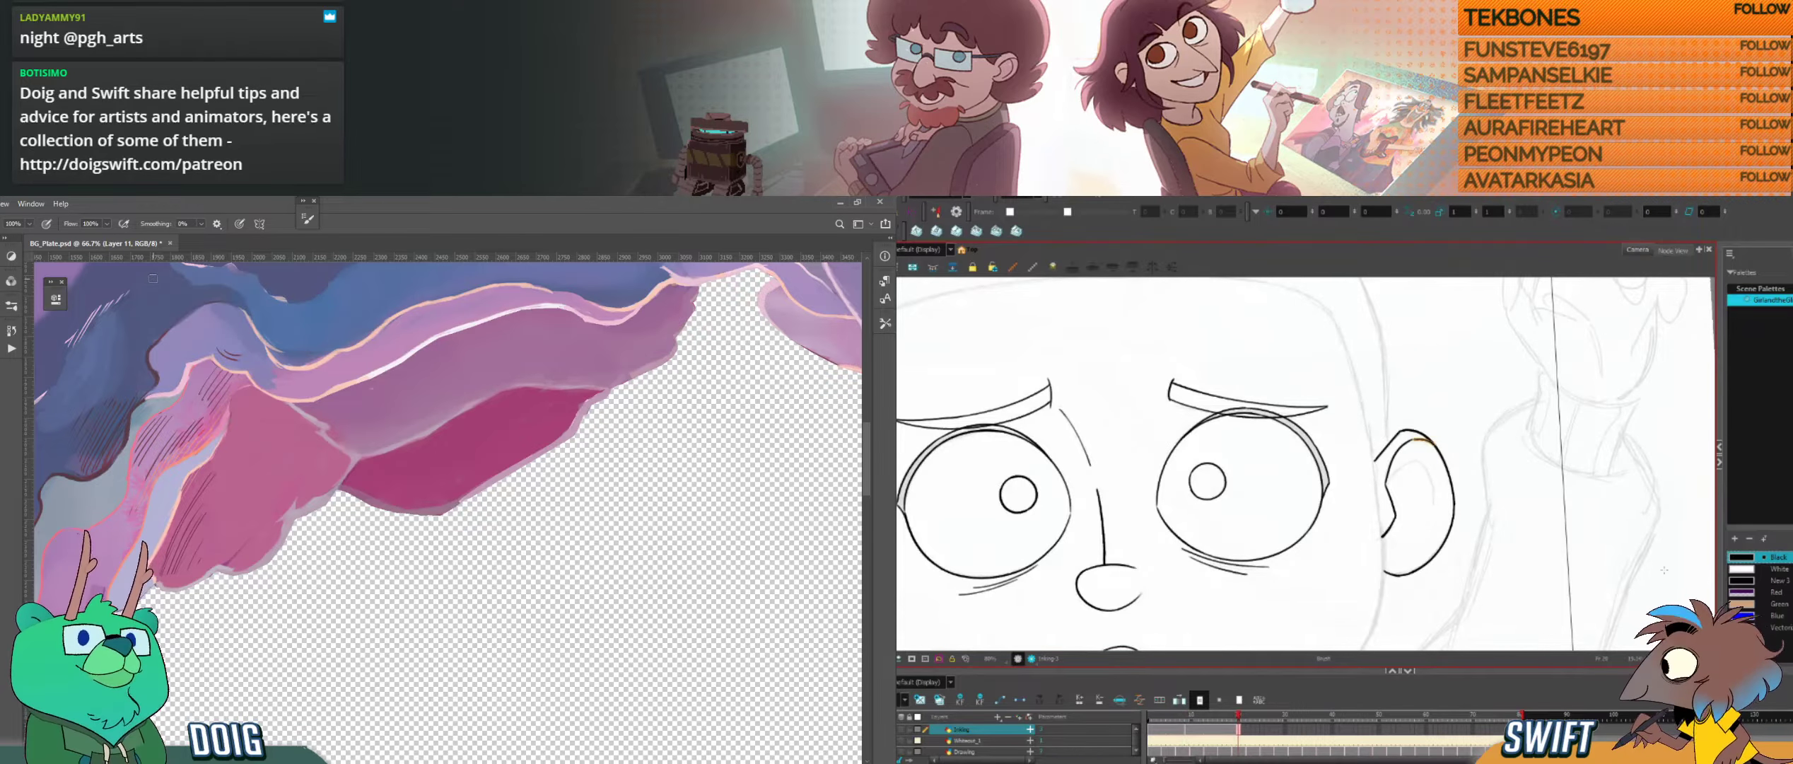
key(.)
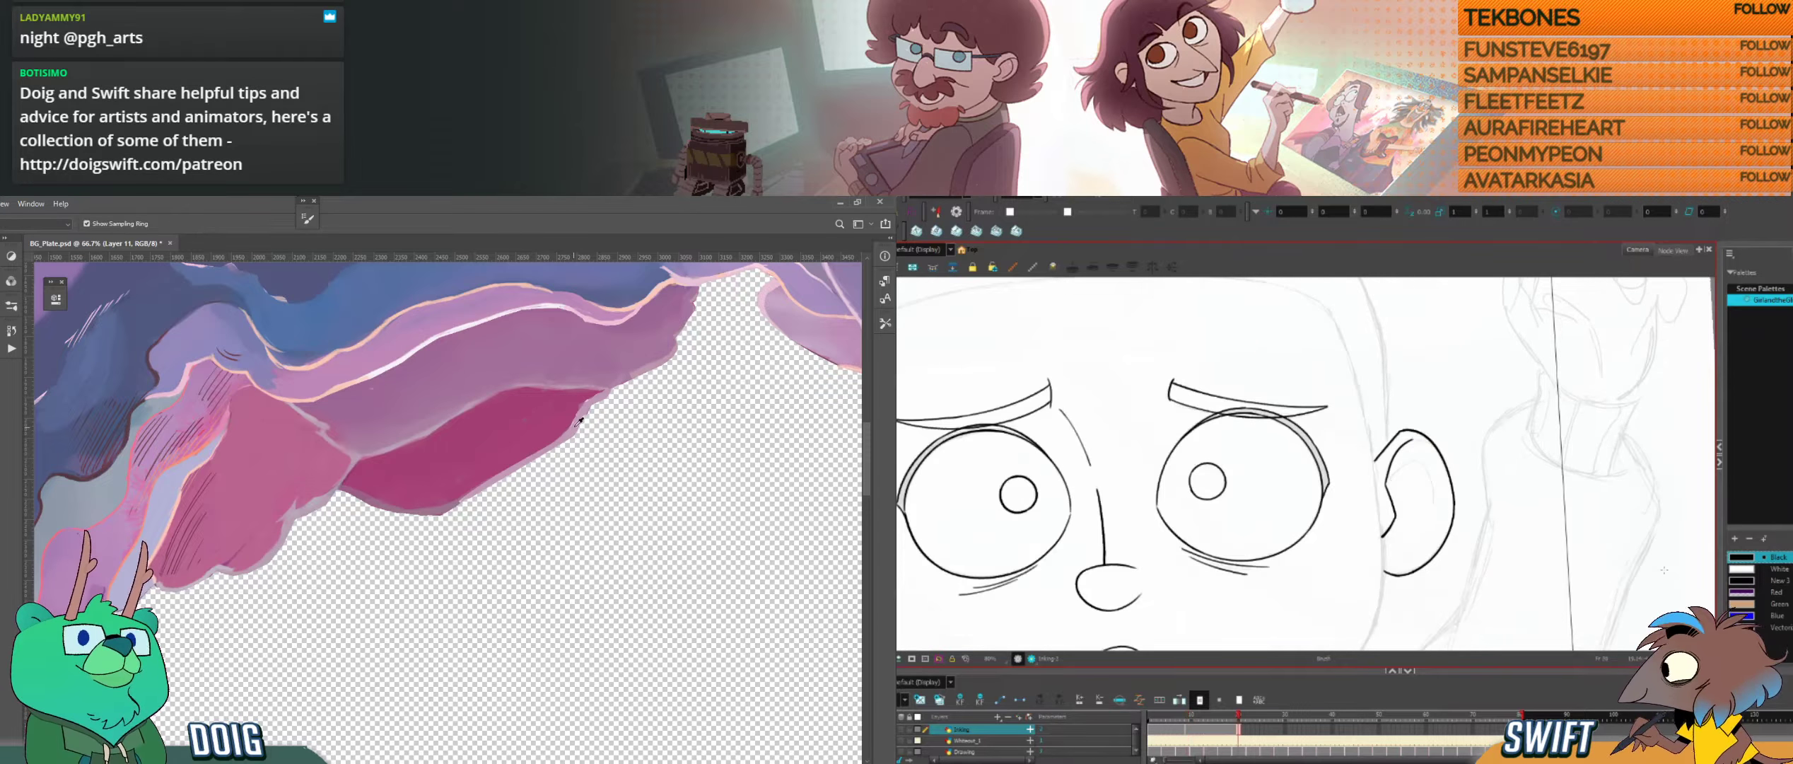
key(.)
key(.)
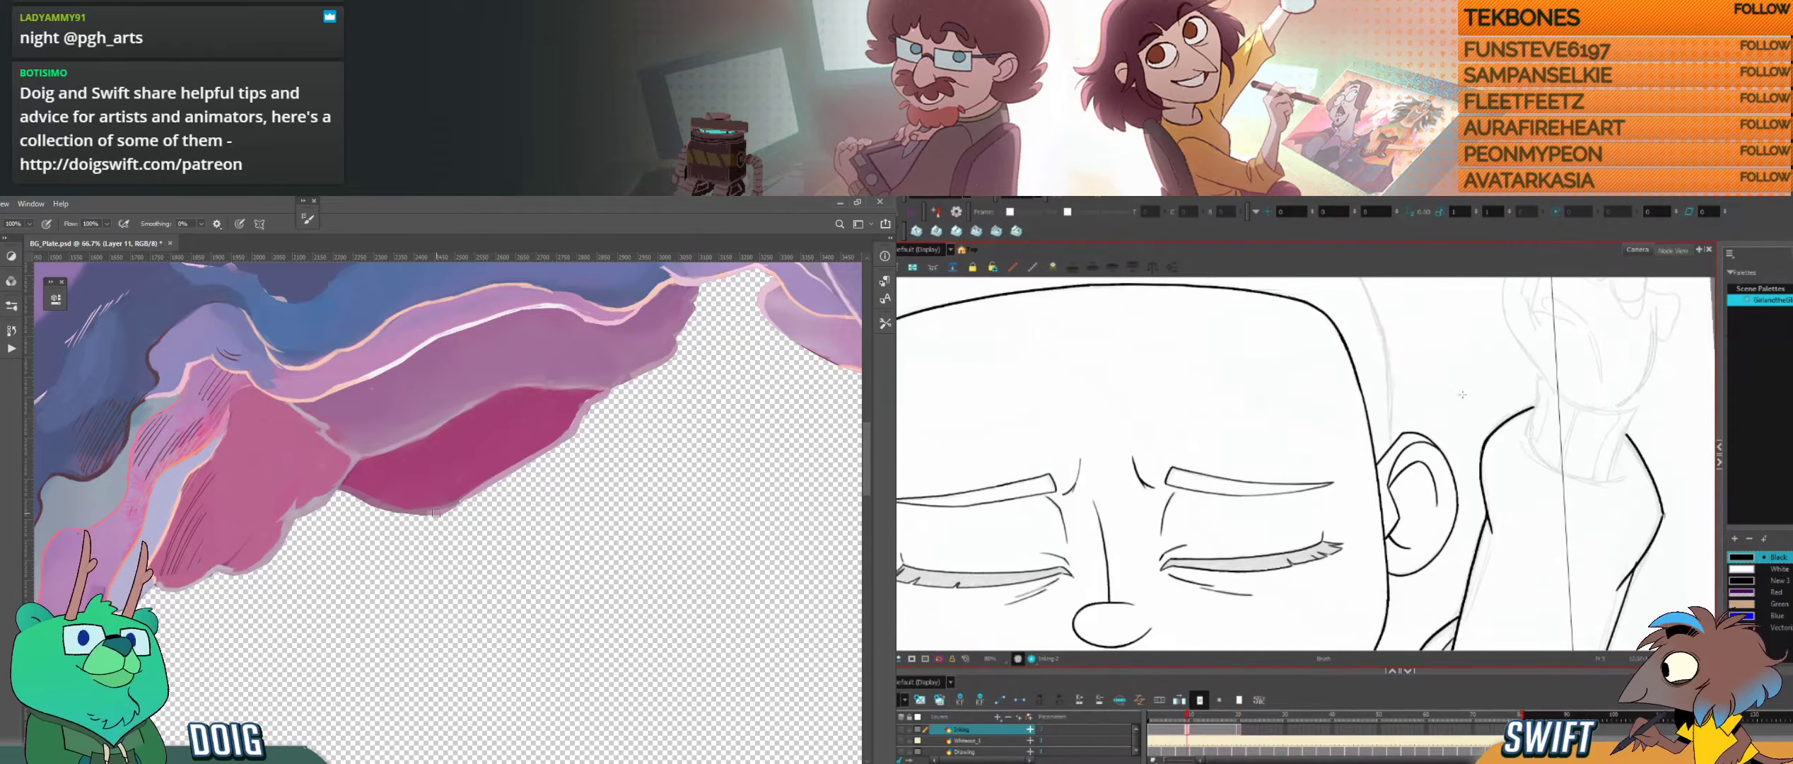
key(.)
Step: Ink the short upper curve of the second fold inside the ear, working in a rotated view
alt+click(390, 512)
drag(1494, 430, 1474, 546)
key(f)
key(g)
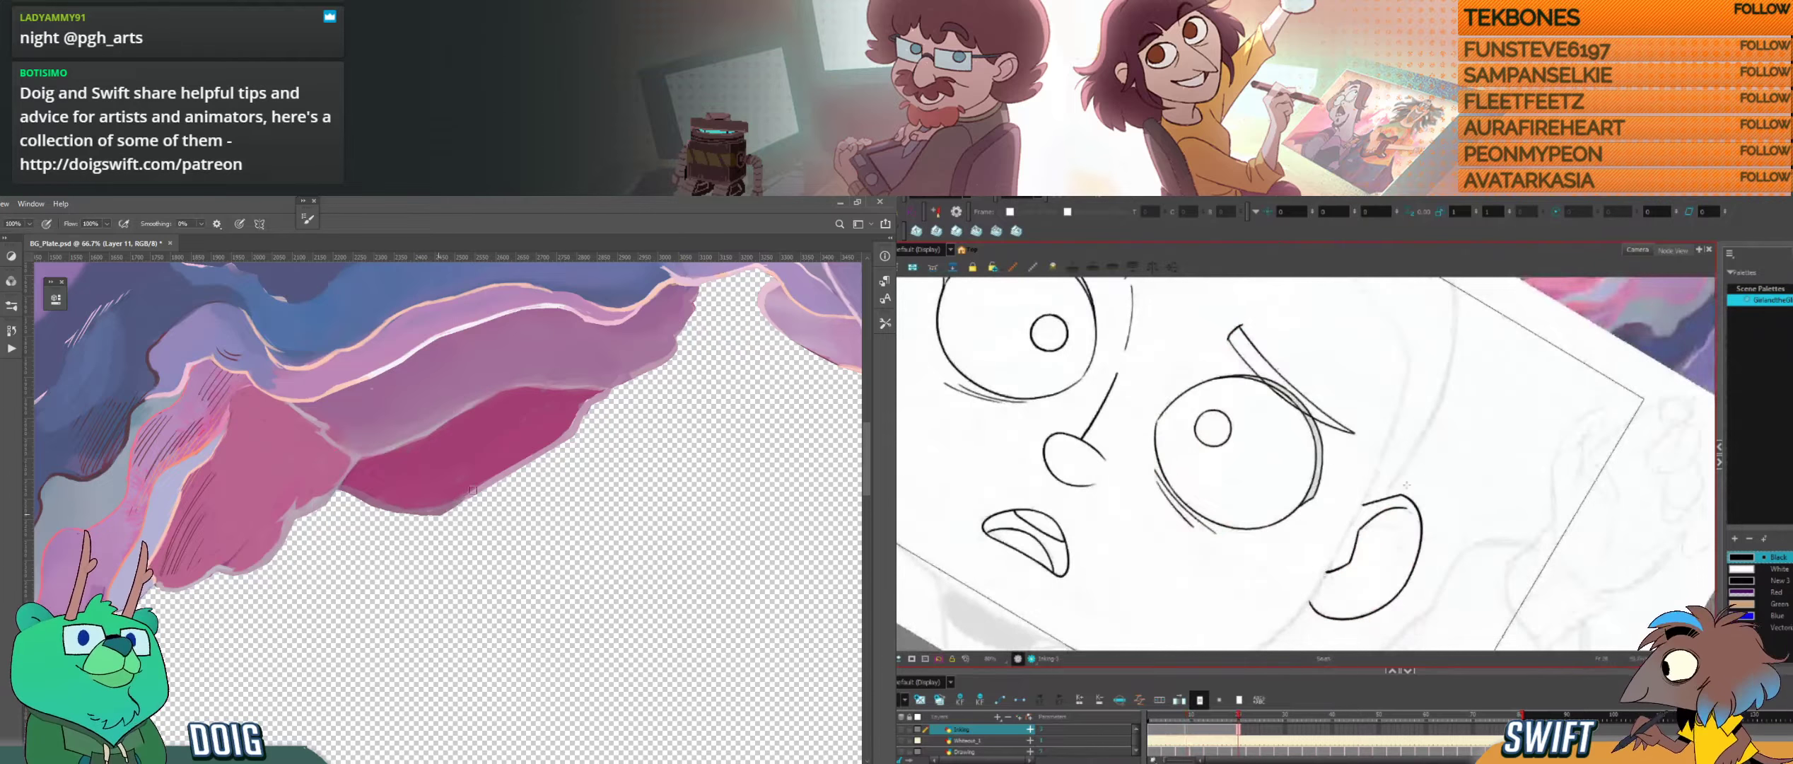
key(f)
key(g)
drag(1400, 507, 1417, 521)
key(b)
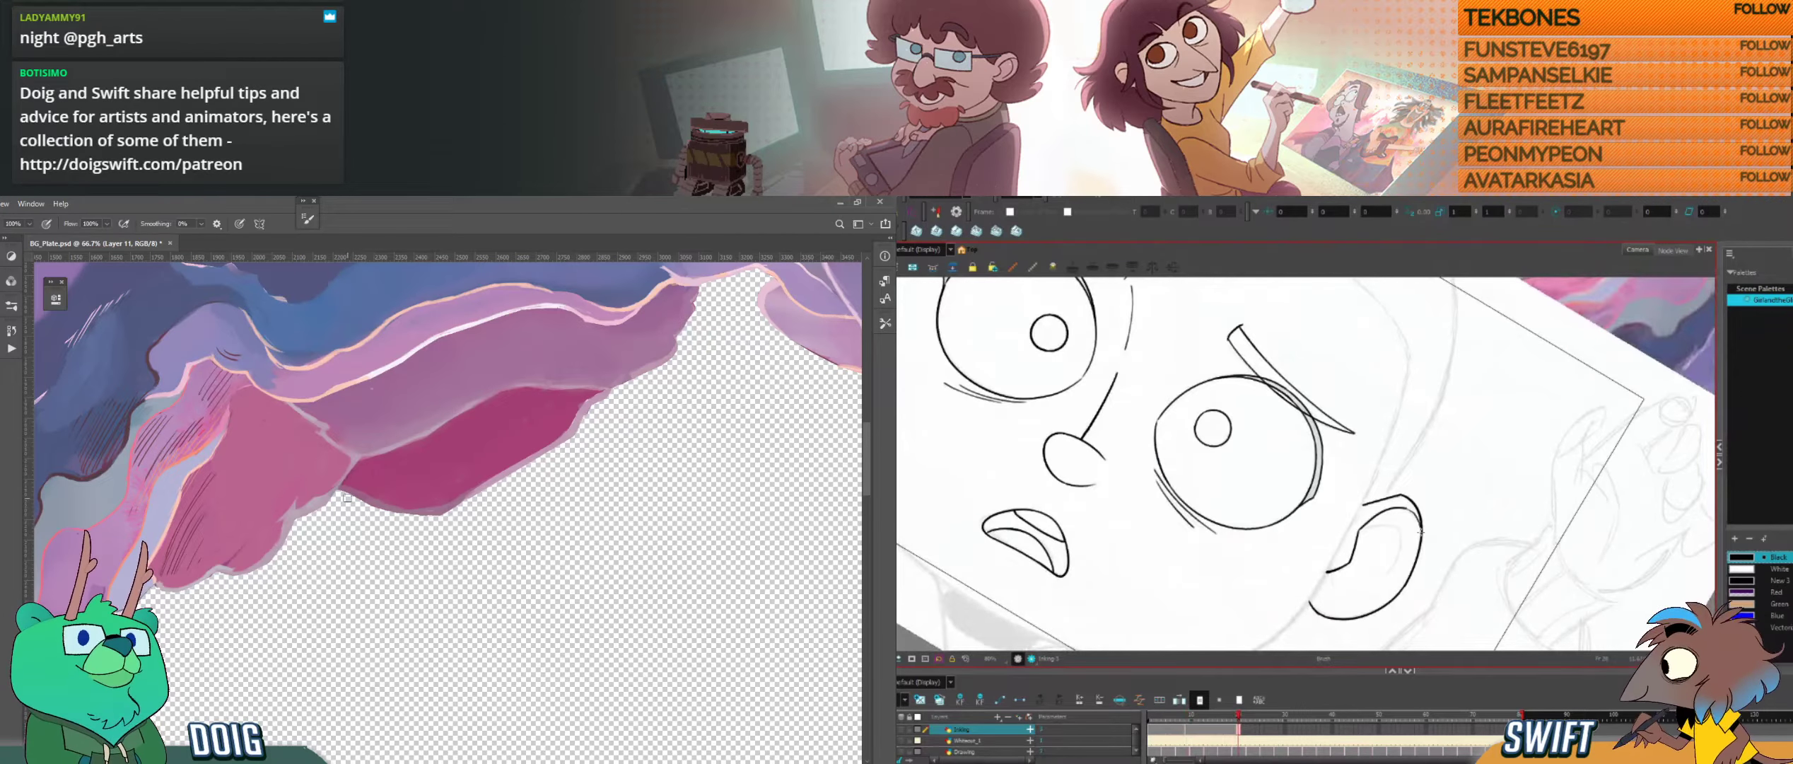
mouse_move(1431, 549)
mouse_down()
mouse_move(1433, 567)
mouse_move(1426, 471)
mouse_up()
key(f)
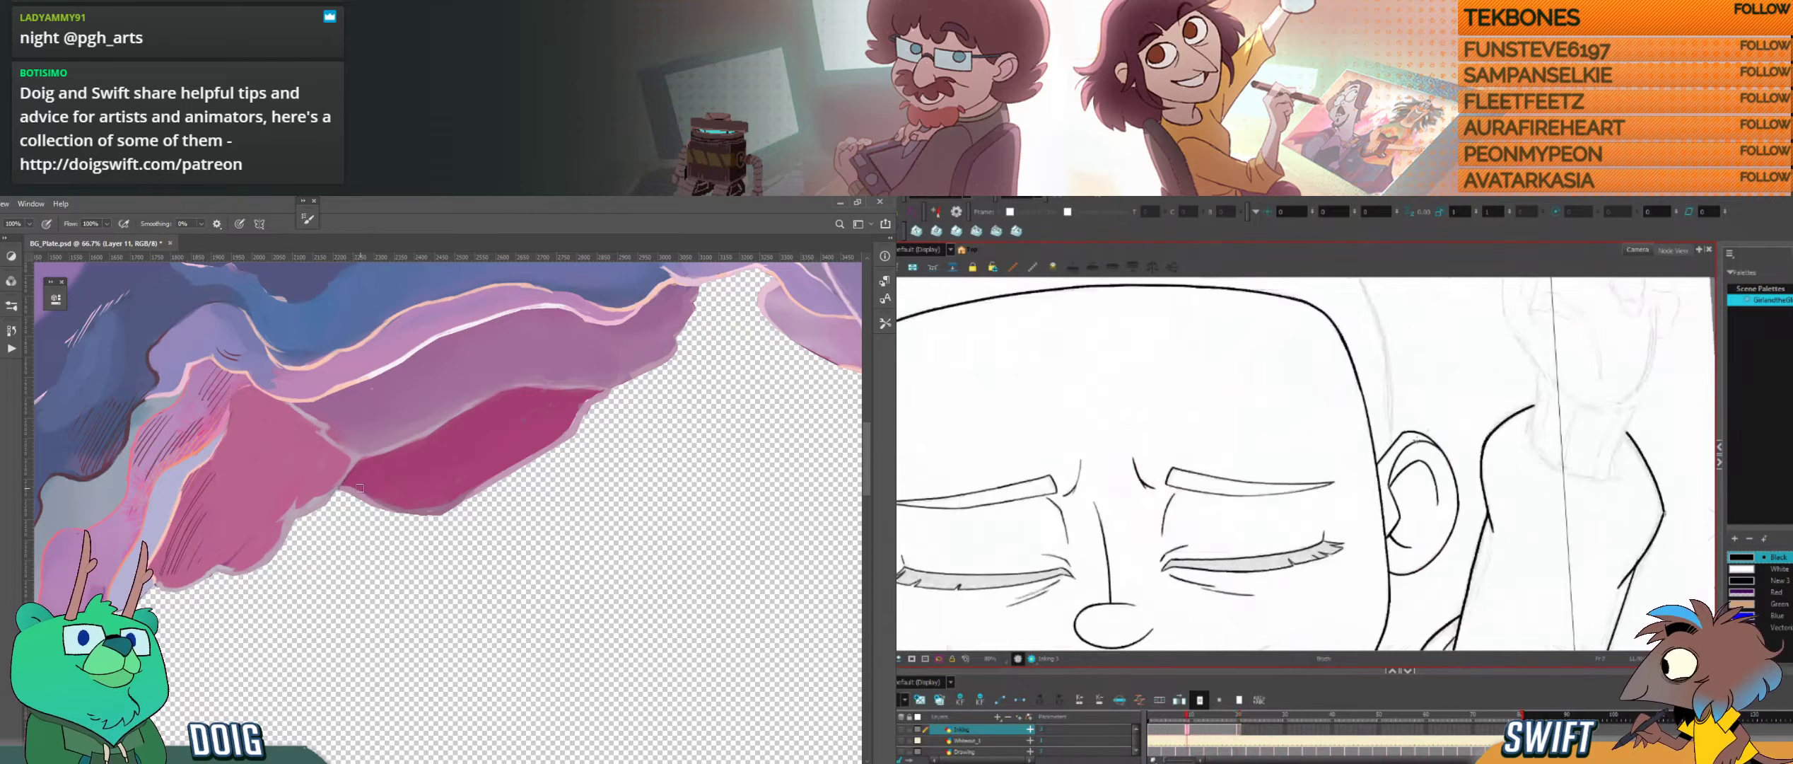
key(g)
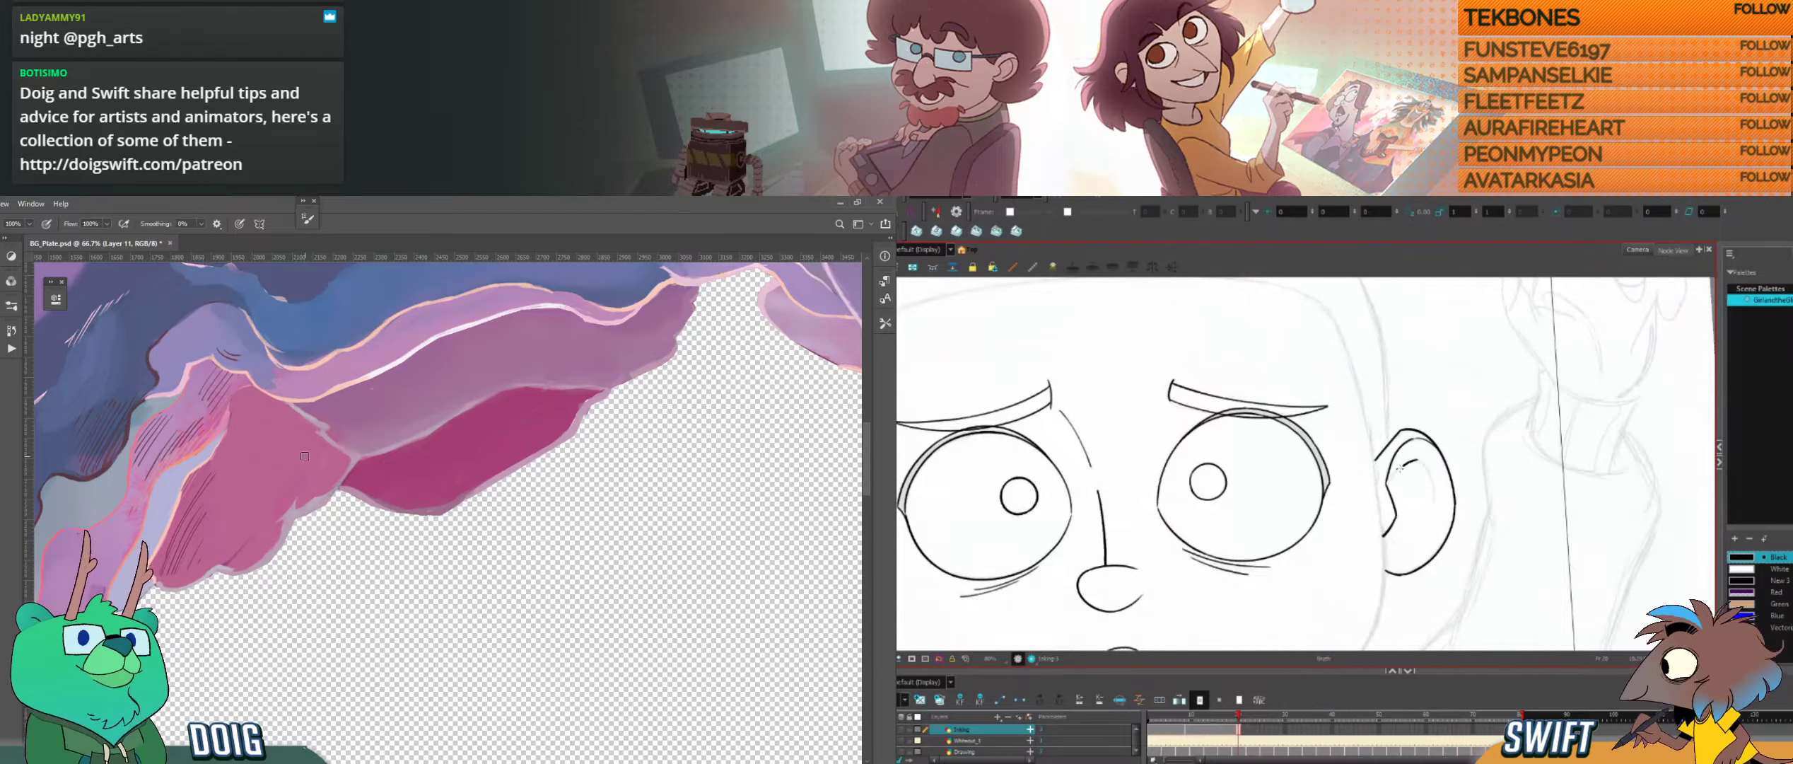
Step: Extend the ear's second inner curve downward, flipping between the drawings to match its shape
key(f)
key(g)
key(f)
key(g)
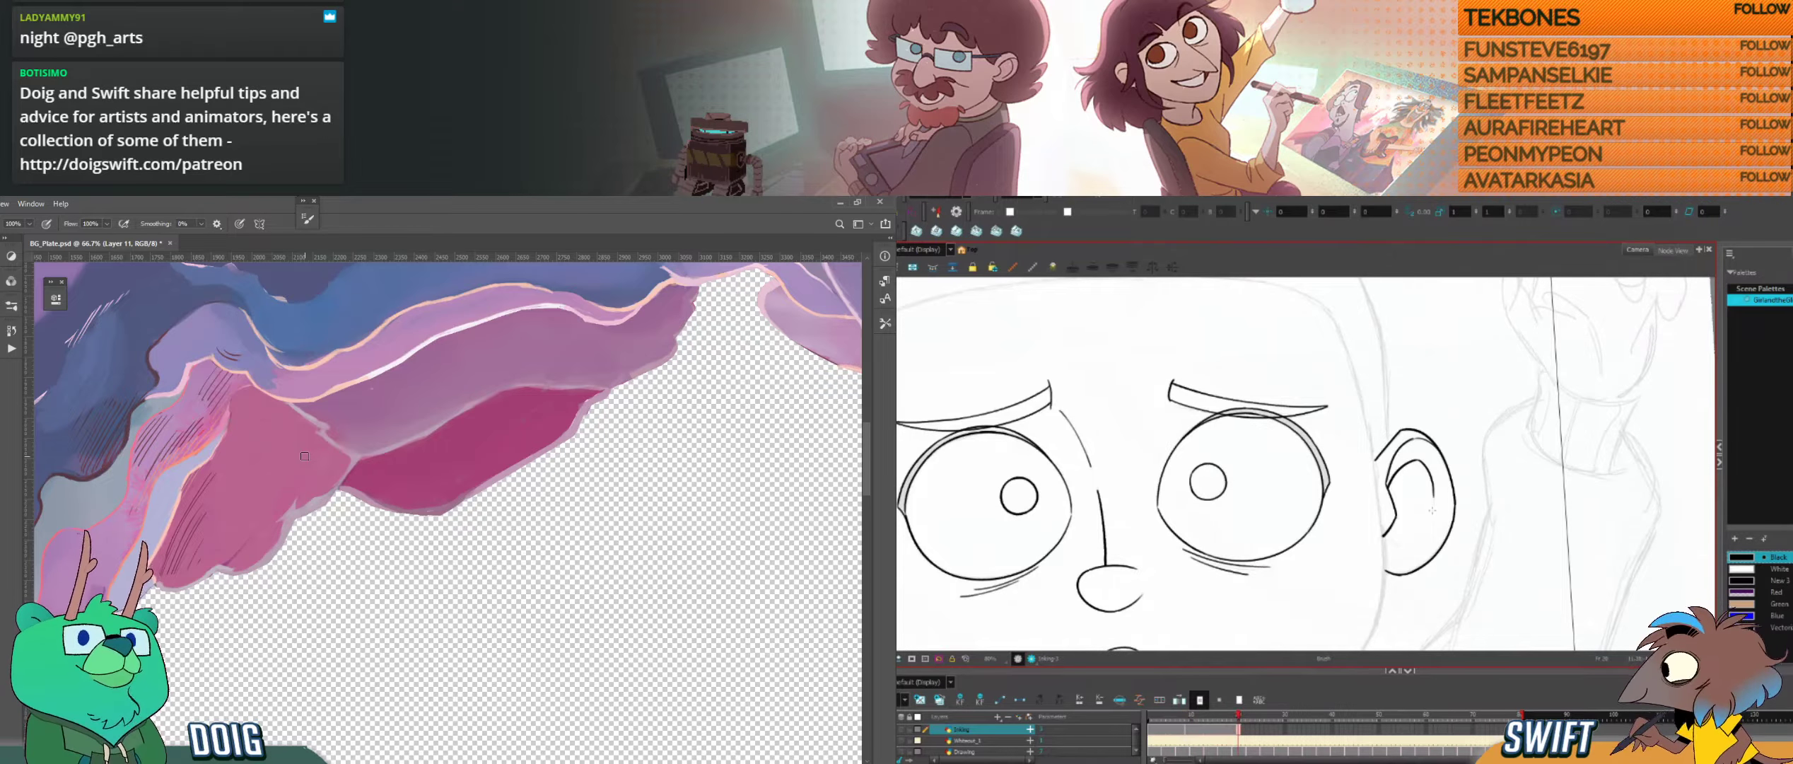
key(f)
key(g)
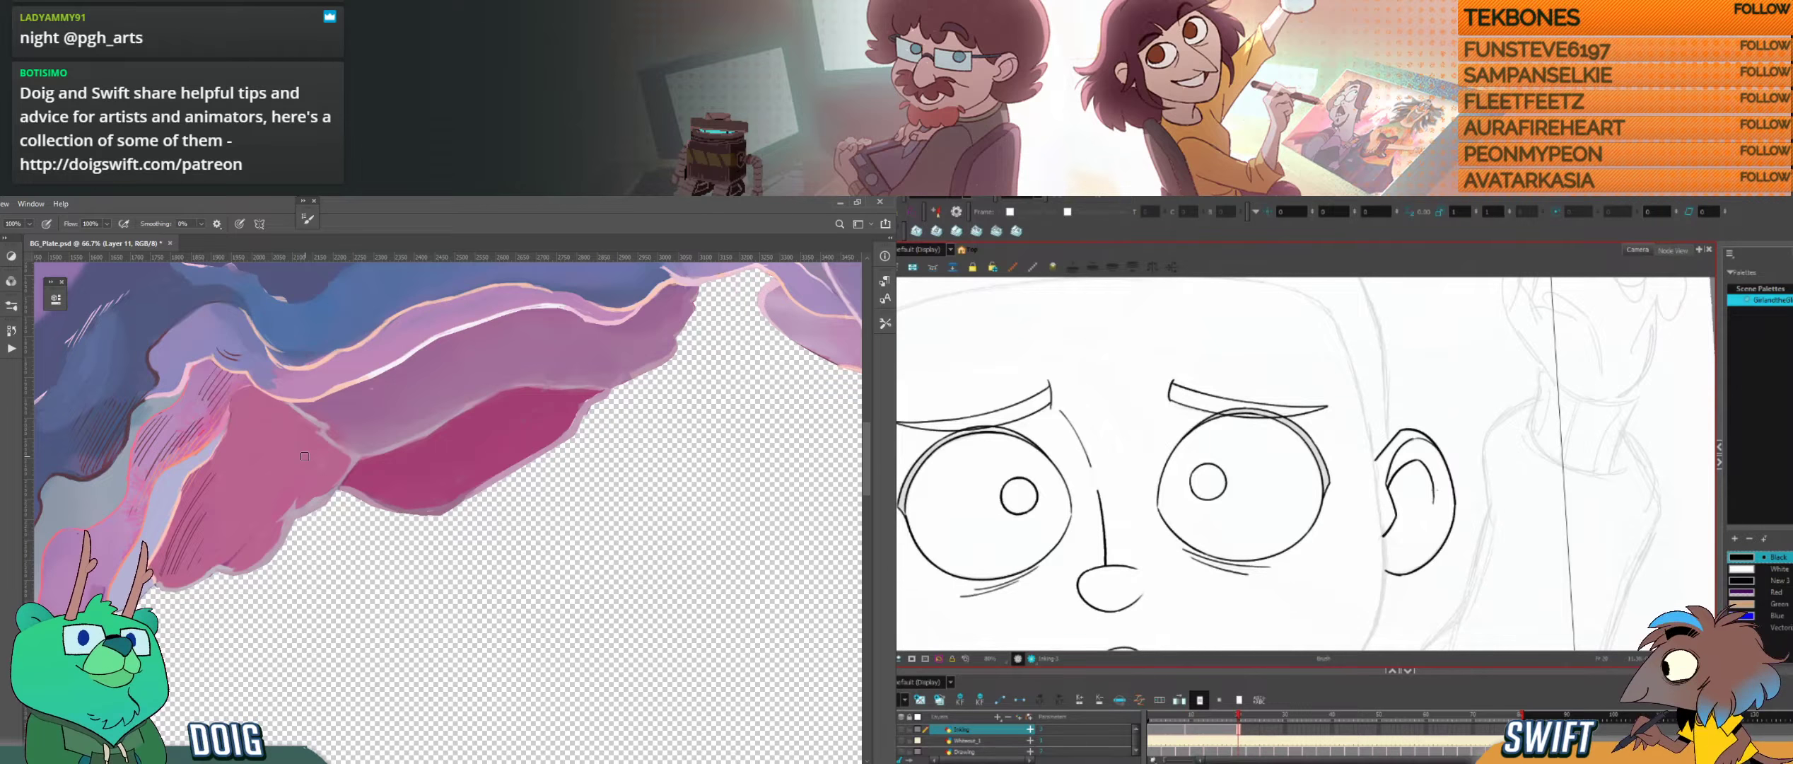
key(f)
key(g)
Step: Select the second inner curve's outer stroke, adjust it, and check the ear against the neighbouring drawing
click(1434, 490)
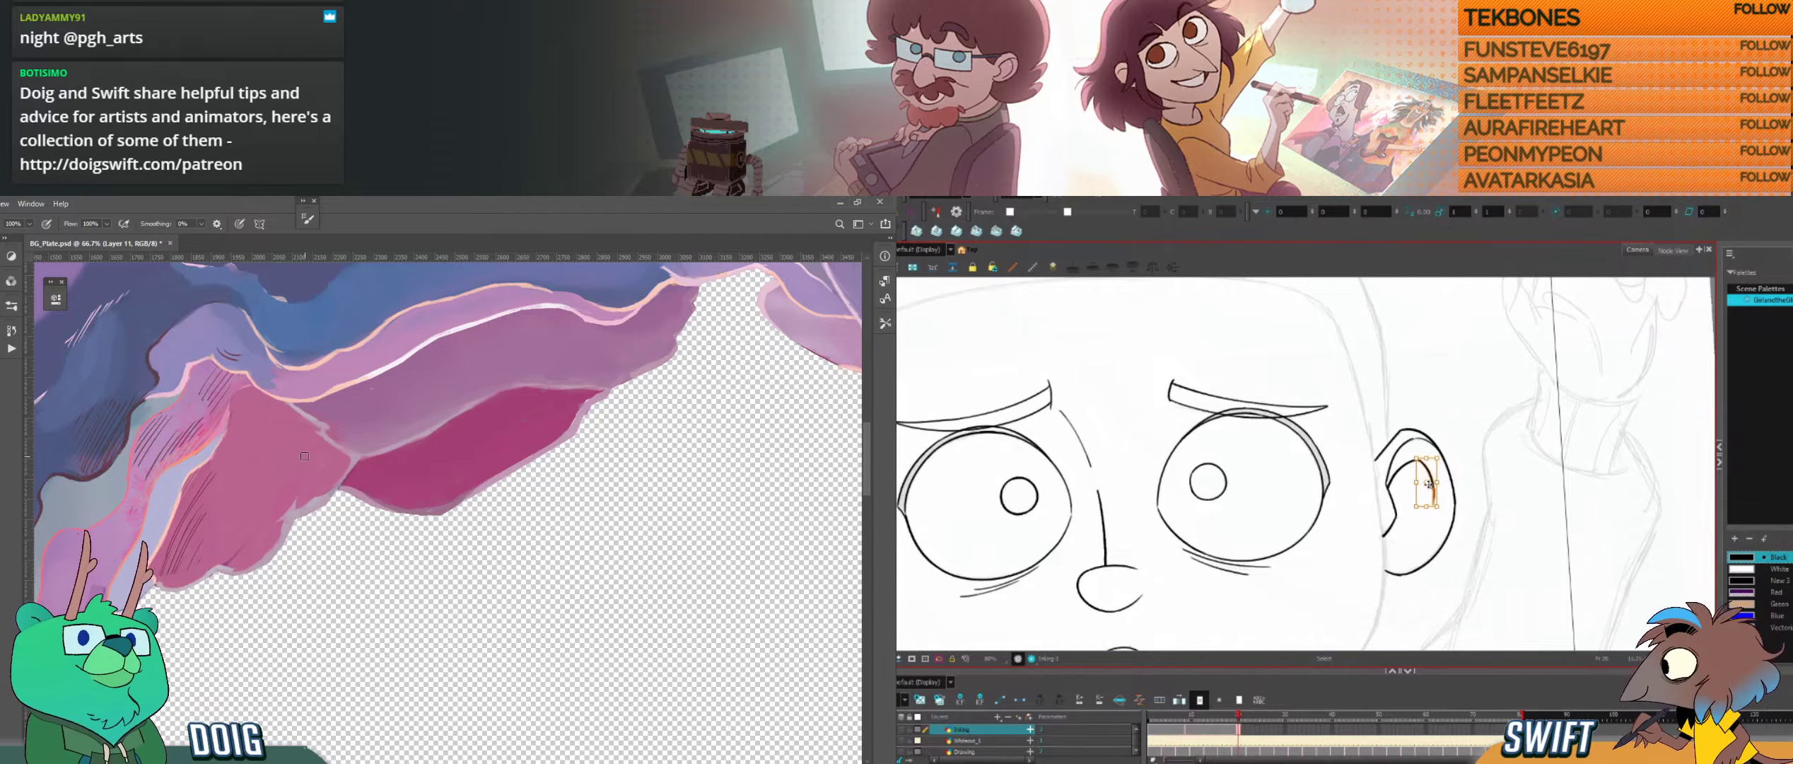
click(1430, 483)
click(1434, 497)
key(alt+b)
key(f)
key(g)
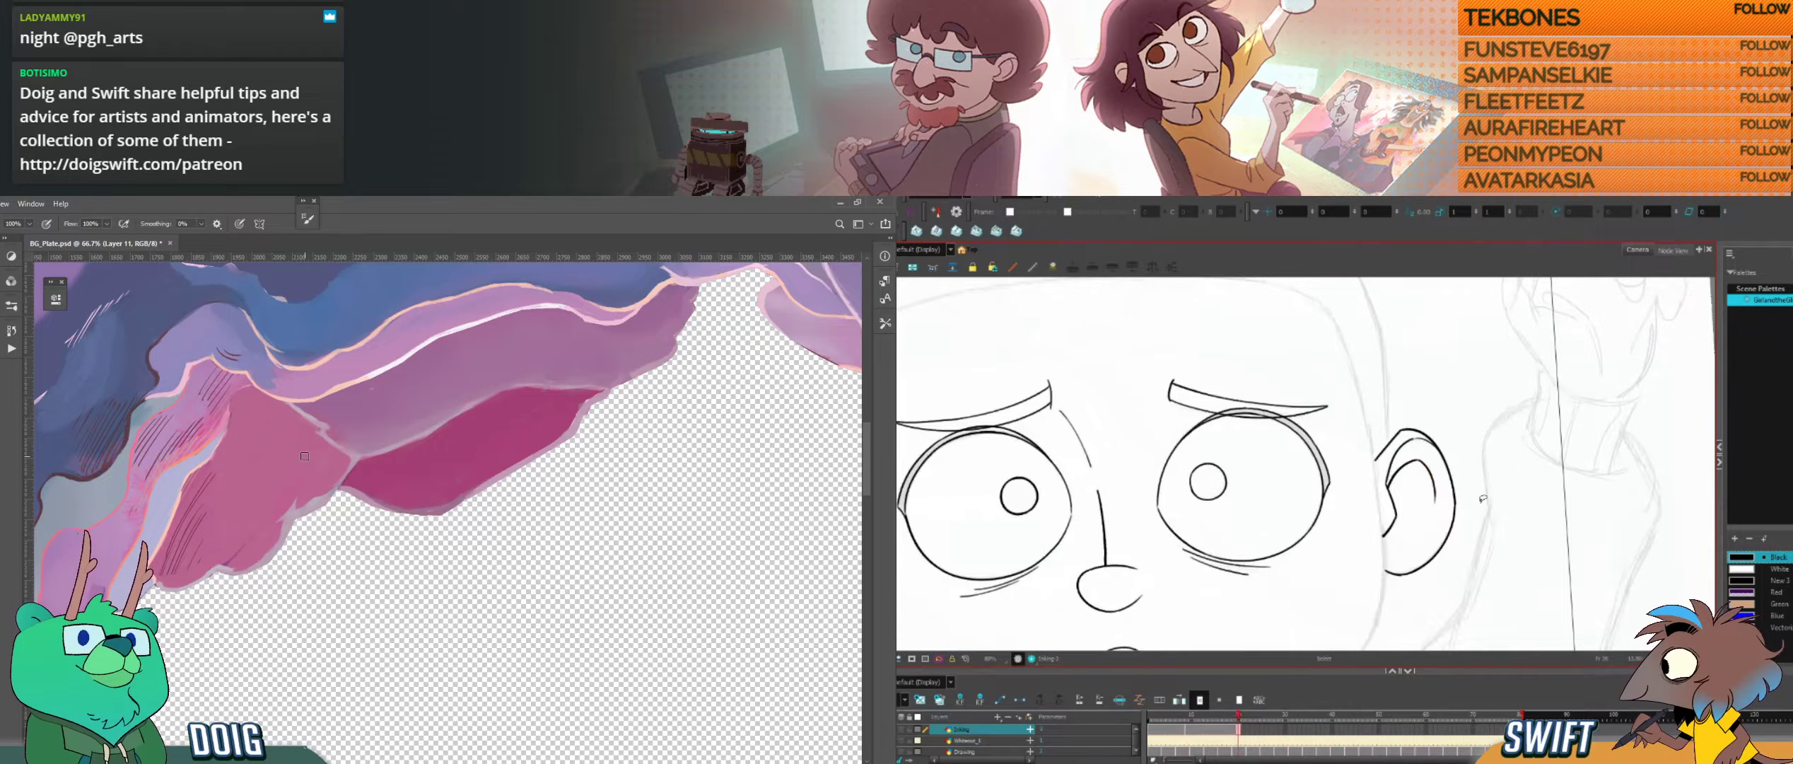
Step: Rotate the canvas and flip between the drawings to examine where the head outline meets the inked ear
drag(1349, 603, 1242, 593)
mouse_move(1243, 593)
mouse_down()
mouse_move(1258, 567)
mouse_move(1331, 544)
mouse_up()
key(f)
key(g)
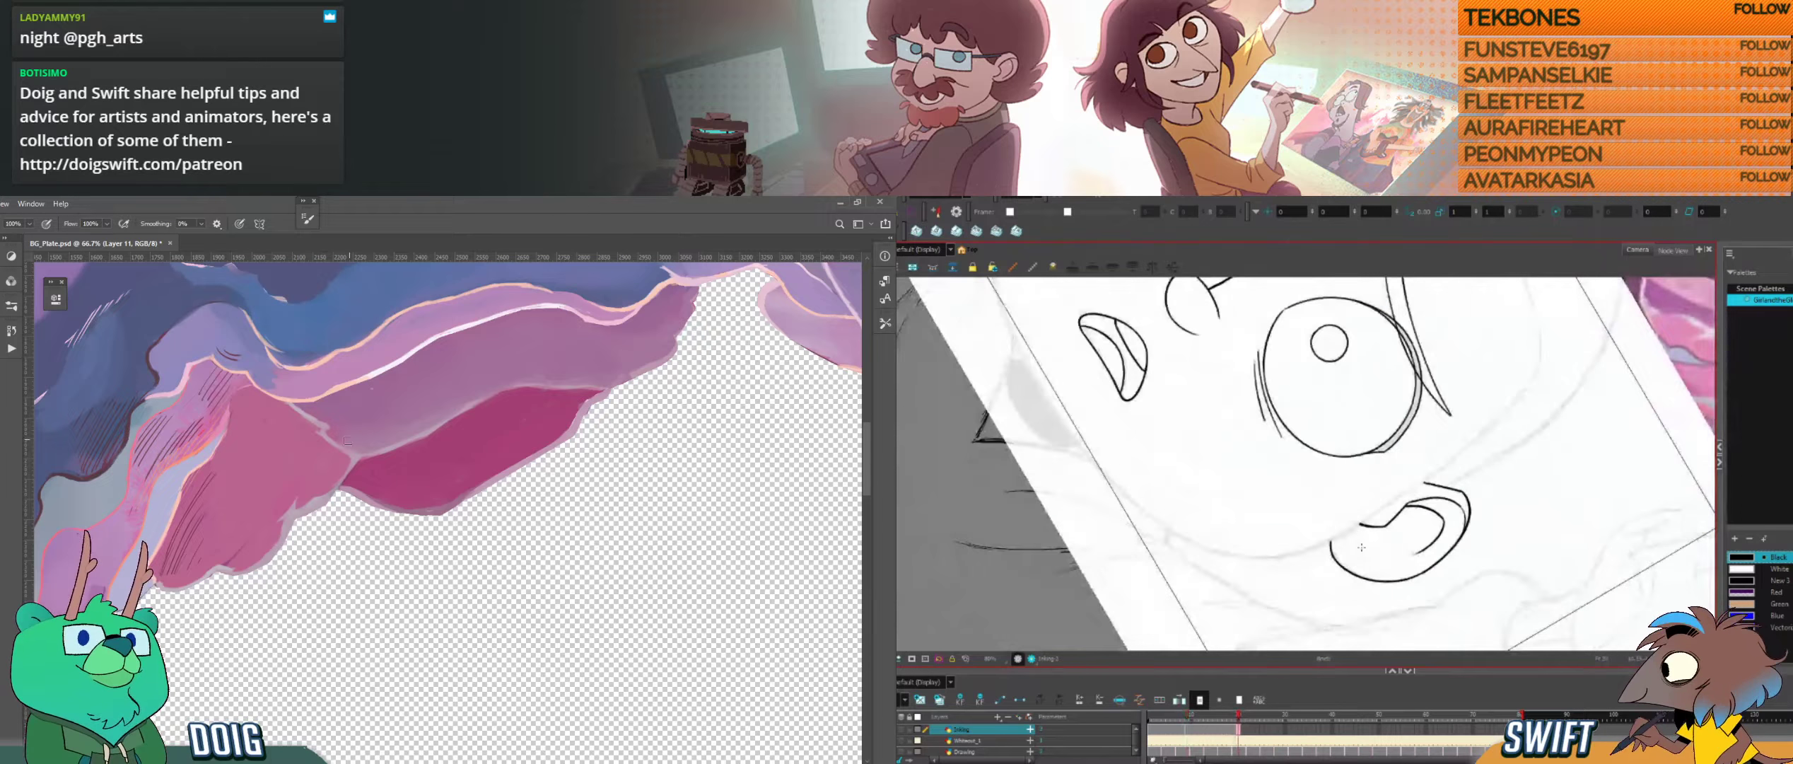
key(f)
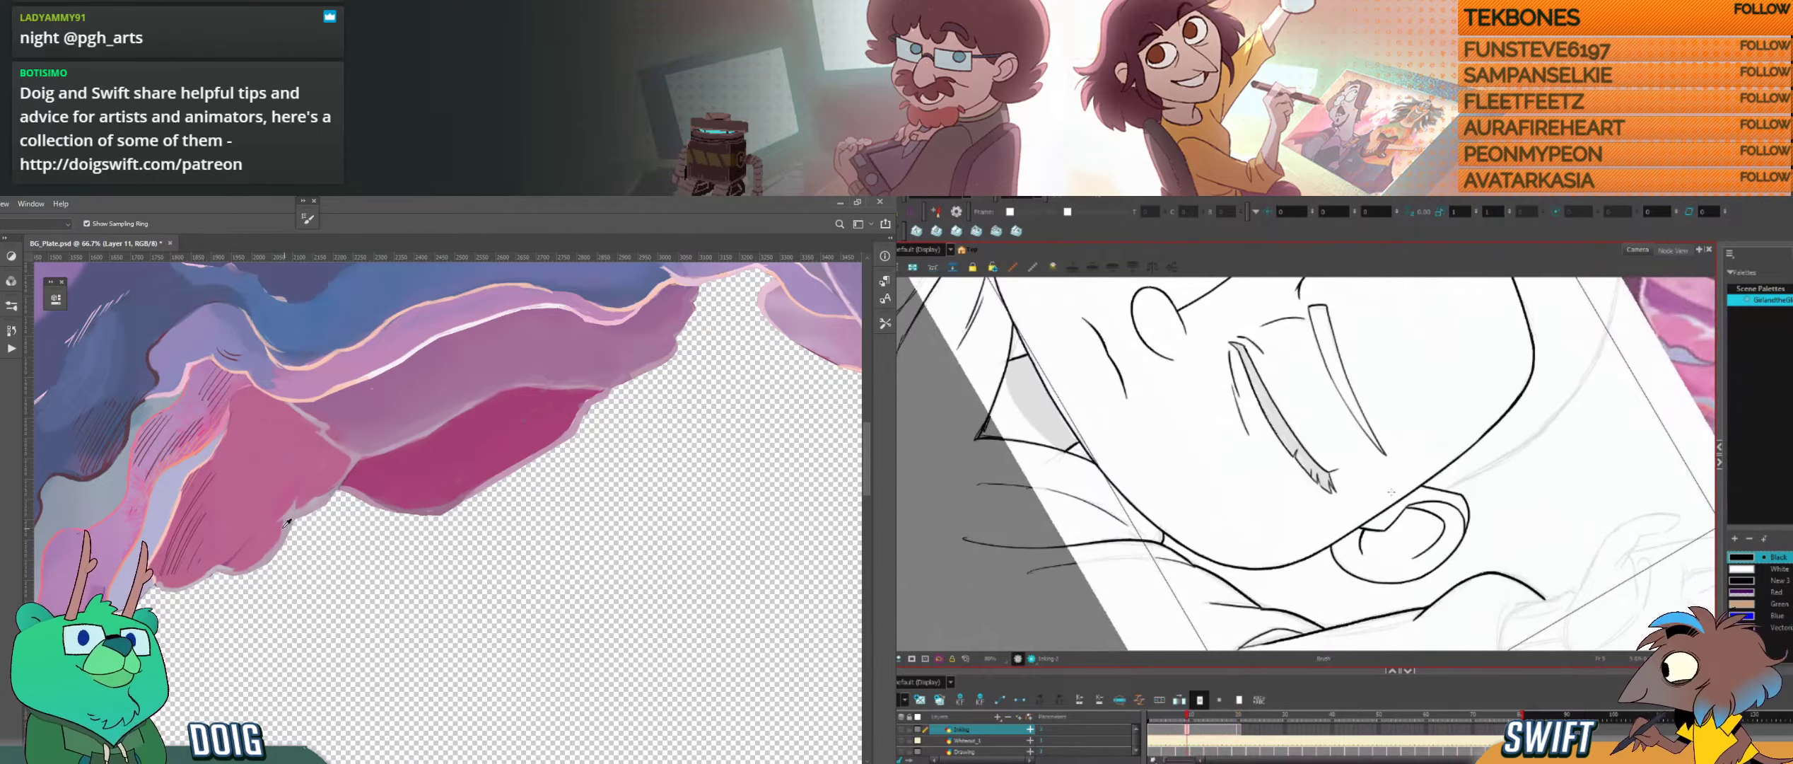
key(g)
key(f)
key(g)
key(f)
key(g)
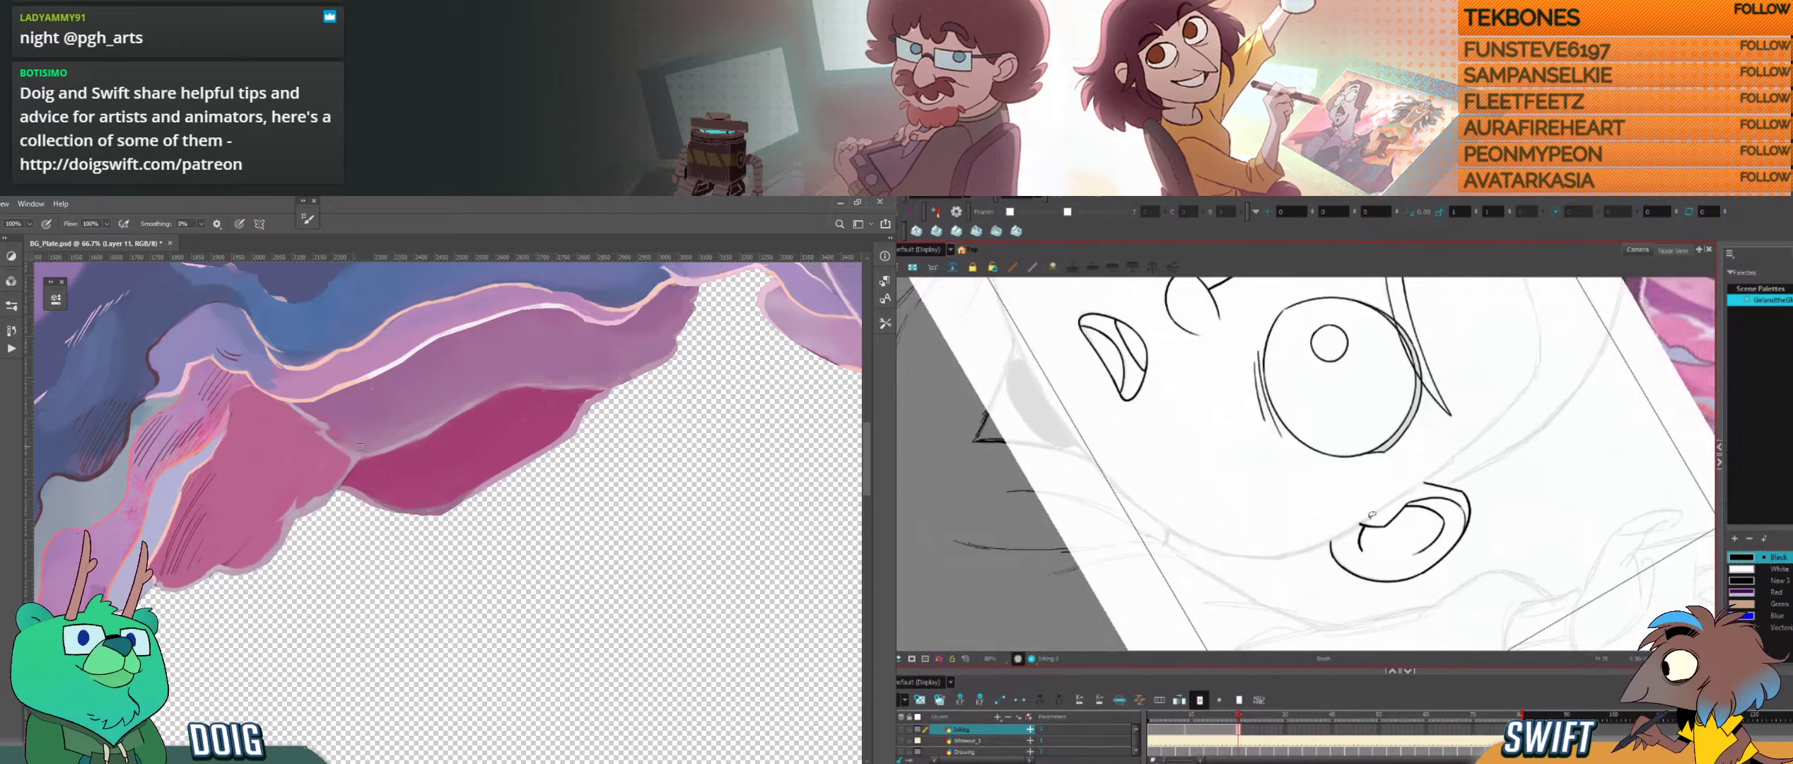
Step: Undo the last ear stroke and ink a short inner curve near the head, comparing it with the neighbouring drawing
key(ctrl+z)
key(f)
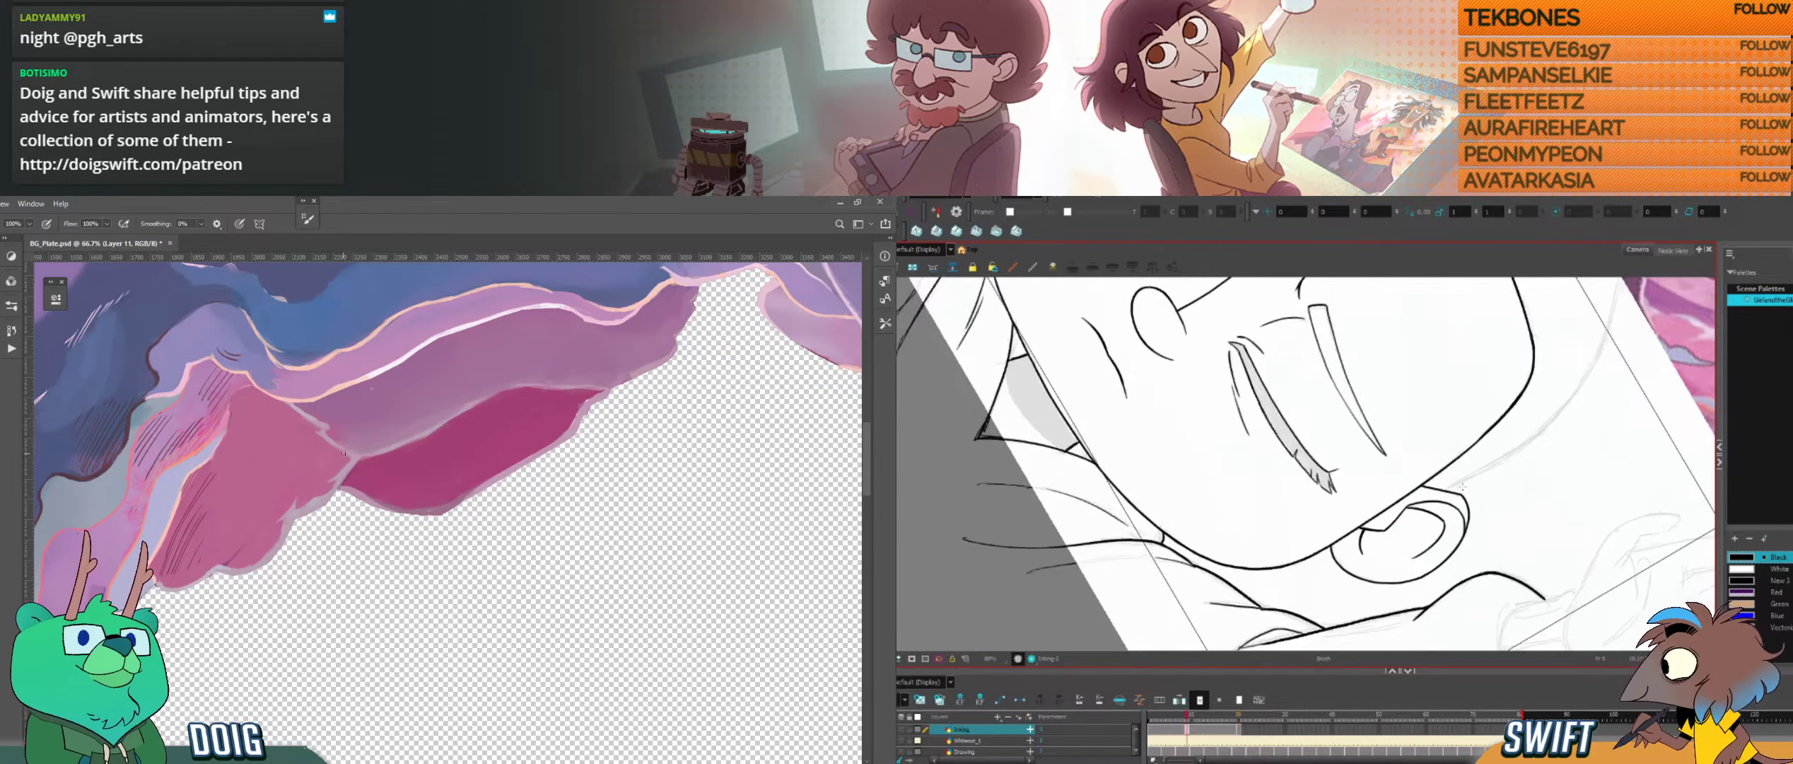
key(g)
key(f)
key(g)
drag(1369, 539, 1371, 543)
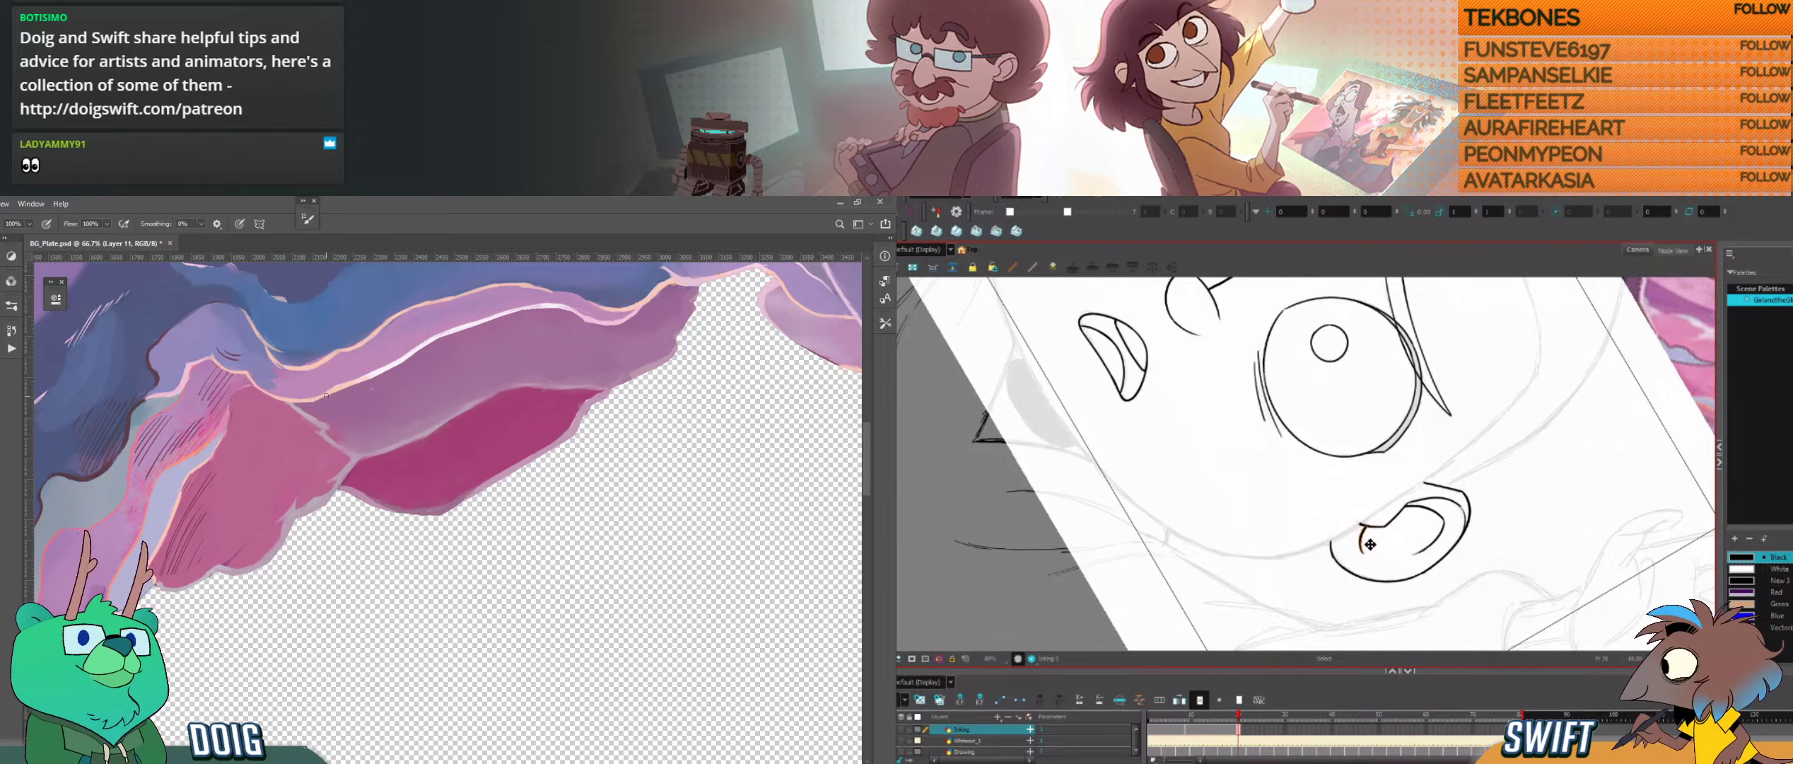
key(alt+b)
key(f)
key(g)
key(f)
key(g)
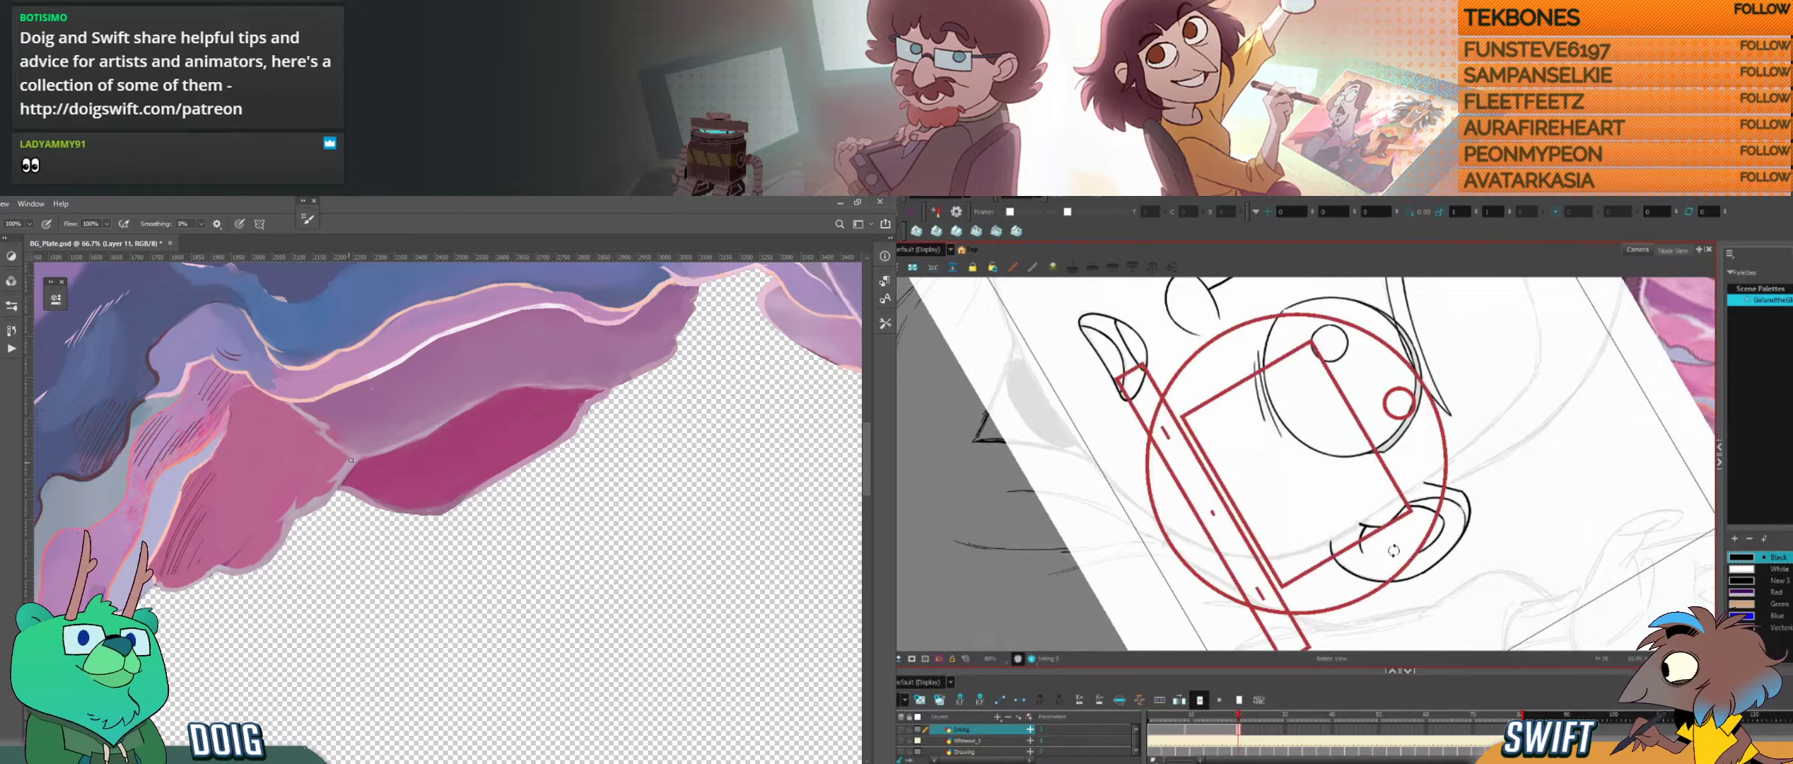
Step: Sample the peach rim colour in Photoshop and ink the head outline from the temple to the ear in Harmony
drag(1390, 558, 1472, 447)
key(space)
drag(1385, 480, 1386, 570)
drag(1446, 507, 1408, 563)
alt+click(335, 388)
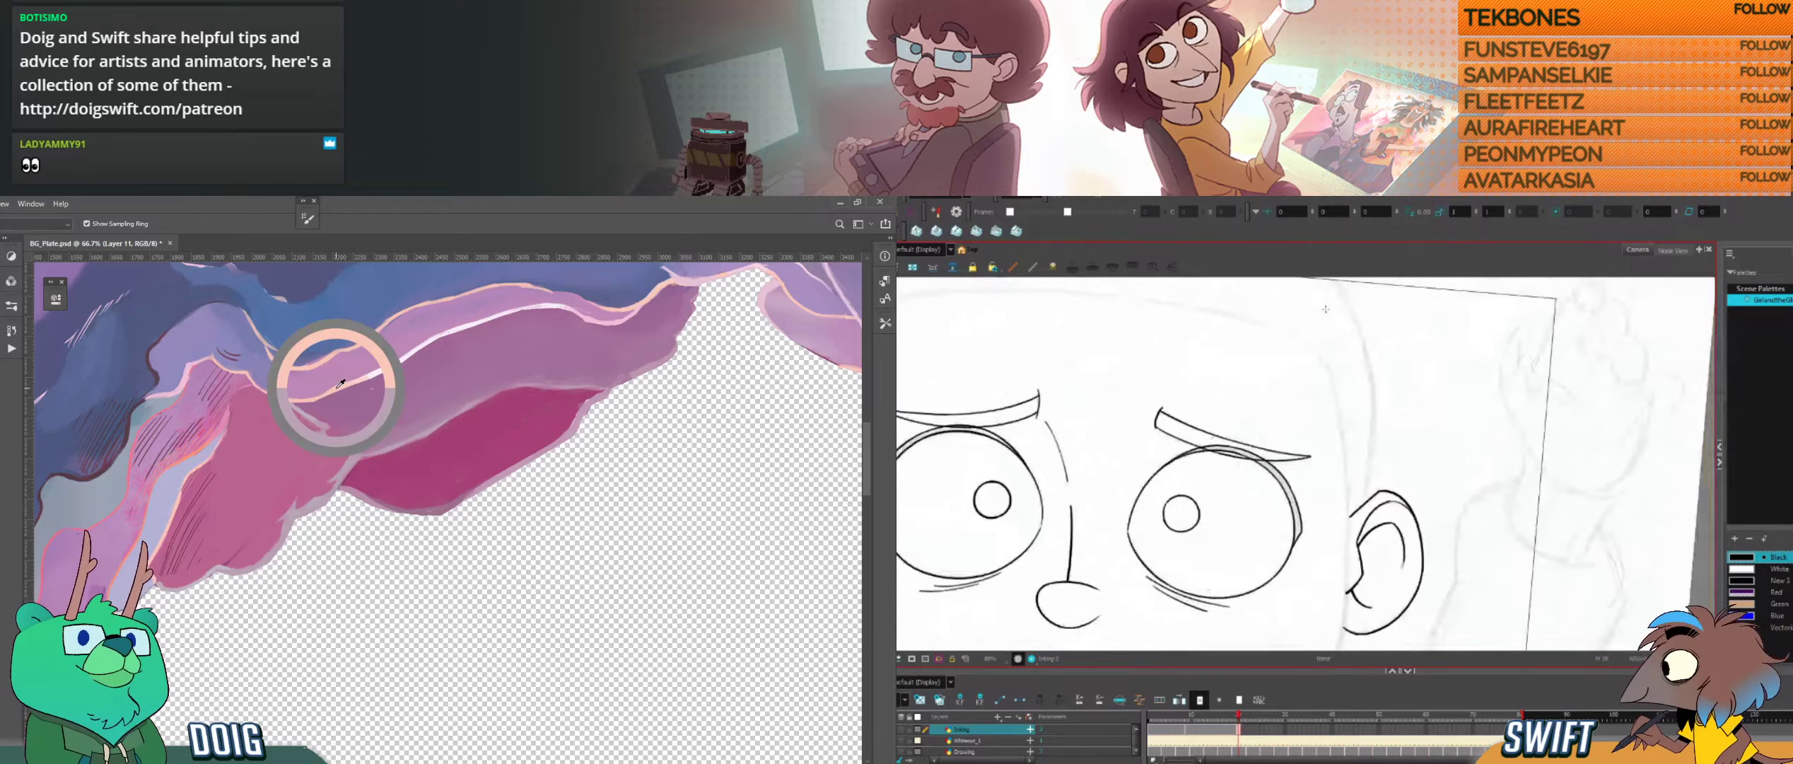
mouse_move(1329, 365)
mouse_down()
mouse_move(1346, 558)
mouse_move(1374, 574)
mouse_move(1402, 551)
mouse_up()
mouse_move(1402, 551)
mouse_down()
mouse_move(1393, 497)
mouse_move(1359, 464)
mouse_up()
key(f)
key(g)
key(f)
key(g)
Step: Extend the head outline downward past the ear and compare it with the closed-eye drawing
drag(1326, 455, 1344, 581)
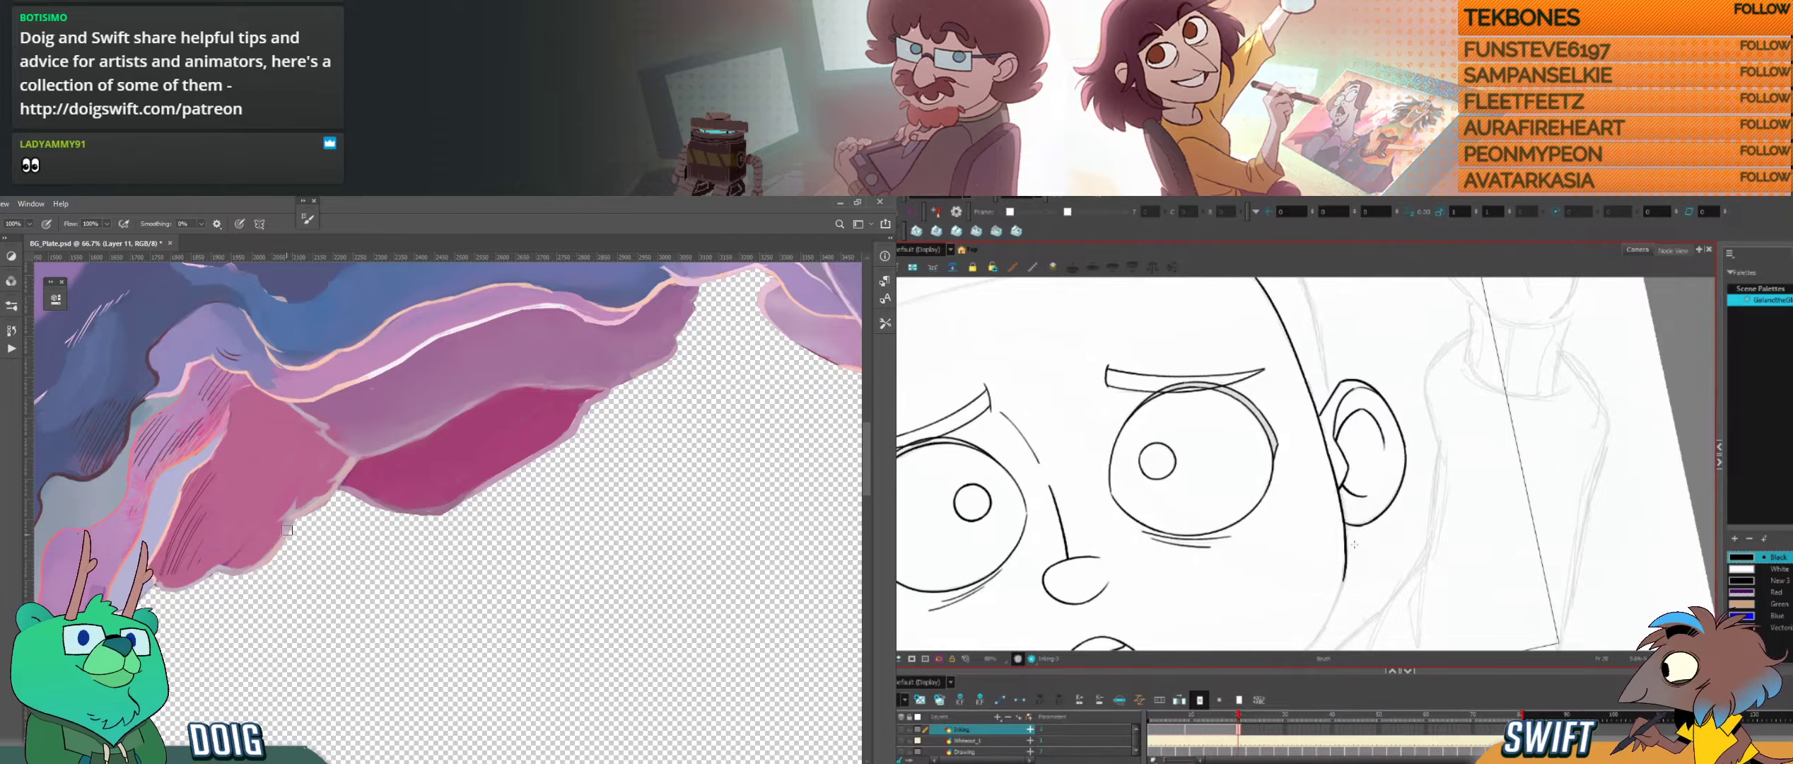
key(f)
key(g)
key(f)
key(g)
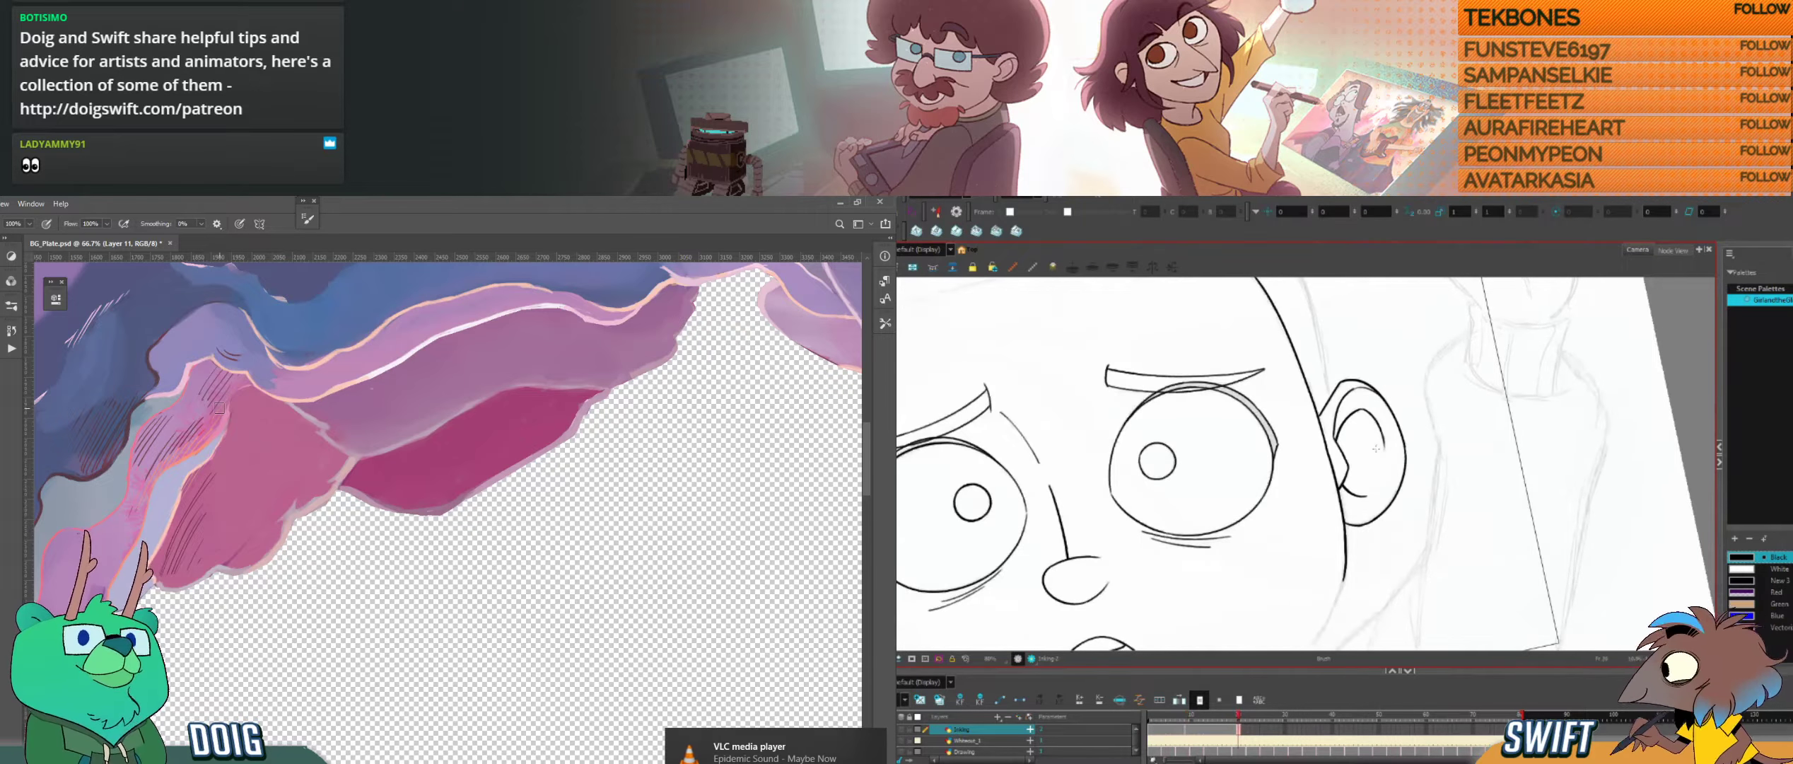
Step: Rotate the canvas and flip between the open- and closed-eye drawings to examine the head outline beside the ear
drag(1471, 452, 1468, 493)
drag(1490, 493, 1488, 530)
key(f)
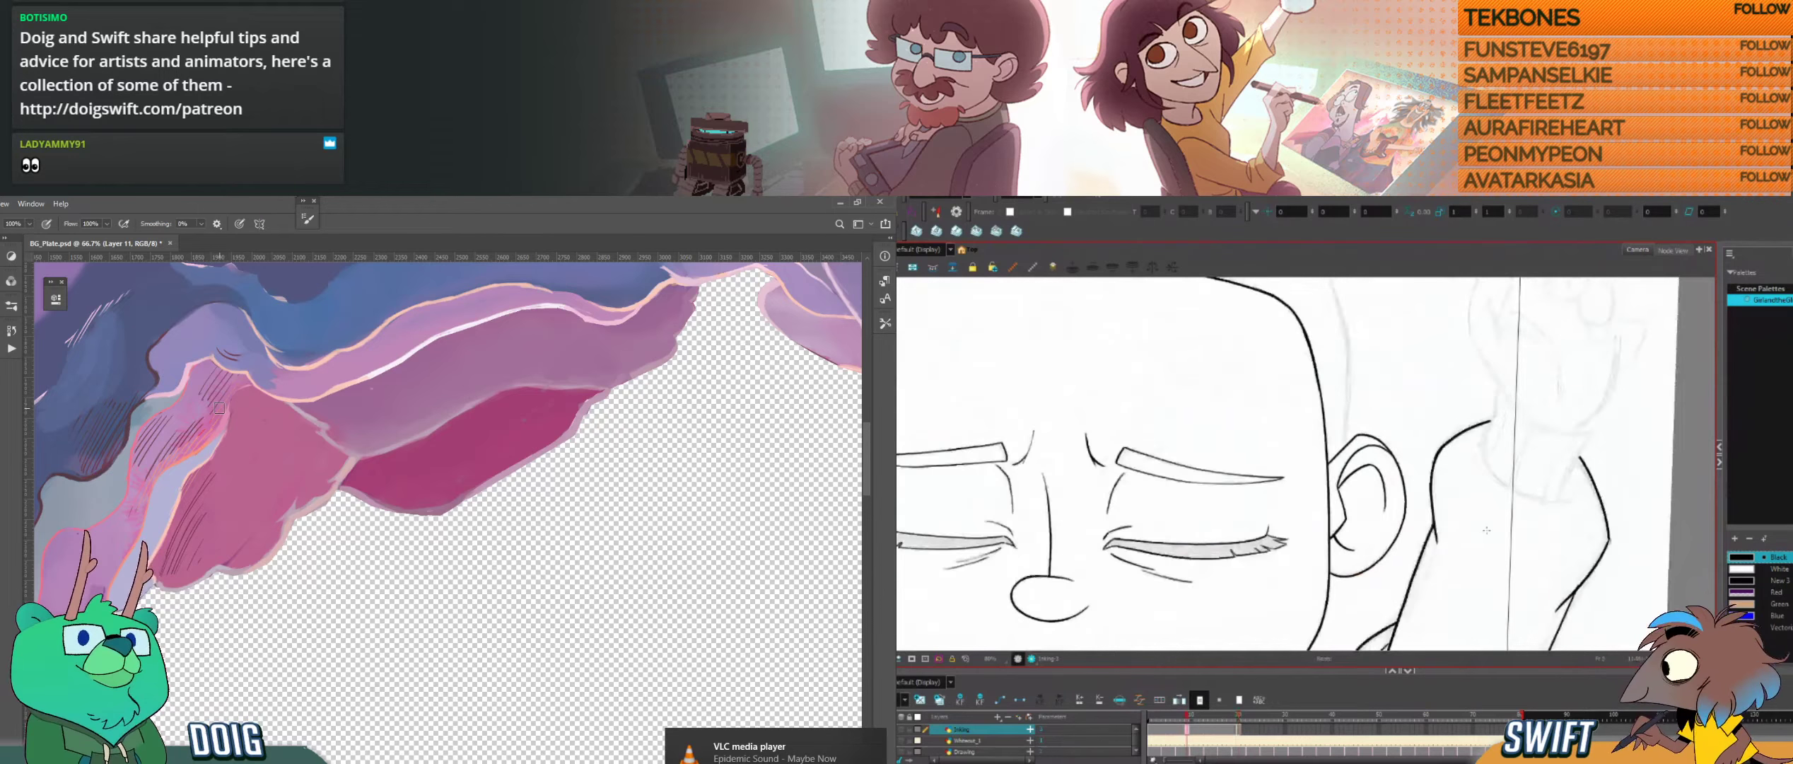
key(g)
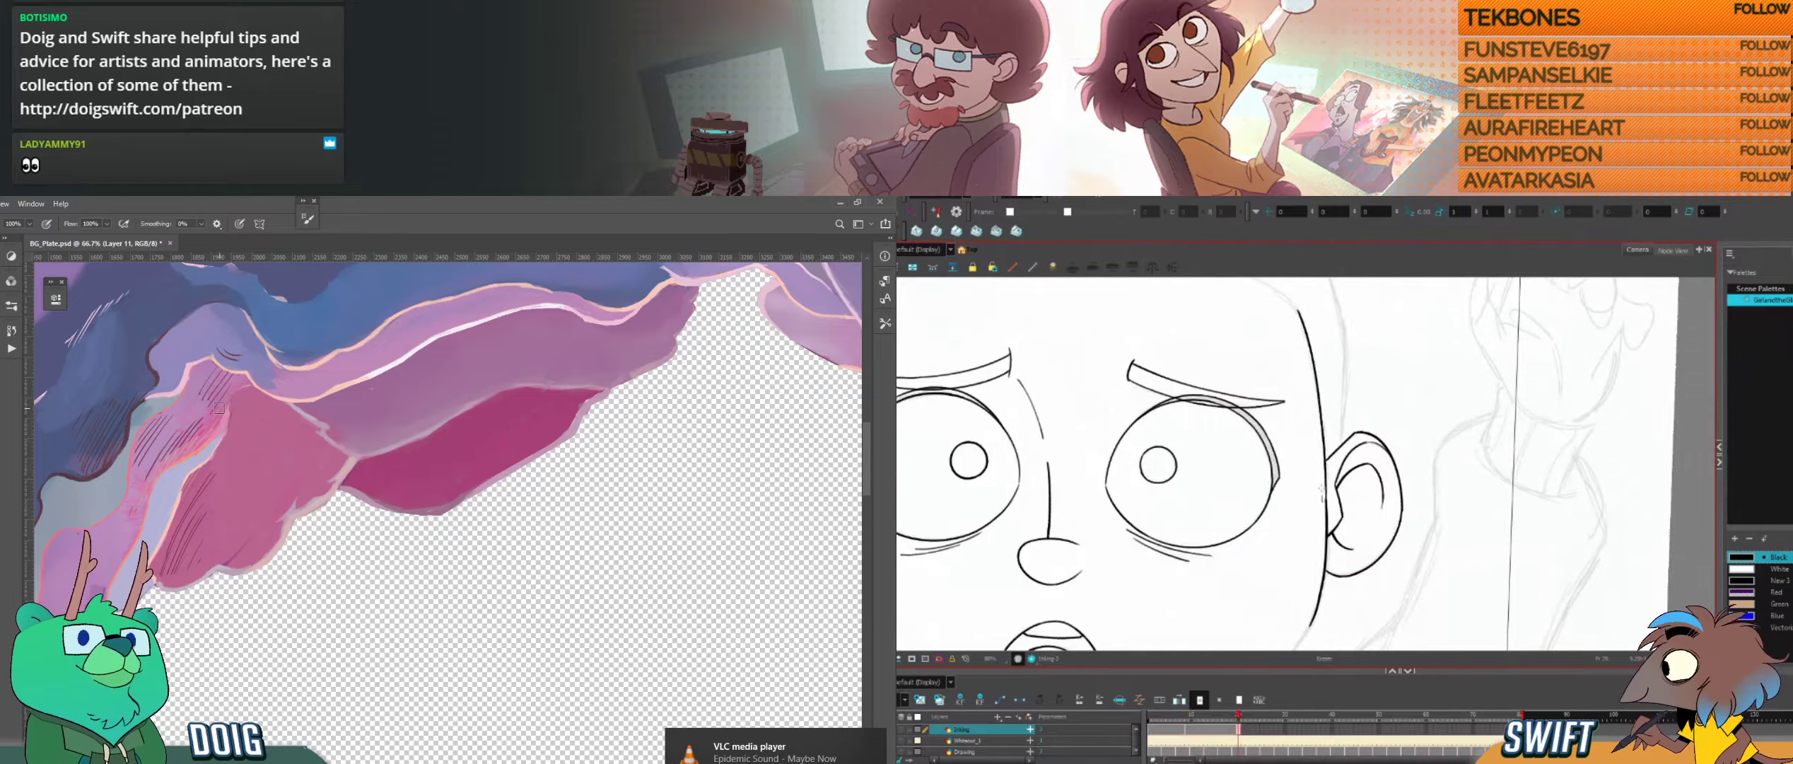
key(f)
key(g)
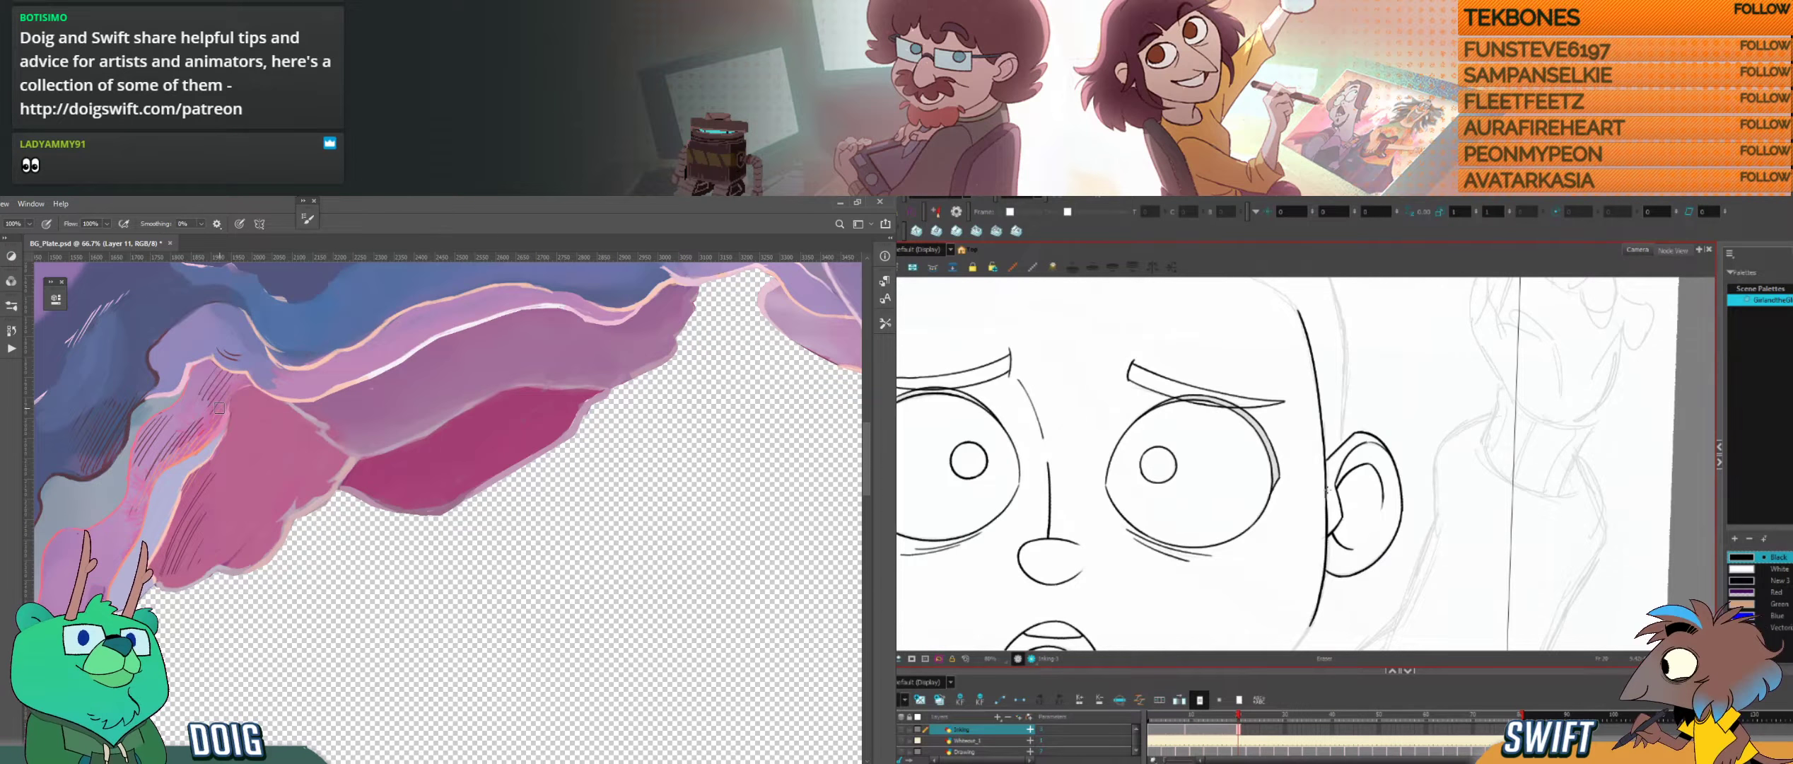
key(f)
key(g)
key(f)
key(g)
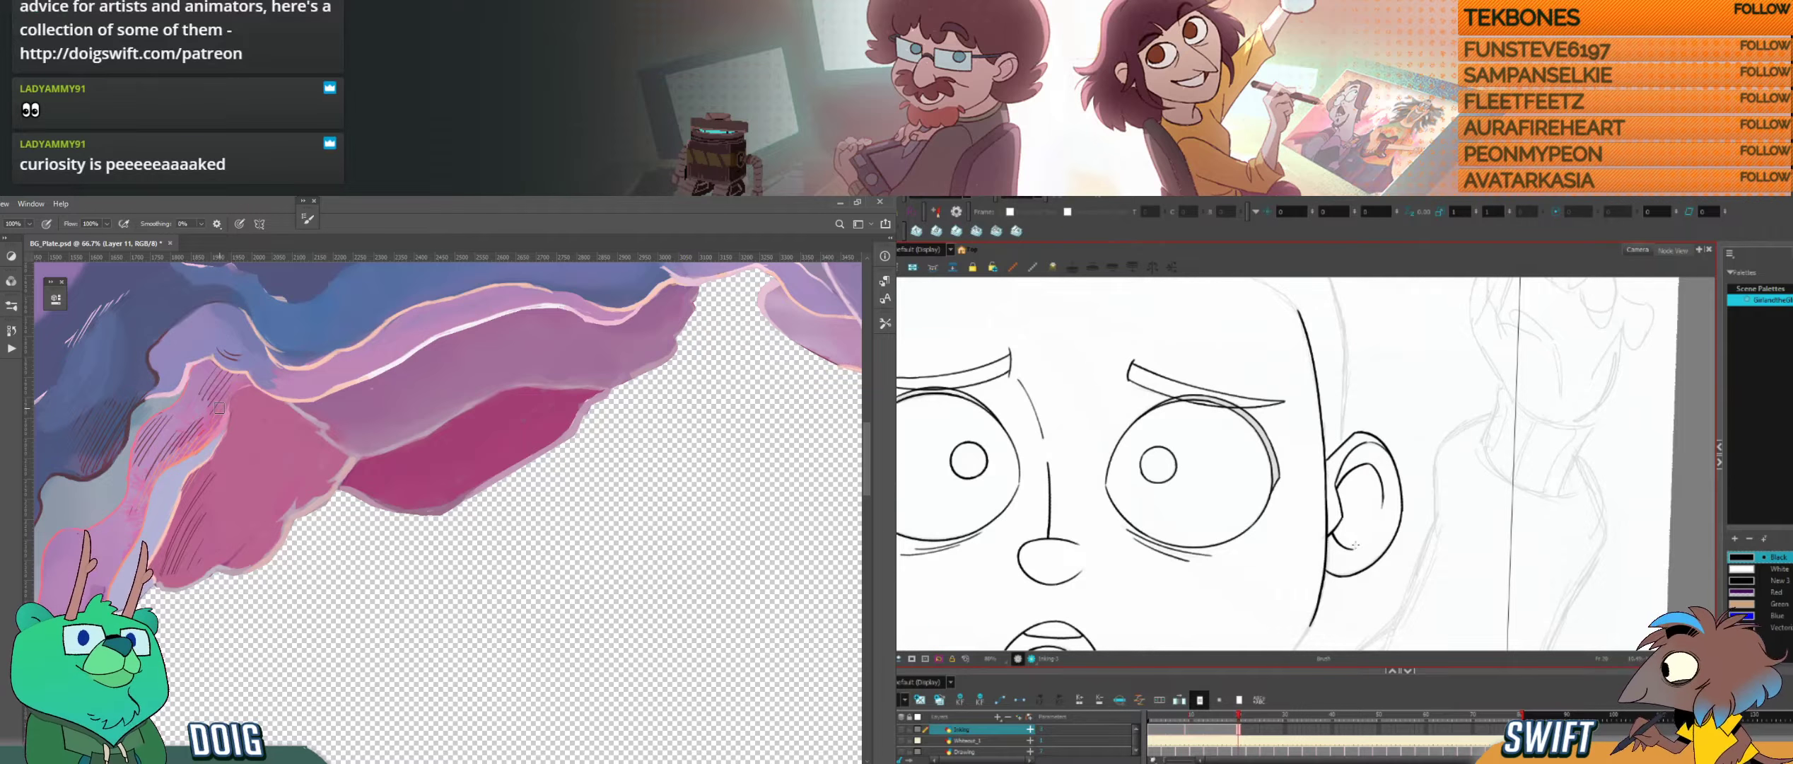
Step: Ink the start of the jaw curve below the ear, matching it to the closed-eye drawing
key(space)
drag(1350, 560, 1413, 462)
key(f)
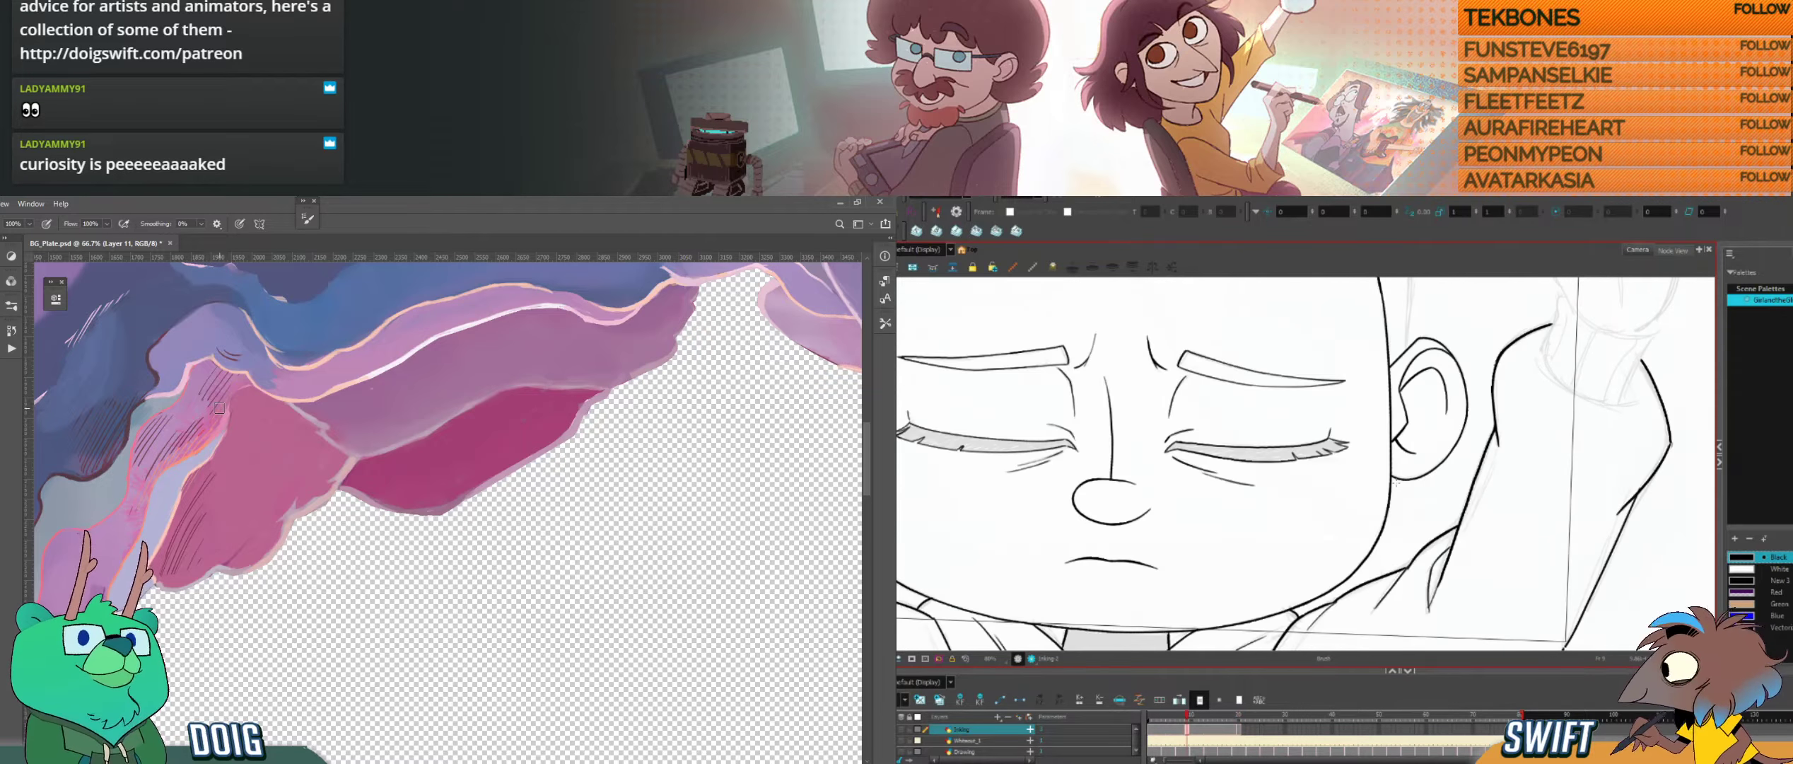
key(g)
key(f)
key(g)
key(f)
key(g)
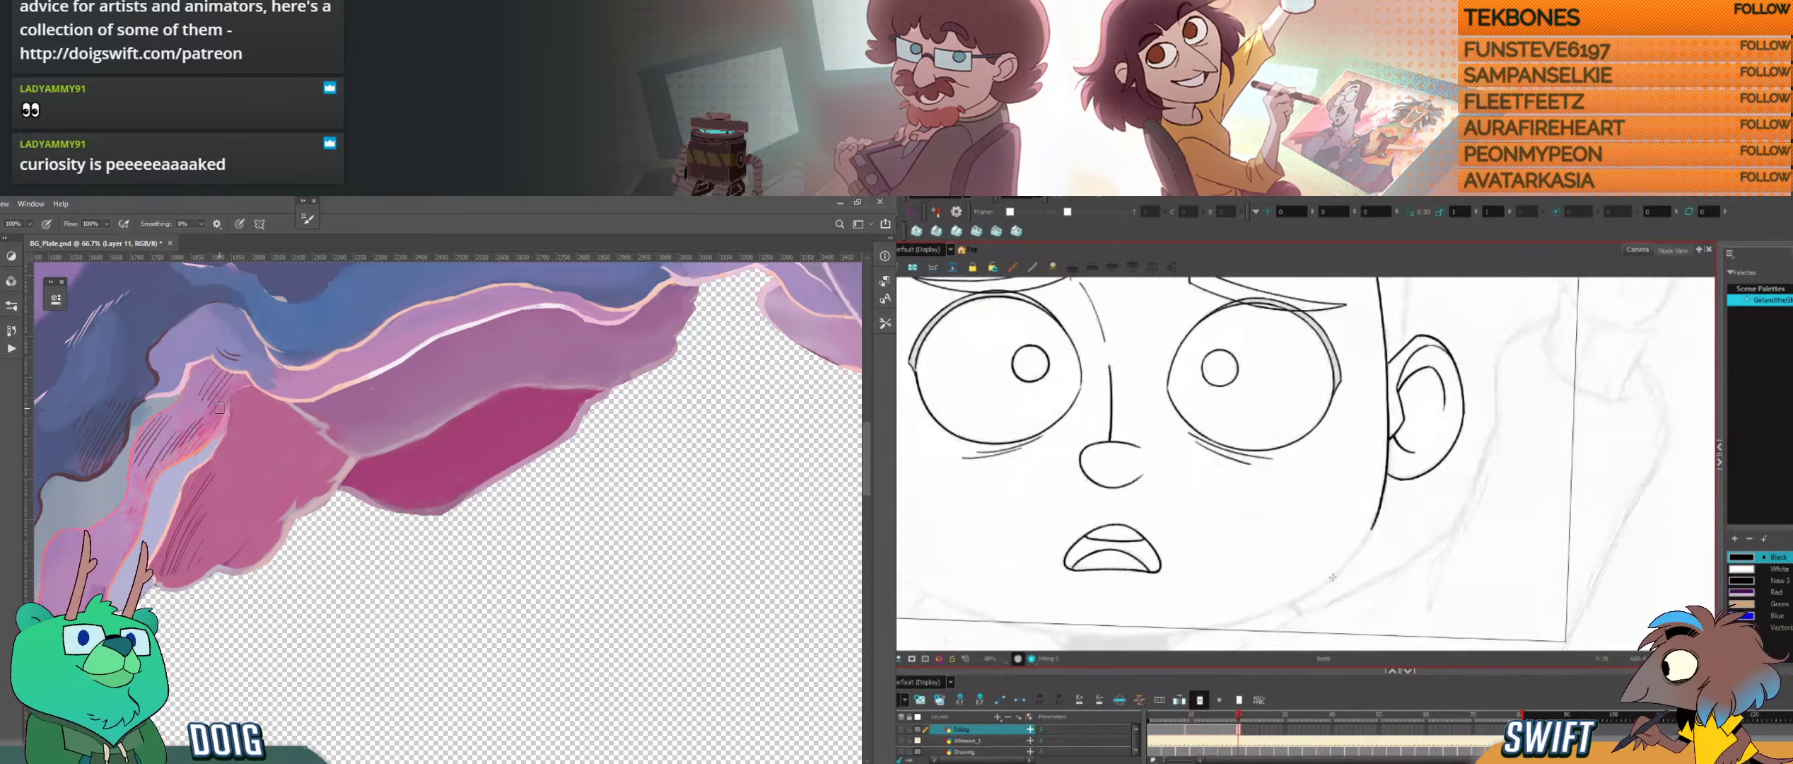
drag(1332, 577, 1372, 527)
key(f)
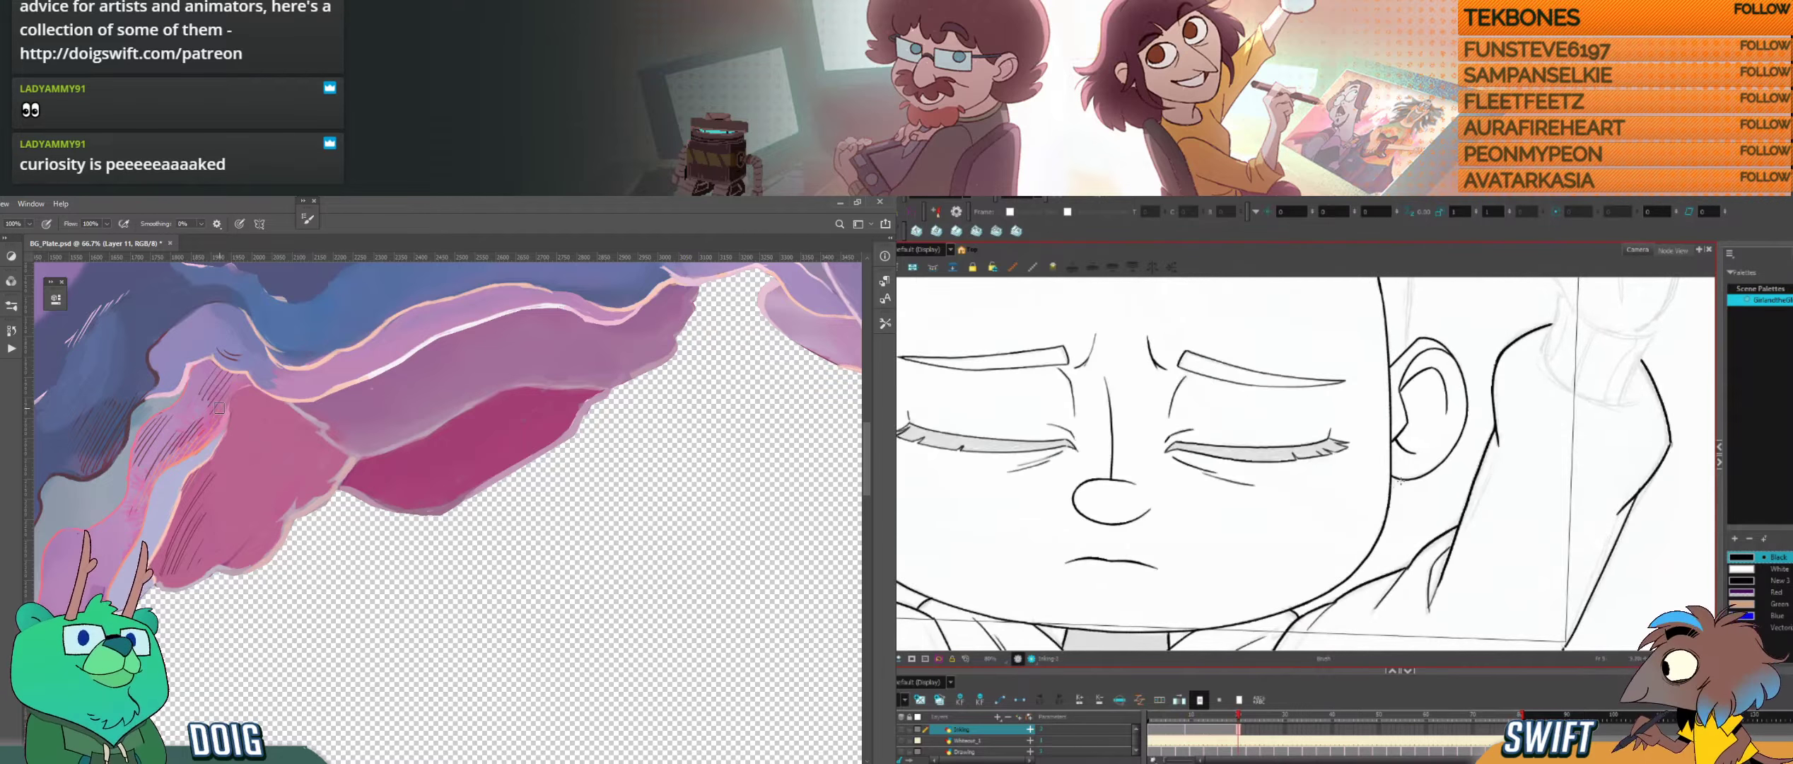
key(g)
Step: Sample the pale rim colour in Photoshop and continue the jaw curve below the ear in Harmony, undoing and redrawing the strokes
key(ctrl+alt)
mouse_move(1346, 598)
mouse_down()
mouse_move(1379, 582)
mouse_move(1379, 412)
mouse_move(1318, 400)
mouse_move(1342, 553)
mouse_up()
key(alt)
click(382, 371)
mouse_move(1353, 455)
mouse_down()
mouse_move(1386, 518)
mouse_move(1347, 545)
mouse_move(1366, 533)
mouse_move(1328, 423)
mouse_move(1347, 544)
mouse_up()
key(ctrl+z)
key(ctrl+z)
key(ctrl+z)
key(ctrl+z)
drag(1329, 427, 1347, 499)
key(ctrl+z)
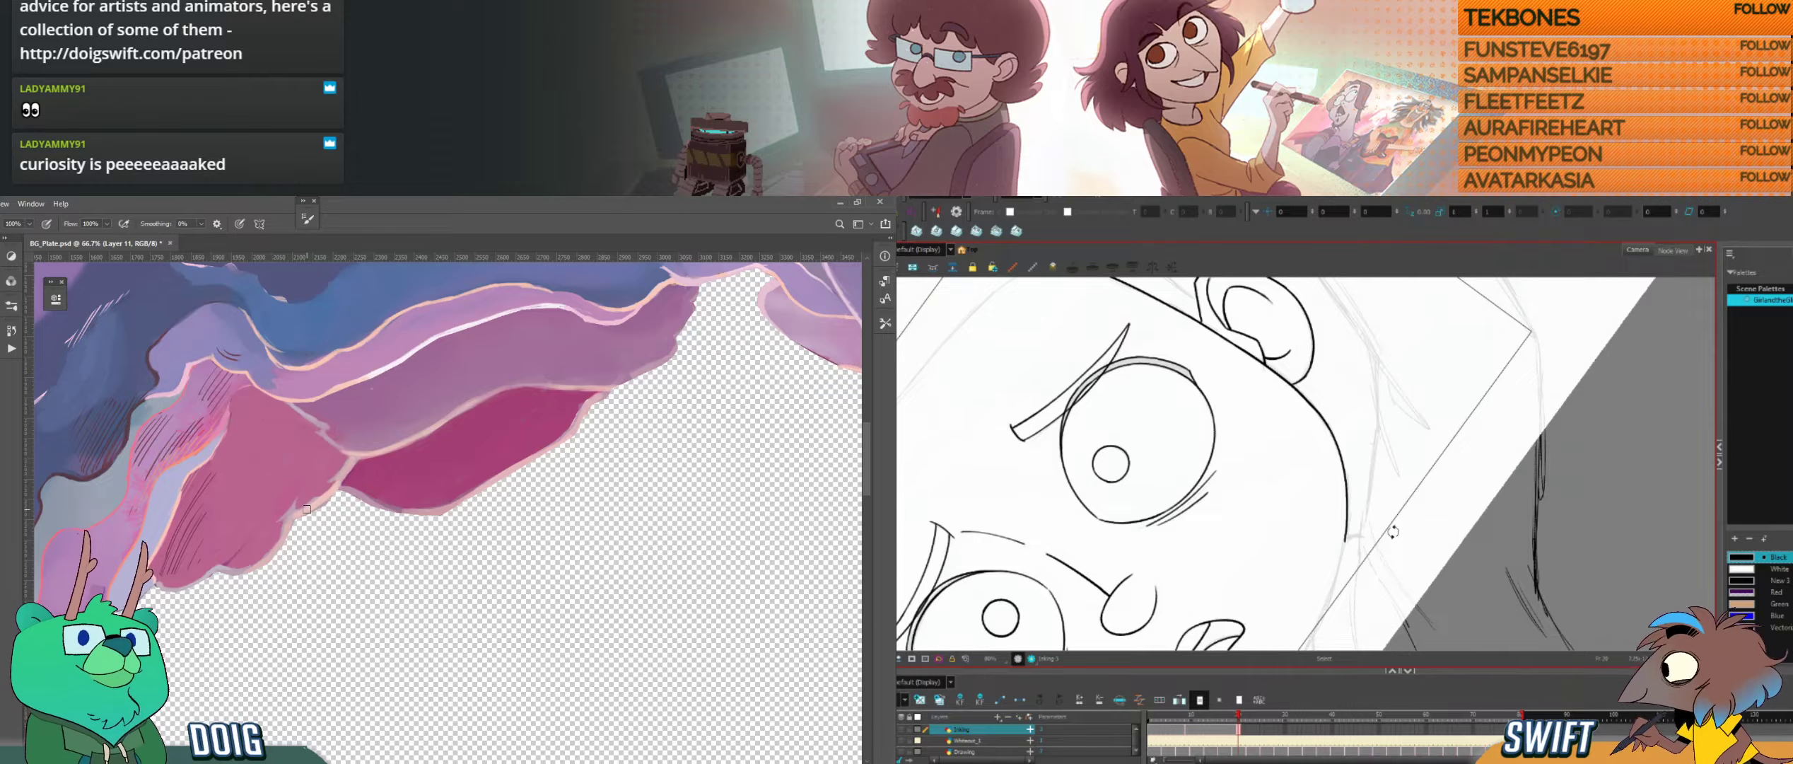
Step: Extend the jaw curve toward the chin in a rotated view, flipping between the drawings to match its shape
key(alt+s)
mouse_move(1405, 529)
mouse_down()
mouse_move(1339, 546)
mouse_move(1339, 585)
mouse_move(1378, 570)
mouse_move(1425, 505)
mouse_up()
drag(1411, 560, 1380, 518)
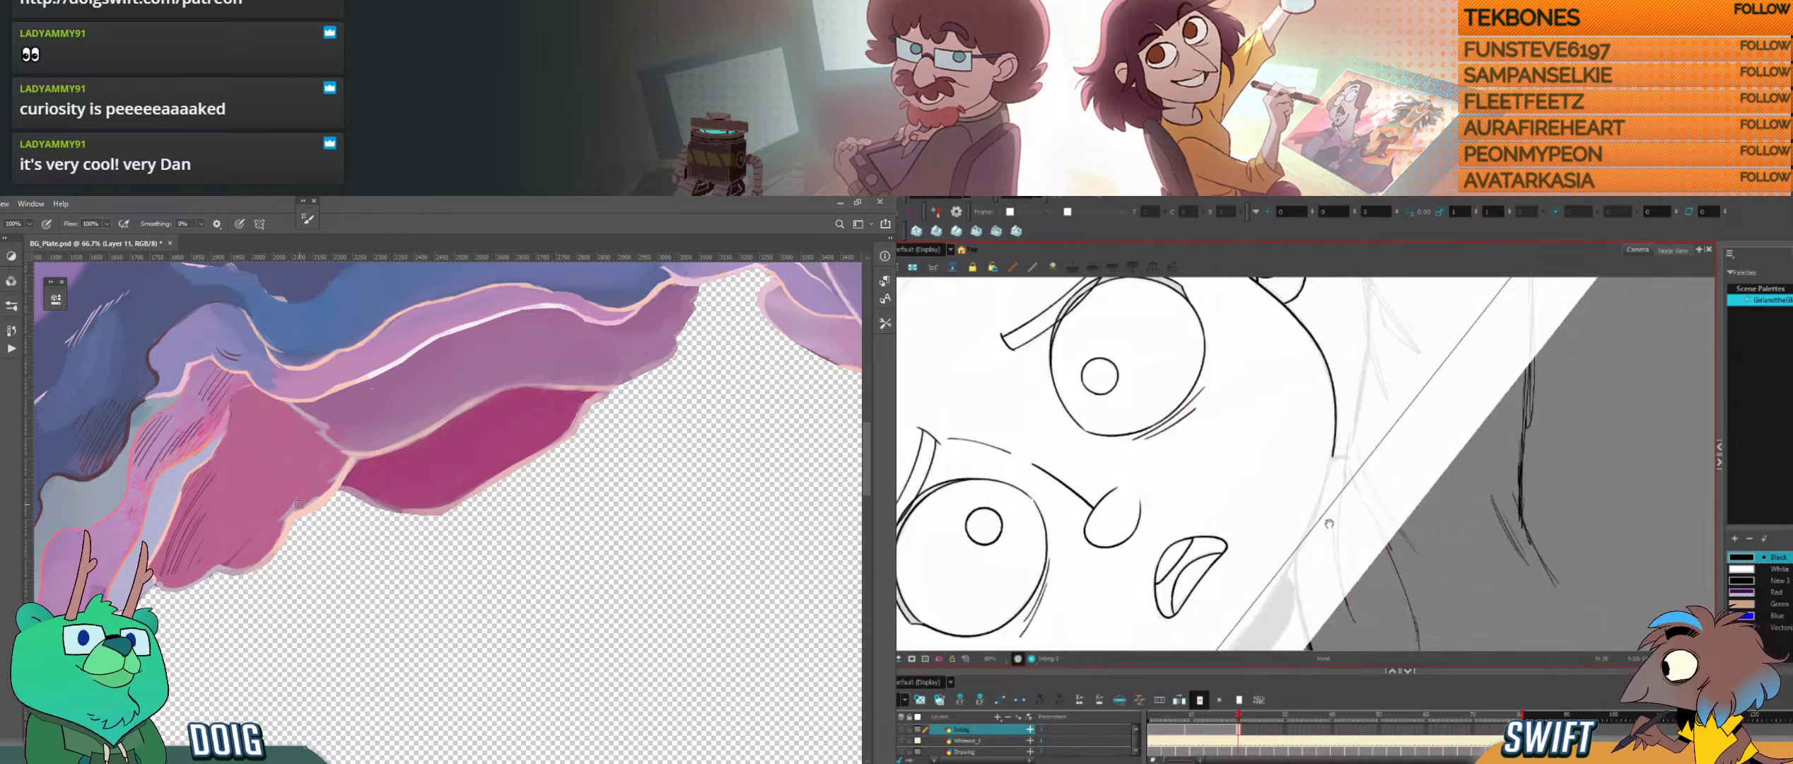
mouse_move(1330, 523)
mouse_down()
mouse_move(1333, 560)
mouse_move(1379, 499)
mouse_up()
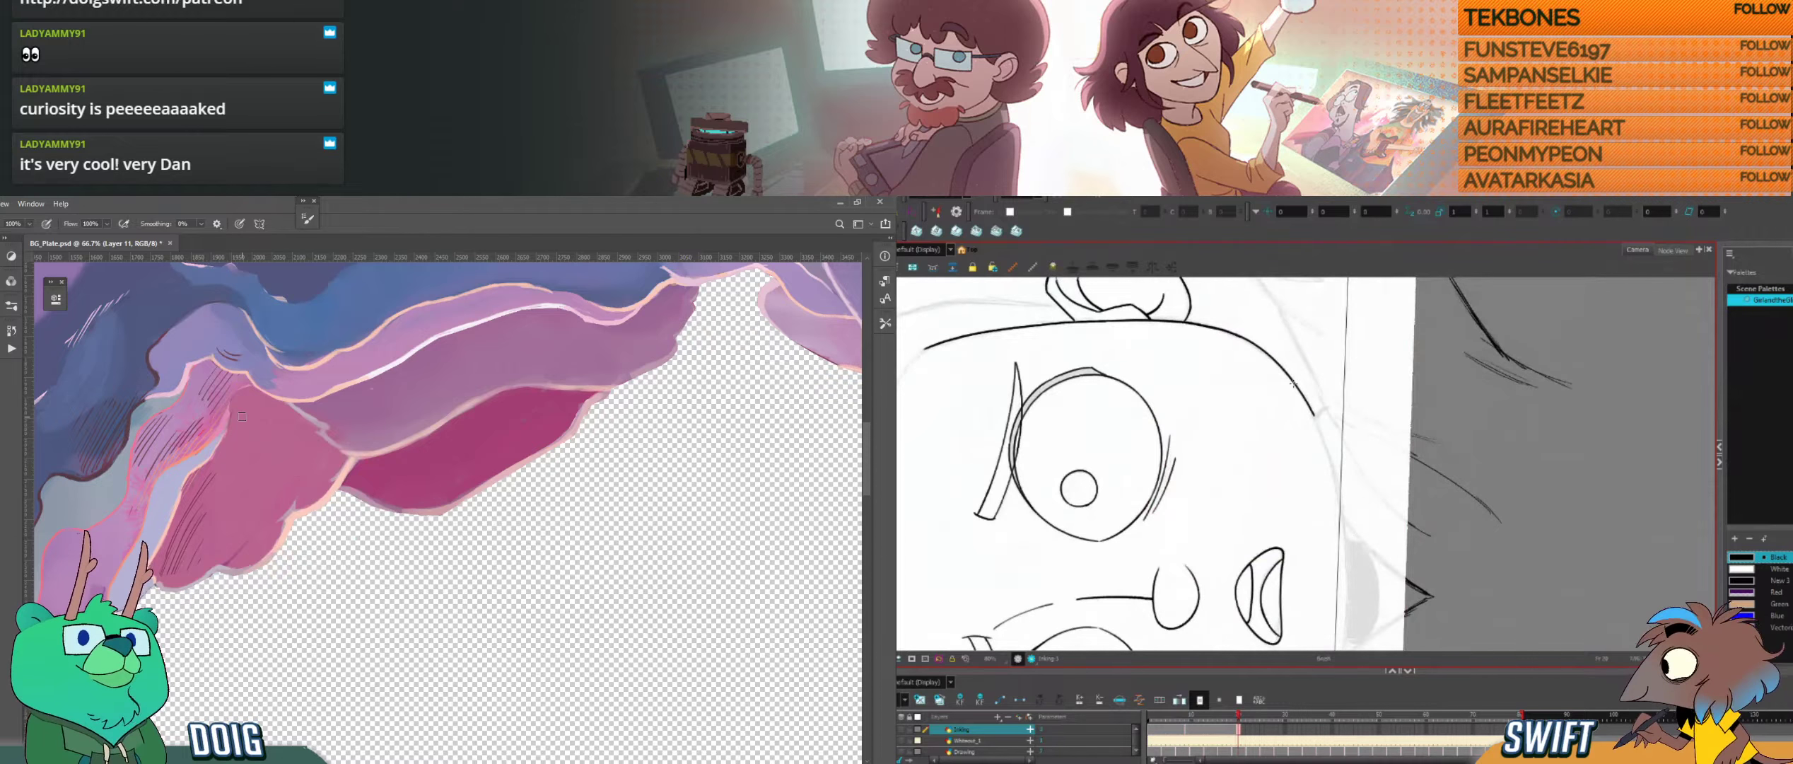
drag(1319, 429, 1348, 614)
key(f)
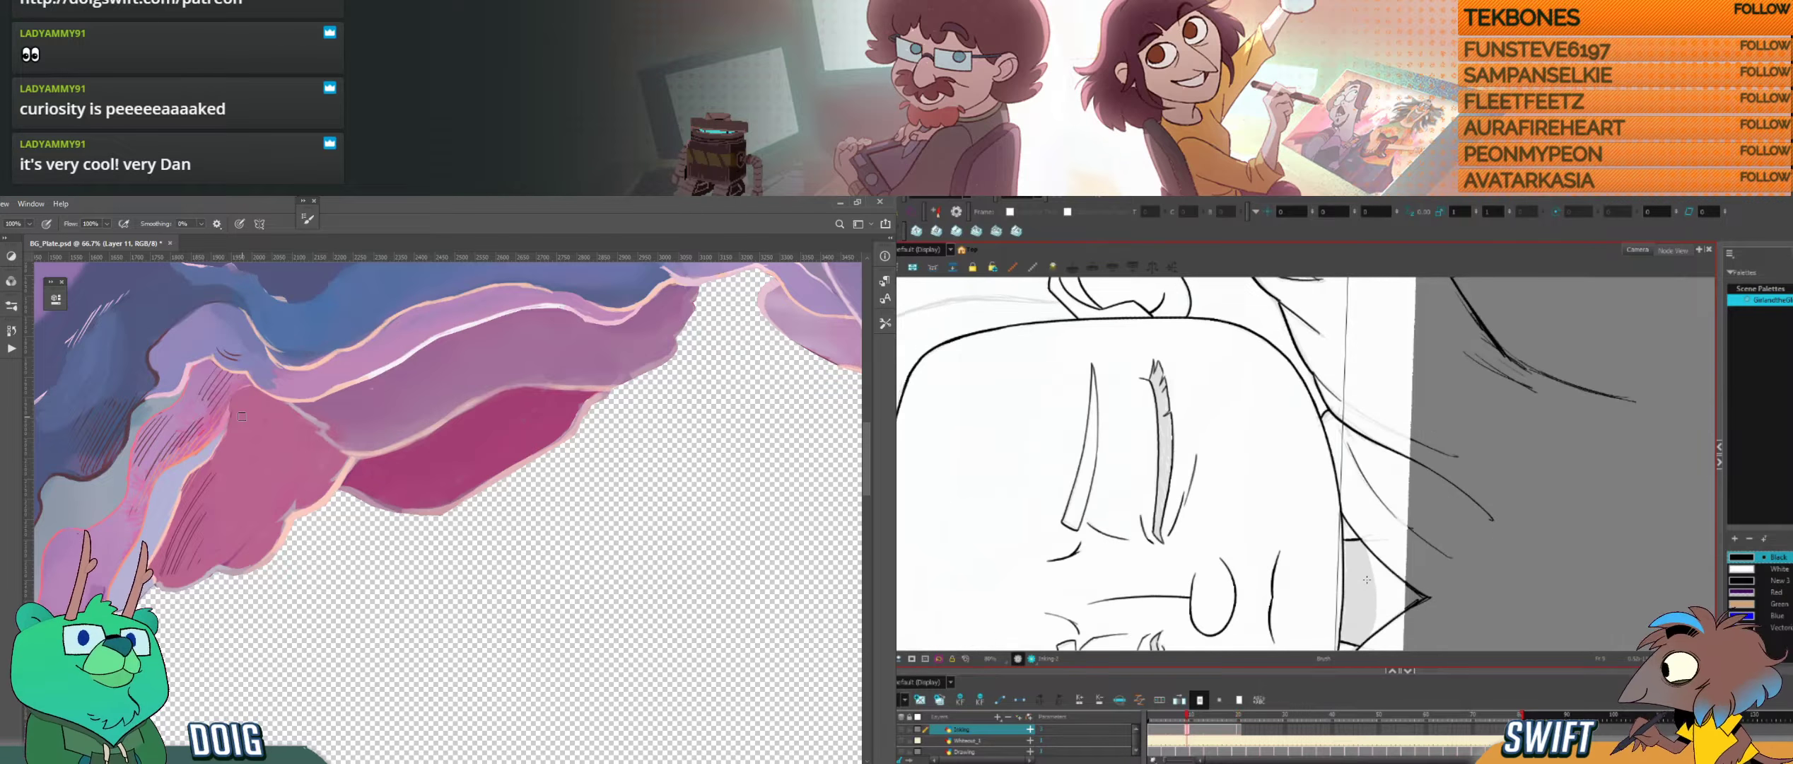
key(f)
mouse_move(1369, 625)
mouse_down()
mouse_move(1378, 584)
mouse_move(1368, 637)
mouse_up()
key(g)
key(g)
key(f)
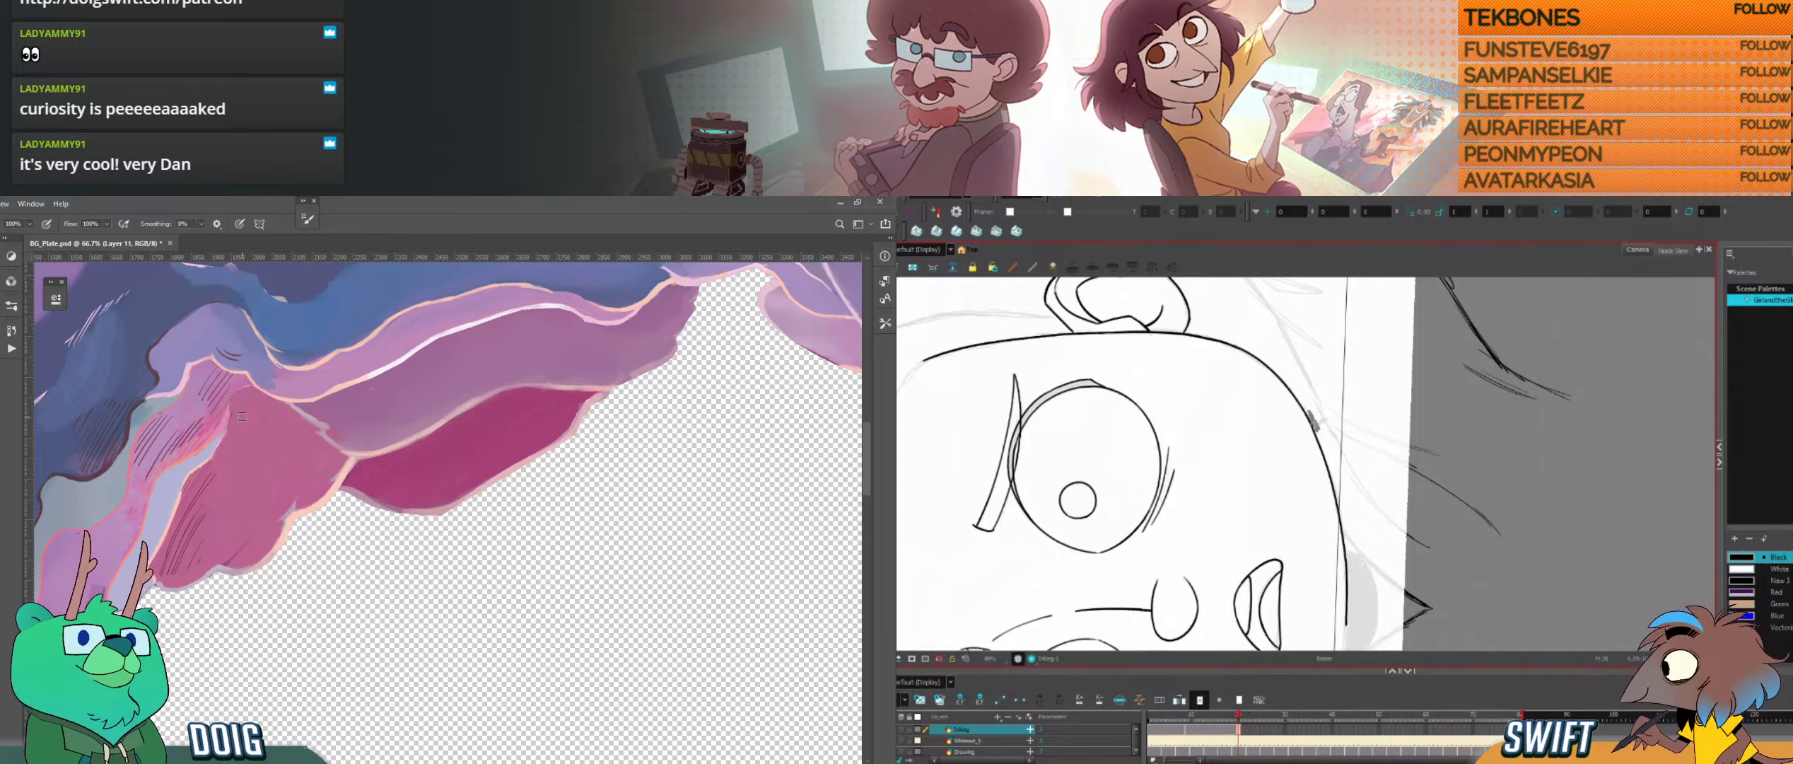
key(f)
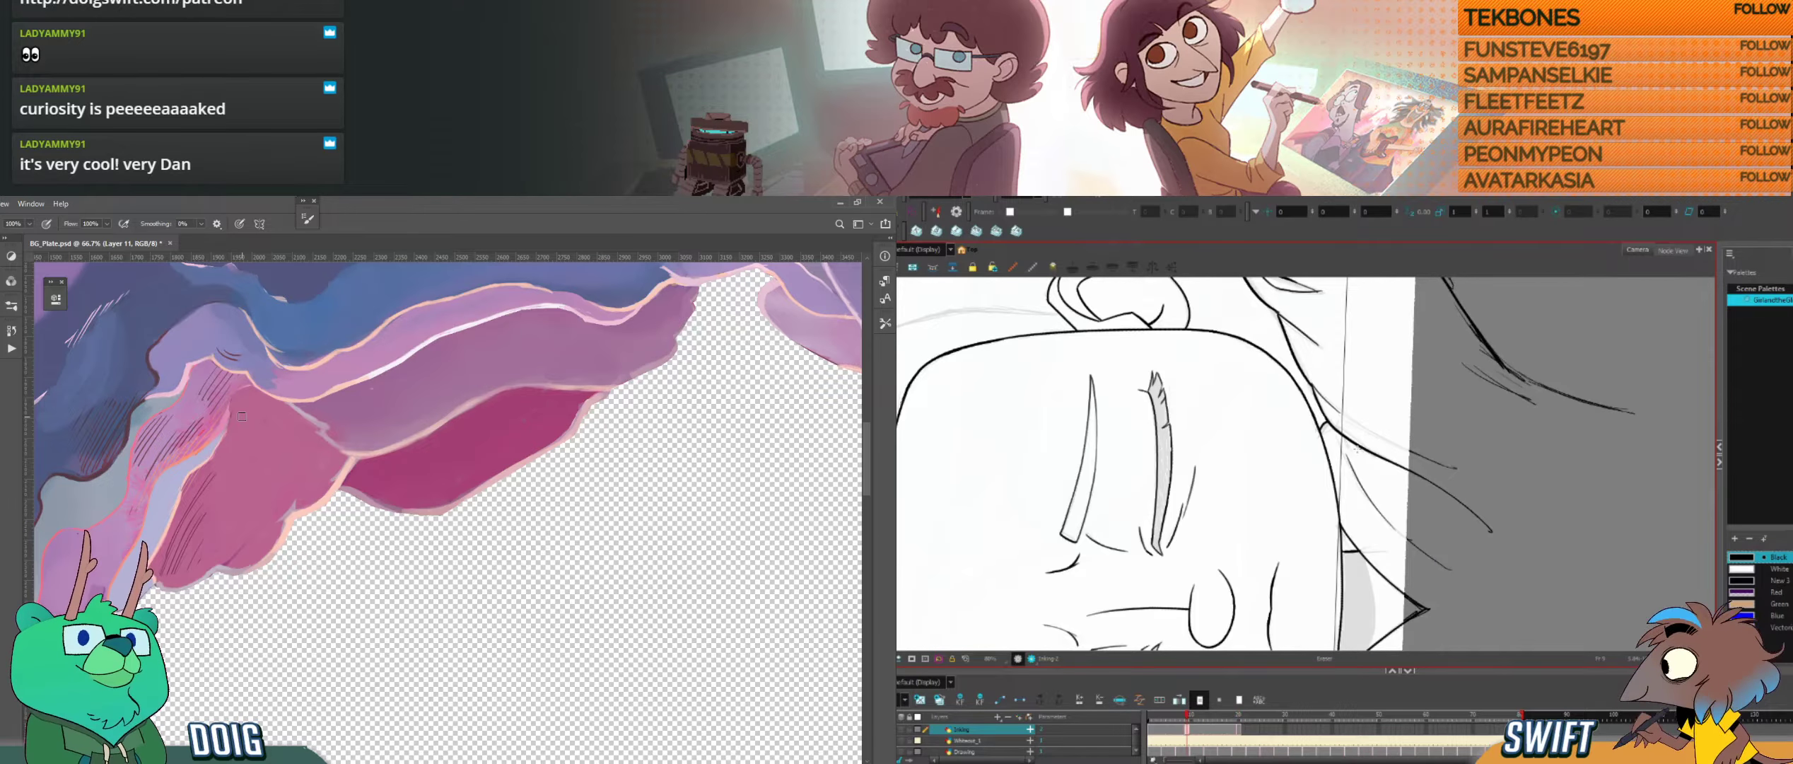
key(g)
Step: Flip repeatedly between the open- and closed-eye drawings to examine how the chin line should continue under the mouth
key(comma)
key(comma)
key(comma)
key(comma)
key(comma)
key(comma)
key(comma)
key(comma)
key(comma)
key(comma)
key(comma)
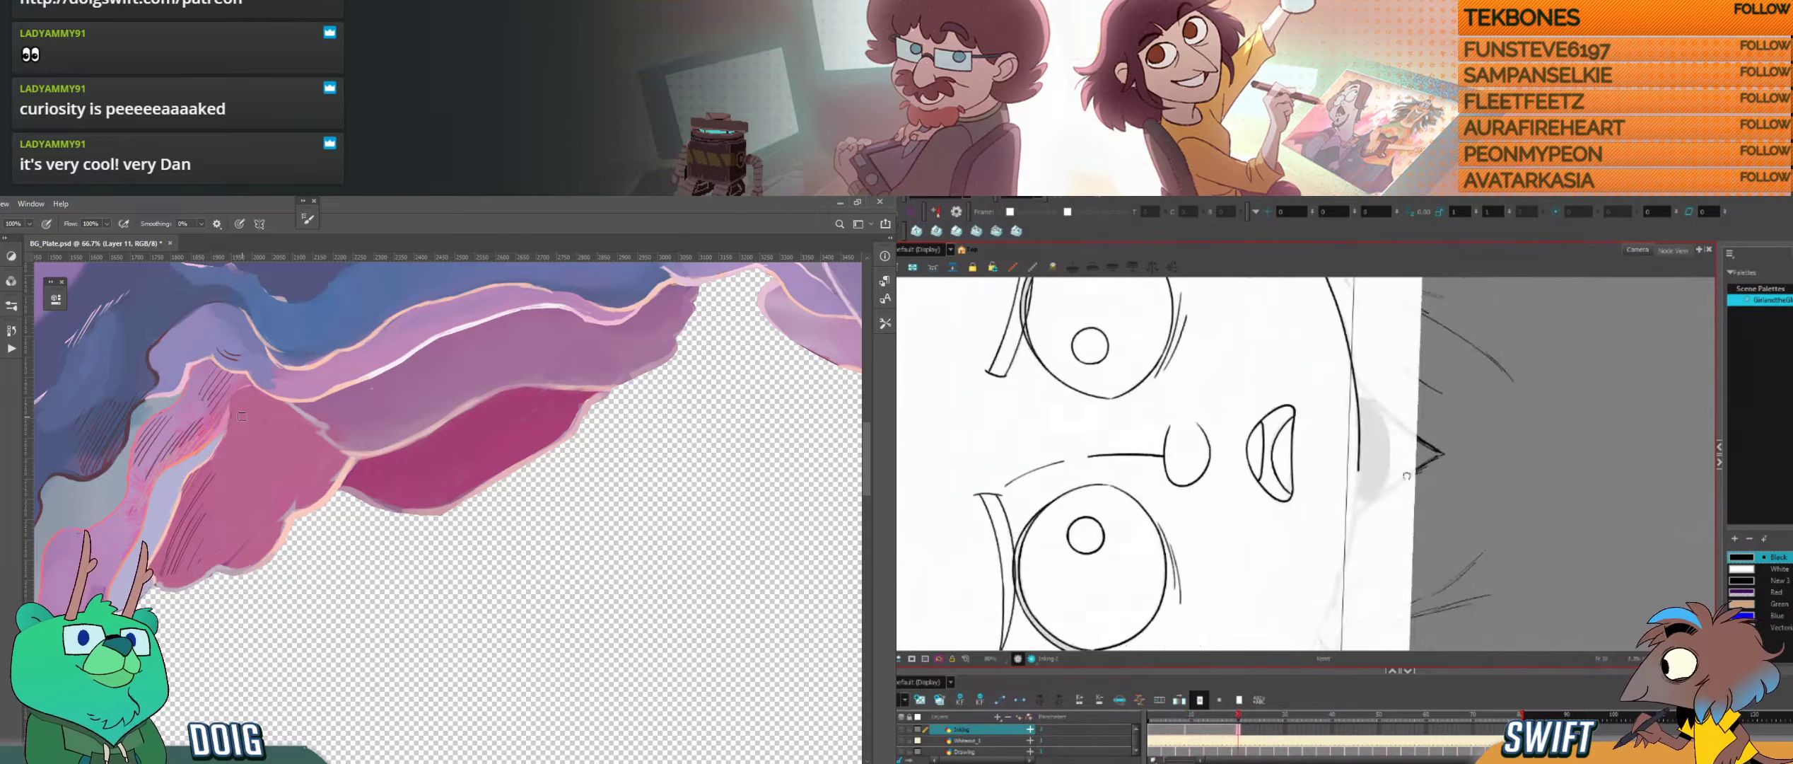
key(g)
key(f)
key(g)
key(f)
key(g)
mouse_move(1386, 568)
mouse_down()
mouse_move(1412, 473)
mouse_move(1405, 503)
mouse_up()
key(f)
key(g)
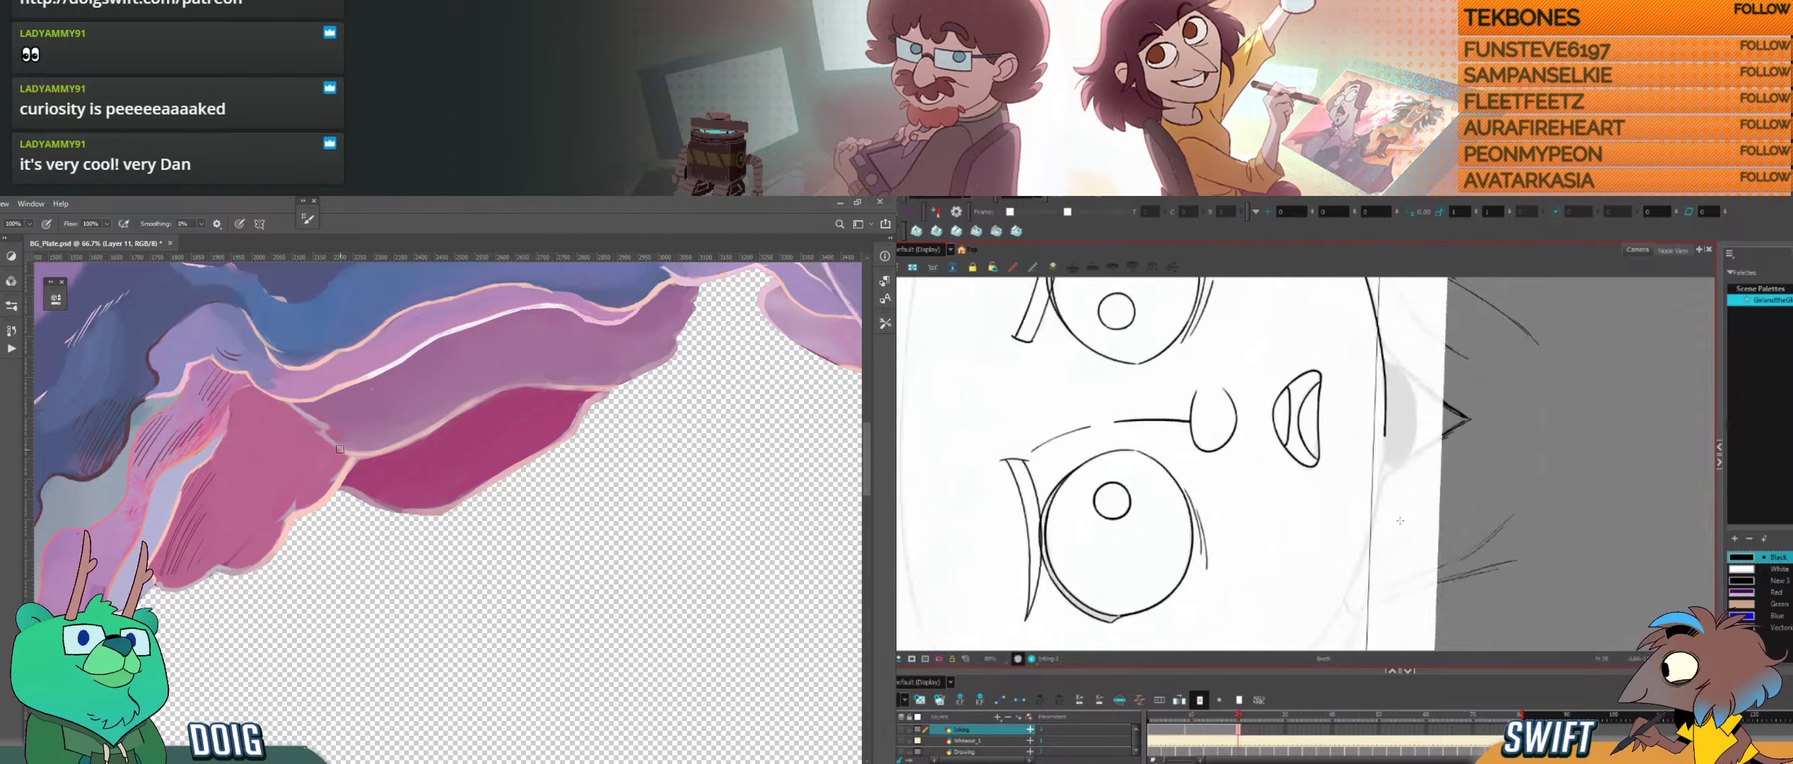
key(f)
key(g)
key(f)
key(g)
key(f)
key(g)
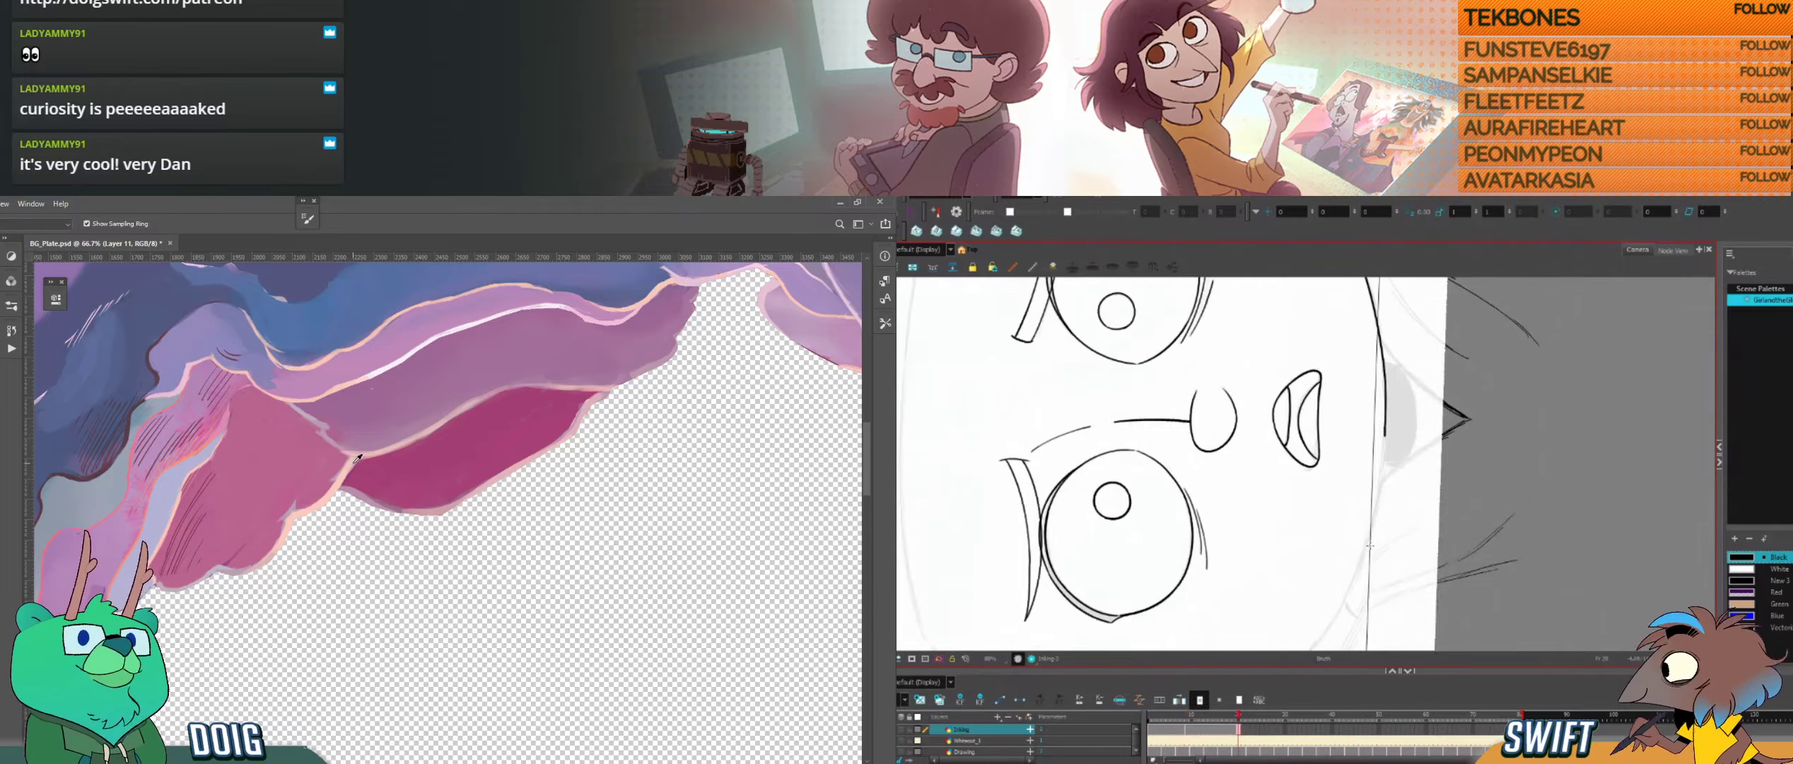
Step: Ink the jaw curve on the side opposite the ear, redrawing its first stroke and joining it to the chin line
mouse_move(1425, 522)
mouse_down()
mouse_move(1171, 531)
mouse_move(1262, 427)
mouse_move(1279, 572)
mouse_move(1329, 562)
mouse_up()
key(space)
drag(1245, 356, 1233, 432)
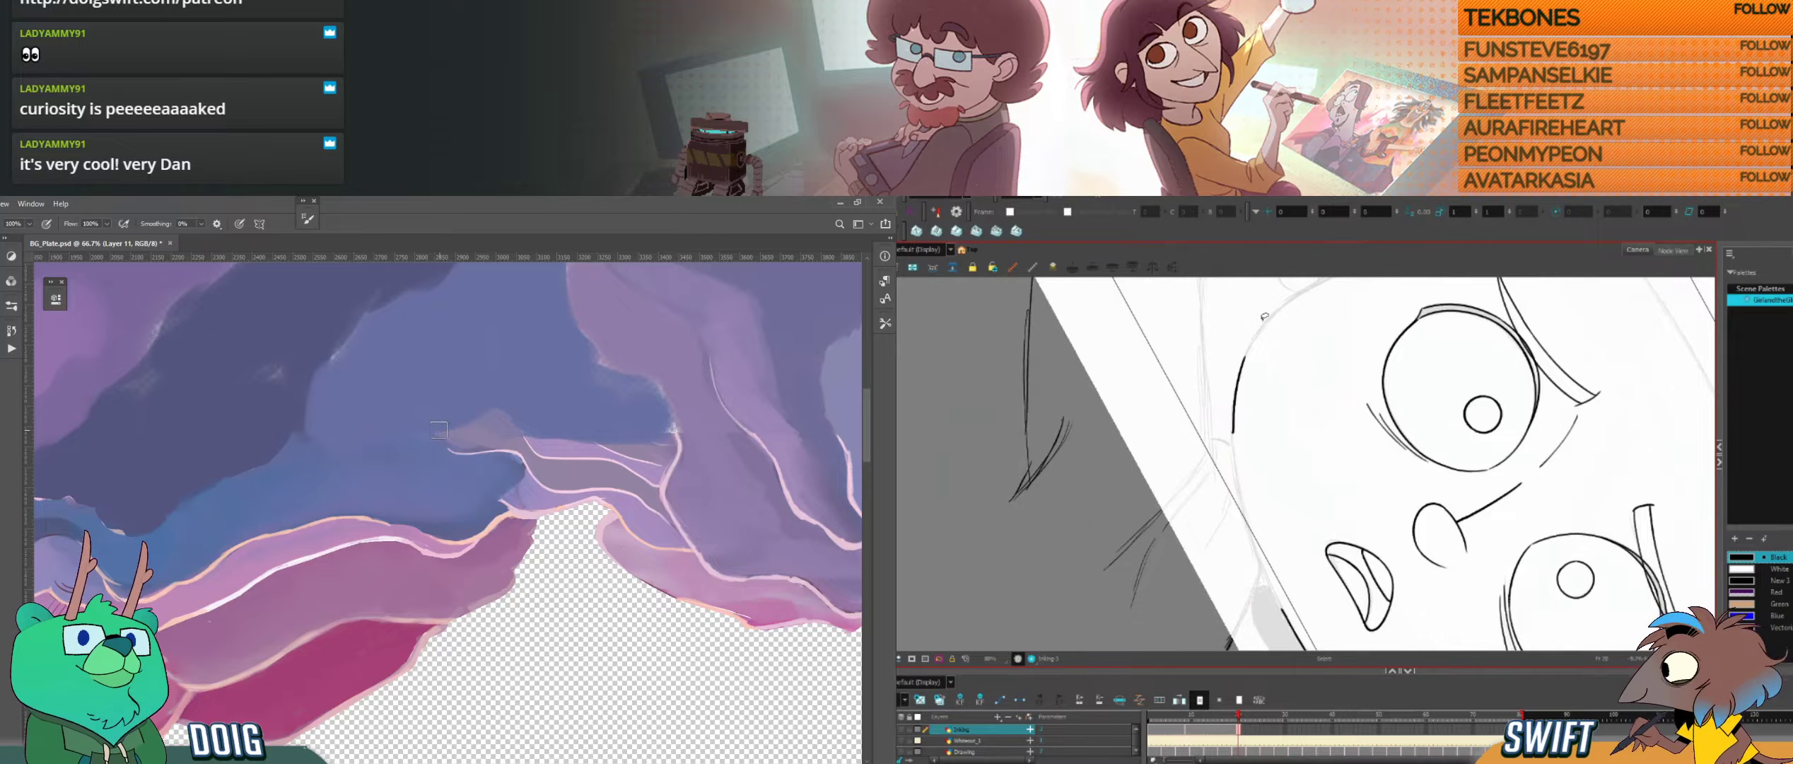
key(ctrl+z)
mouse_move(1246, 353)
mouse_down()
mouse_move(1234, 465)
mouse_move(1266, 574)
mouse_up()
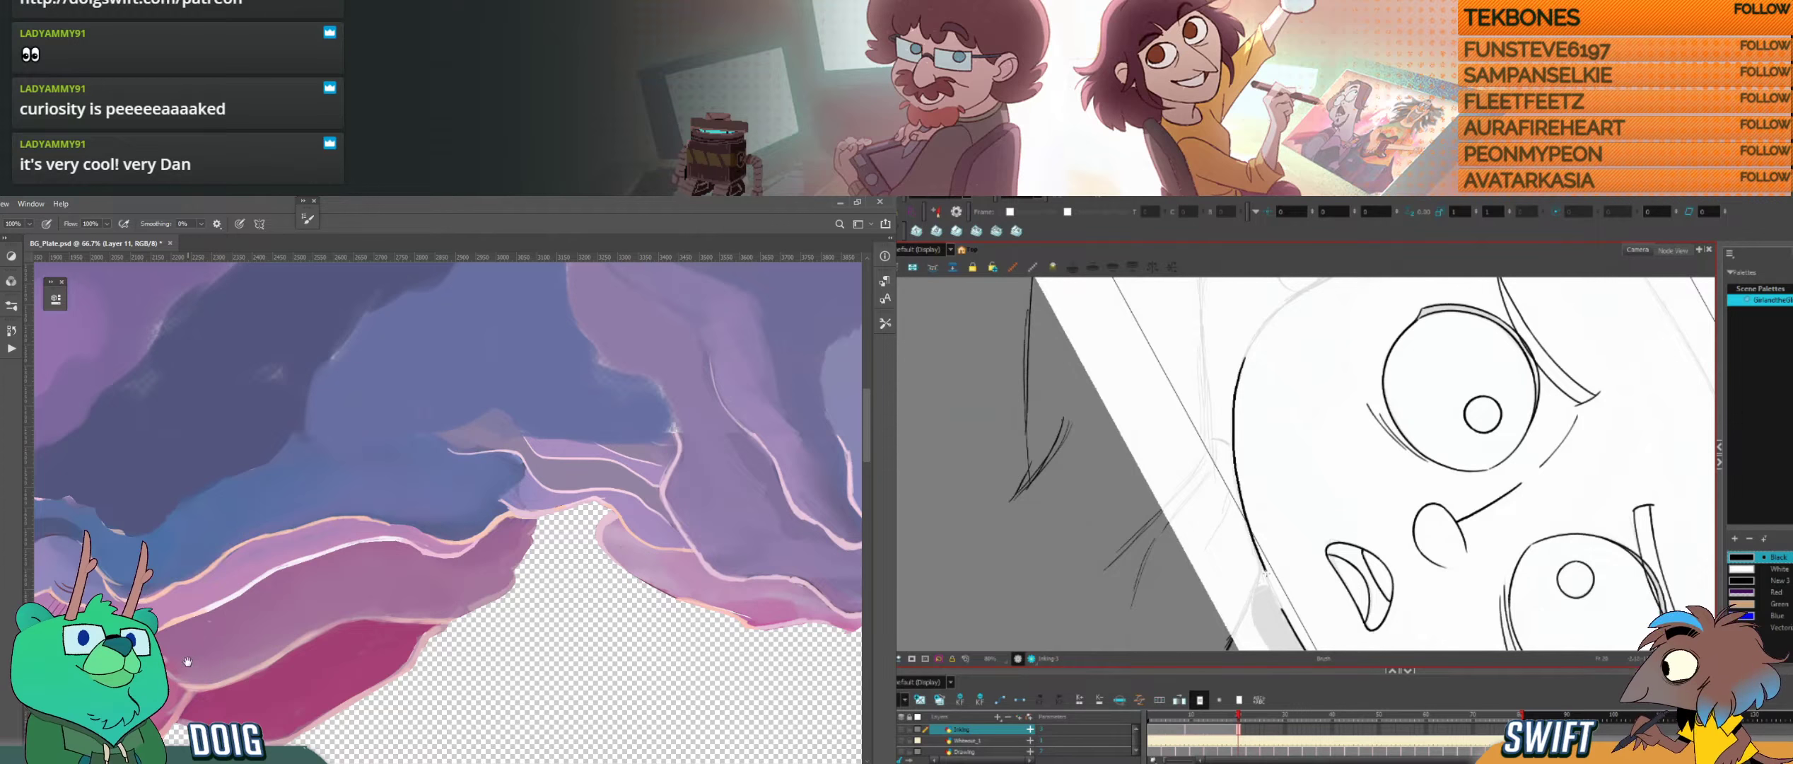
drag(188, 662, 376, 501)
drag(1266, 574, 1272, 588)
drag(376, 500, 381, 496)
drag(1272, 589, 1285, 612)
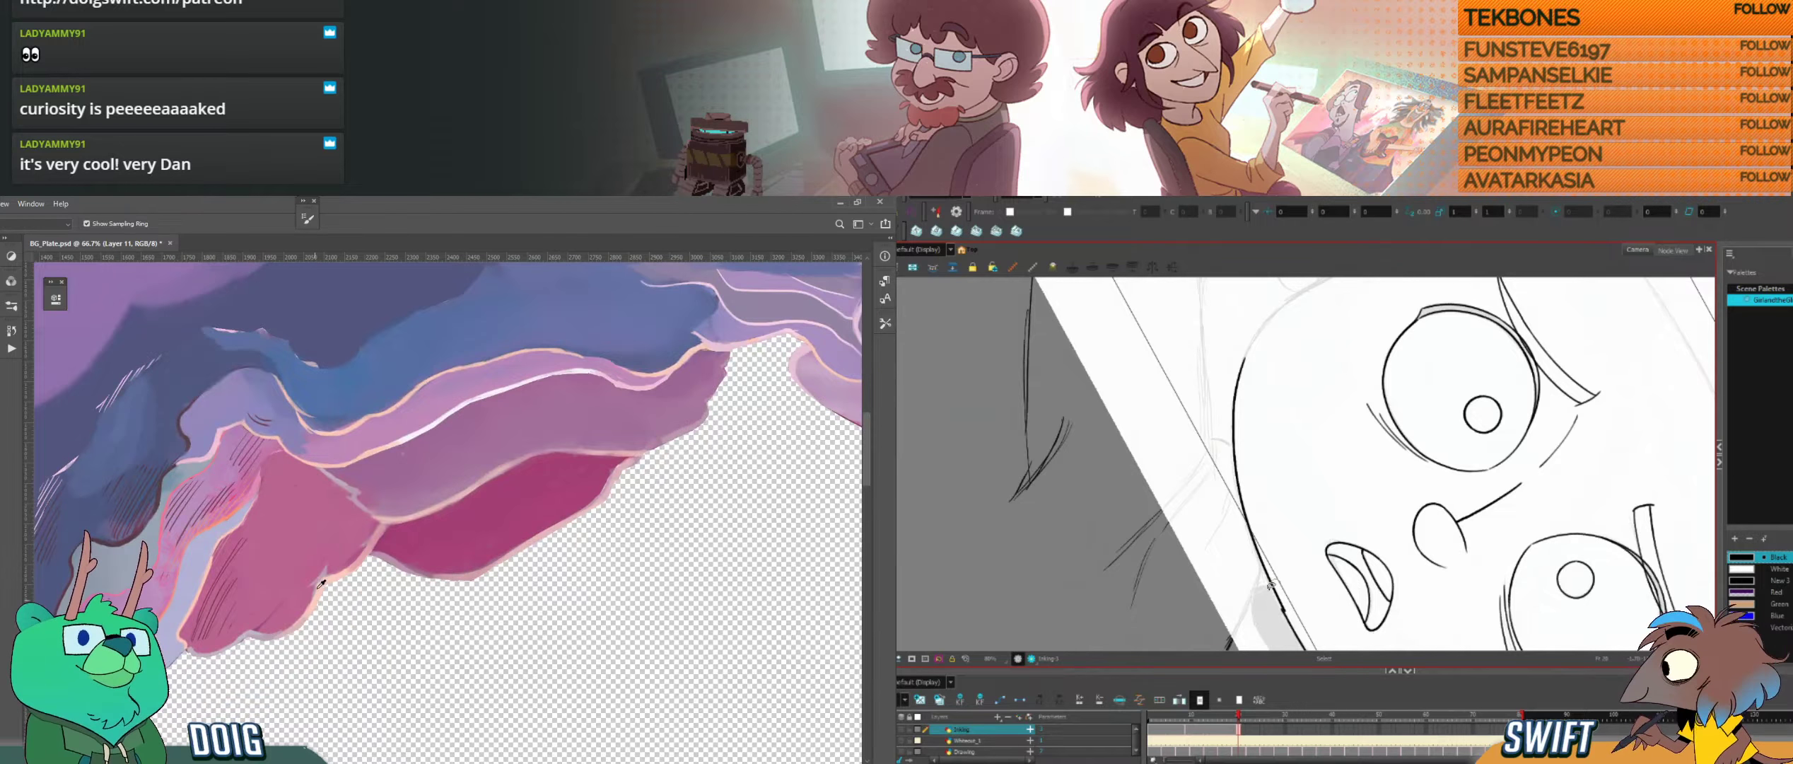
Step: Paint the light peach rim between the left pink rock and the purple ledge in Photoshop, and level Harmony's canvas
key(b)
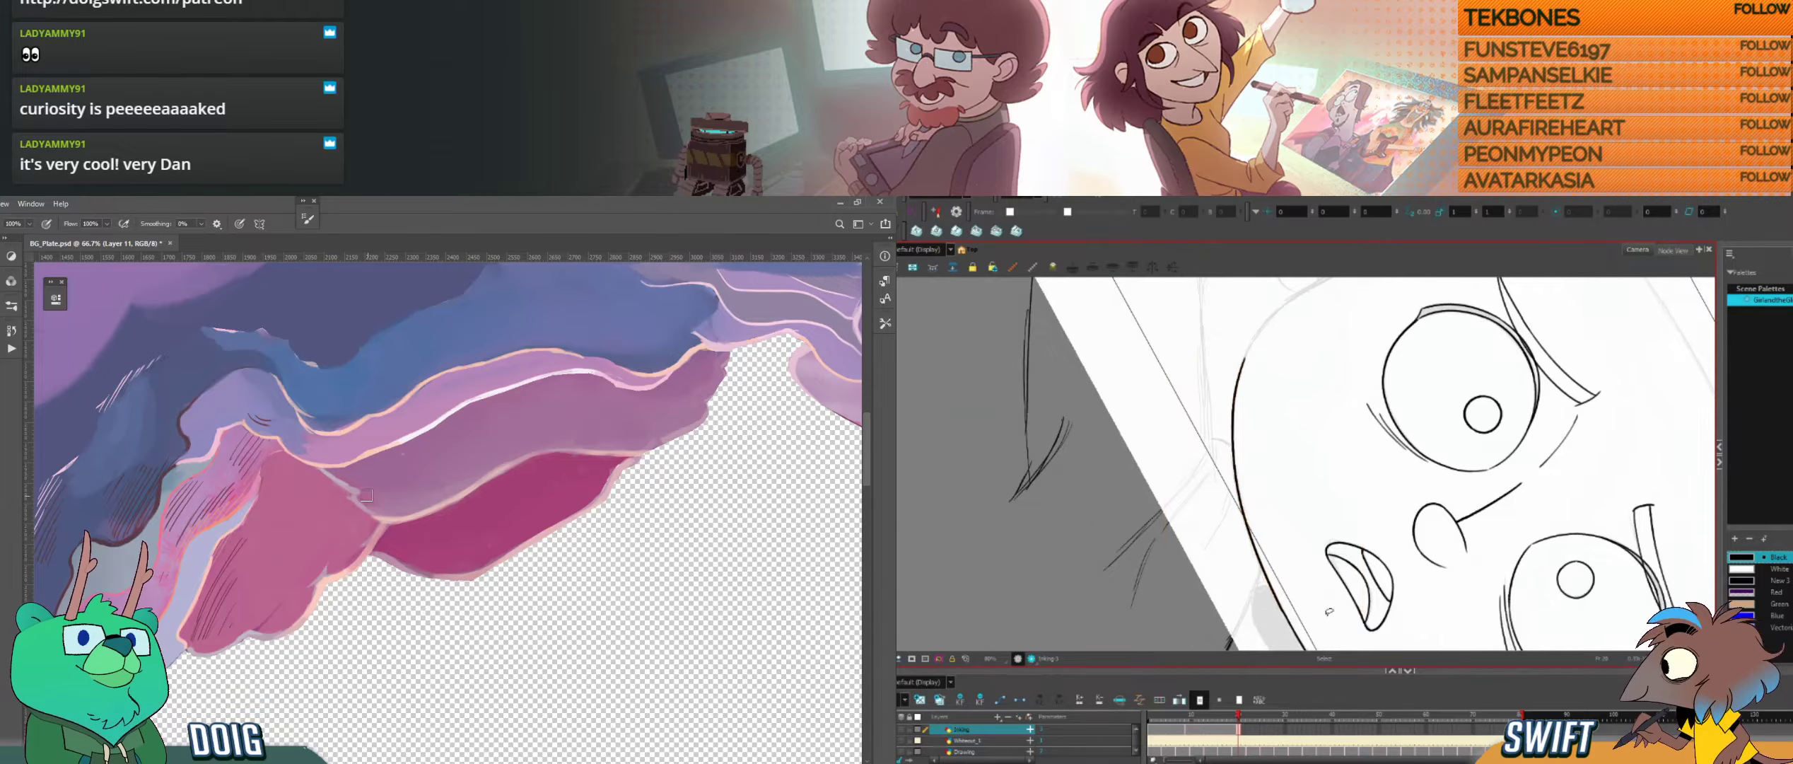
mouse_move(1335, 608)
mouse_down()
mouse_move(1398, 558)
mouse_move(1419, 493)
mouse_up()
drag(357, 499, 376, 512)
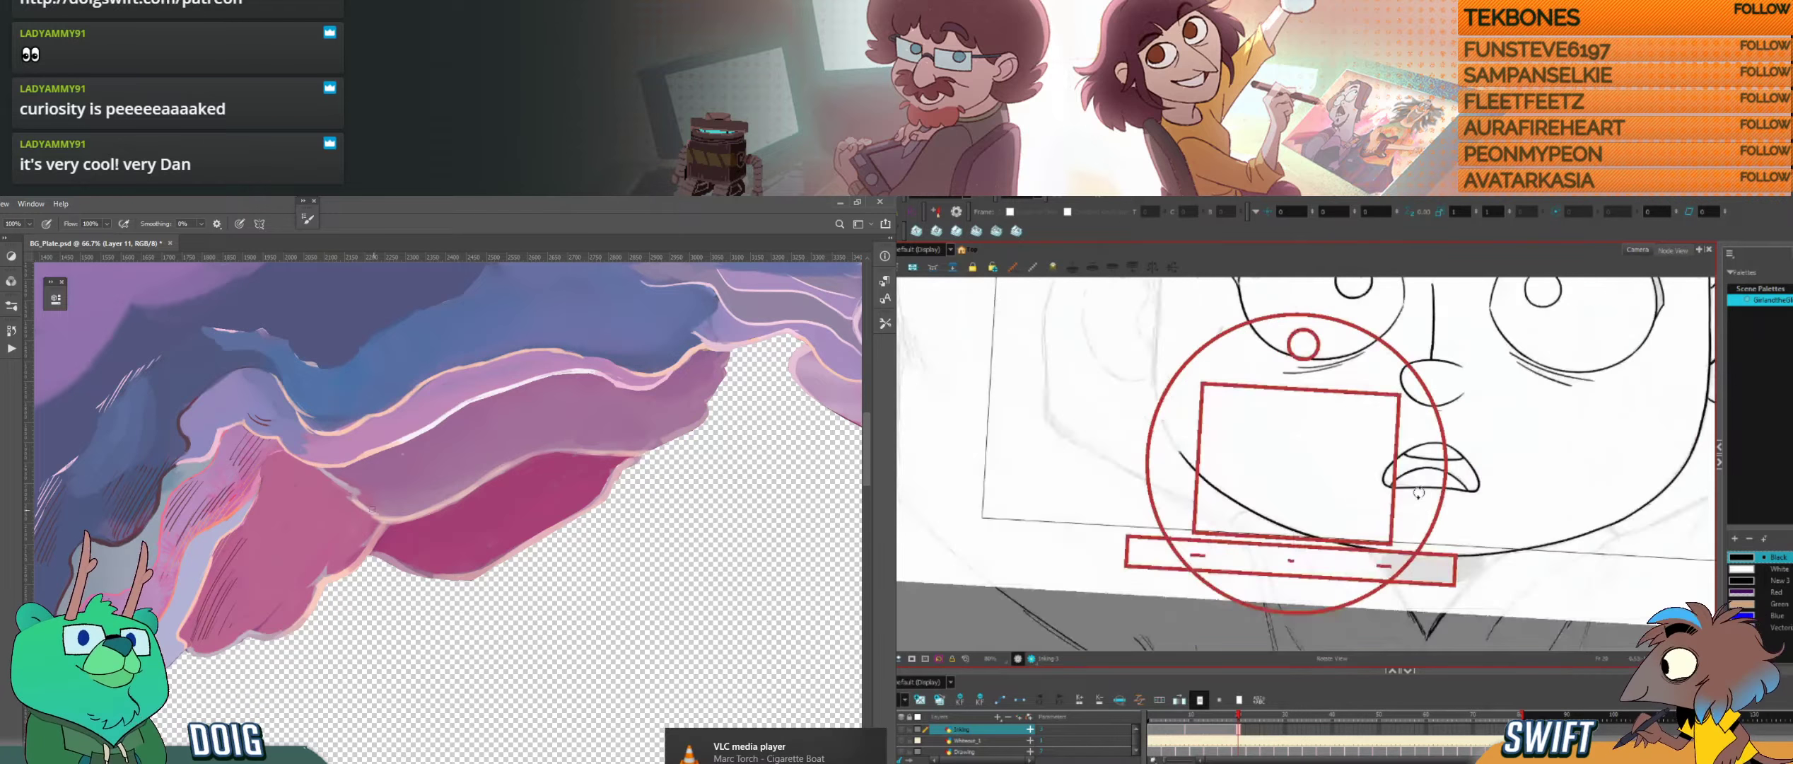
drag(1420, 493, 1425, 480)
drag(376, 512, 382, 518)
key(alt+s)
drag(1427, 502, 1430, 519)
click(1465, 499)
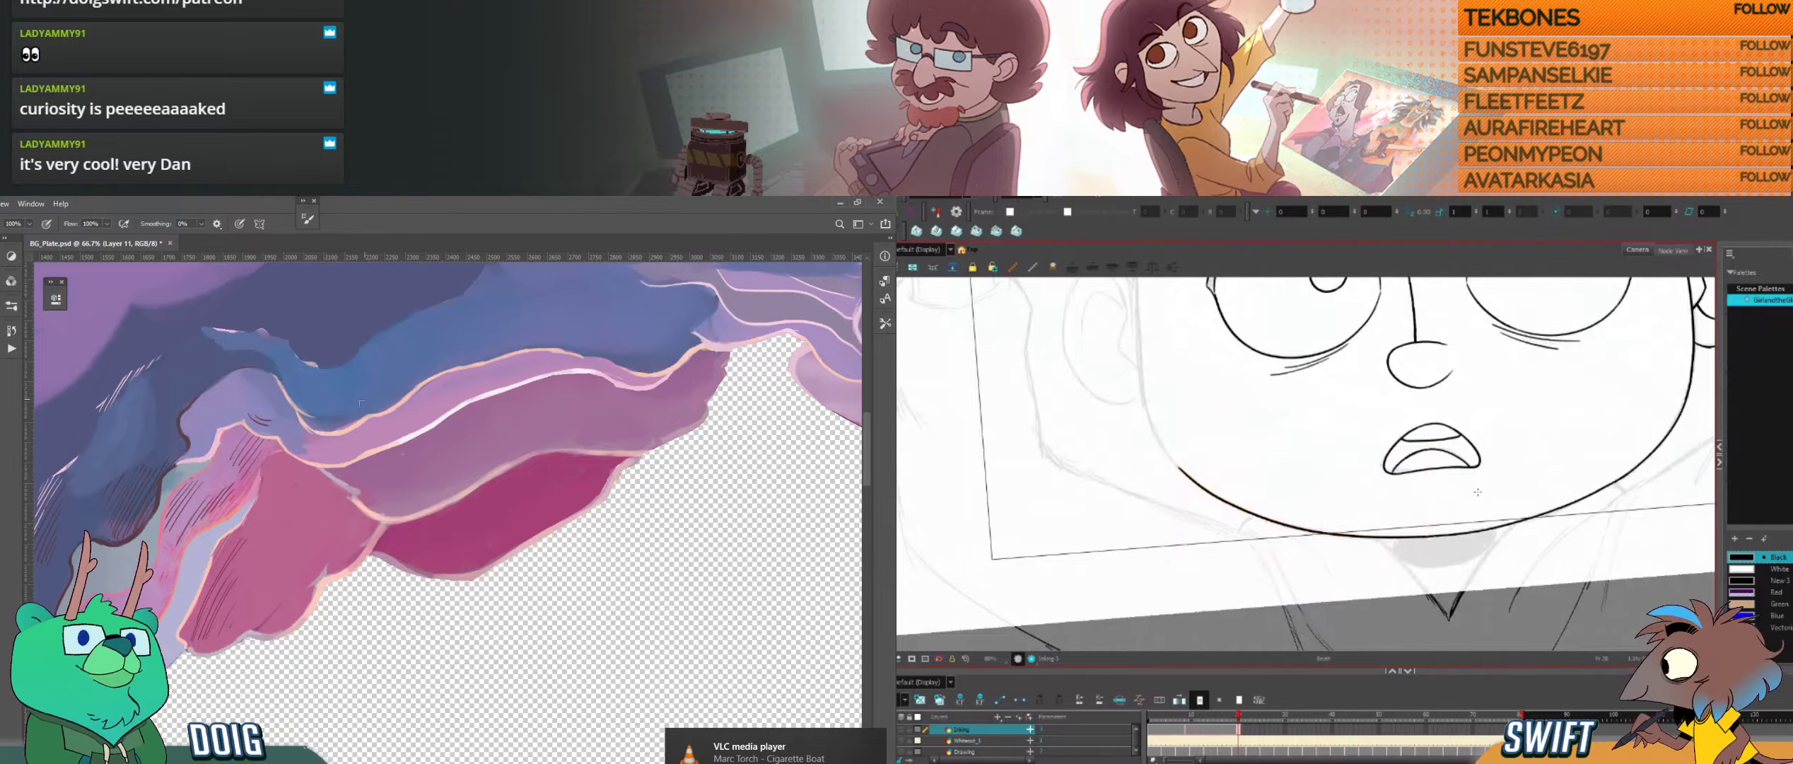
drag(325, 469, 362, 500)
Step: Ink the cheek outline on the side opposite the ear and compare it with the closed-eye drawing
drag(1478, 492, 1541, 619)
key(f)
key(g)
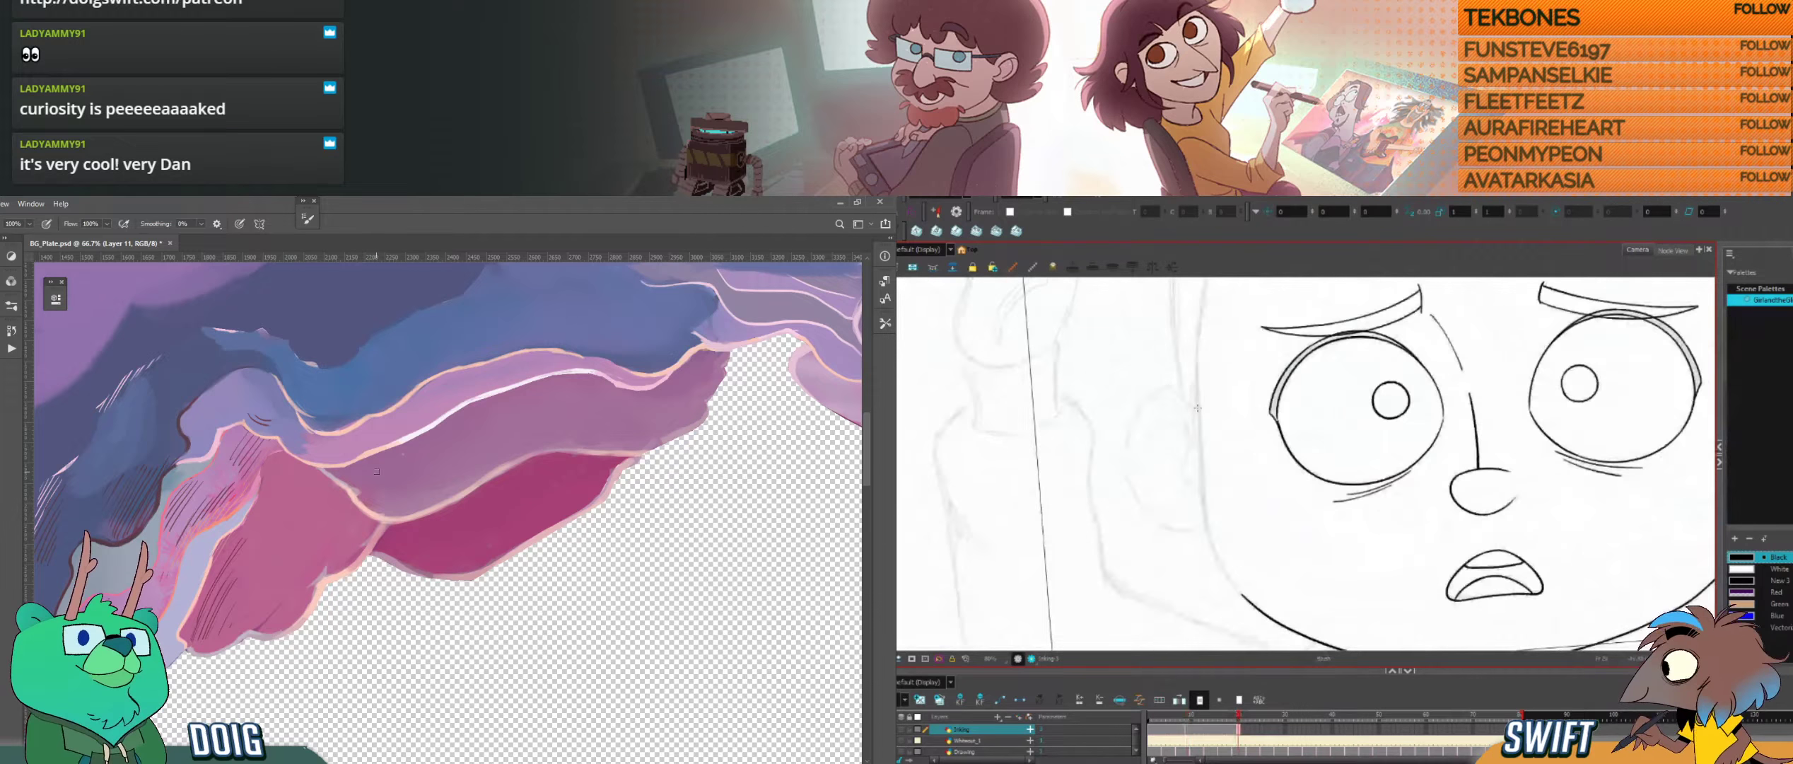
alt+click(355, 488)
drag(1200, 424, 1216, 555)
key(f)
key(g)
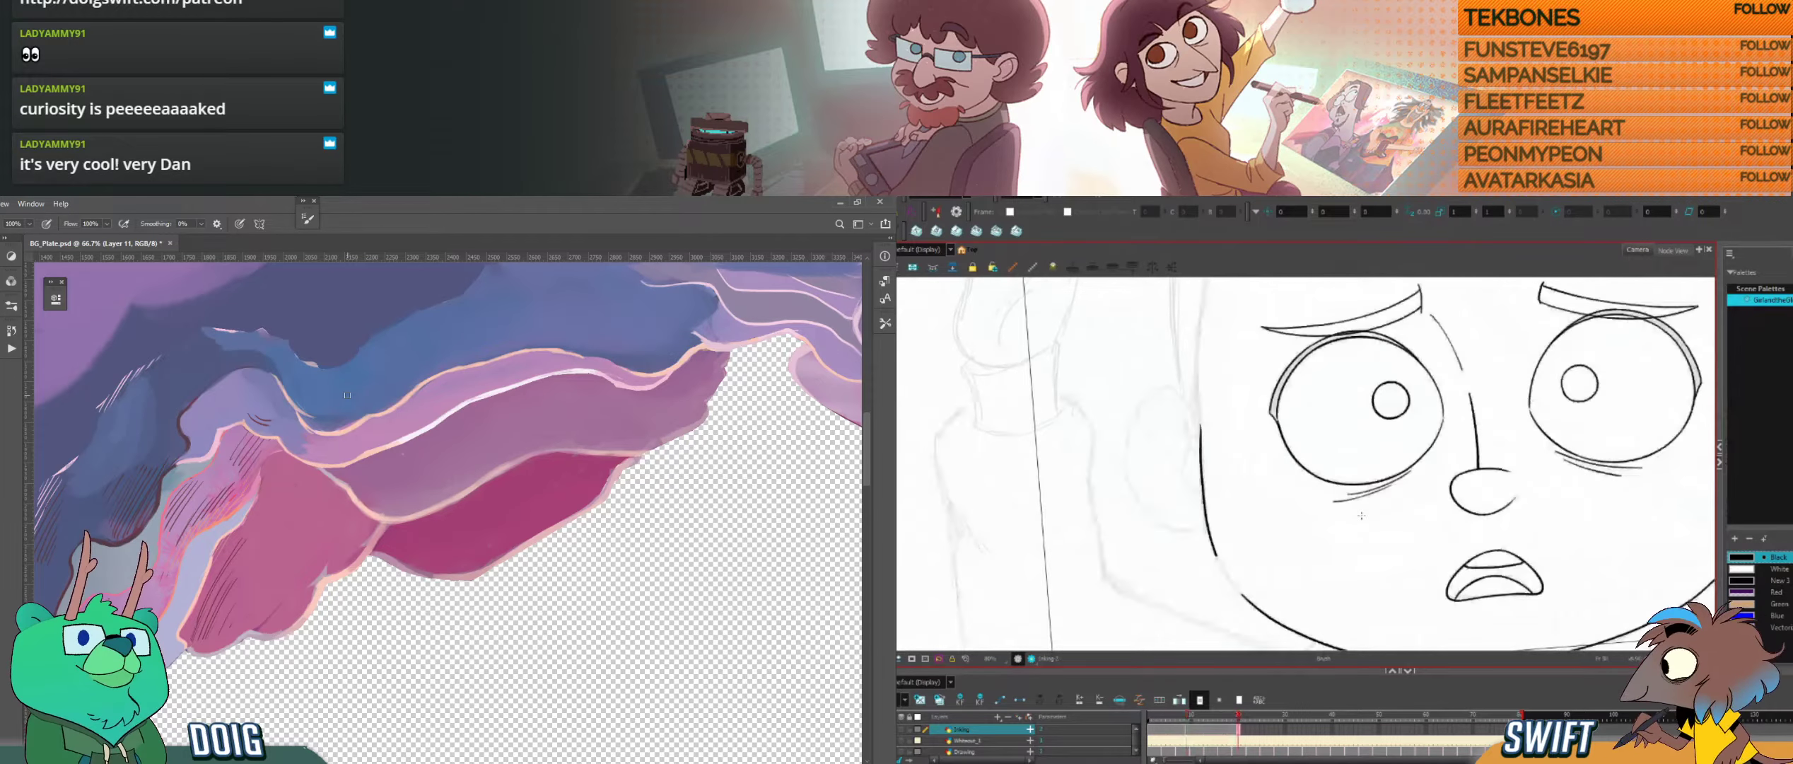
key(f)
key(g)
Step: Close the gap between the cheek outline and the jaw curve in a rotated view, redrawing the joining stroke
drag(1356, 536, 1247, 531)
mouse_move(1161, 427)
mouse_down()
mouse_move(1281, 516)
mouse_move(1332, 476)
mouse_up()
alt+click(300, 612)
key(ctrl+z)
drag(1279, 535, 1338, 472)
key(ctrl+z)
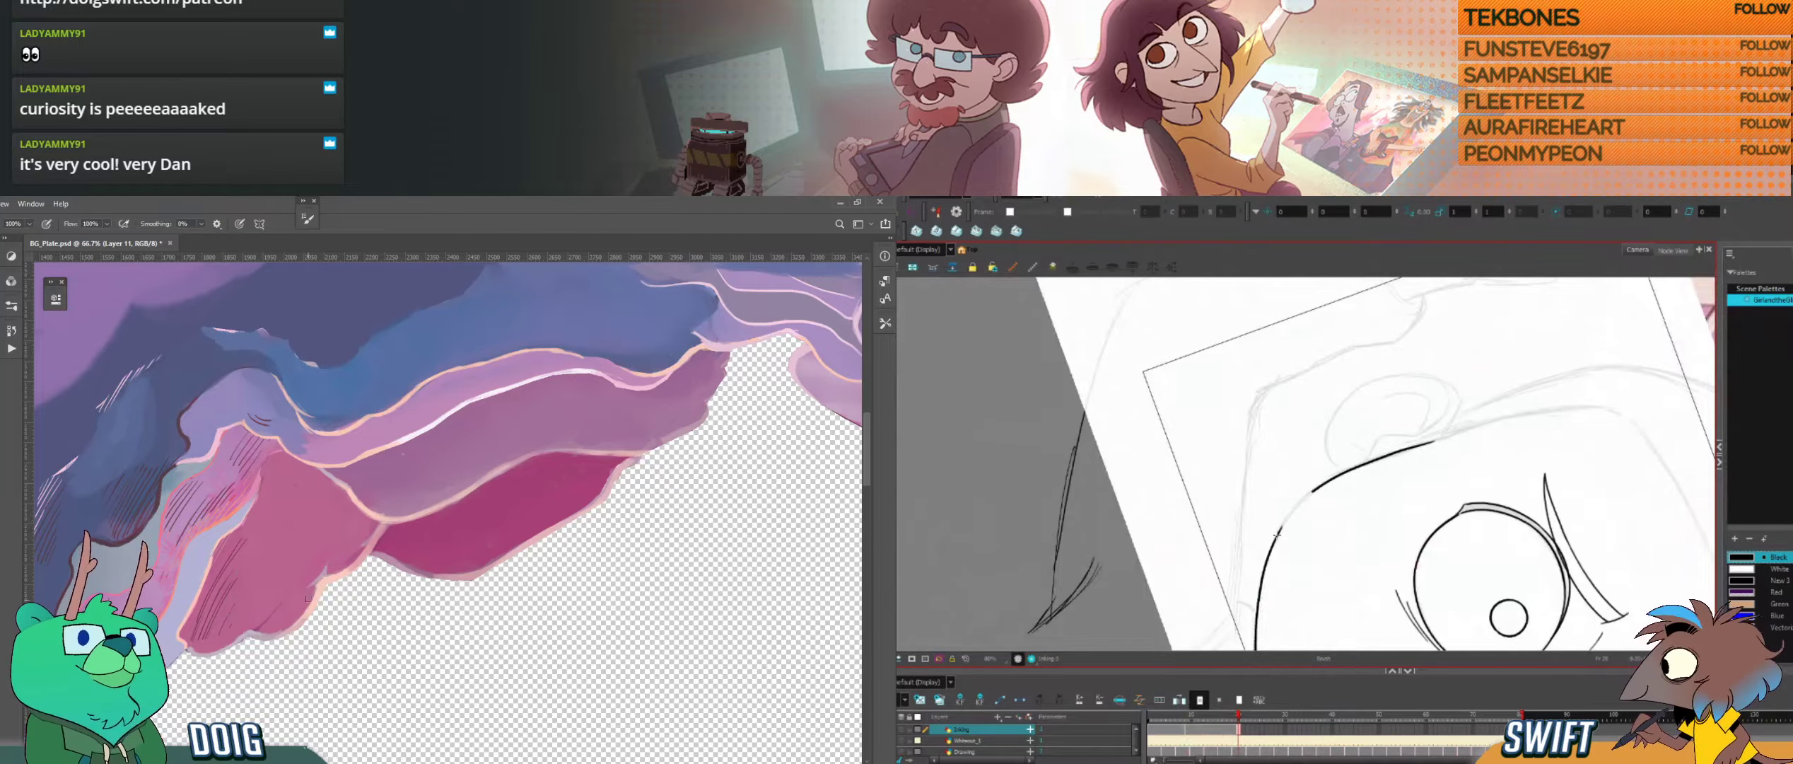
drag(1278, 535, 1333, 476)
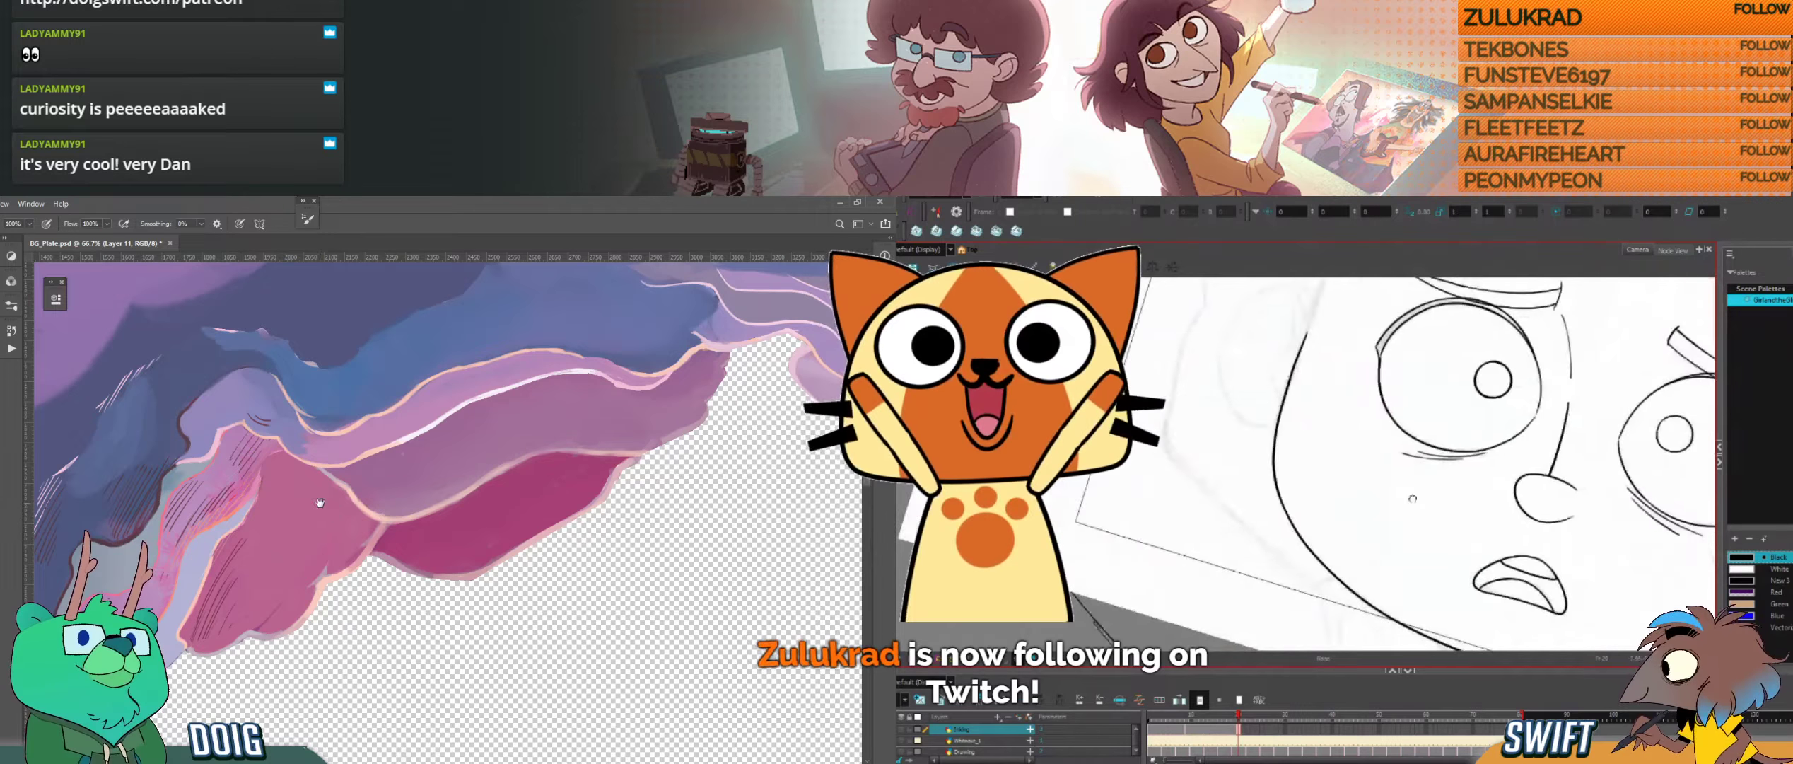
Step: Level the canvas and step between adjacent frames to examine the lower head outline and the neck area
mouse_move(405, 483)
mouse_down()
mouse_move(364, 488)
mouse_move(490, 457)
mouse_move(434, 471)
mouse_up()
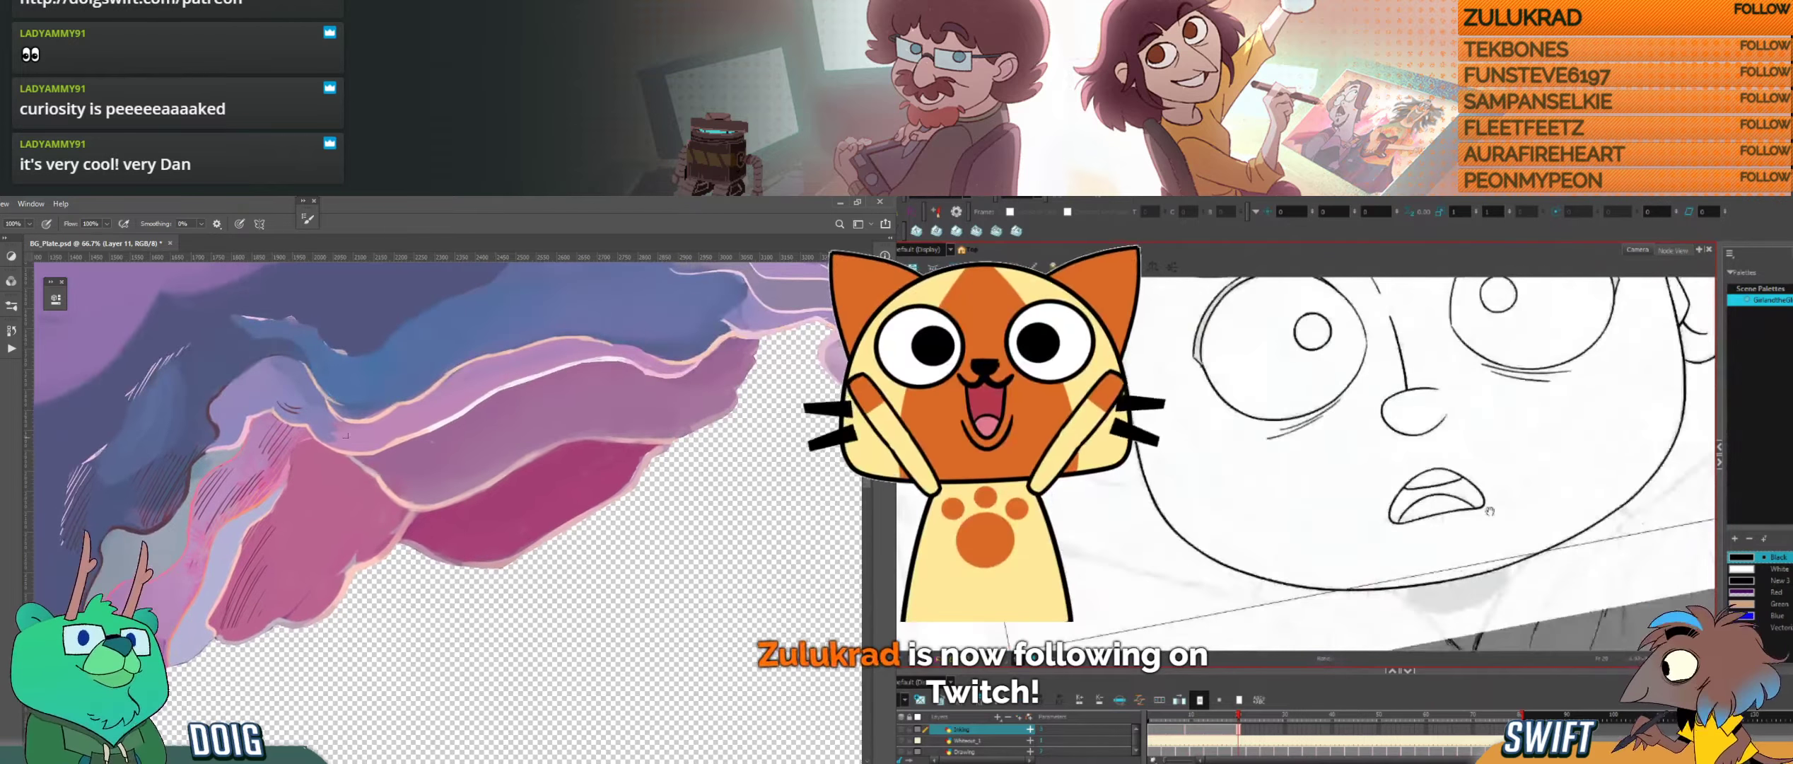
mouse_move(1472, 541)
mouse_down()
mouse_move(1454, 571)
mouse_move(1348, 529)
mouse_up()
alt+click(251, 502)
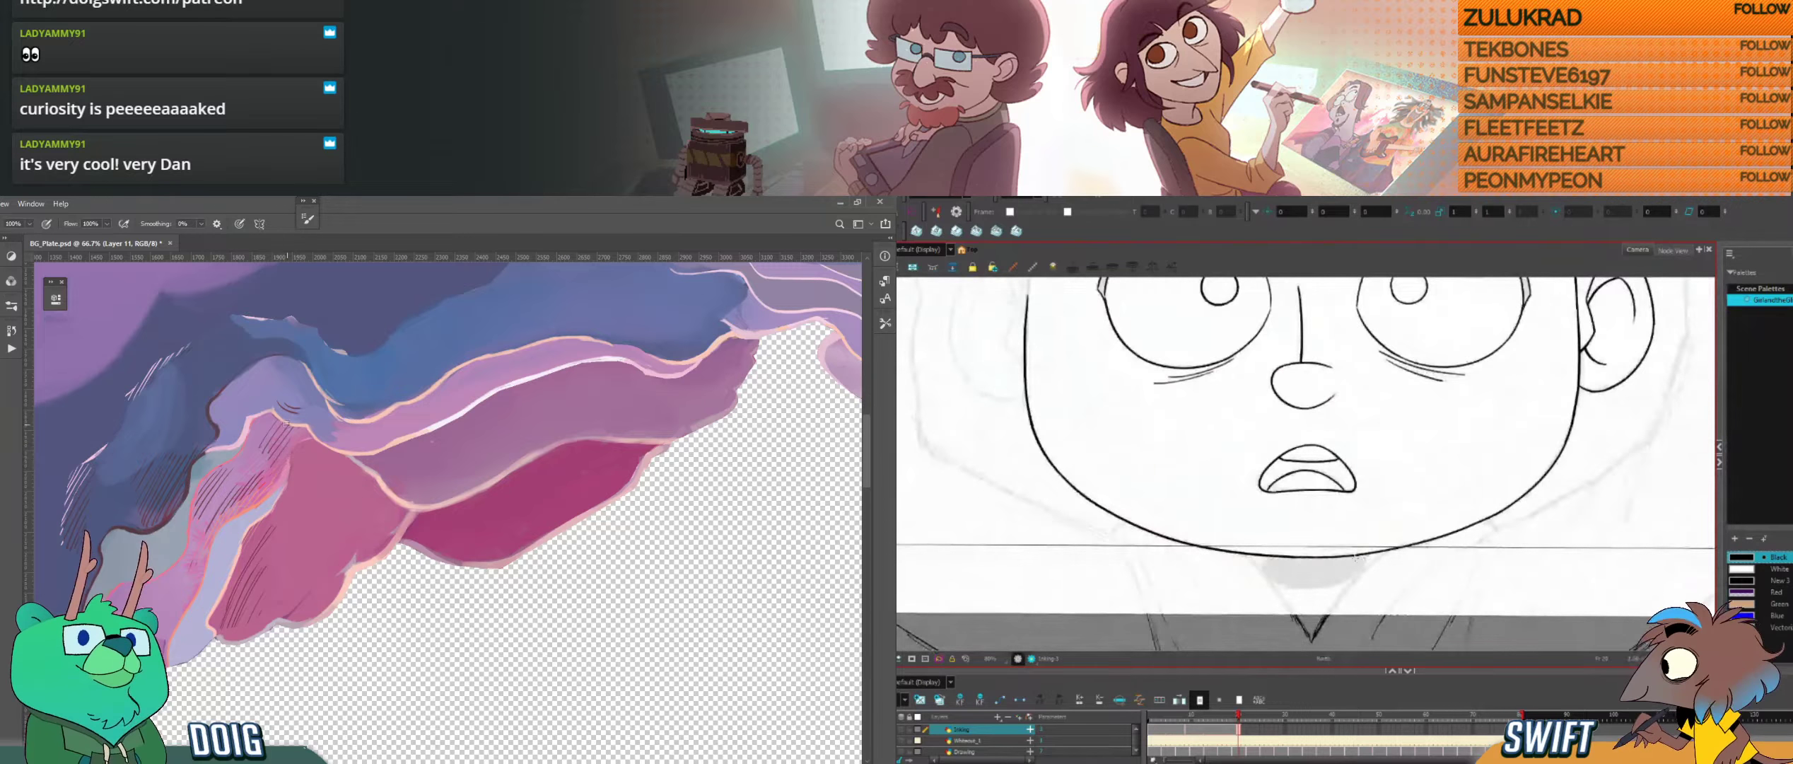
key(comma)
key(period)
key(comma)
key(period)
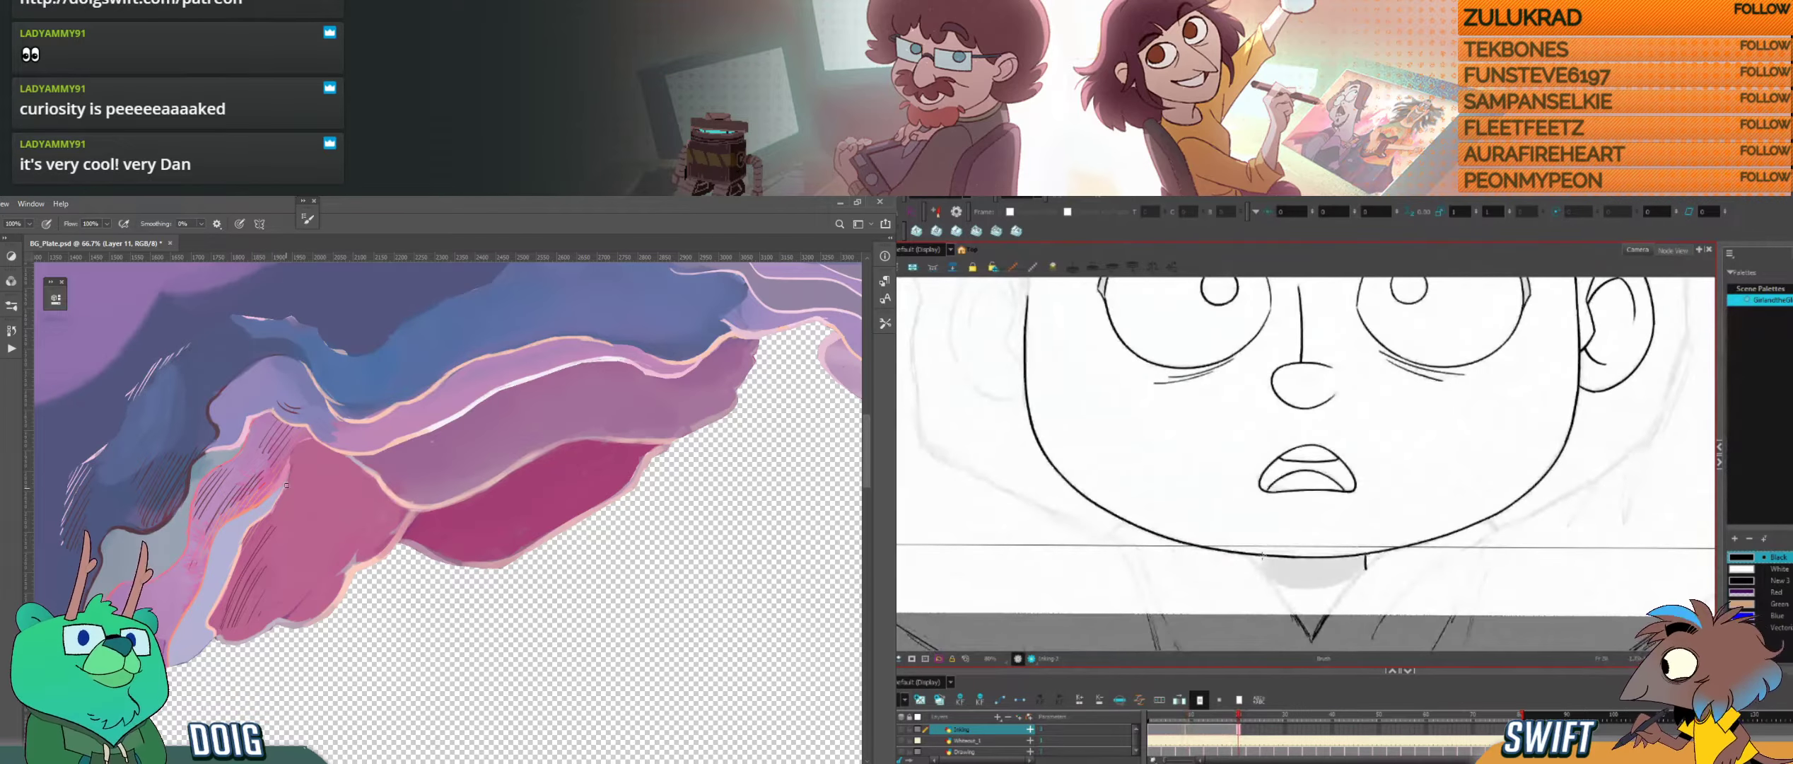
Step: Ink the second short neck line under the chin and compare the lower face with the closed-eye drawing
key(comma)
key(period)
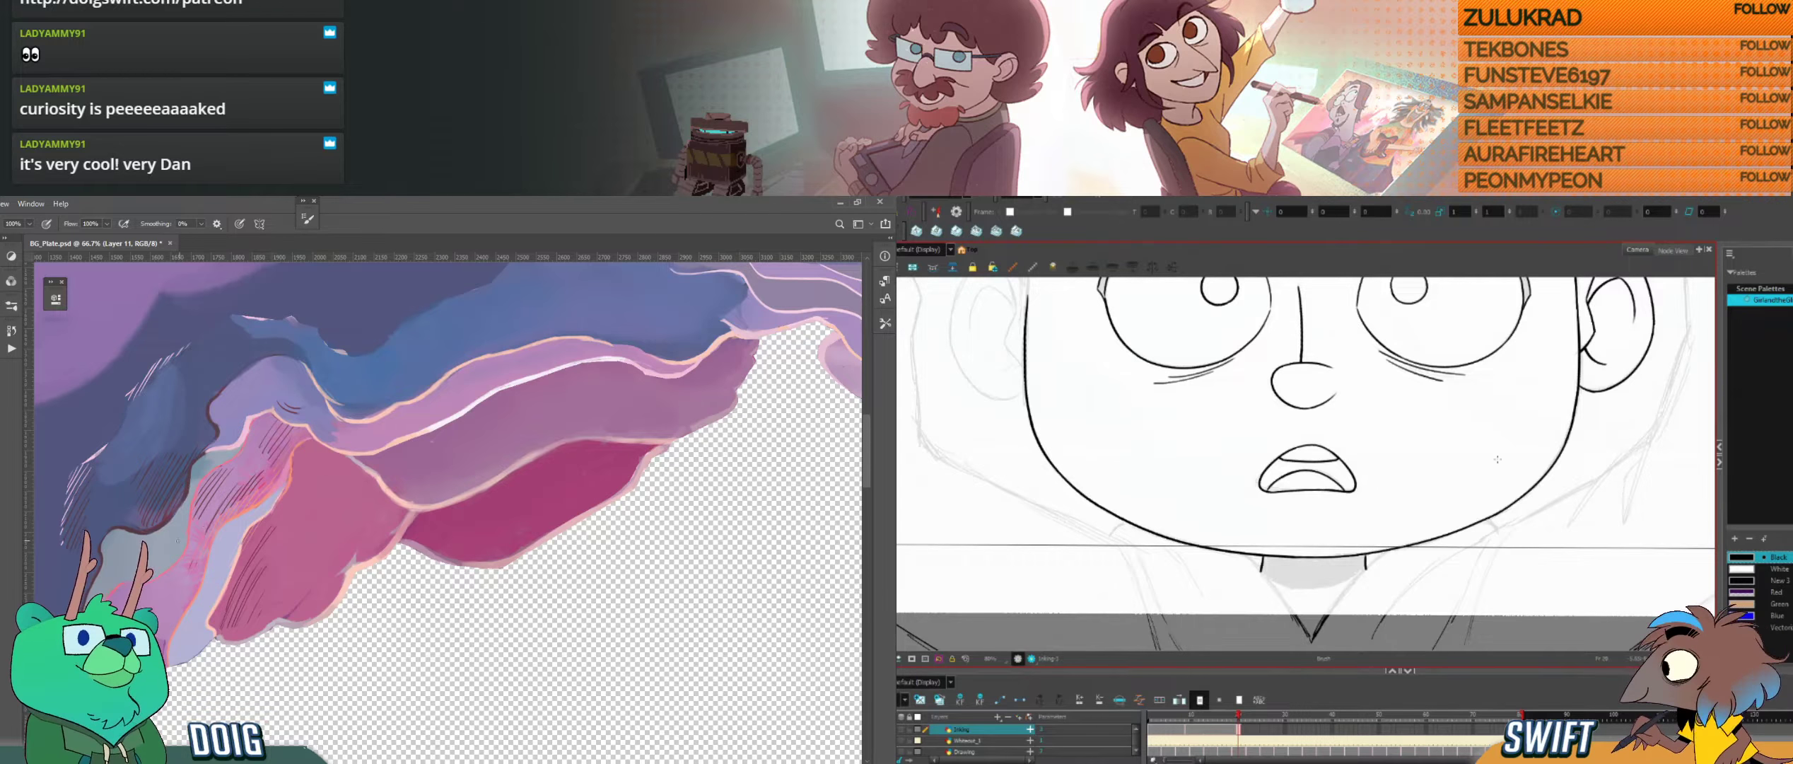
mouse_move(153, 578)
mouse_down()
mouse_move(280, 488)
mouse_move(292, 421)
mouse_move(257, 391)
mouse_up()
key(f)
key(g)
key(f)
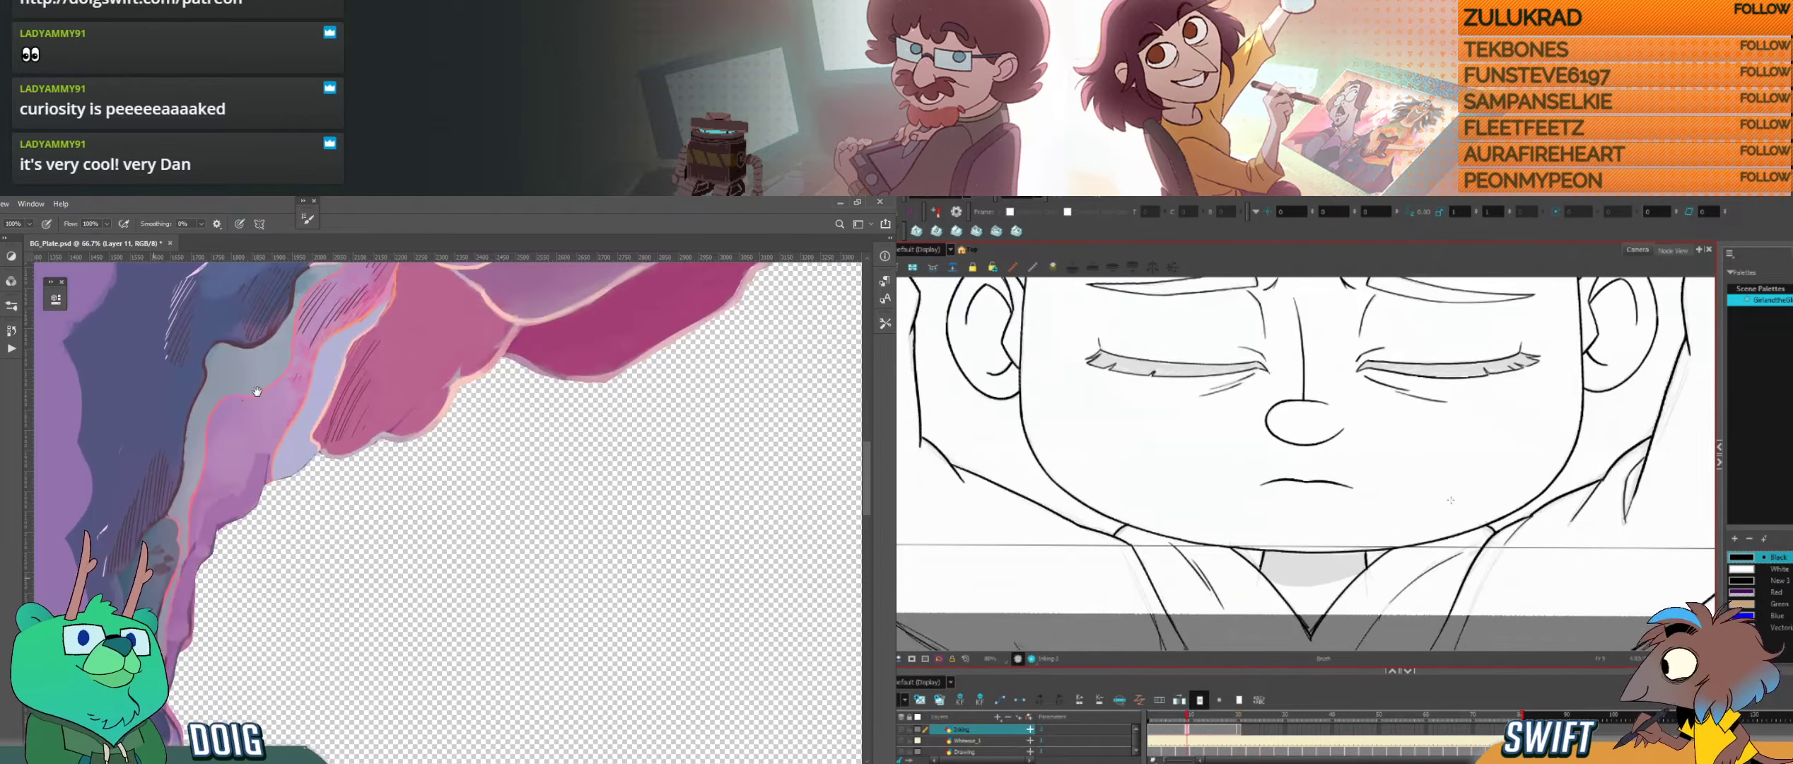
key(g)
Step: Erase the rough overlapping lines at the upper corner of the closed-eye head, on the side opposite the open-eyed drawing's ear
mouse_move(1399, 506)
mouse_down()
mouse_move(1417, 620)
mouse_move(1420, 555)
mouse_move(1442, 555)
mouse_up()
mouse_move(287, 282)
mouse_down()
mouse_move(207, 501)
mouse_move(178, 513)
mouse_up()
drag(1421, 544, 1565, 616)
key(ctrl+minus)
key(ctrl+plus)
drag(764, 354, 436, 420)
drag(1565, 616, 1597, 609)
key(f)
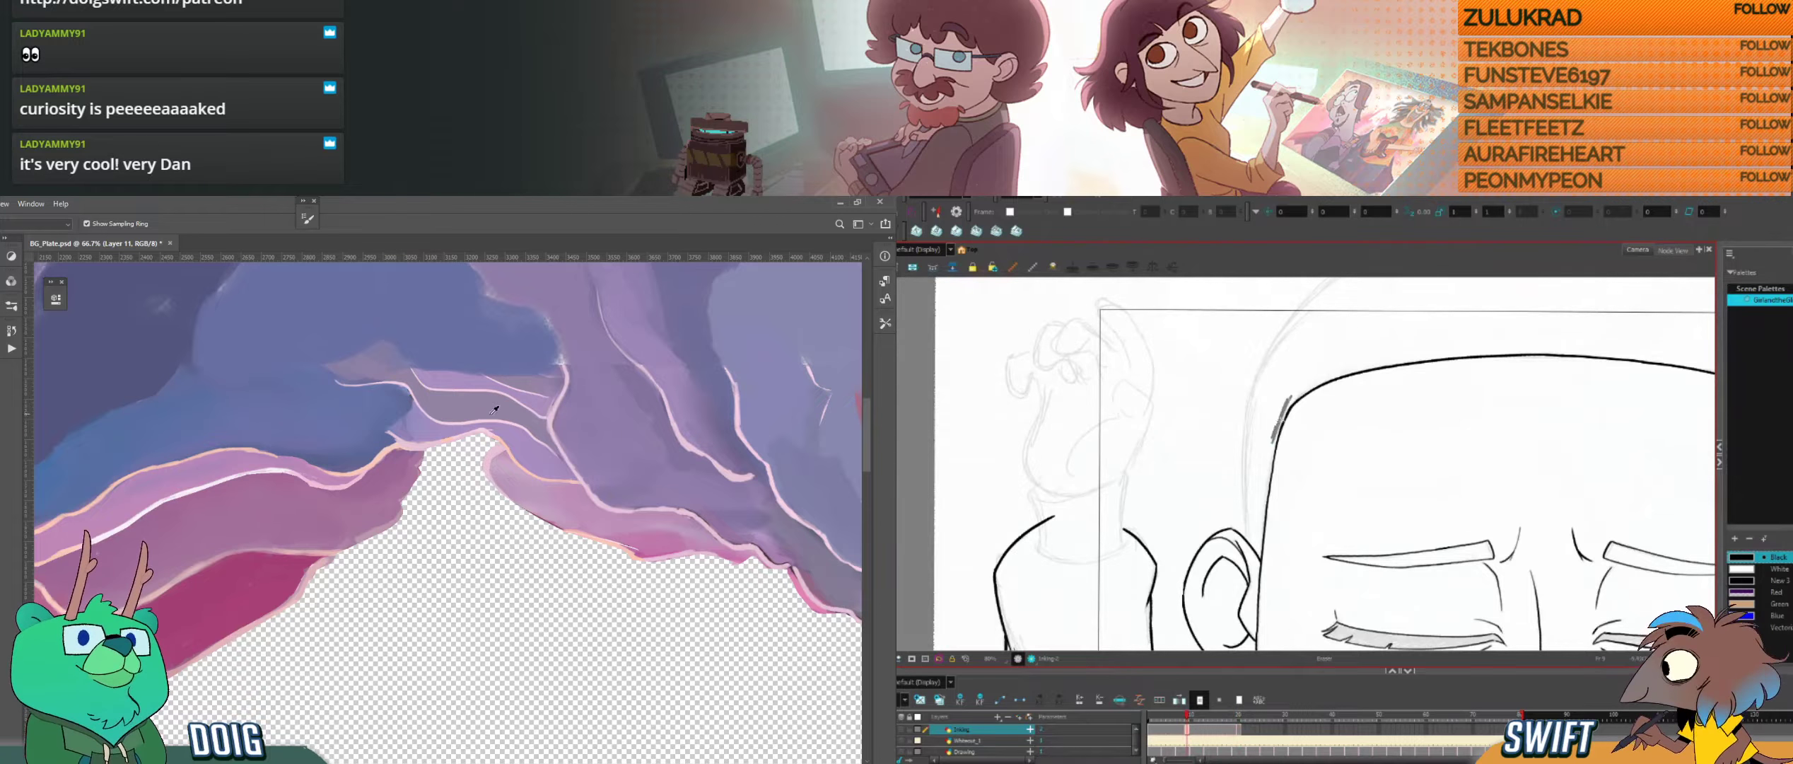
key(alt+e)
drag(1295, 395, 1272, 451)
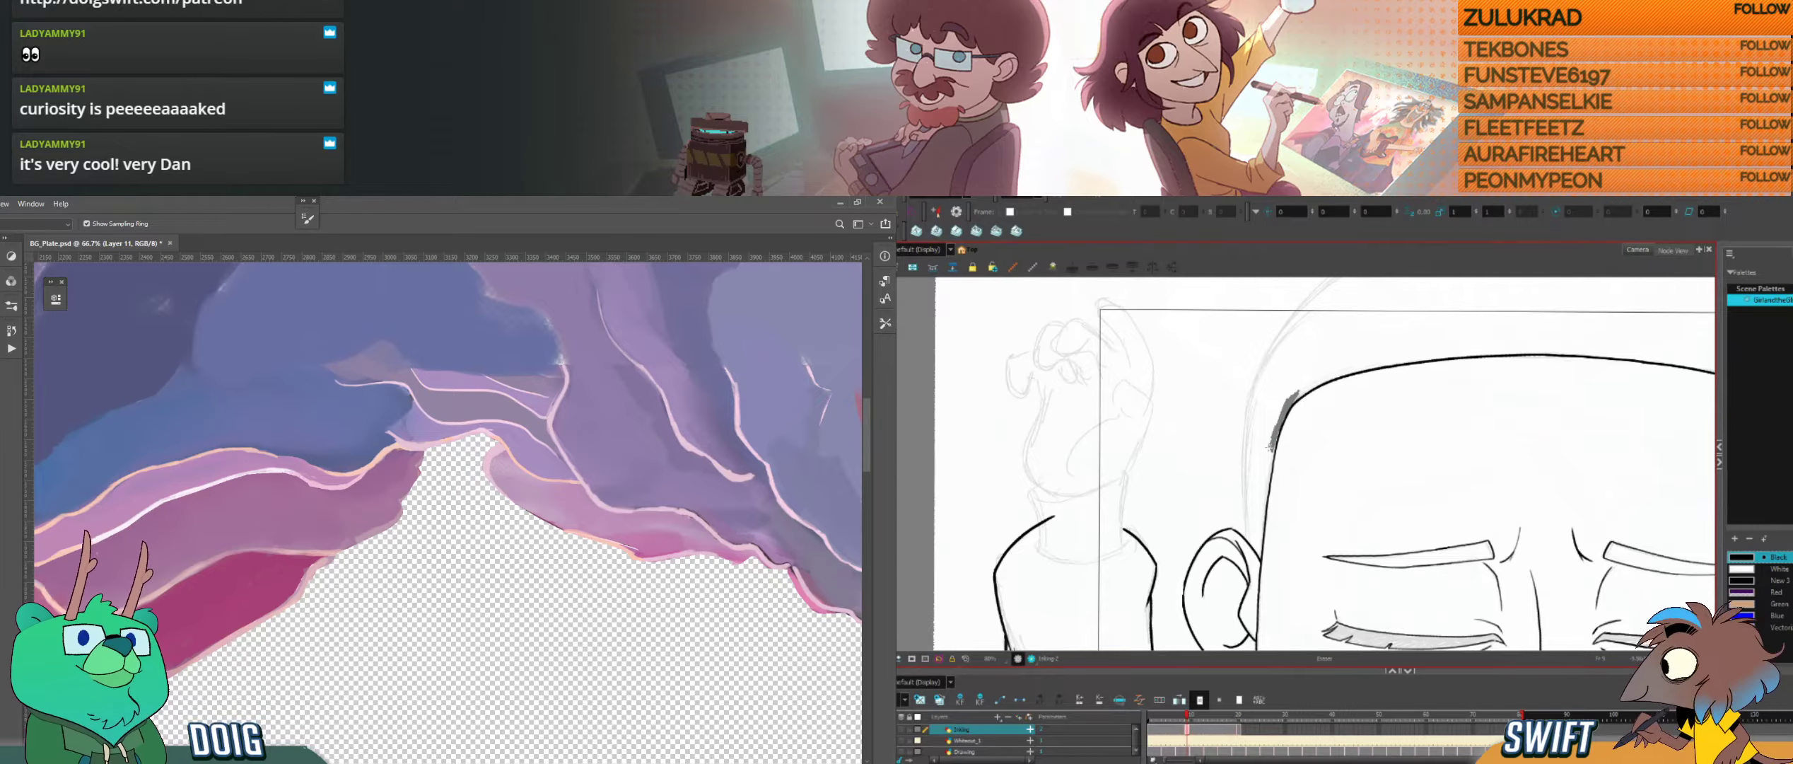
Step: Ink the open-eyed head's upper corner opposite the ear in a rotated view and compare it with the closed-eye drawing
key(ctrl+minus)
key(l)
key(alt+b)
key(f)
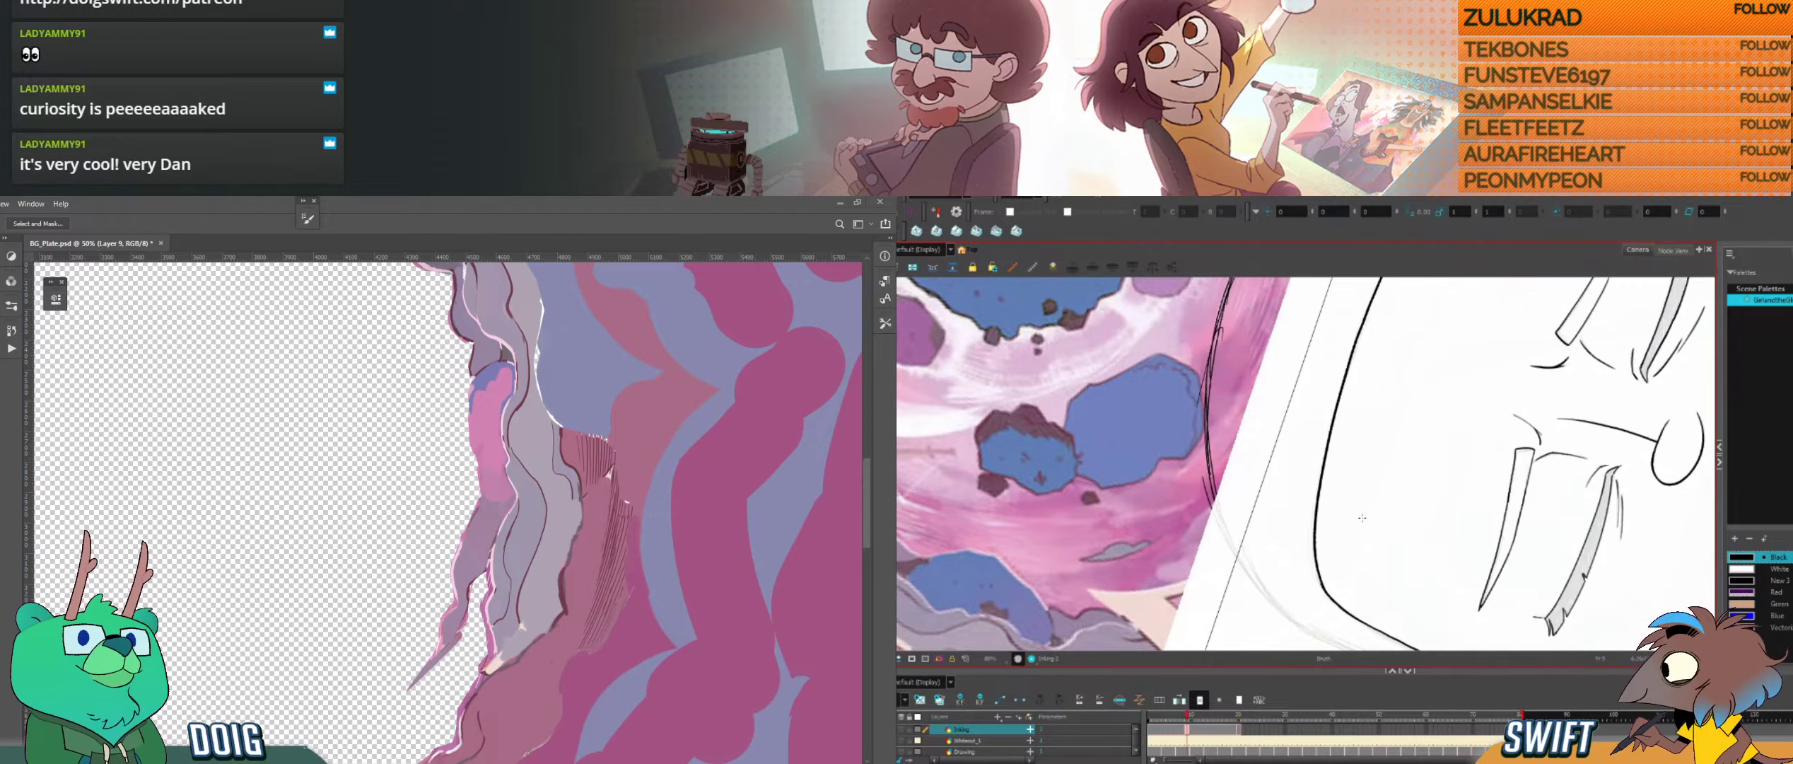
key(g)
key(f)
key(g)
Step: Select the upper-corner stroke opposite the ear and adjust its end to meet the side outline
key(alt+s)
click(1306, 544)
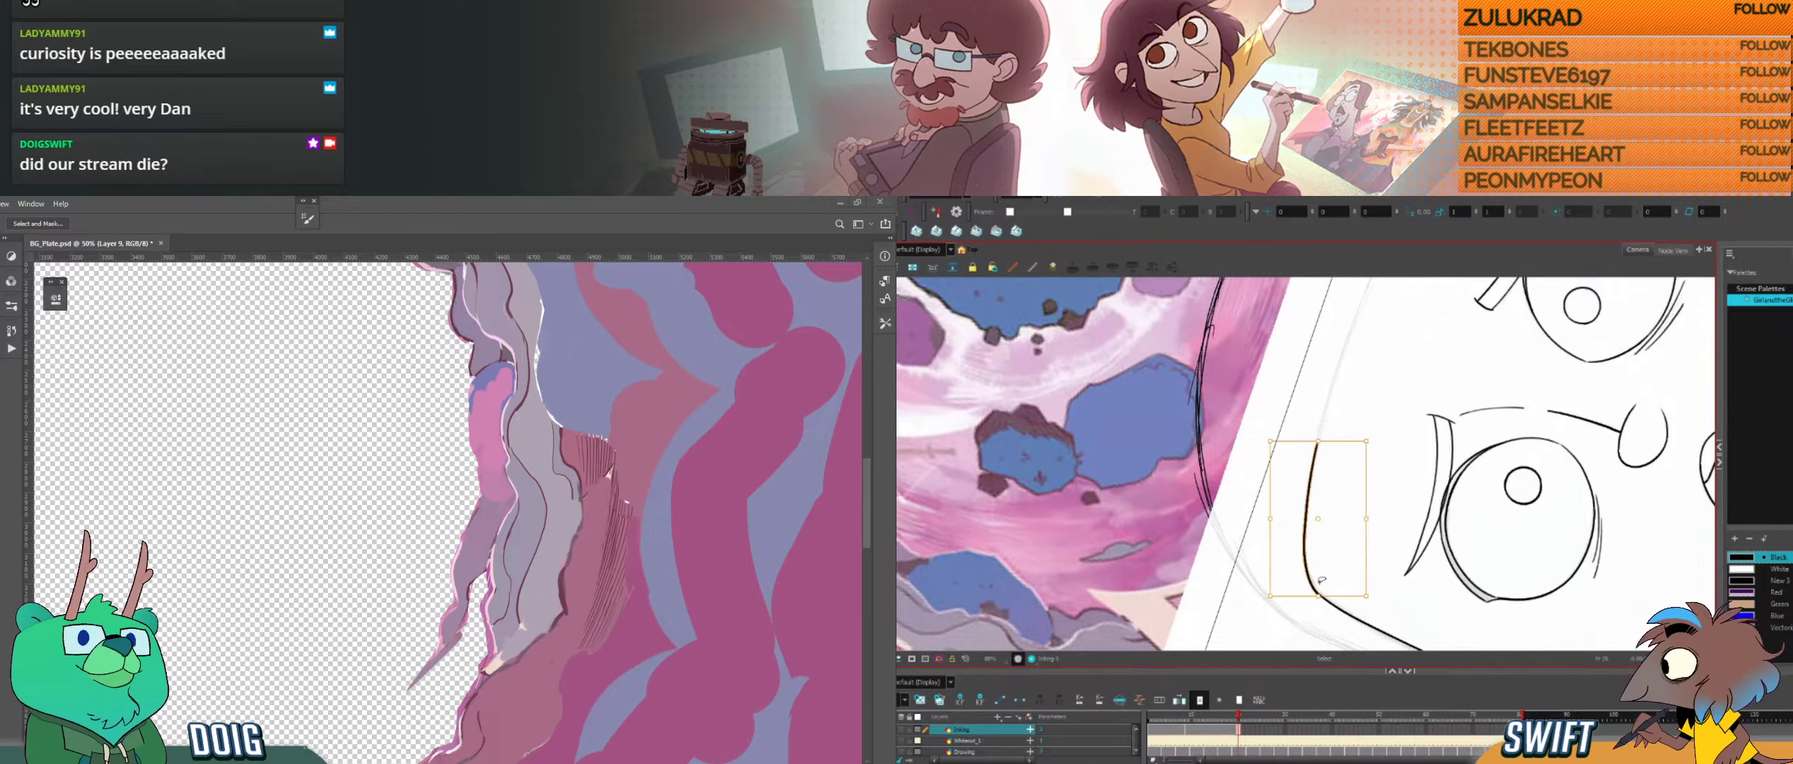
drag(1320, 594, 1318, 593)
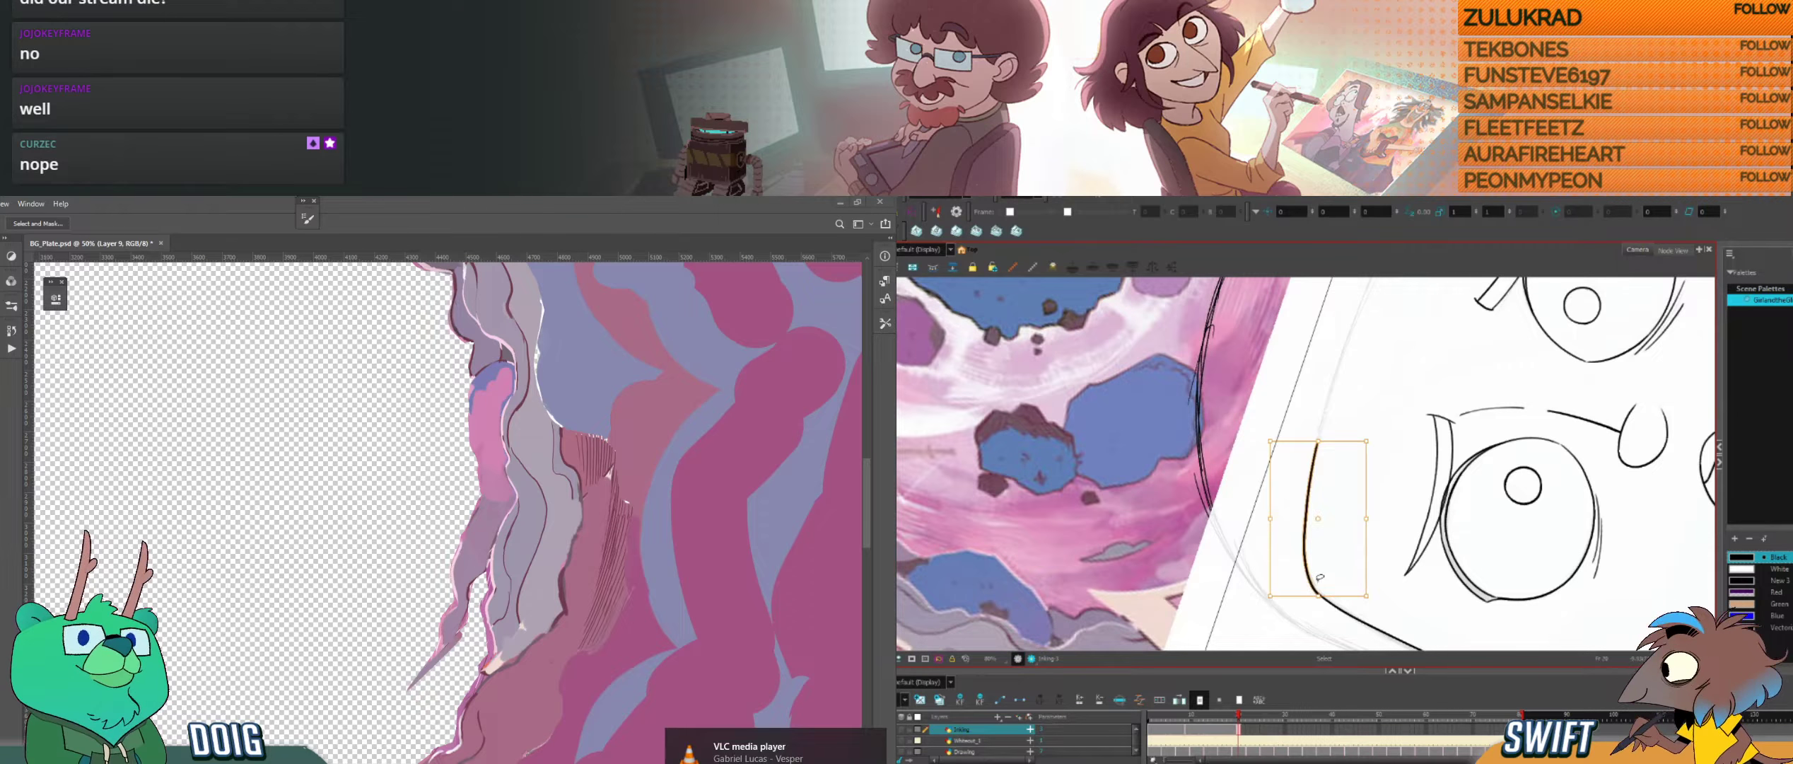
drag(1320, 596, 1320, 601)
click(1325, 604)
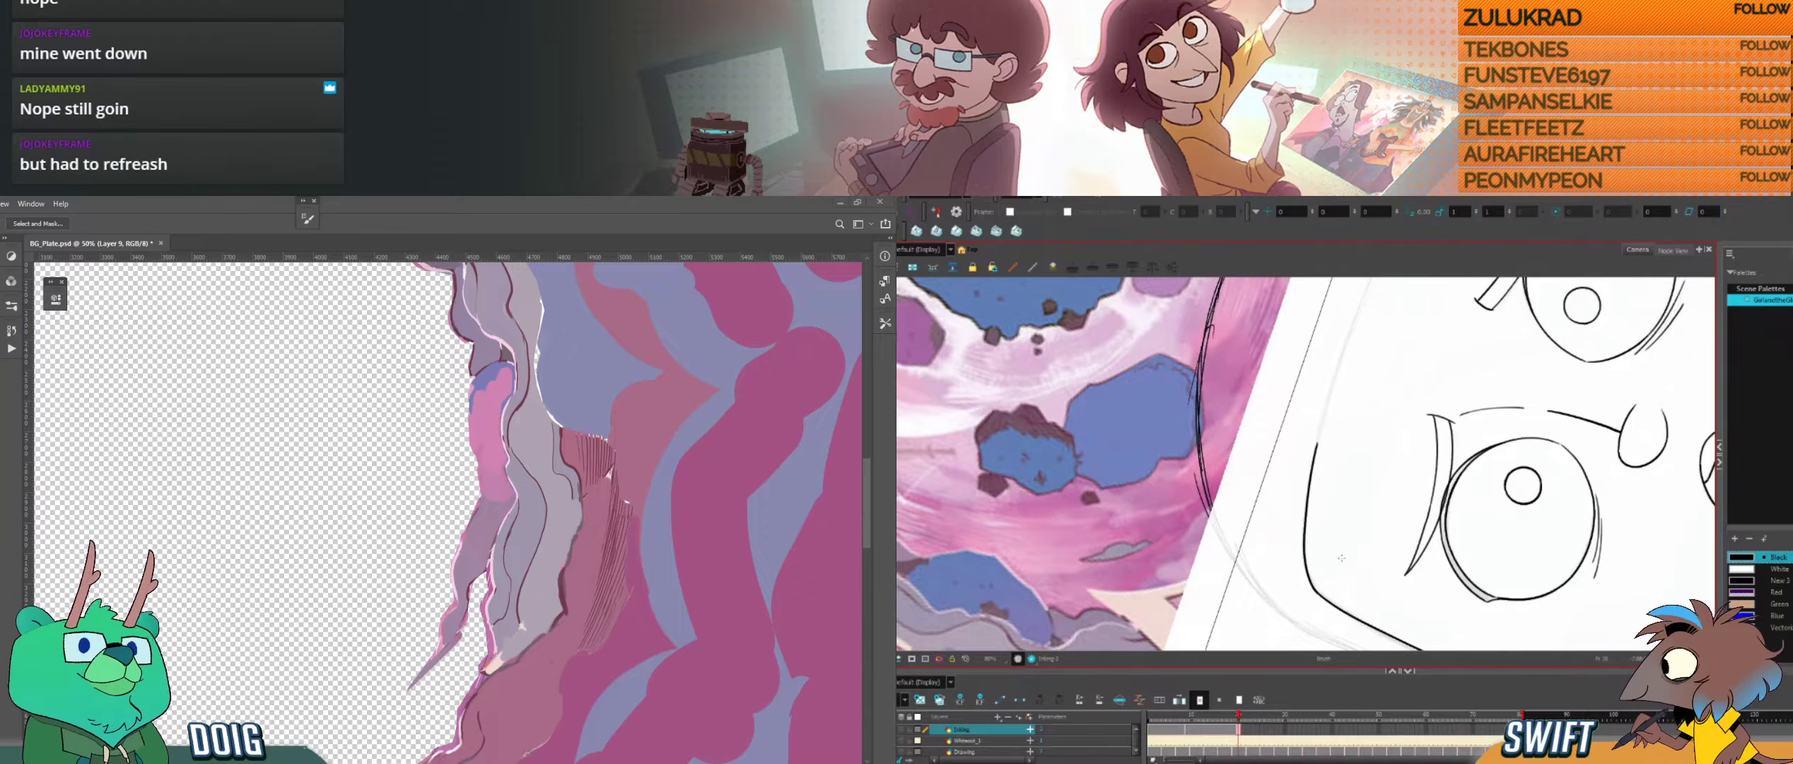
key(alt+b)
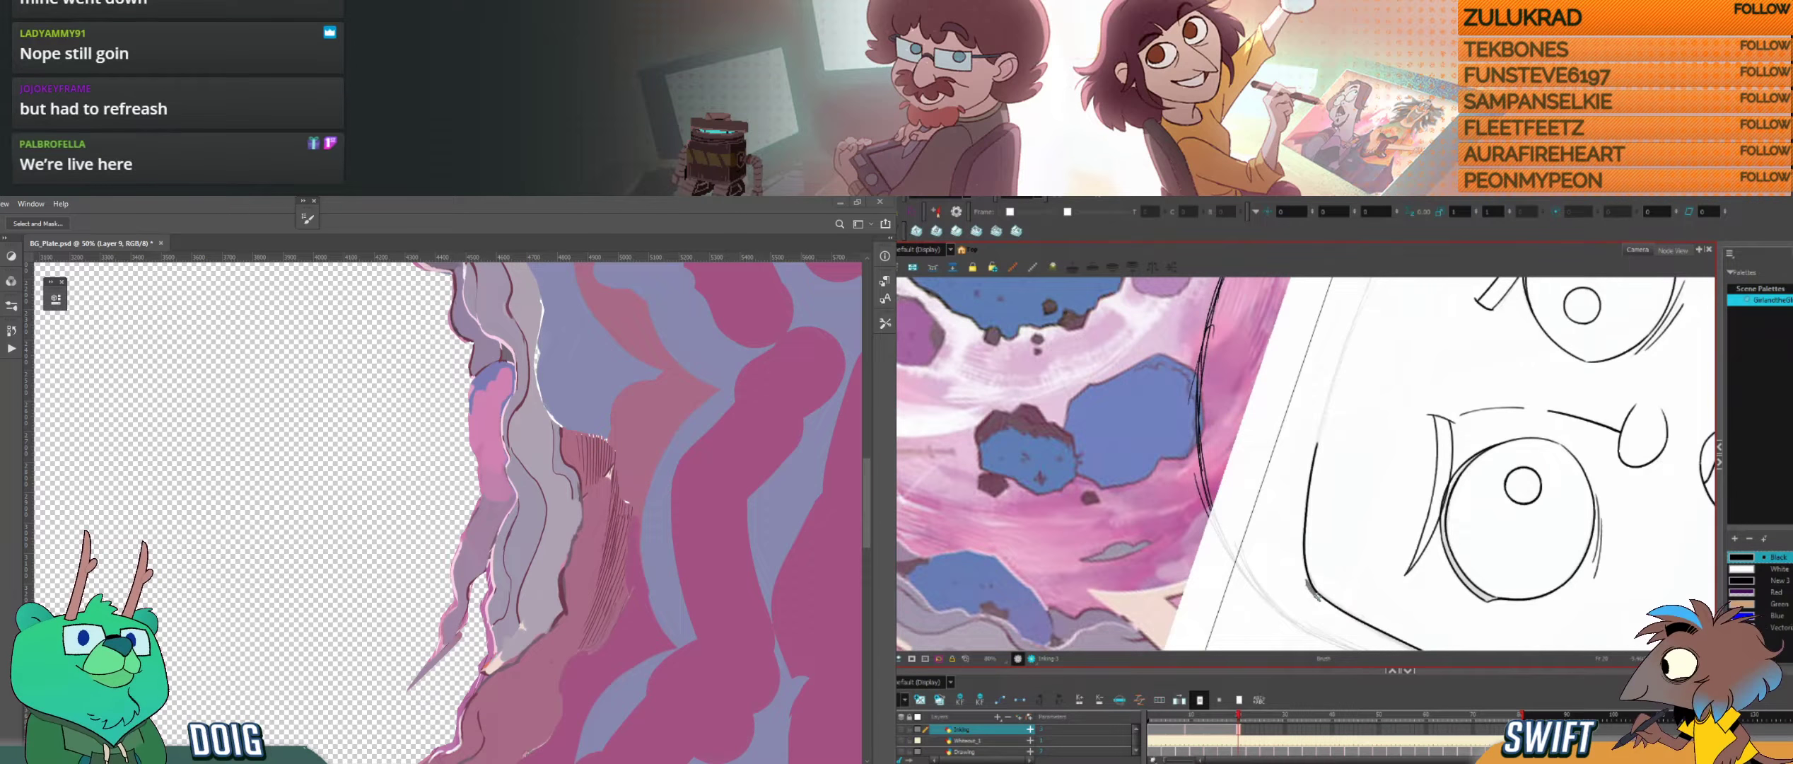
key(alt+e)
key(alt+b)
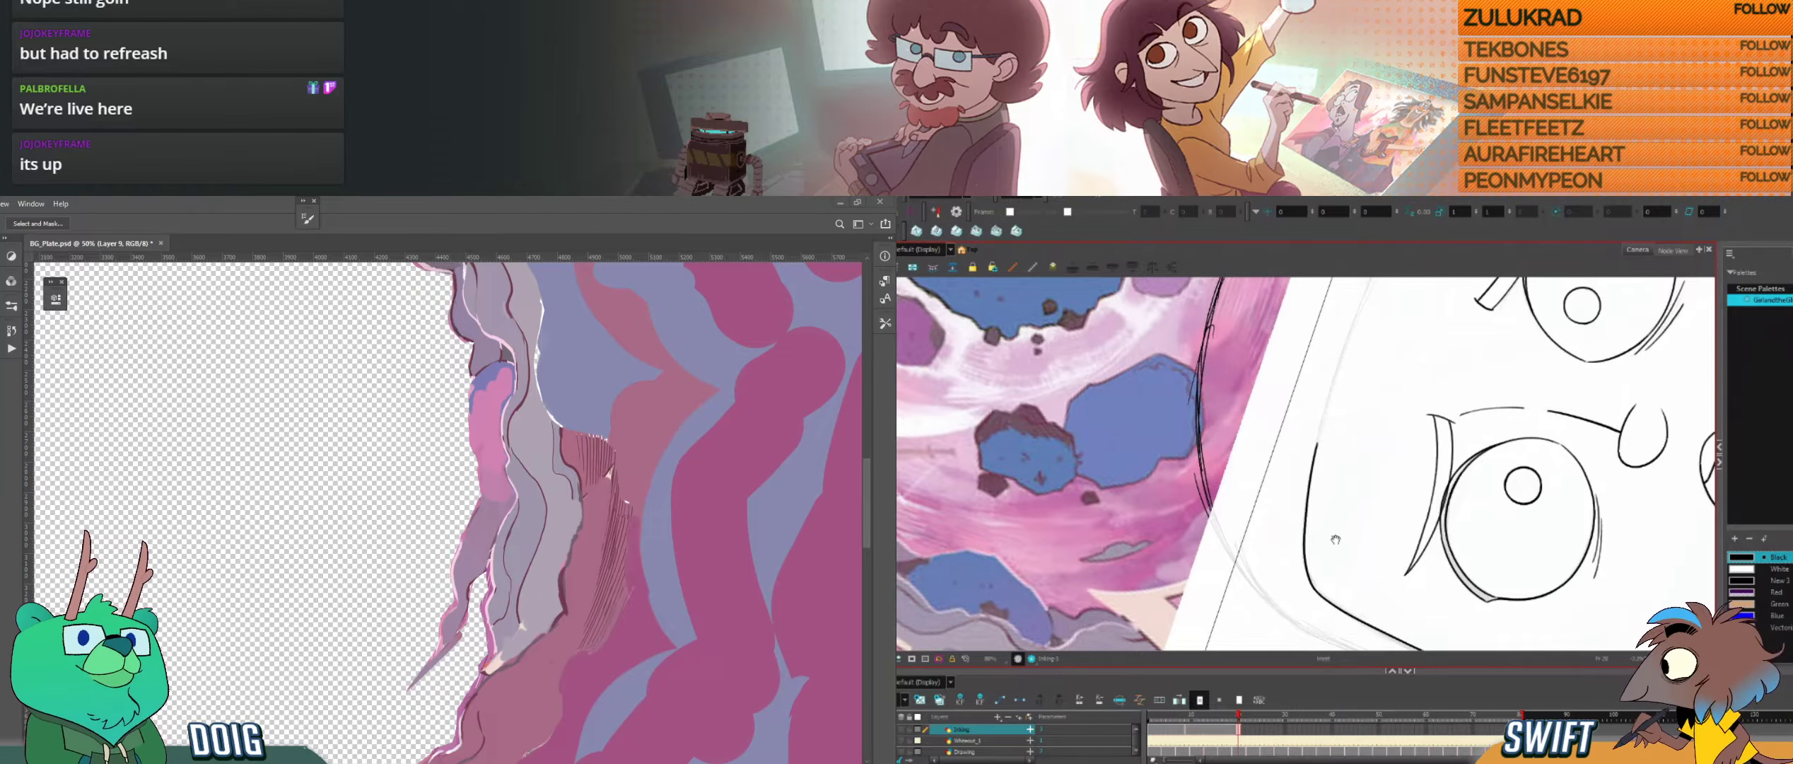
Step: Flip repeatedly between the open-eyed and closed-eye drawings to compare the upper corner and top edge of the head
drag(1335, 532, 1321, 572)
key(f)
key(f)
key(g)
key(f)
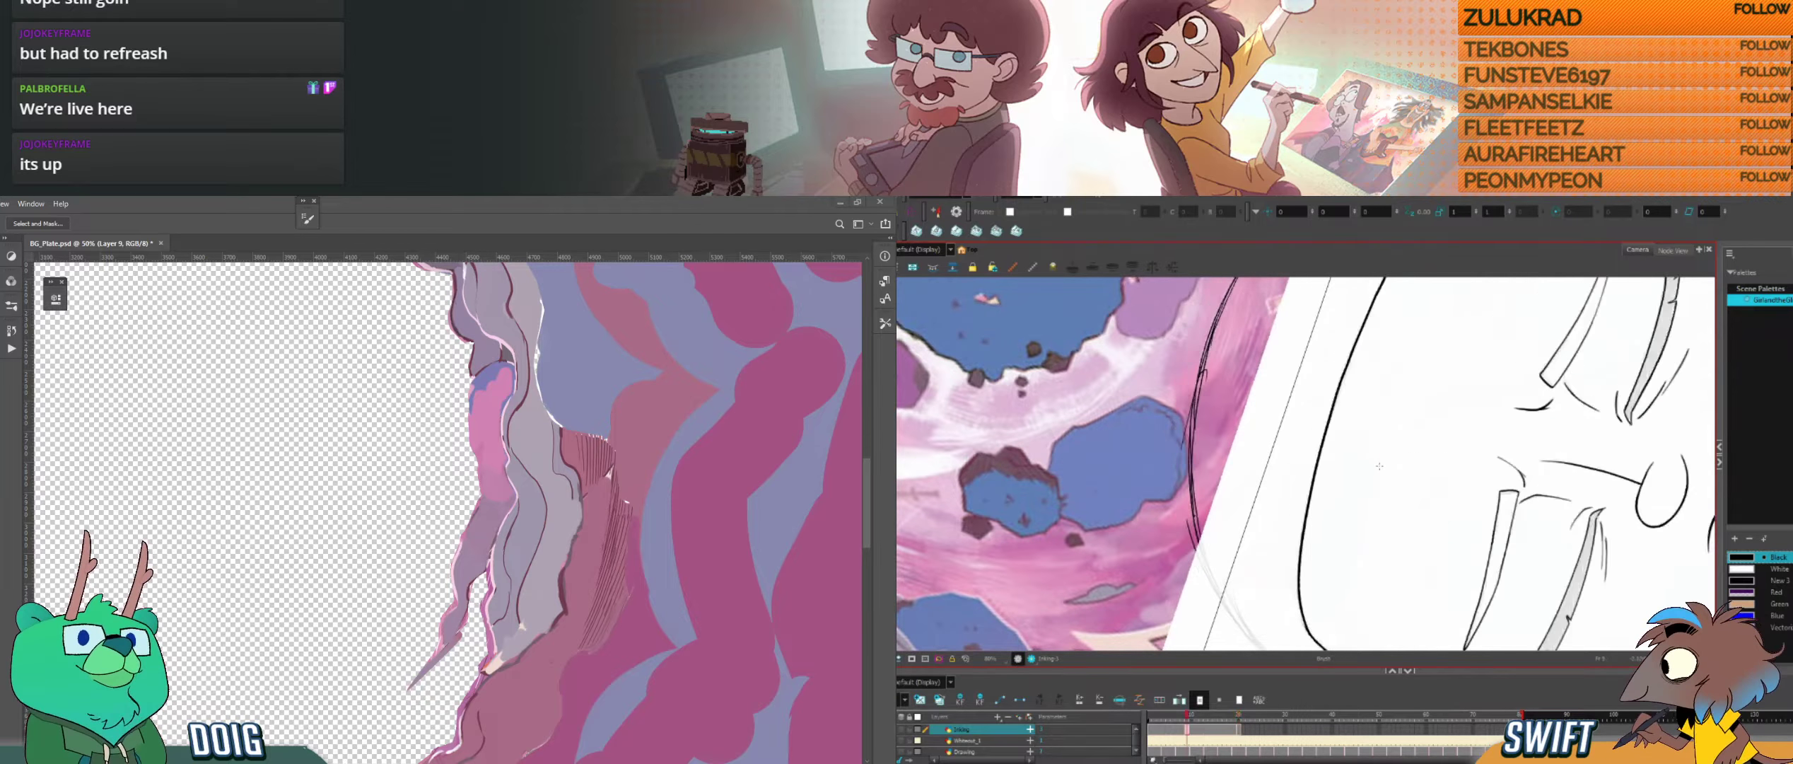
key(g)
key(g)
mouse_move(1372, 432)
mouse_down()
mouse_move(1344, 535)
mouse_move(1377, 507)
mouse_move(1384, 554)
mouse_up()
key(f)
key(g)
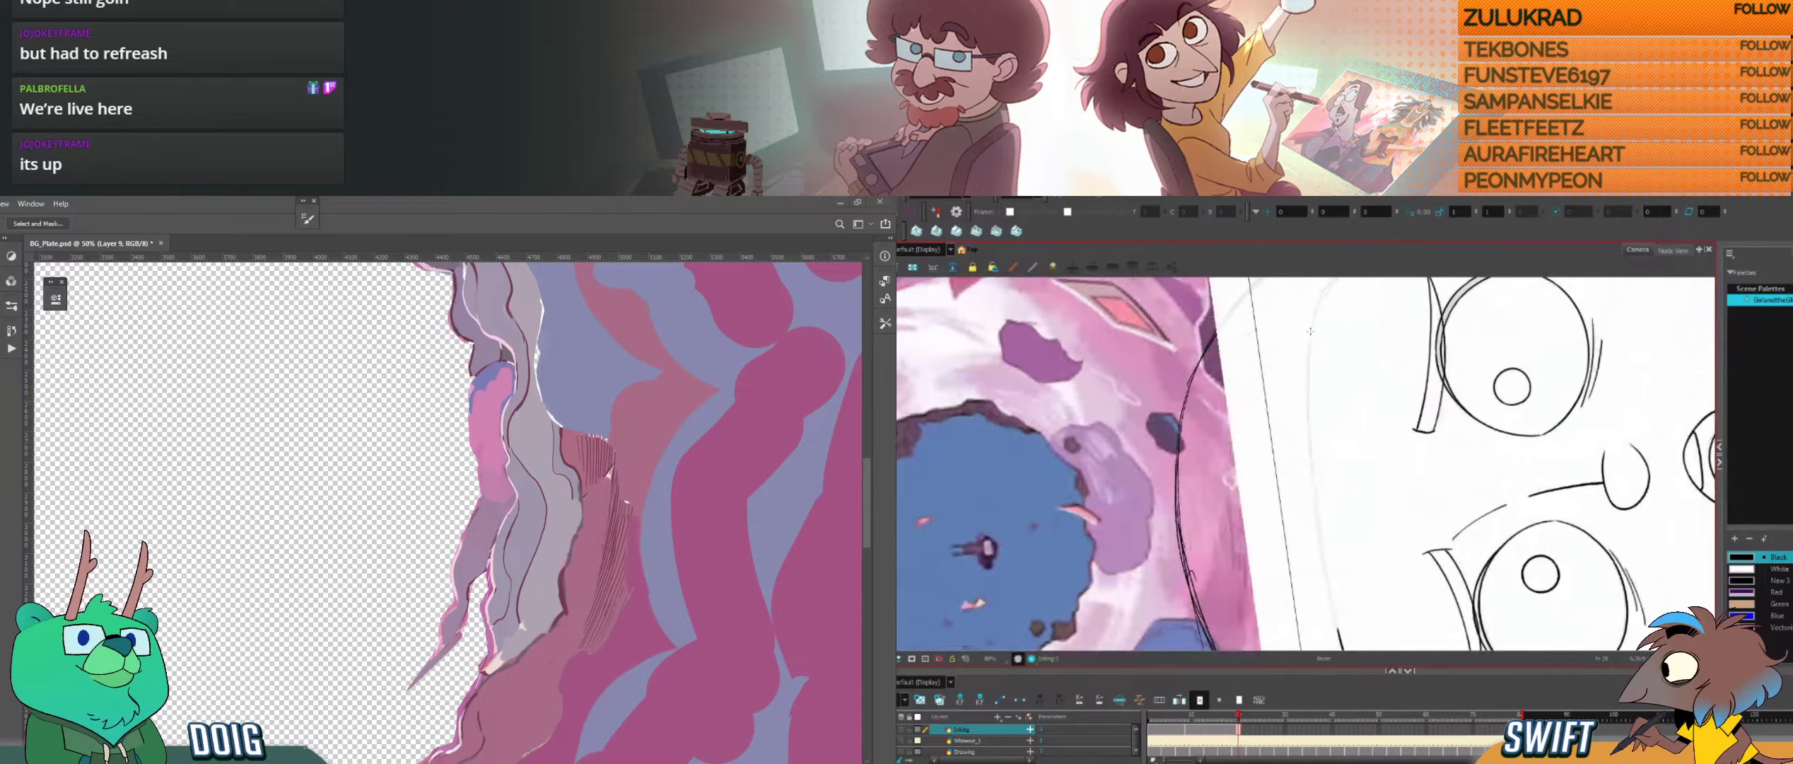
Step: Ink the long top line of the open-eyed head along the rough sketch, undoing and redrawing the stroke
drag(1310, 331, 1312, 493)
key(ctrl+z)
drag(1306, 401, 1344, 644)
key(alt+s)
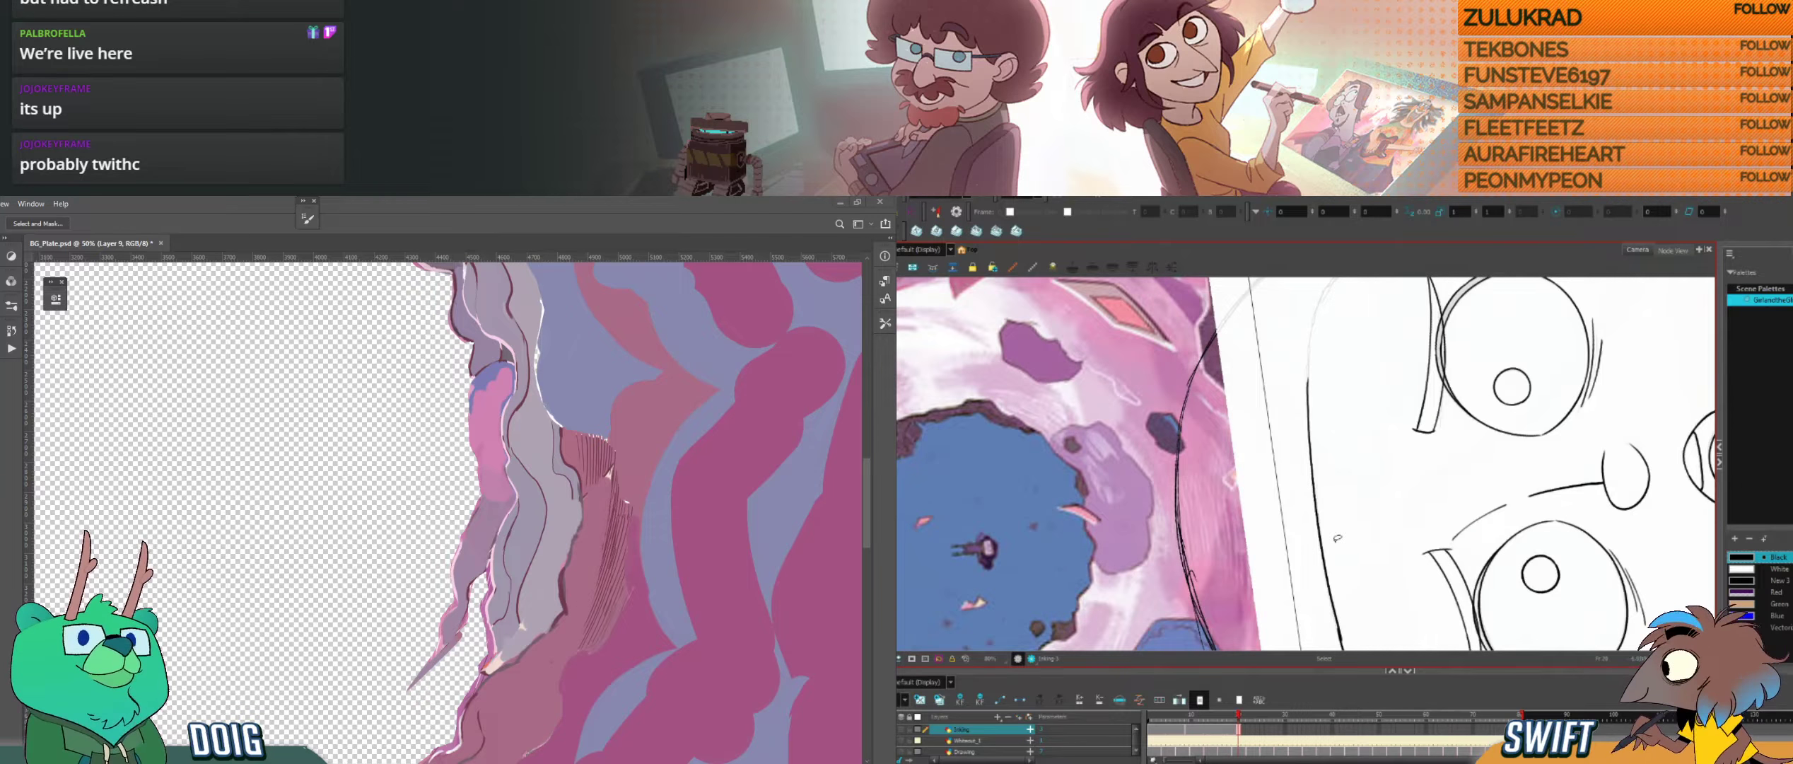
key(ctrl+z)
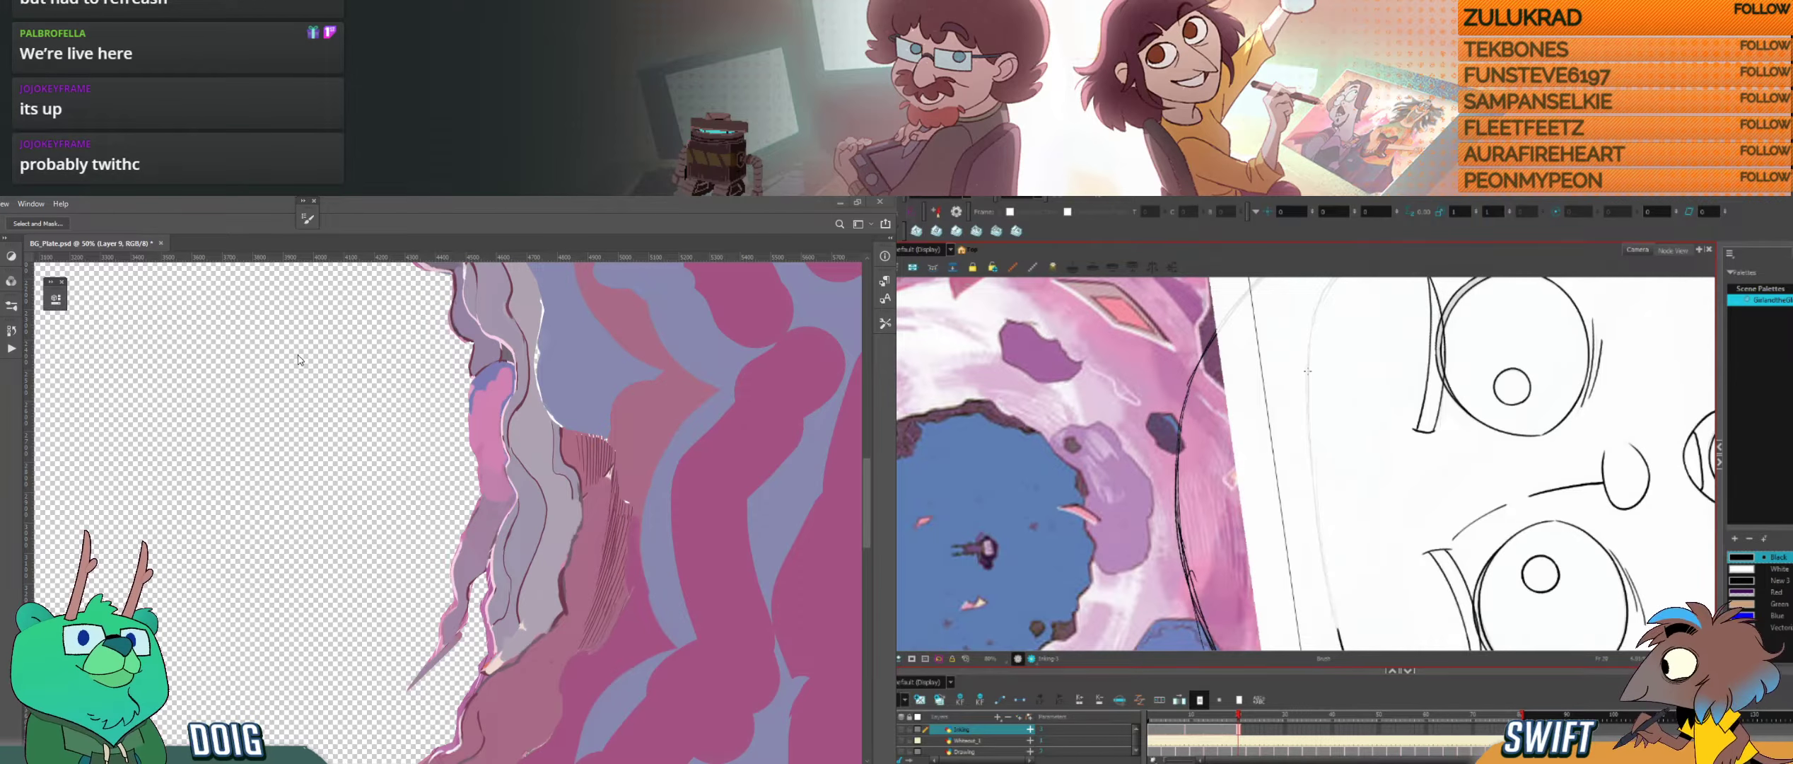
drag(1308, 391, 1320, 534)
drag(446, 505, 462, 460)
drag(1320, 534, 1341, 642)
Step: Sample a colour from the hanging rock strand beside the transparent hole in Photoshop for use with the brush
key(ctrl+plus)
key(i)
key(alt+s)
click(498, 485)
key(b)
Step: Ink the rounded upper corner above the ear in Harmony, joining the head's top line to its side outline
key(ctrl+z)
mouse_move(1308, 371)
mouse_down()
mouse_move(1342, 645)
mouse_move(1354, 623)
mouse_move(1341, 637)
mouse_move(1354, 624)
mouse_move(1133, 506)
mouse_up()
drag(1308, 440, 1409, 502)
key(alt+s)
click(1402, 488)
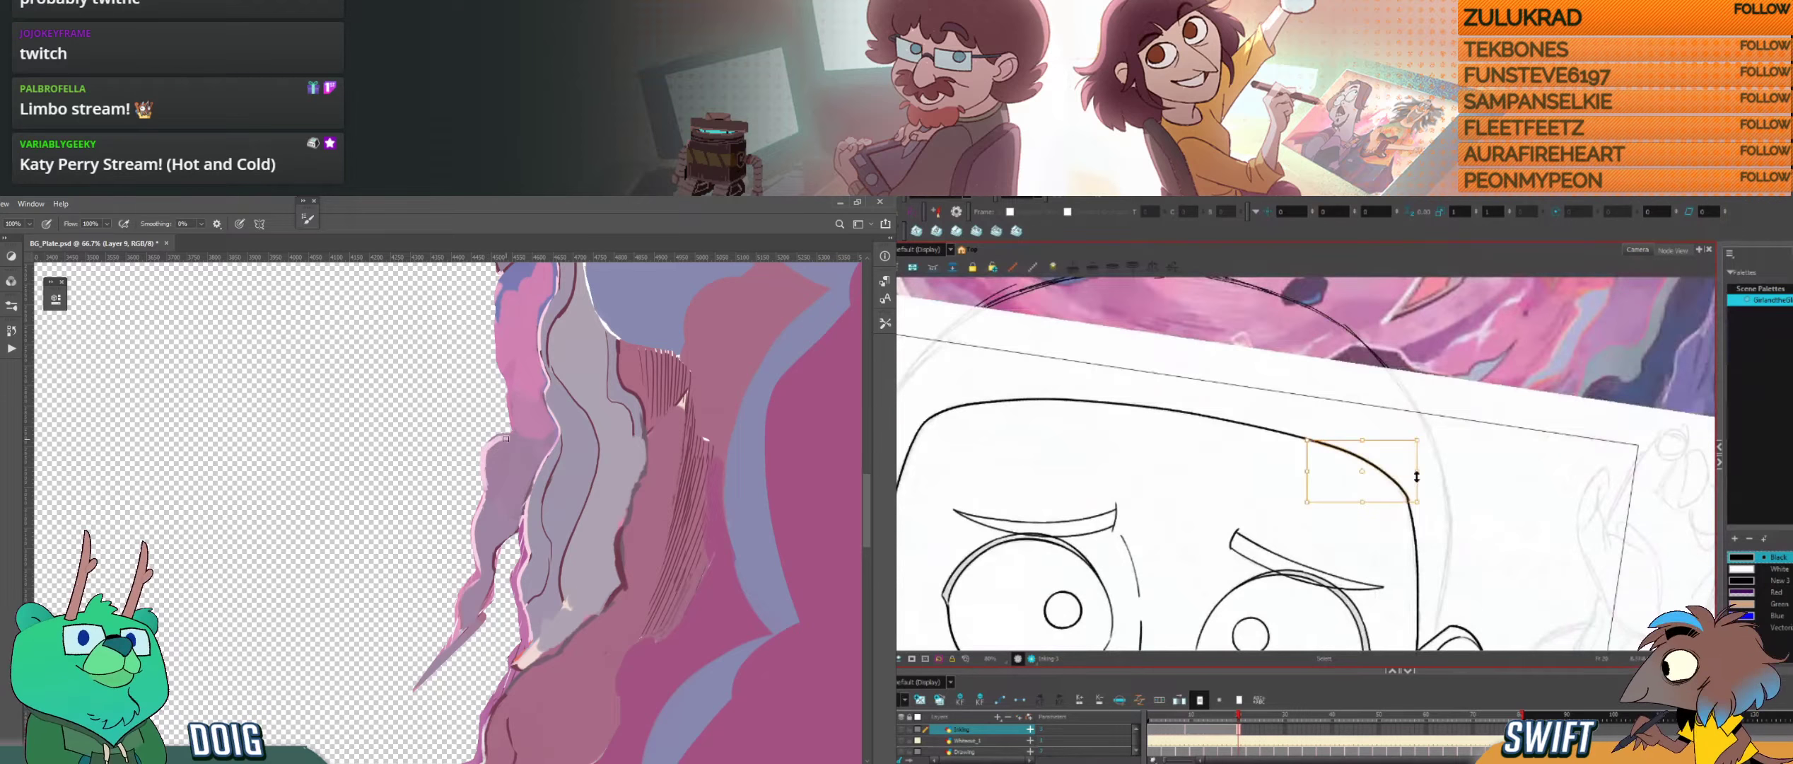
key(Delete)
key(ctrl+z)
key(alt+b)
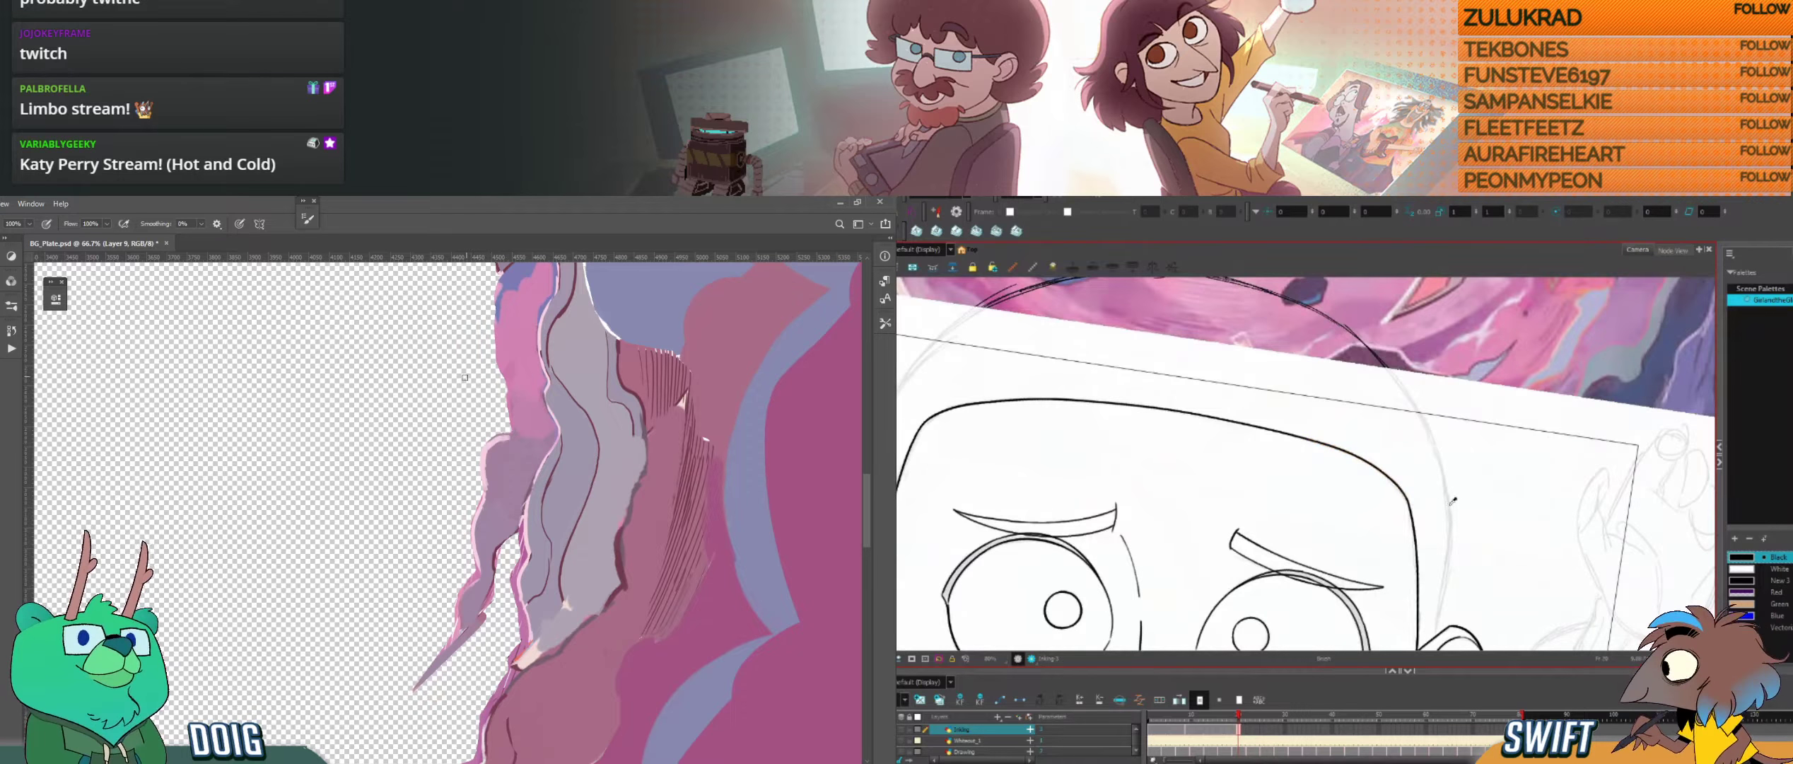
drag(1340, 633, 1451, 489)
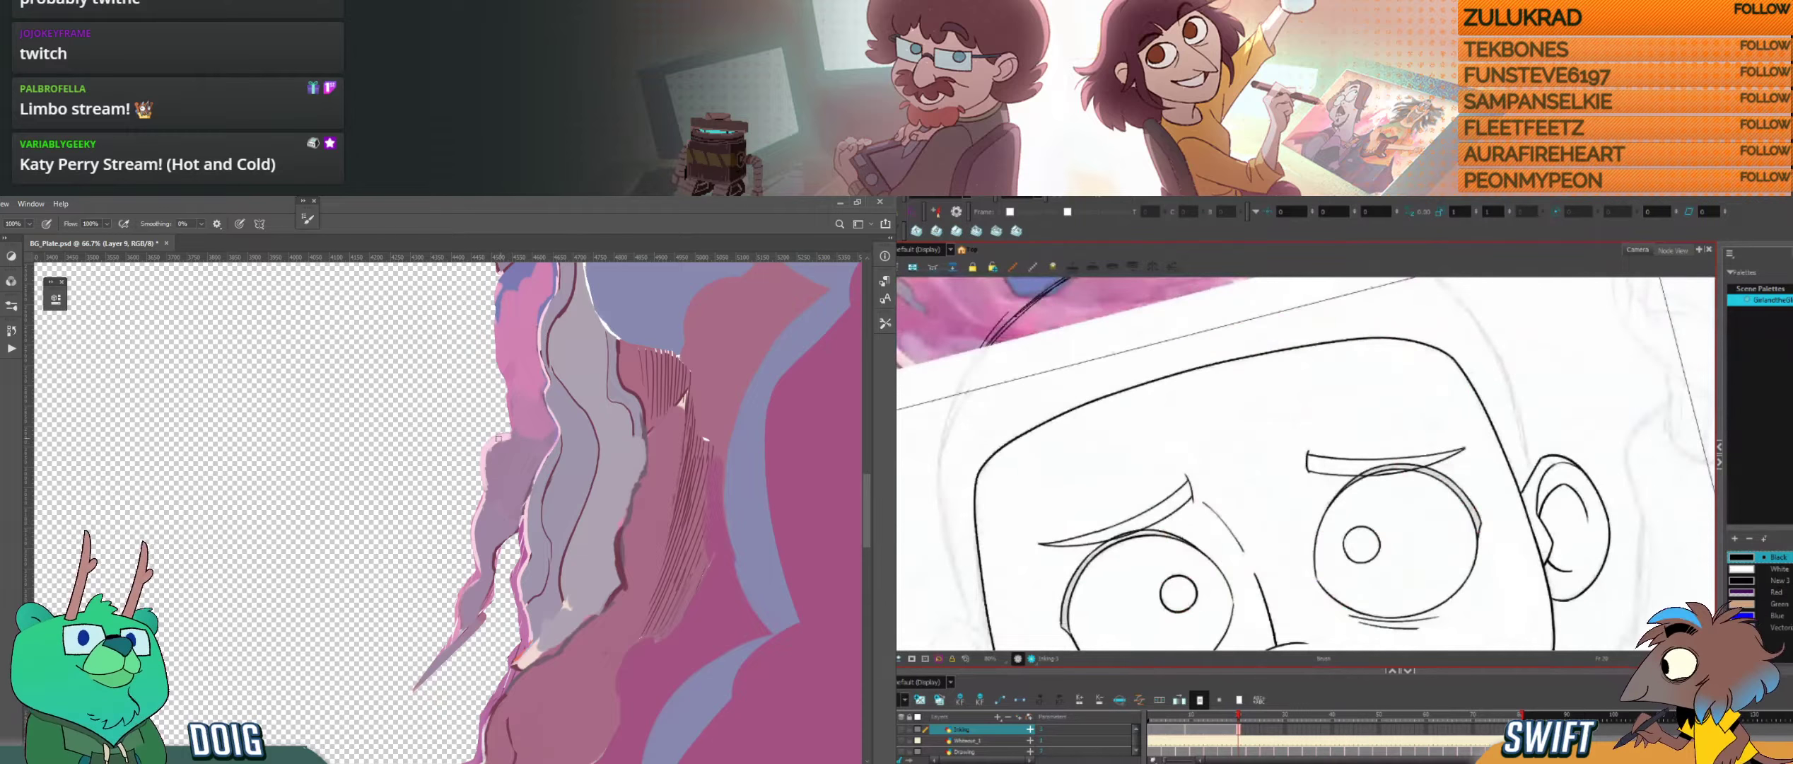
click(907, 406)
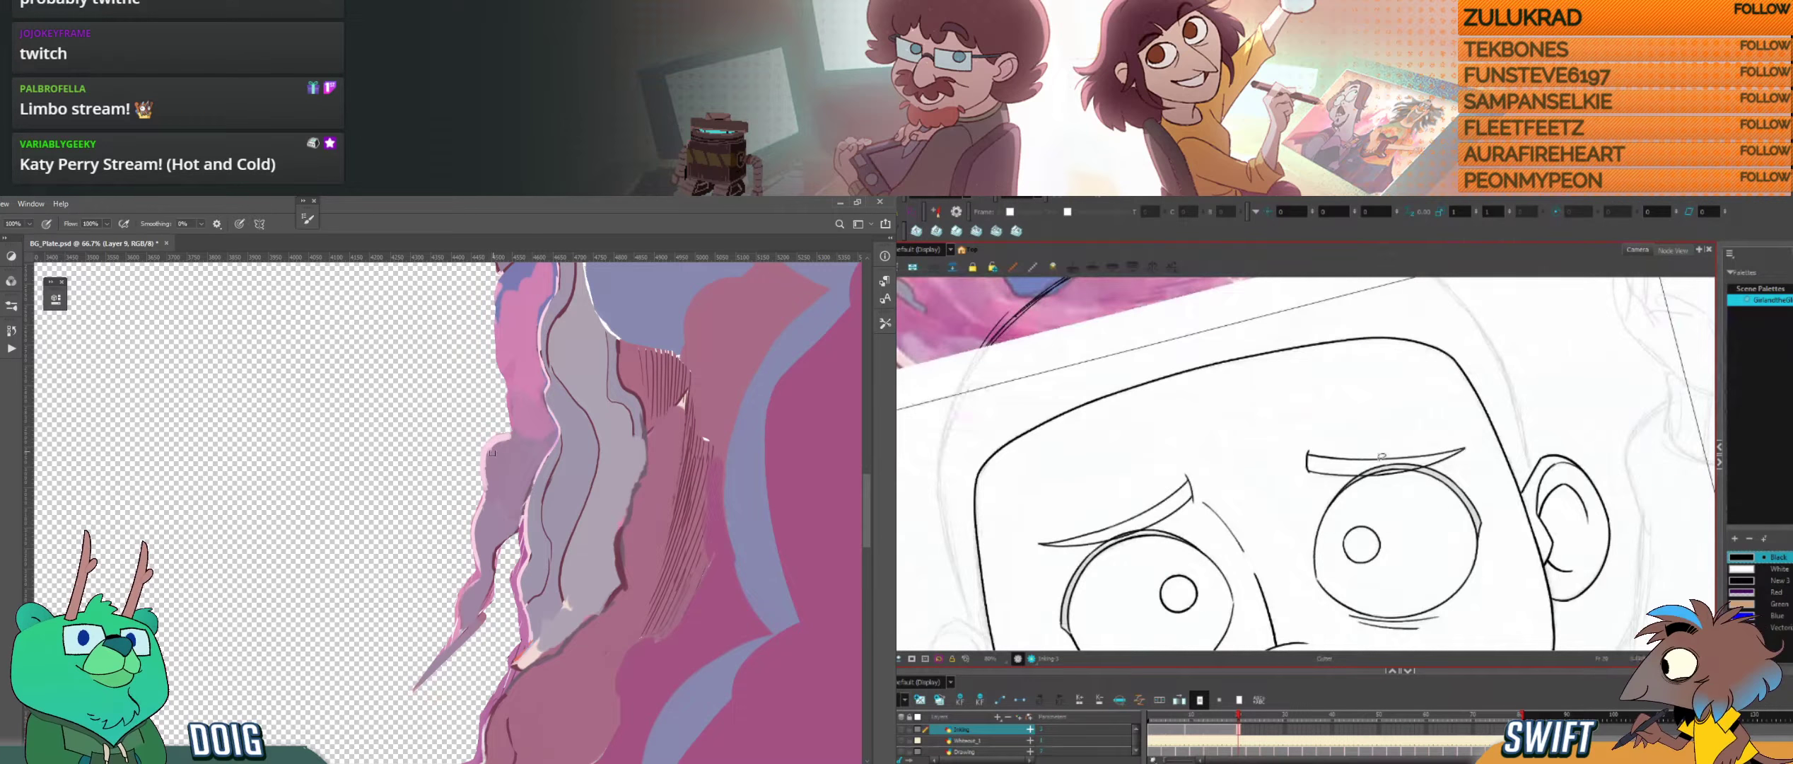
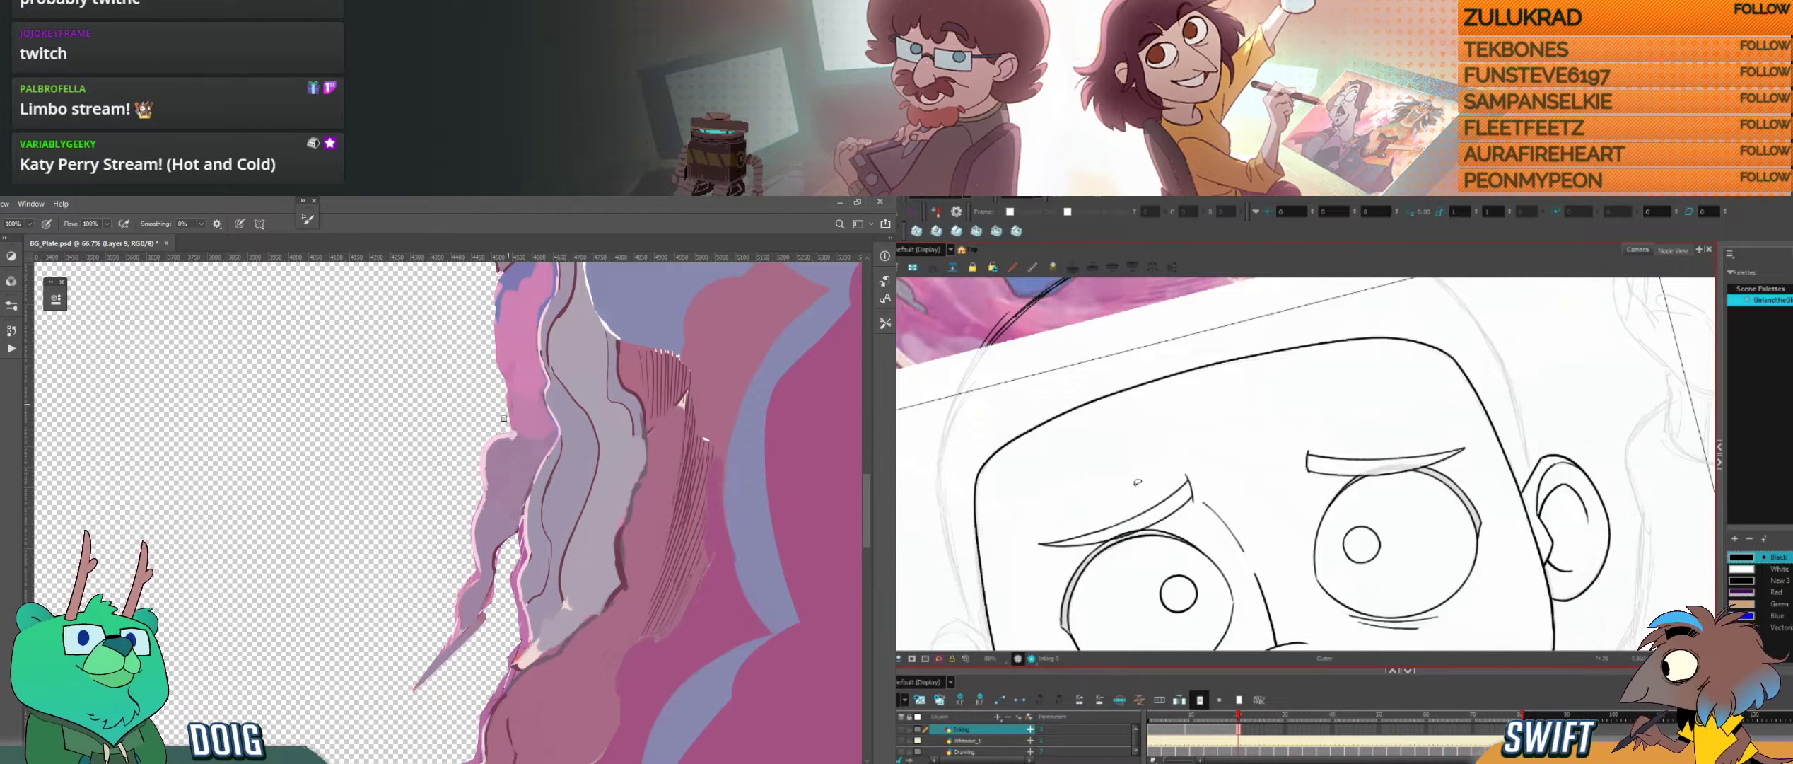
Step: Look over the rock edges beside the transparent hole in Photoshop and the inked head outline in Harmony
drag(1135, 522, 1124, 534)
mouse_move(519, 665)
mouse_down()
mouse_move(530, 564)
mouse_move(505, 410)
mouse_up()
drag(1155, 503, 1146, 439)
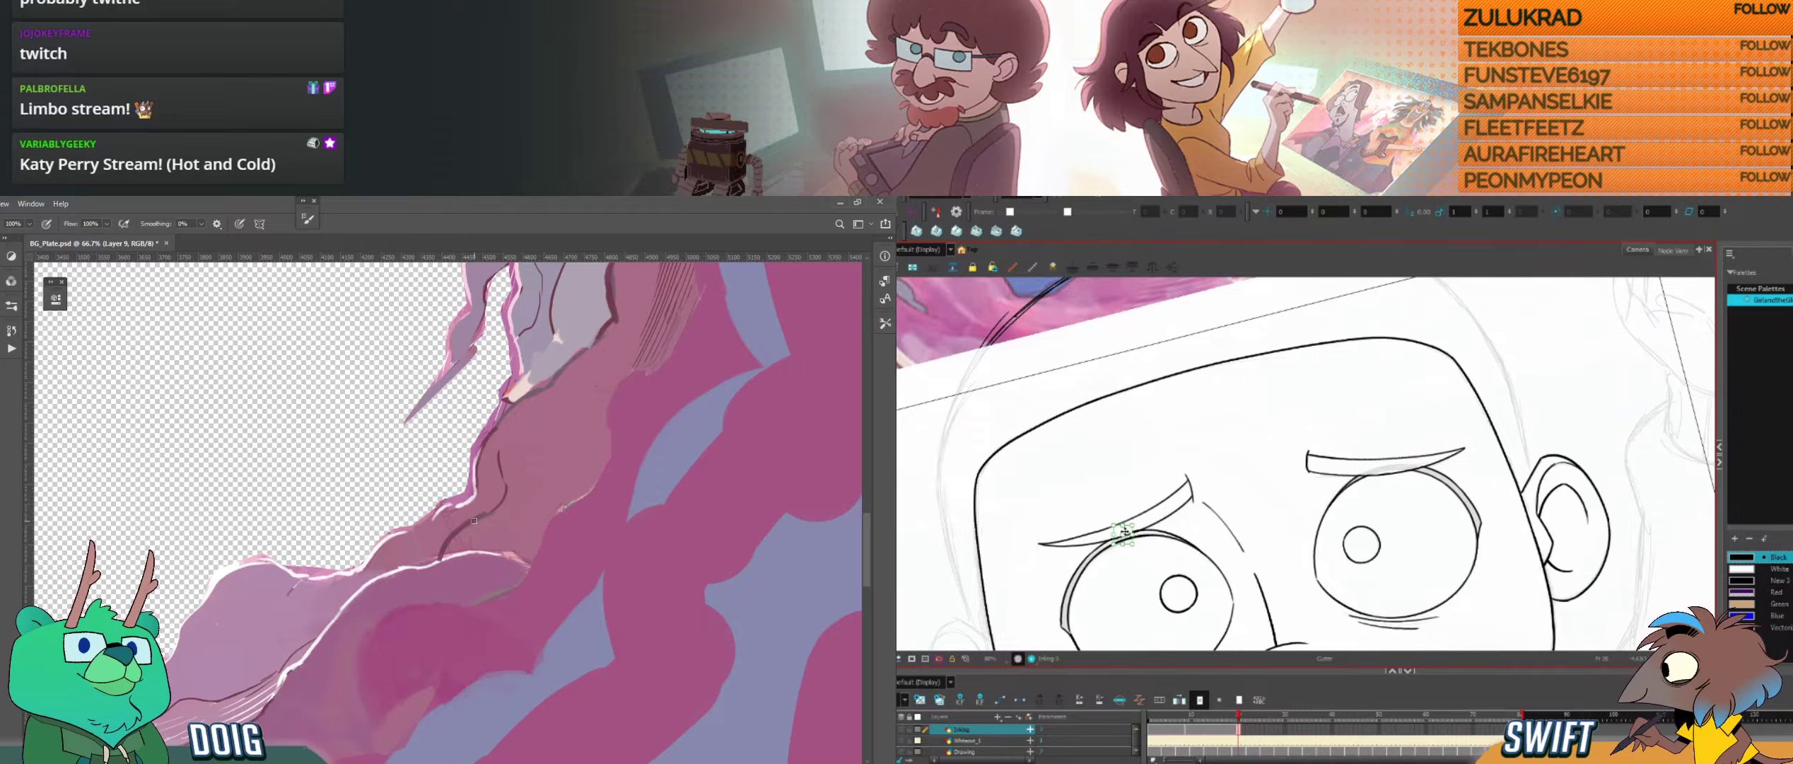
drag(336, 523, 449, 442)
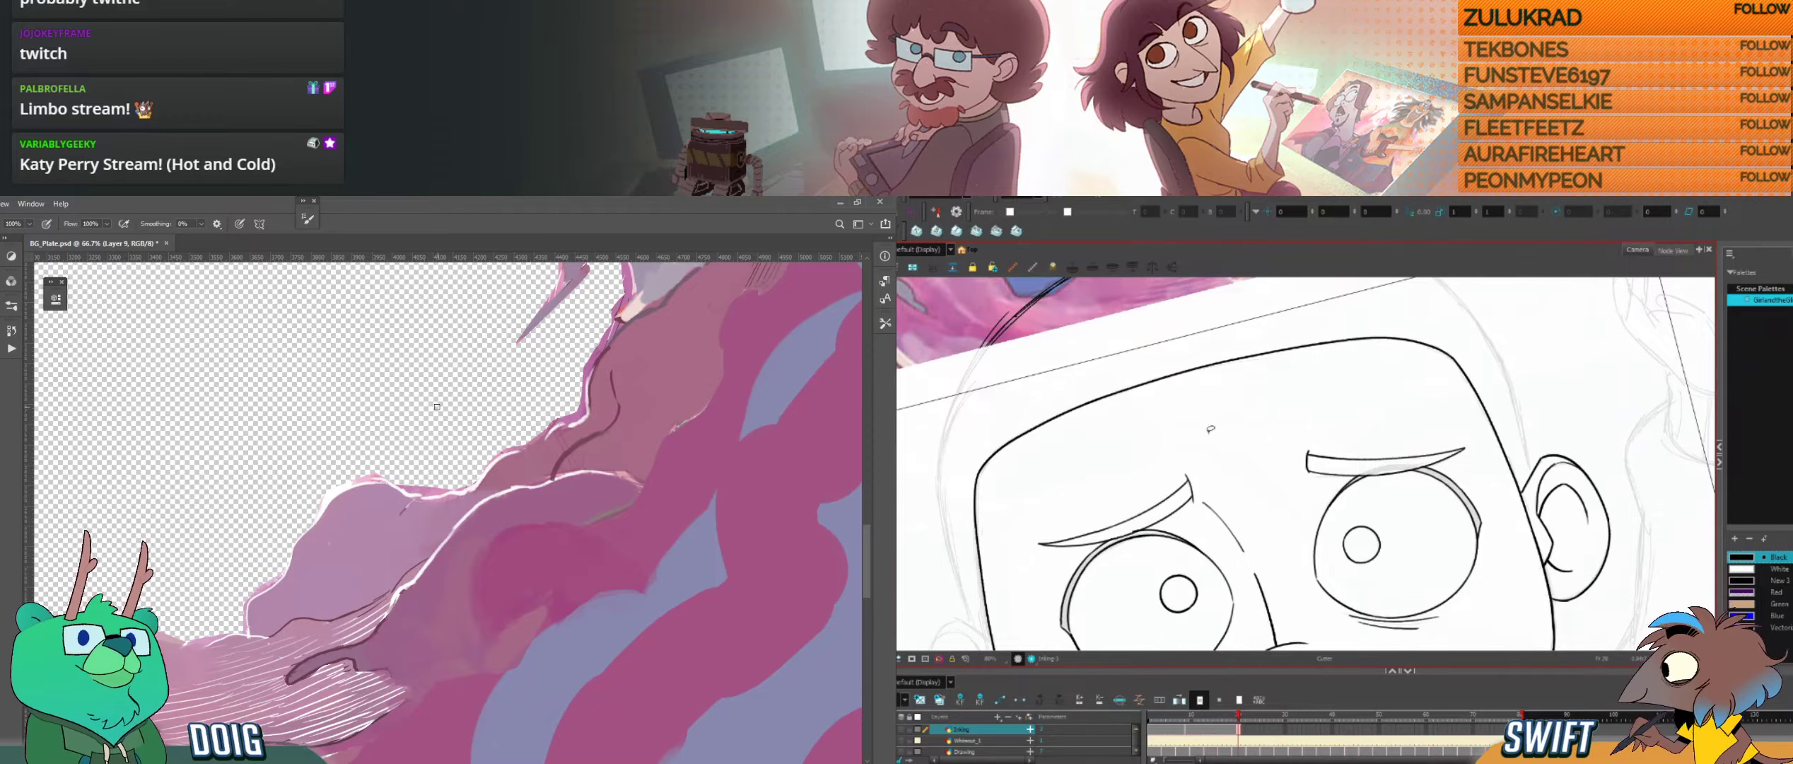
drag(1211, 429, 1225, 525)
key(ctrl+minus)
key(ctrl+minus)
key(alt+b)
key(ctrl+plus)
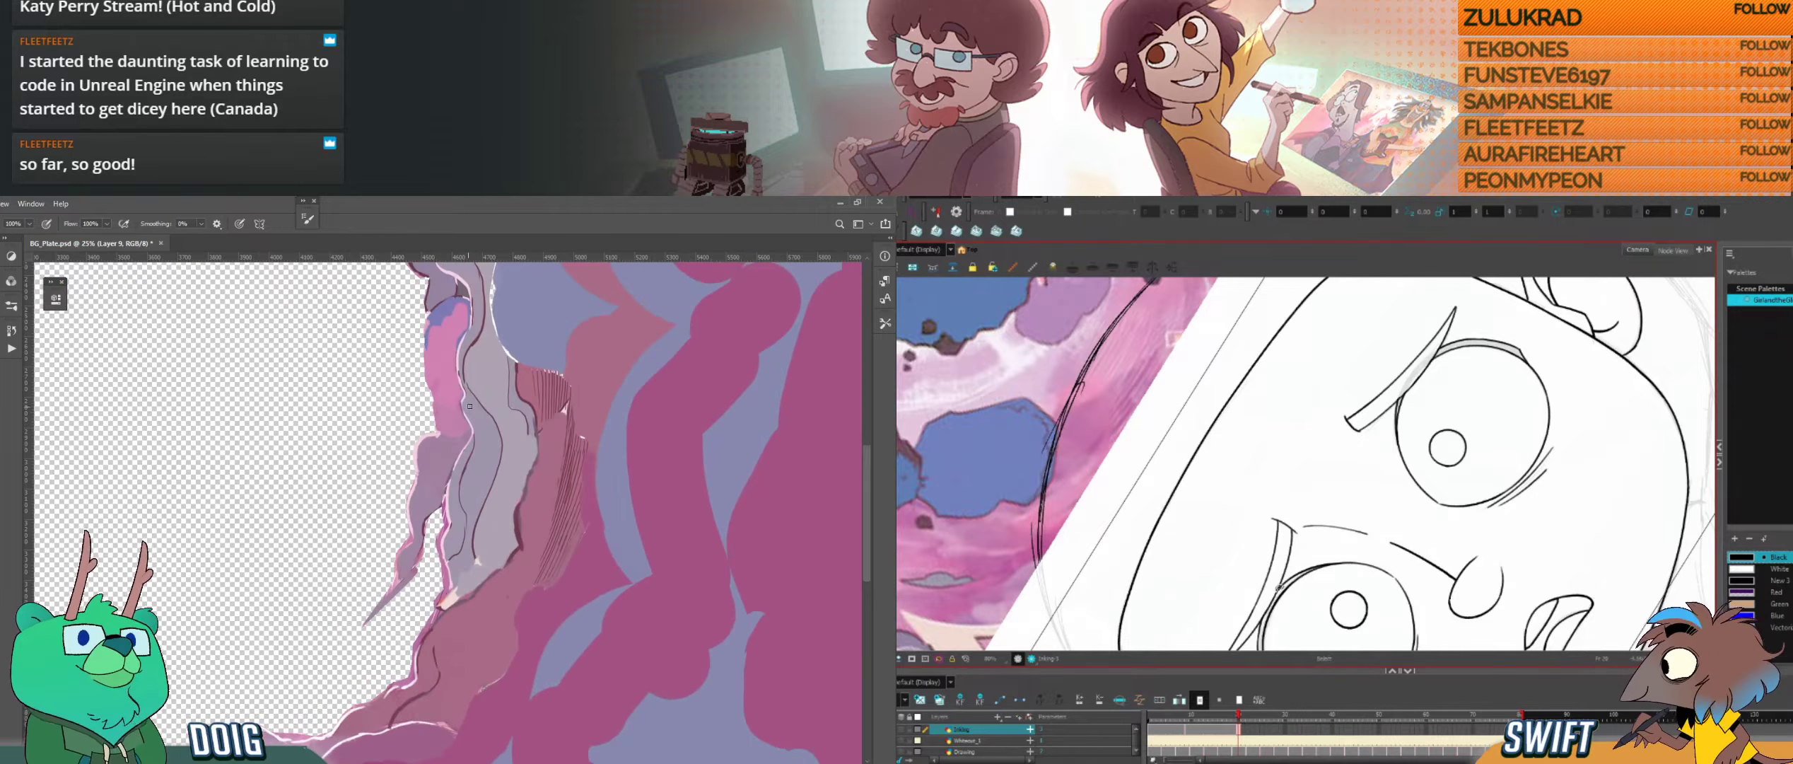
Step: Start tracing a lasso selection in Photoshop along the outer edge of the grey rock strand beside the hole
drag(502, 408, 427, 448)
key(l)
mouse_move(1395, 576)
mouse_down()
mouse_move(1327, 604)
mouse_move(1423, 584)
mouse_up()
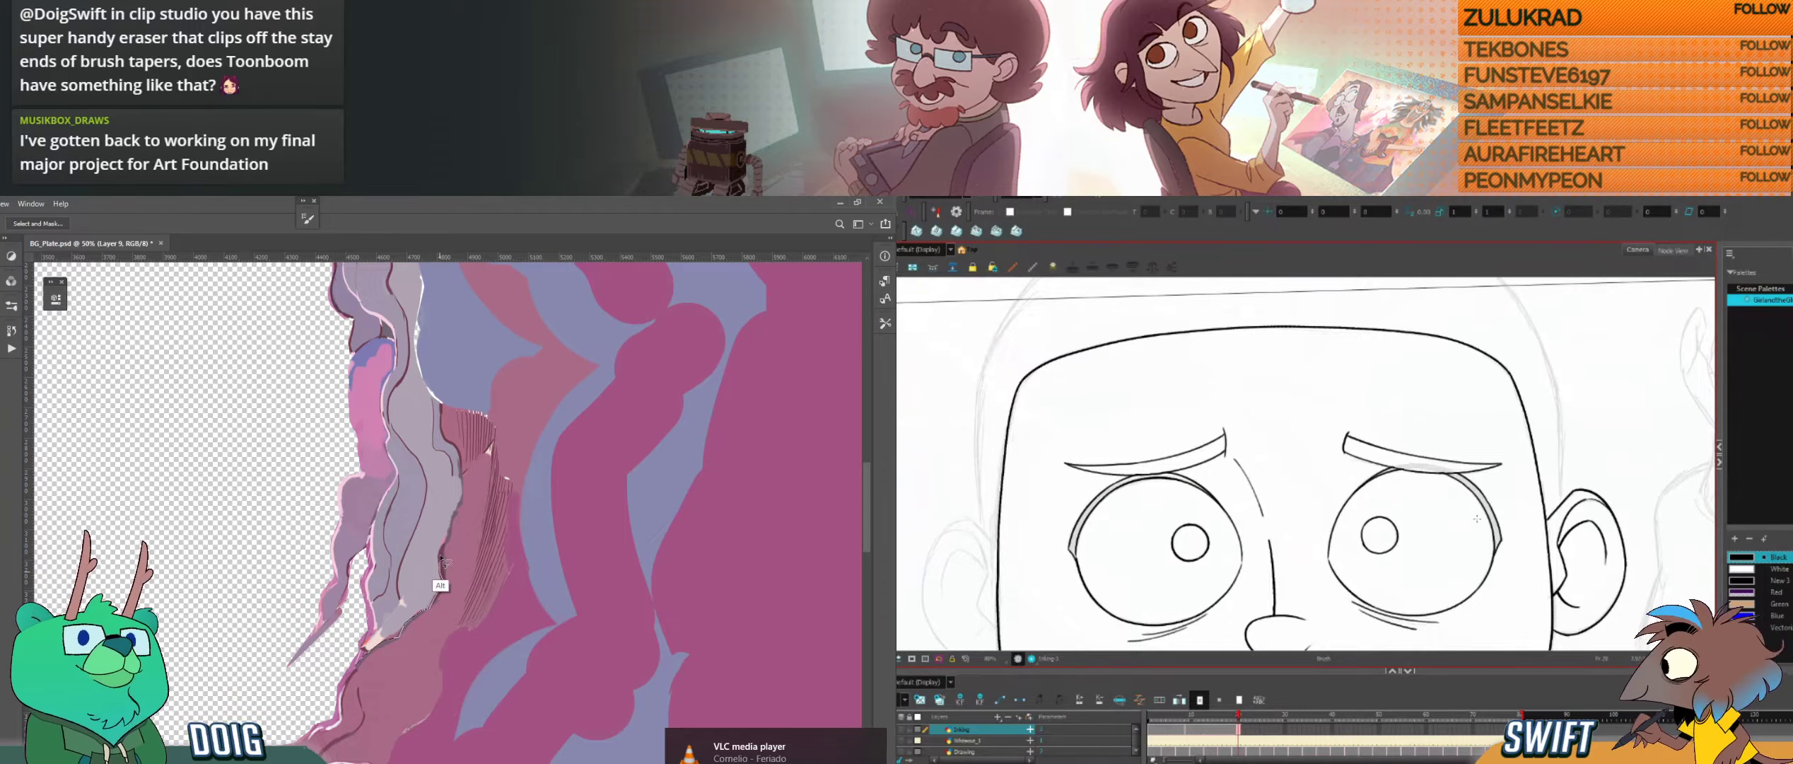
drag(442, 557, 418, 322)
scroll(417, 322, up, 3)
drag(417, 438, 334, 365)
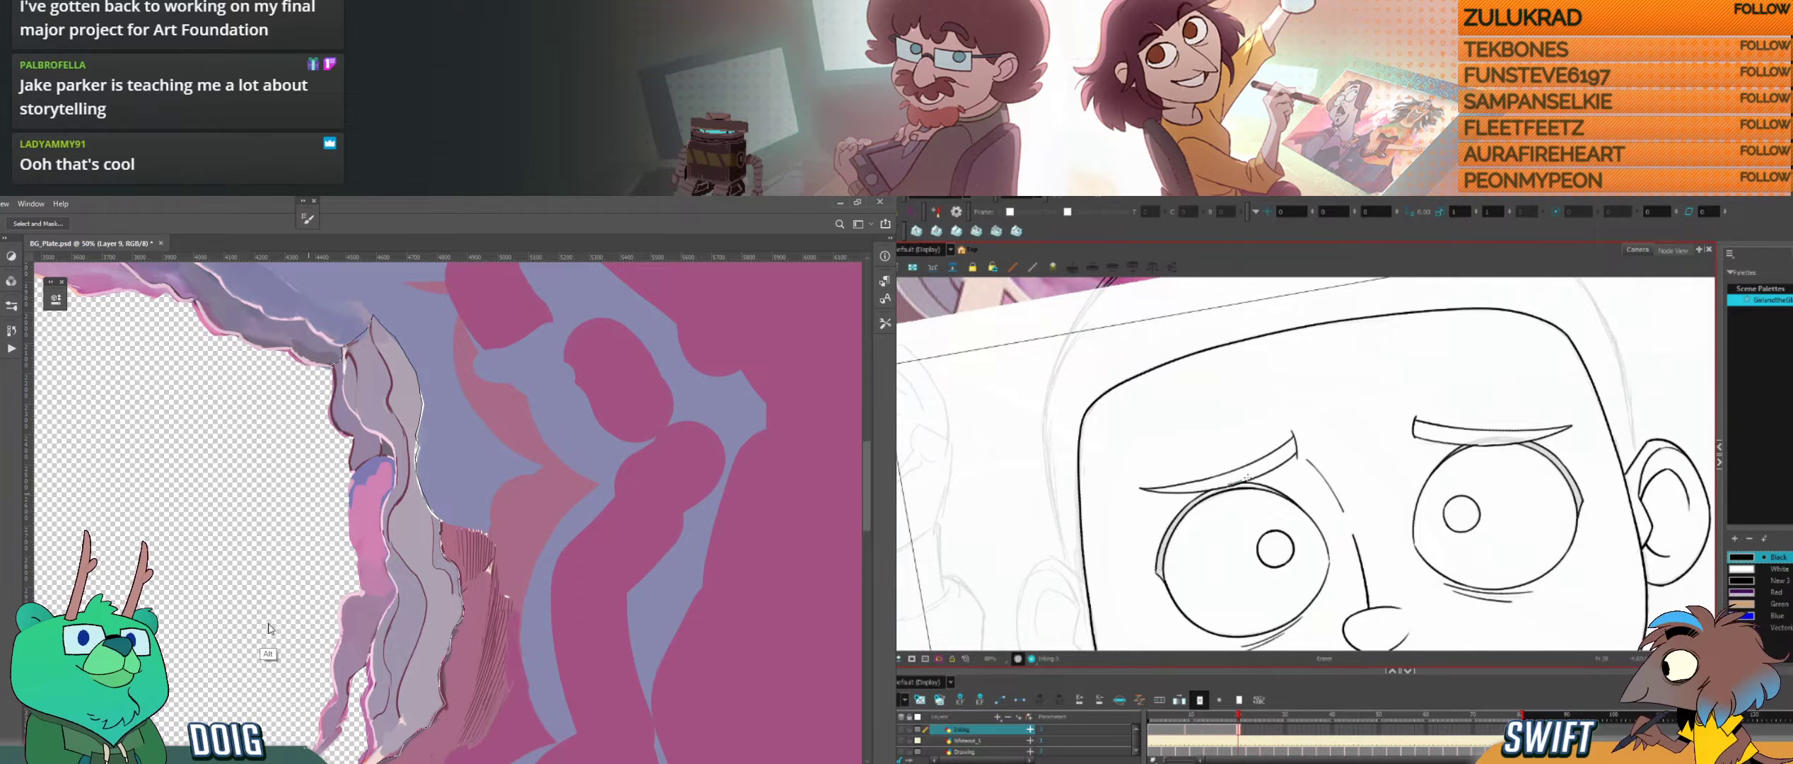
Step: Ink the ear-side edge of the V-neckline below the chin in Harmony, undoing and redrawing the stroke up to the jaw
mouse_move(1519, 538)
mouse_down()
mouse_move(1512, 555)
mouse_move(1459, 537)
mouse_move(1501, 526)
mouse_up()
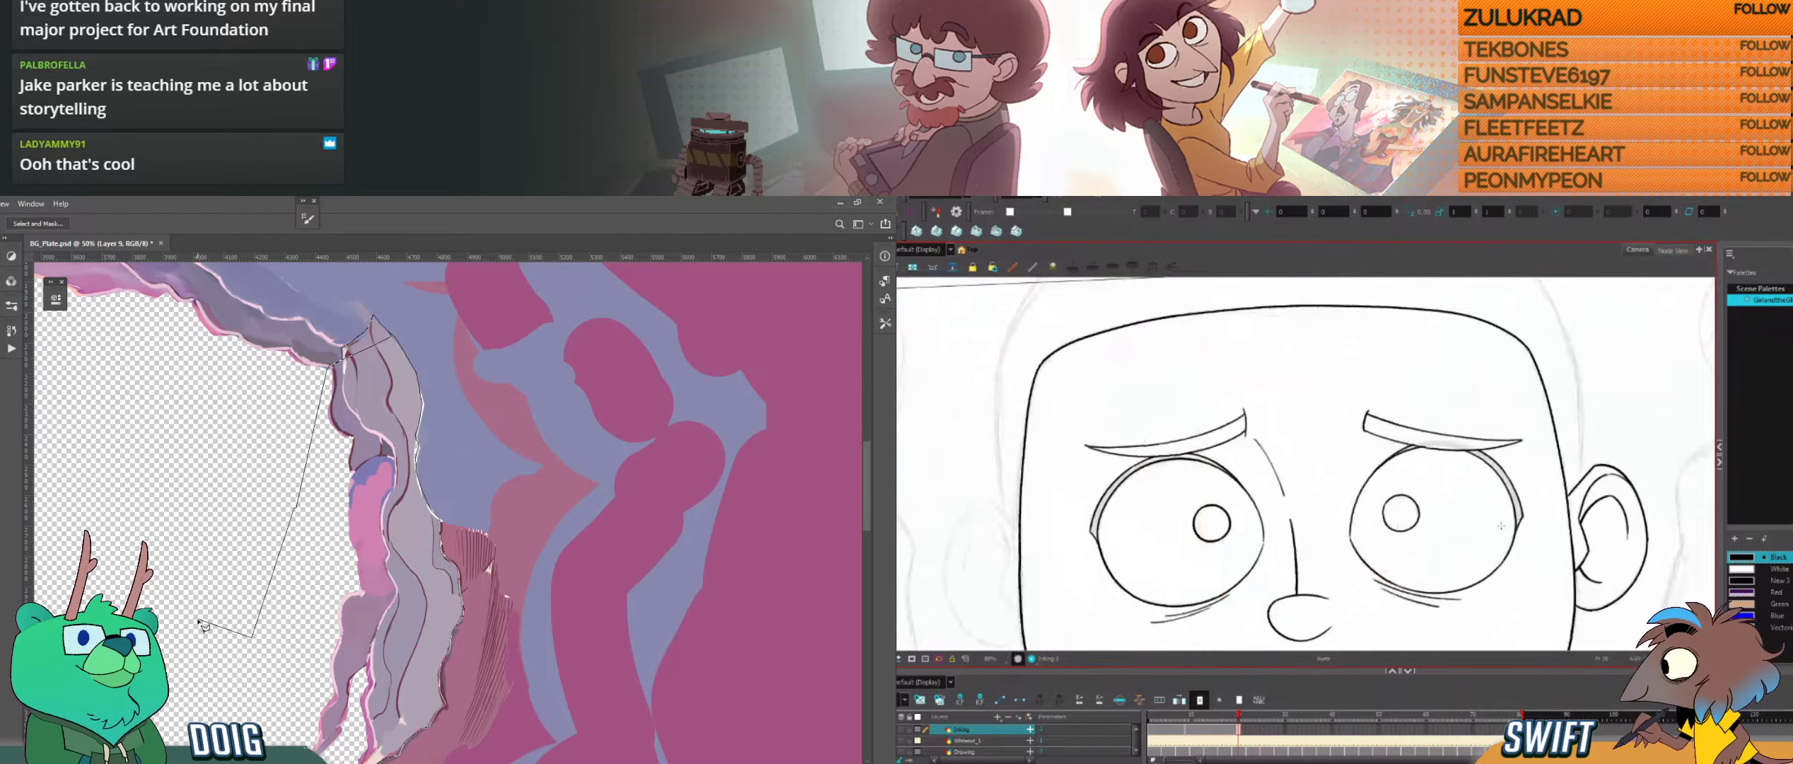
key(f)
key(g)
click(1240, 713)
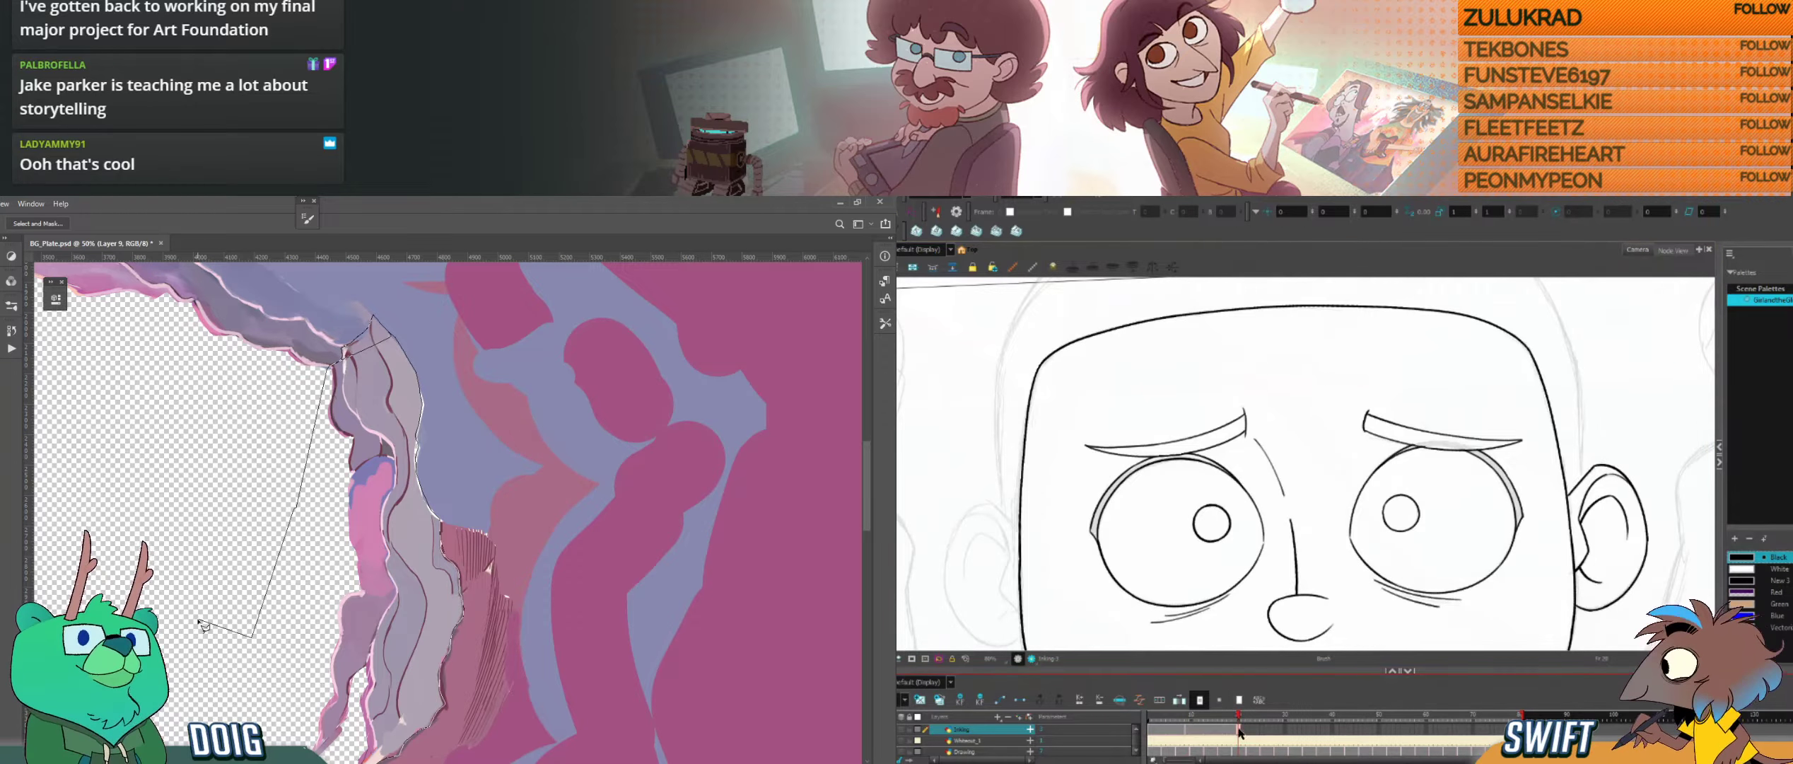
mouse_move(1270, 623)
mouse_down()
mouse_move(1418, 537)
mouse_move(1357, 429)
mouse_move(1317, 413)
mouse_up()
drag(1416, 530, 1333, 509)
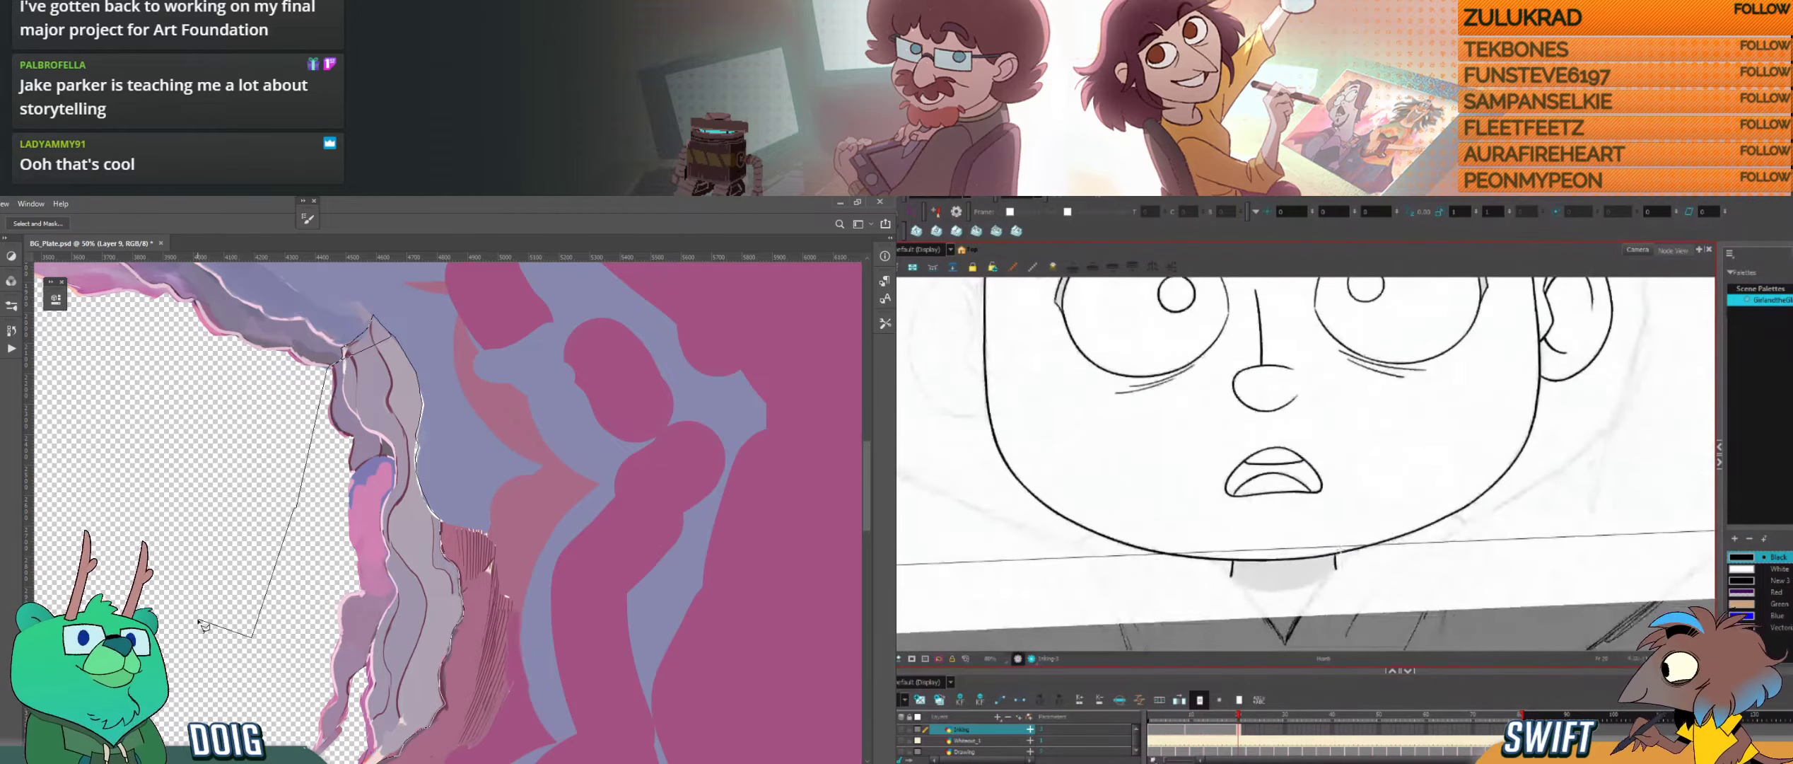
drag(1286, 642, 1337, 553)
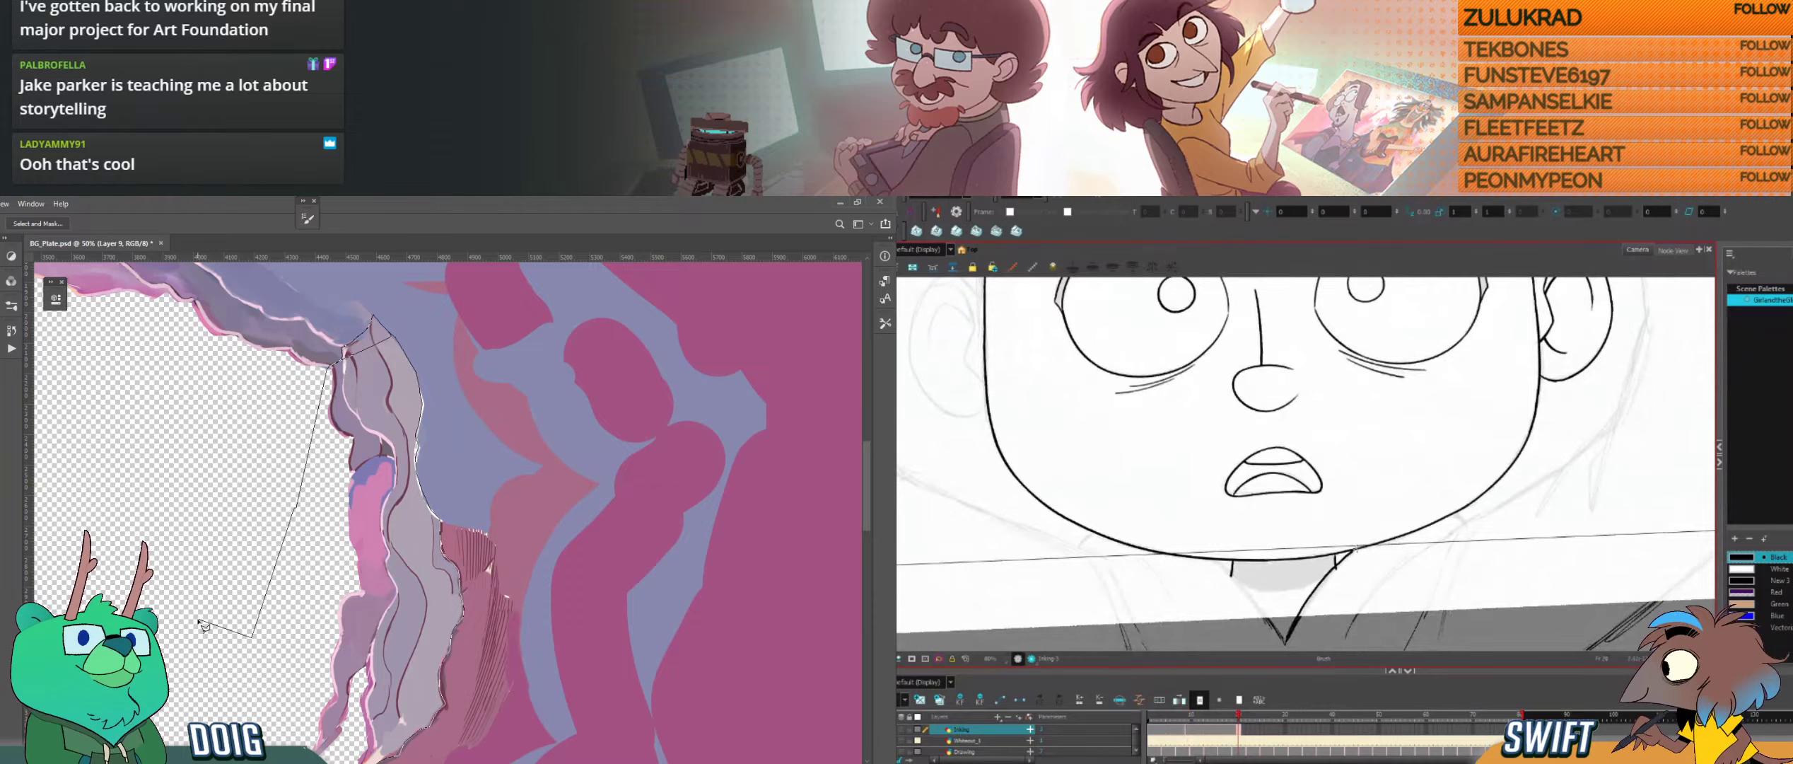
key(ctrl+z)
drag(1285, 642, 1363, 546)
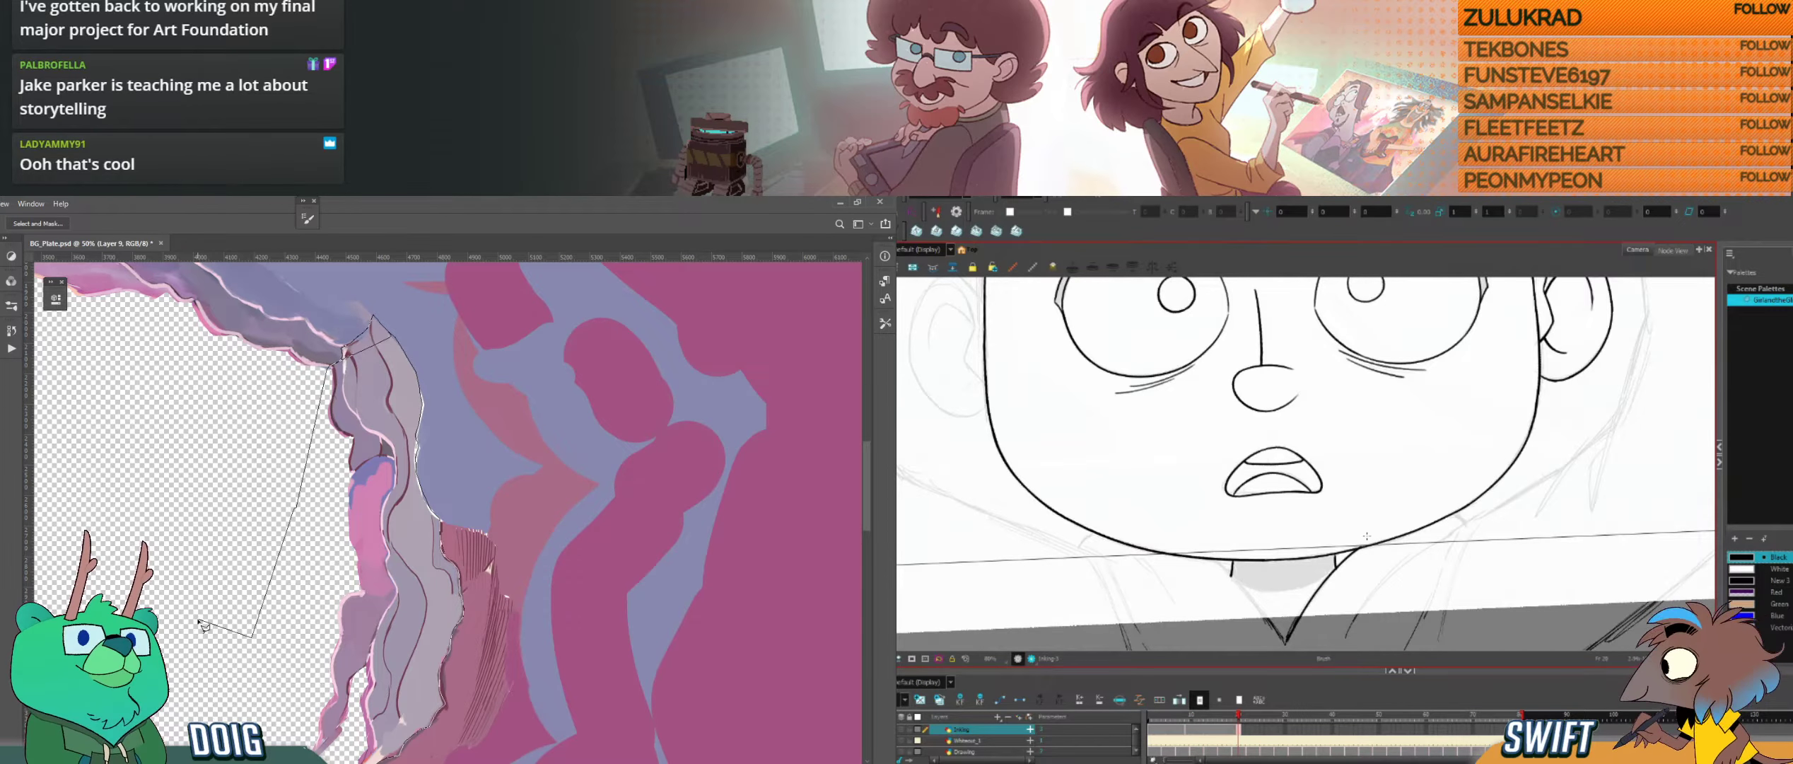
Step: Flip between the open-eyed and closed-eye drawings to compare the neckline and chin area
key(comma)
key(period)
key(comma)
key(period)
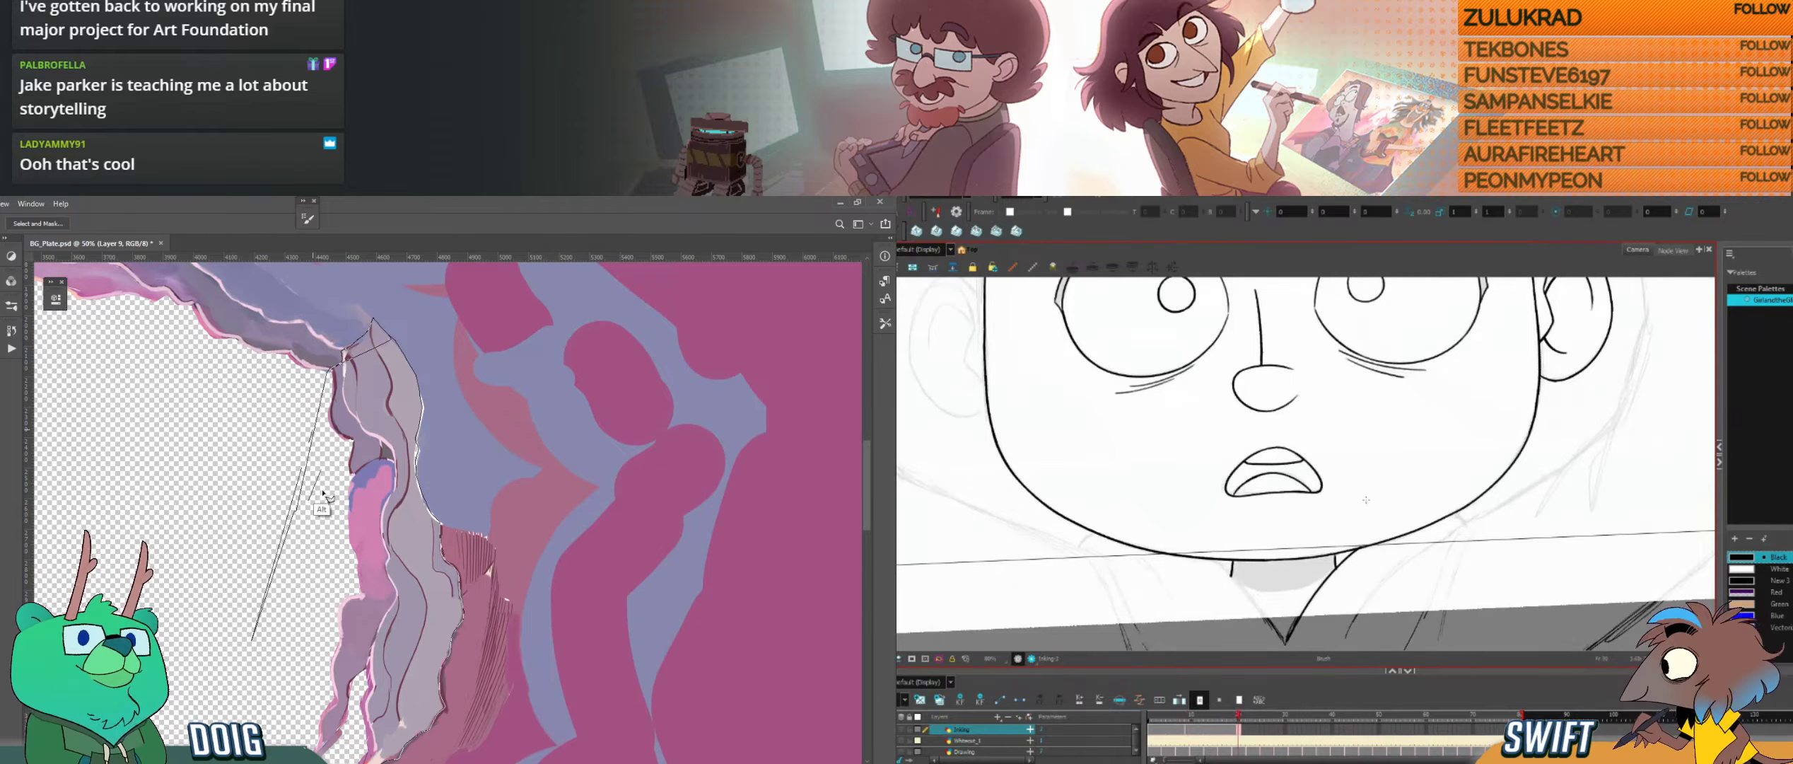
key(alt+e)
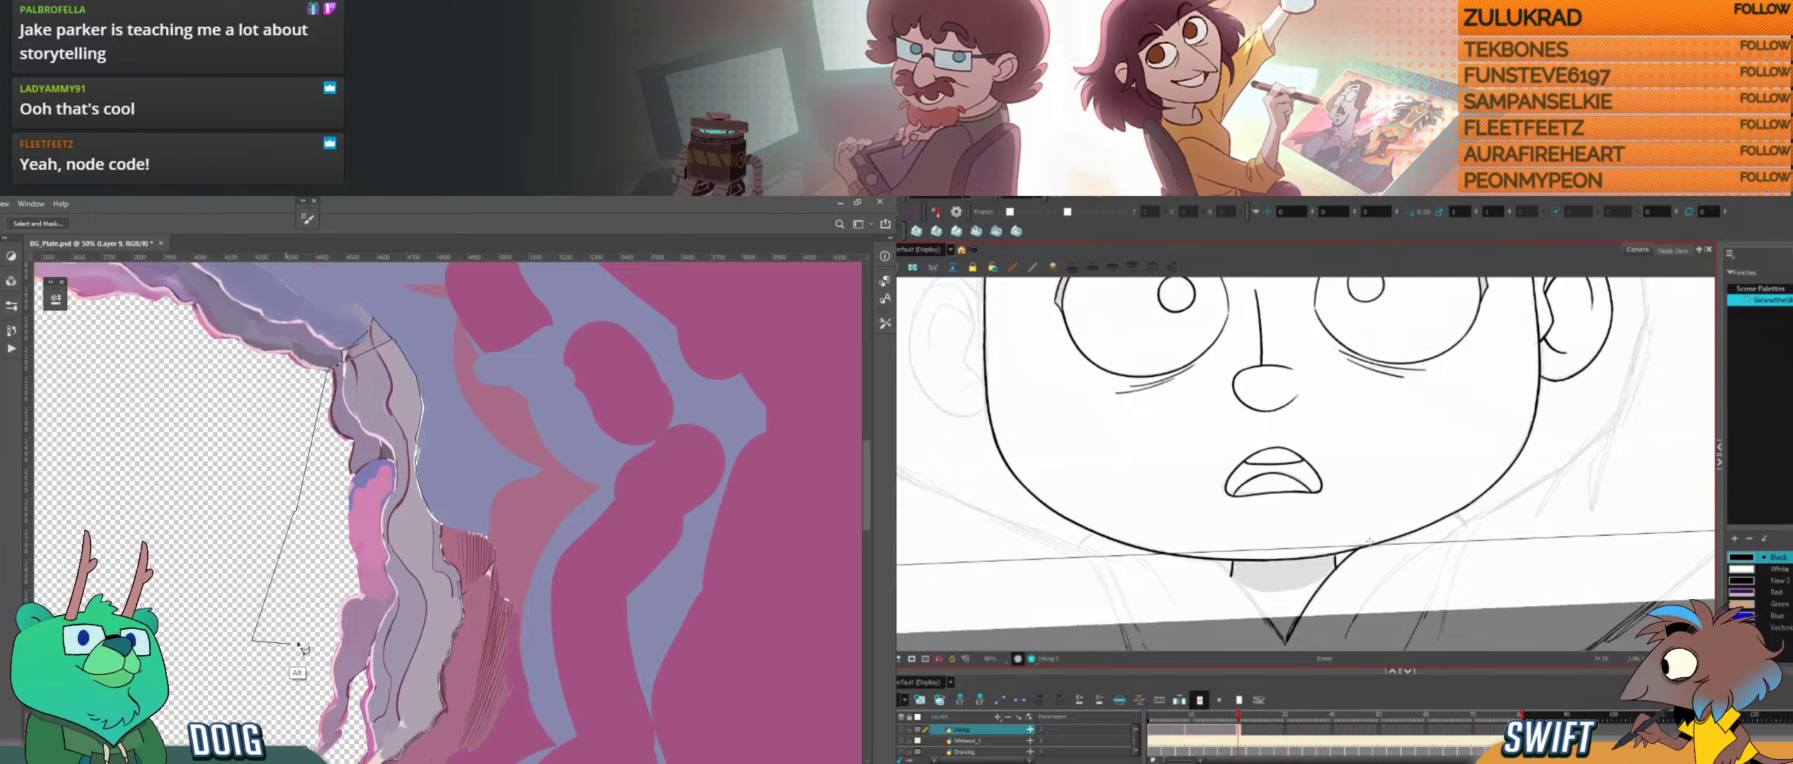
key(alt+b)
key(f)
key(g)
key(f)
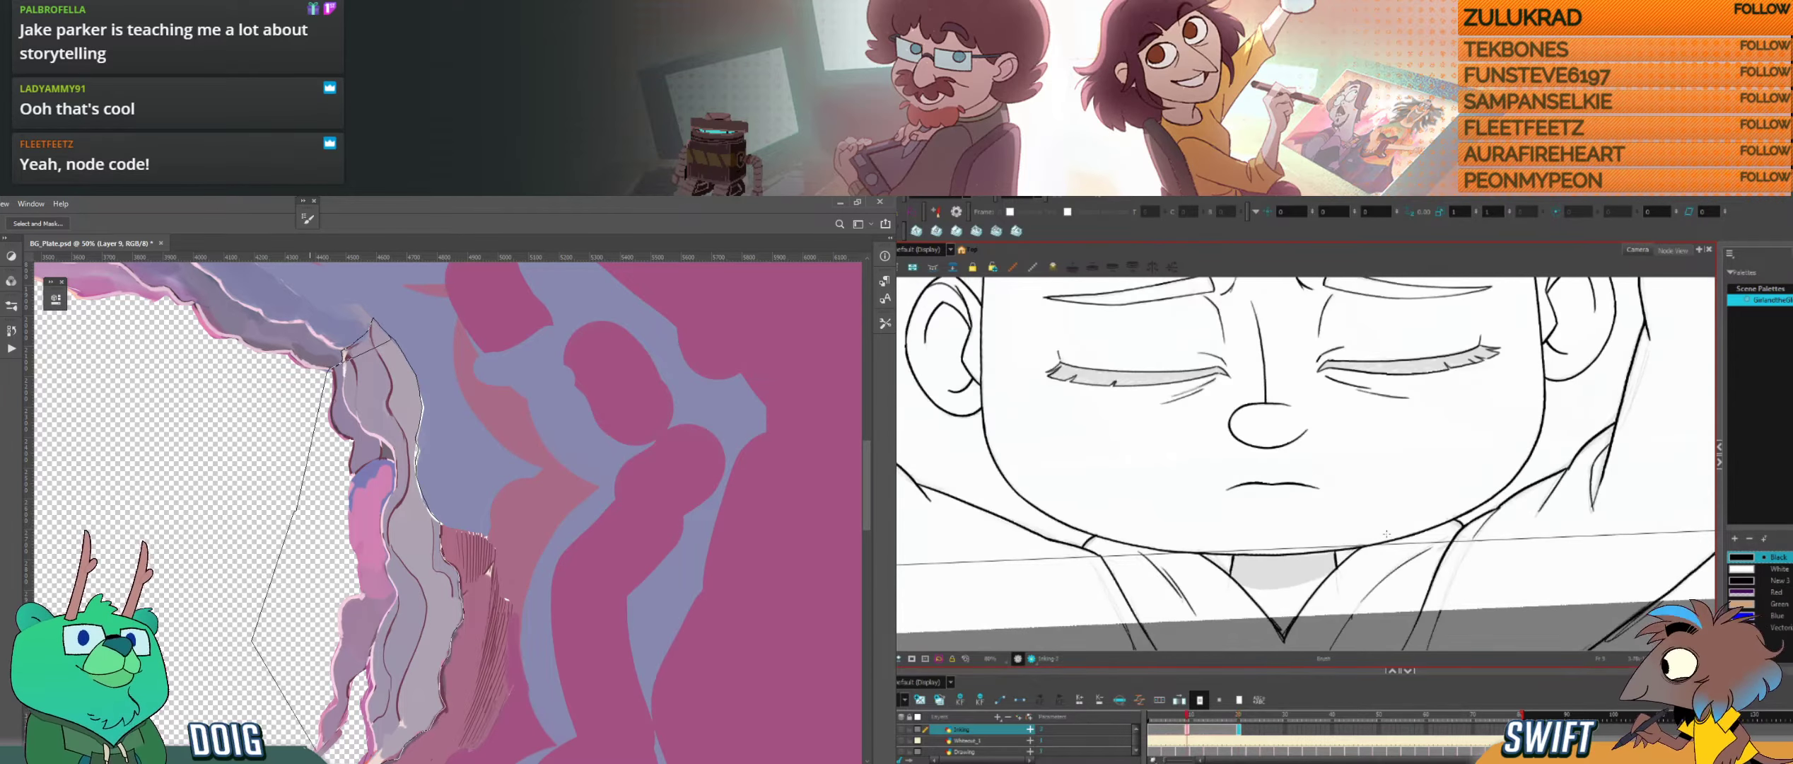
key(g)
Step: Close the lasso selection around the lower end of the grey rock strand in Photoshop
scroll(319, 746, down, 2)
click(277, 688)
click(289, 693)
click(344, 661)
Step: Ink the opposite edge of the V-neckline in Harmony down to its point and compare it with the closed-eye drawing
drag(1196, 543, 1205, 556)
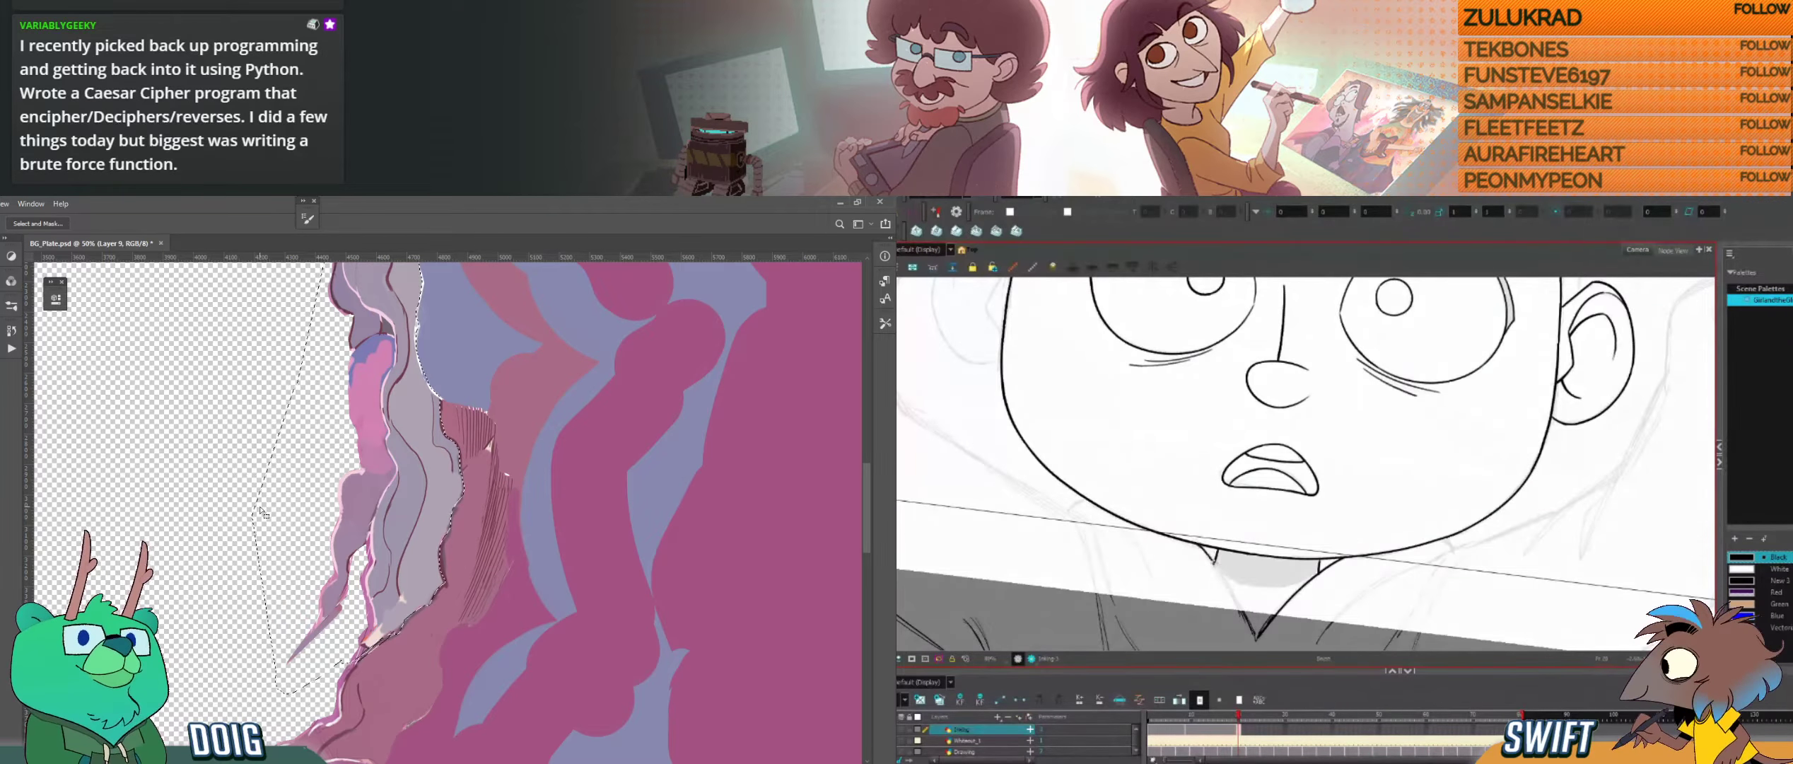
drag(1203, 546, 1256, 640)
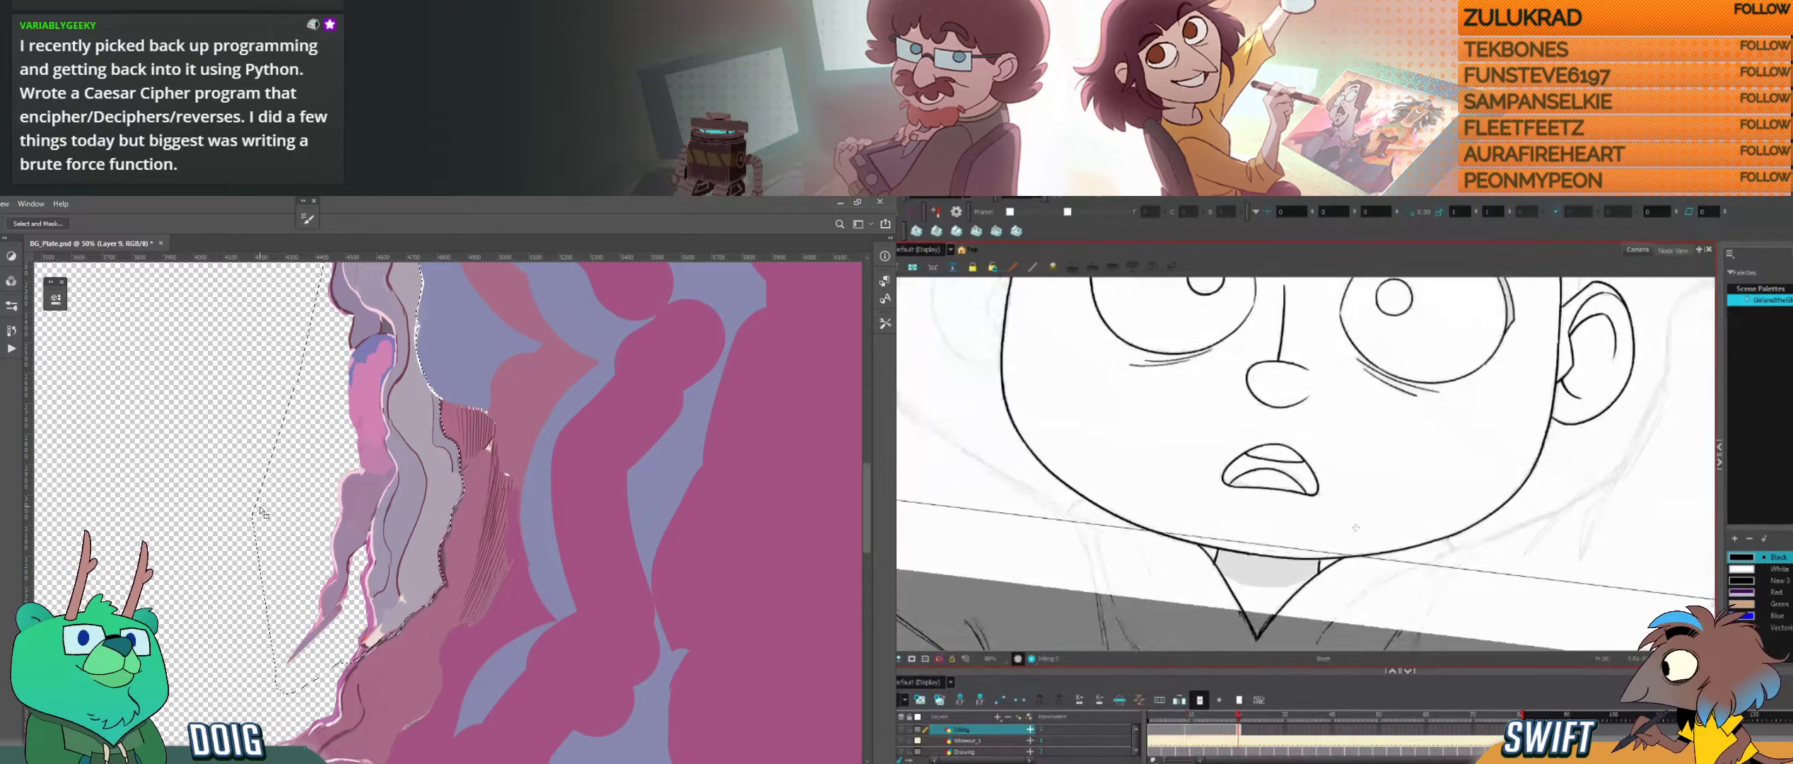
key(f)
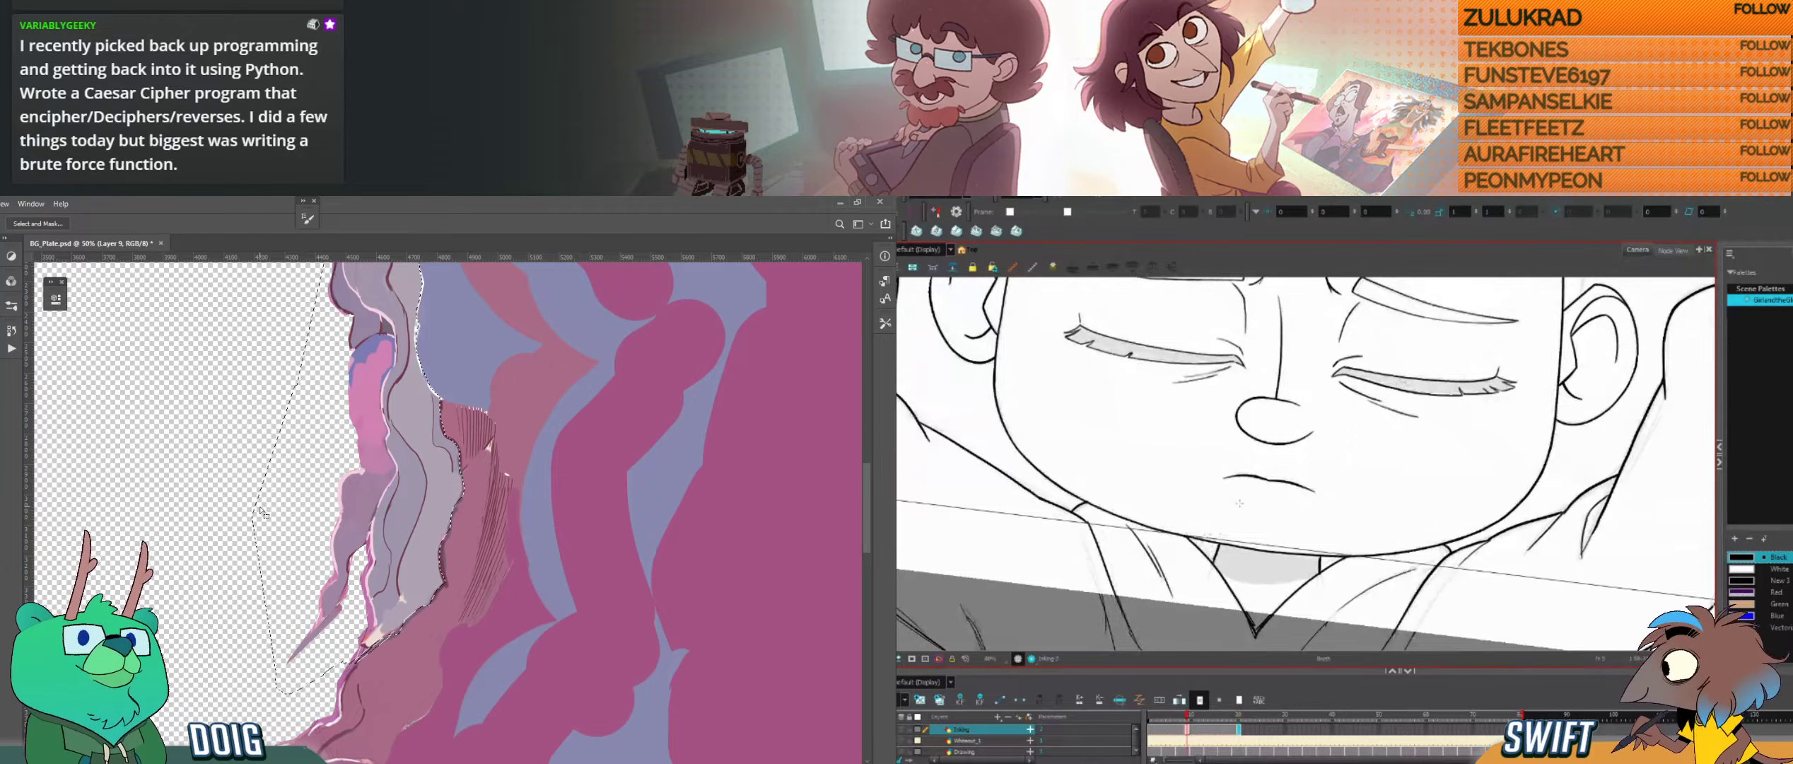
key(g)
key(f)
key(g)
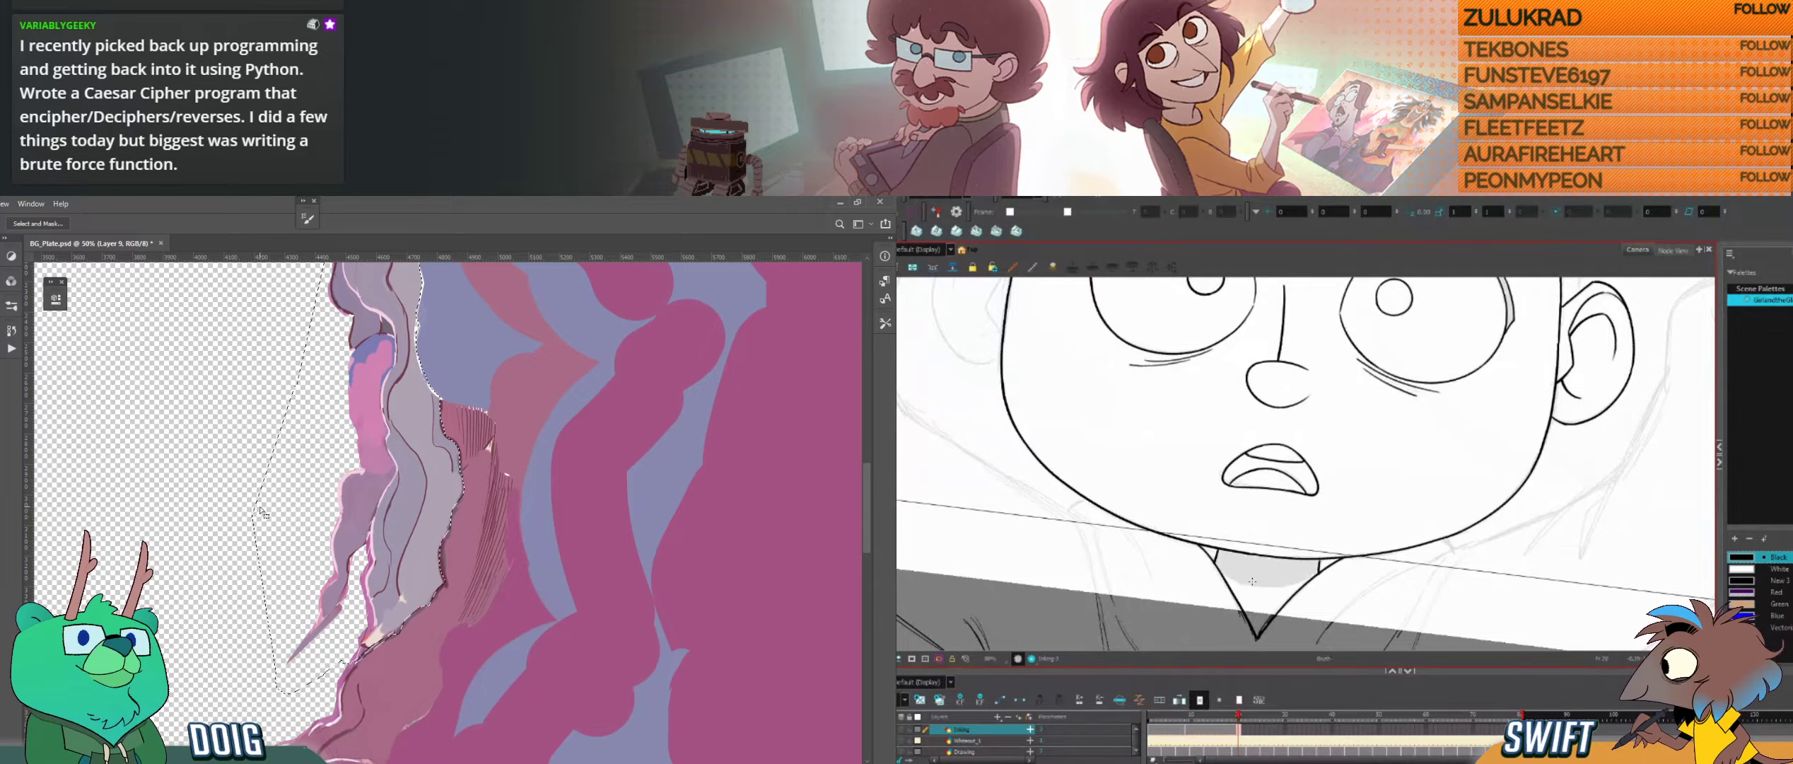
Step: Cut away the stray stroke crossing the jaw below the ear in Harmony, and undo the rock strand's deselection in Photoshop
drag(1369, 585, 1327, 546)
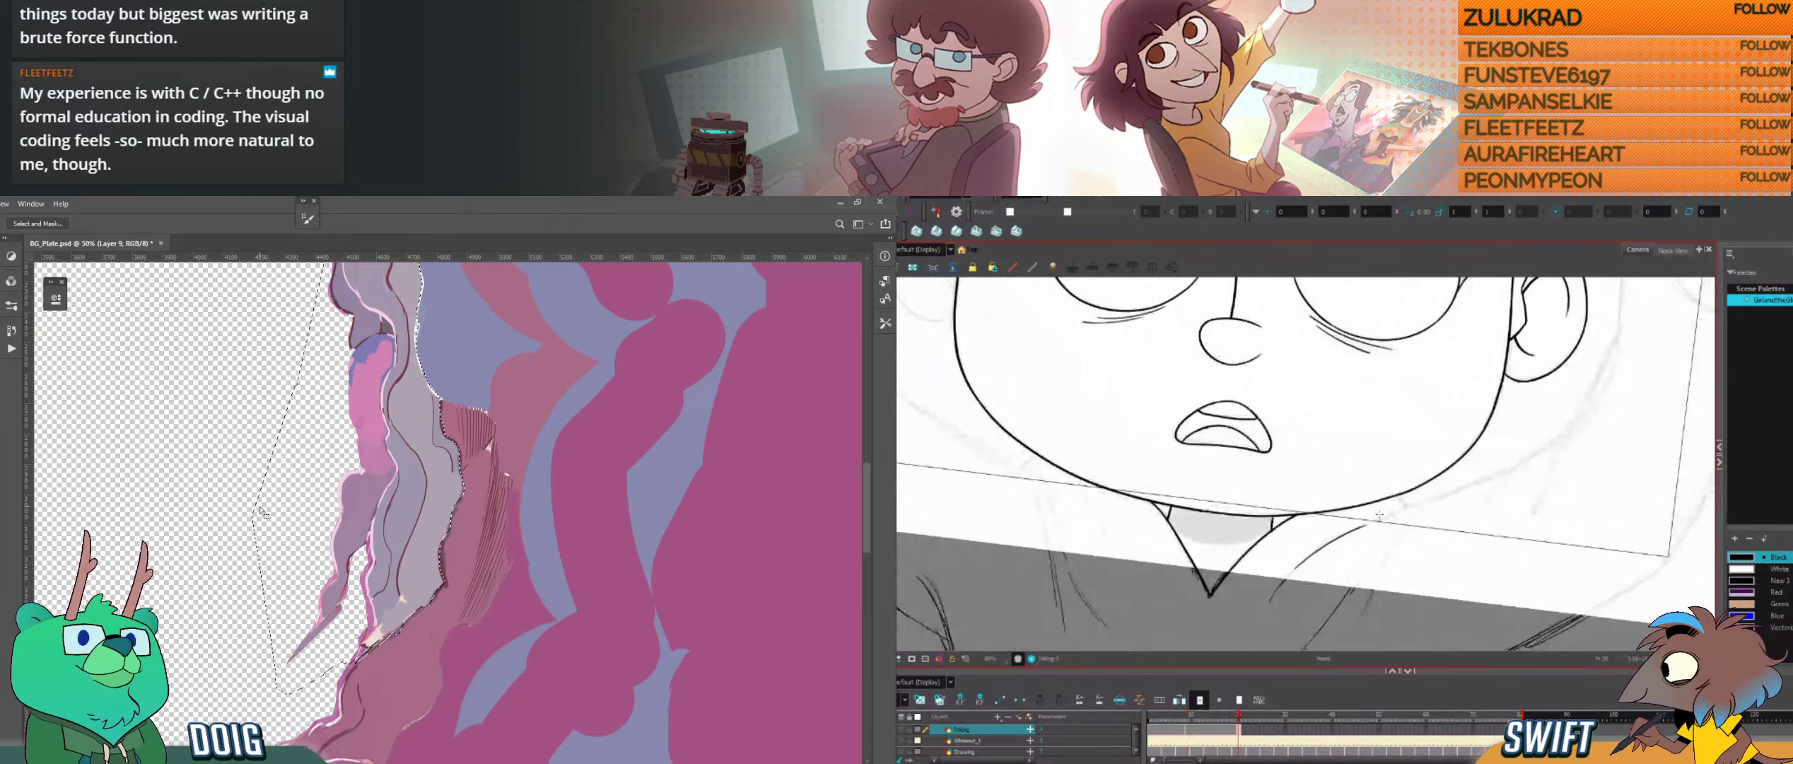
drag(1424, 499, 1331, 587)
key(ctrl+d)
key(alt+t)
mouse_move(1347, 501)
mouse_down()
mouse_move(1414, 492)
mouse_move(1386, 573)
mouse_up()
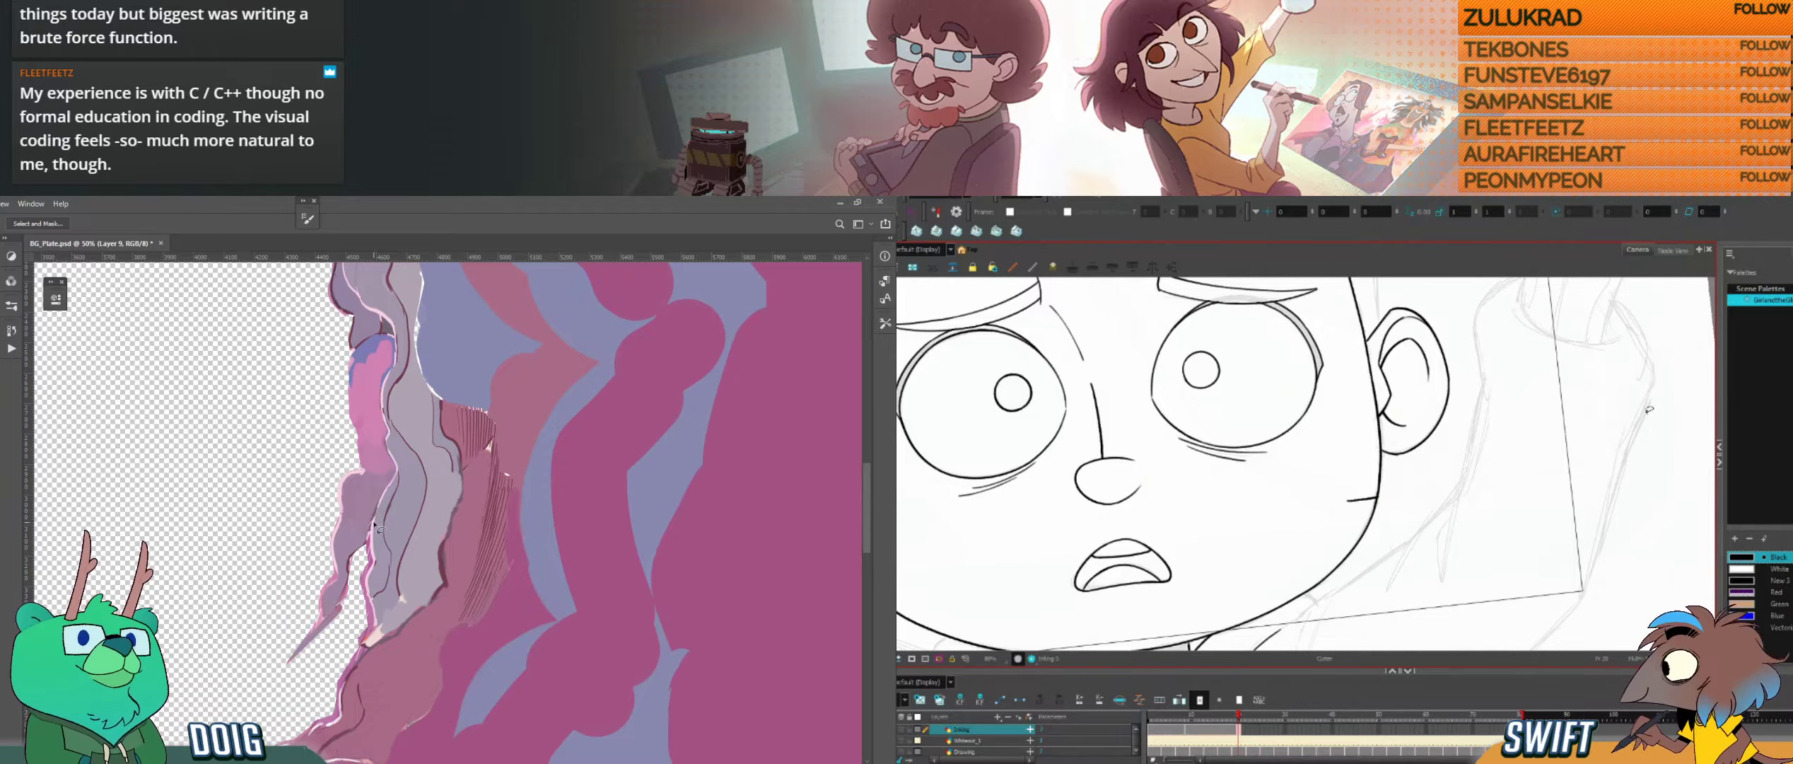
key(ctrl+z)
scroll(375, 500, up, 3)
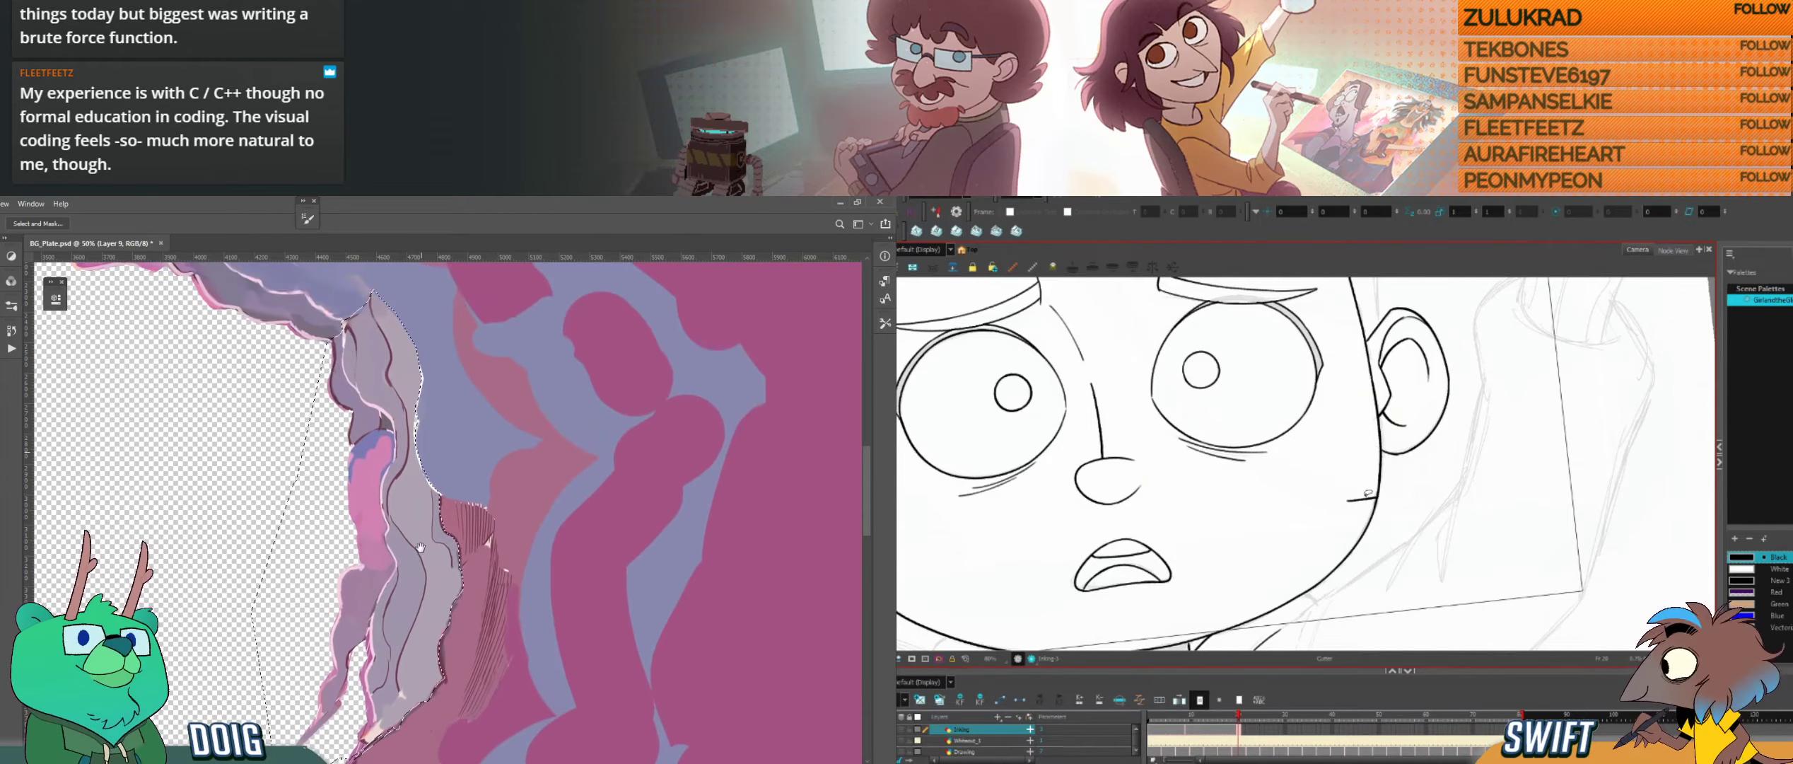
click(1365, 499)
key(Delete)
Step: Add a new layer in Photoshop and apply a black gradient across the selected grey rock strand
key(alt+b)
key(ctrl+shift+alt+n)
key(g)
drag(1388, 602, 1448, 496)
drag(464, 453, 312, 548)
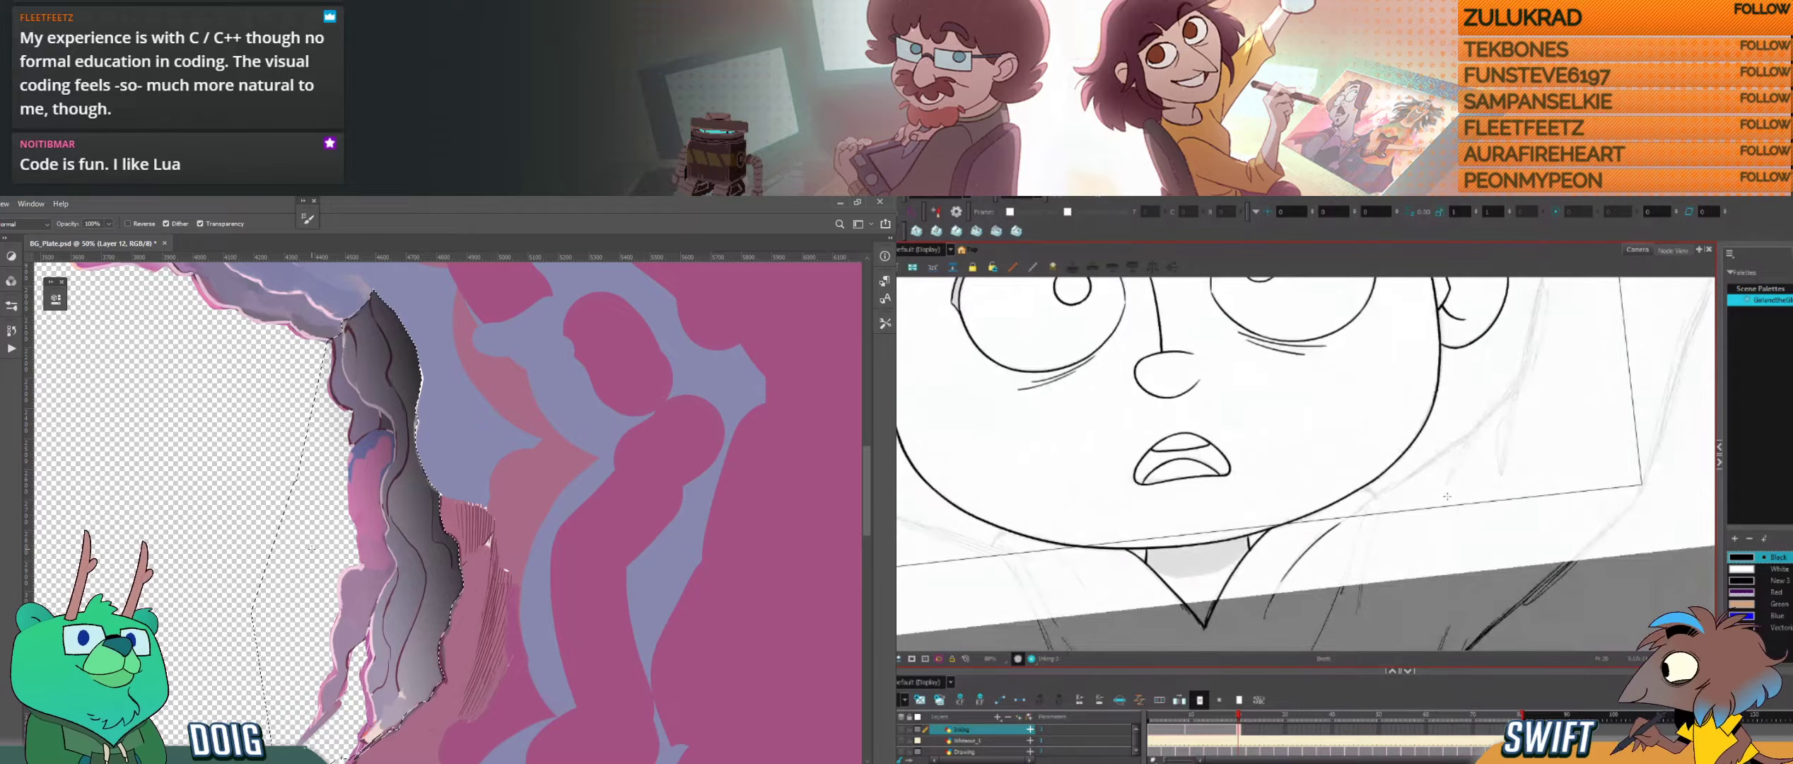
Step: Ink the short shoulder stroke under the ear-side jaw in Harmony, checking its position against the closed-eye drawing
key(ctrl+alt)
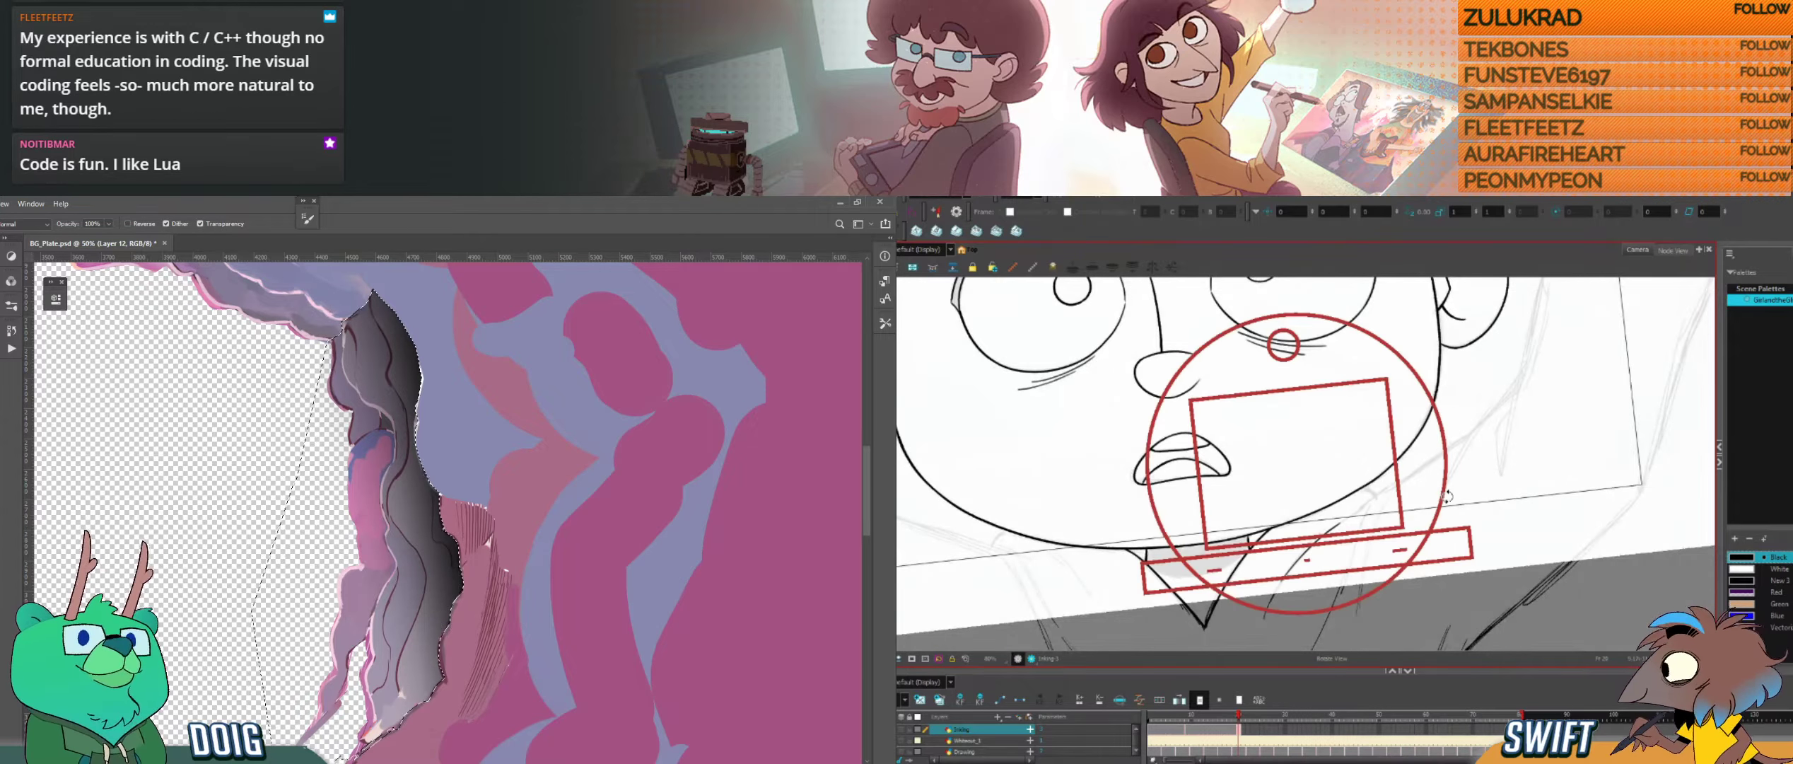
drag(1422, 501, 1413, 524)
key(f)
key(g)
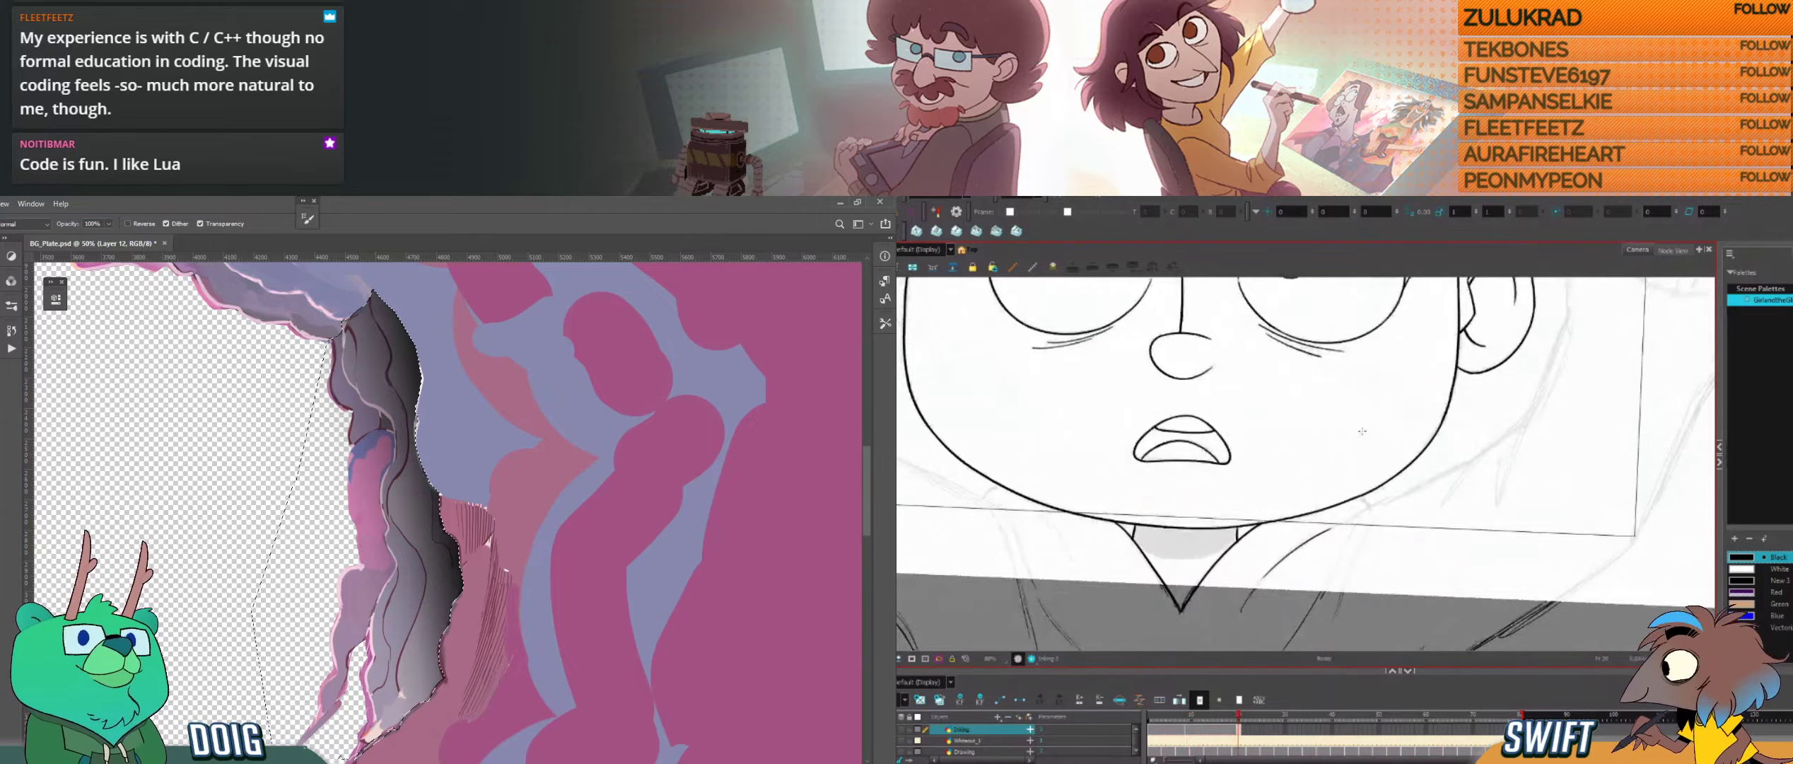
key(f)
key(g)
key(alt+b)
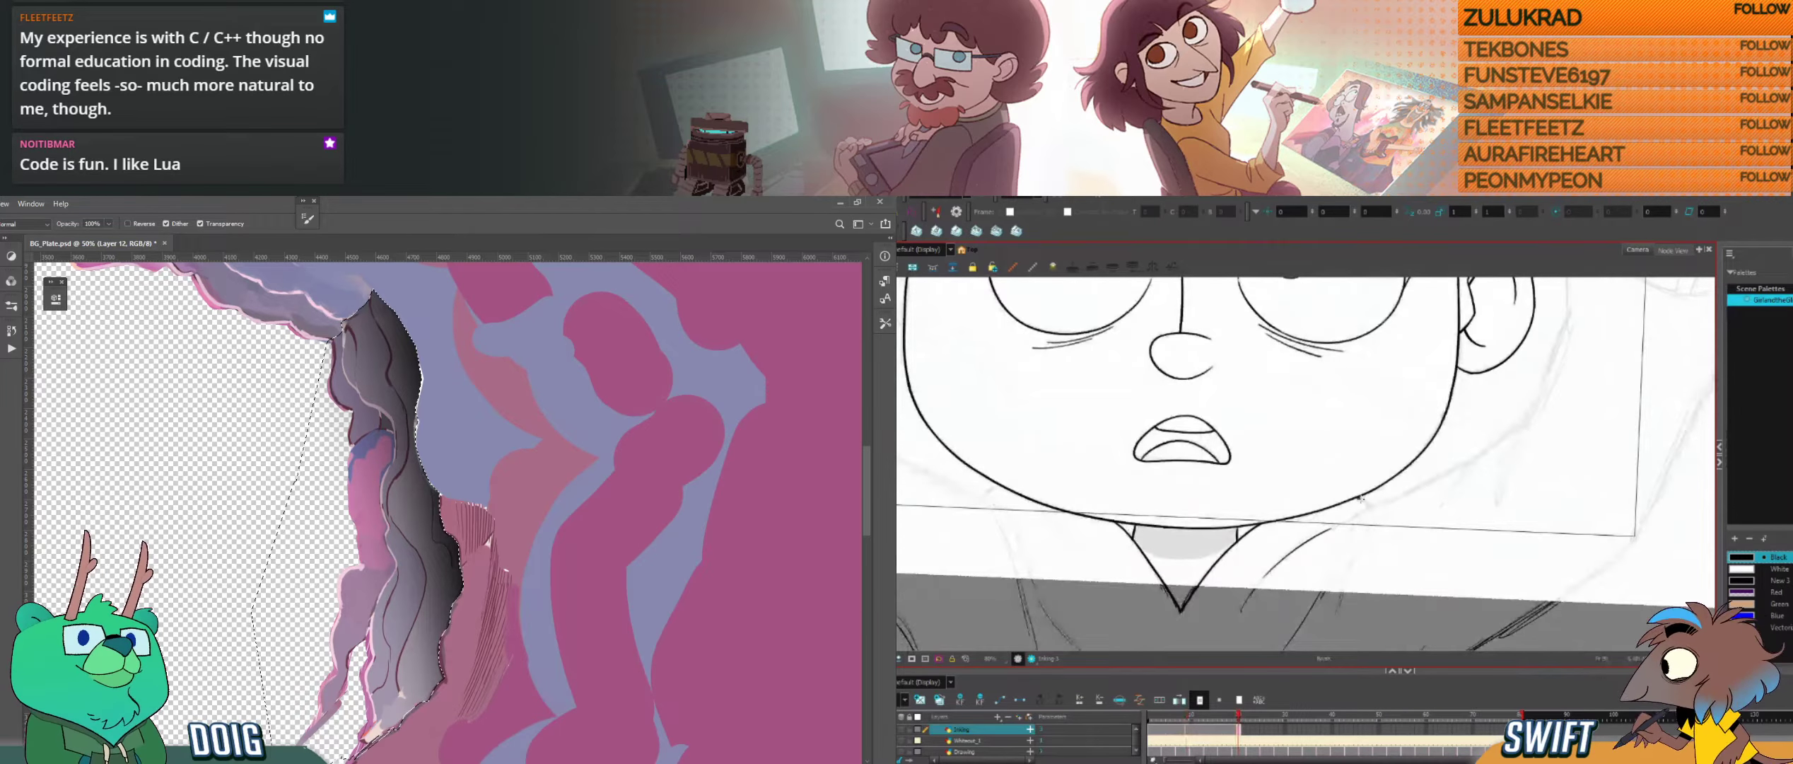
drag(1368, 507, 1369, 509)
Step: Ink the matching short shoulder stroke under the opposite side of the jaw and compare it with the closed-eye drawing
key(f)
drag(1013, 438, 1279, 436)
key(f)
key(g)
drag(1254, 497, 1263, 487)
key(f)
key(g)
key(f)
key(g)
key(f)
key(g)
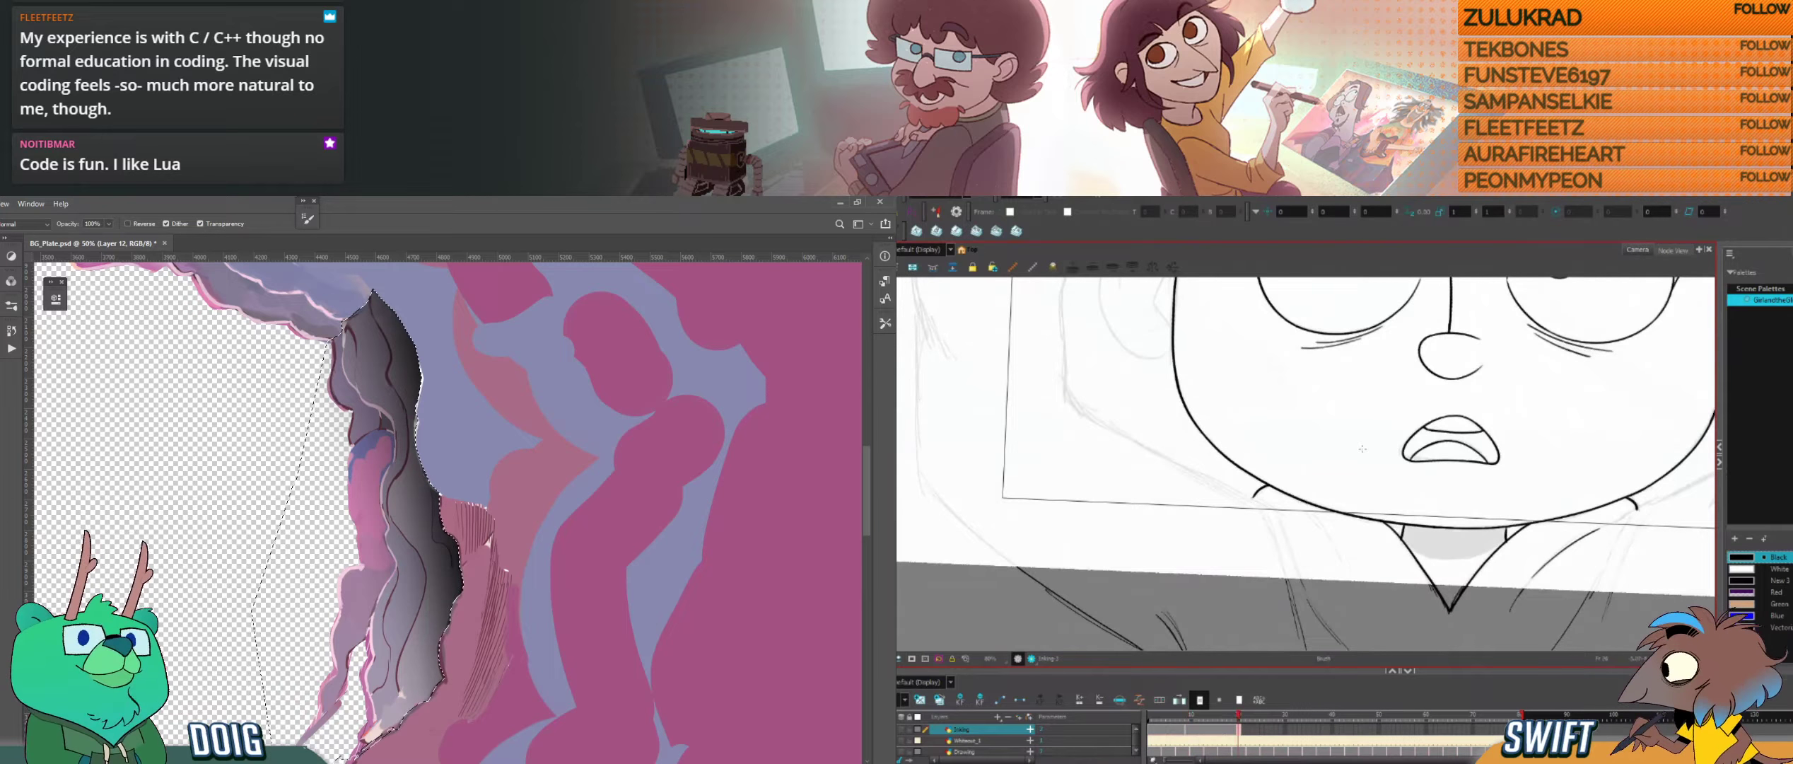
Step: Ink the short collar line beside the neck below that shoulder stroke and adjust its shape with the Select tool
key(f)
key(g)
drag(1301, 509, 1336, 555)
key(f)
key(g)
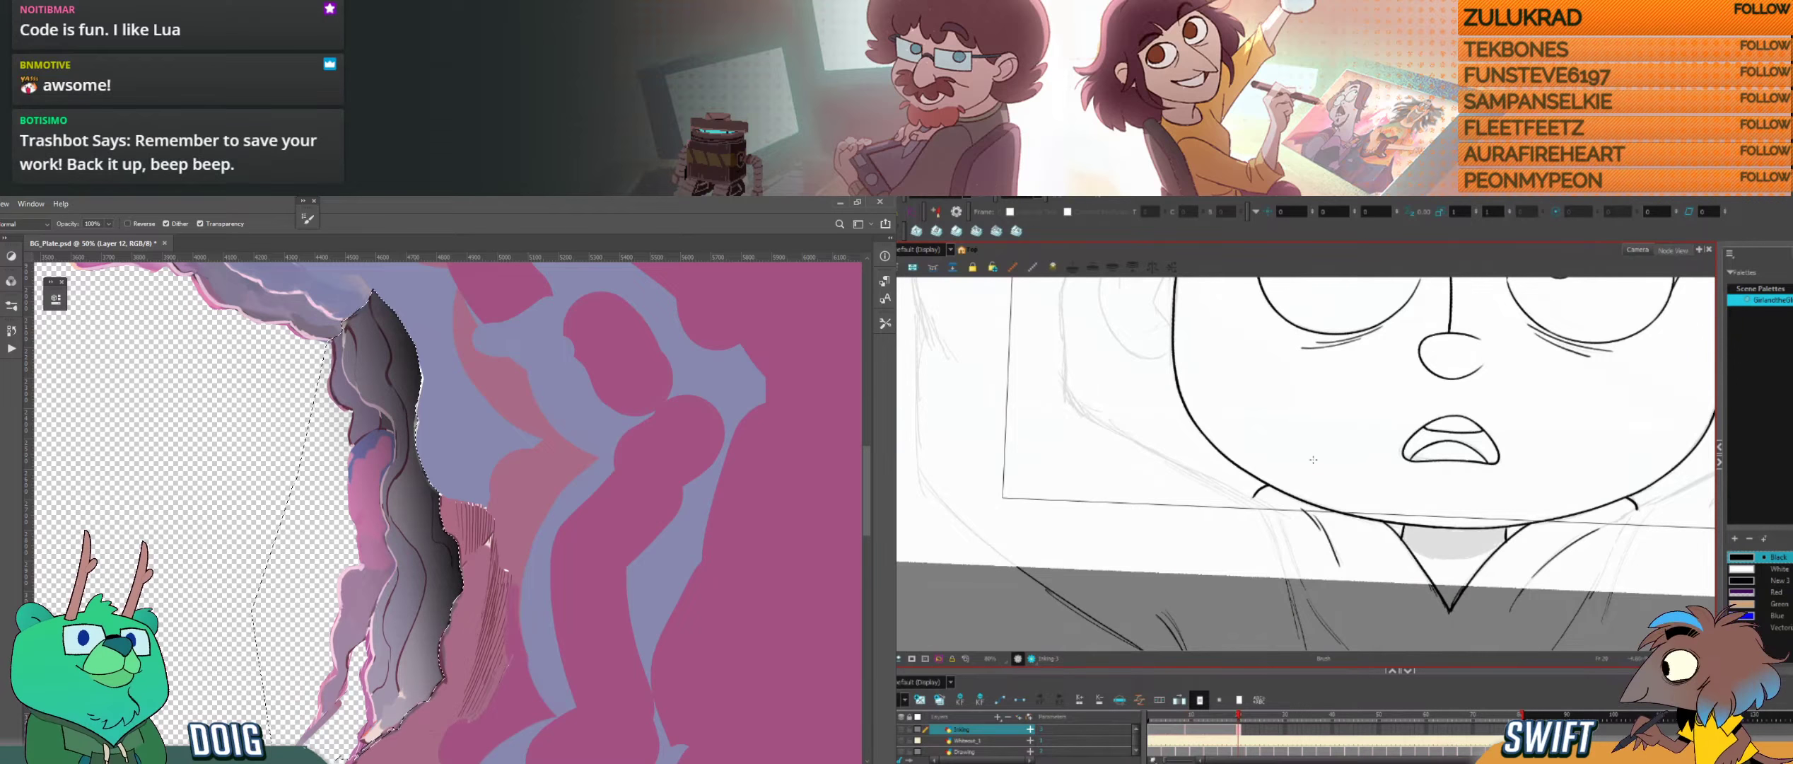
key(alt+s)
click(1339, 560)
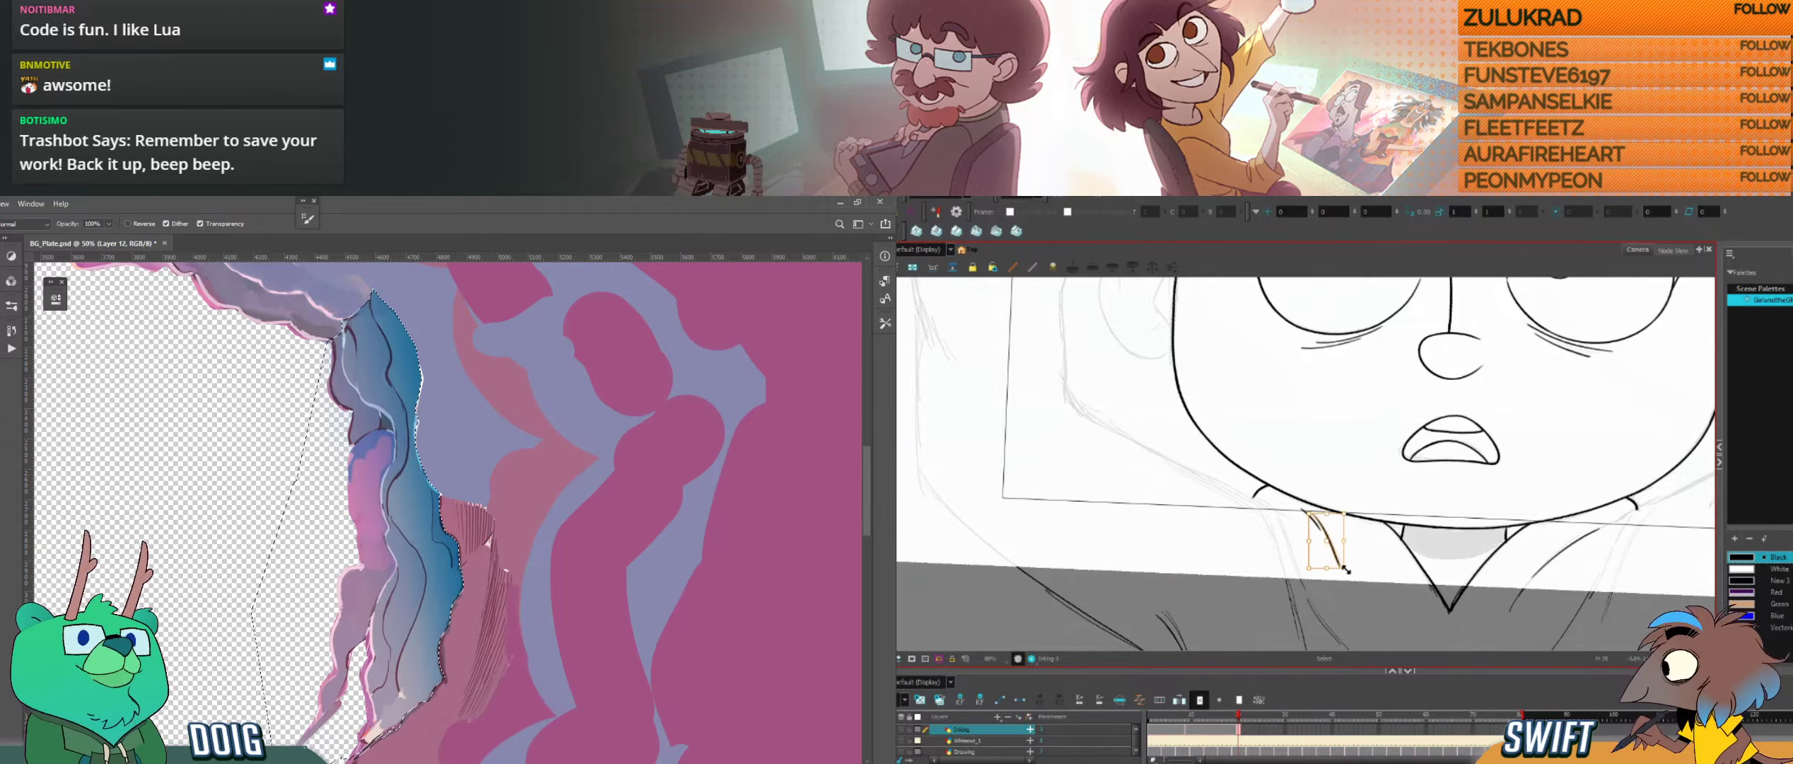
drag(1336, 571, 1339, 578)
key(alt+b)
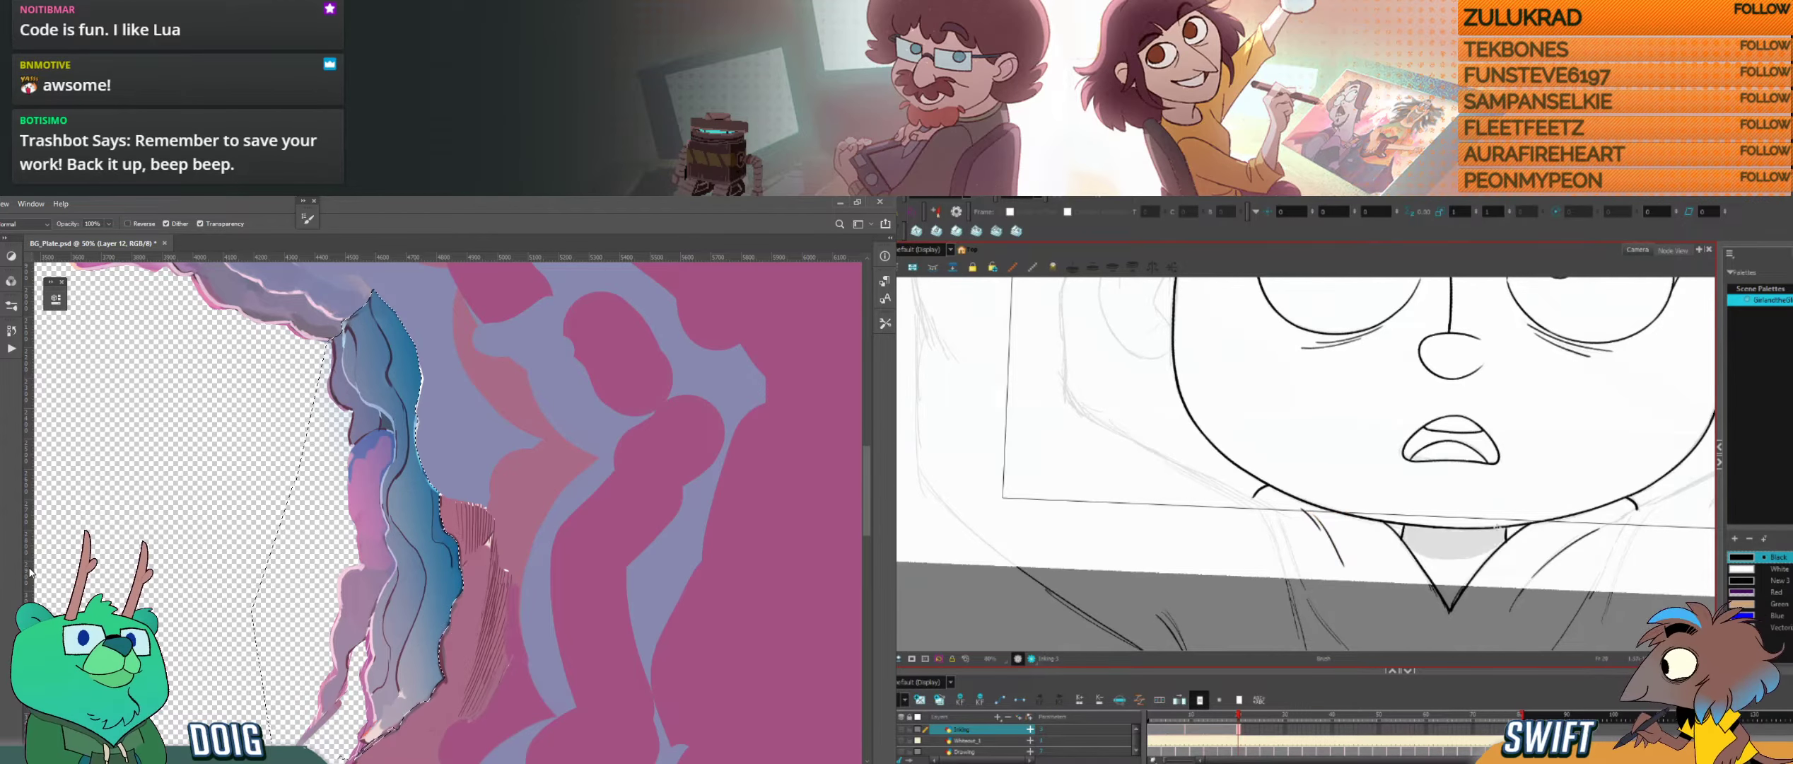
key(f)
key(g)
Step: Try a curved collar line rising to the jaw on the ear side of the neck, then undo it
drag(1591, 539, 1351, 553)
key(f)
key(g)
key(f)
key(g)
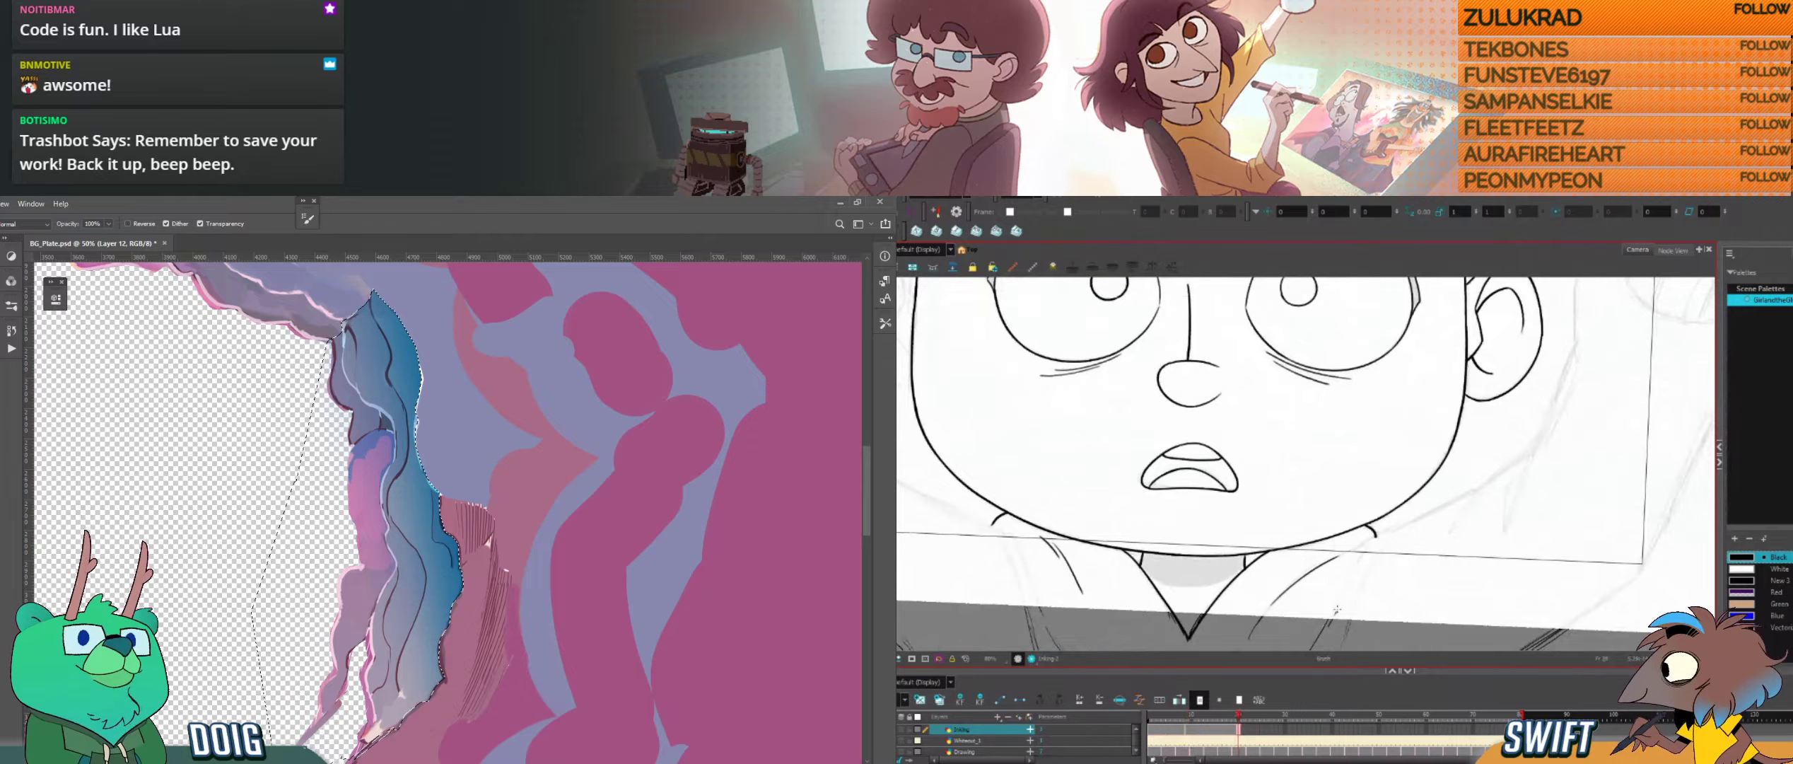
drag(1337, 611, 1397, 523)
key(f)
key(g)
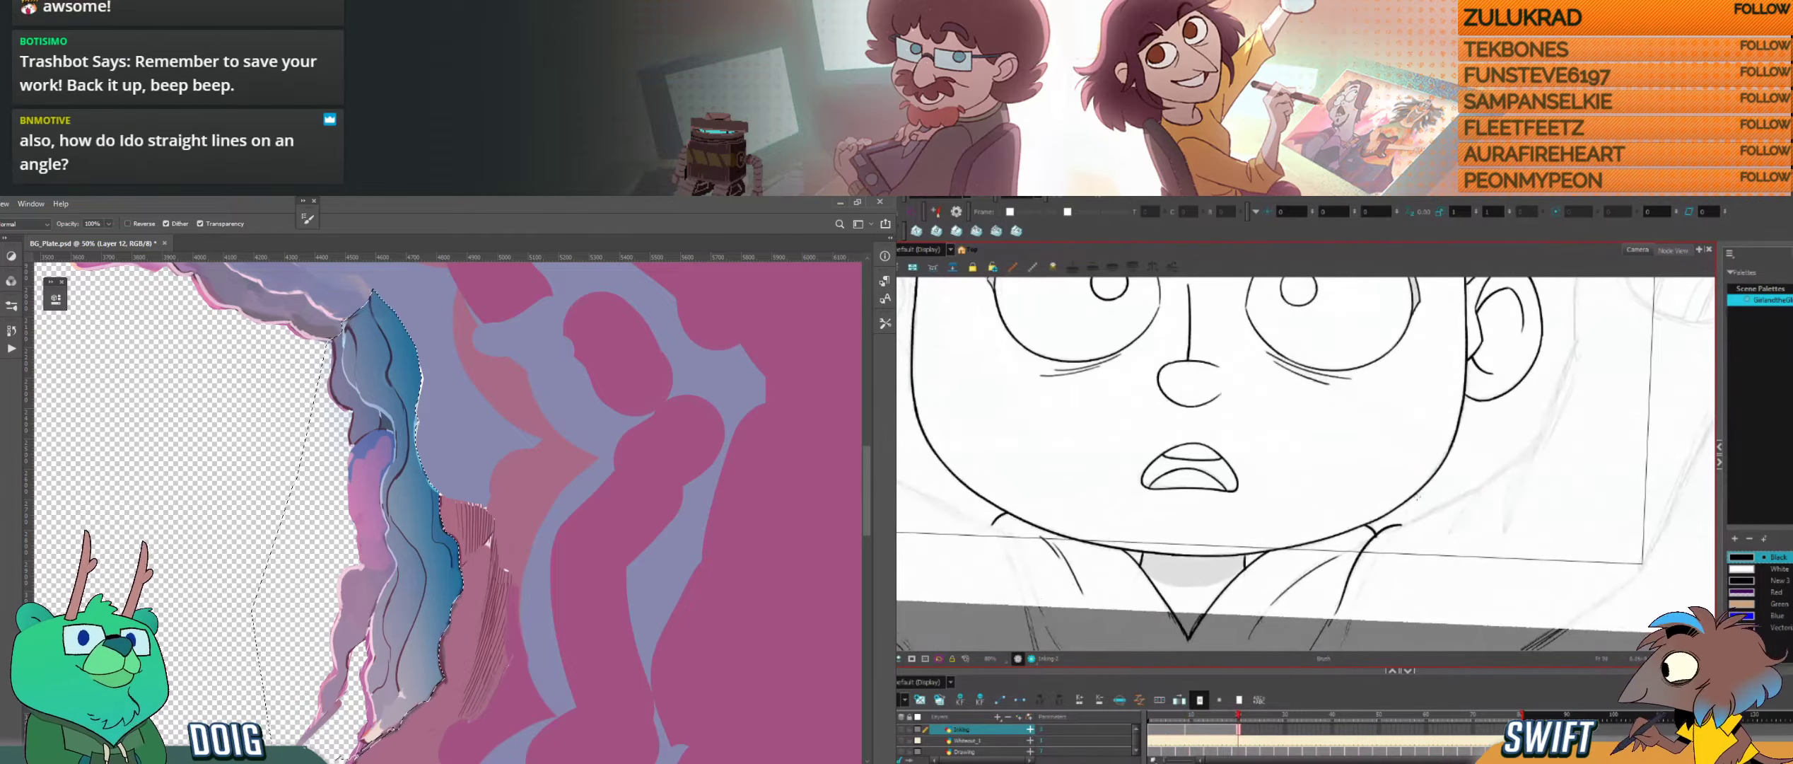
key(f)
key(g)
key(ctrl+z)
Step: Redraw the ear-side collar line from the chest up past the jaw and reinforce its lower end
drag(1338, 613, 1414, 522)
drag(1412, 522, 1385, 549)
key(f)
key(g)
key(f)
key(g)
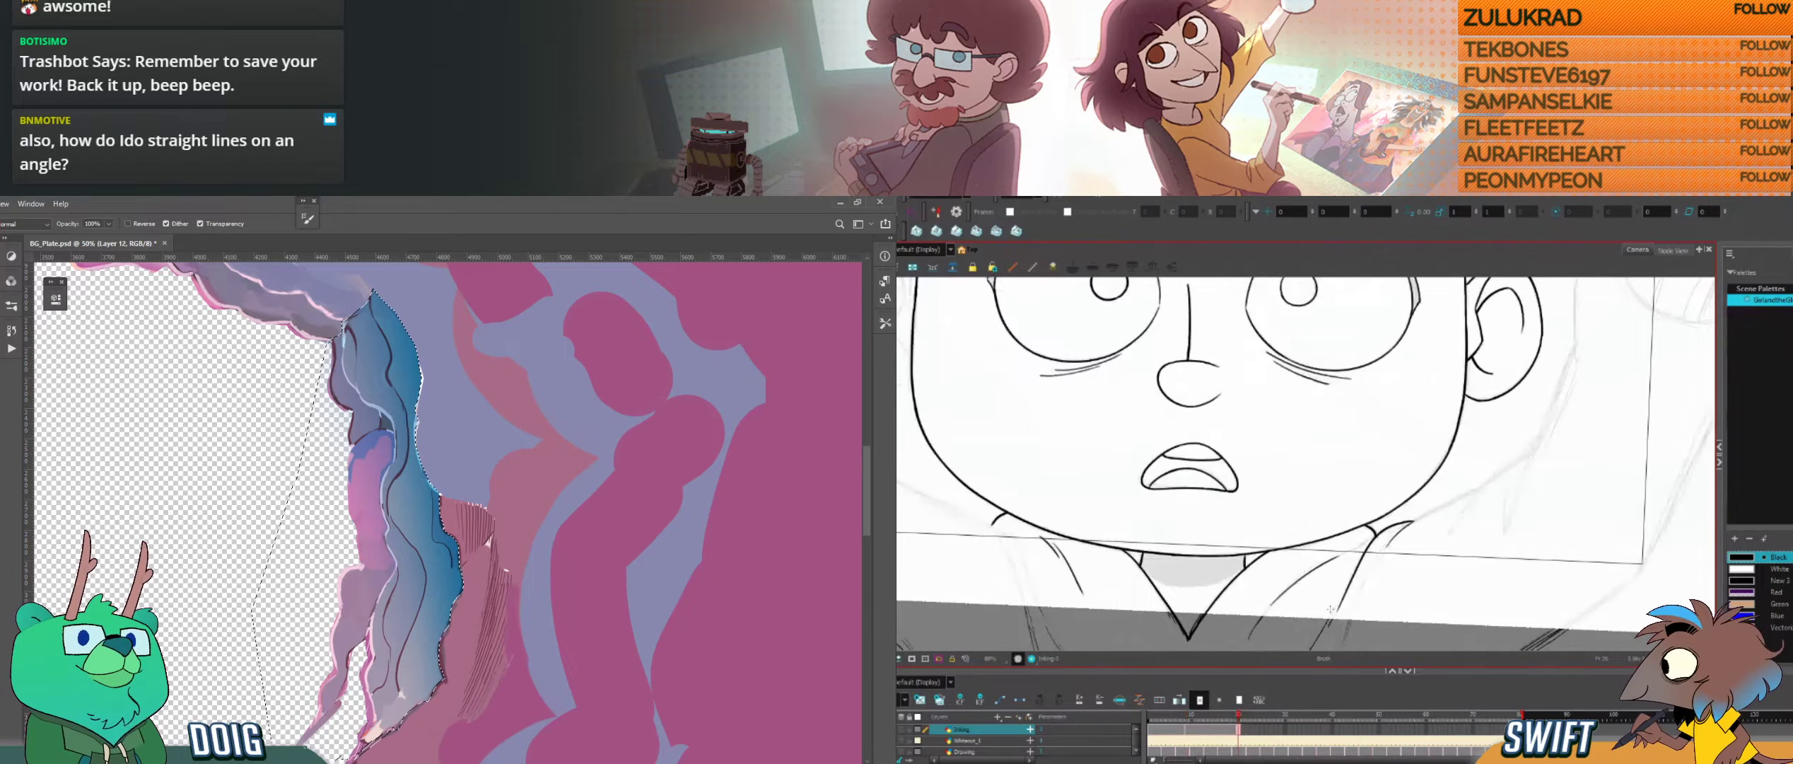
drag(1321, 628, 1350, 581)
Step: Ink the shoulder line running outward from the ear-side collar toward the raised arm, undoing and redrawing the stroke
key(f)
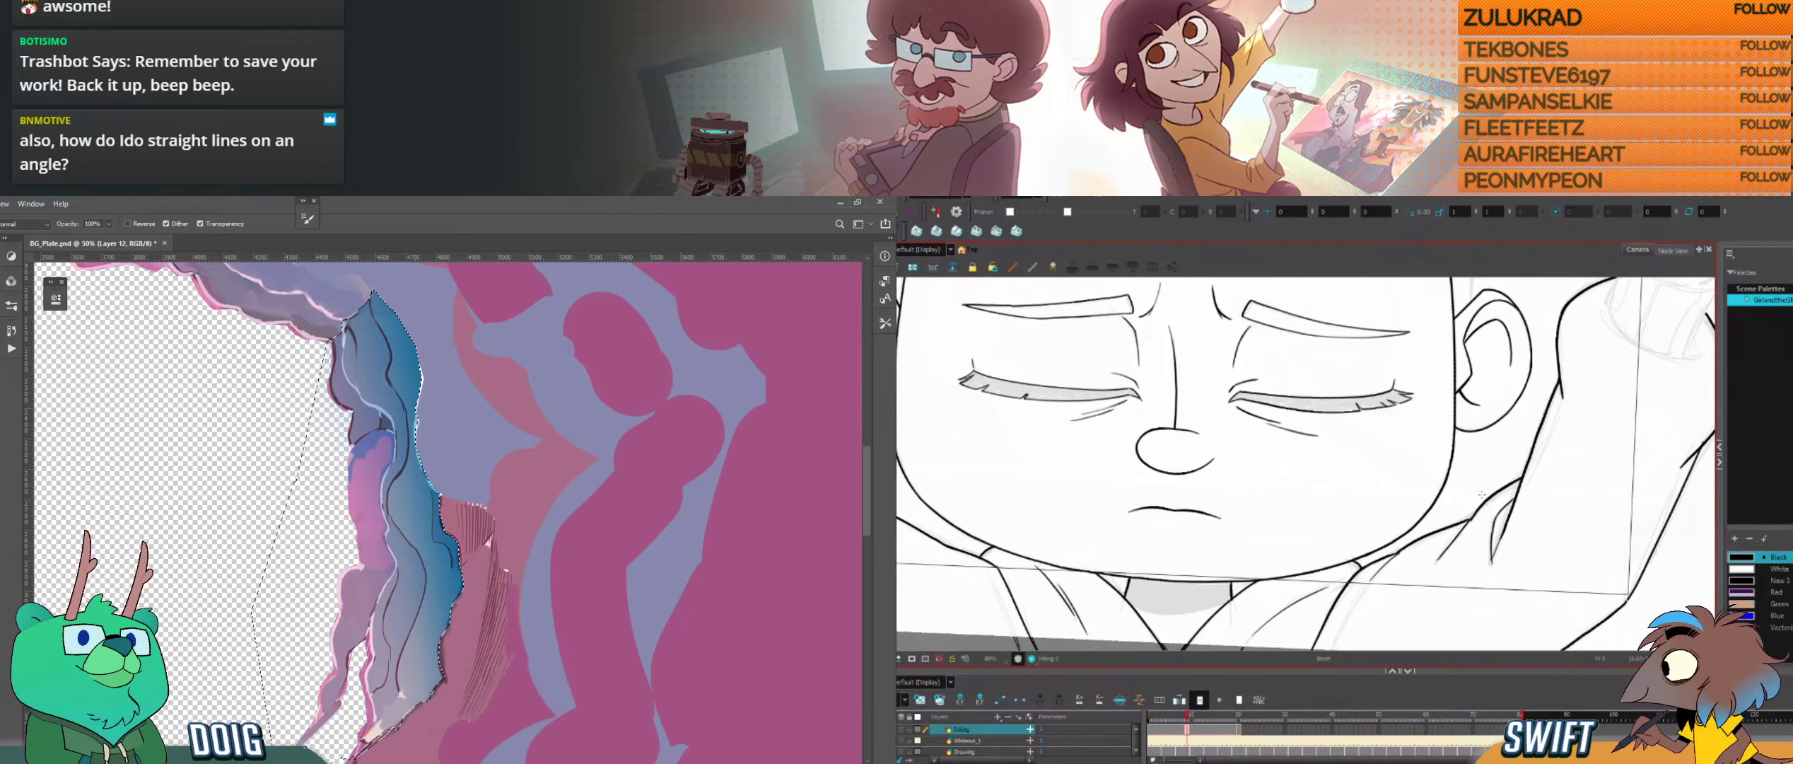
key(f)
key(g)
key(g)
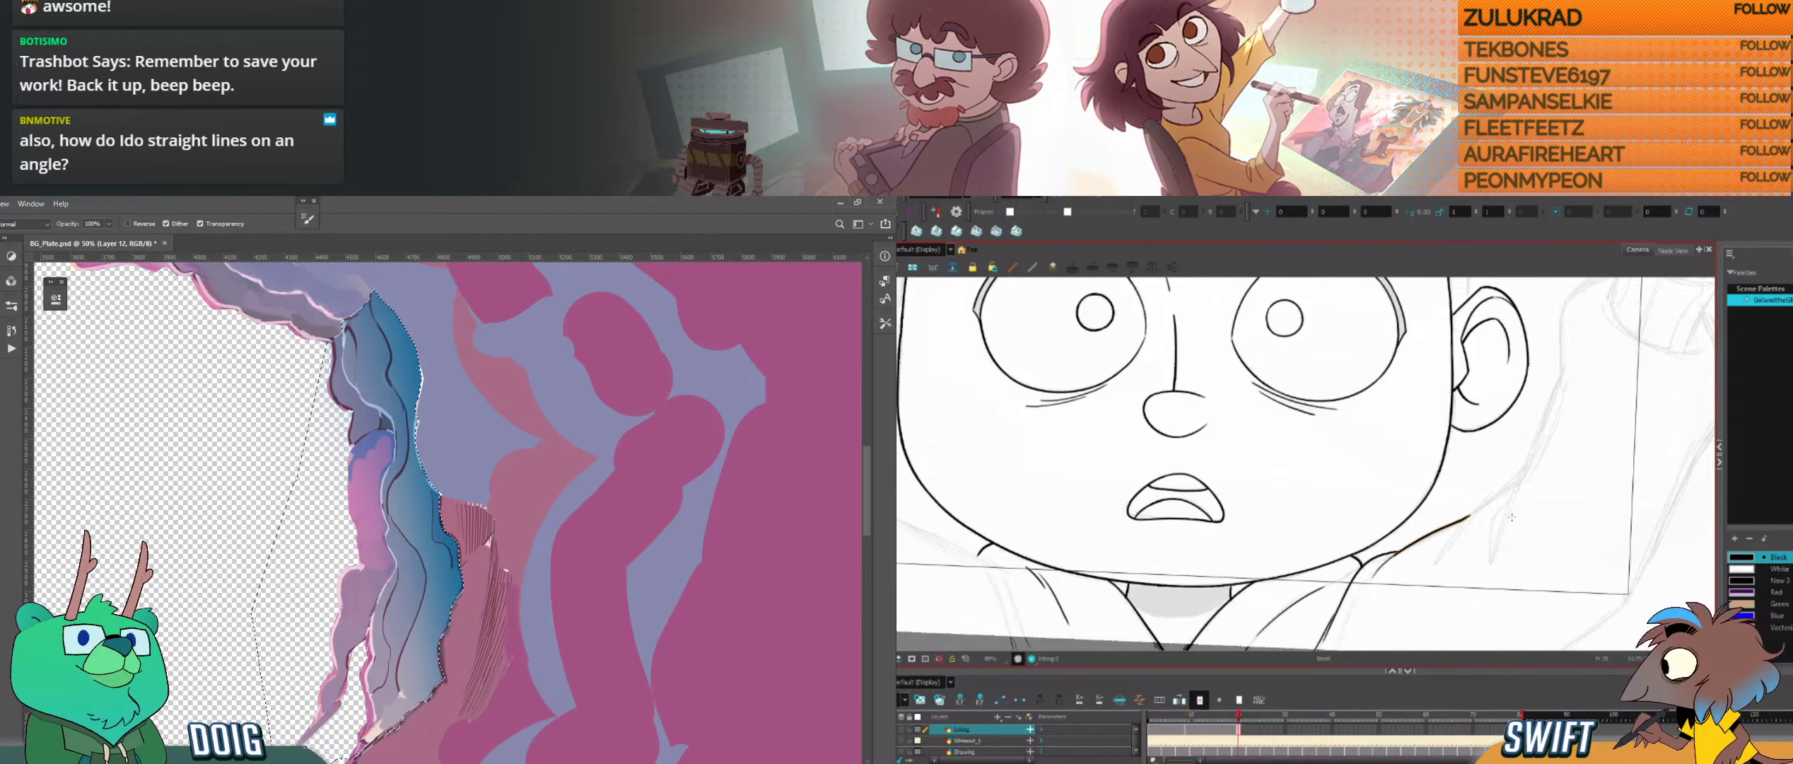
key(ctrl+z)
key(f)
key(g)
drag(1401, 550, 1473, 514)
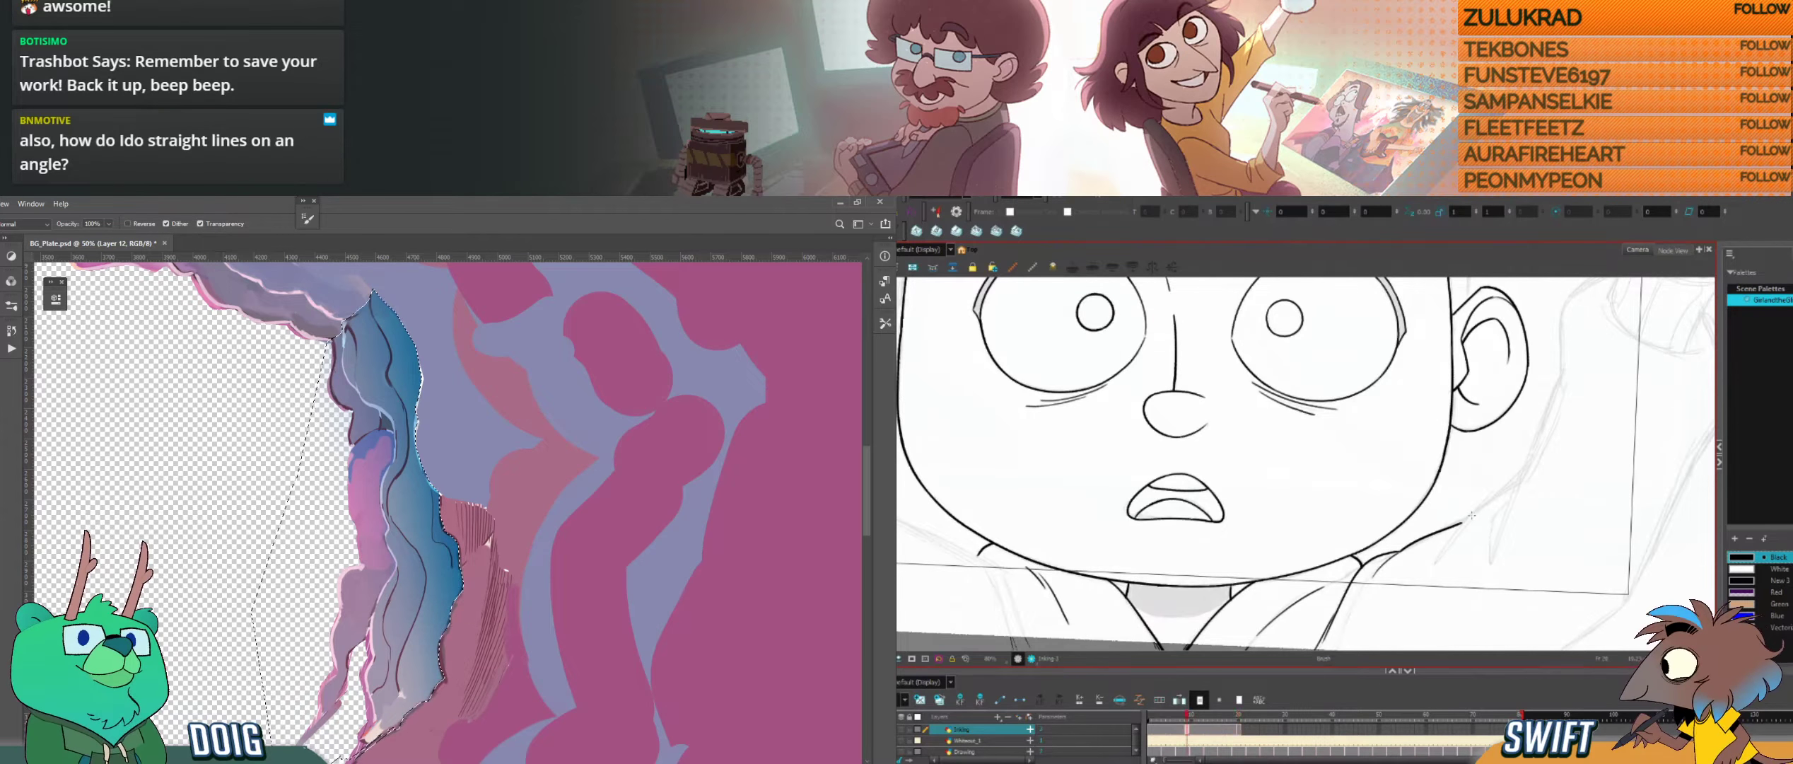
key(f)
key(g)
drag(1501, 509, 1456, 529)
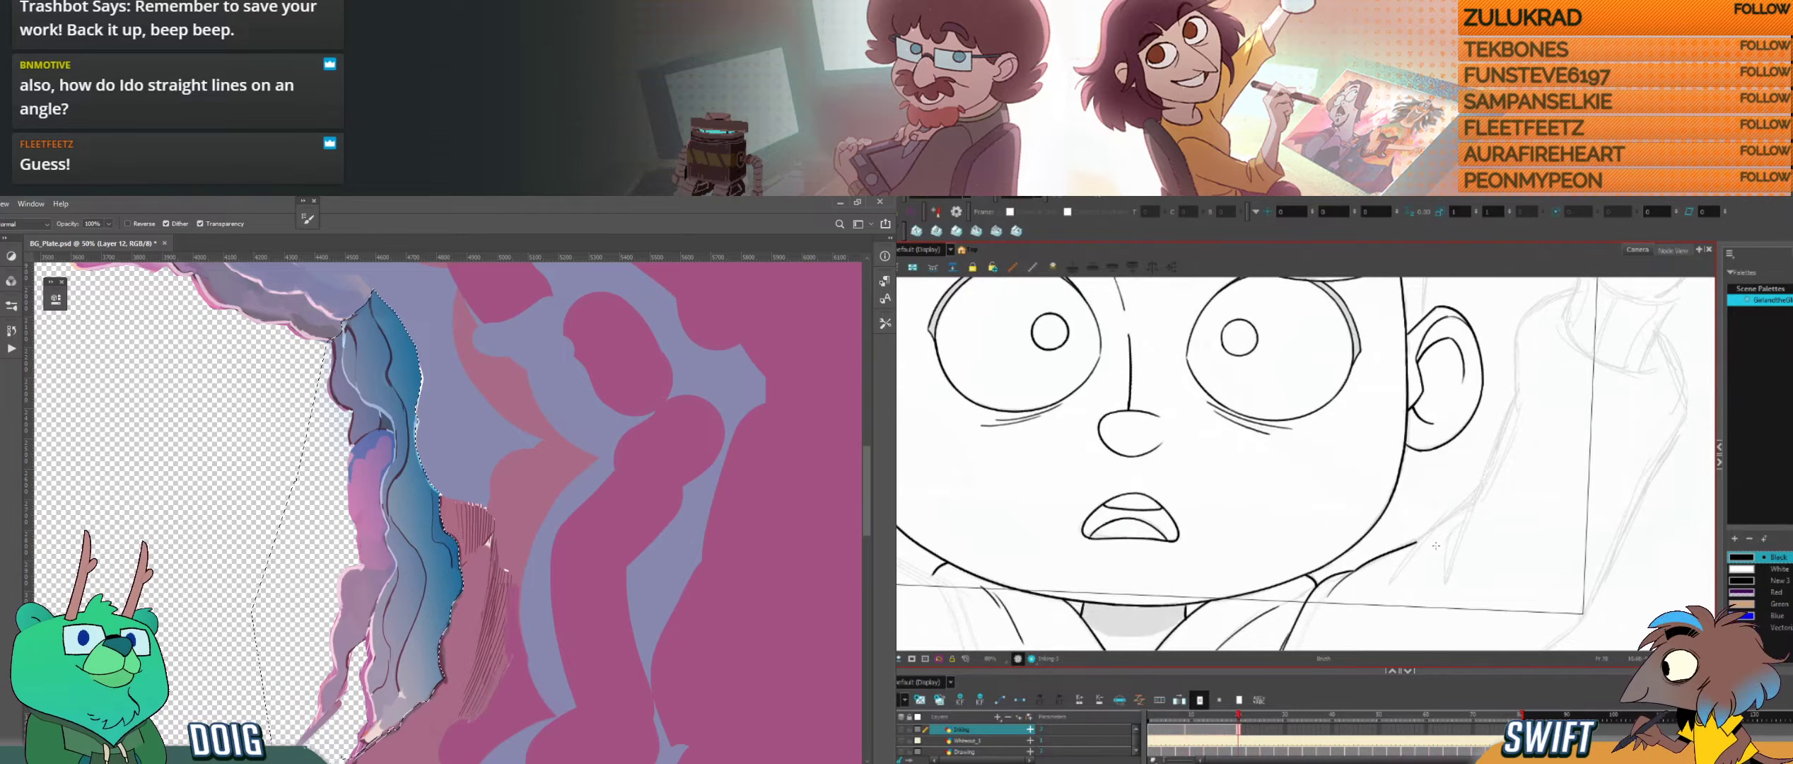
Step: Extend the open-eyed character's shoulder line outward to the raised arm, checking it against the closed-eye drawing
key(f)
key(g)
key(f)
key(g)
key(f)
key(g)
key(f)
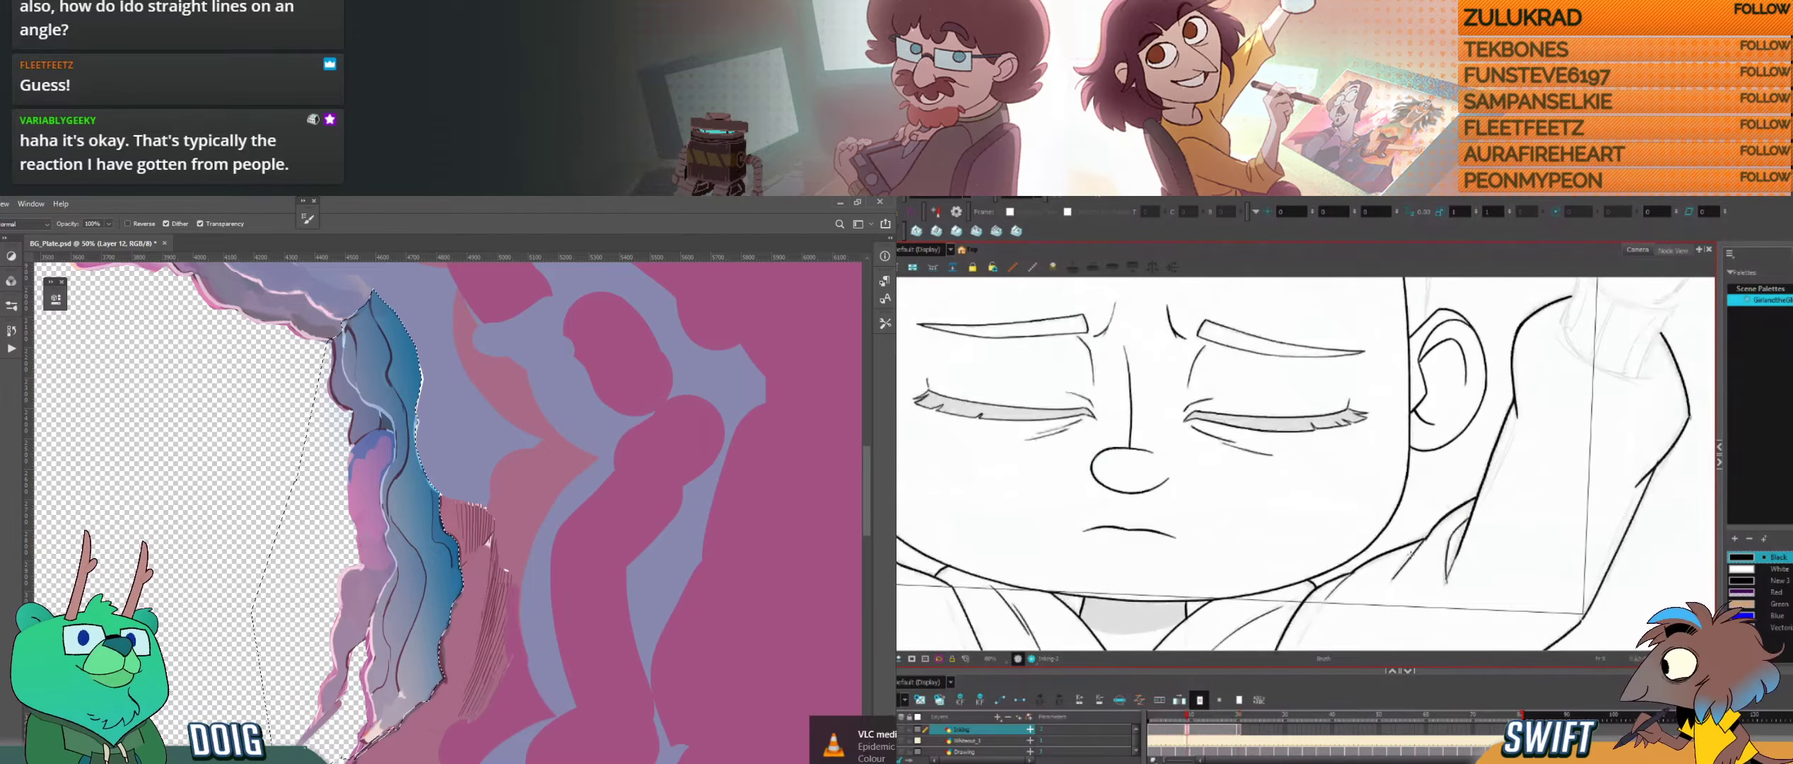
key(g)
drag(1435, 522, 1476, 496)
key(f)
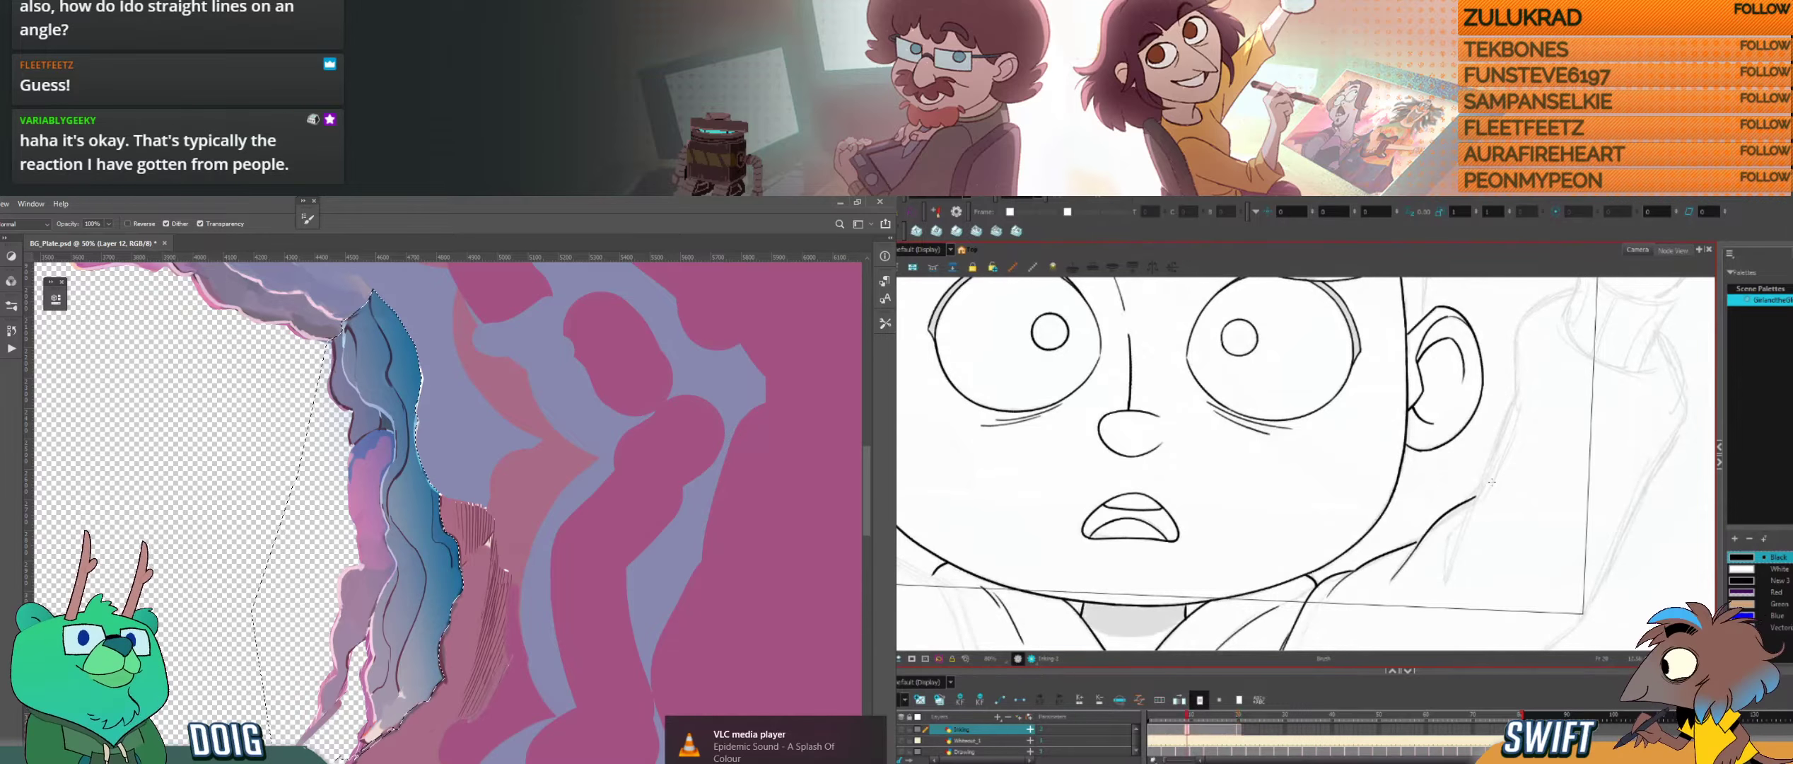
key(f)
key(g)
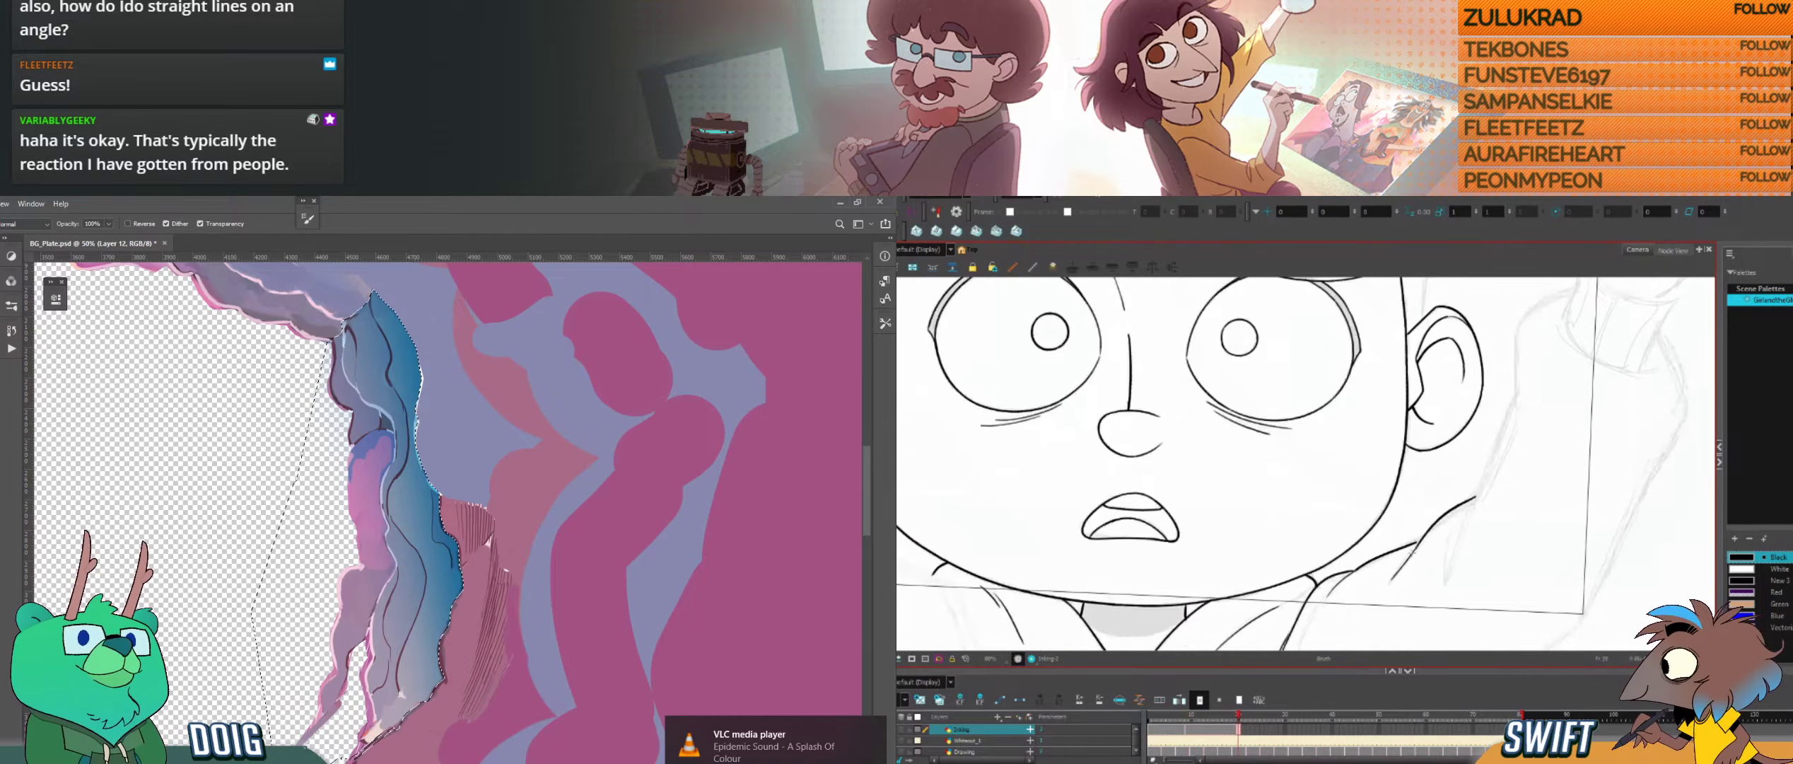
Step: Try short crease strokes where the shoulder line meets the raised arm, undoing each one
key(f)
key(g)
key(f)
key(g)
key(f)
key(g)
drag(1503, 477, 1475, 519)
drag(1474, 518, 1527, 560)
key(ctrl+z)
mouse_move(1474, 518)
mouse_down()
mouse_move(1491, 562)
mouse_move(1470, 575)
mouse_up()
key(ctrl+z)
key(ctrl+z)
mouse_move(1474, 518)
mouse_down()
mouse_move(1456, 565)
mouse_move(1536, 519)
mouse_move(1532, 558)
mouse_move(1488, 572)
mouse_move(1471, 488)
mouse_move(1546, 464)
mouse_move(1486, 556)
mouse_move(1470, 548)
mouse_move(1475, 495)
mouse_move(1575, 485)
mouse_move(1538, 544)
mouse_move(1513, 458)
mouse_move(1494, 460)
mouse_move(1512, 575)
mouse_move(1478, 566)
mouse_move(1493, 497)
mouse_move(1562, 455)
mouse_move(1315, 474)
mouse_up()
key(ctrl+z)
Step: Recolour the selected blue rock strand with Hue/Saturation at Hue +107 and deselect it, while inking the short armpit crease in Harmony
key(ctrl+u)
drag(0, 391, 14, 391)
drag(0, 452, 2, 454)
drag(1448, 523, 1433, 582)
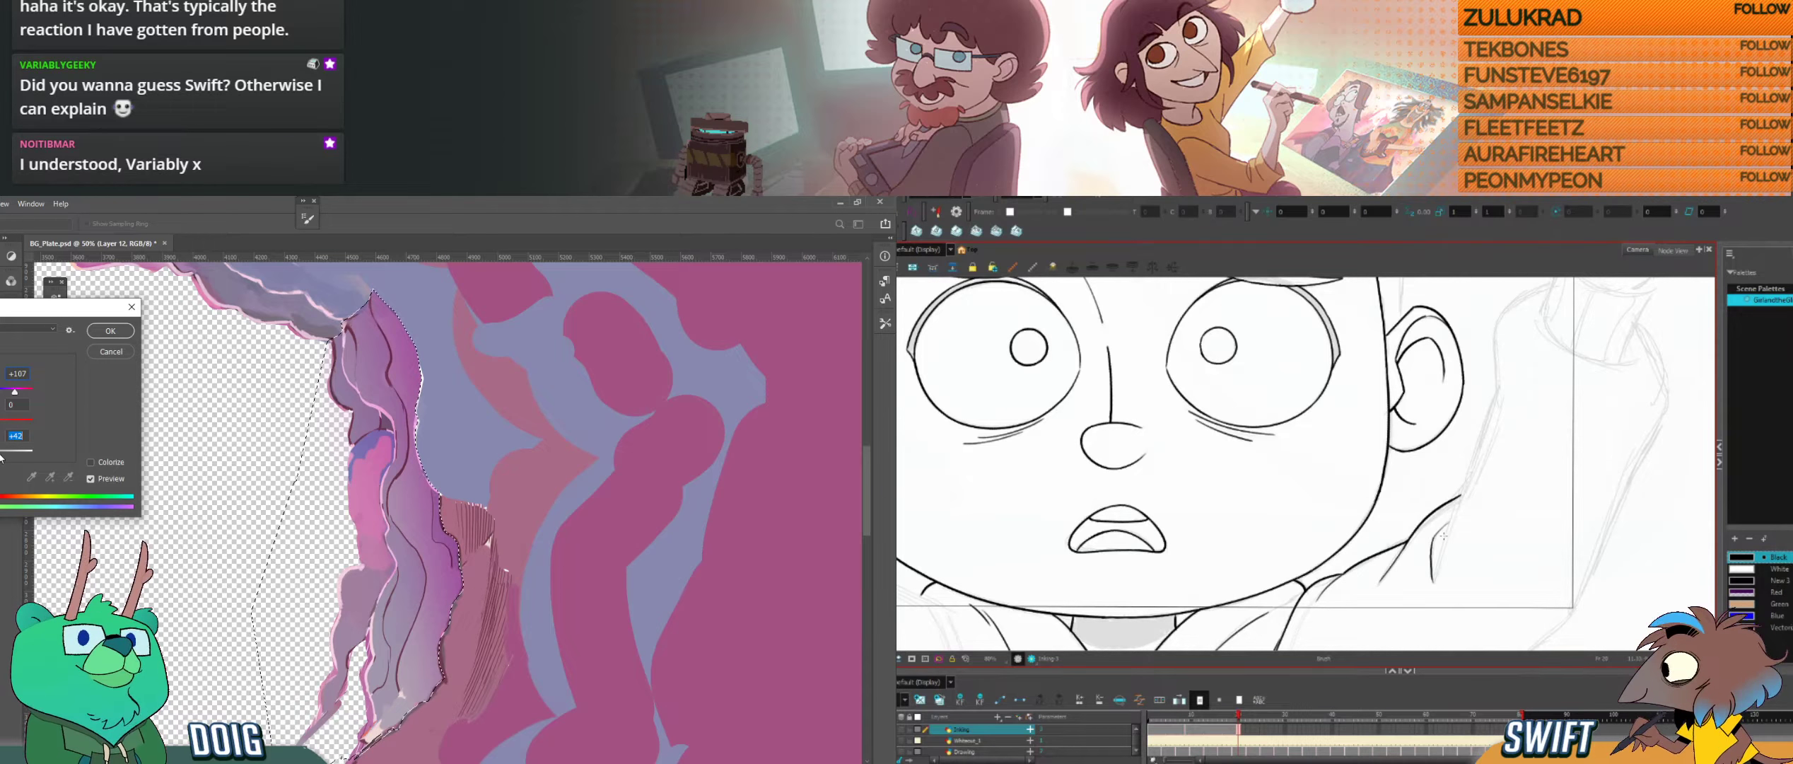
key(f)
key(g)
key(f)
drag(0, 423, 0, 422)
key(g)
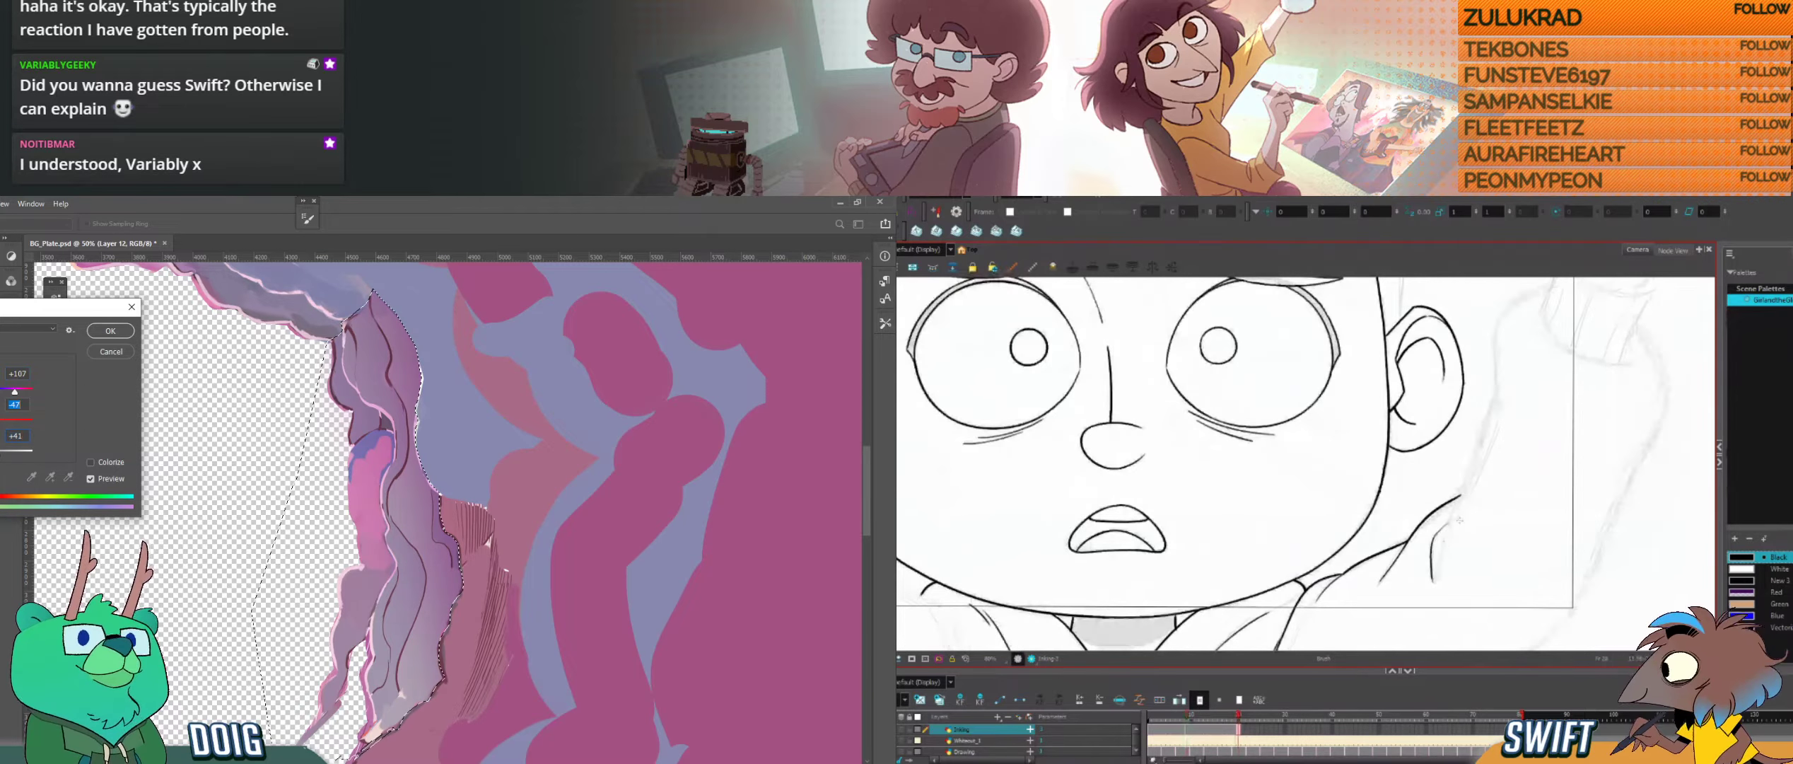
drag(1448, 560, 1473, 520)
key(Return)
key(ctrl+d)
Step: Ink the long inner edge of the raised arm down to the armpit crease and compare it with the closed-eye drawing
key(g)
drag(1463, 401, 1446, 598)
key(f)
key(g)
key(f)
key(g)
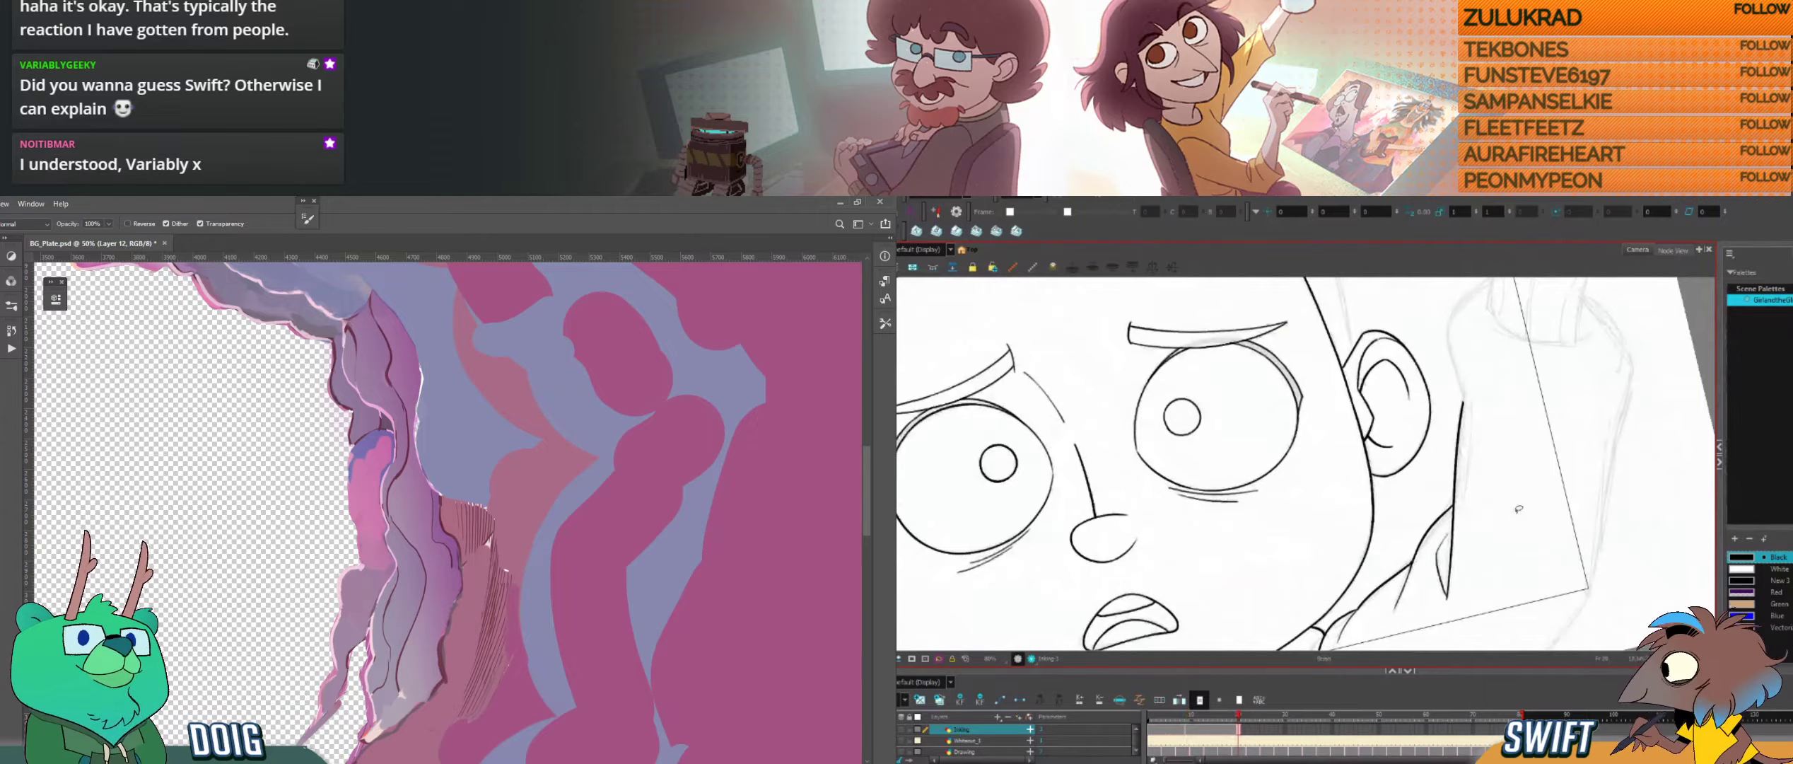
Step: Ink the curved upper edge of the raised arm's sleeve toward the wrist, checking it against the closed-eye drawing
drag(1519, 525, 1488, 557)
drag(1520, 486, 1458, 589)
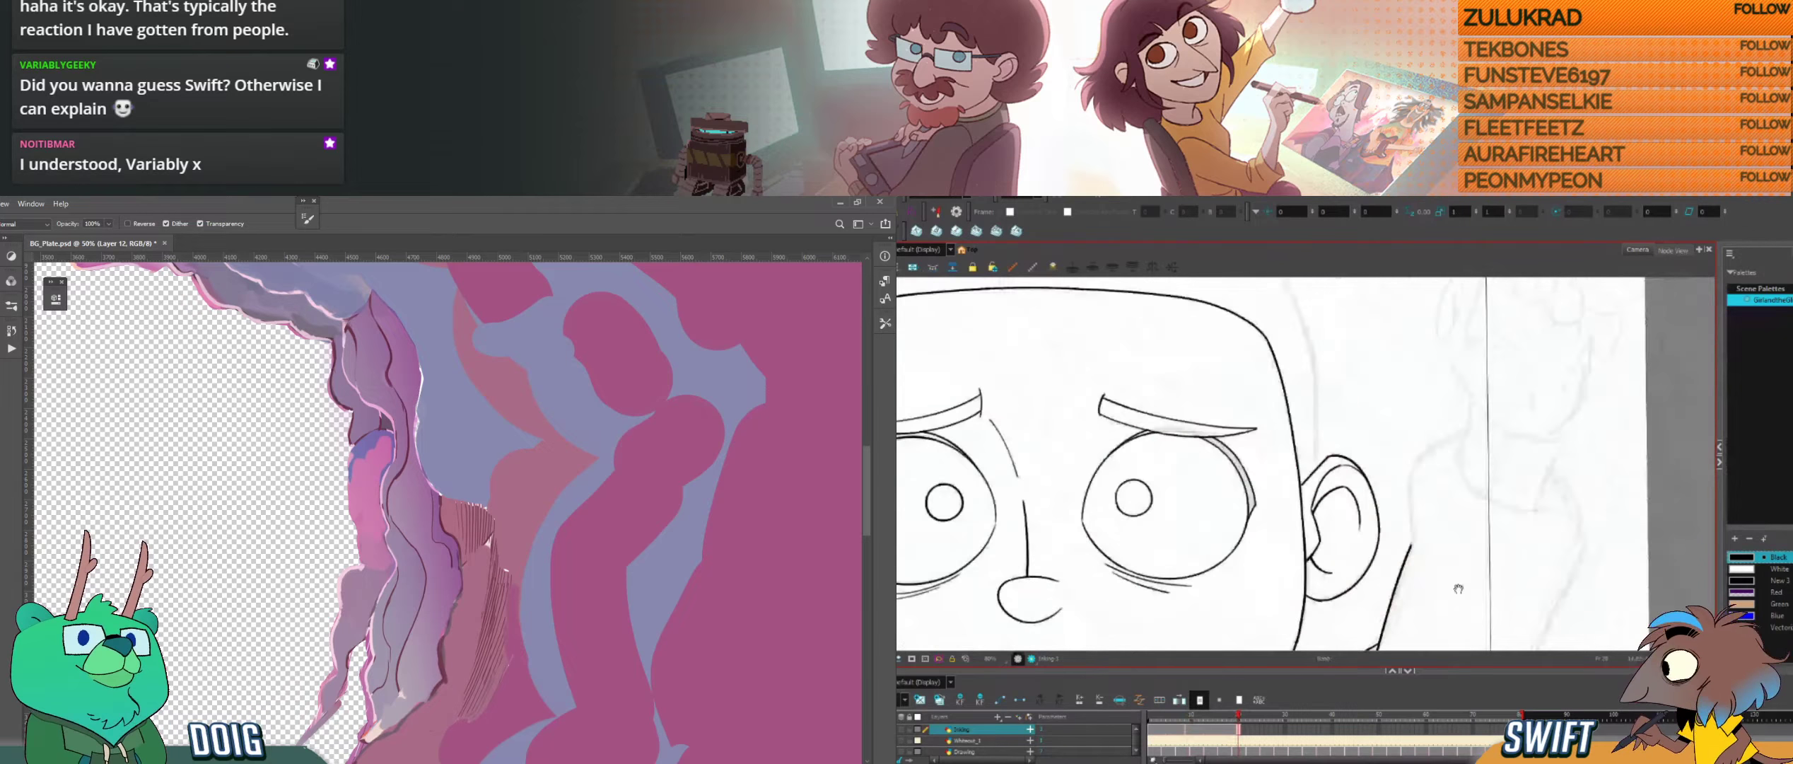
key(f)
key(g)
drag(1411, 472, 1473, 431)
key(ctrl+z)
key(f)
key(g)
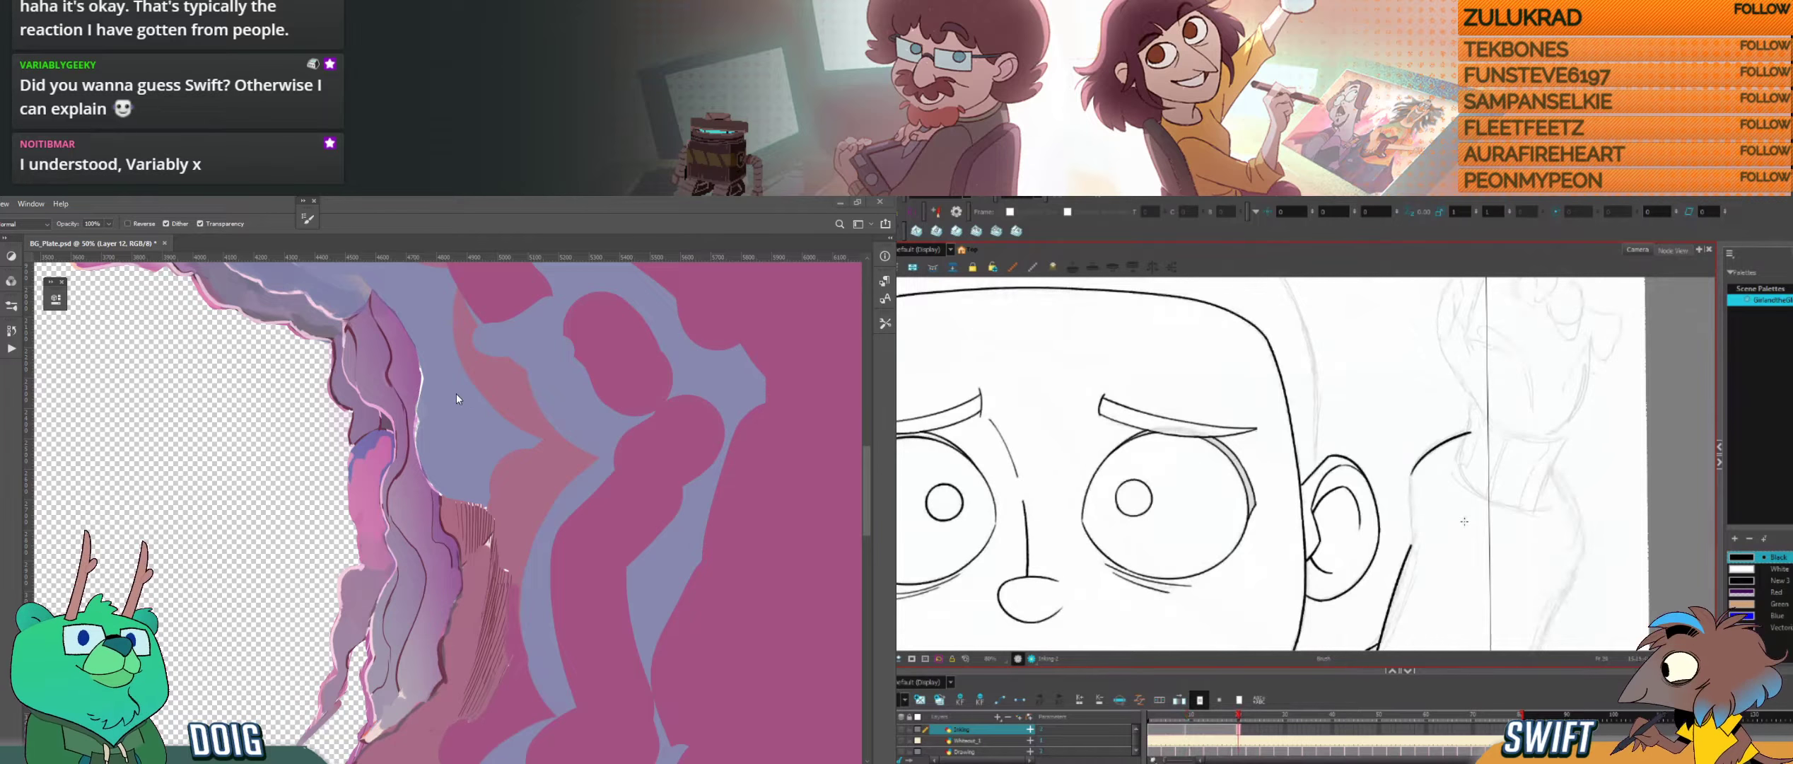
key(ctrl+minus)
key(f)
key(g)
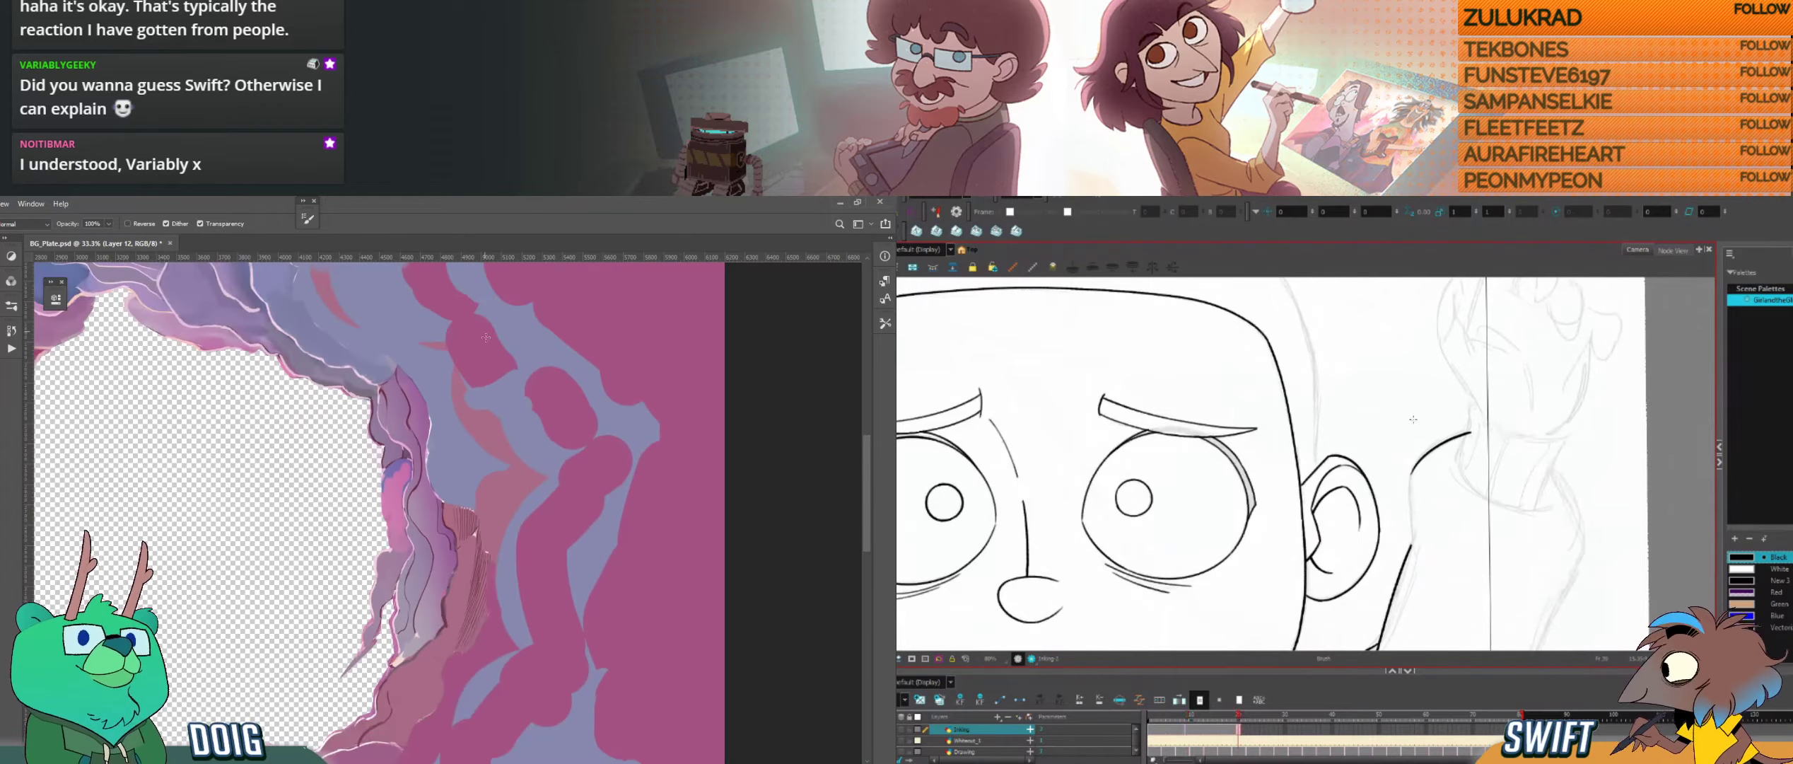
key(f)
key(g)
Step: Continue the sleeve line down to the inner arm edge in Harmony, and select the flat rock colours with the Magic Wand in Photoshop
mouse_move(508, 405)
mouse_down()
mouse_move(435, 488)
mouse_move(458, 406)
mouse_up()
mouse_move(1471, 433)
mouse_down()
mouse_move(1411, 512)
mouse_move(1414, 558)
mouse_up()
key(f)
key(w)
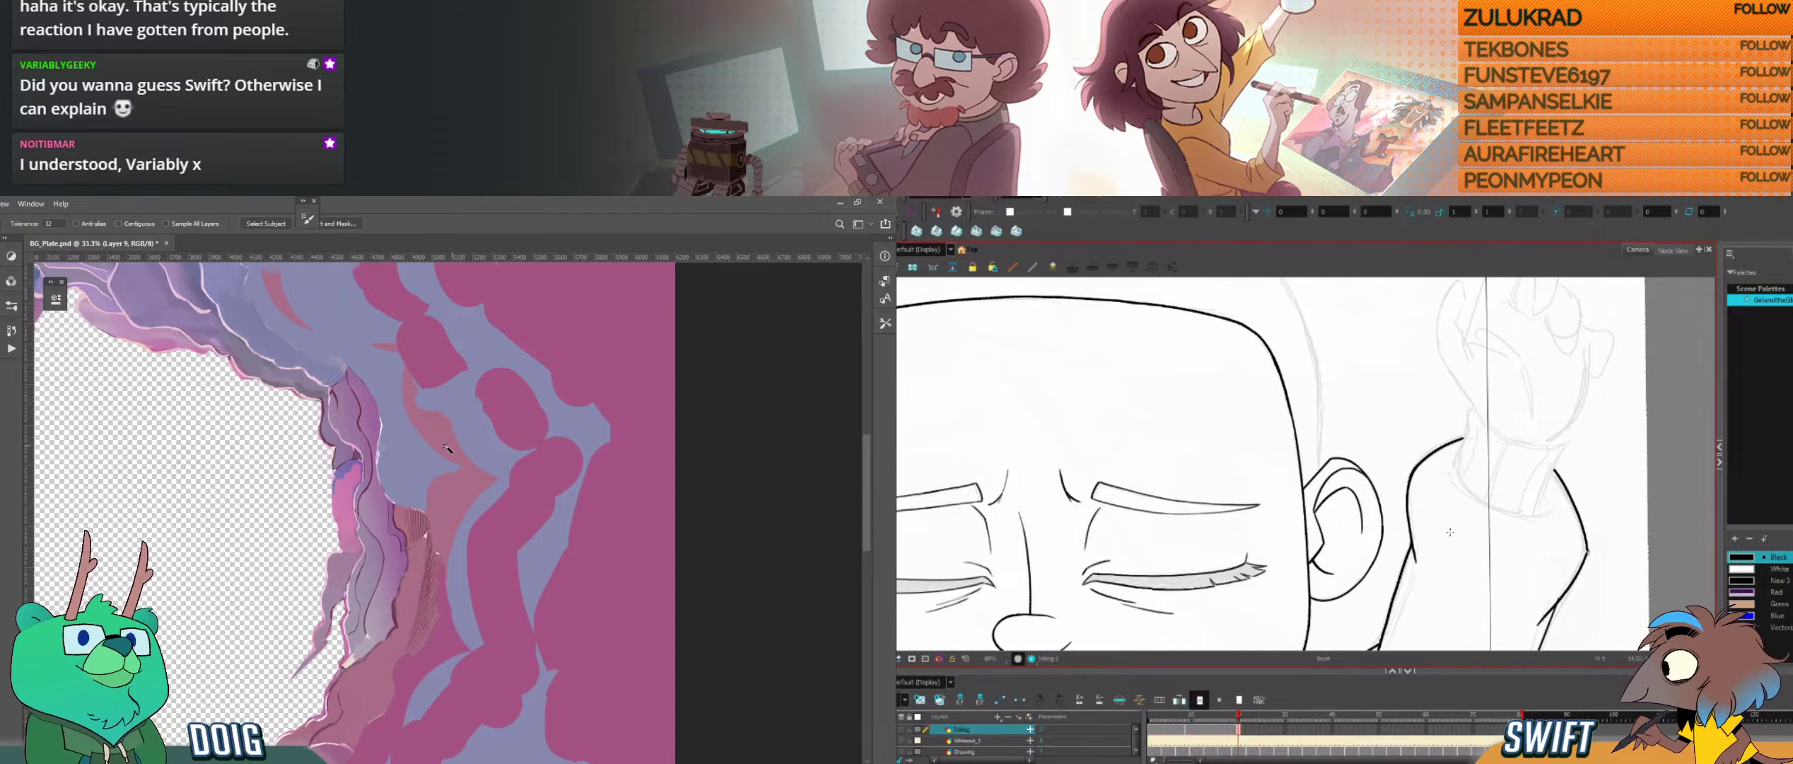
click(412, 461)
key(g)
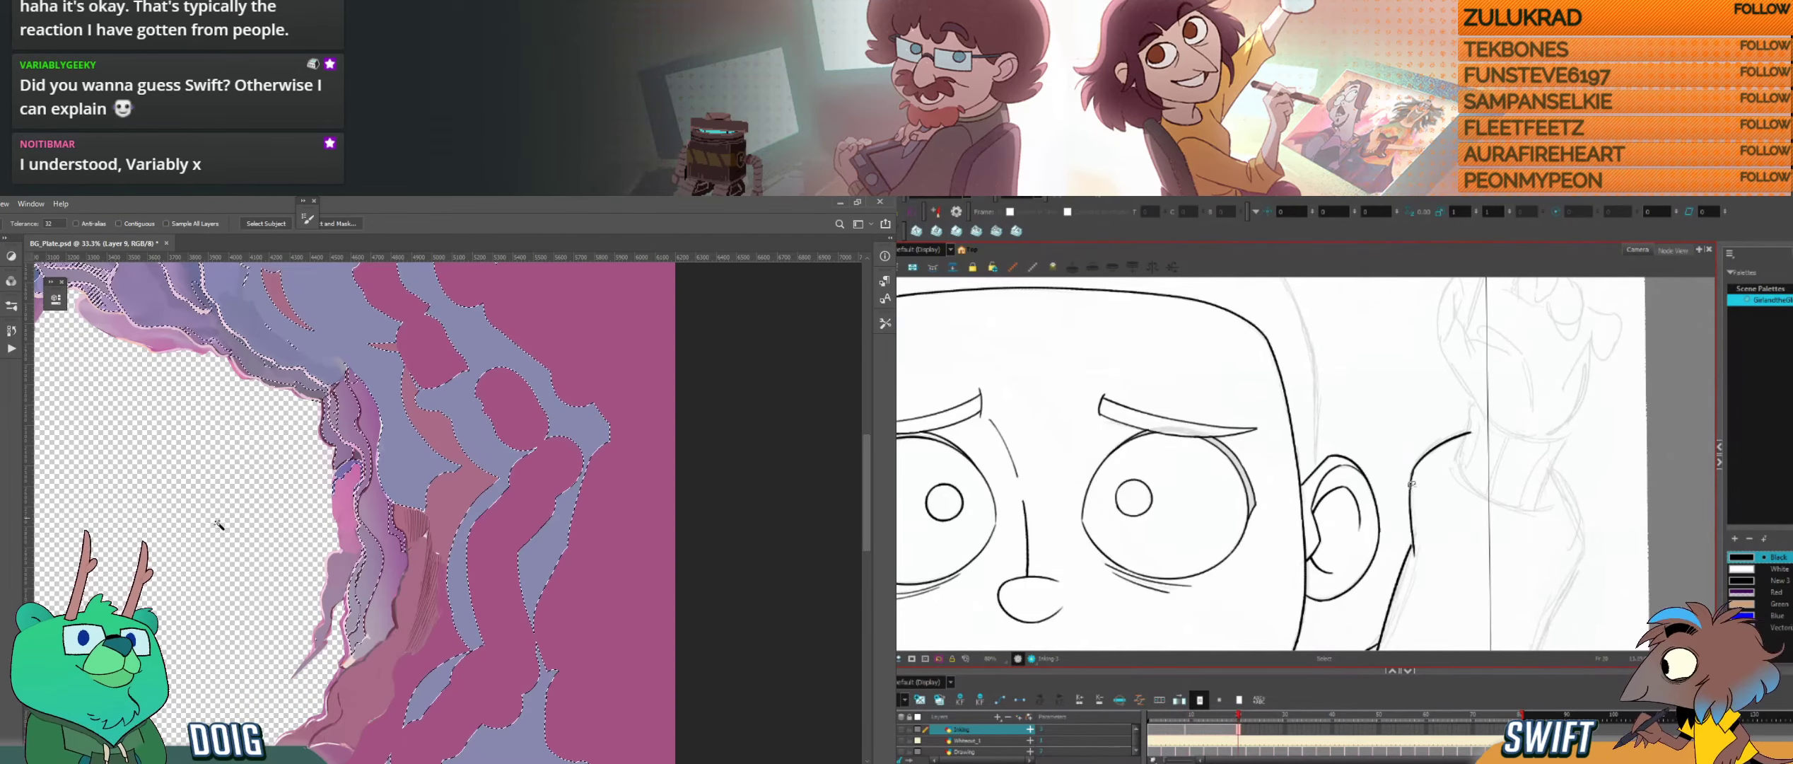
key(alt+s)
click(1416, 472)
key(f)
key(g)
Step: Brush darker purple shadows onto the magenta rock strands inside the selection, and start inking the opposite ear's top in Harmony
key(b)
drag(1456, 539, 1413, 506)
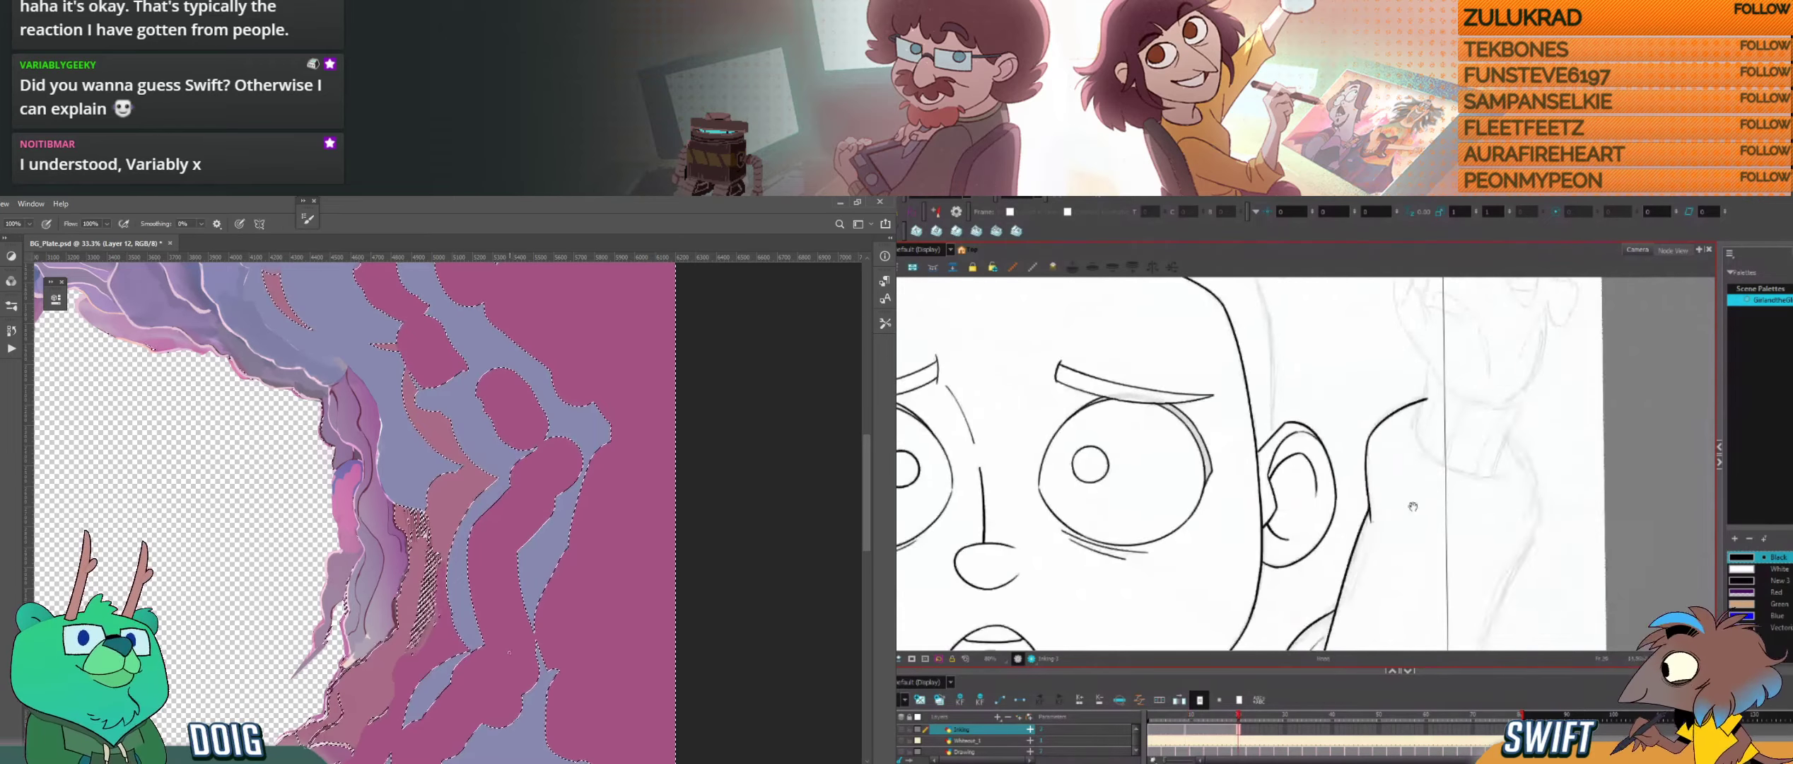
key(f)
key(g)
key(f)
key(g)
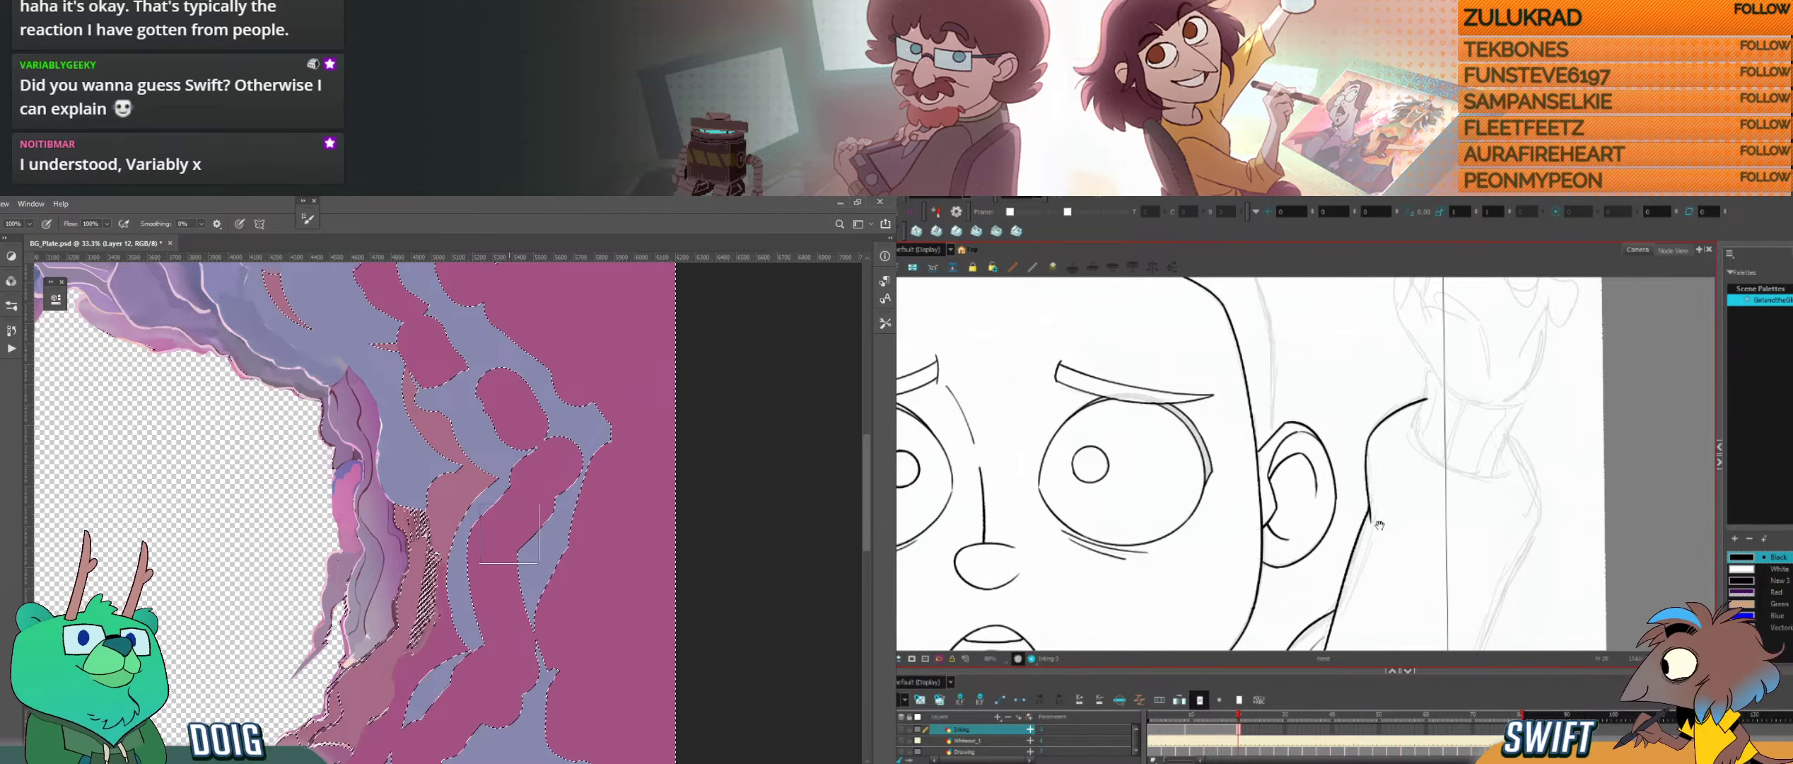
drag(1393, 521, 1401, 460)
drag(1491, 494, 1491, 597)
key(4)
drag(1295, 498, 1353, 510)
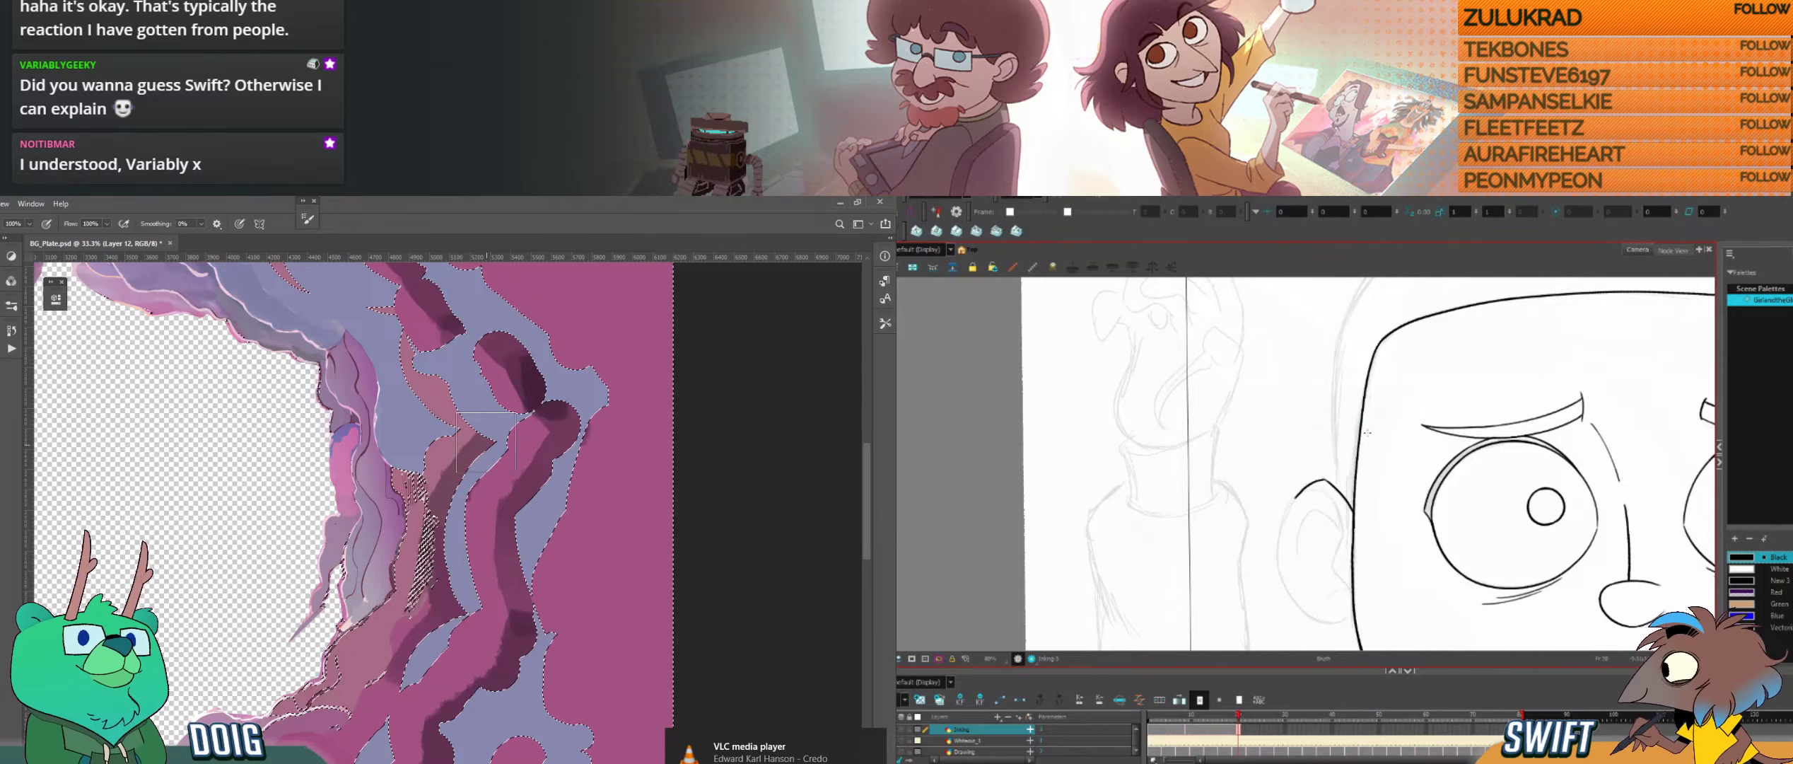
Step: Shade the upper rock strands and deselect them, while trying and undoing the opposite ear's outer curve in Harmony
key(ctrl+z)
mouse_move(485, 442)
mouse_down()
mouse_move(407, 359)
mouse_move(433, 472)
mouse_up()
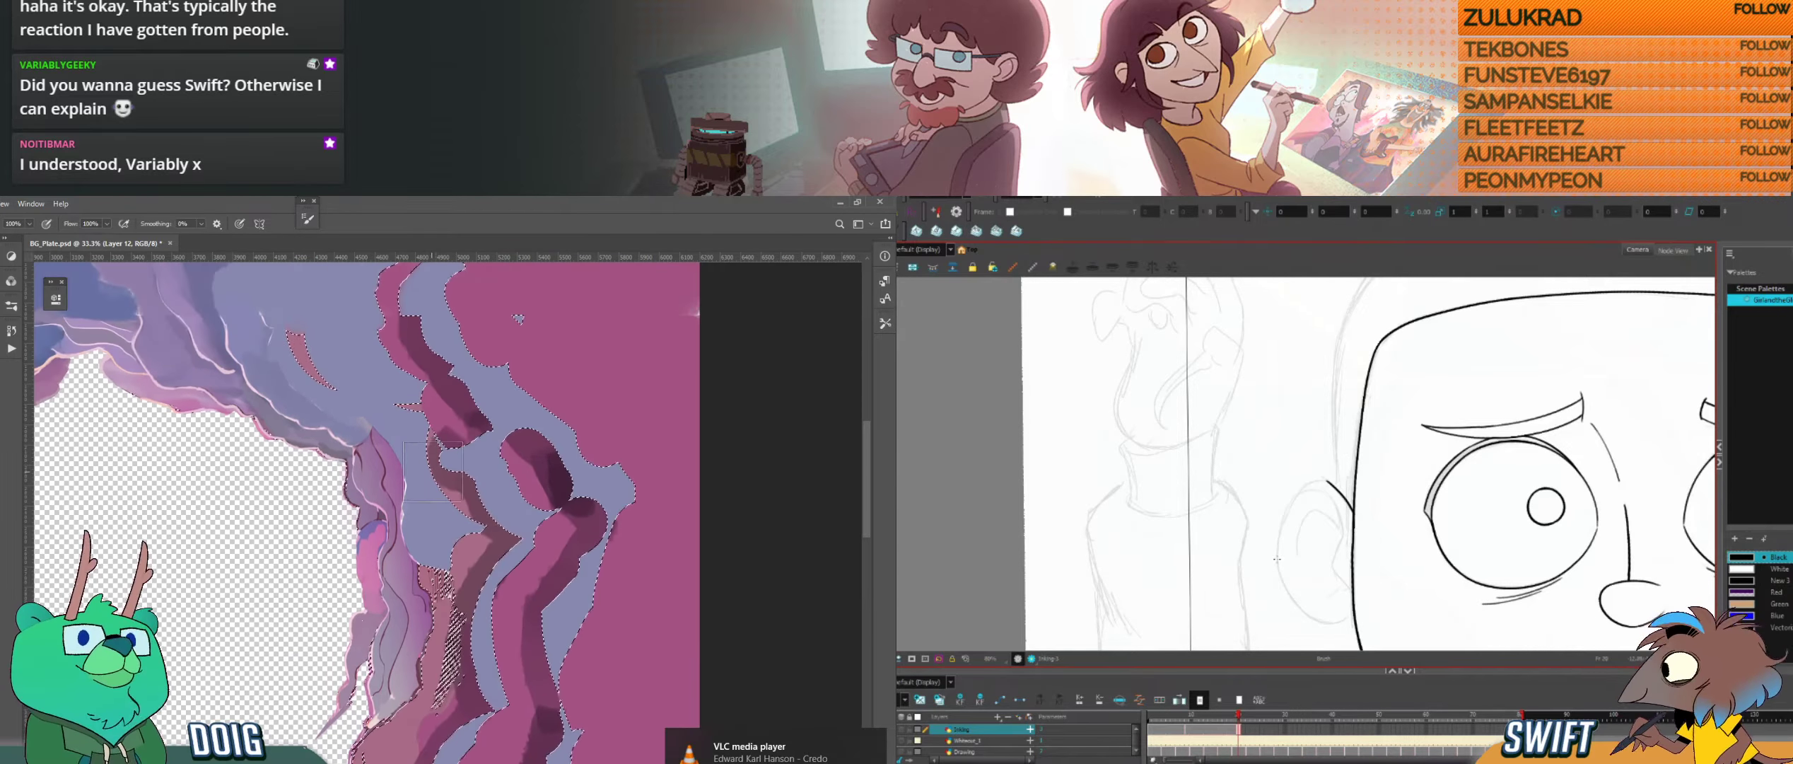
mouse_move(1277, 558)
mouse_down()
mouse_move(1281, 517)
mouse_move(1322, 483)
mouse_up()
key(ctrl+z)
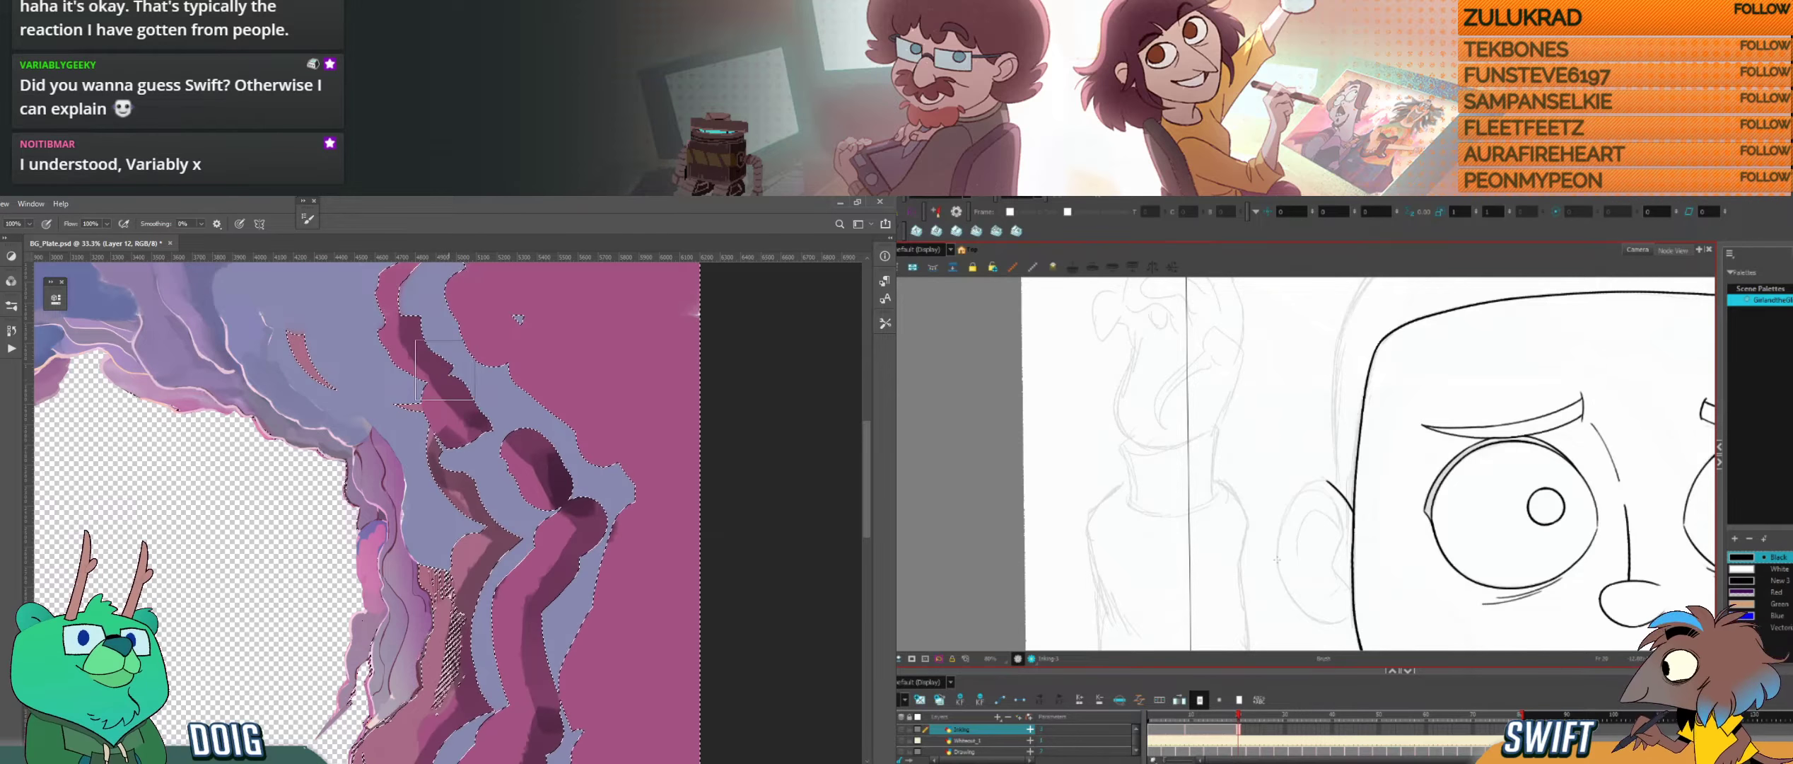
mouse_move(1277, 559)
mouse_down()
mouse_move(1282, 510)
mouse_move(1321, 482)
mouse_up()
drag(457, 394, 484, 435)
key(ctrl+z)
drag(463, 340, 519, 490)
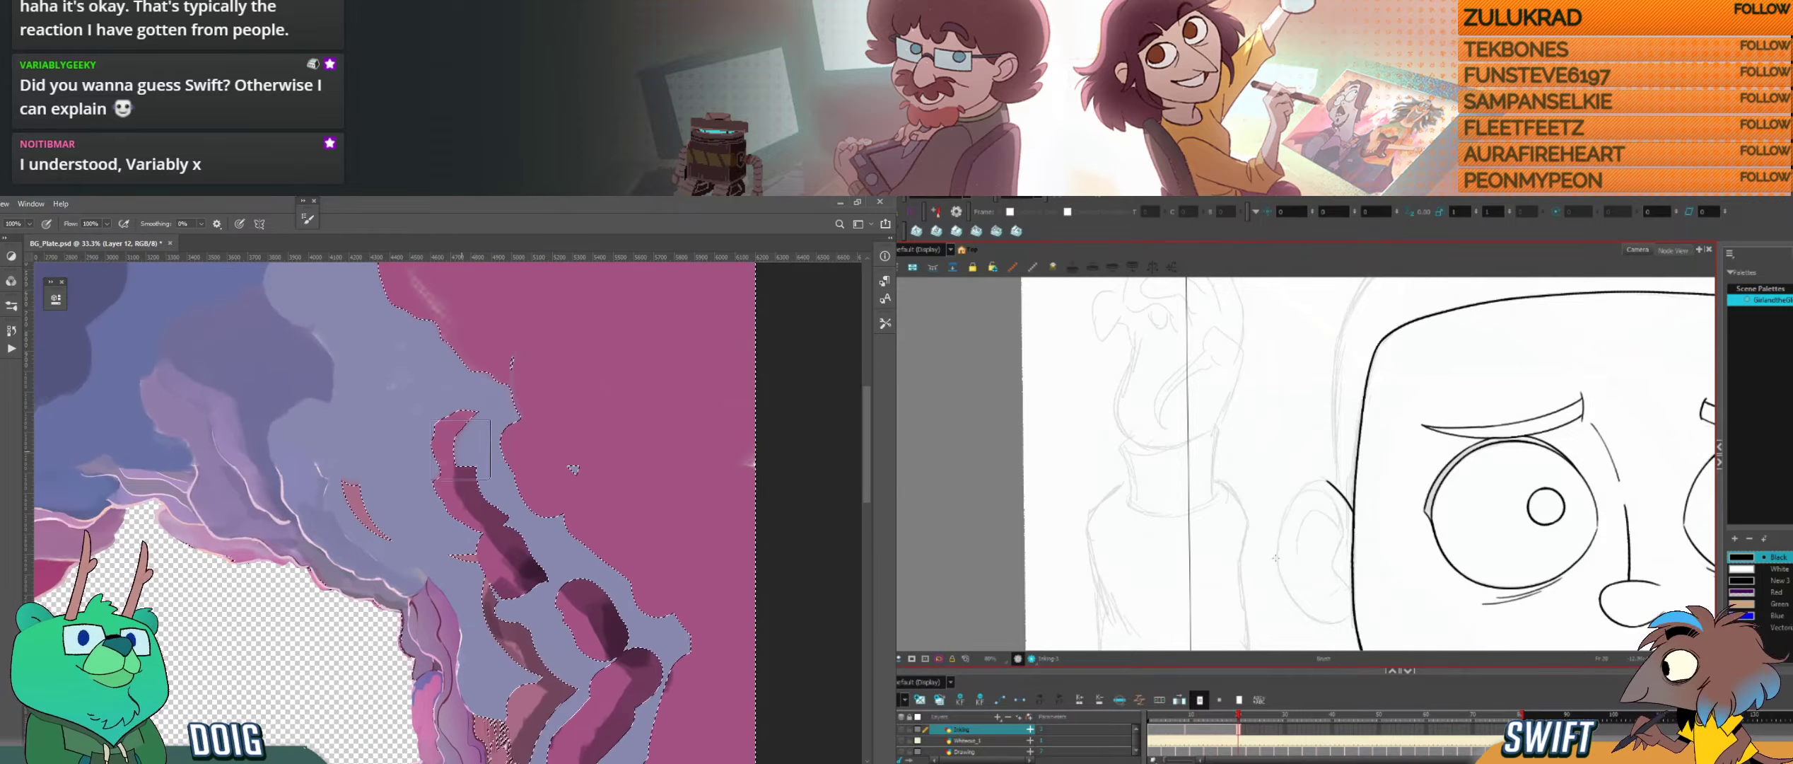
drag(461, 450, 479, 418)
mouse_move(1277, 563)
mouse_down()
mouse_move(1292, 502)
mouse_move(1324, 481)
mouse_up()
mouse_move(249, 416)
mouse_down()
mouse_move(404, 421)
mouse_move(348, 362)
mouse_move(332, 283)
mouse_up()
key(ctrl+d)
key(ctrl+minus)
drag(513, 736, 492, 496)
key(ctrl+z)
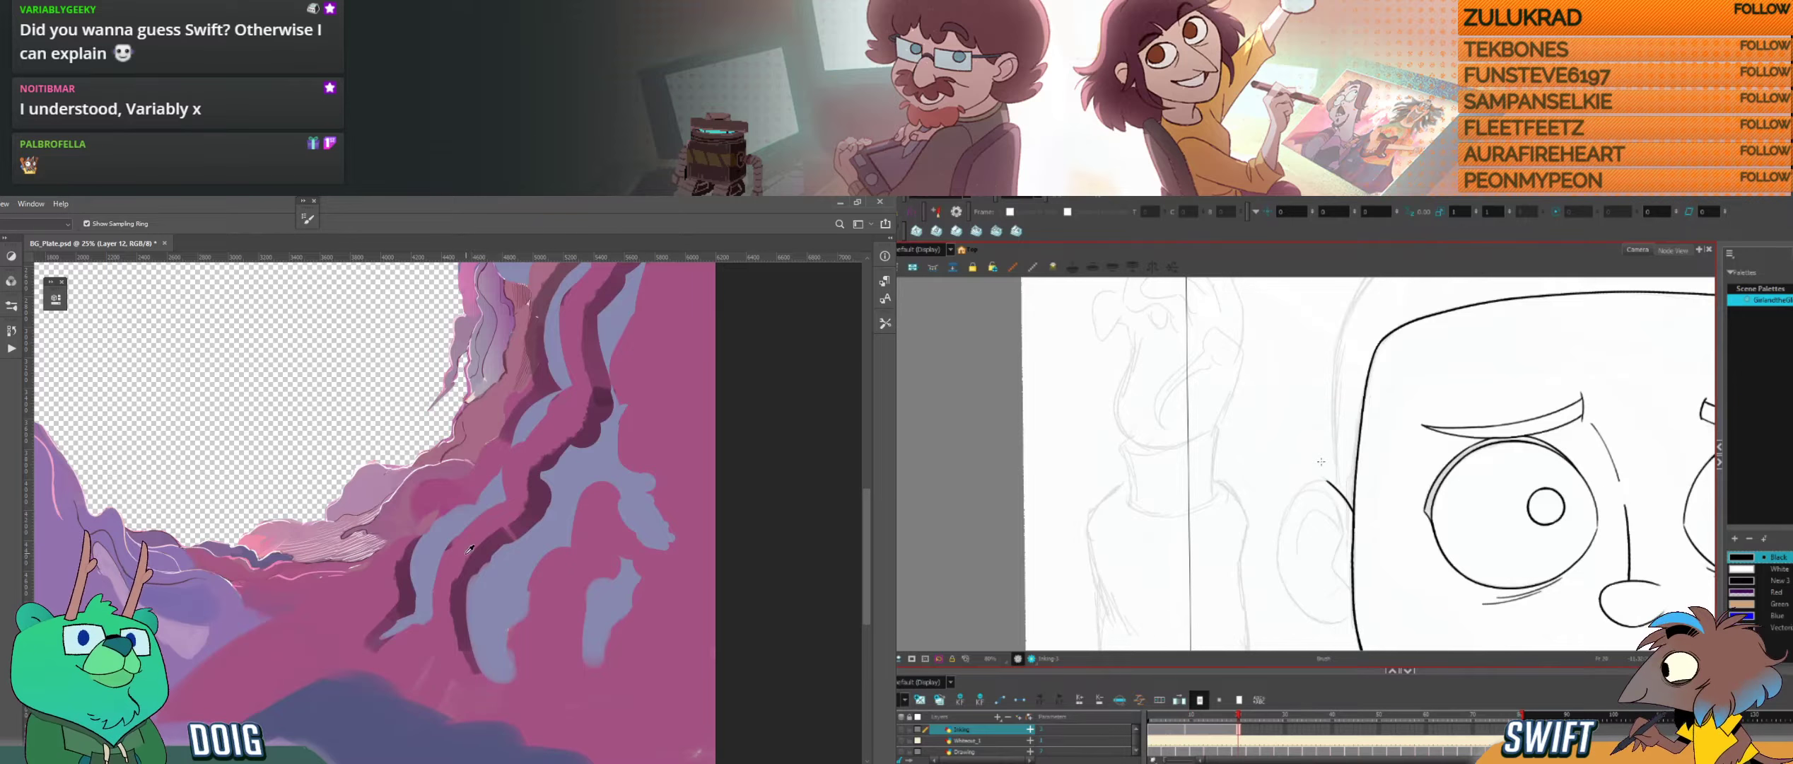
Step: Ink the opposite ear's top and outer edge, and brush a sampled dark tone onto the lower rock strand's overlap
alt+click(468, 549)
mouse_move(1324, 480)
mouse_down()
mouse_move(1286, 510)
mouse_move(1278, 553)
mouse_up()
drag(503, 536, 509, 531)
drag(1278, 553, 1279, 563)
drag(509, 532, 517, 536)
key(f)
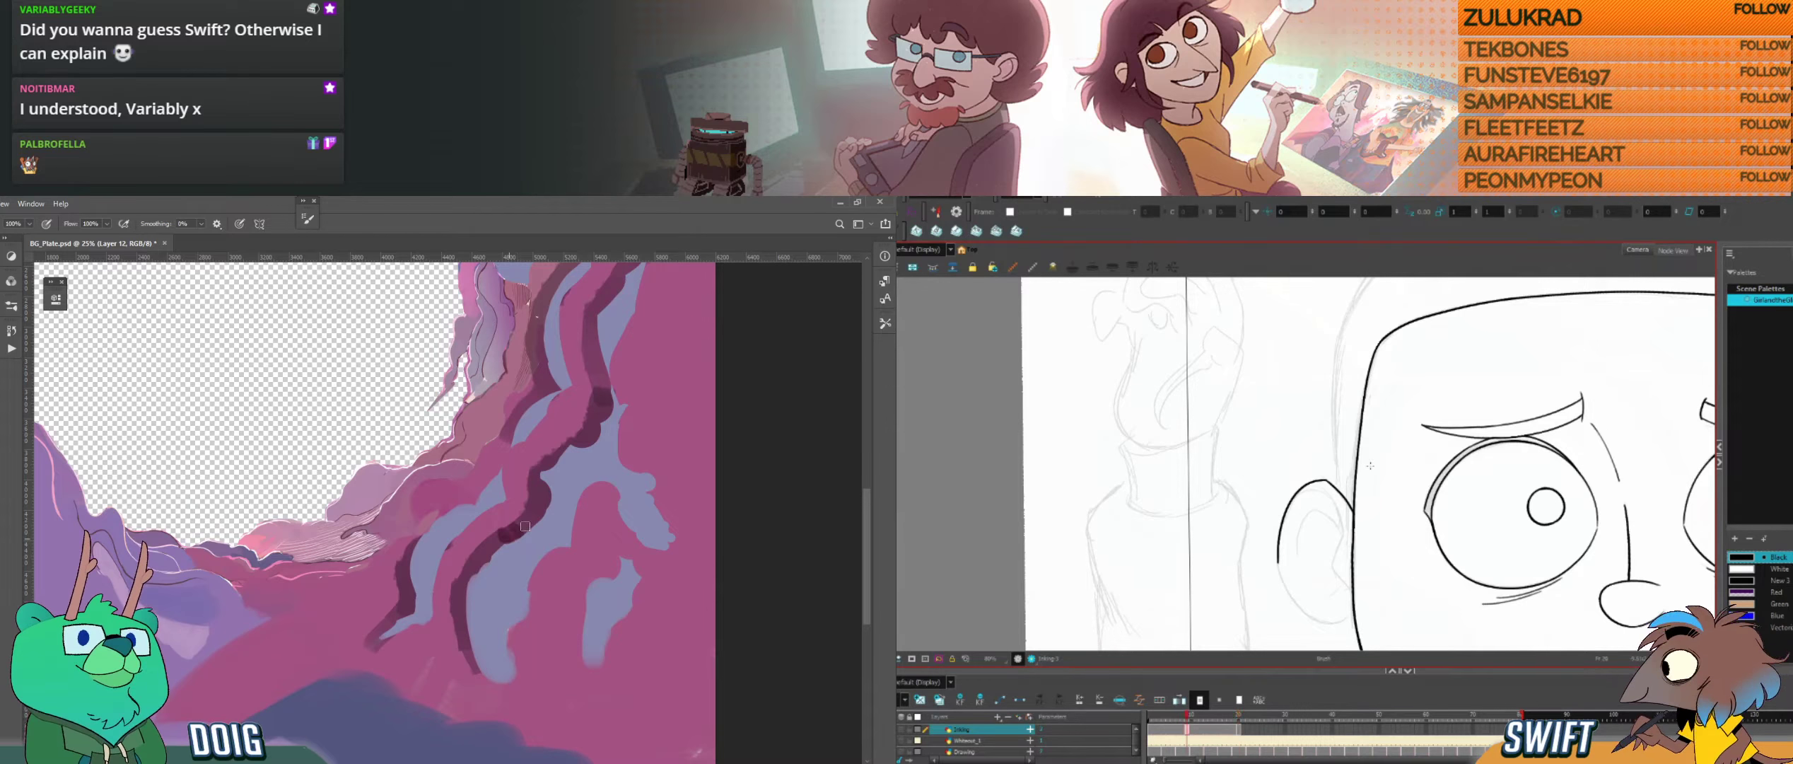
key(g)
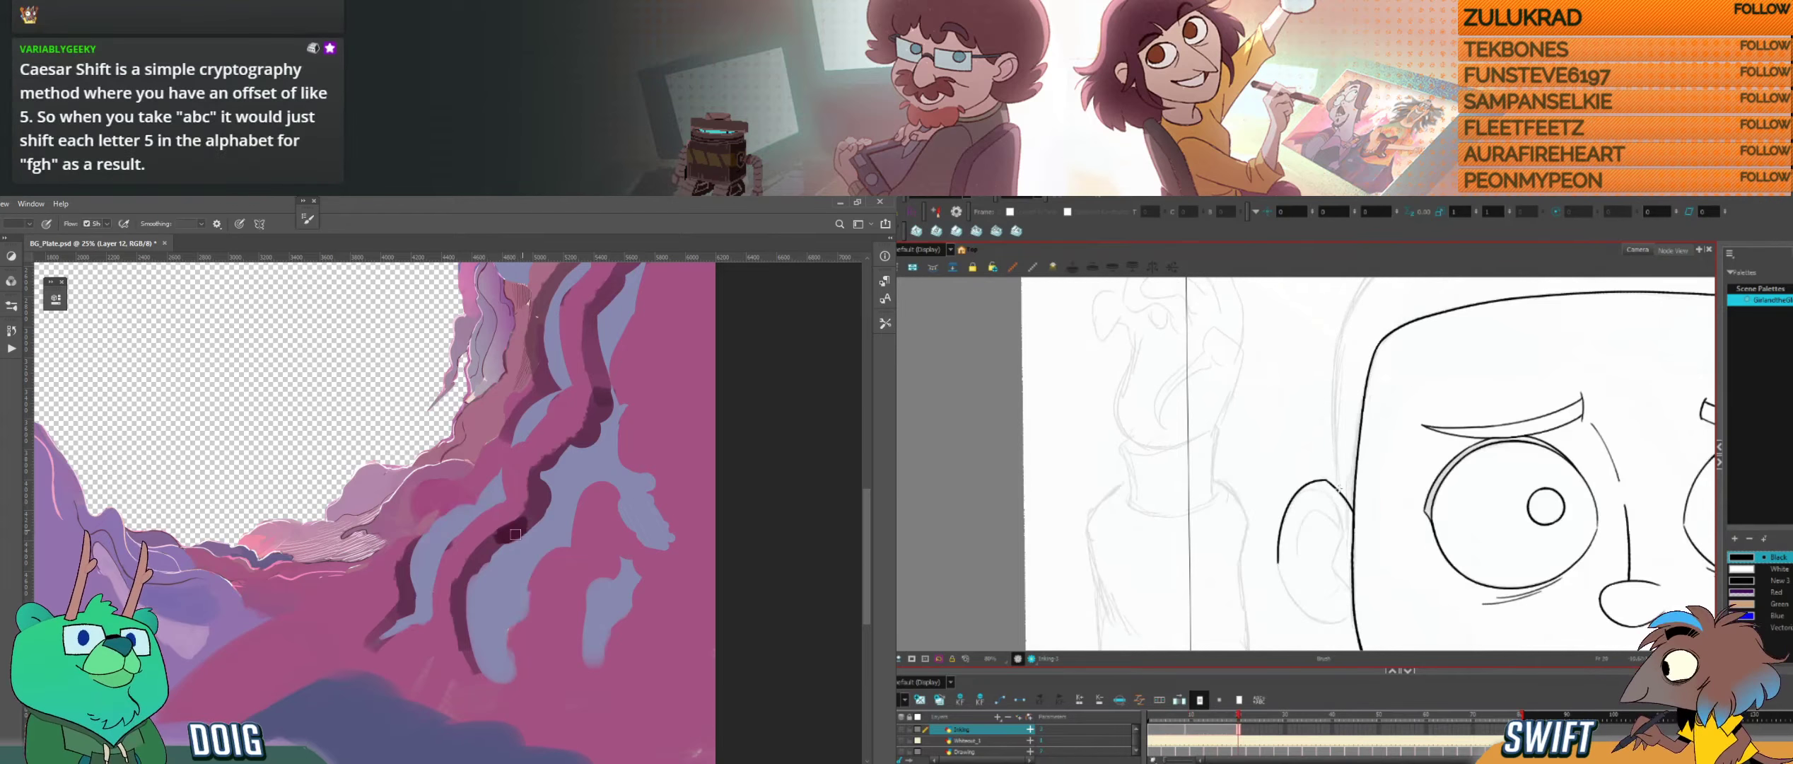
key(f)
key(g)
Step: Ink the ear's lower curve to the head outline, and enlarge the Photoshop brush to darken the rock strand's overlap
mouse_move(1301, 558)
mouse_down()
mouse_move(1252, 524)
mouse_move(1299, 550)
mouse_up()
drag(1206, 472, 1231, 558)
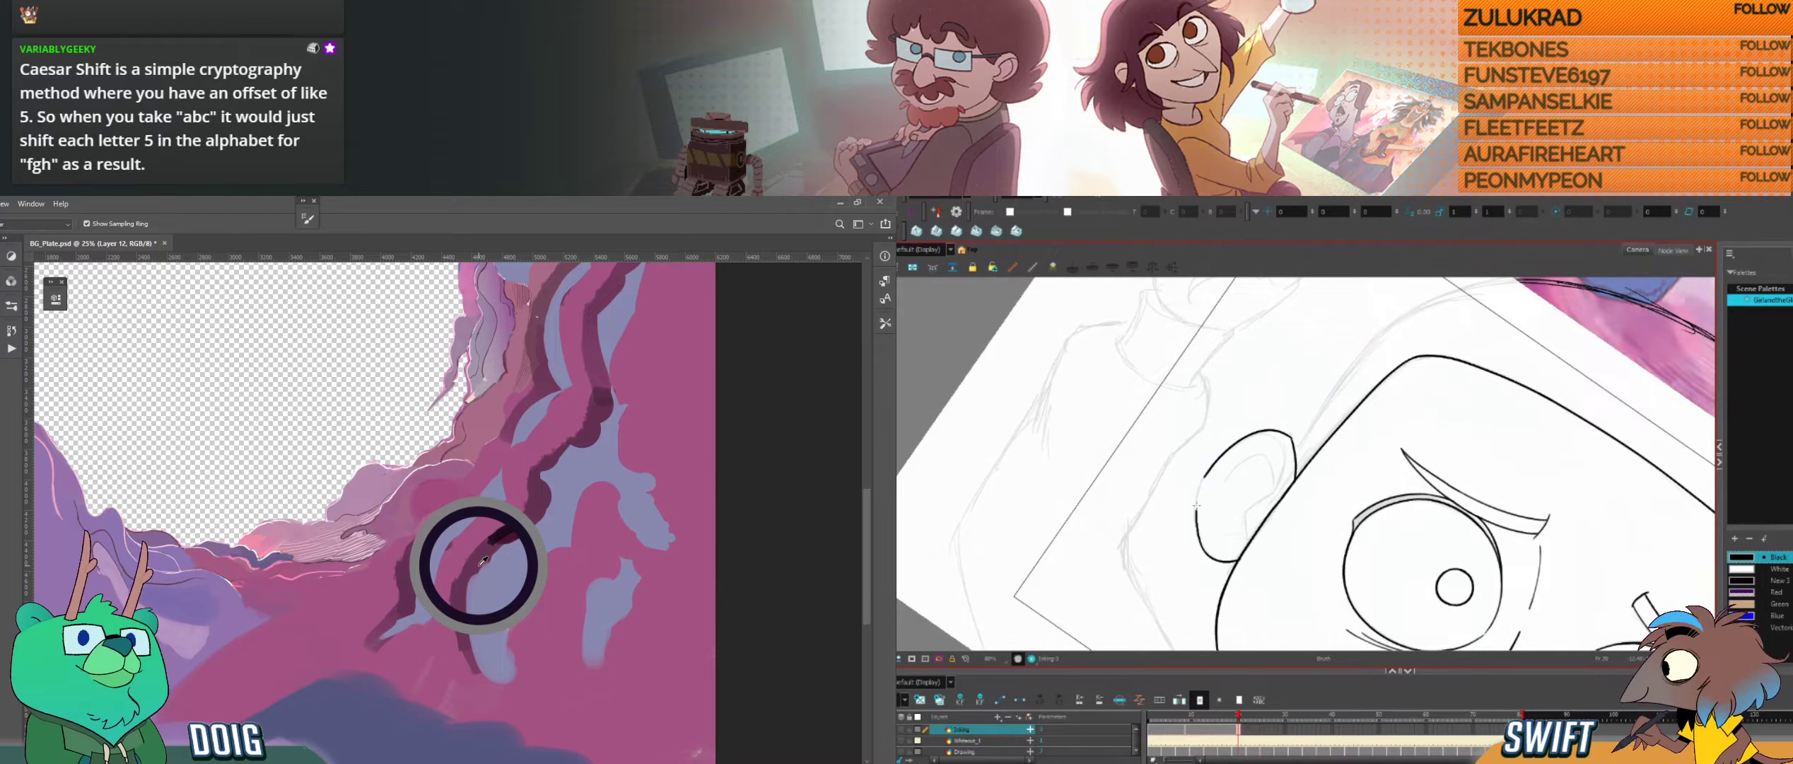
key(f)
key(g)
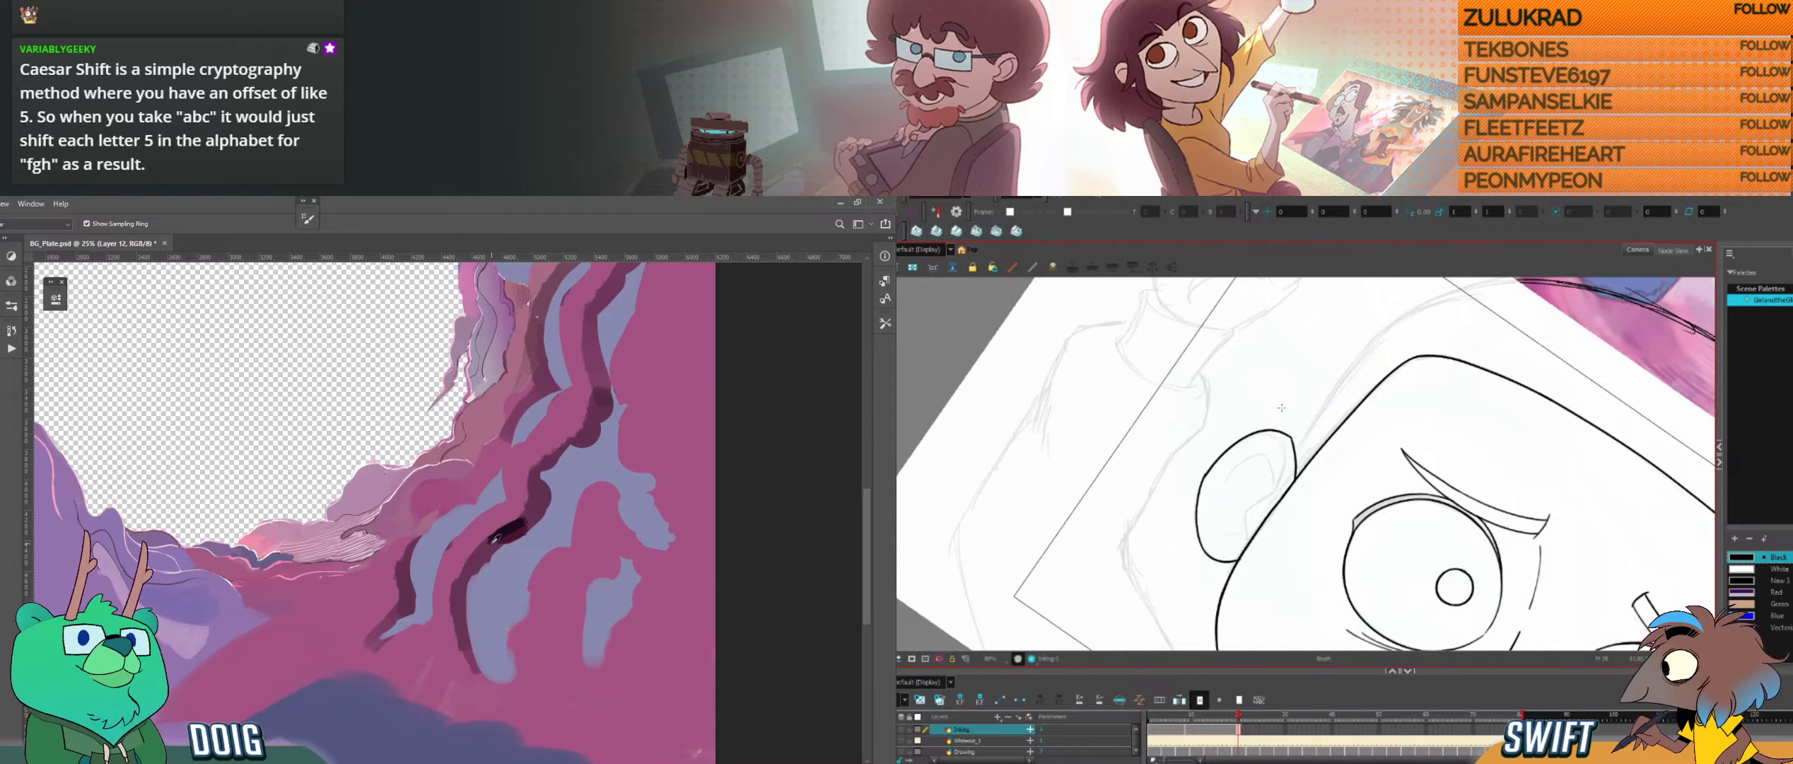
key(bracketright)
key(bracketright)
key(bracketright)
key(bracketright)
key(bracketright)
key(bracketright)
key(bracketright)
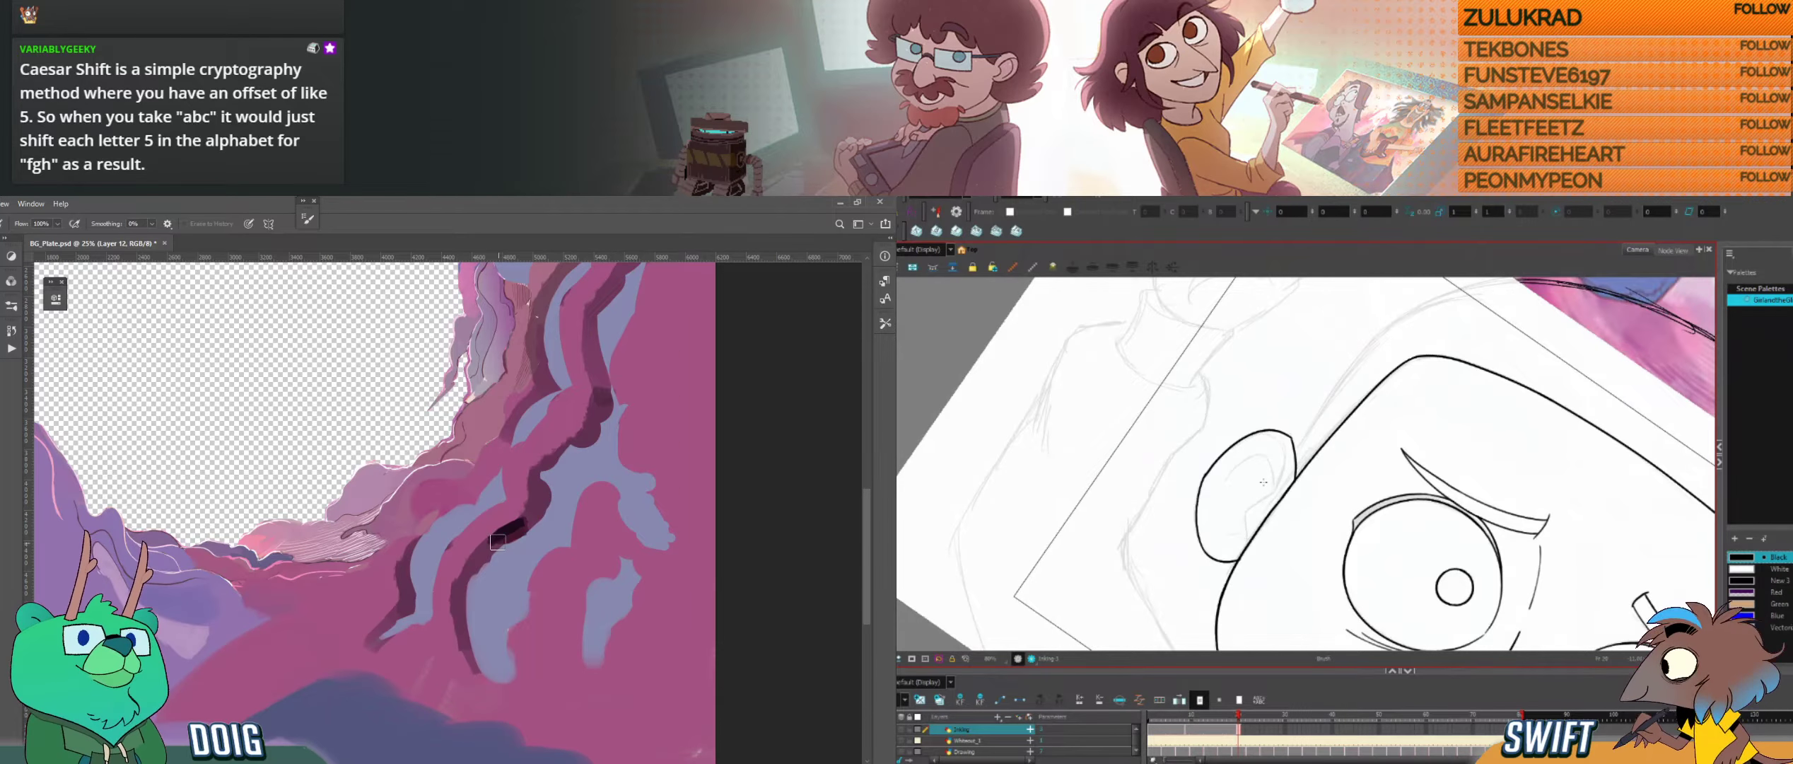
drag(491, 543, 502, 536)
Step: Select the ear's outer outline with the Select tool and slightly adjust its height
key(b)
drag(1216, 522, 1285, 443)
key(alt+s)
click(1225, 483)
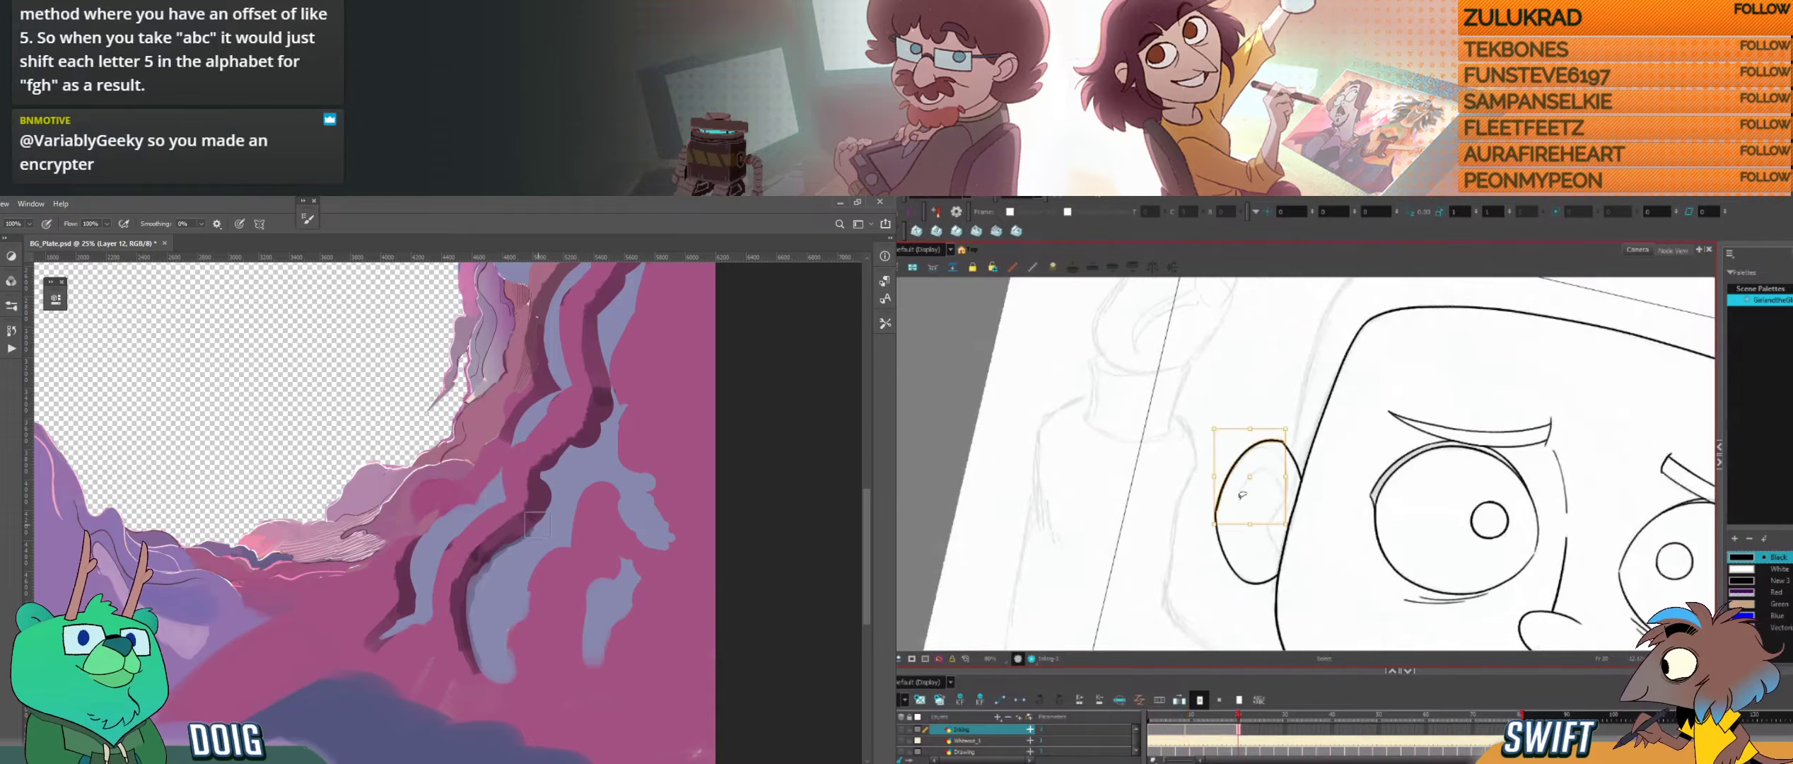
drag(1250, 523, 1250, 521)
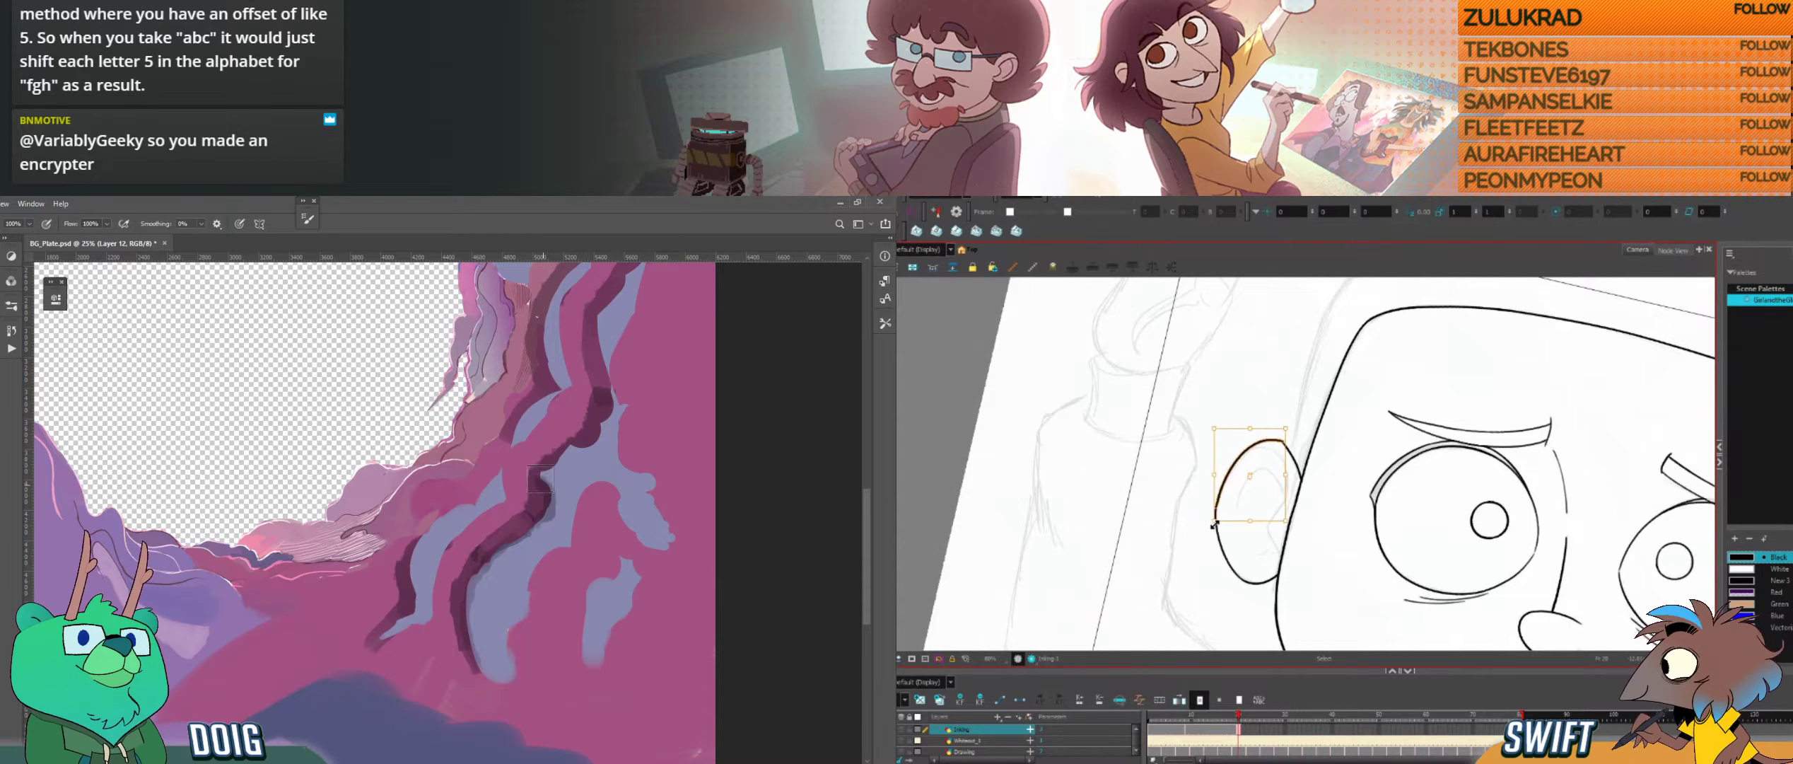
key(alt+b)
Step: Paint shadow edges down the middle rock strands, and readjust the ear outline's shape with the Select tool in Harmony
mouse_move(580, 422)
mouse_down()
mouse_move(508, 488)
mouse_move(530, 511)
mouse_up()
key(comma)
key(period)
drag(1363, 464, 1360, 446)
key(alt+s)
click(1242, 488)
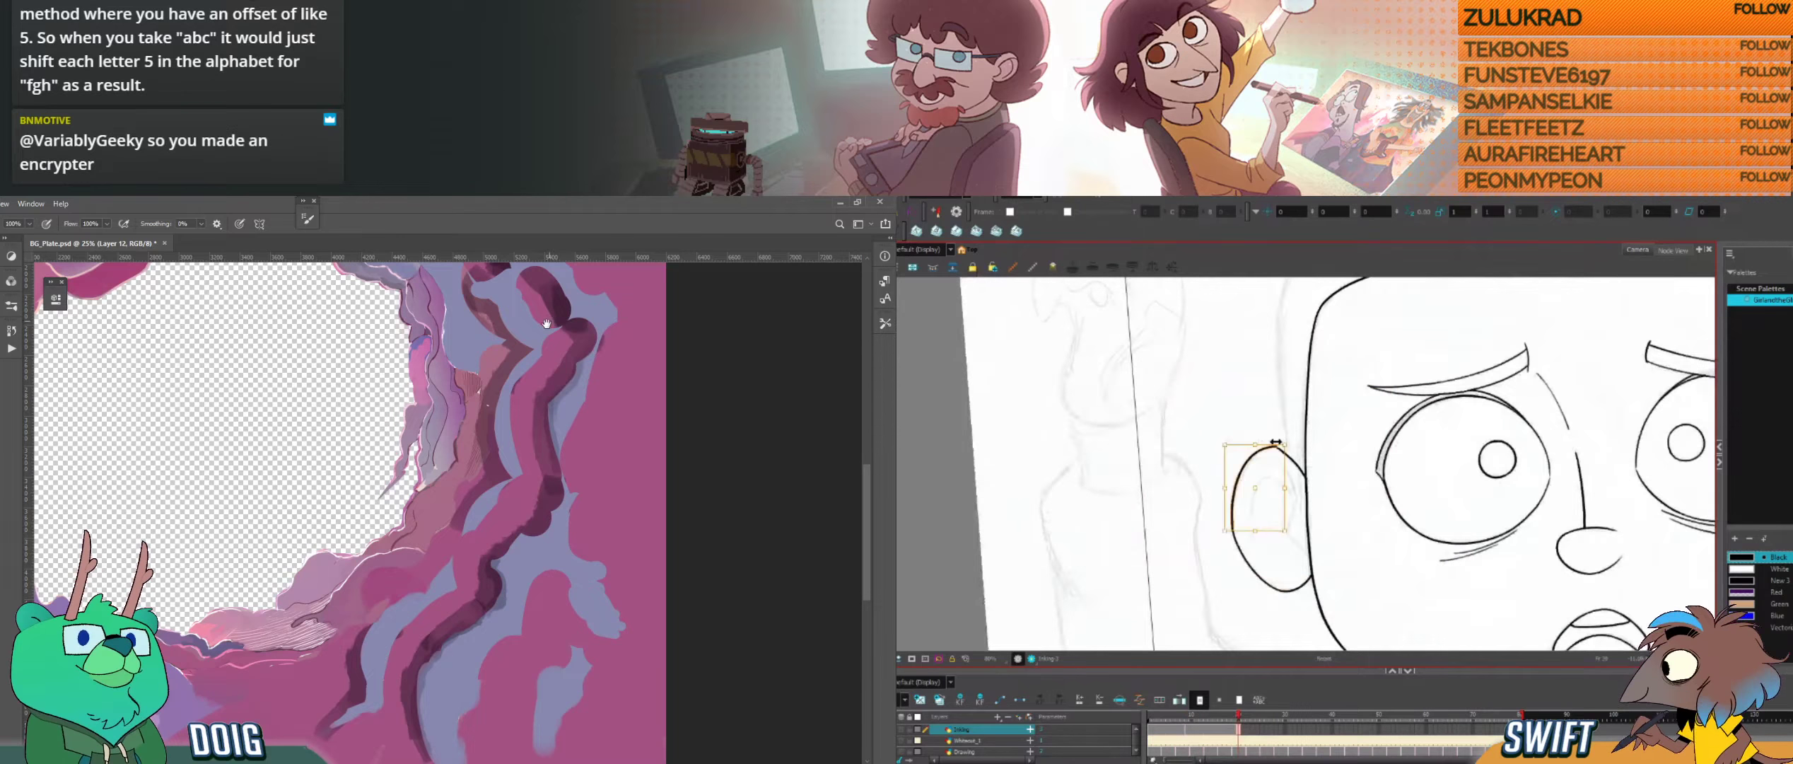
drag(556, 302, 503, 455)
drag(1268, 445, 1274, 445)
key(alt+b)
mouse_move(502, 455)
mouse_down()
mouse_move(480, 445)
mouse_move(512, 489)
mouse_up()
Step: Paint darker shadow edges along the upper and lower rock strands, comparing the inked ear with the closed-eye drawing
key(f)
key(g)
drag(382, 350, 442, 385)
key(f)
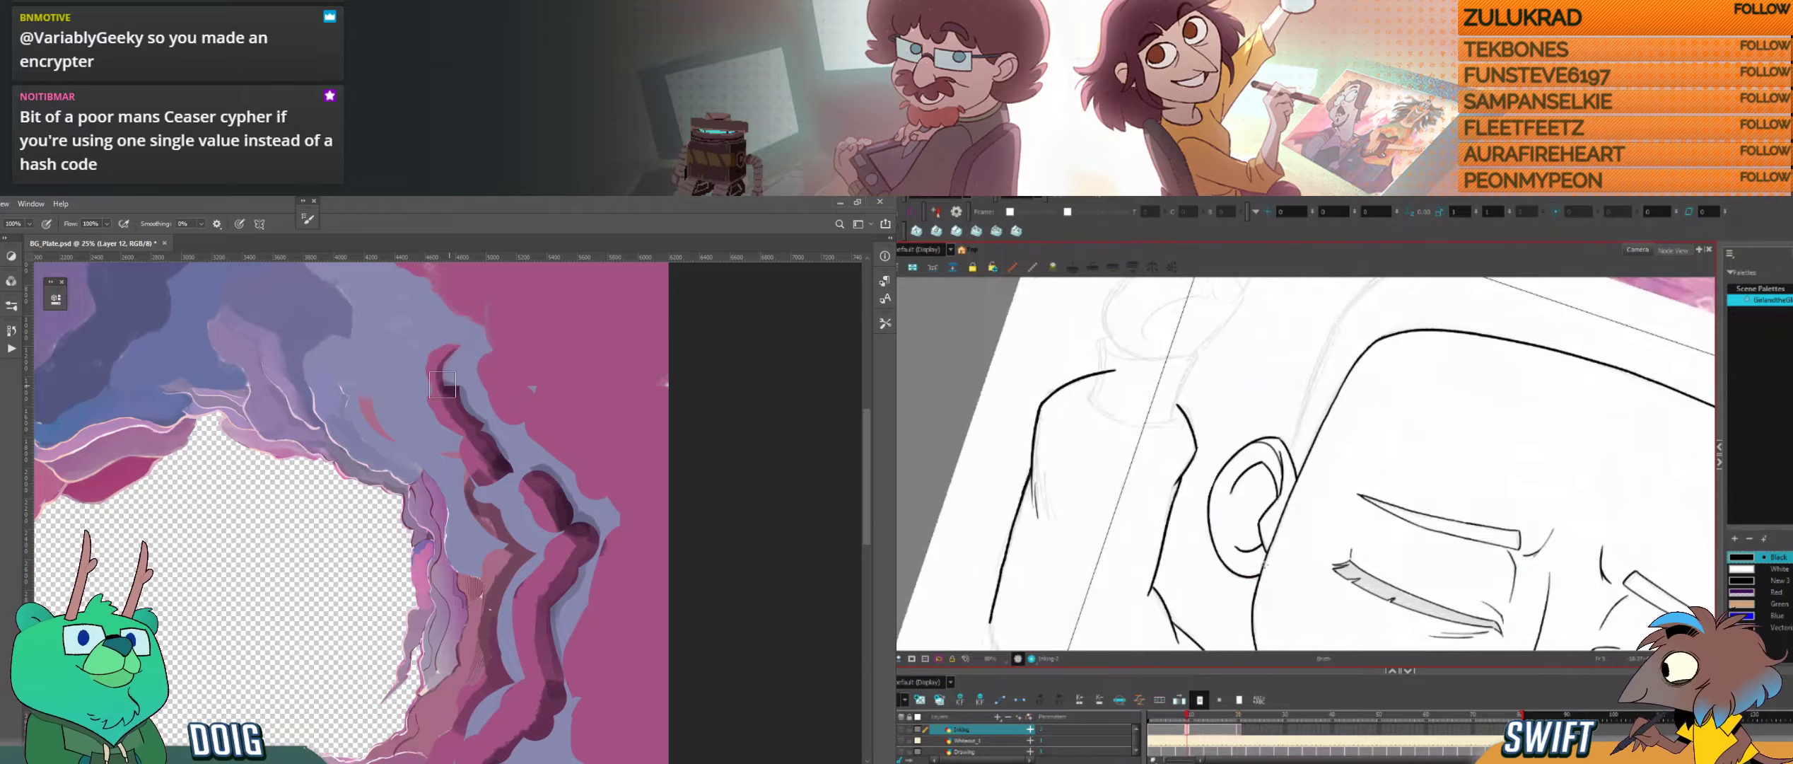
key(g)
drag(503, 669, 478, 521)
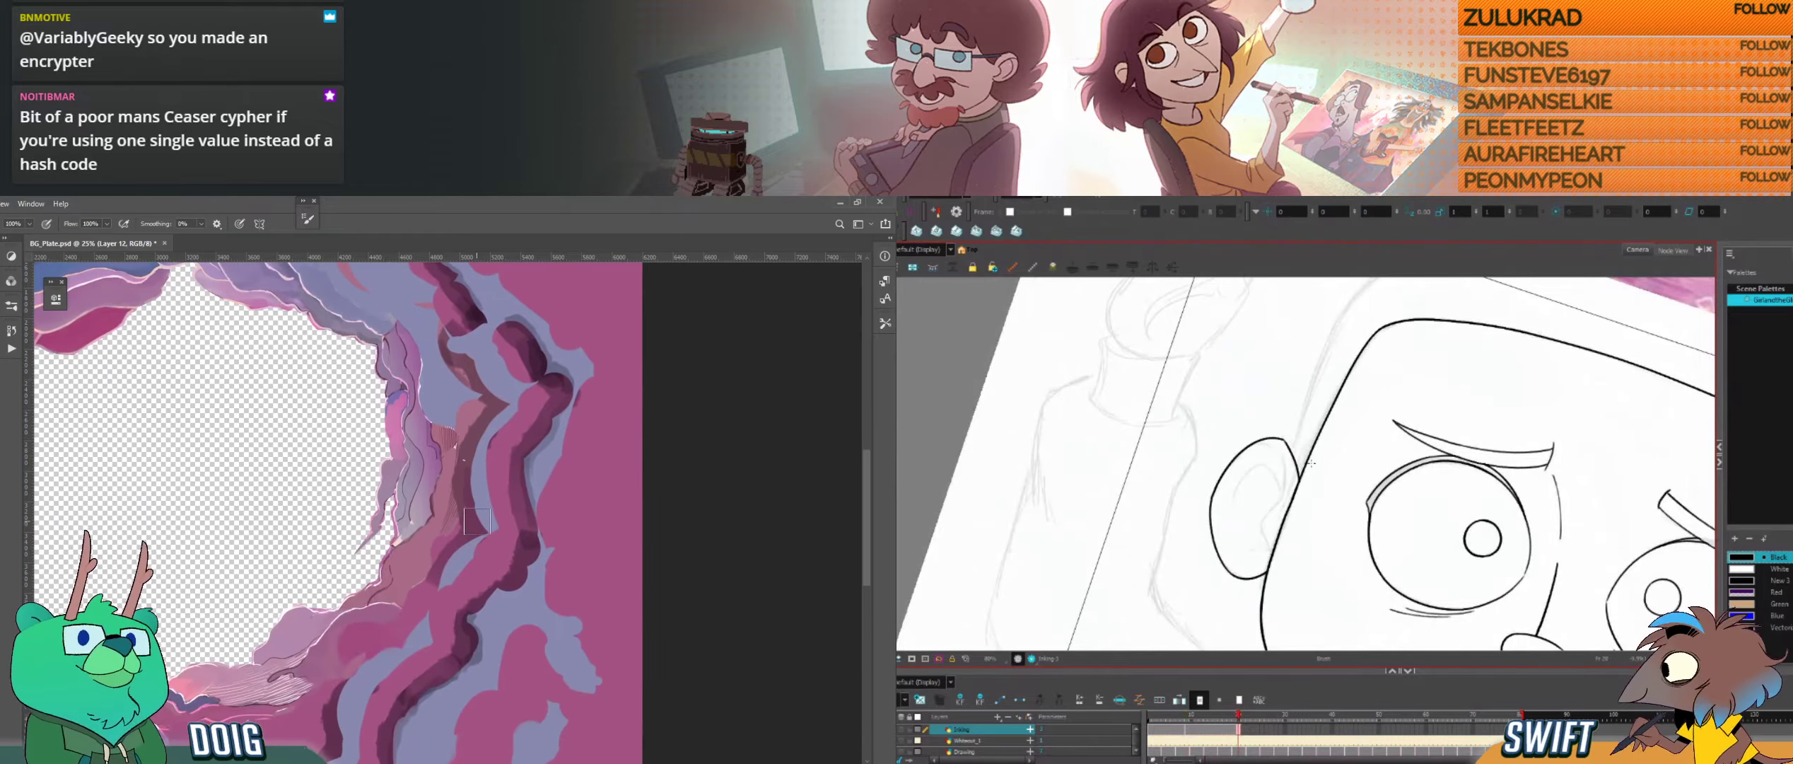
key(f)
key(g)
key(f)
key(g)
drag(452, 608, 478, 468)
drag(364, 610, 325, 649)
Step: Ink the ear's upper inner fold line, undoing strokes and checking against the closed-eye drawing
mouse_move(1277, 434)
mouse_down()
mouse_move(1299, 482)
mouse_move(1288, 515)
mouse_move(1299, 476)
mouse_up()
key(f)
key(g)
key(ctrl+z)
key(ctrl+z)
key(alt+s)
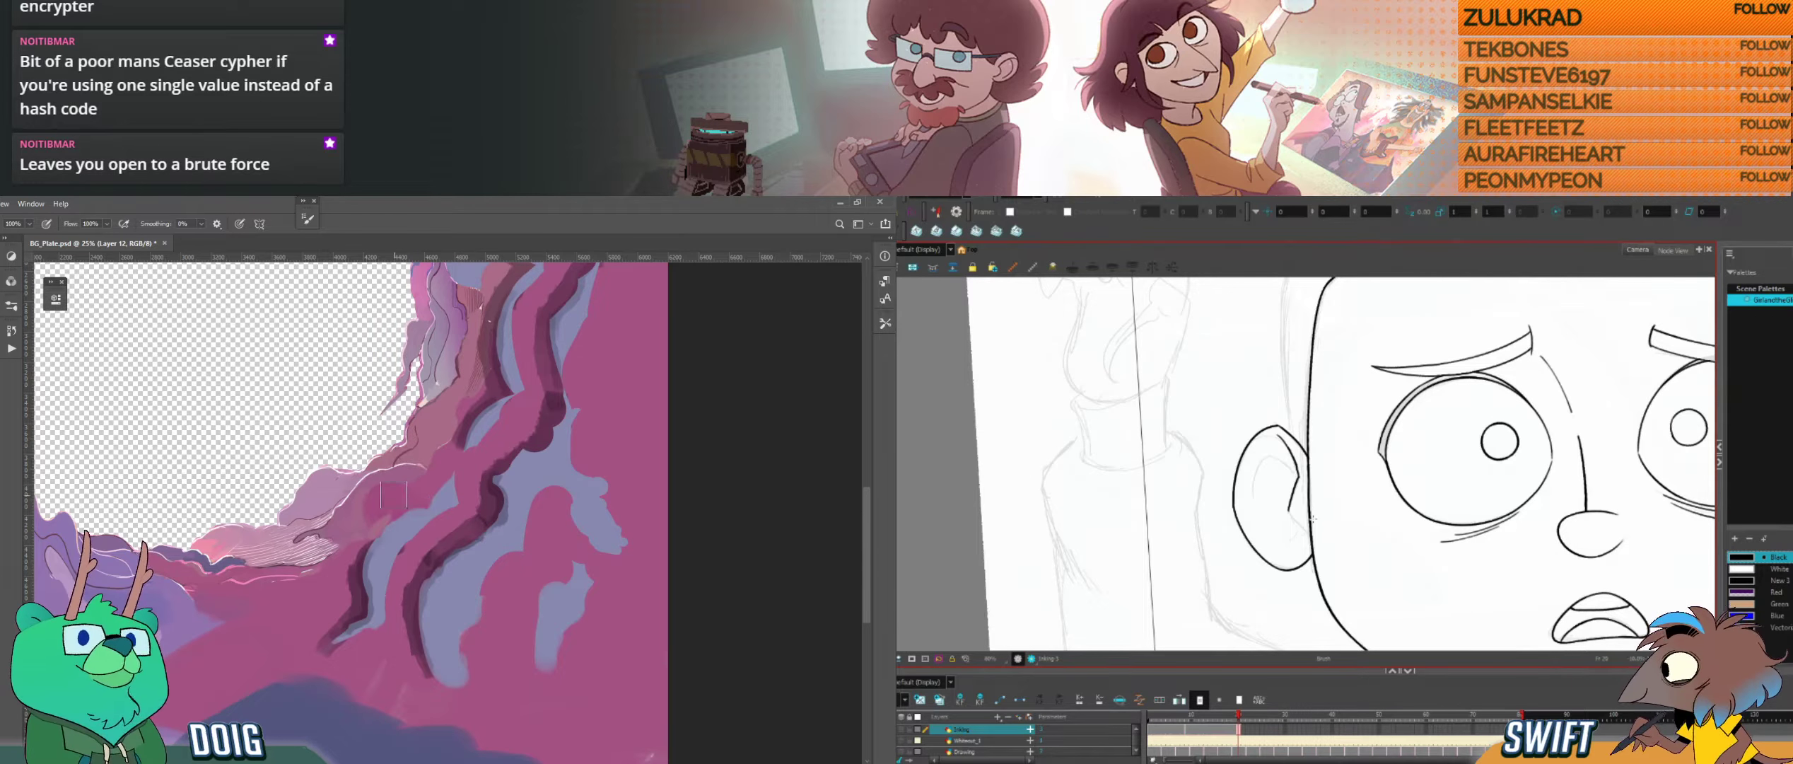
drag(1313, 519, 1307, 533)
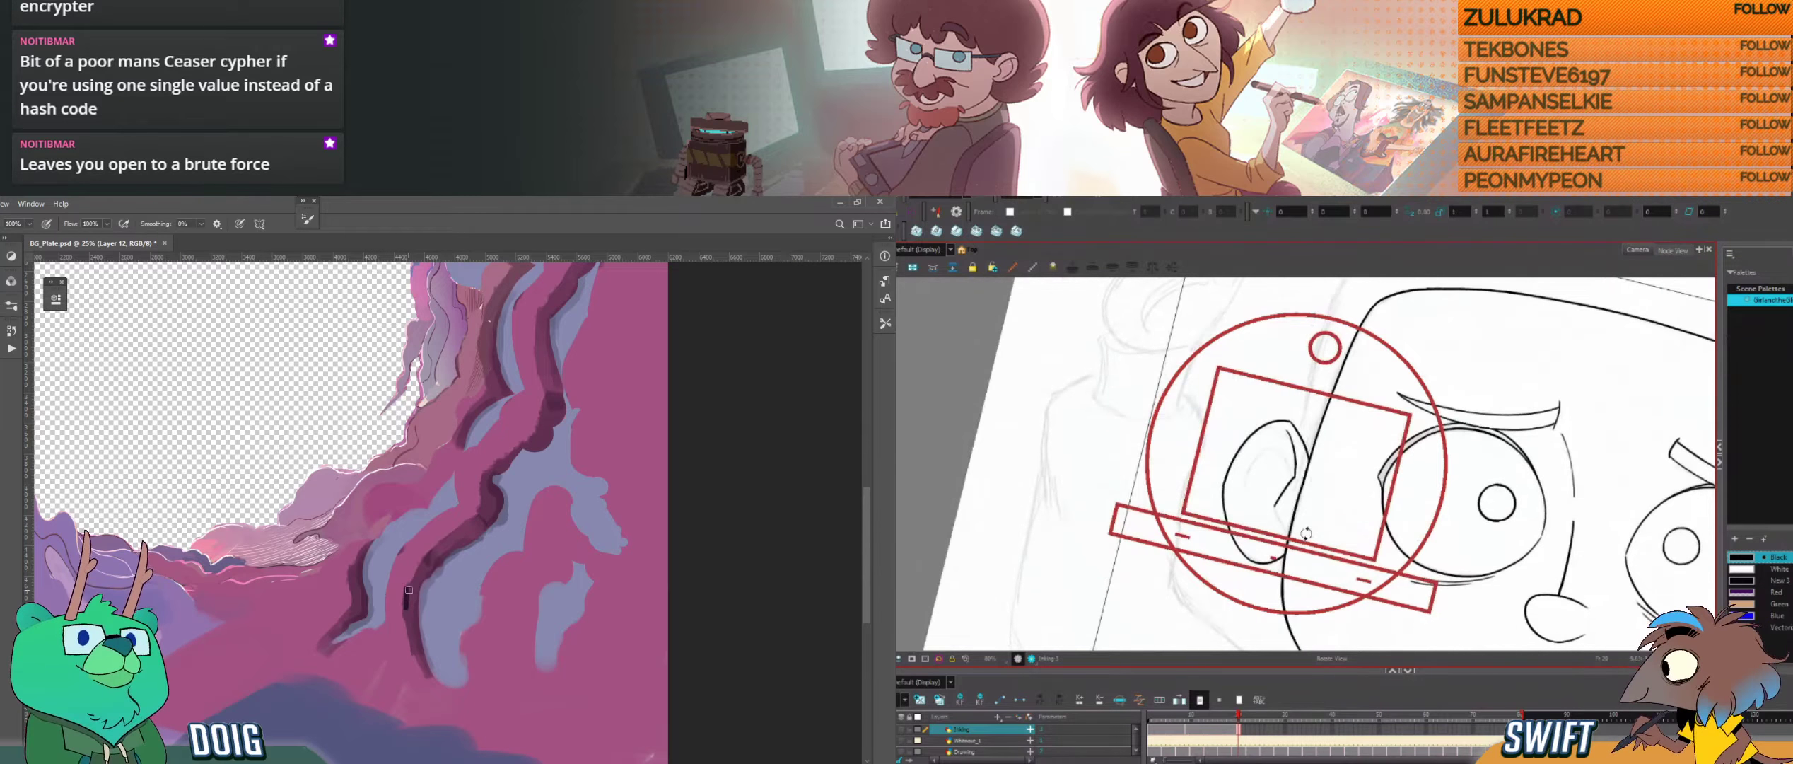
Step: Sample the rock colours and dab a dark shadow onto the lower end of the rock strand
drag(407, 587, 407, 607)
drag(1306, 533, 1323, 529)
alt+click(390, 651)
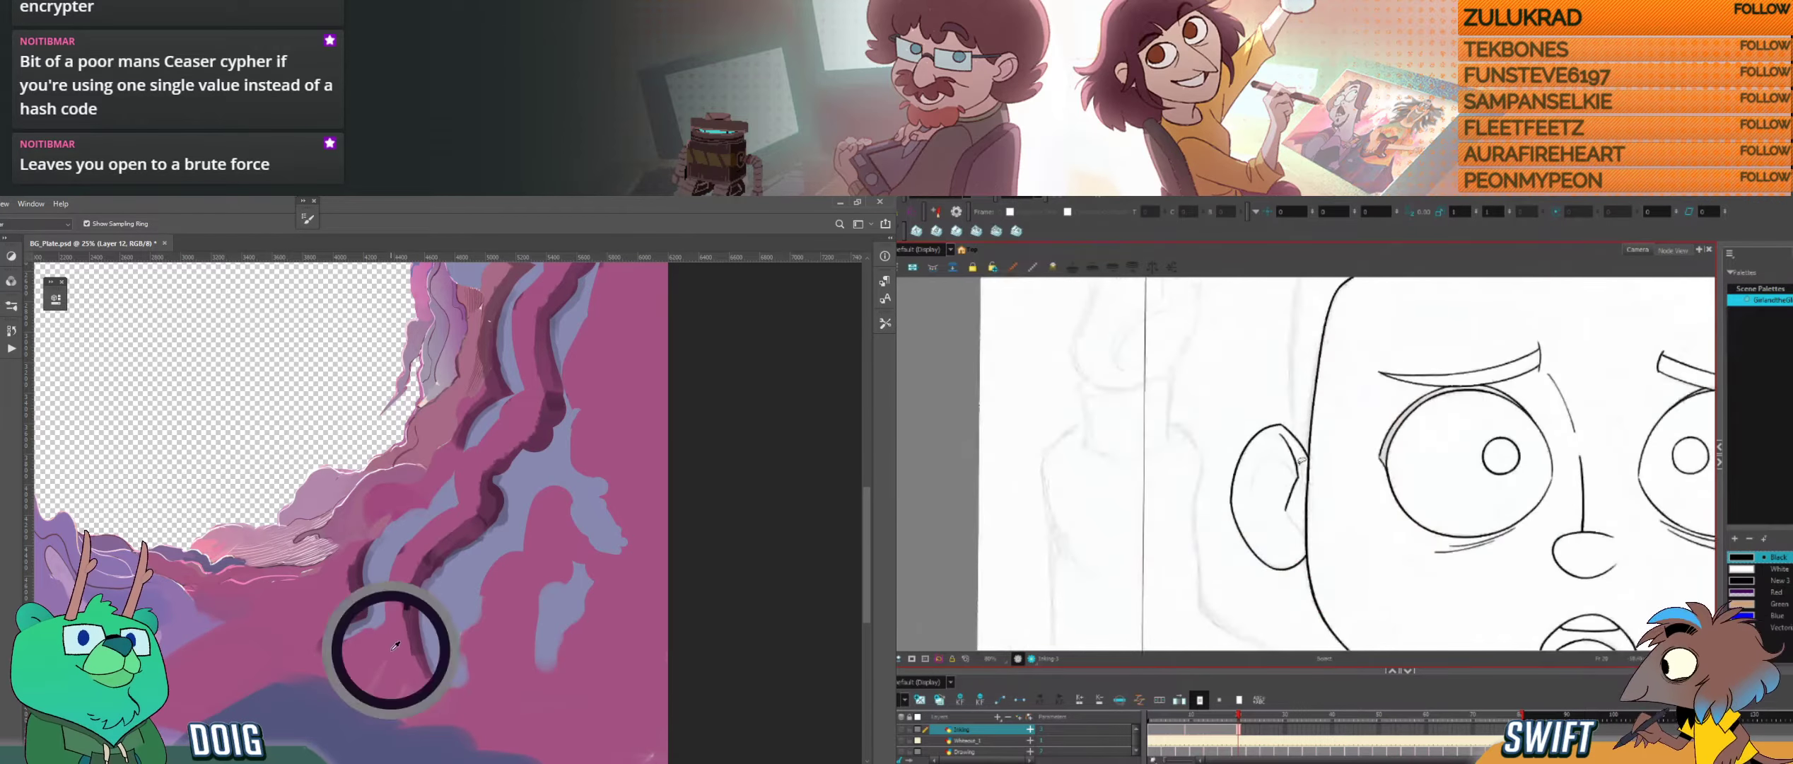
drag(402, 590, 402, 600)
Step: Ink the ear's lower inner fold line down toward the head outline, matching the closed-eye drawing
drag(1308, 396, 1422, 452)
drag(1266, 460, 1277, 527)
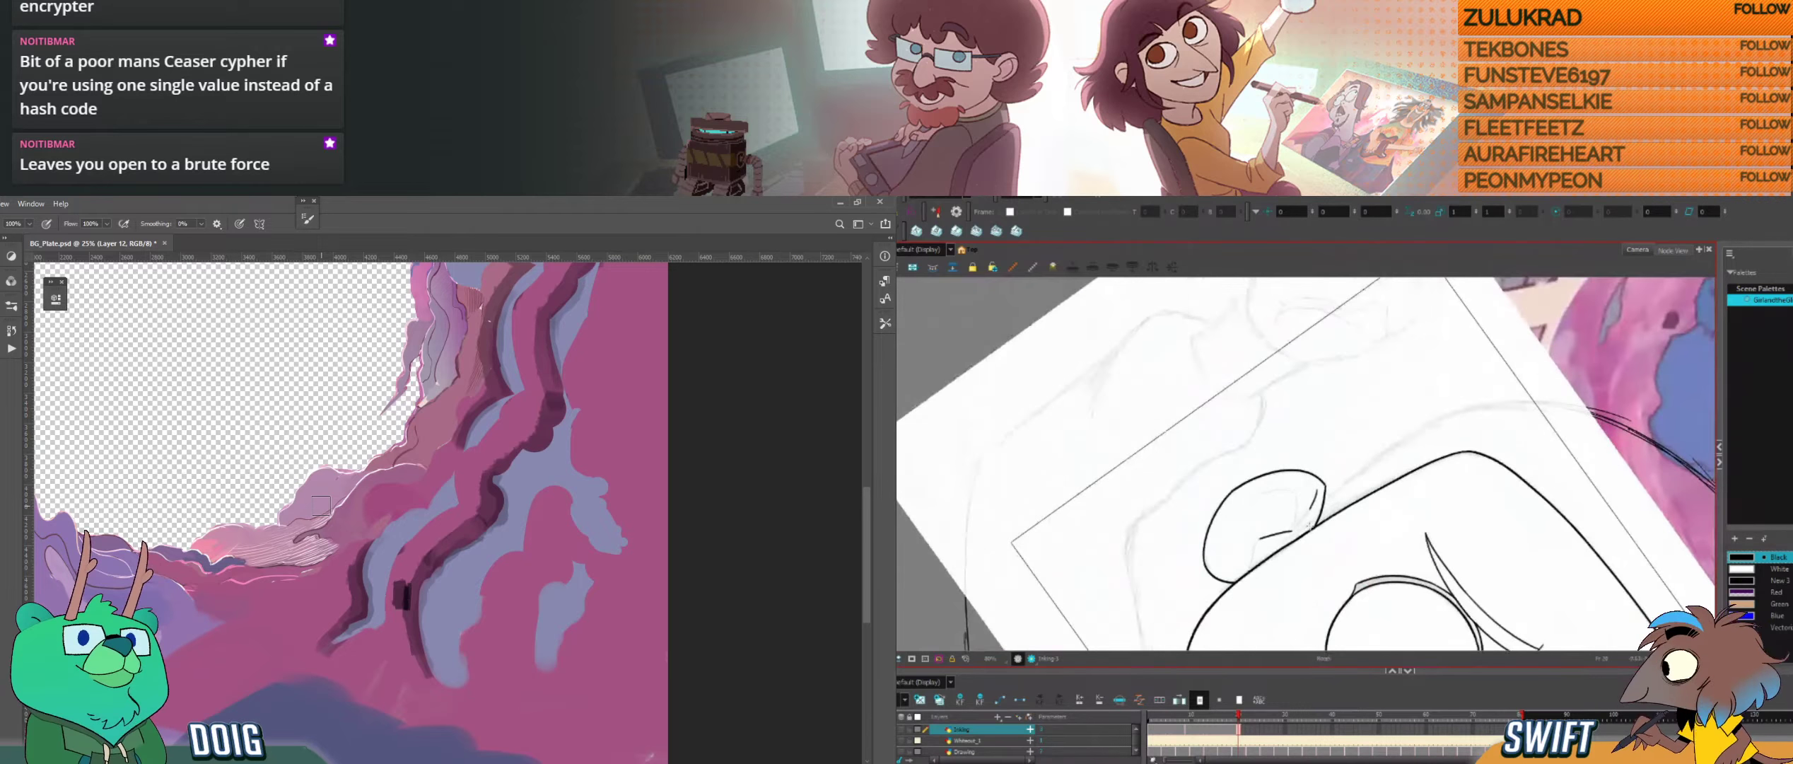
key(f)
key(g)
drag(1293, 531, 1250, 567)
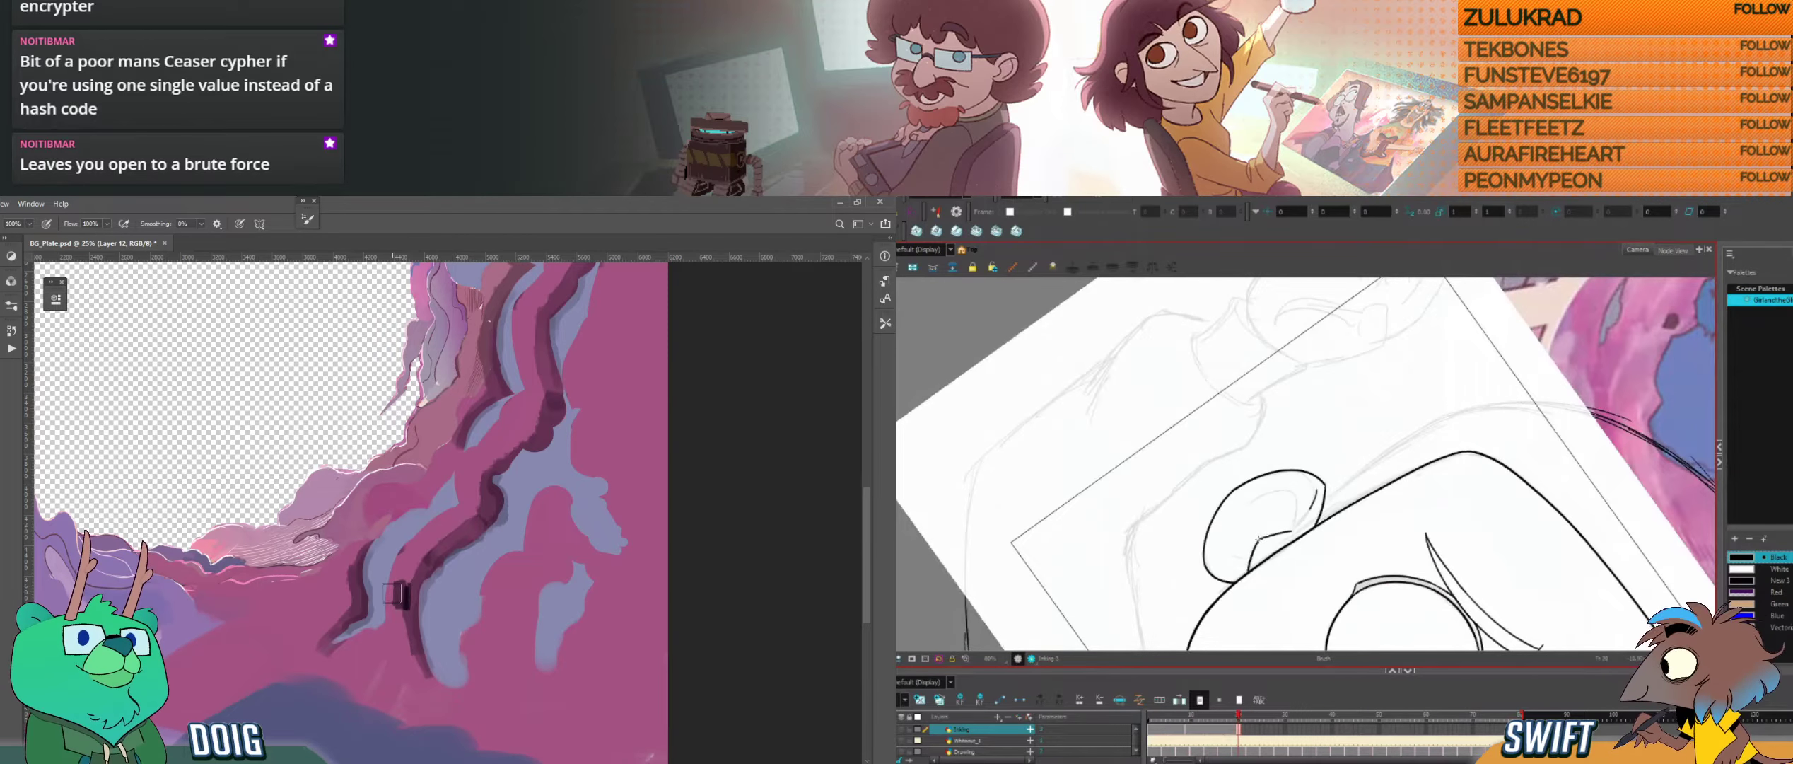
Step: Add a new layer for the rock shading and sample the rock colour, selecting the inked ear lines for adjustment
key(alt)
key(alt+s)
key(ctrl+shift+n)
key(i)
mouse_move(1318, 490)
mouse_down()
mouse_move(1294, 530)
mouse_move(1376, 496)
mouse_move(1395, 440)
mouse_move(1365, 538)
mouse_up()
click(42, 223)
click(36, 235)
click(1346, 507)
click(42, 223)
click(22, 252)
click(381, 653)
Step: Ink the ear's upper inner fold line, undoing a stray stroke and checking against the closed-eye drawing
key(b)
drag(1330, 428, 1283, 448)
key(ctrl+z)
key(bracketleft)
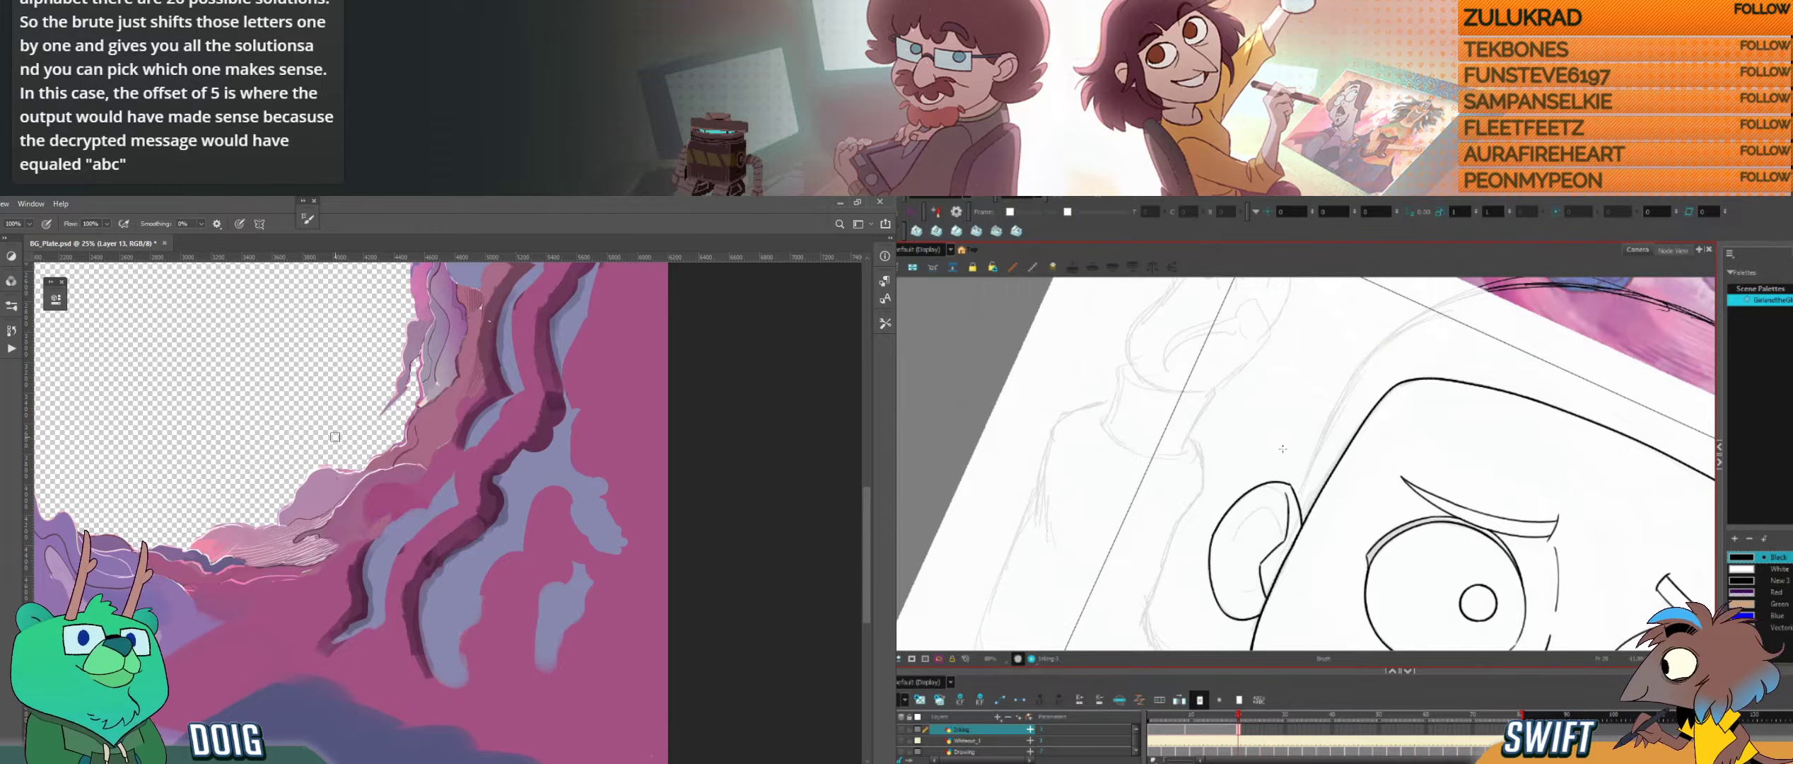
key(g)
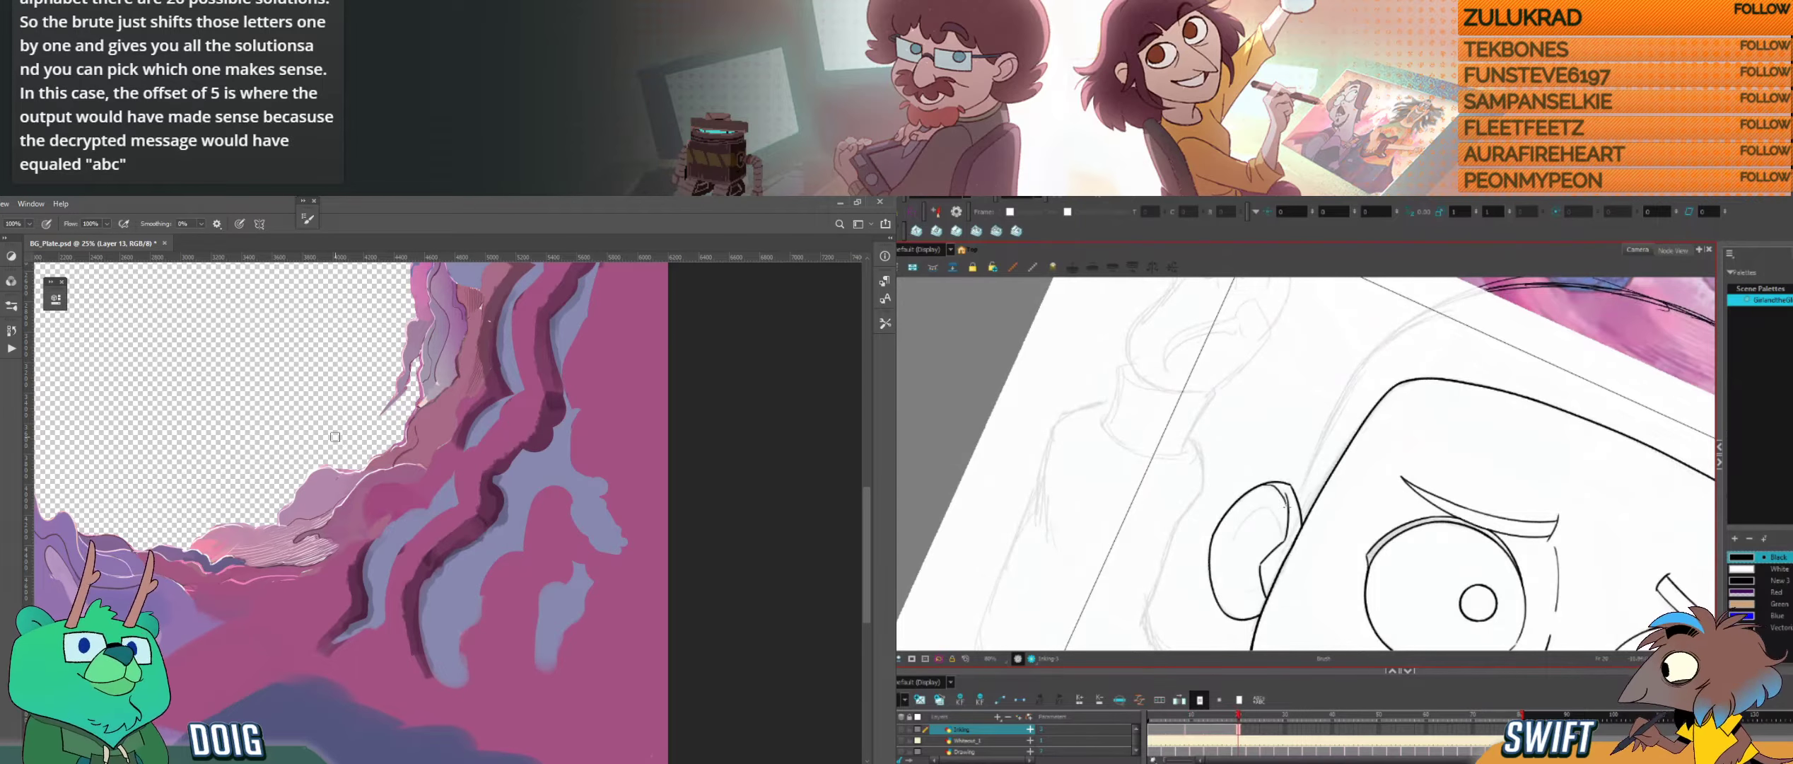
drag(1286, 506, 1314, 487)
key(f)
key(g)
key(f)
key(g)
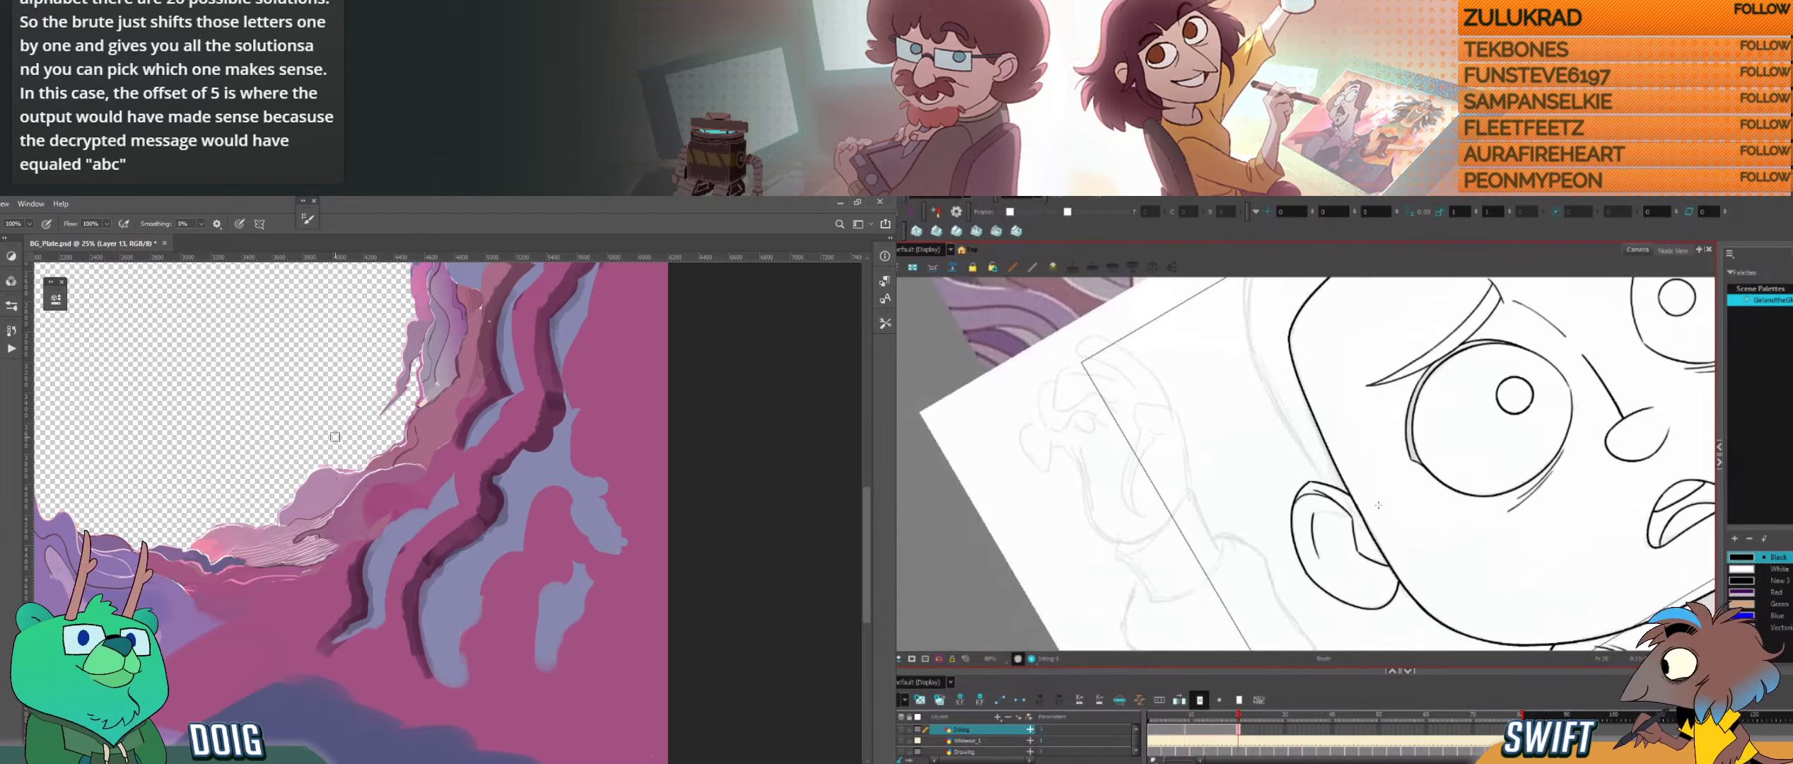
key(alt+s)
key(alt+b)
drag(1261, 499, 1281, 522)
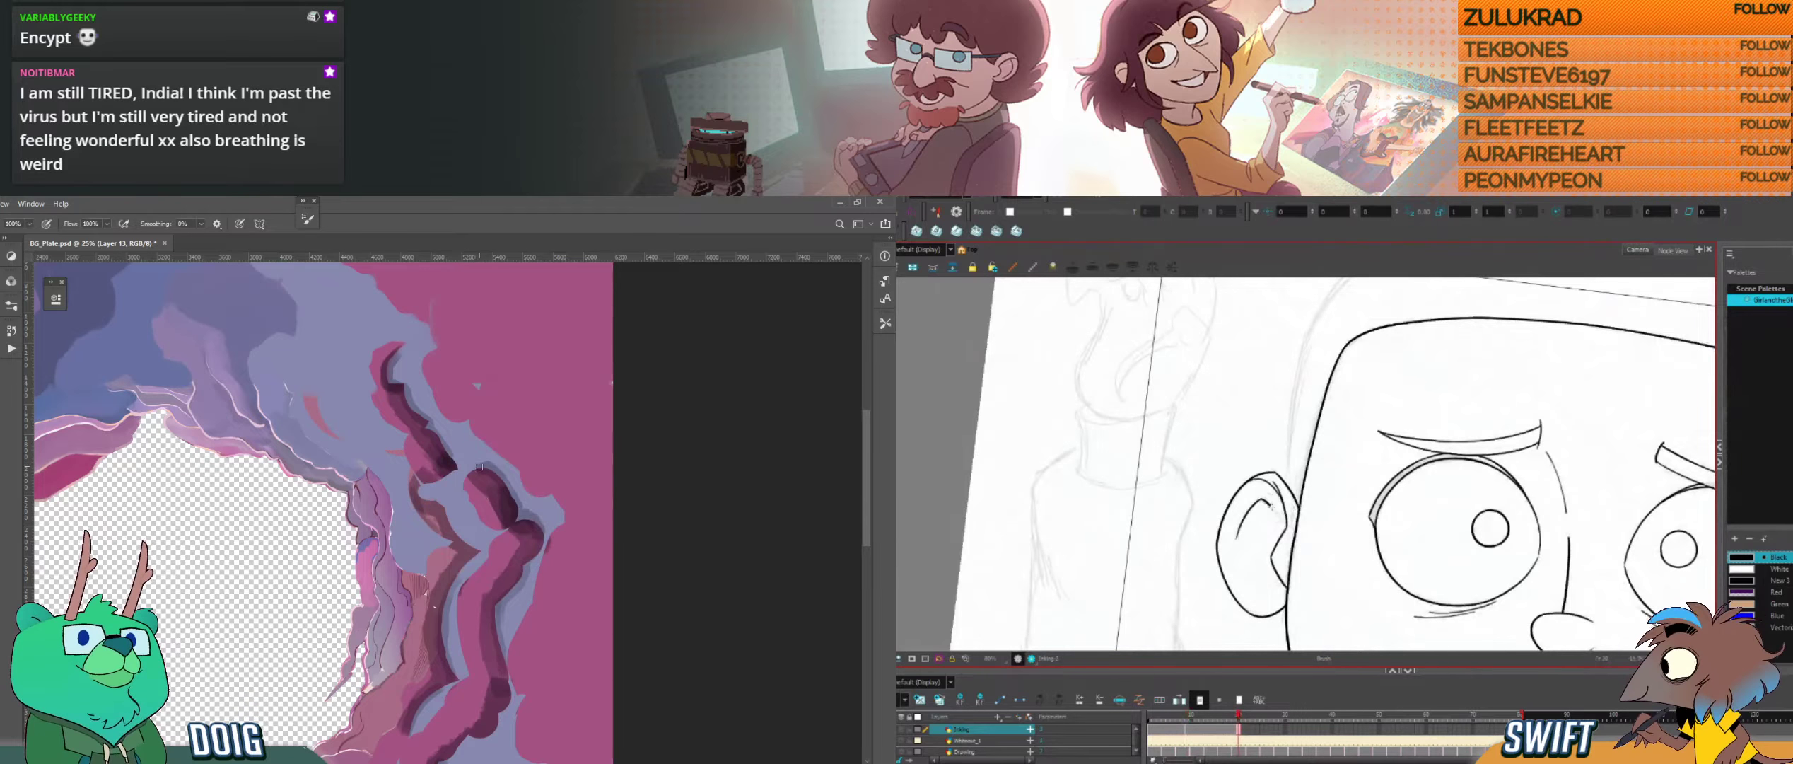
Step: Undo the last stroke while comparing the ear's inner fold with the closed-eye drawing
key(f)
key(g)
key(f)
key(g)
key(f)
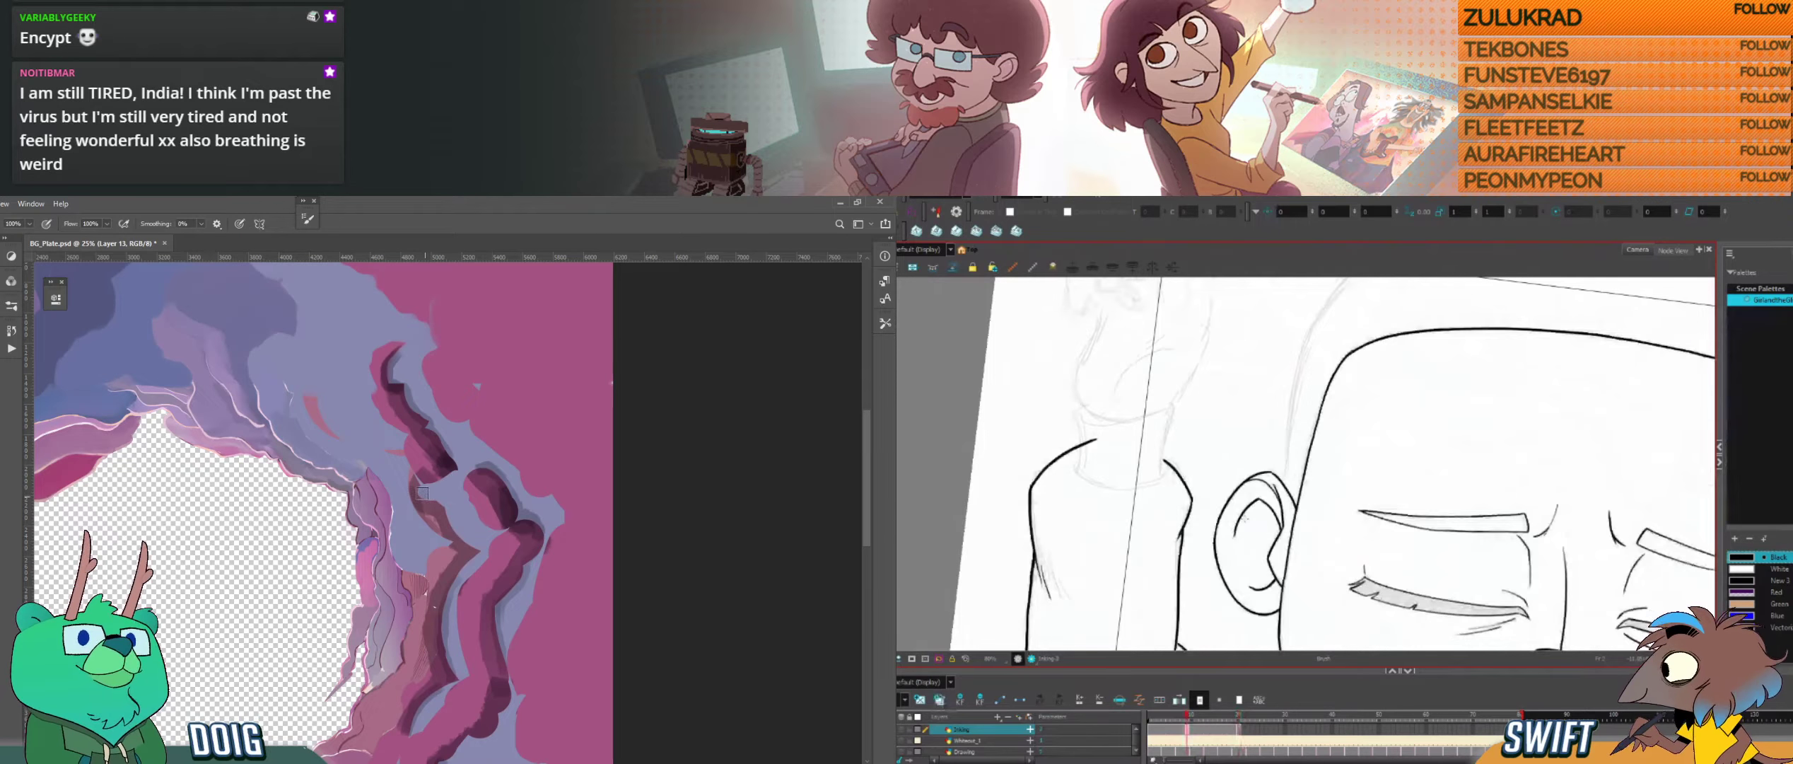
key(g)
key(ctrl+z)
key(f)
key(g)
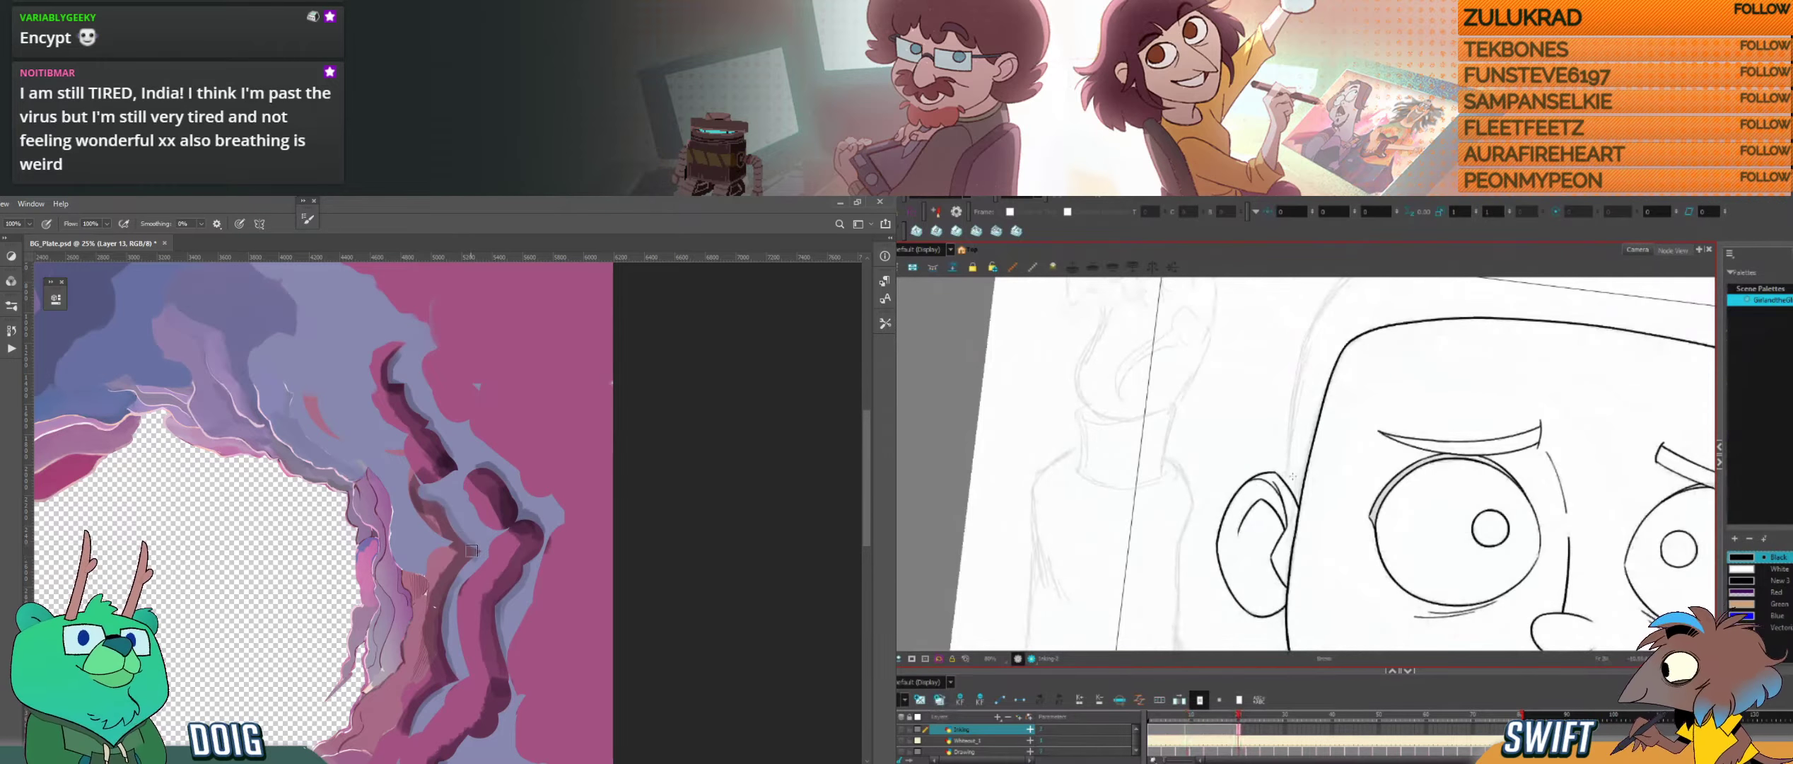
Step: Examine the shading around the whole cave hole and the ear's position against the closed-eye drawing
key(ctrl+minus)
key(ctrl+minus)
key(ctrl+plus)
key(ctrl+plus)
key(f)
key(g)
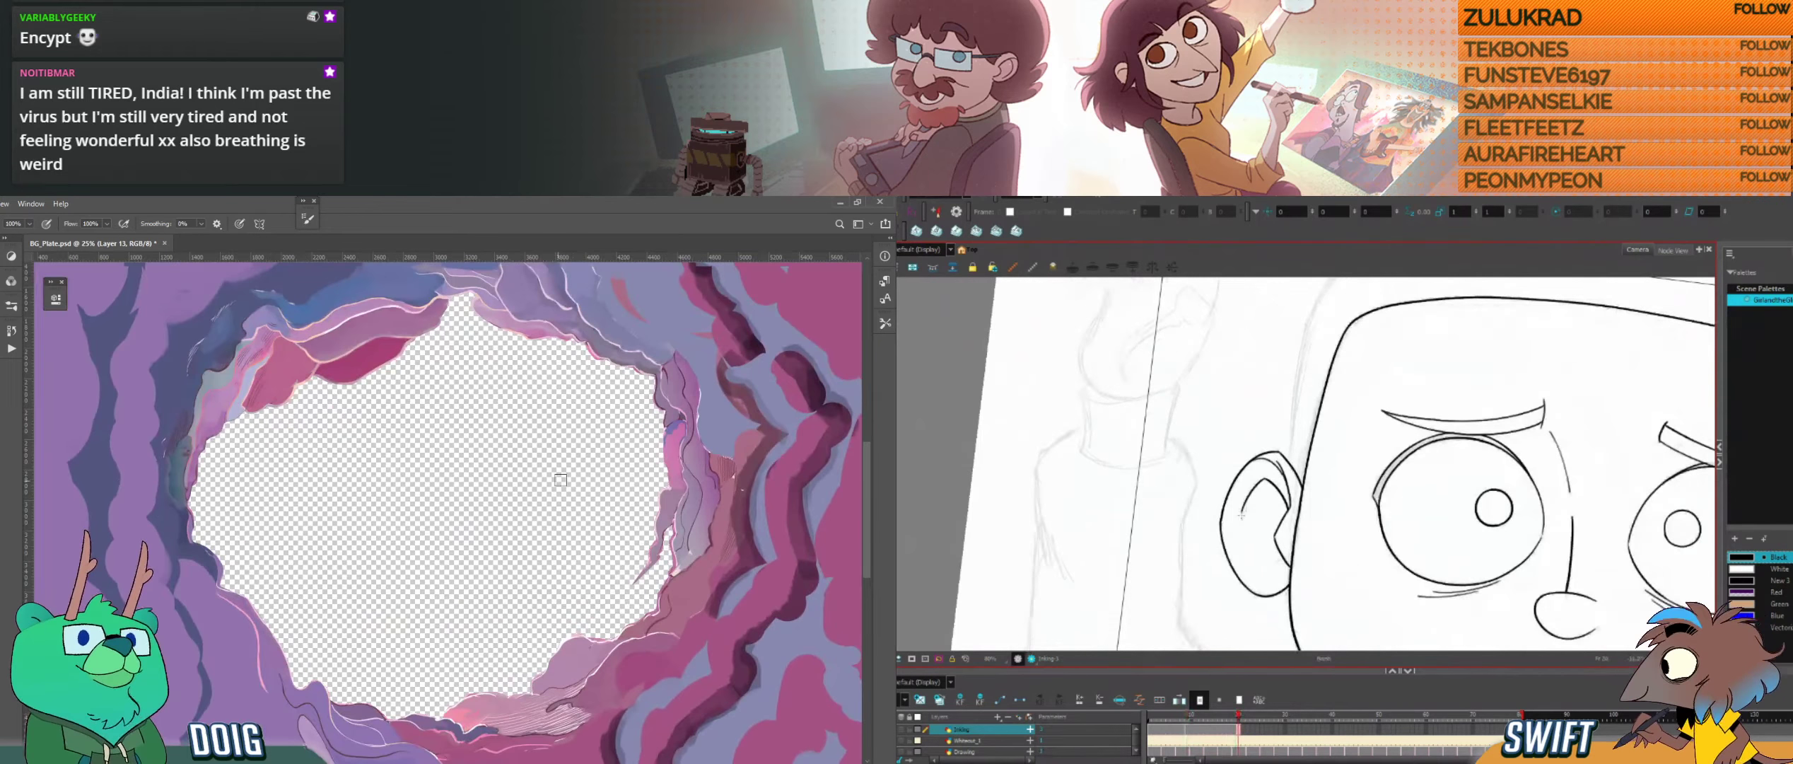
key(f)
drag(613, 468, 501, 542)
key(g)
key(f)
key(g)
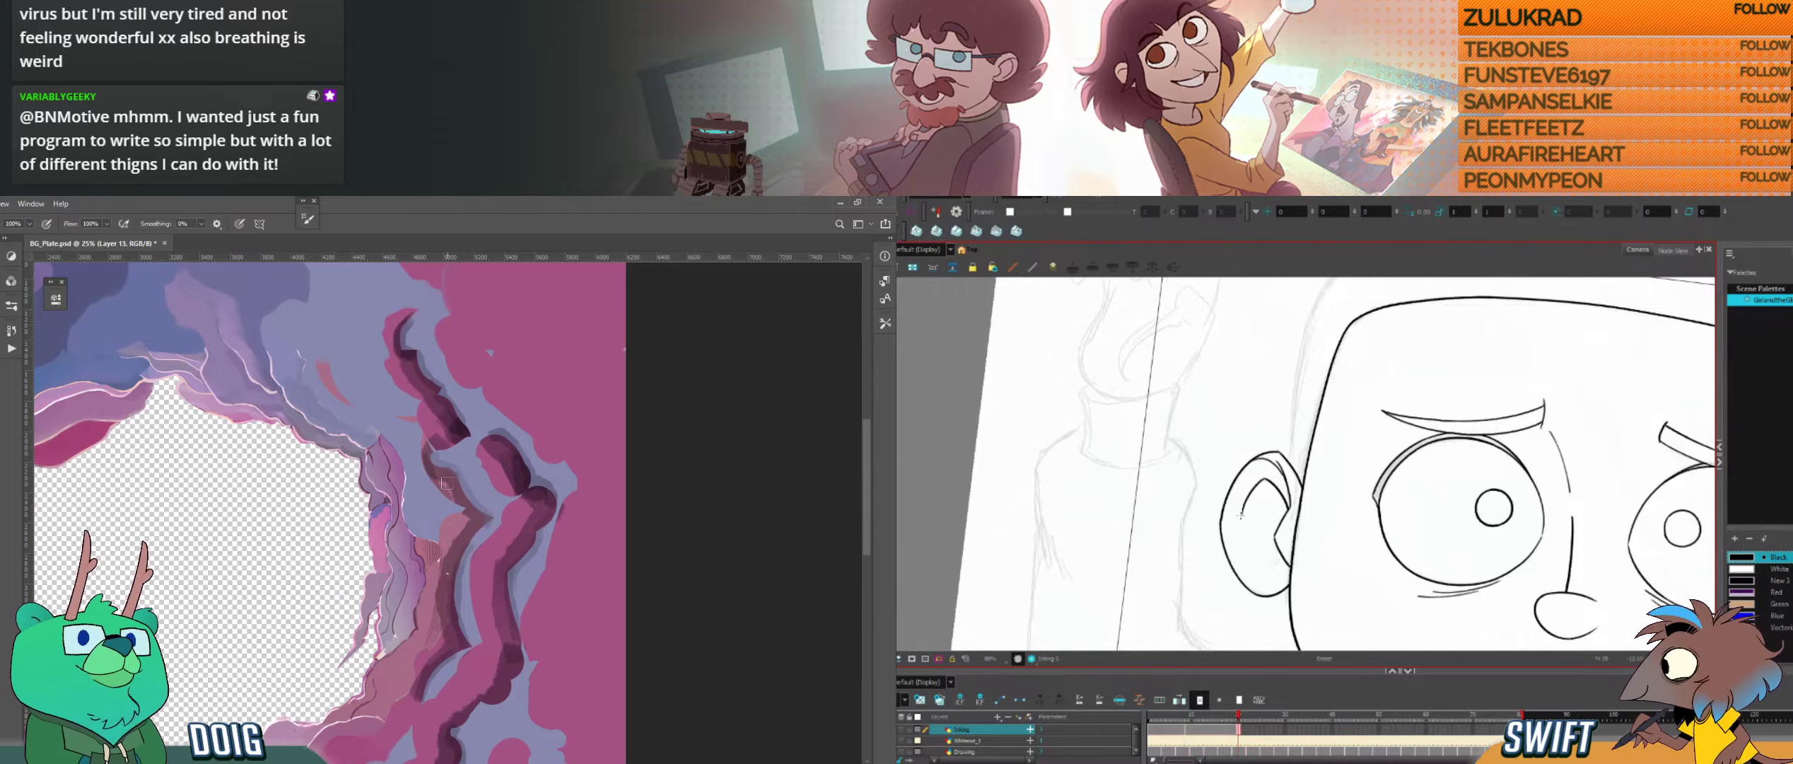
Step: Sample the colour of the rock strand and ink a short lower inner fold line inside the ear
drag(474, 532, 446, 465)
key(l)
key(alt+b)
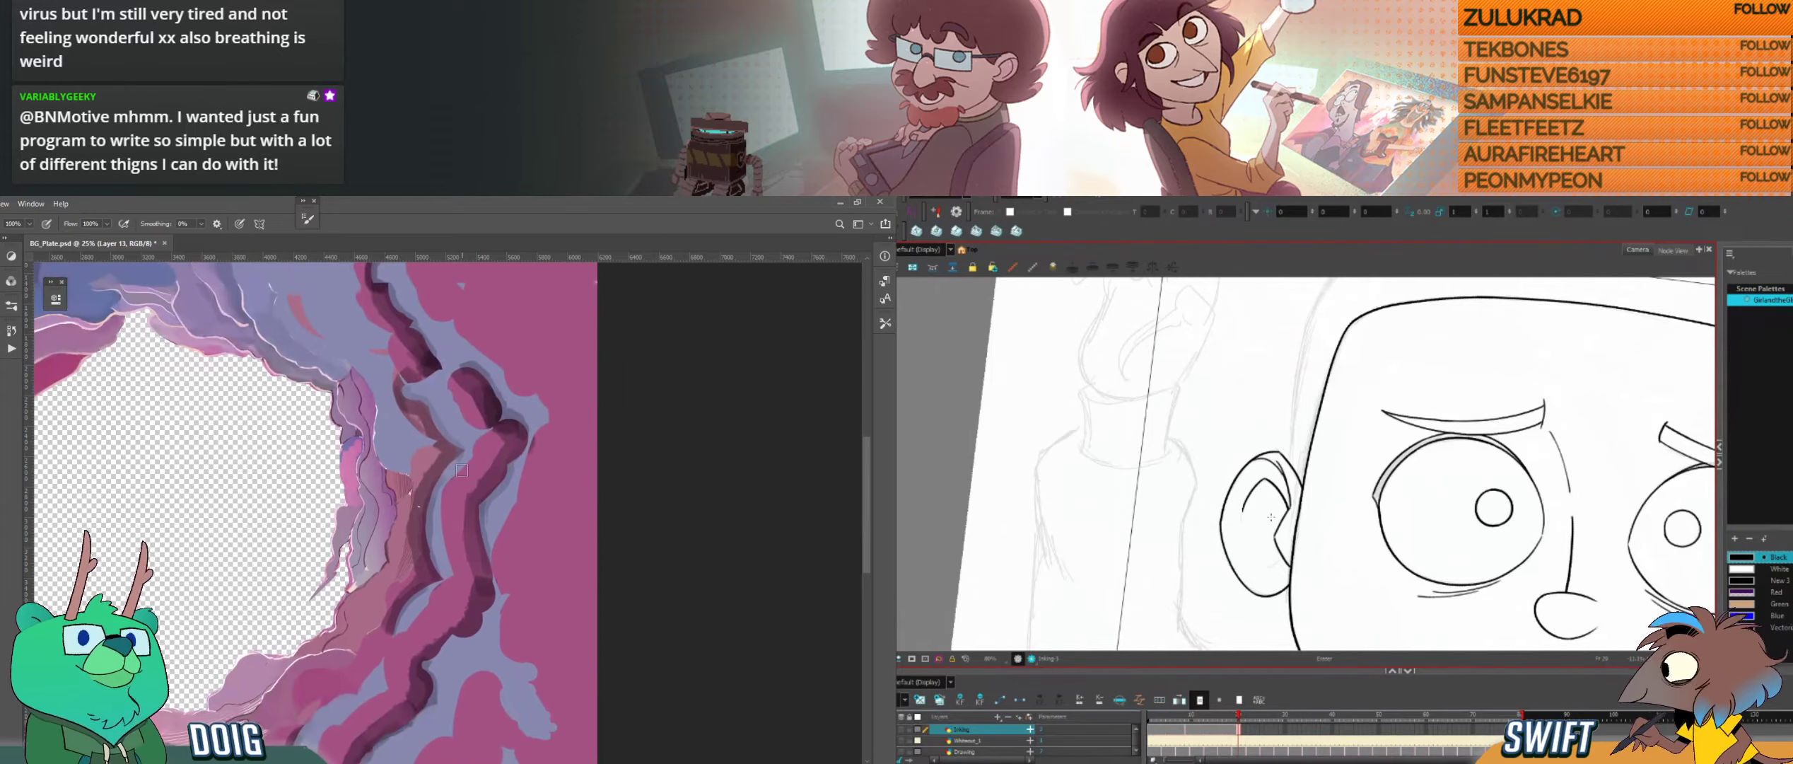
key(i)
click(443, 546)
key(b)
drag(1257, 568, 1284, 554)
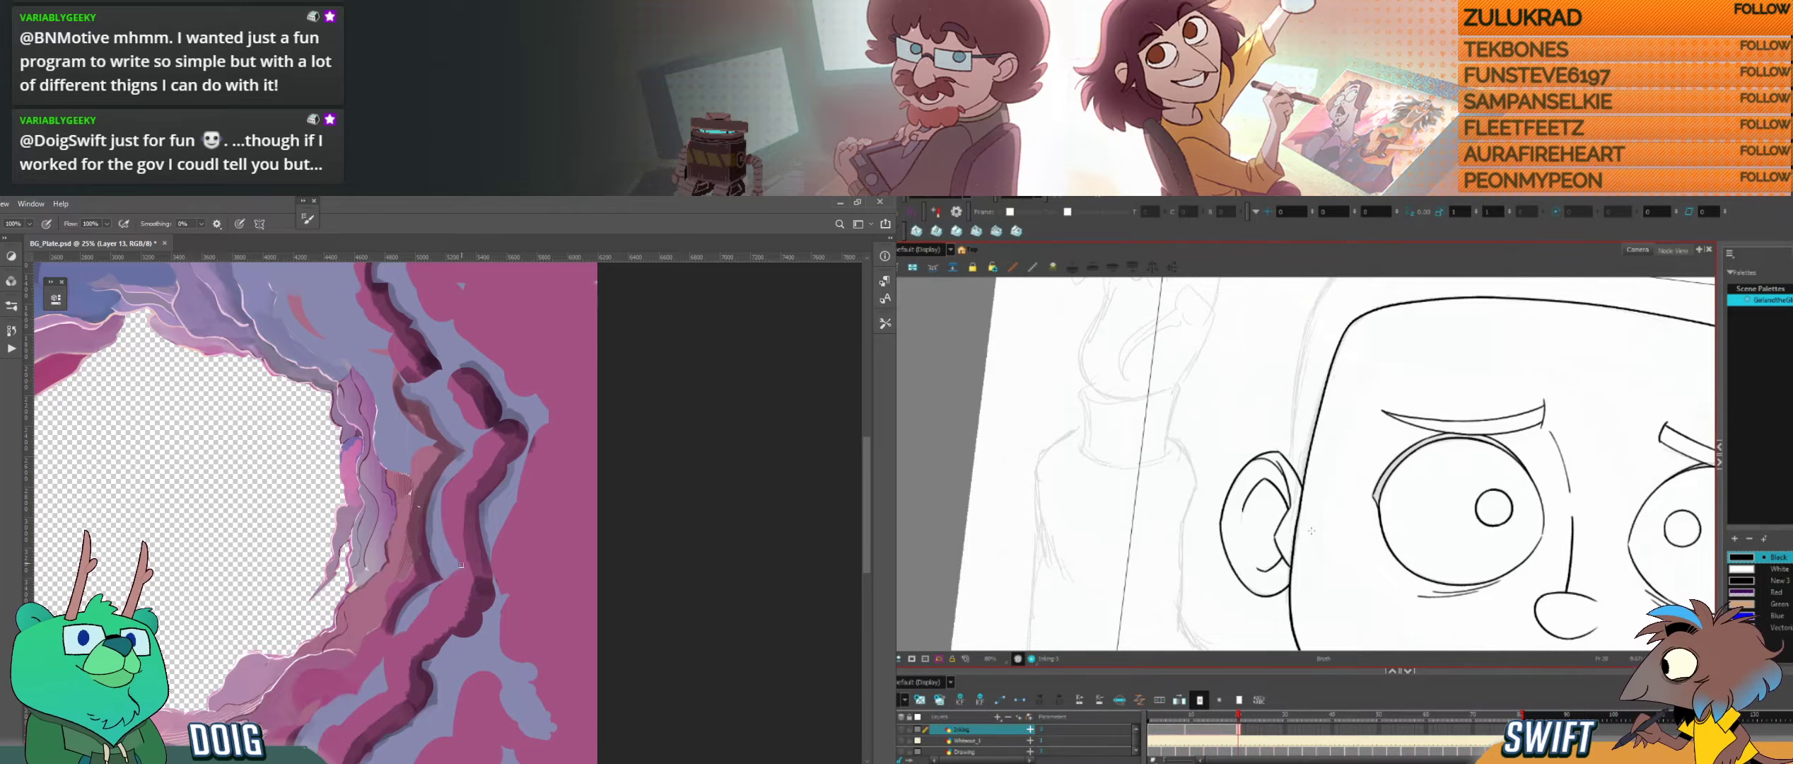
Step: Adjust the ear's lower outline strokes and compare them with the closed-eye drawing, dabbing shading onto the inner rock strand
mouse_move(405, 495)
mouse_down()
mouse_move(432, 496)
mouse_move(408, 481)
mouse_up()
click(1266, 578)
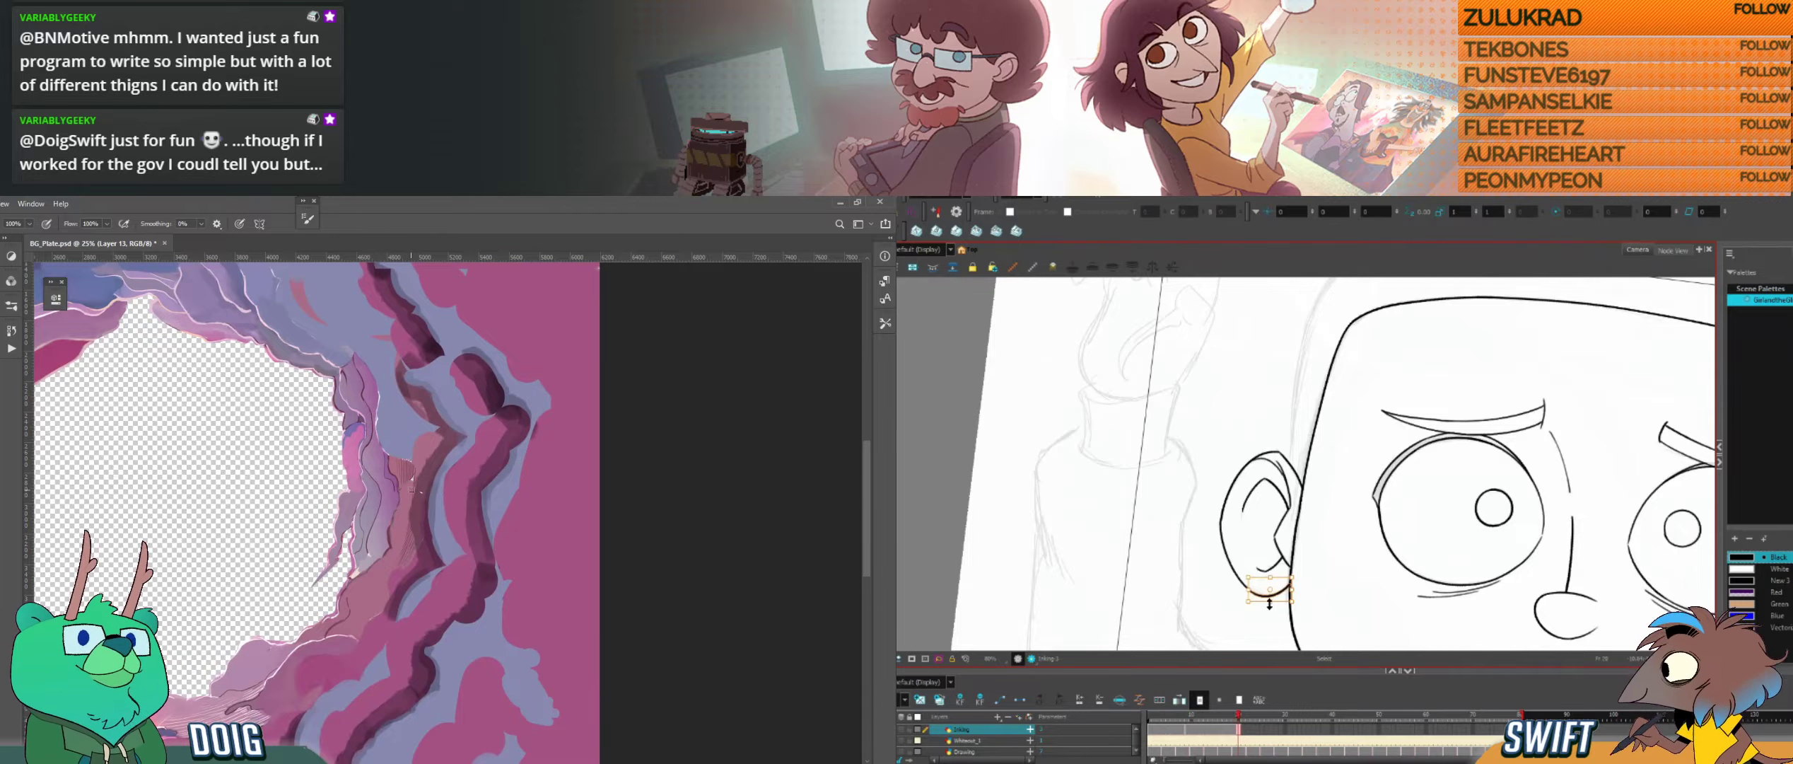
click(1248, 596)
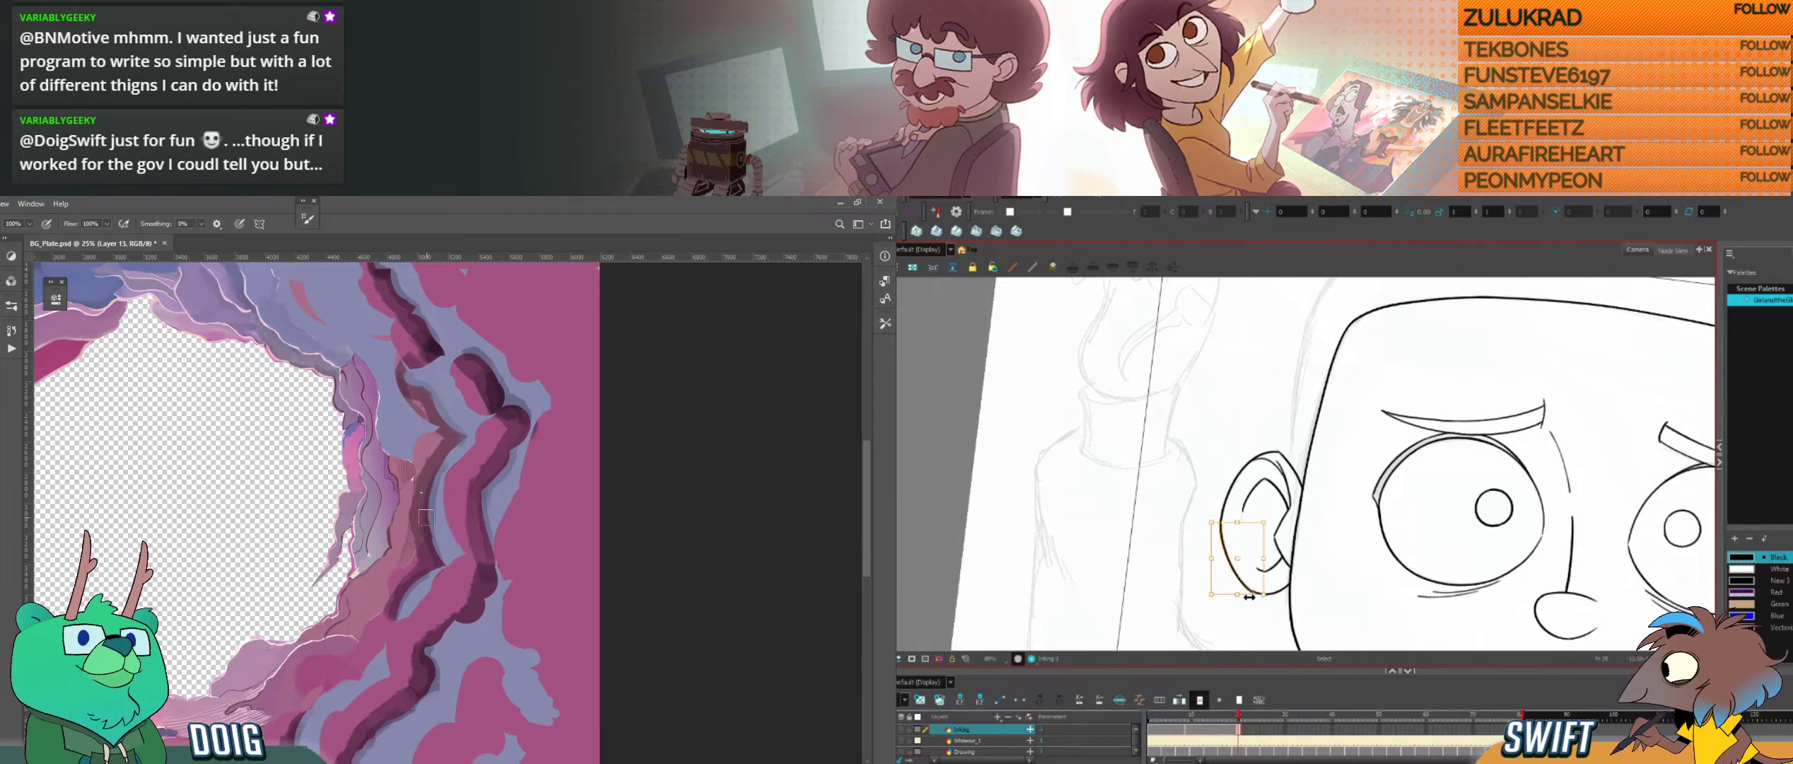
click(1239, 594)
click(1247, 587)
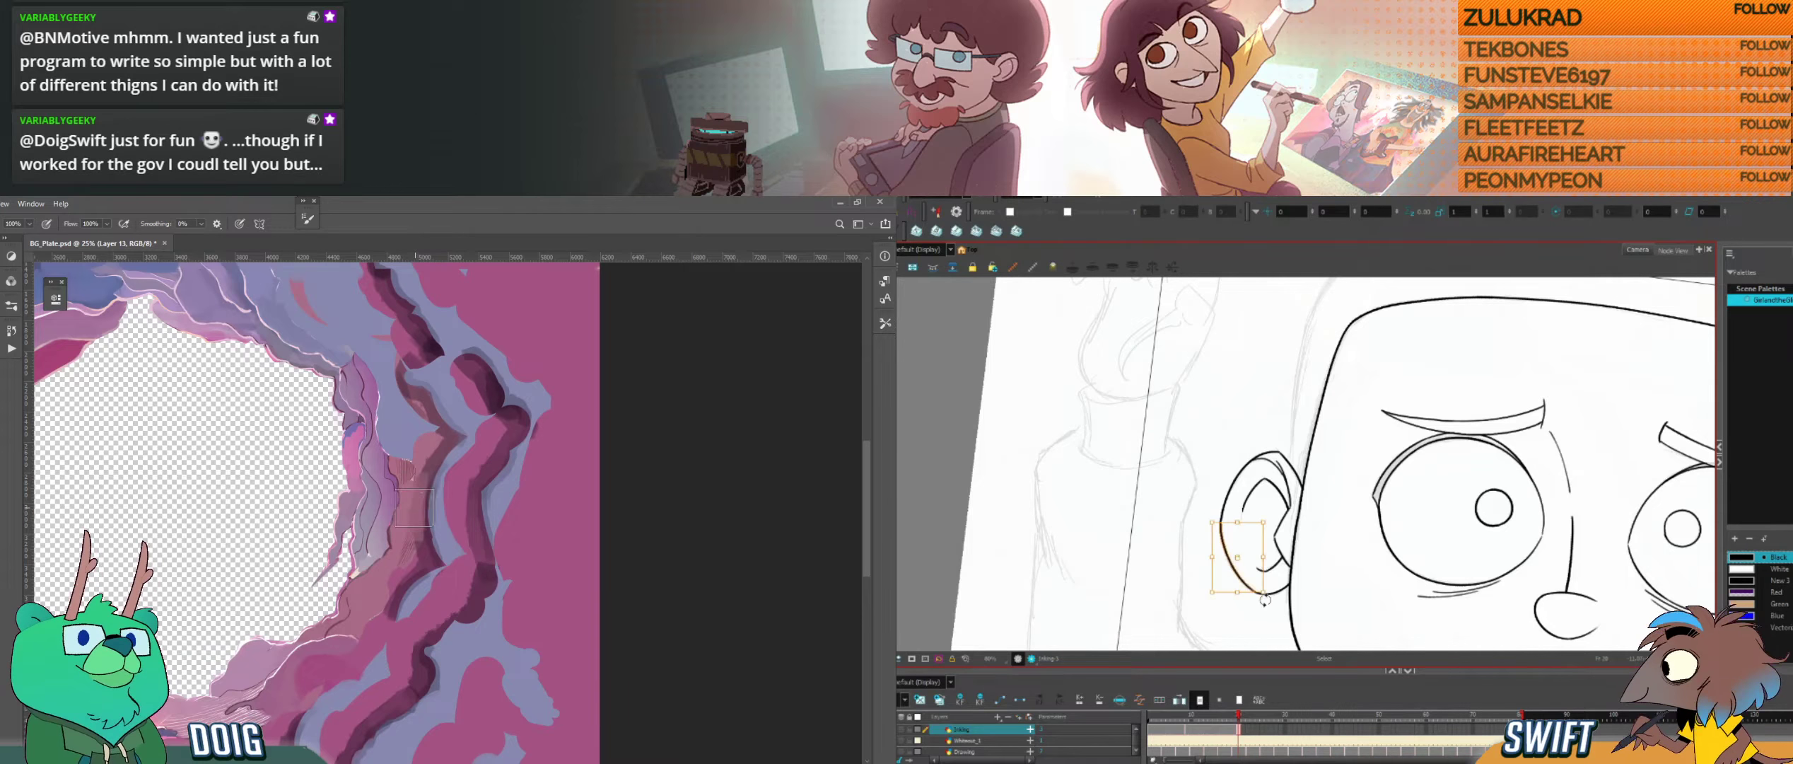
key(alt+b)
key(f)
key(g)
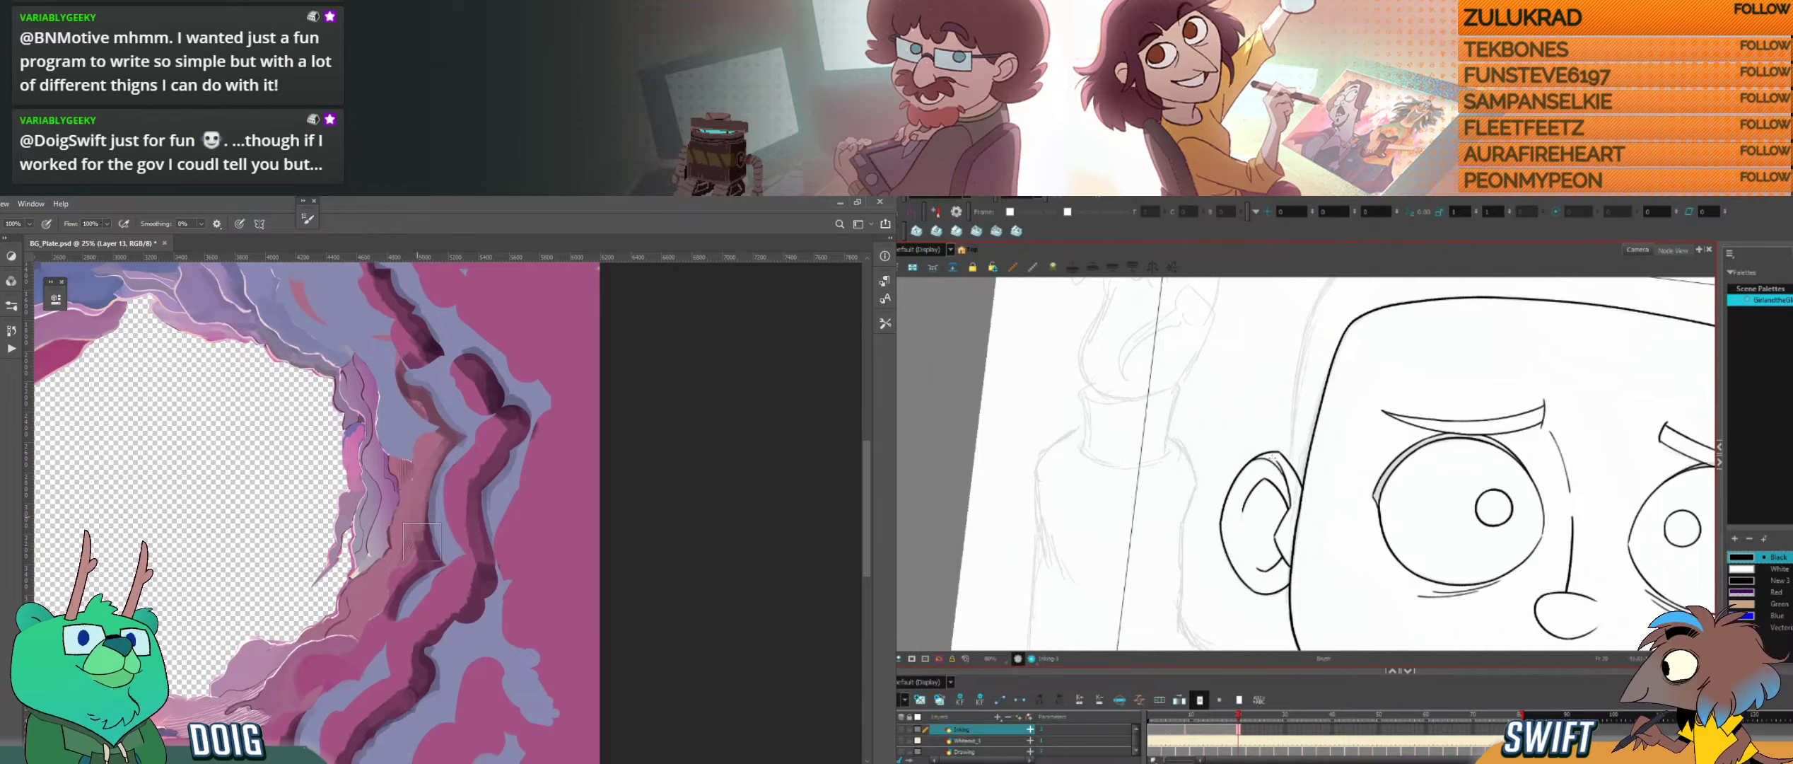
key(f)
key(g)
key(f)
key(g)
Step: Refine the bottom curve of the ear outline, sampling the lower rock colour and checking the ear against the neighbouring drawing
key(alt+s)
click(1255, 582)
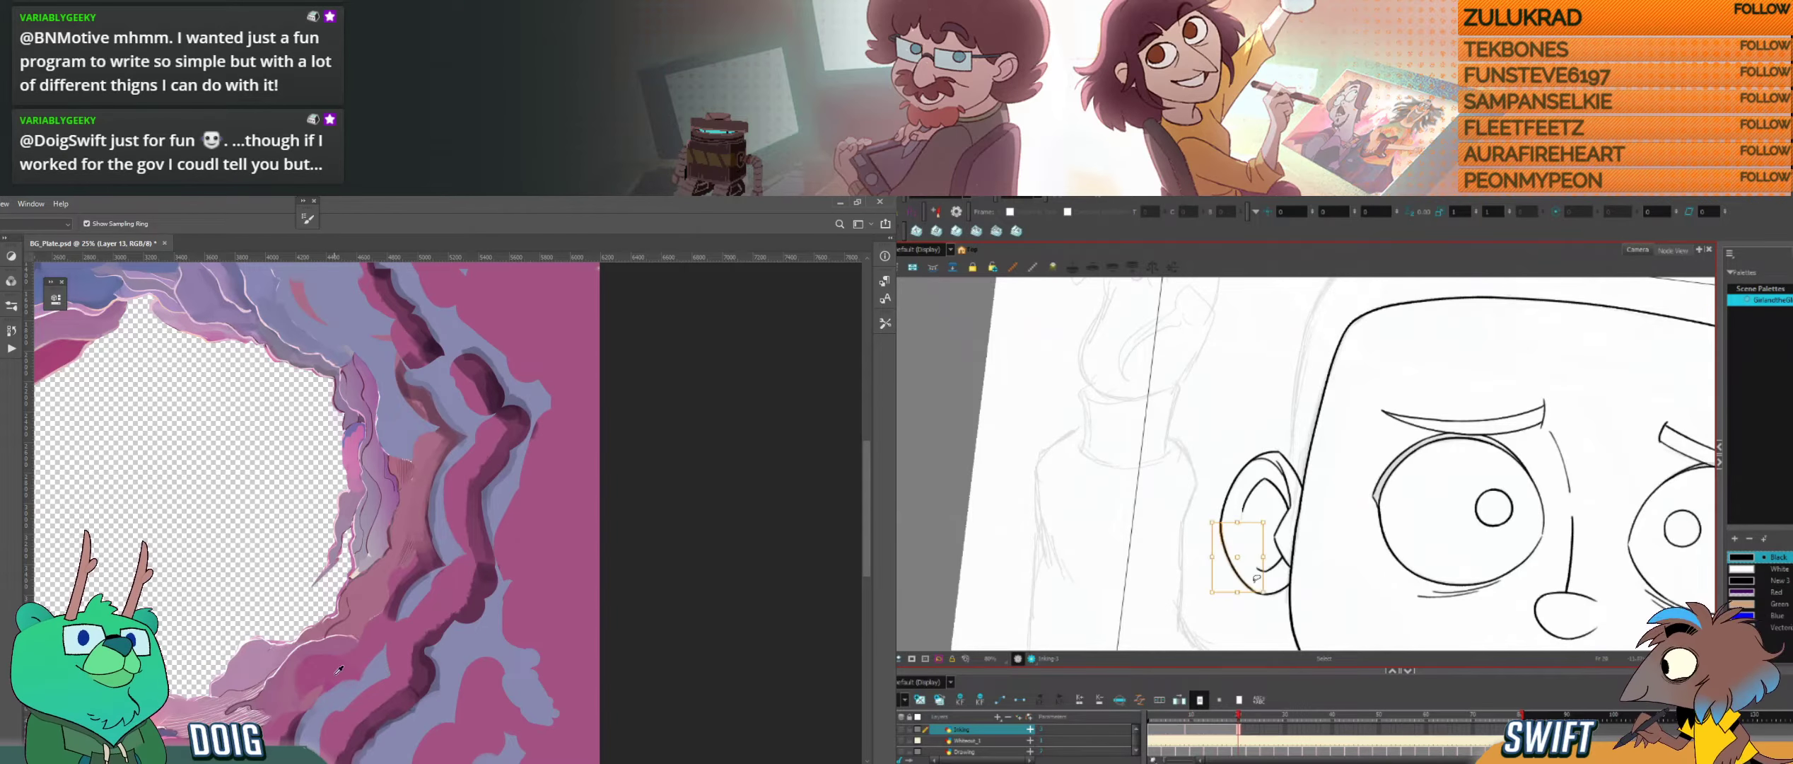
mouse_move(1262, 596)
mouse_down()
mouse_move(1283, 584)
mouse_move(1245, 569)
mouse_up()
alt+click(392, 565)
key(alt+b)
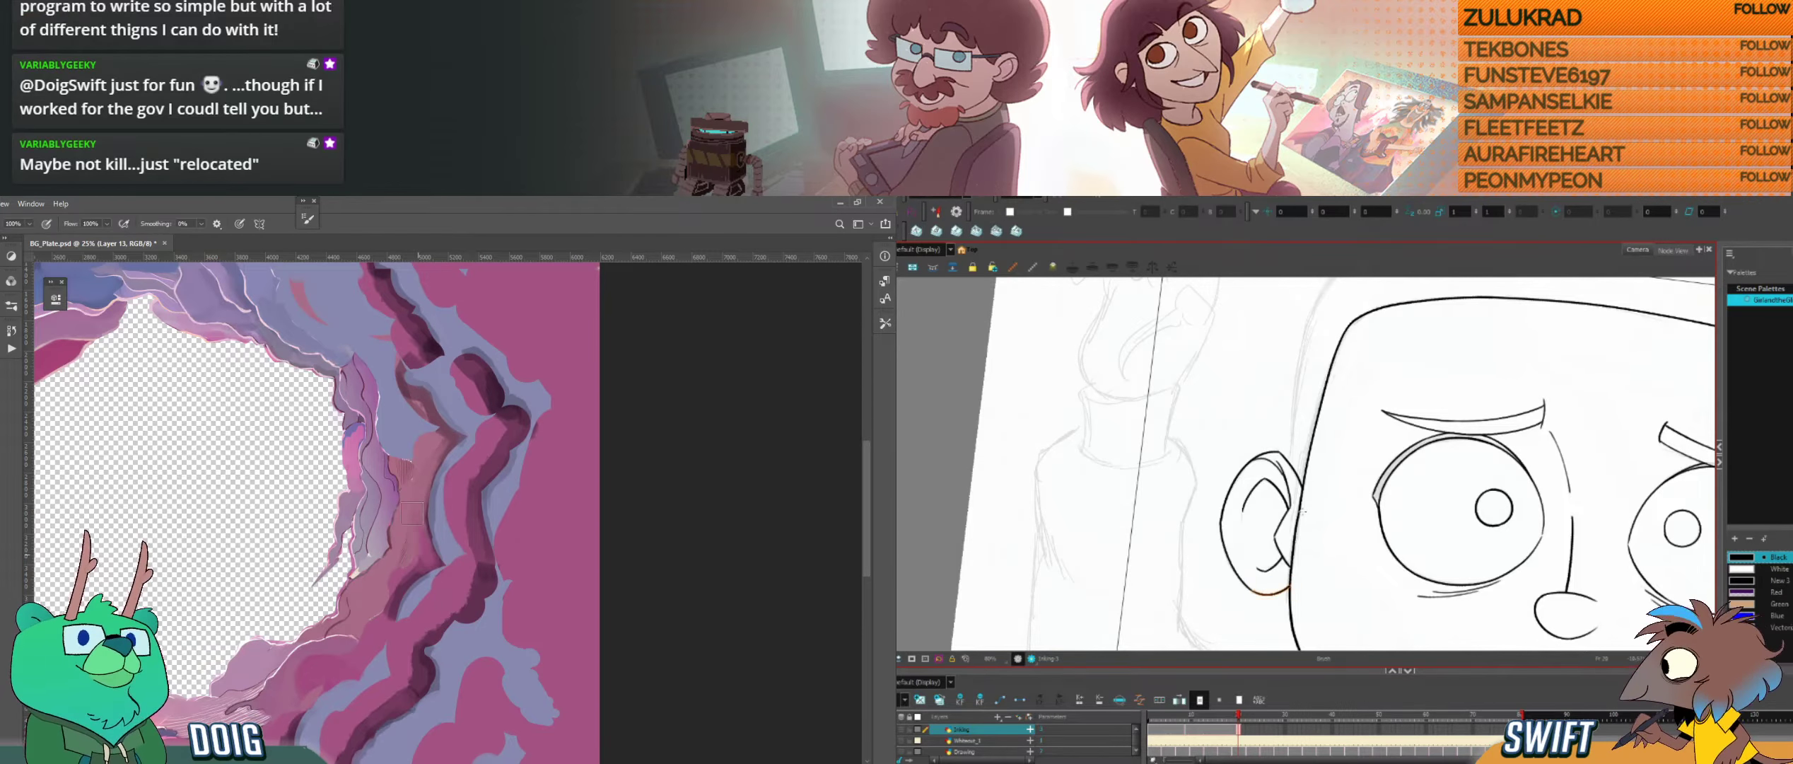
key(comma)
key(period)
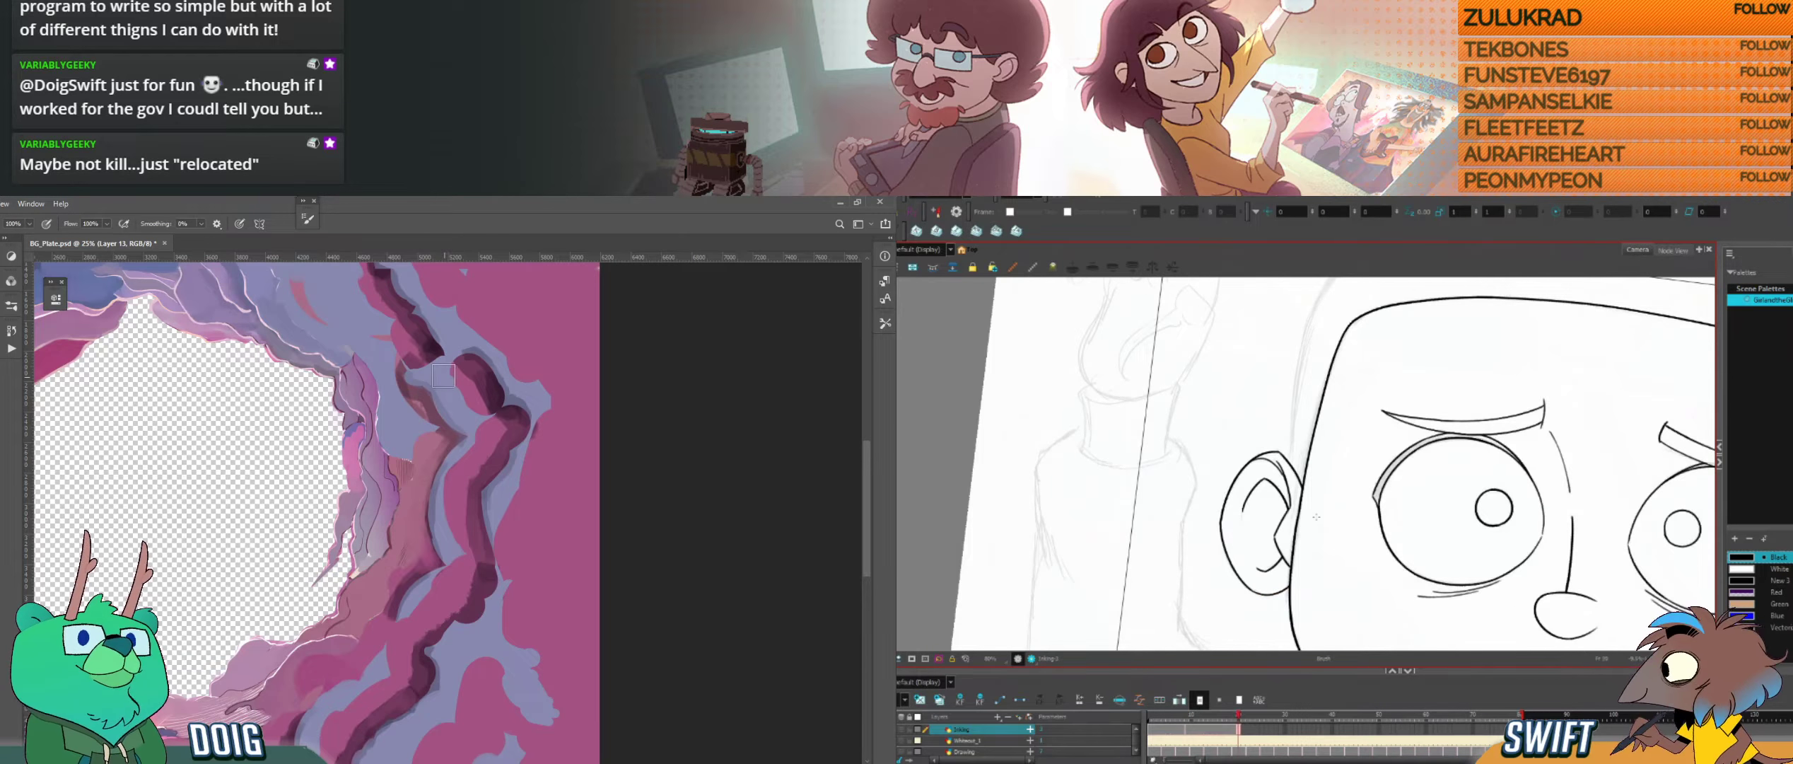
key(comma)
key(period)
key(comma)
key(period)
Step: Review the whole open-eyed face with both ears against the closed-eye drawing, and view the rock above the cave hole
key(space)
mouse_move(1518, 503)
mouse_down()
mouse_move(1420, 516)
mouse_move(1453, 493)
mouse_move(1418, 454)
mouse_up()
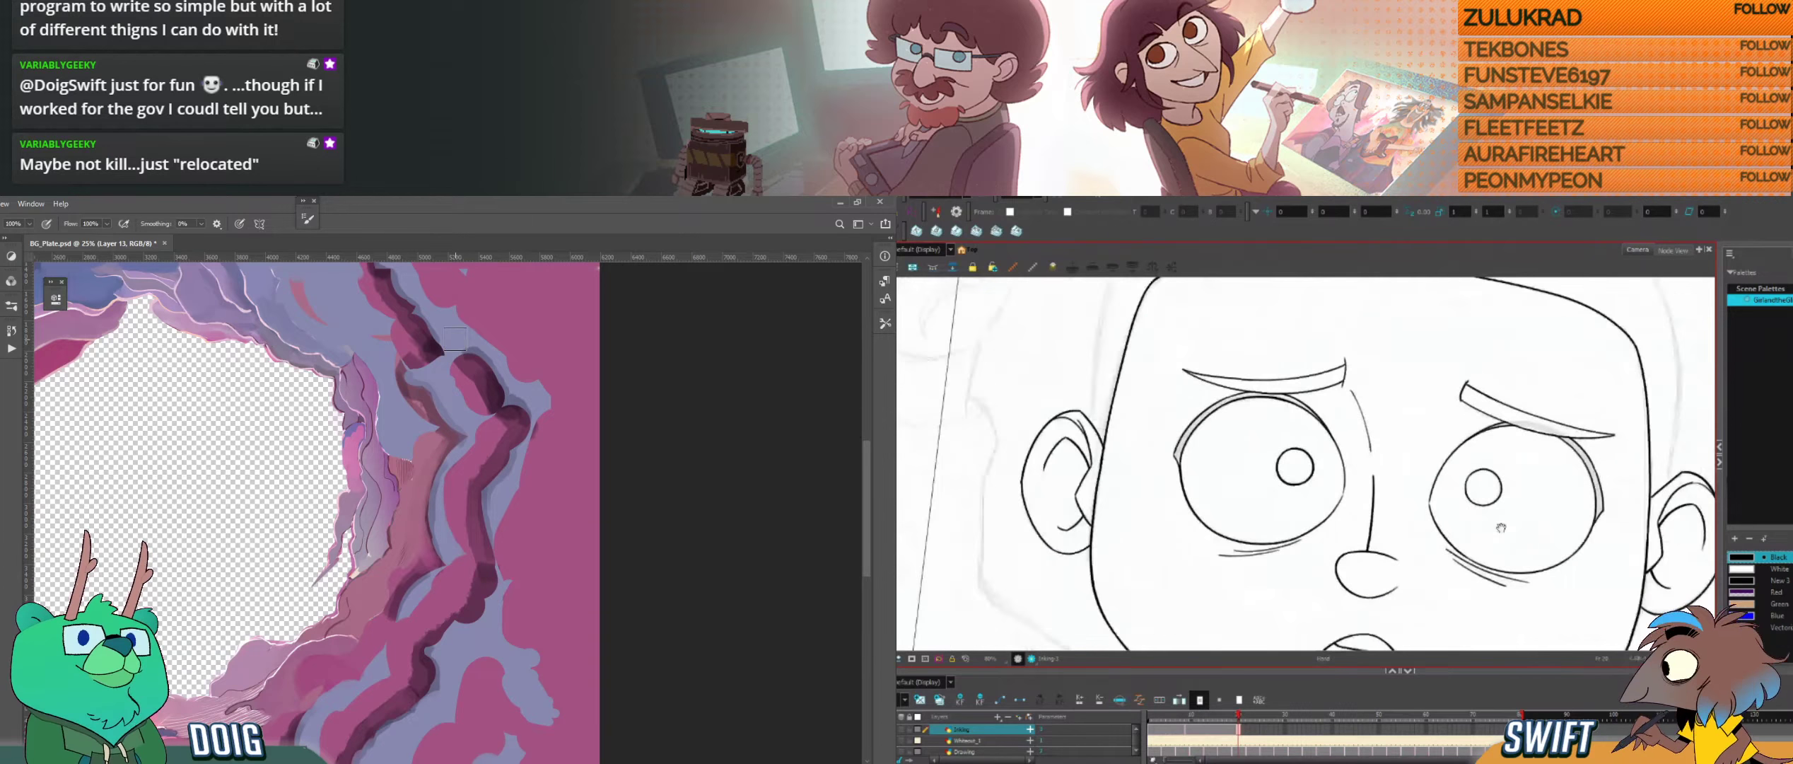
drag(1501, 527, 1485, 497)
scroll(1486, 510, down, 1)
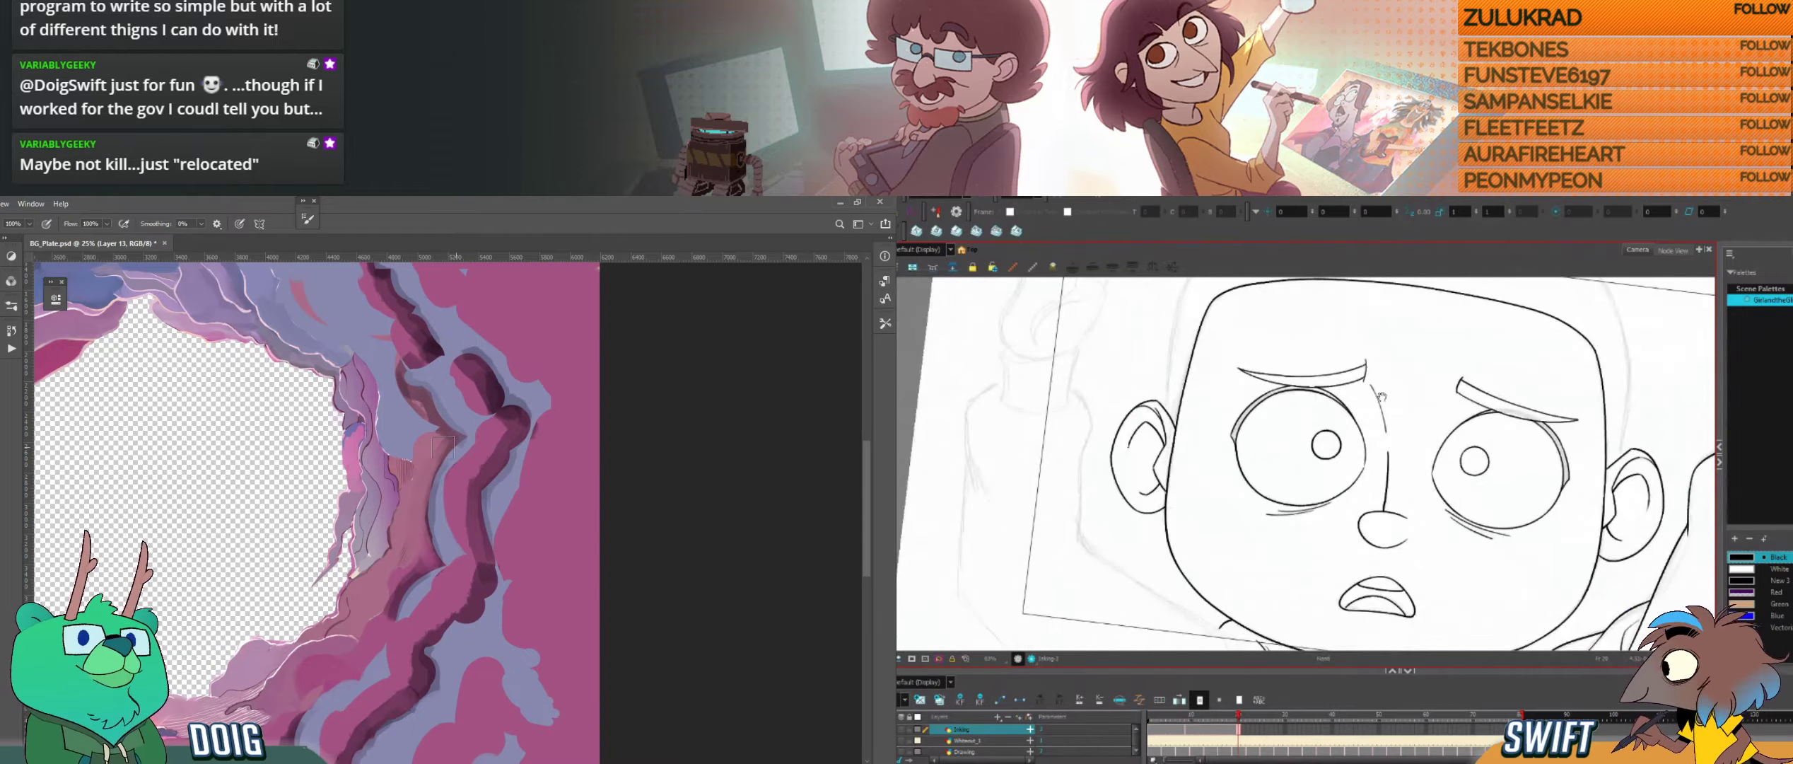
drag(1382, 398, 1268, 398)
key(comma)
drag(350, 283, 469, 476)
key(period)
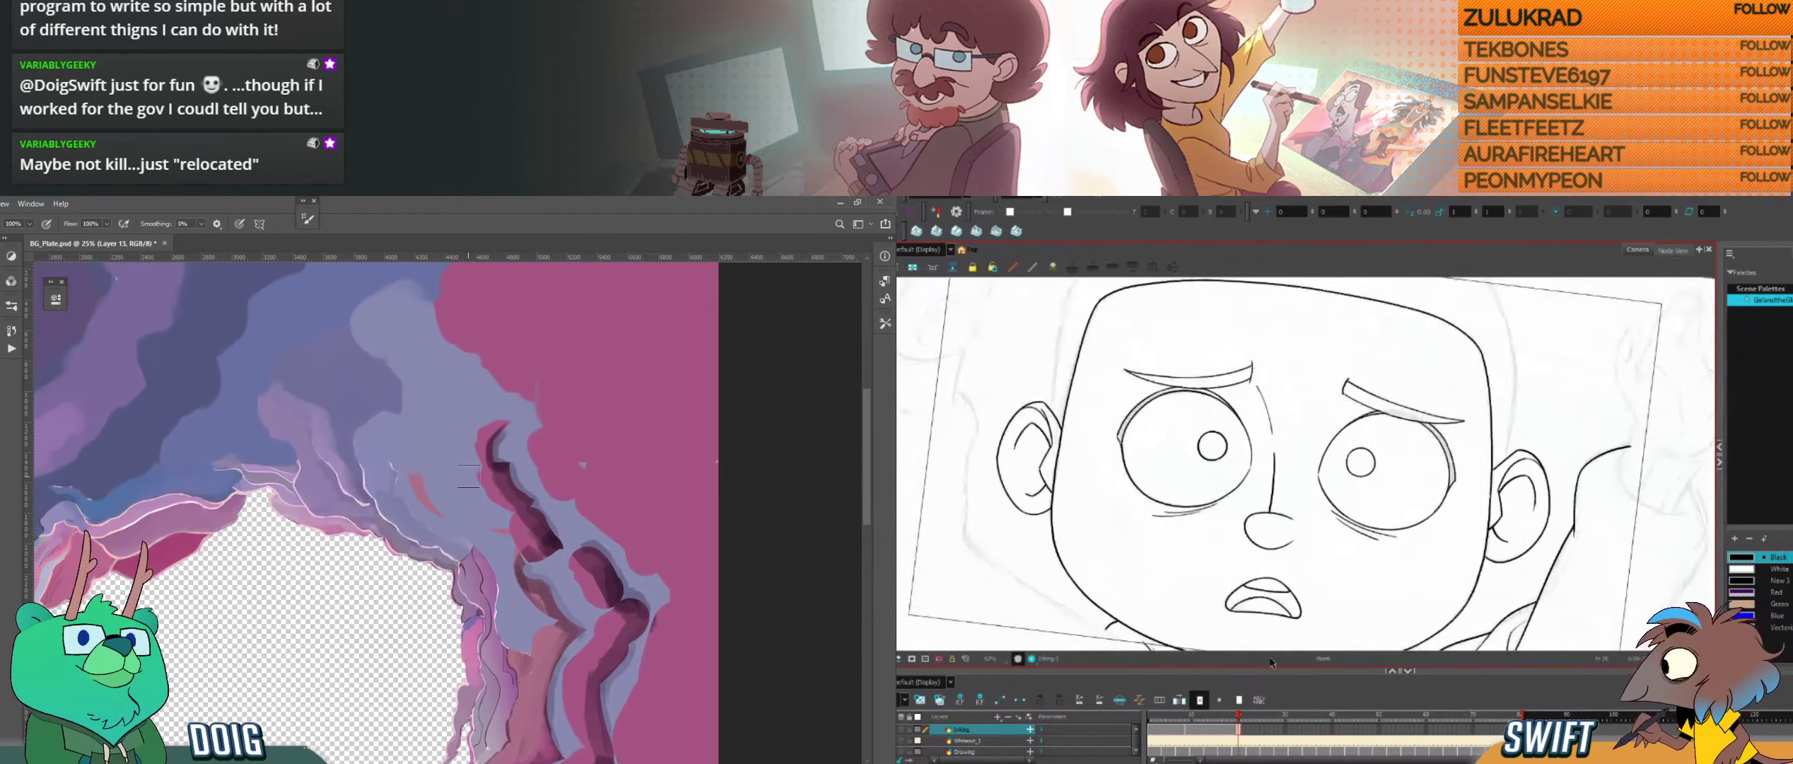
Step: Sample a rock colour and brush soft shading onto the purple rock above the cave hole
key(i)
key(b)
drag(390, 386, 405, 488)
Step: Go to the next uninked rough drawing in the Harmony timeline and rotate the canvas for inking
drag(1241, 729, 1251, 729)
click(1254, 714)
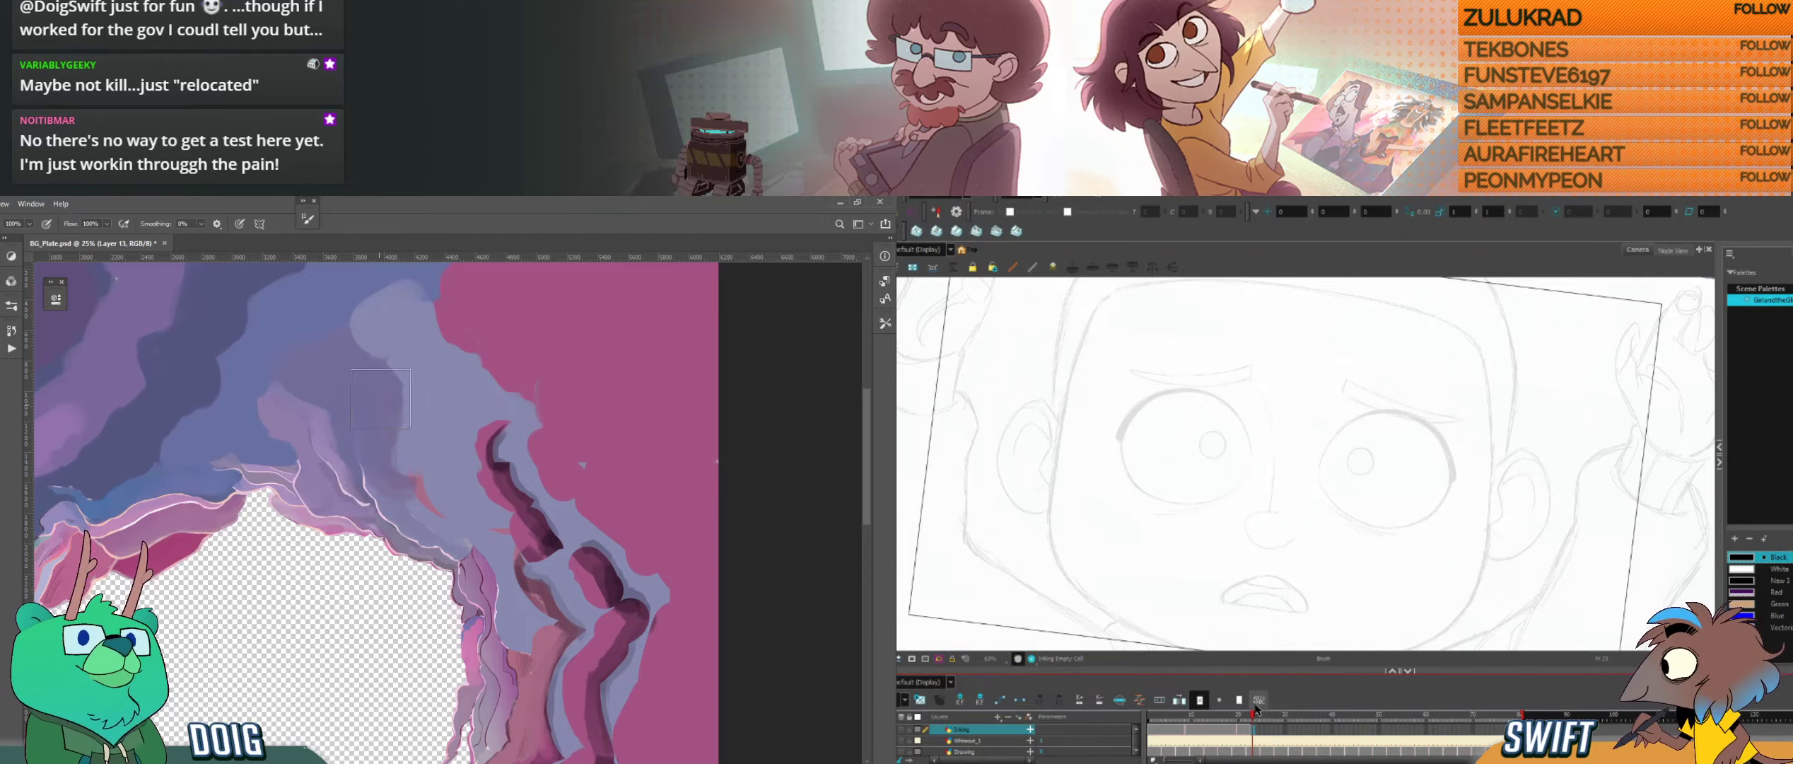
key(ctrl+minus)
drag(348, 620, 414, 449)
key(ctrl+alt)
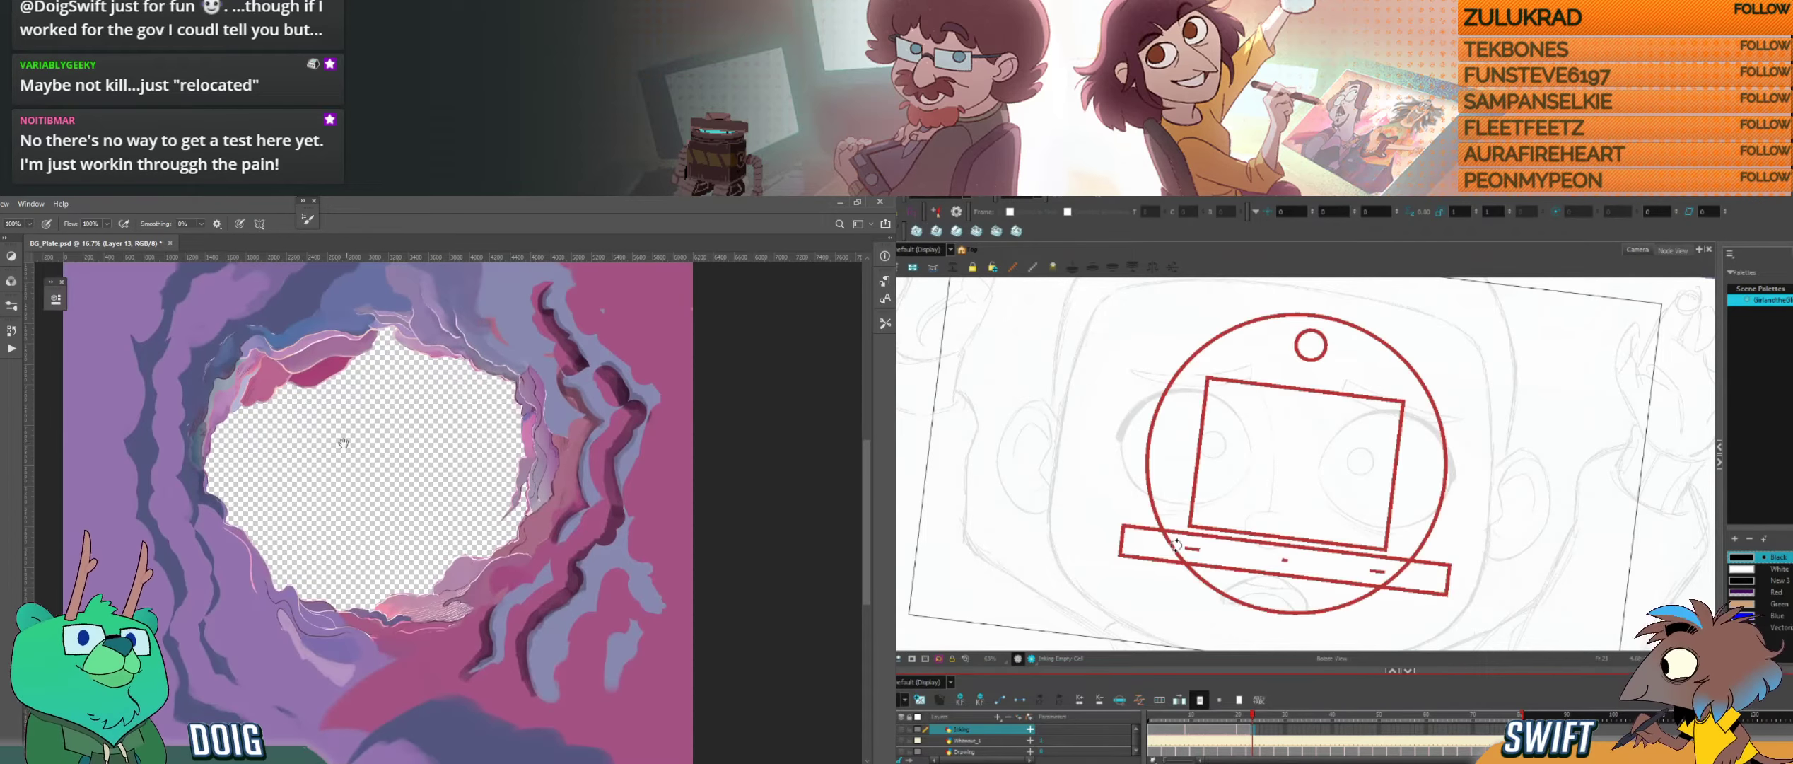
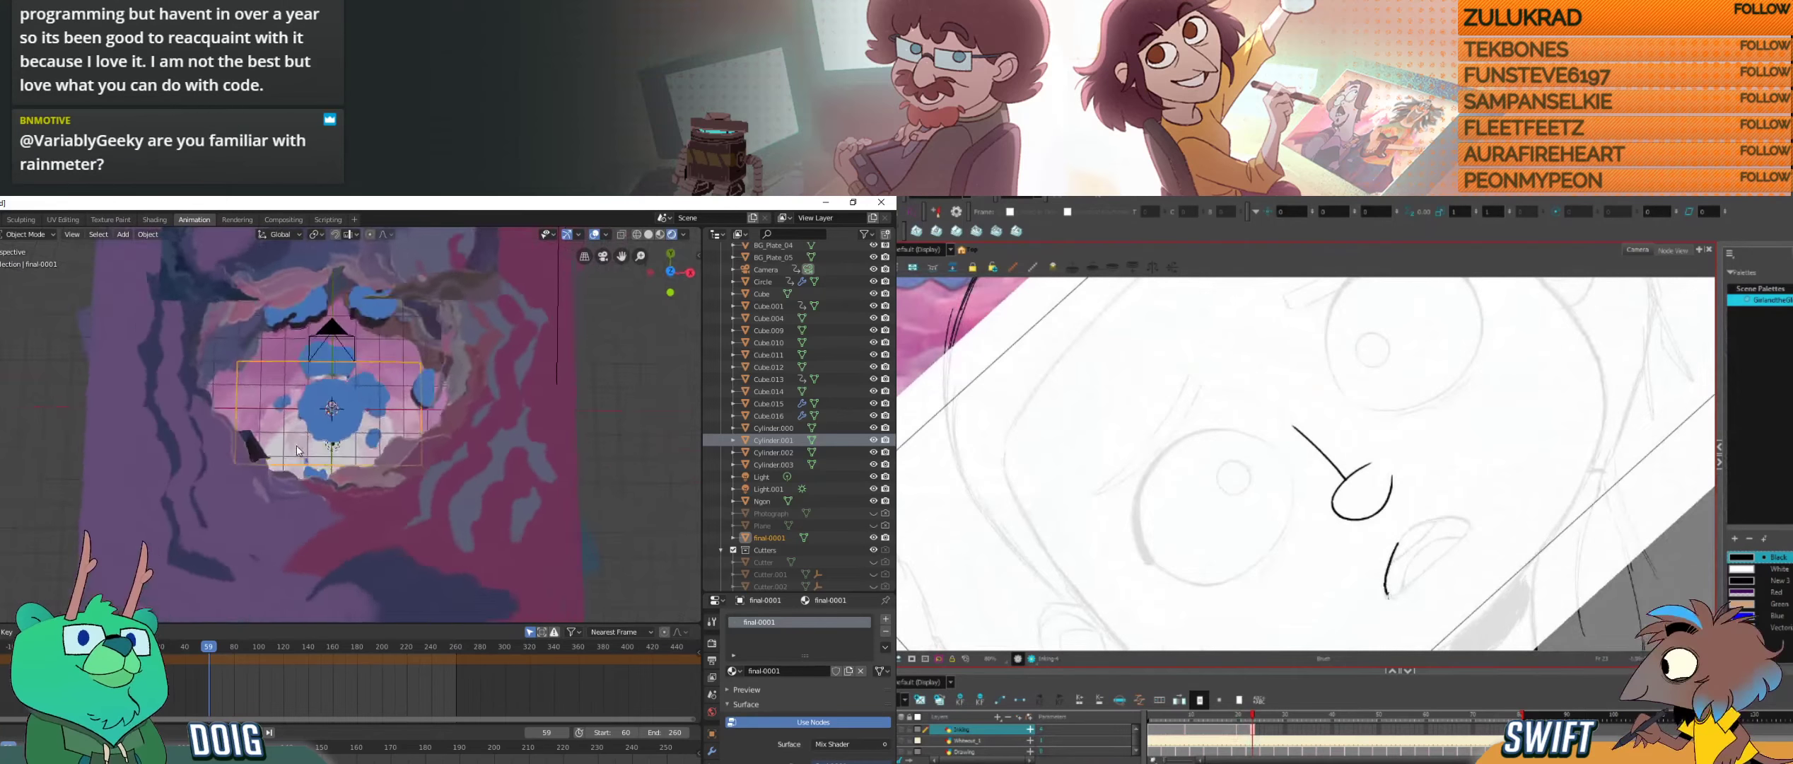
Step: Select the large purple rock plate in the Blender scene and view its material settings, roughing in a mouth curve in Harmony
scroll(317, 429, up, 1)
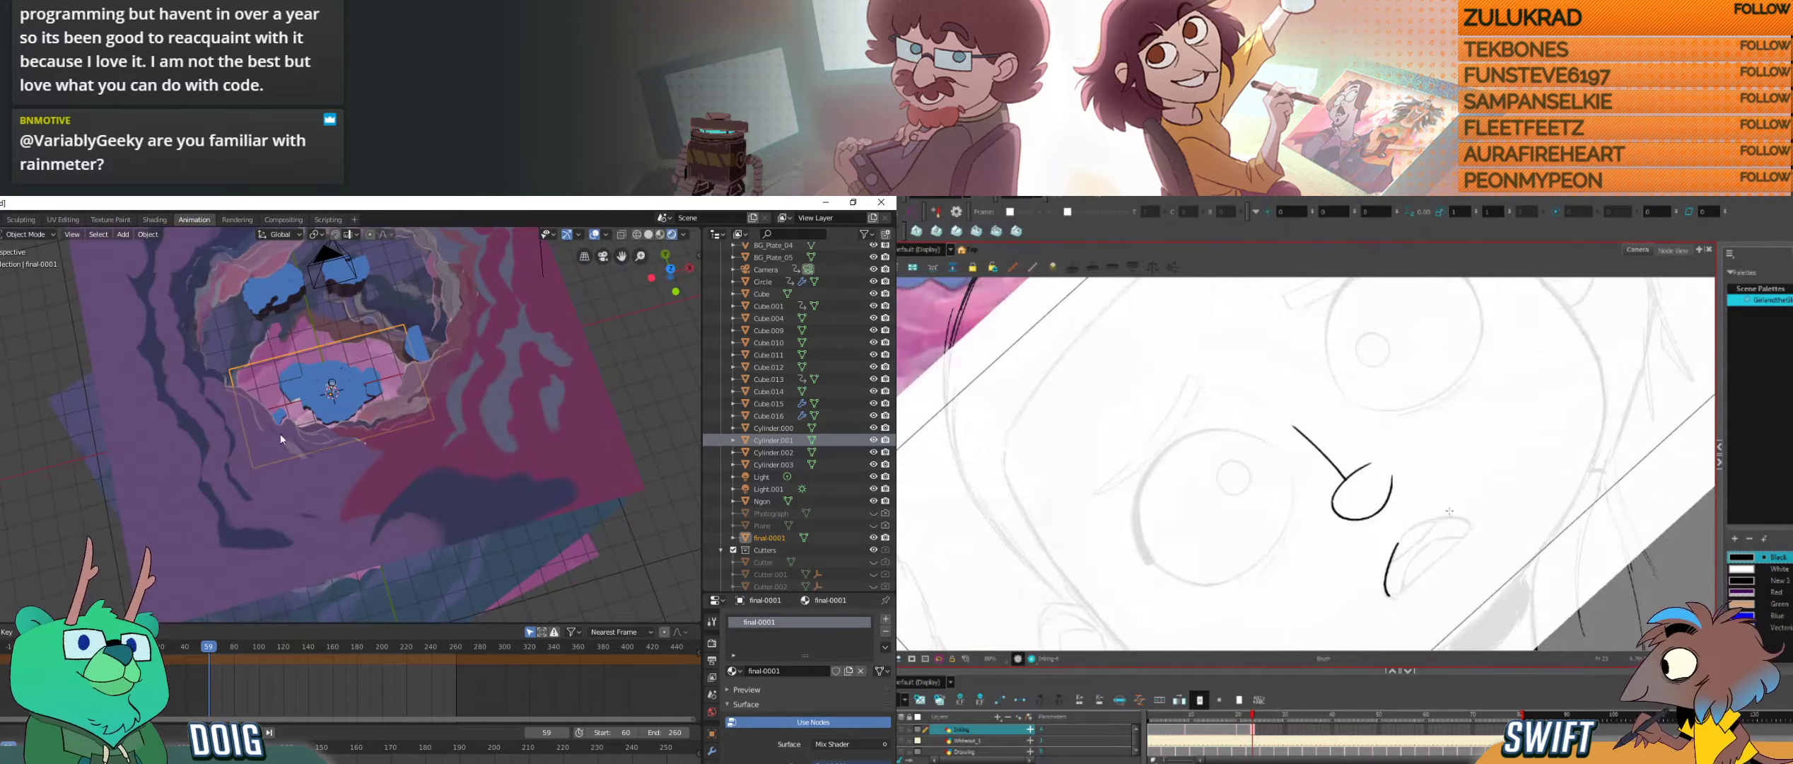
click(199, 531)
drag(1404, 591, 1432, 567)
scroll(799, 616, down, 1)
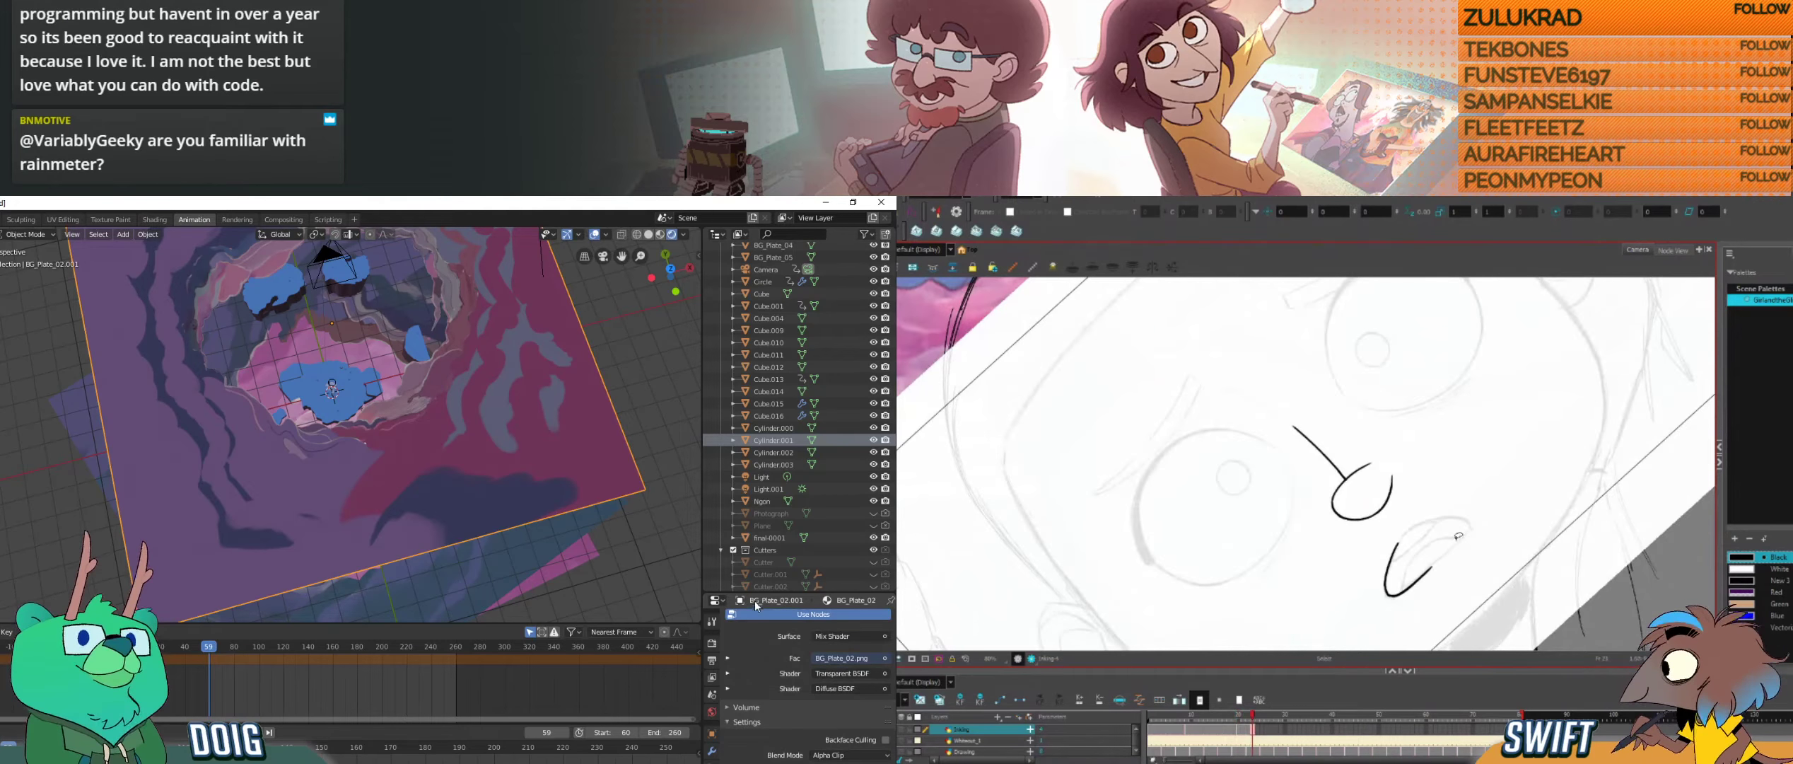
Step: Undo the mouth strokes and re-ink the mouth's lower and side edges in Harmony, switching to the pixel-art bear in Aseprite
key(ctrl+z)
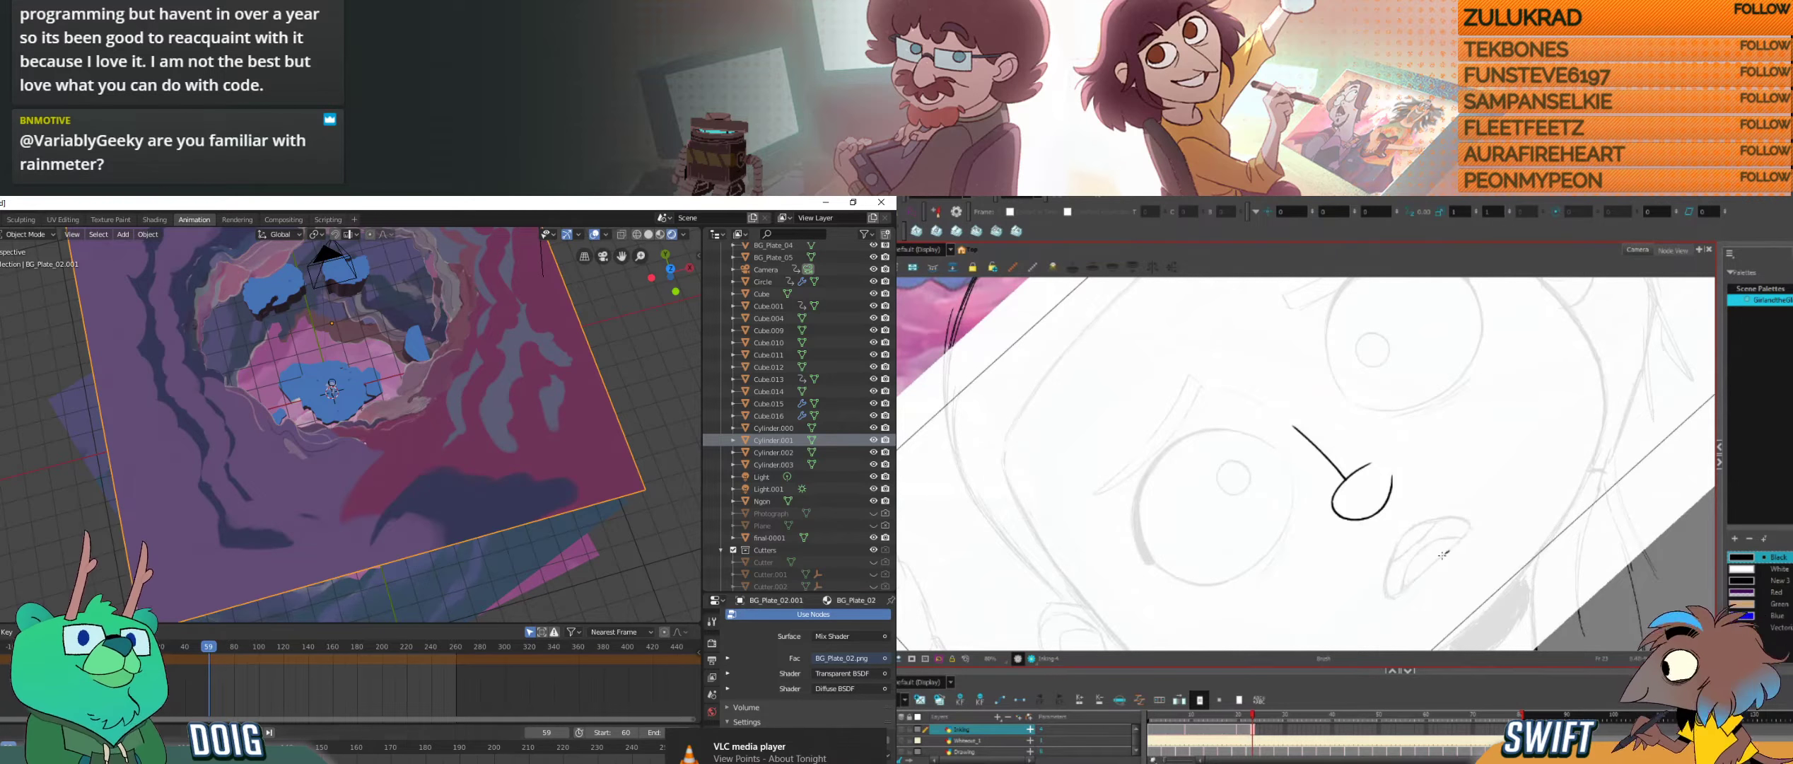
drag(1449, 551, 1391, 598)
key(alt+Tab)
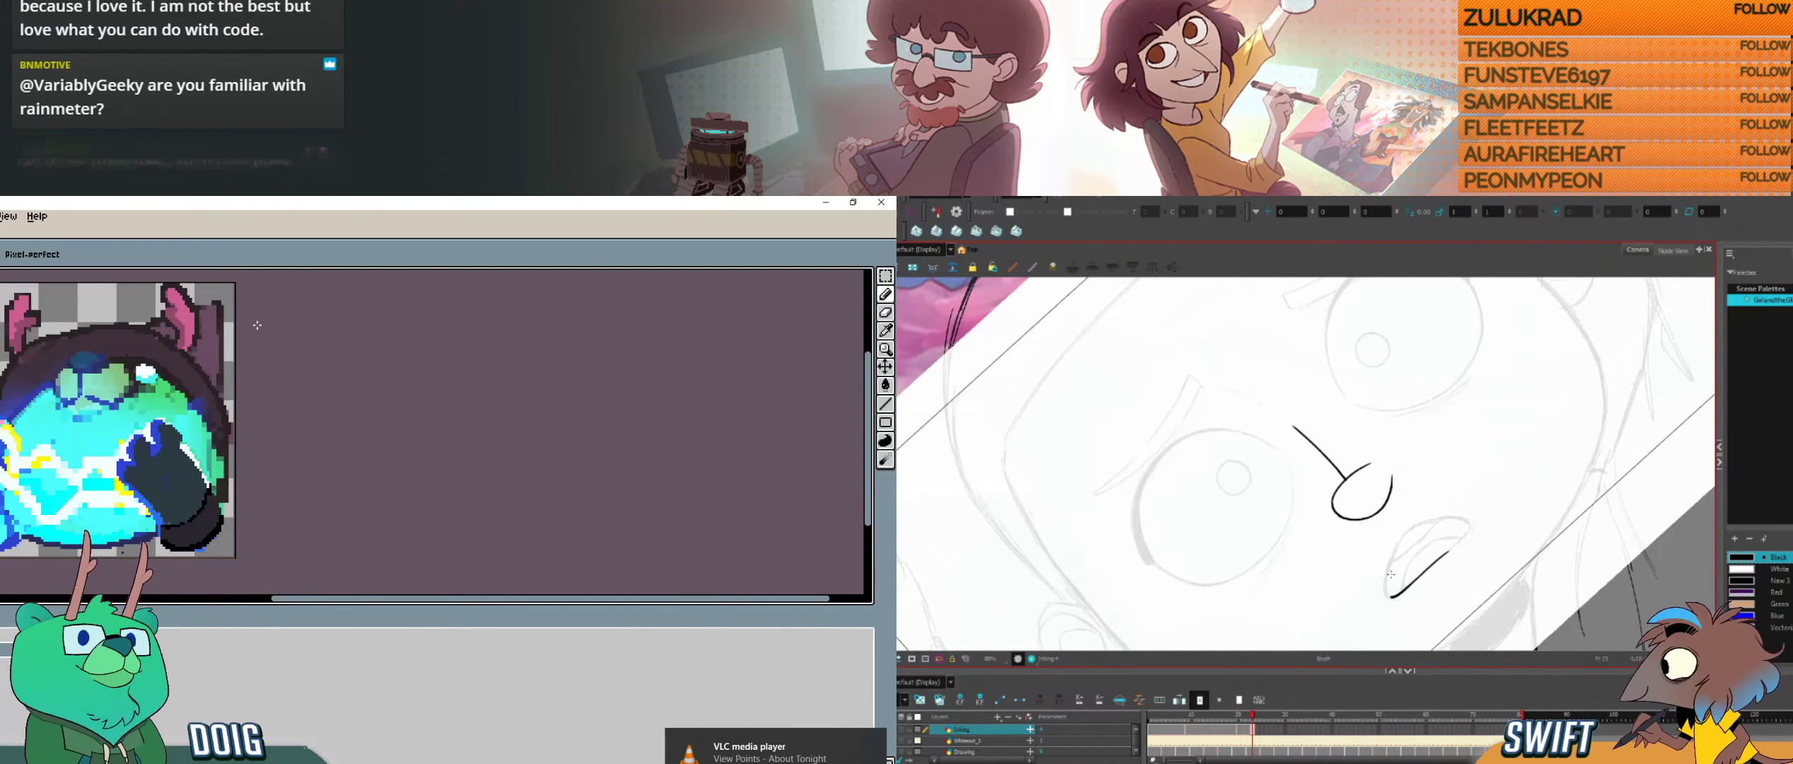
drag(1409, 529, 1392, 597)
drag(265, 330, 718, 343)
Step: Close the mouth outline against the neighbouring drawing in Harmony, and fill the bear's dark arm with a dark blue colour in Aseprite
key(ctrl+alt)
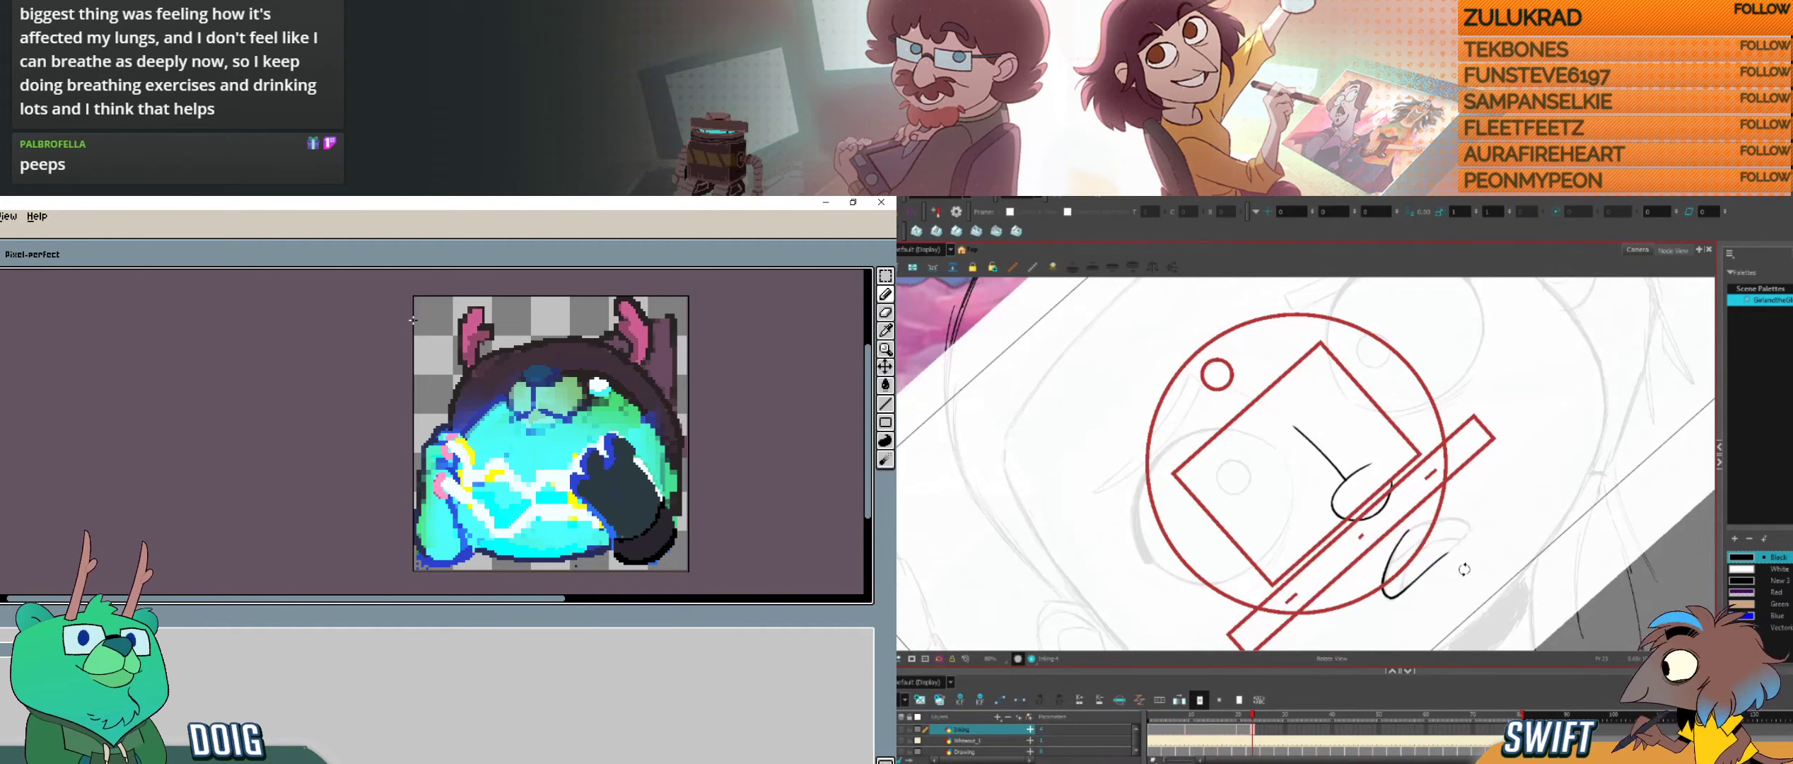
mouse_move(1460, 564)
mouse_down()
mouse_move(1404, 613)
mouse_move(1404, 568)
mouse_move(1416, 590)
mouse_move(1344, 615)
mouse_move(1272, 576)
mouse_move(1353, 587)
mouse_move(1315, 595)
mouse_up()
drag(1328, 594, 1348, 570)
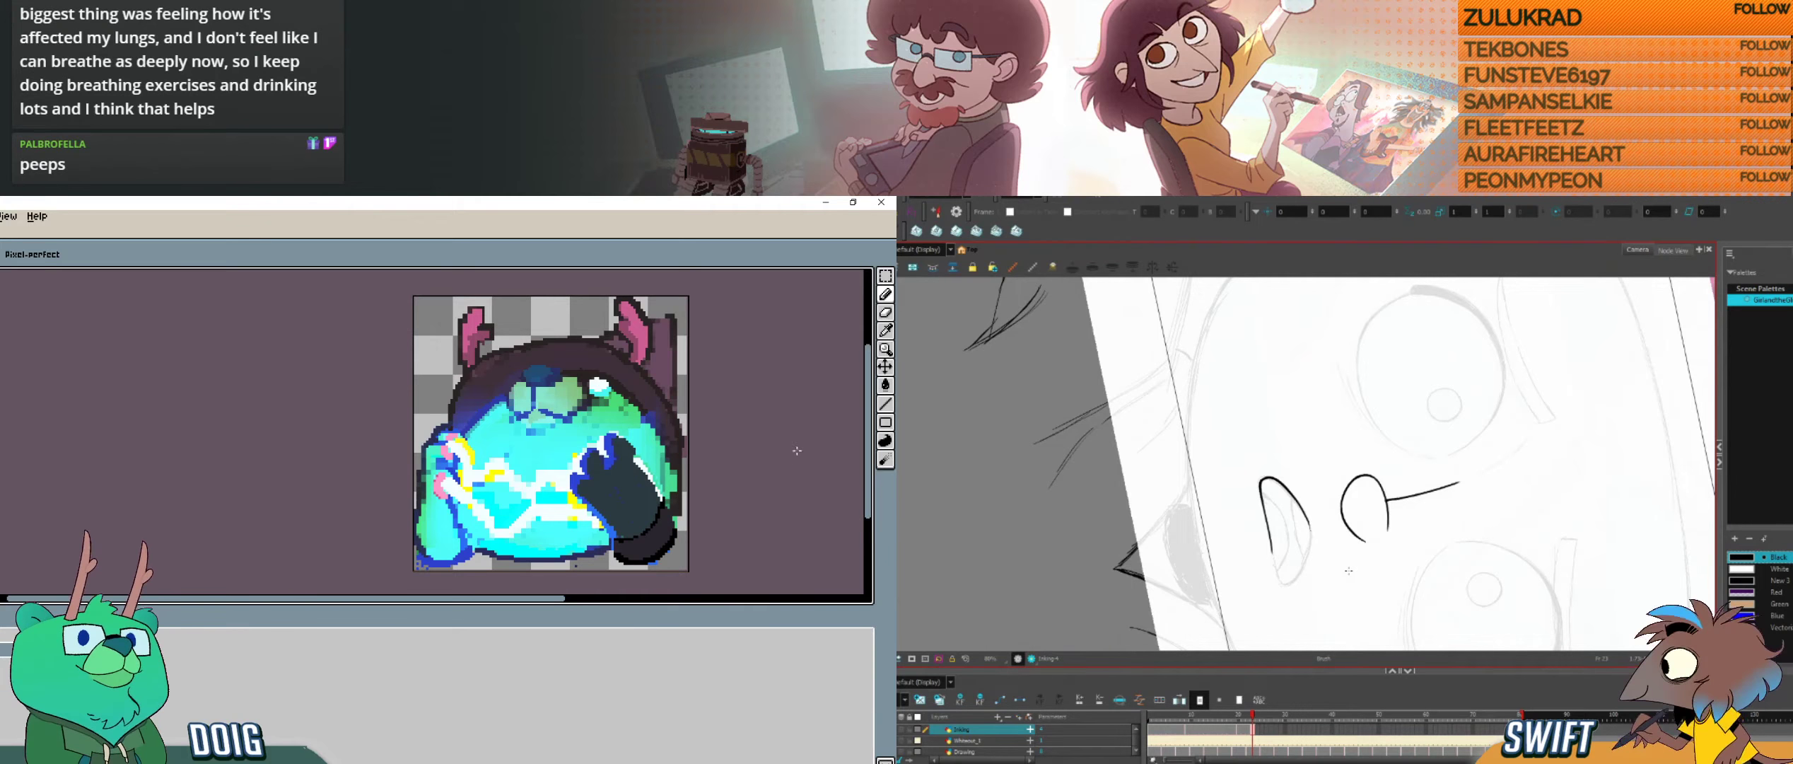
click(884, 333)
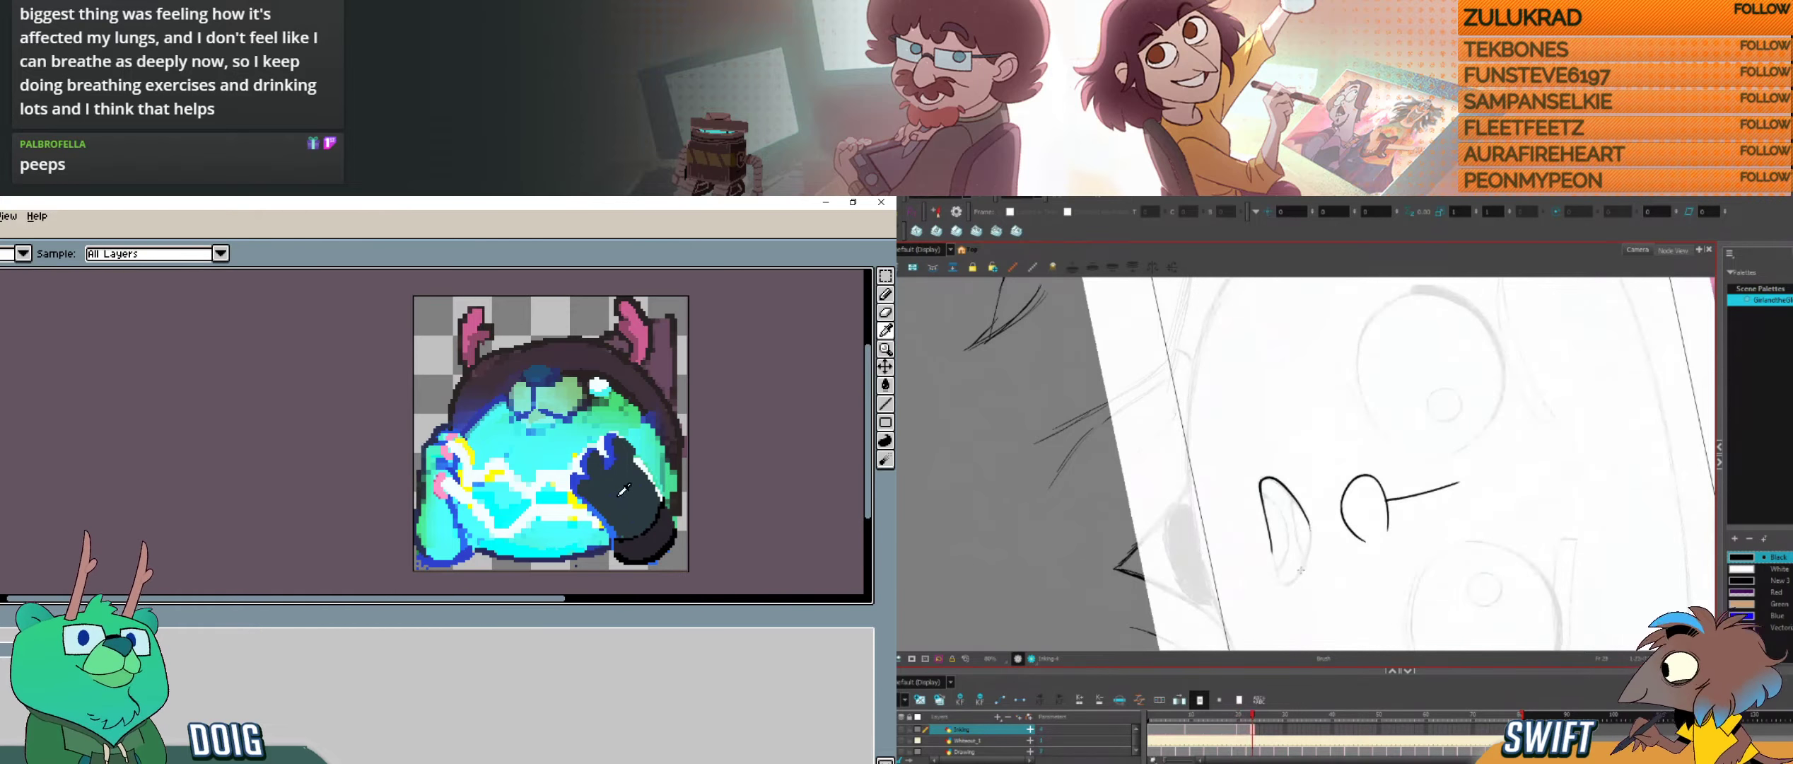
drag(1301, 575, 1310, 525)
key(f)
key(g)
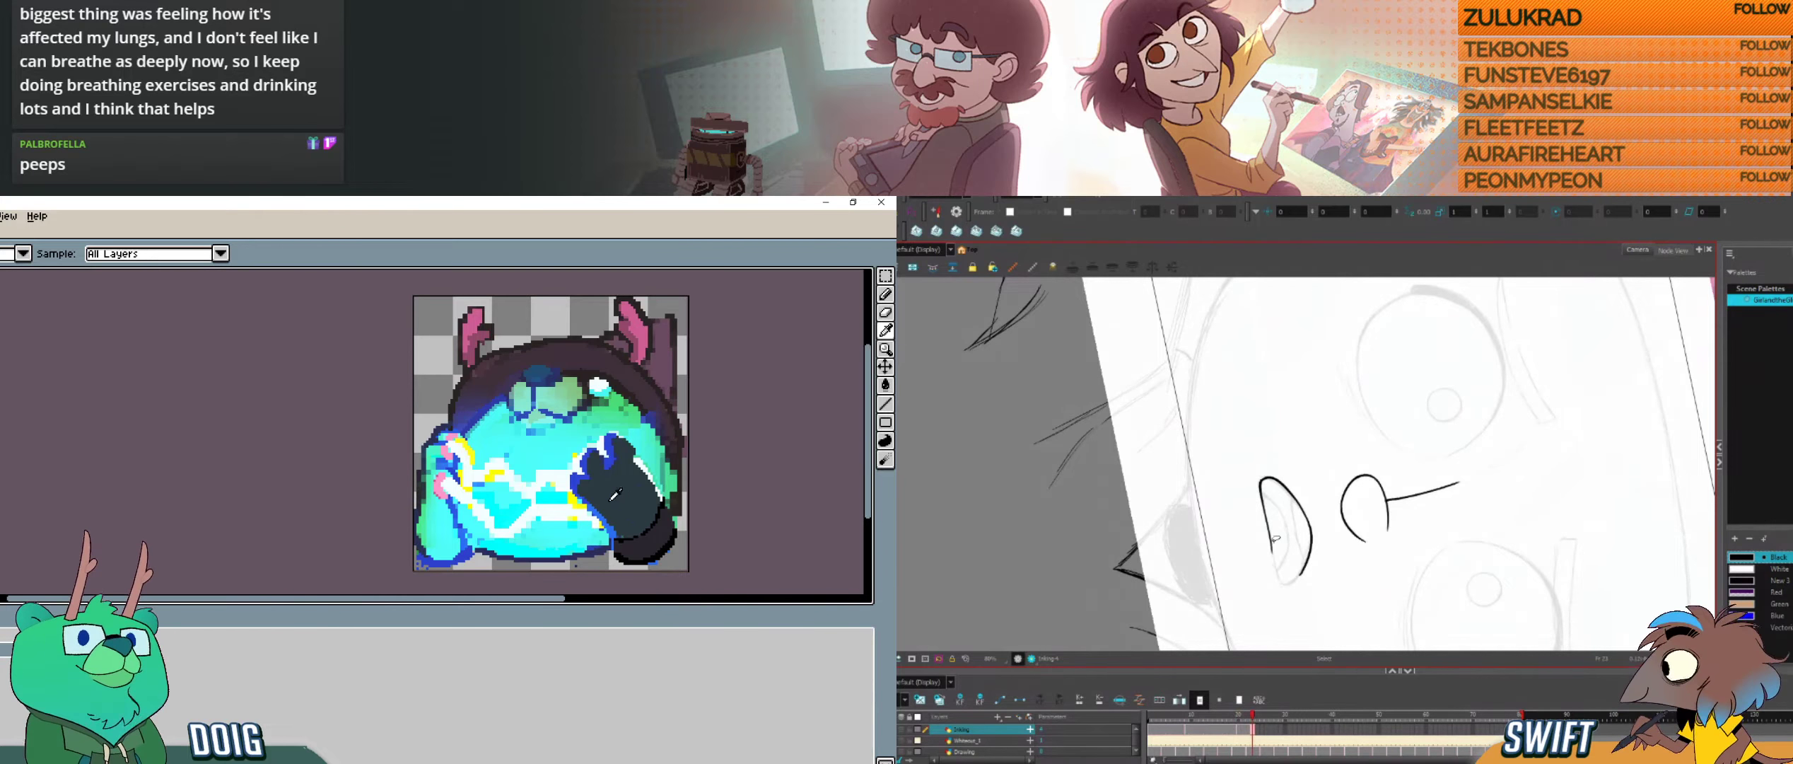
mouse_move(1273, 563)
mouse_down()
mouse_move(1281, 585)
mouse_move(1304, 566)
mouse_up()
click(885, 386)
click(619, 488)
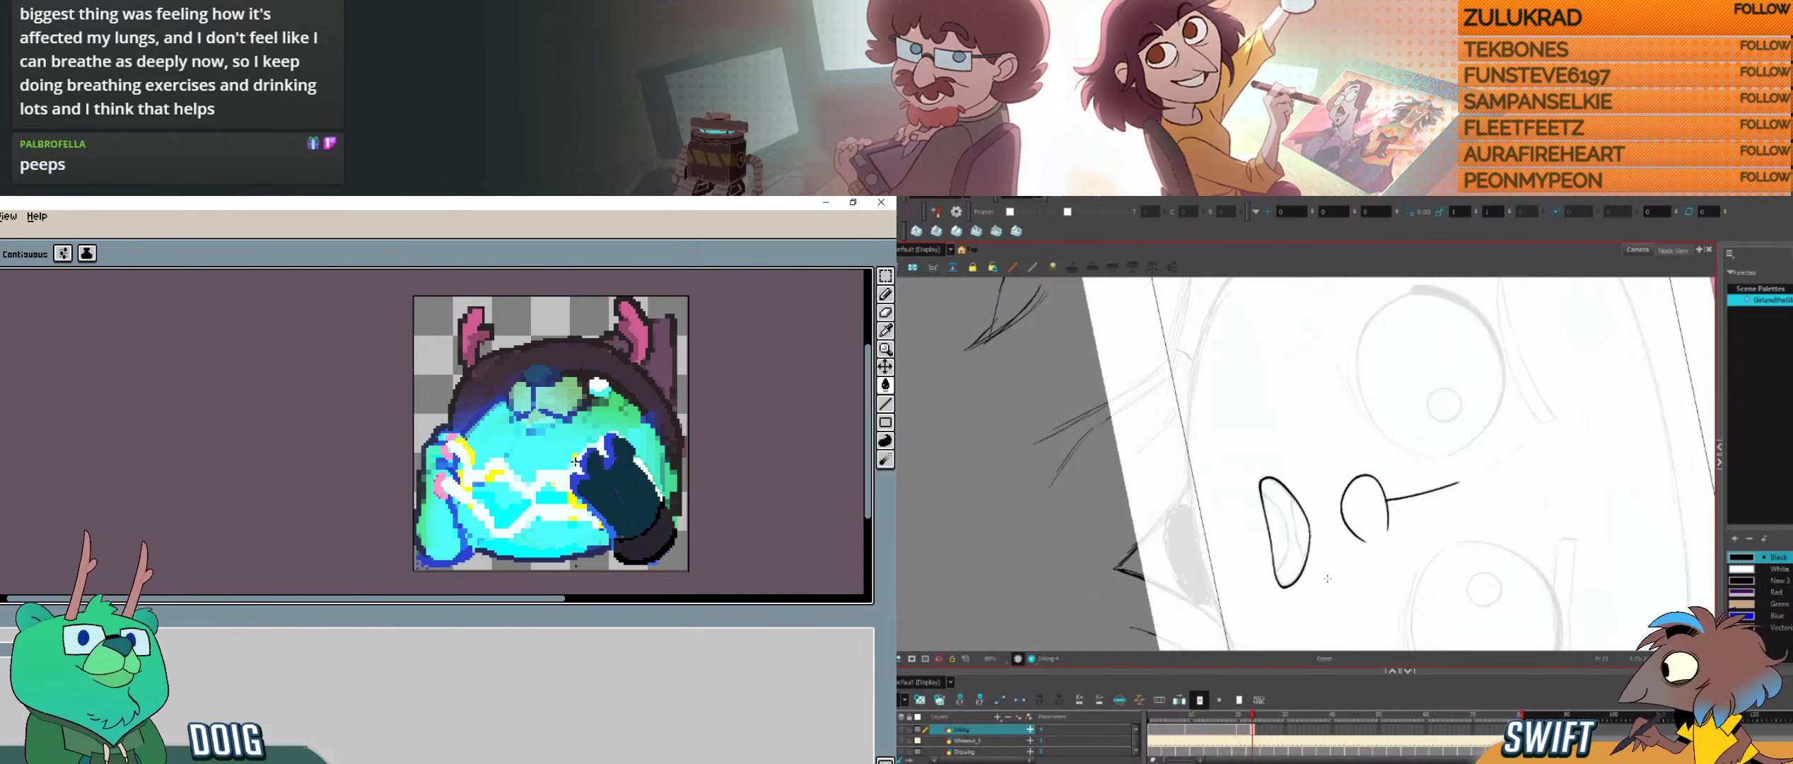
Step: Ink the two curved lines inside the mouth, checking them against the neighbouring inked drawing
key(f)
key(g)
key(f)
key(g)
key(f)
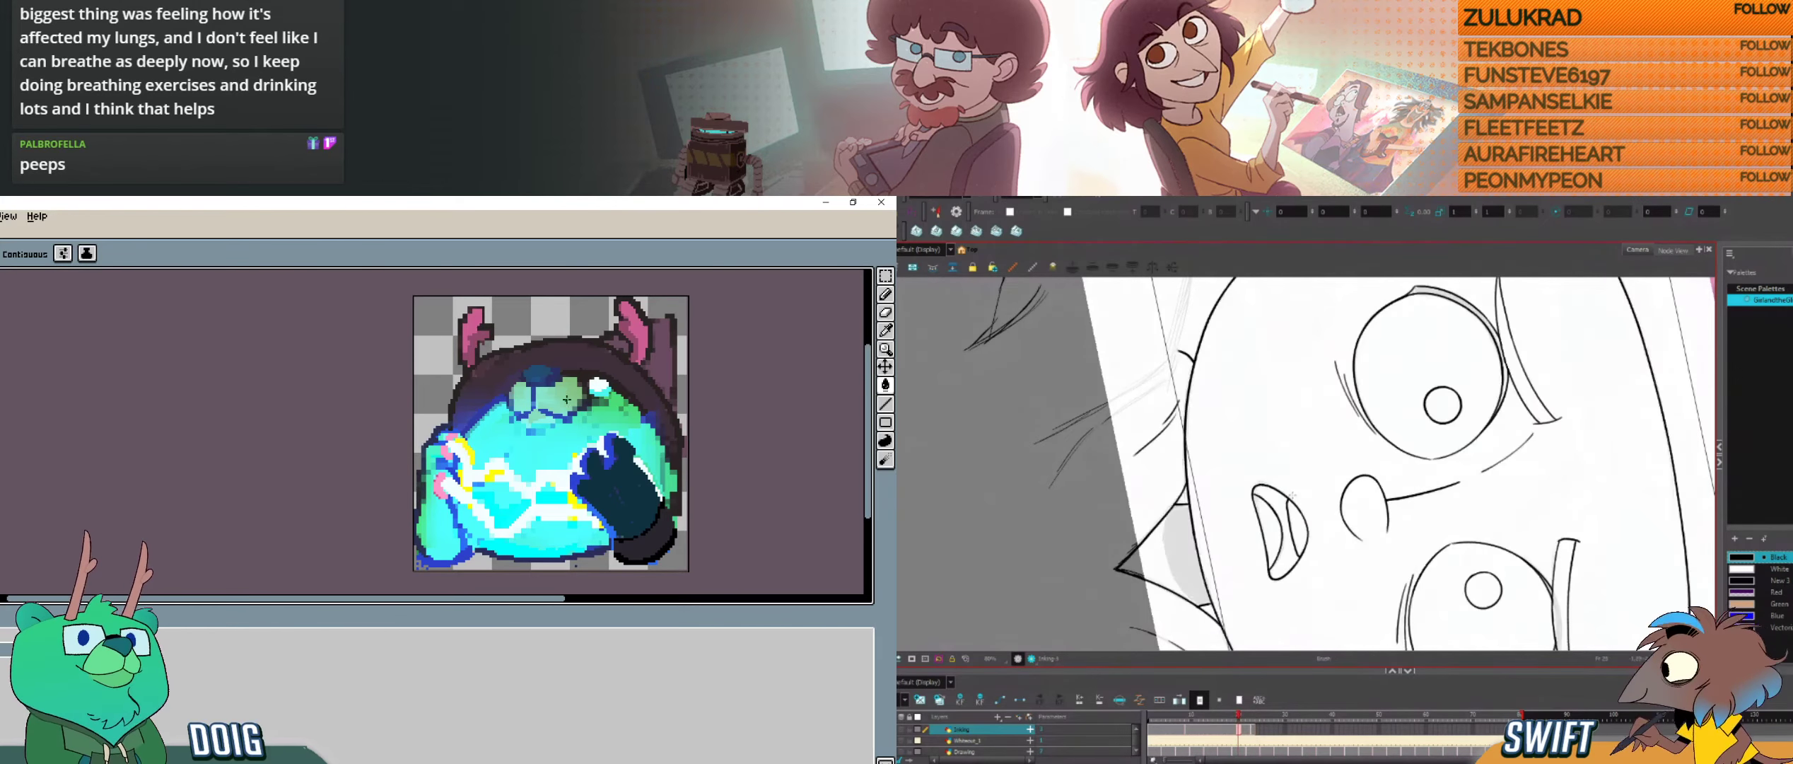
key(g)
drag(1292, 497, 1306, 562)
drag(1263, 495, 1278, 572)
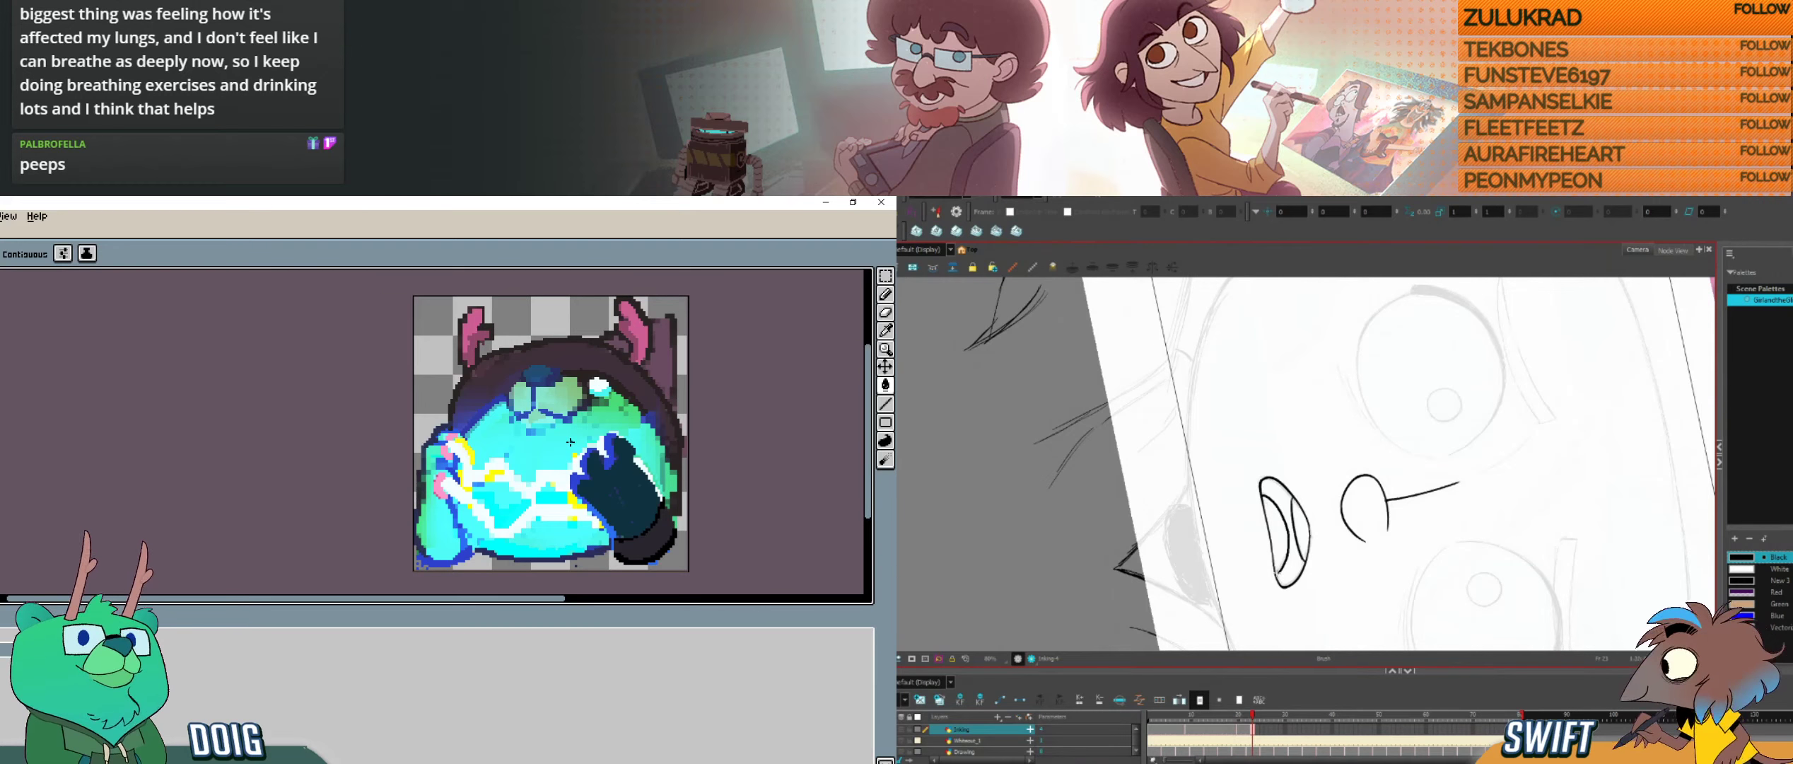
key(f)
key(g)
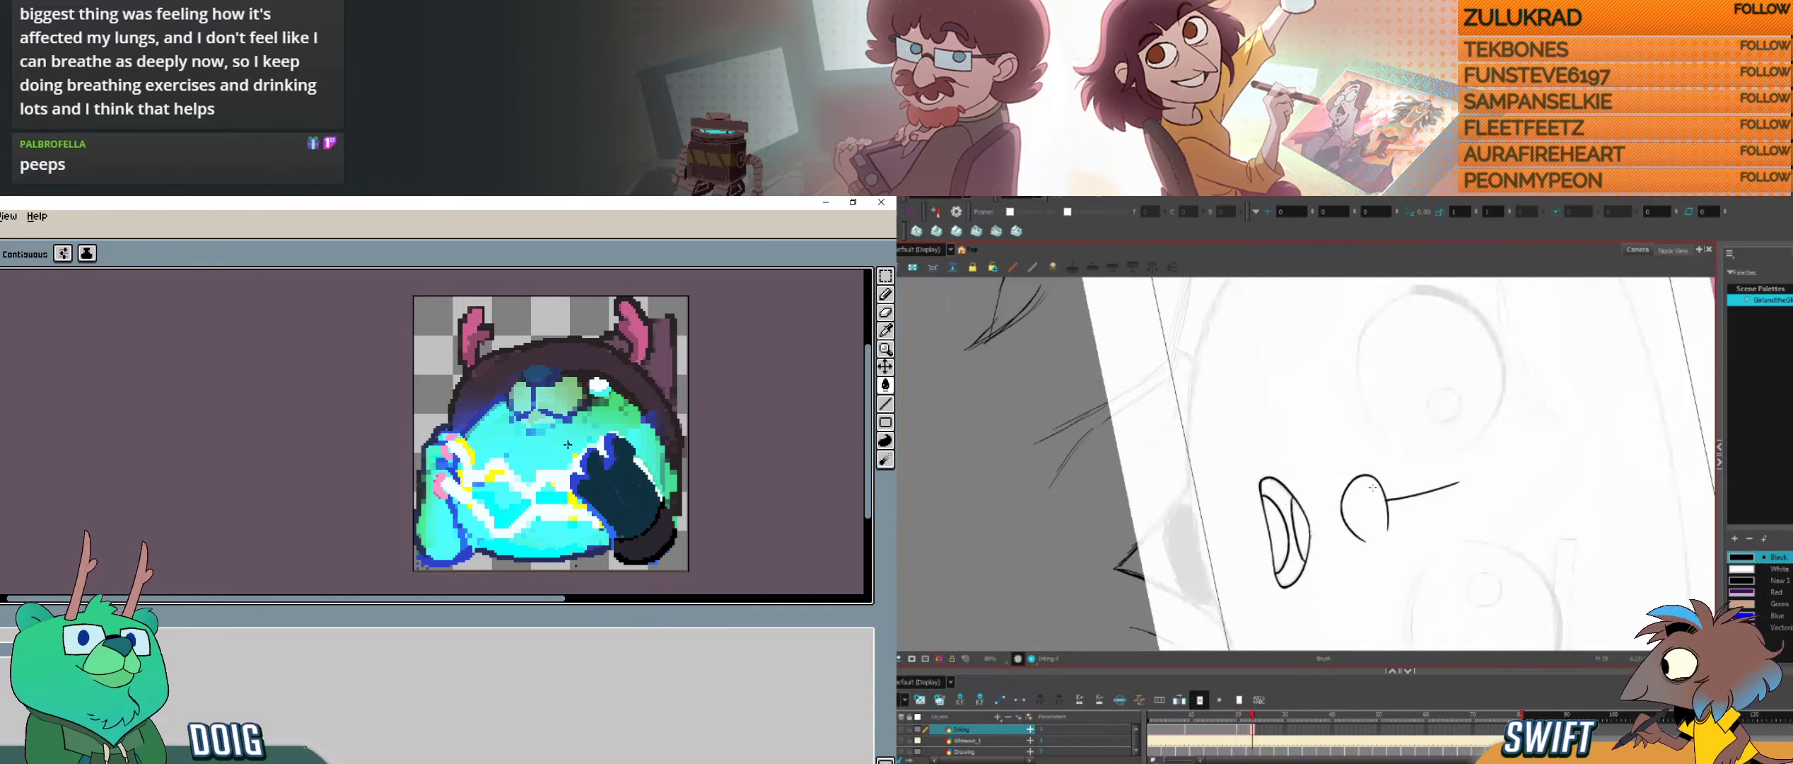
Step: Recolour the bear's muzzle bright green with the Pencil tool in Aseprite
mouse_move(1373, 487)
mouse_down()
mouse_move(1521, 448)
mouse_move(1512, 526)
mouse_move(1492, 357)
mouse_up()
drag(1492, 356, 1449, 464)
mouse_move(1352, 574)
mouse_down()
mouse_move(1333, 645)
mouse_move(1386, 596)
mouse_up()
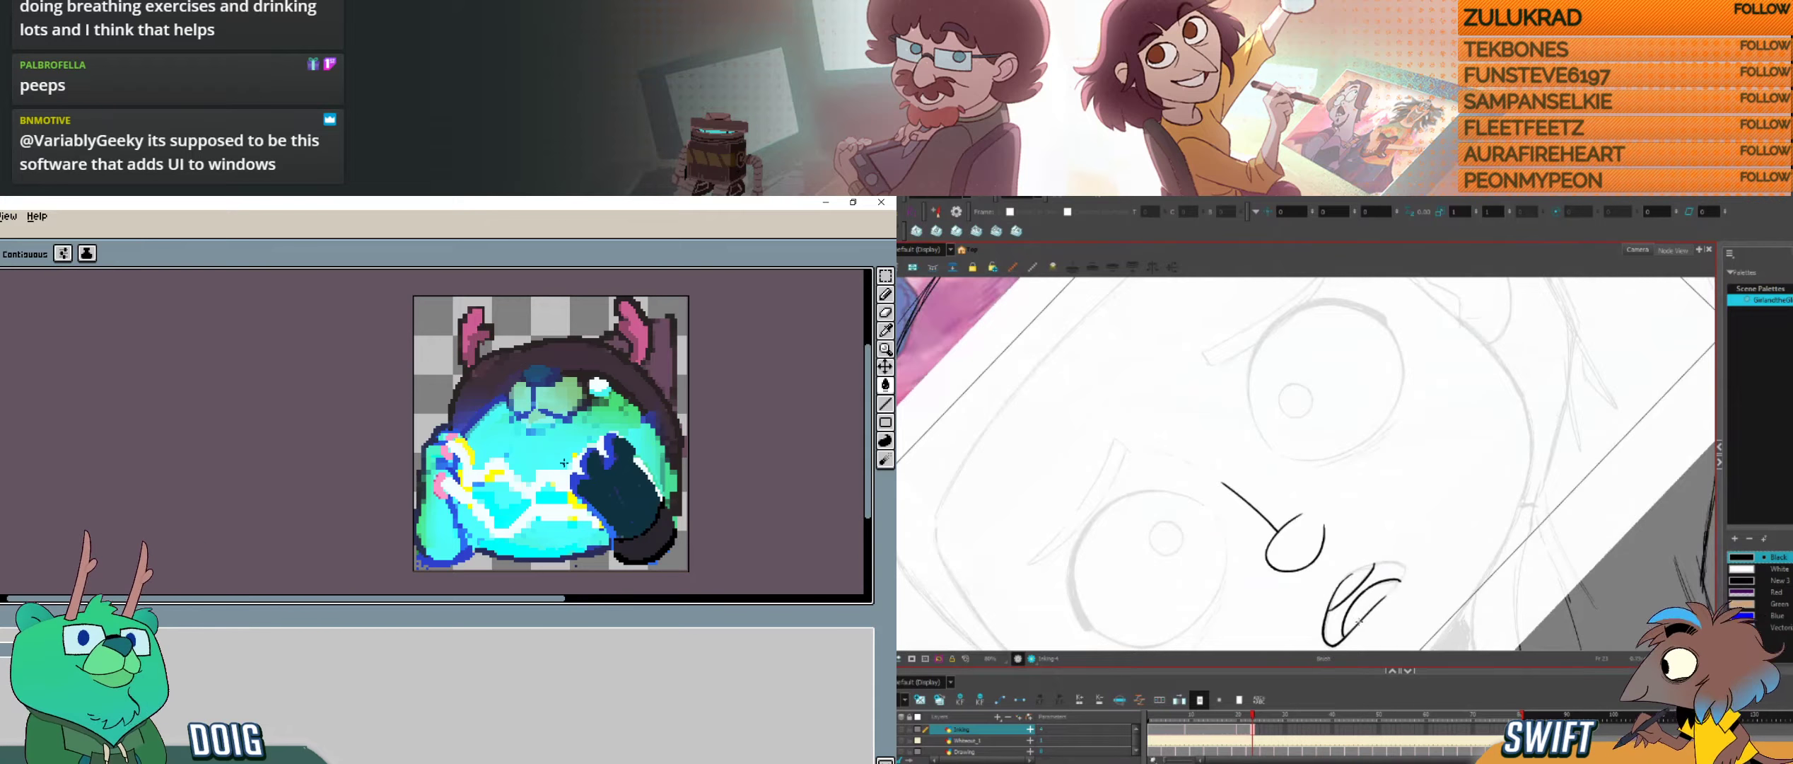
mouse_move(543, 502)
mouse_down()
mouse_move(498, 460)
mouse_move(496, 494)
mouse_move(449, 490)
mouse_up()
click(885, 332)
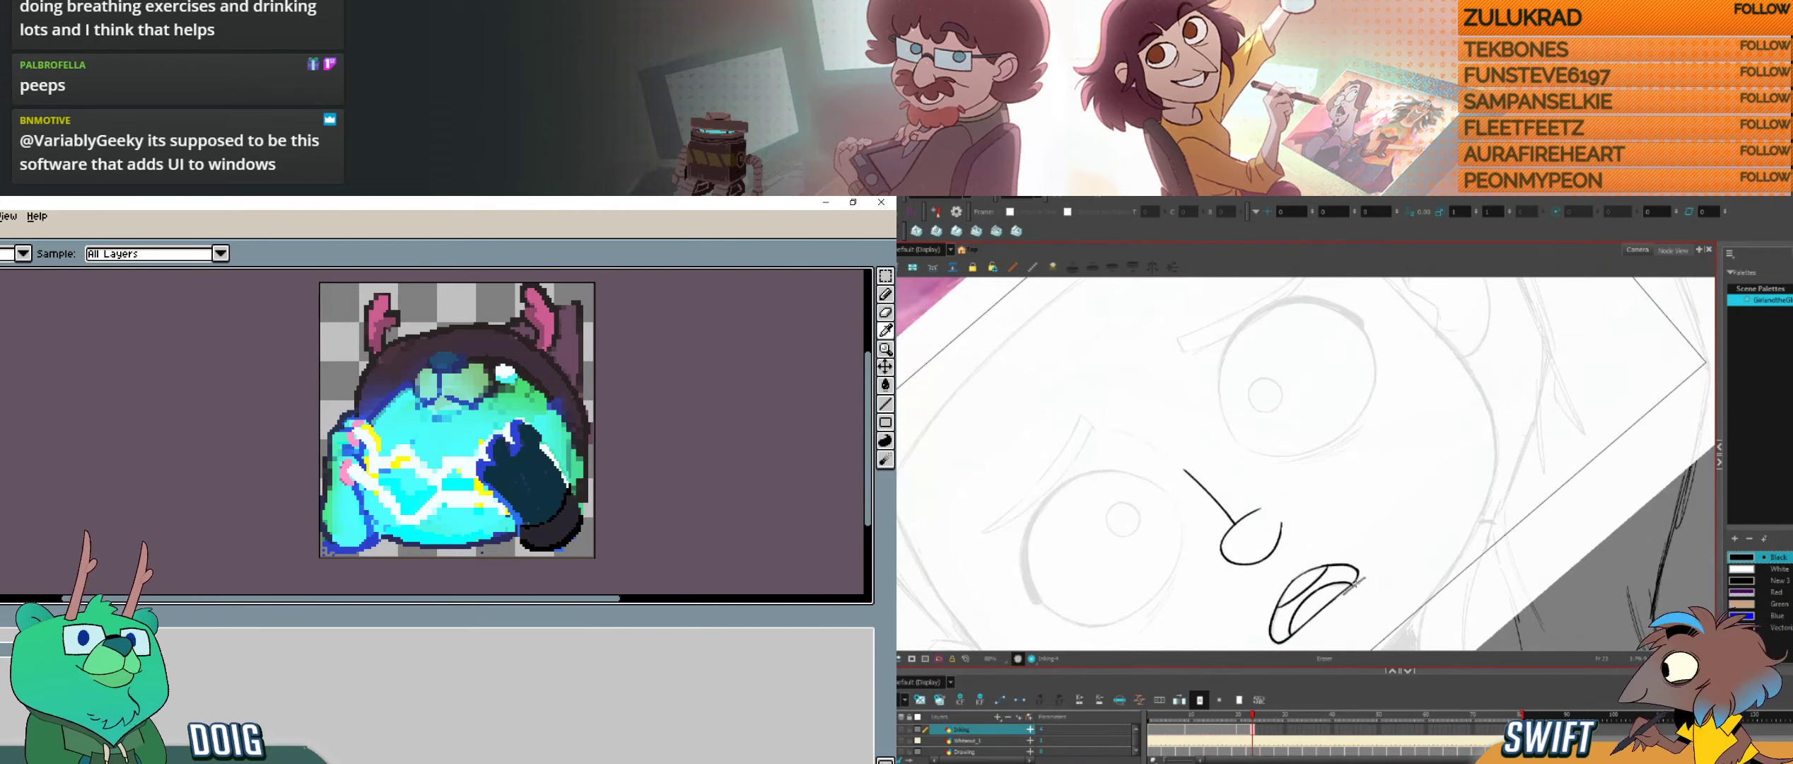
click(886, 294)
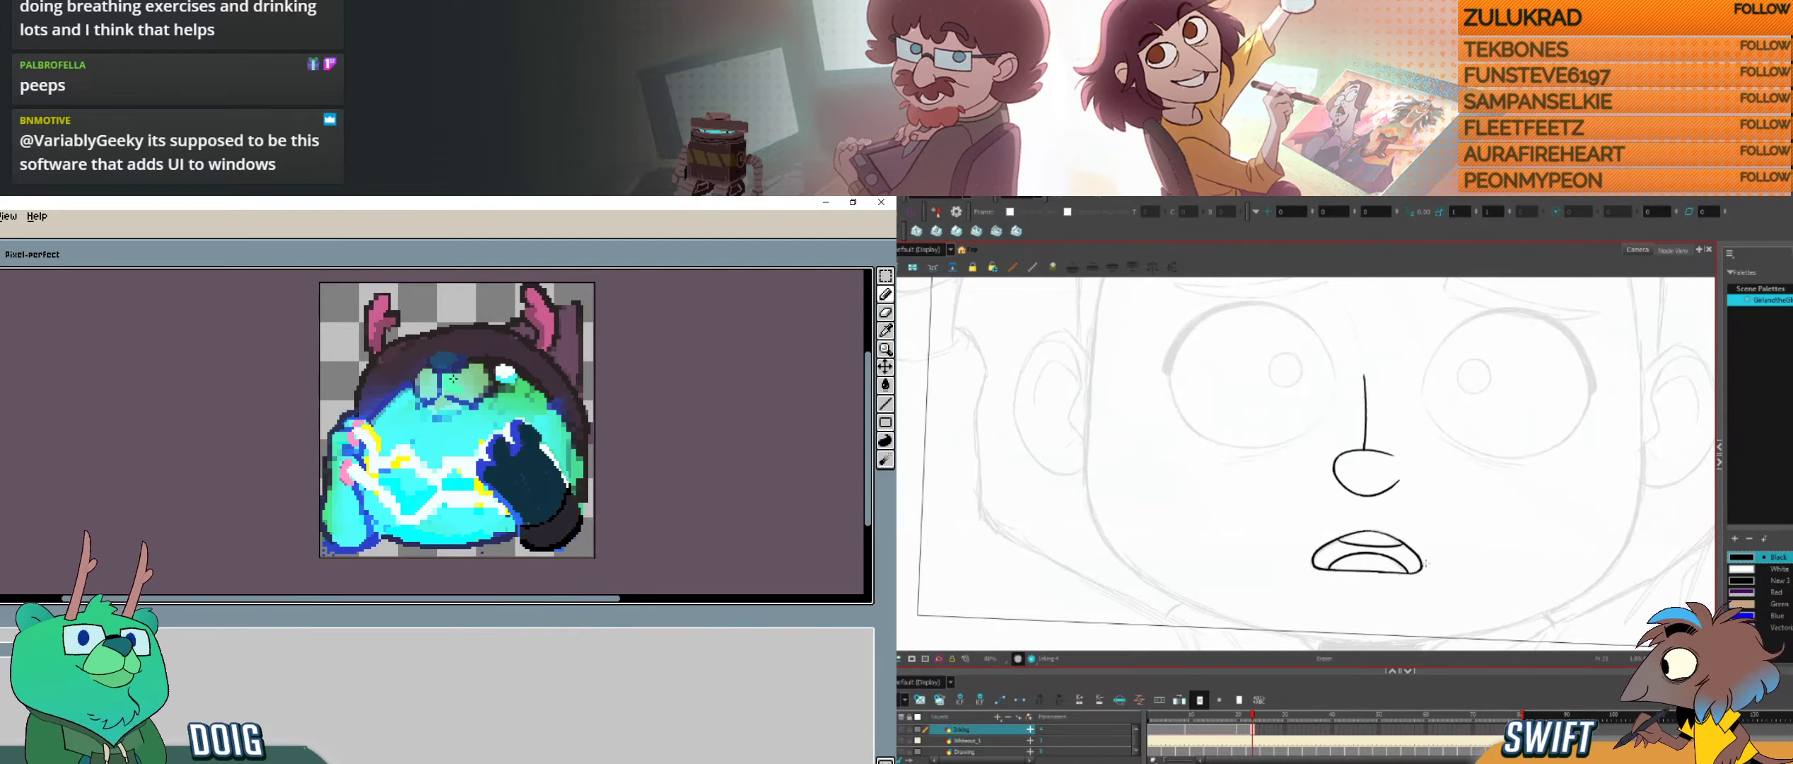
key(ctrl)
key(ctrl+z)
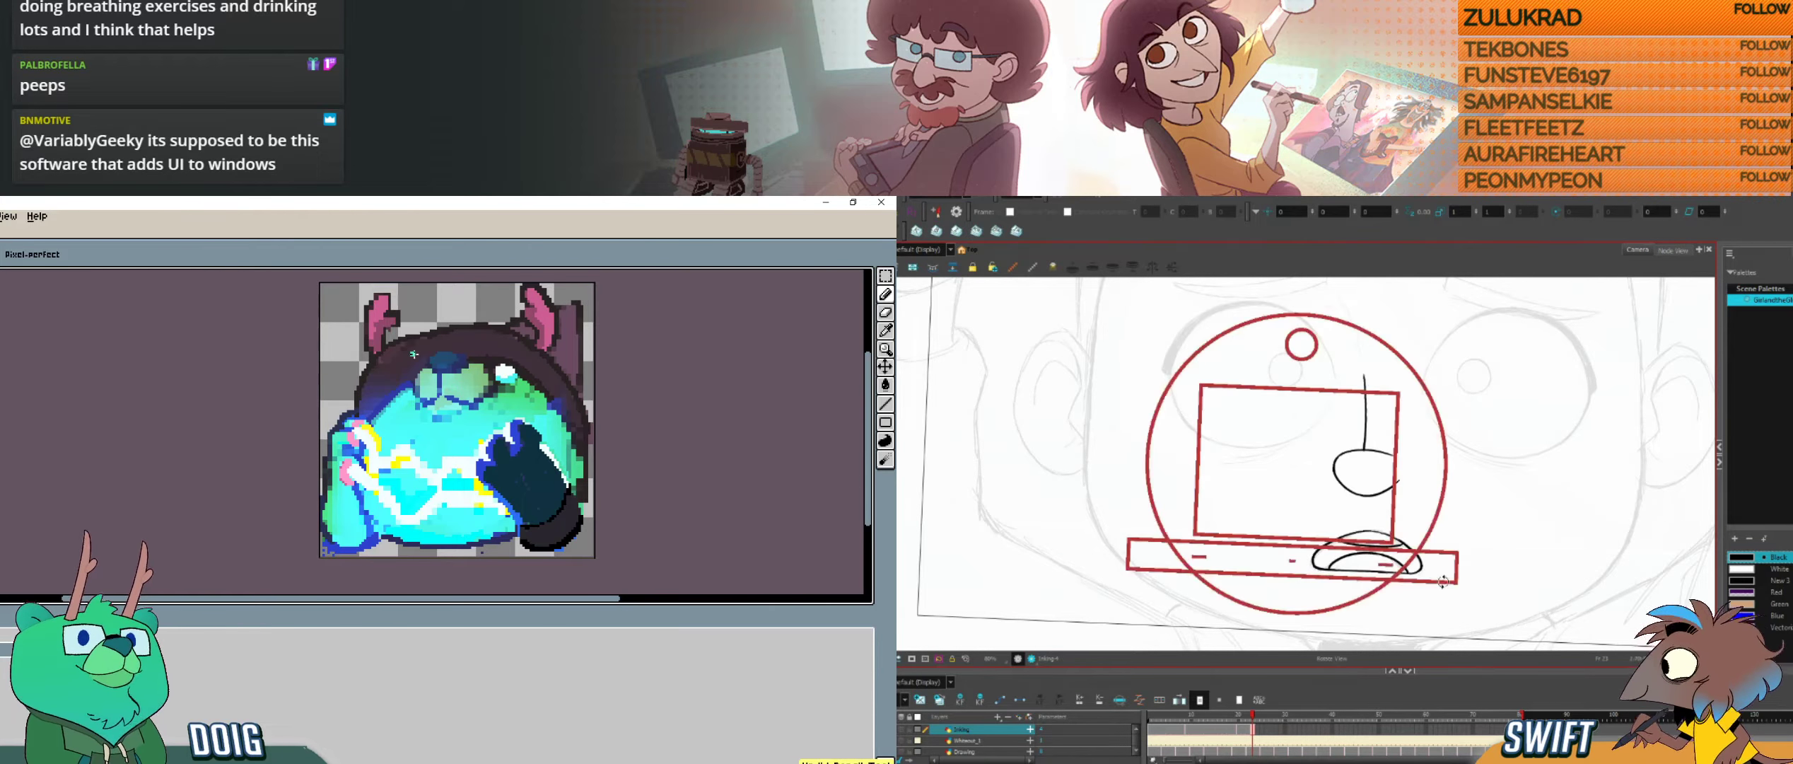
drag(426, 374, 428, 396)
drag(453, 386, 482, 374)
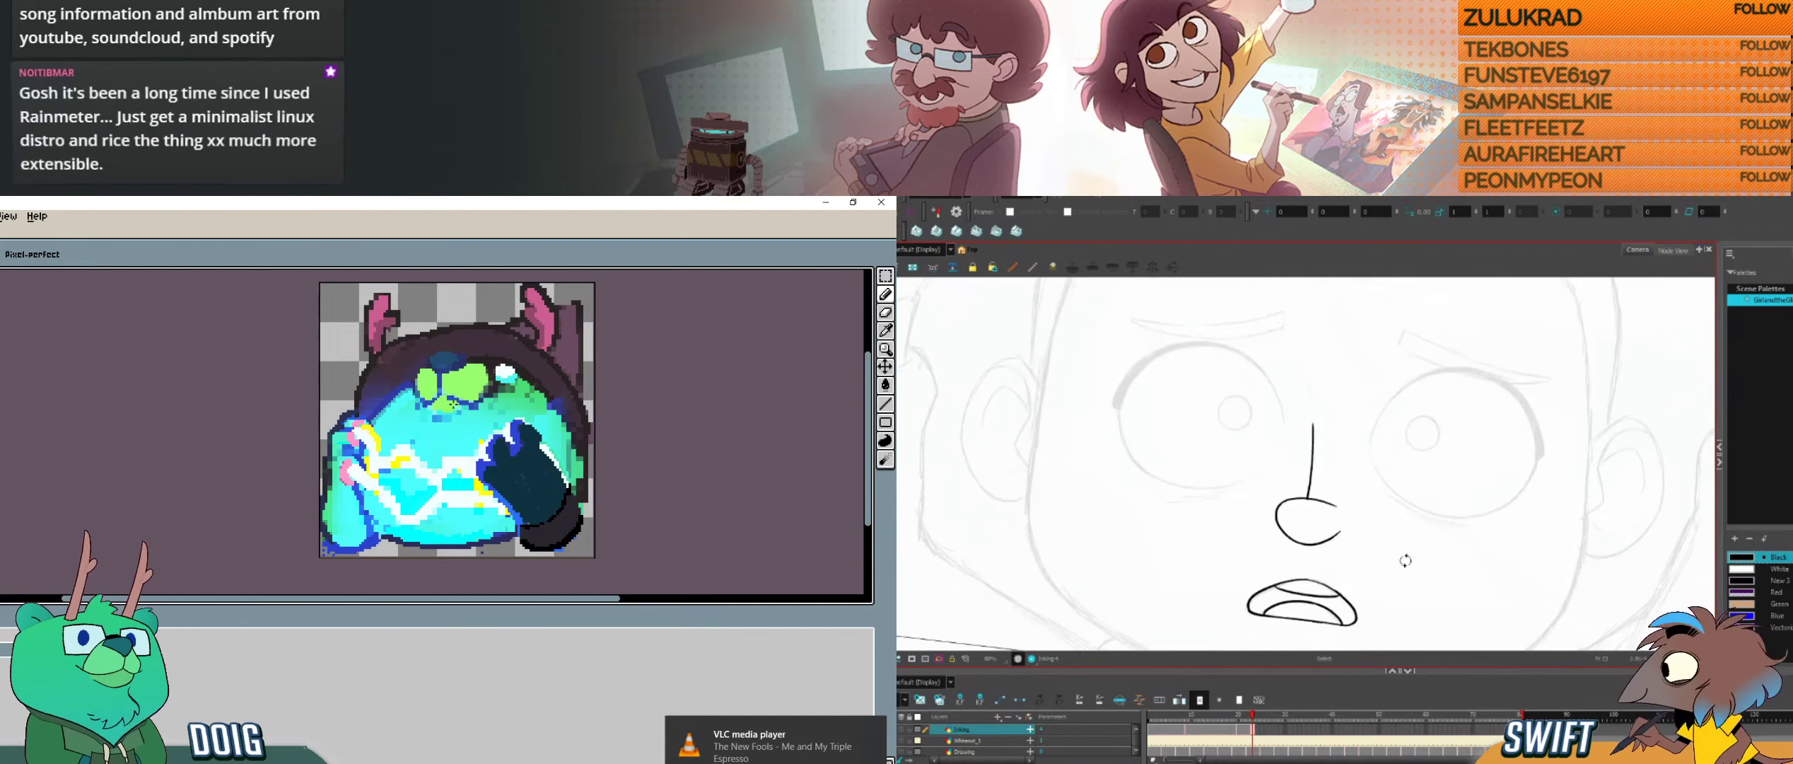
drag(454, 408, 434, 411)
Step: Ink the small pupil circle in the face's right-hand eye, and try pink fills around the bear's lightning bolts, undoing stray ones
mouse_move(1341, 529)
mouse_down()
mouse_move(1336, 555)
mouse_move(1357, 561)
mouse_up()
key(ctrl+z)
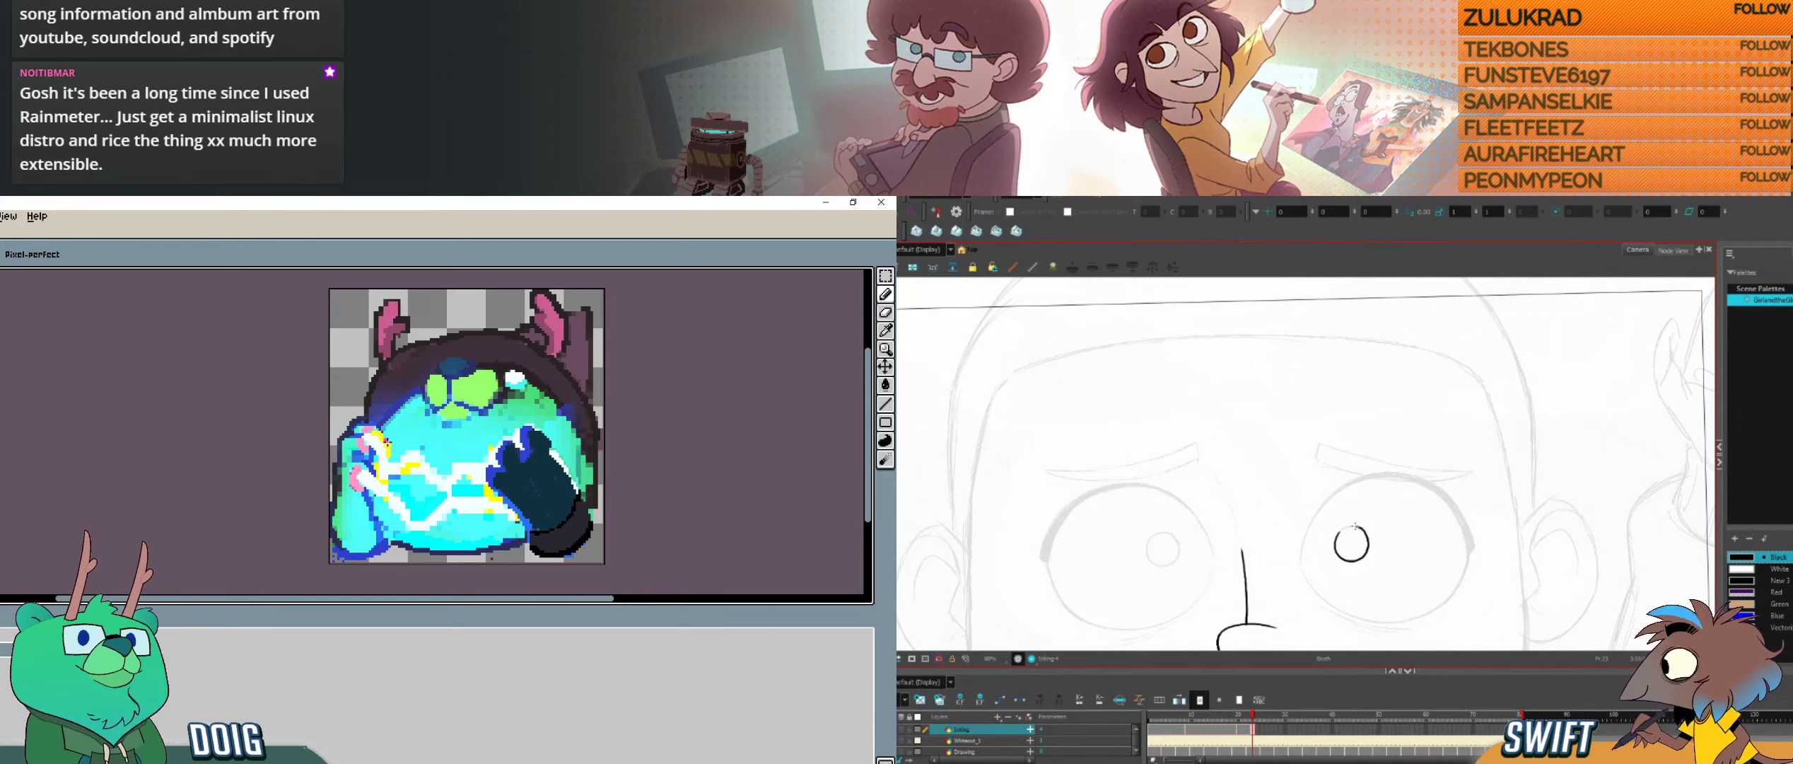
click(885, 385)
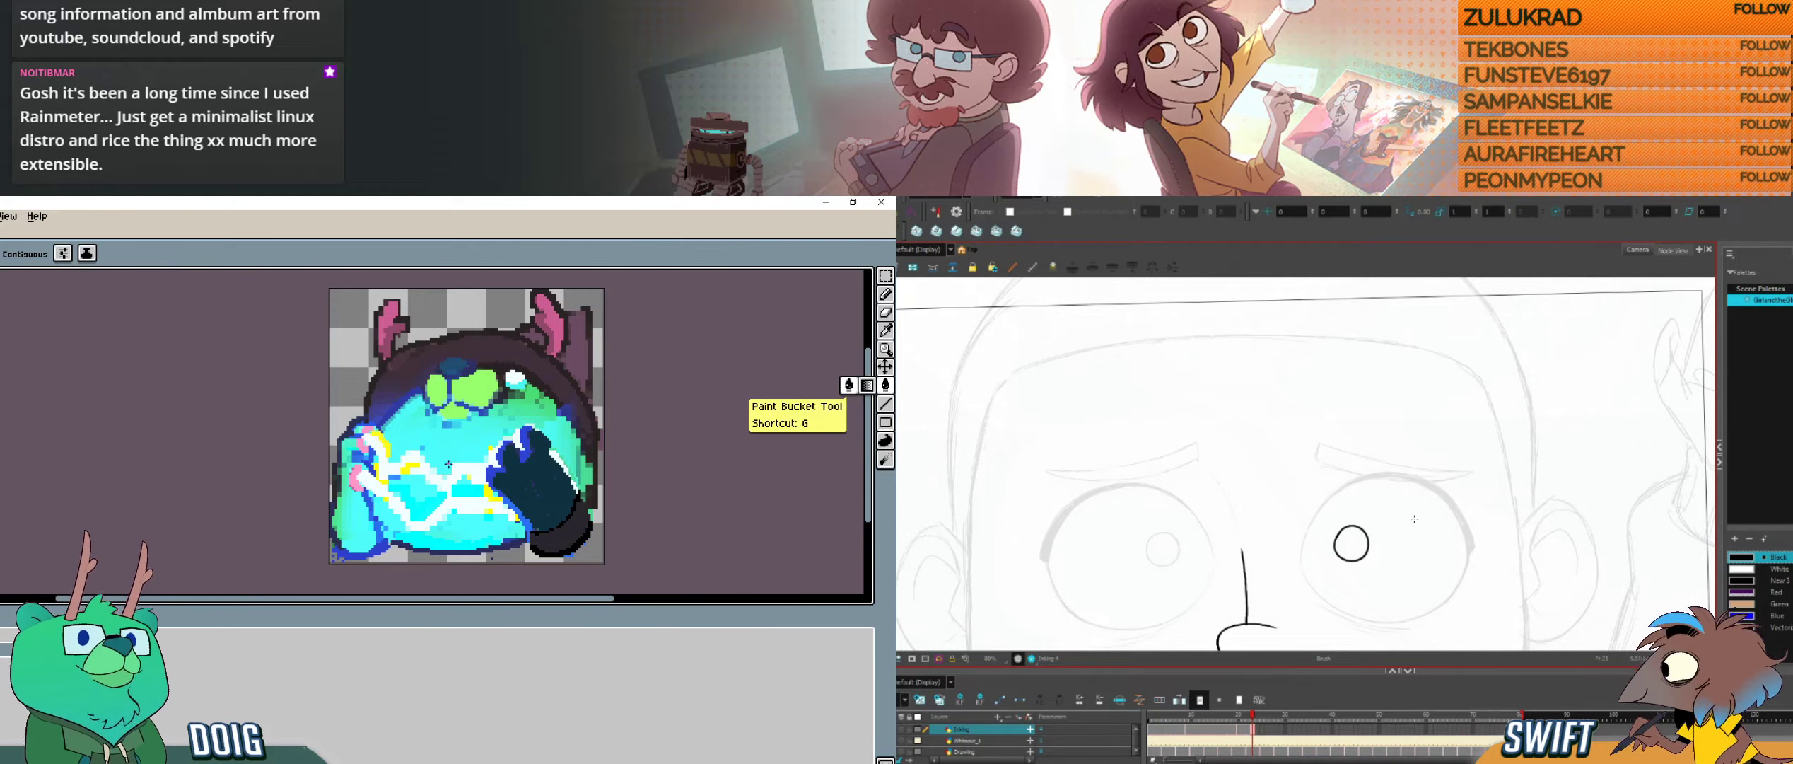
key(space)
click(490, 444)
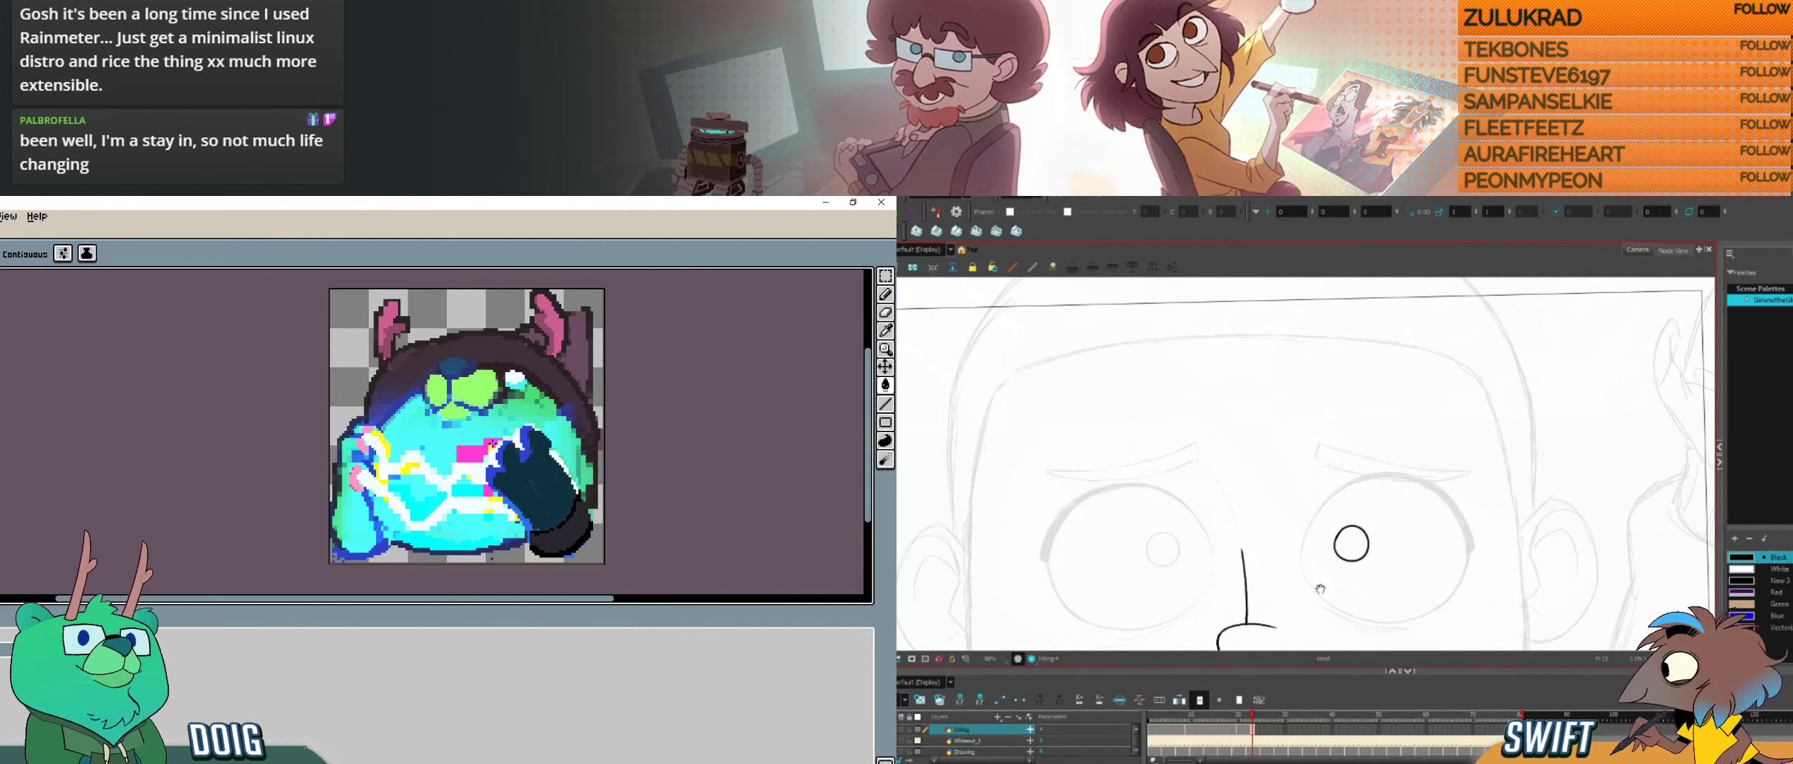
mouse_move(1321, 589)
mouse_down()
mouse_move(1467, 574)
mouse_move(1372, 591)
mouse_move(1391, 589)
mouse_move(1310, 497)
mouse_move(1309, 541)
mouse_up()
key(ctrl+z)
key(ctrl+z)
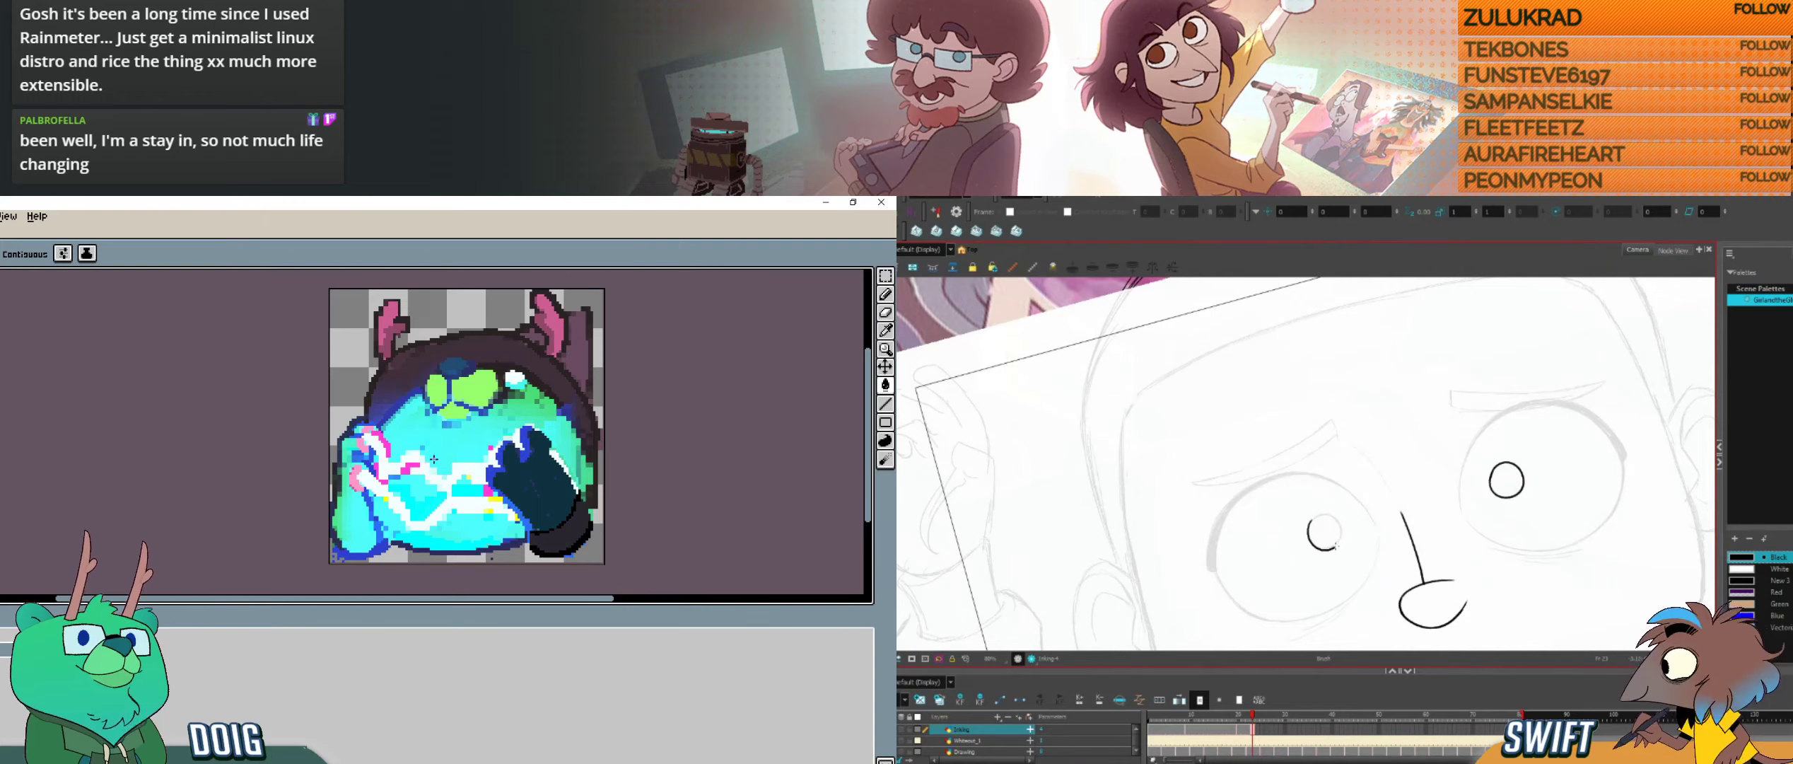
Step: Redraw the small pupil circle in the face's left-hand eye and refine its edge
key(ctrl+z)
mouse_move(1312, 520)
mouse_down()
mouse_move(1315, 546)
mouse_move(1340, 540)
mouse_up()
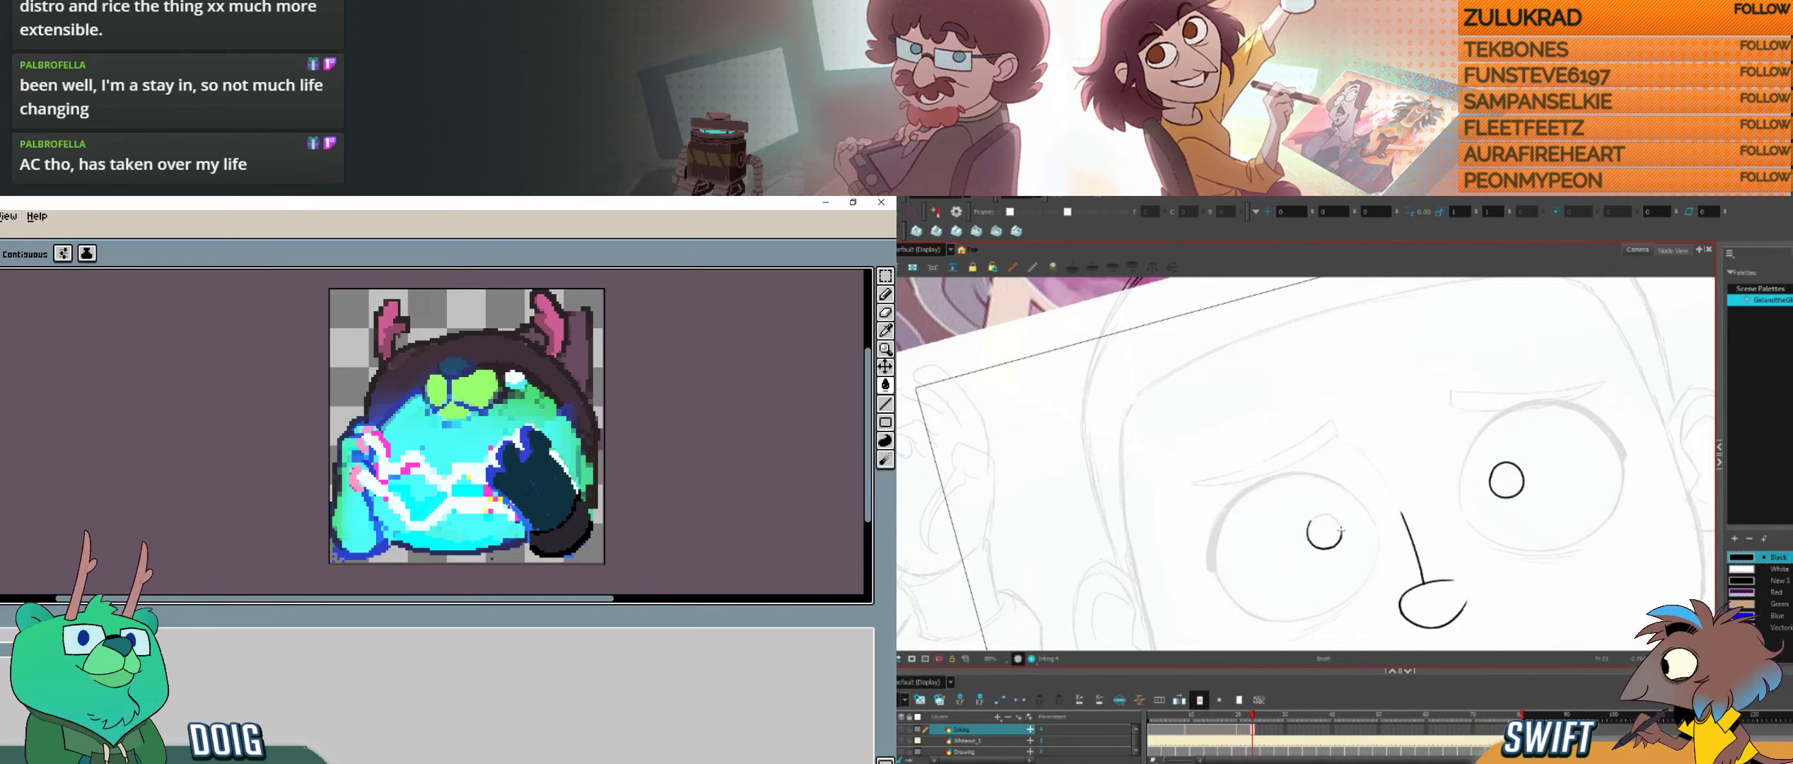
drag(1361, 491, 1341, 588)
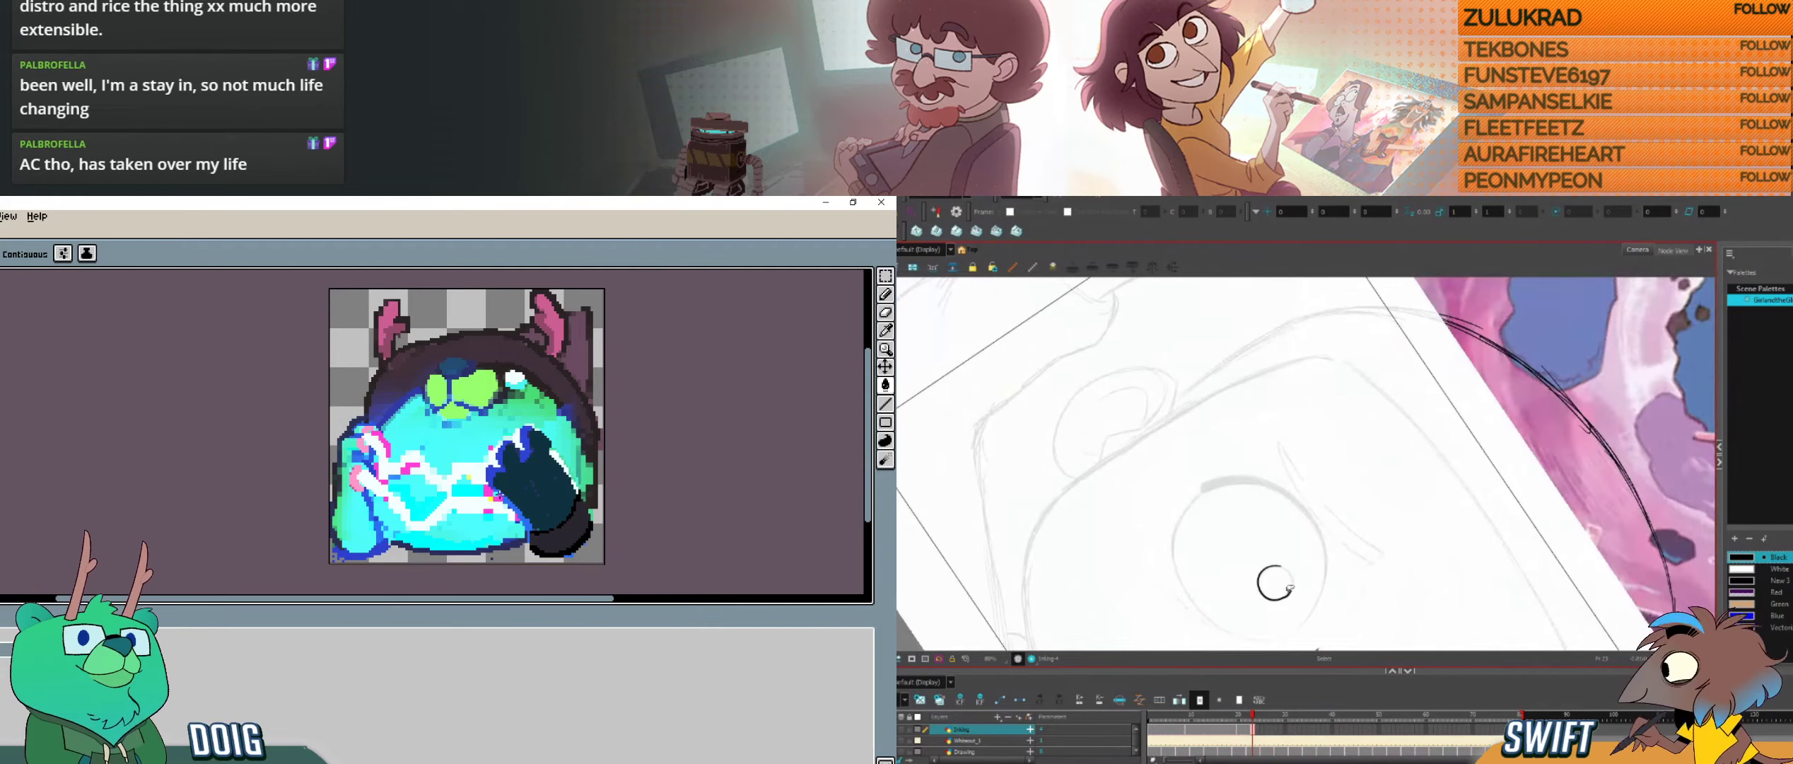
key(alt+b)
drag(1288, 593, 1430, 420)
mouse_move(1394, 468)
mouse_down()
mouse_move(1398, 514)
mouse_move(1412, 471)
mouse_up()
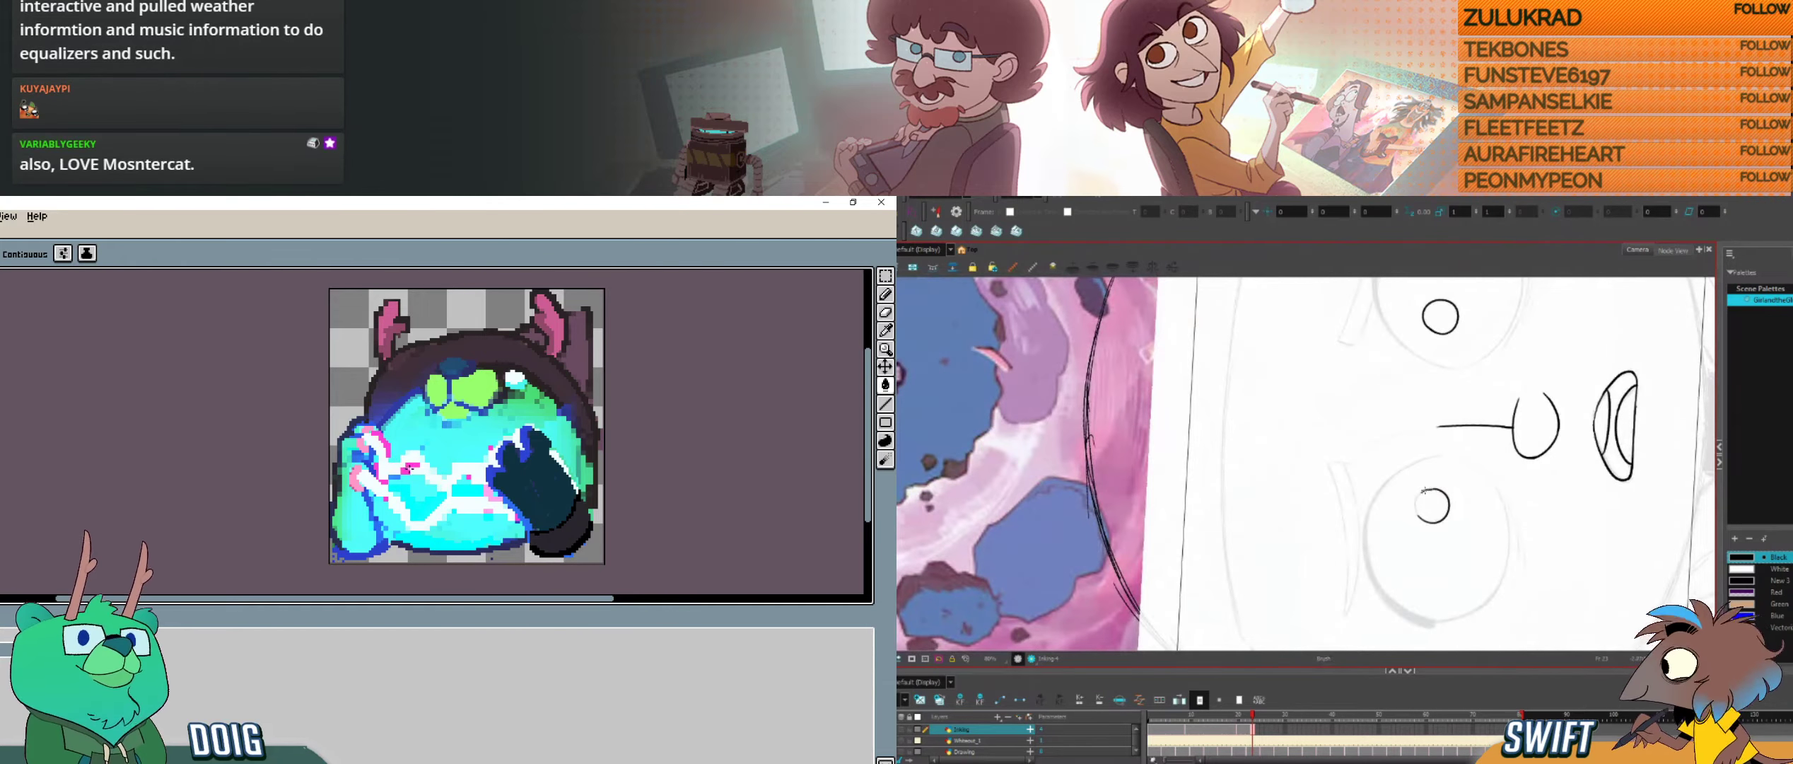
drag(1416, 497, 1417, 516)
Step: Retouch the bear's green muzzle with the Pencil tool in Aseprite
click(885, 294)
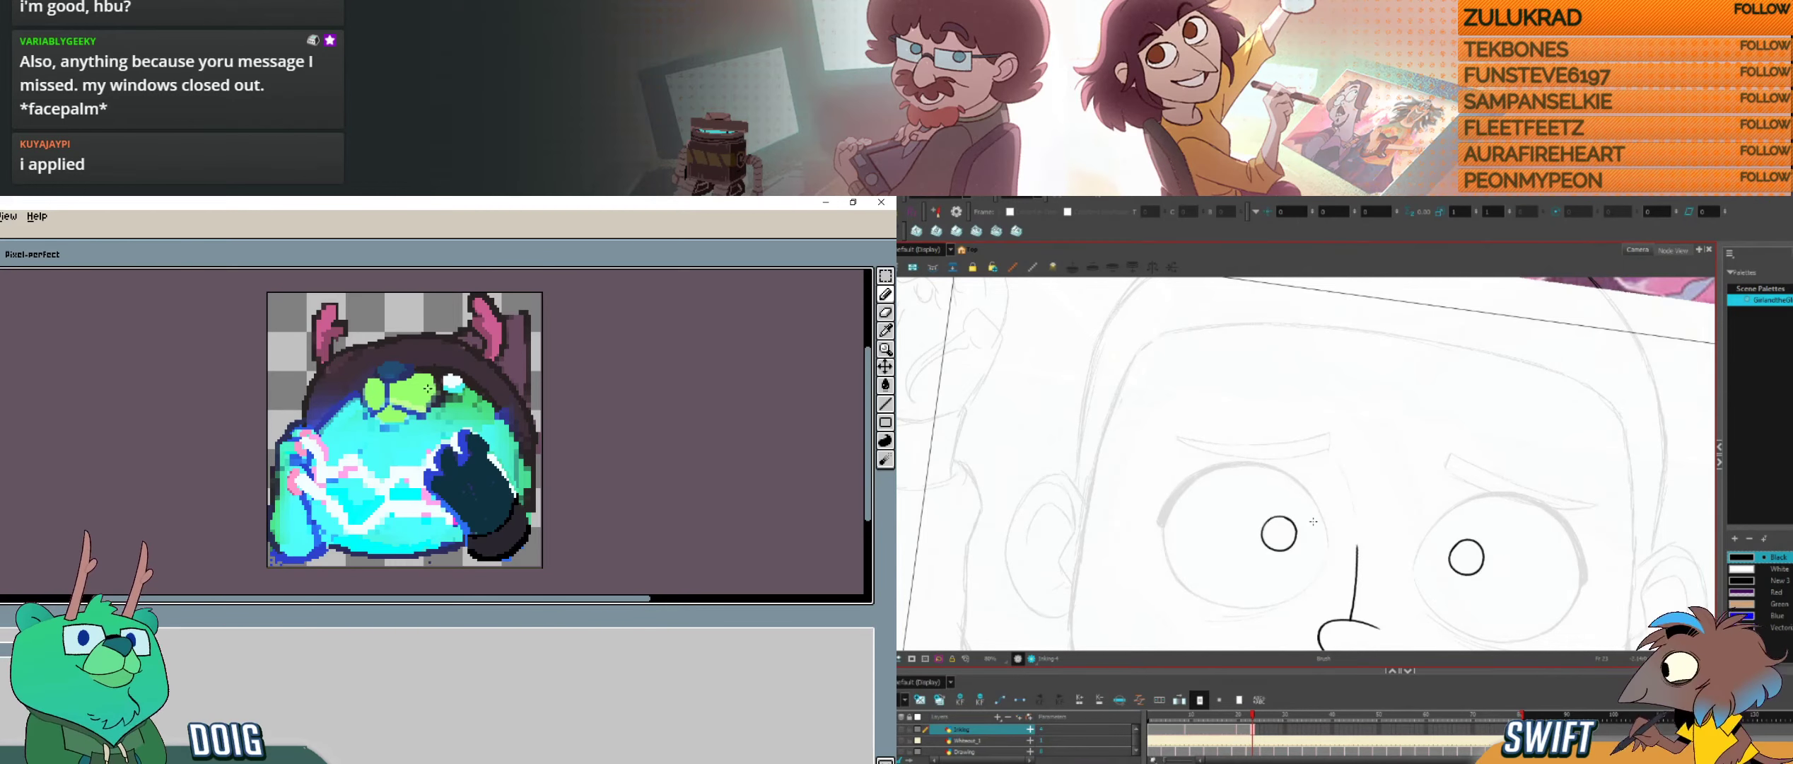
key(alt+e)
mouse_move(431, 376)
mouse_down()
mouse_move(393, 404)
mouse_move(409, 379)
mouse_up()
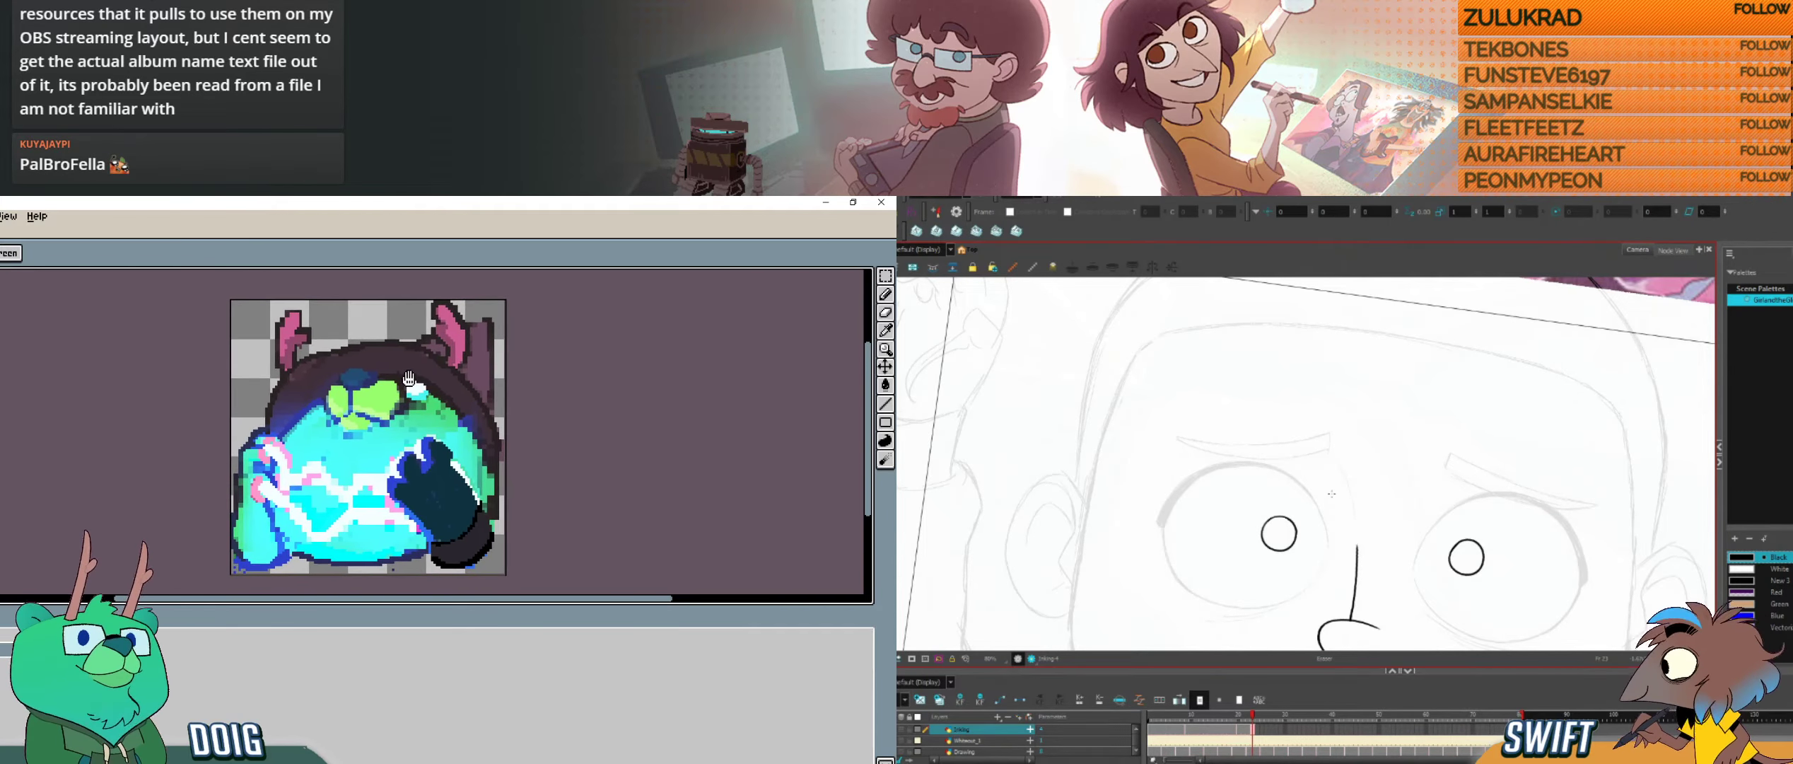
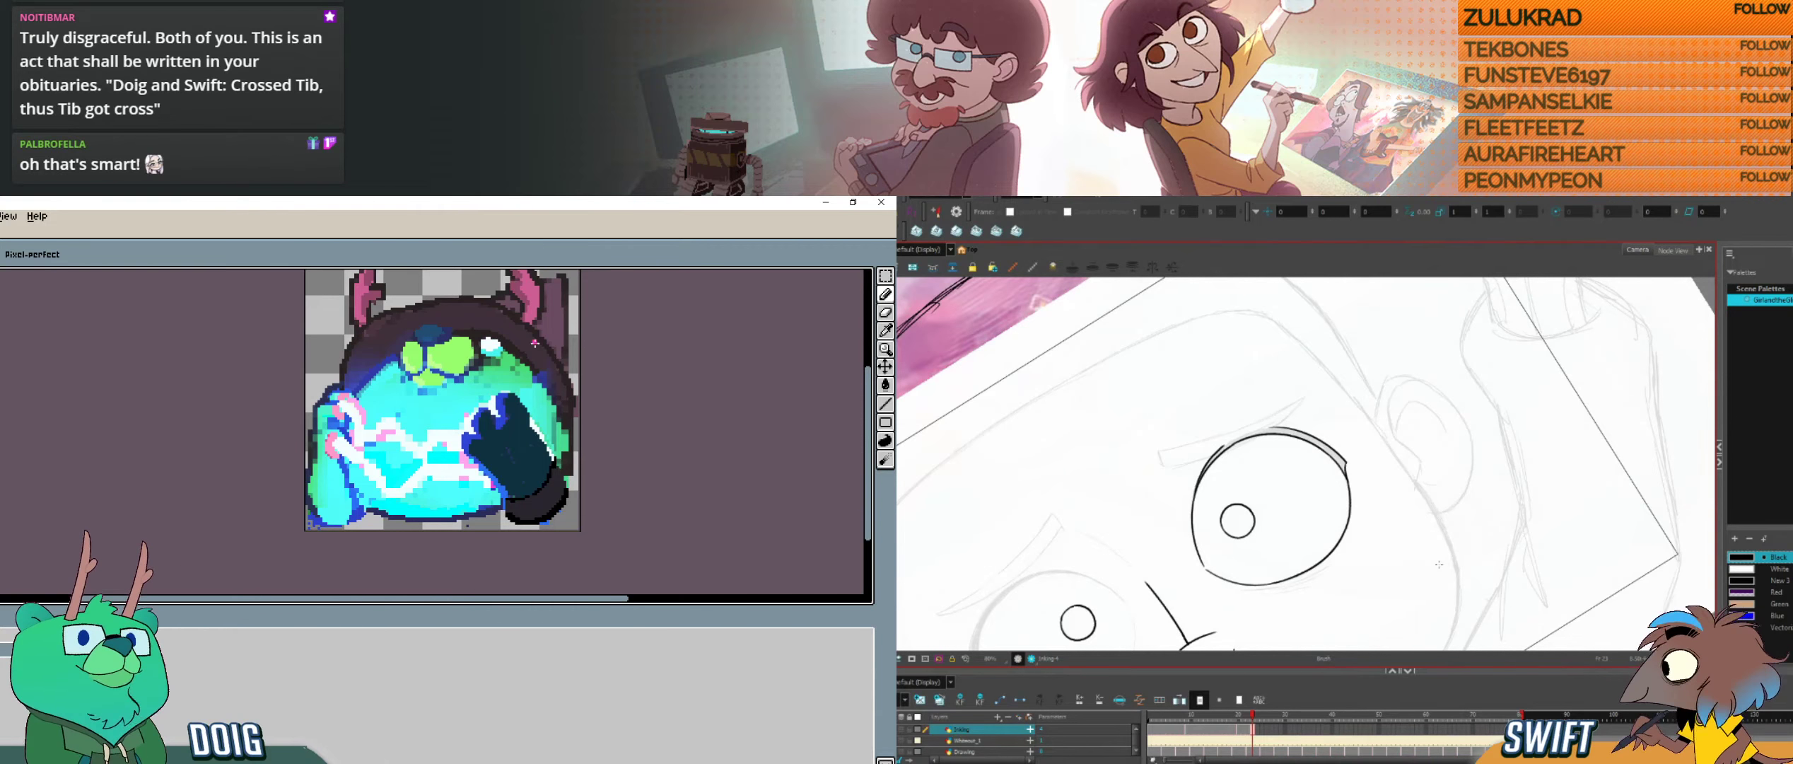
Step: Try bright Paint Bucket fills on the white highlight beside the bear's muzzle
click(885, 385)
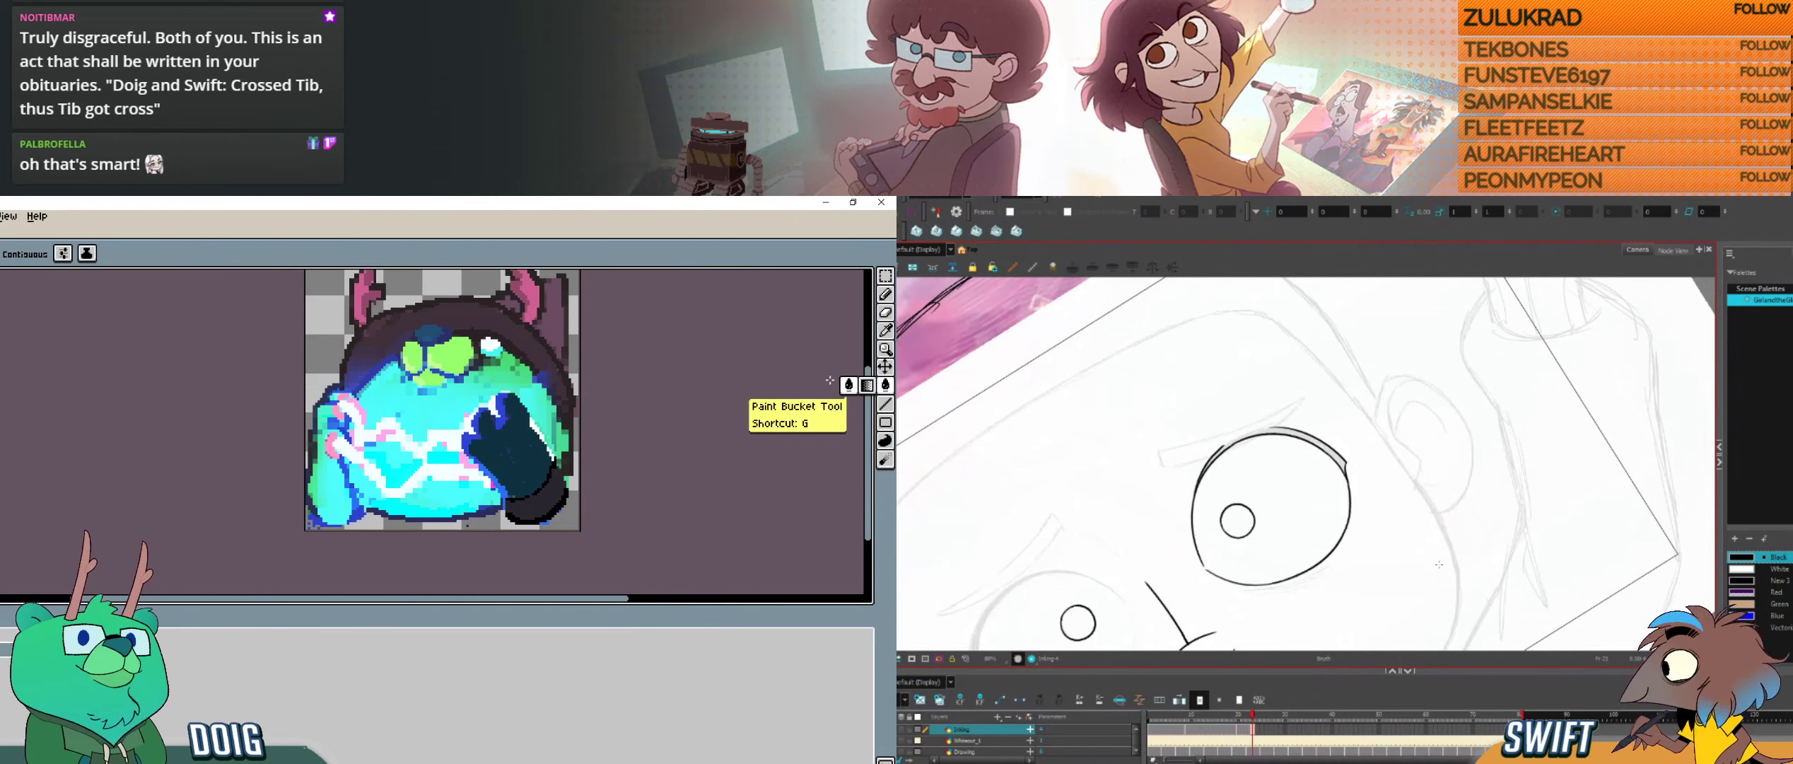
click(492, 346)
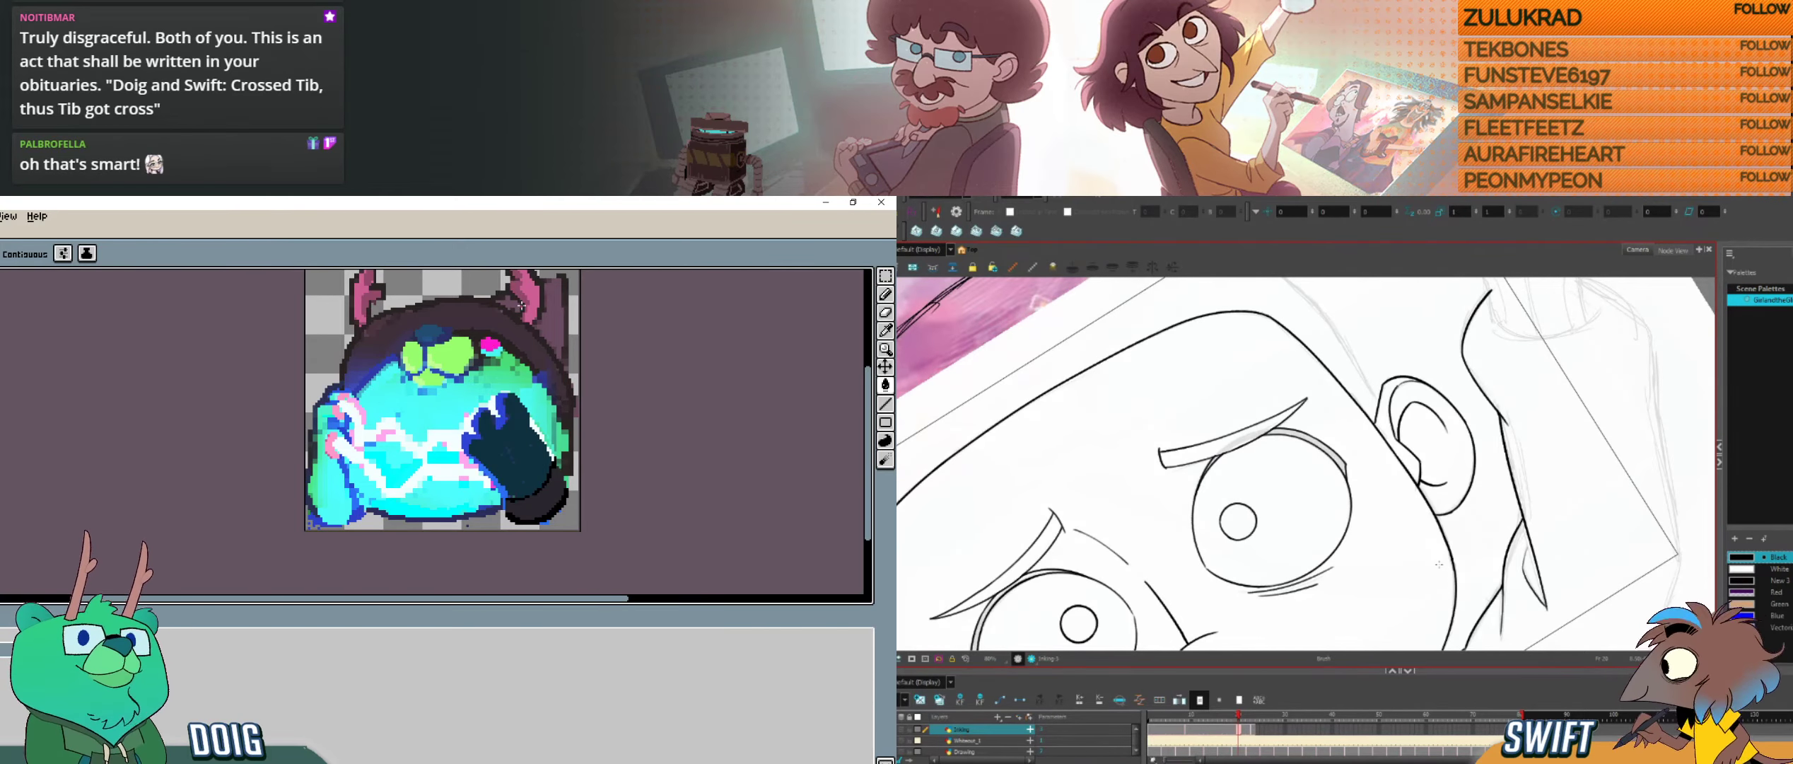
drag(494, 323, 428, 357)
key(v)
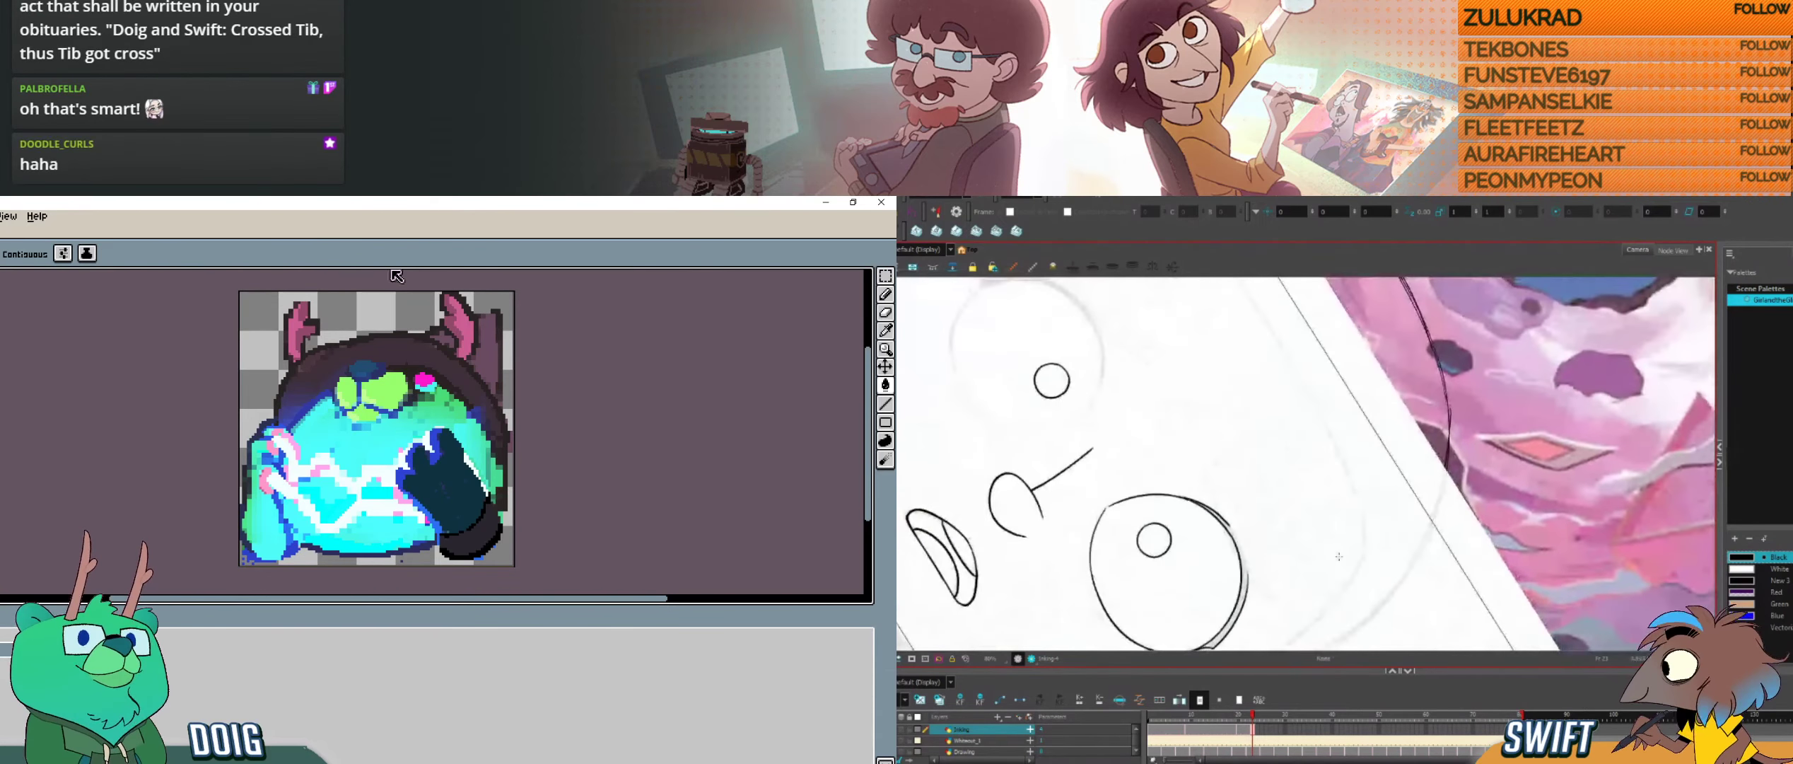
key(ctrl+z)
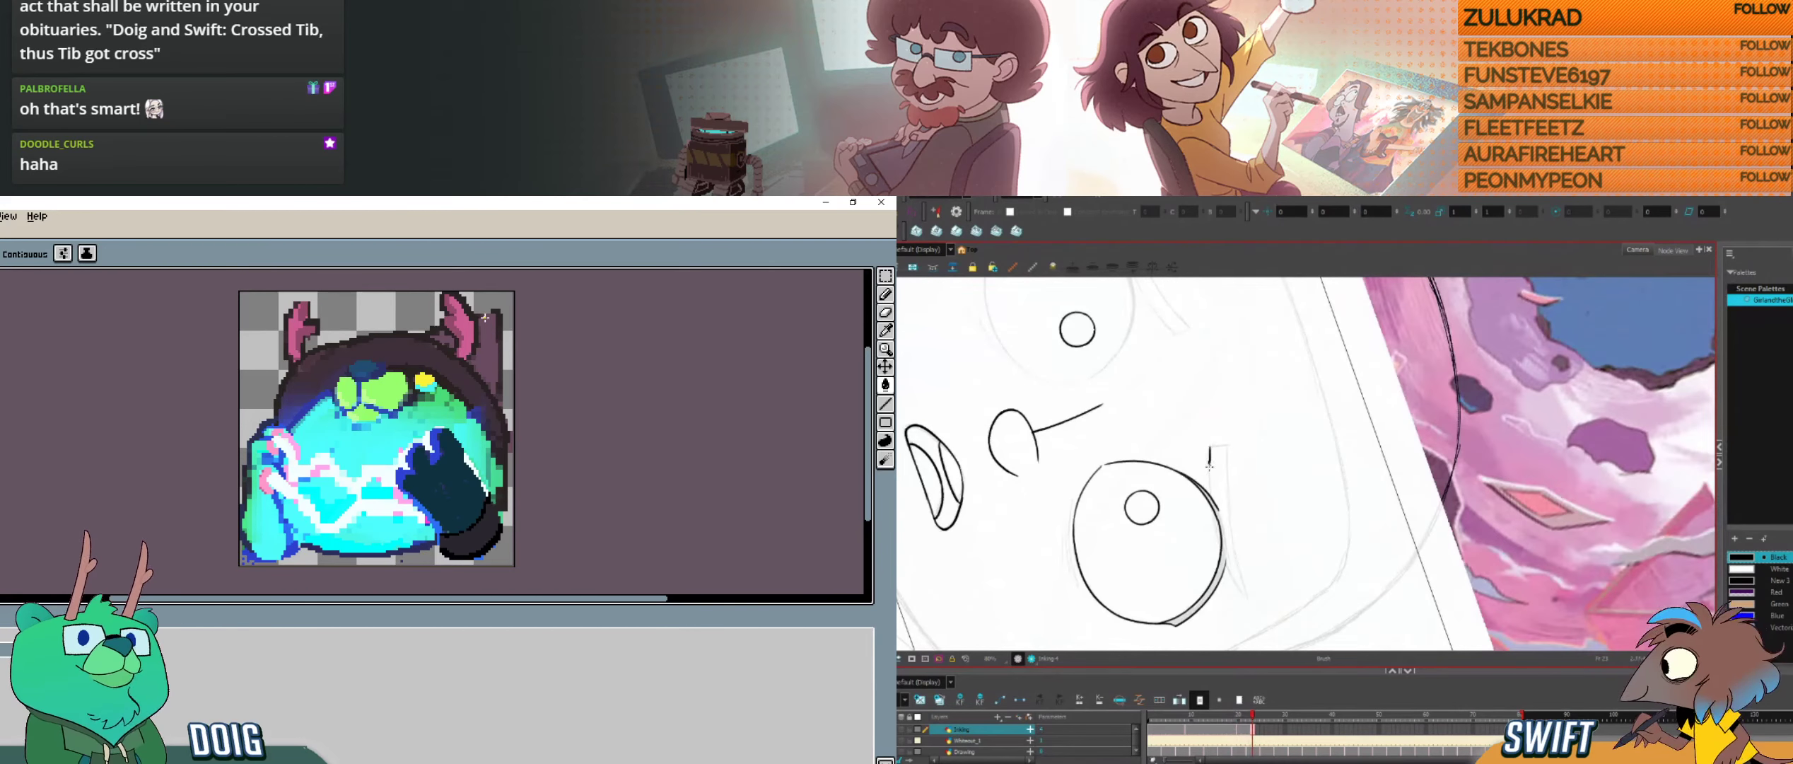
key(space)
drag(374, 413, 343, 380)
key(space)
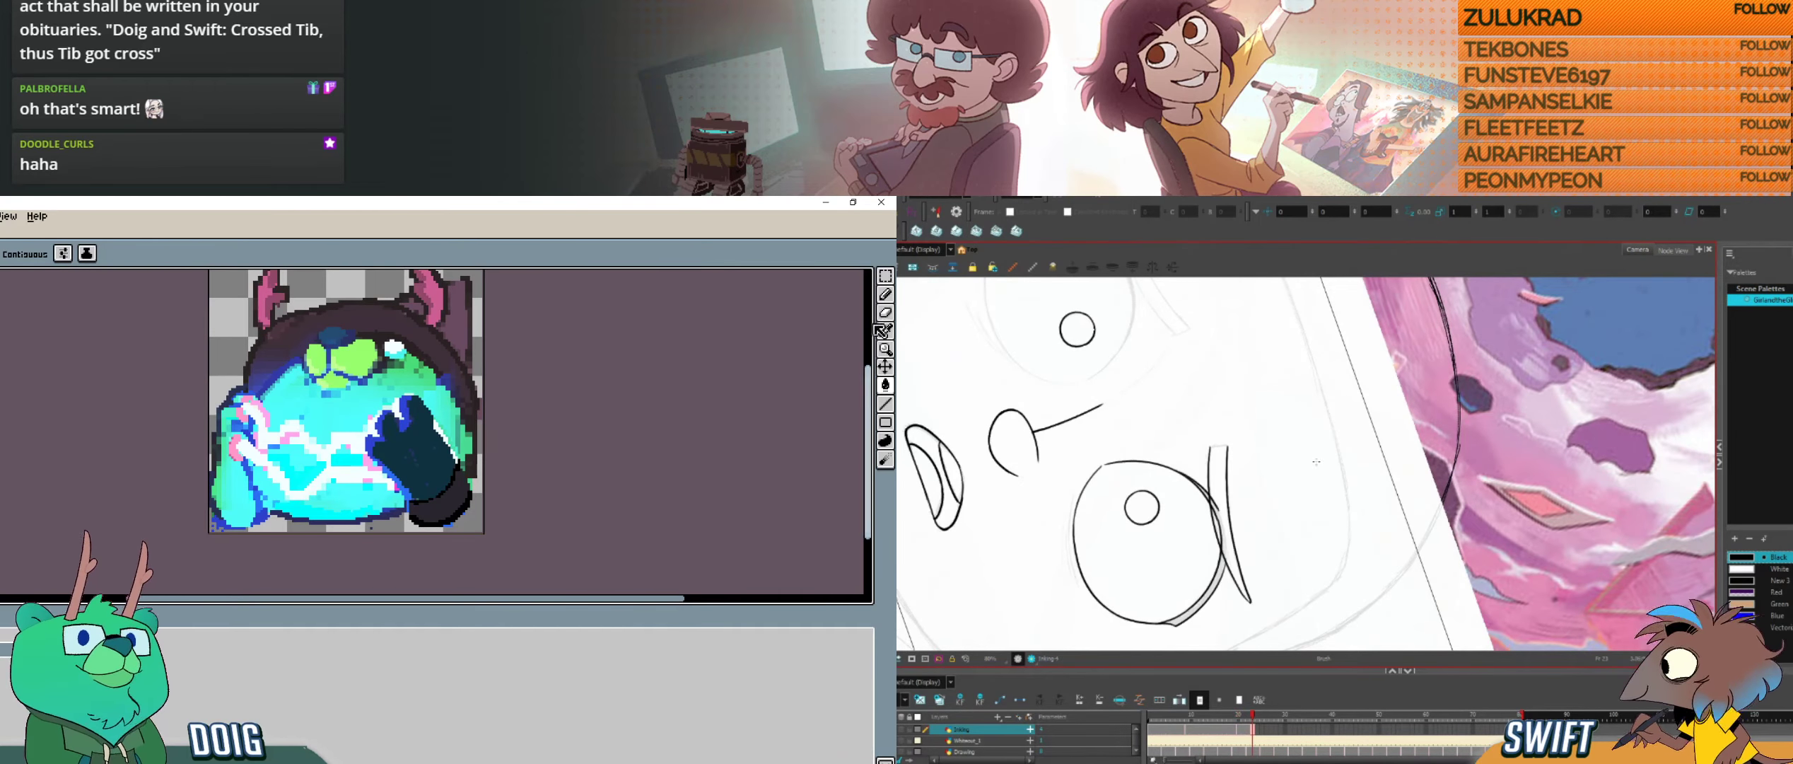
Step: Ink the long edge of the brow above the face's right-hand eye, and paint the bear's lower arm blue with the Pencil tool
key(b)
mouse_move(400, 433)
mouse_down()
mouse_move(431, 382)
mouse_move(408, 419)
mouse_up()
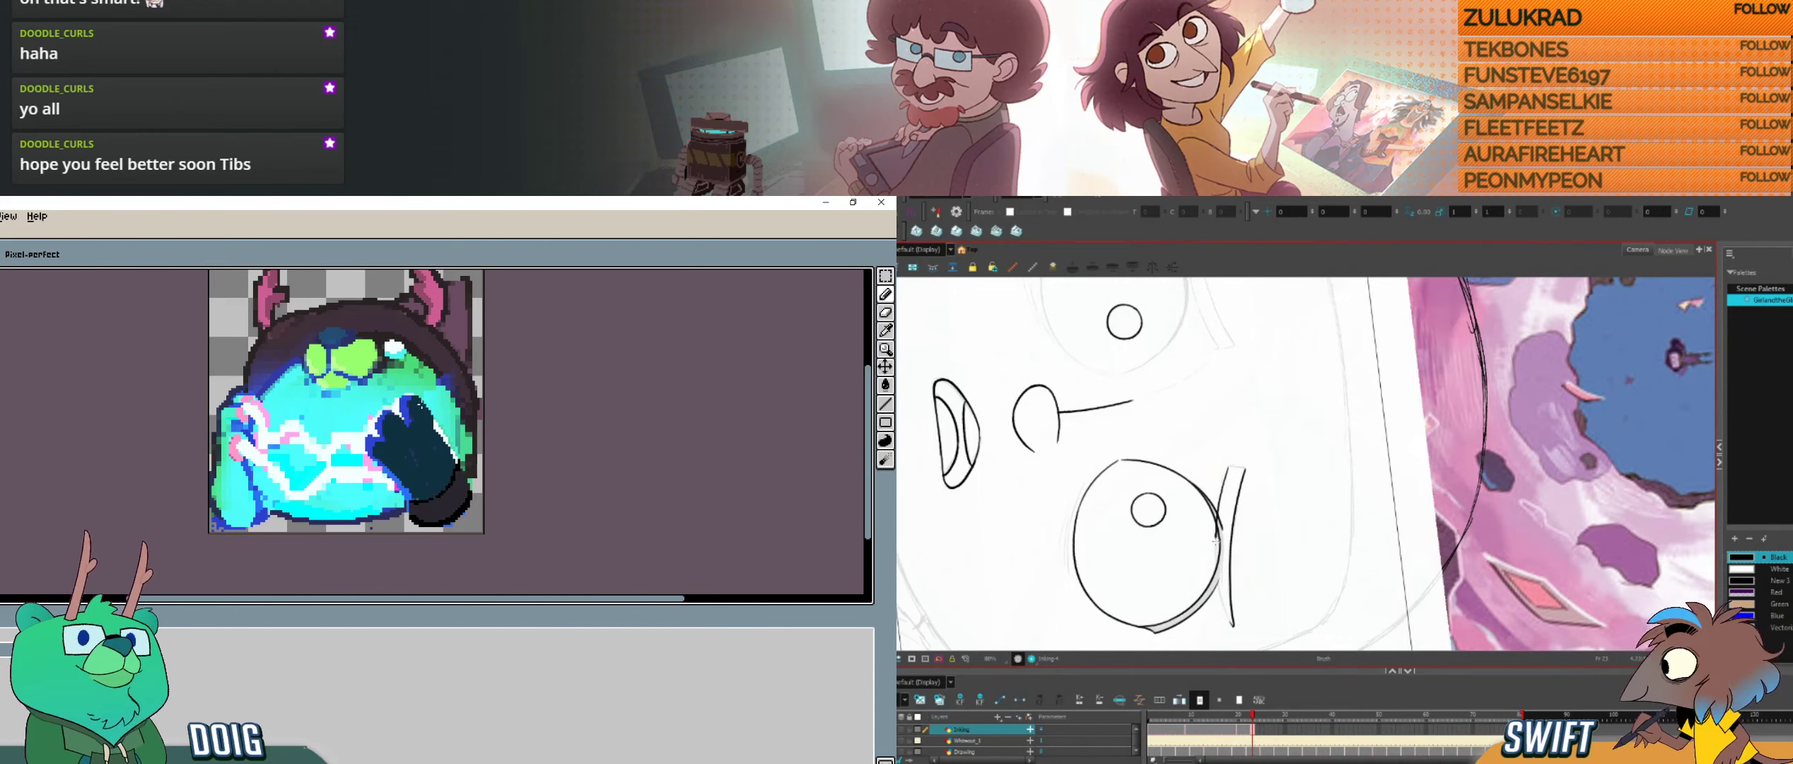
drag(1228, 466, 1234, 625)
mouse_move(217, 476)
mouse_down()
mouse_move(248, 525)
mouse_move(255, 501)
mouse_up()
click(1234, 625)
click(1234, 622)
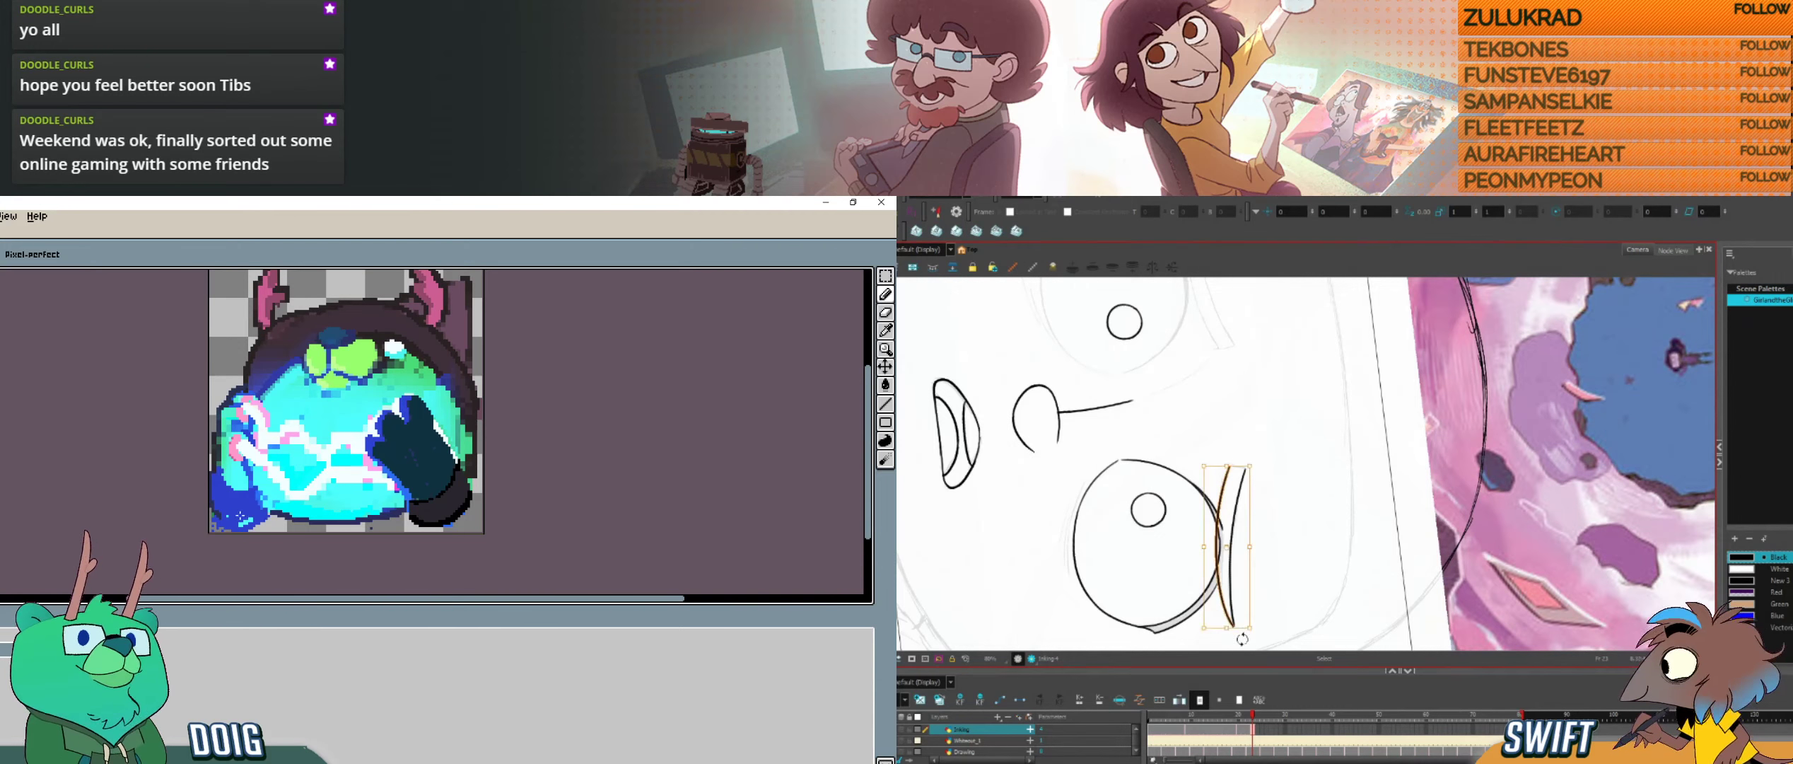
Step: Nudge the selected brow stroke above the right-hand eye, and clean up the solid blue area of the bear's lower paw
drag(1243, 632, 1238, 632)
drag(241, 524, 250, 521)
drag(1240, 634, 1241, 633)
key(e)
drag(220, 524, 217, 523)
key(alt+b)
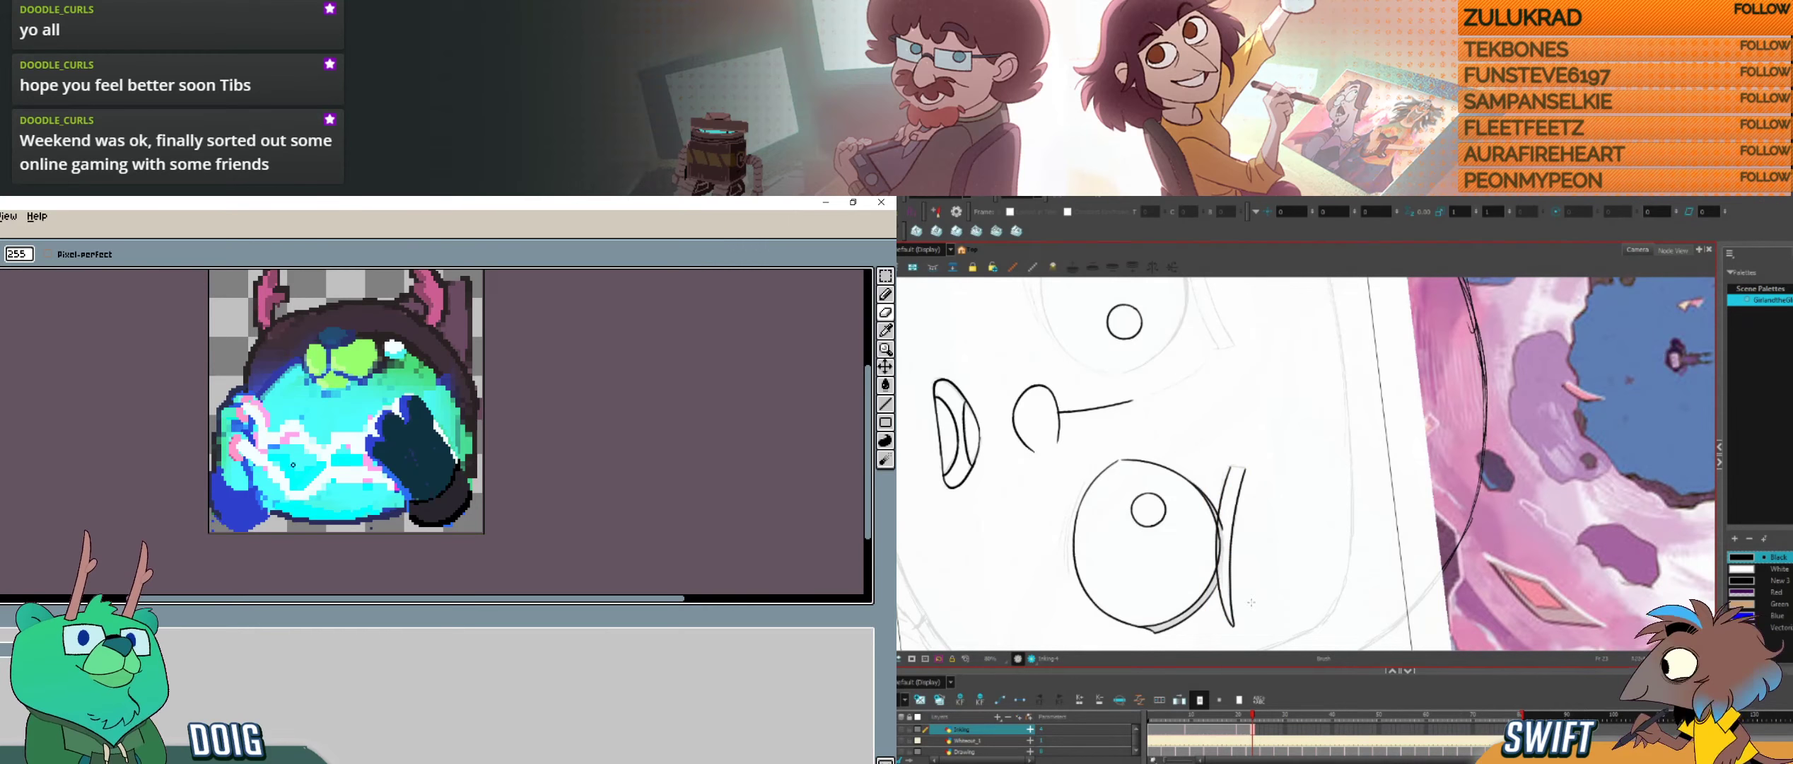
Step: Flip between the current and neighbouring drawings to compare the right-hand brow's shape and position
key(f)
key(g)
key(f)
key(g)
key(f)
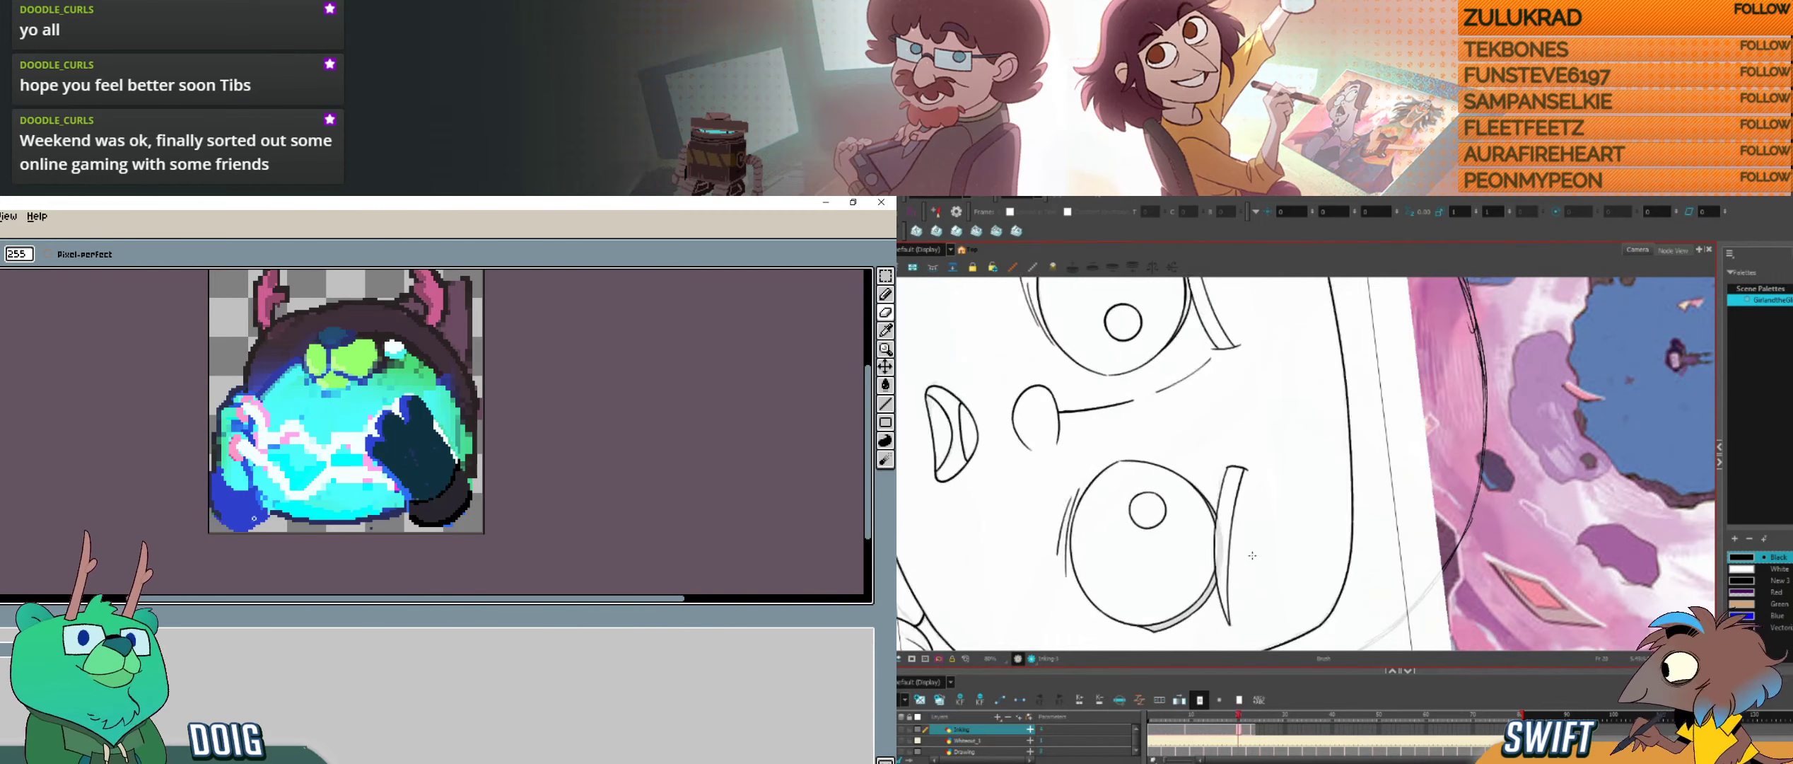
key(g)
key(f)
key(g)
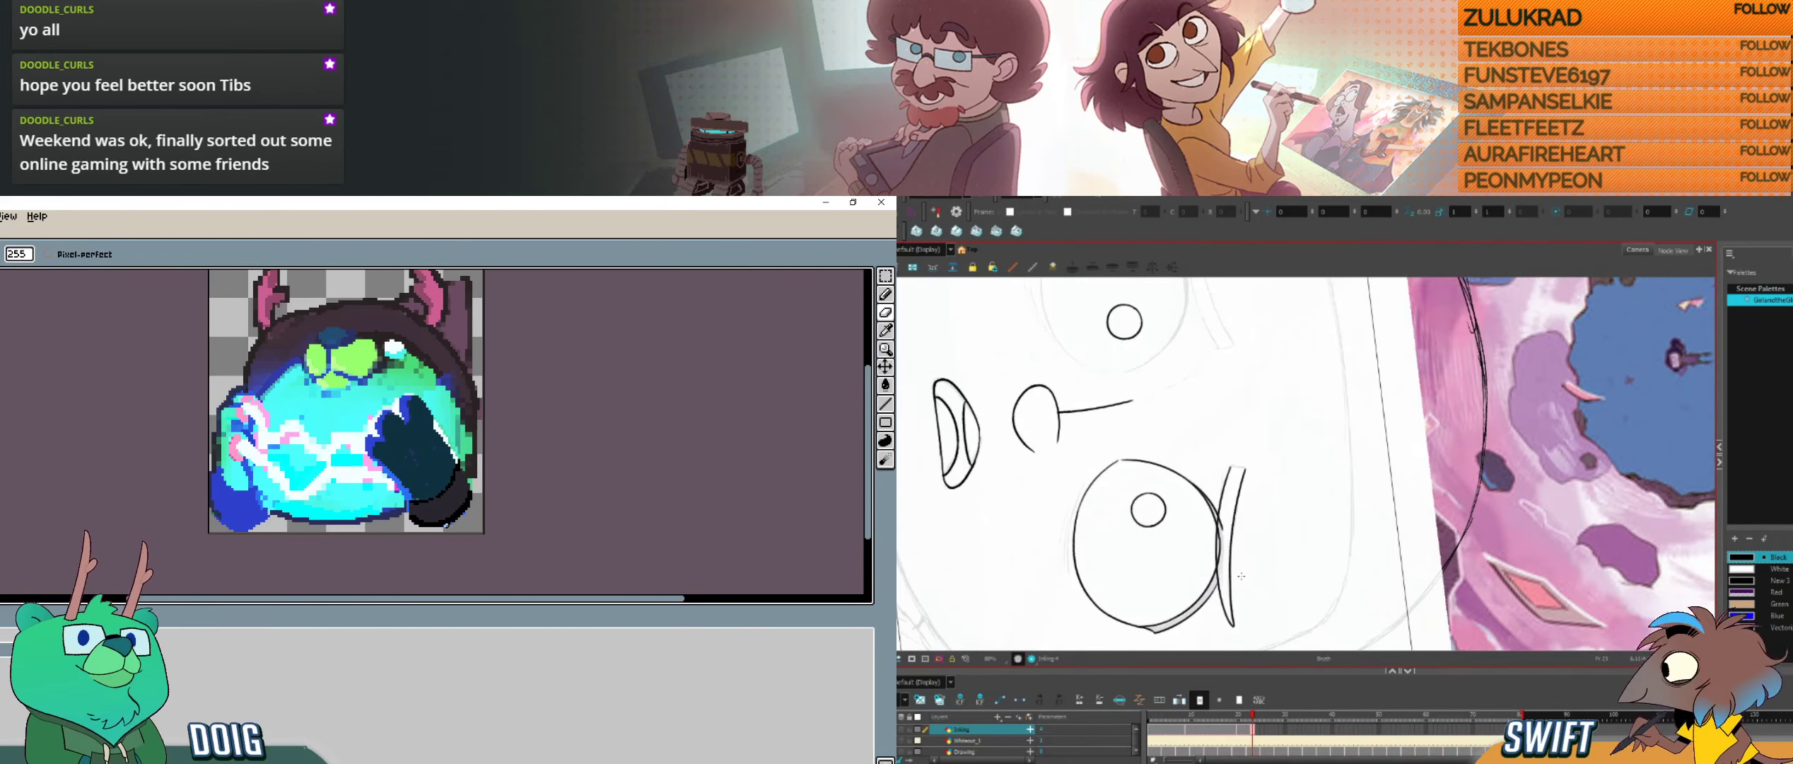
key(f)
key(g)
Step: Select the outer stroke of the right-hand brow and adjust its angle slightly
key(alt+s)
click(1236, 513)
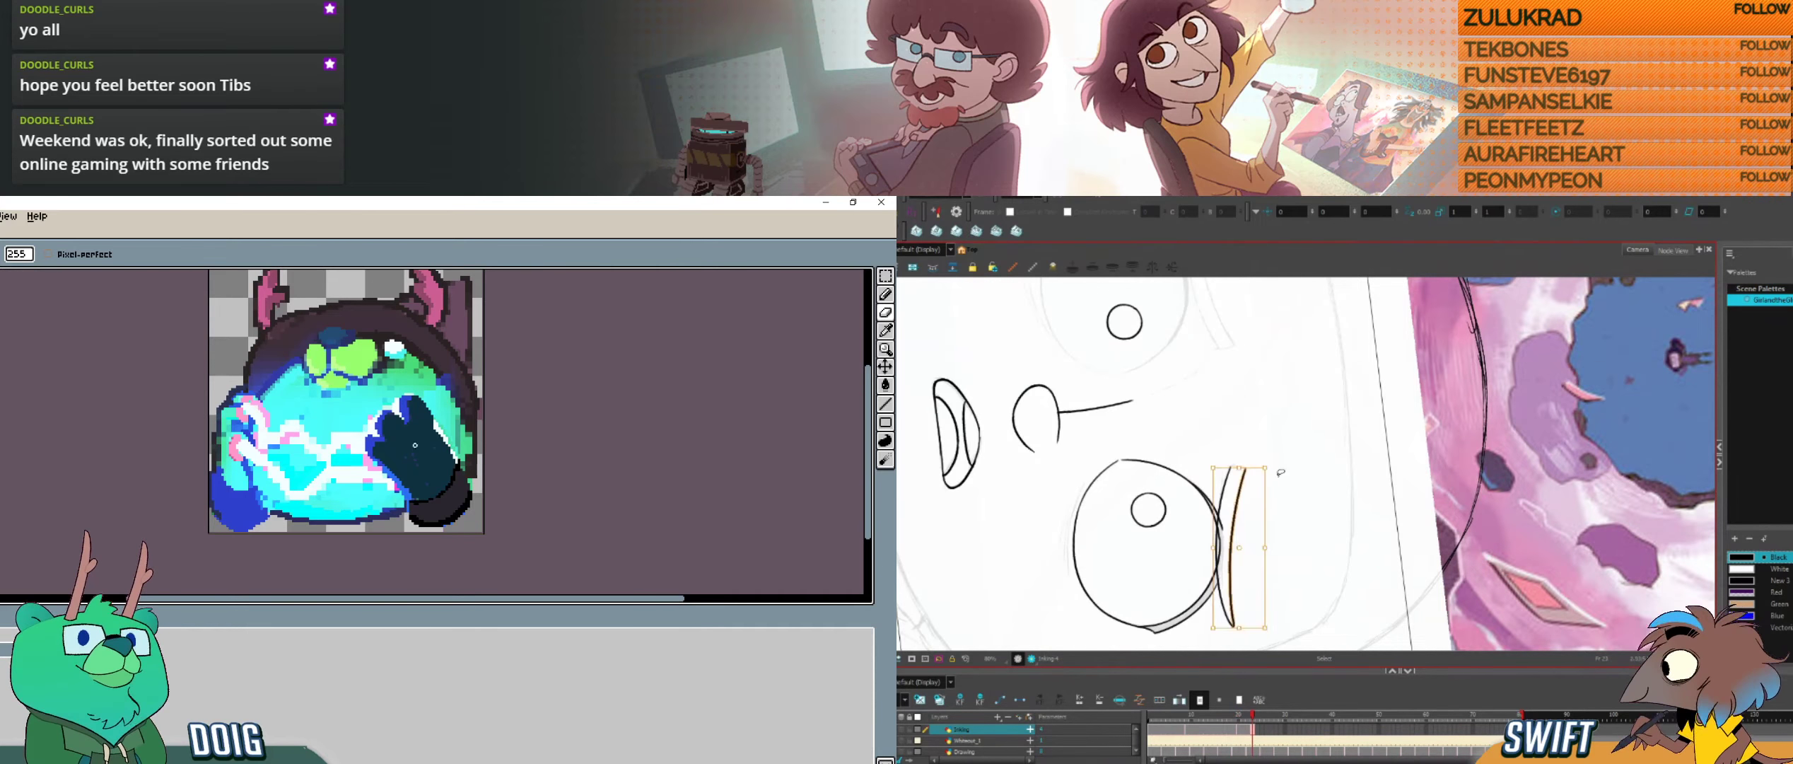
drag(1275, 466, 1276, 465)
key(e)
click(1323, 451)
key(alt+b)
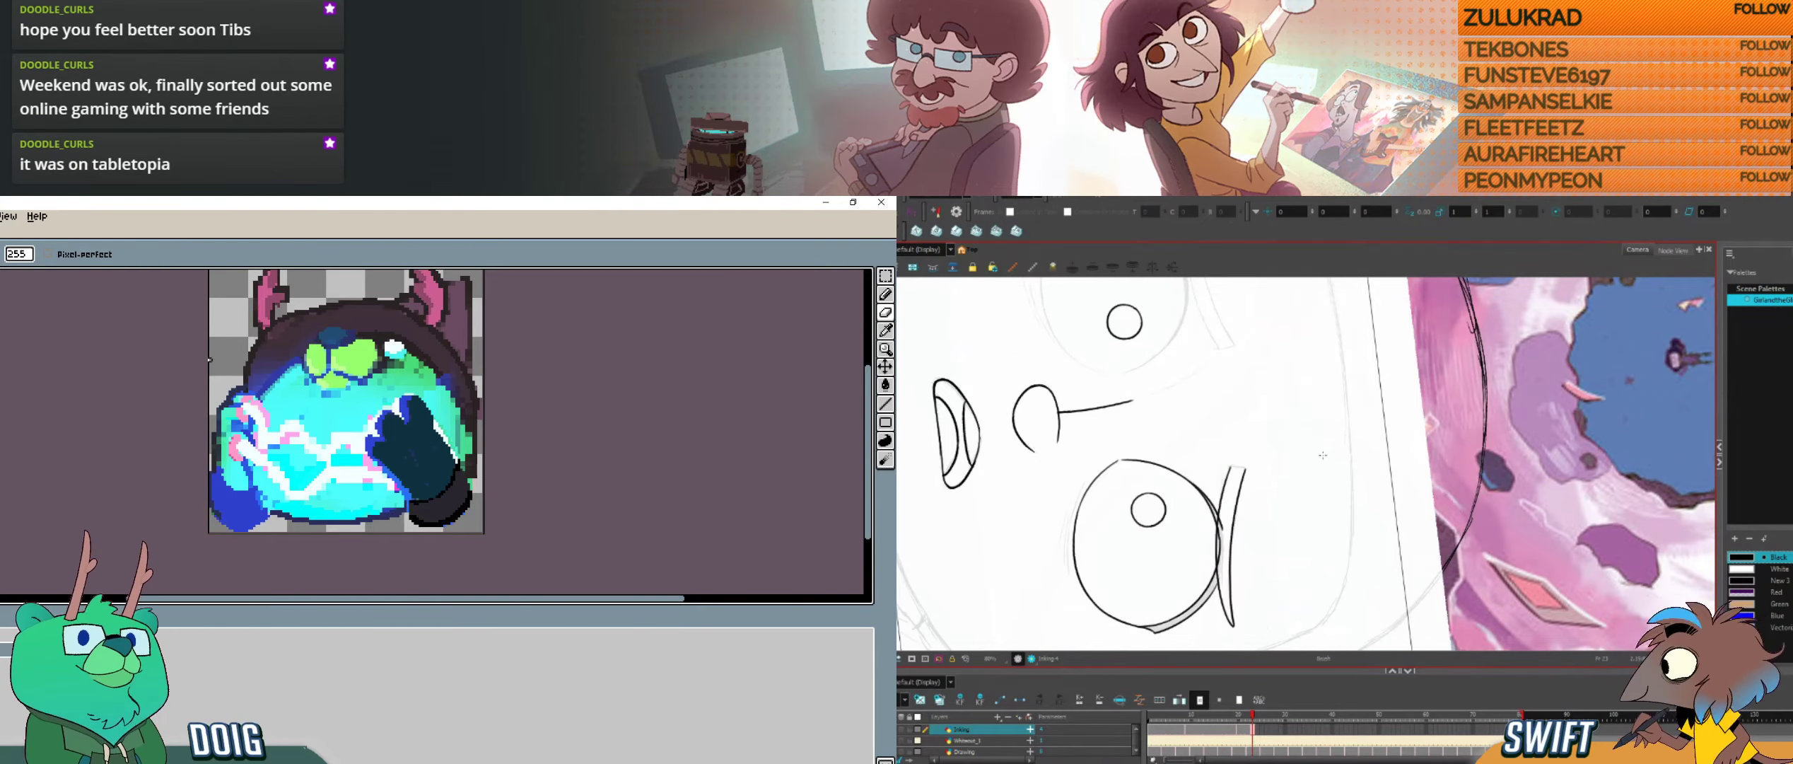
key(alt+s)
click(1234, 523)
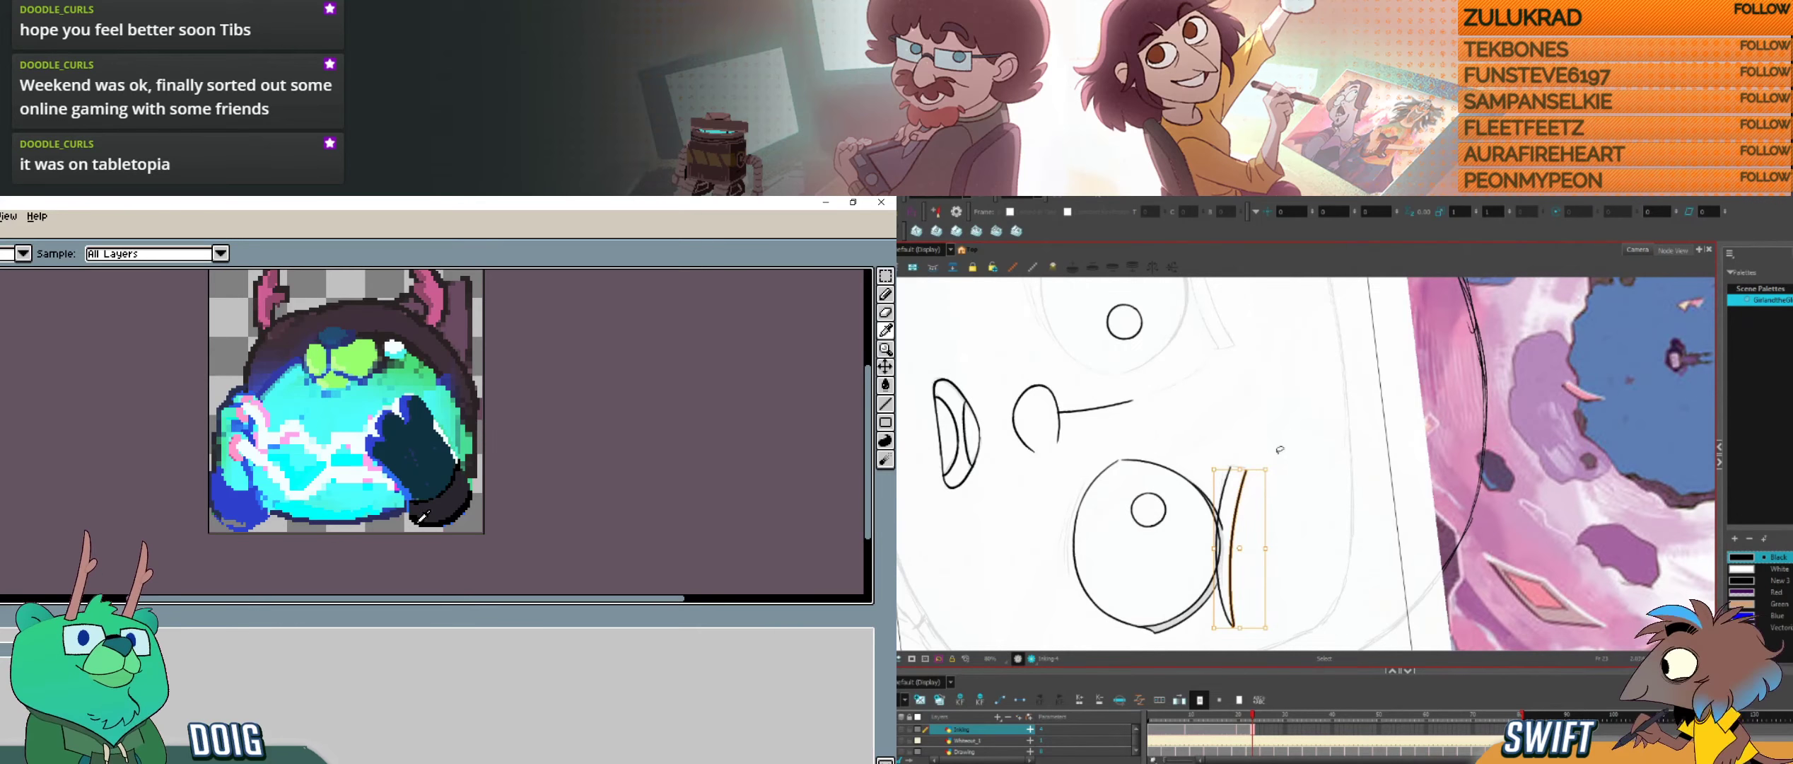
click(1281, 450)
key(alt+b)
Step: Close the inner end of the right-hand brow with a short ink stroke, and darken the underside of the bear's blue paw
drag(222, 521, 237, 518)
key(b)
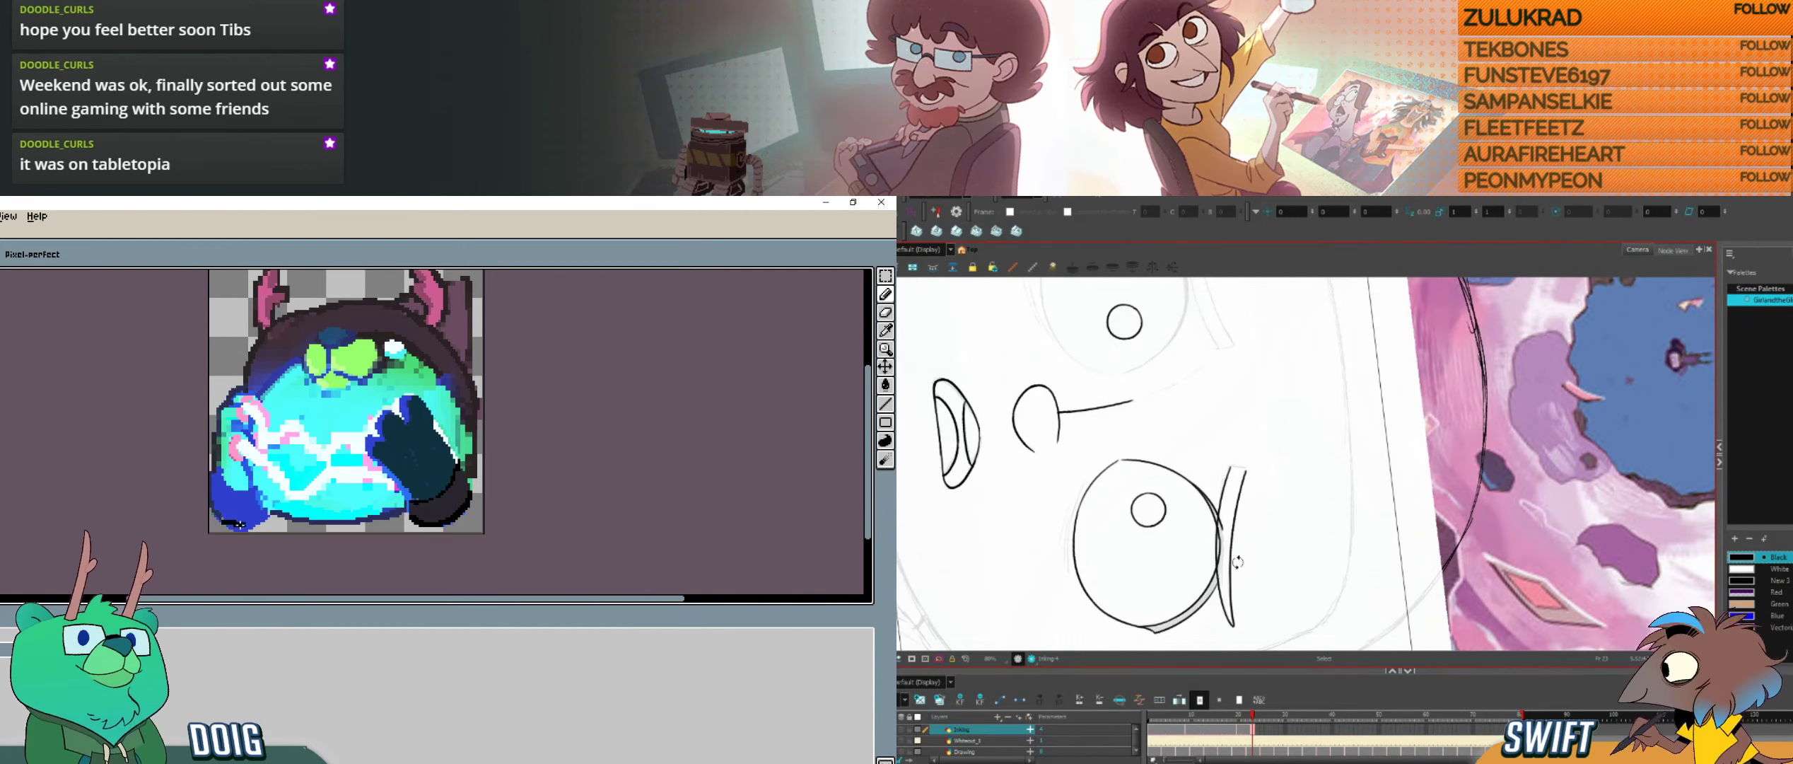
key(ctrl+alt)
drag(1235, 571, 1404, 524)
drag(249, 529, 271, 517)
drag(1233, 525, 1231, 548)
key(.)
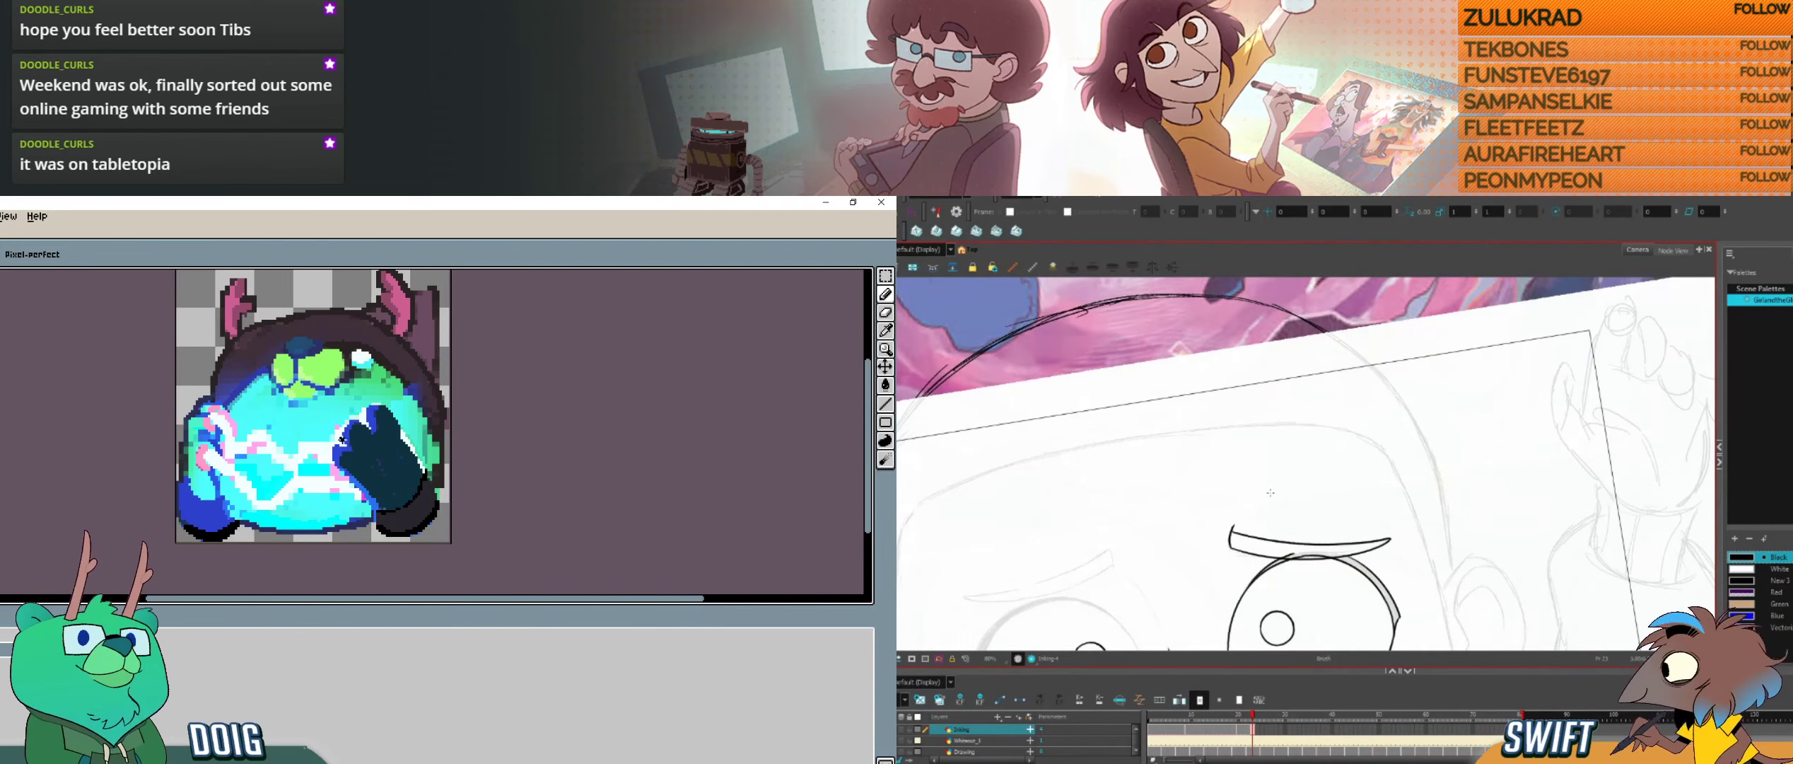
Step: Extend the dark underside of the bear's blue paw, and try a curved crease line between the face's brows
key(space)
drag(1240, 467, 1439, 377)
drag(235, 523, 256, 529)
drag(1313, 486, 1319, 503)
drag(244, 524, 259, 529)
drag(1319, 503, 1322, 557)
key(space)
drag(341, 437, 324, 463)
key(ctrl+z)
drag(260, 401, 233, 375)
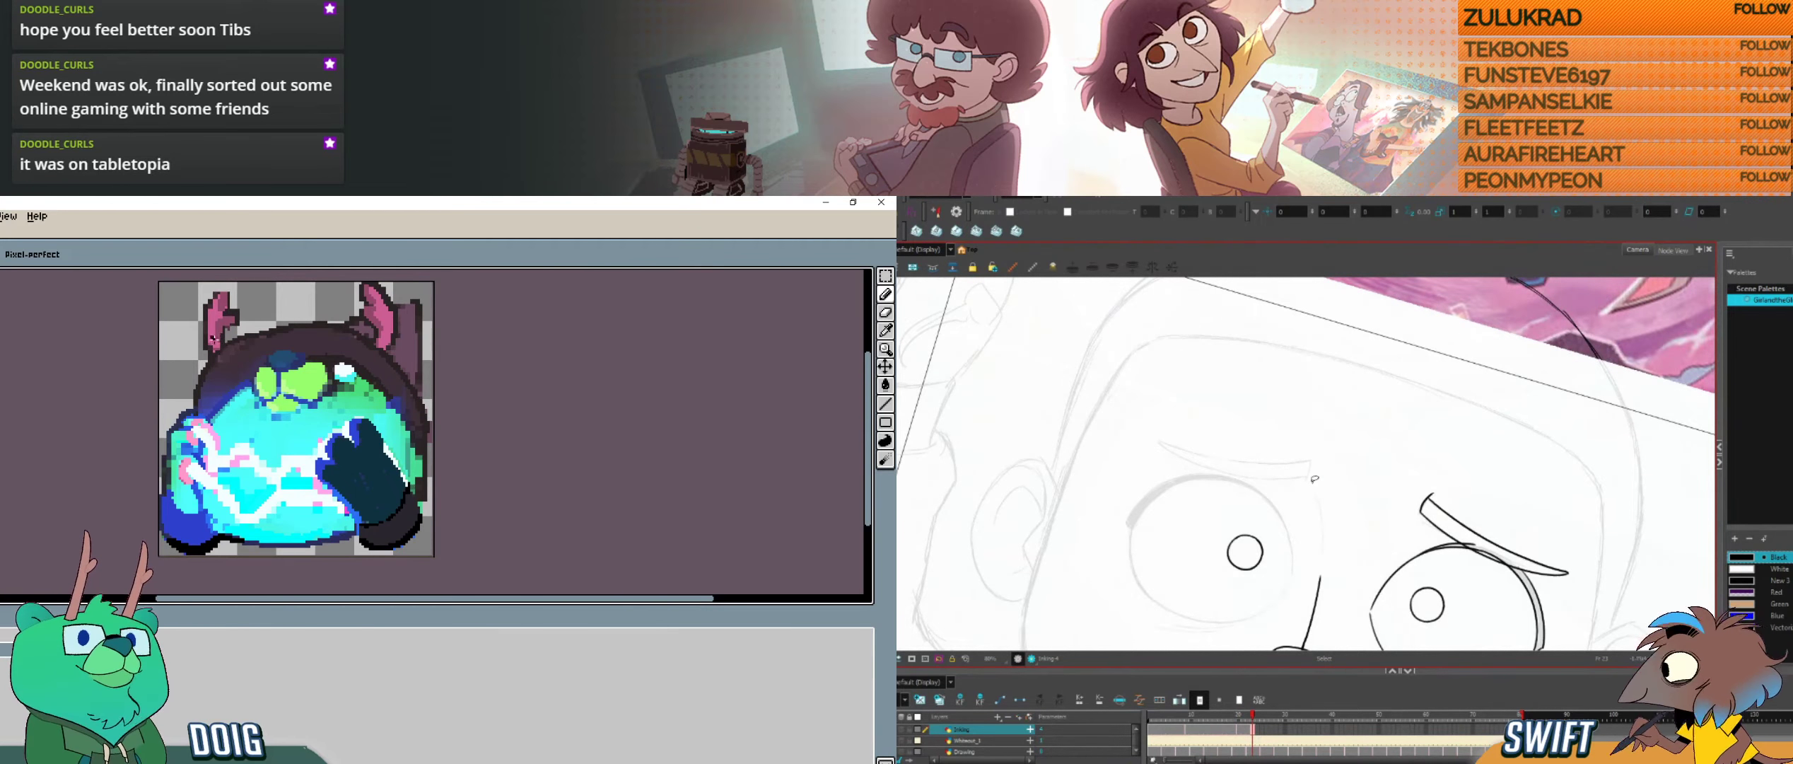
Step: Paint dark blue shading beside the bear's muzzle, and try further versions of the crease line between the face's brows
key(alt+b)
drag(1313, 487, 1321, 547)
key(alt+s)
key(ctrl+z)
key(alt+b)
drag(219, 383, 210, 403)
drag(1313, 486, 1323, 549)
key(alt+s)
alt+click(236, 366)
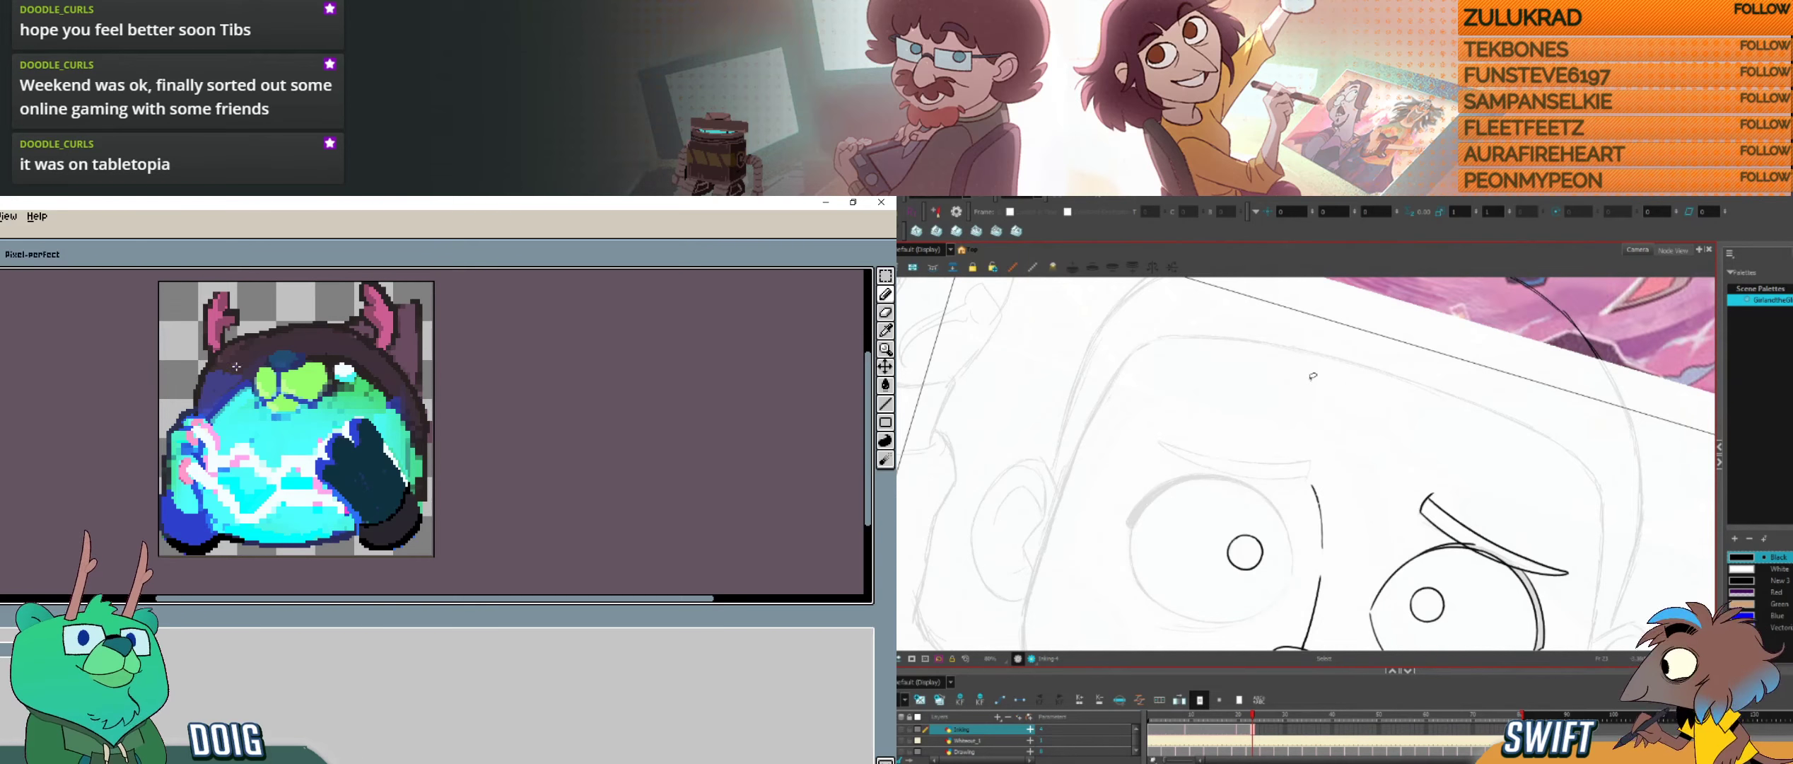
key(ctrl+z)
Step: Ink the curved crease line between the face's brows, leading down to the nose line, and retouch the bear's head
key(alt+b)
drag(1311, 485, 1316, 500)
key(space)
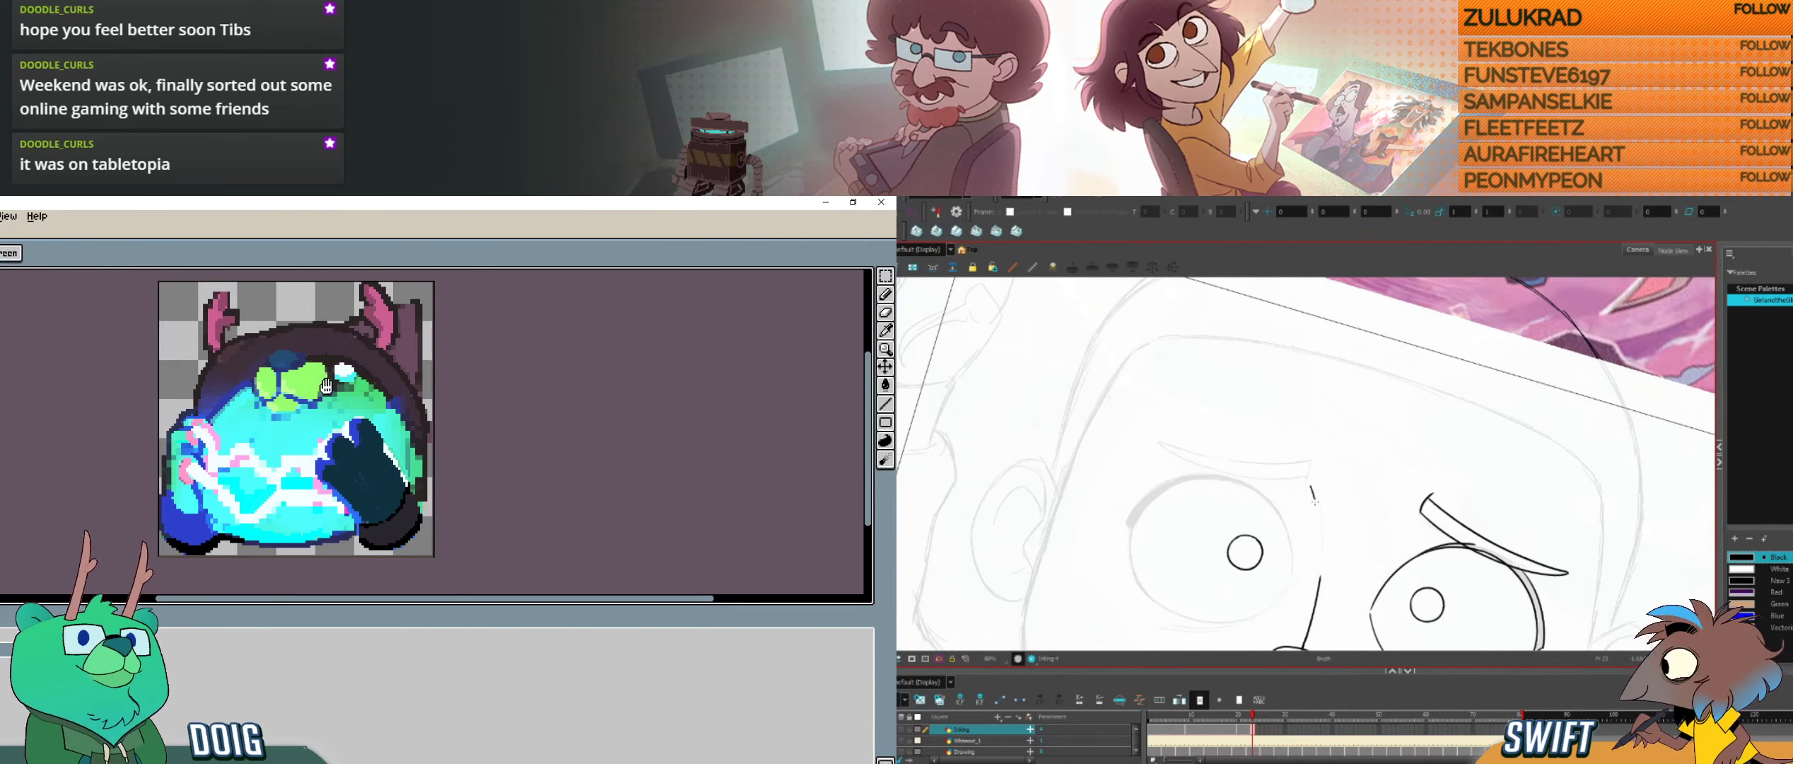
drag(326, 385, 260, 340)
drag(1315, 501, 1323, 554)
key(ctrl+z)
key(space)
drag(304, 354, 297, 401)
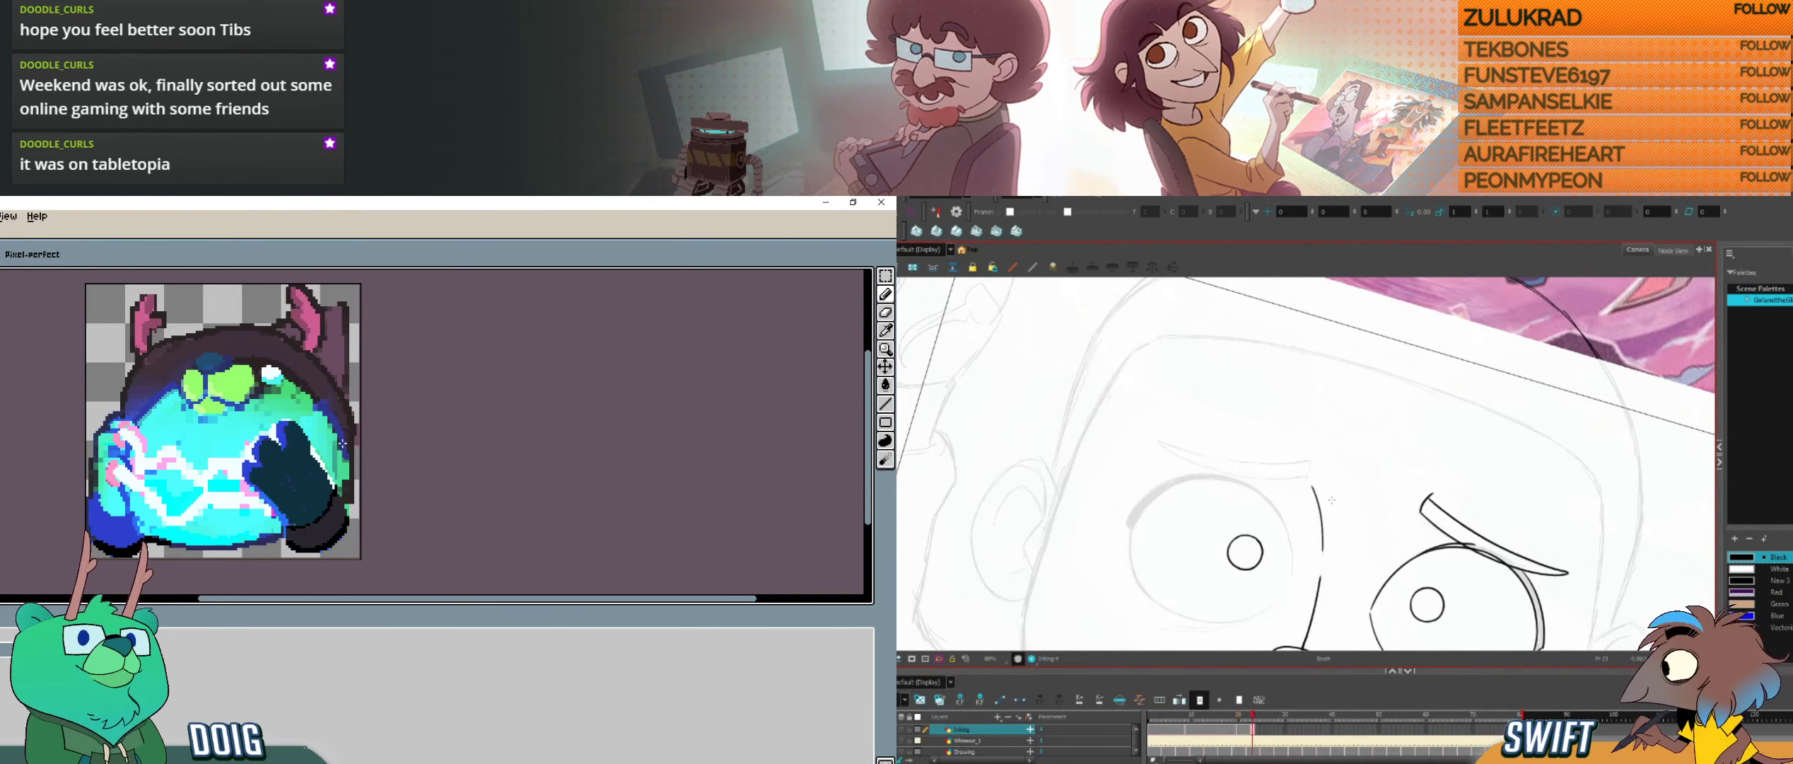
drag(290, 377, 288, 385)
Step: Ink the short inner end of the brow above the face's left-hand eye
key(ctrl+alt)
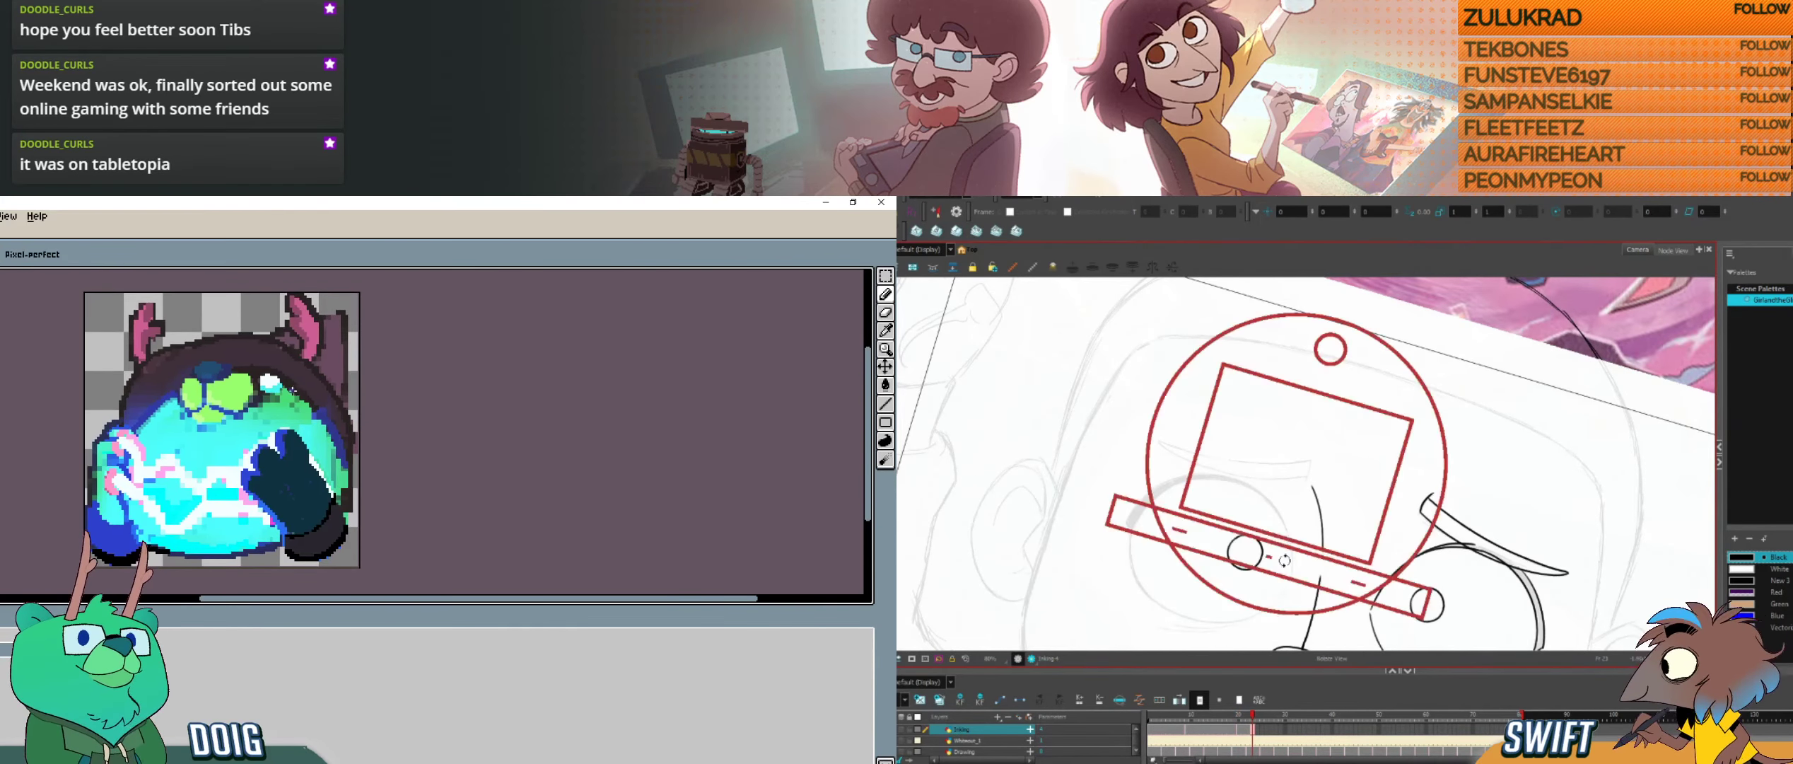
drag(1285, 560, 1315, 559)
drag(290, 386, 312, 408)
drag(1306, 513, 1307, 542)
key(ctrl+alt)
mouse_move(1322, 593)
mouse_down()
mouse_move(1364, 576)
mouse_move(1428, 473)
mouse_up()
Step: Ink the long curved edge of the left-hand brow, checking it against the neighbouring drawing
key(f)
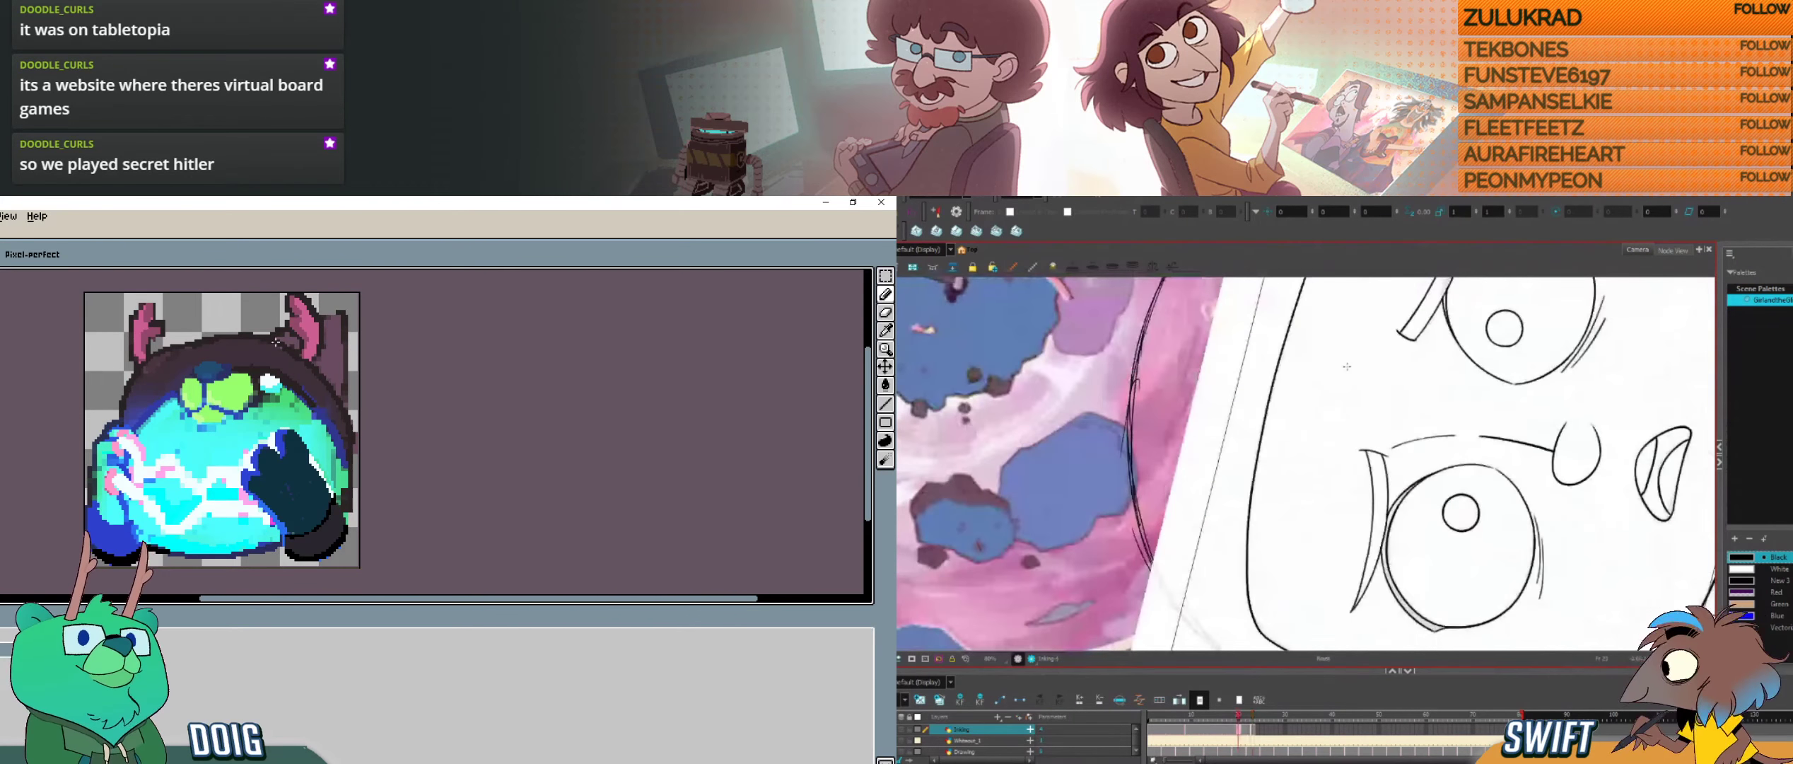
key(g)
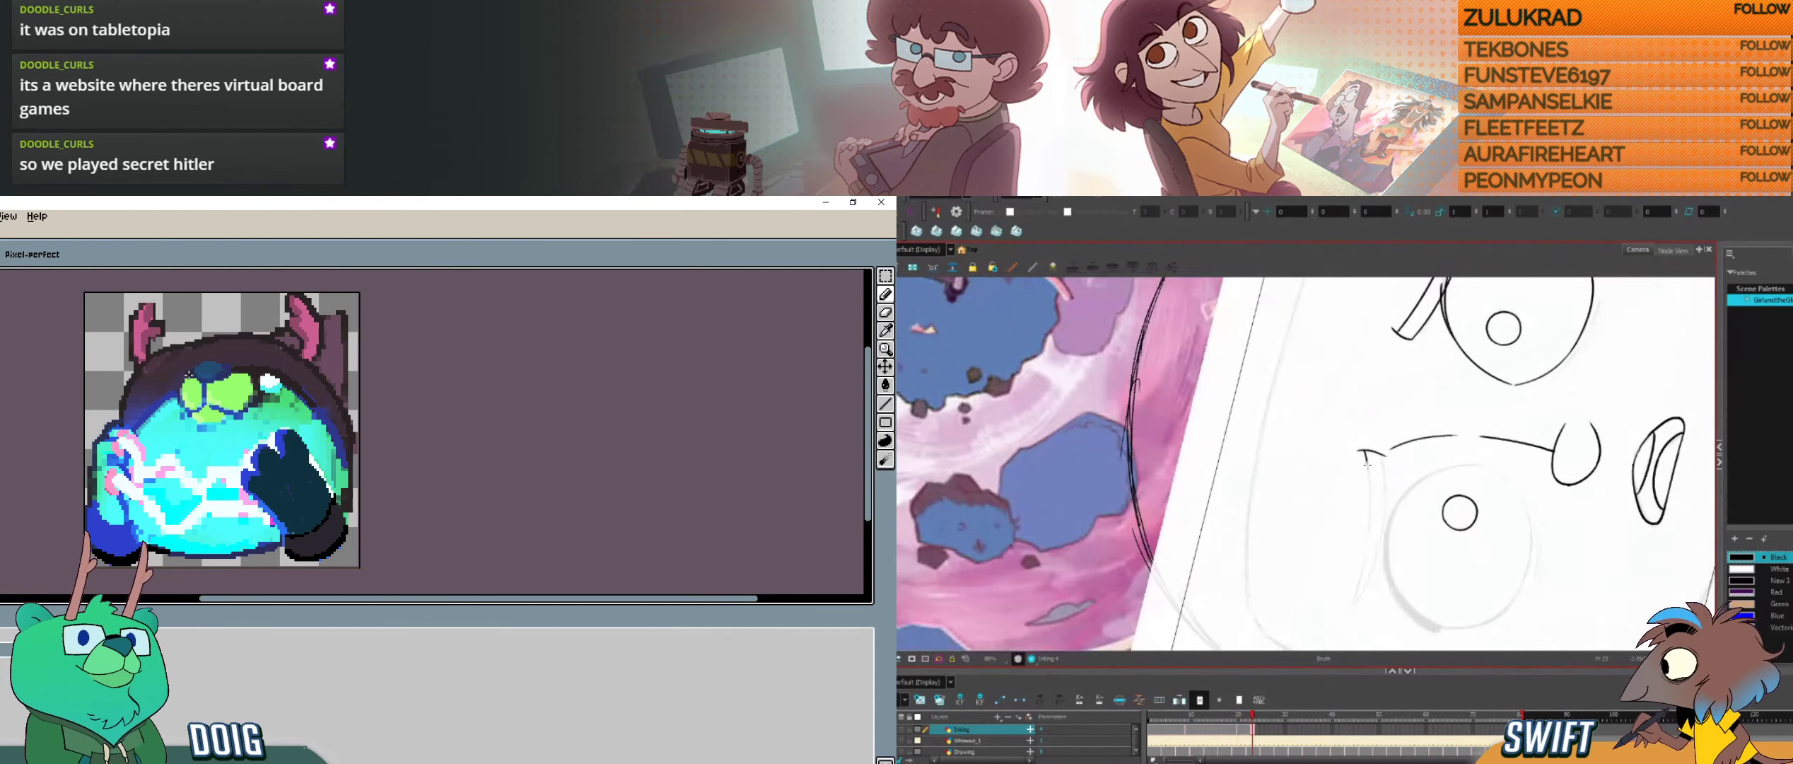
drag(1369, 478, 1351, 605)
key(f)
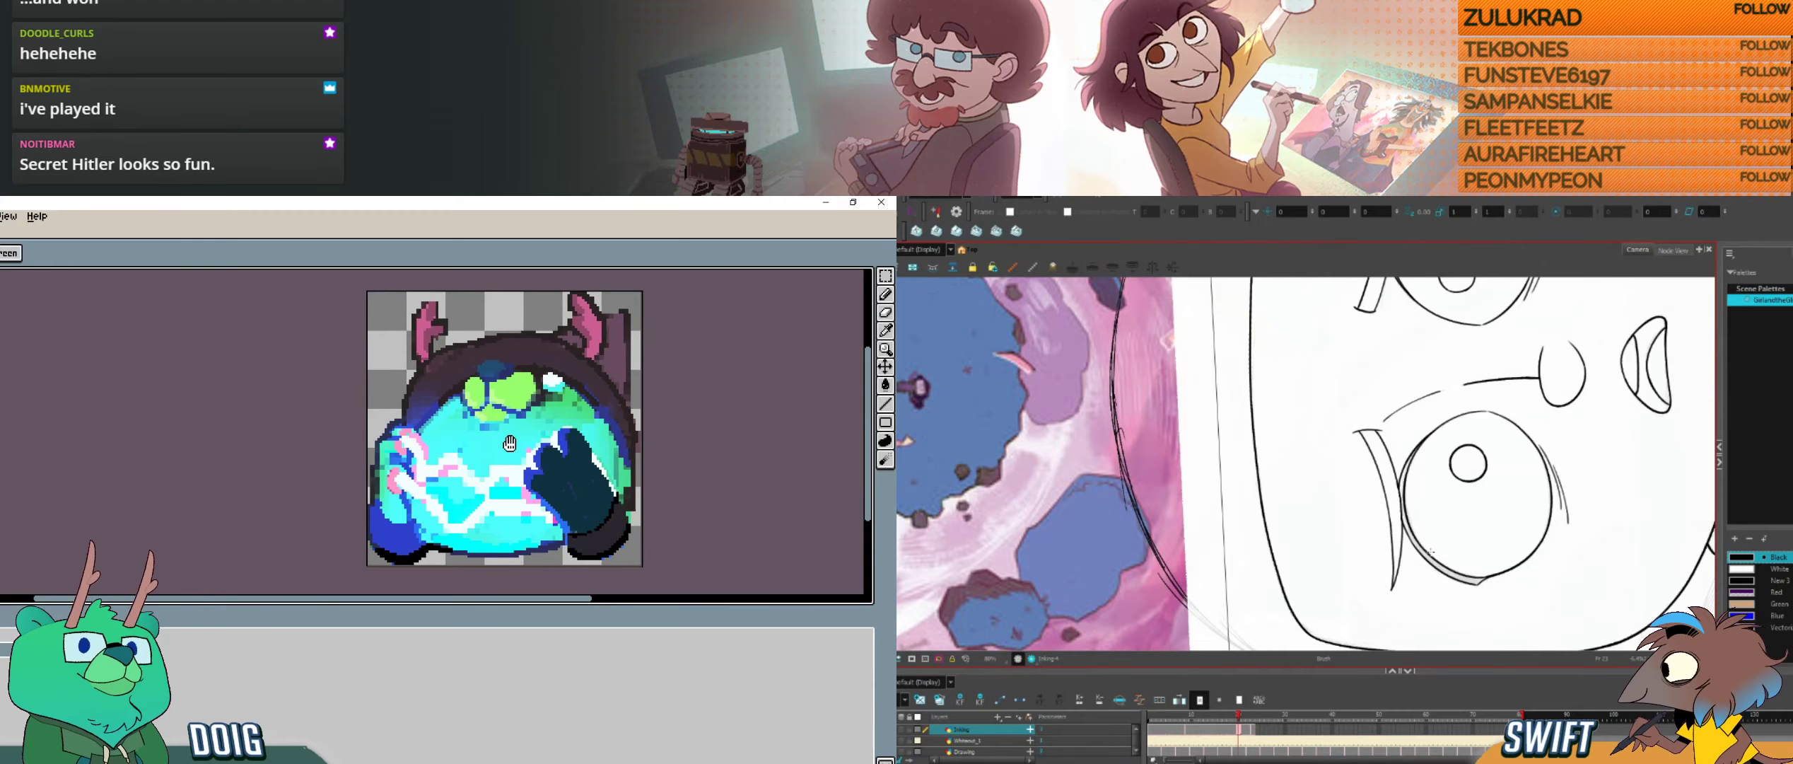
key(g)
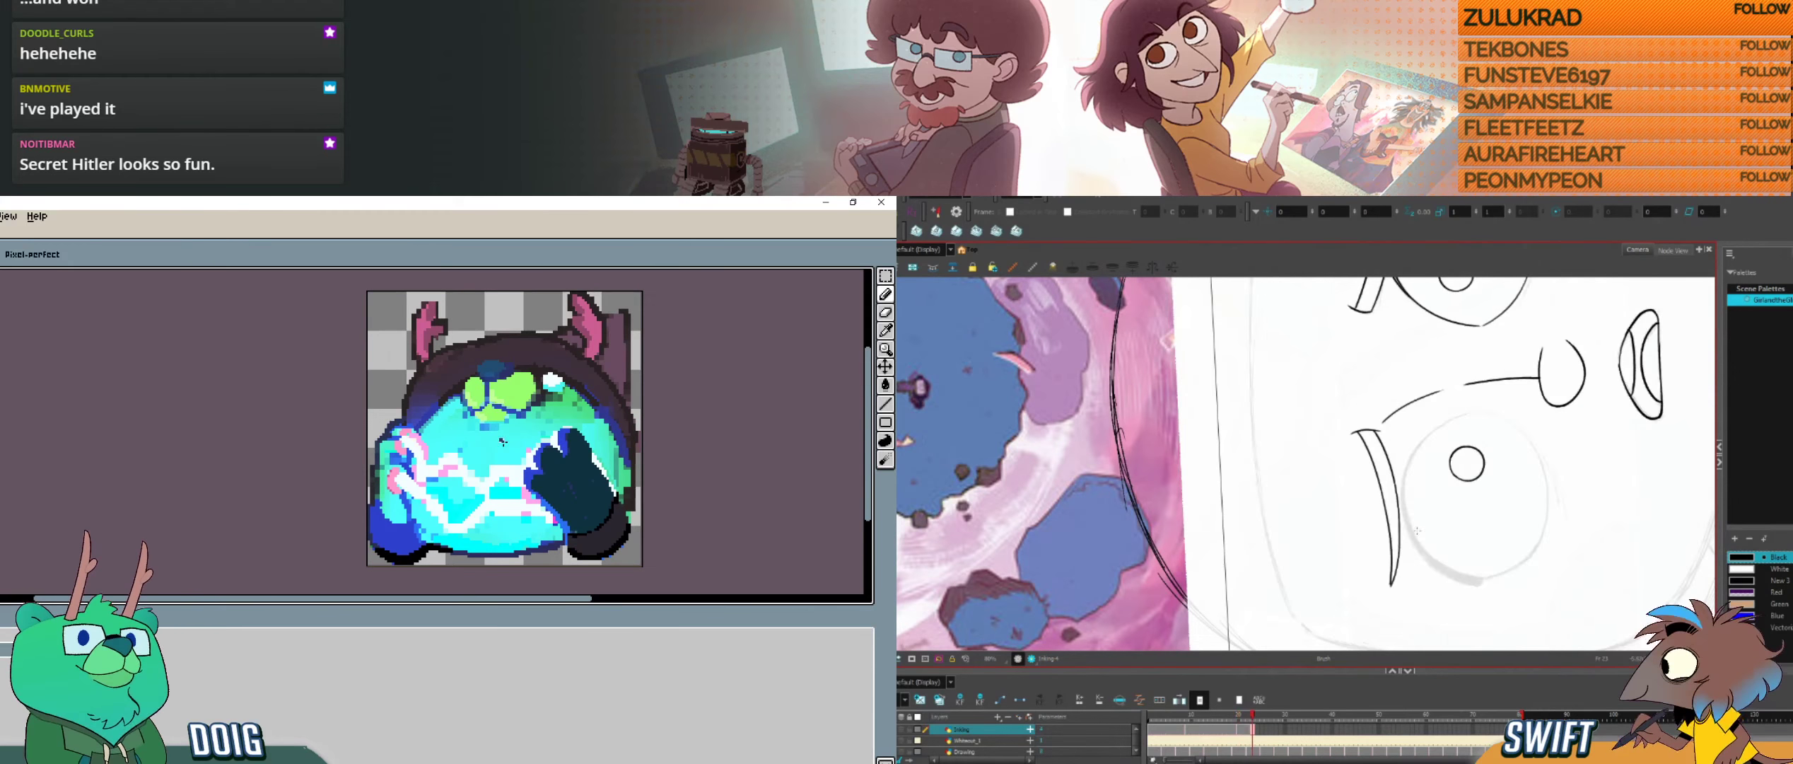
key(f)
key(g)
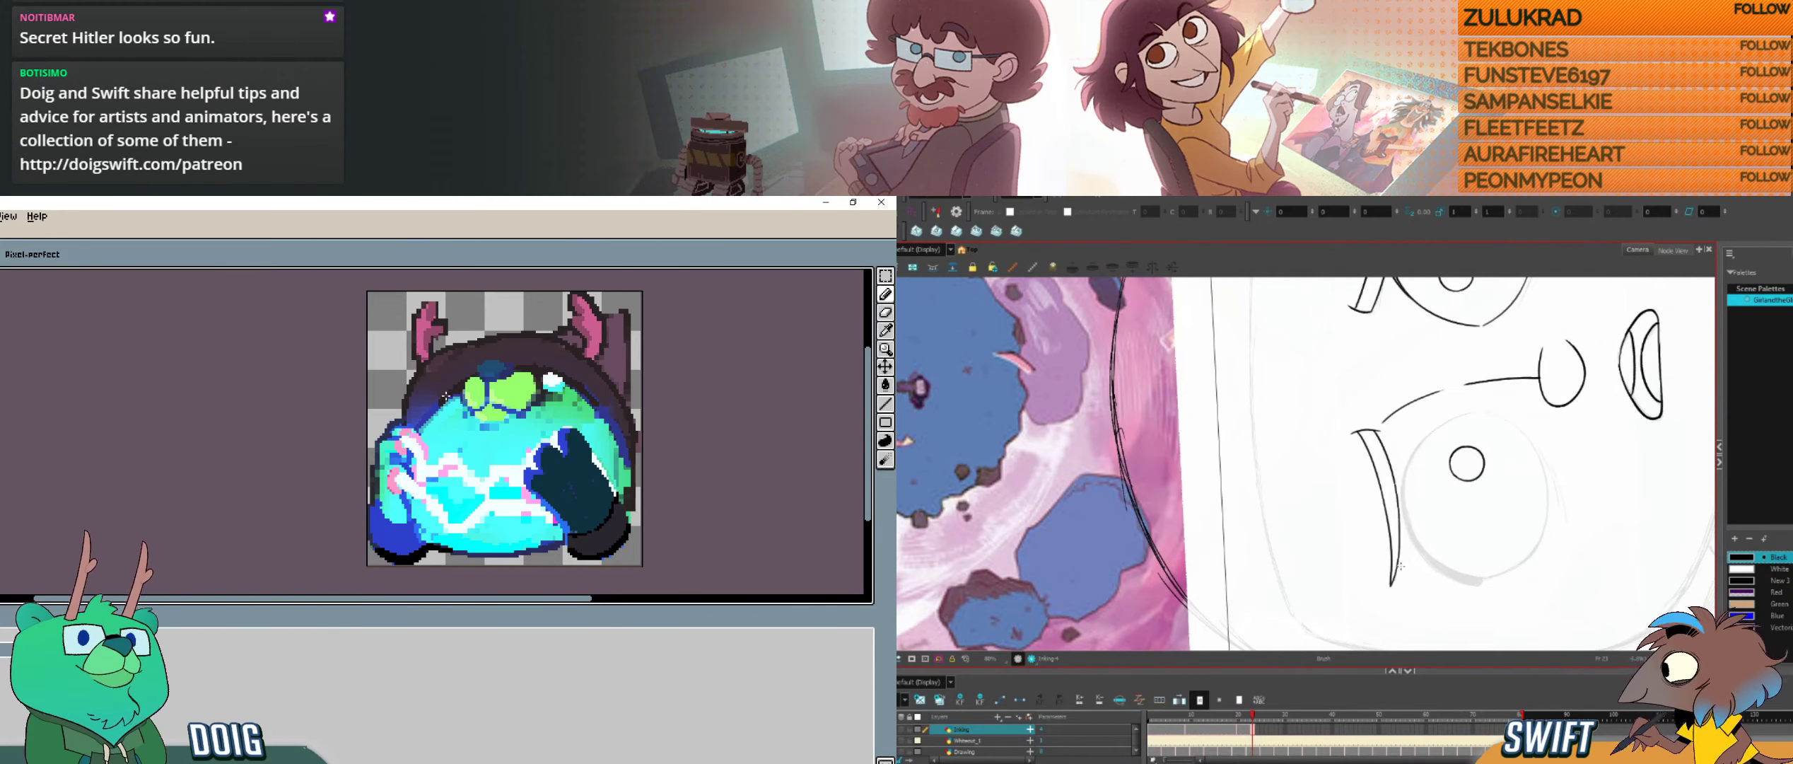
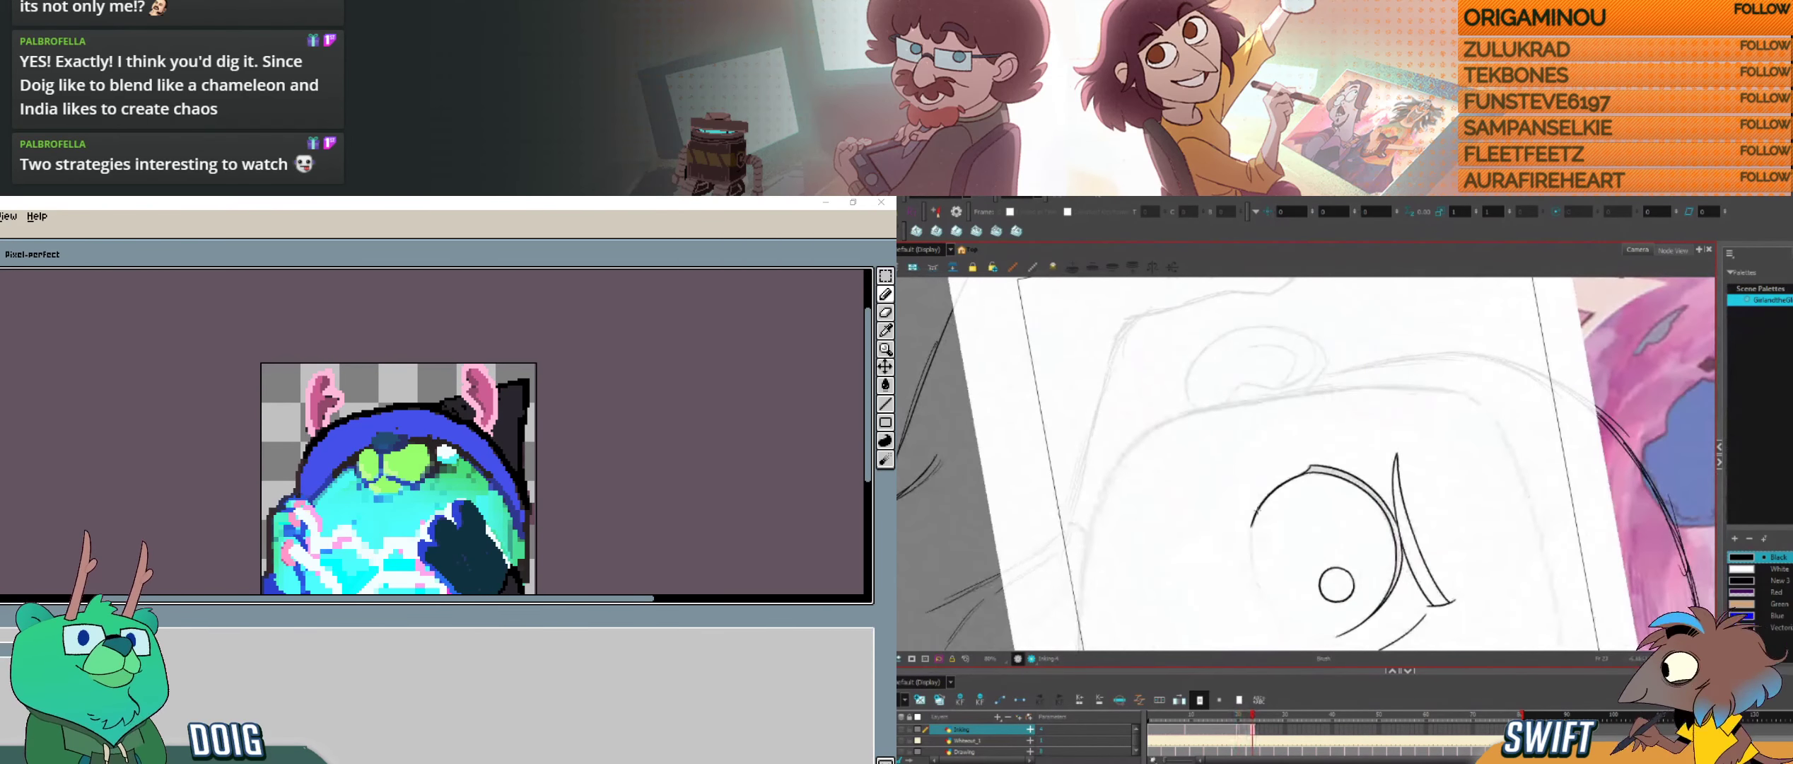
Step: Ink the cheek-side edge of the left-hand eye's outline, checking it against the neighbouring drawing
drag(1257, 509, 1261, 591)
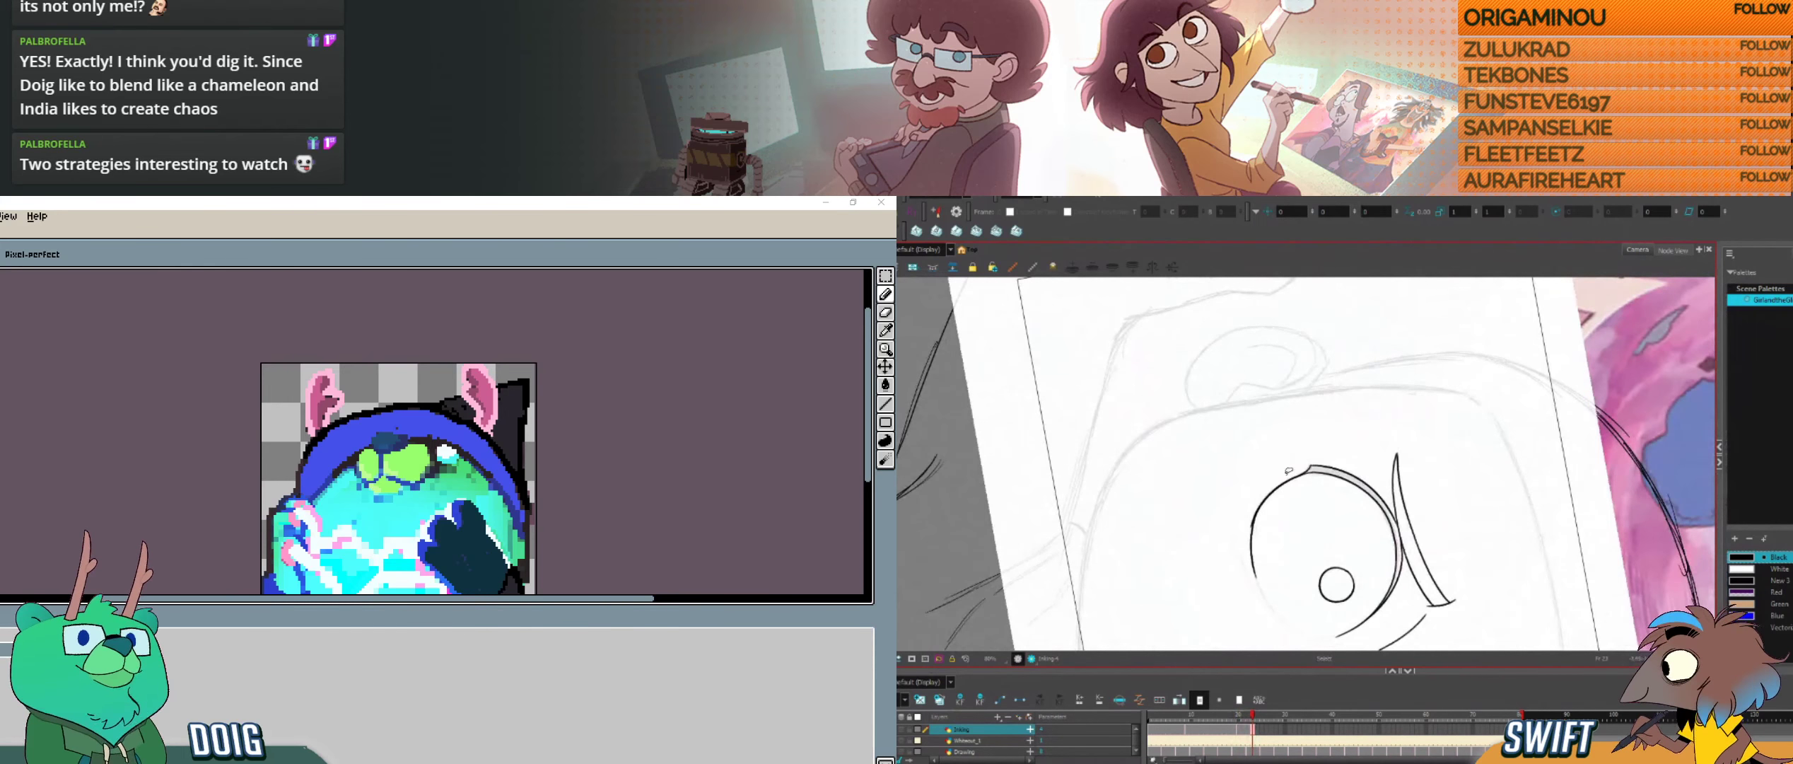
key(ctrl+z)
drag(1251, 523, 1268, 606)
key(f)
key(g)
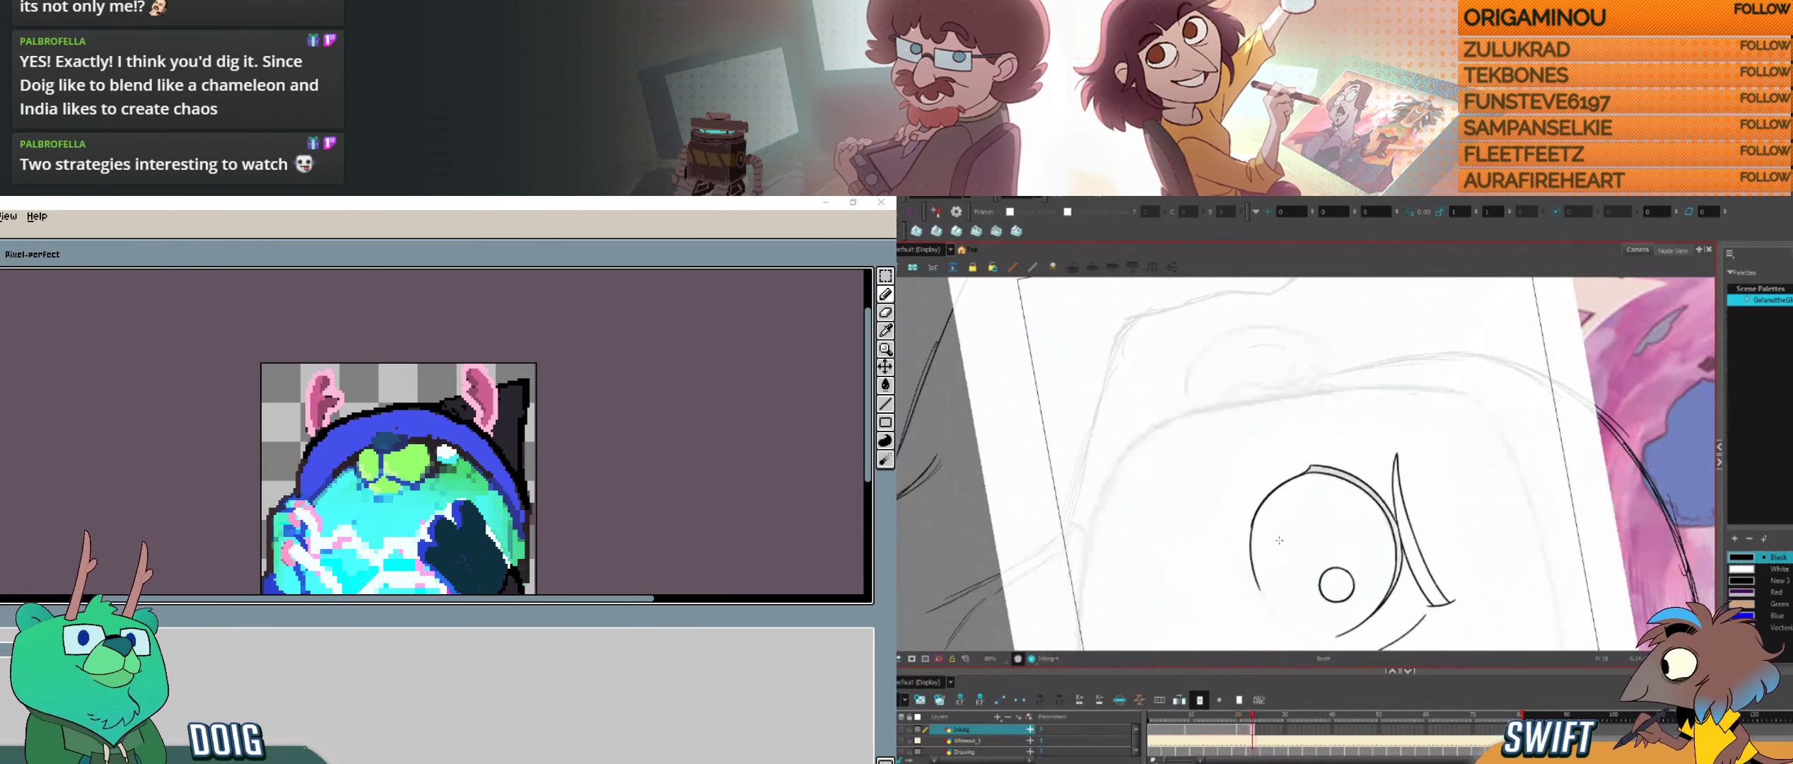
key(f)
key(g)
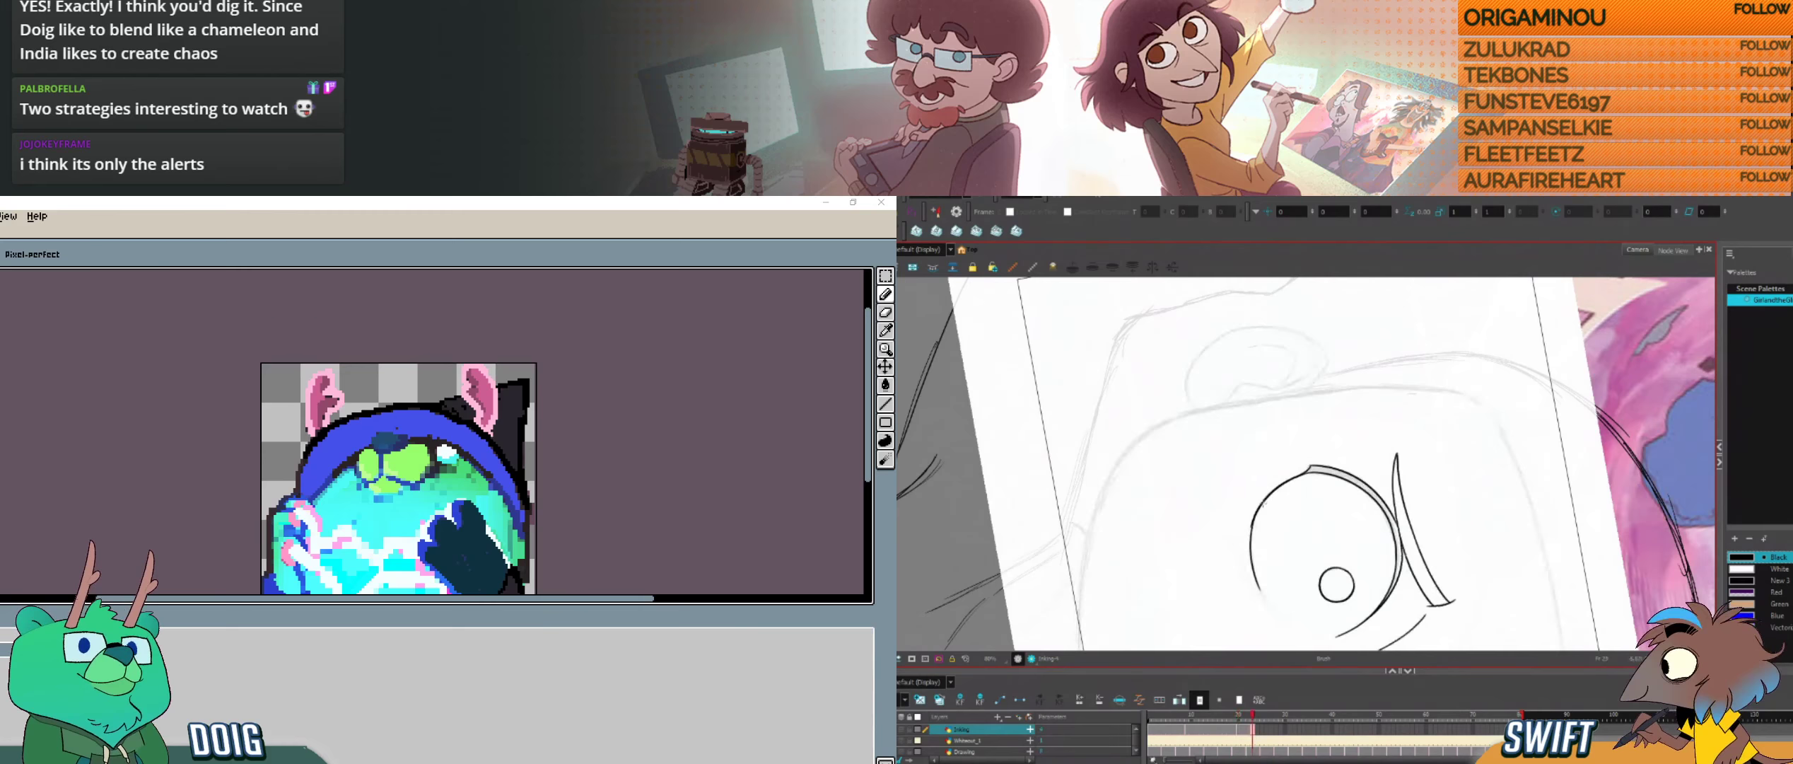
Step: Adjust the new cheek-side stroke of the left-hand eye's outline so that it meets the existing curve
key(alt+s)
click(1256, 544)
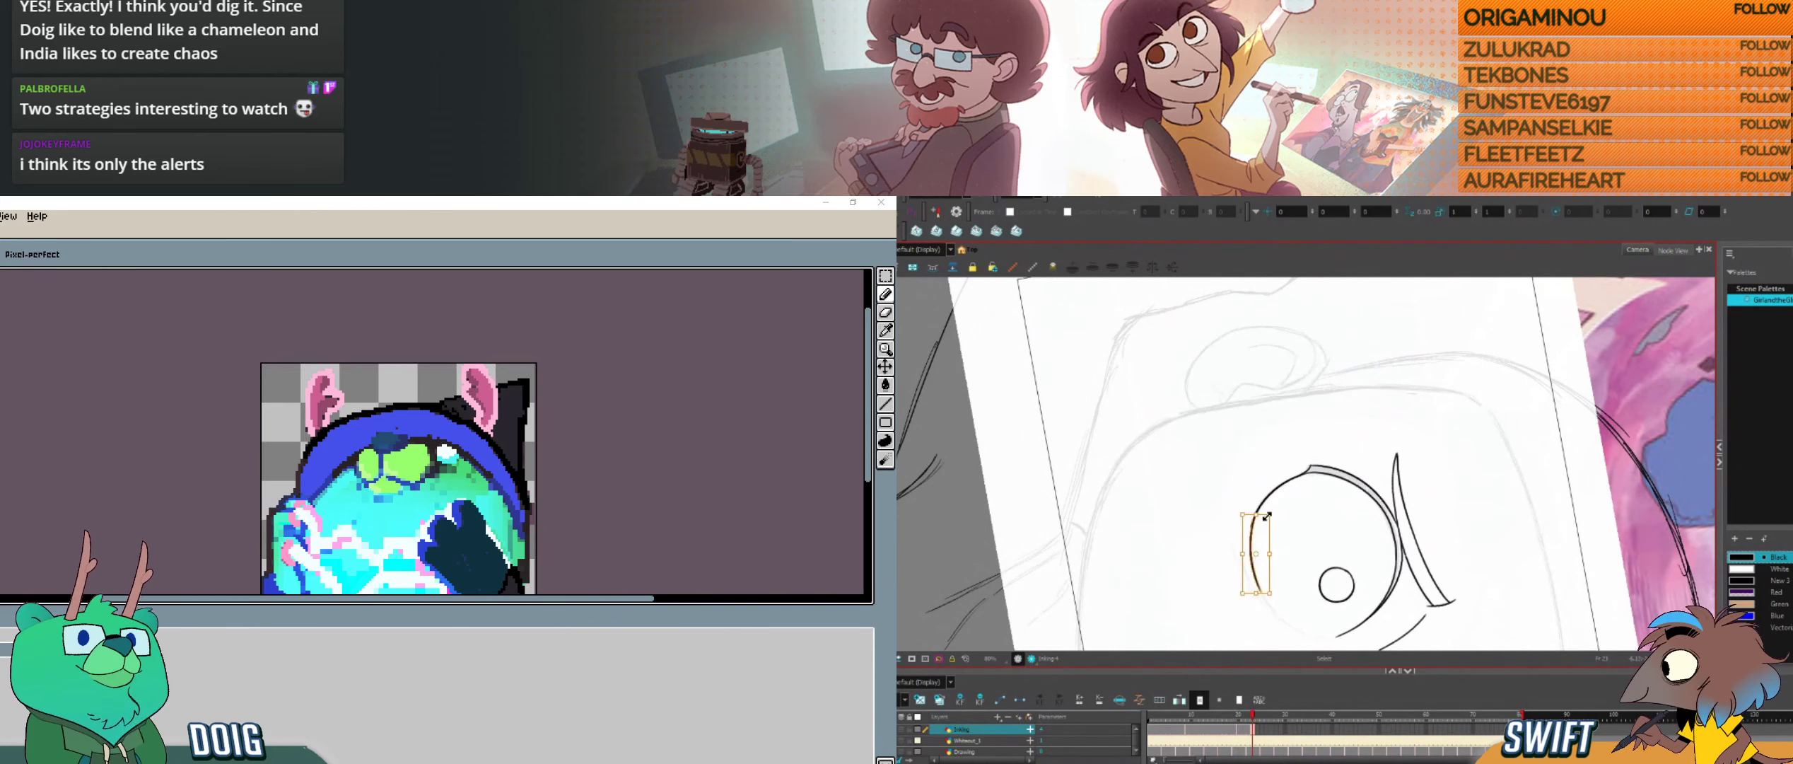
drag(1270, 514, 1263, 515)
click(1326, 521)
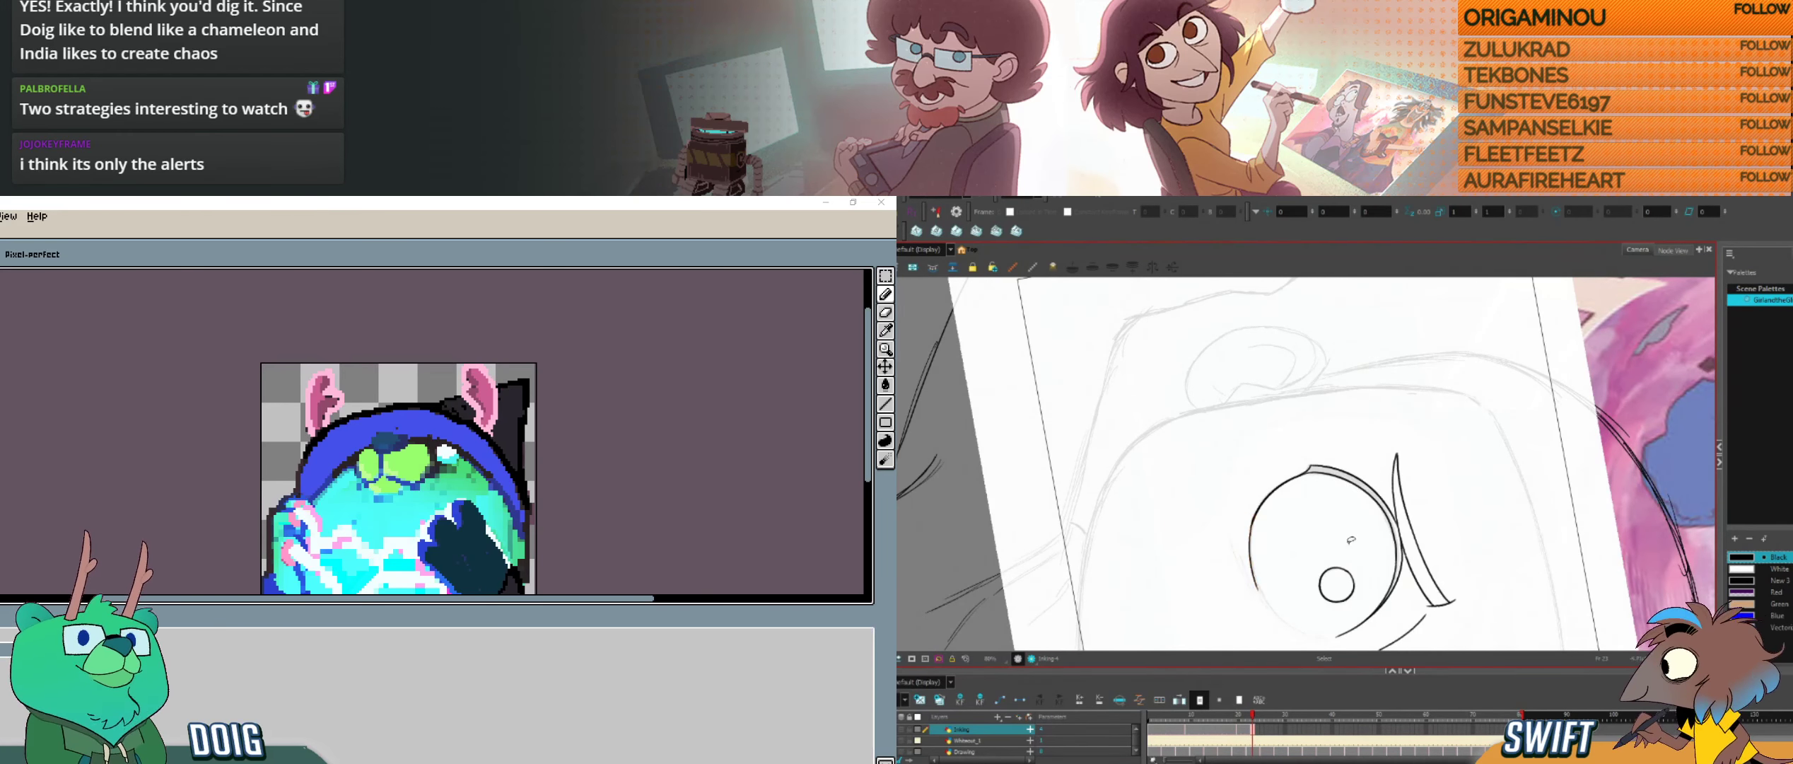
drag(1360, 574, 1321, 588)
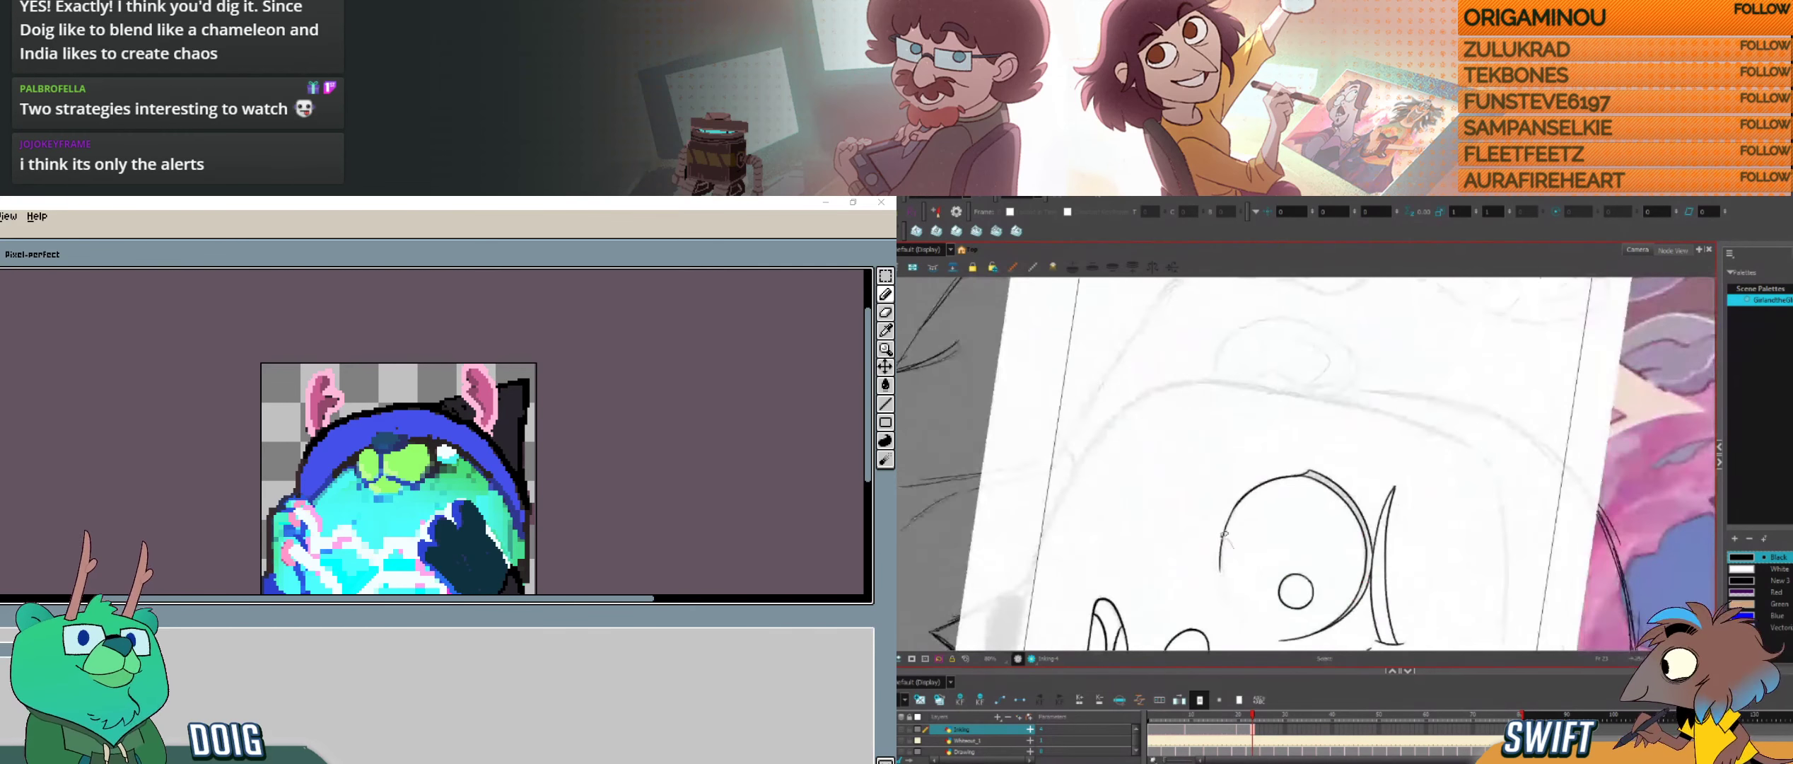
click(1229, 552)
click(1248, 539)
click(1224, 535)
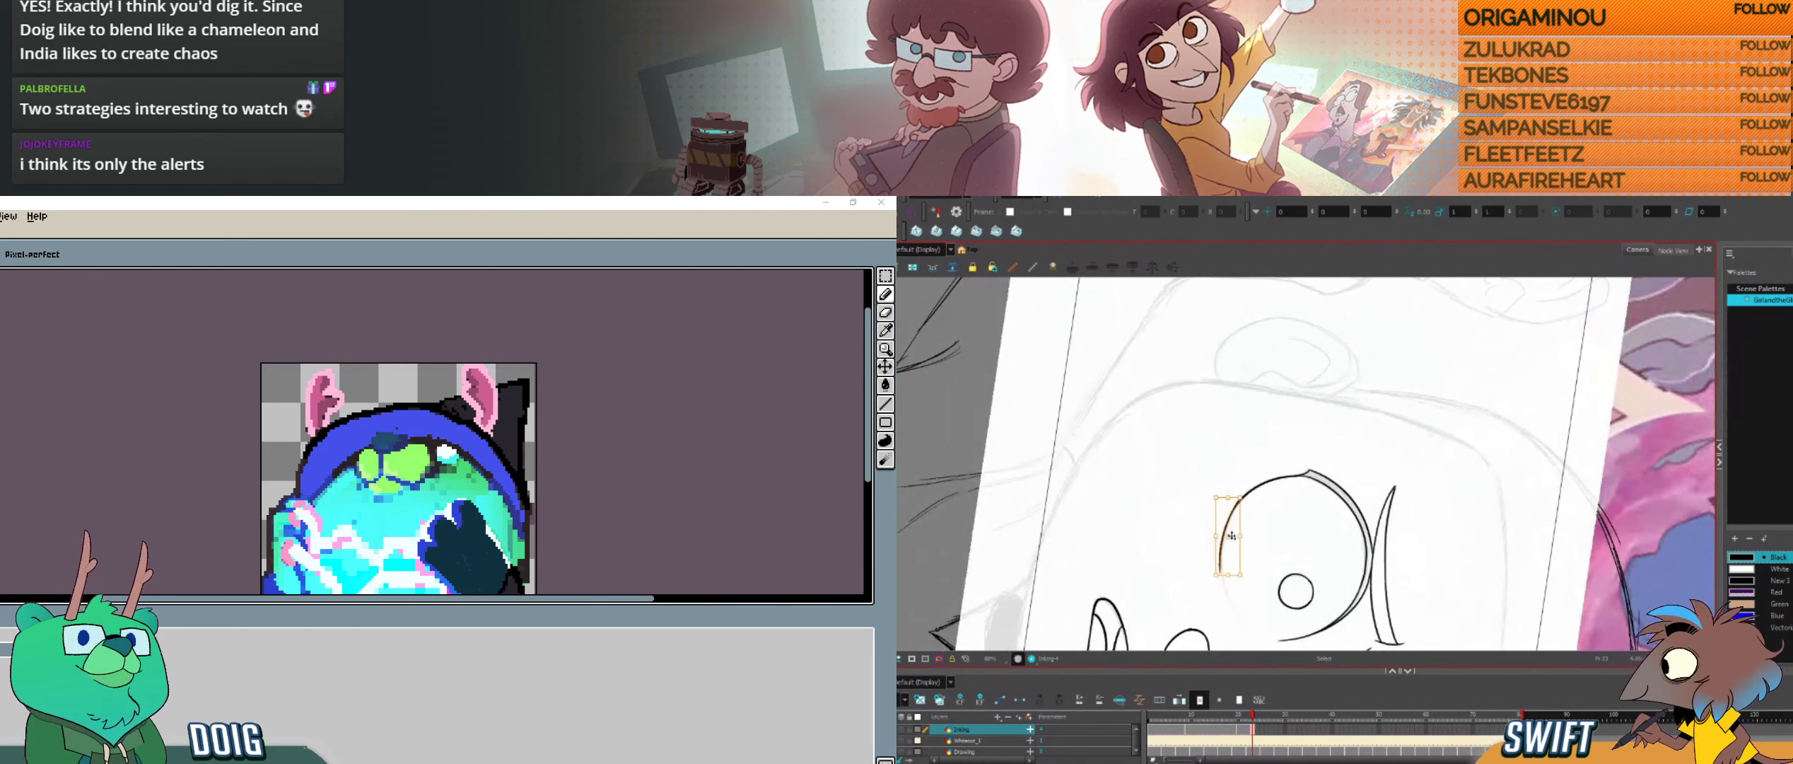
Step: Ink the remaining lower part of the left-hand eye's outline to close the circle
key(alt+b)
drag(1360, 573, 1322, 588)
drag(1310, 534, 1333, 614)
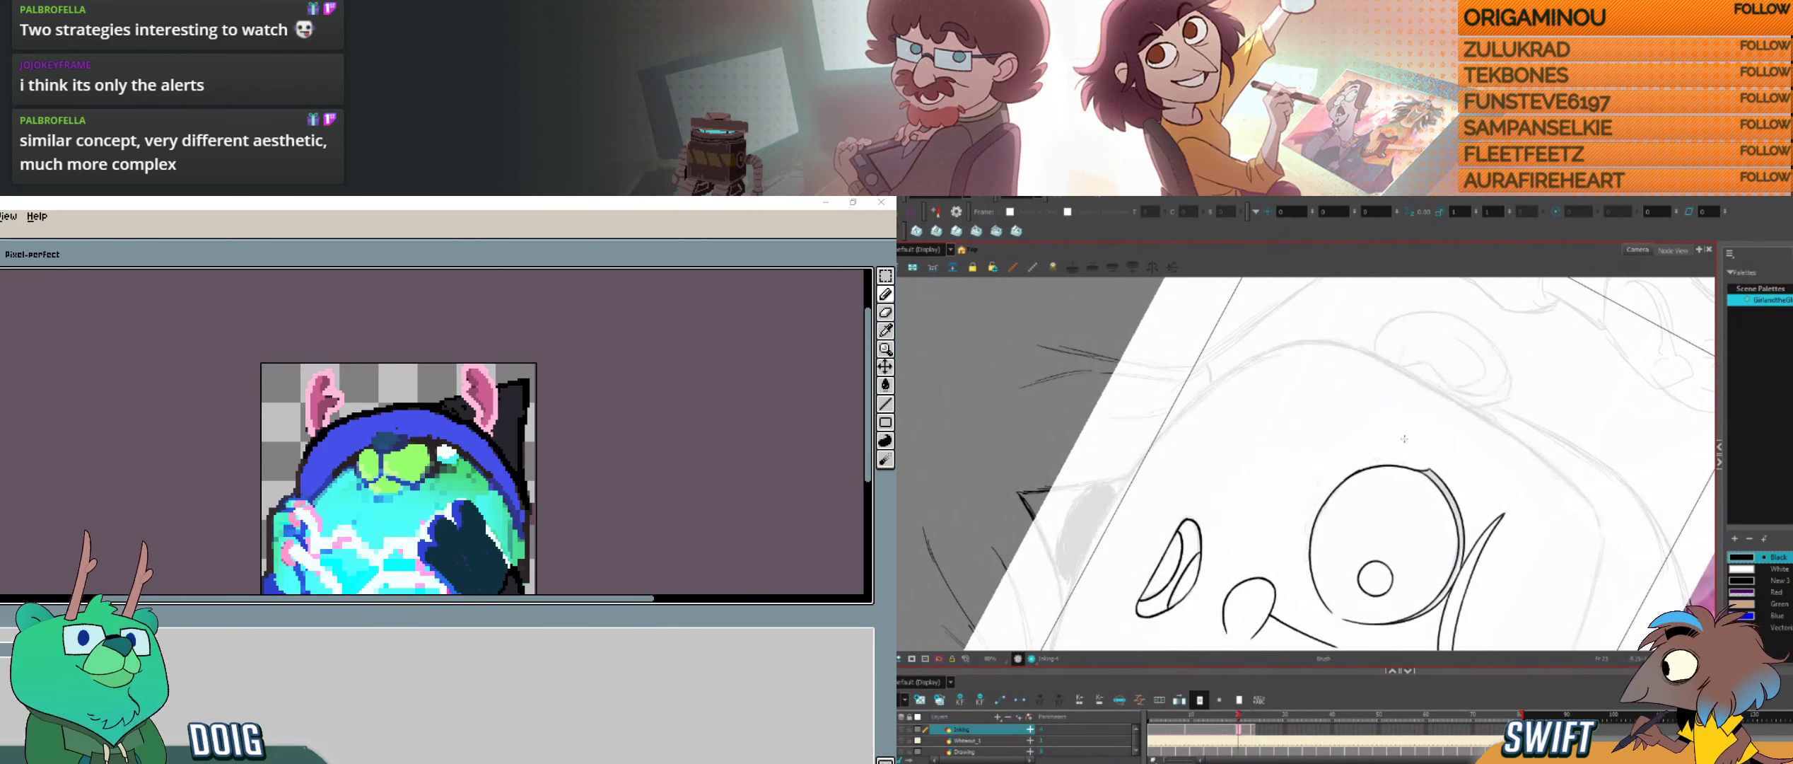
Step: Clean up the short stroke on the cheek-side edge of the left-hand eye's outline, trying a redrawn version
key(alt+s)
click(1342, 496)
key(Delete)
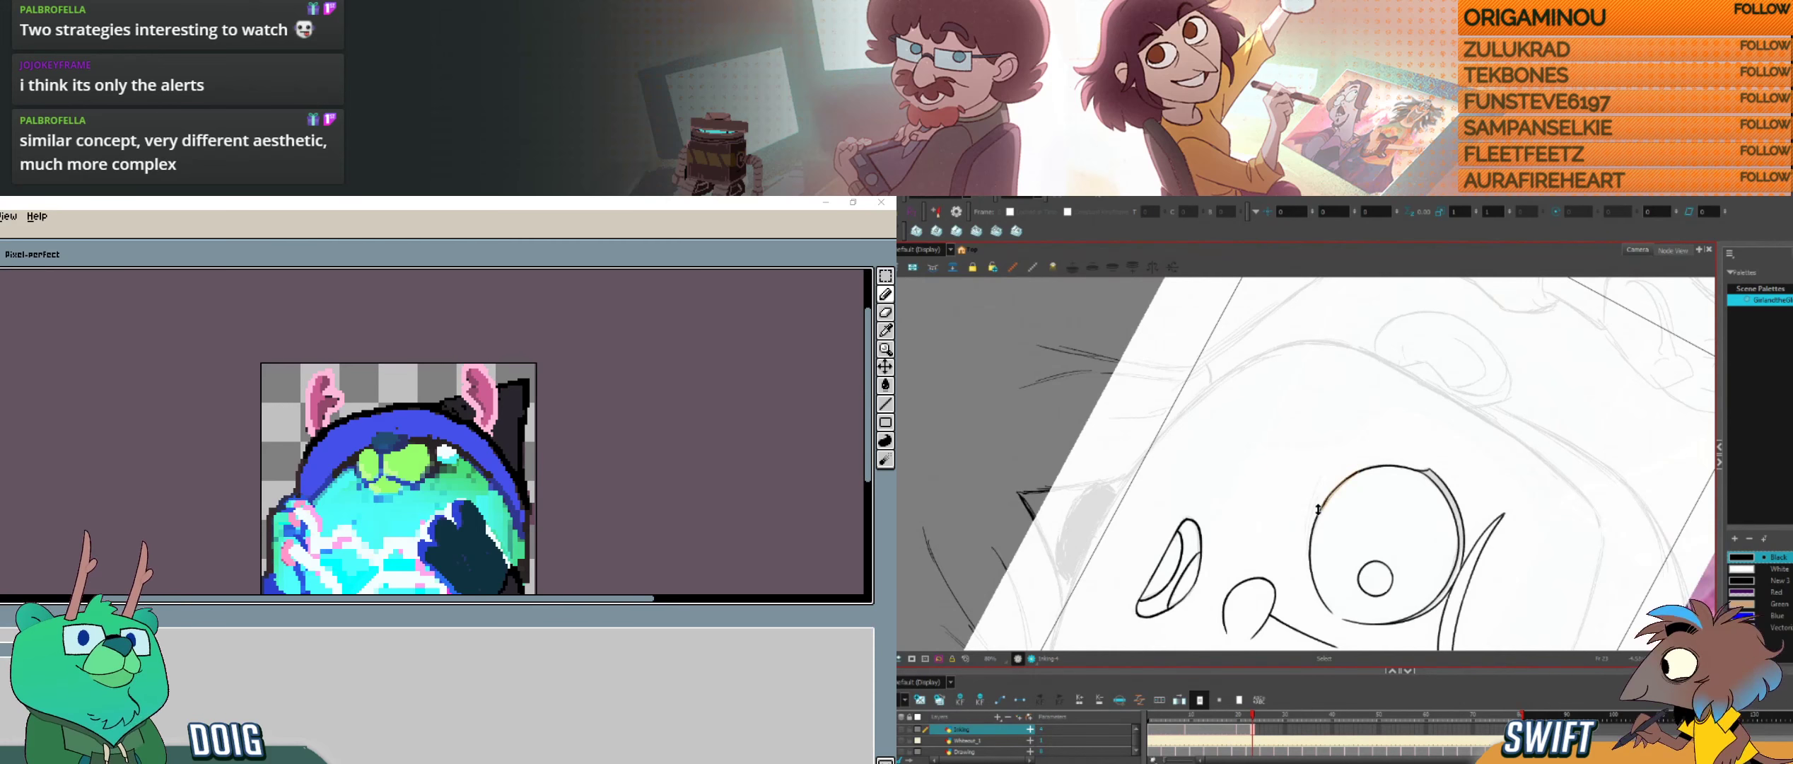
click(1319, 509)
key(Delete)
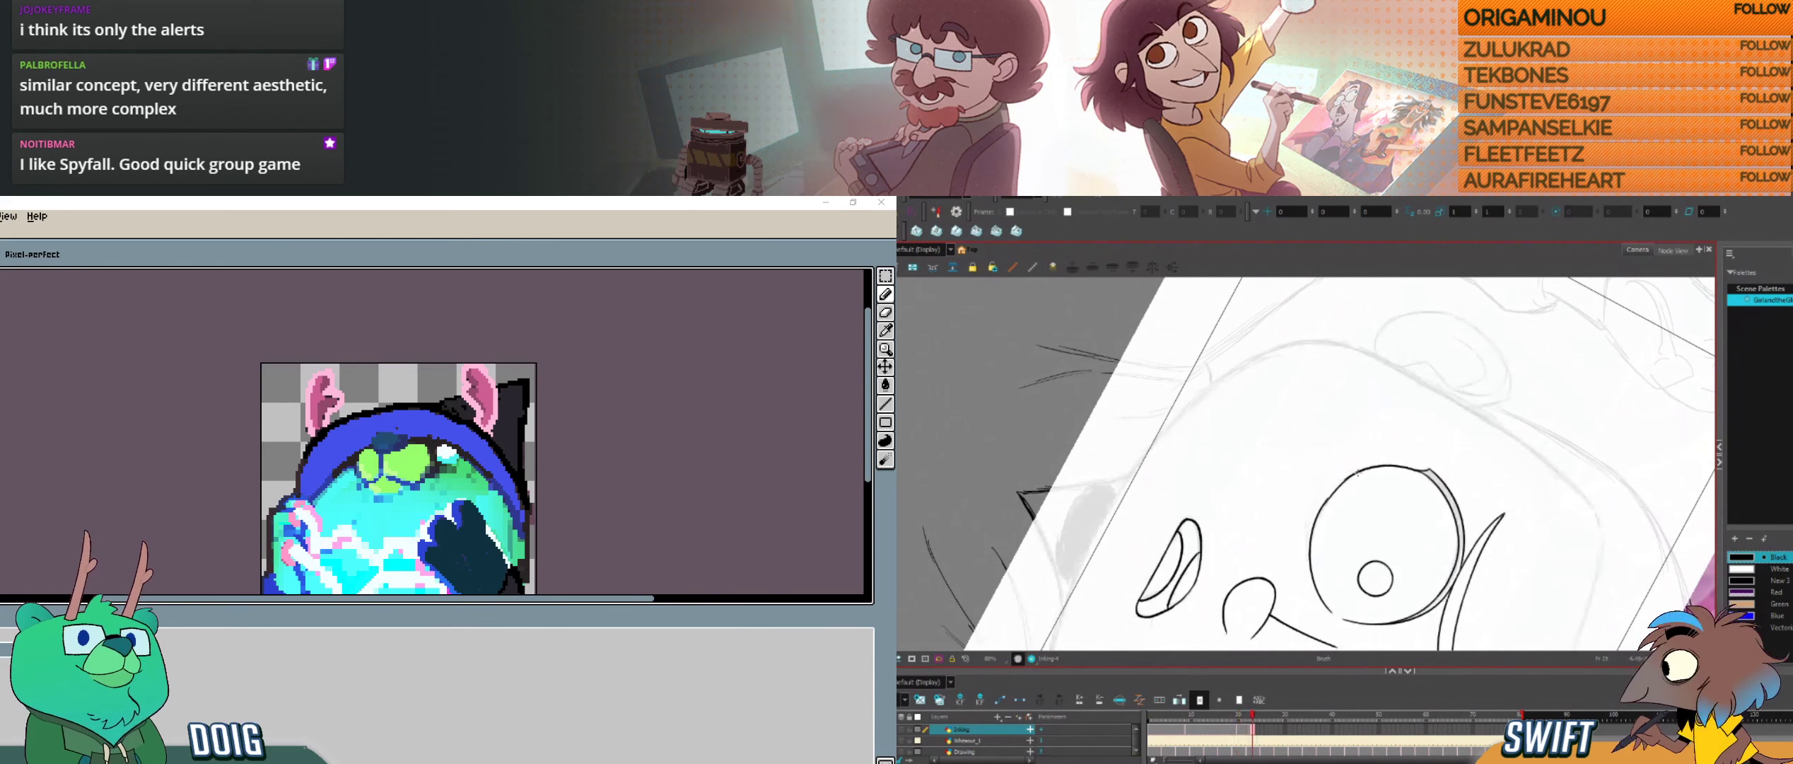
key(ctrl+z)
drag(1319, 511, 1348, 480)
key(ctrl+z)
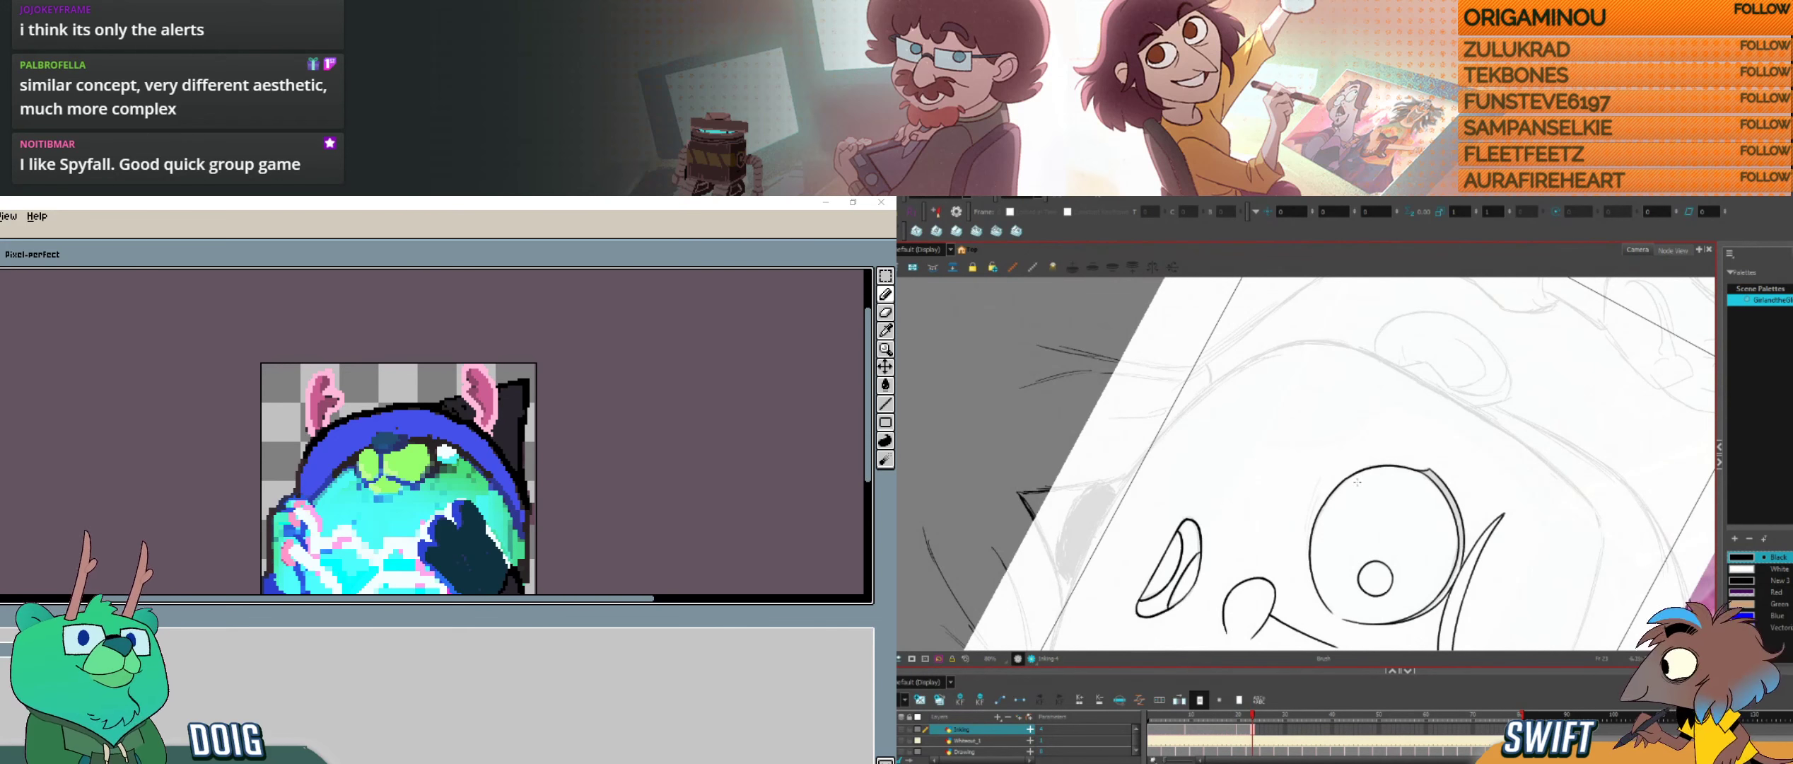
key(alt+e)
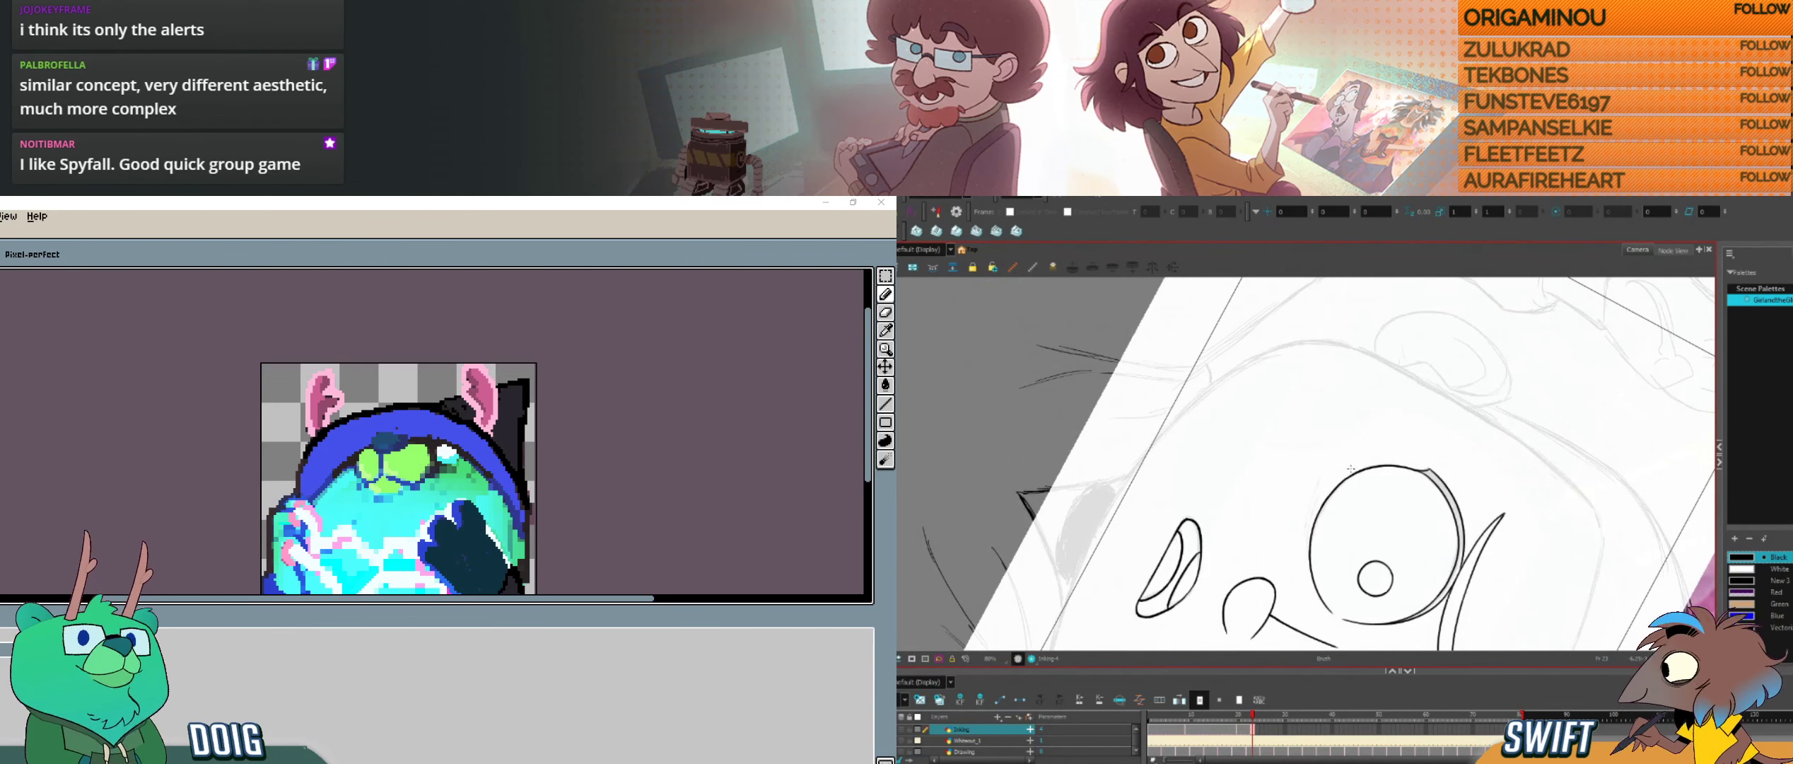
key(alt+s)
key(alt+s)
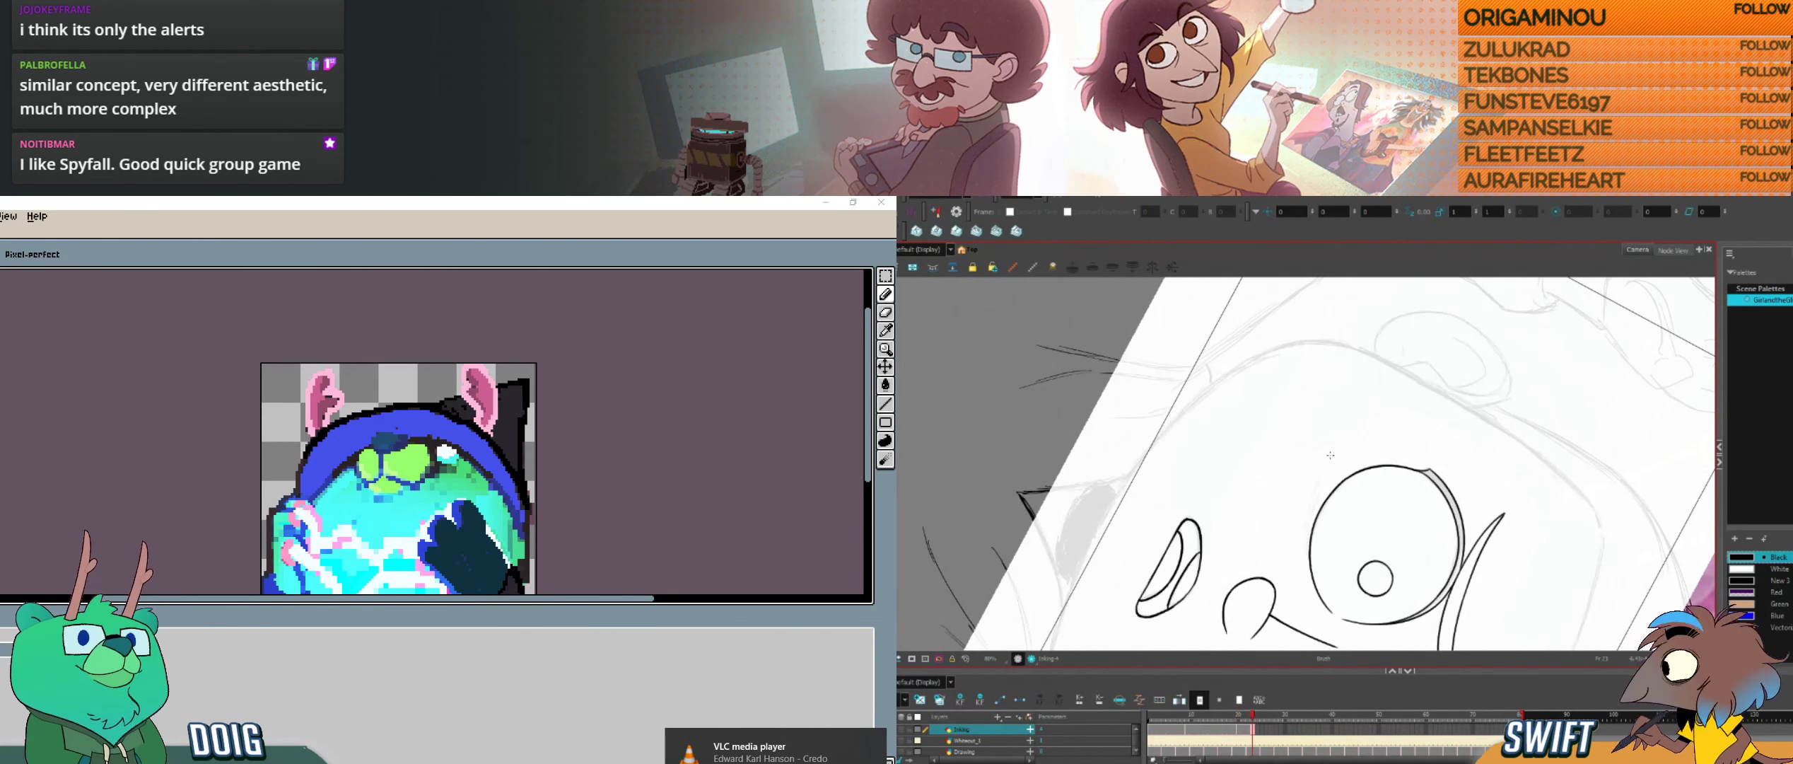
Step: Ink the short curved crease lines beneath the left-hand eye, following the neighbouring drawing
drag(1322, 488, 1305, 546)
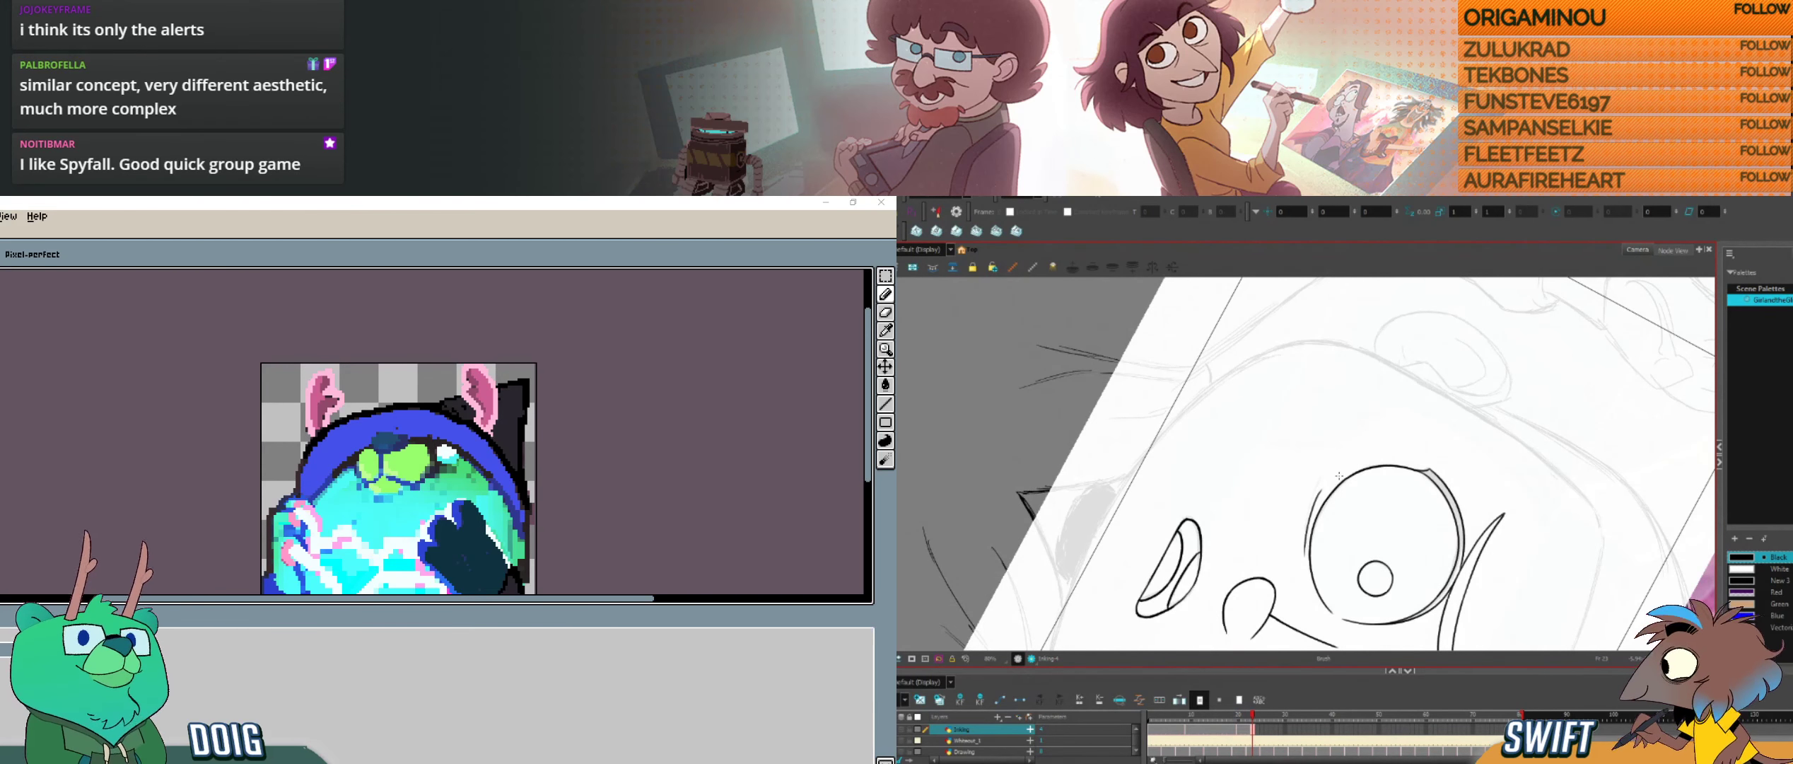
key(ctrl+z)
drag(1326, 483, 1307, 554)
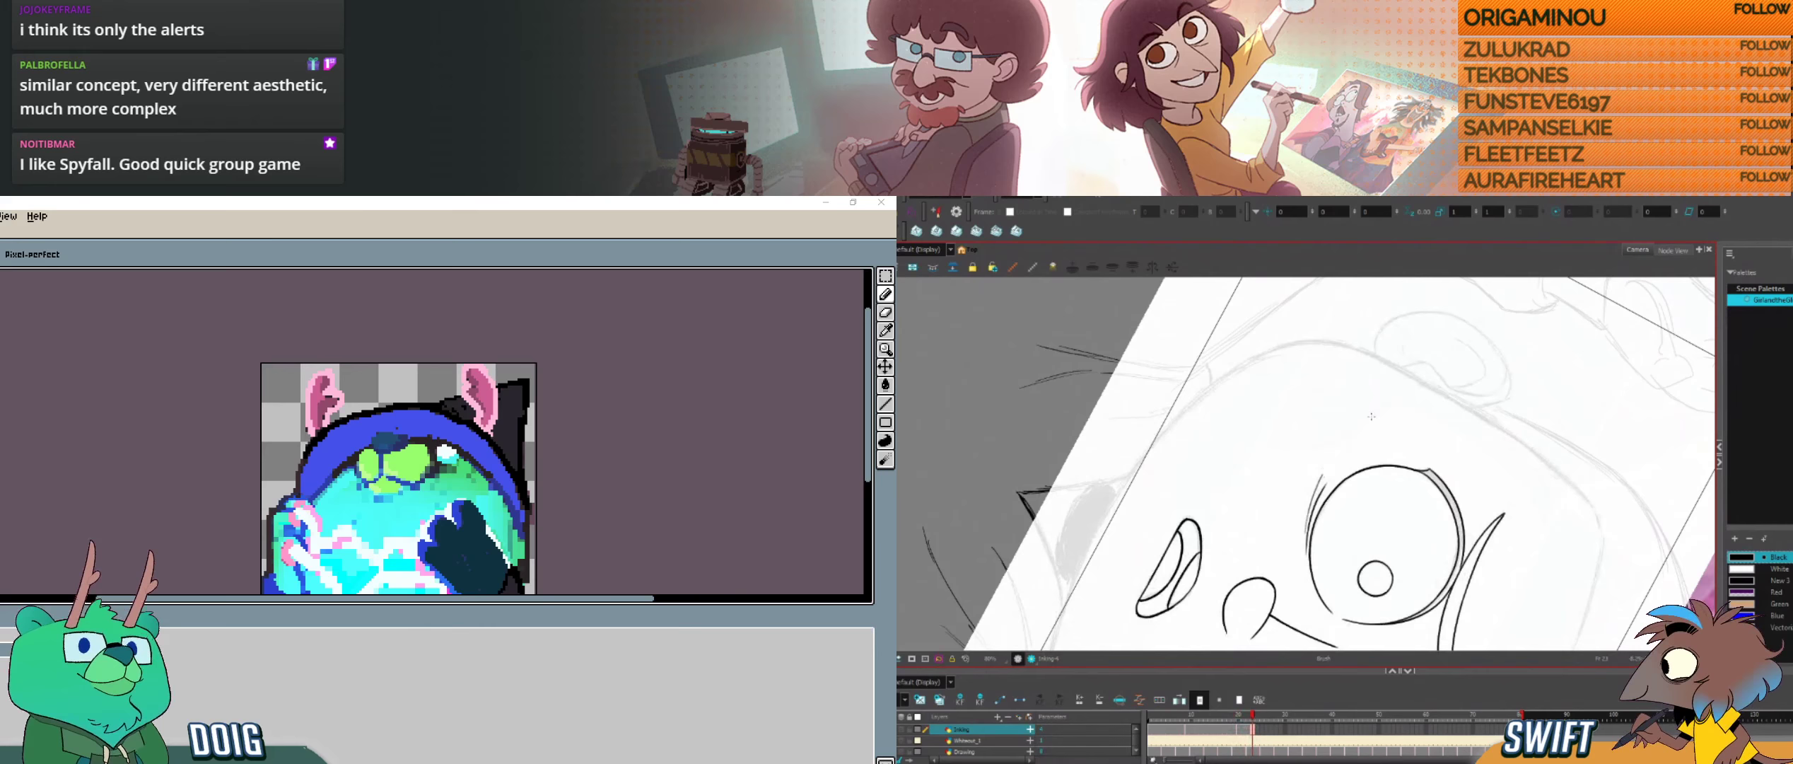
key(f)
key(g)
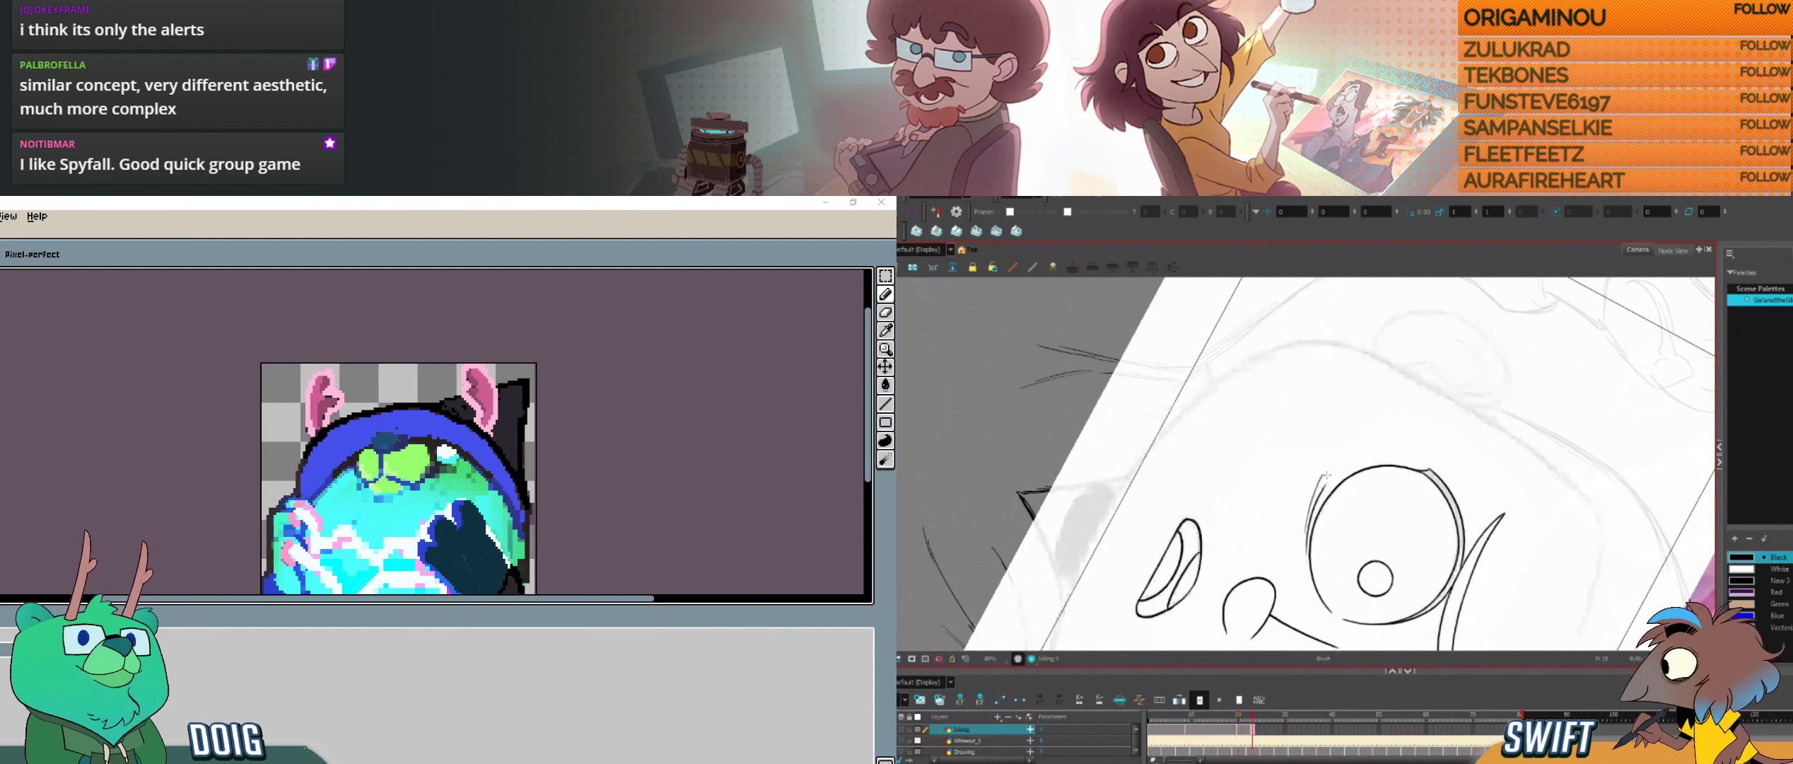
key(f)
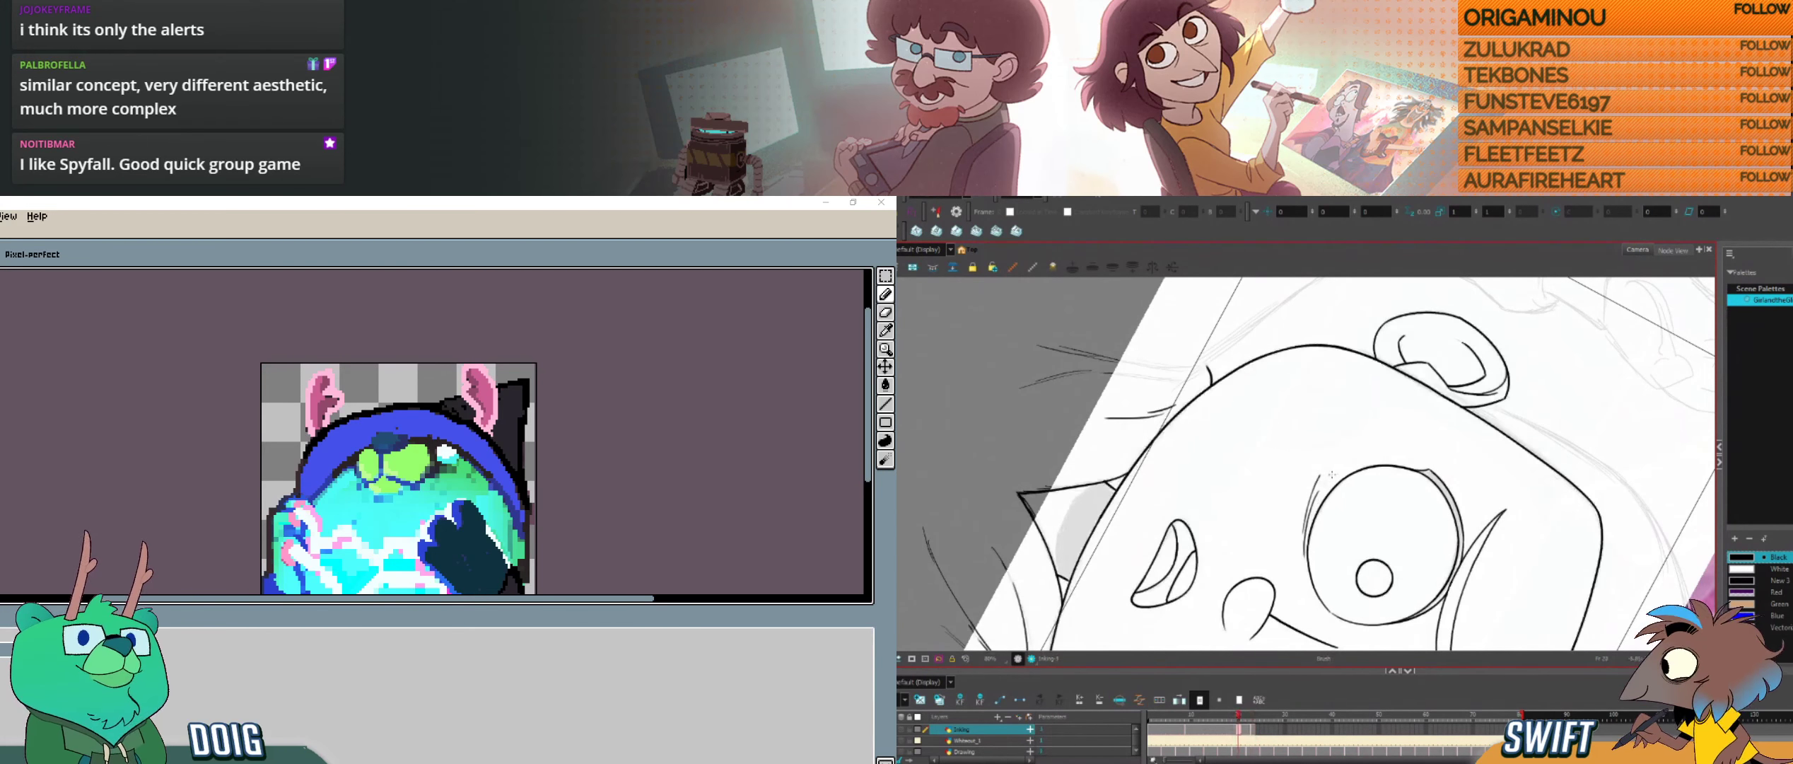
key(g)
key(alt+s)
click(1324, 487)
key(alt+b)
Step: Compare the creases beneath both eyes with those in the neighbouring drawing
key(f)
key(g)
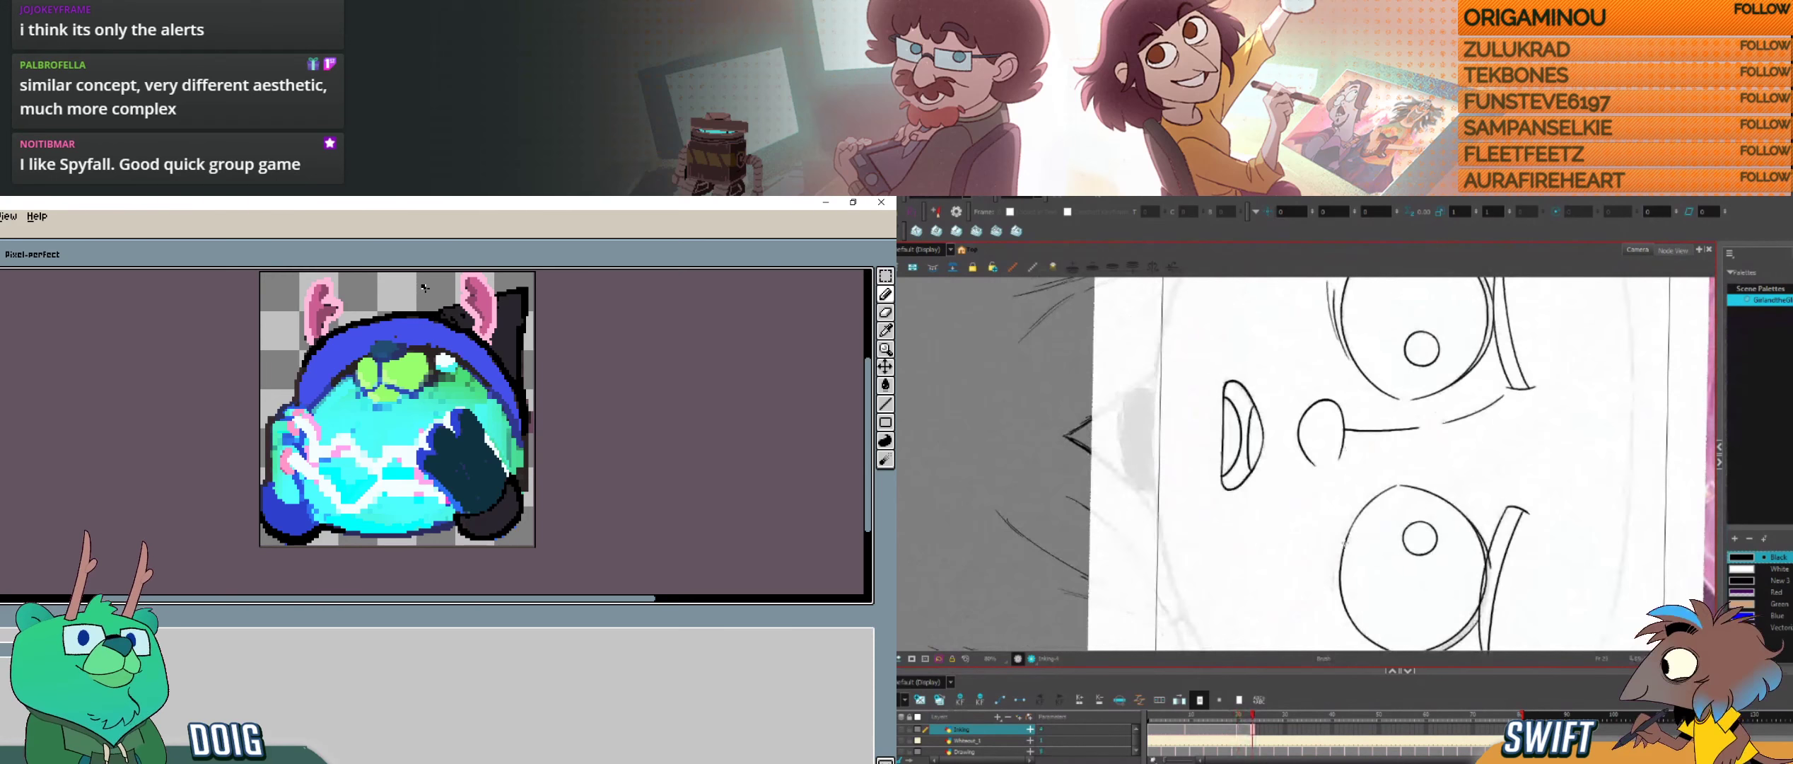
key(f)
key(g)
key(f)
key(g)
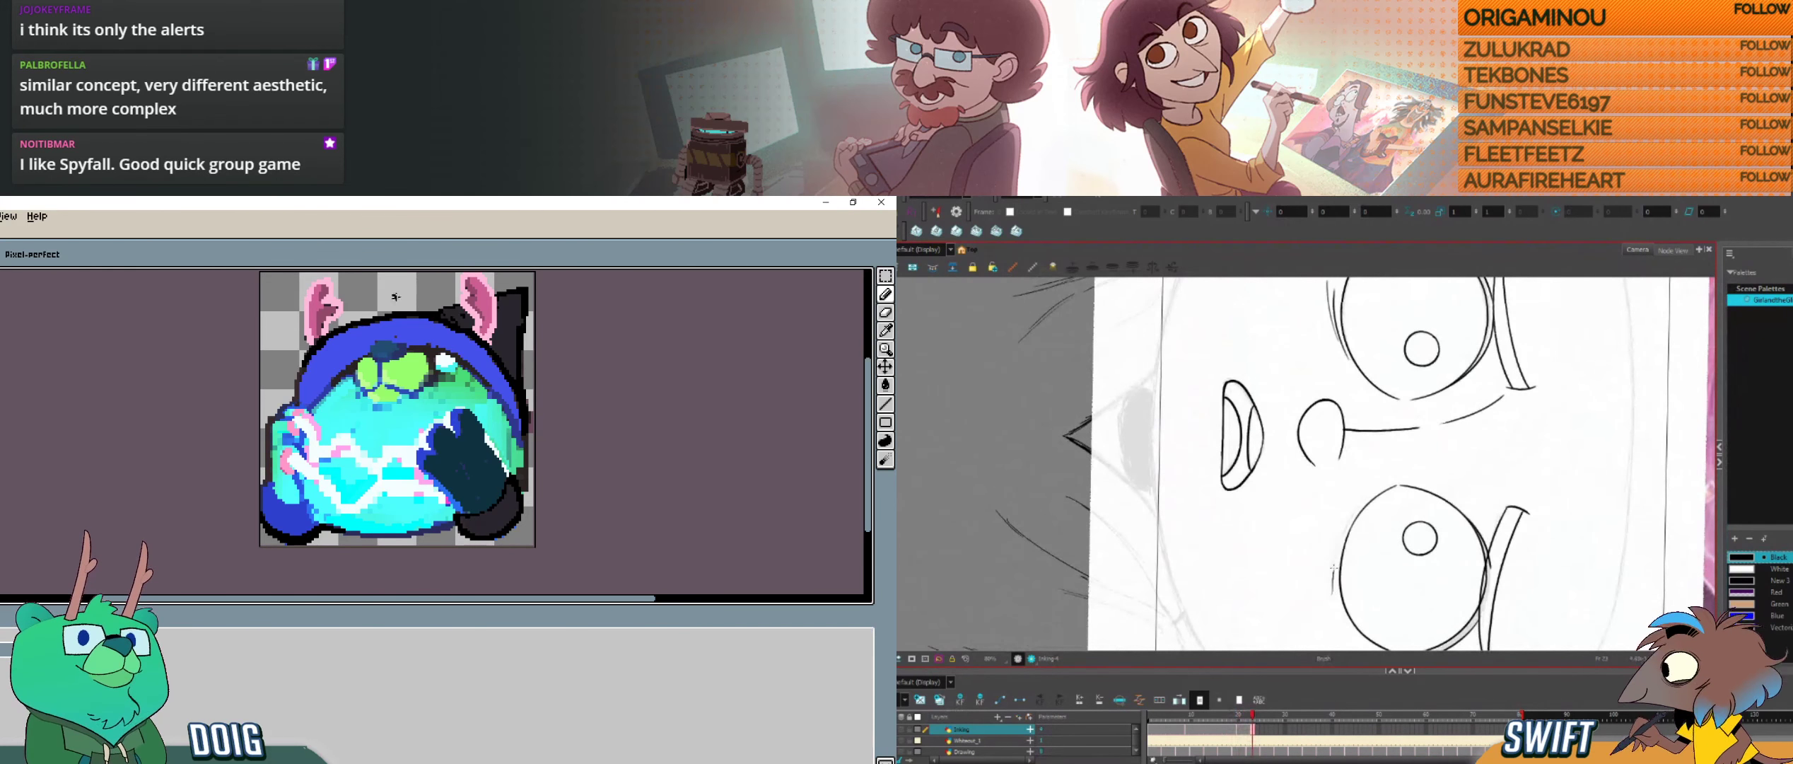
key(f)
key(i)
key(g)
key(b)
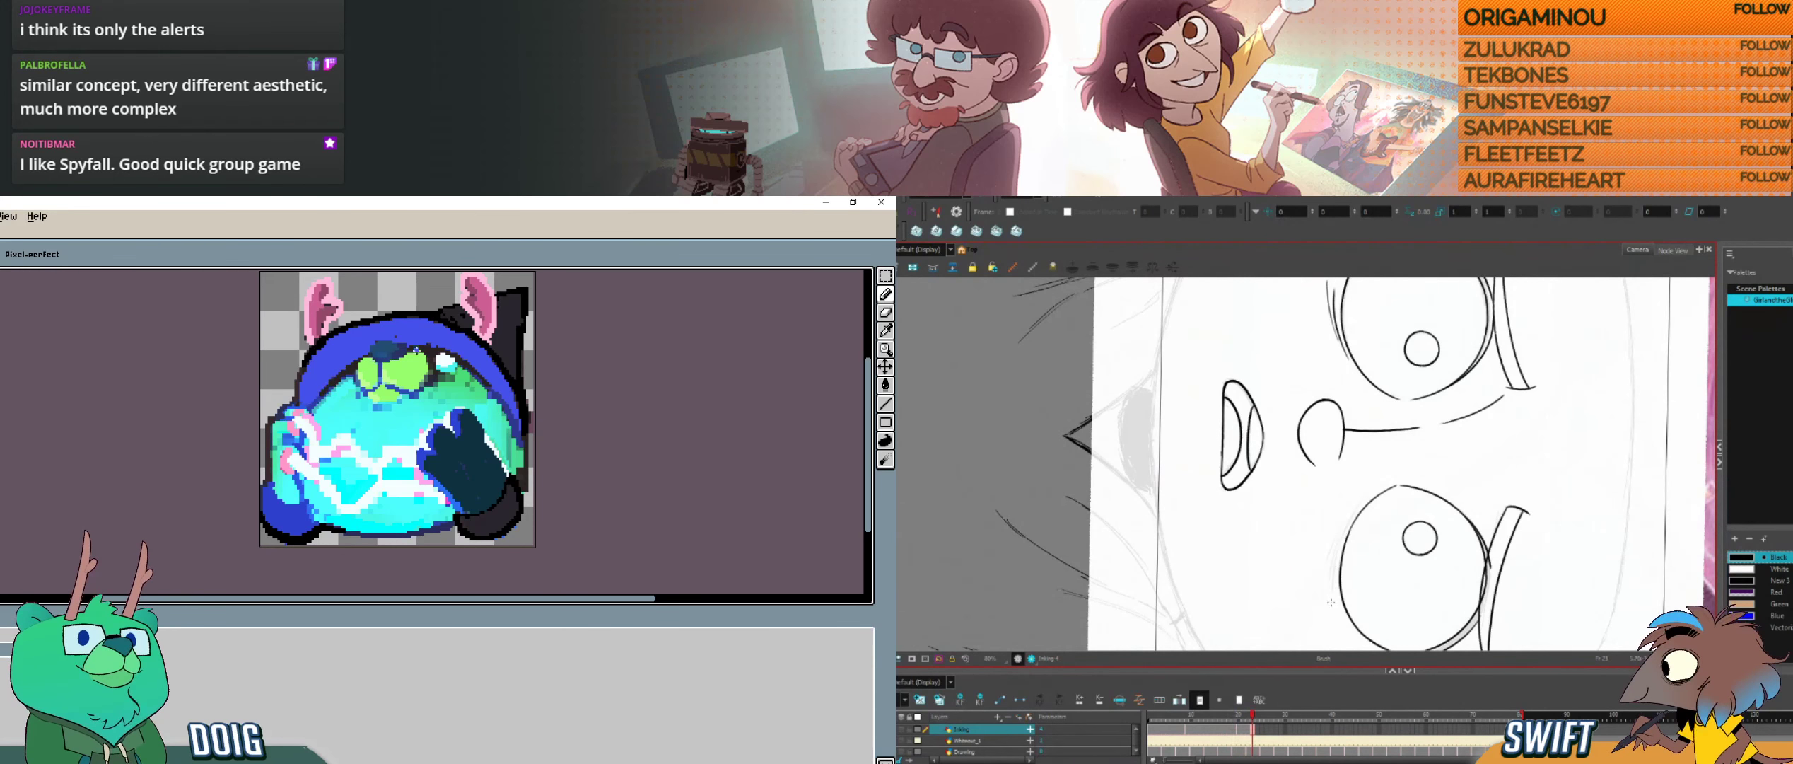
key(f)
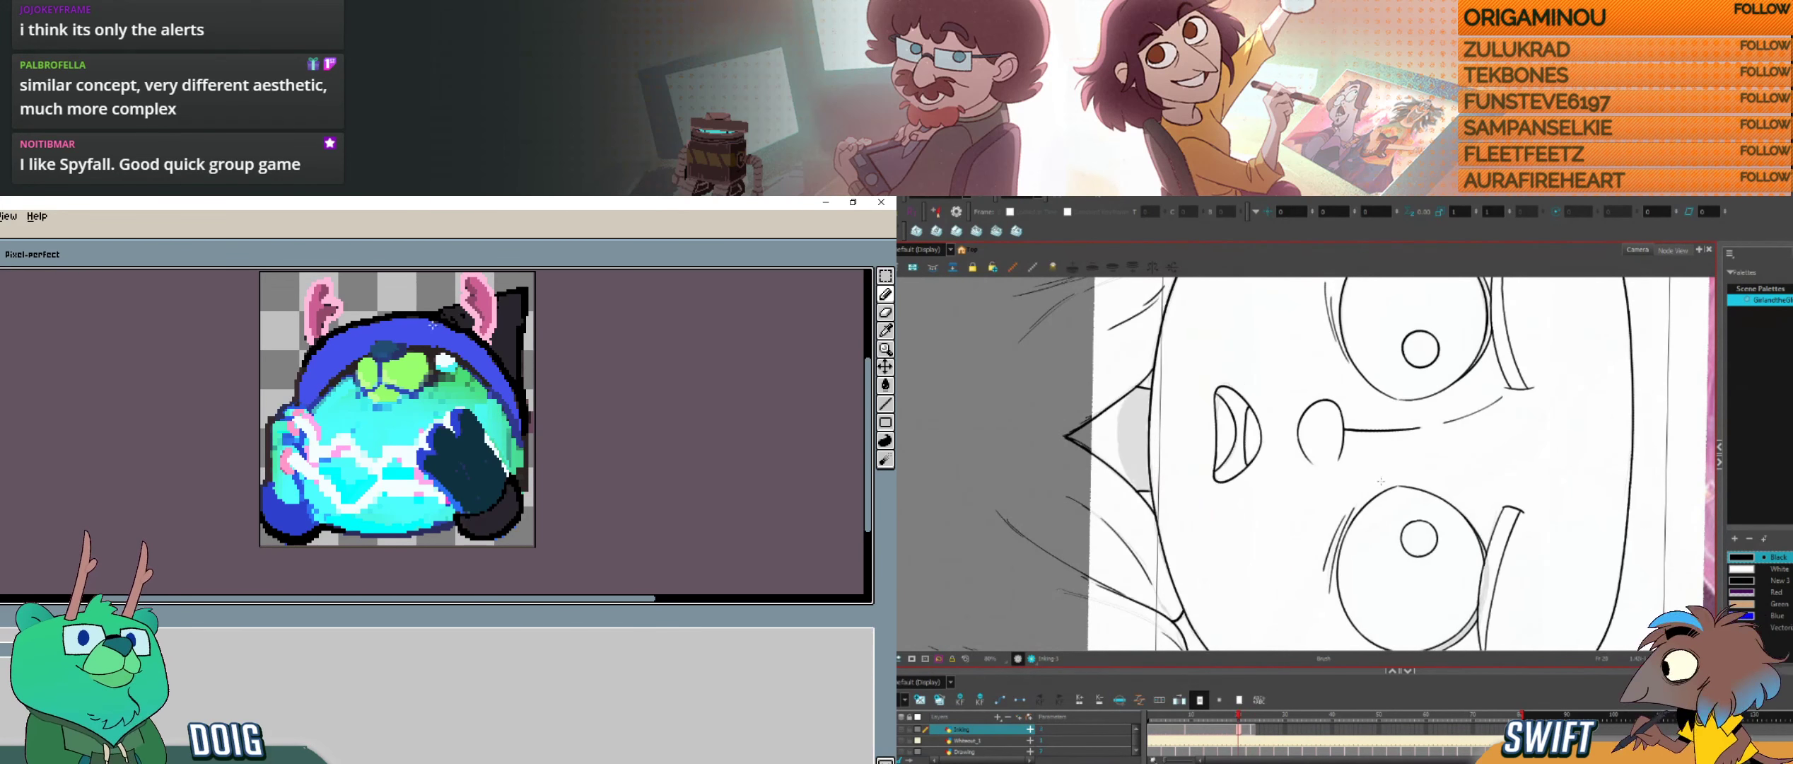
key(g)
key(f)
key(g)
key(f)
key(g)
key(f)
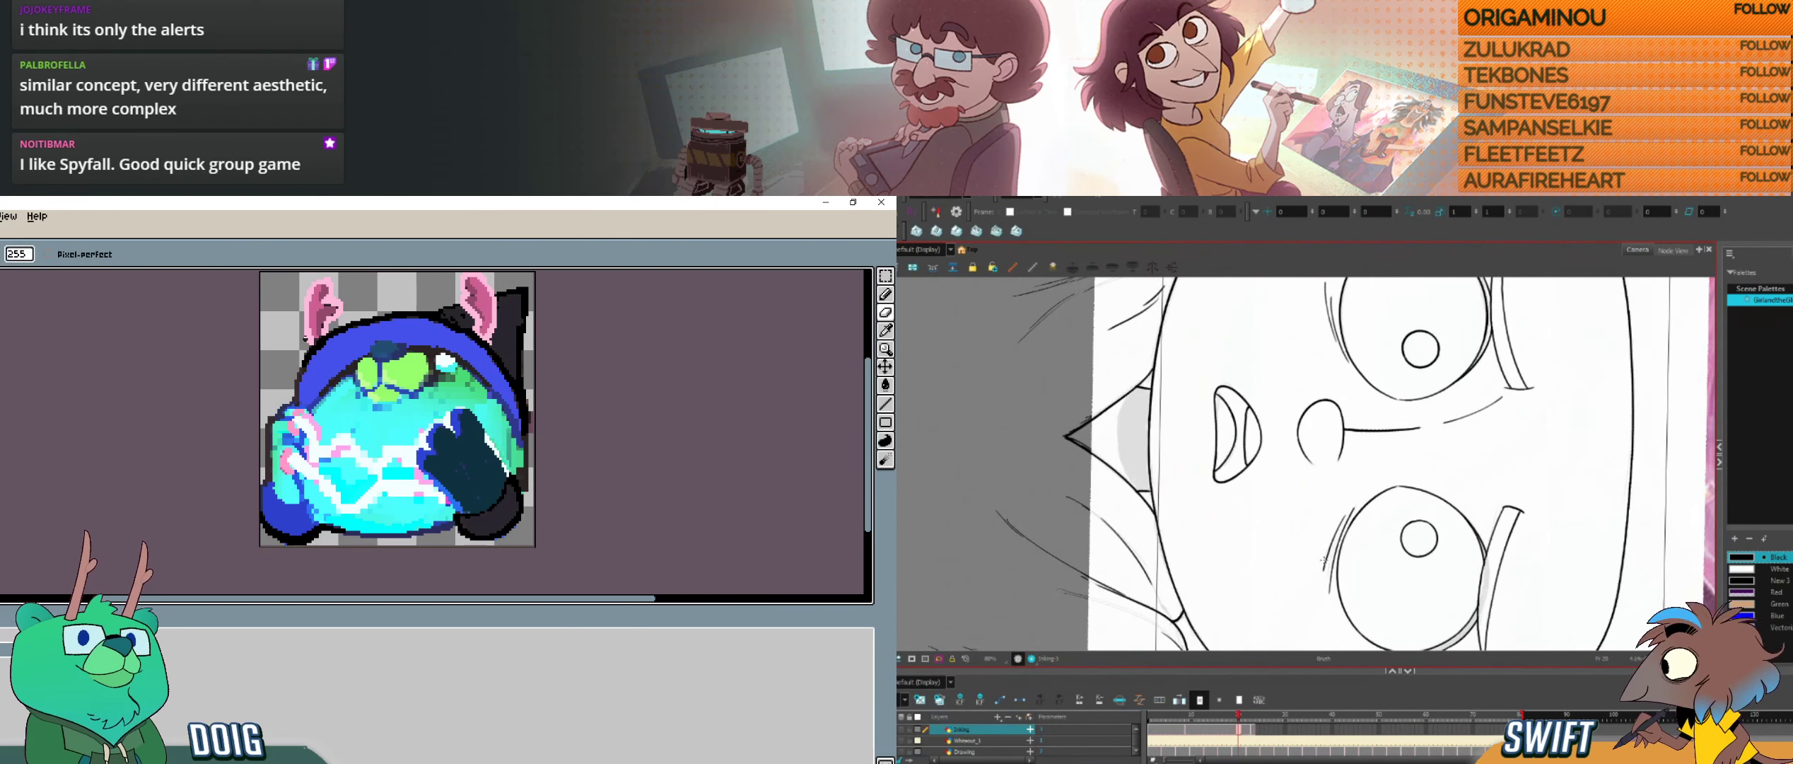
key(g)
Step: Ink the short crease lines beneath the right-hand eye, and retouch the pink of the bear's ears
key(e)
drag(1324, 568, 1345, 517)
alt+click(325, 315)
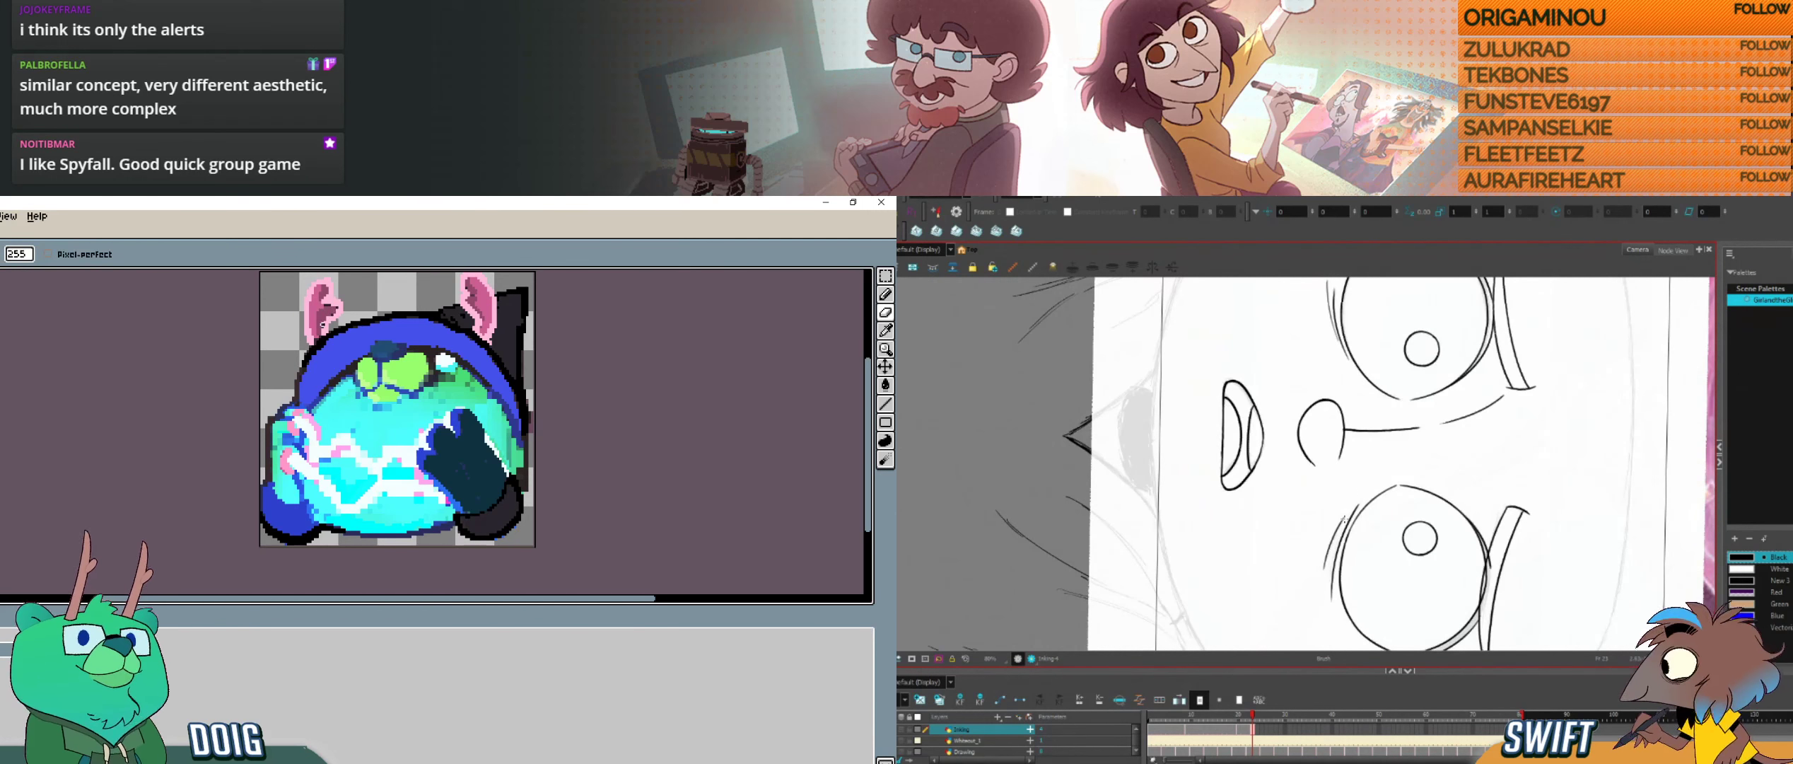
key(ctrl+z)
drag(1327, 569, 1344, 521)
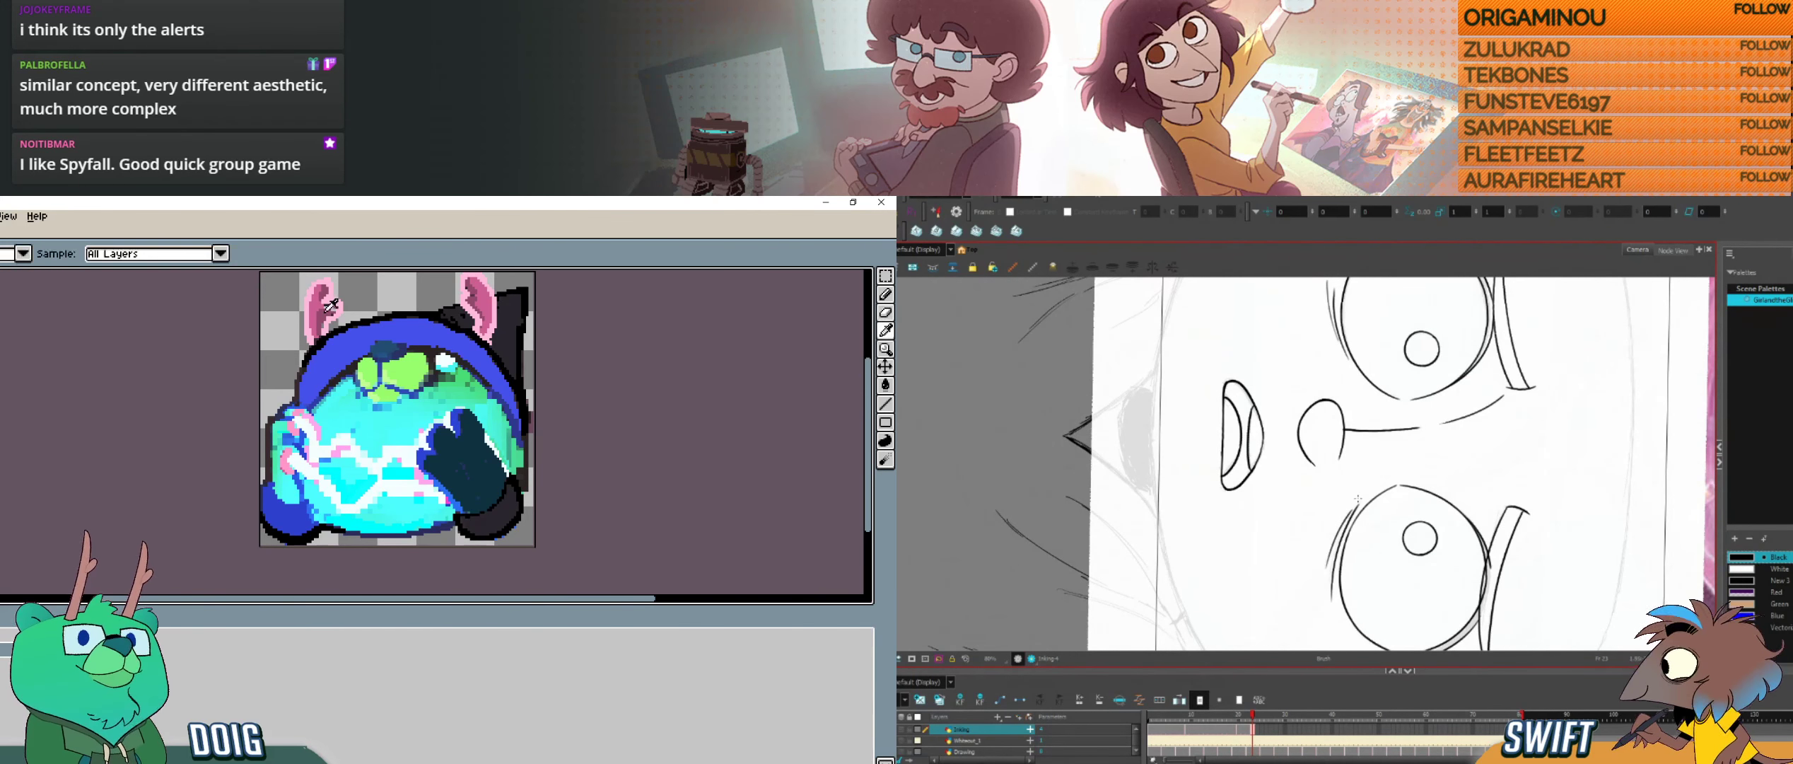
key(ctrl+z)
alt+click(328, 310)
drag(1328, 567, 1348, 514)
key(f)
key(g)
key(f)
key(g)
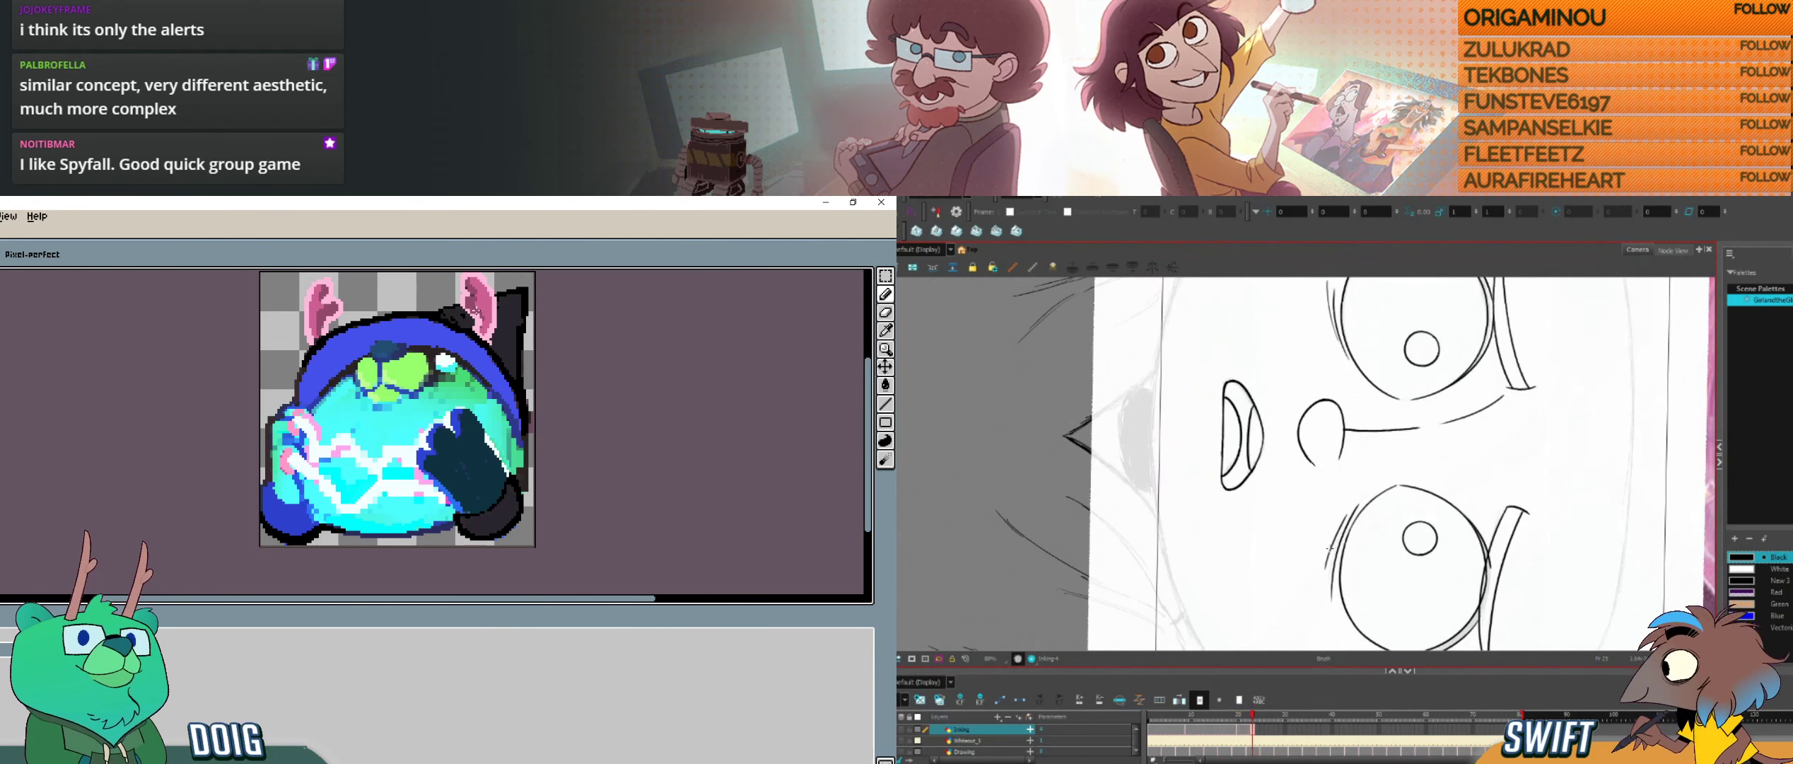
alt+click(478, 313)
Step: Select and adjust the crease strokes beneath the right-hand eye, checking their placement against the neighbouring drawing
click(1334, 574)
key(alt+b)
key(alt+s)
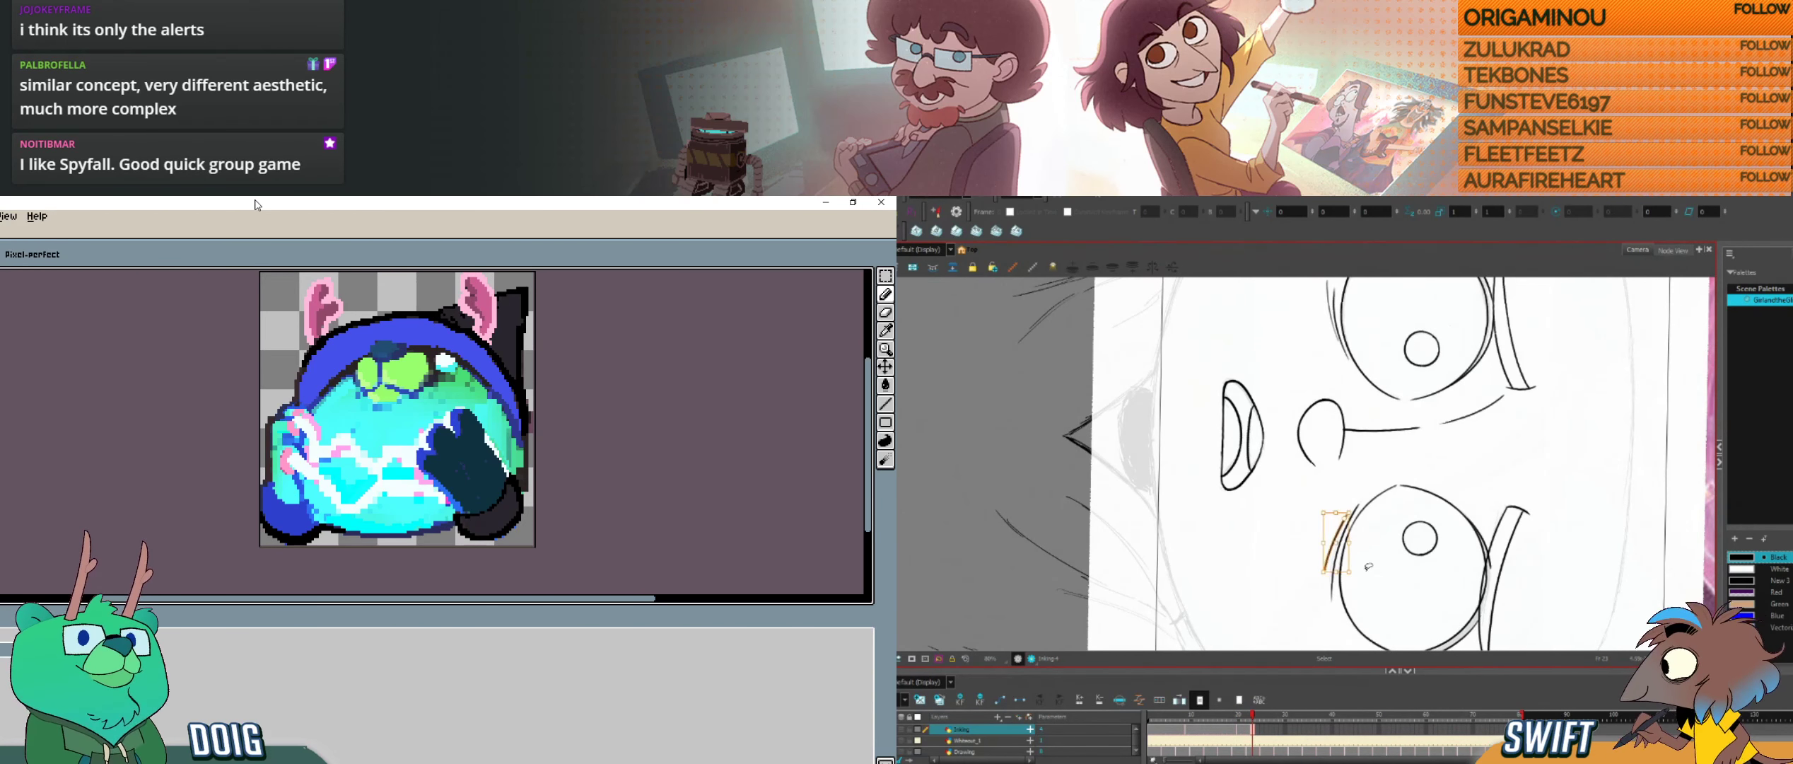
key(alt+b)
key(f)
key(g)
key(alt+s)
click(1333, 541)
key(alt+b)
key(f)
key(alt+s)
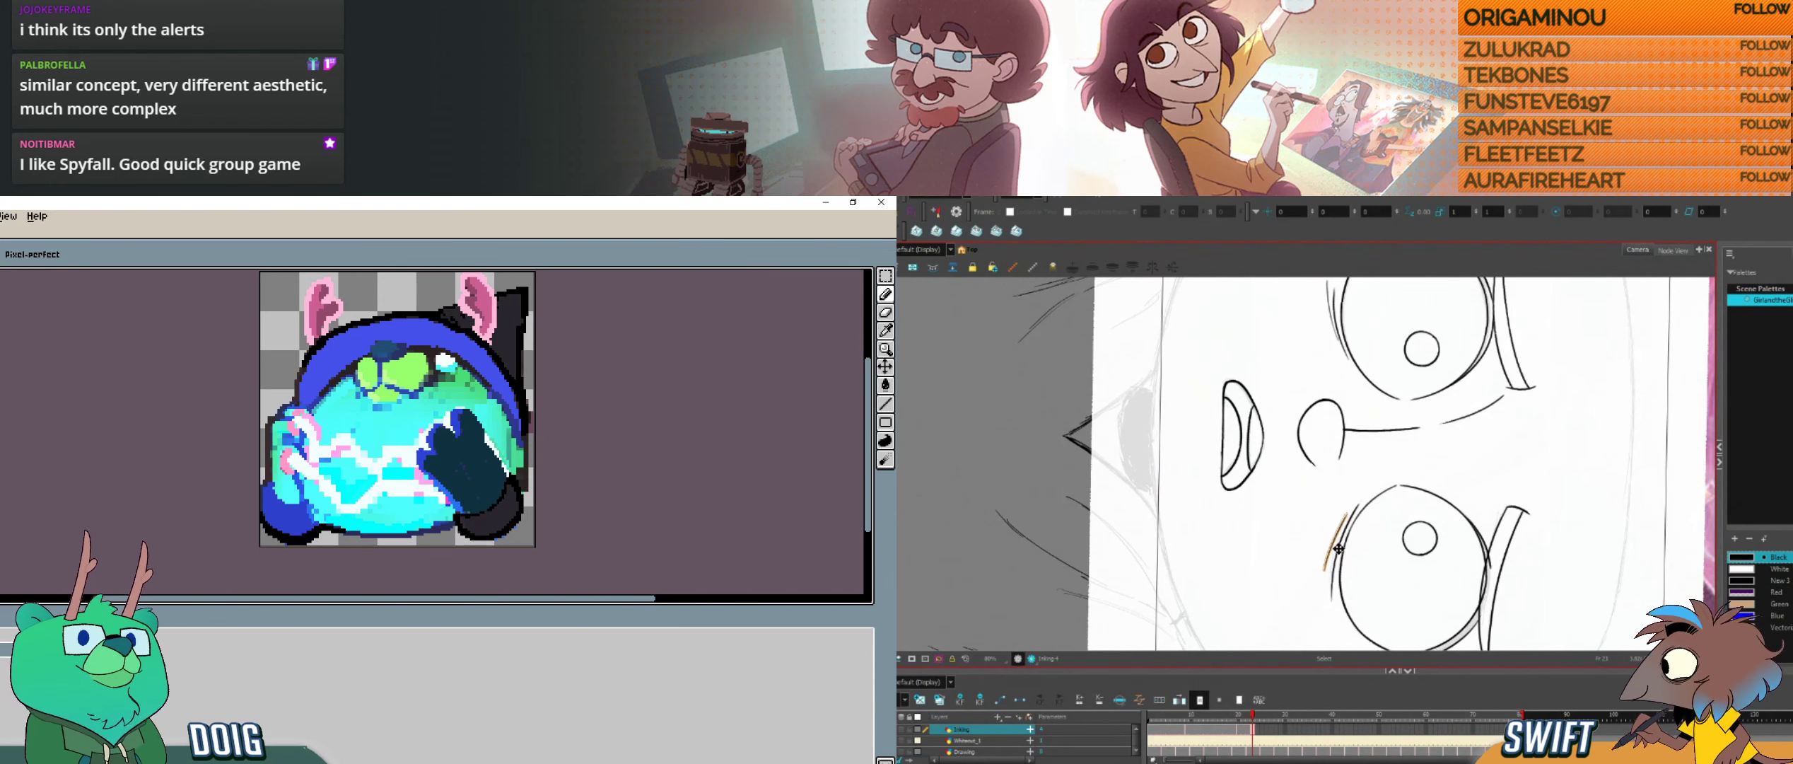
click(1336, 549)
key(alt+b)
key(g)
key(alt+s)
mouse_move(1377, 580)
mouse_down()
mouse_move(1461, 468)
mouse_move(1457, 544)
mouse_move(1498, 526)
mouse_up()
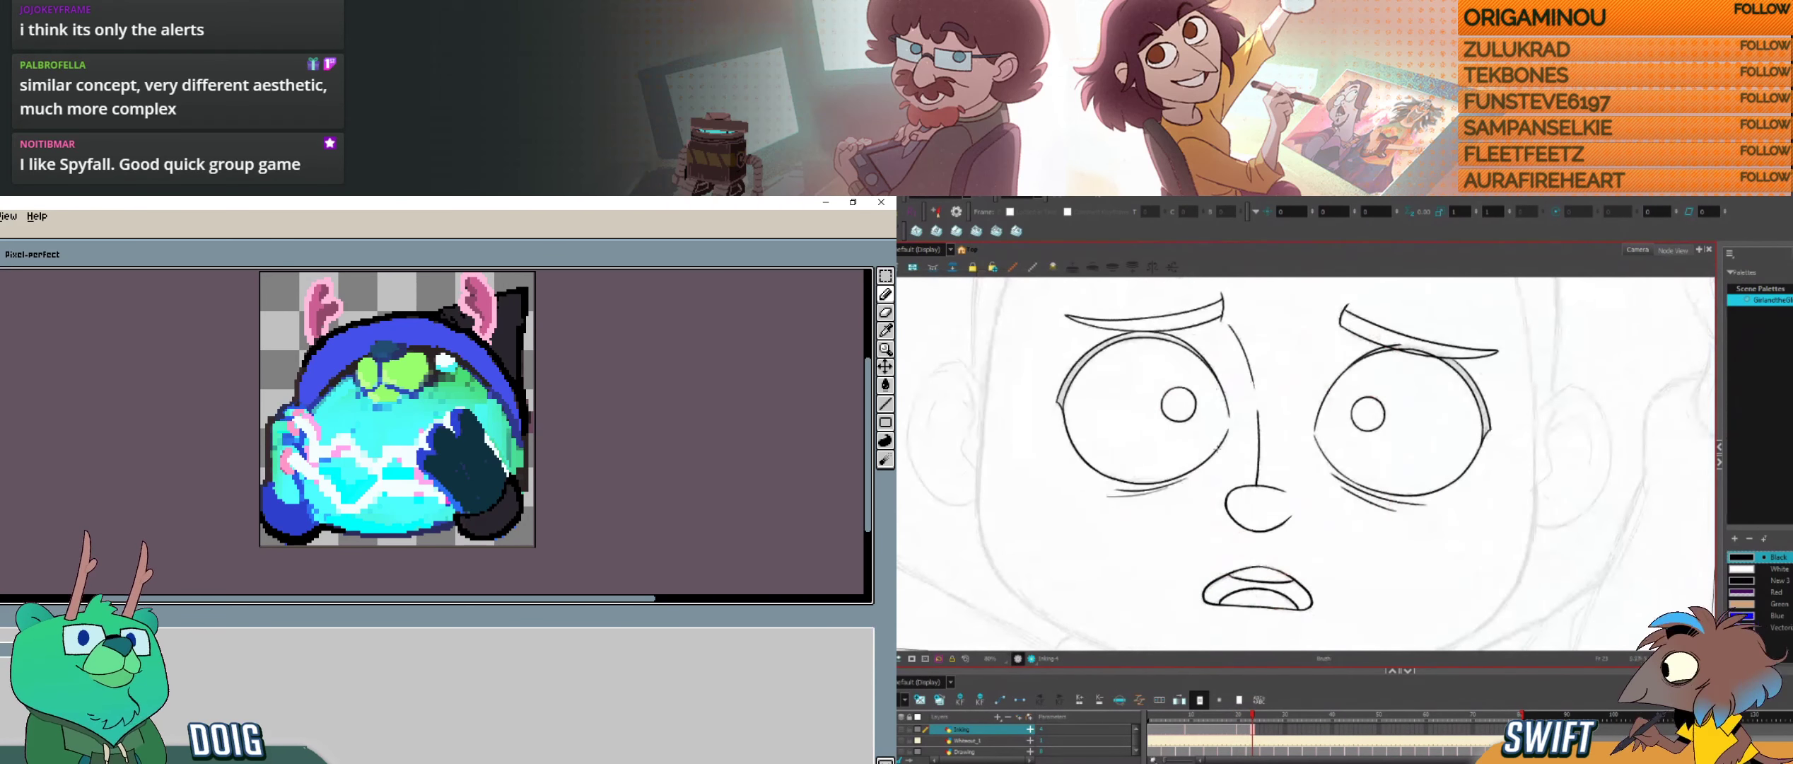